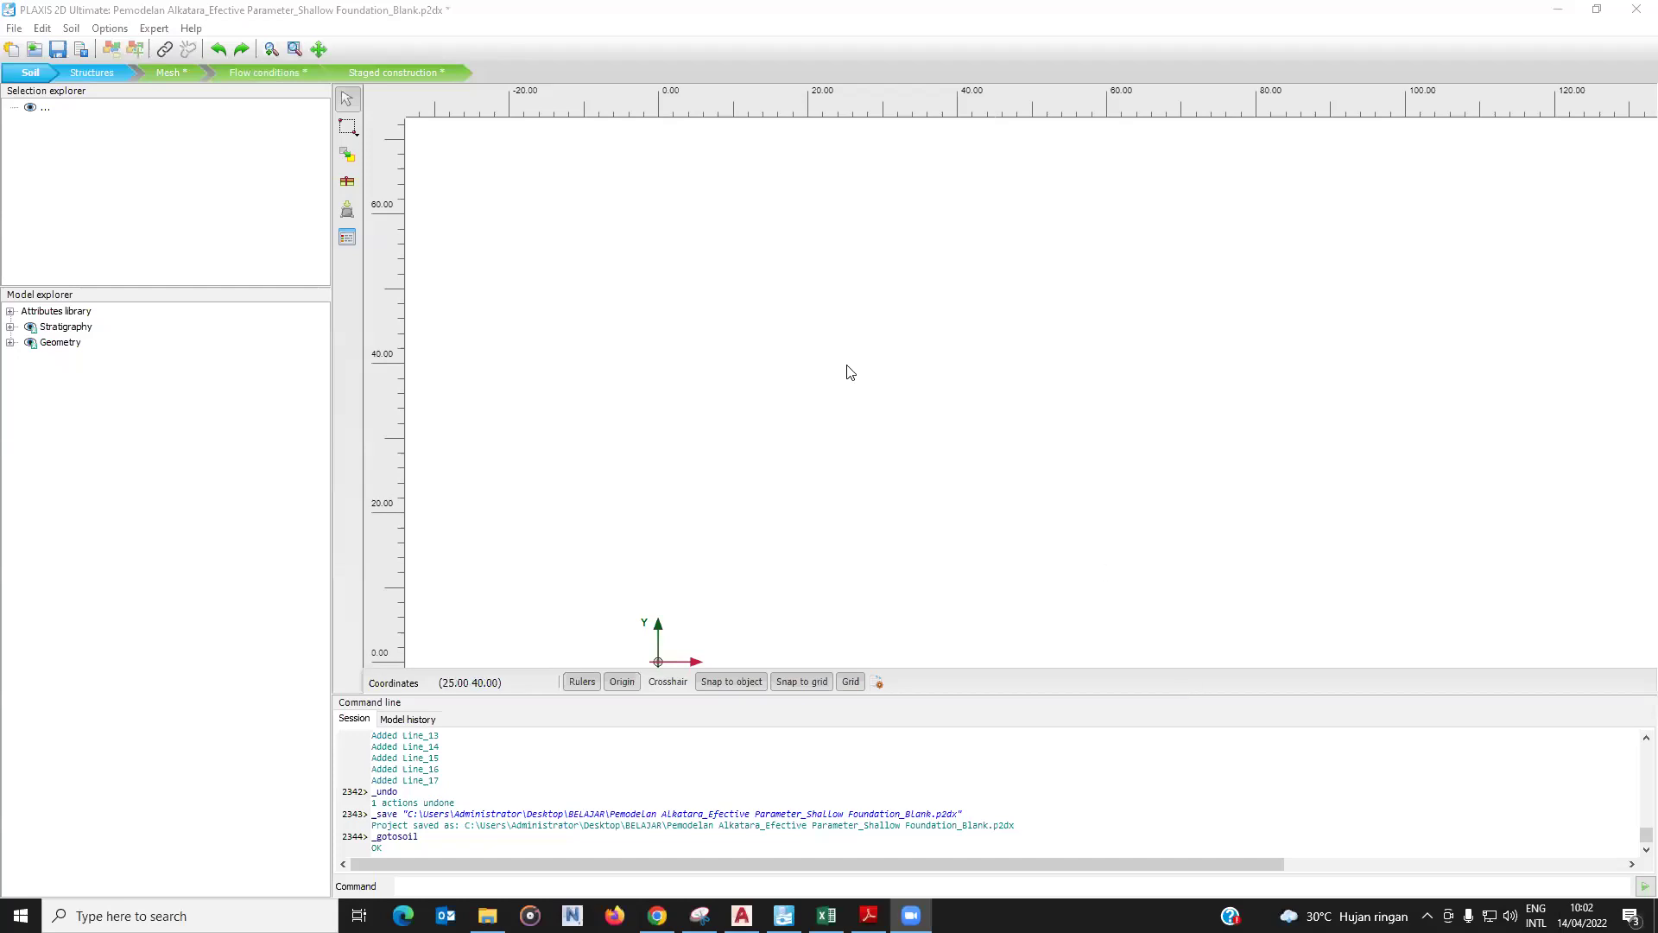
# Enlarge the drawing area by reducing the height of the command line area.
pyautogui.scroll(-2, 850, 372)
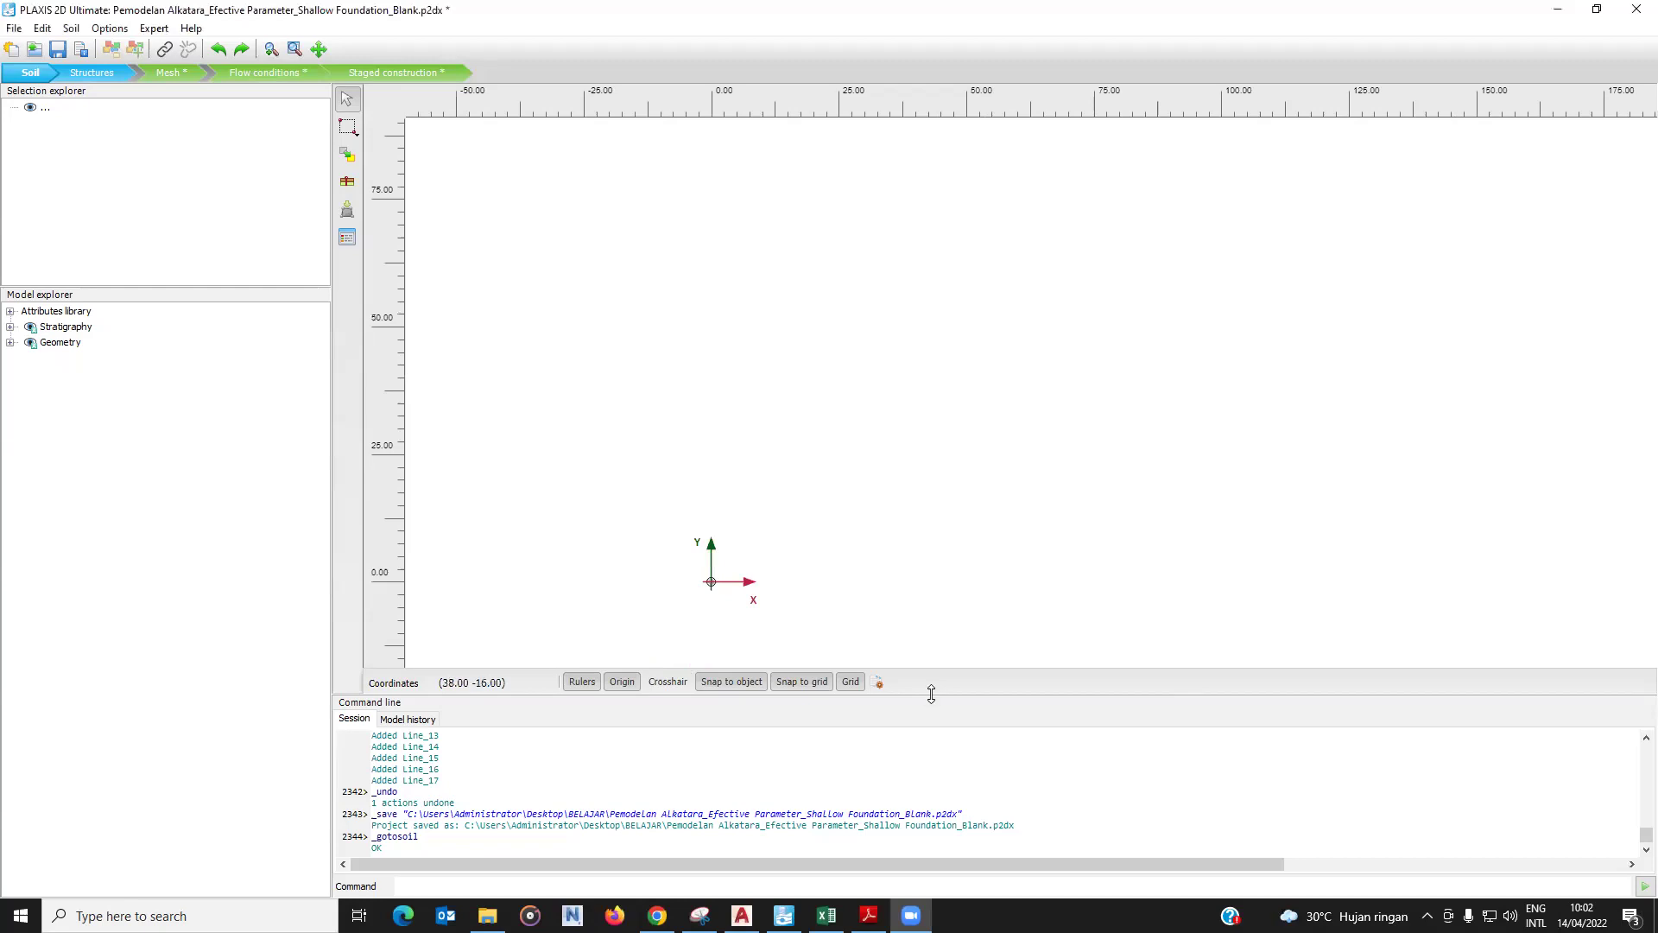
pyautogui.moveTo(932, 693); pyautogui.dragTo(929, 773)
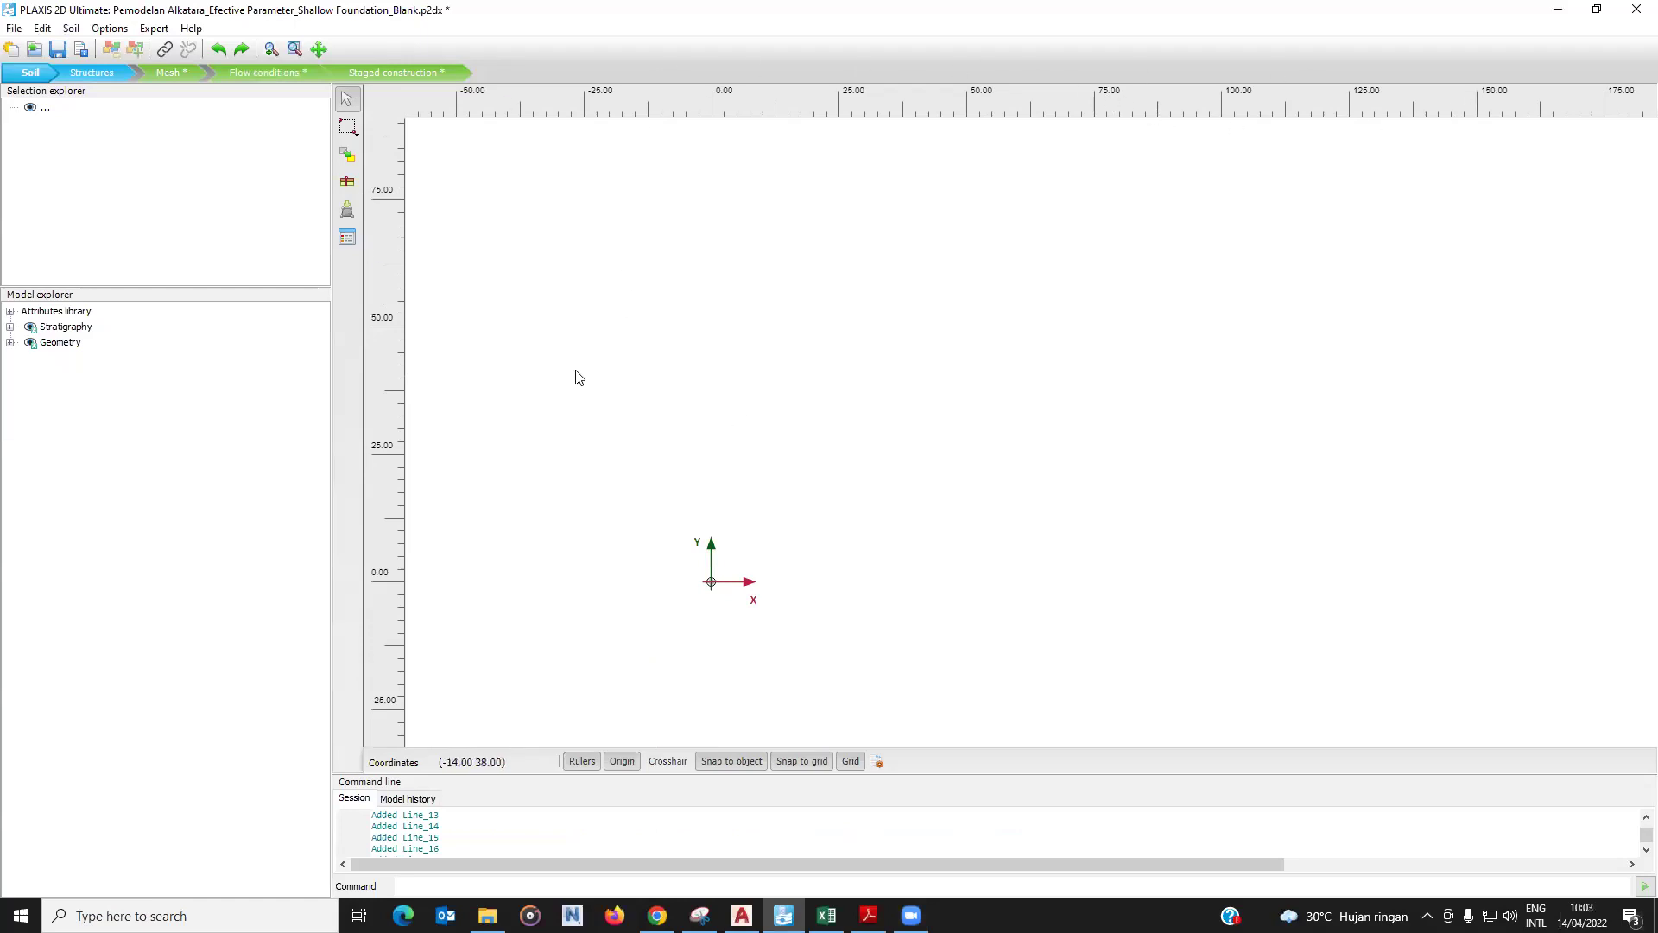
pyautogui.scroll(2, 906, 399)
pyautogui.scroll(1, 878, 477)
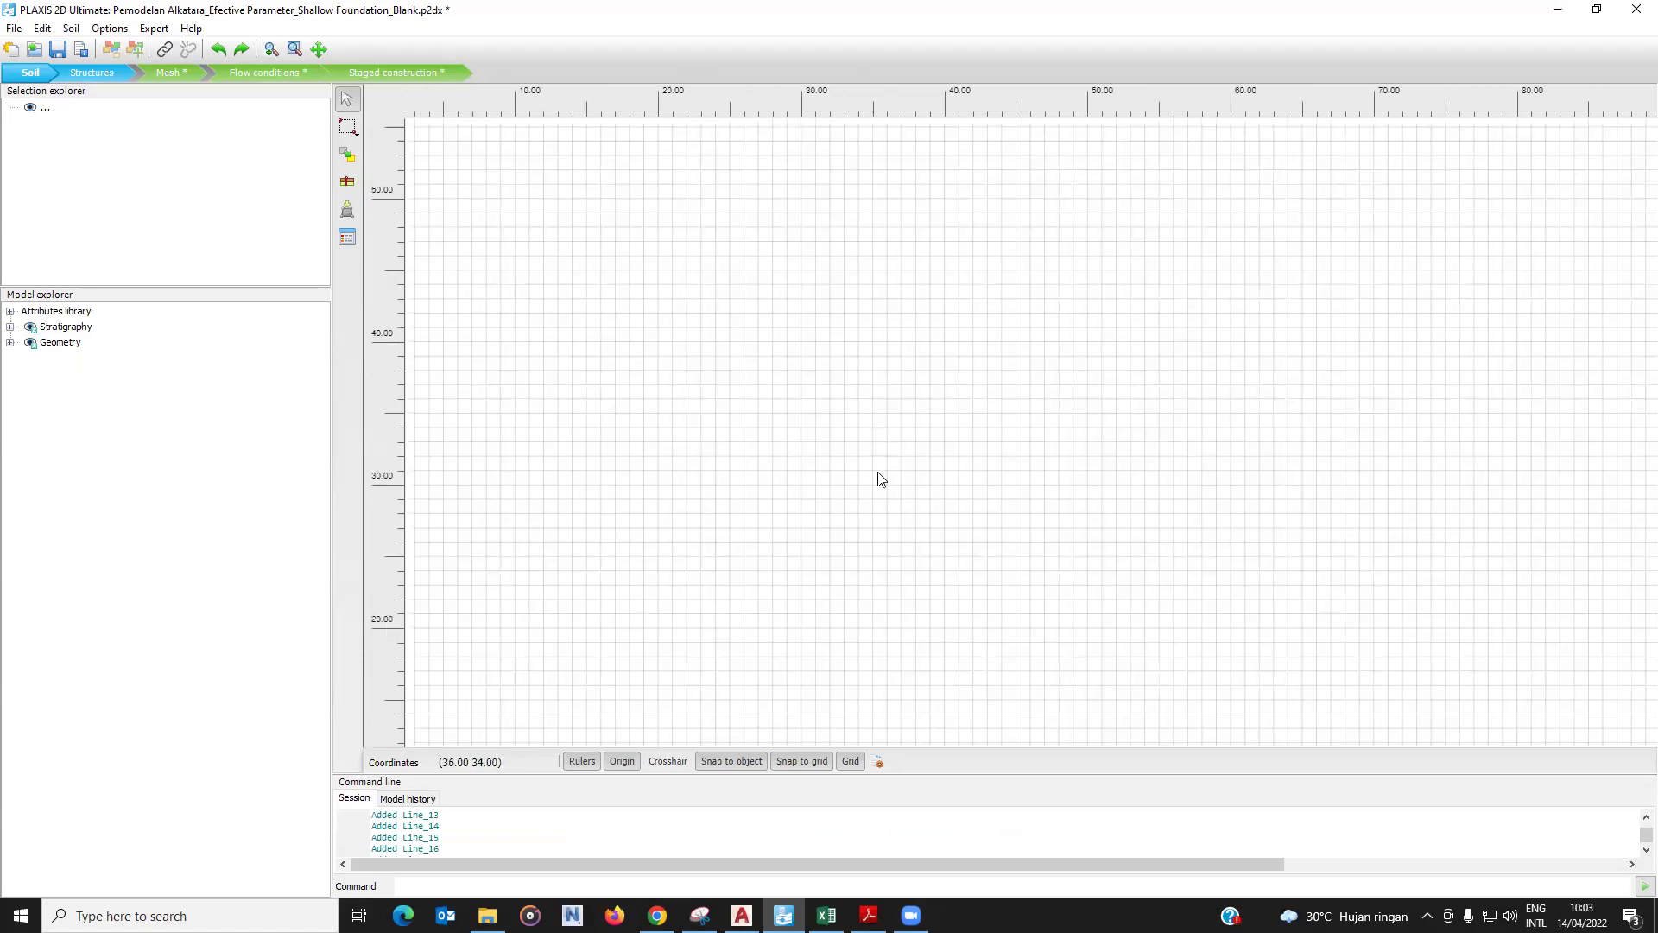
pyautogui.scroll(1, 875, 488)
pyautogui.scroll(1, 874, 488)
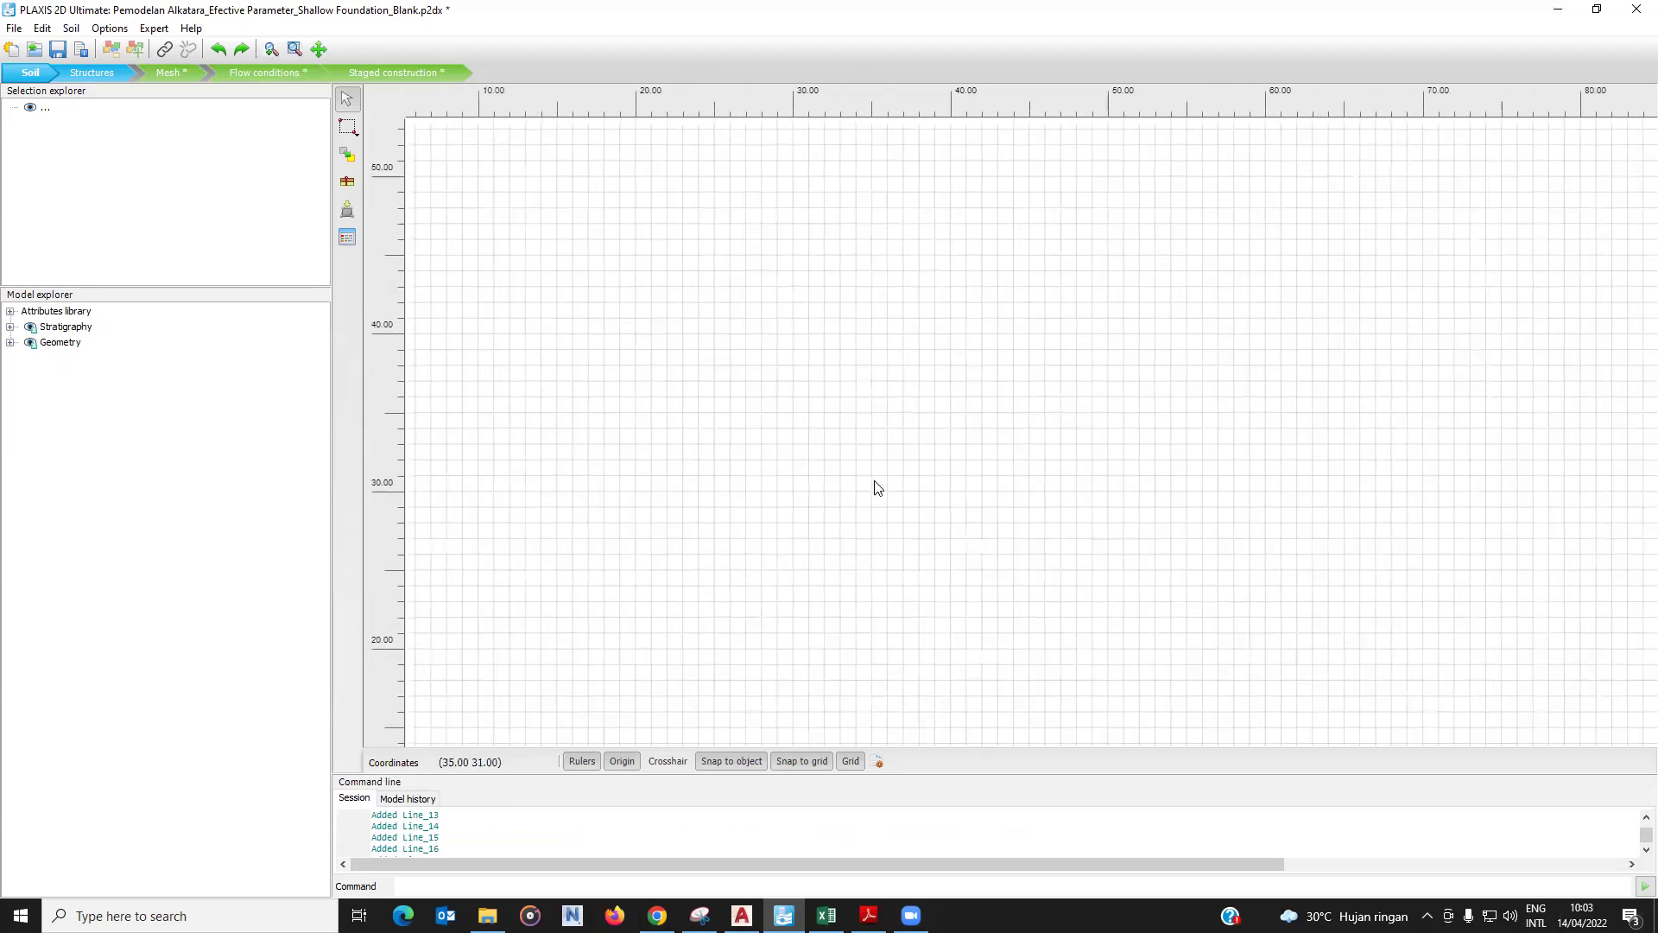
pyautogui.scroll(-3, 668, 348)
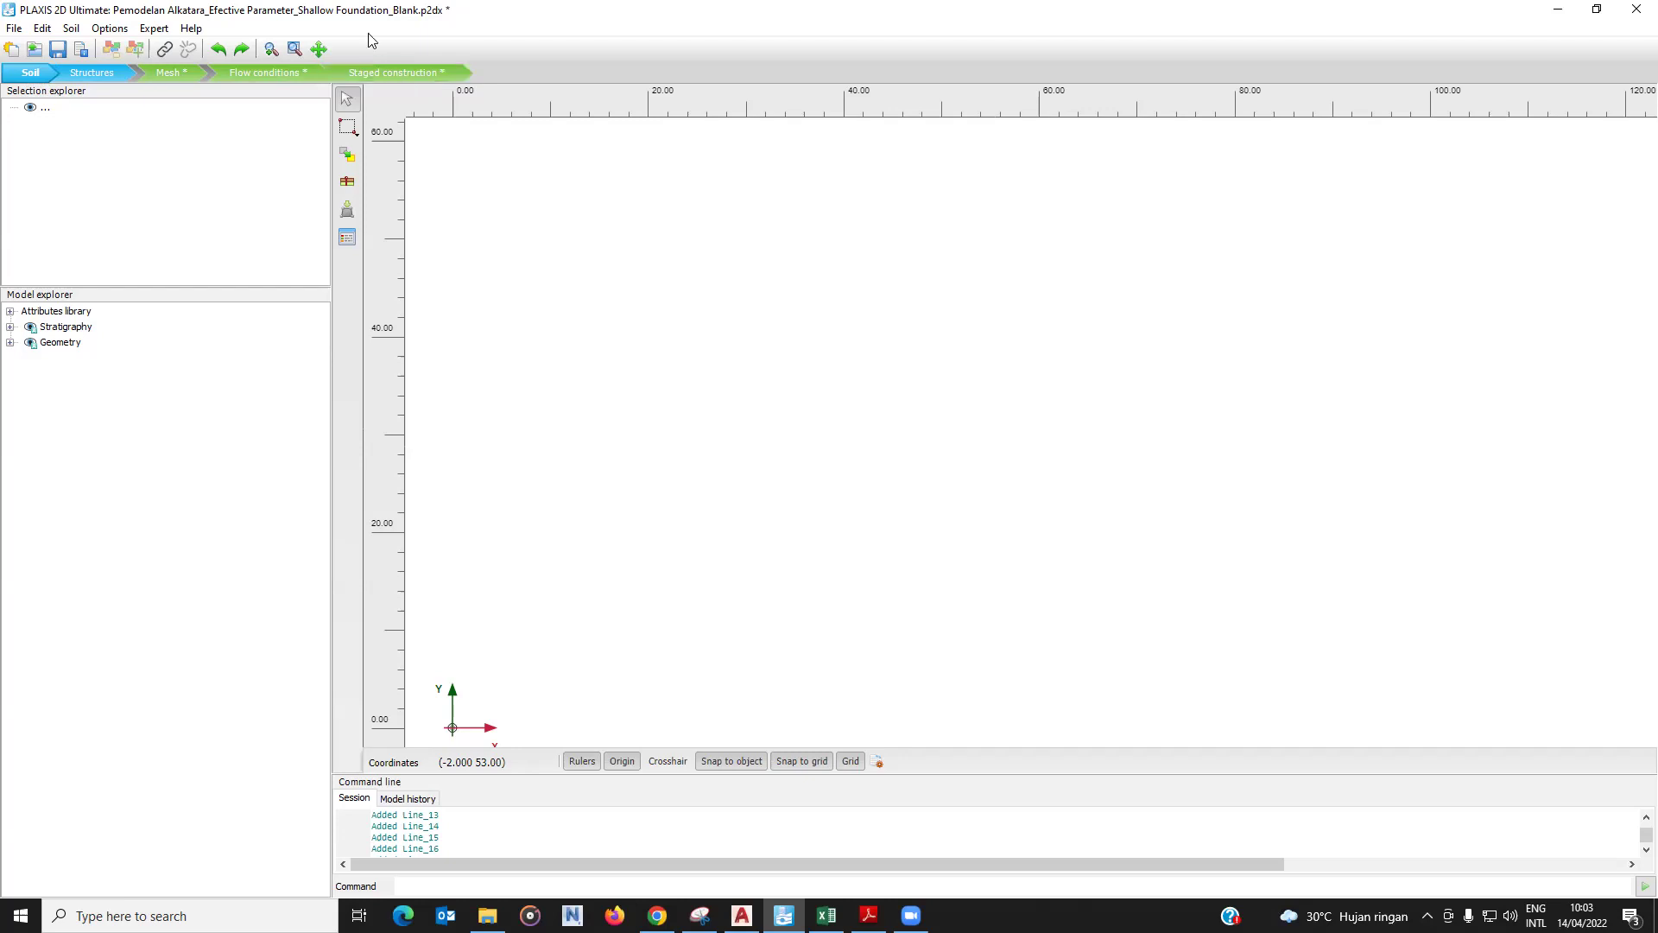
pyautogui.click(13, 29)
pyautogui.moveTo(41, 32)
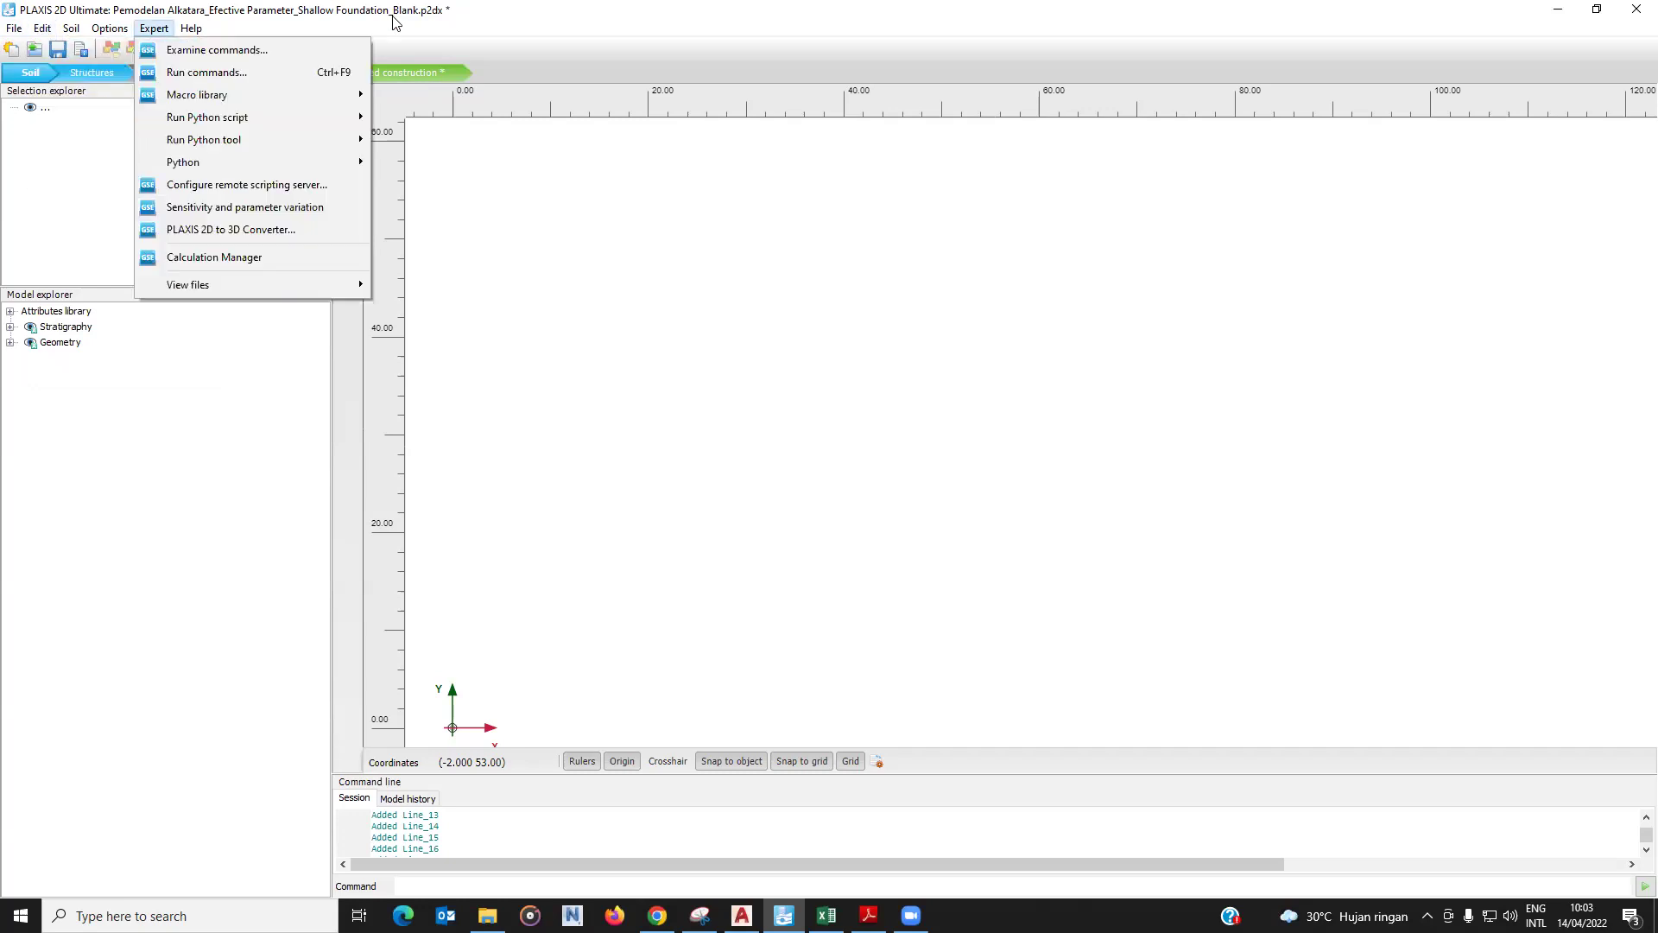
pyautogui.click(237, 80)
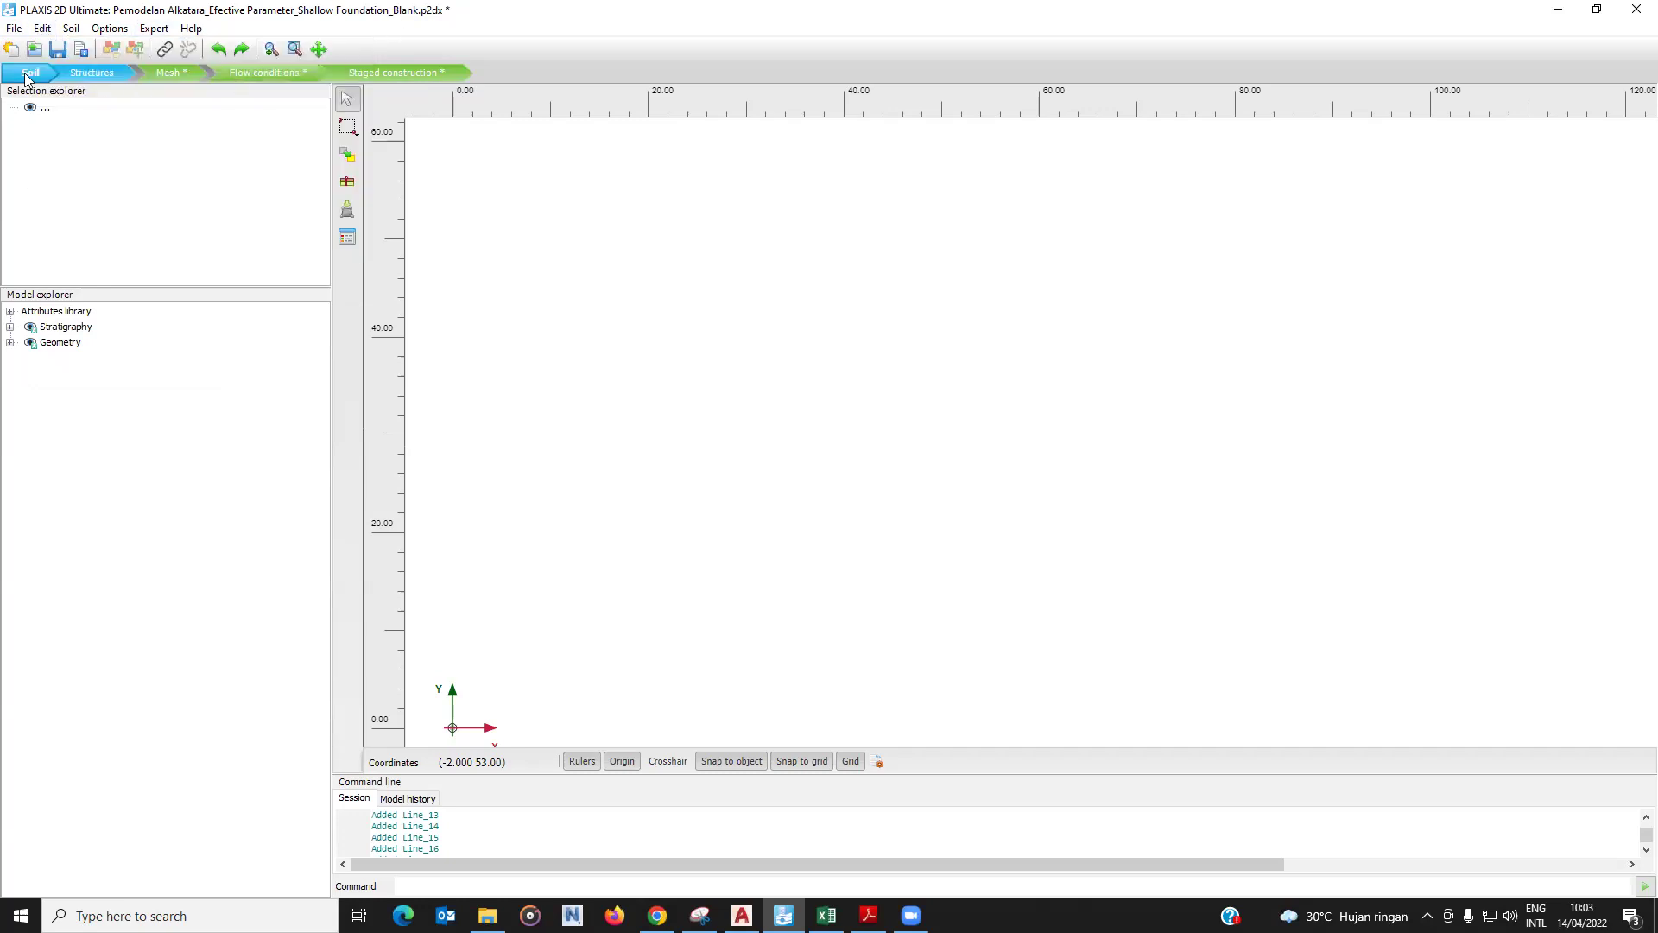
# Create a borehole at x = 6 m and close its soil layer settings without adding layers.
pyautogui.click(347, 190)
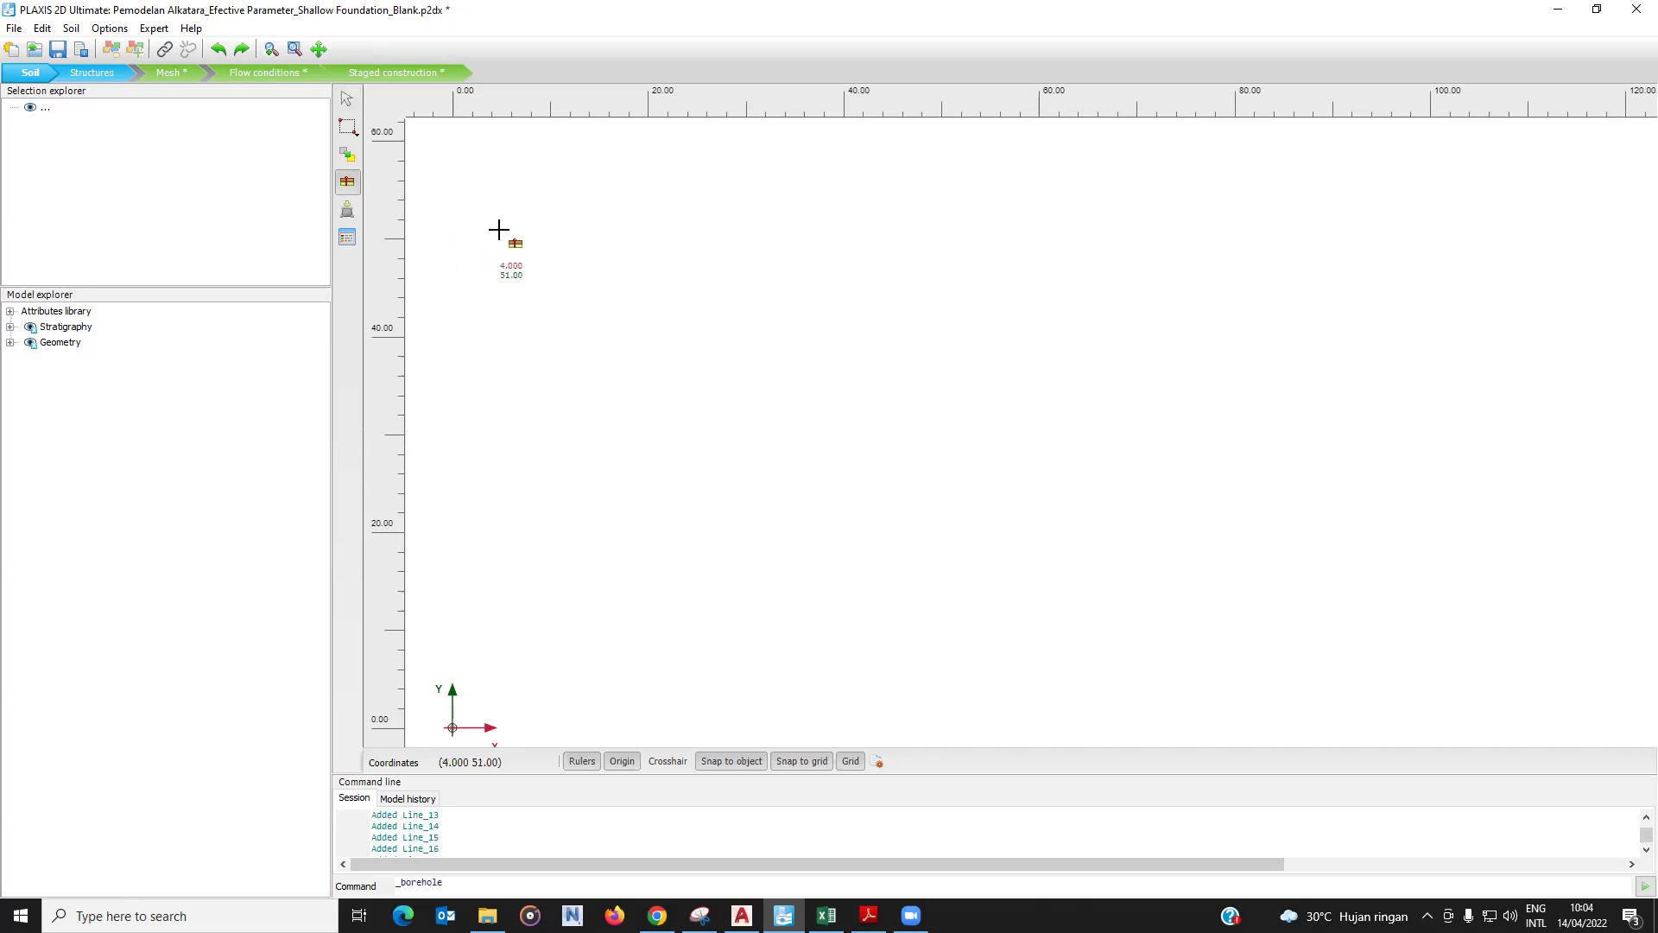
pyautogui.click(505, 468)
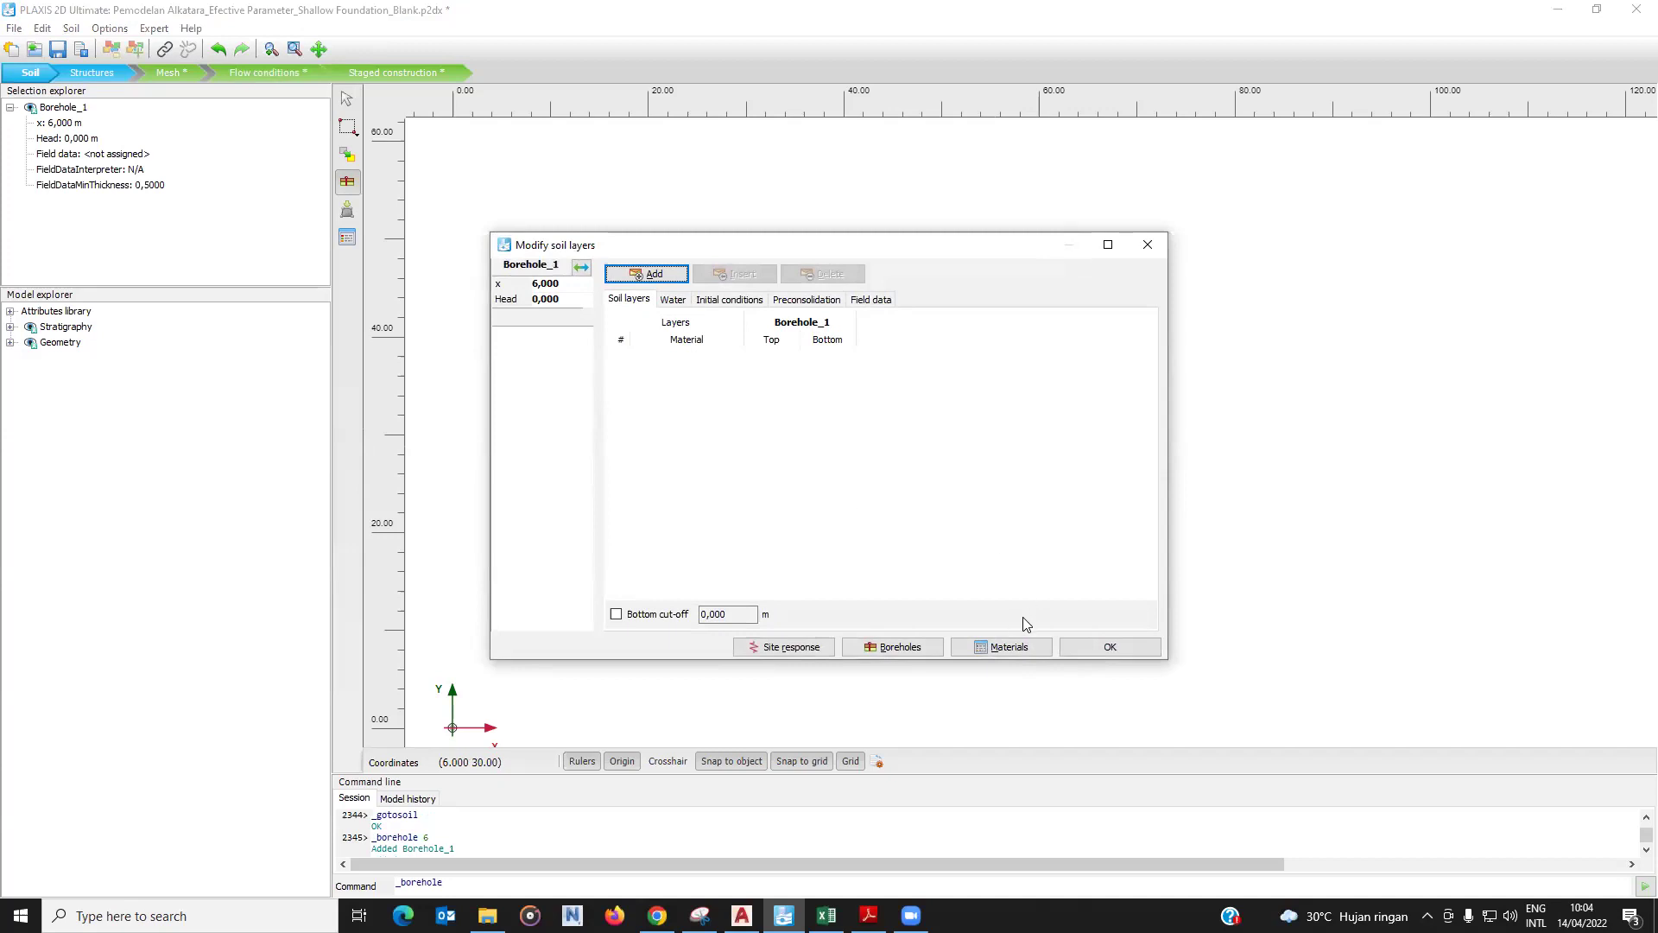
pyautogui.click(1148, 245)
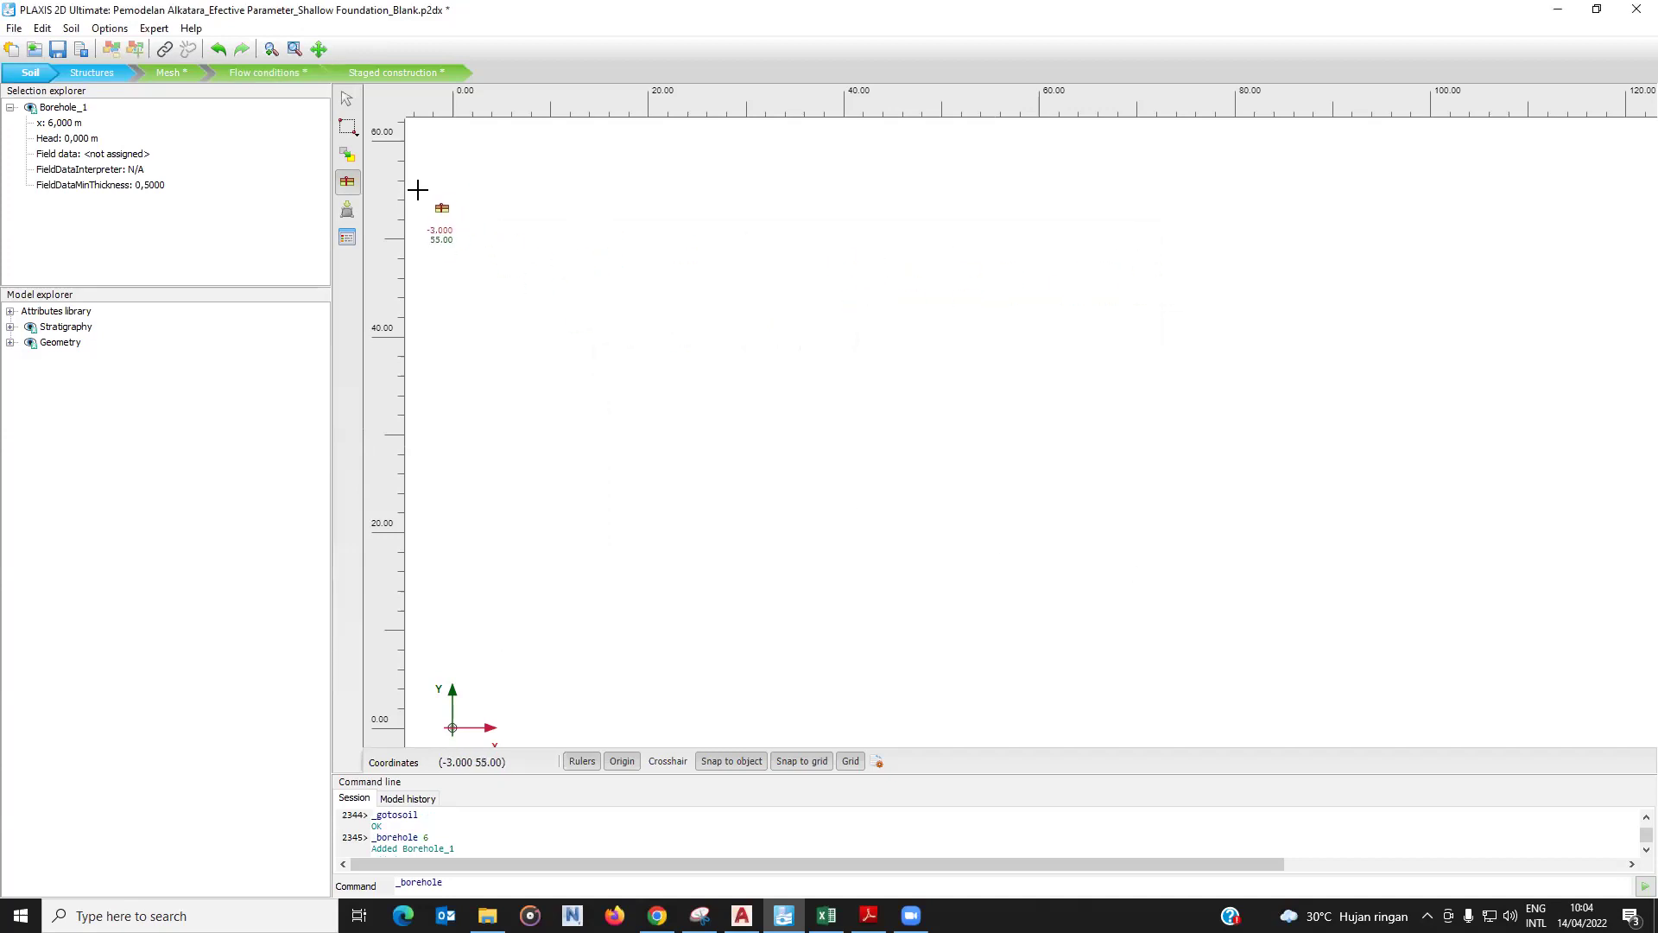
# Review the project's soil and interface material sets and the available set types, leaving the set type at Soil and interfaces.
pyautogui.click(348, 242)
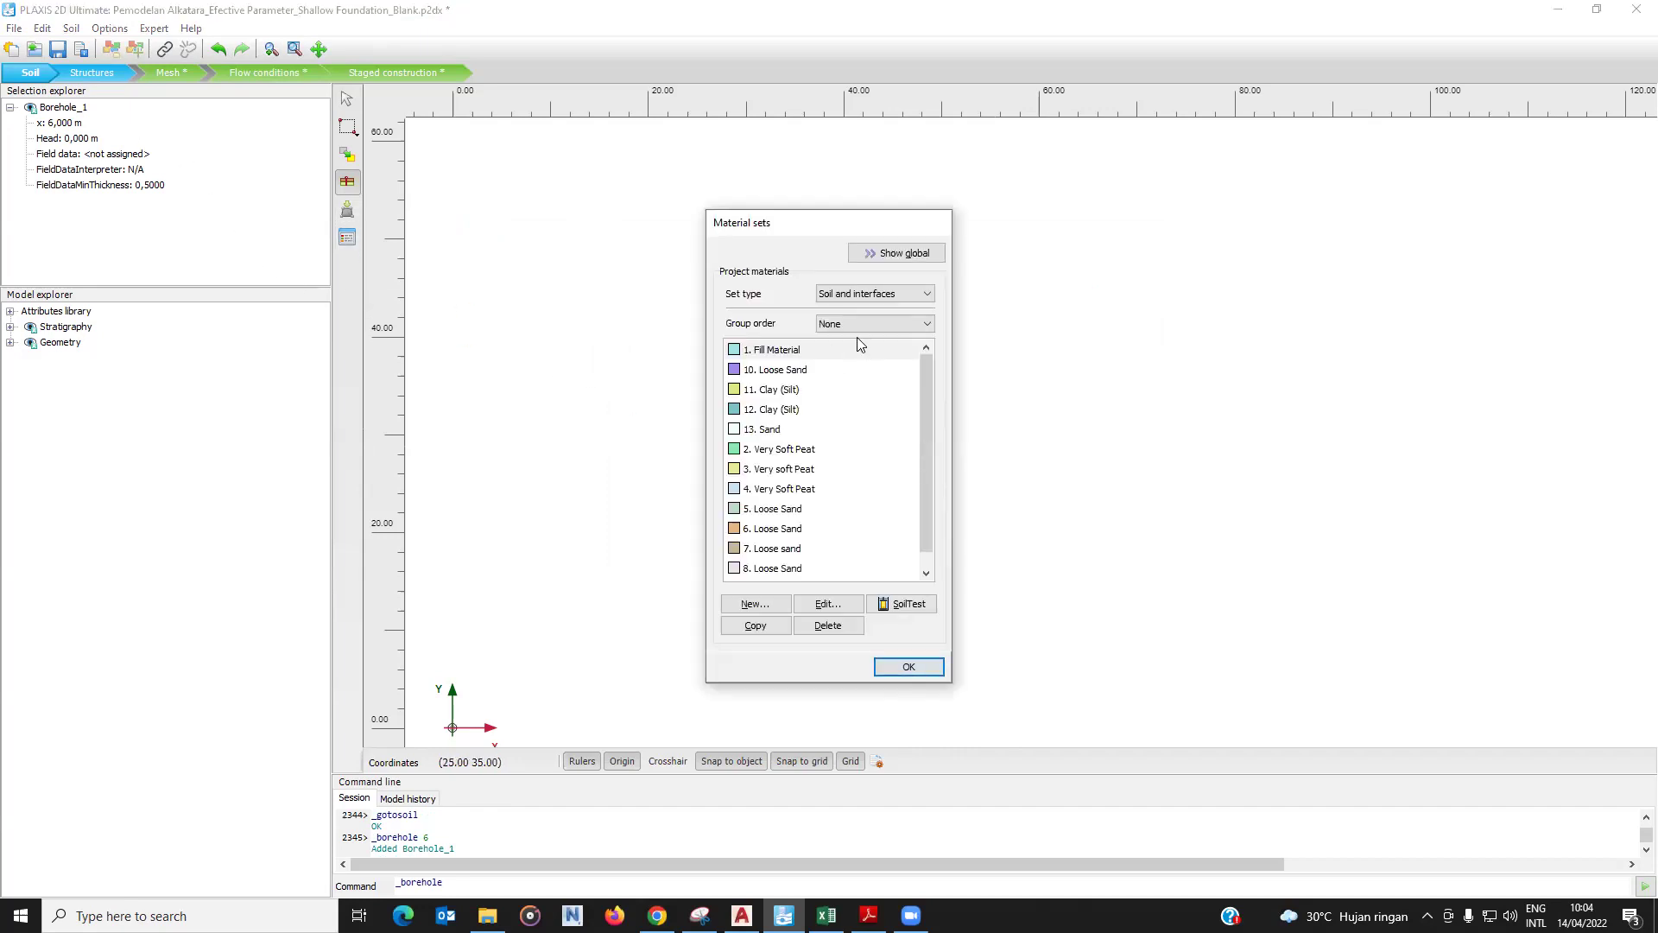
pyautogui.moveTo(925, 378); pyautogui.dragTo(899, 406)
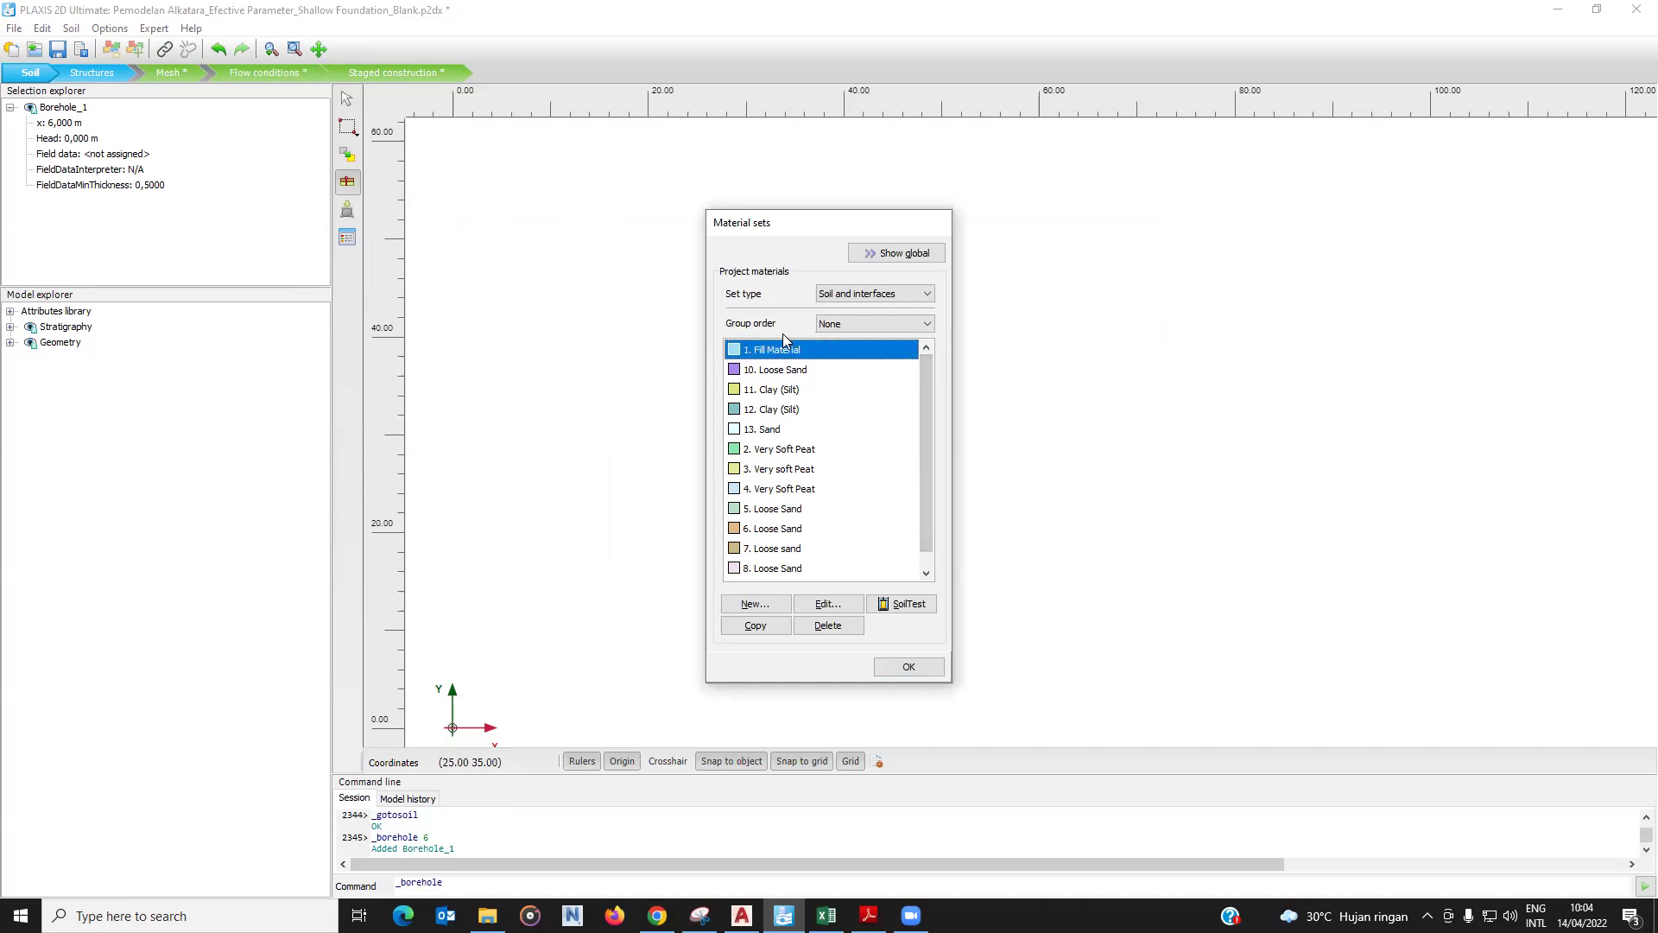
pyautogui.click(893, 297)
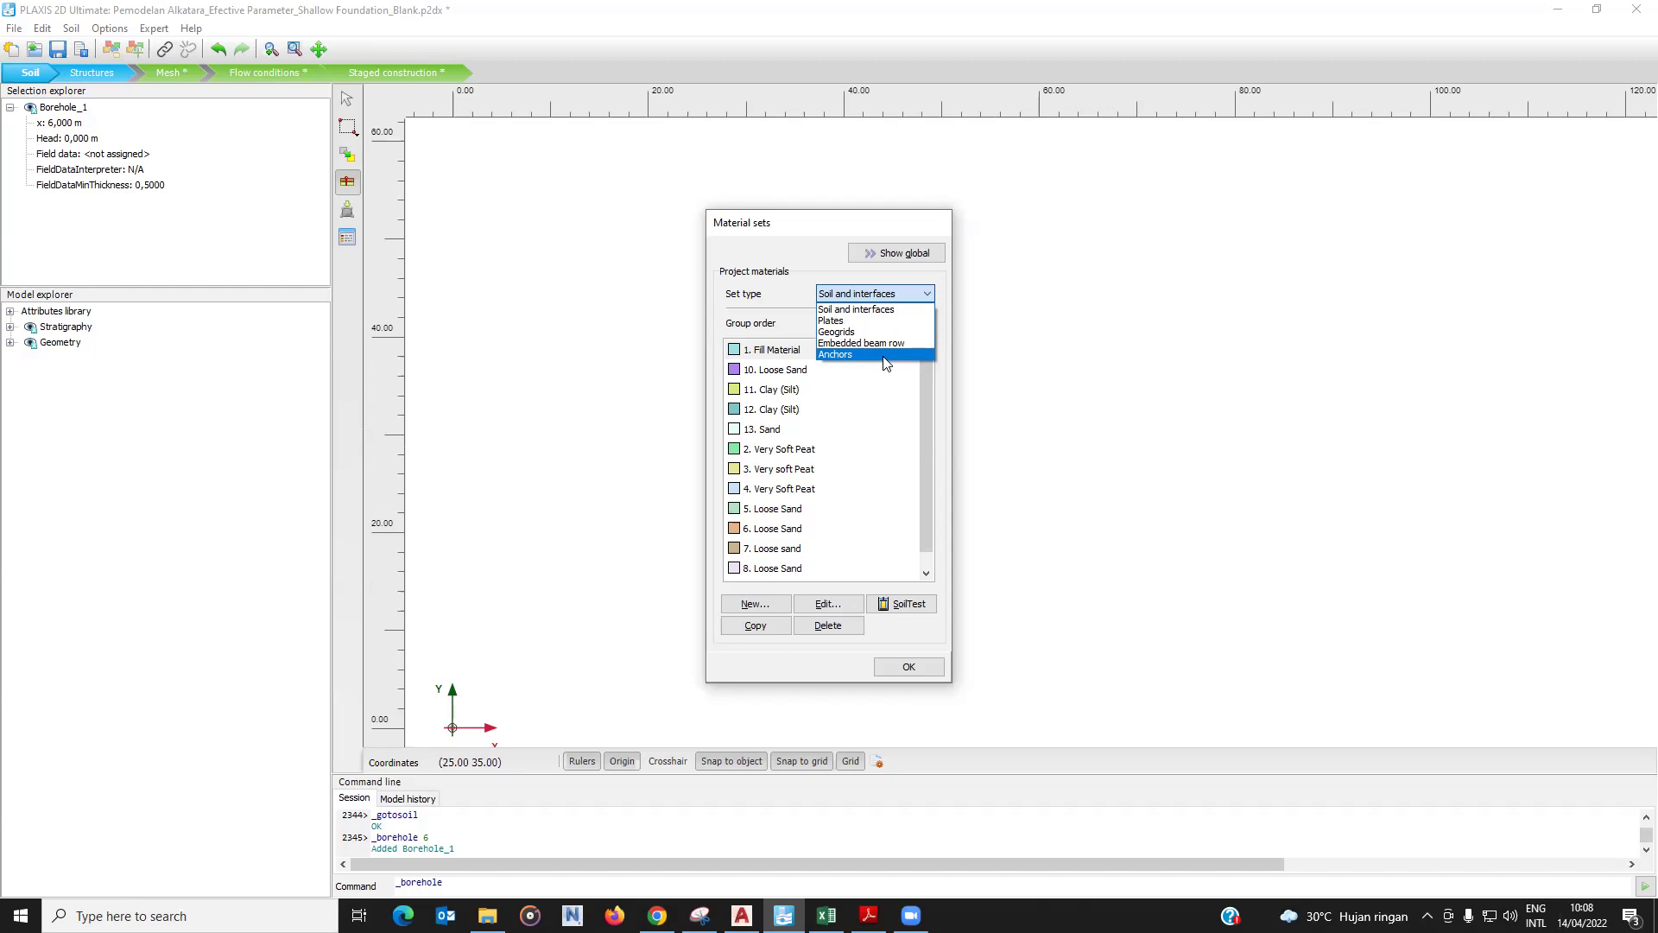
pyautogui.click(855, 309)
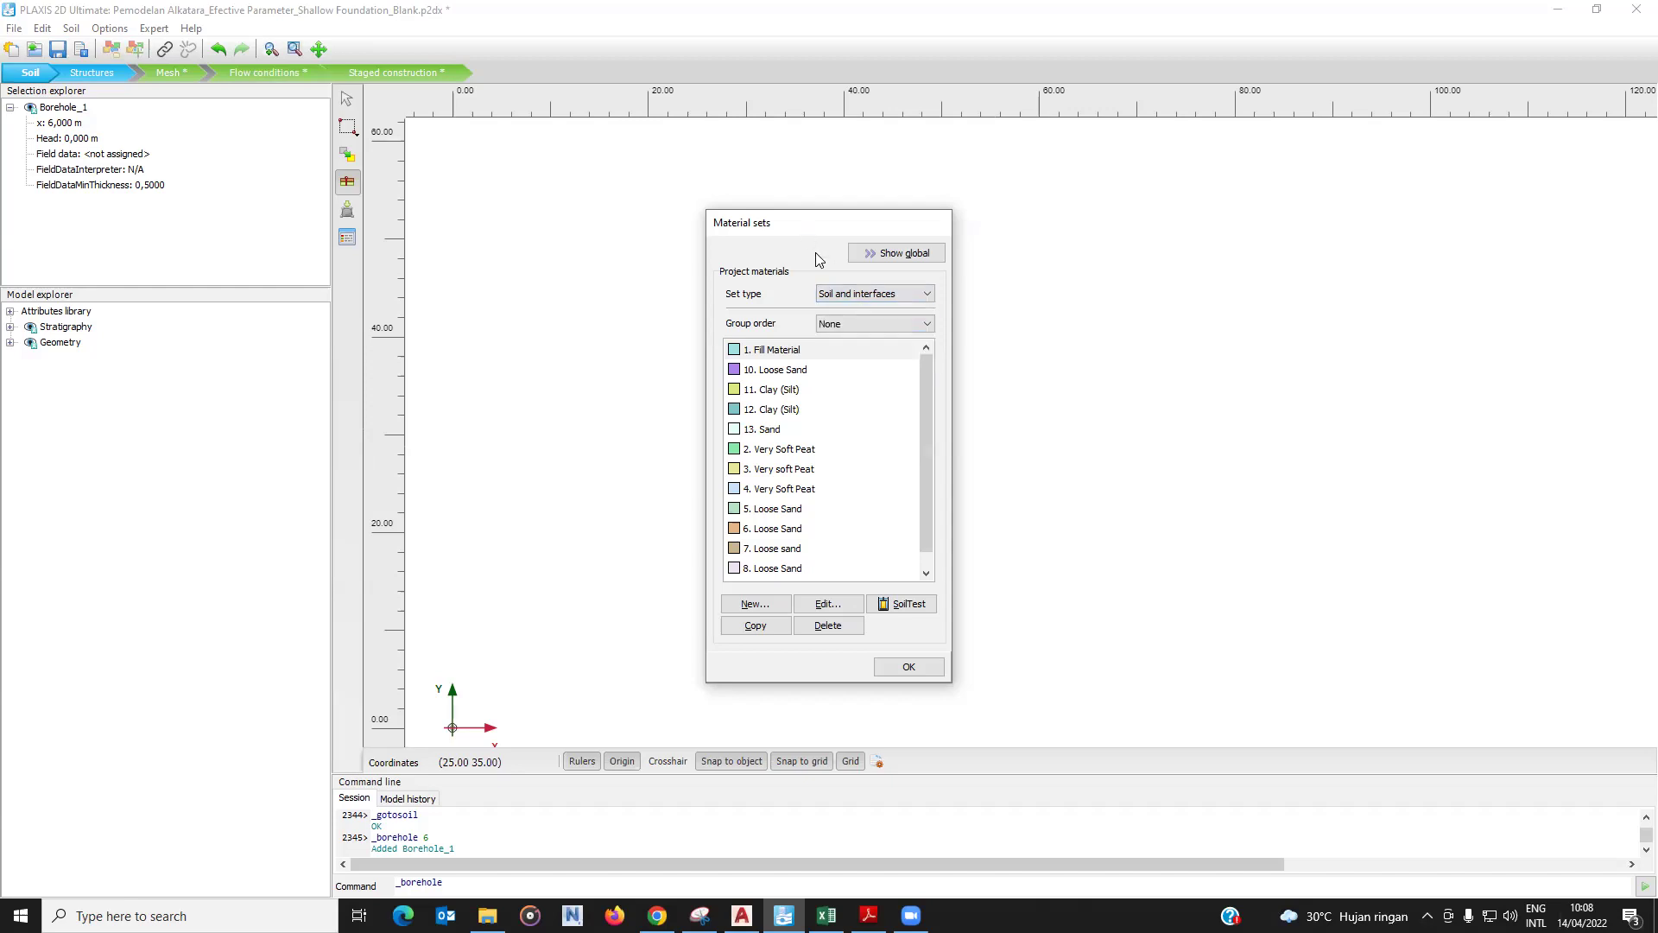
pyautogui.click(909, 667)
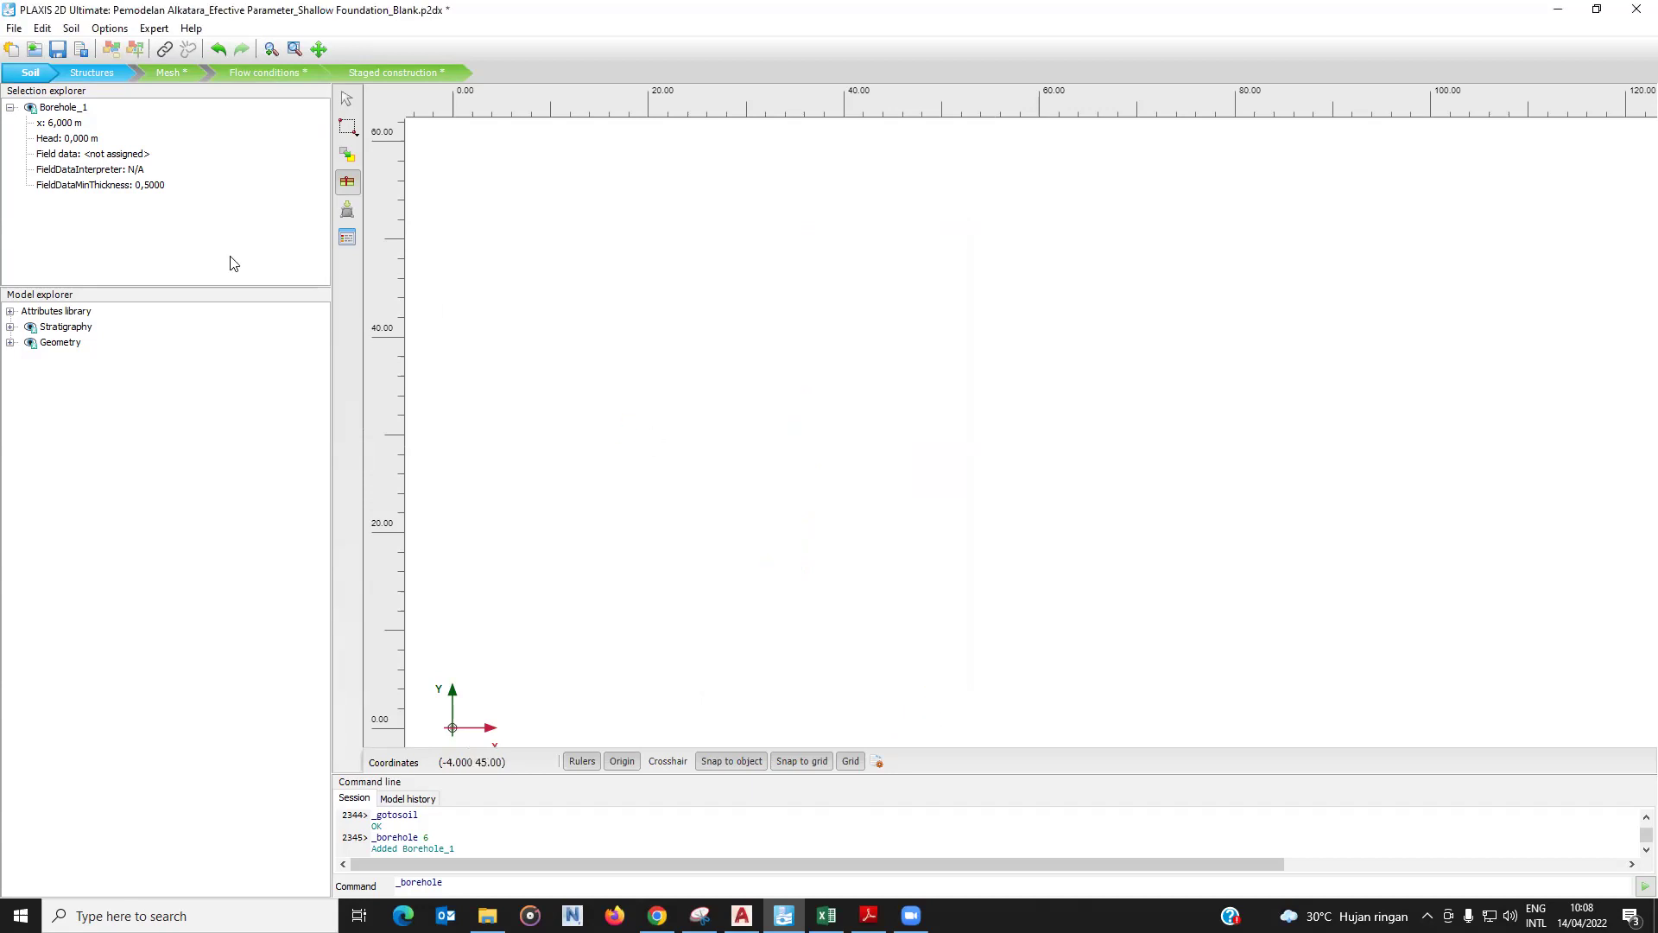
# Switch to Structures mode and look over the creation options for points and structural elements.
pyautogui.click(86, 73)
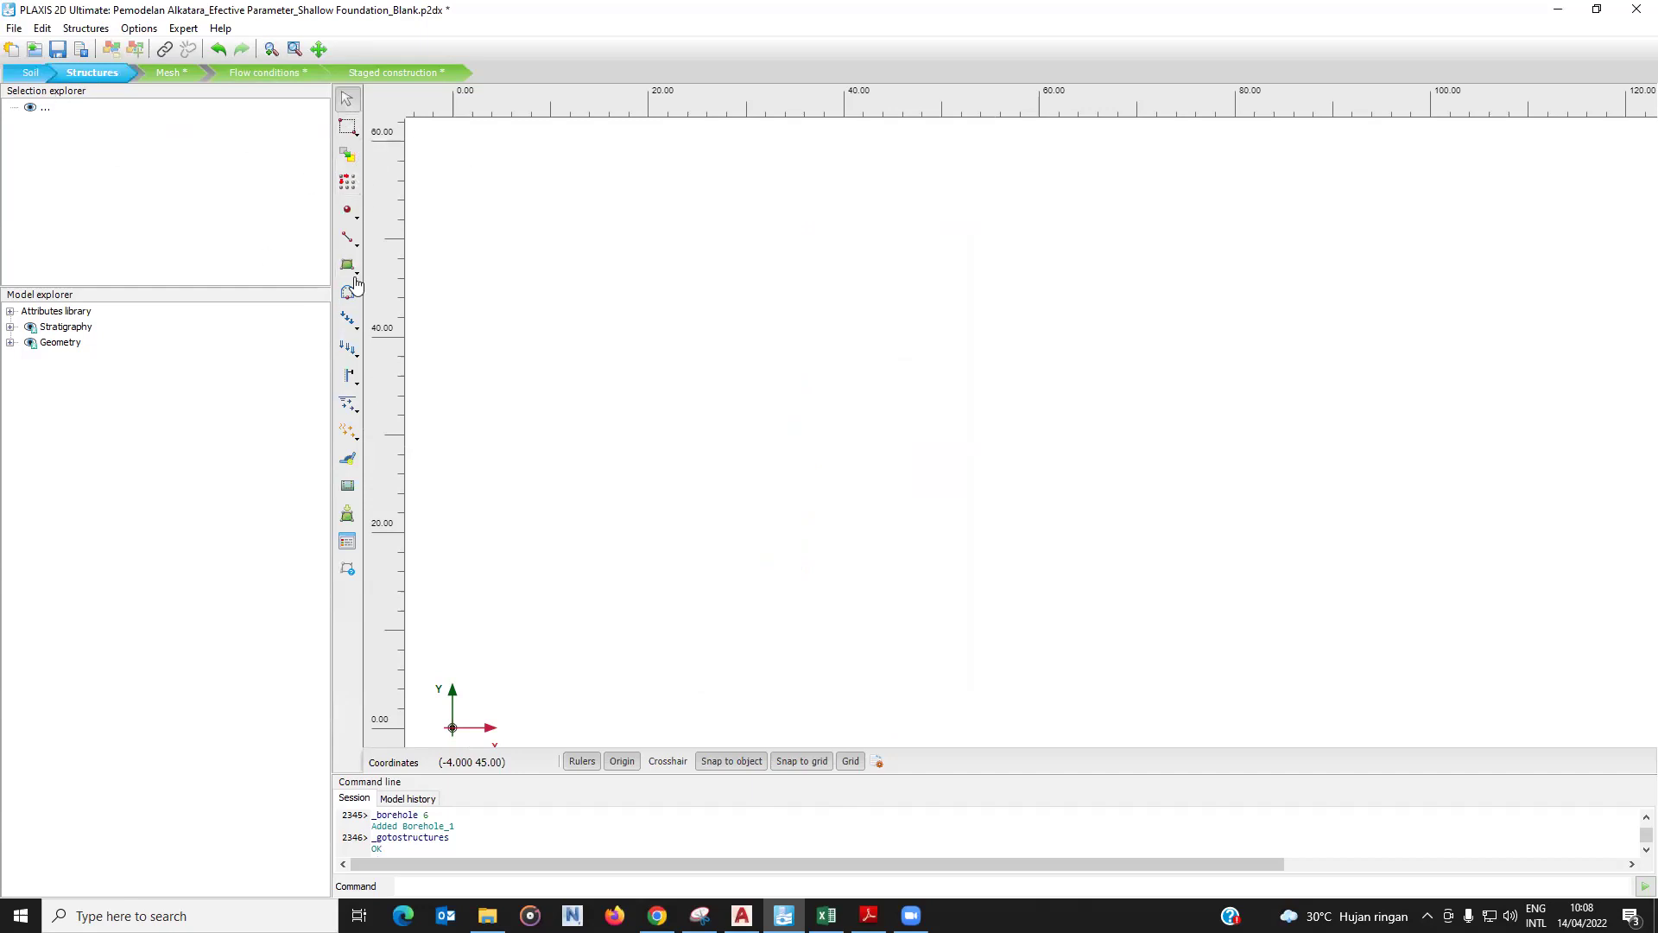
pyautogui.click(355, 226)
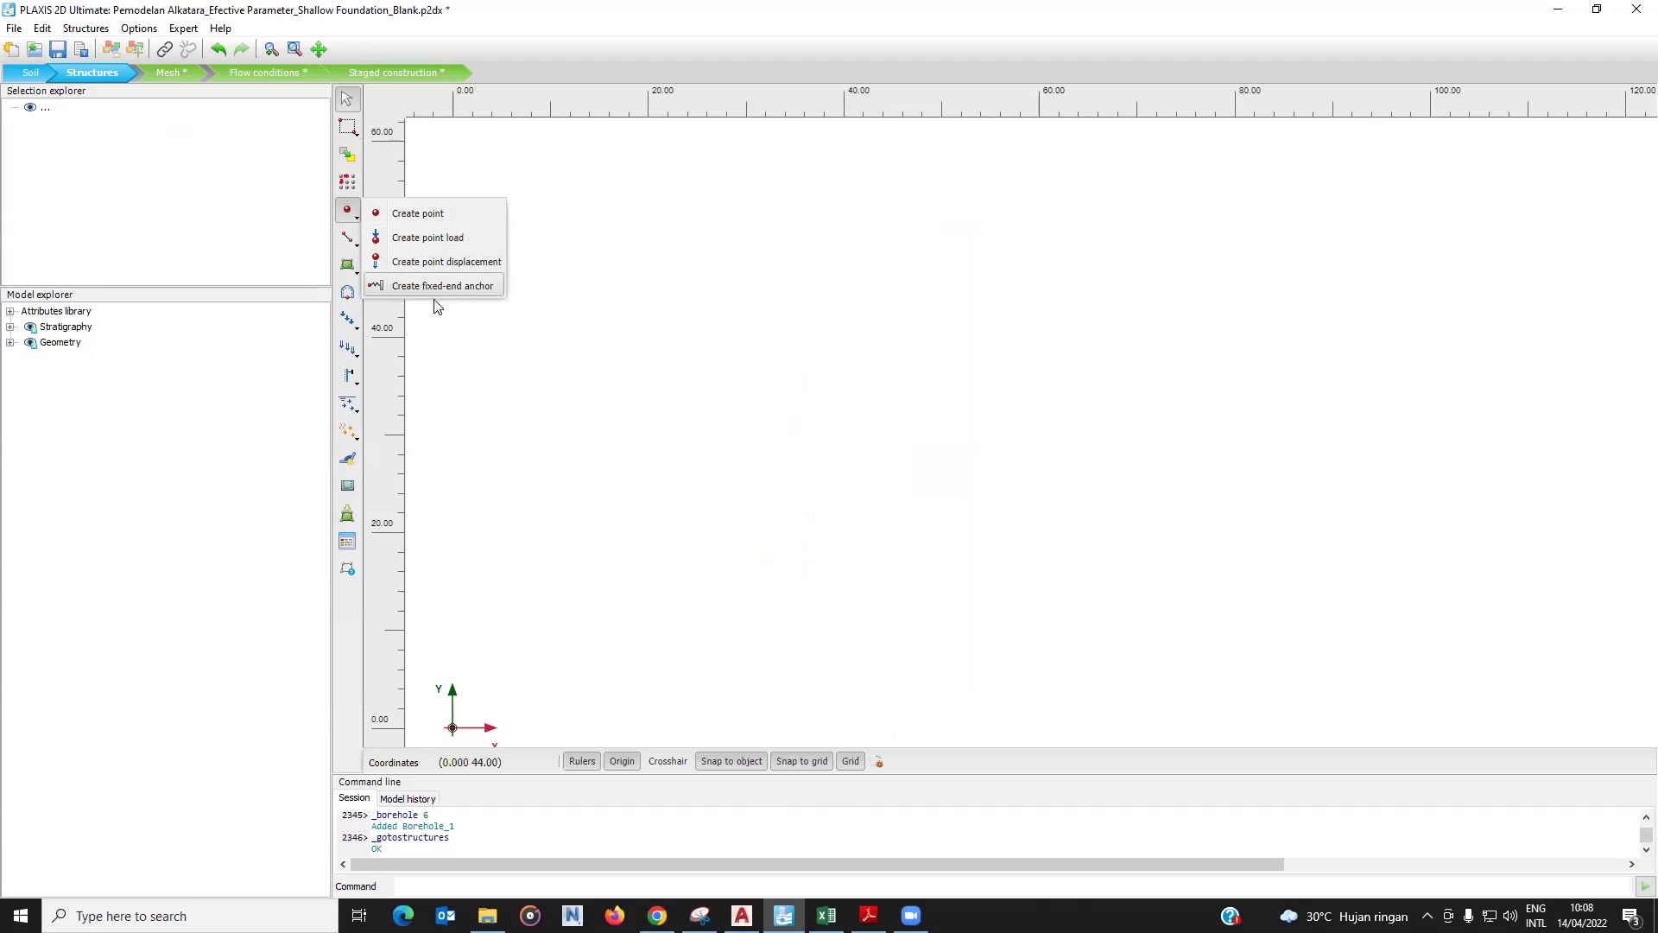
pyautogui.click(386, 348)
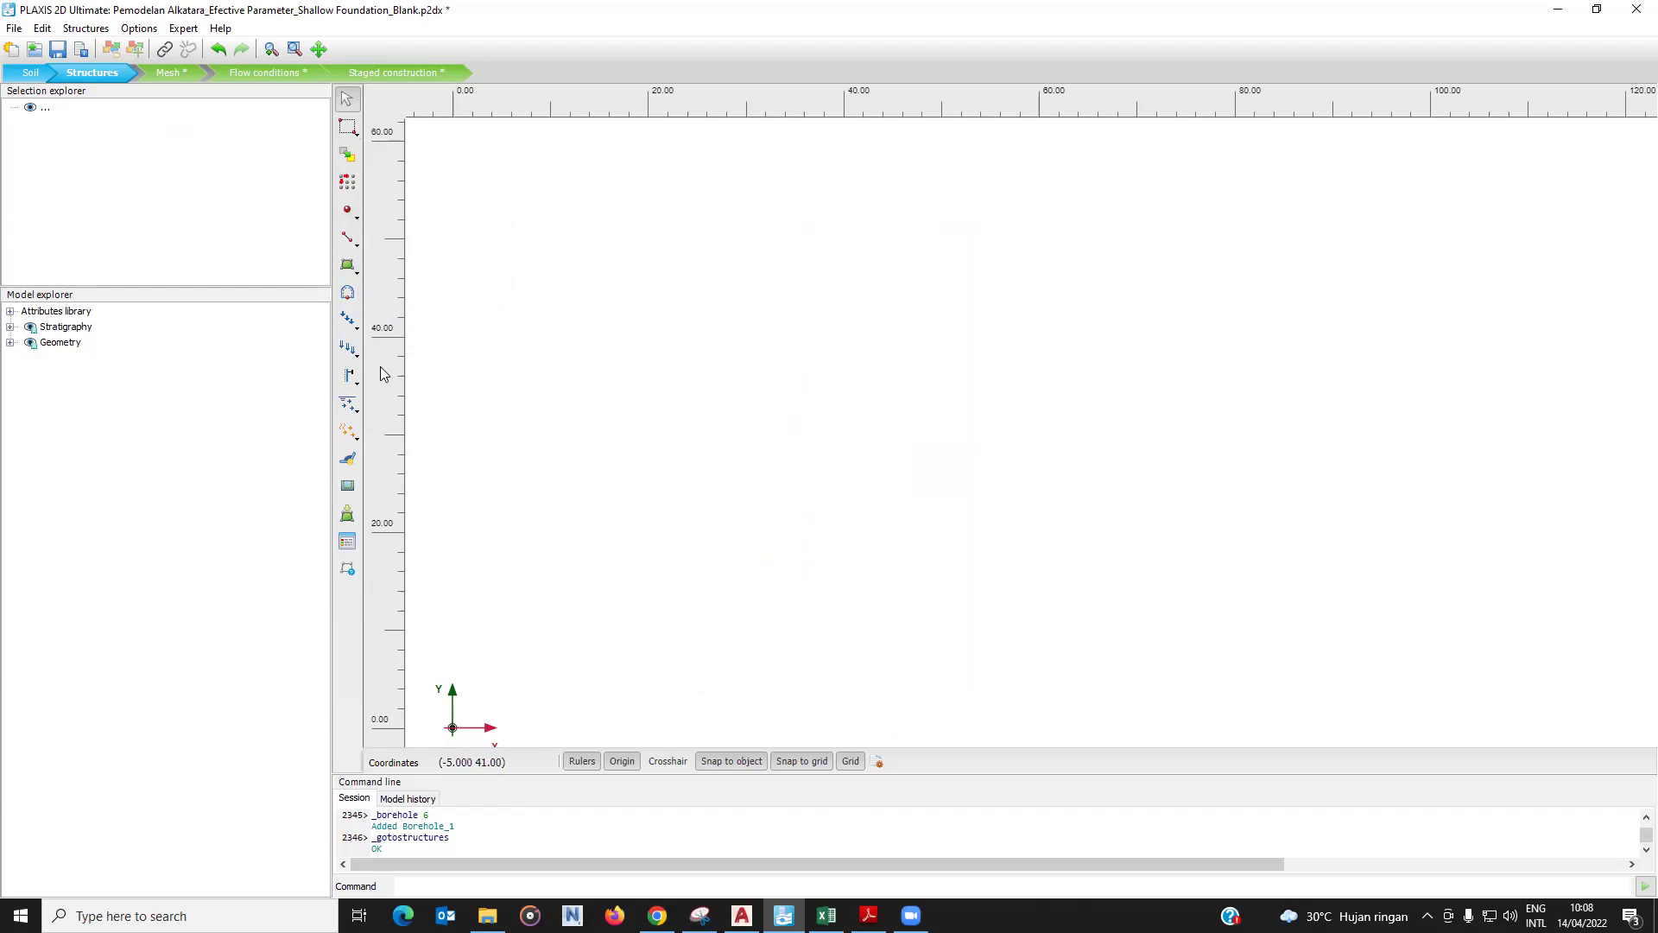
pyautogui.click(356, 386)
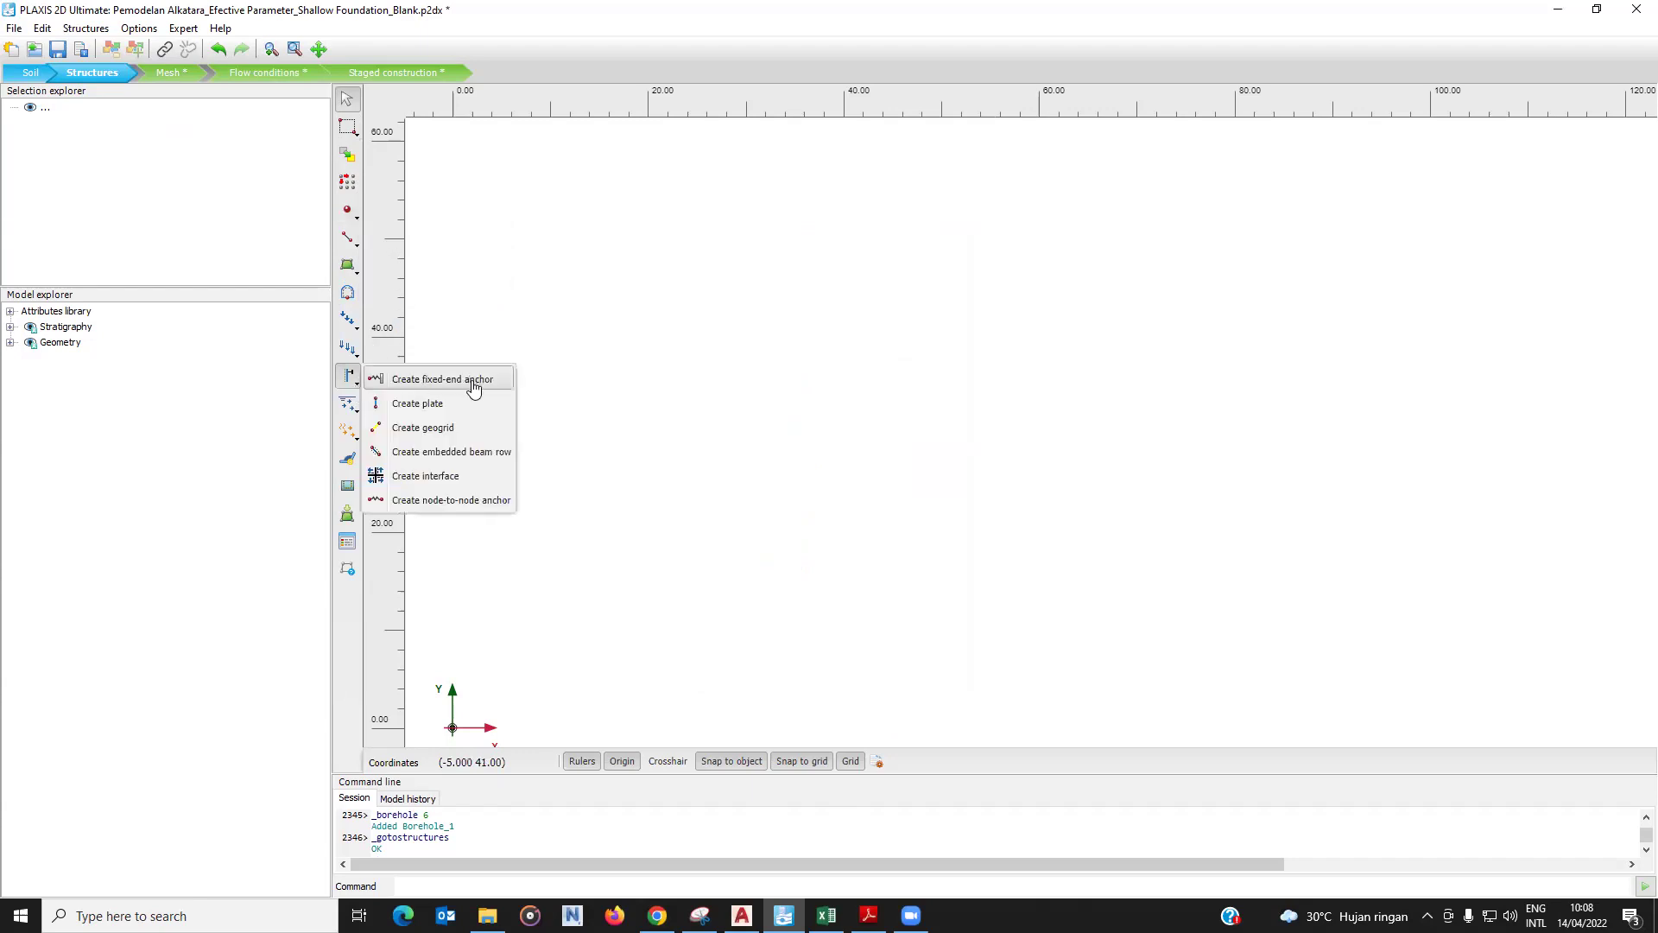
pyautogui.click(399, 298)
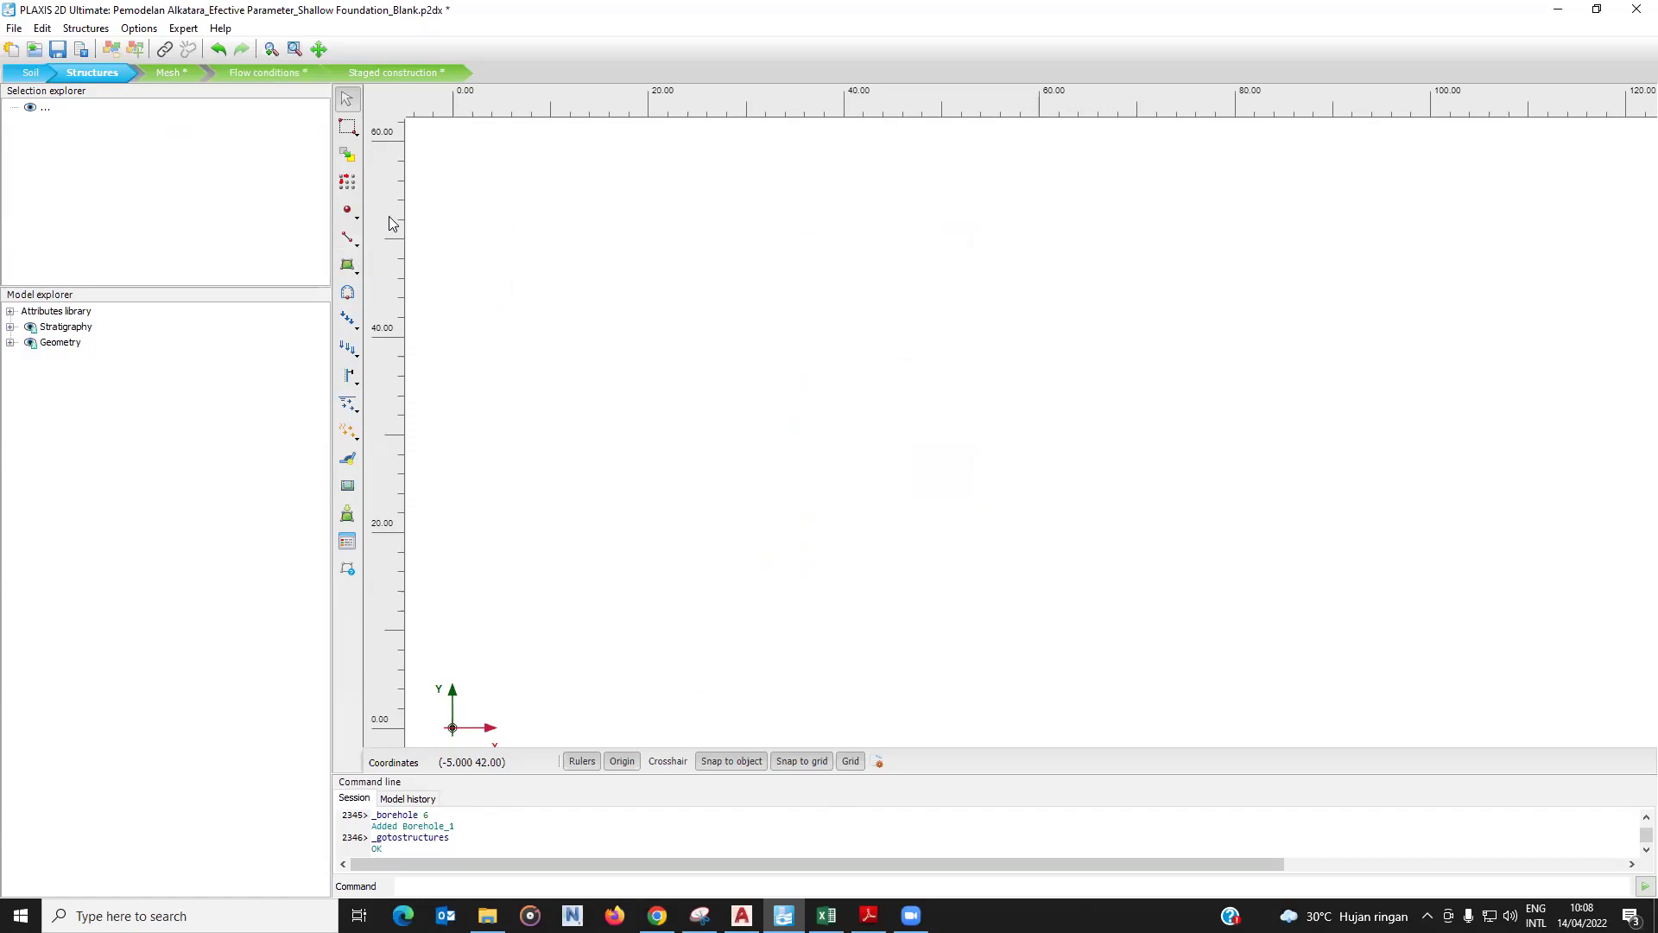
# Draw a closed five-sided outline of lines through (7, 49), (101, 48), (102, 14), (23, 12) and (5, 30).
pyautogui.click(357, 250)
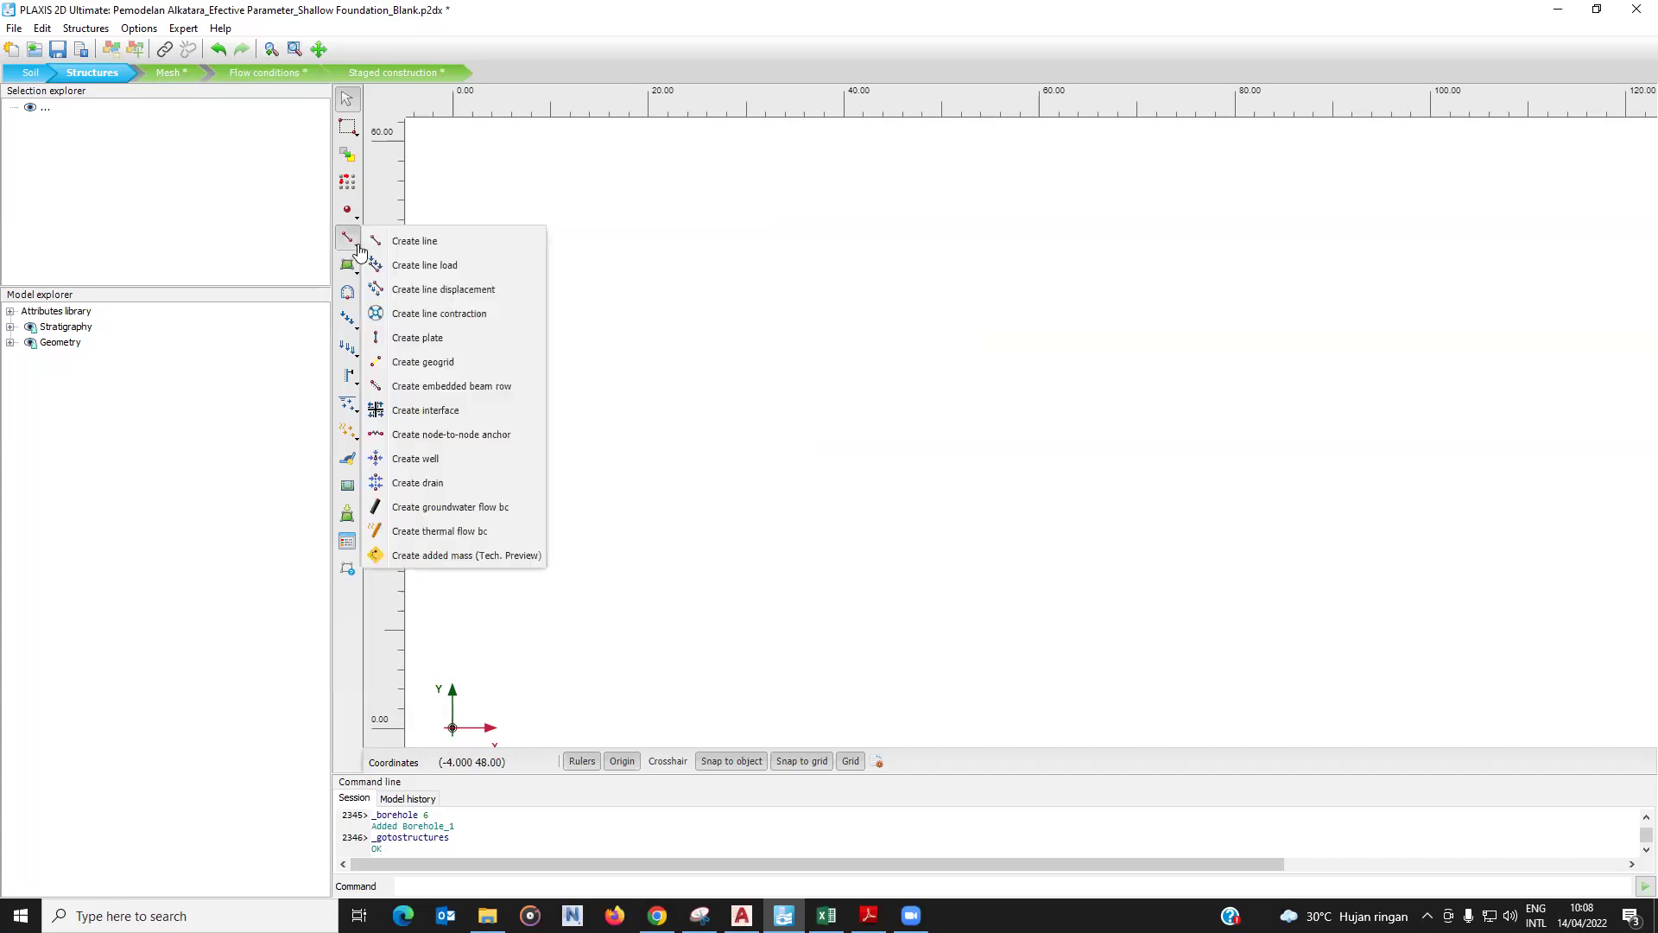
pyautogui.click(457, 238)
pyautogui.click(521, 249)
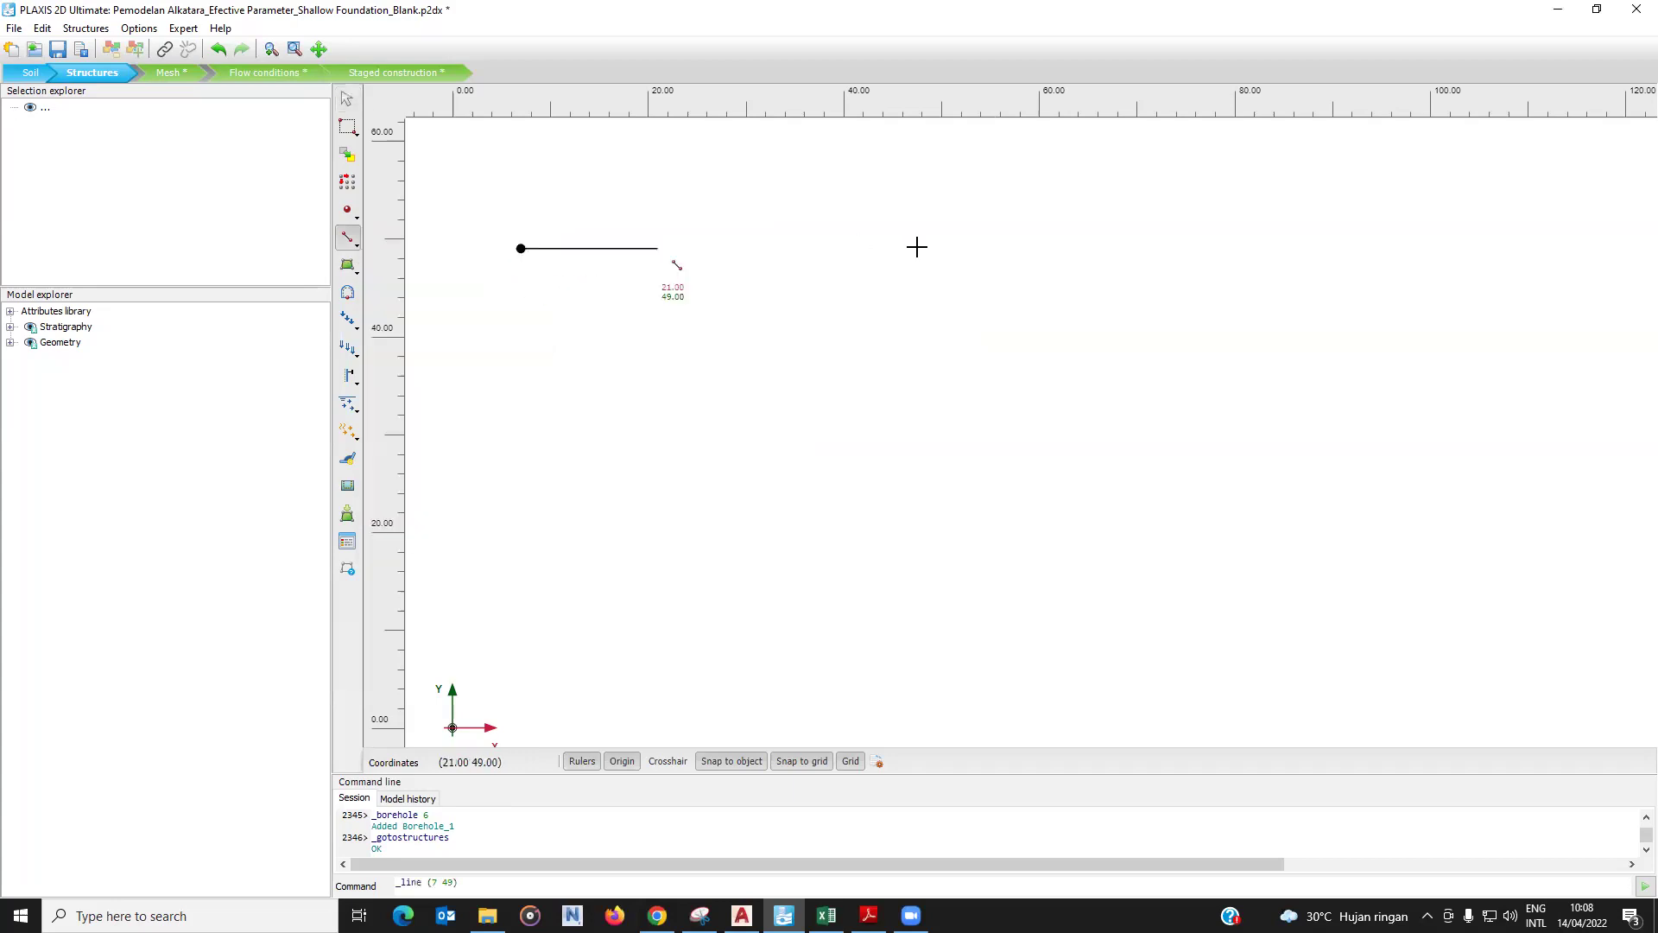
pyautogui.click(1442, 257)
pyautogui.scroll(-1, 1442, 257)
pyautogui.click(1466, 525)
pyautogui.click(800, 541)
pyautogui.click(648, 390)
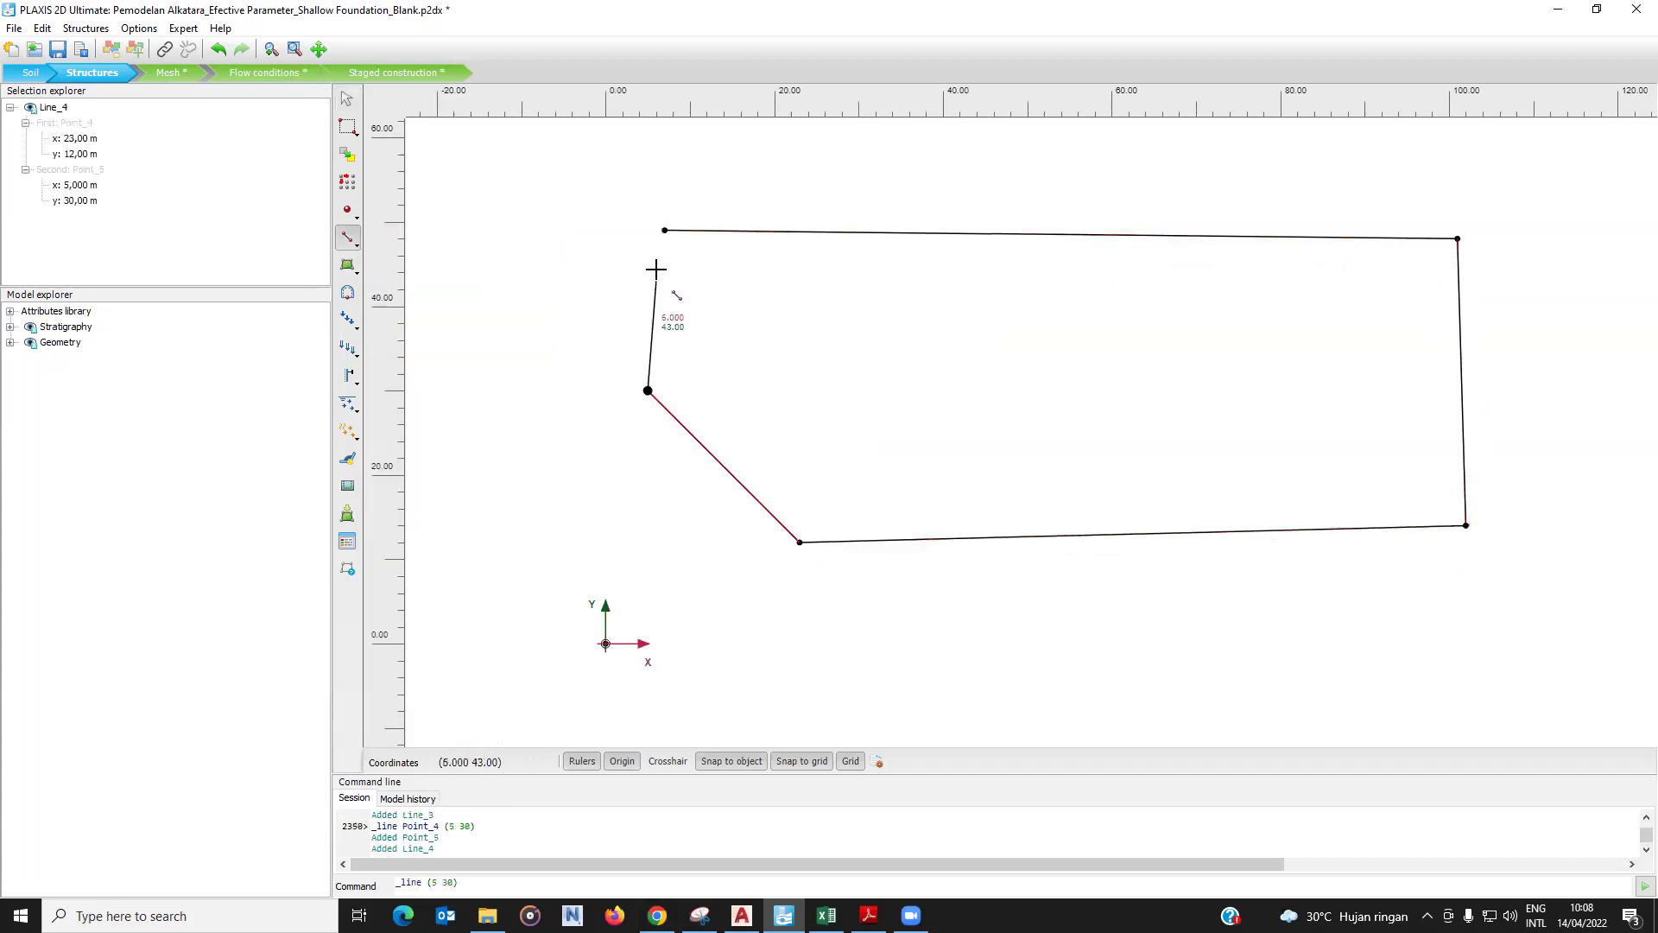
pyautogui.click(661, 229)
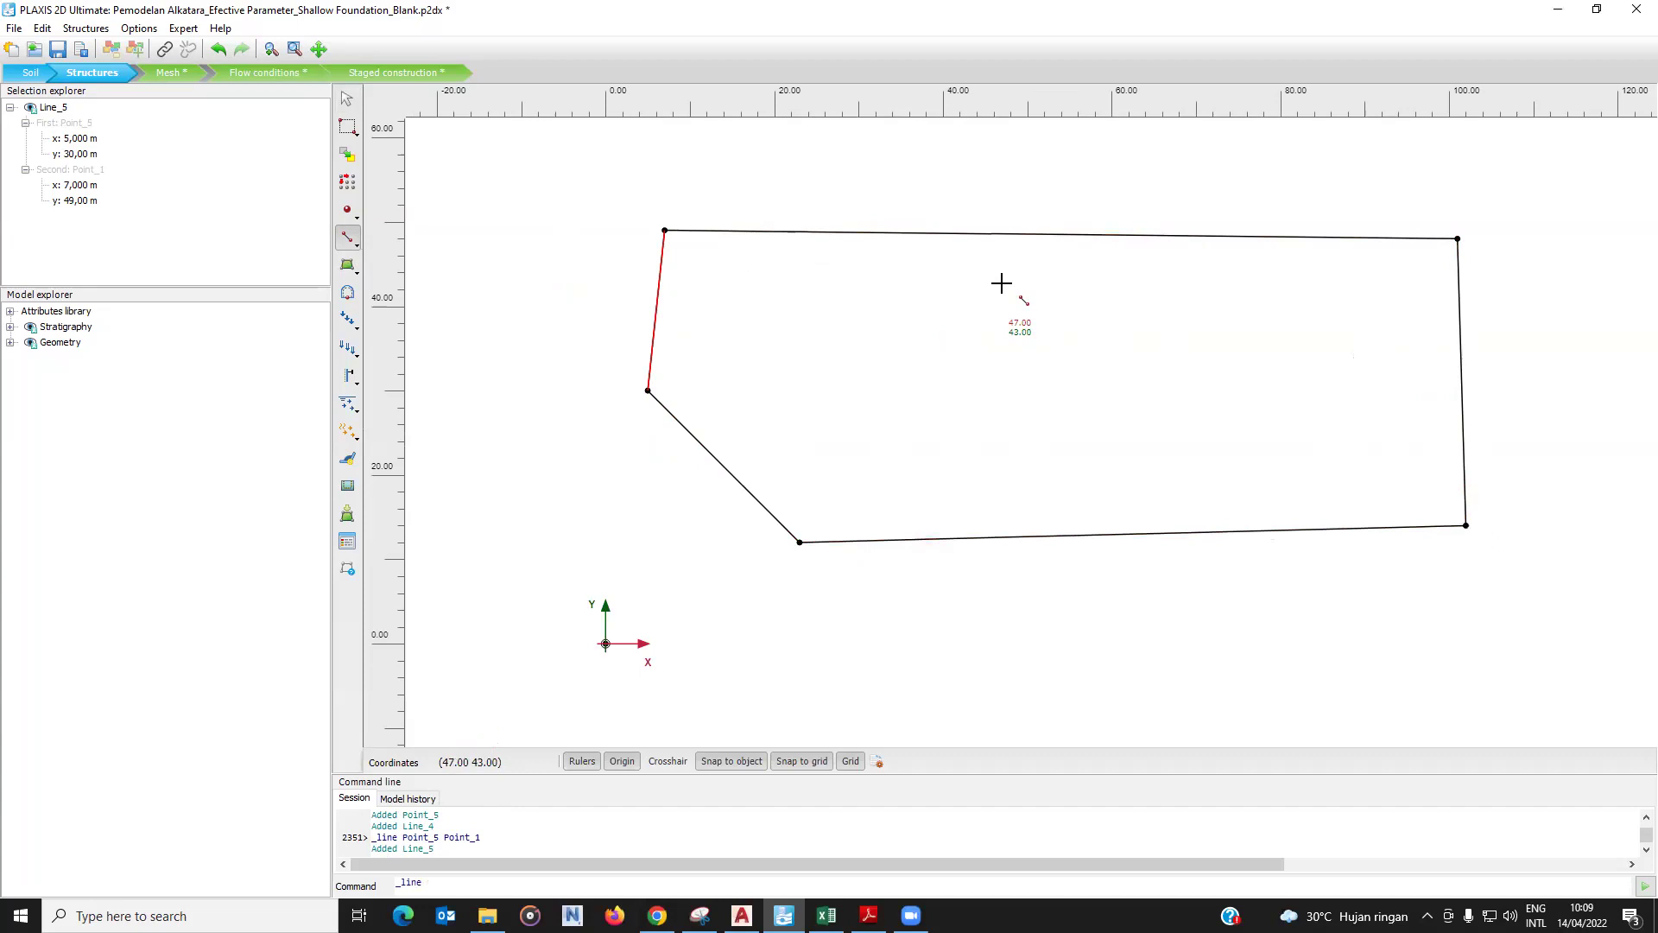
pyautogui.press('Escape')
# Create a soil polygon over the five corner points of the line outline.
pyautogui.click(357, 281)
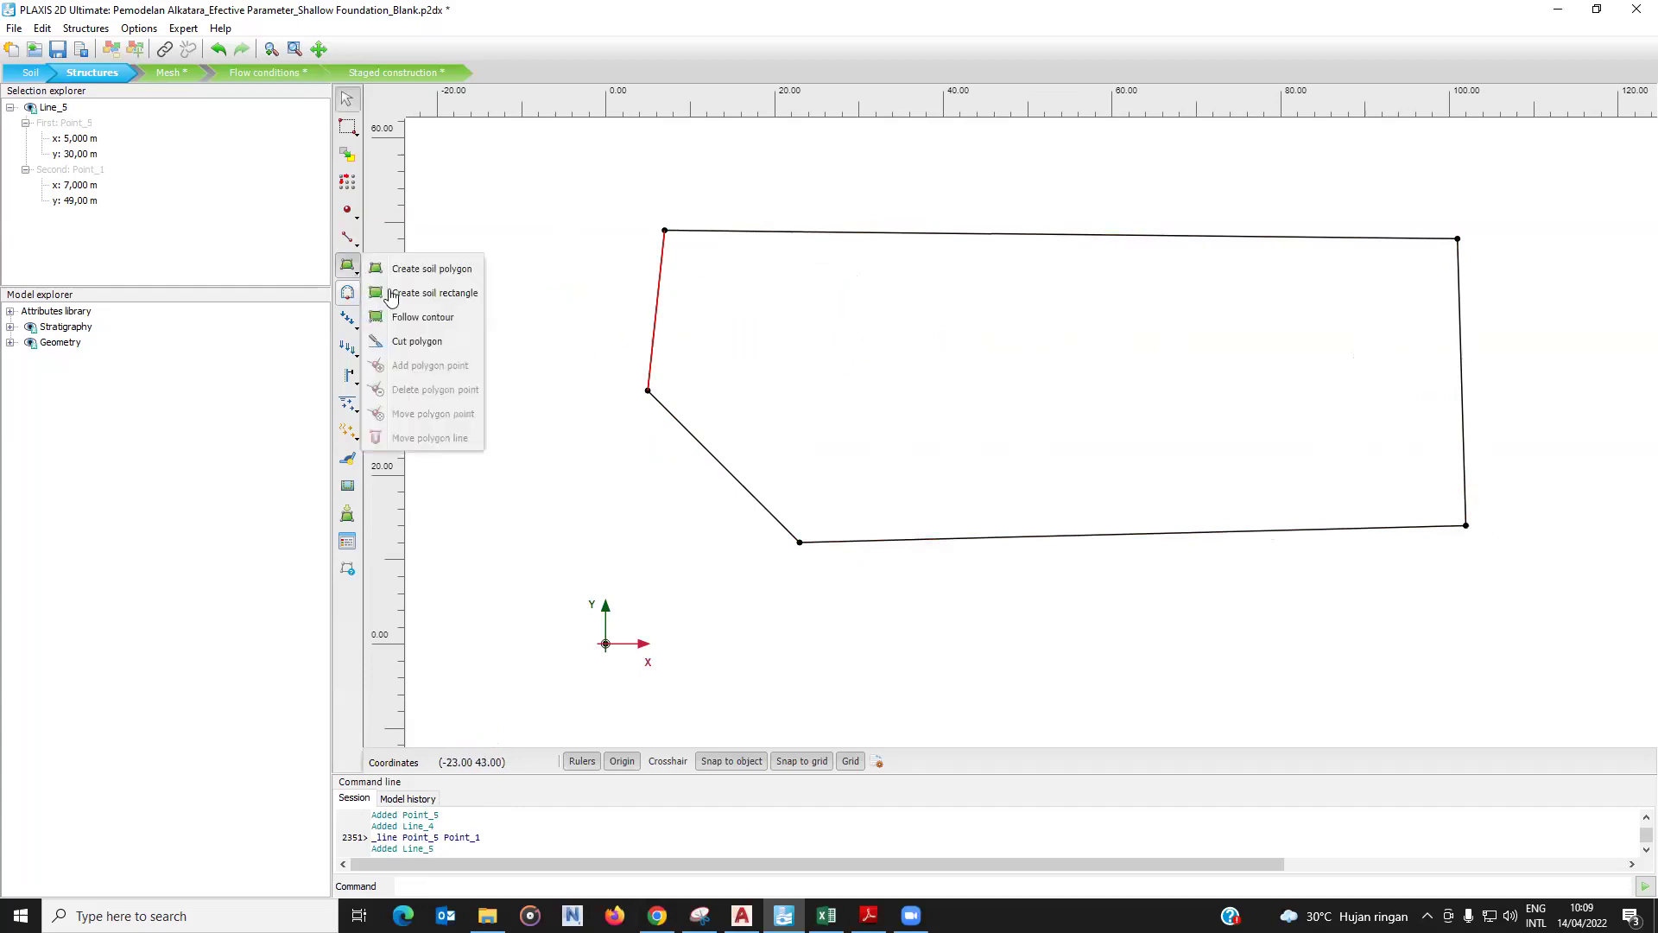
pyautogui.click(439, 265)
pyautogui.click(664, 230)
pyautogui.click(1460, 239)
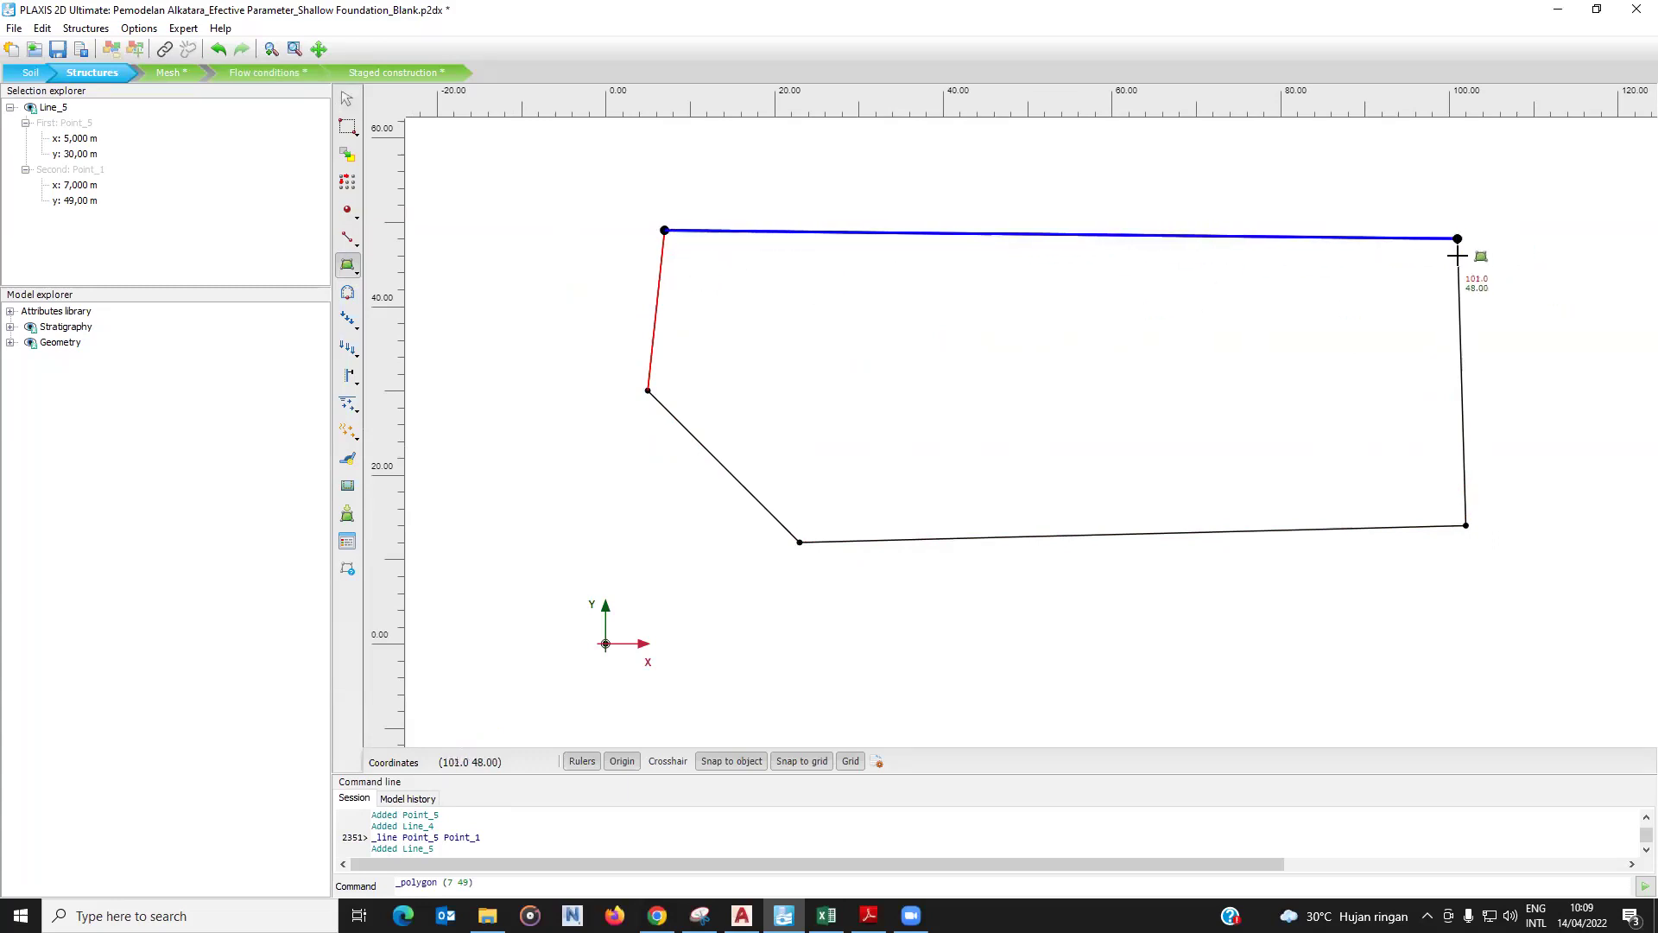
pyautogui.click(1466, 525)
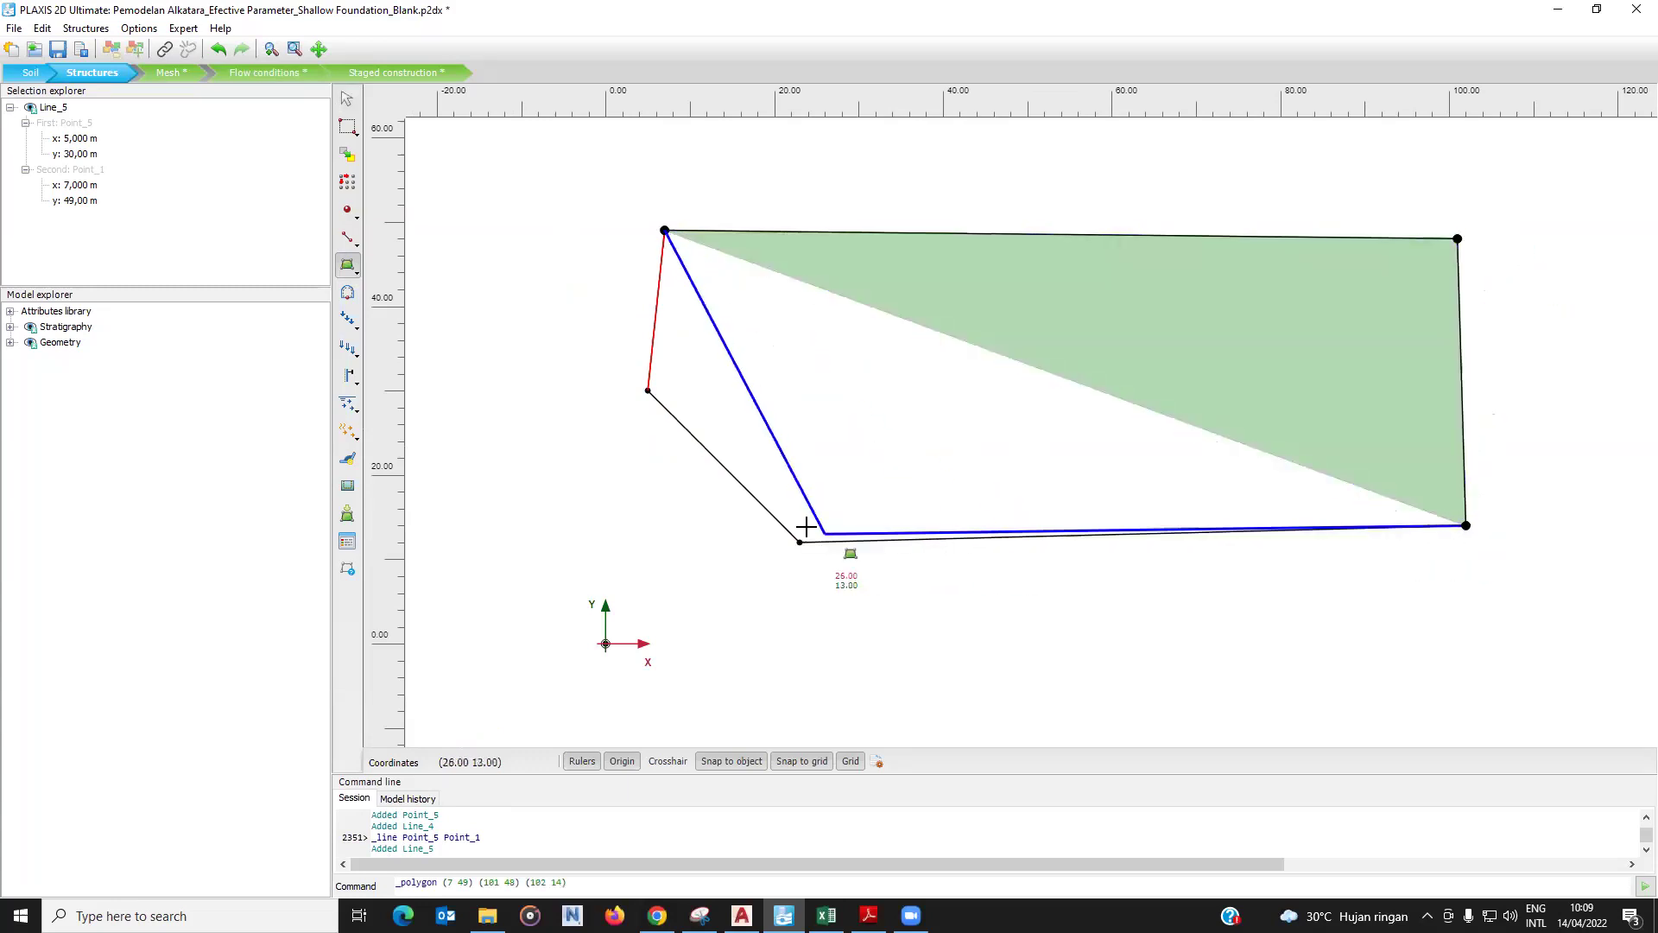
pyautogui.click(800, 541)
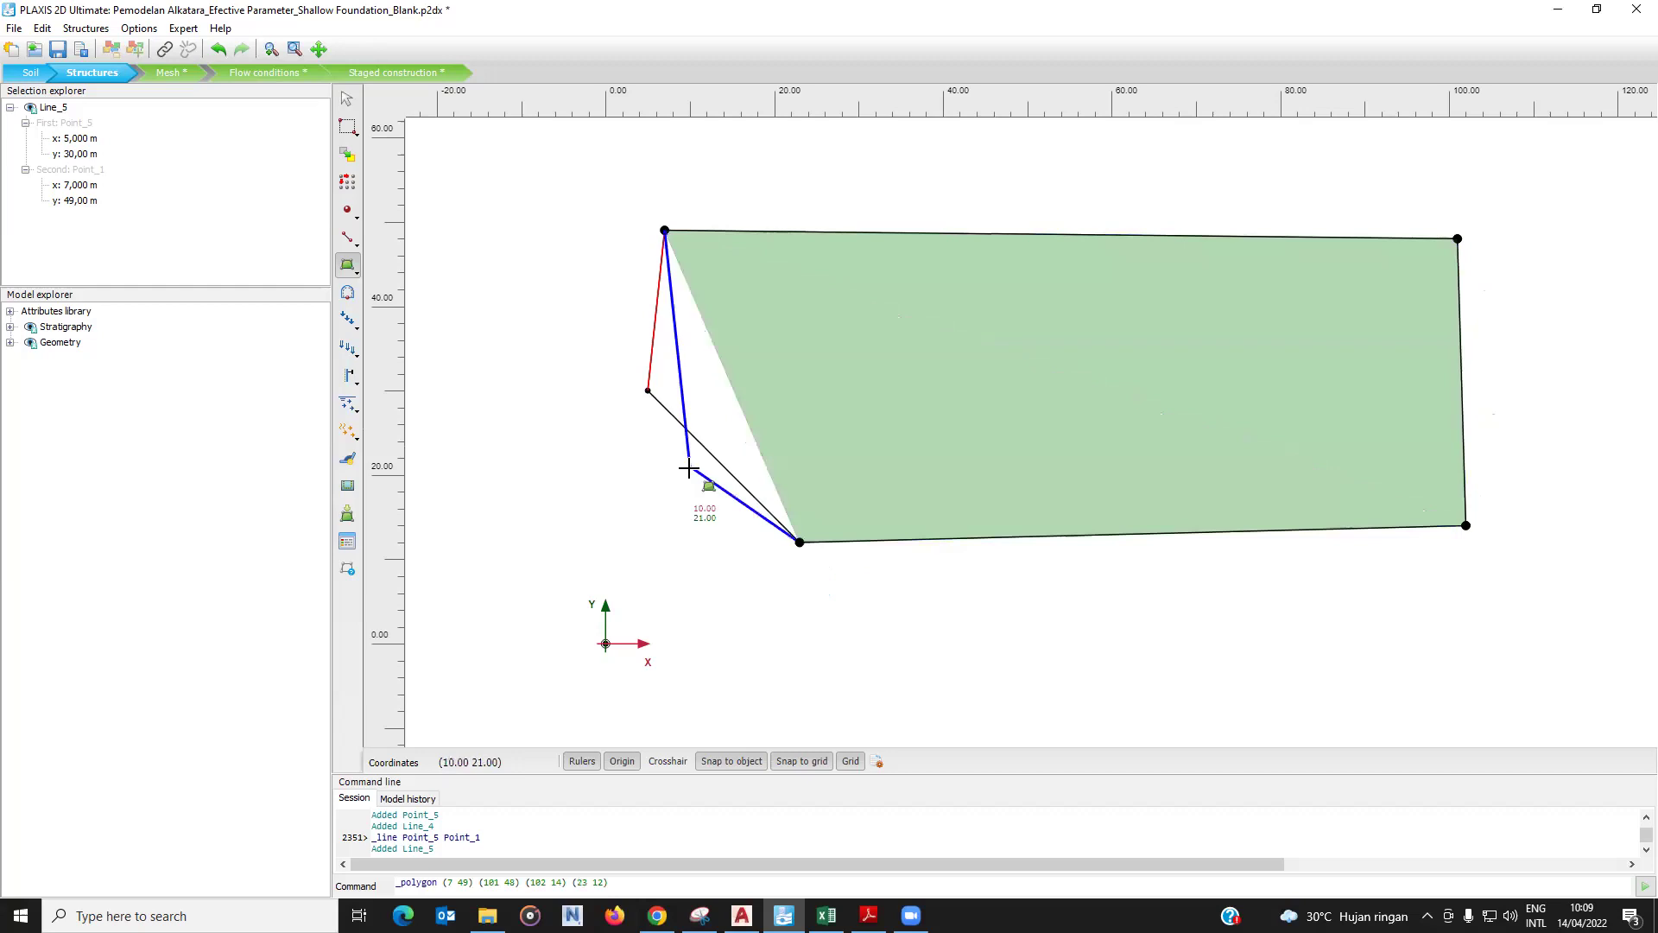
pyautogui.click(647, 391)
pyautogui.rightClick(547, 338)
pyautogui.rightClick(1062, 367)
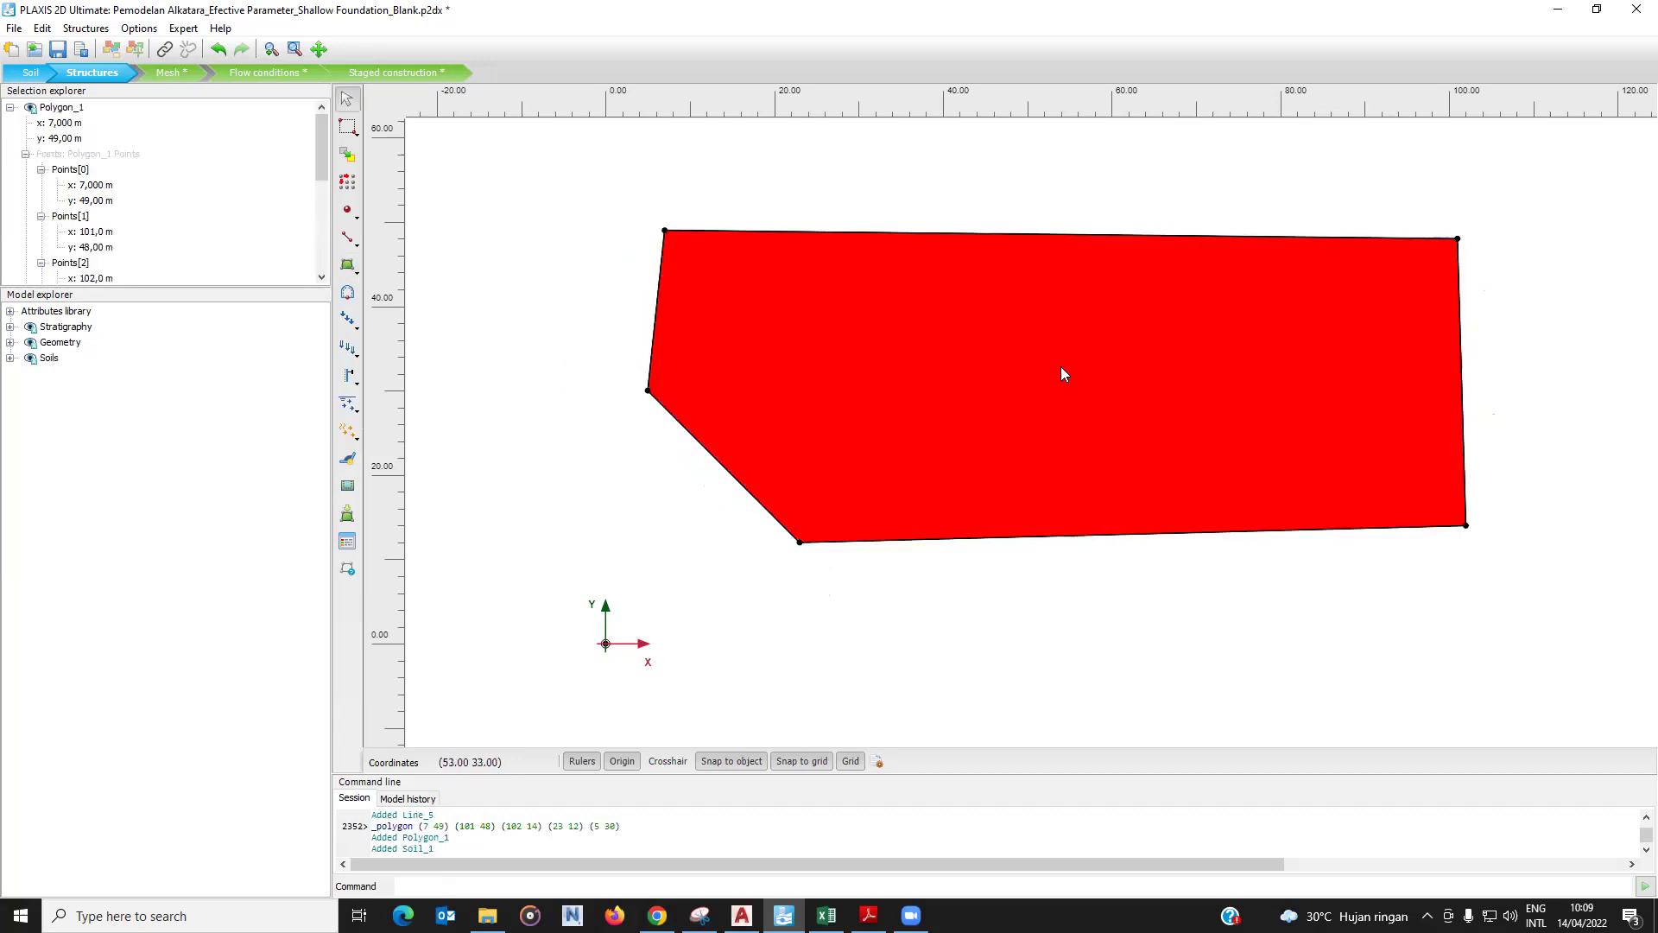
pyautogui.click(1086, 216)
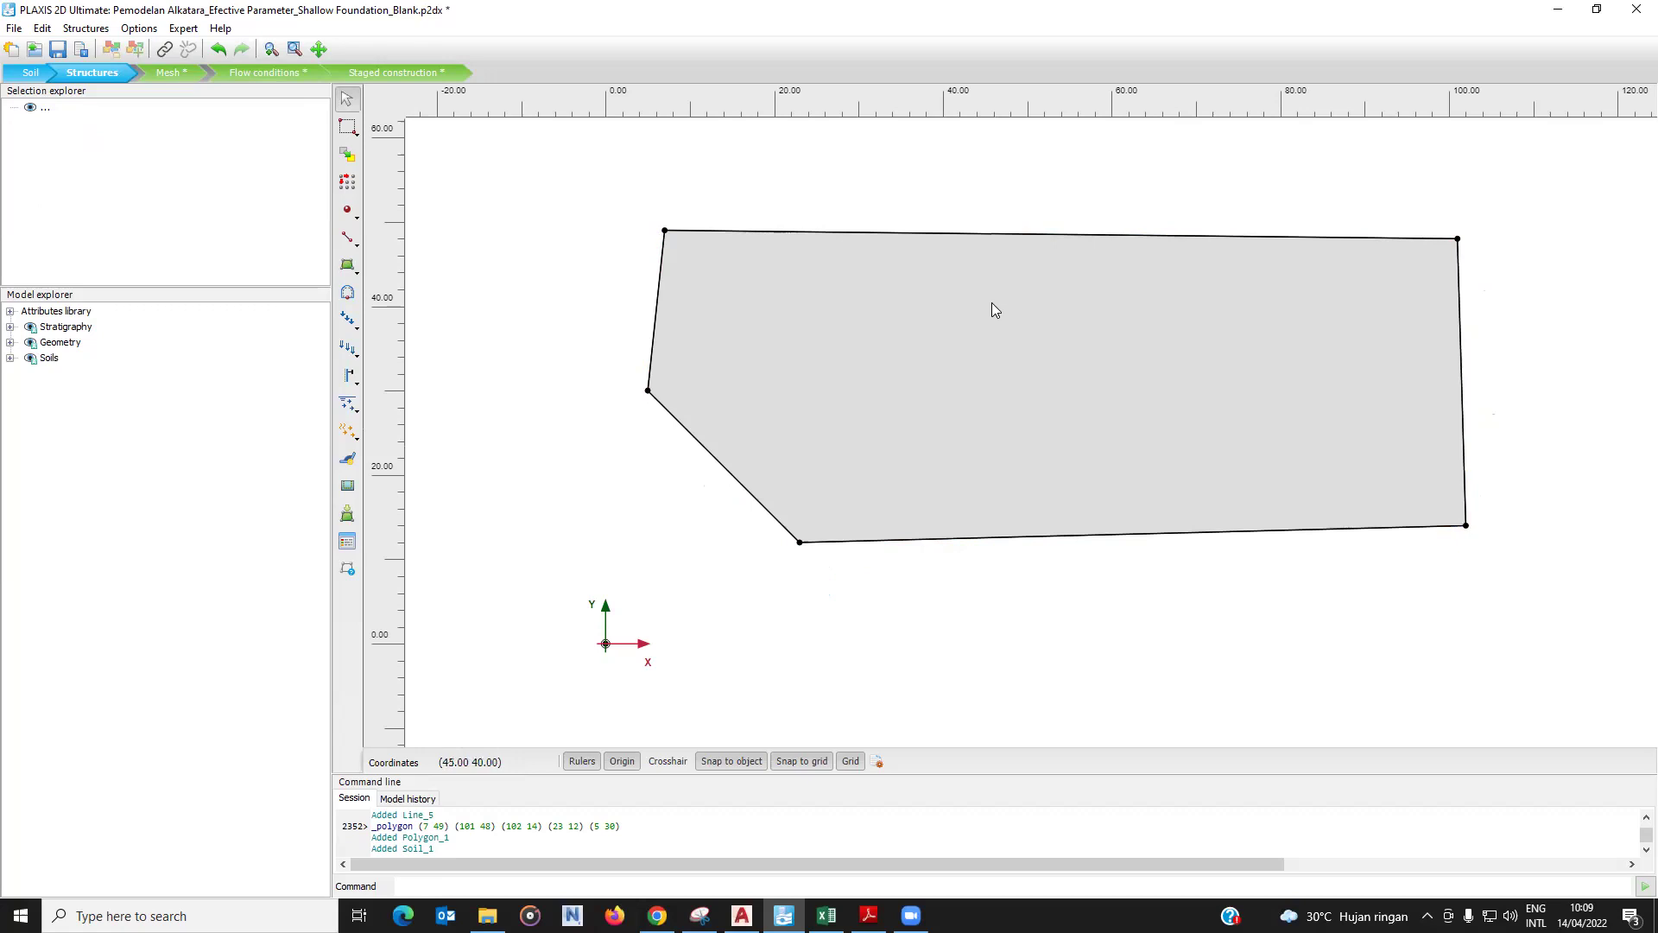
# Delete the soil polygon together with all its outline lines and corner points.
pyautogui.click(832, 270)
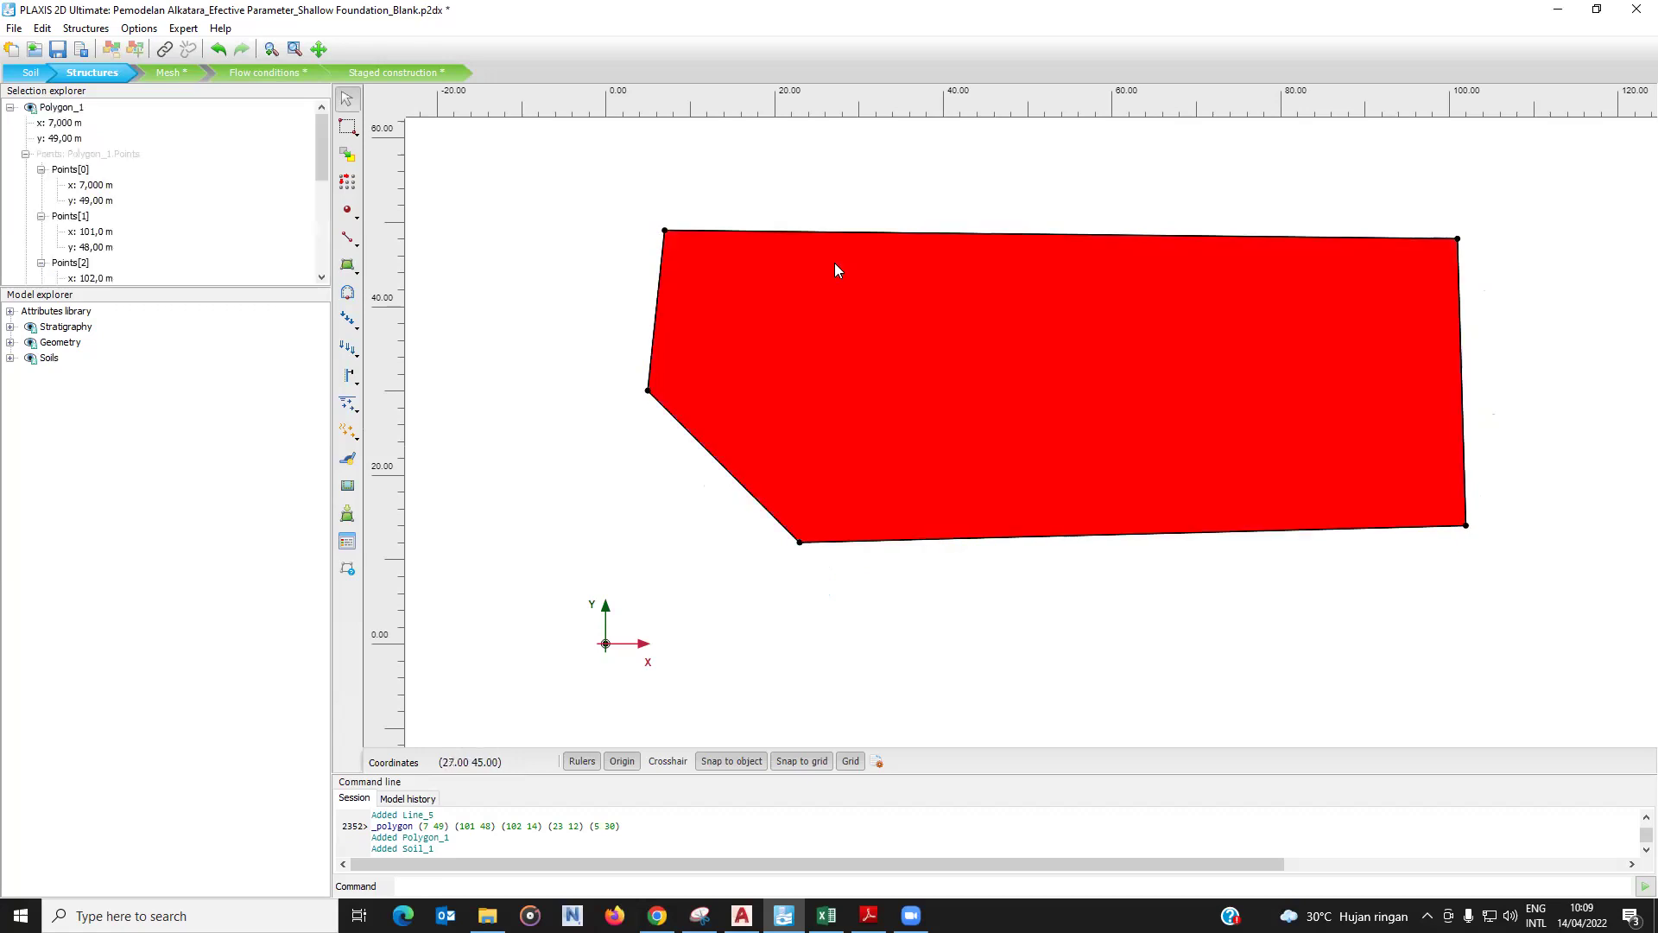
pyautogui.press('Delete')
pyautogui.click(748, 238)
pyautogui.press('Delete')
pyautogui.click(665, 231)
pyautogui.press('Delete')
pyautogui.click(663, 410)
pyautogui.press('Delete')
pyautogui.click(846, 541)
pyautogui.press('Delete')
pyautogui.click(800, 544)
pyautogui.press('Delete')
pyautogui.click(648, 392)
pyautogui.press('Delete')
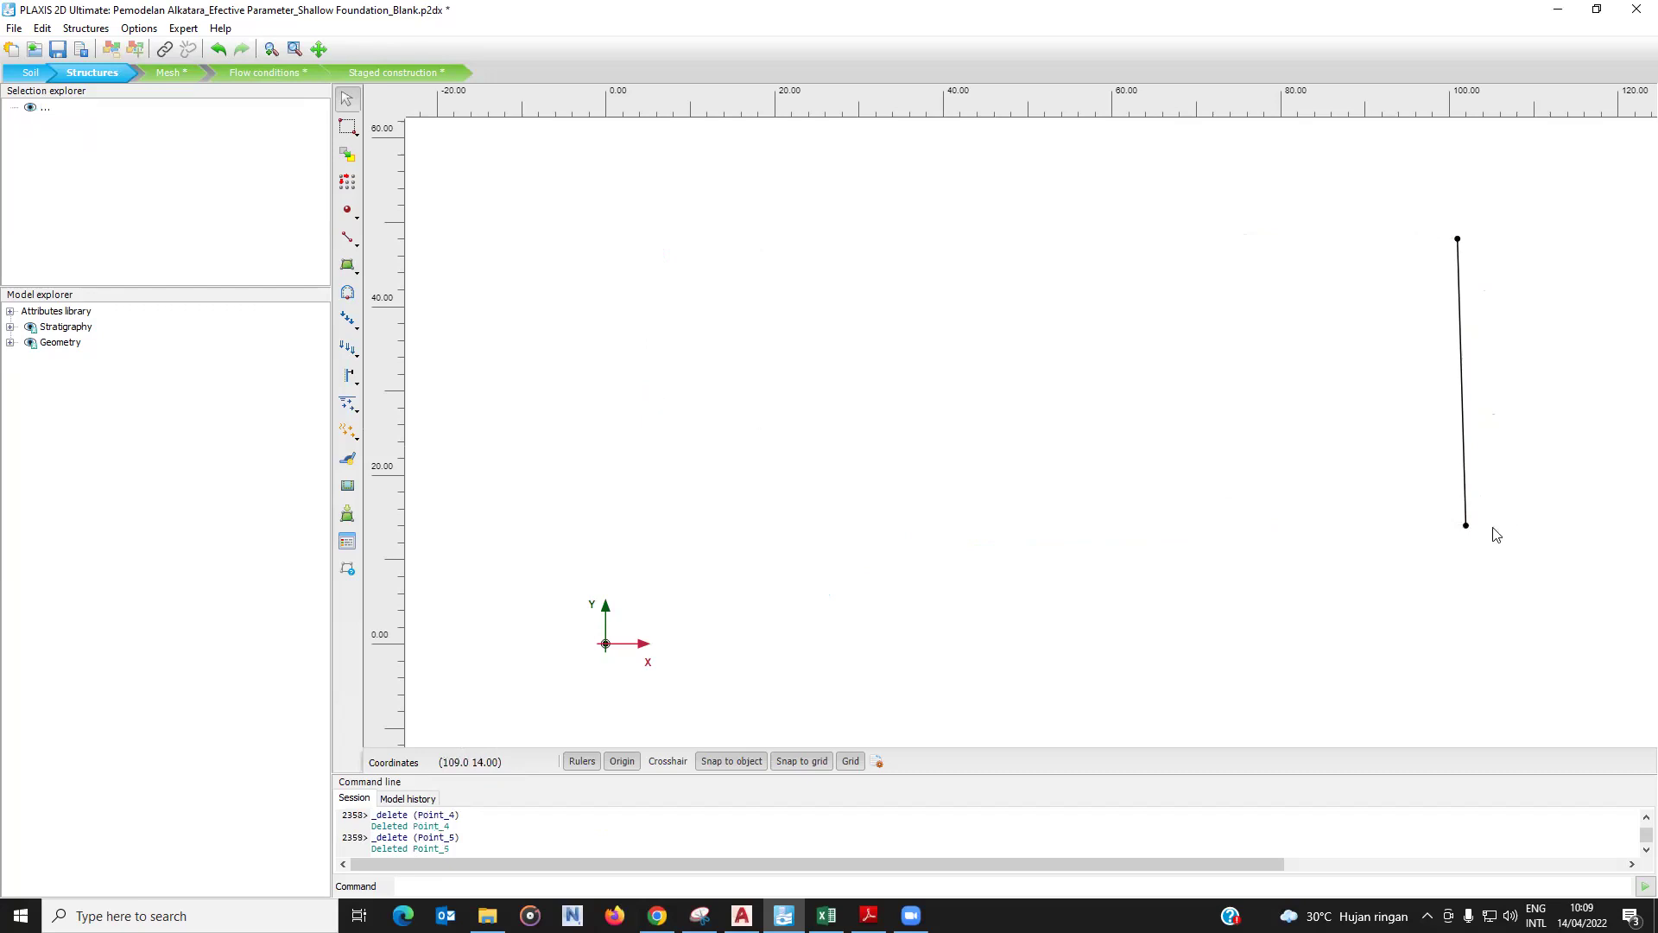
pyautogui.click(1465, 526)
pyautogui.press('Delete')
pyautogui.click(1458, 239)
pyautogui.press('Delete')
pyautogui.click(348, 265)
pyautogui.click(887, 304)
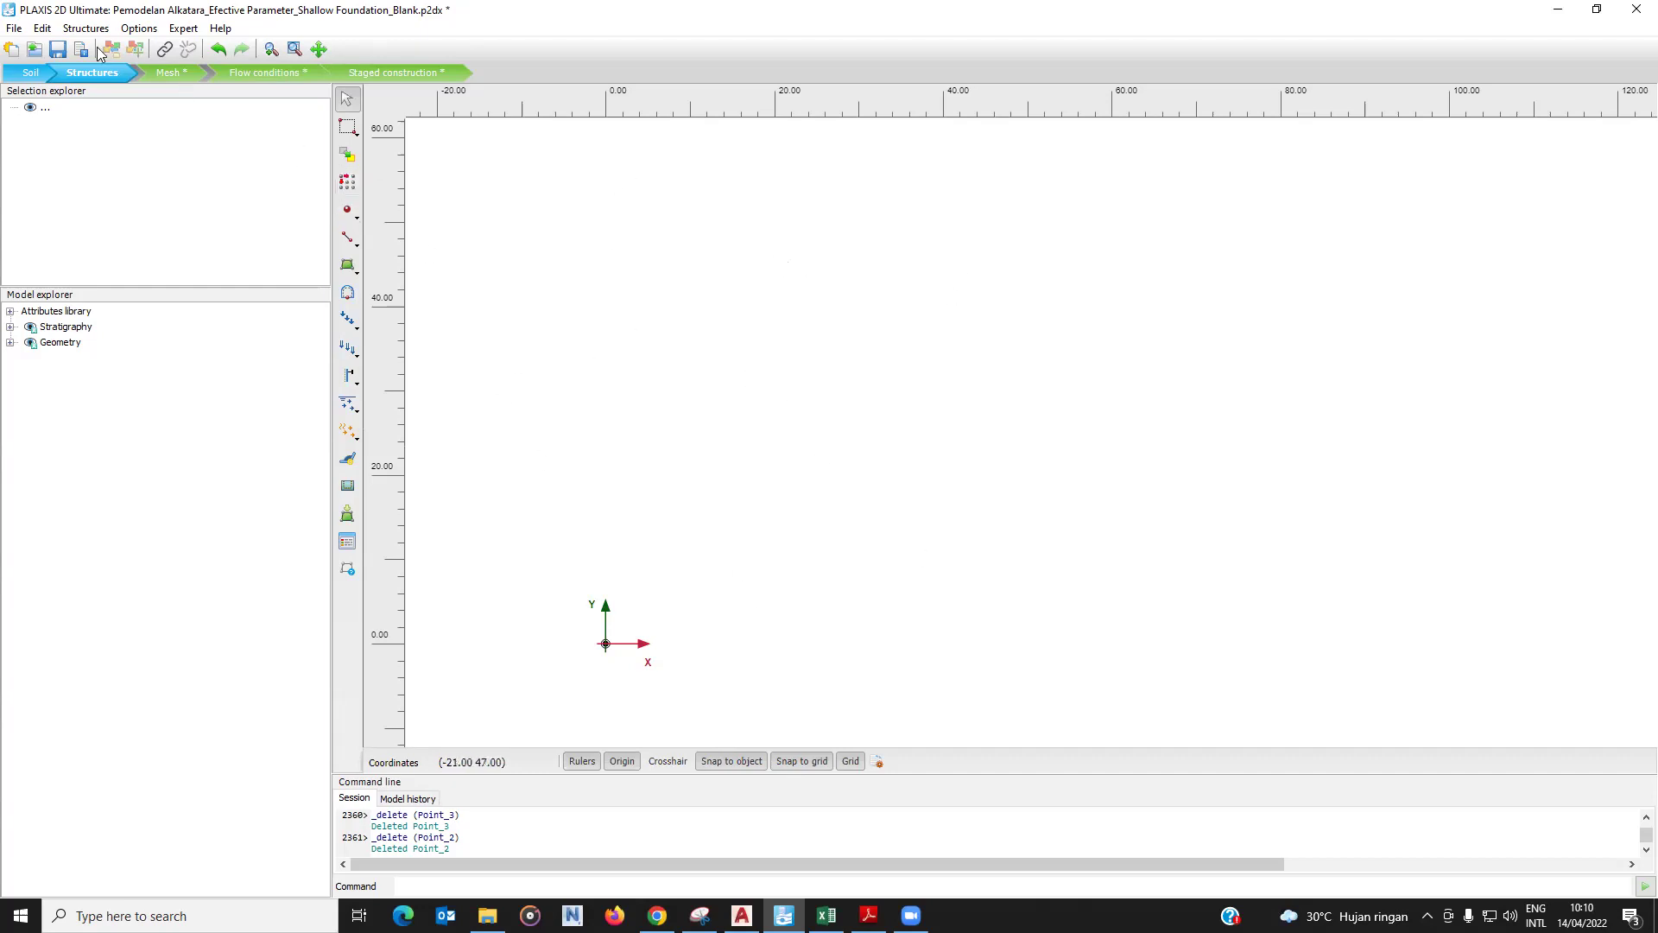
# Import the geometry from the Pemodelan file with scale 1 and zero offset.
pyautogui.click(41, 27)
pyautogui.moveTo(83, 29)
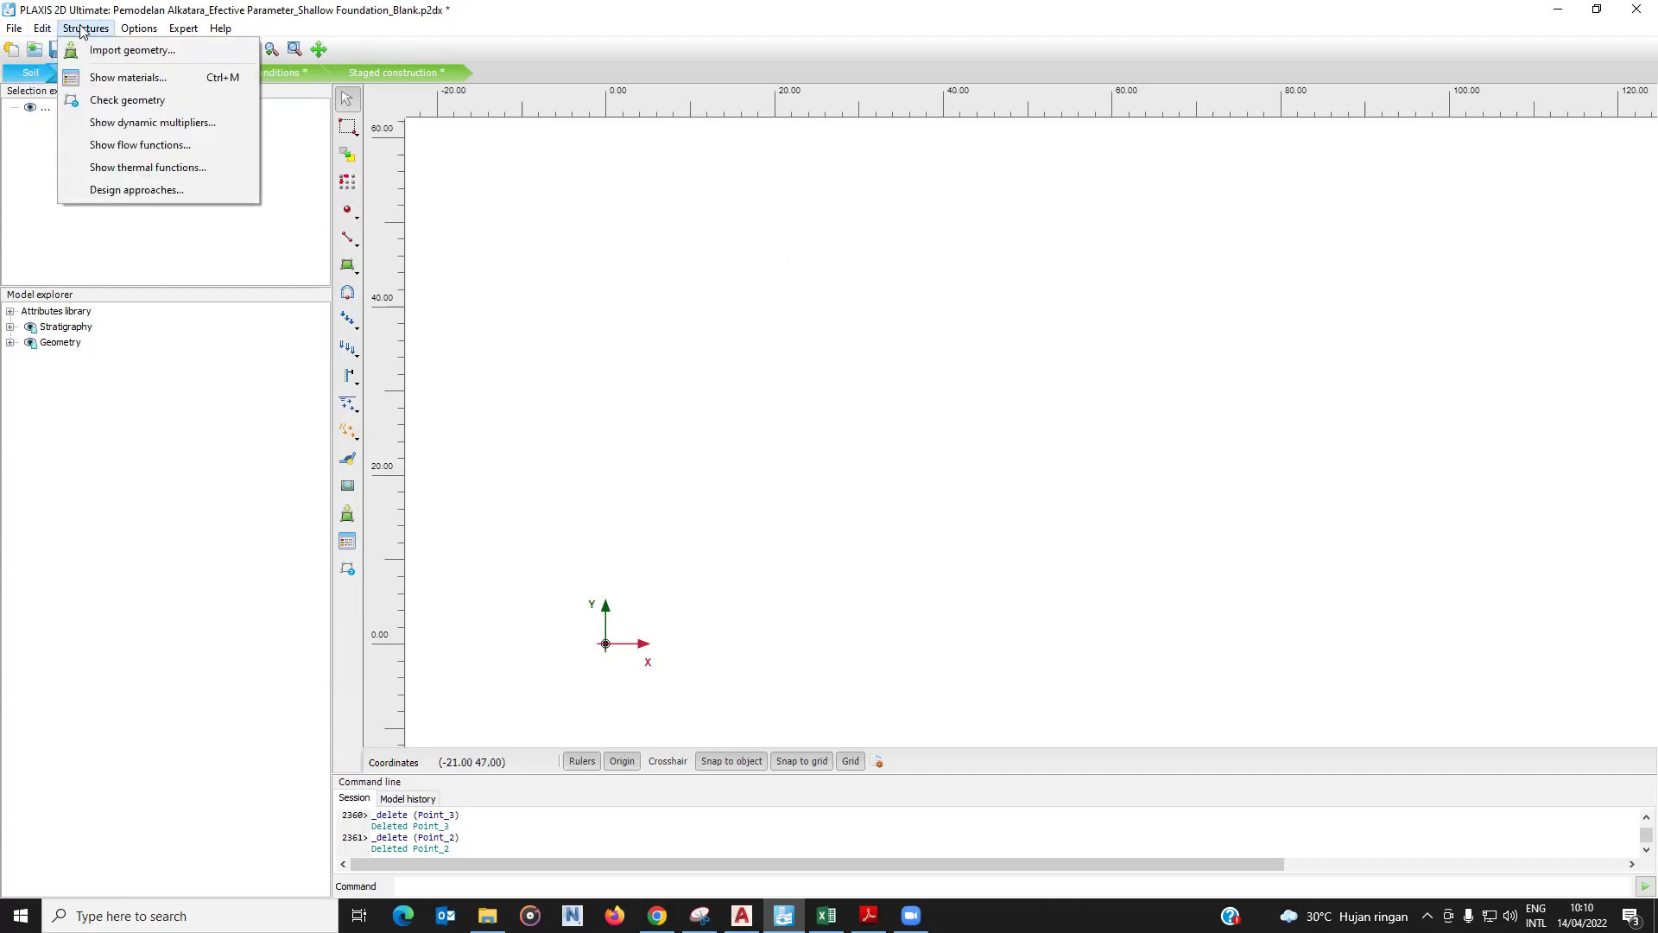
pyautogui.click(130, 50)
pyautogui.click(230, 278)
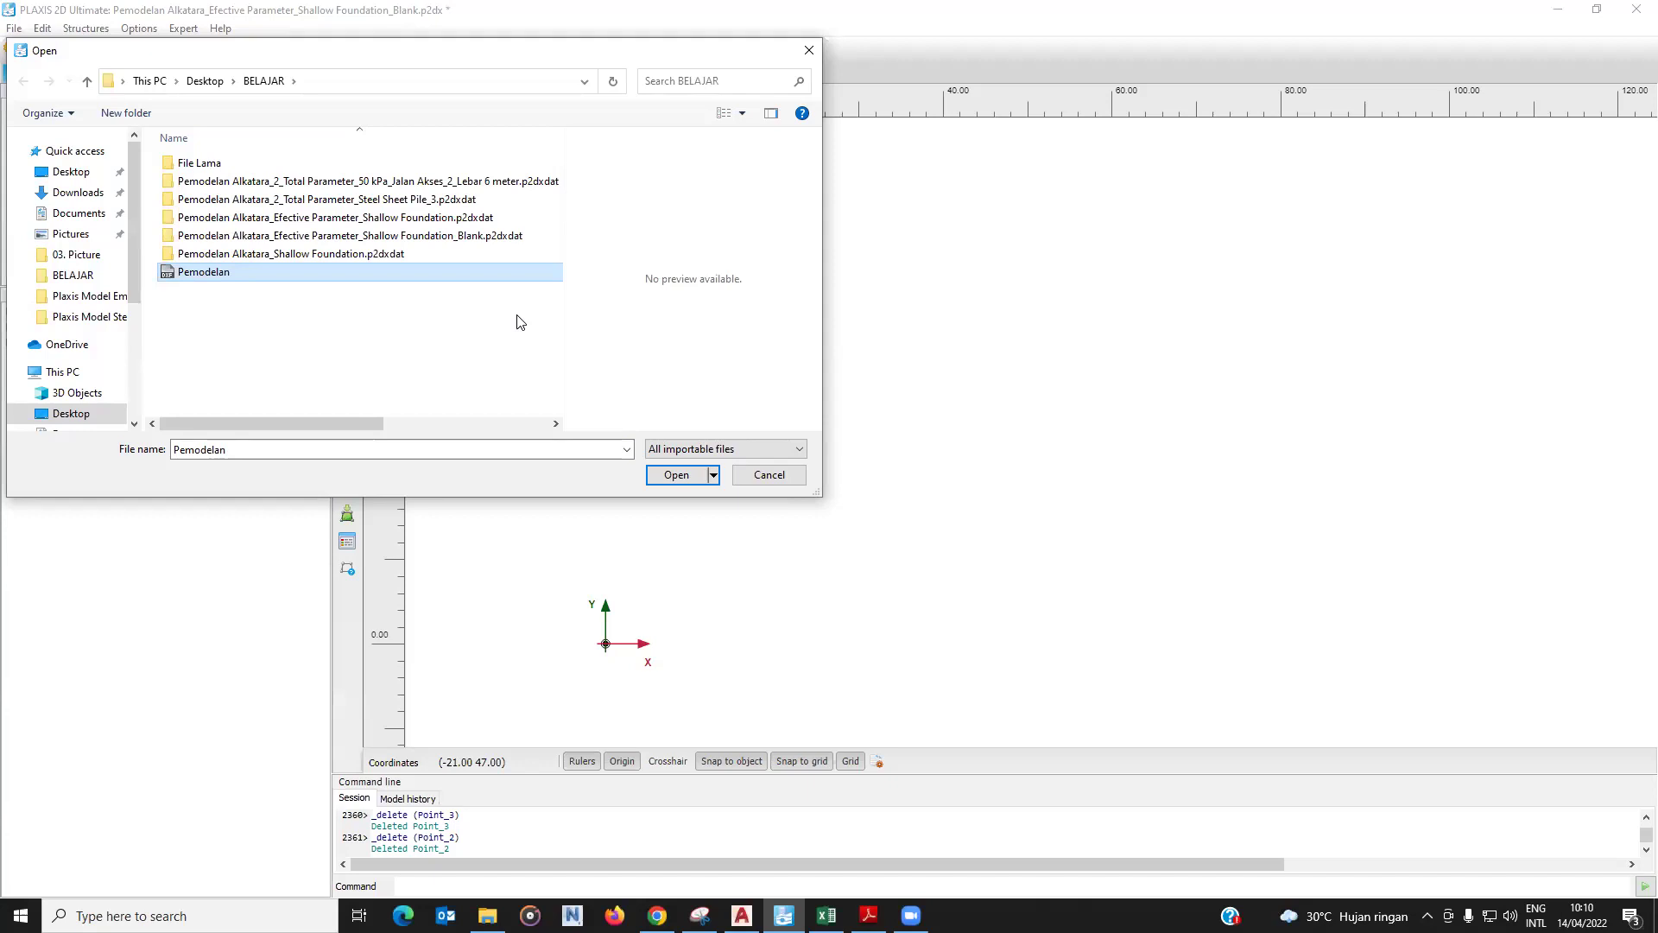
pyautogui.click(673, 476)
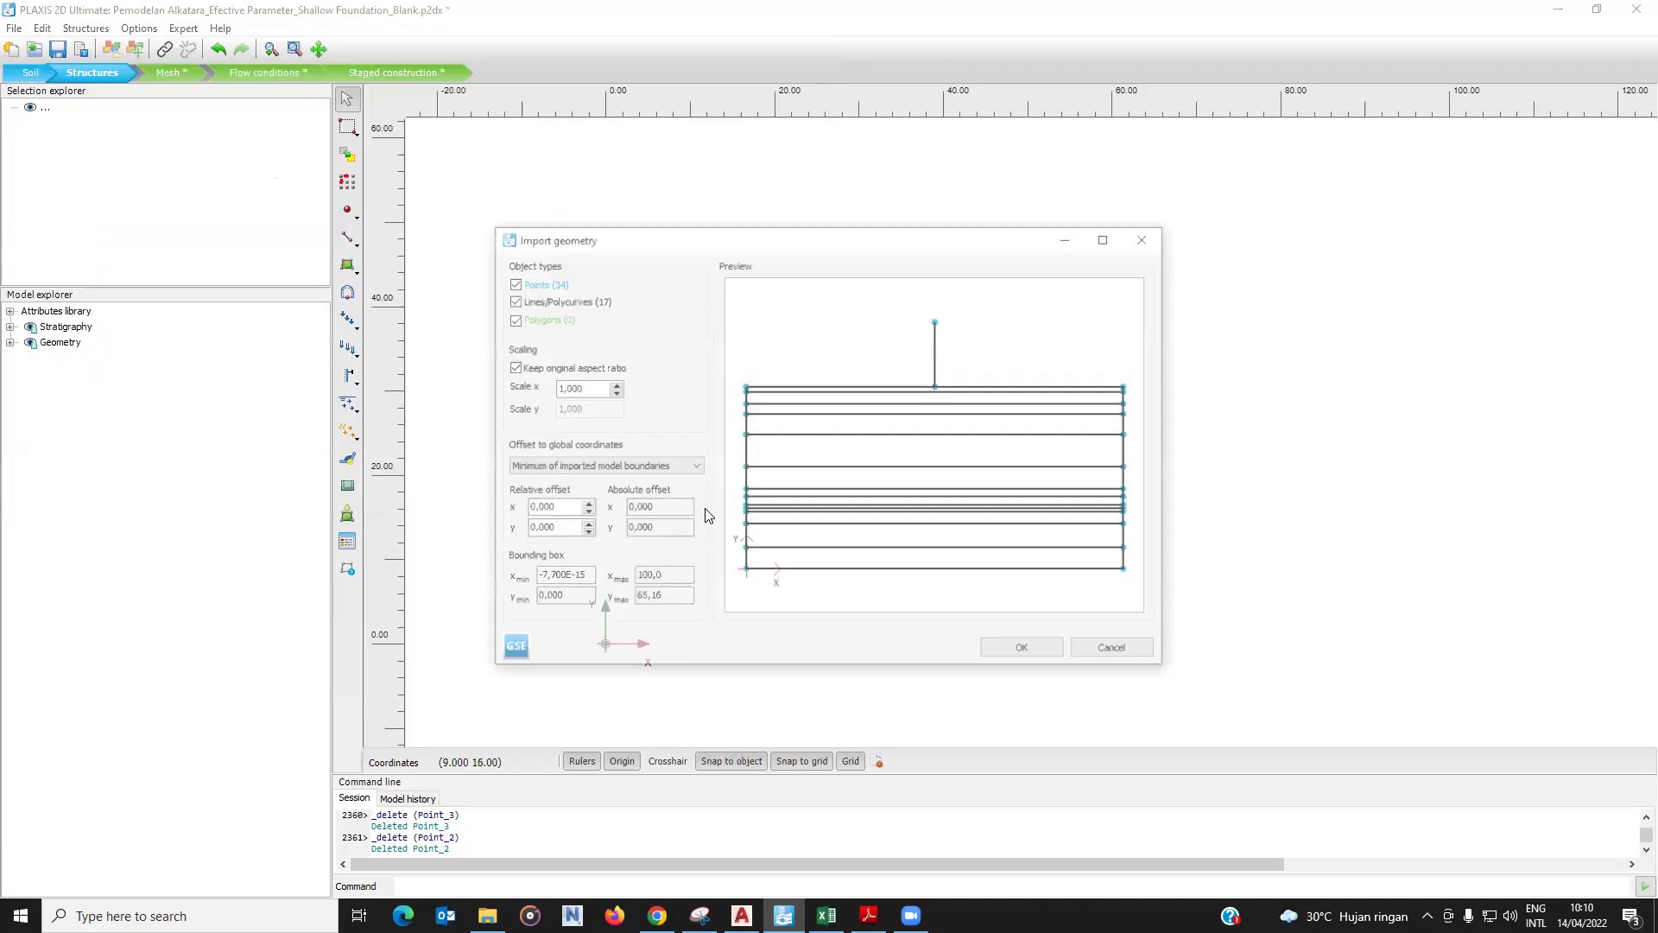
pyautogui.click(1045, 649)
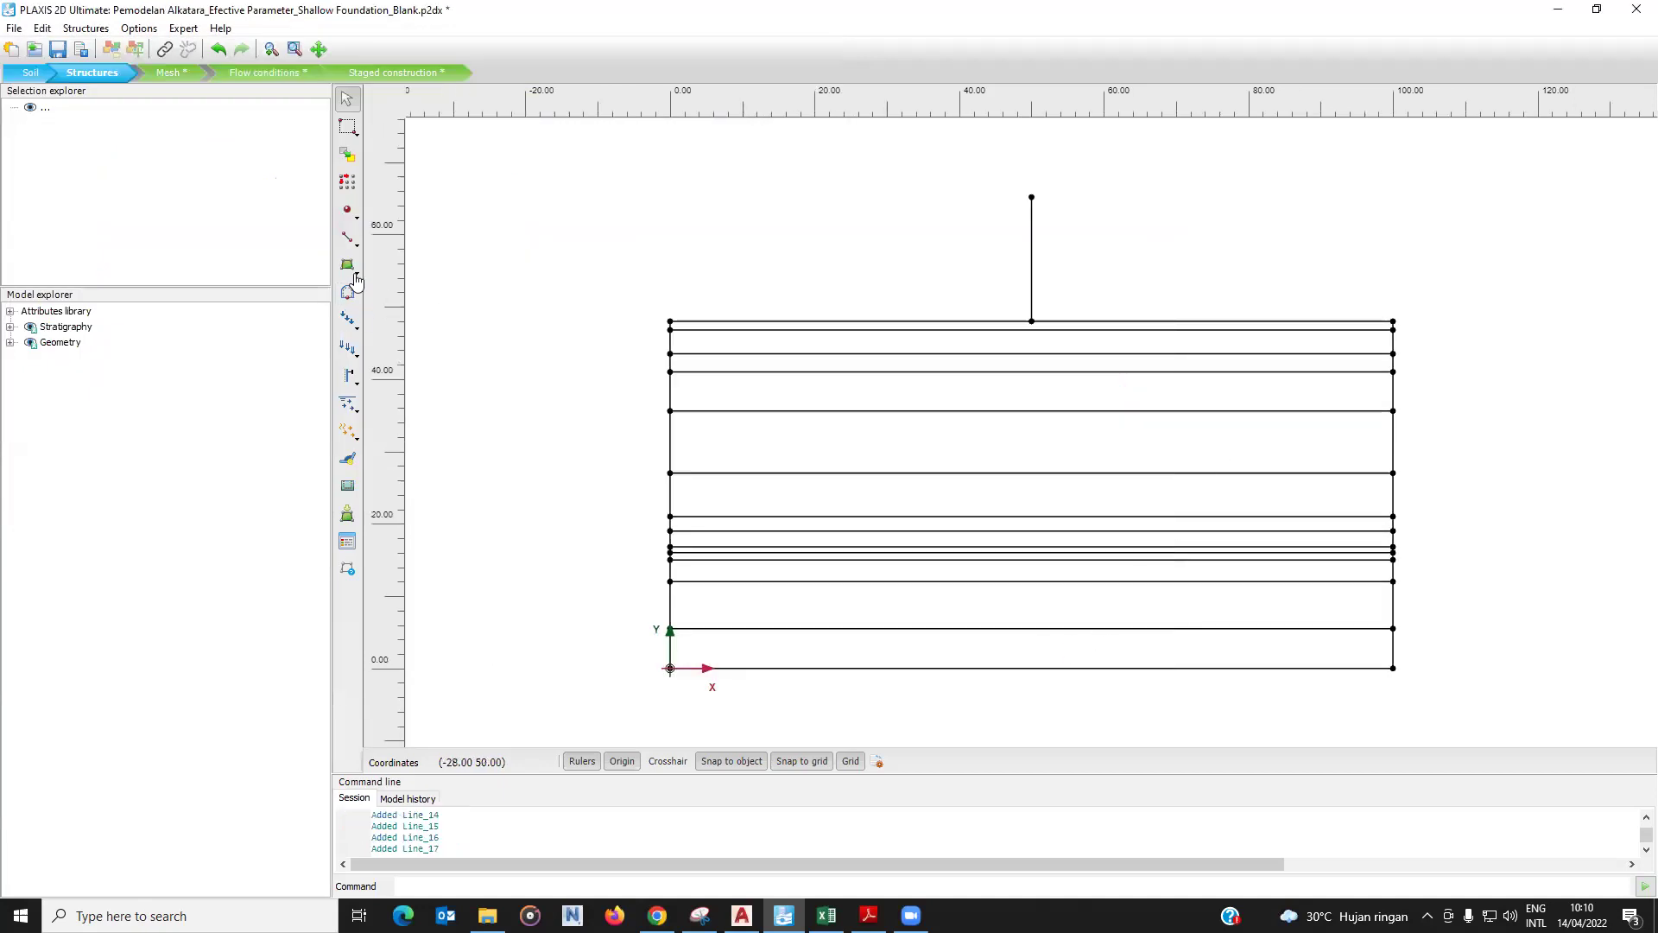
# Create one soil polygon over all the imported layers through (0, 48), (101, 48), (100, 0) and (0, 0).
pyautogui.click(348, 266)
pyautogui.click(415, 269)
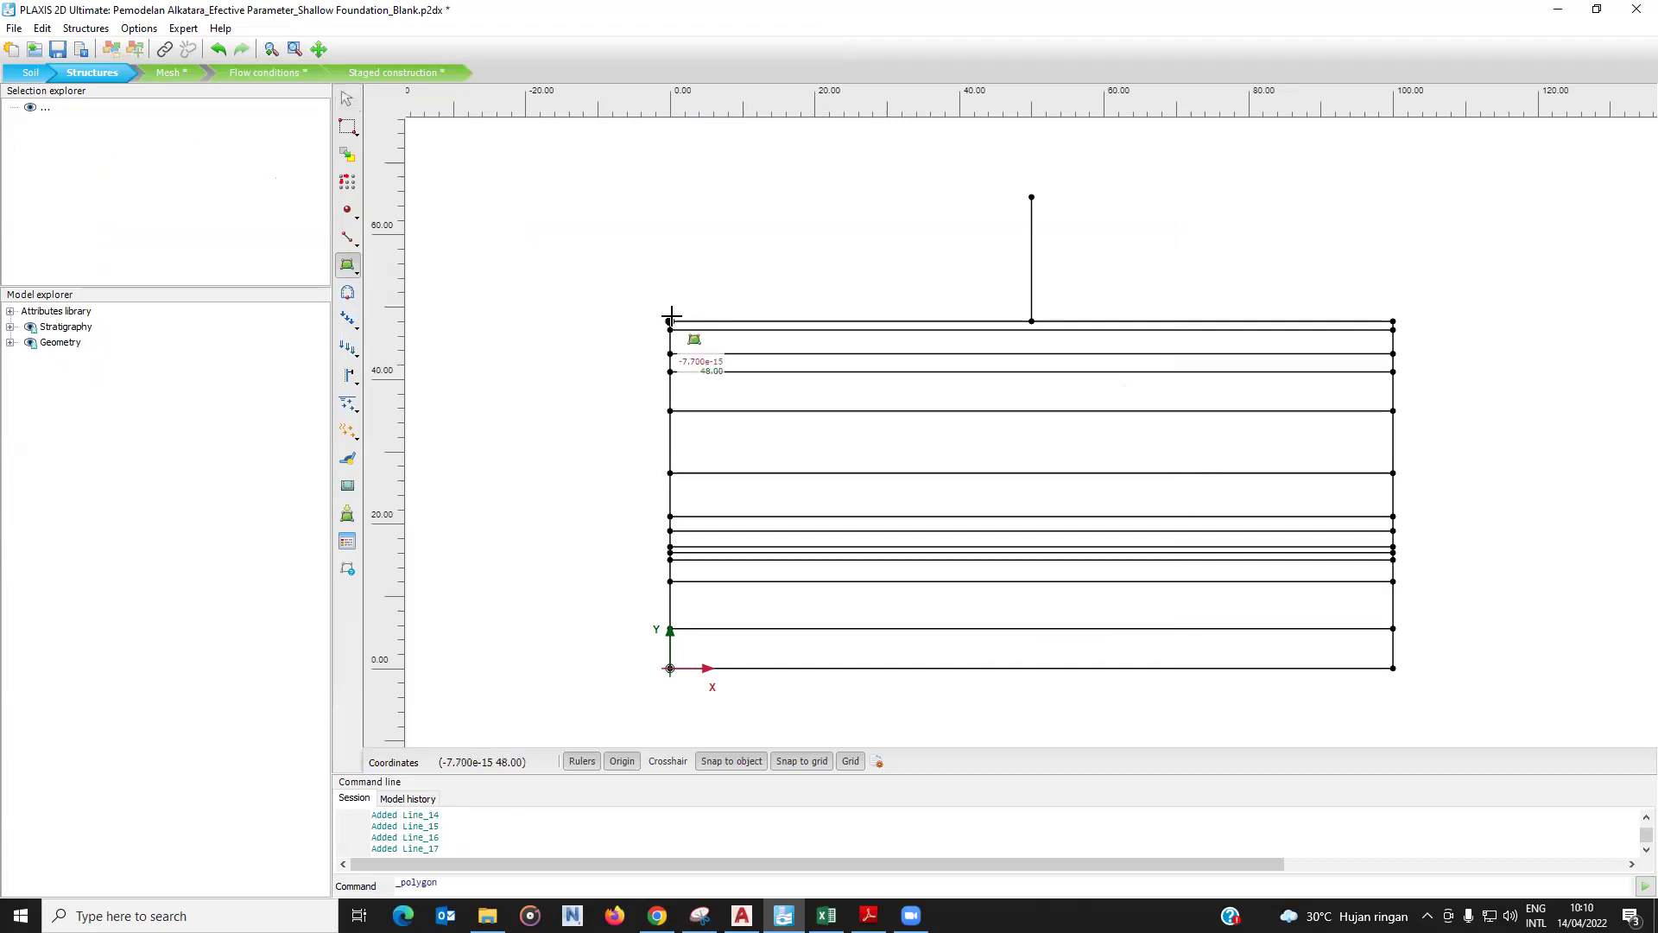
pyautogui.click(670, 320)
pyautogui.click(1400, 322)
pyautogui.click(1393, 667)
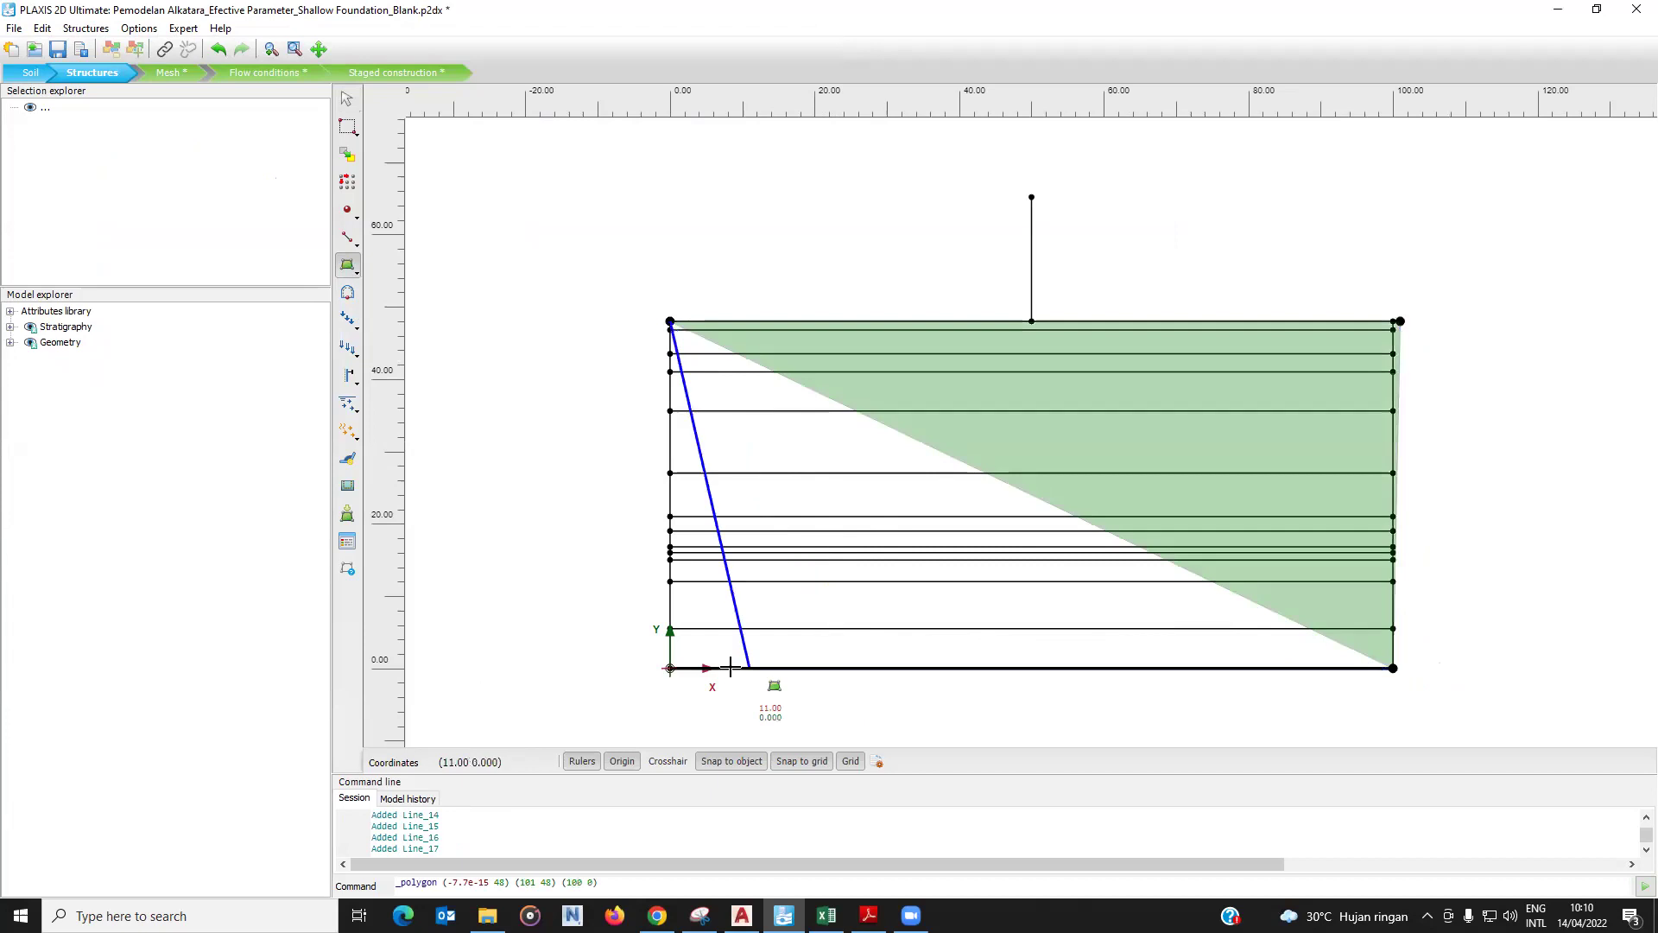
pyautogui.click(666, 668)
pyautogui.click(670, 320)
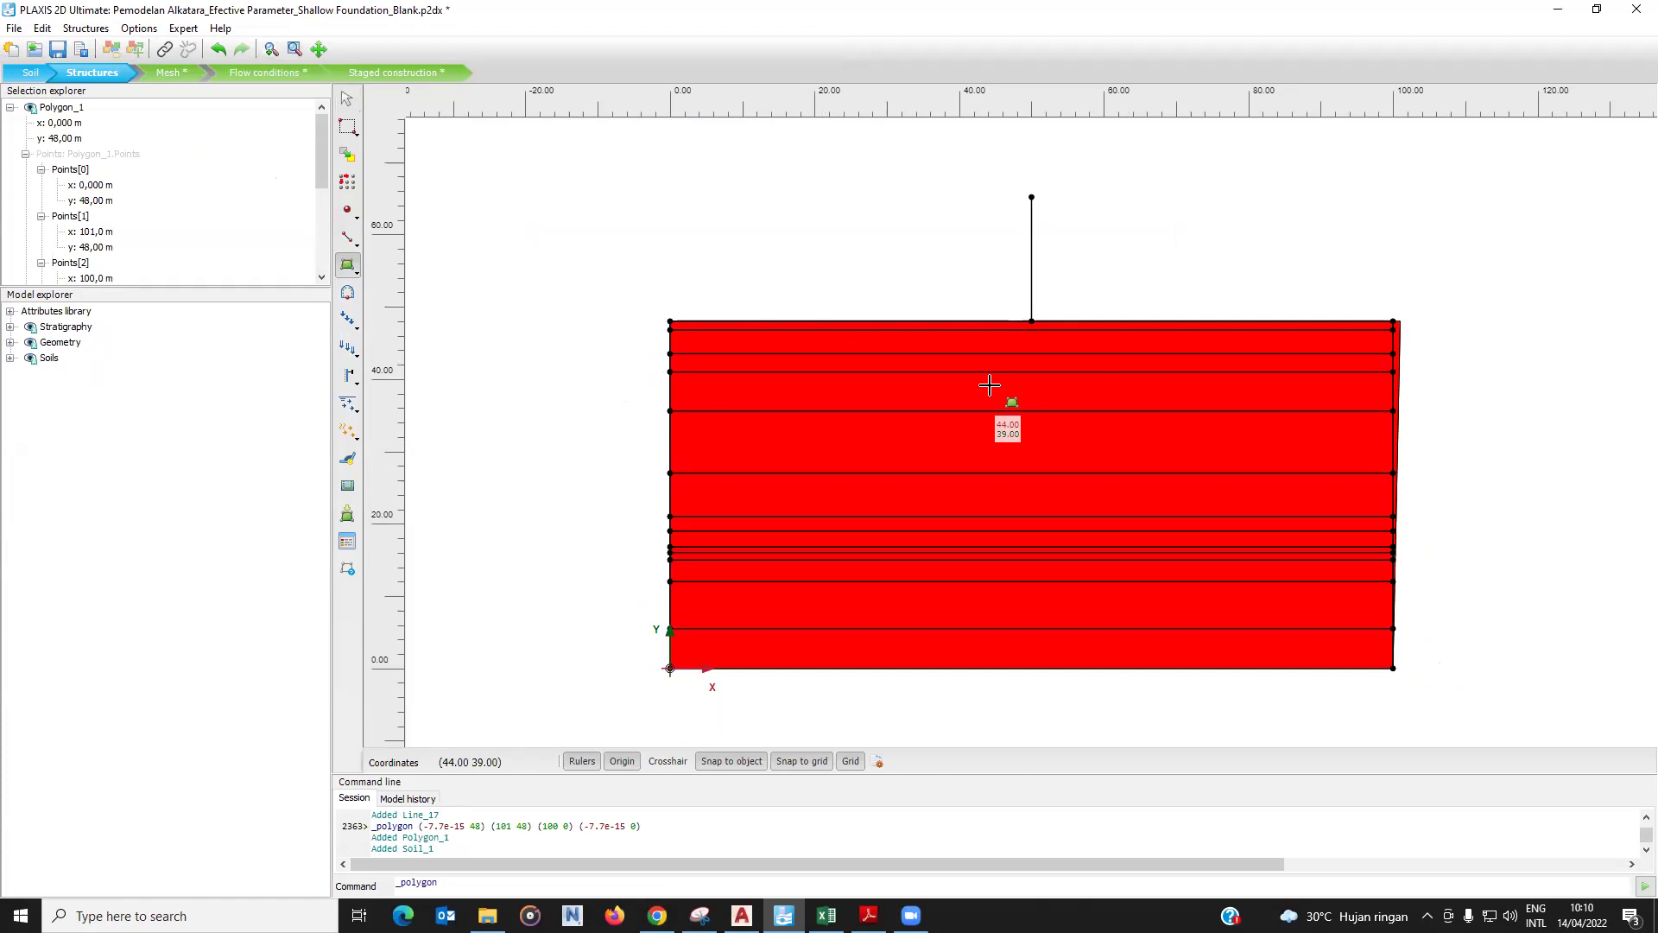
pyautogui.press('Escape')
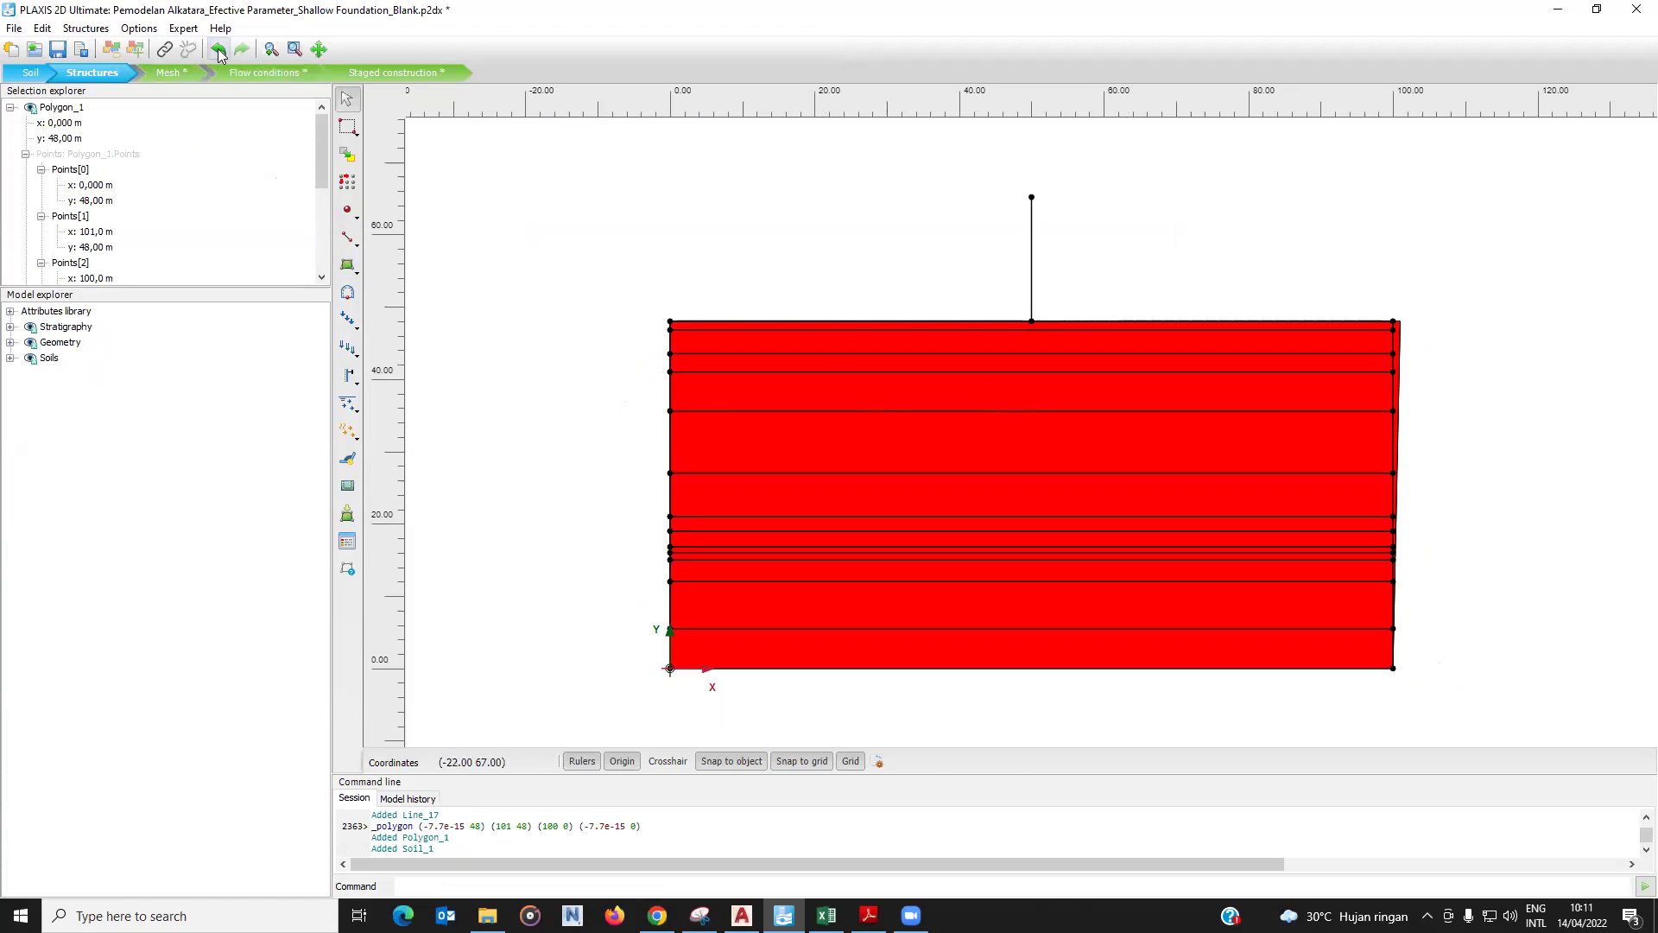
# Delete the soil polygon that covers all the imported layers.
pyautogui.click(803, 208)
pyautogui.scroll(2, 691, 337)
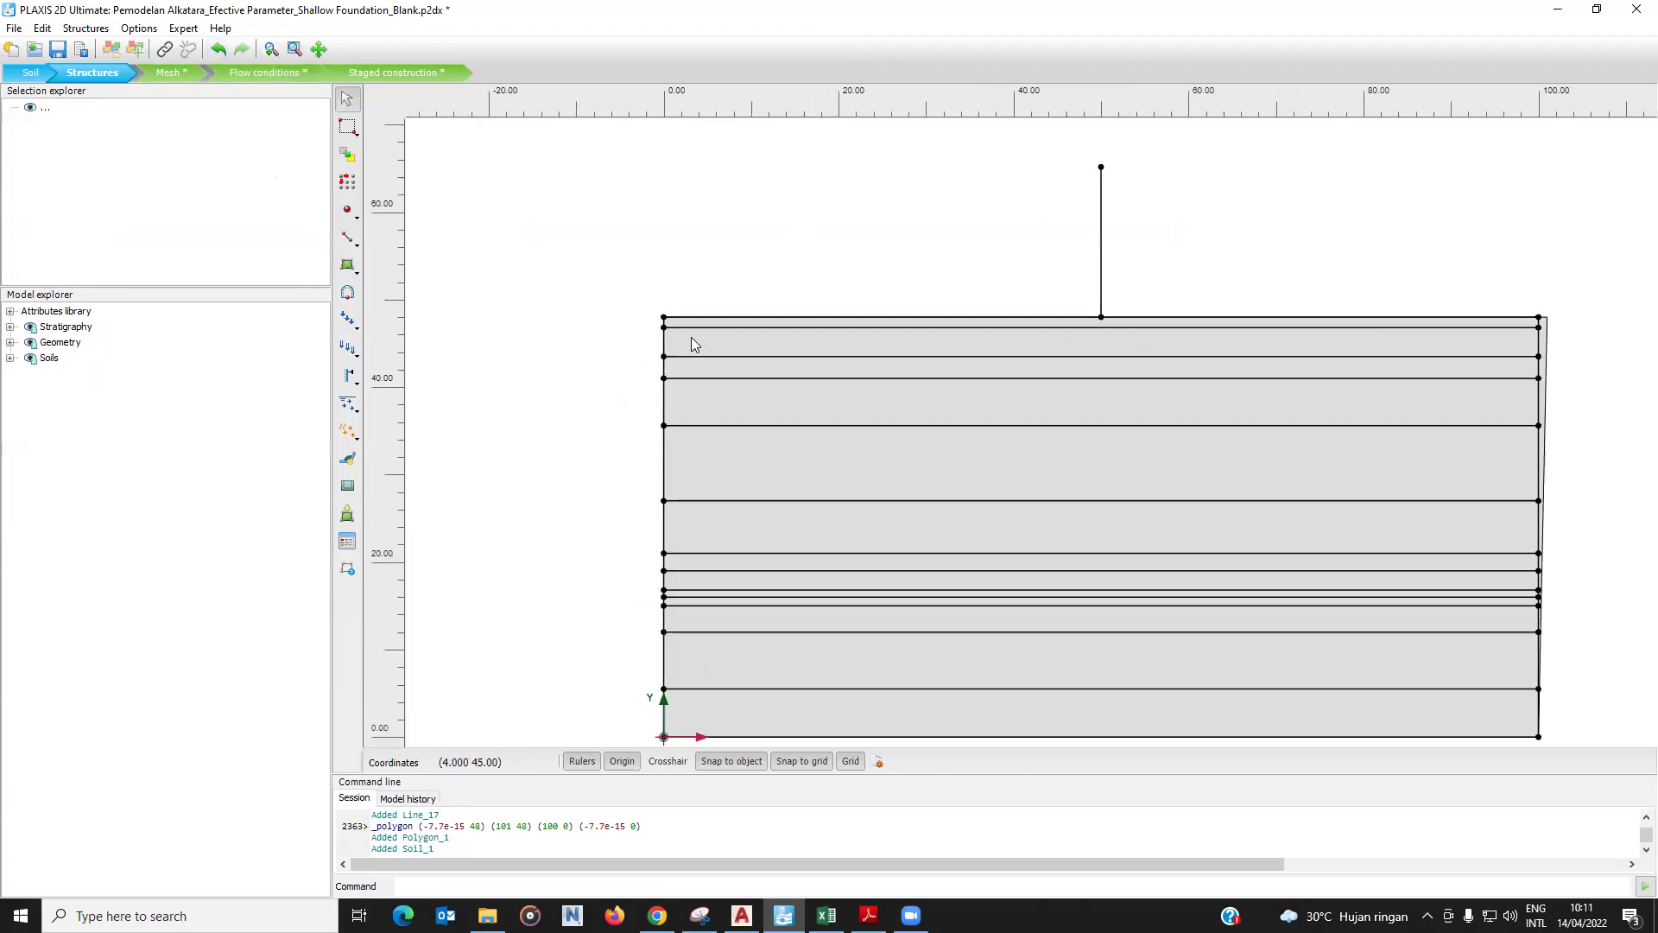
pyautogui.scroll(-1, 661, 320)
pyautogui.click(718, 342)
pyautogui.press('Delete')
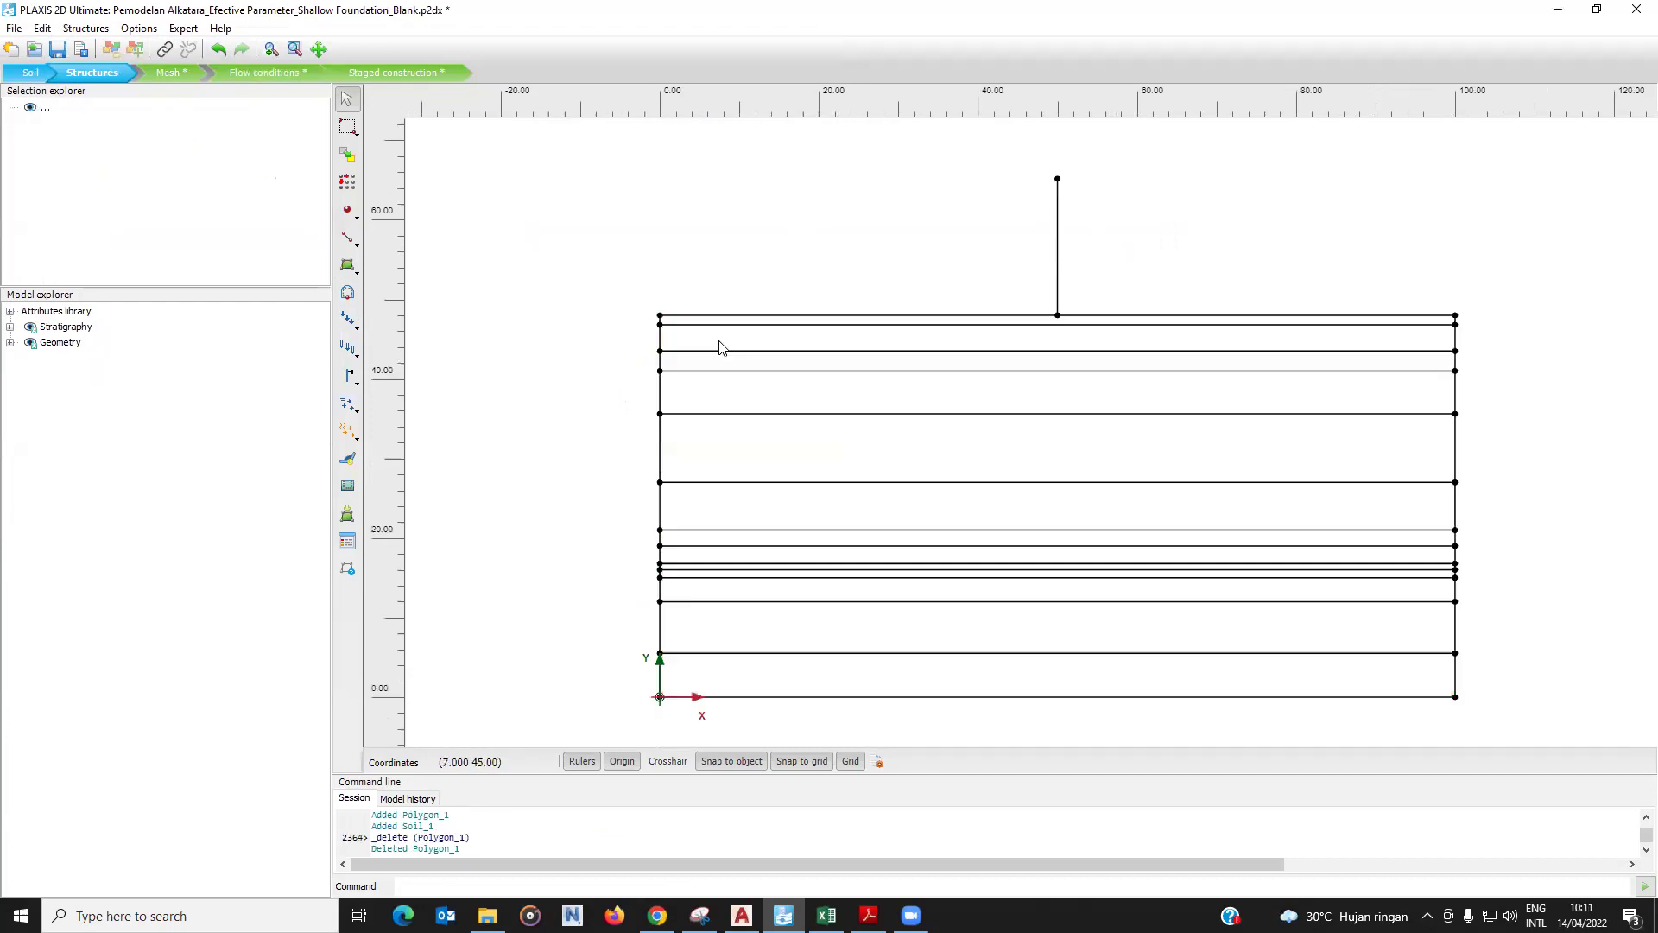
# Create a soil polygon over the uppermost imported layer, between y = 48 and y = 46.8.
pyautogui.click(349, 265)
pyautogui.click(410, 263)
pyautogui.click(660, 315)
pyautogui.click(1456, 315)
pyautogui.click(1456, 324)
pyautogui.click(660, 324)
pyautogui.click(660, 315)
# Undo the uppermost layer's polygon and create a soil polygon through (0, 46.8), (100, 46.8), (98, 43.5) and (0, 43.5).
pyautogui.click(669, 323)
pyautogui.click(1456, 325)
pyautogui.click(1439, 350)
pyautogui.hotkey('ctrl', 'z')
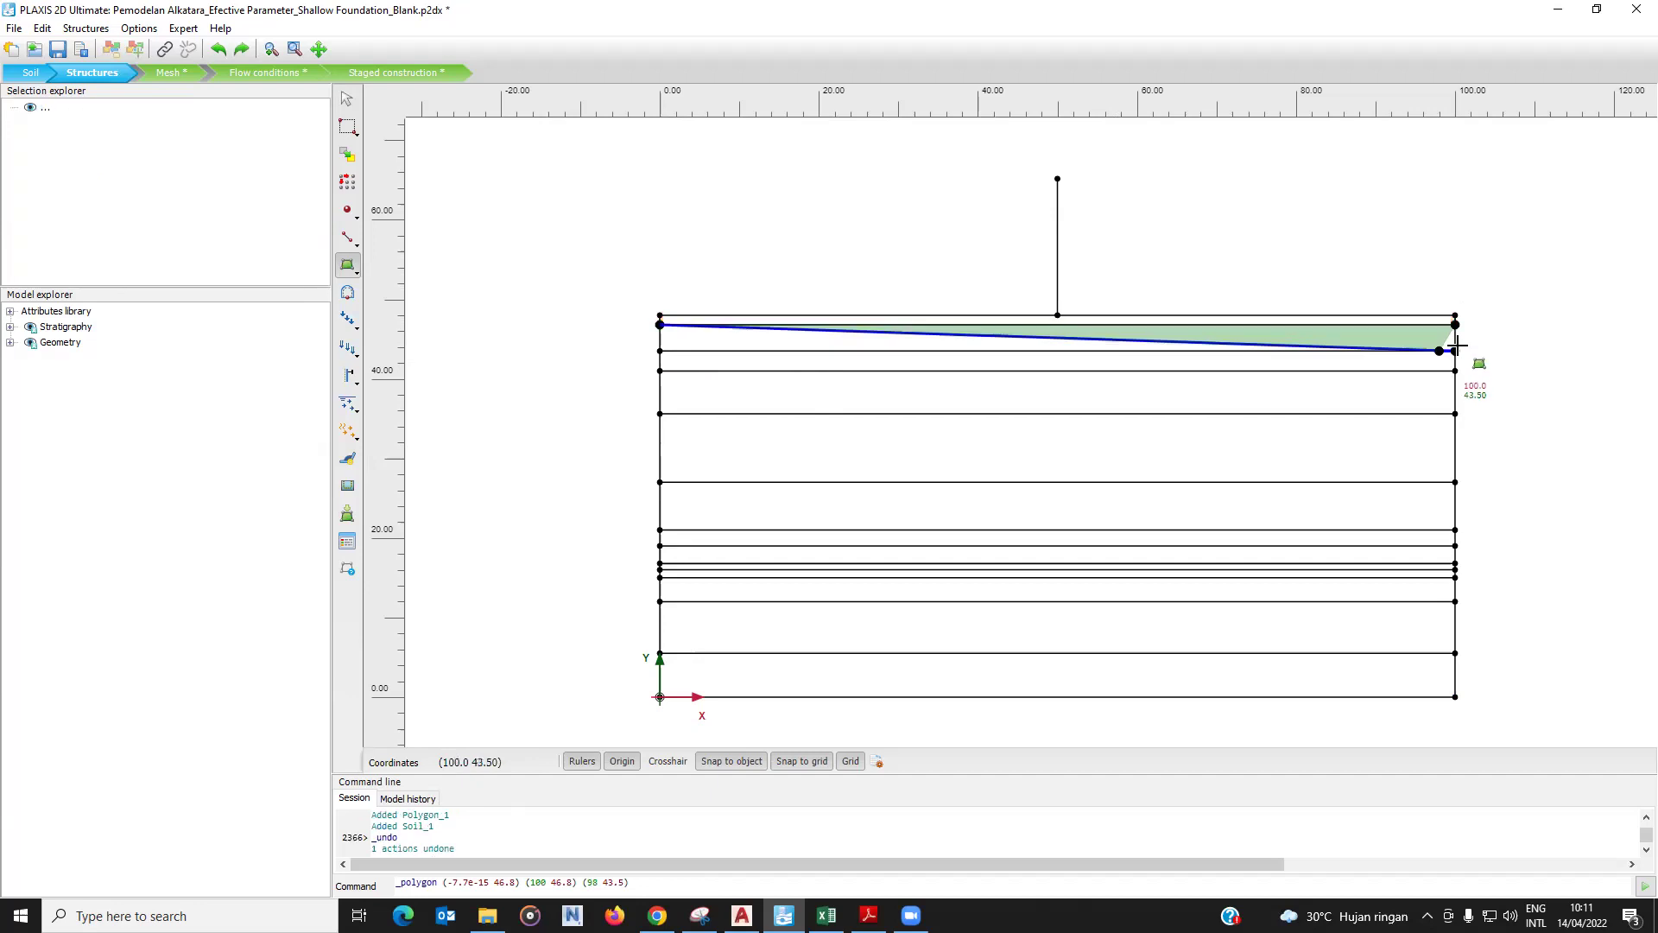
pyautogui.click(663, 354)
pyautogui.rightClick(647, 376)
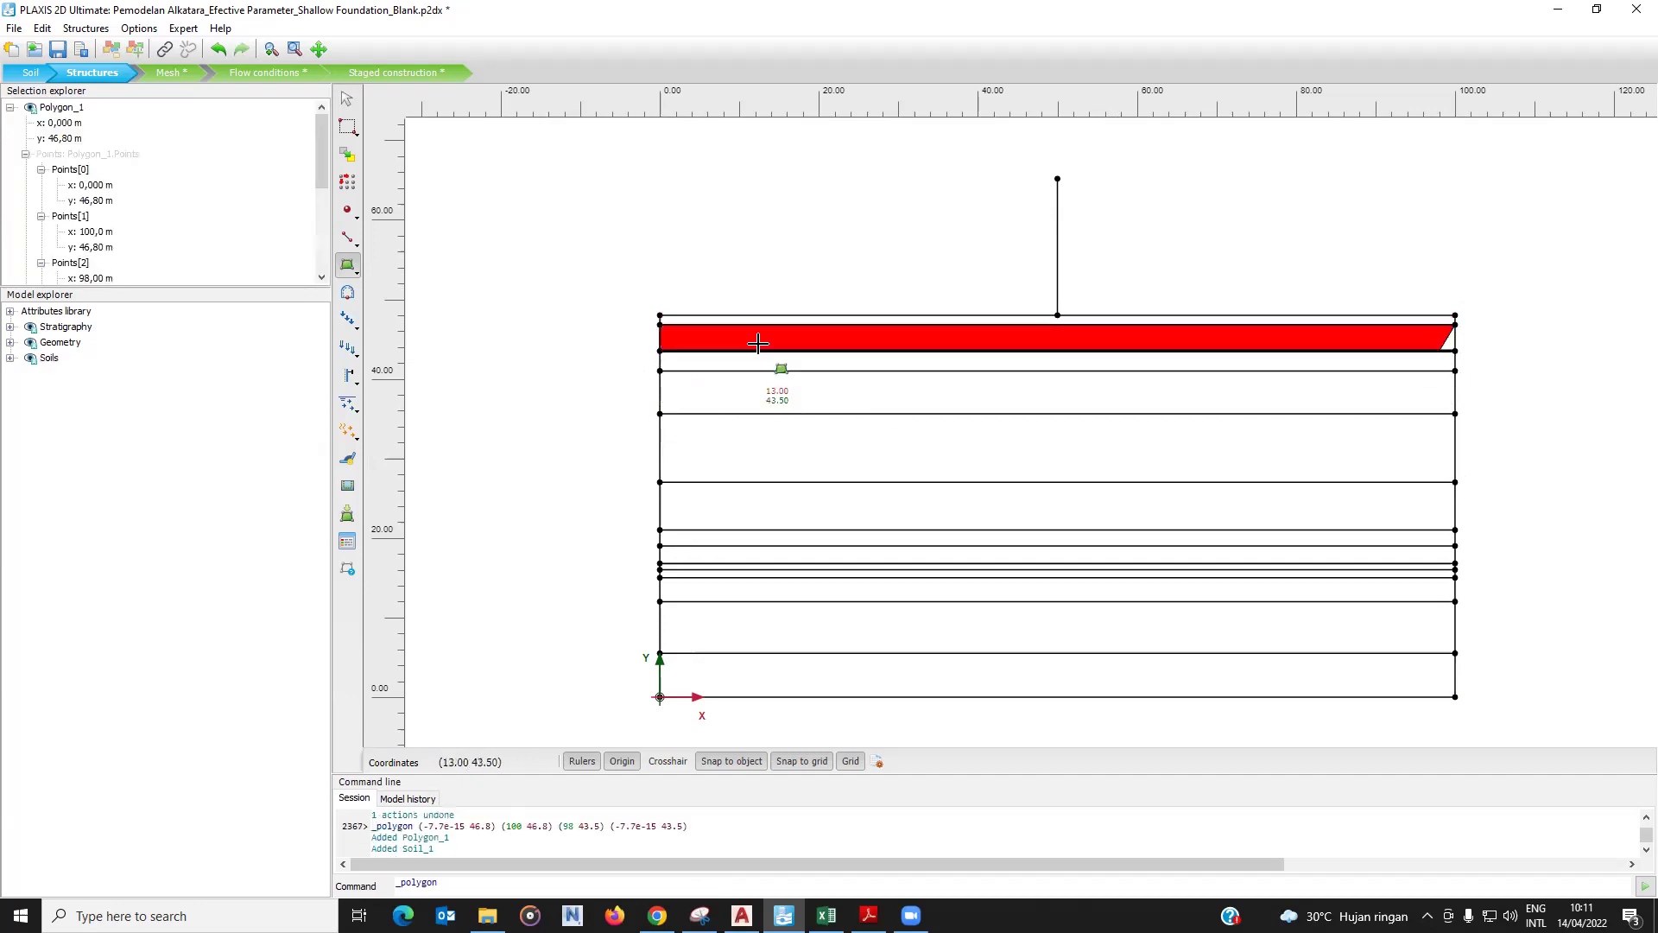
pyautogui.press('Escape')
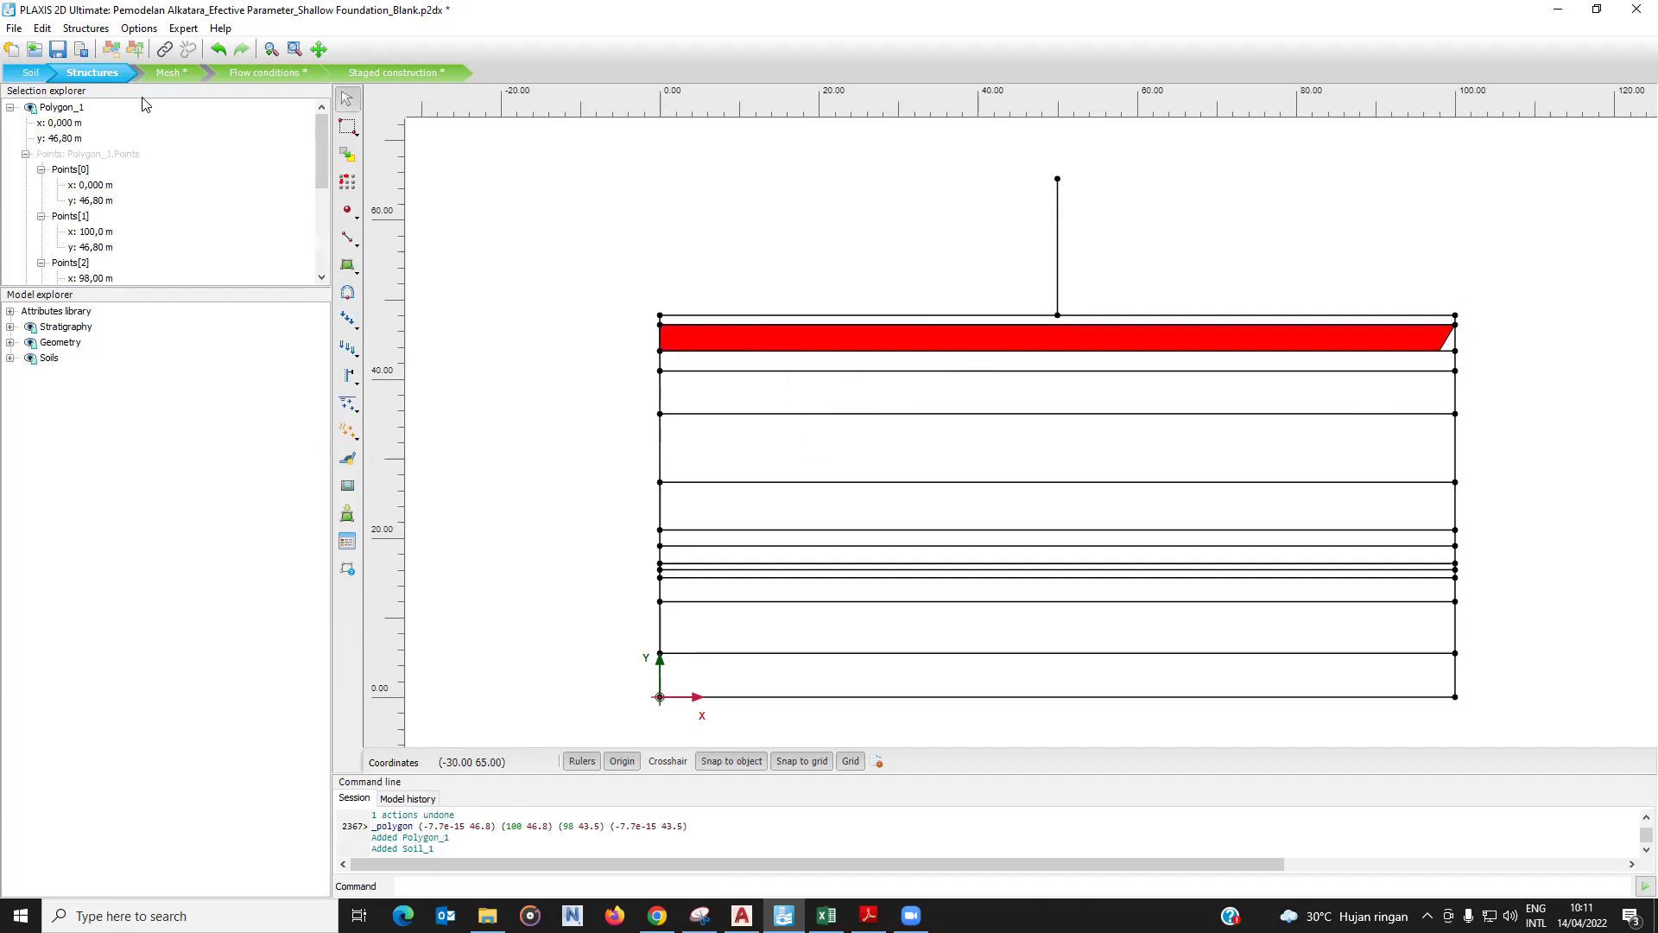
# Undo the recent soil polygon operations and the geometry import, back to an empty drawing area.
pyautogui.click(219, 50)
pyautogui.click(220, 50)
pyautogui.click(219, 50)
pyautogui.click(220, 51)
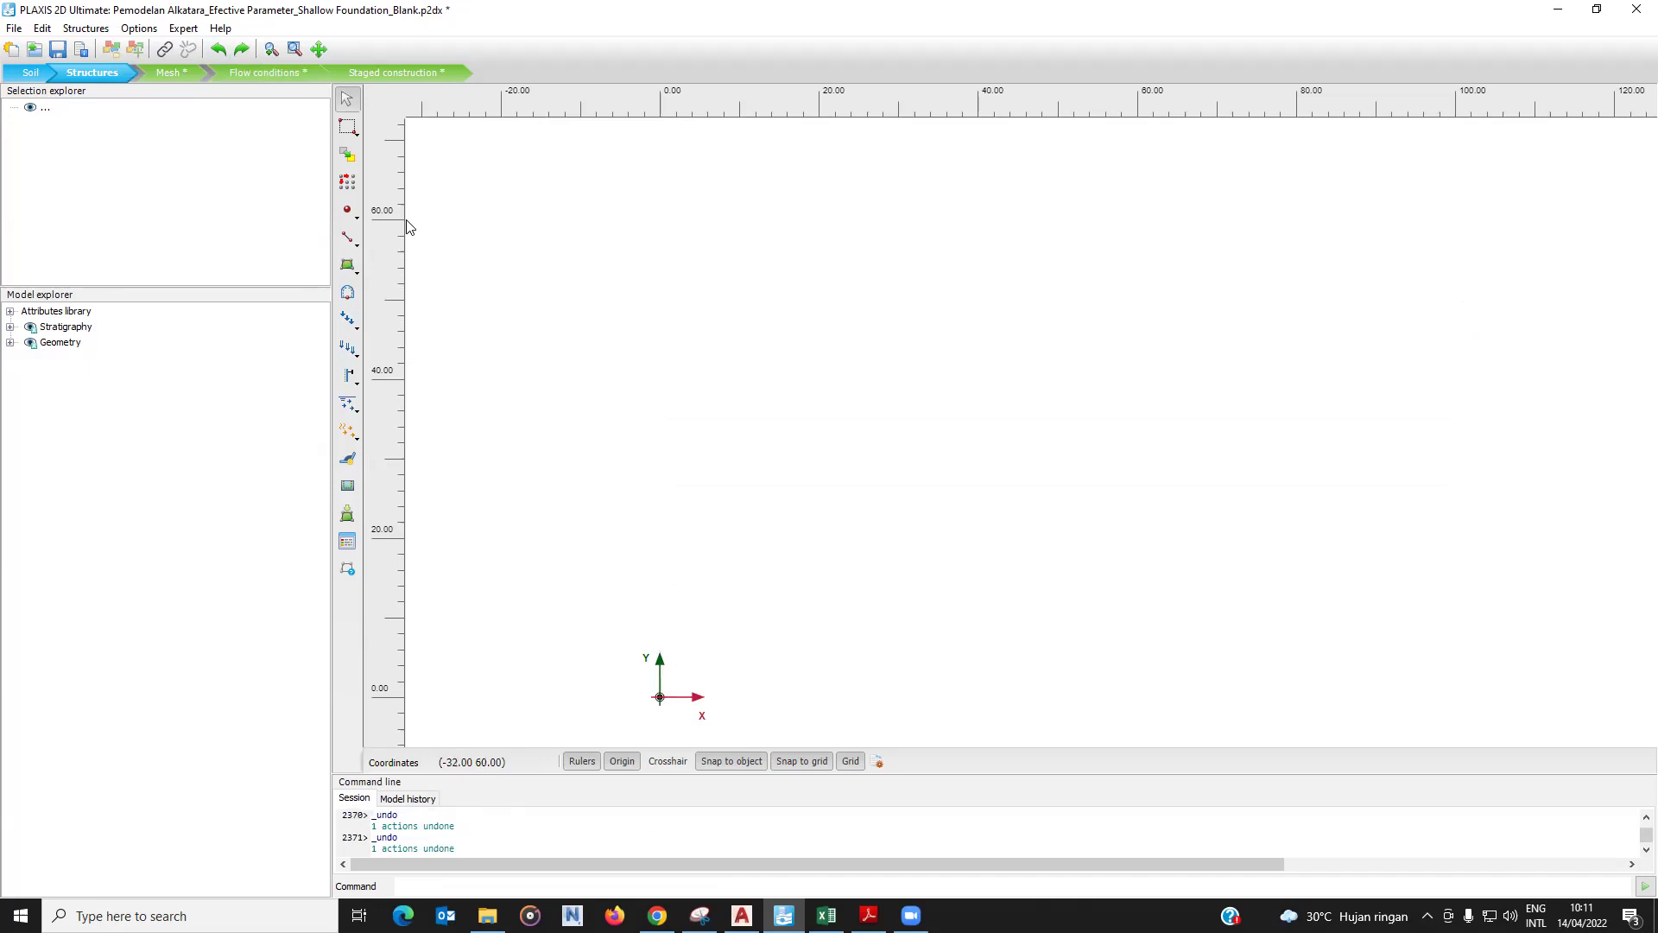
# Look over the creation options for lines, soil polygons, loads, prescribed displacements and structural elements.
pyautogui.click(355, 248)
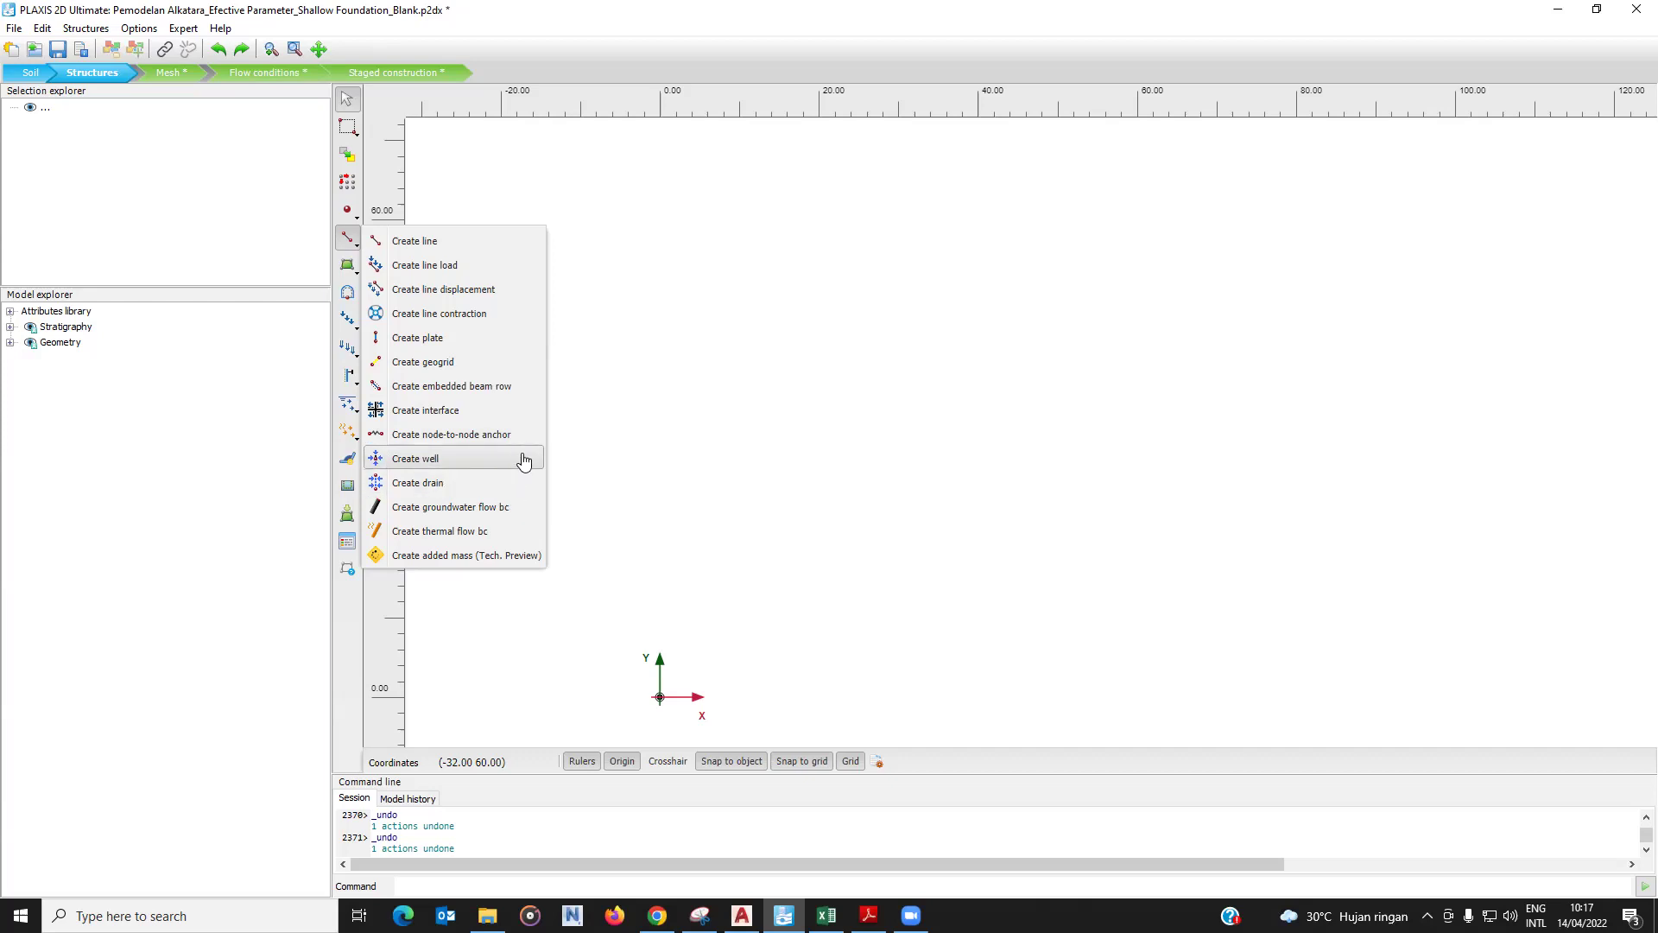
pyautogui.click(648, 349)
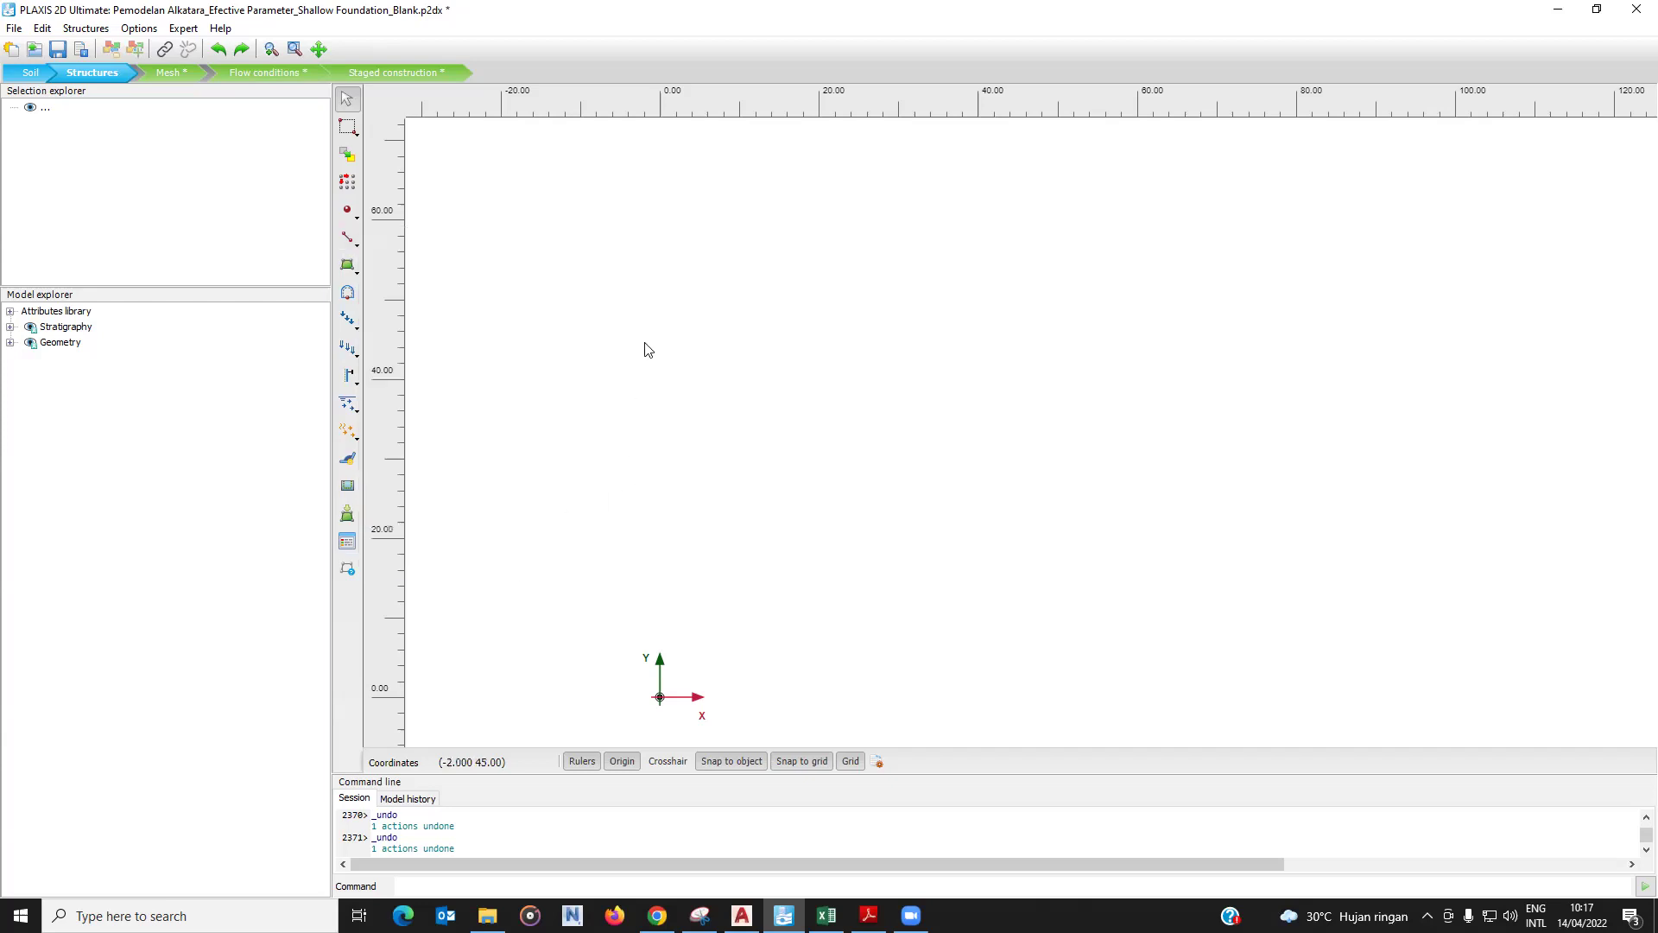
pyautogui.click(356, 274)
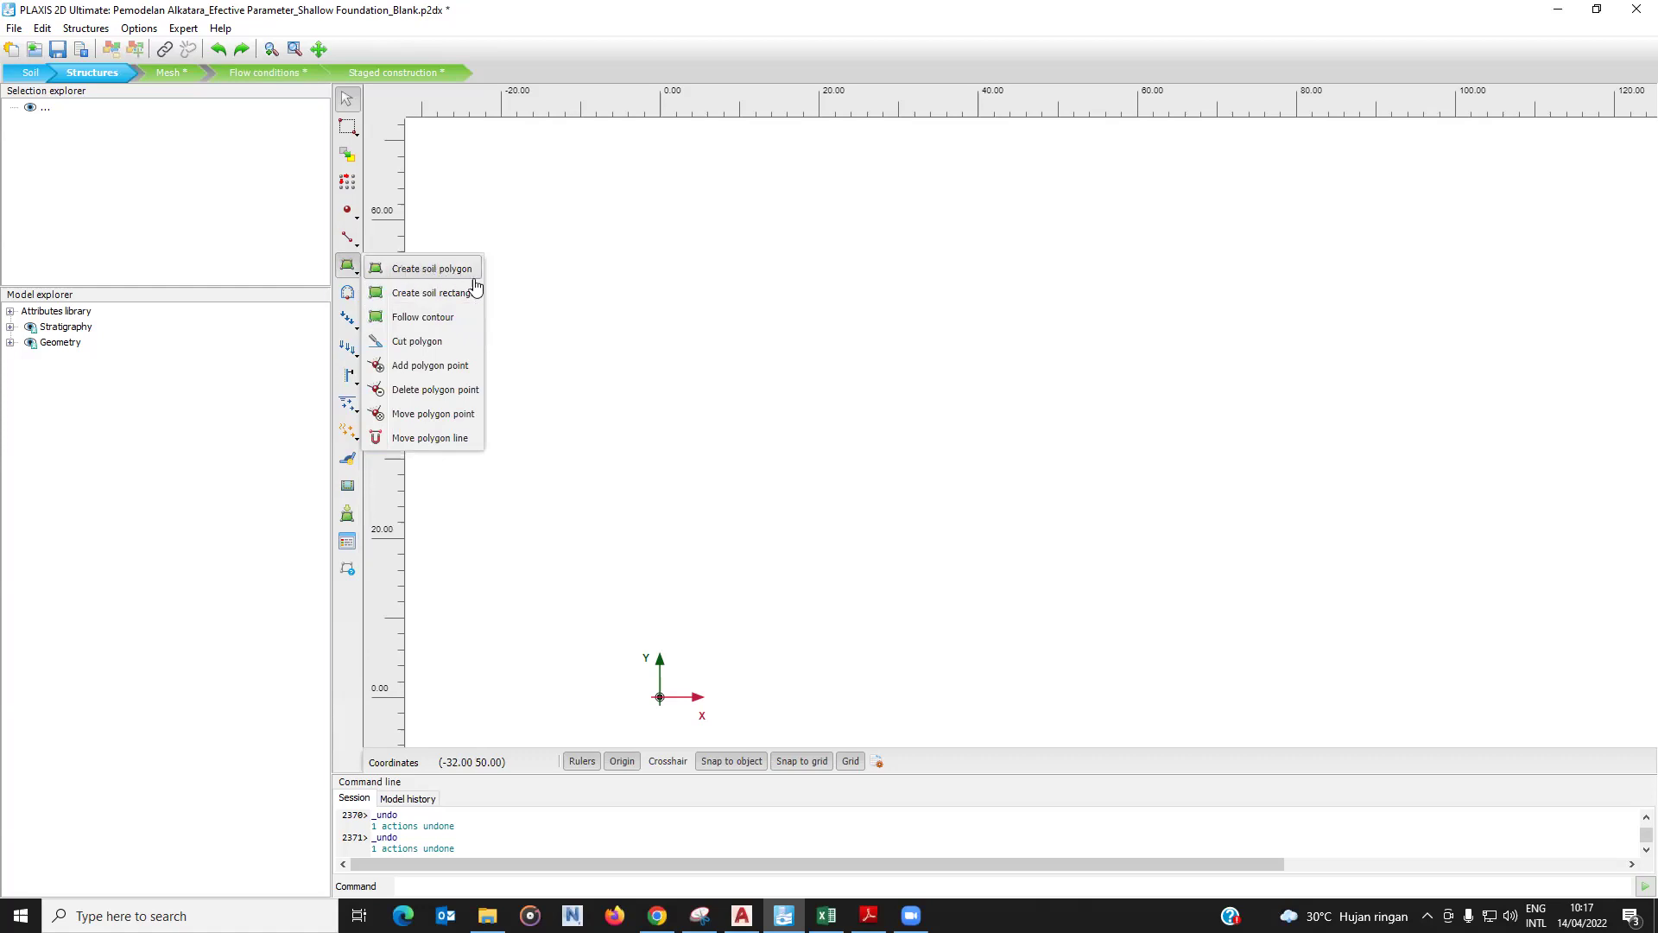
pyautogui.click(583, 378)
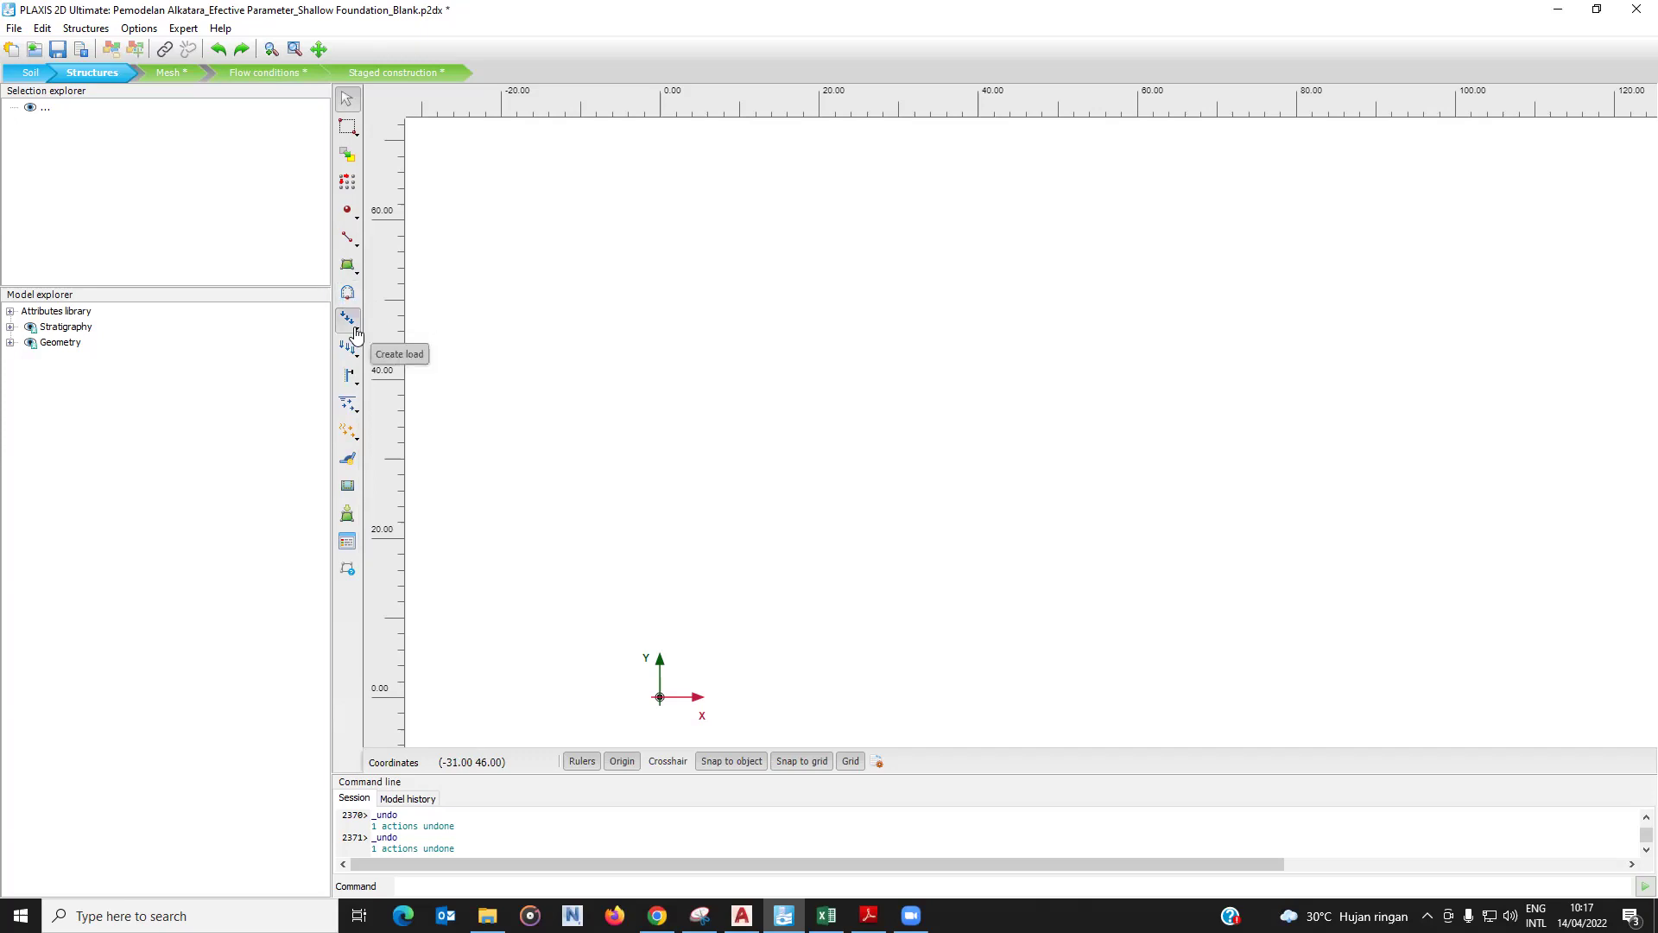
pyautogui.click(347, 320)
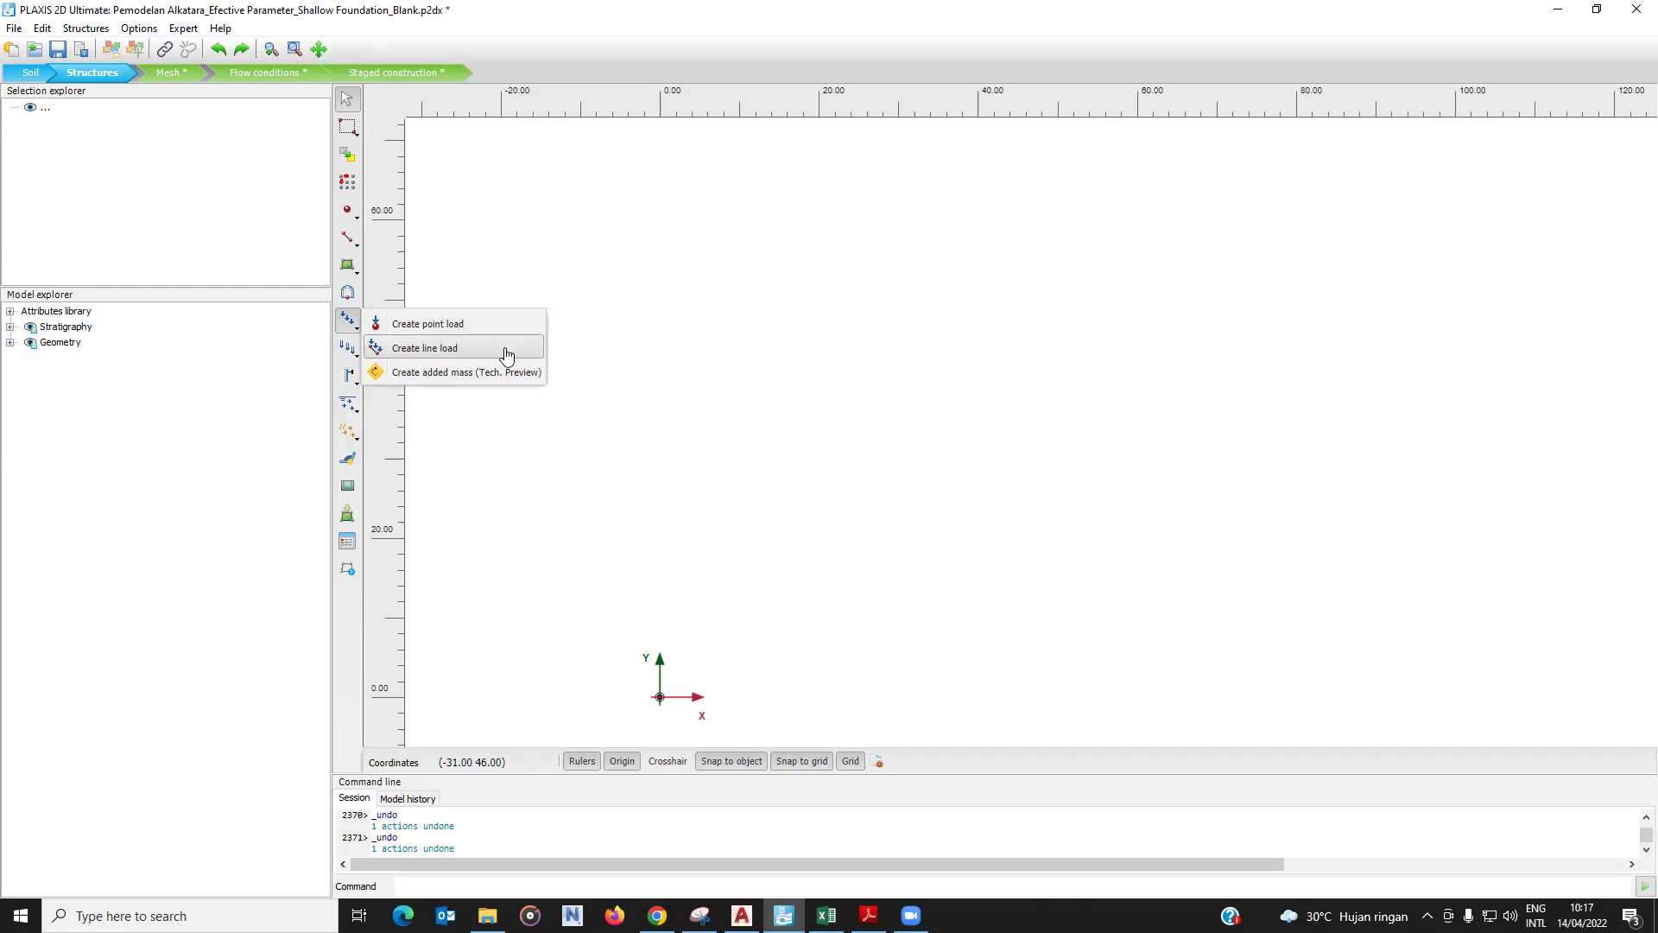
pyautogui.click(394, 446)
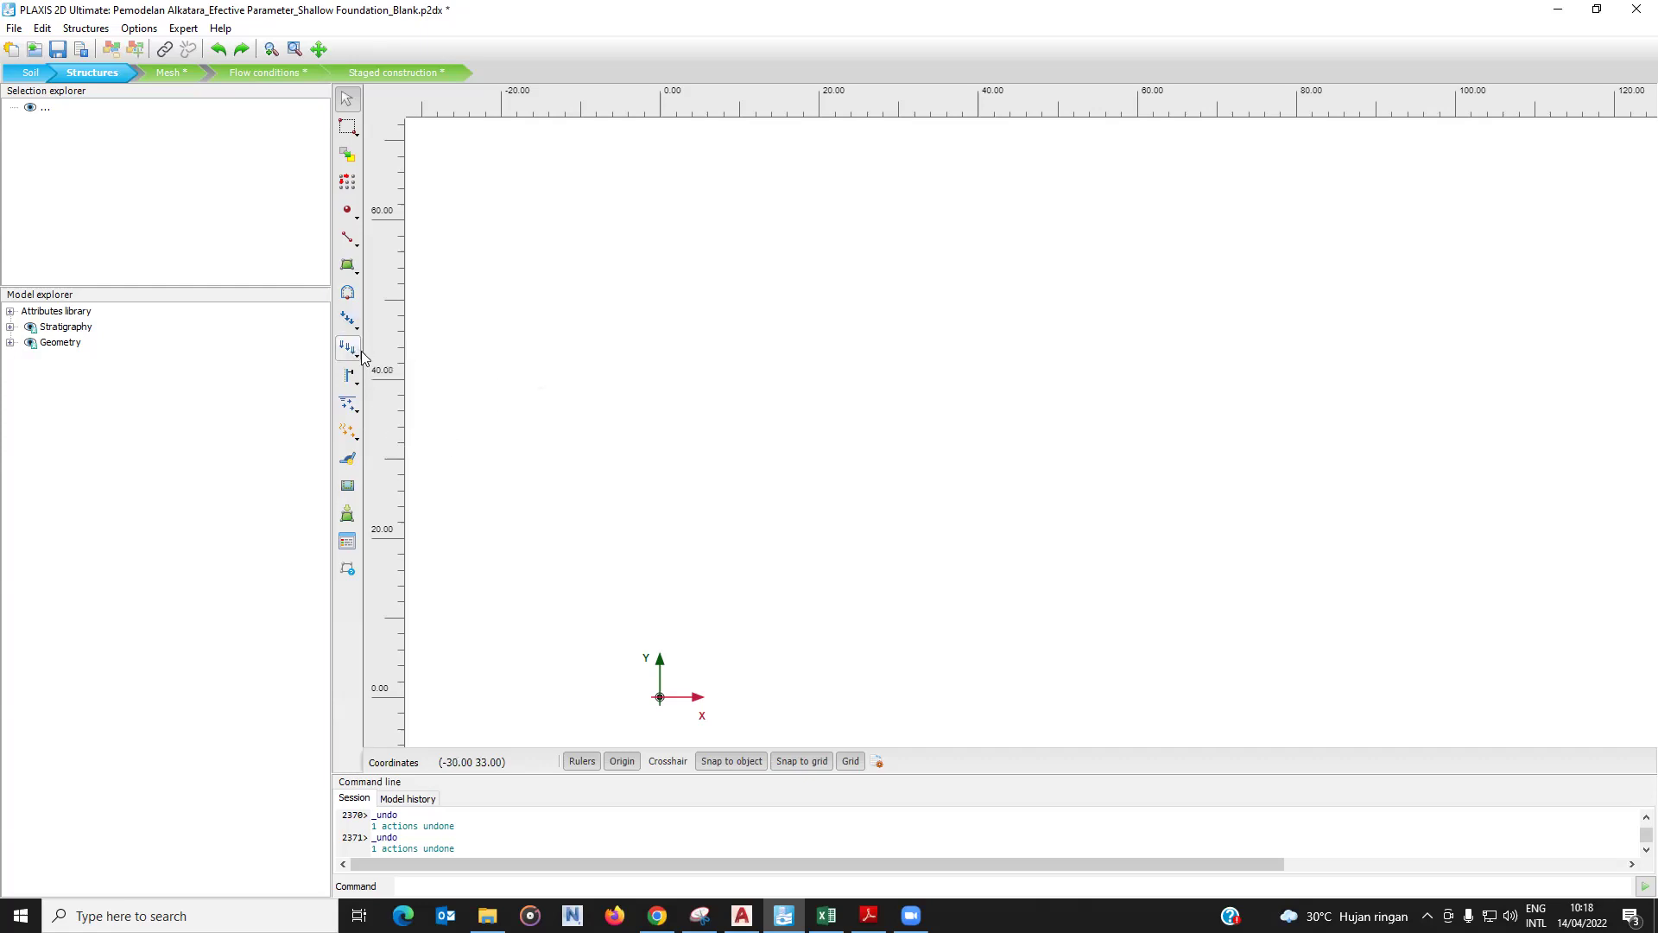
pyautogui.click(353, 351)
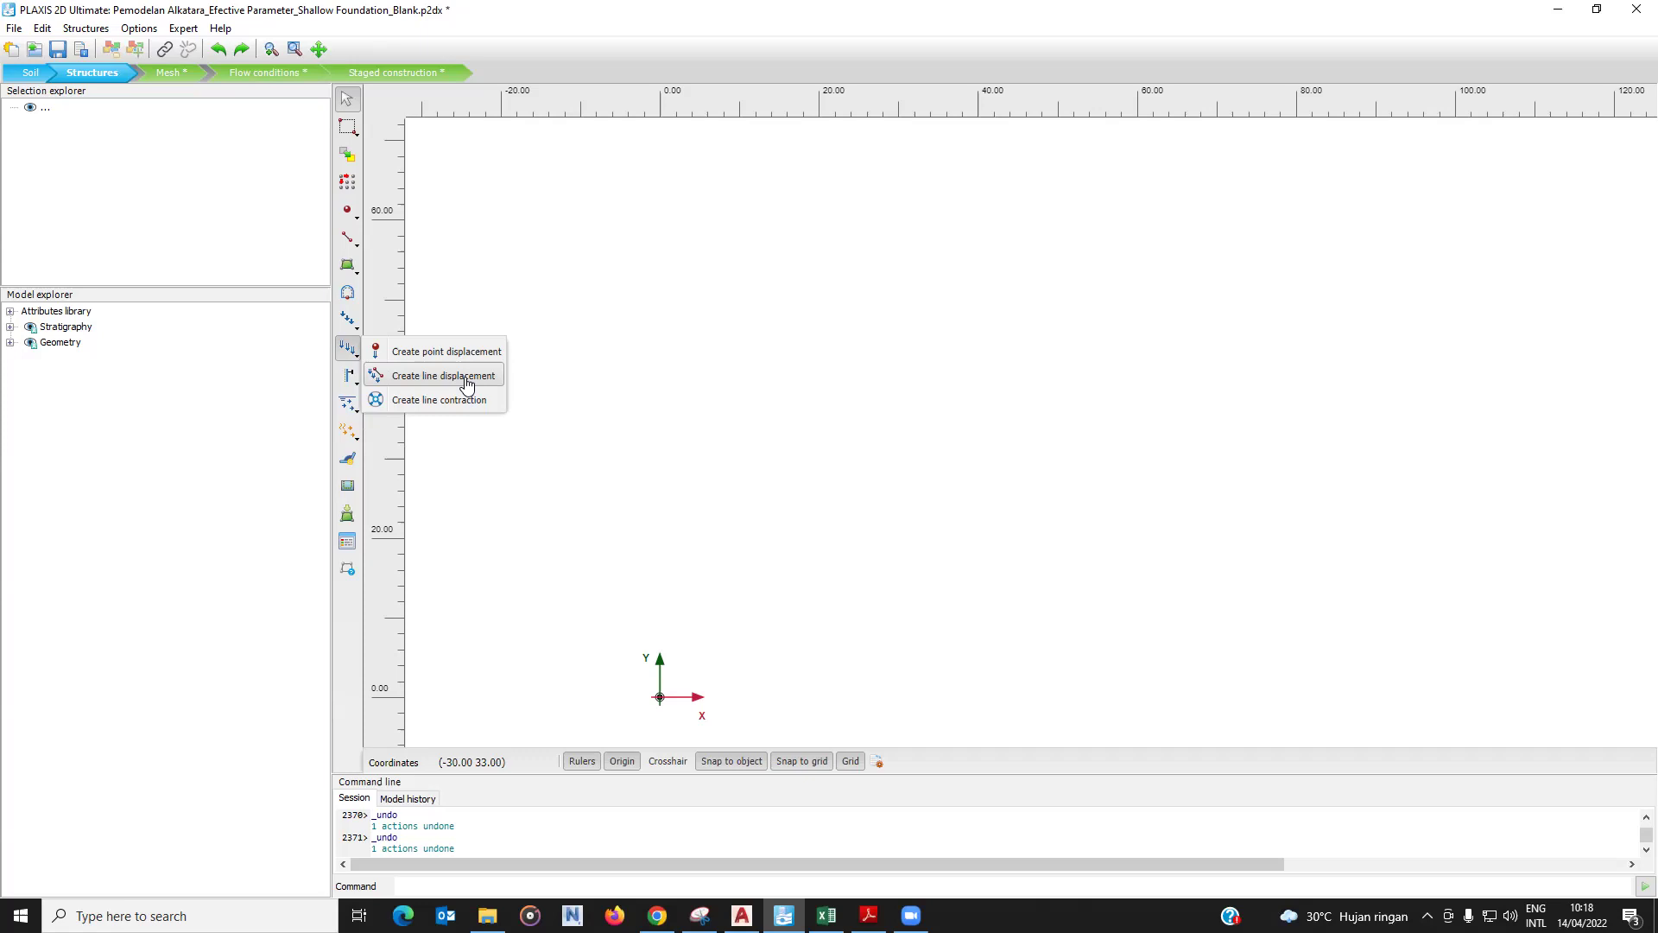
pyautogui.click(348, 319)
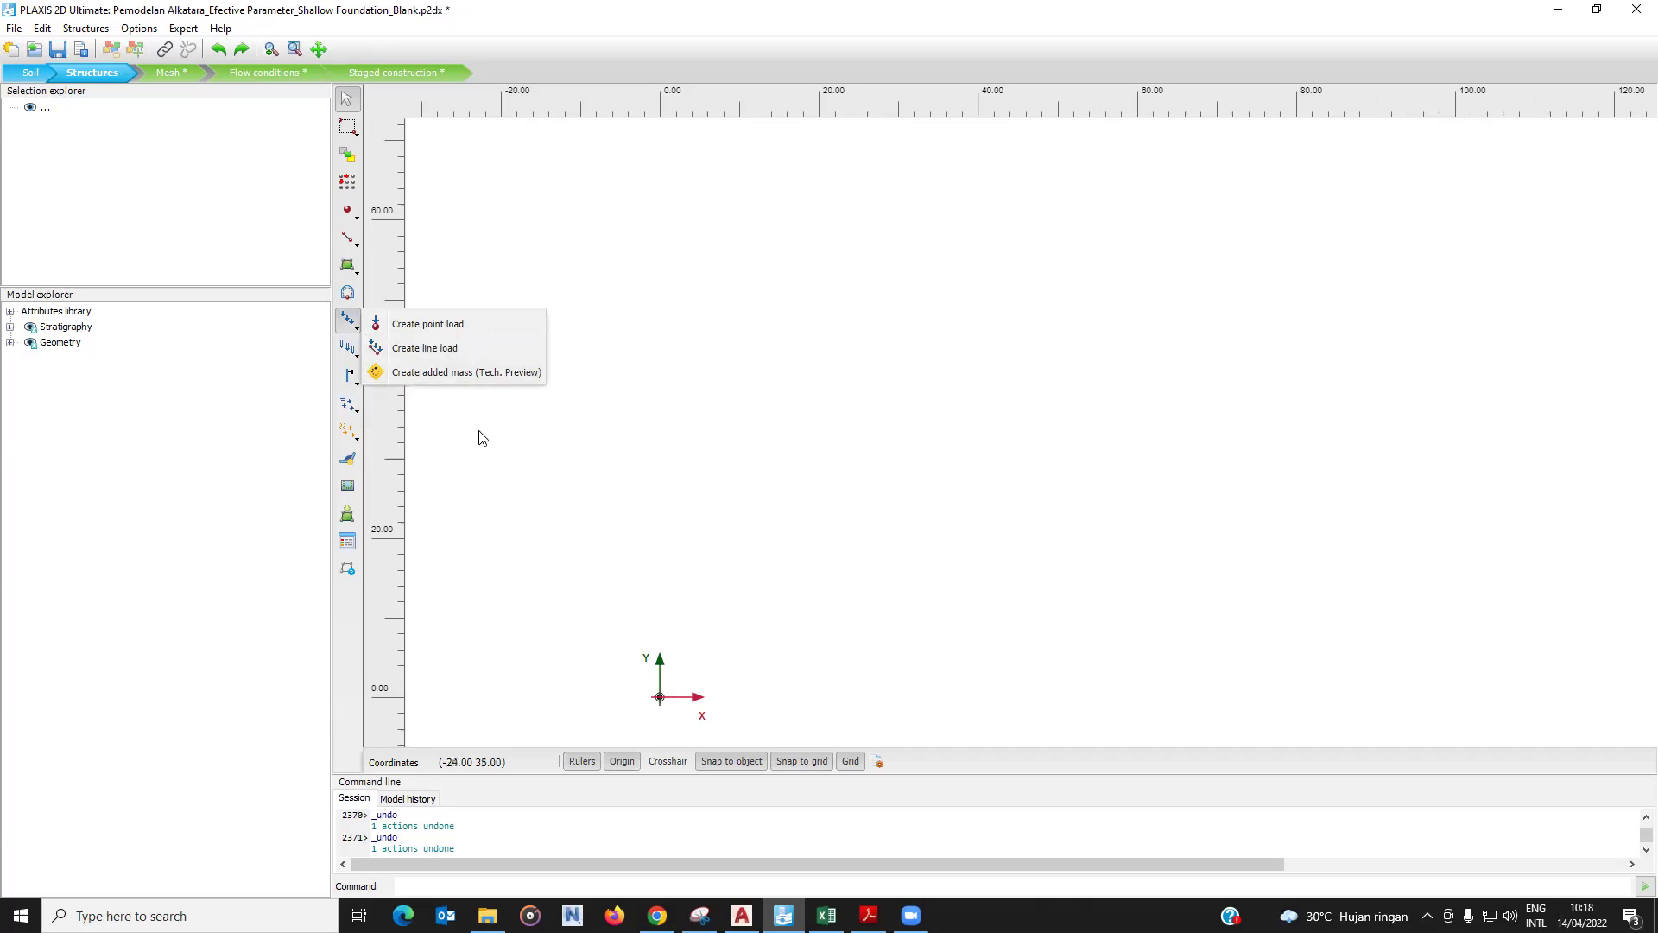
pyautogui.click(496, 453)
pyautogui.click(356, 379)
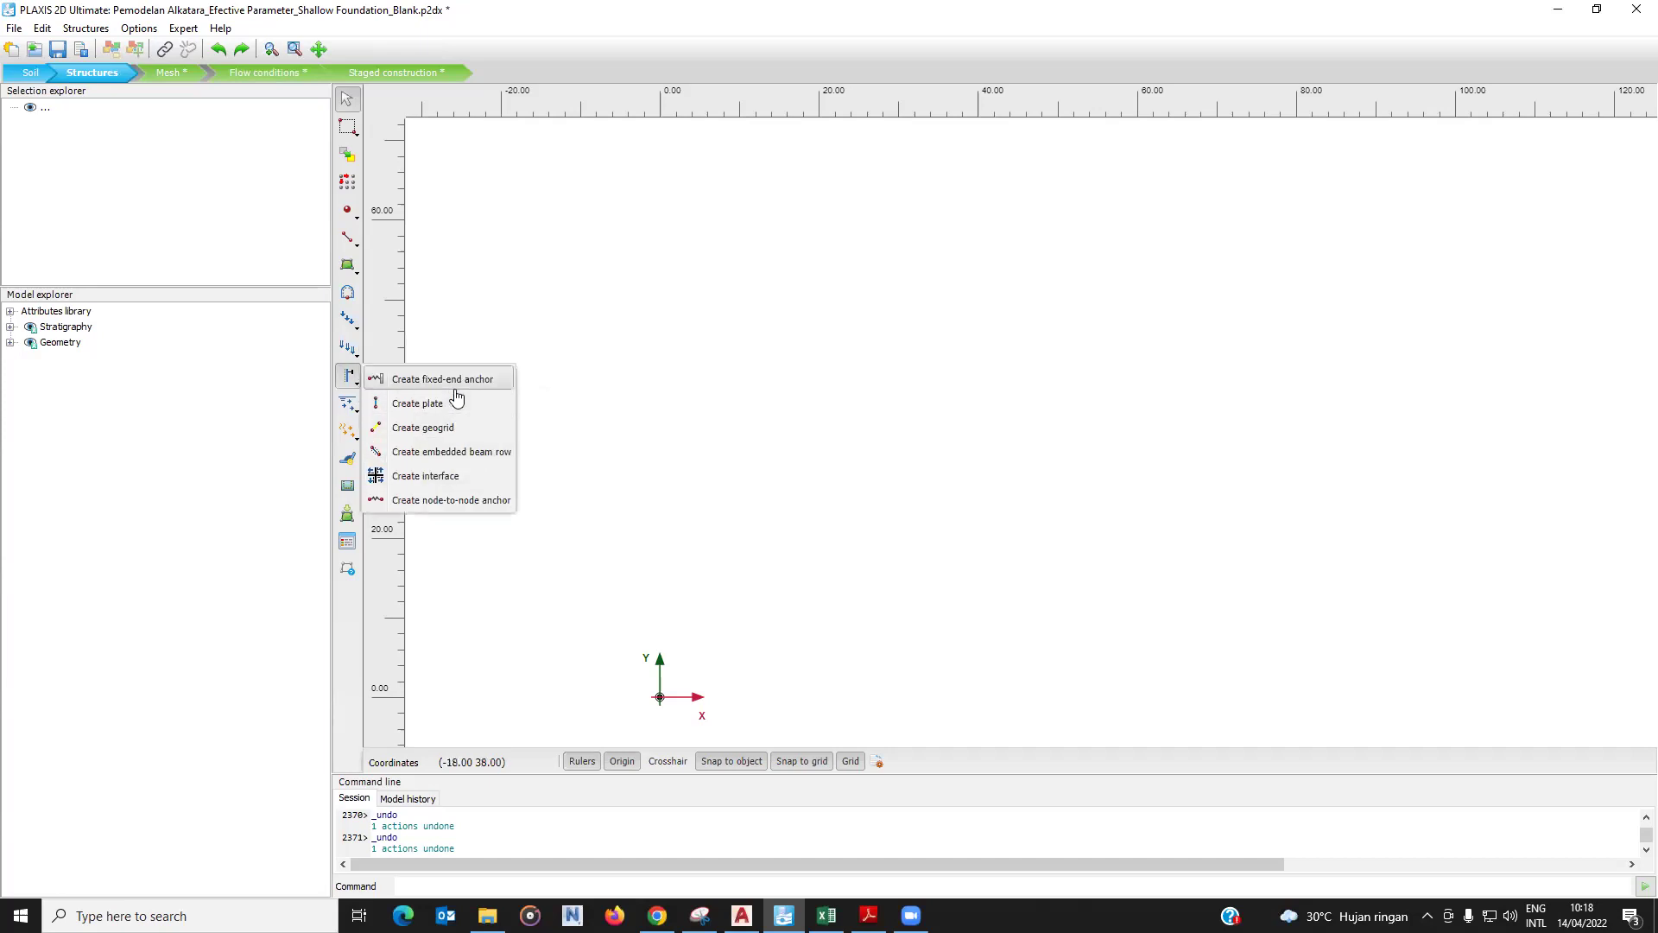
pyautogui.click(405, 572)
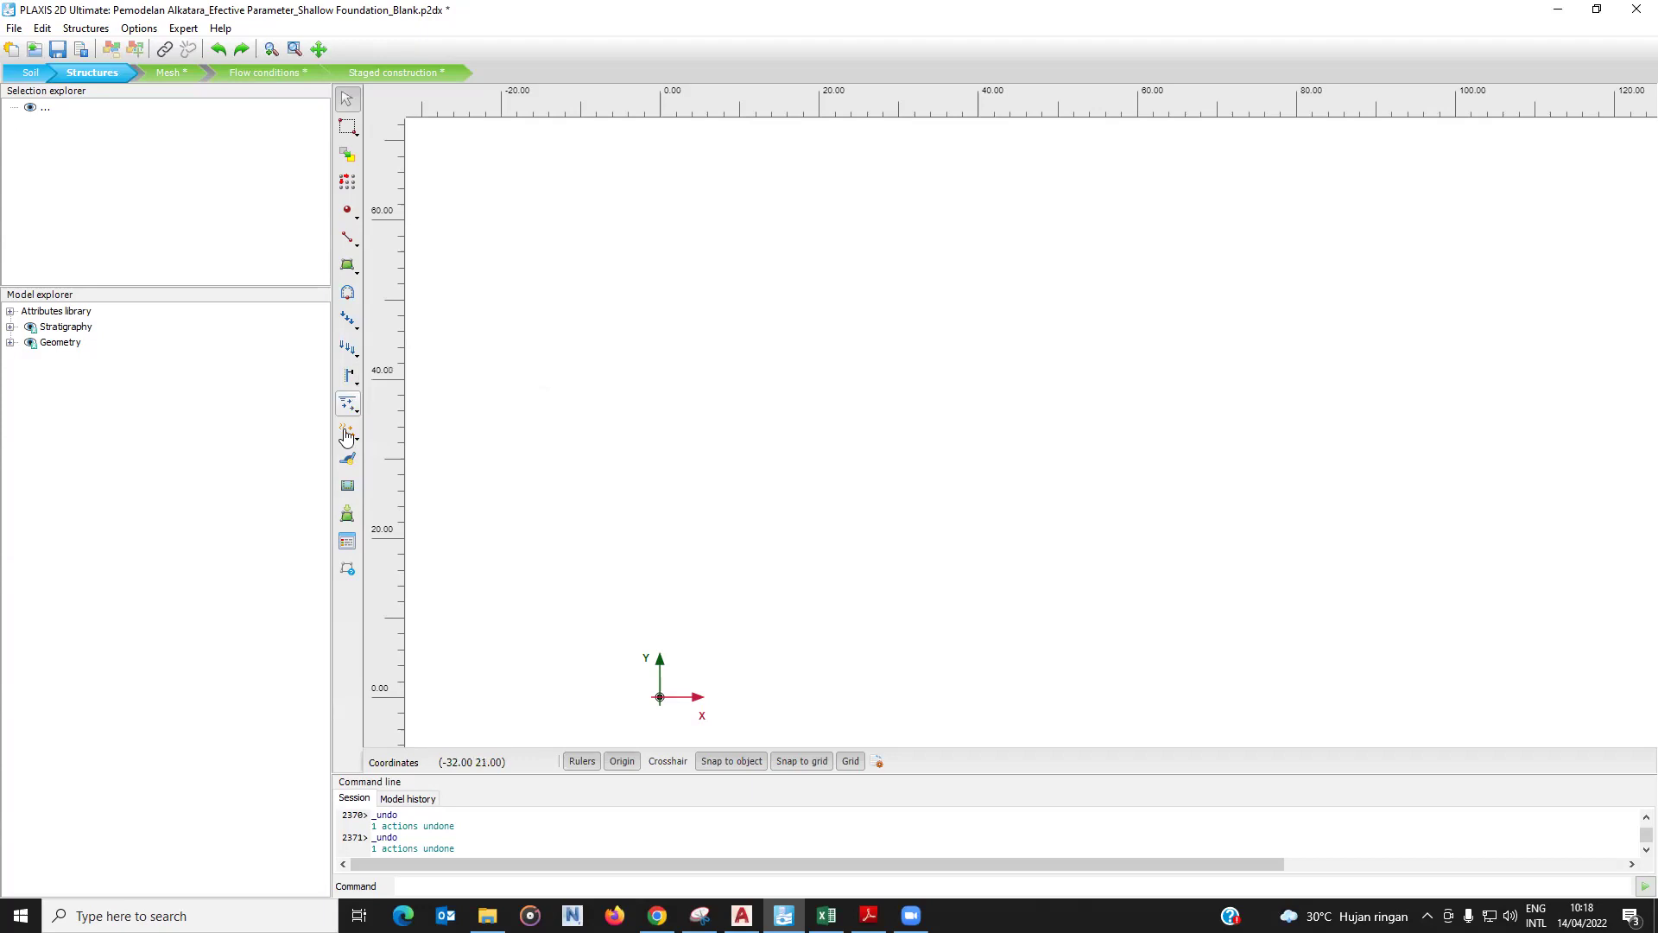
# Open the project's soil and interface material sets and select 11. Clay (Silt).
pyautogui.click(358, 545)
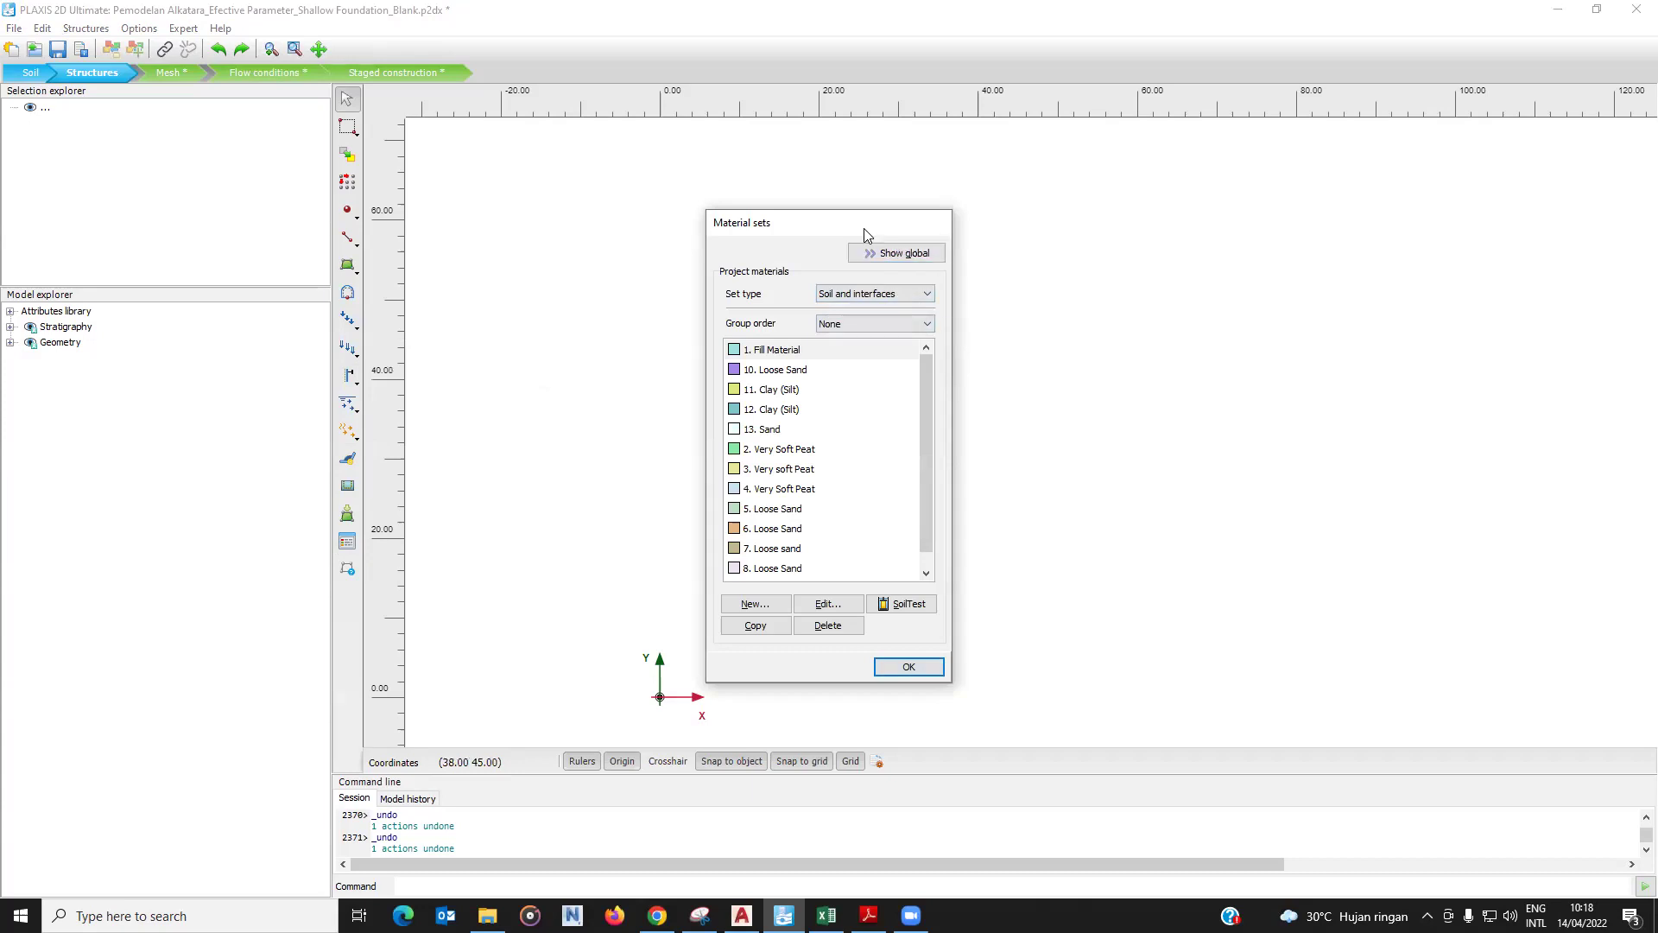
pyautogui.moveTo(864, 228); pyautogui.dragTo(587, 144)
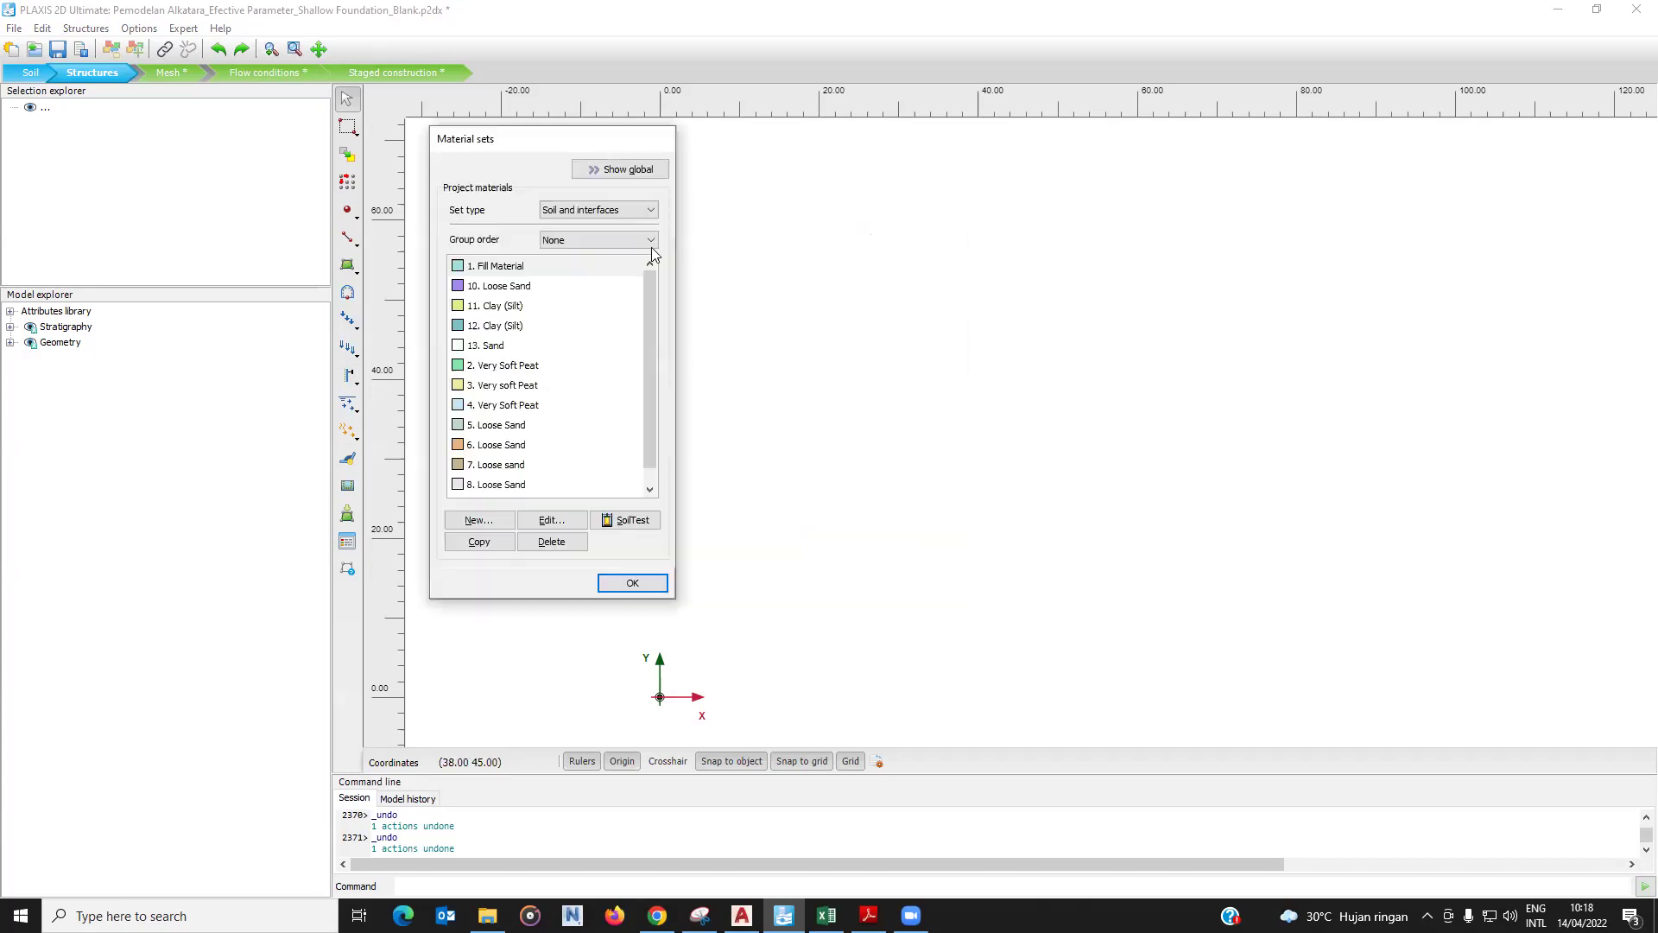
pyautogui.click(497, 311)
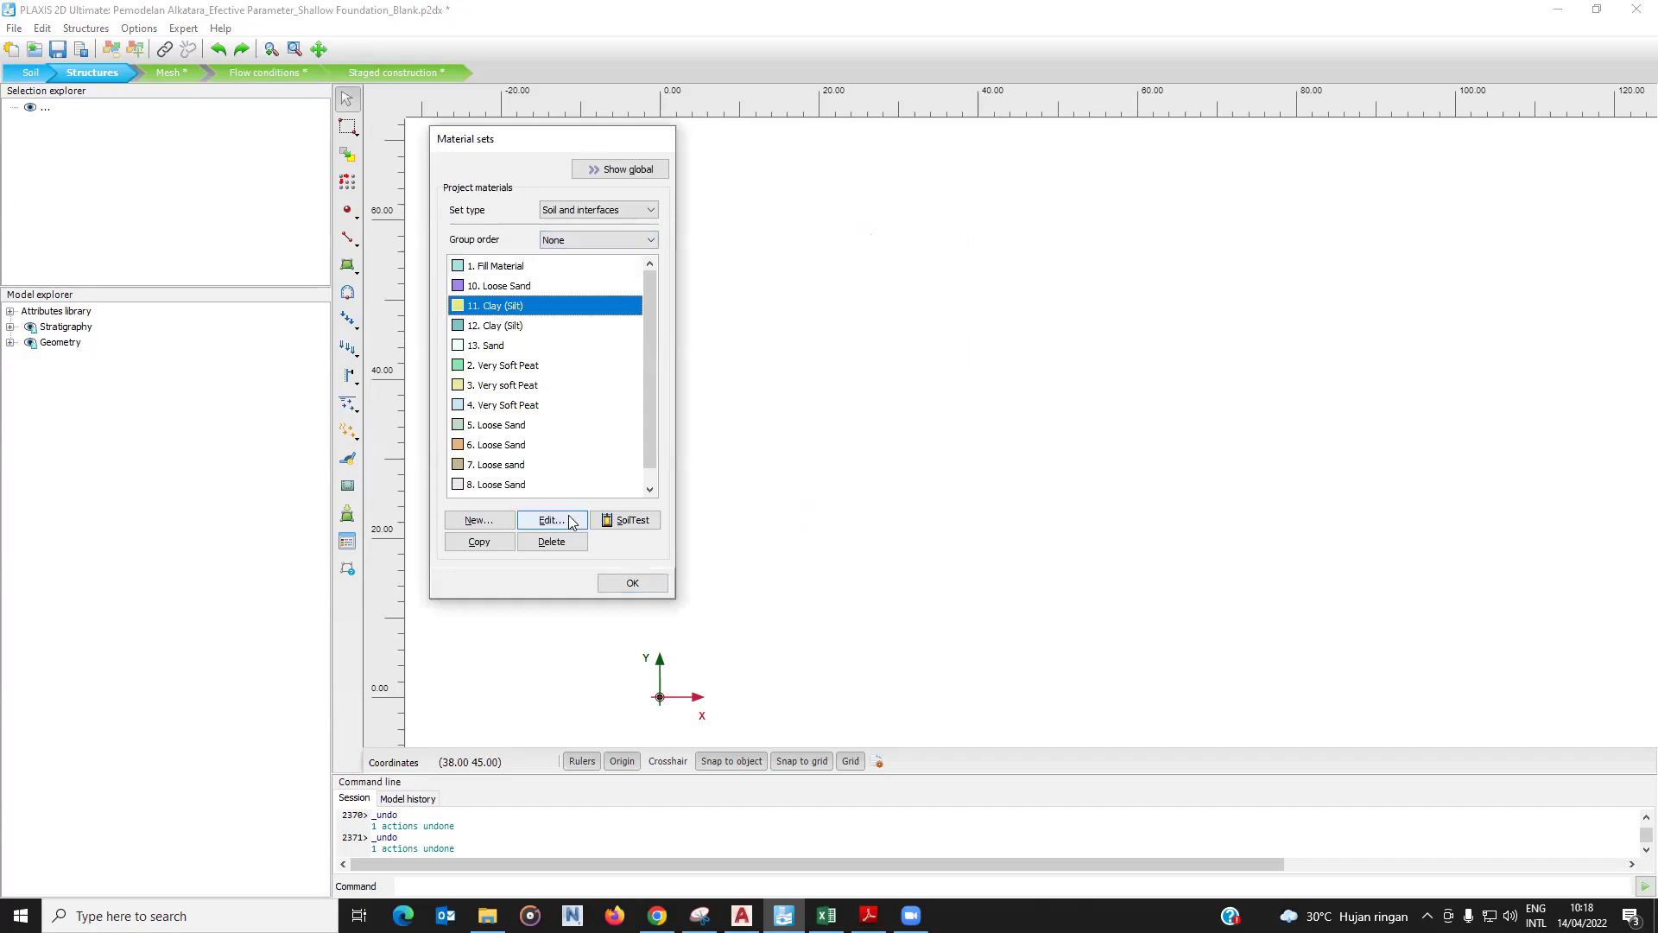
# Switch to Excel to examine the bamboo mattress notes on the Cerucuk bambu sheet, and return to PLAXIS to close the material sets.
pyautogui.click(826, 916)
pyautogui.click(842, 688)
pyautogui.scroll(4, 832, 726)
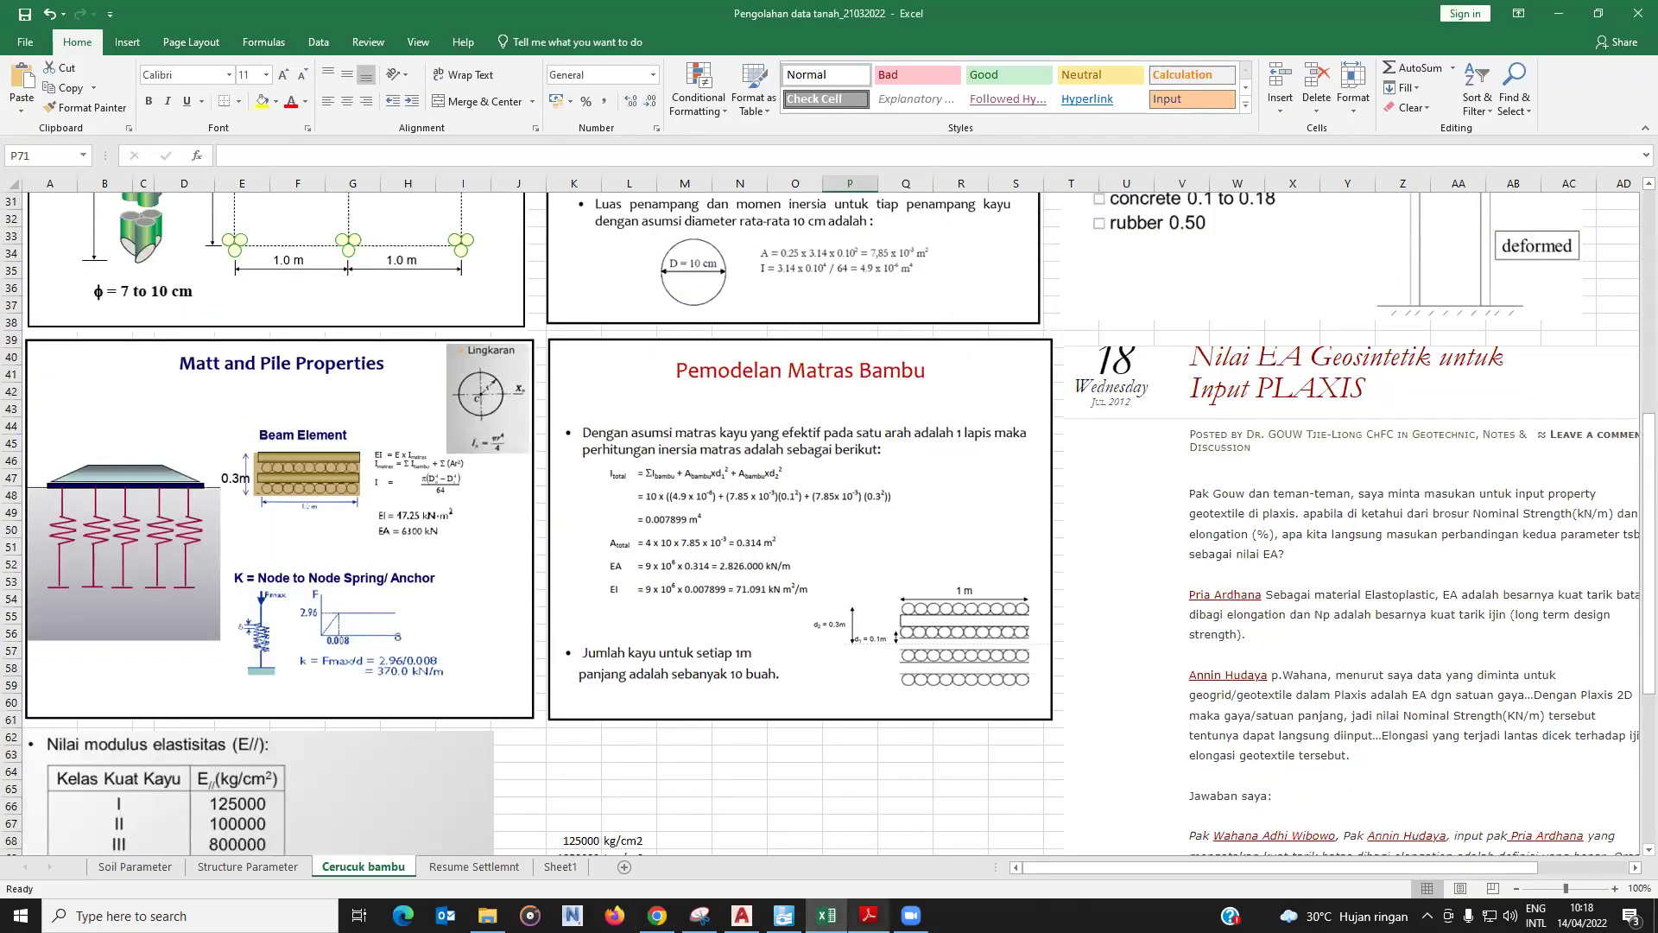
pyautogui.click(910, 915)
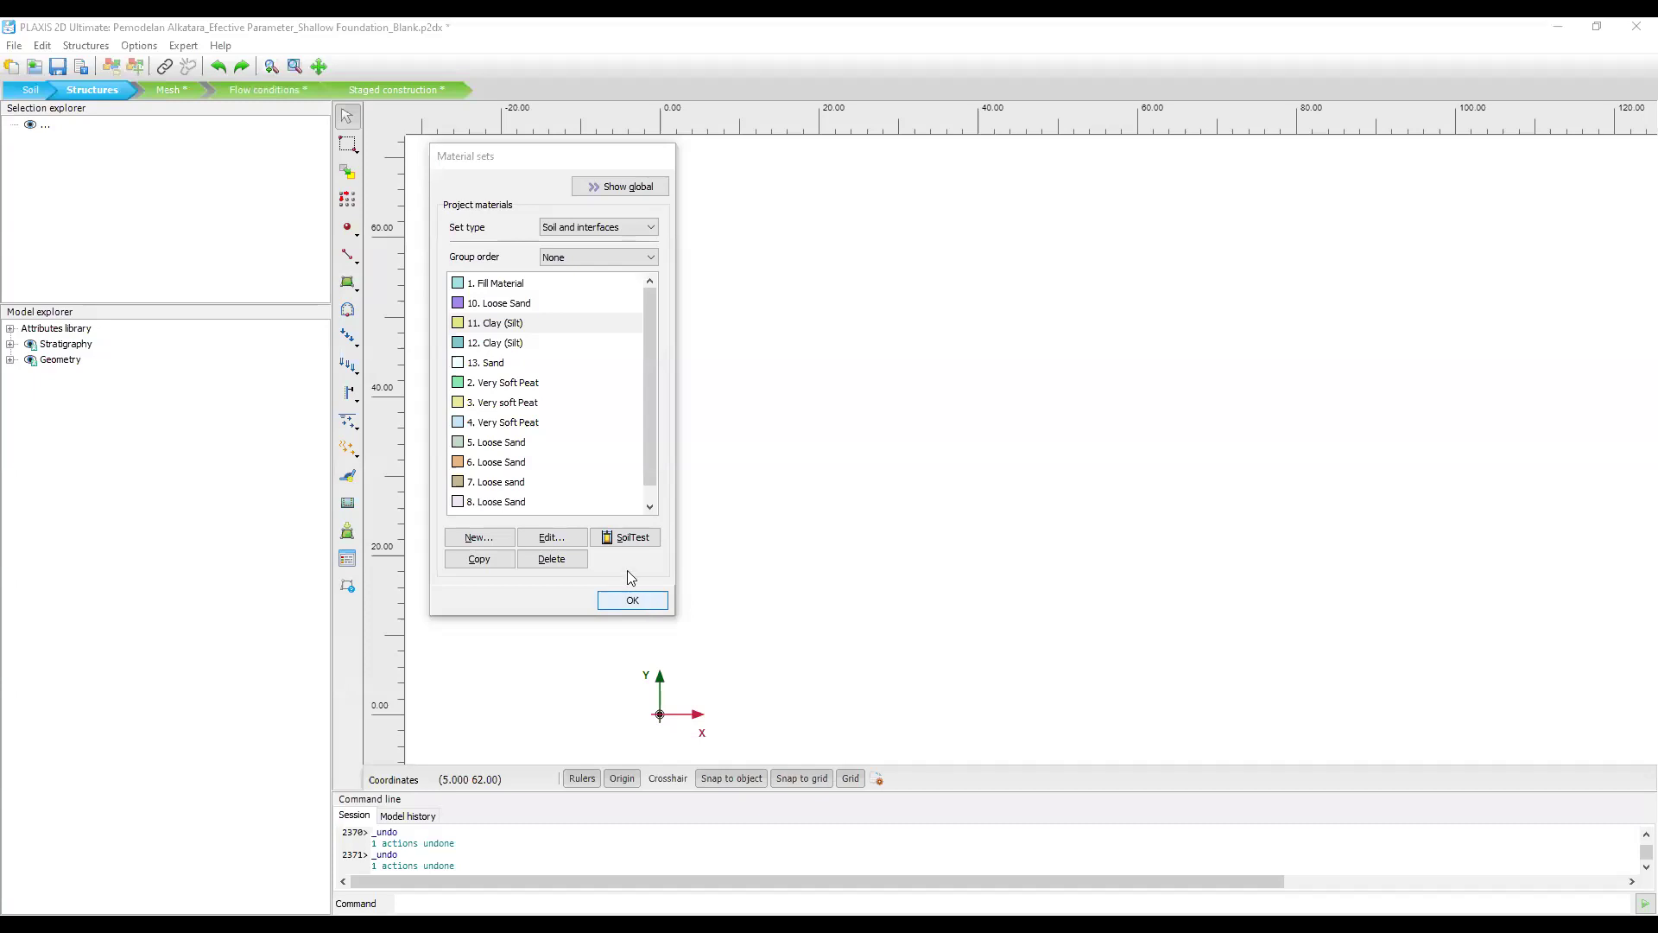
pyautogui.click(632, 599)
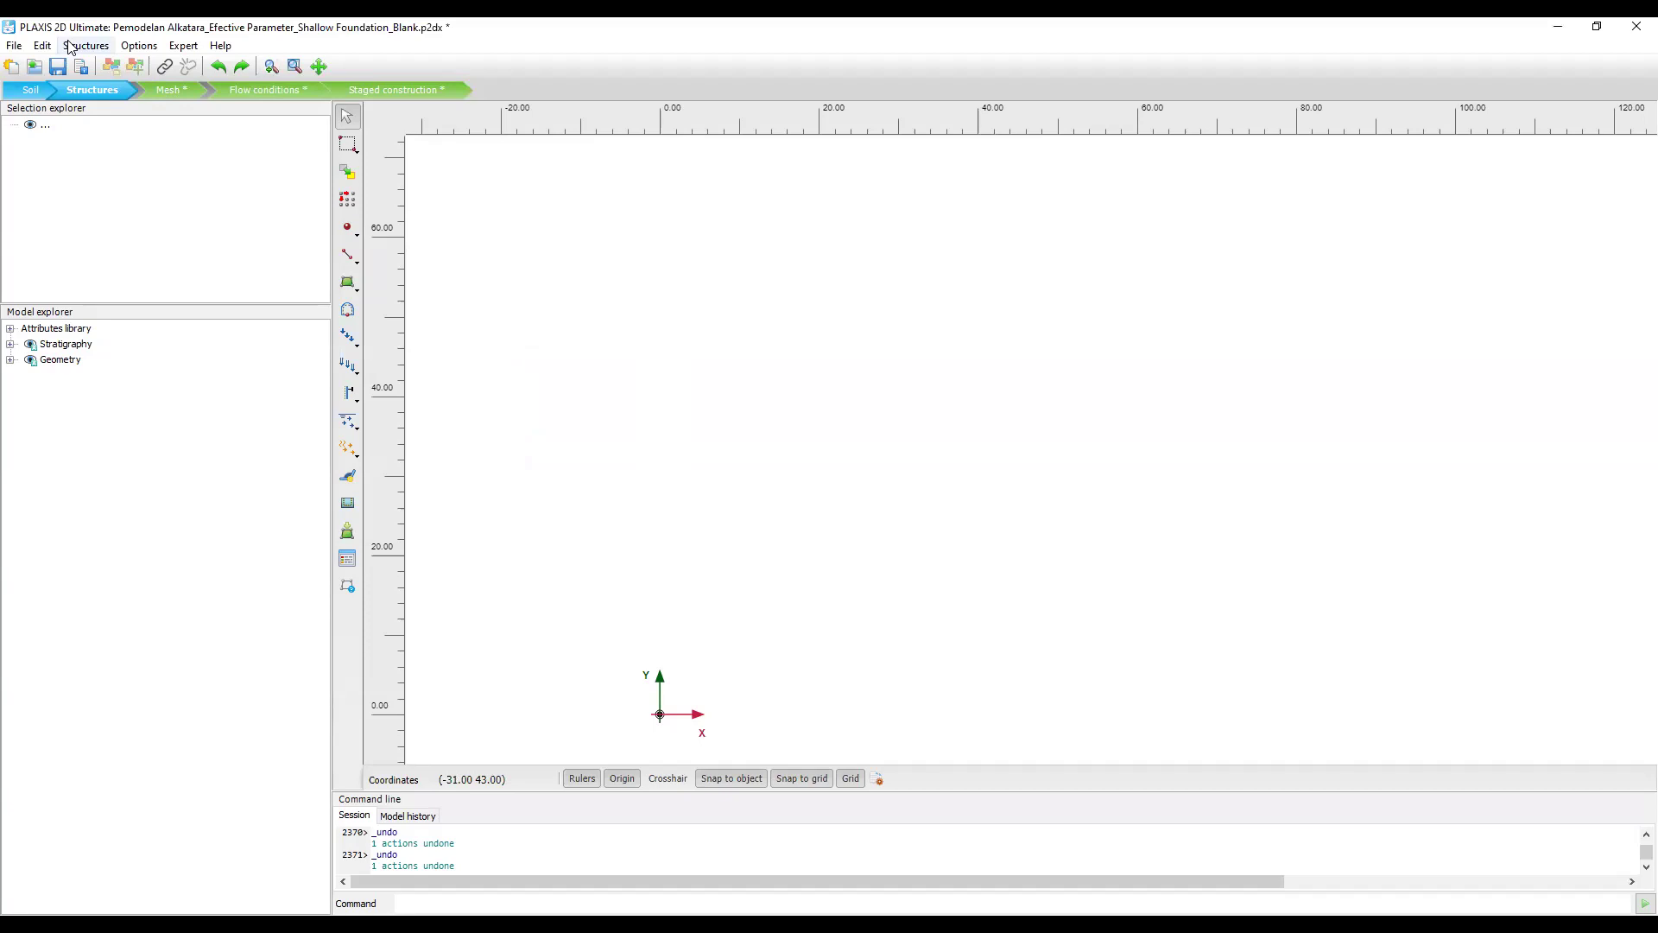
# Import the structural geometry from the Pemodelan file in the BELAJAR folder, accepting the import settings.
pyautogui.click(78, 46)
pyautogui.click(127, 66)
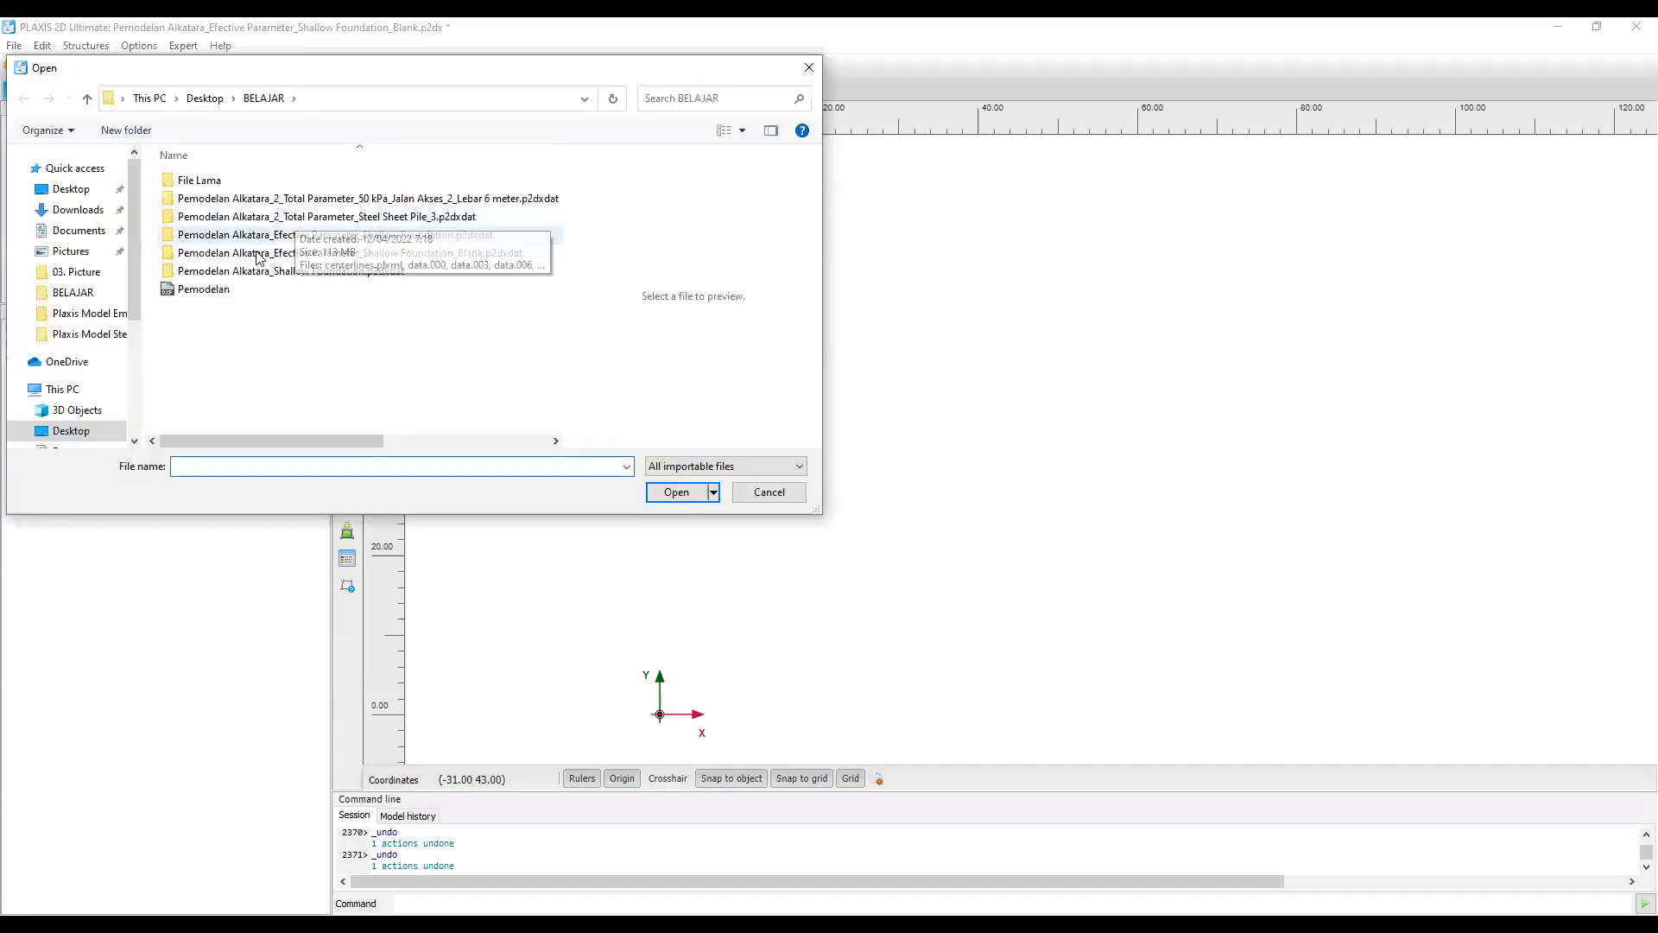
pyautogui.click(345, 288)
pyautogui.click(677, 492)
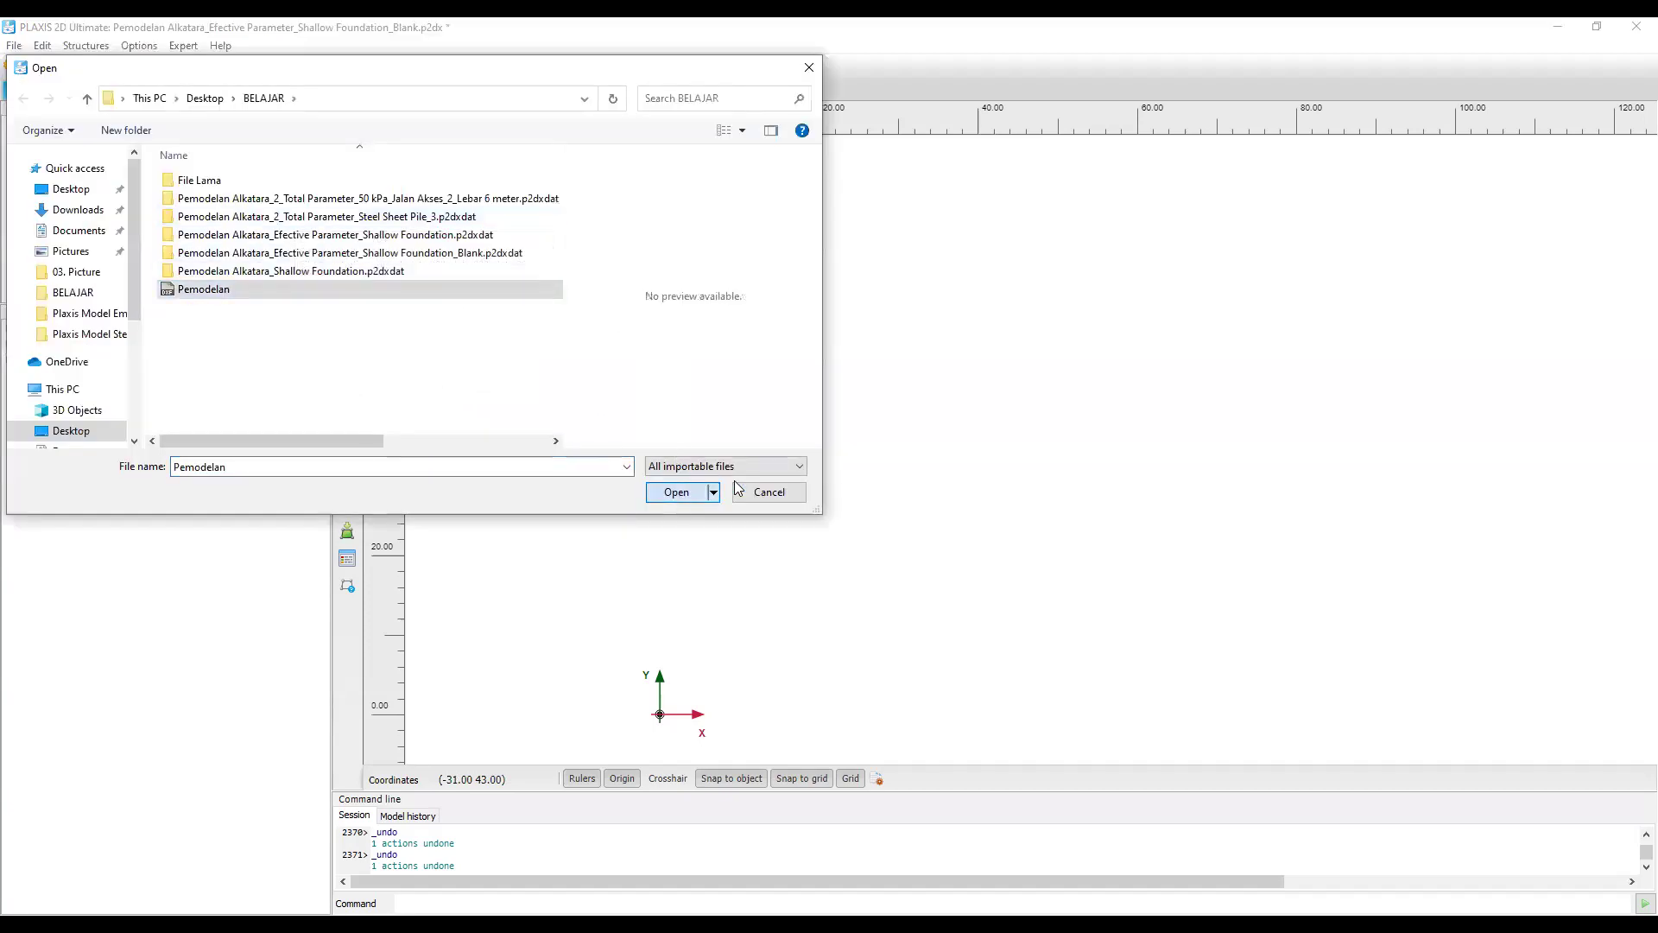
pyautogui.click(1026, 668)
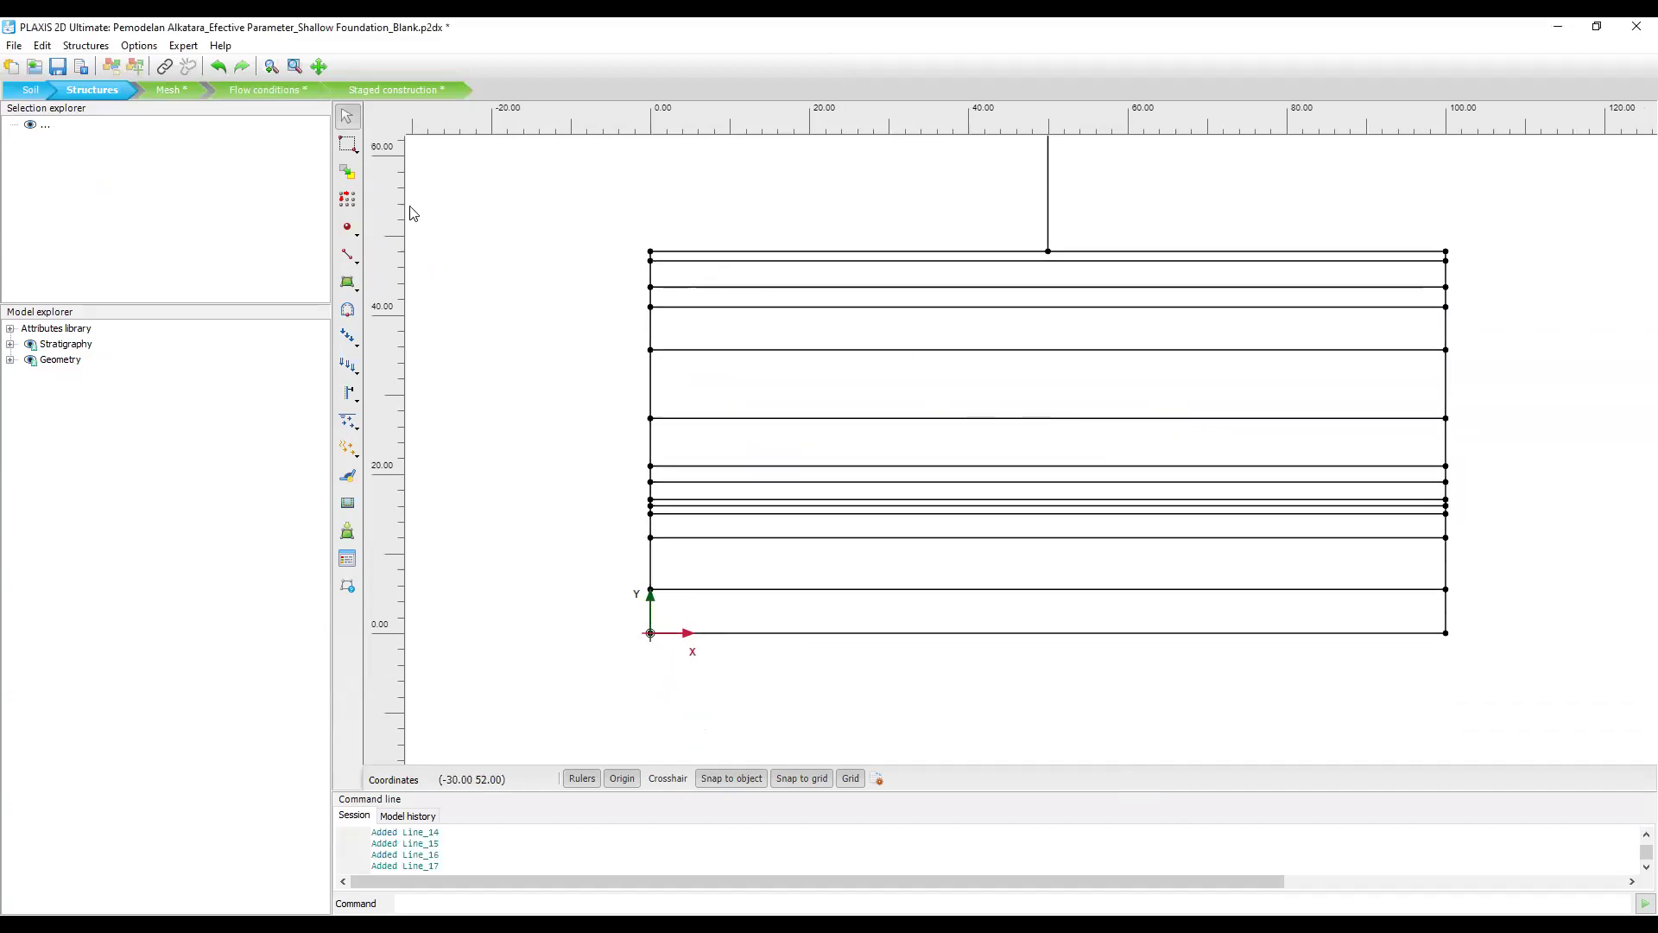
# Create a soil polygon over the upper layers with corners at (0, 48), (100, 48), (100, 35.6) and (0, 35.6).
pyautogui.click(349, 285)
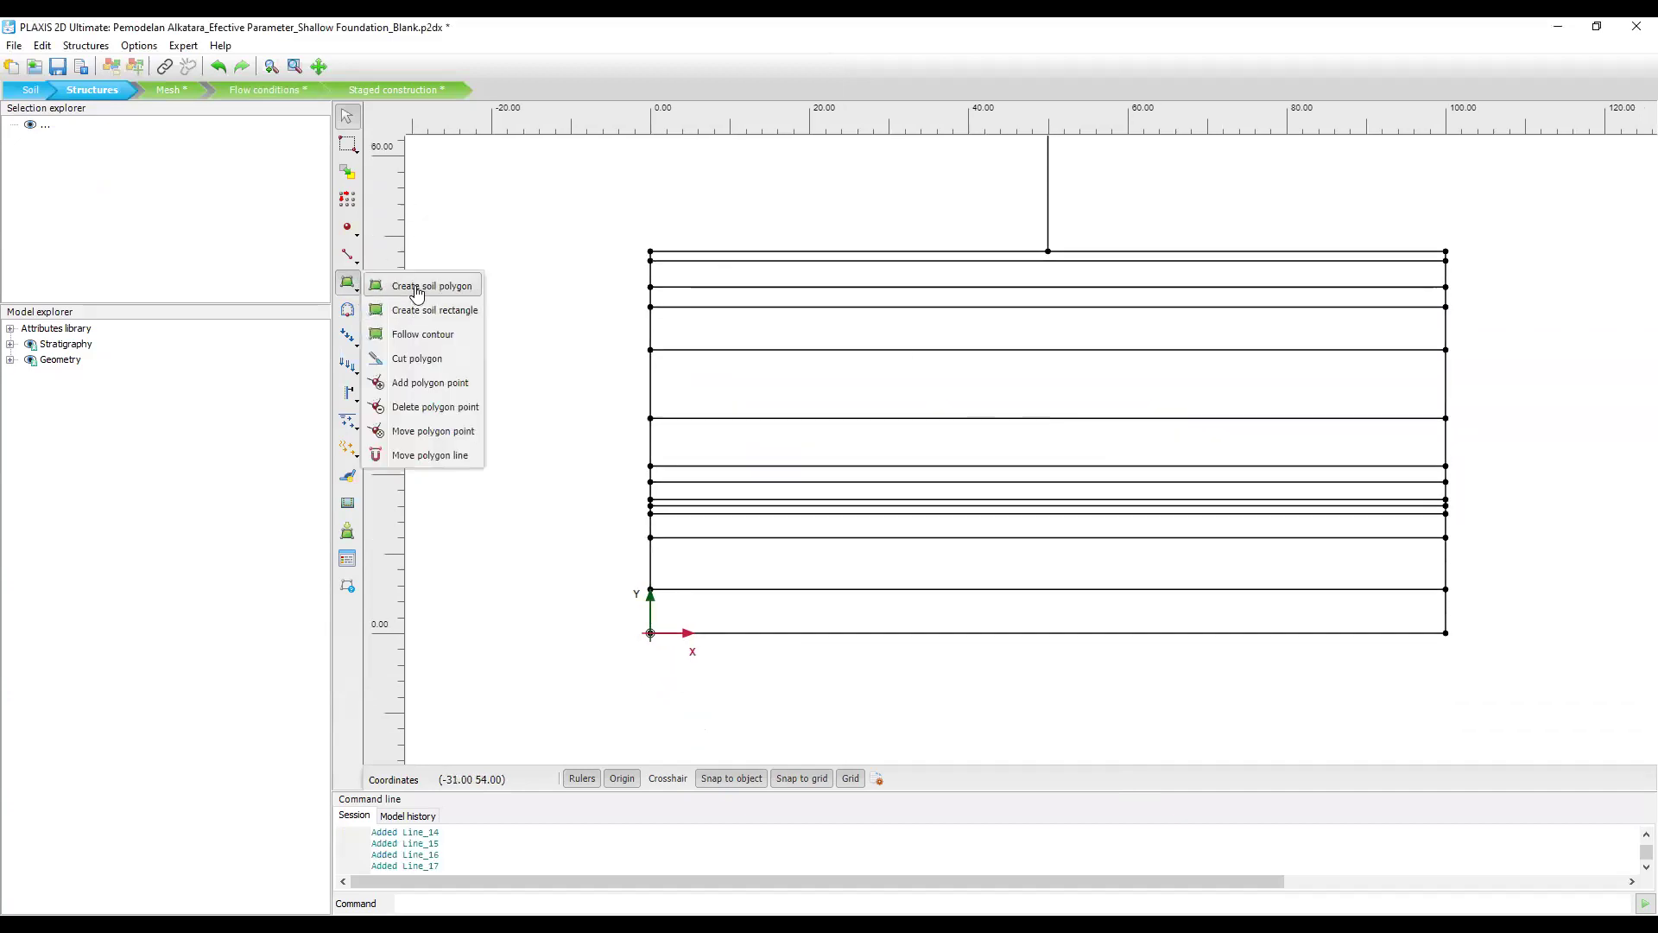
pyautogui.click(413, 286)
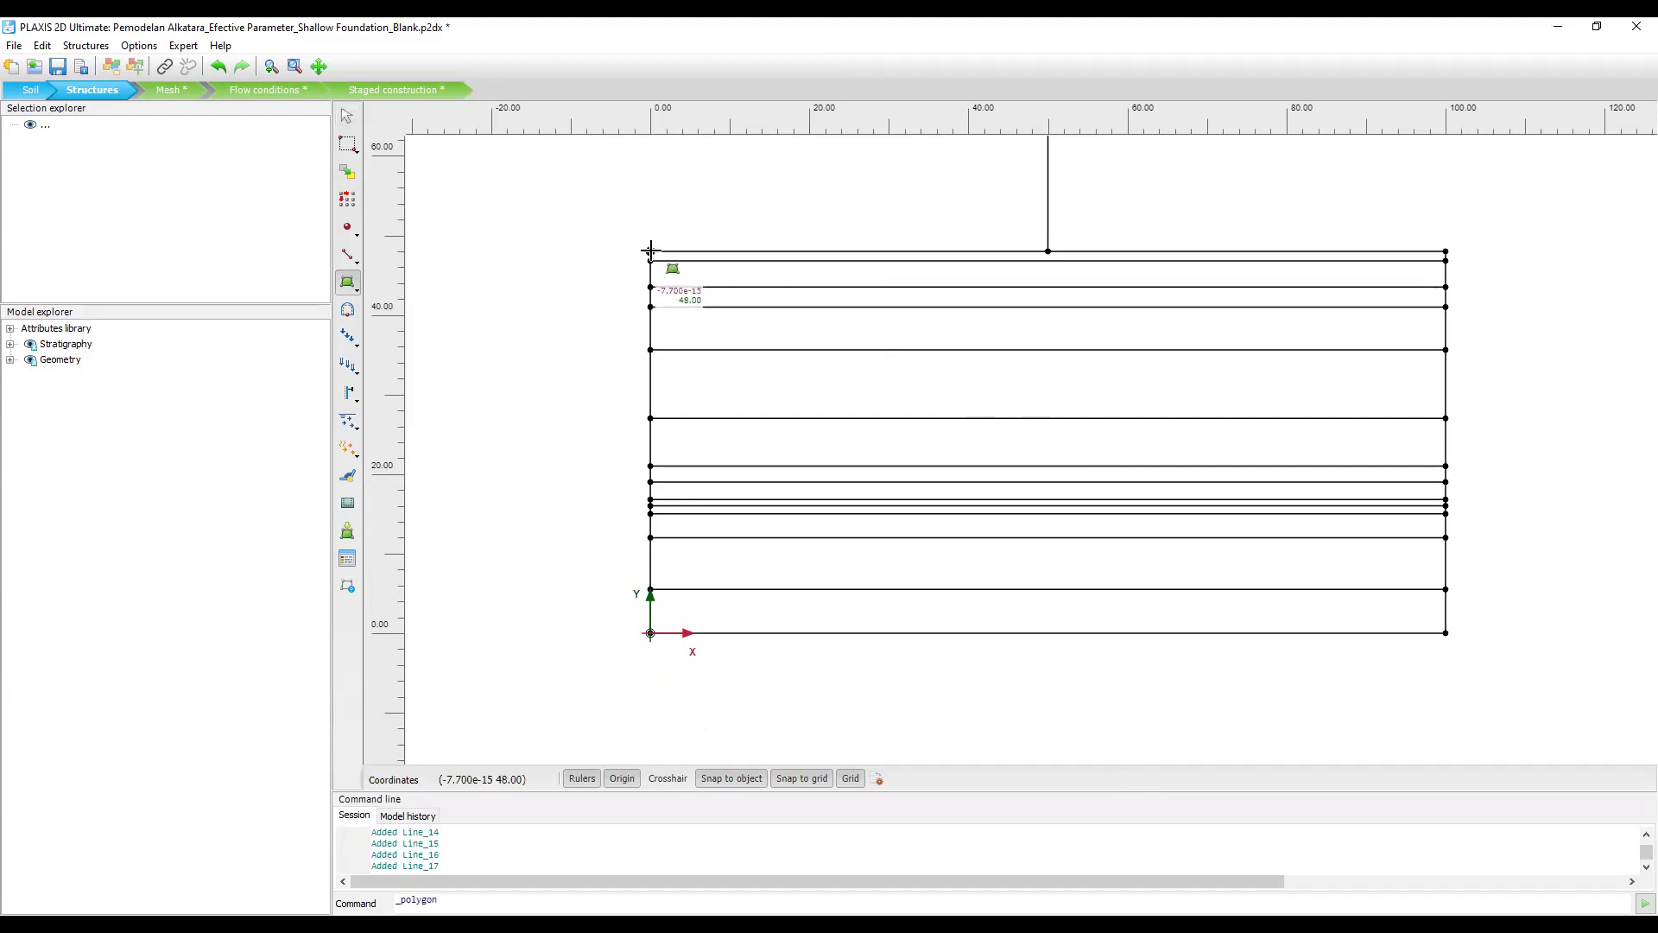
pyautogui.click(650, 250)
pyautogui.click(1451, 249)
pyautogui.click(1446, 349)
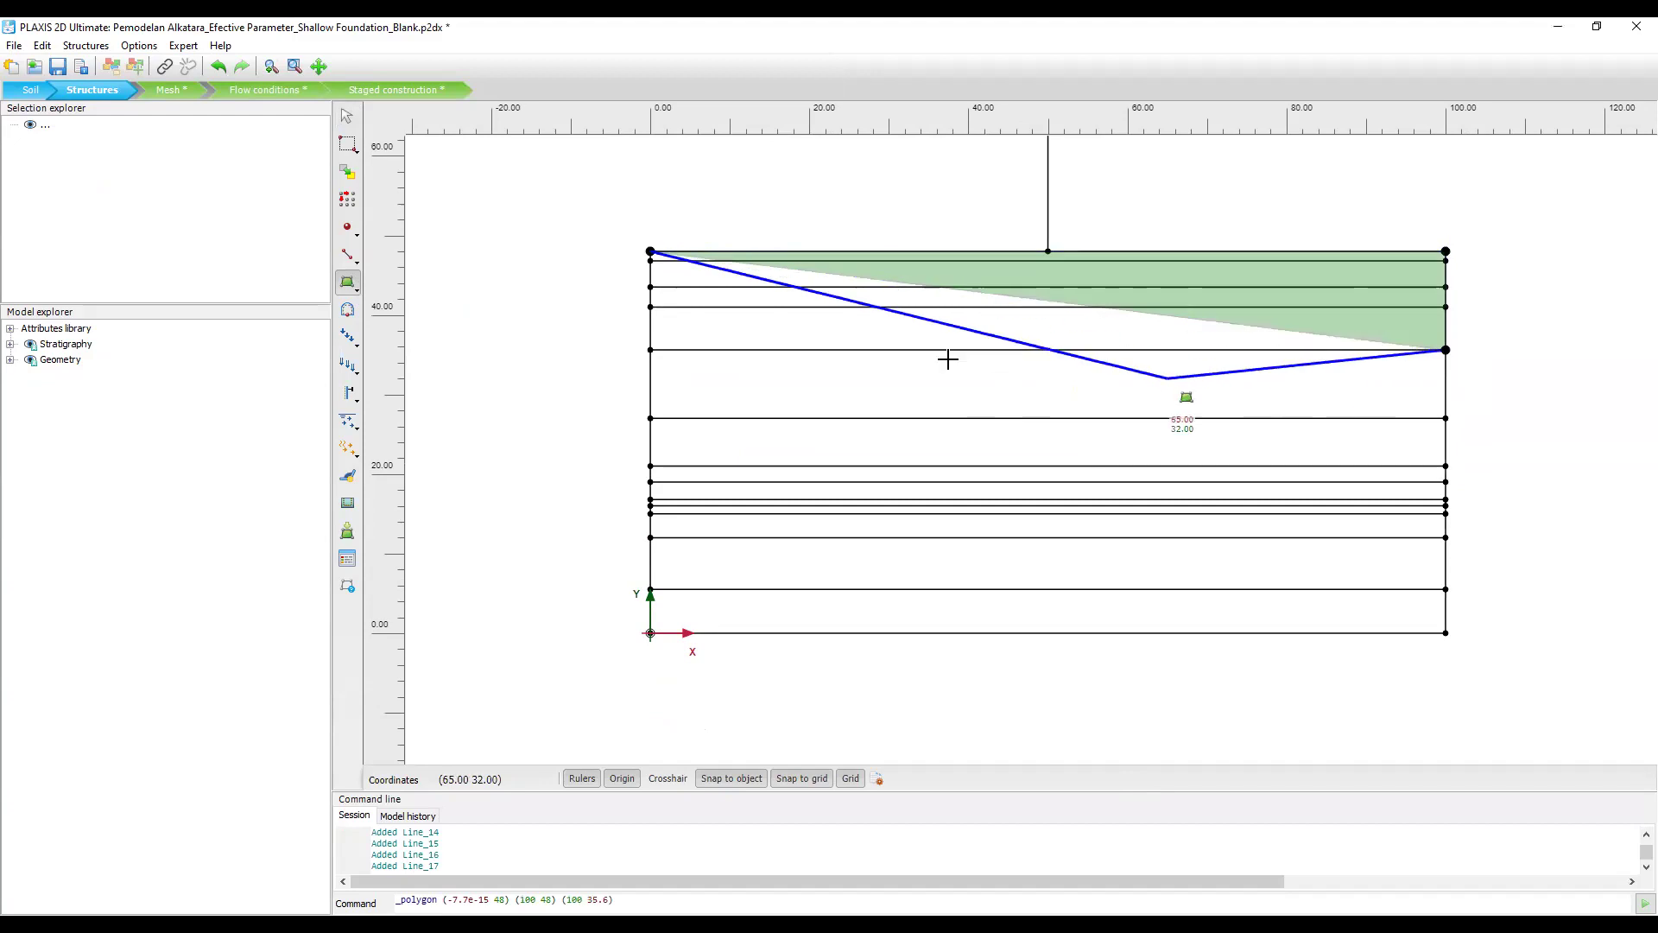
pyautogui.click(650, 349)
pyautogui.rightClick(720, 251)
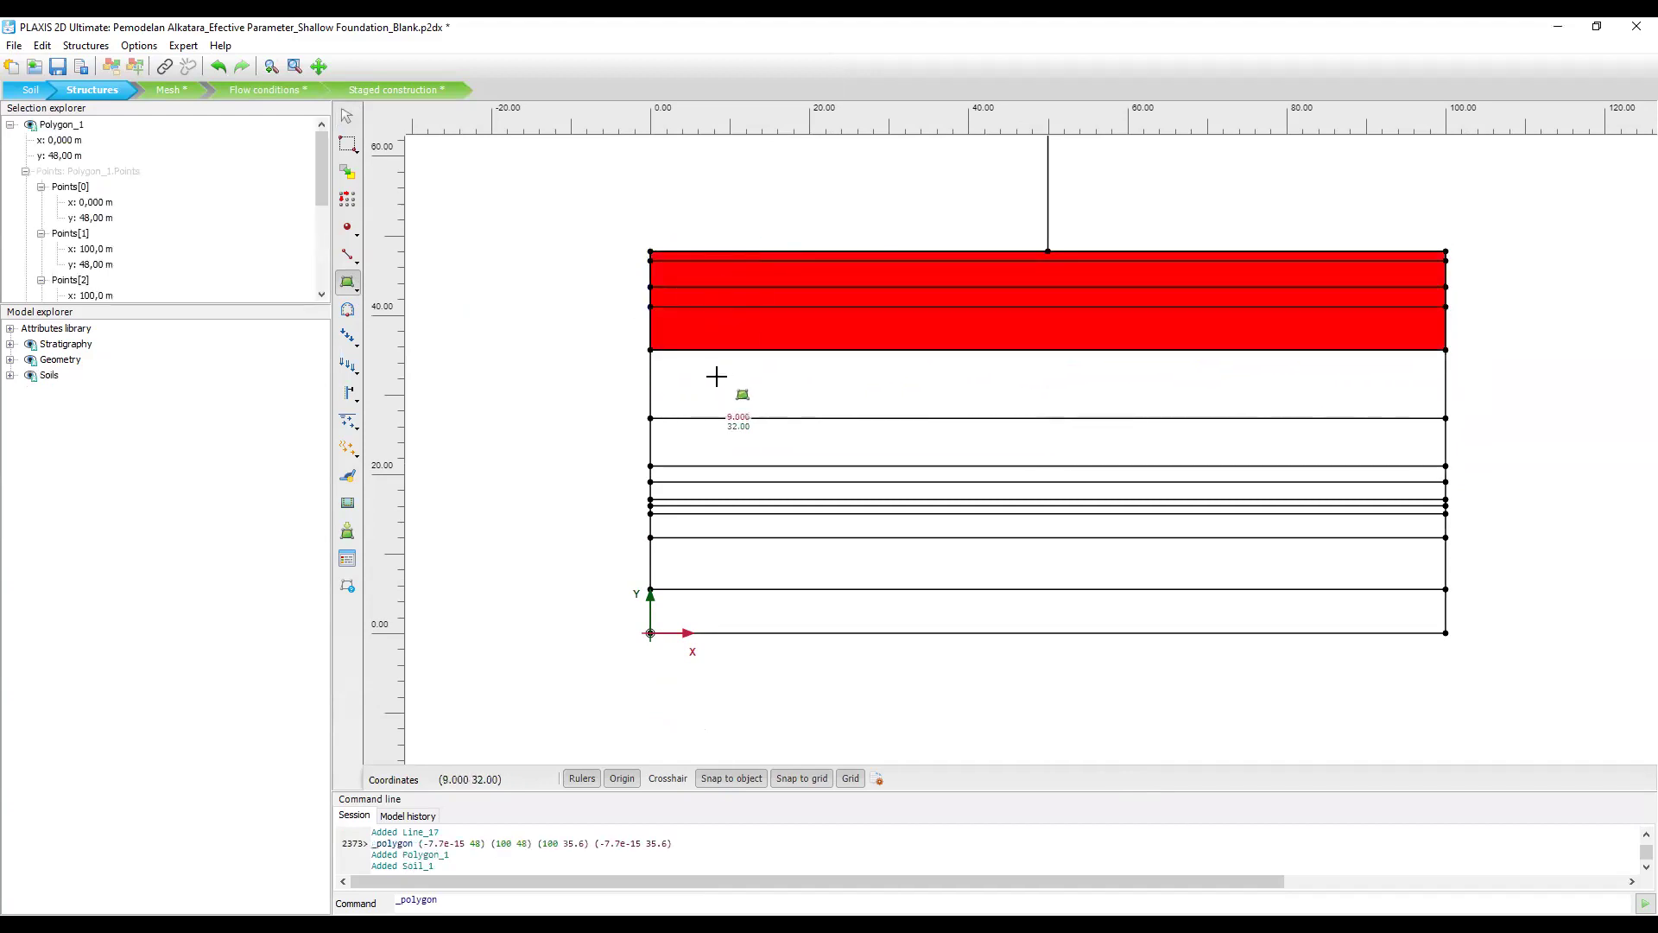
# Create a second soil polygon over the lower layers with corners at (0, 35.6), (100, 35.6), (100, 0) and (0, 0).
pyautogui.click(650, 350)
pyautogui.click(1446, 350)
pyautogui.click(1446, 633)
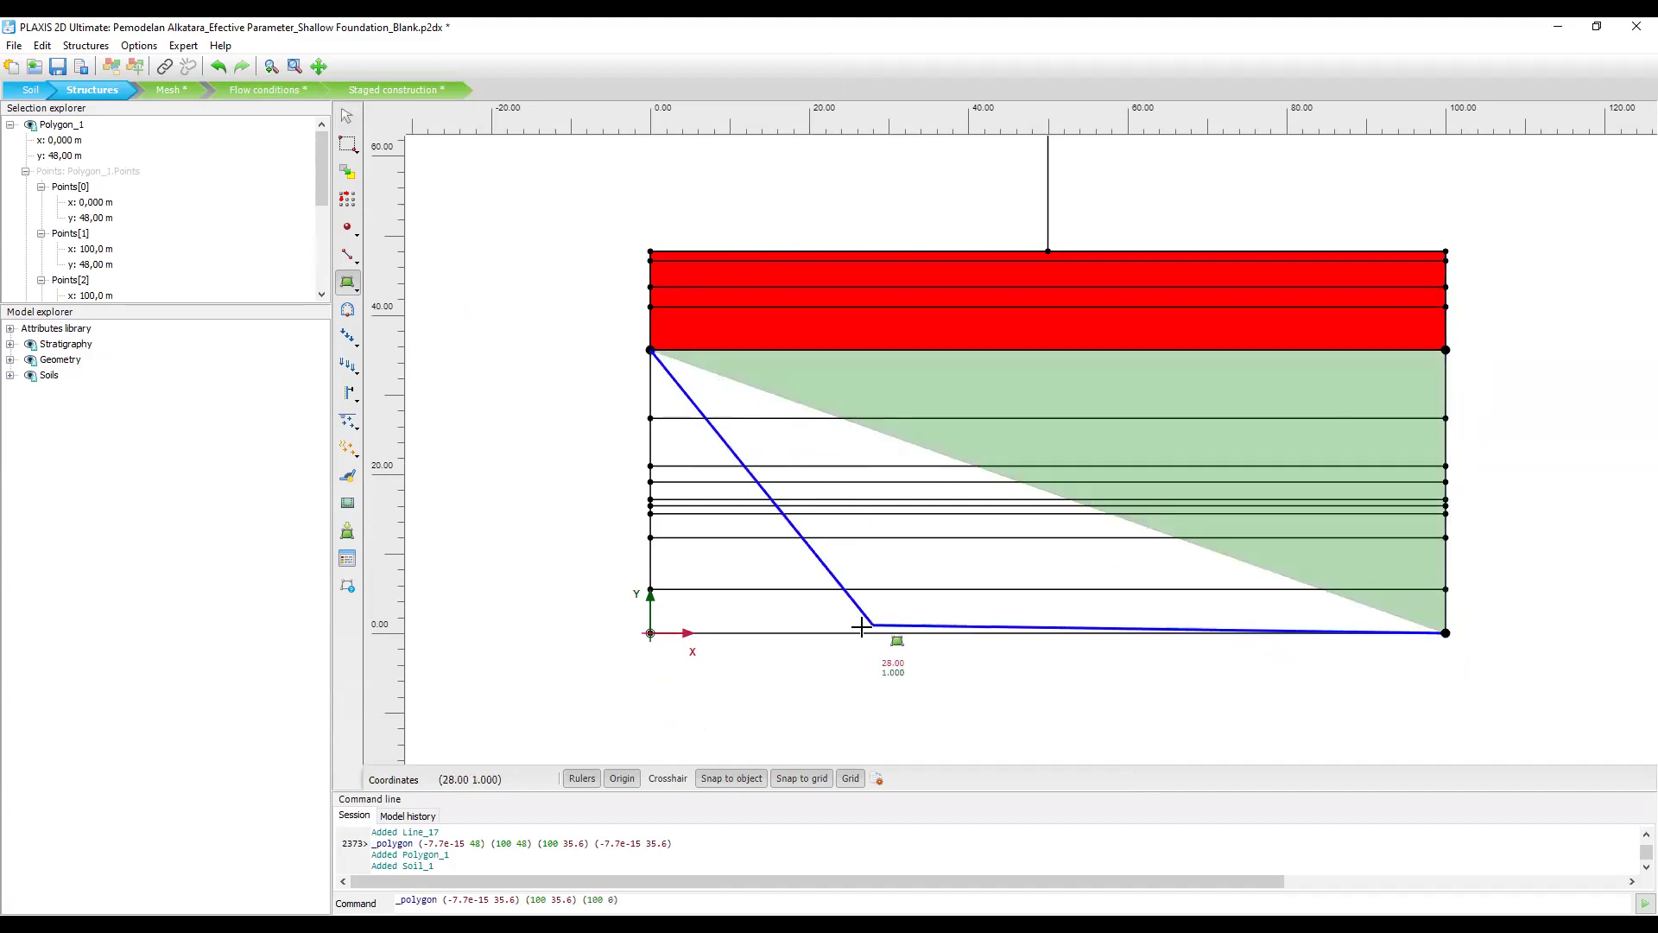
pyautogui.click(650, 633)
pyautogui.rightClick(544, 435)
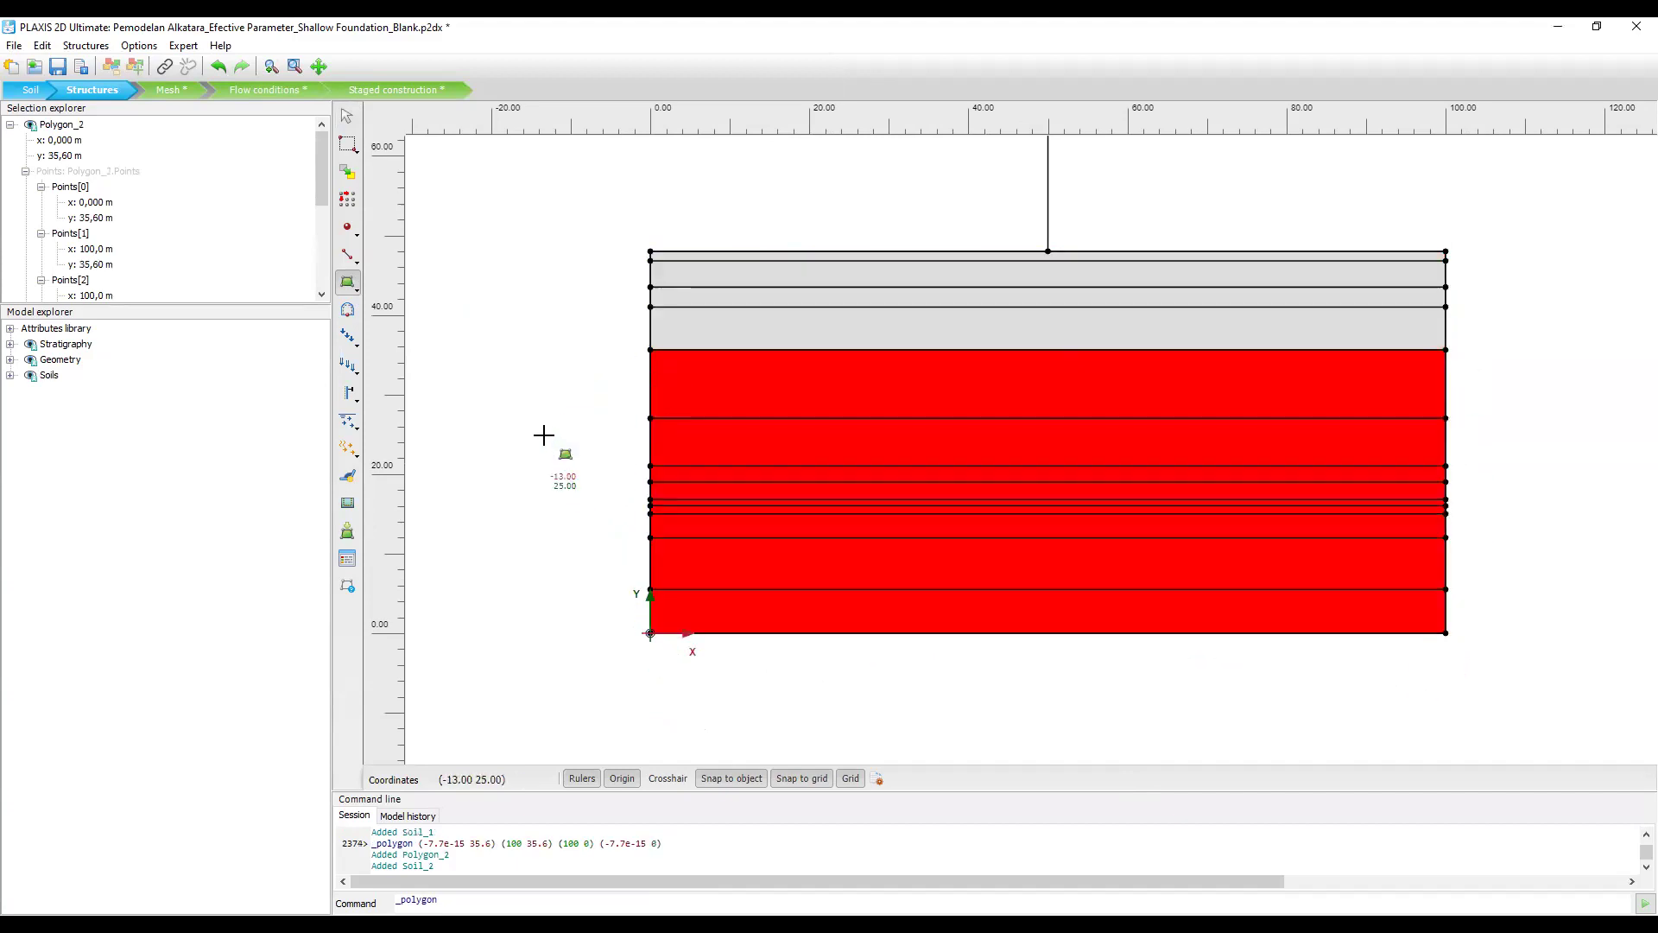
pyautogui.press('Escape')
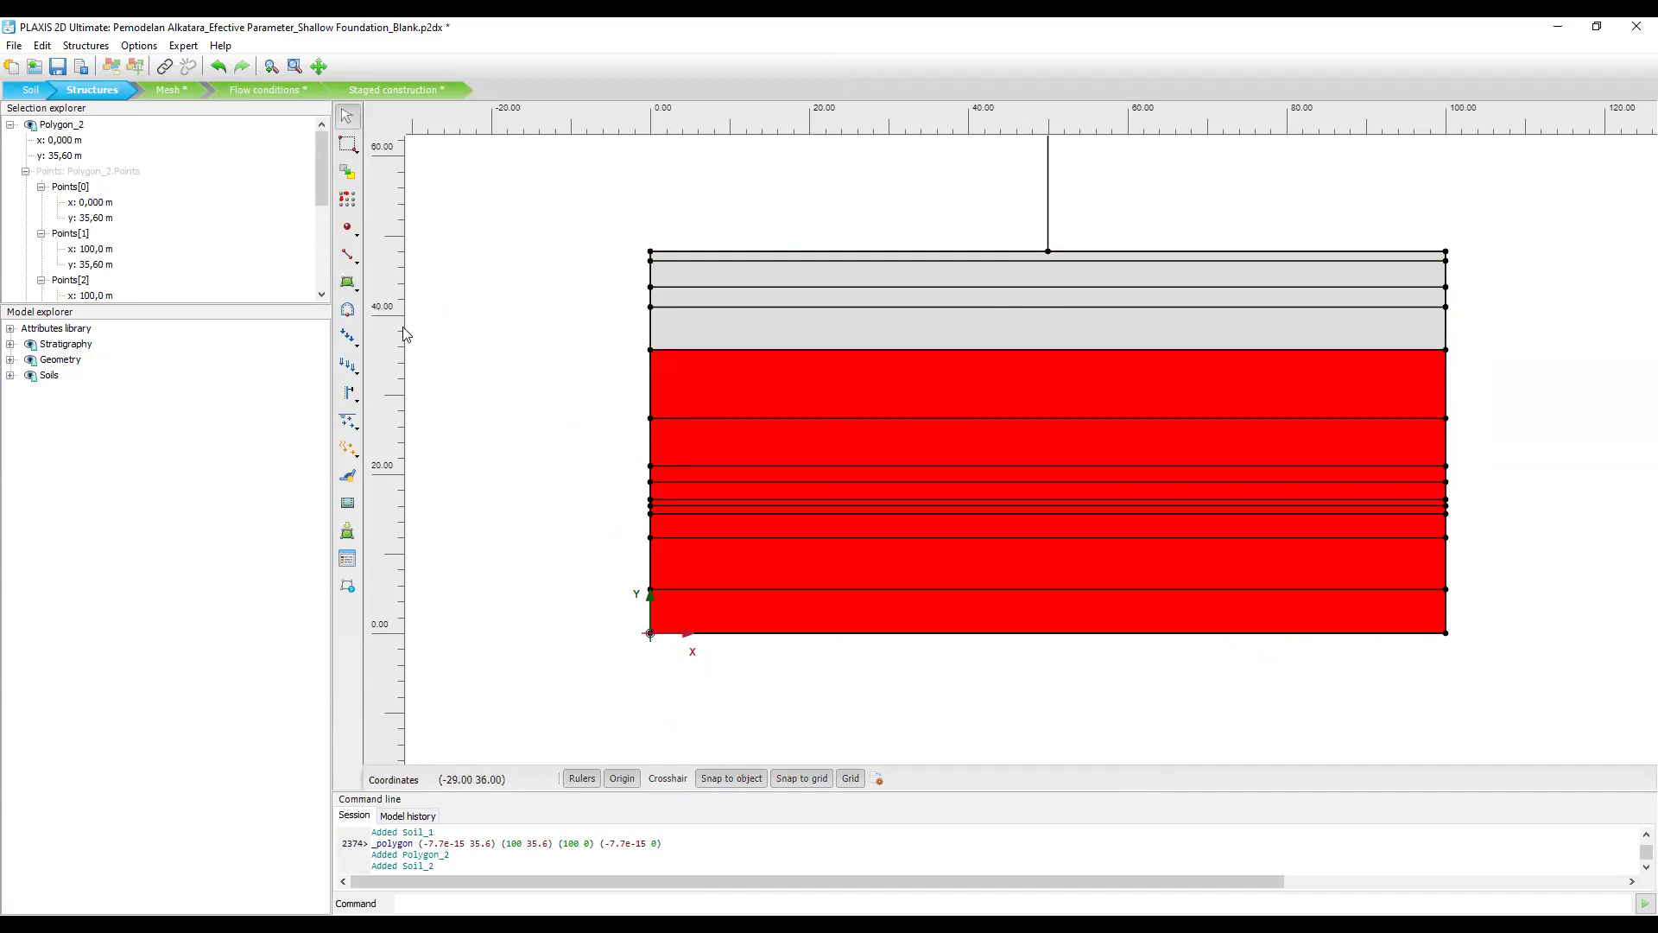
# Assign the material 1. Fill Material to the upper soil polygon.
pyautogui.rightClick(778, 326)
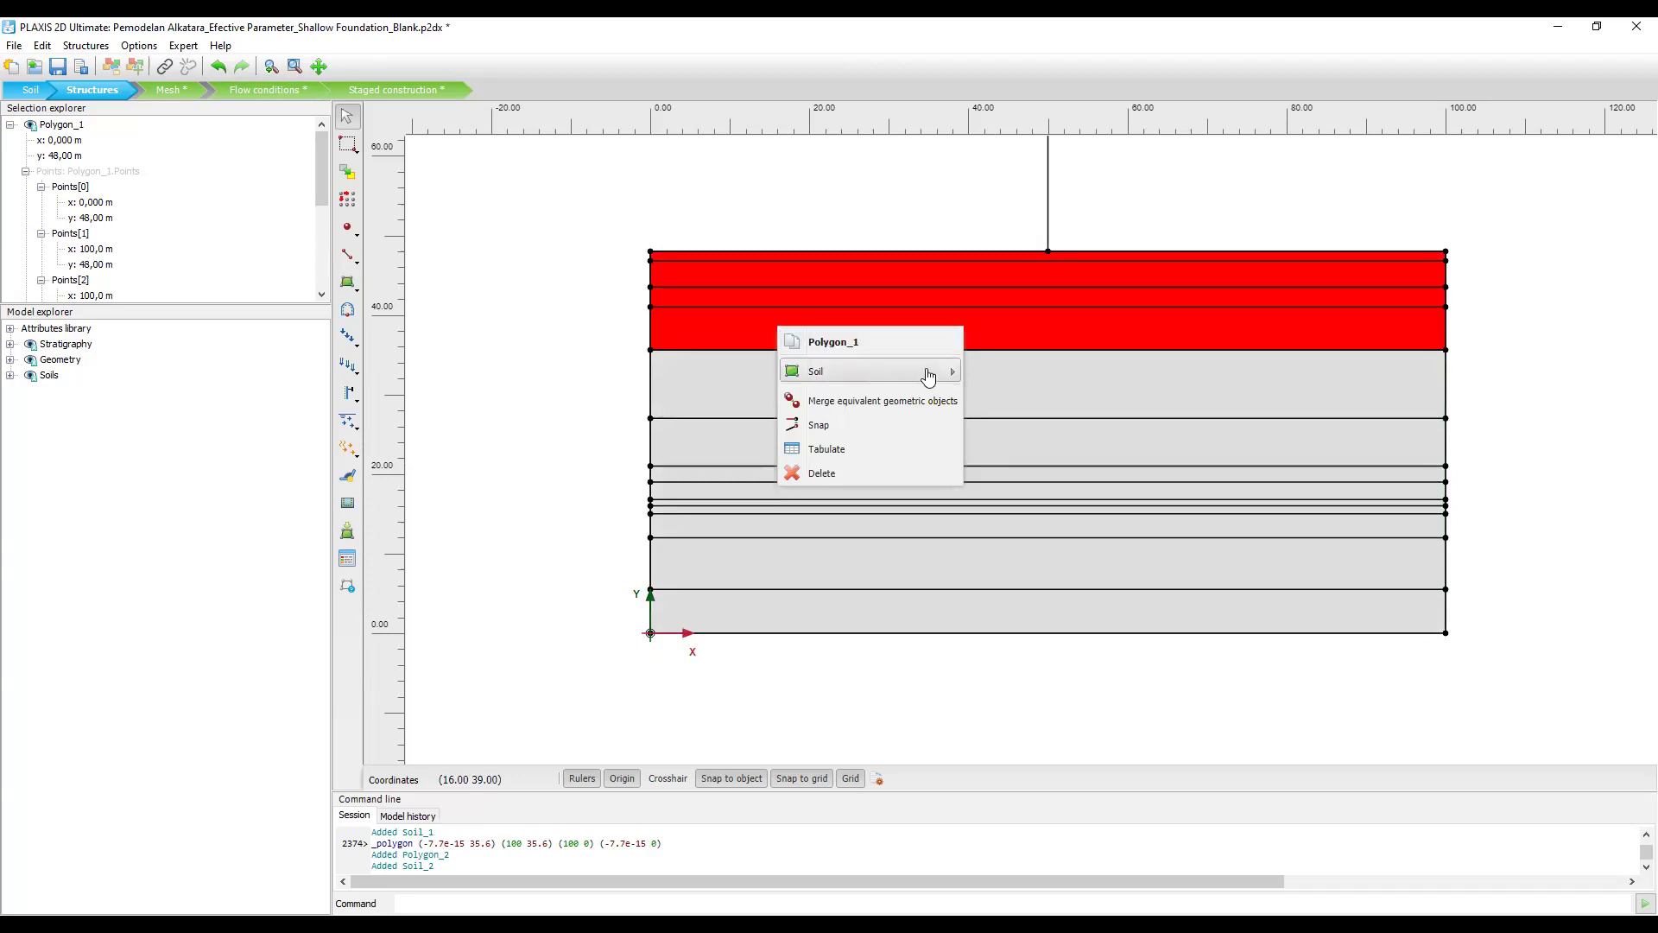
pyautogui.moveTo(931, 378)
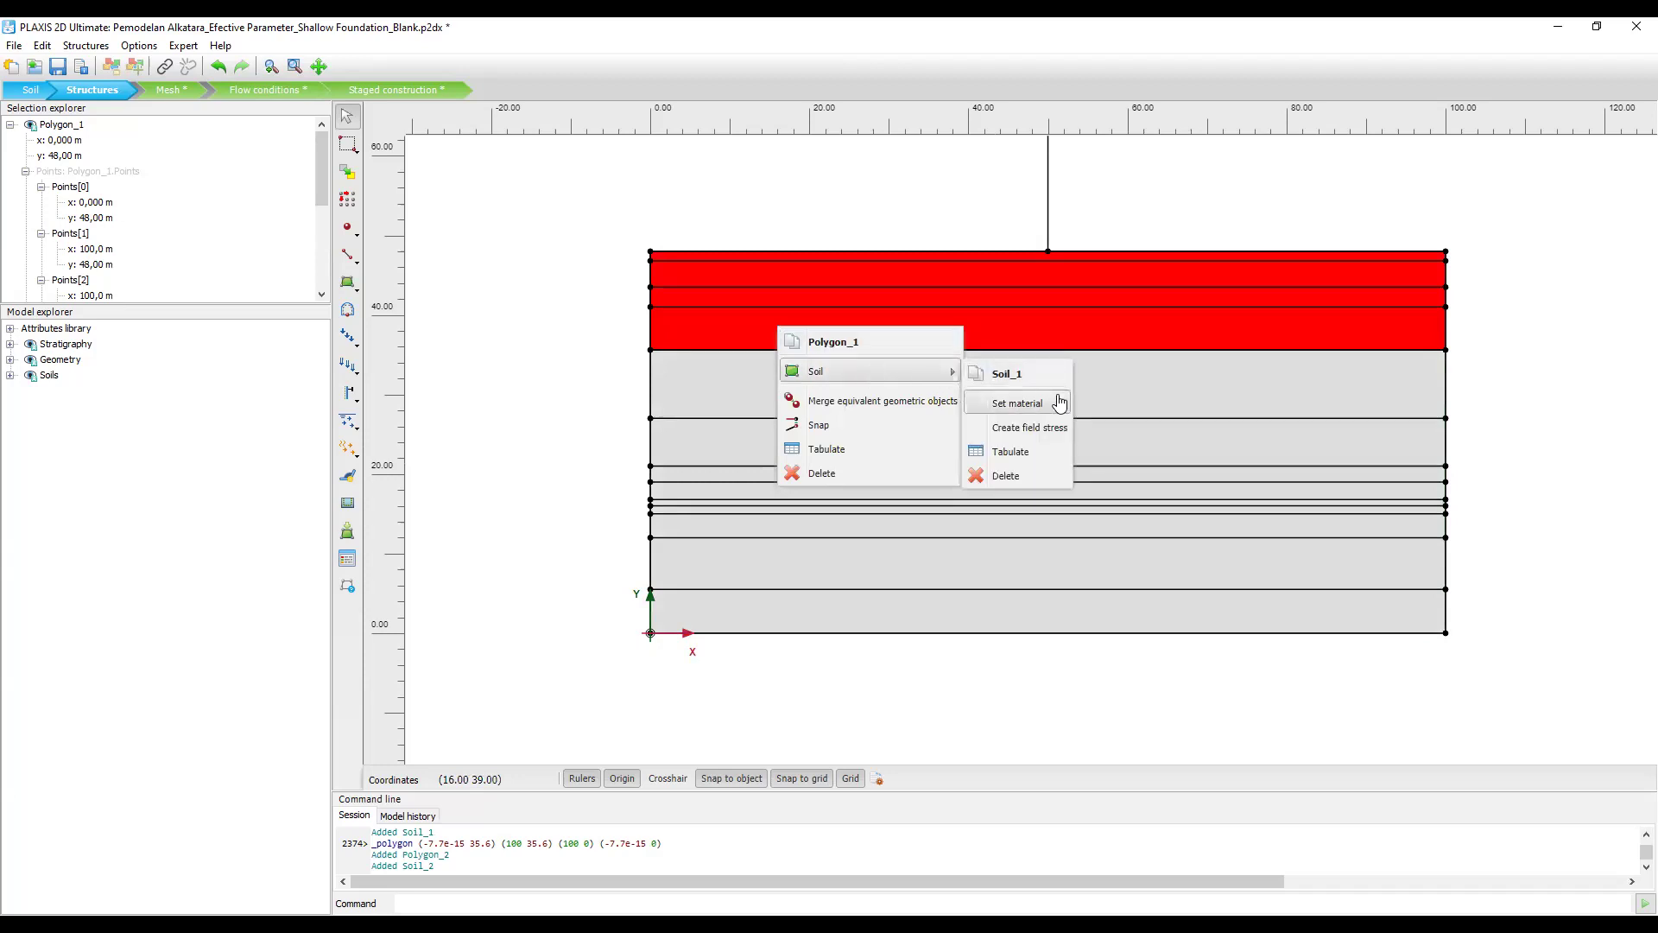
pyautogui.moveTo(1049, 409)
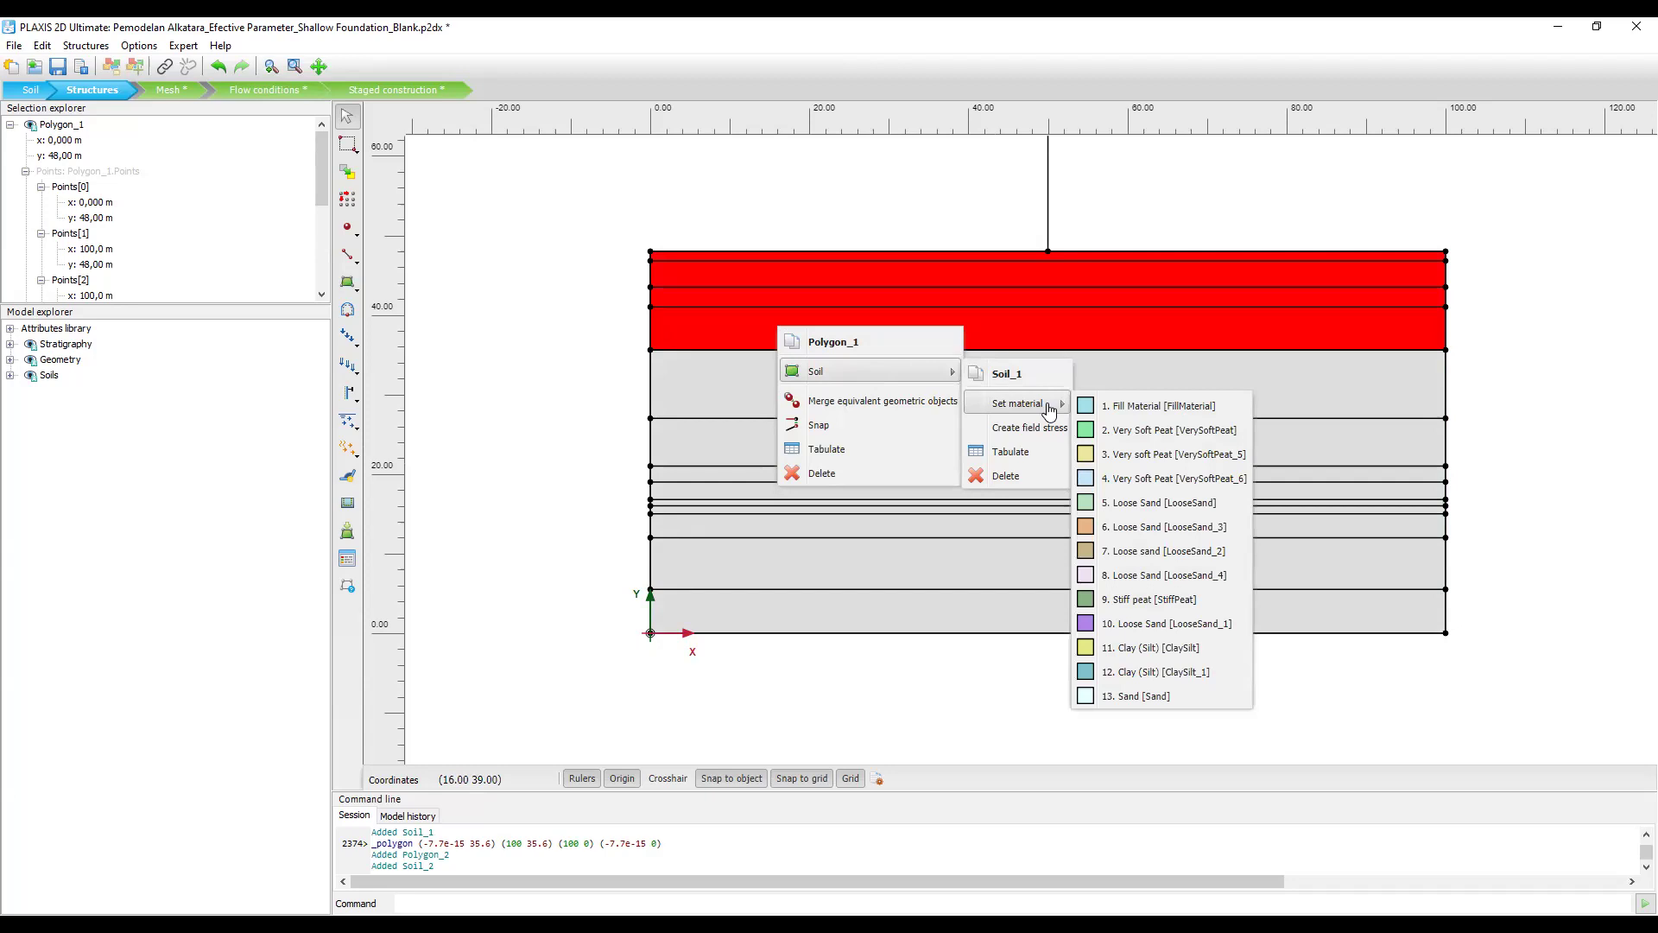
pyautogui.click(1151, 406)
pyautogui.click(1207, 177)
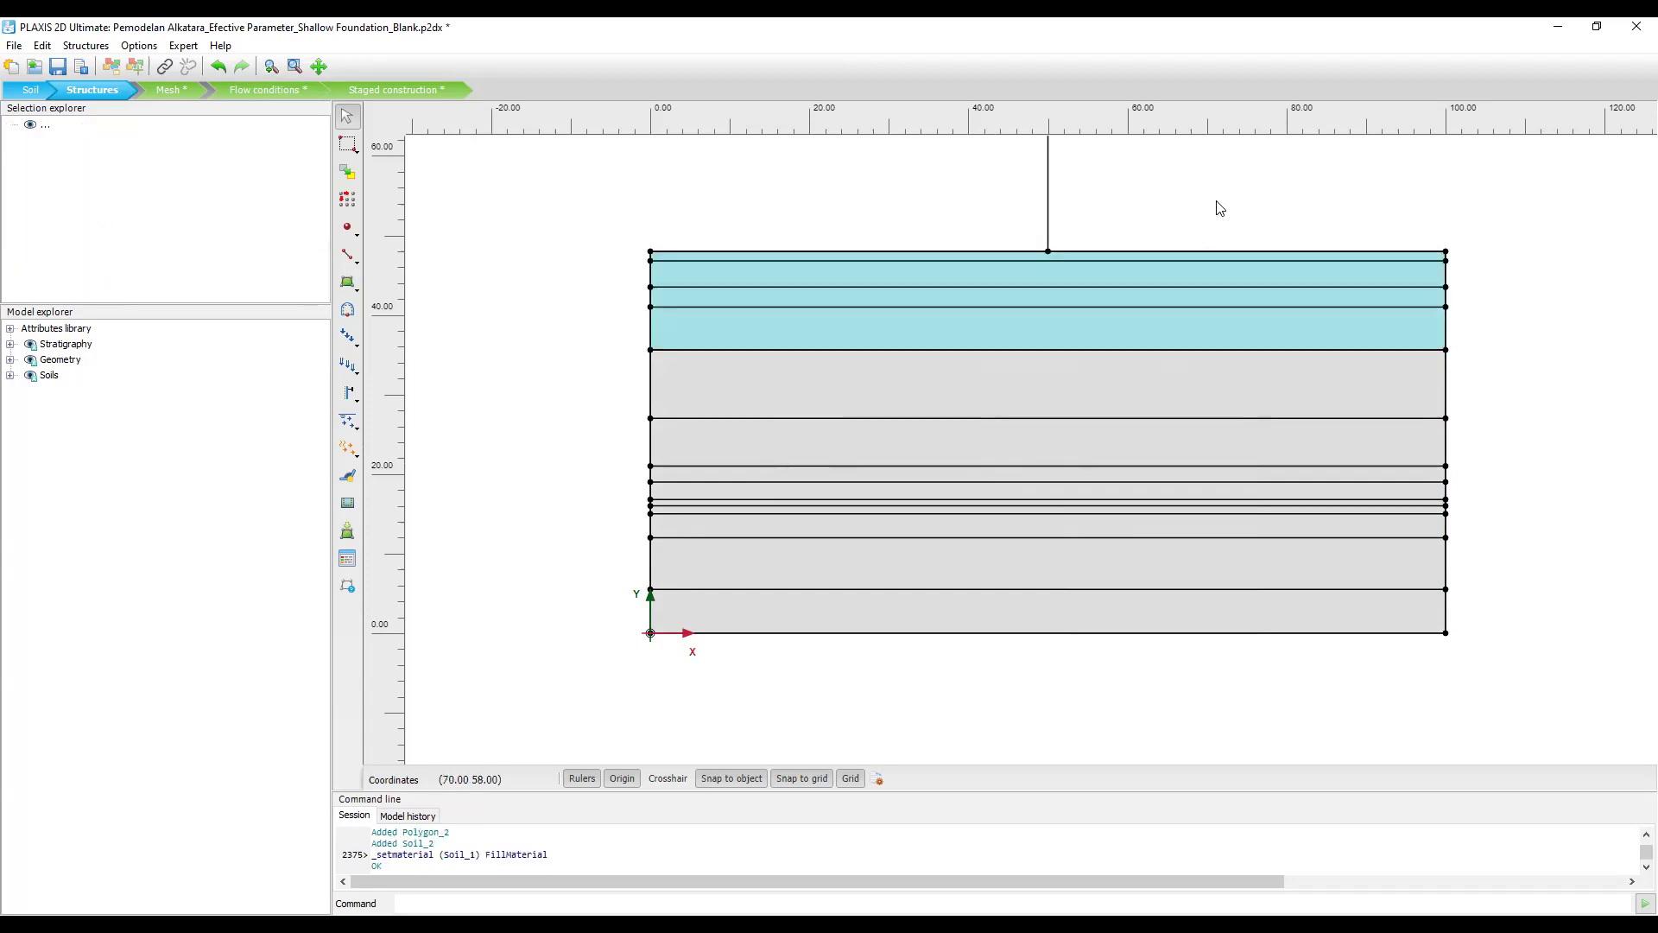
# Assign the material 2. Very Soft Peat to the lower soil polygon.
pyautogui.rightClick(1031, 397)
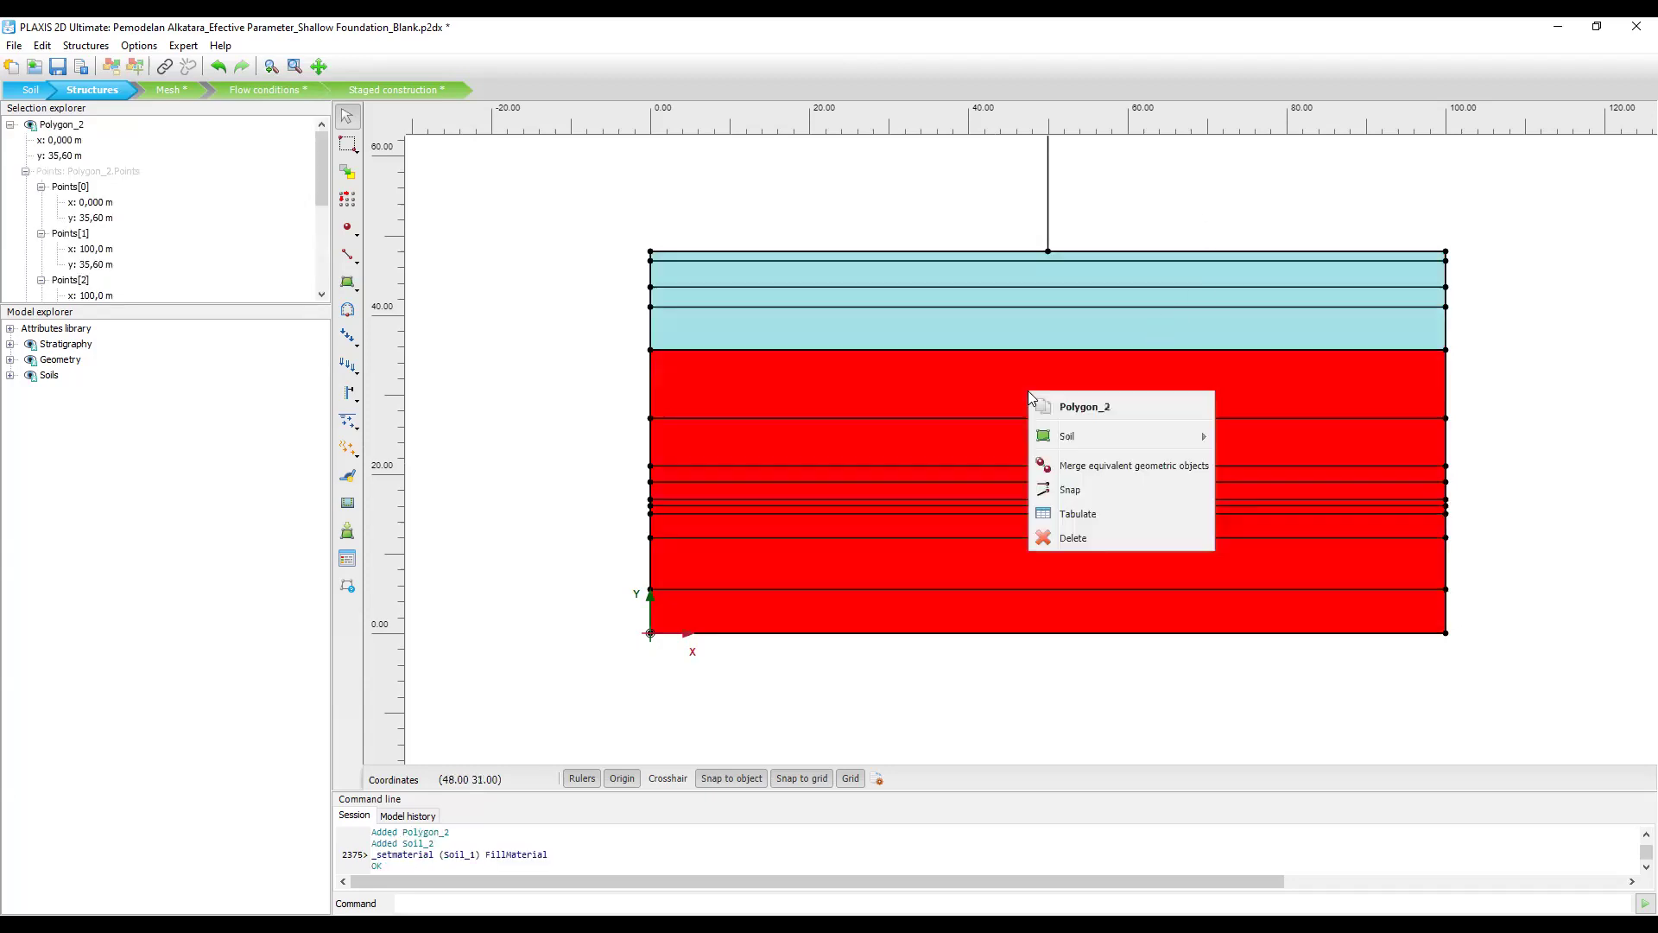
pyautogui.moveTo(1140, 440)
pyautogui.moveTo(1304, 475)
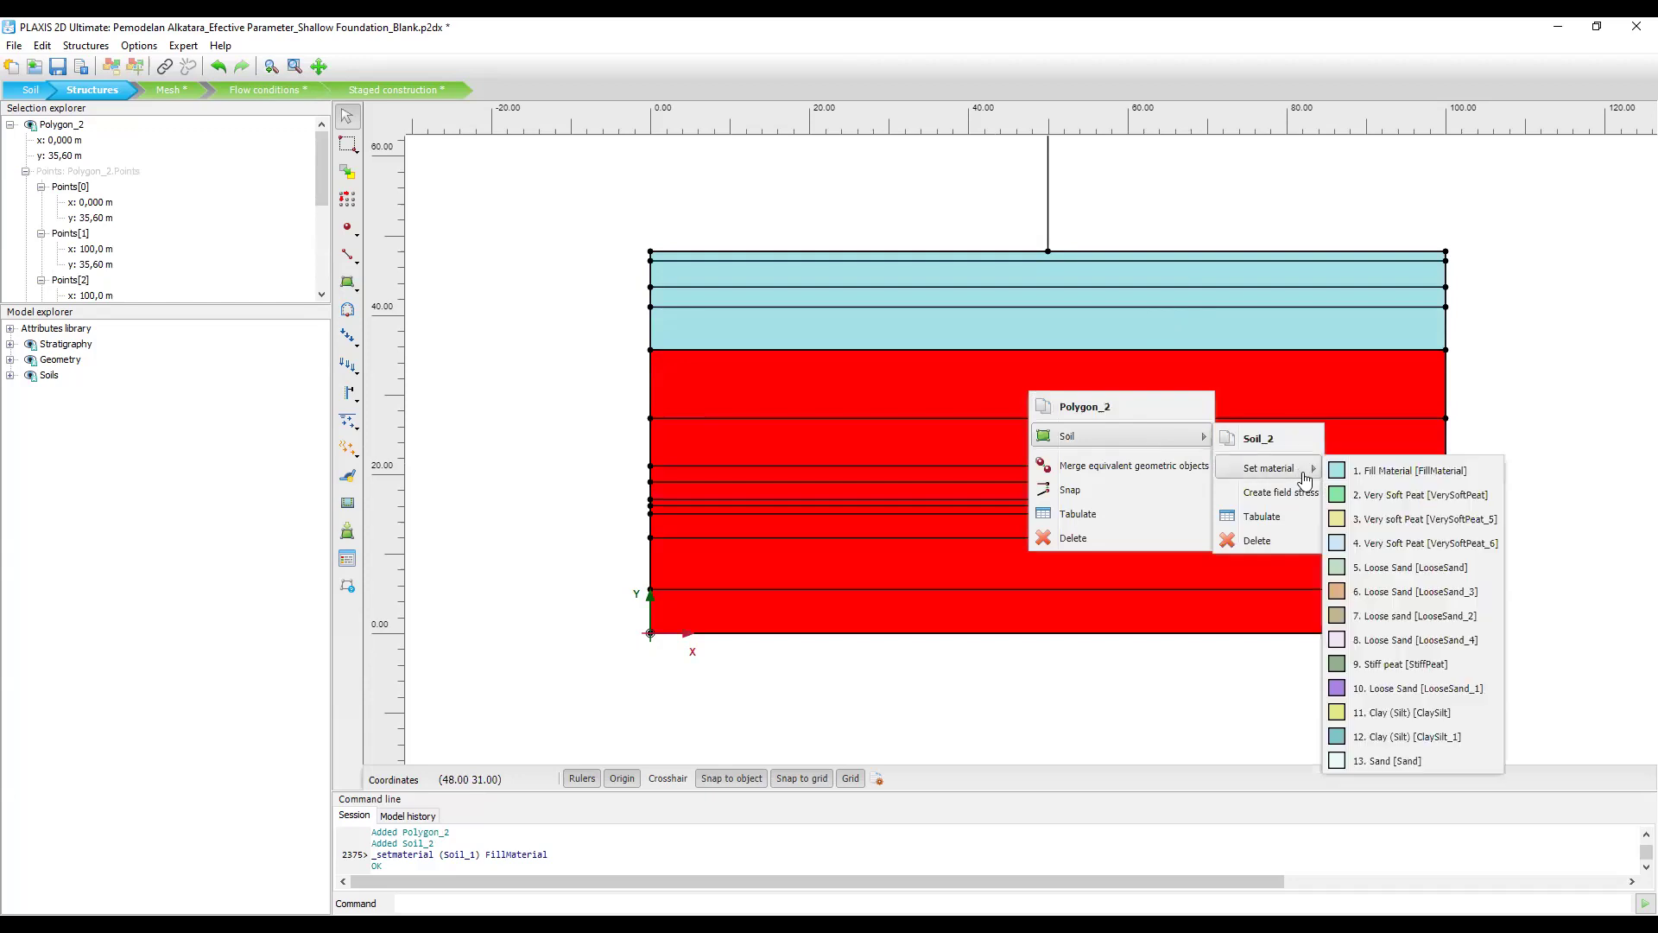
pyautogui.click(1399, 499)
pyautogui.click(1261, 216)
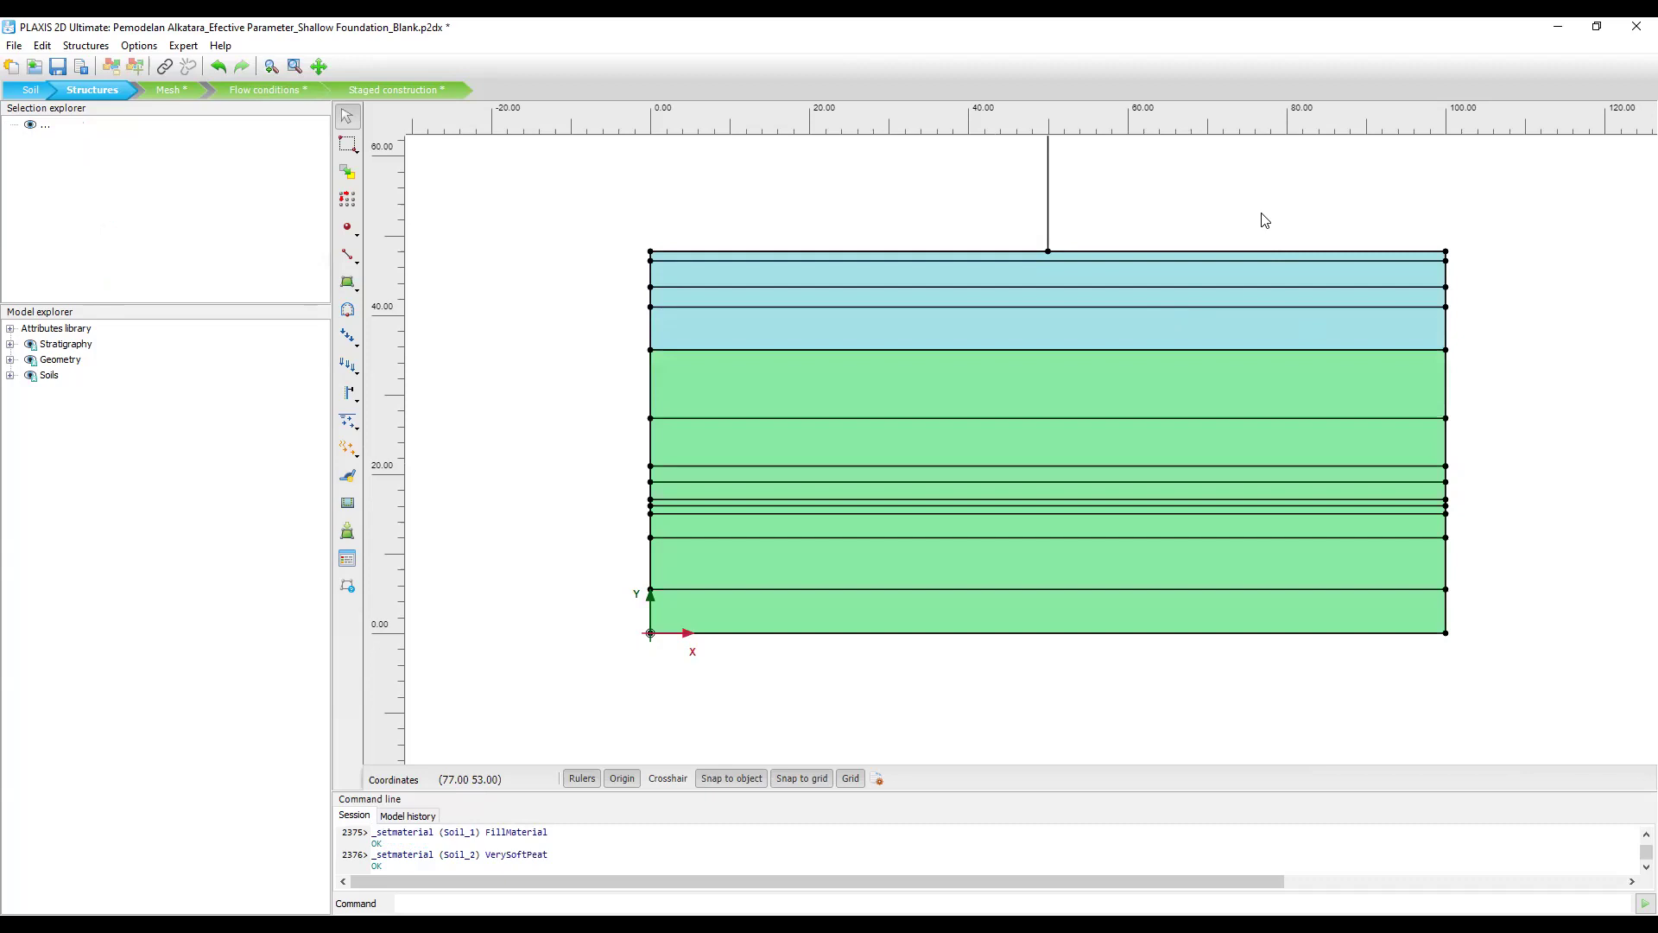
# Open the material sets and look over the available set types, keeping Soil and interfaces.
pyautogui.scroll(-1, 1132, 294)
pyautogui.moveTo(1145, 303); pyautogui.dragTo(991, 409)
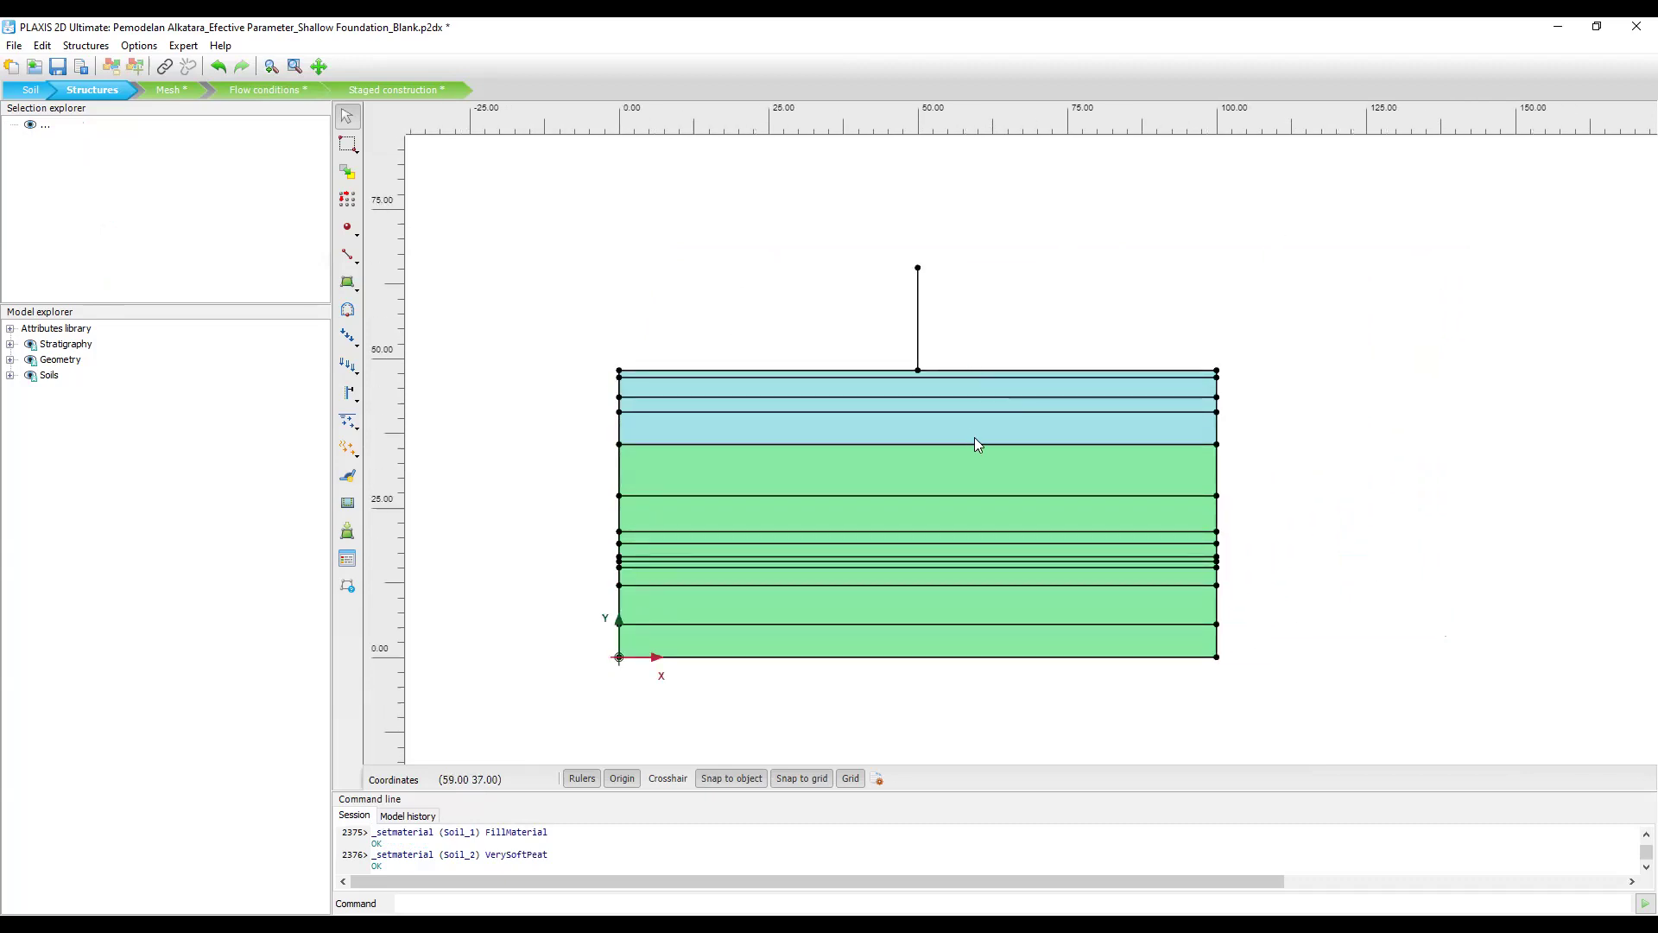
pyautogui.moveTo(732, 252); pyautogui.dragTo(774, 246)
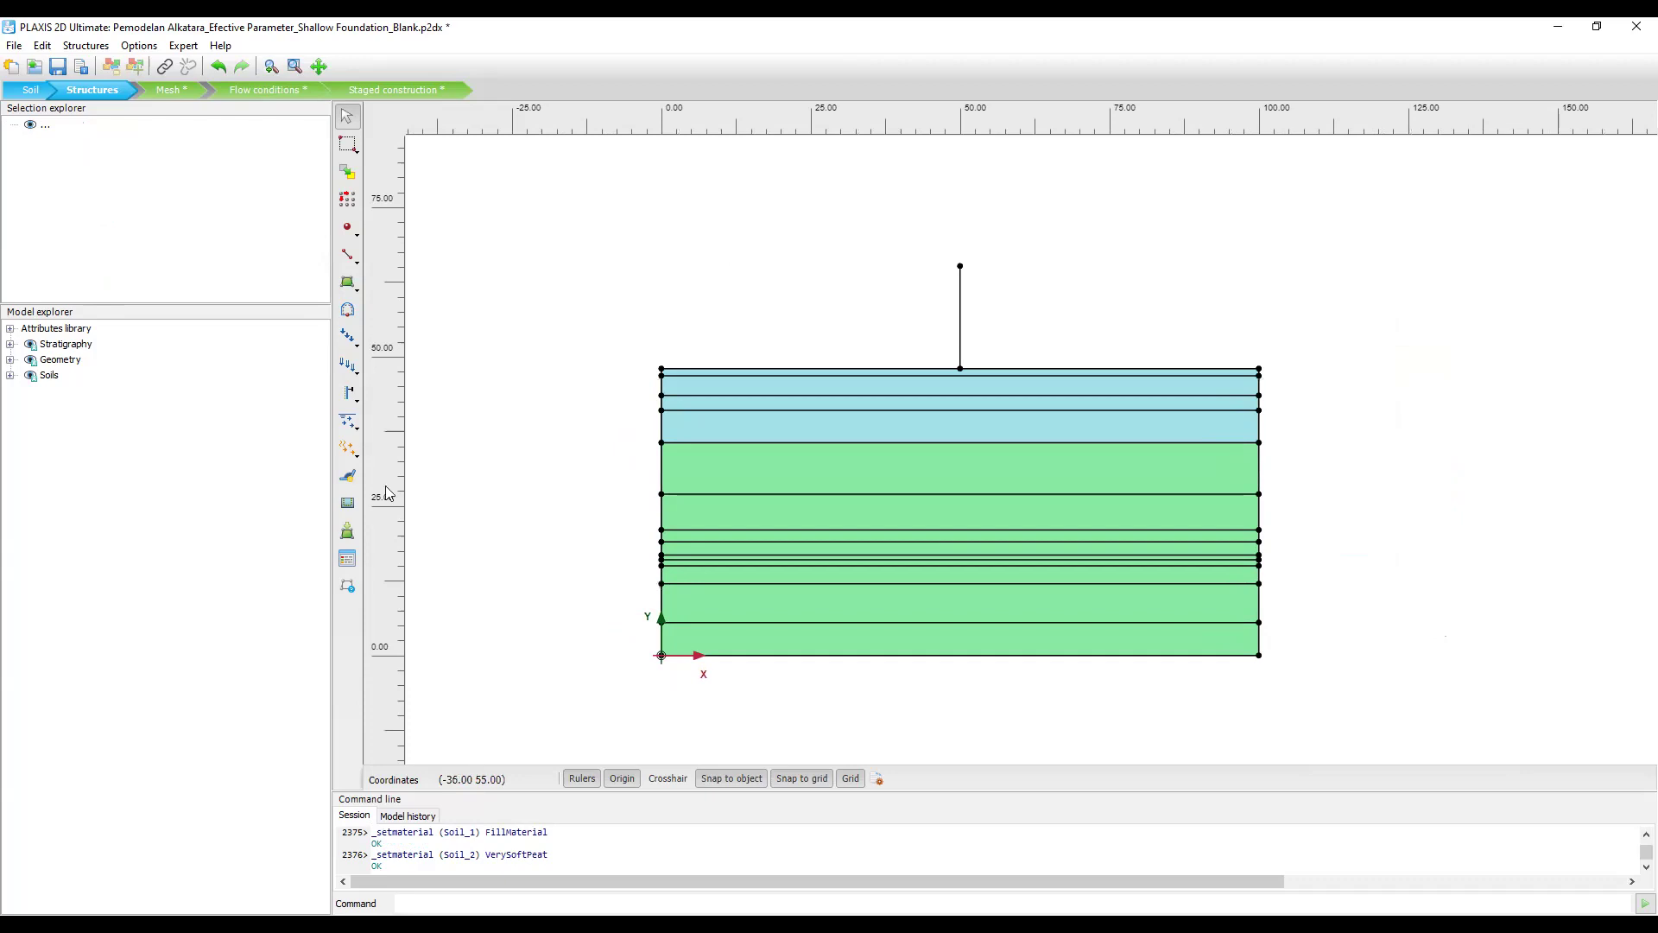
pyautogui.click(348, 558)
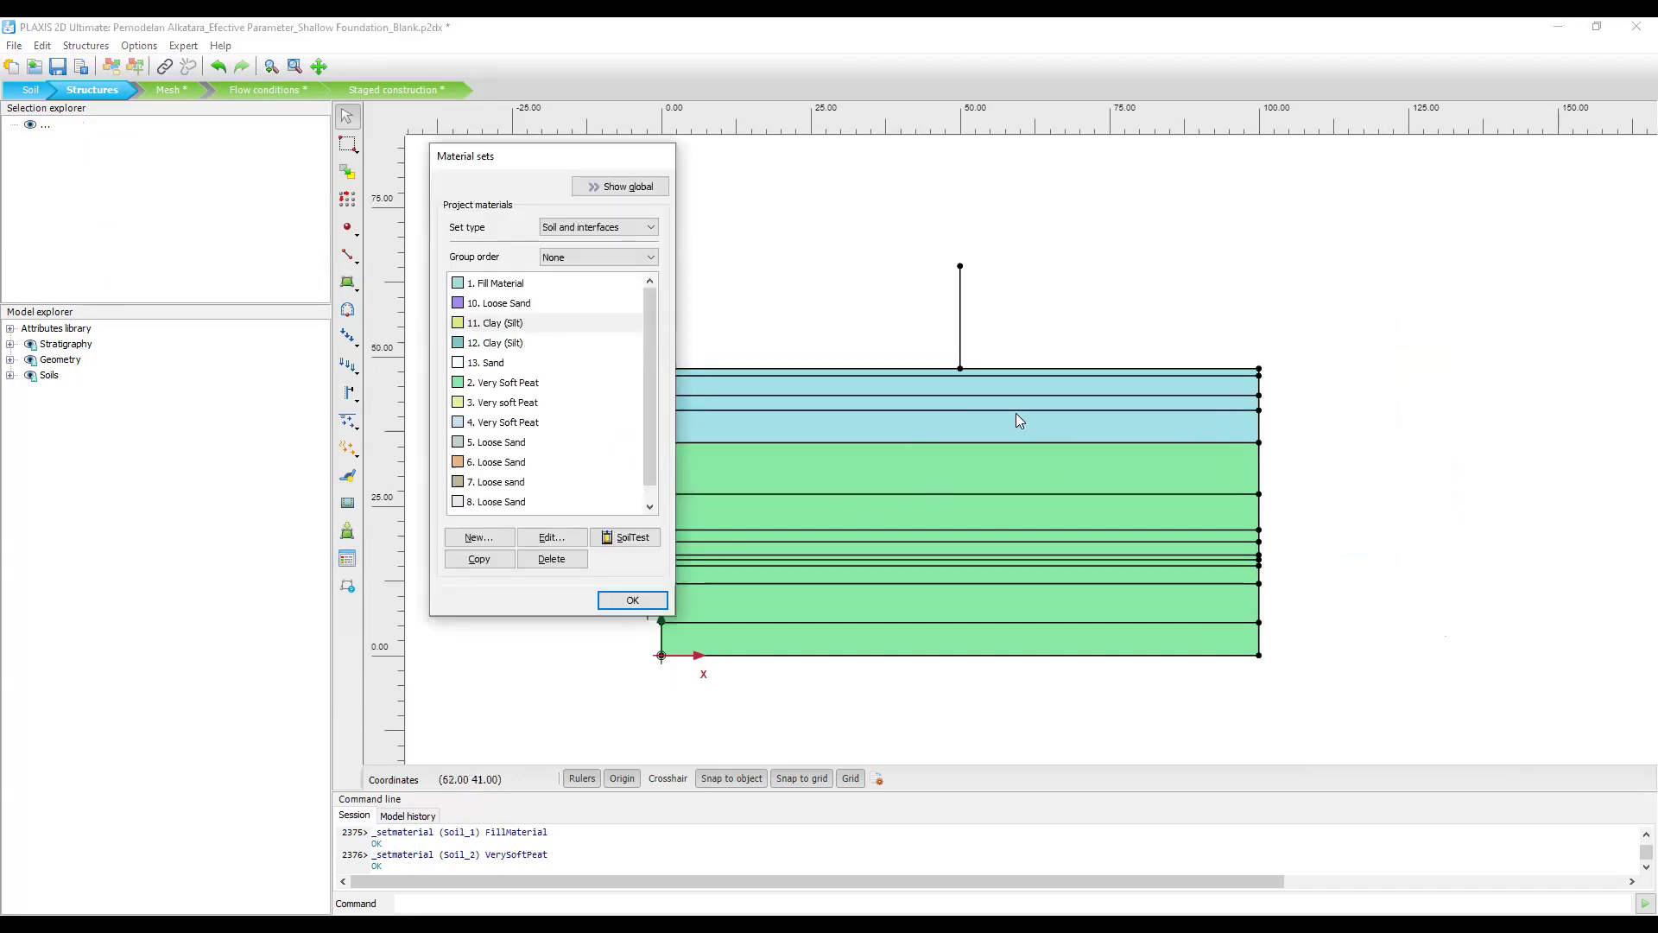
pyautogui.moveTo(976, 336); pyautogui.dragTo(1079, 334)
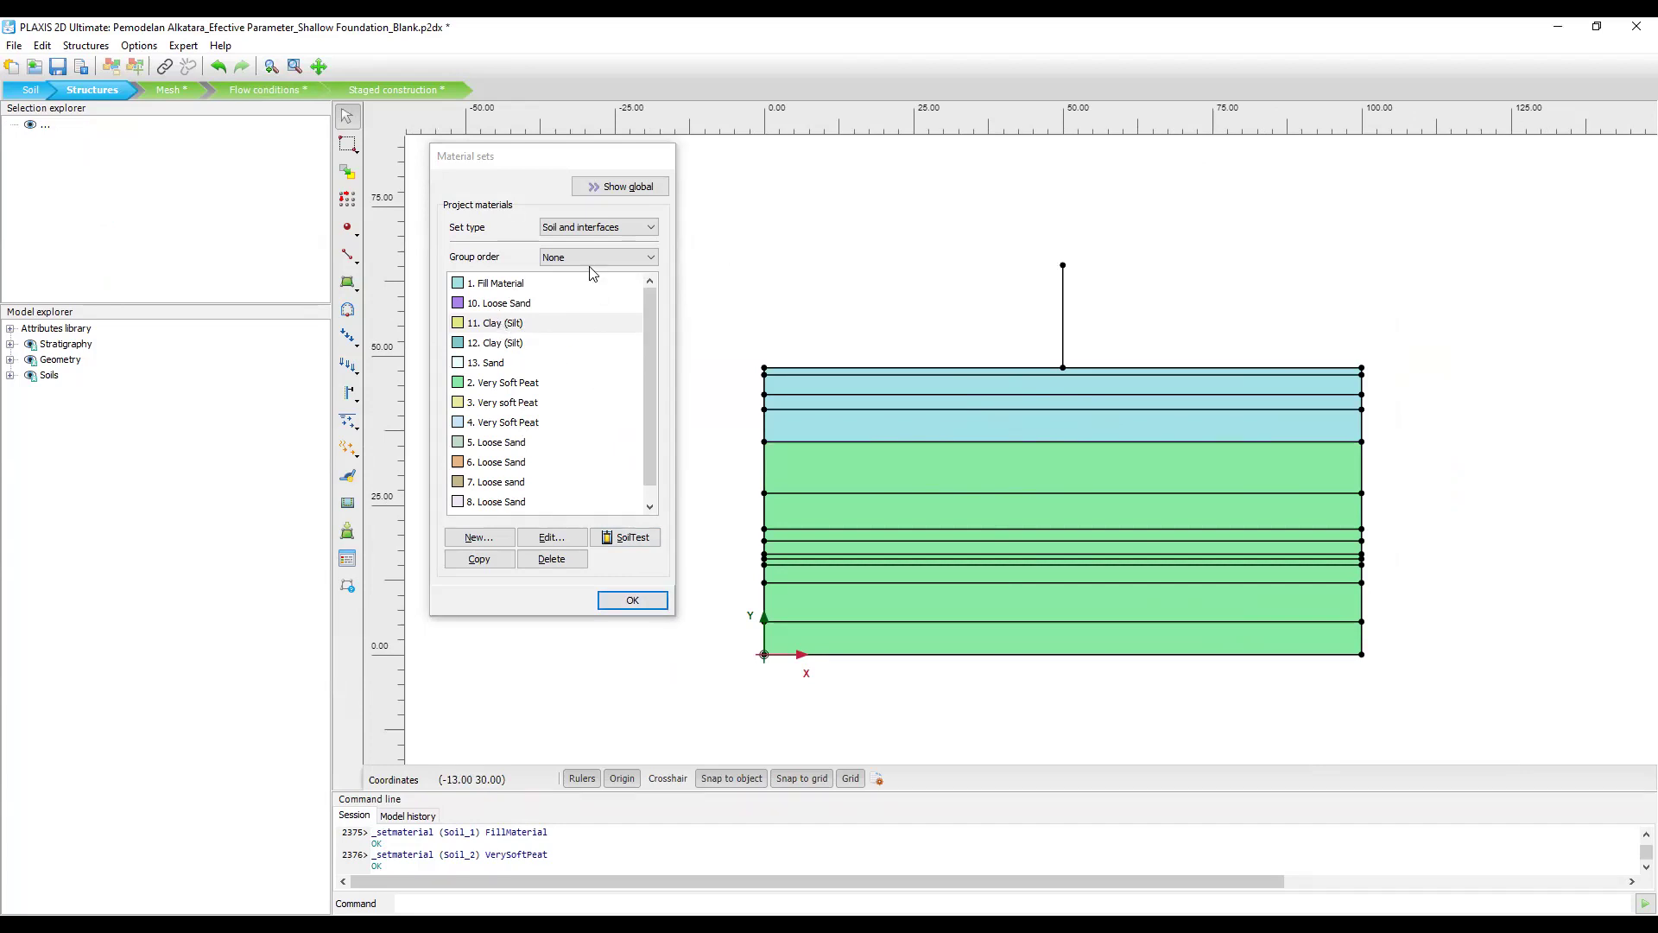
pyautogui.click(608, 230)
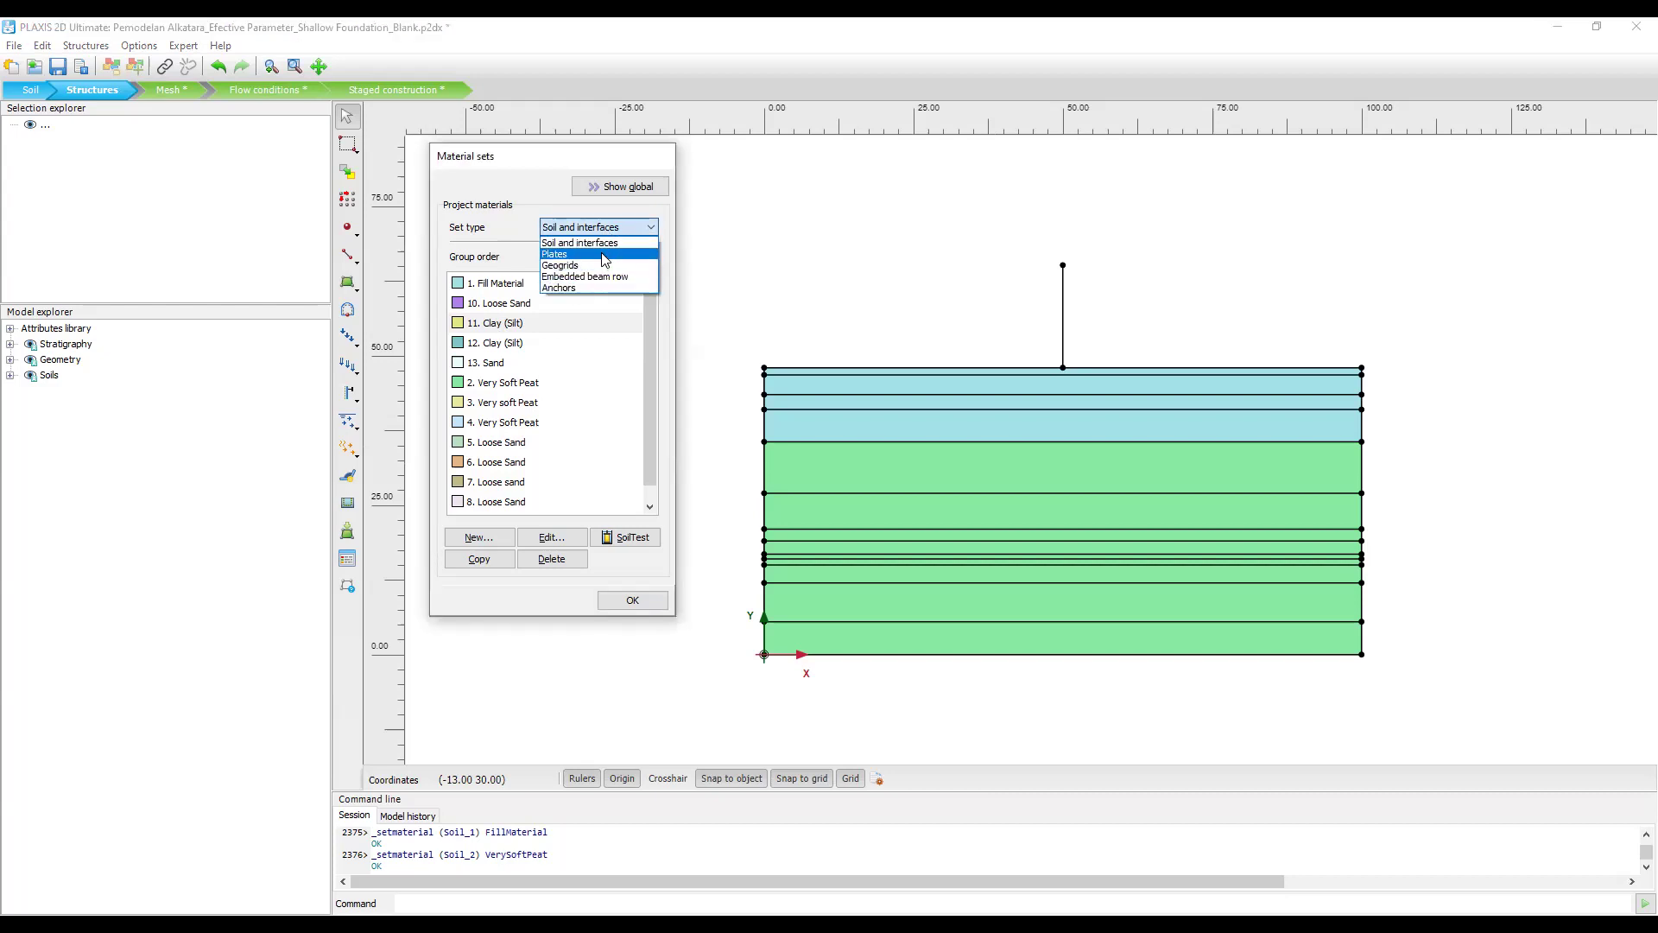
pyautogui.click(614, 230)
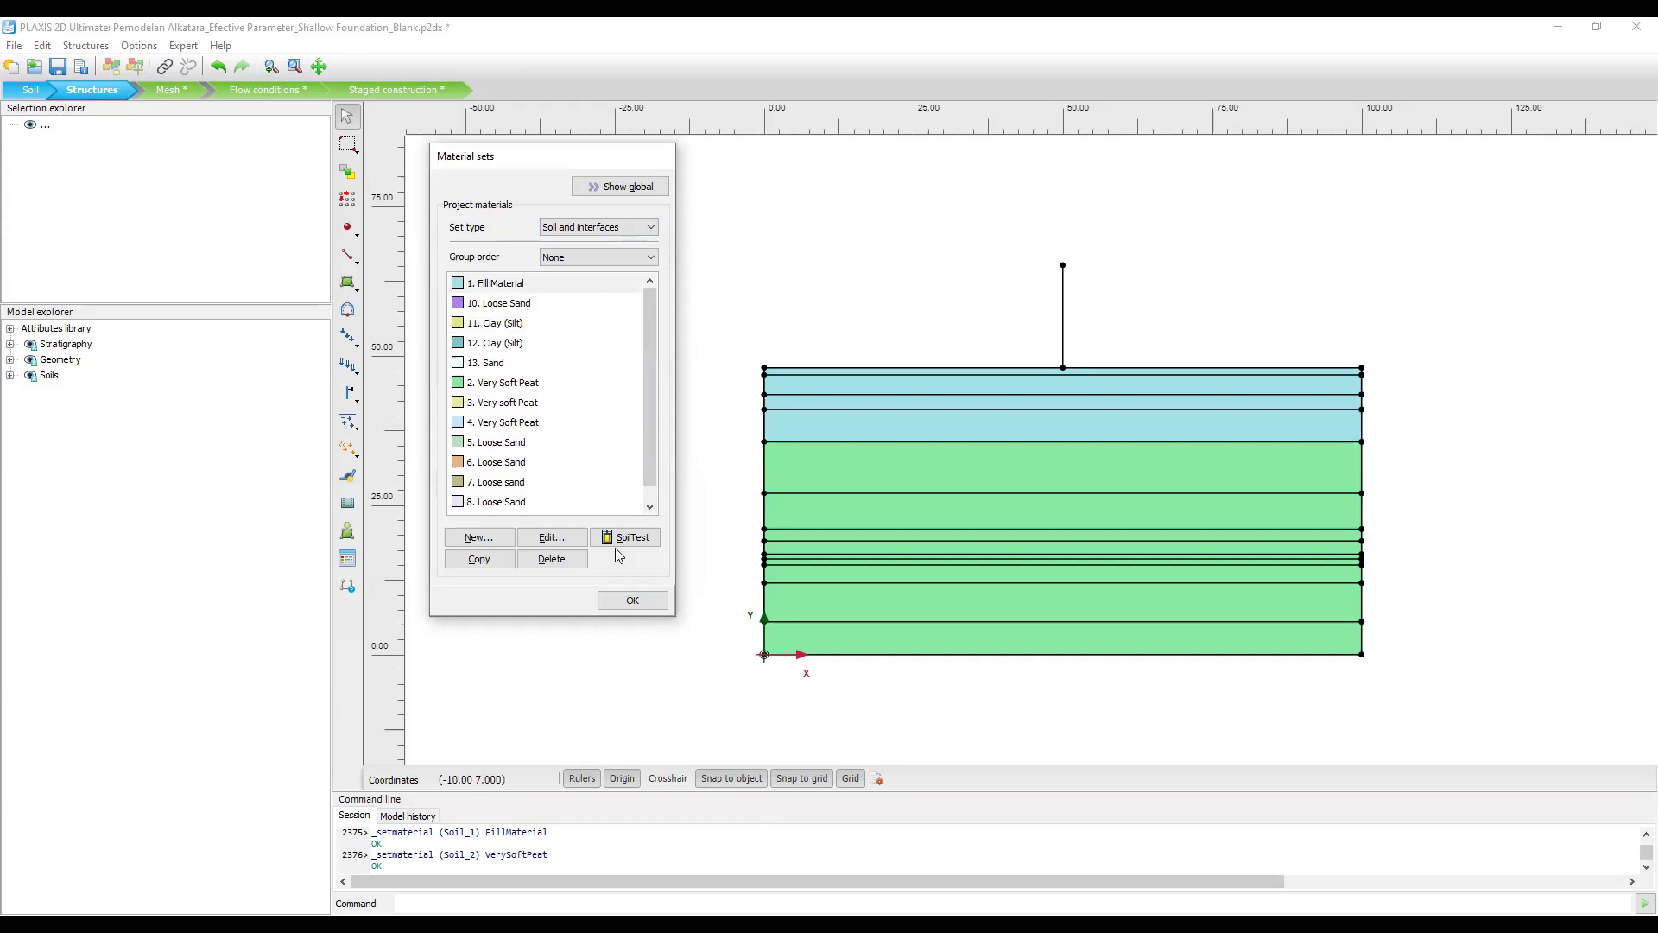
# Look over the general properties offered for a new soil material and leave without creating one.
pyautogui.click(510, 383)
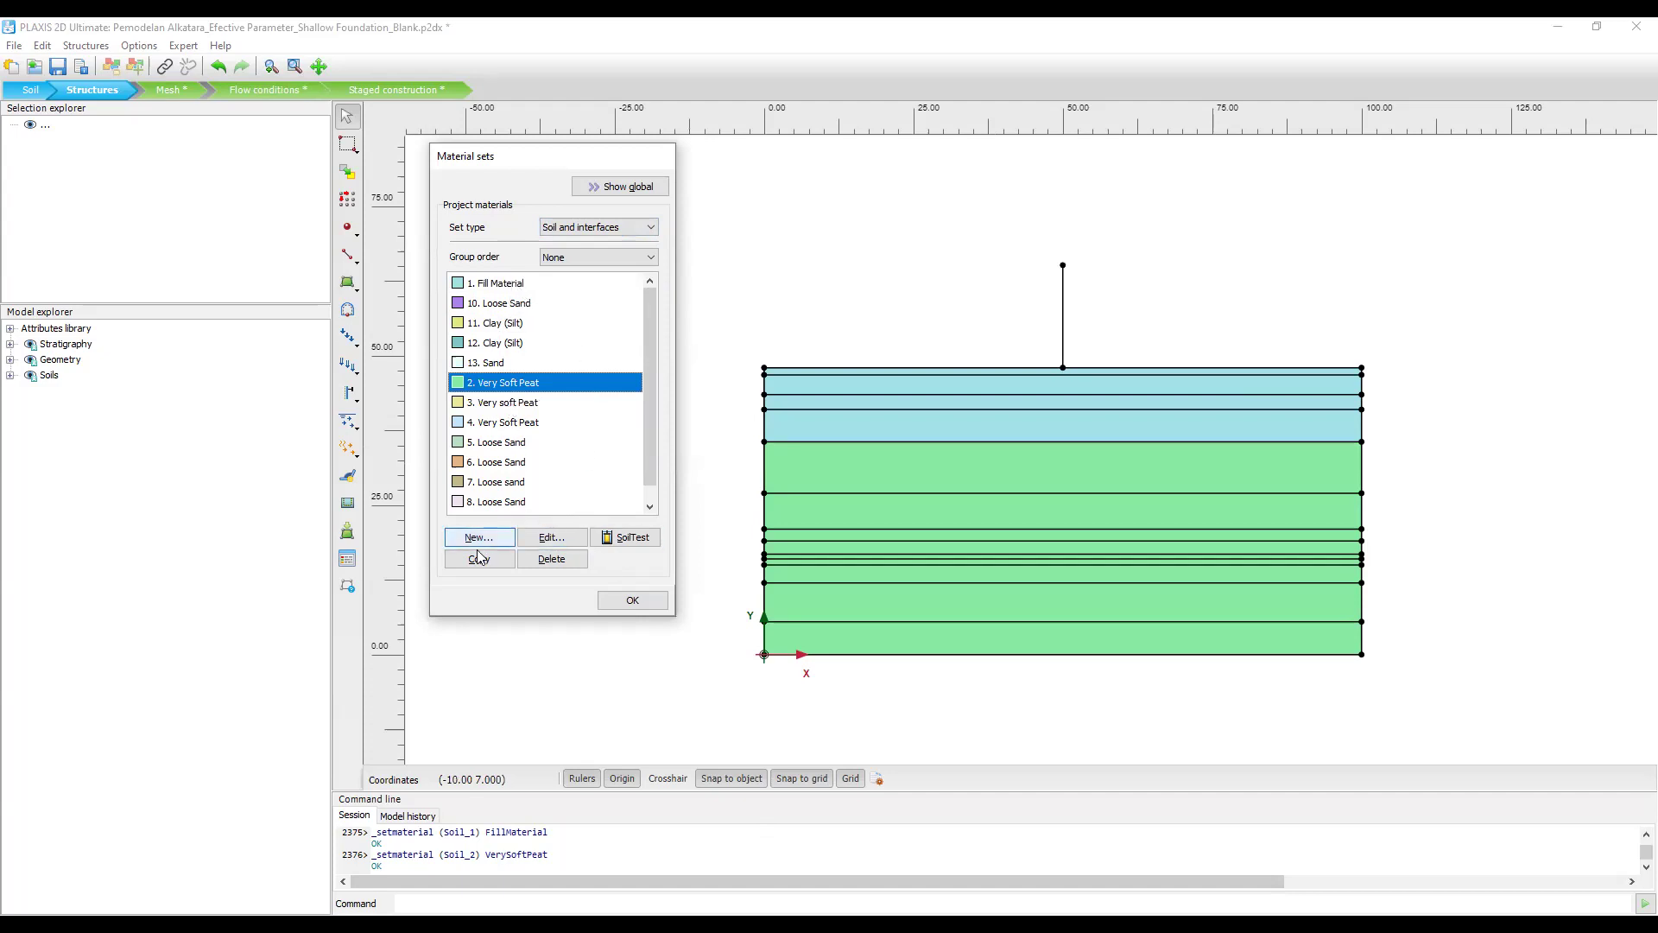
pyautogui.click(592, 505)
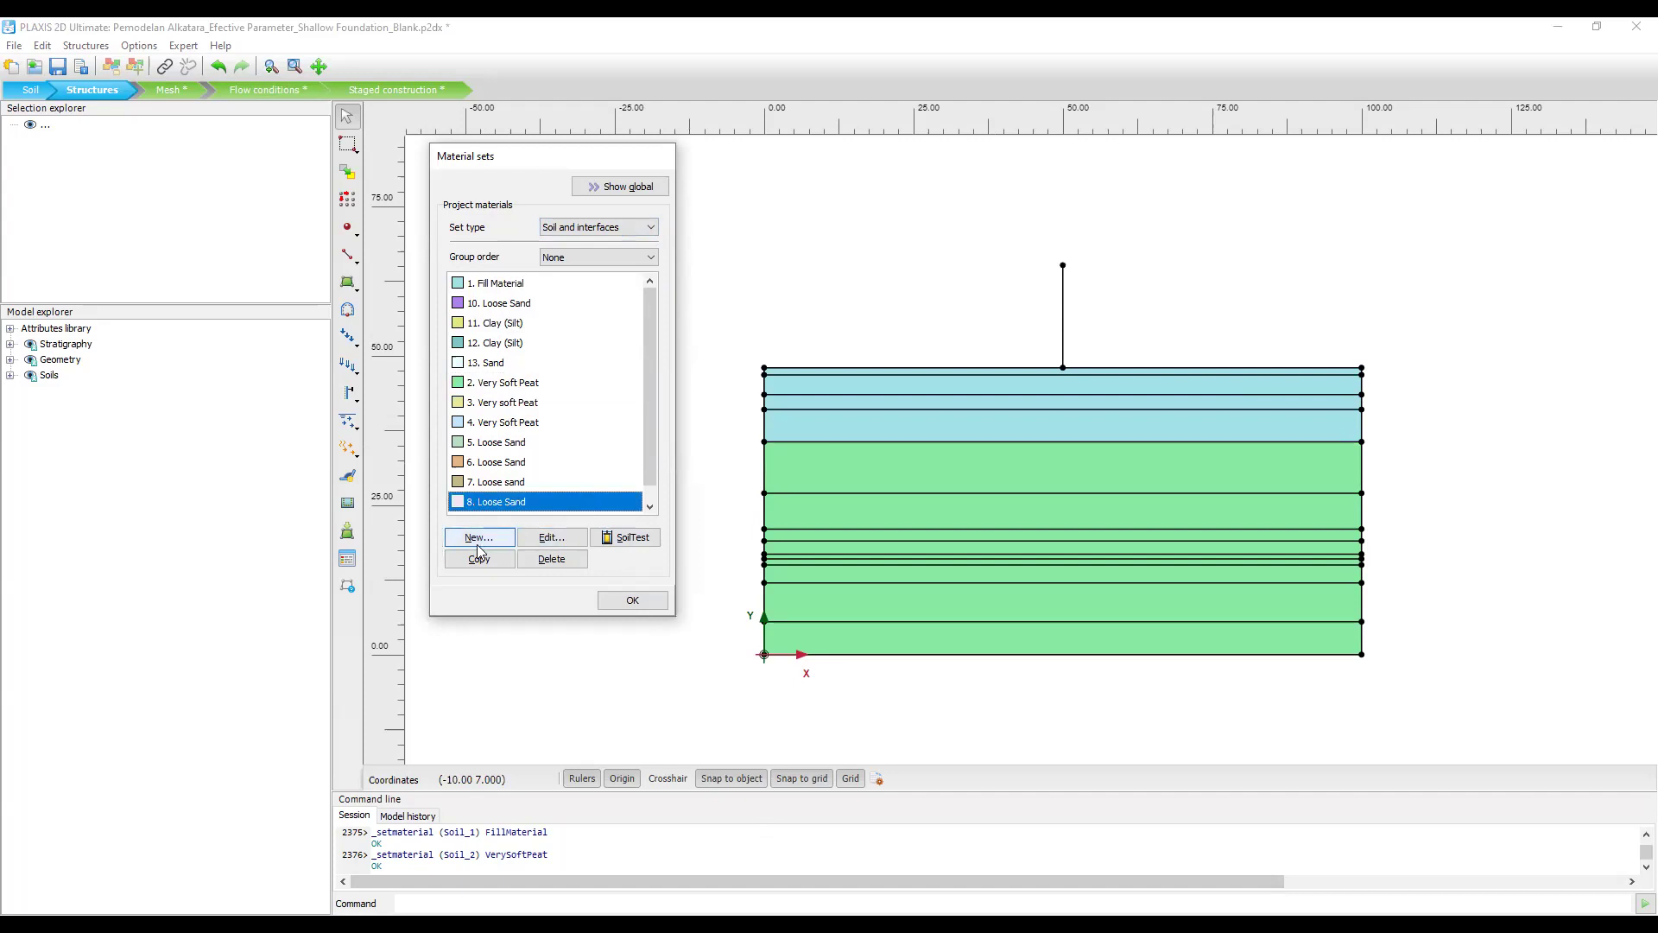
pyautogui.click(477, 540)
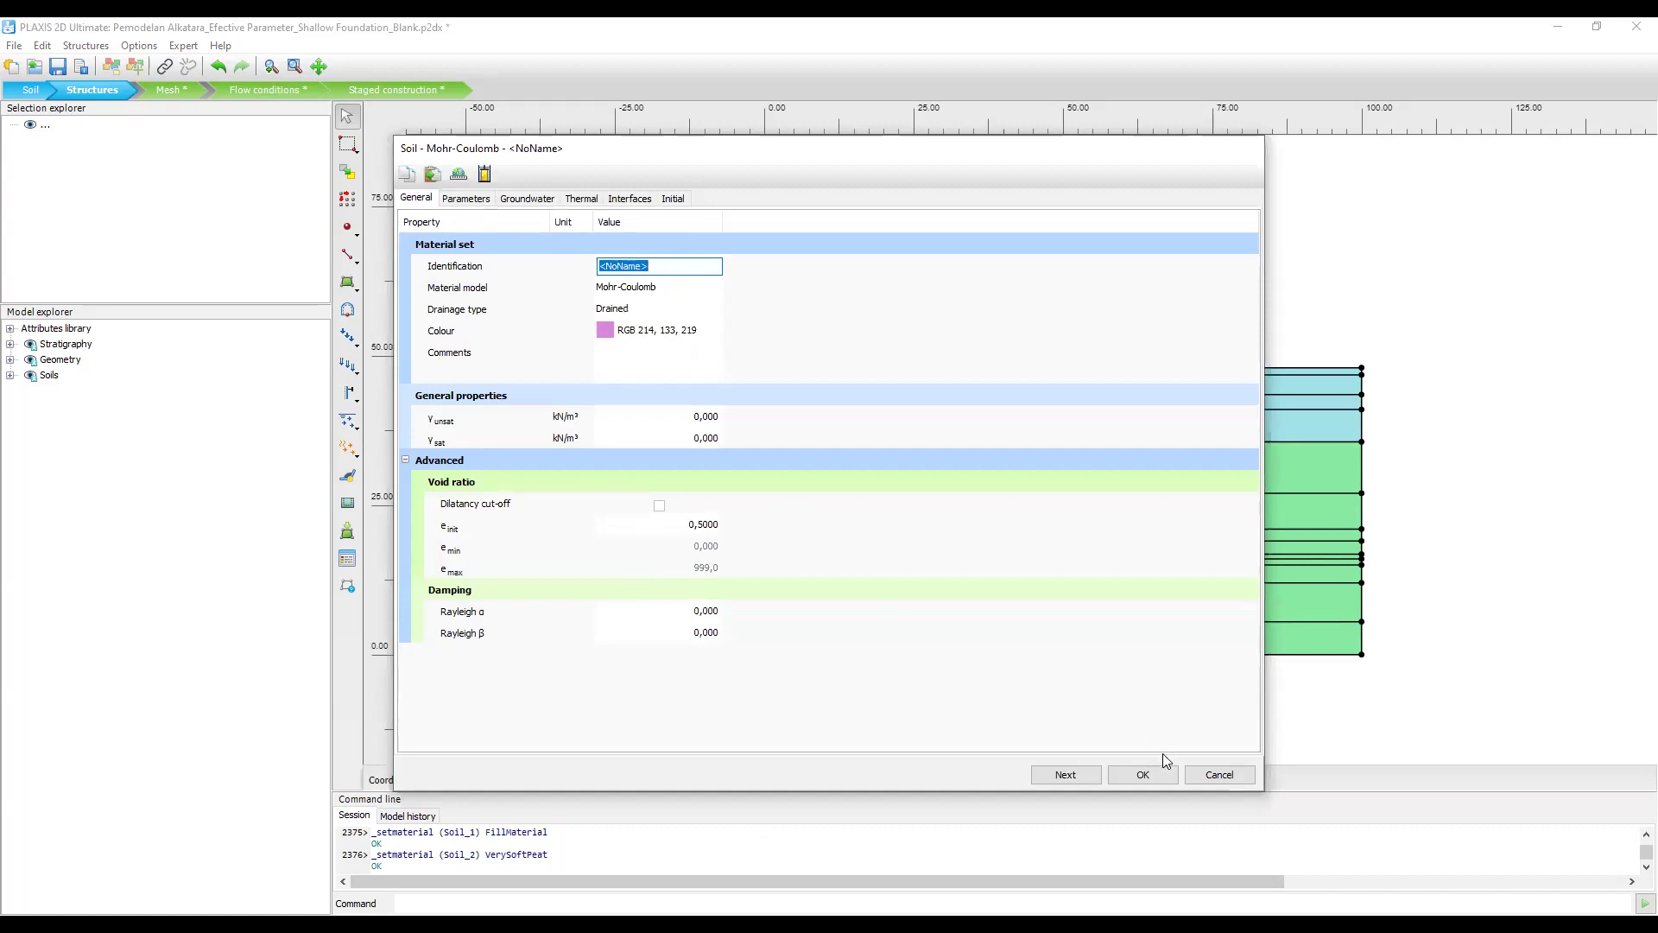
pyautogui.click(1220, 774)
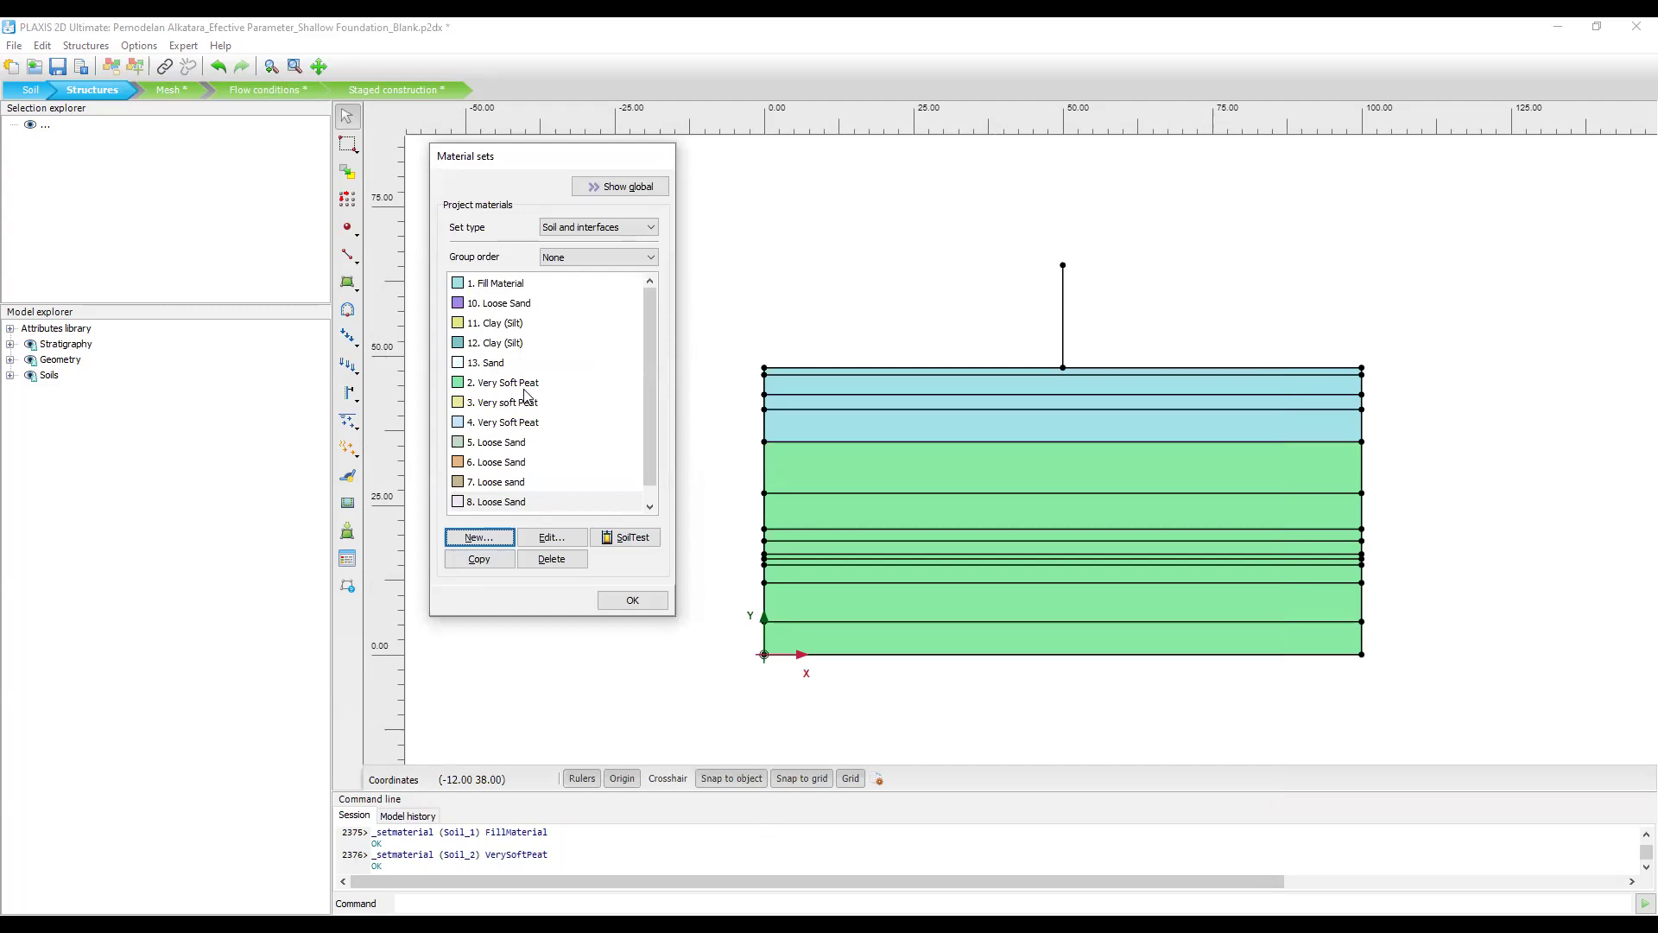
# Review the general properties of 2. Very Soft Peat without changing them, and look through the project's soil material list.
pyautogui.click(526, 386)
pyautogui.click(546, 539)
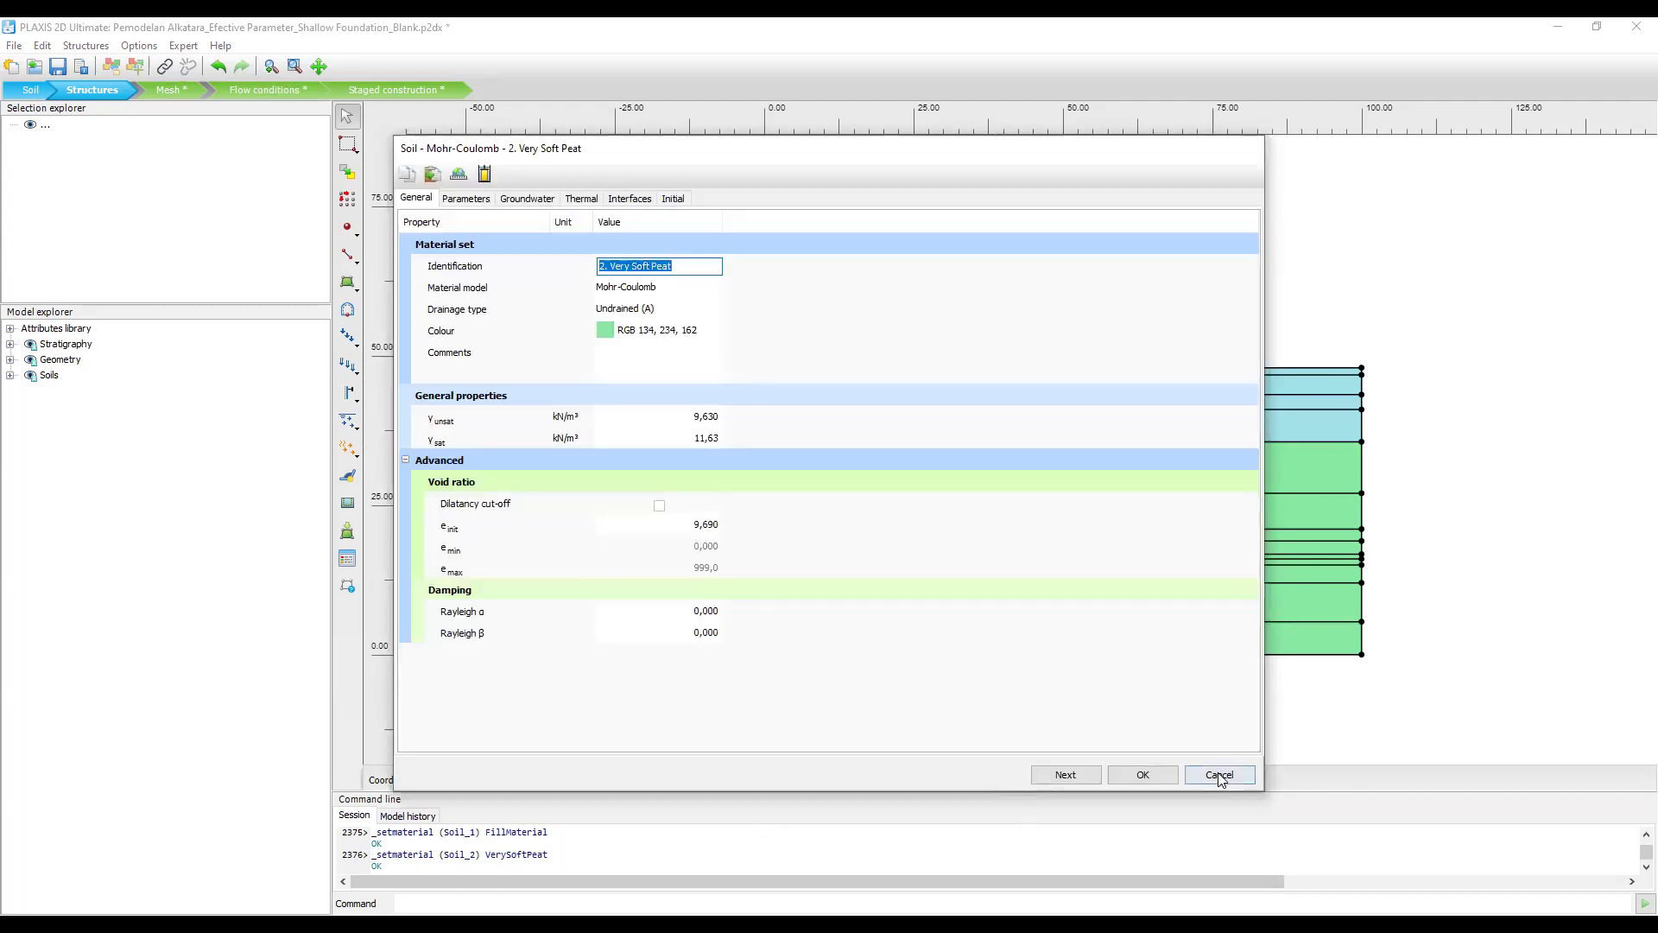
pyautogui.click(1220, 776)
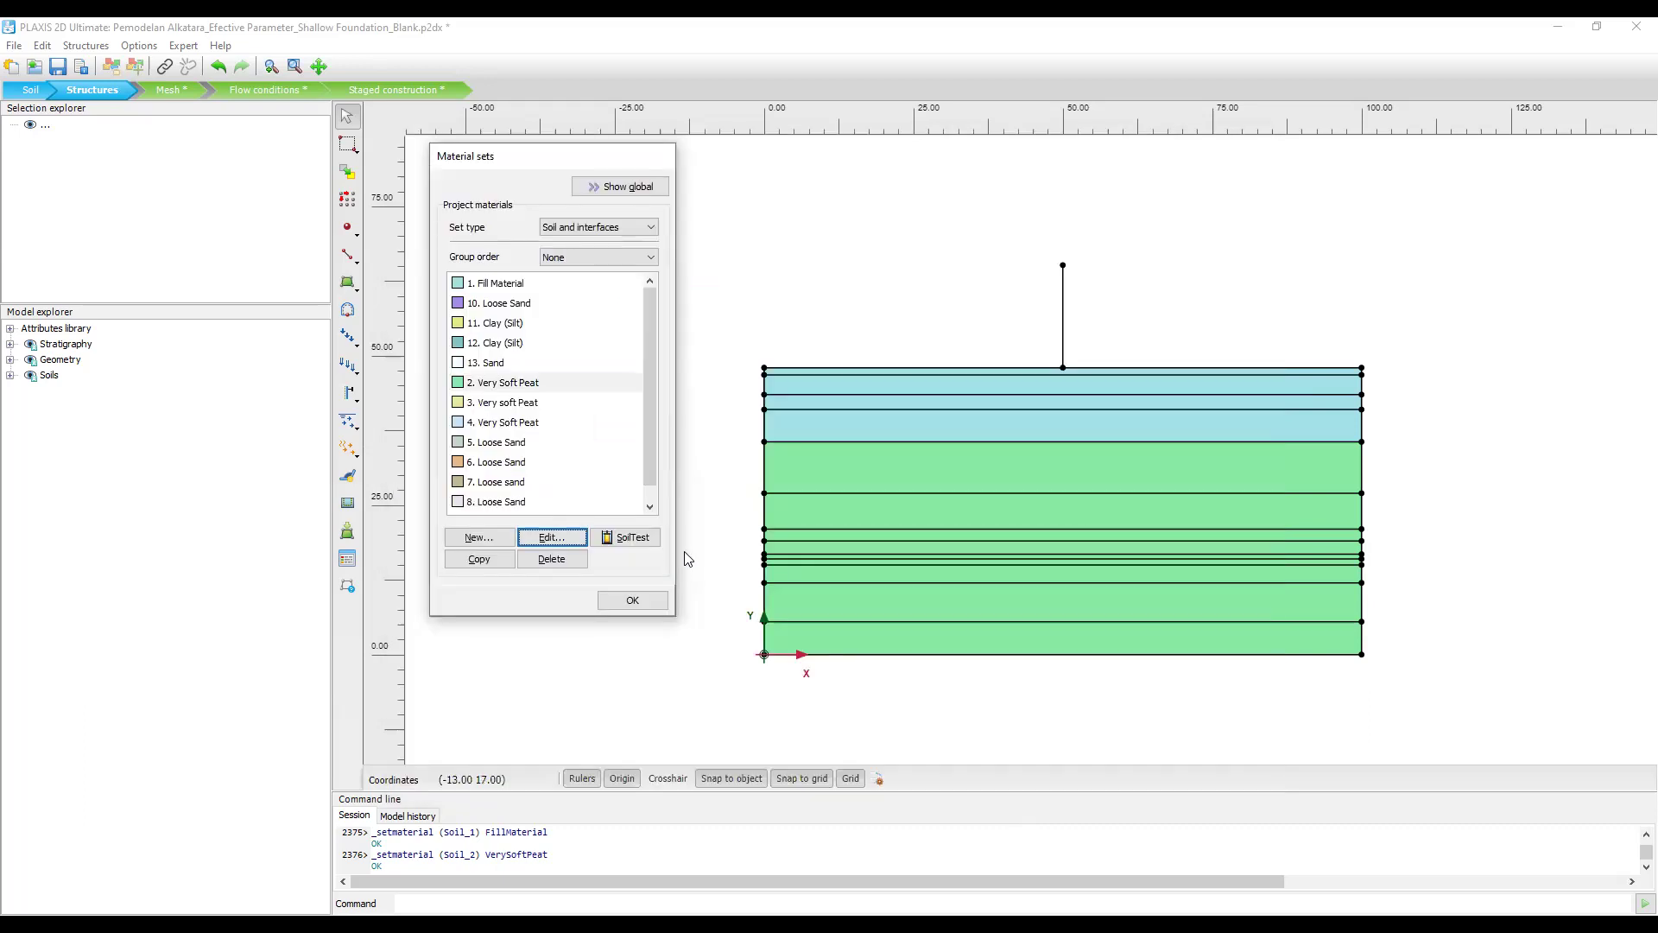
pyautogui.click(638, 375)
pyautogui.scroll(-1, 647, 356)
pyautogui.scroll(1, 651, 387)
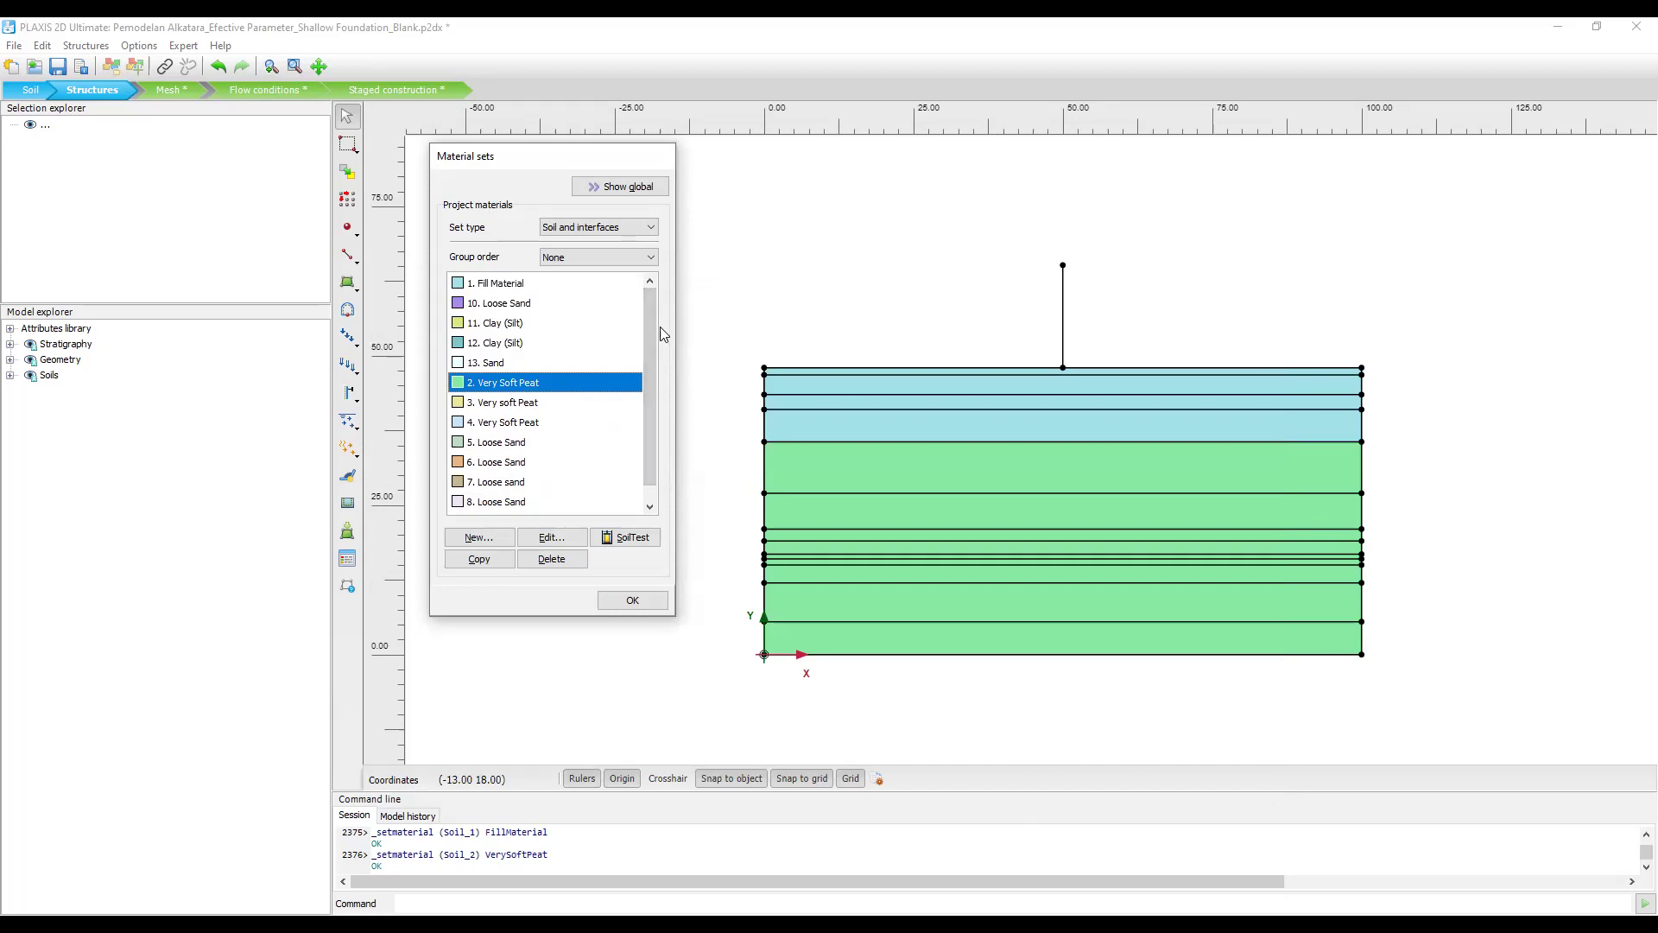
pyautogui.scroll(-1, 644, 451)
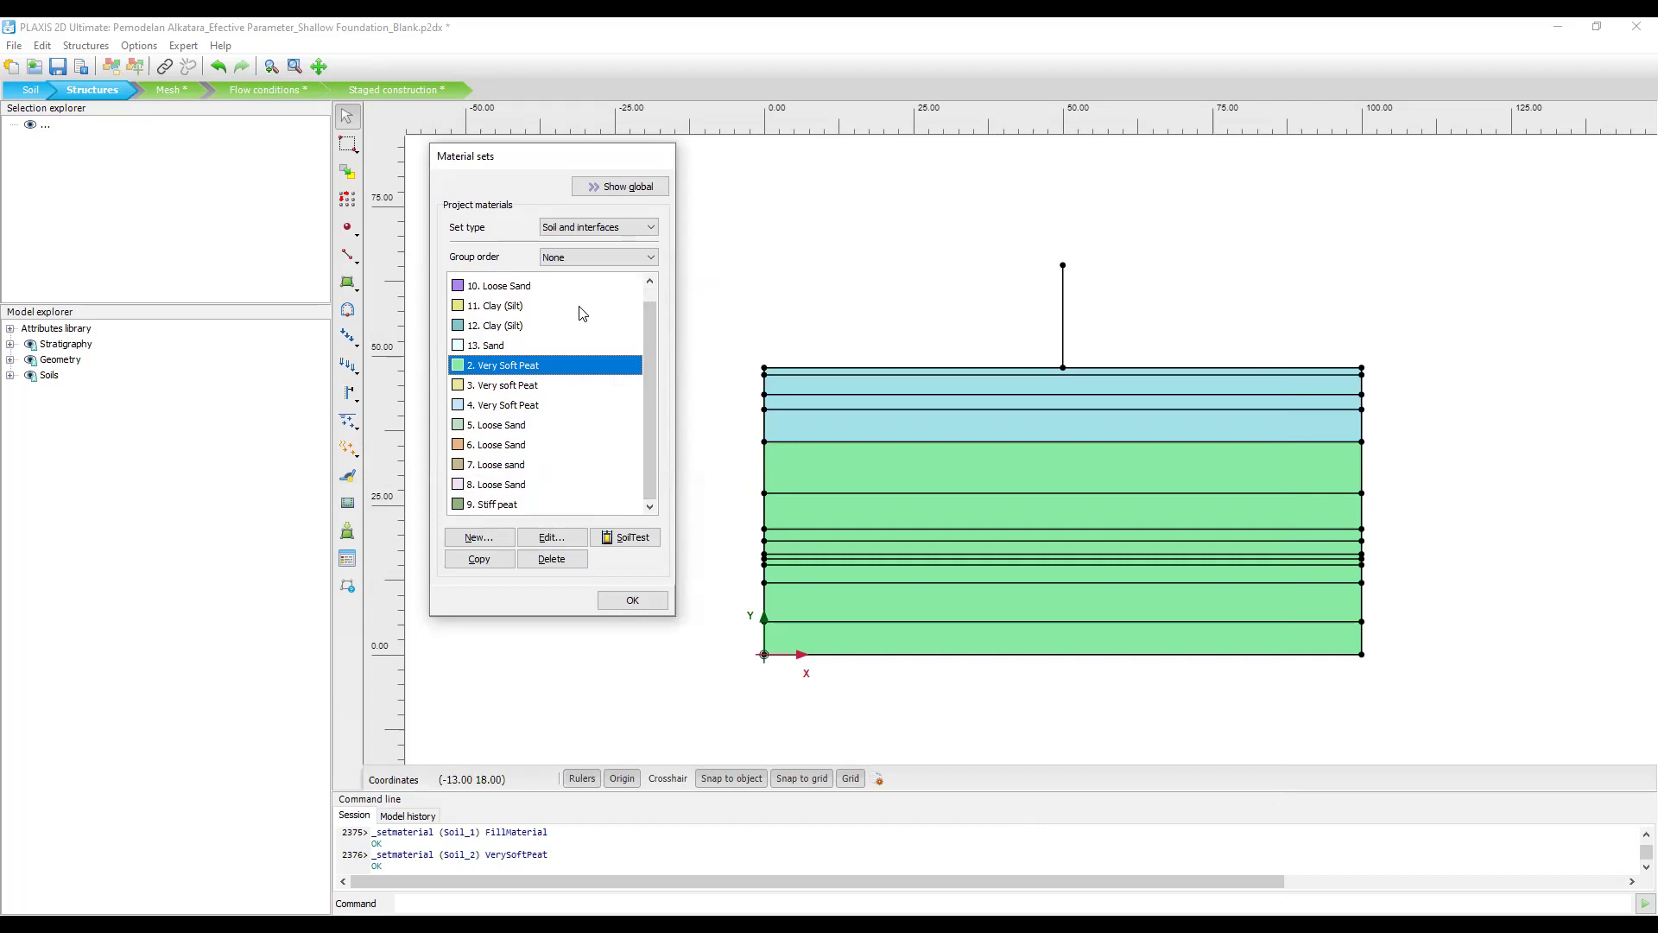
pyautogui.scroll(1, 644, 379)
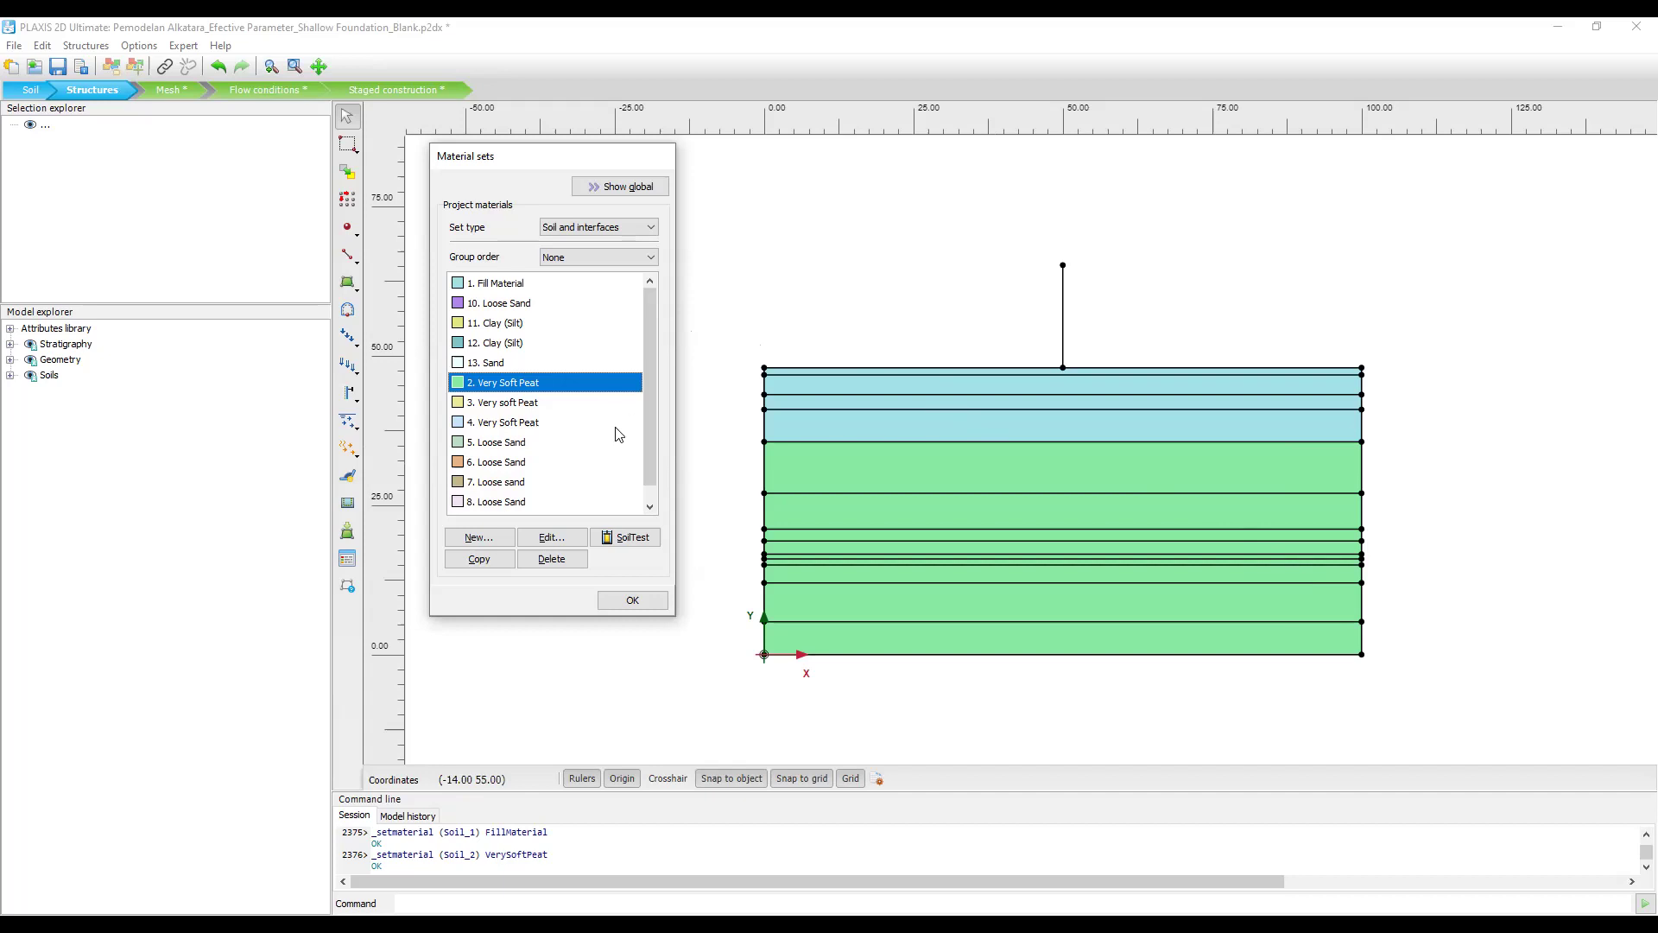
# Show the global materials, group them by Model type, and hide them again.
pyautogui.click(615, 187)
pyautogui.click(864, 265)
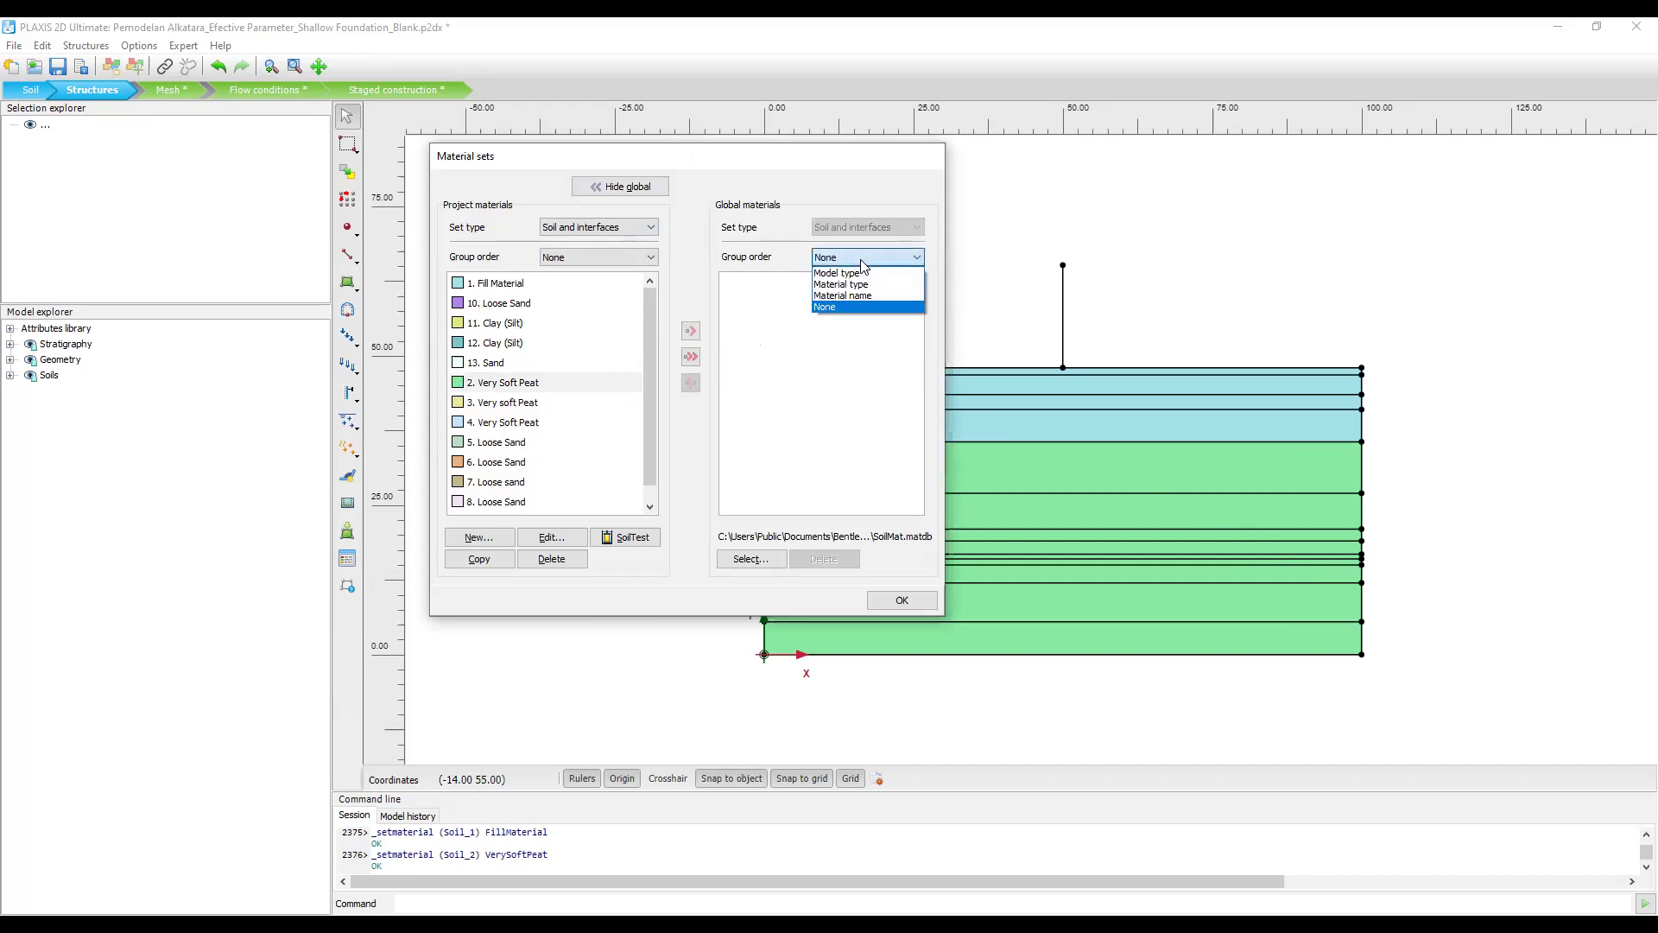
pyautogui.click(857, 274)
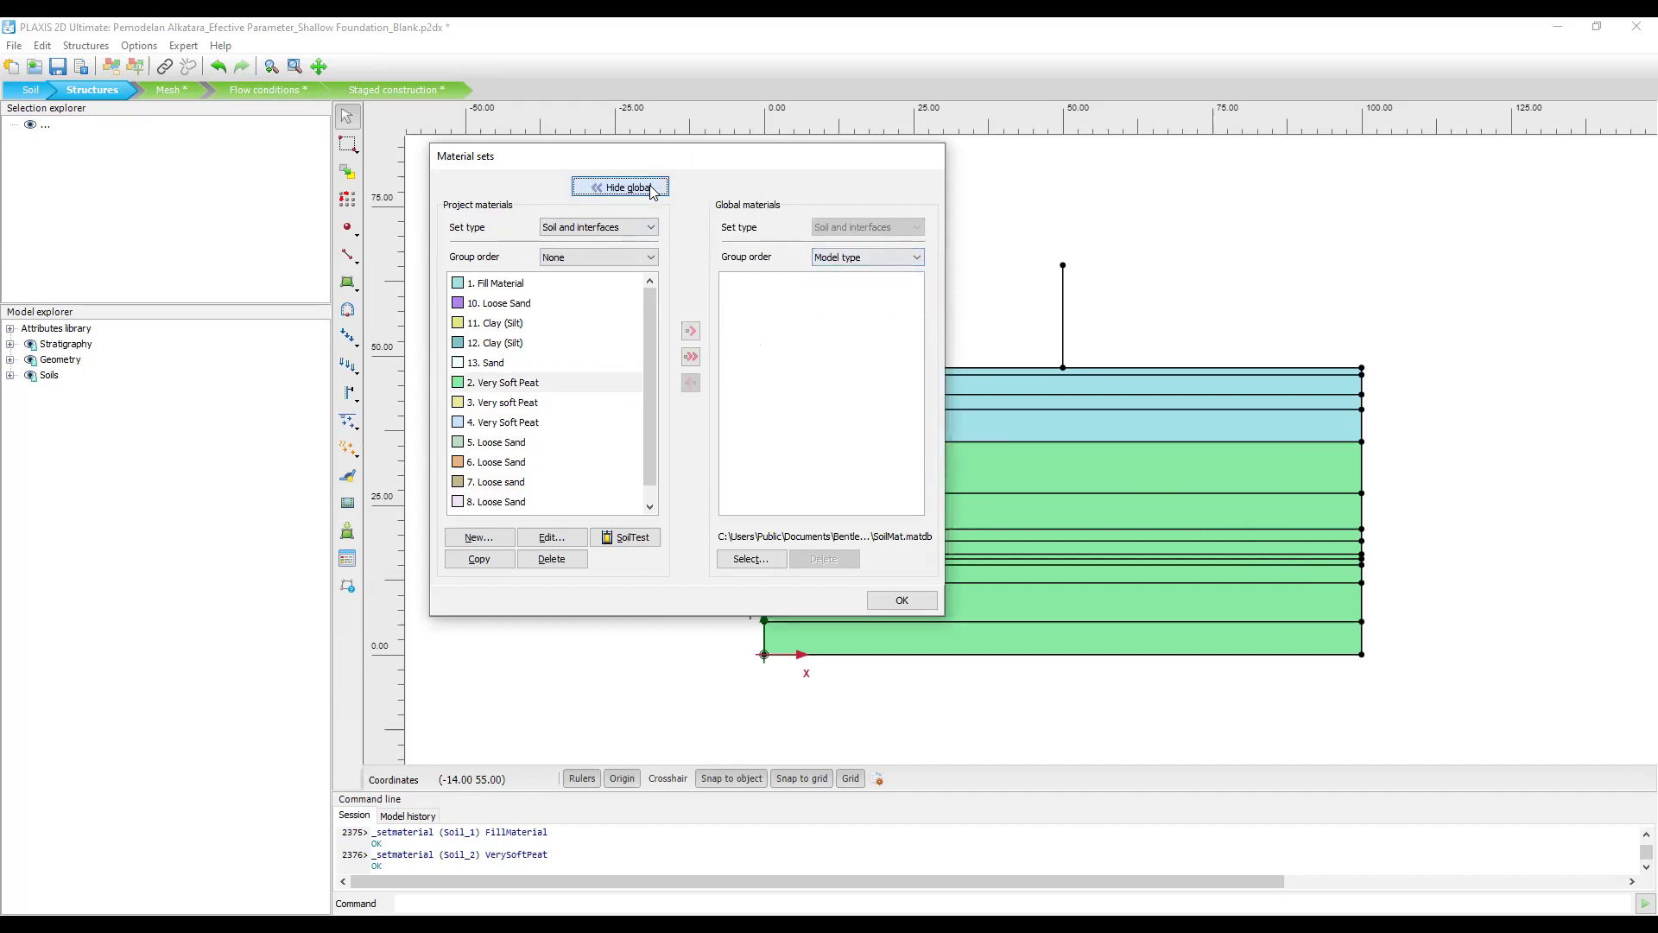
pyautogui.click(595, 185)
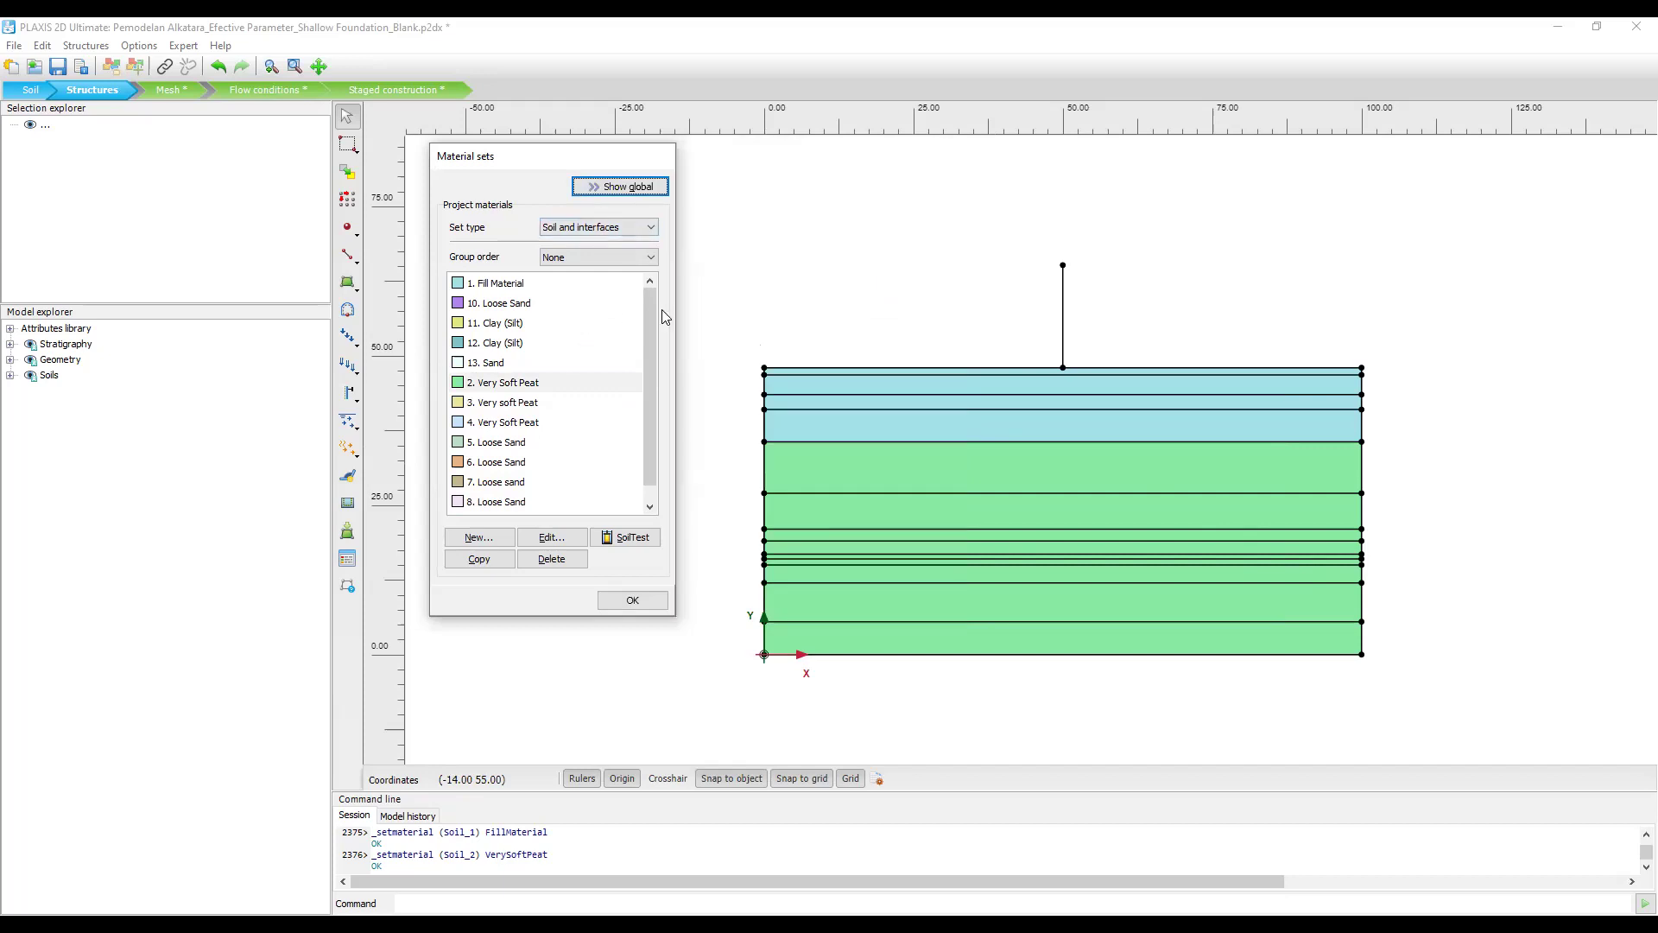
# Select the material 8. Loose Sand among the project's soil and interface materials.
pyautogui.click(587, 382)
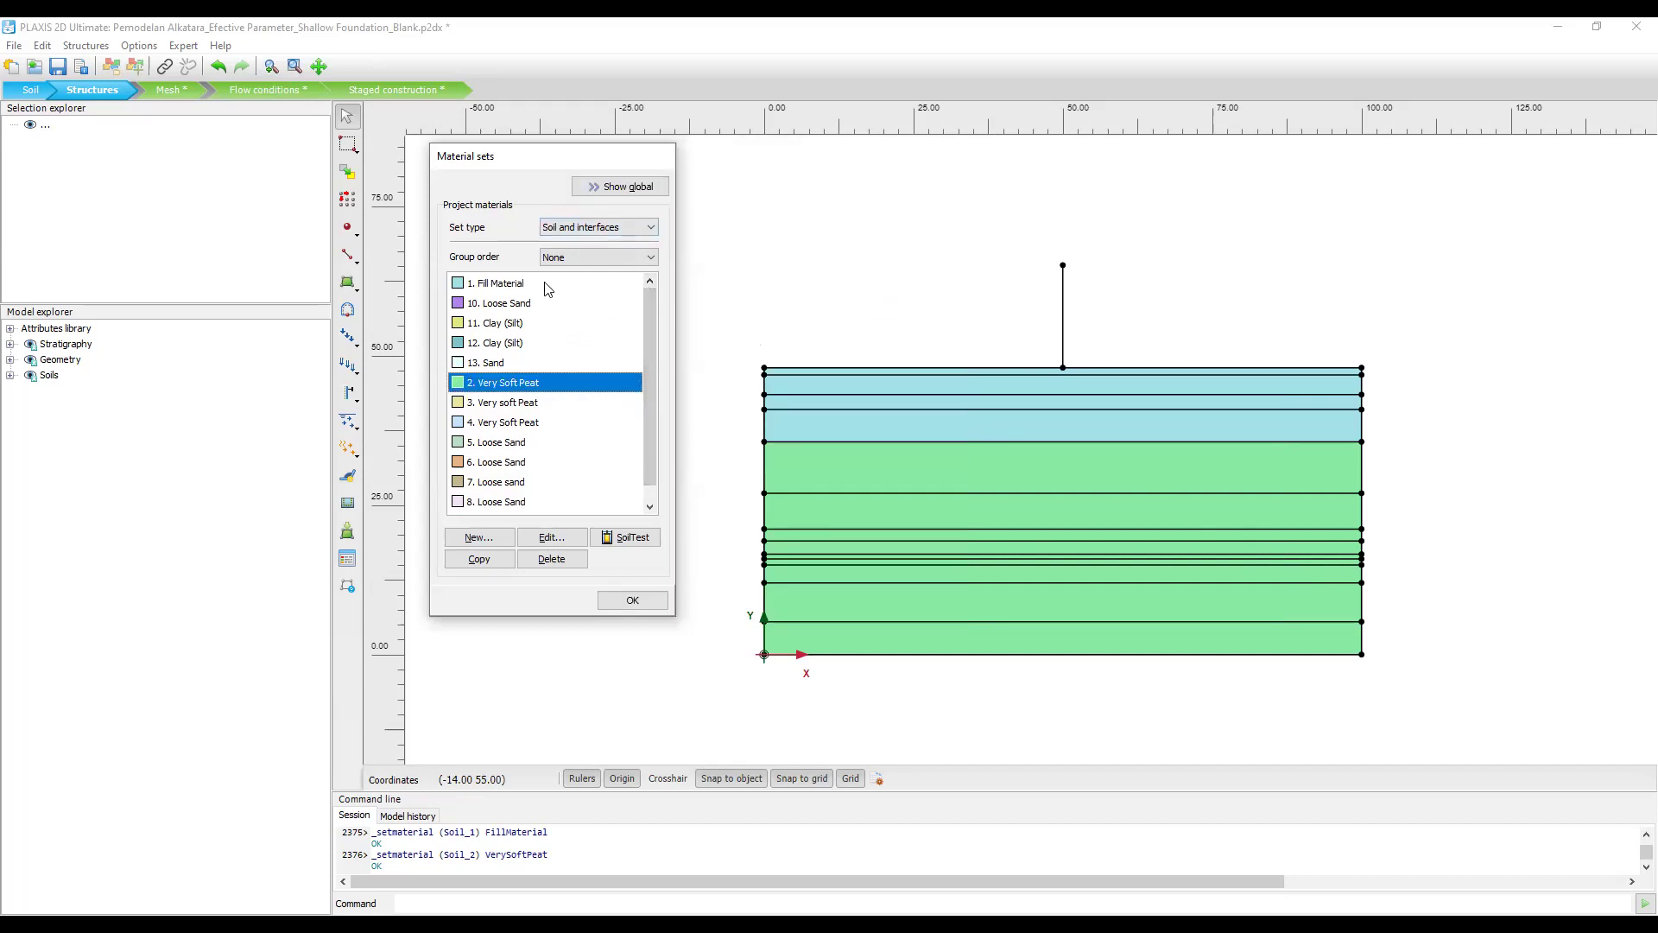
pyautogui.moveTo(652, 329); pyautogui.dragTo(653, 281)
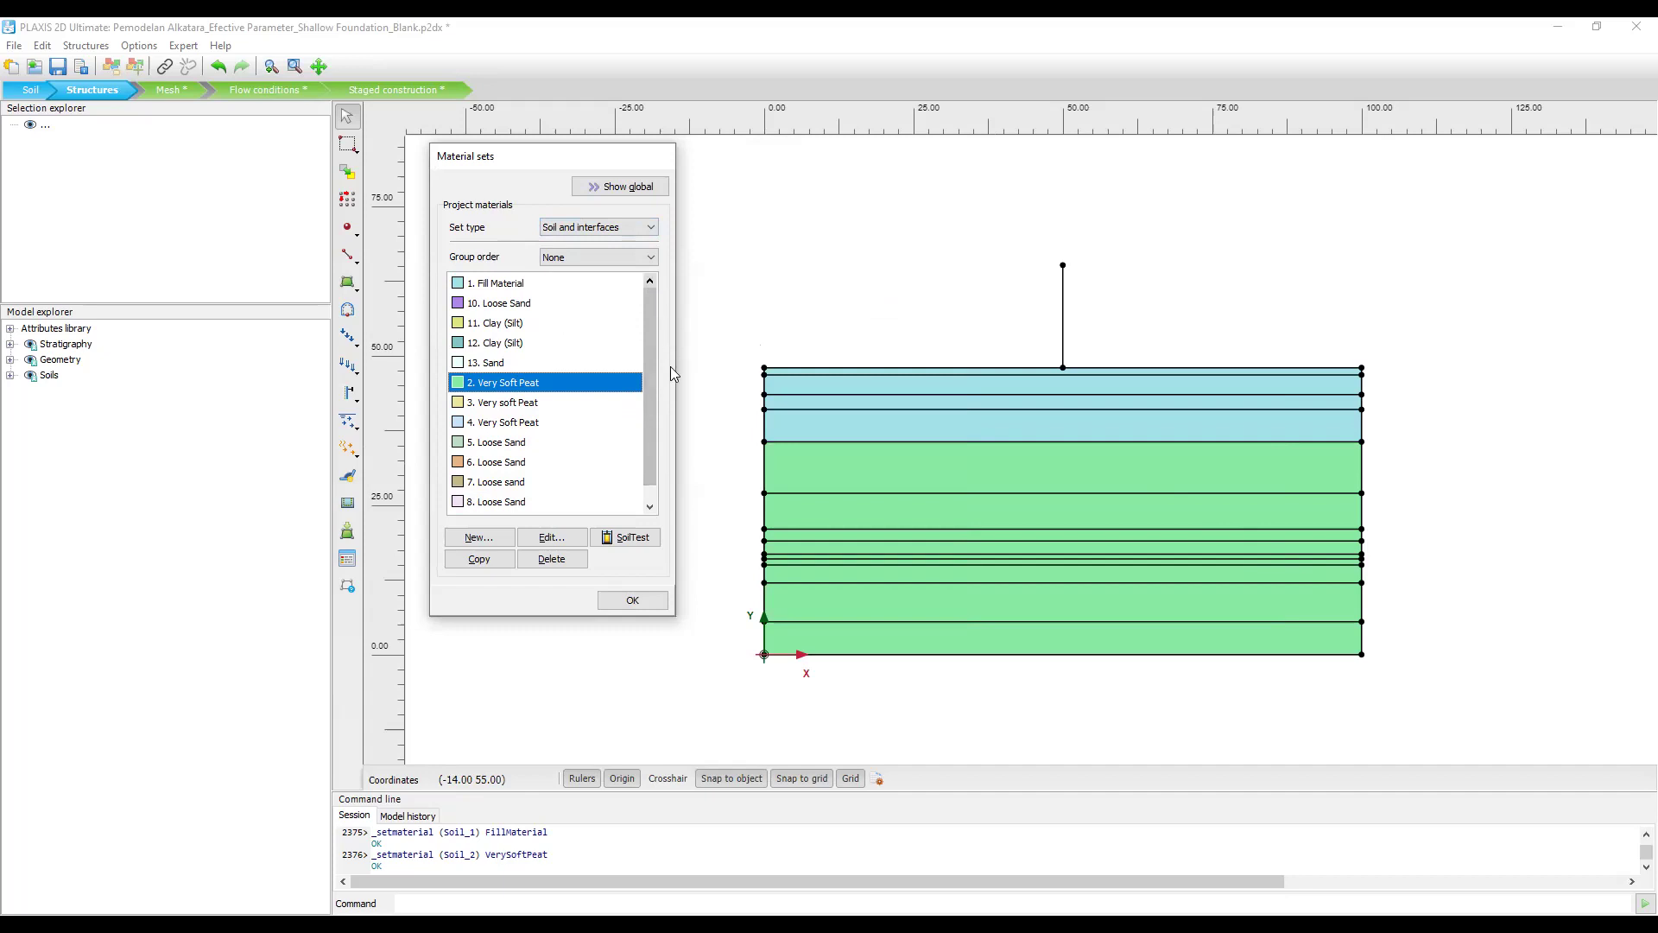
pyautogui.click(486, 504)
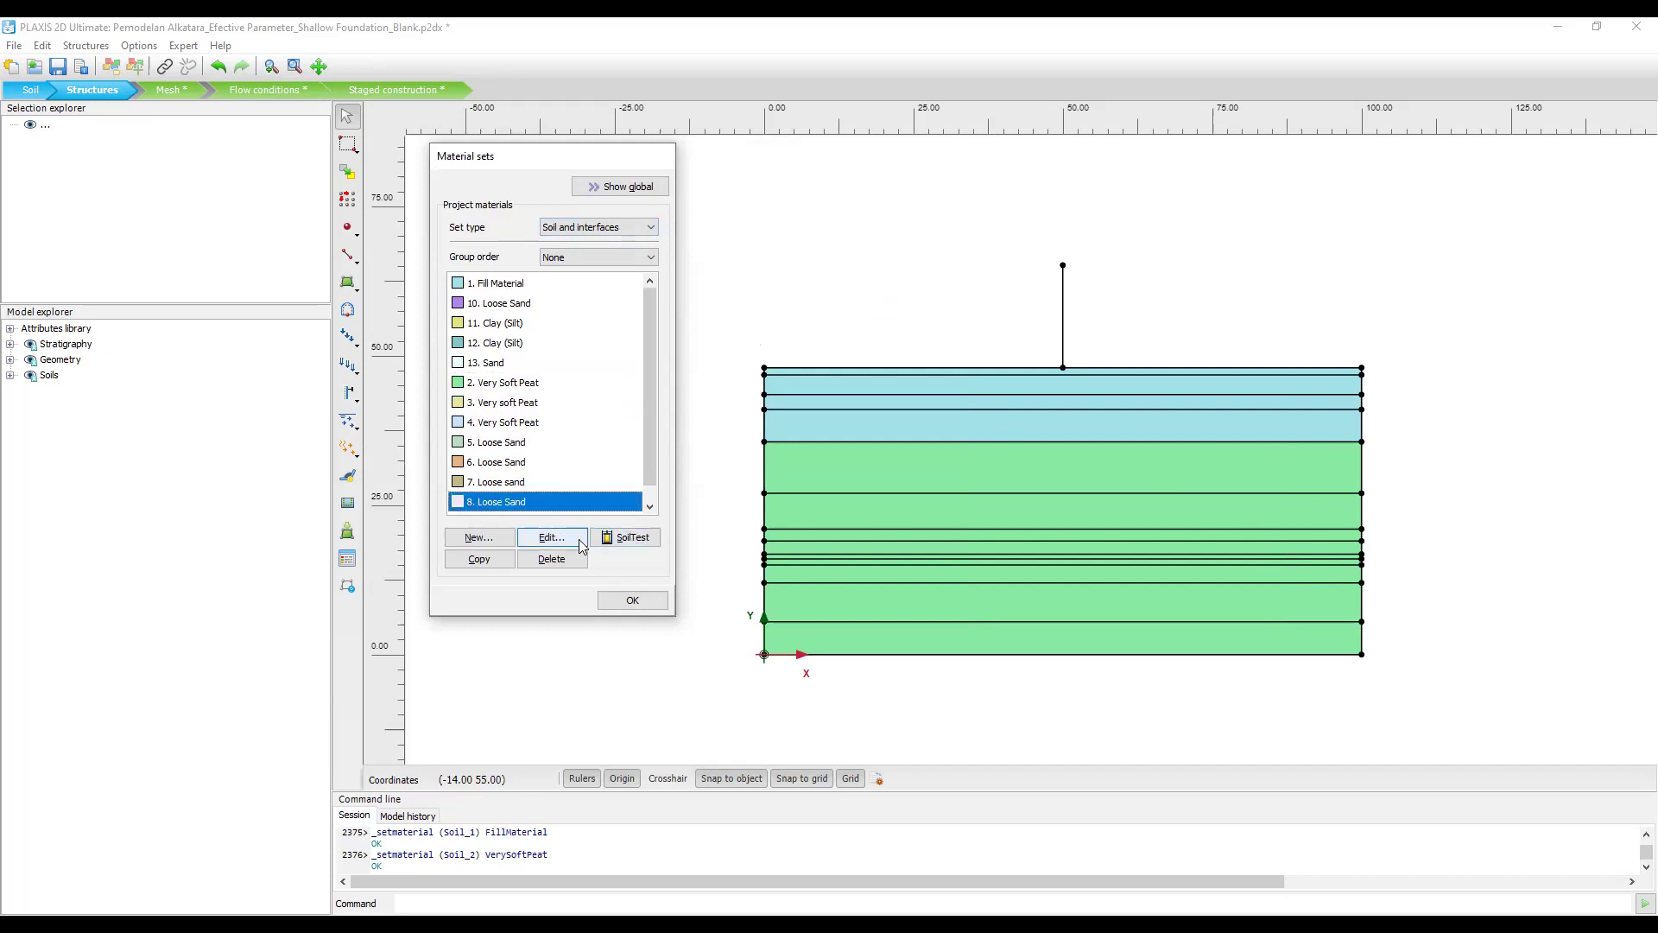
# Start a new soil material set and identify it as Tanah Timbunan.
pyautogui.click(481, 538)
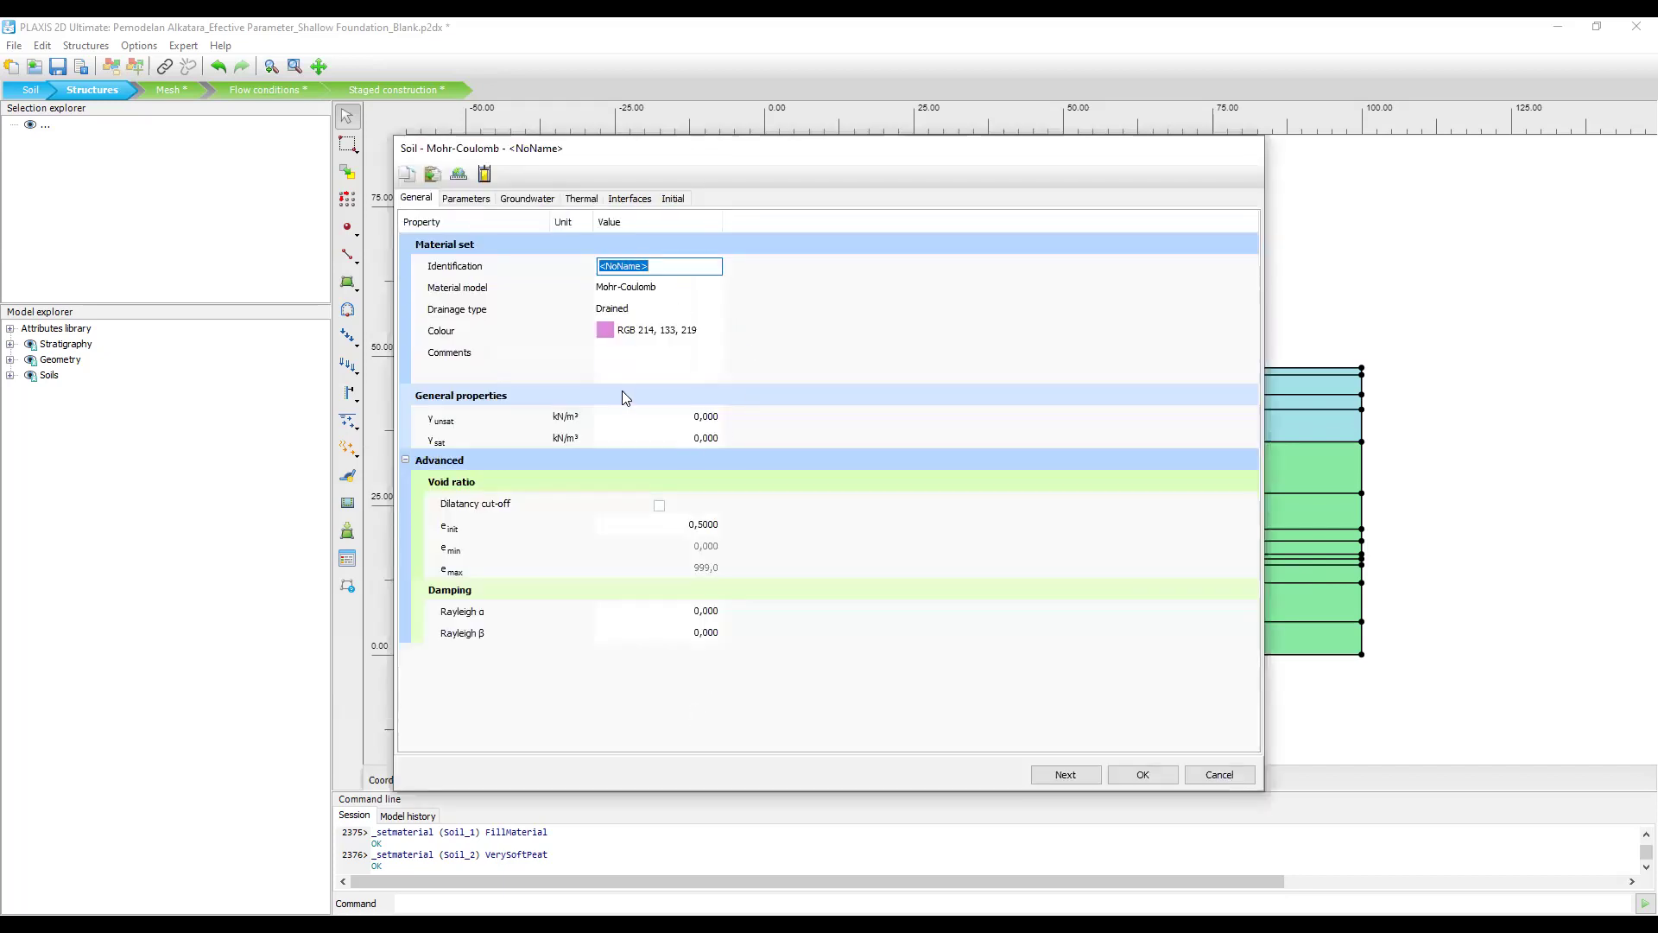
pyautogui.click(665, 271)
pyautogui.doubleClick(665, 271)
pyautogui.write('Tanah T')
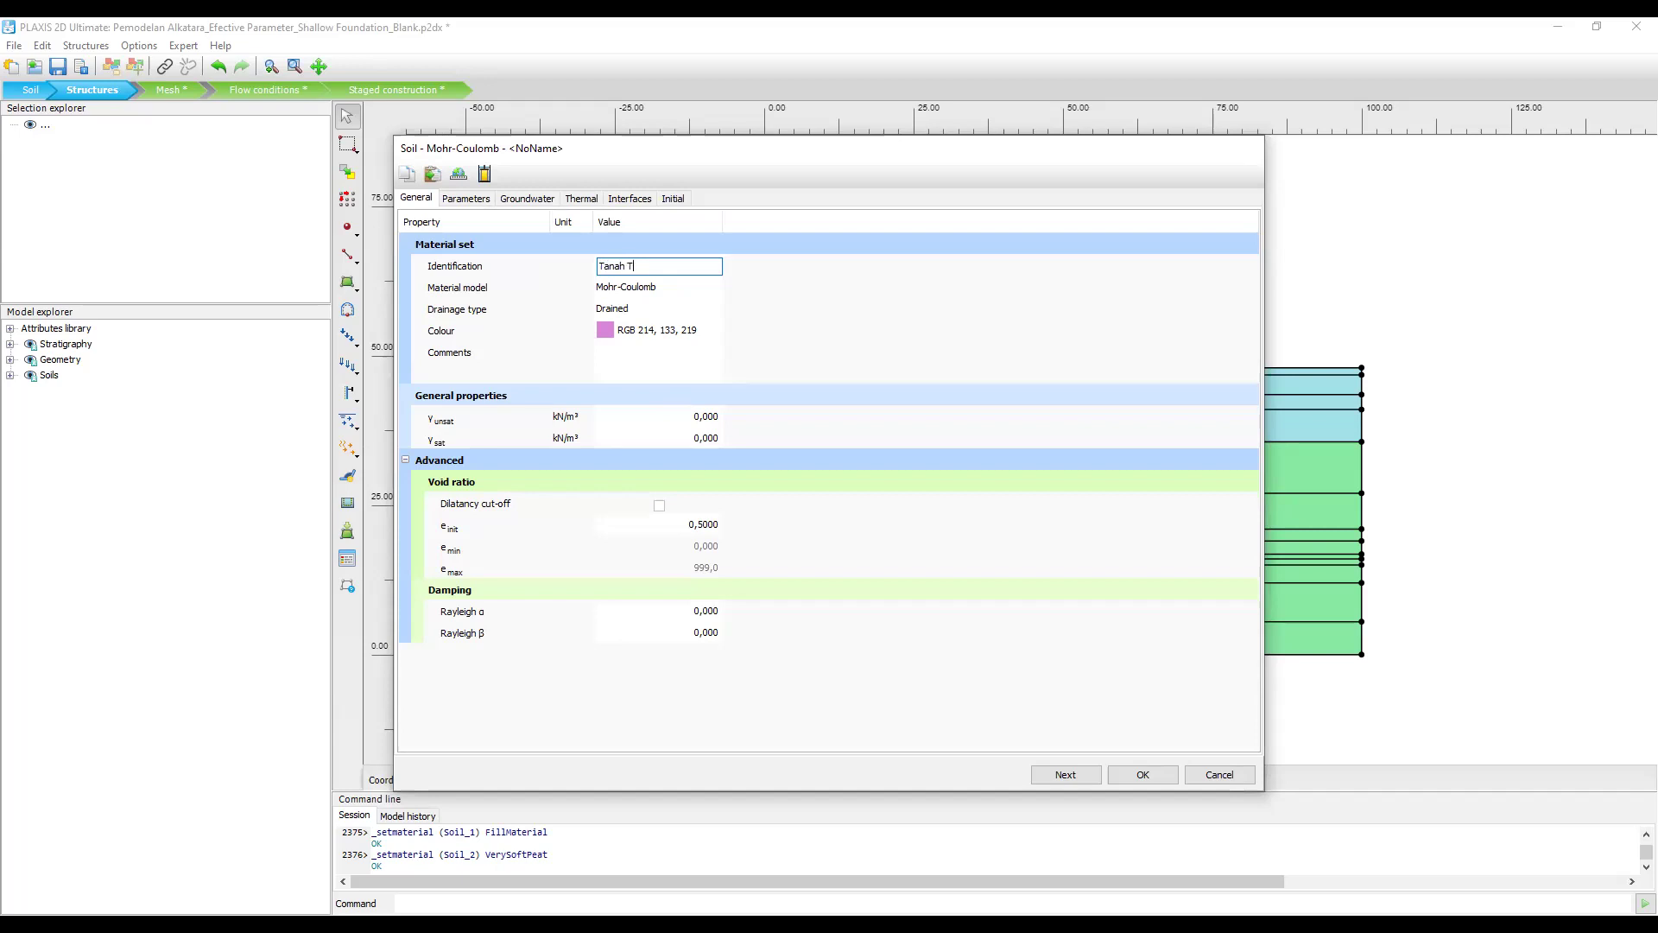
pyautogui.write('imbunan')
# Look through the material models offered for Tanah Timbunan and the Mohr-Coulomb strength, stiffness and groundwater properties.
pyautogui.click(691, 292)
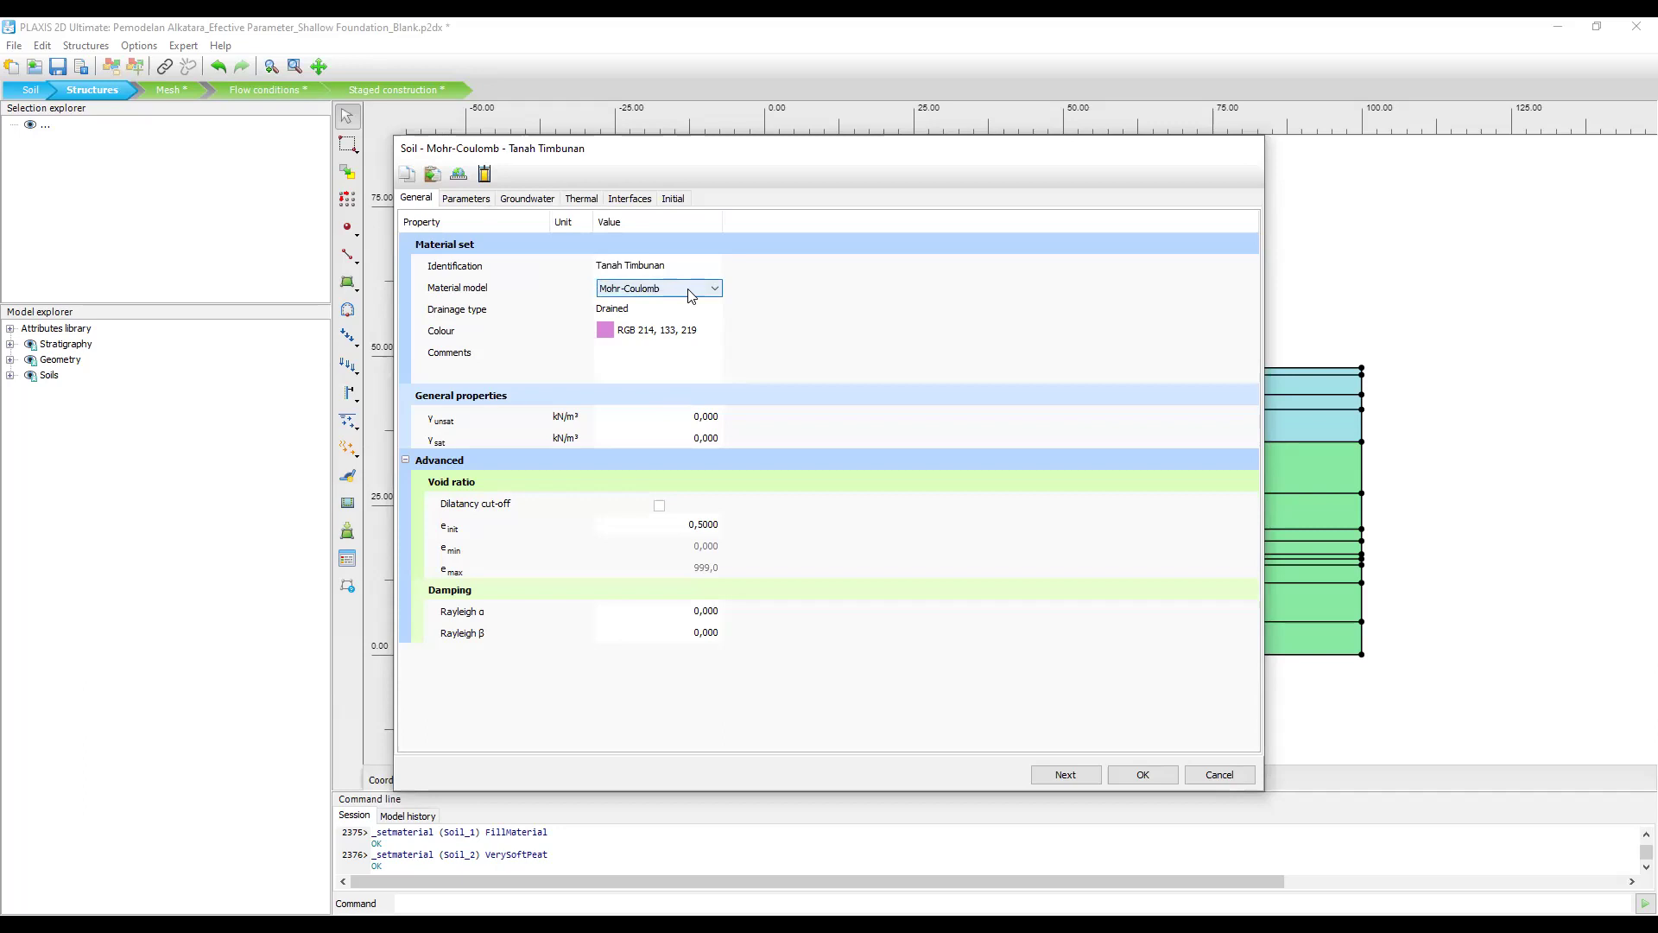
pyautogui.click(691, 292)
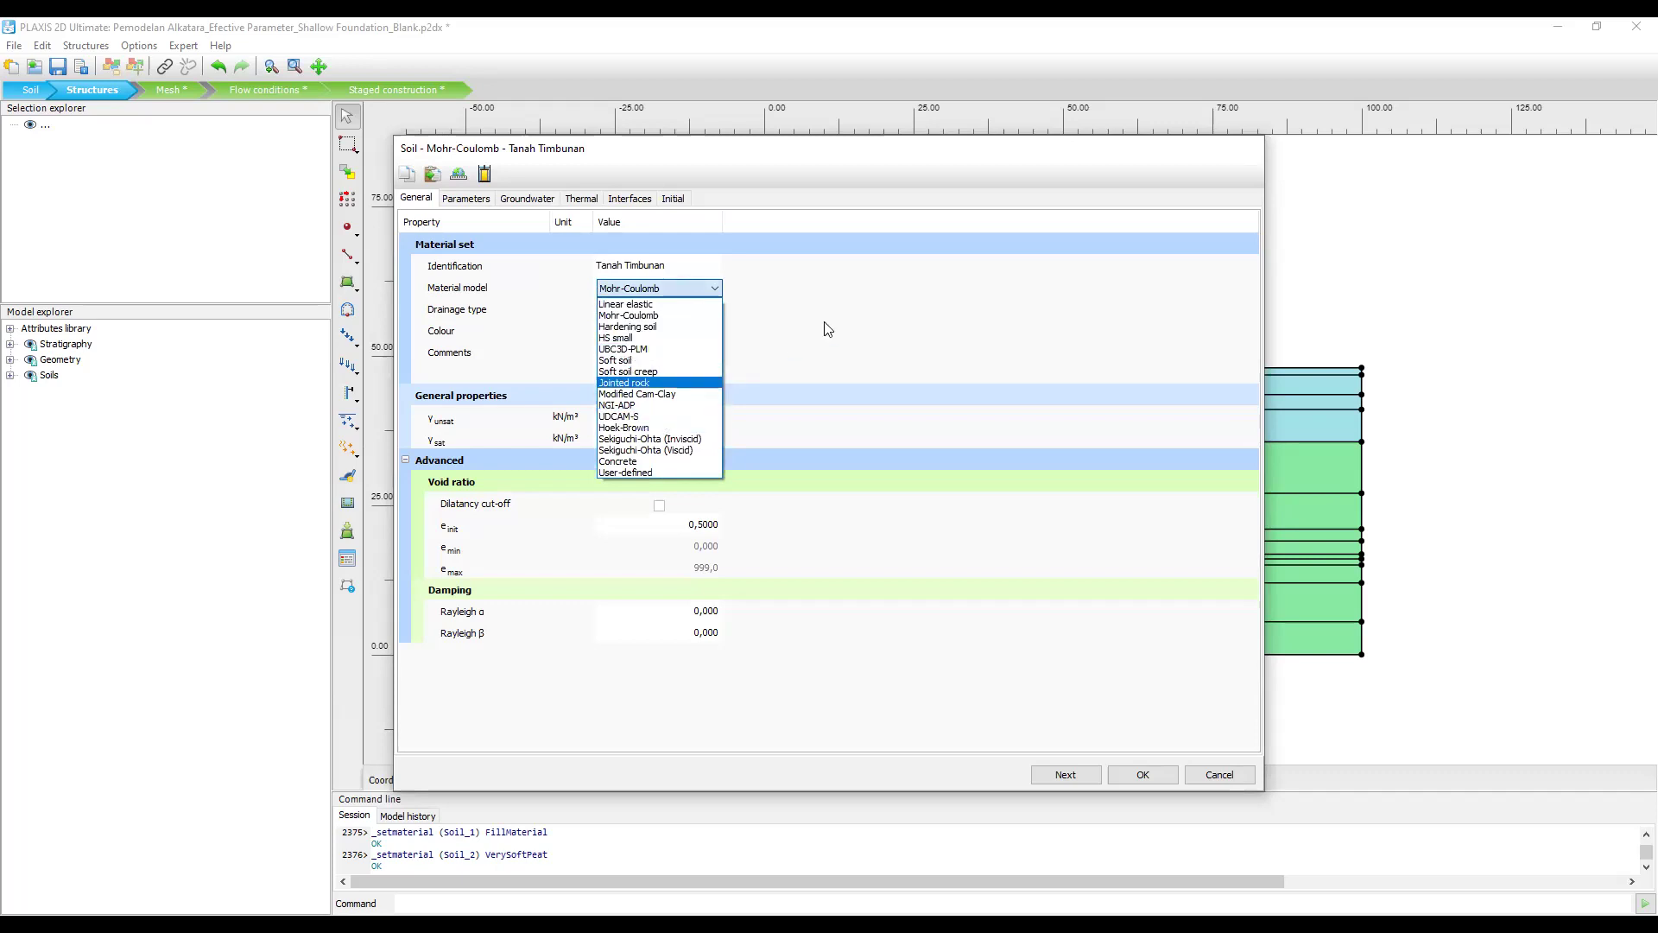
pyautogui.click(975, 245)
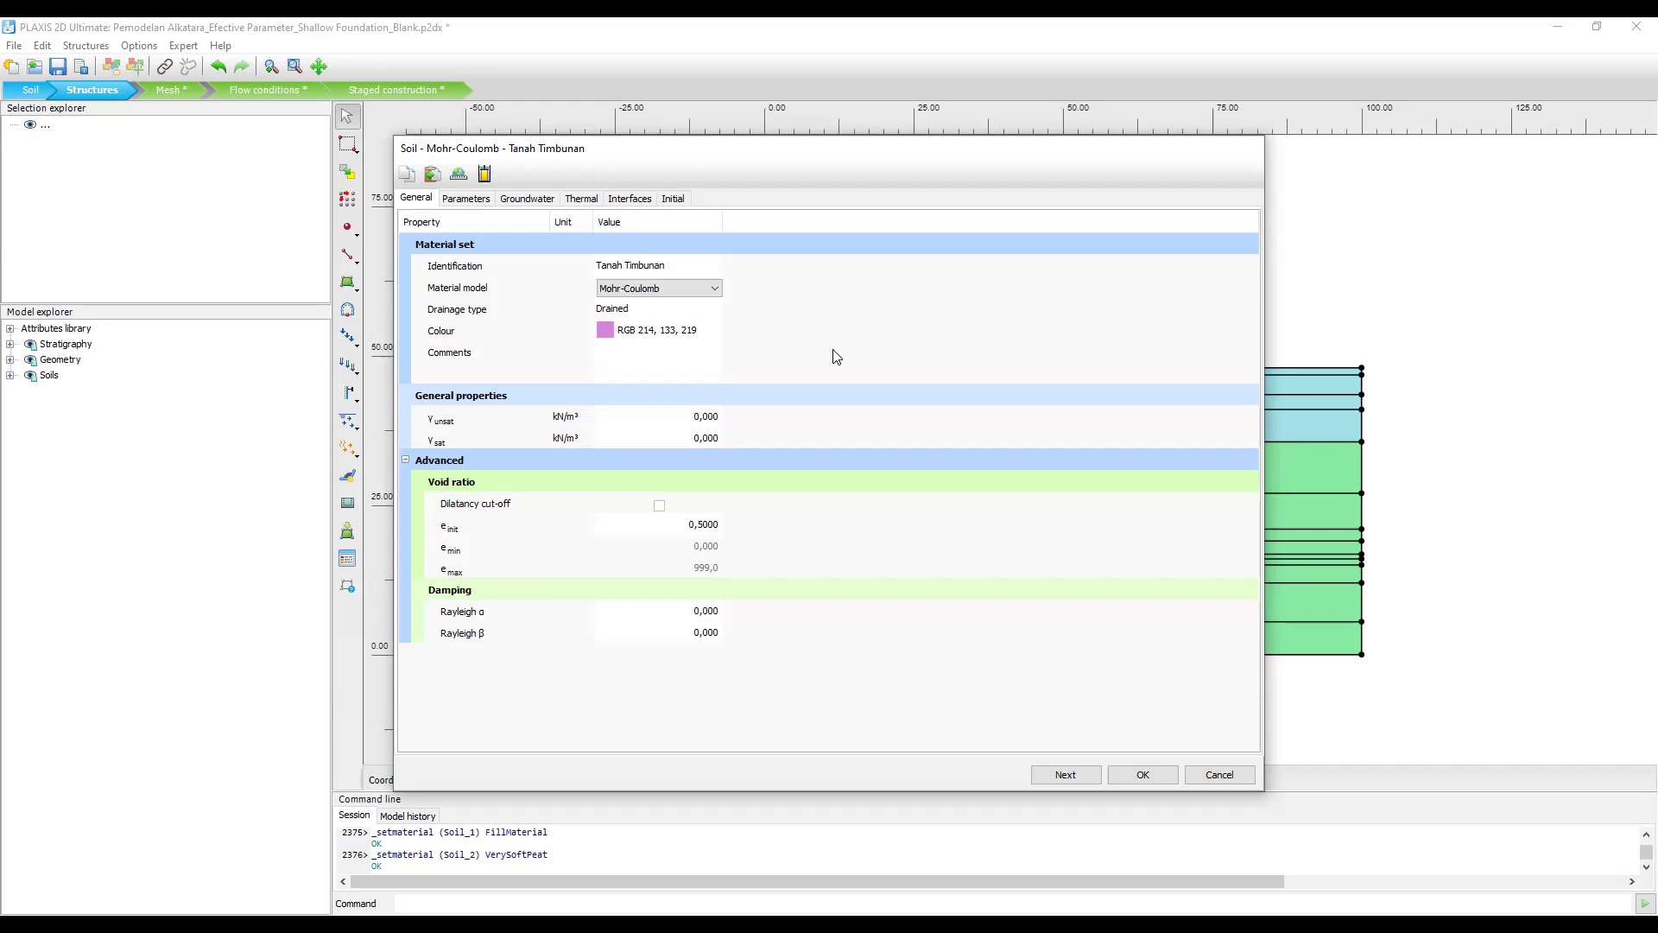
pyautogui.click(716, 291)
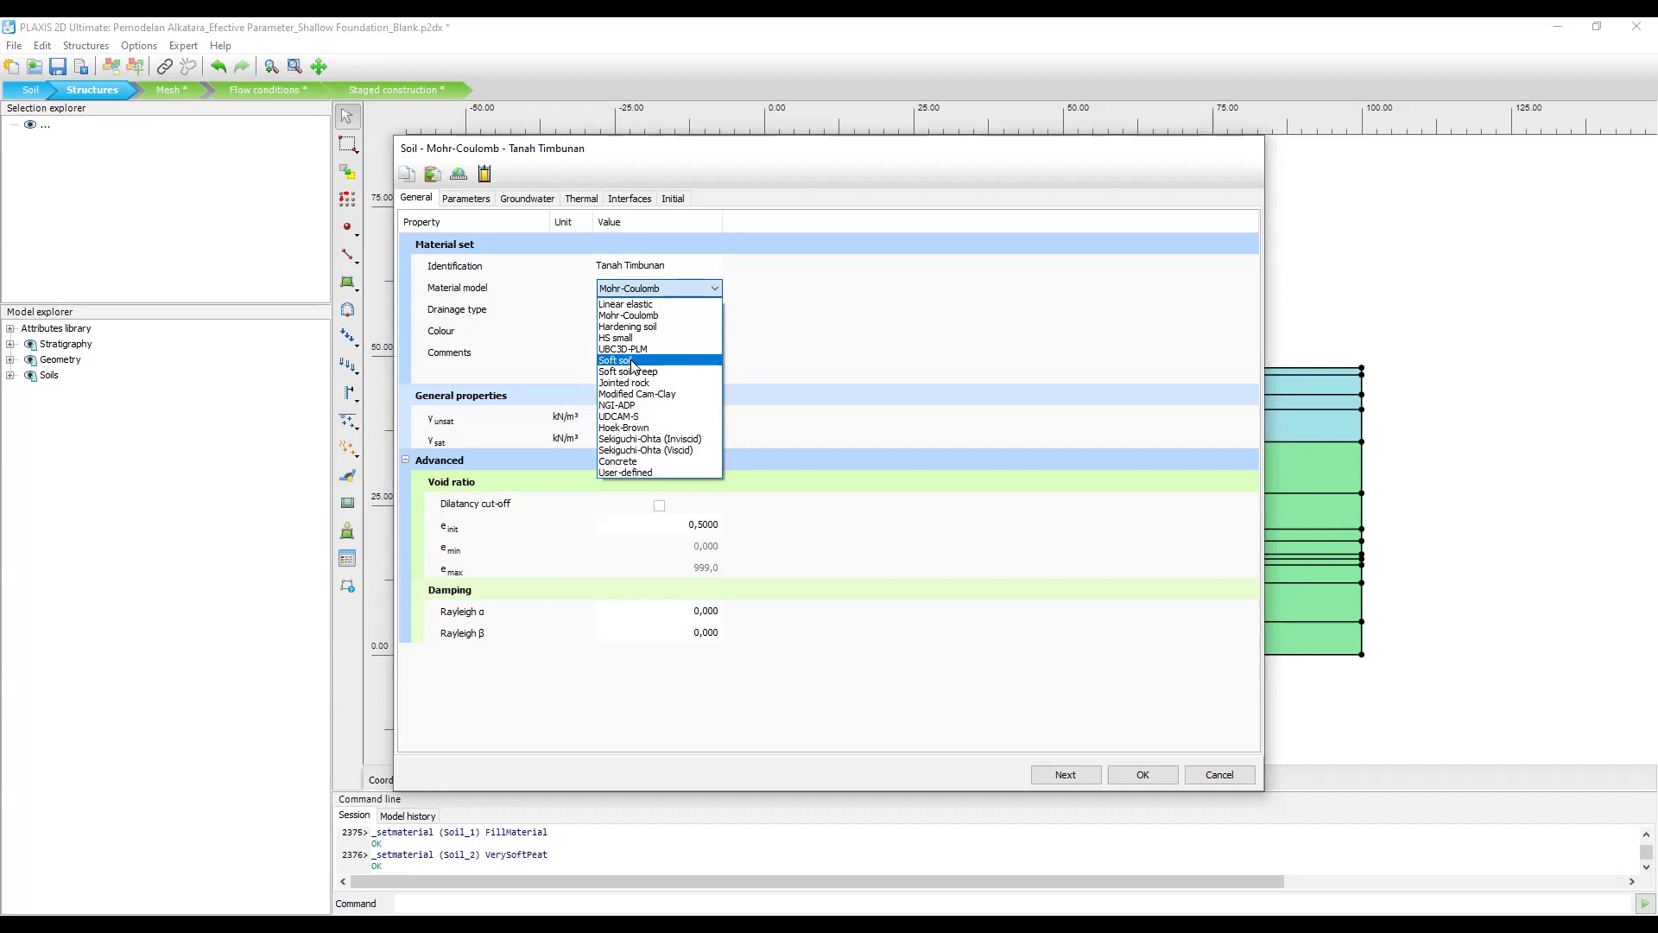
pyautogui.click(876, 227)
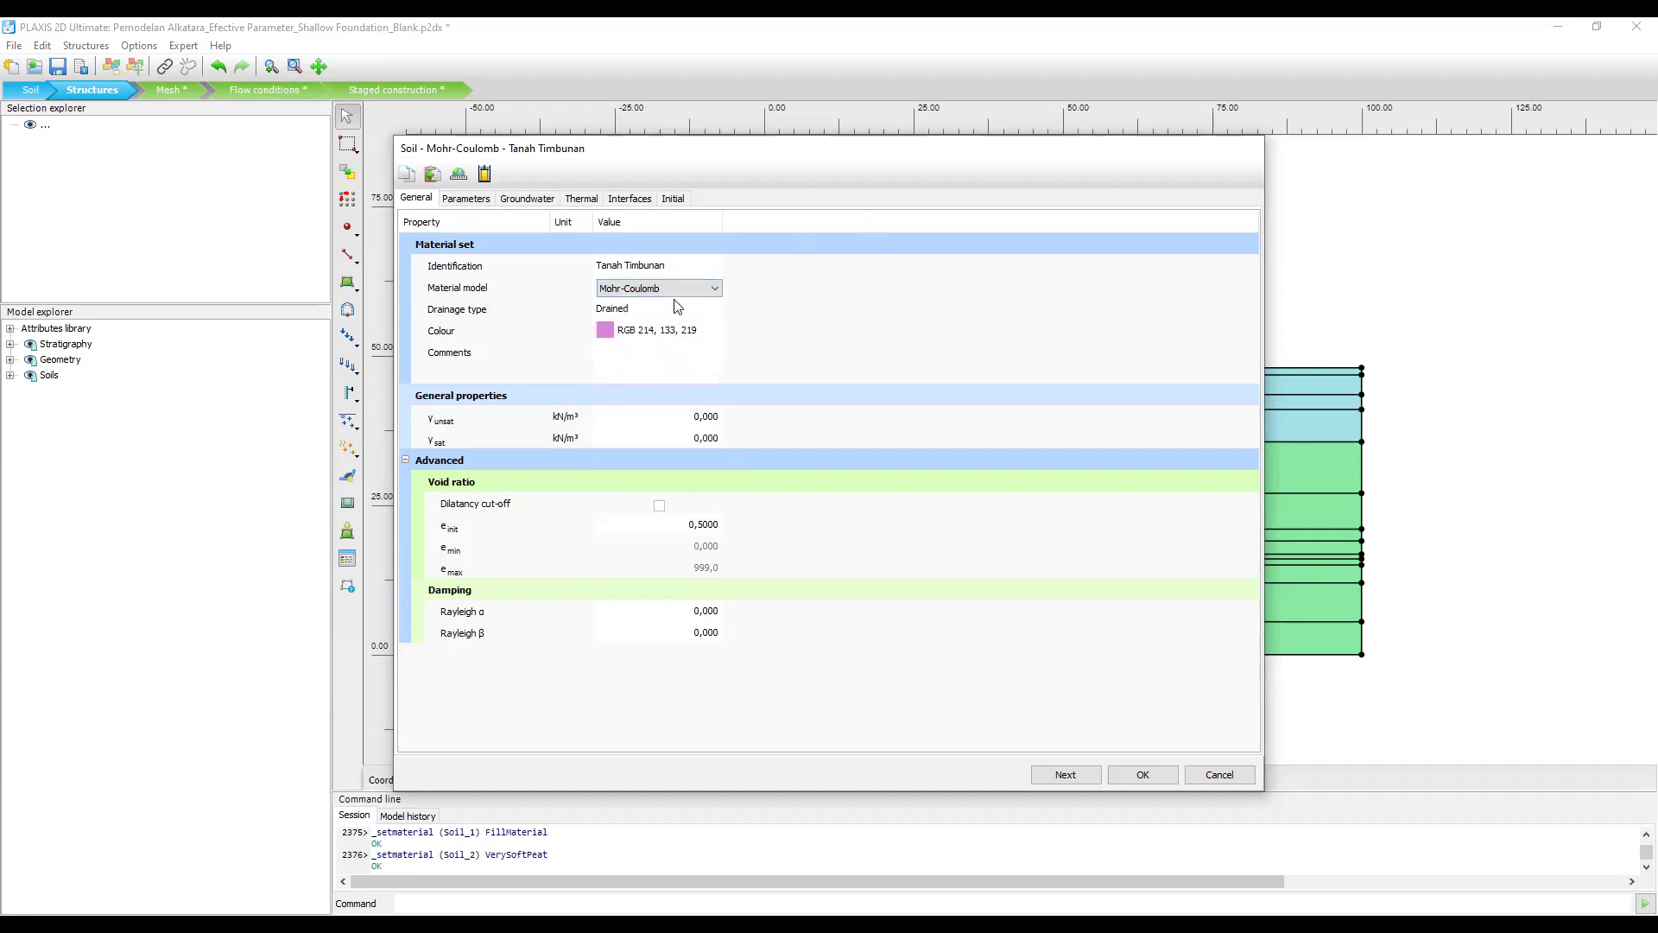
pyautogui.click(467, 198)
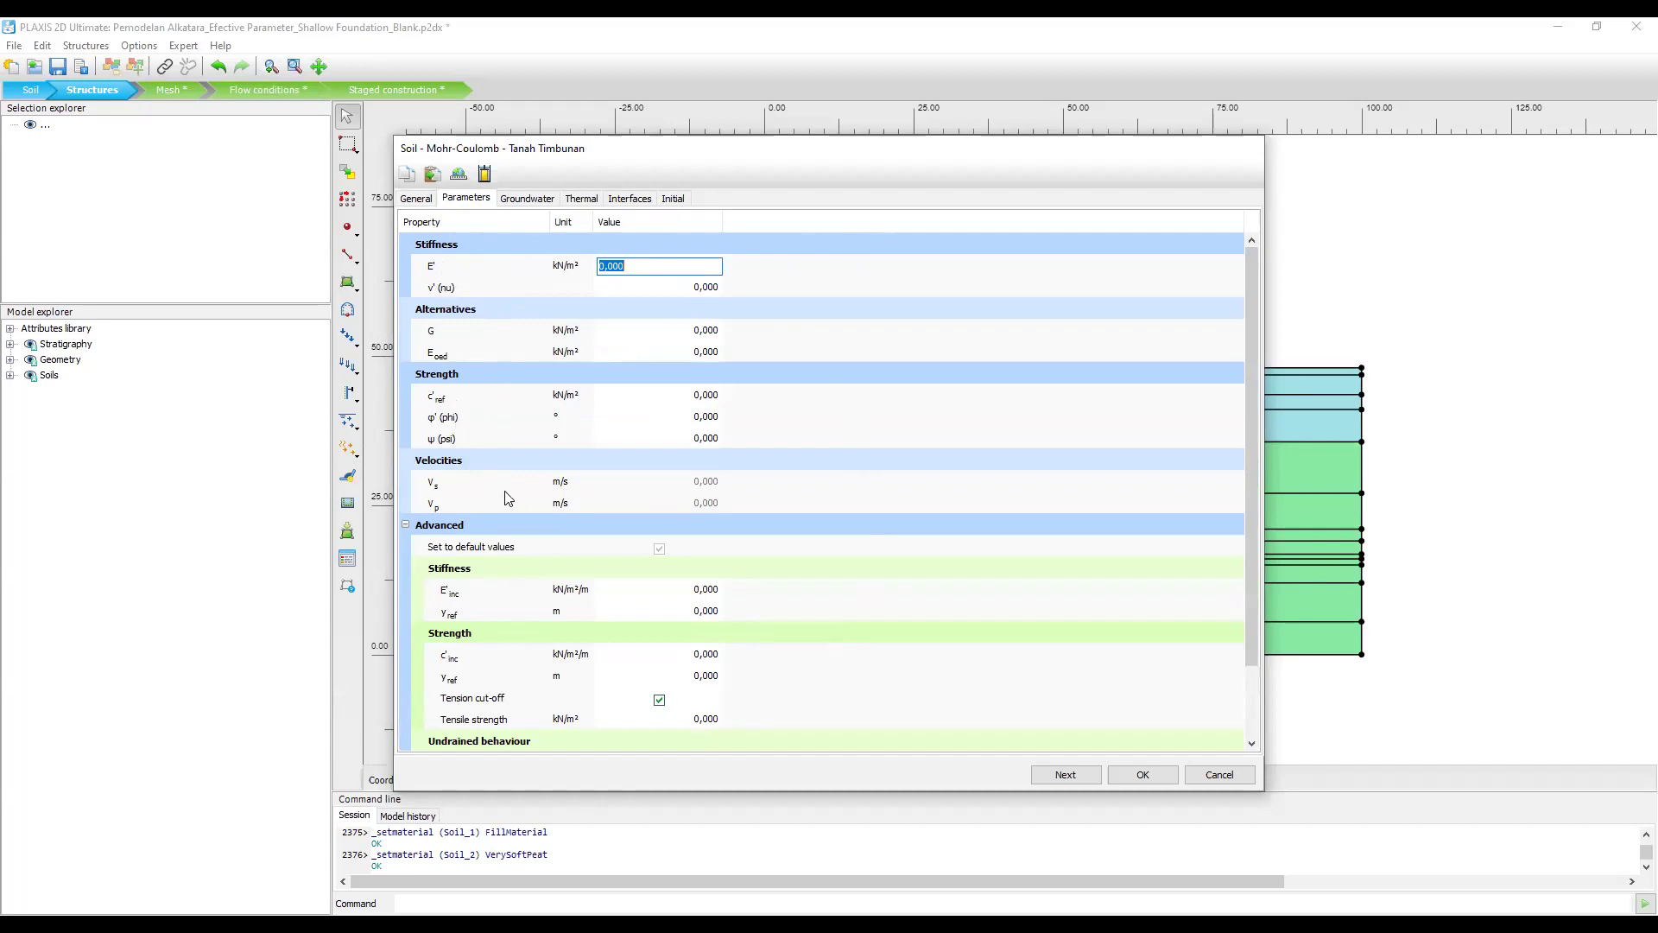
pyautogui.click(528, 200)
pyautogui.click(413, 200)
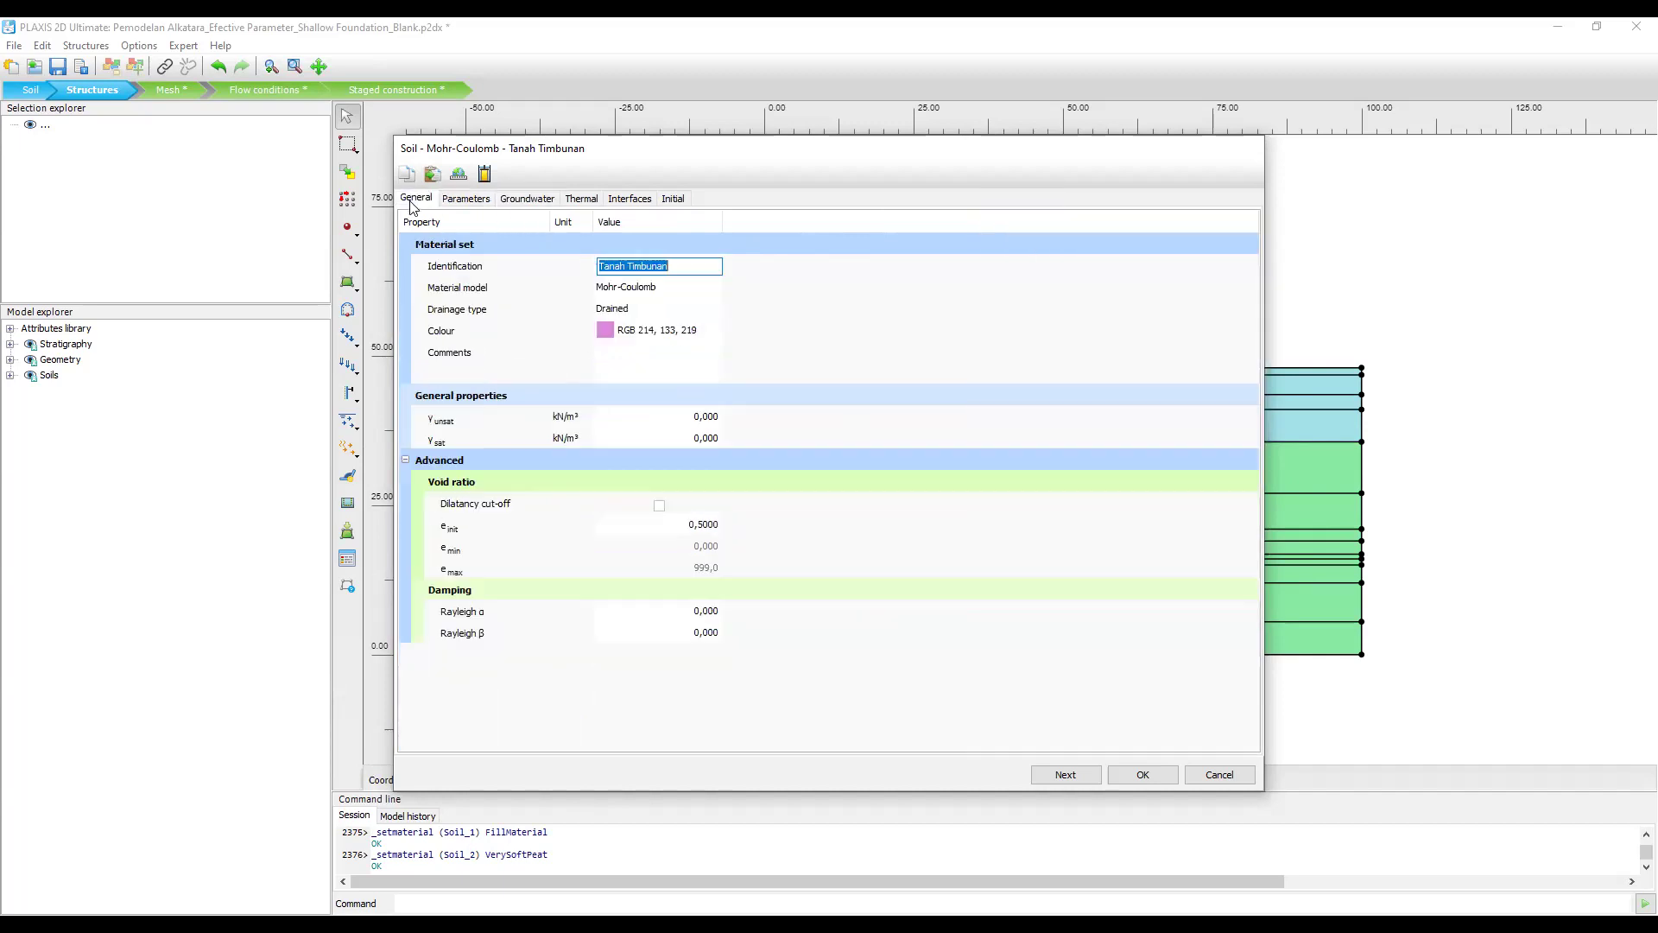
pyautogui.click(853, 268)
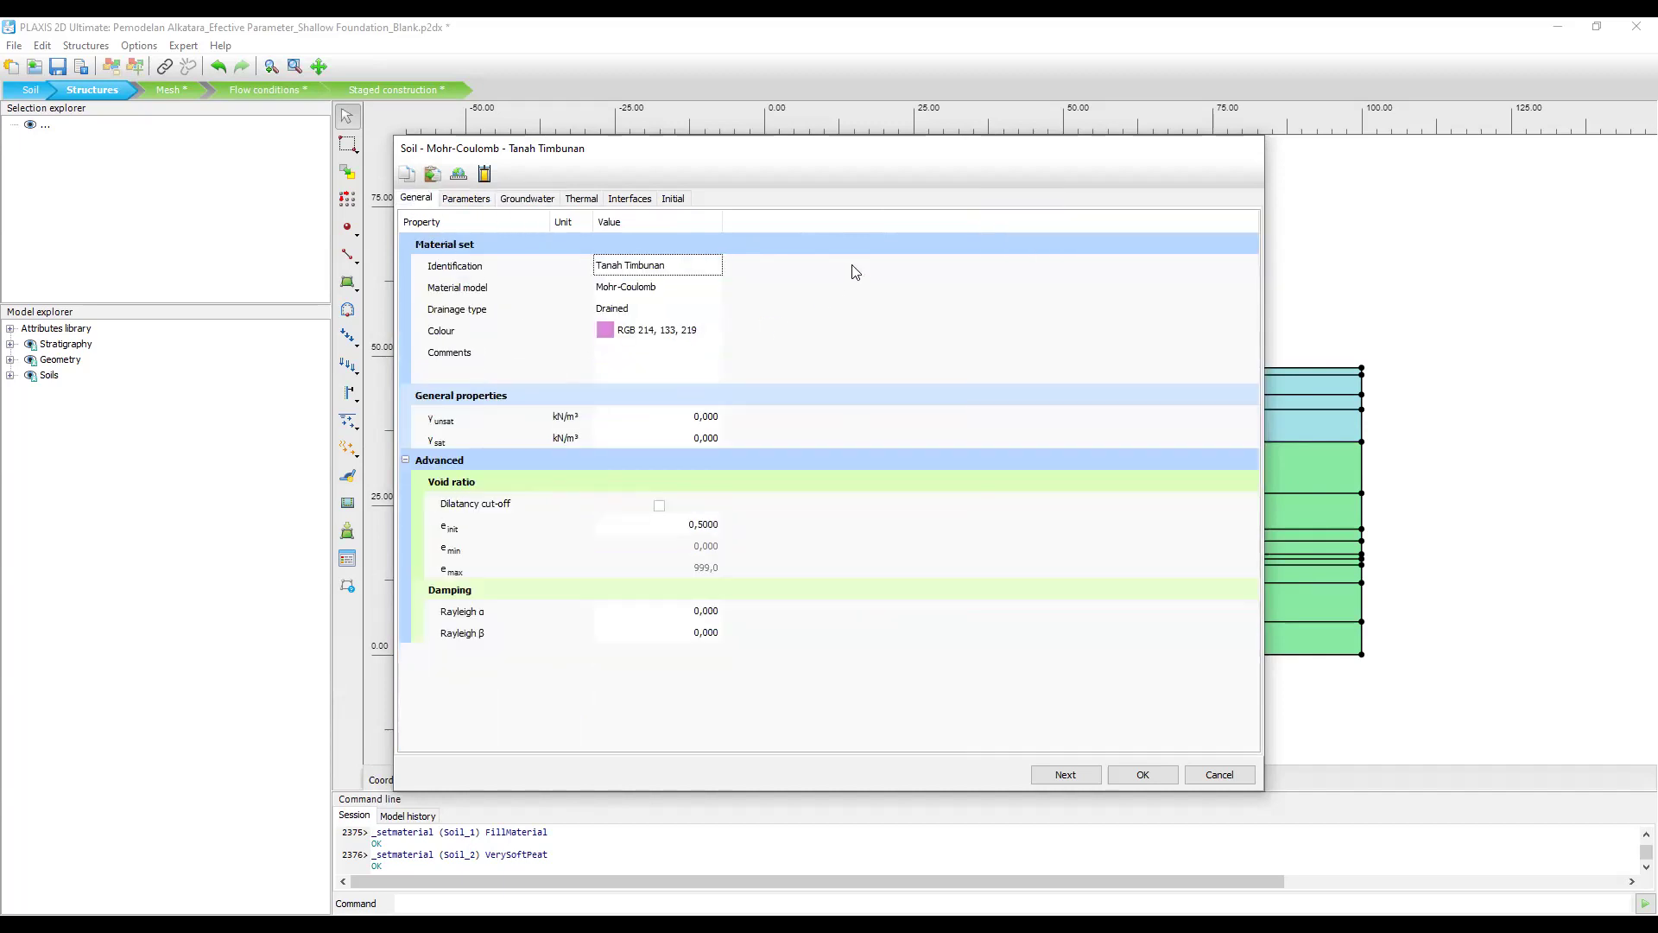
# Try the Soft soil model on Tanah Timbunan and inspect its parameters with the alternatives option switched on and off.
pyautogui.click(669, 292)
pyautogui.click(669, 290)
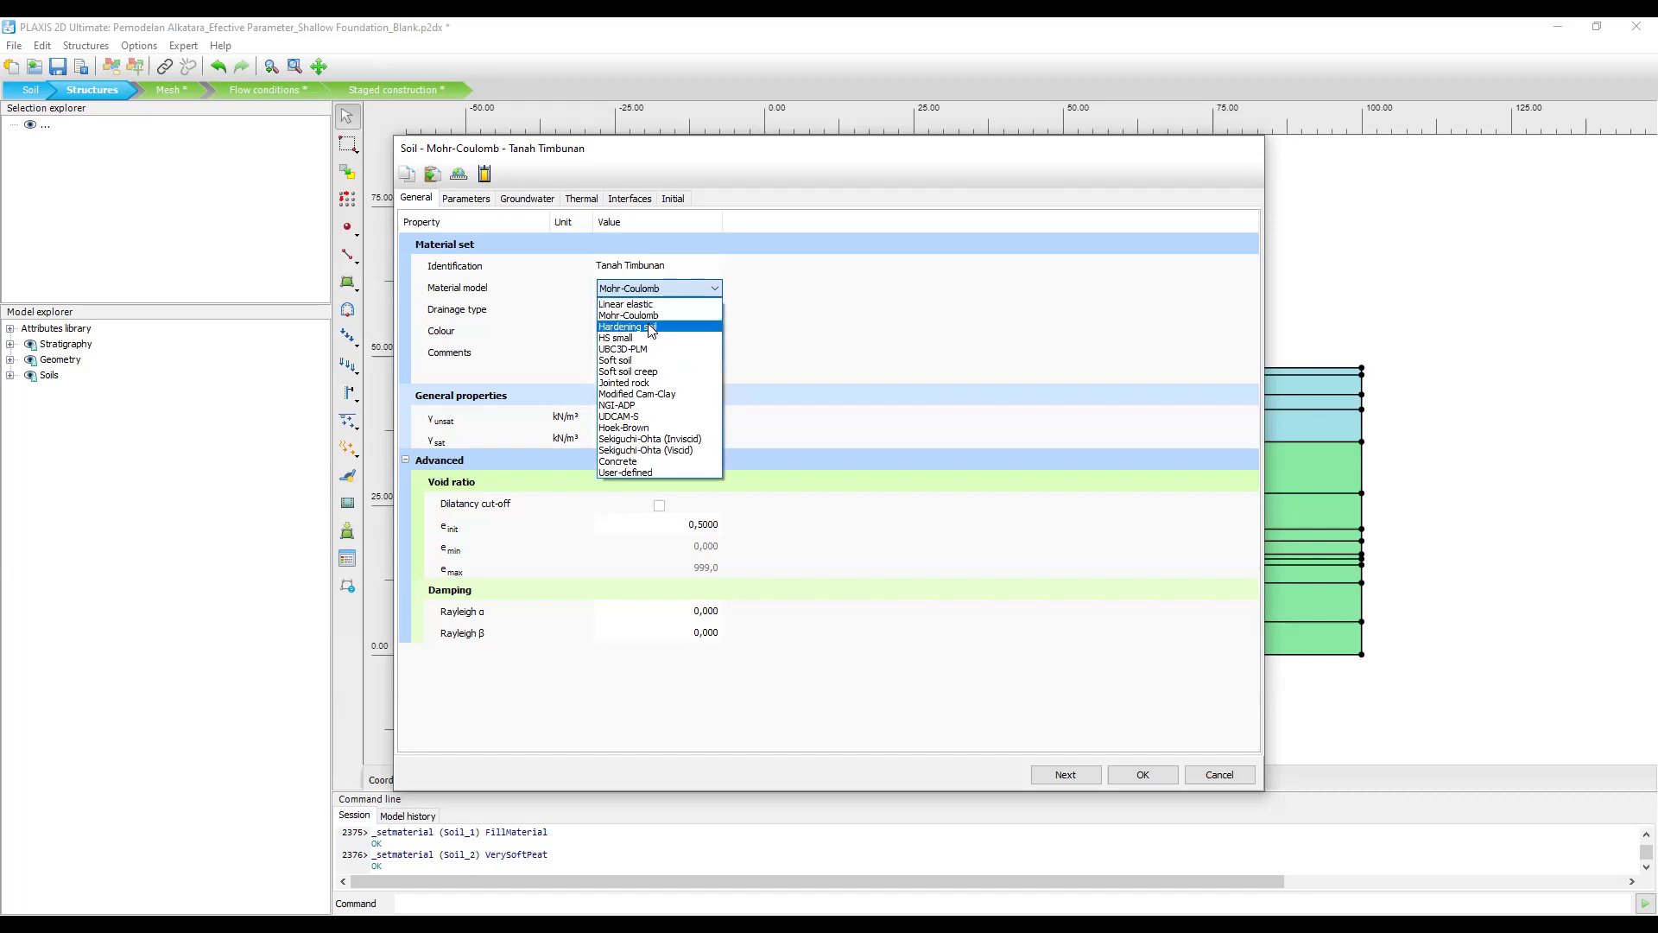
pyautogui.click(628, 361)
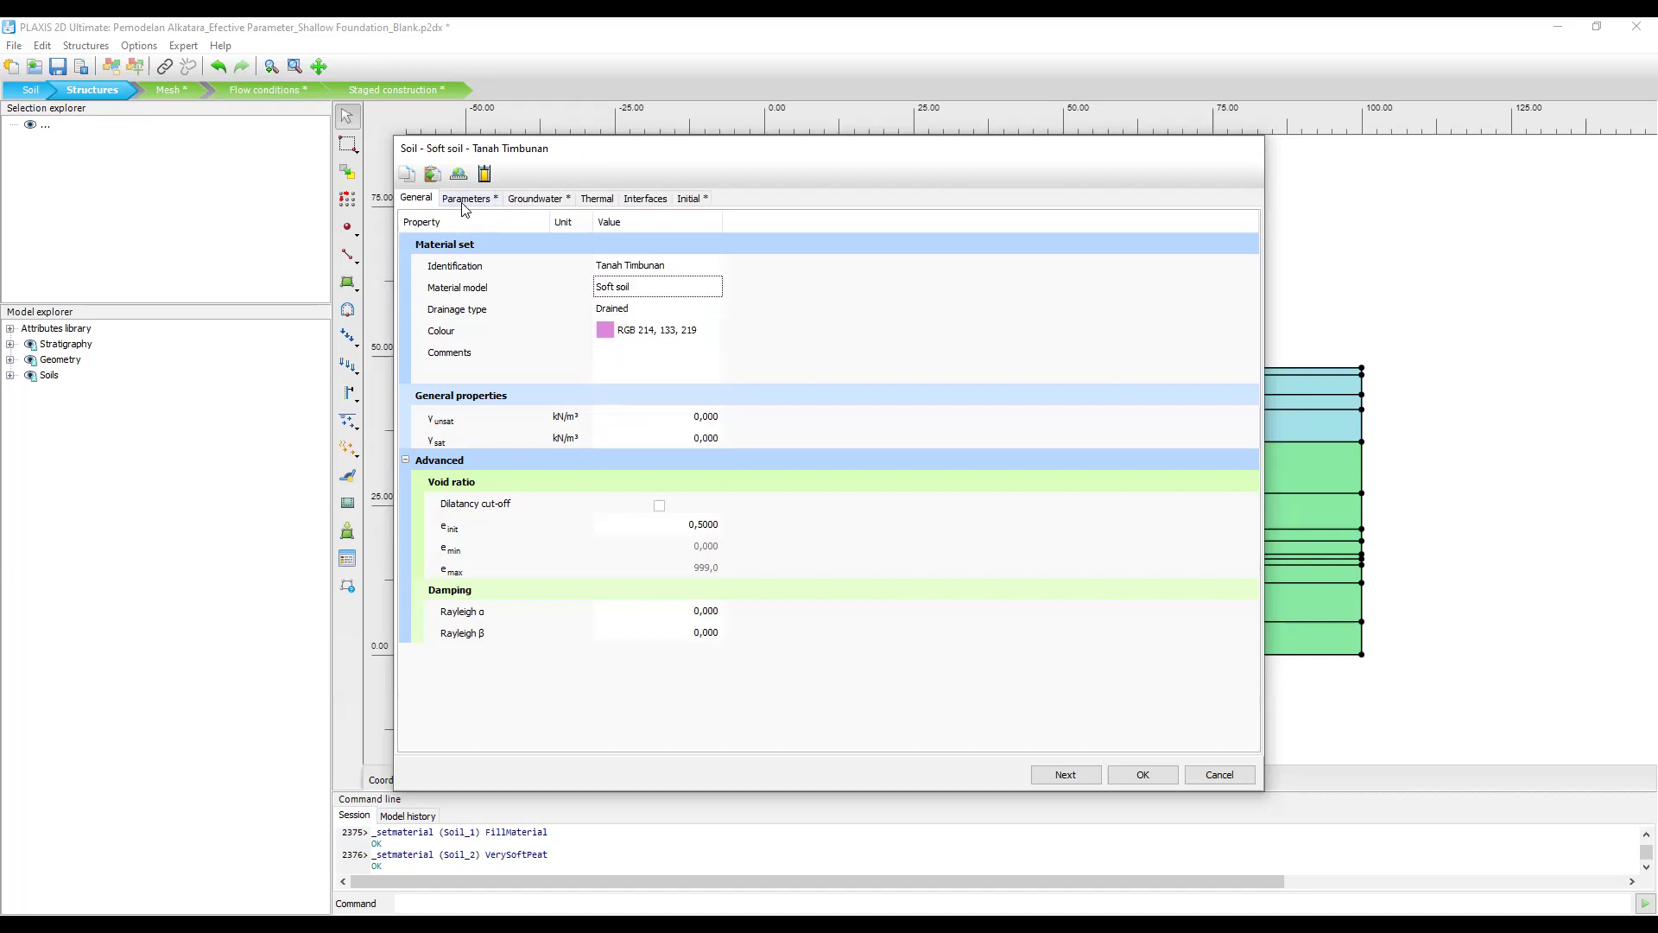
pyautogui.click(464, 204)
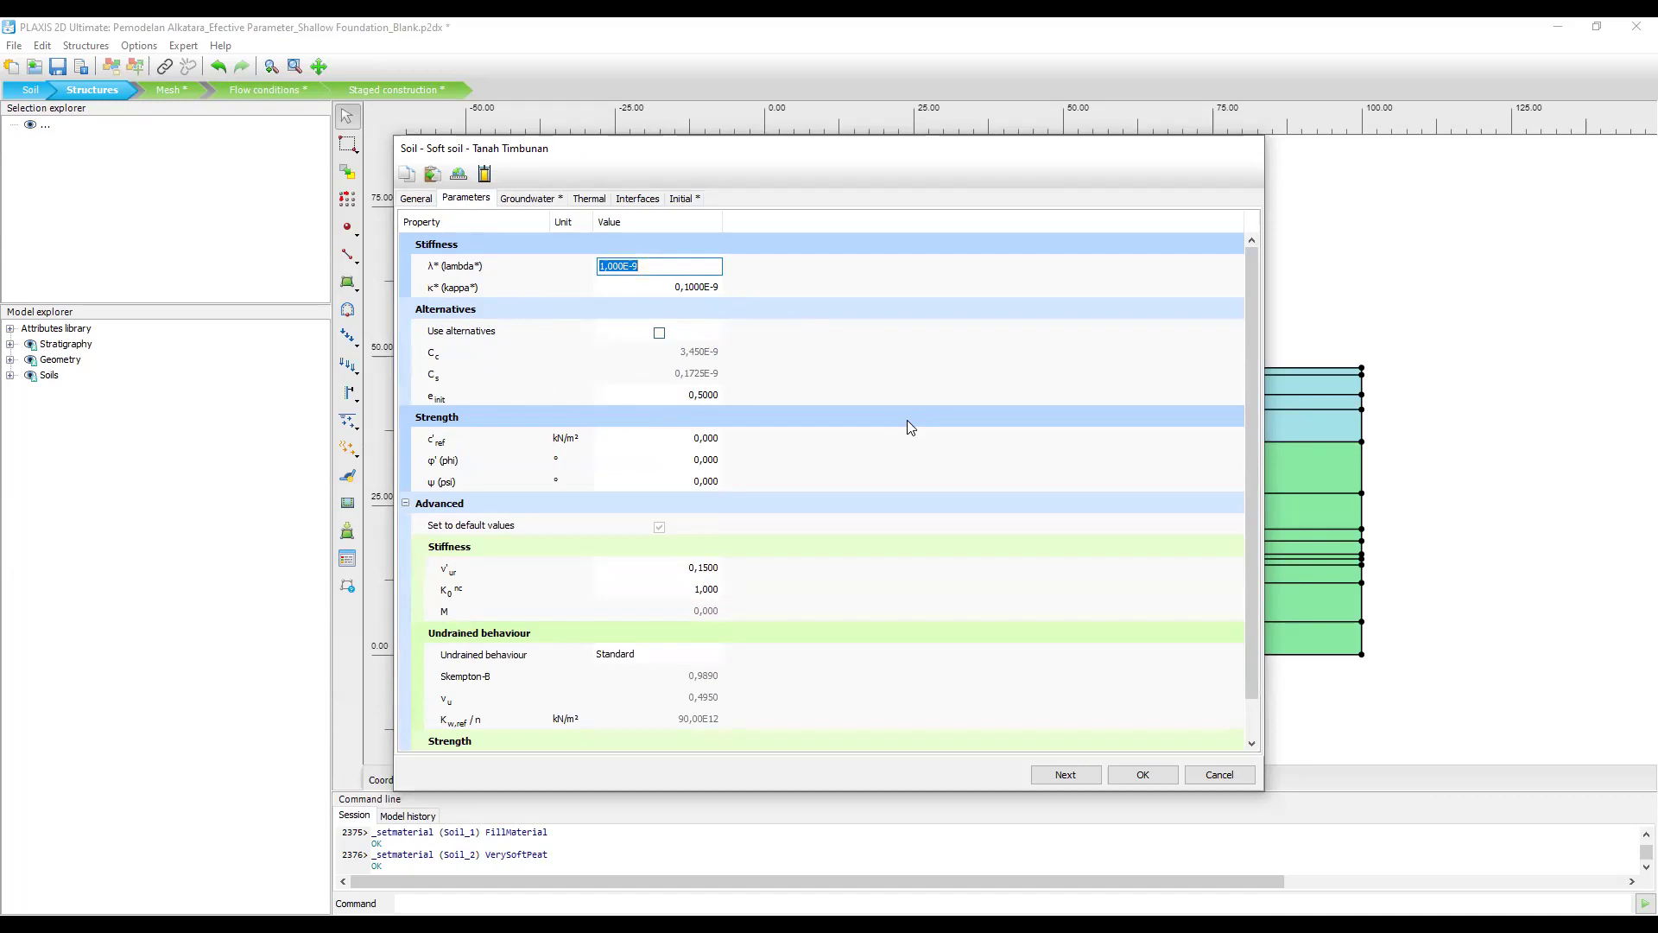
pyautogui.press('Return')
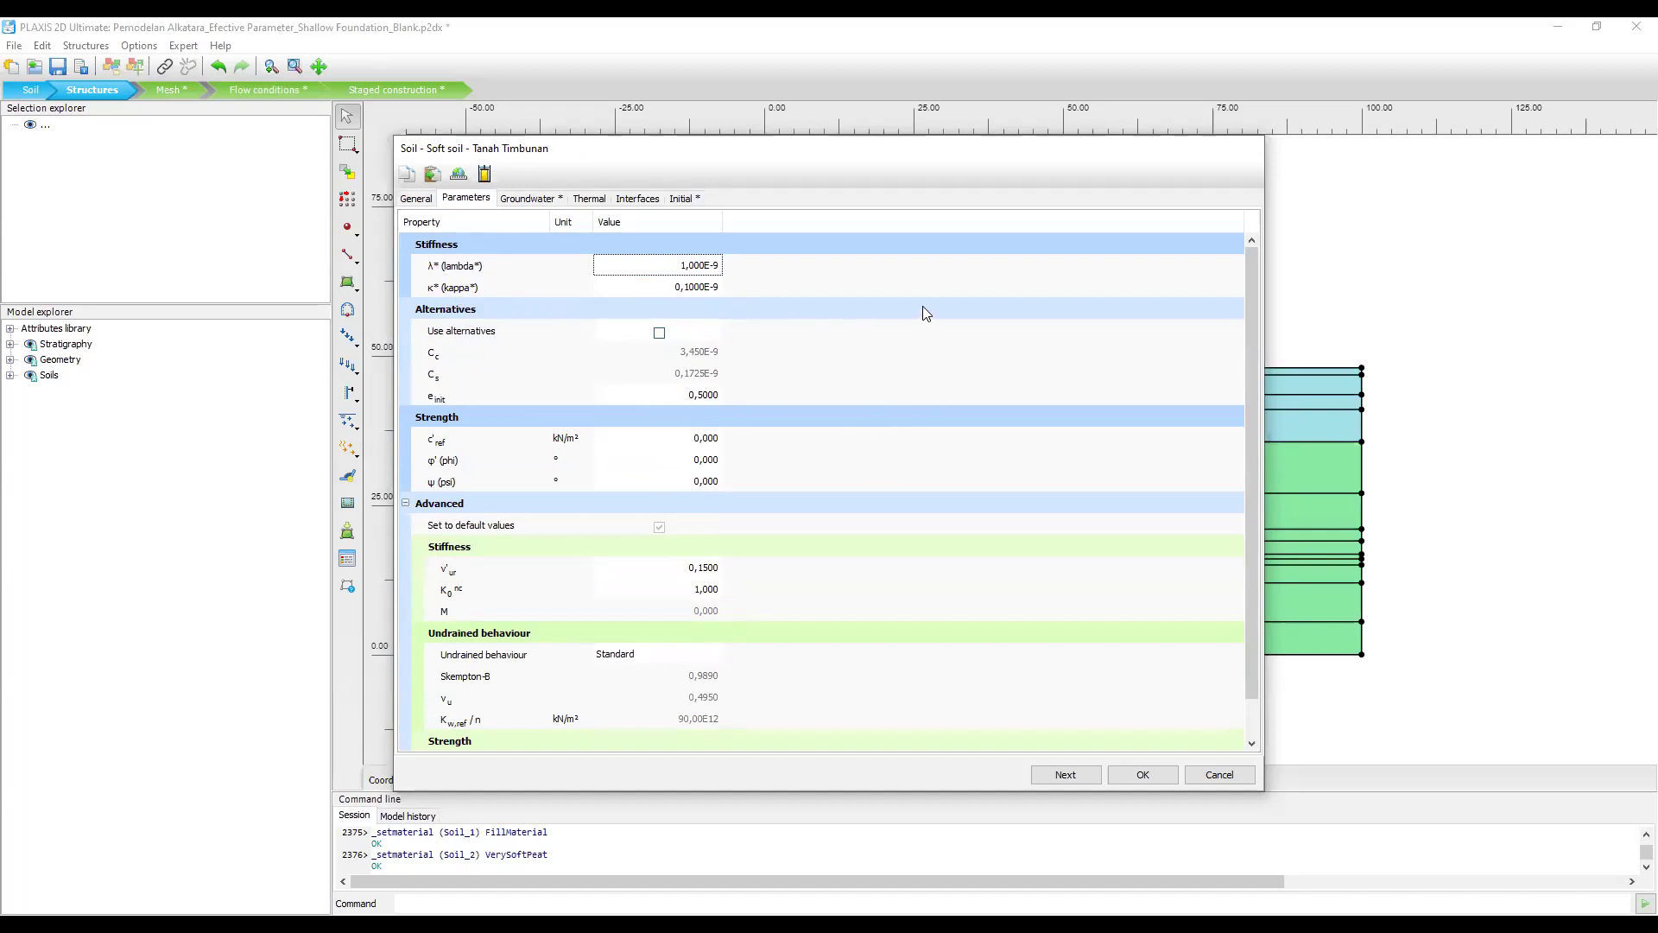
pyautogui.click(659, 333)
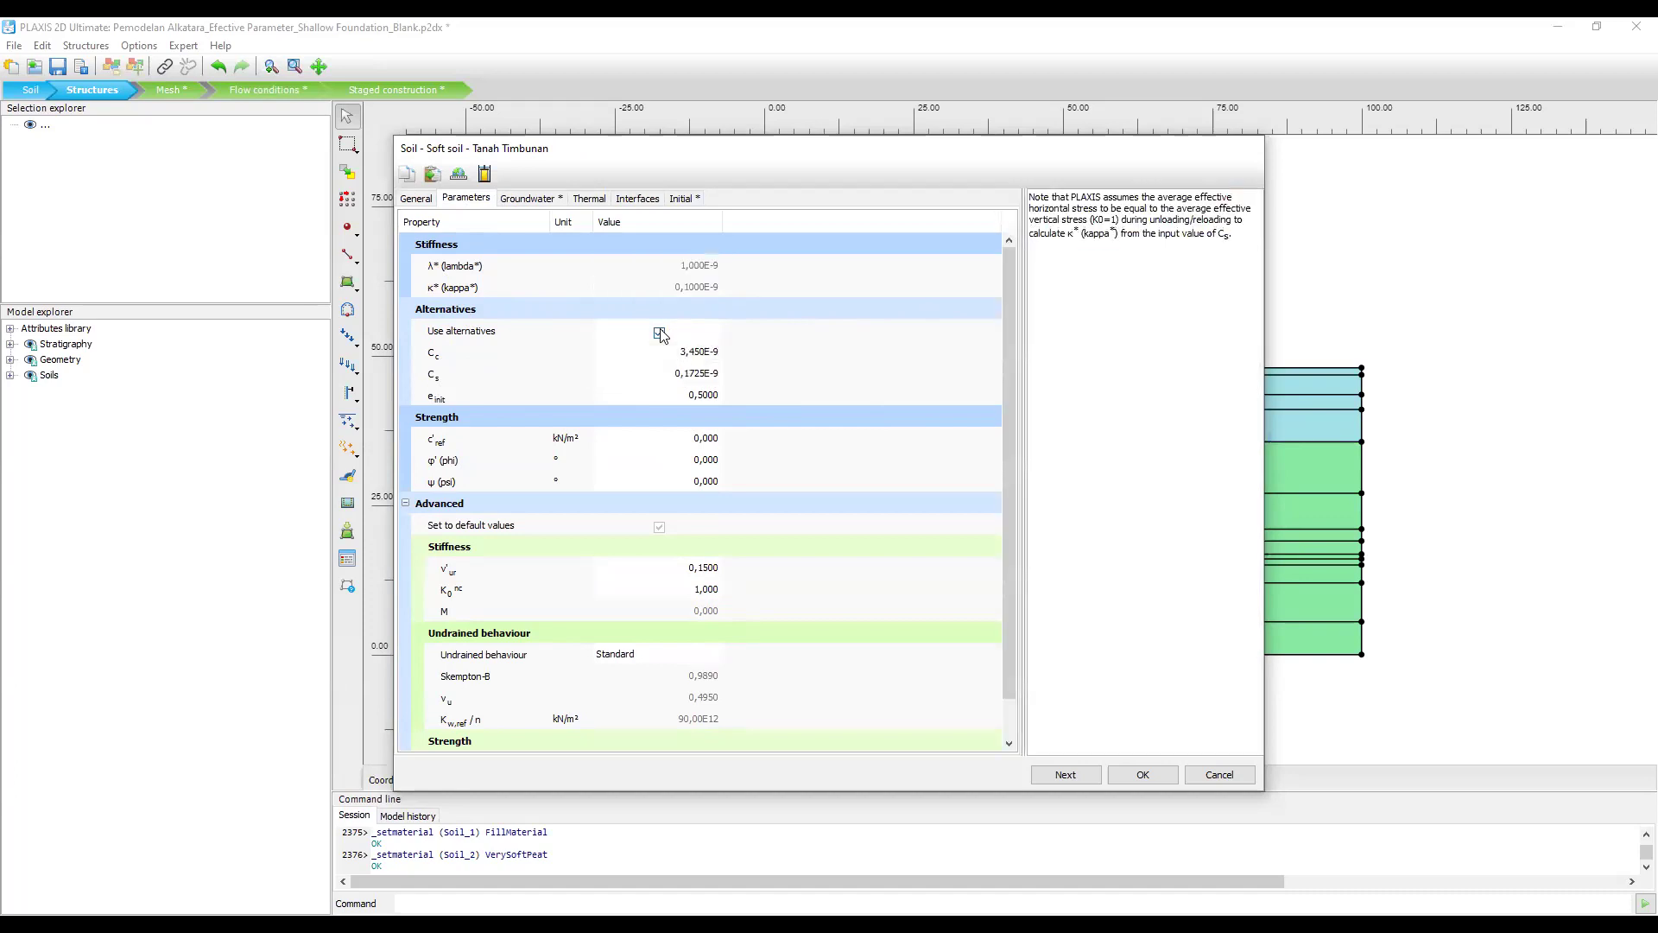
pyautogui.click(659, 333)
# Return the material model of Tanah Timbunan to Mohr-Coulomb.
pyautogui.click(418, 200)
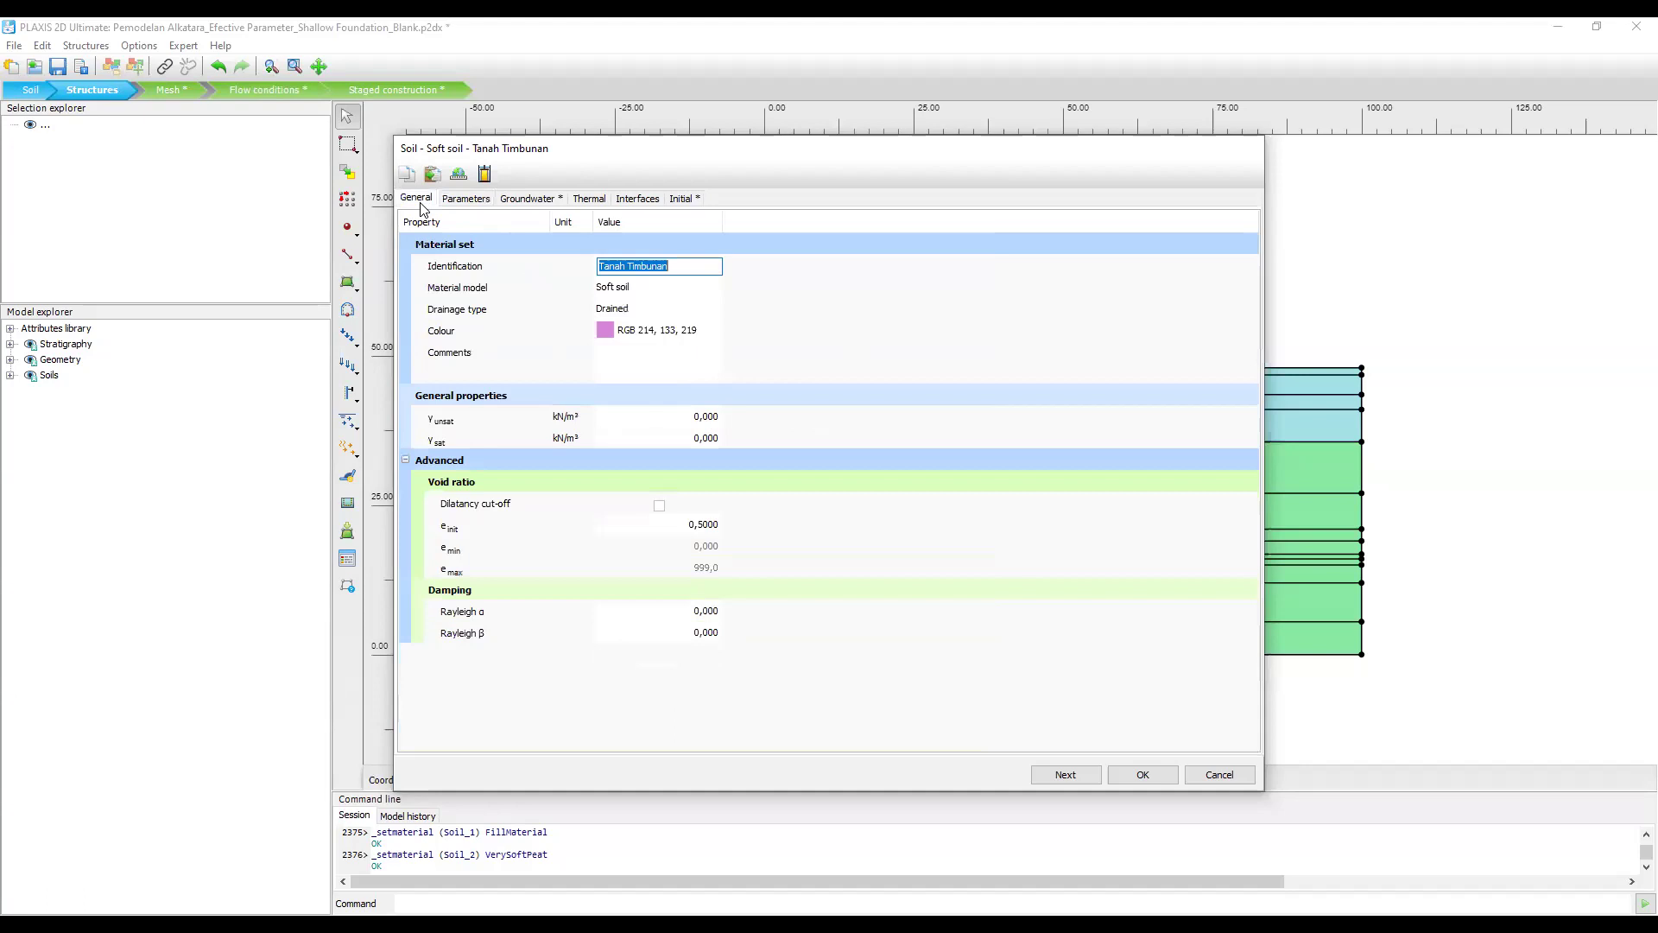
pyautogui.click(691, 294)
pyautogui.click(691, 294)
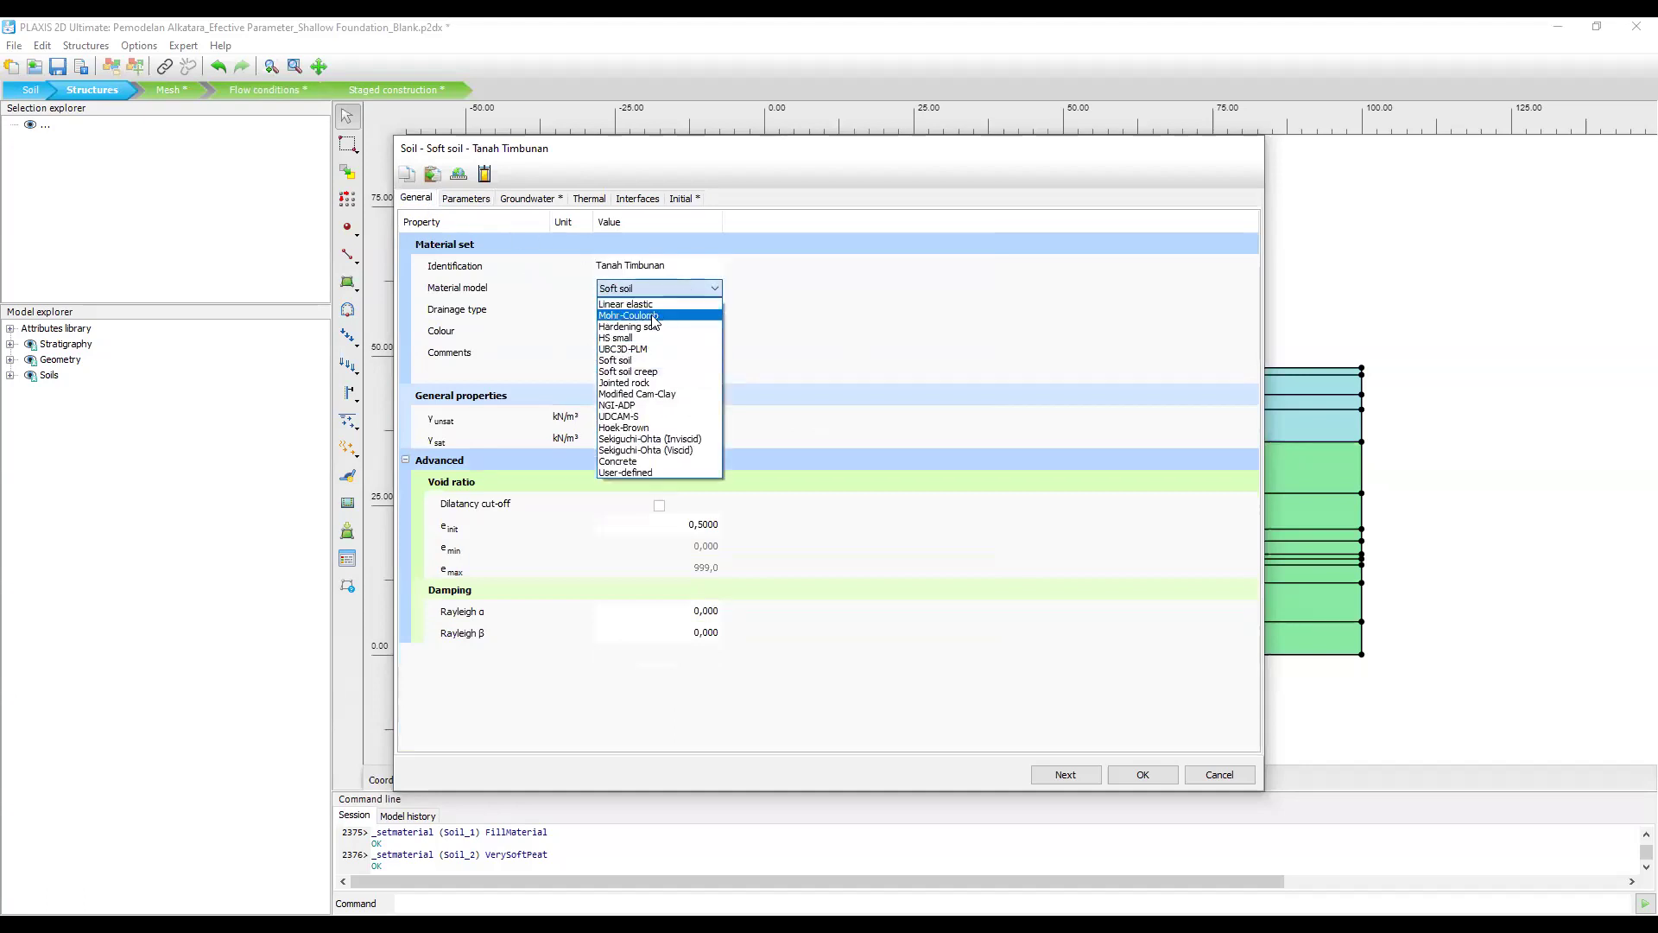
pyautogui.click(661, 316)
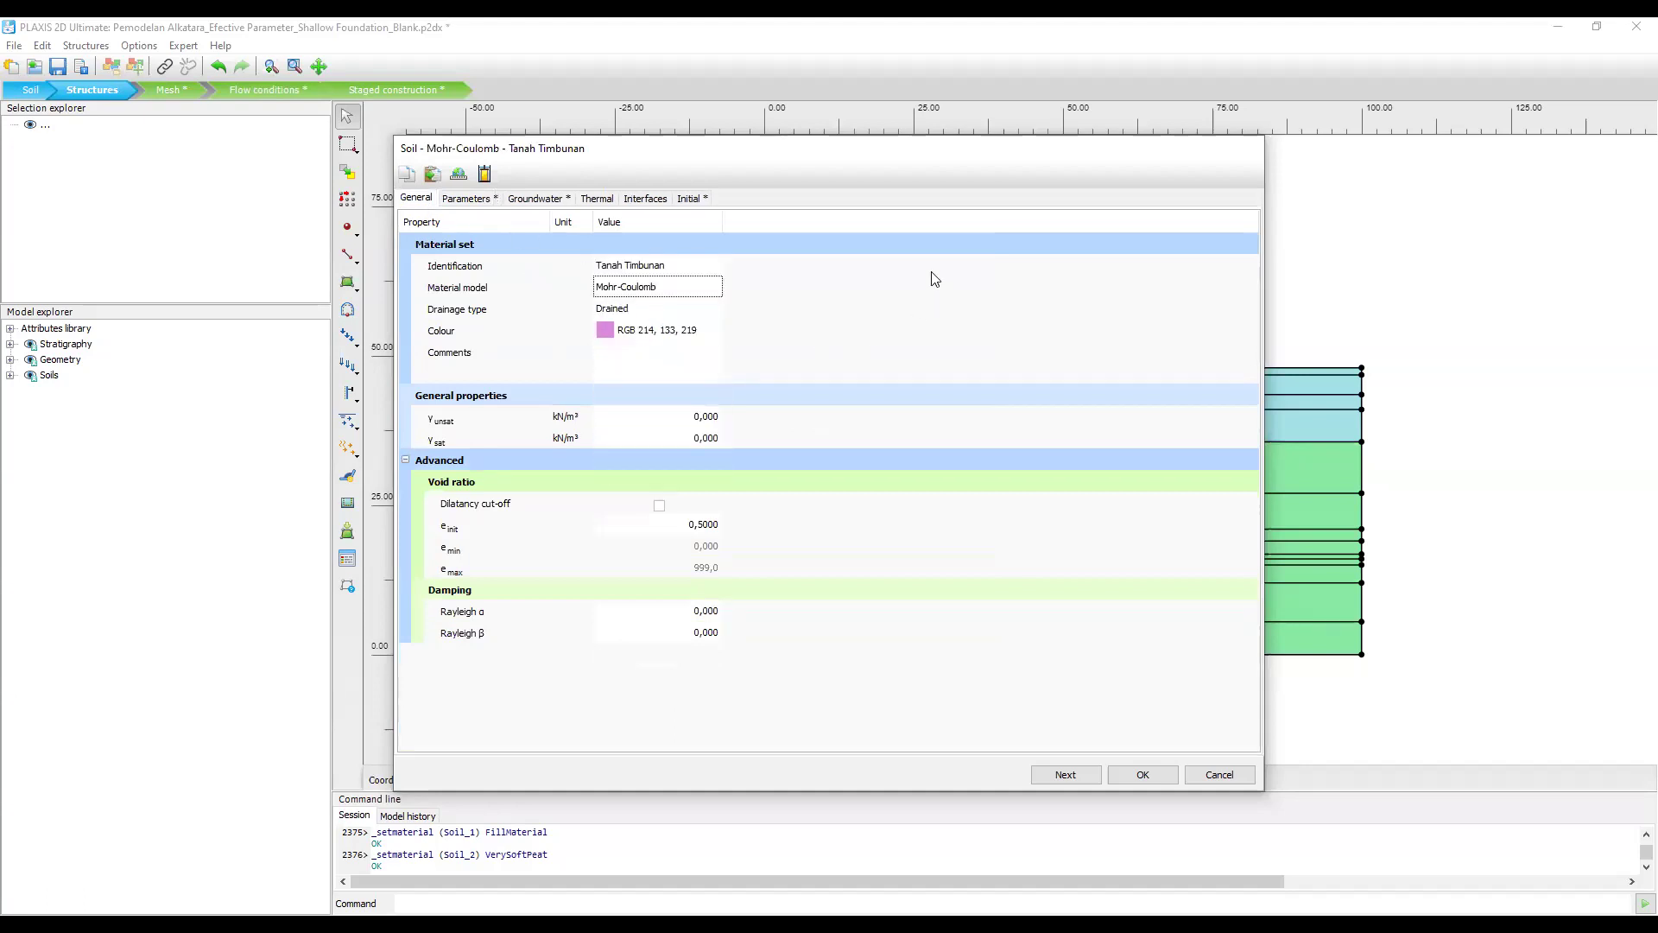
# Try the Non-porous drainage type on Tanah Timbunan and inspect its stiffness and strength parameters.
pyautogui.click(678, 309)
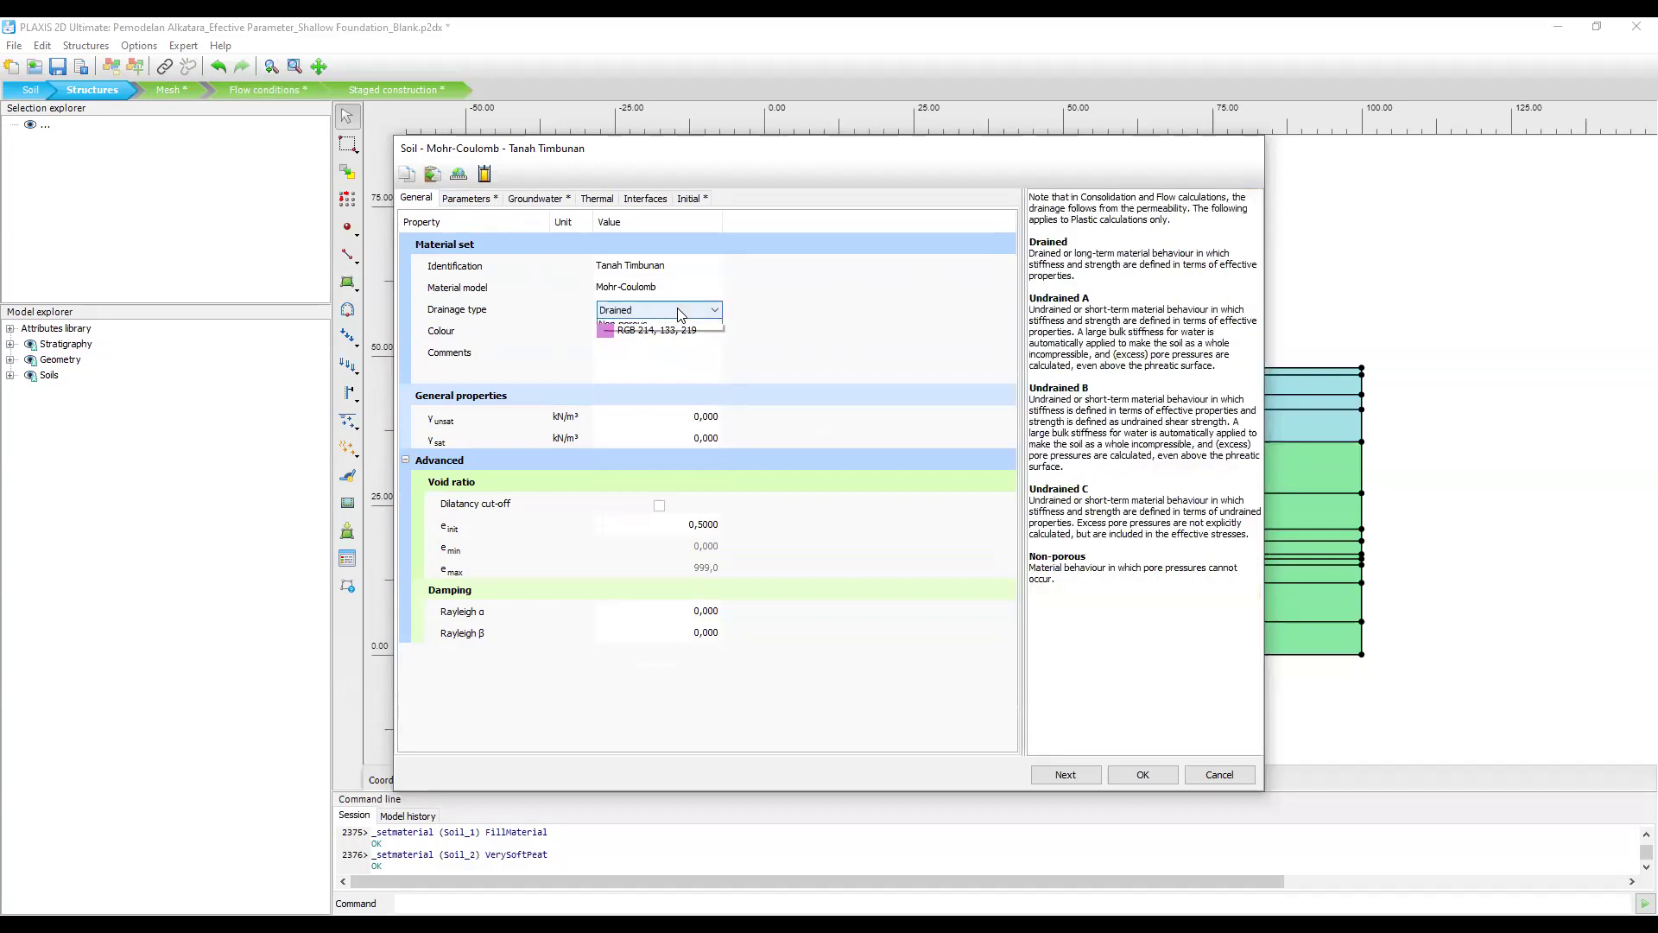
pyautogui.click(677, 309)
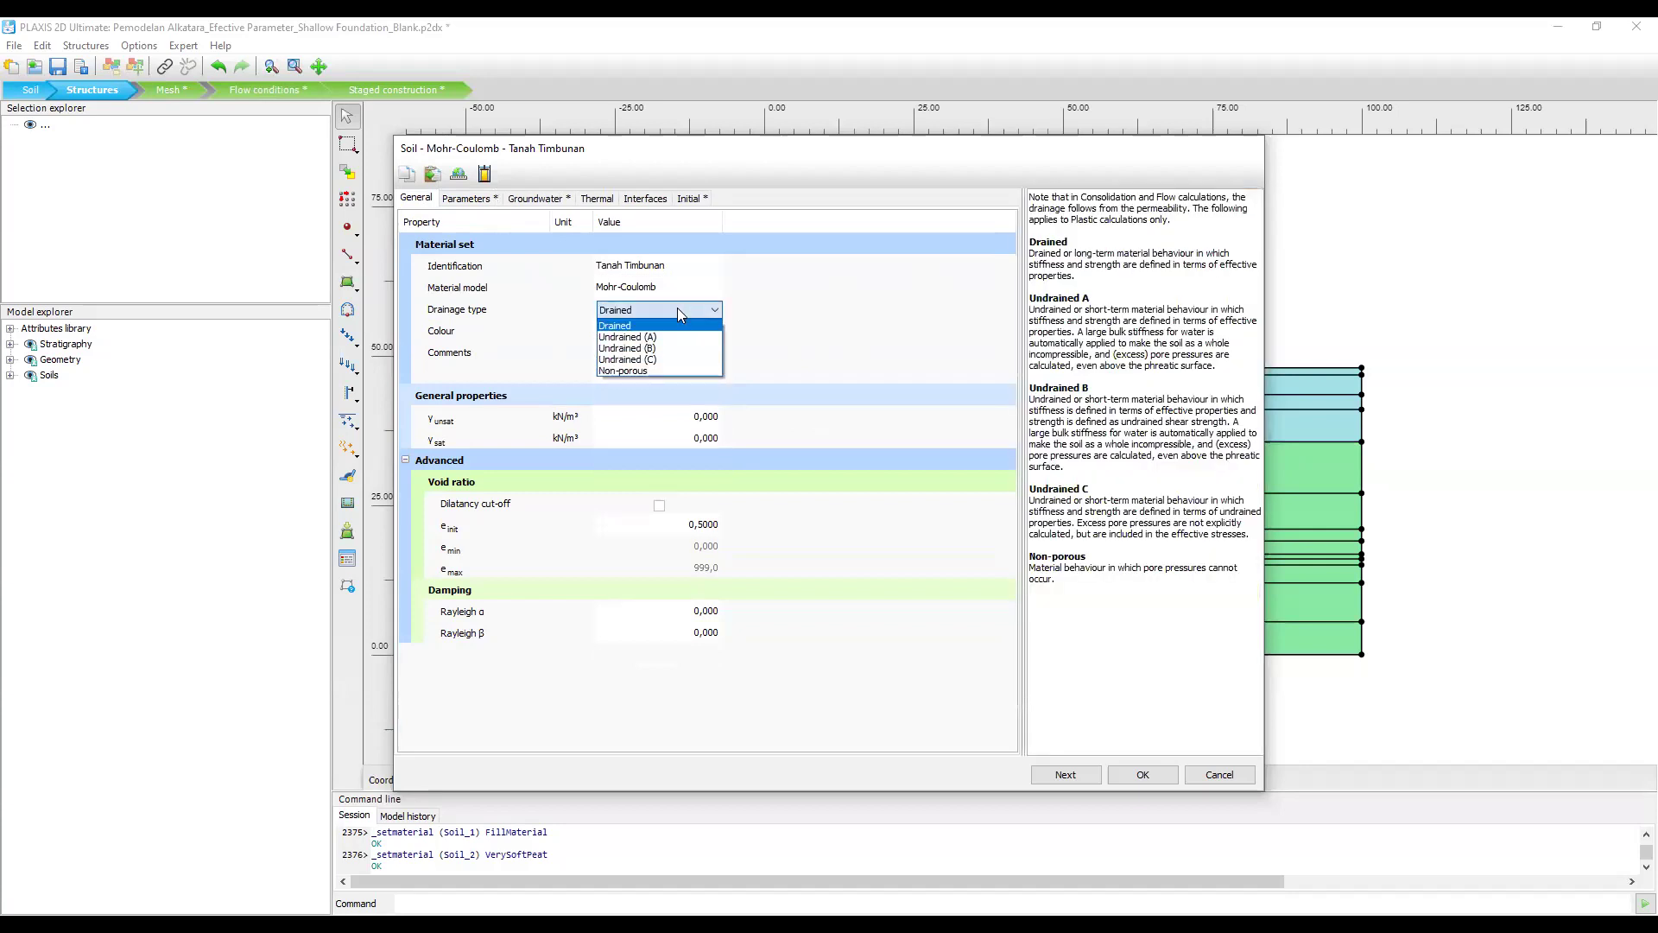
pyautogui.click(644, 372)
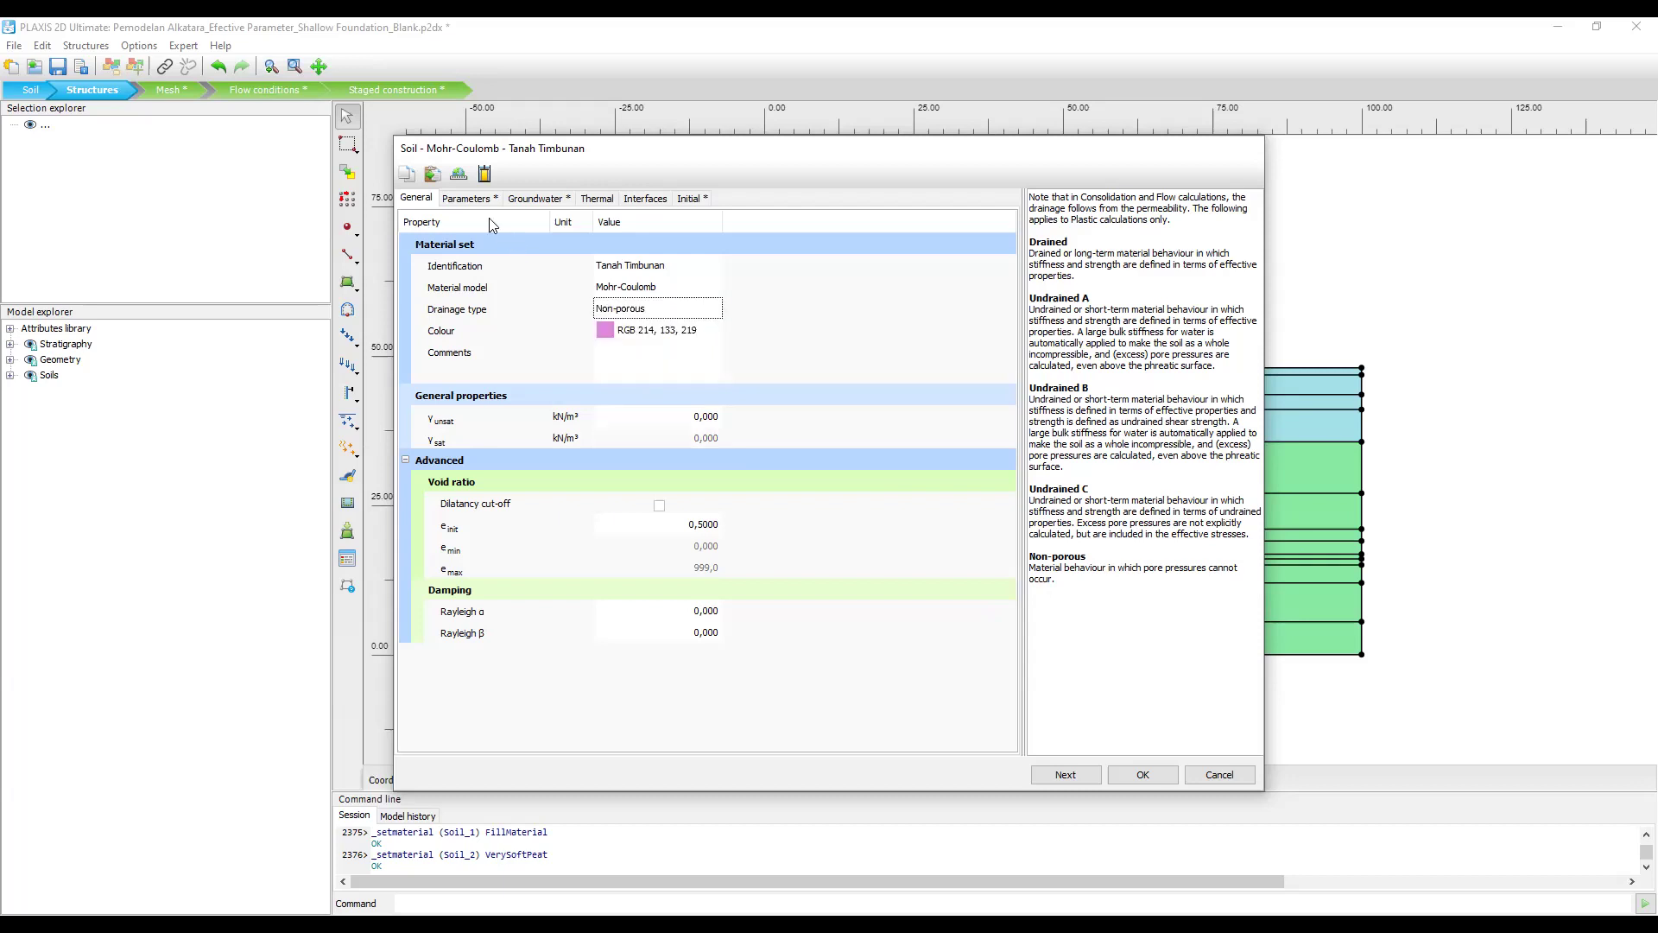
pyautogui.click(470, 200)
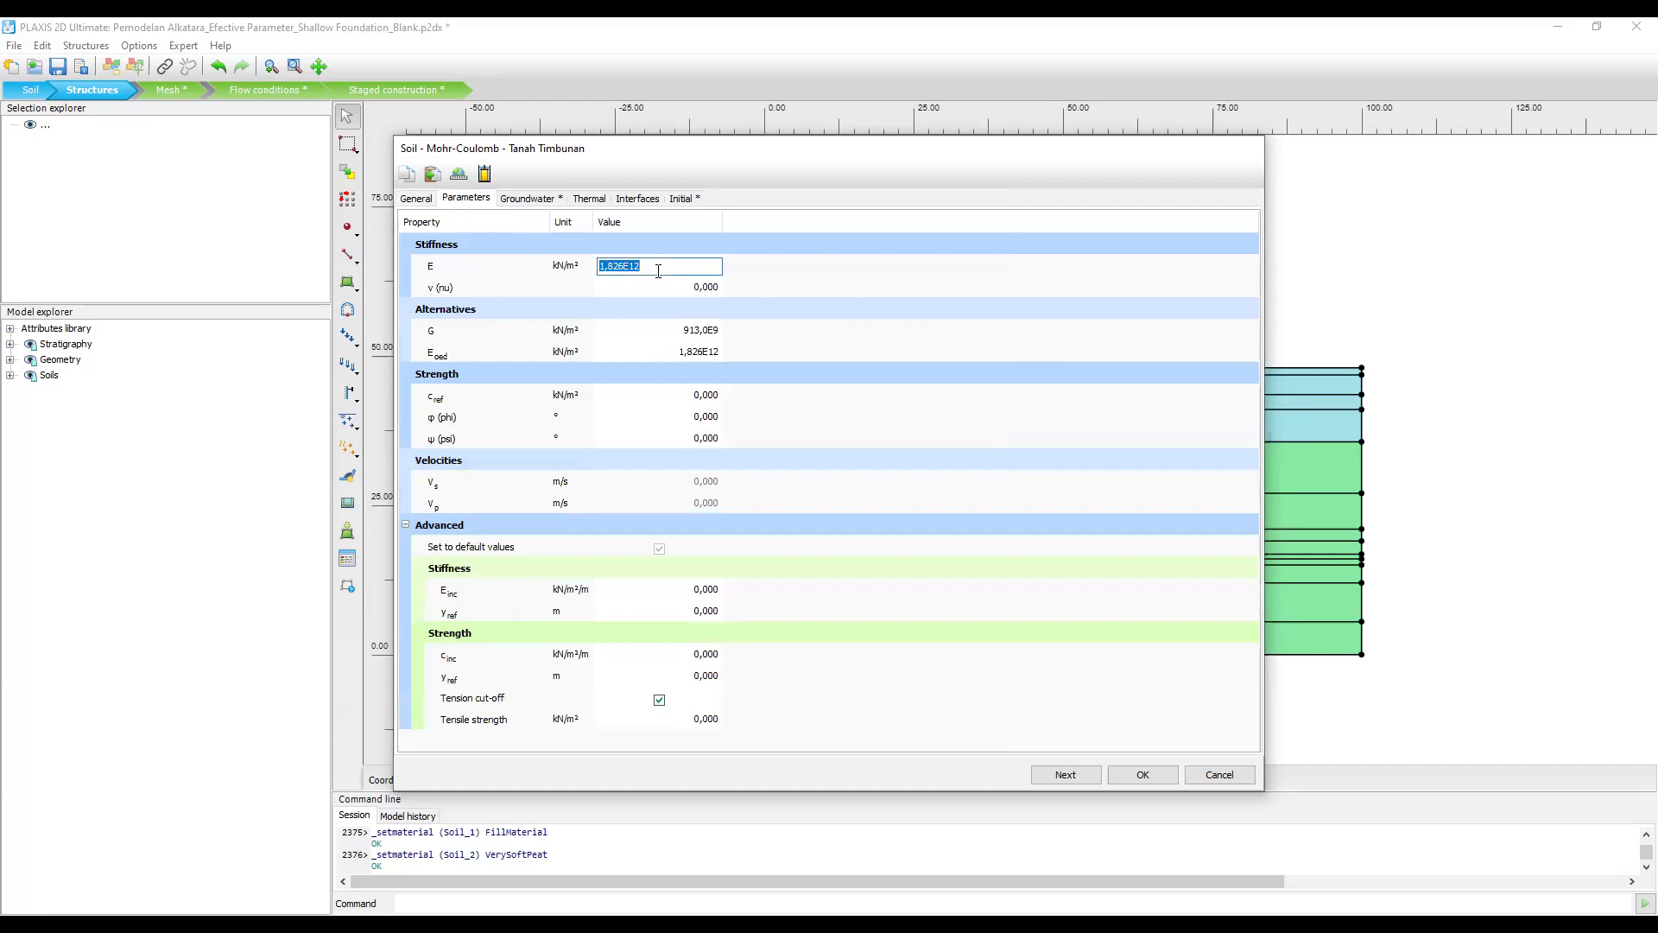
pyautogui.click(416, 199)
# Set the drainage type of Tanah Timbunan back to Drained and highlight the explanation of that type.
pyautogui.click(685, 311)
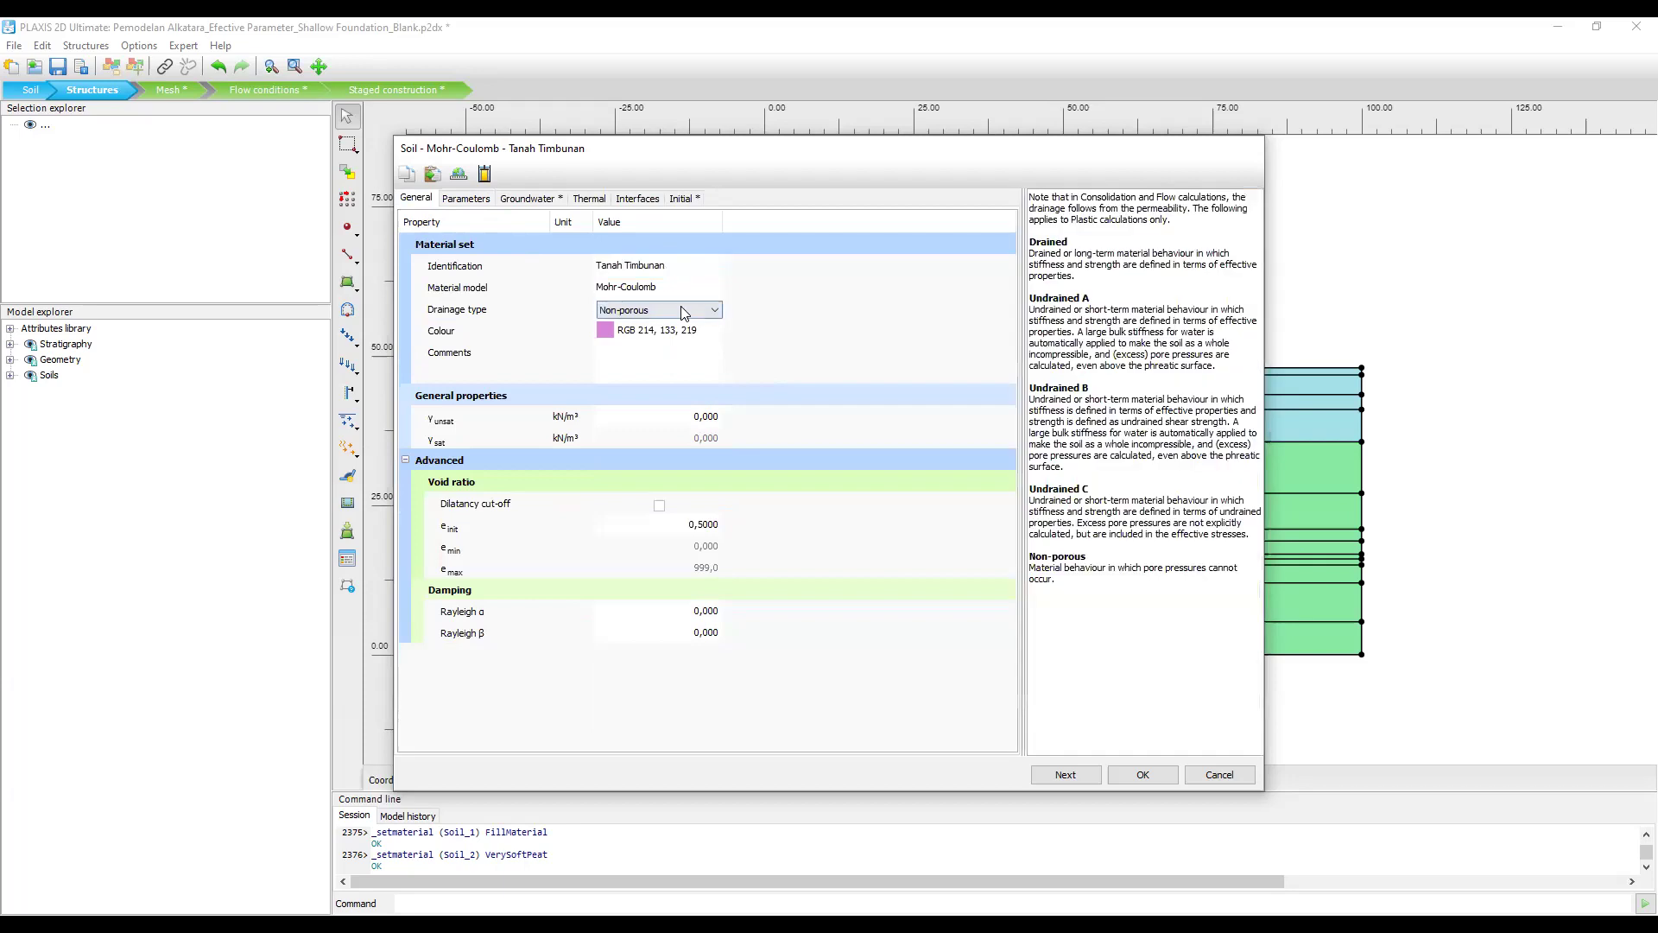
pyautogui.click(685, 311)
pyautogui.click(661, 326)
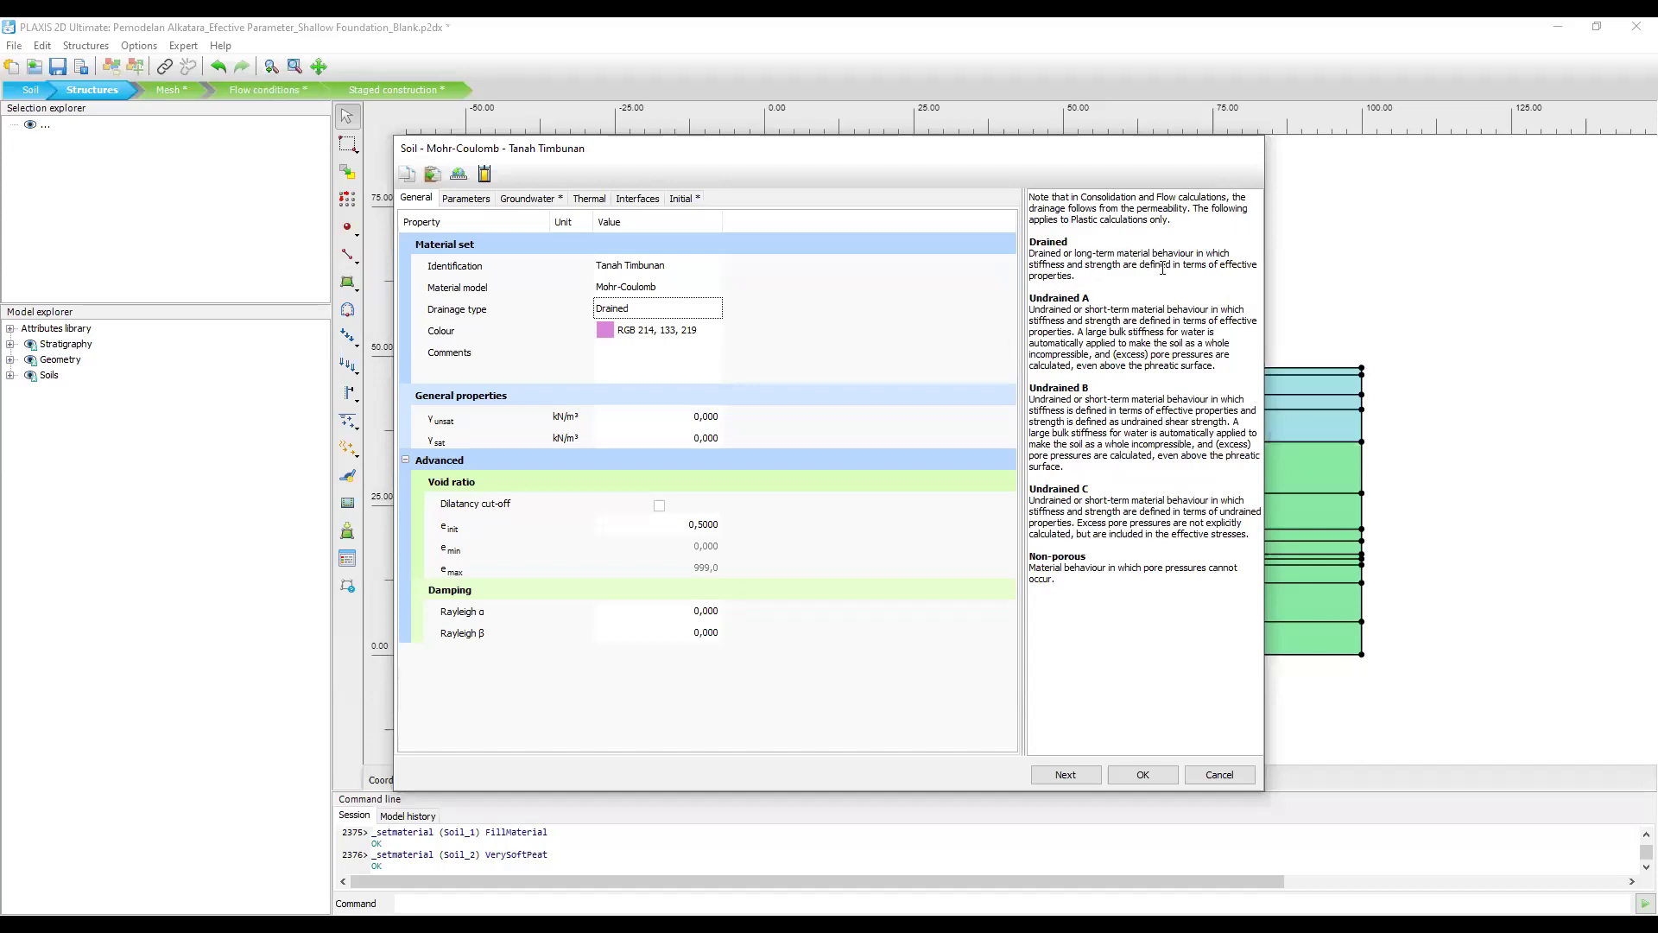
pyautogui.moveTo(1074, 277); pyautogui.dragTo(1026, 261)
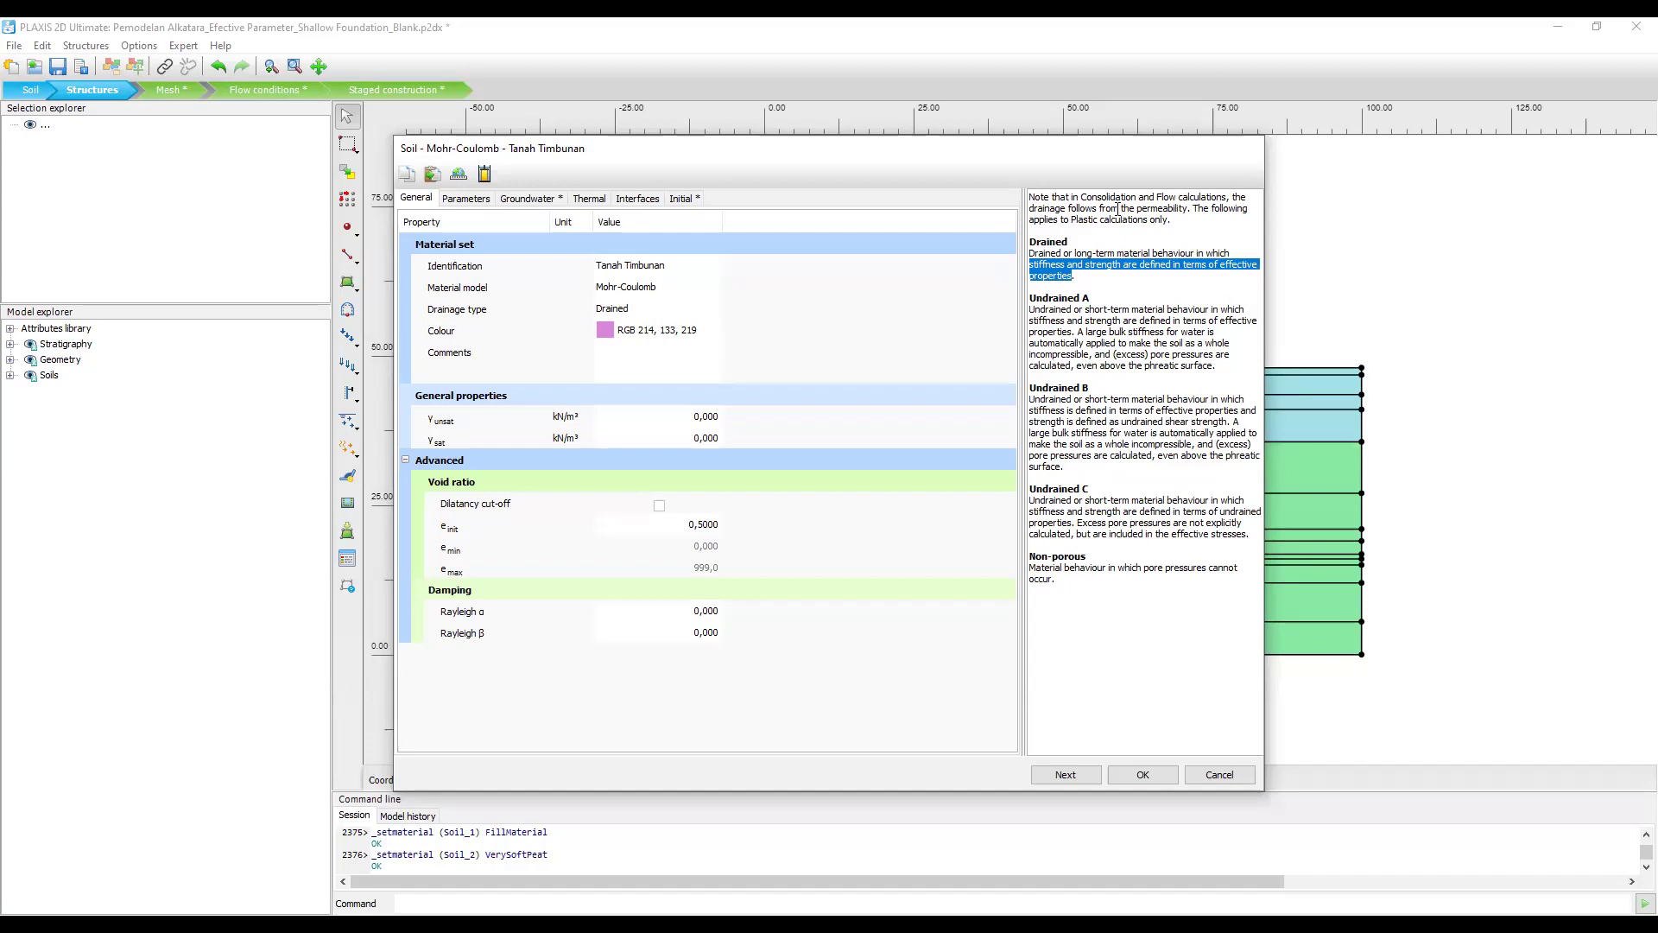
# Examine the material model and drainage type options for Tanah Timbunan and highlight the explanation of Undrained C.
pyautogui.click(674, 292)
pyautogui.click(675, 292)
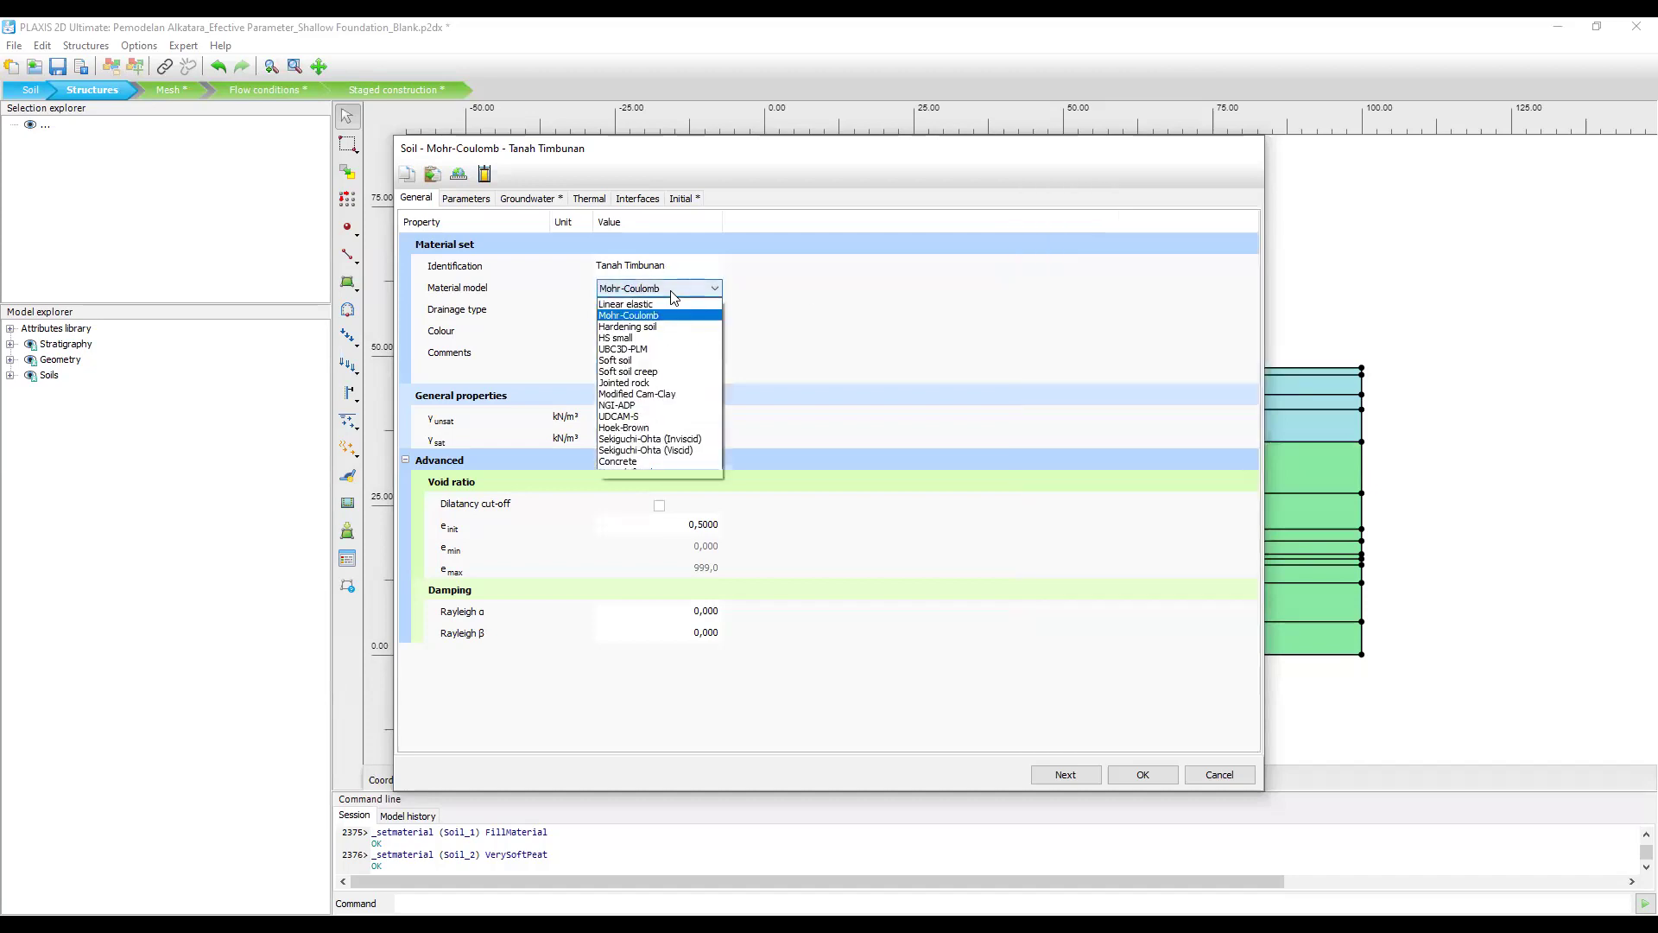
pyautogui.click(687, 315)
pyautogui.click(696, 309)
pyautogui.click(696, 310)
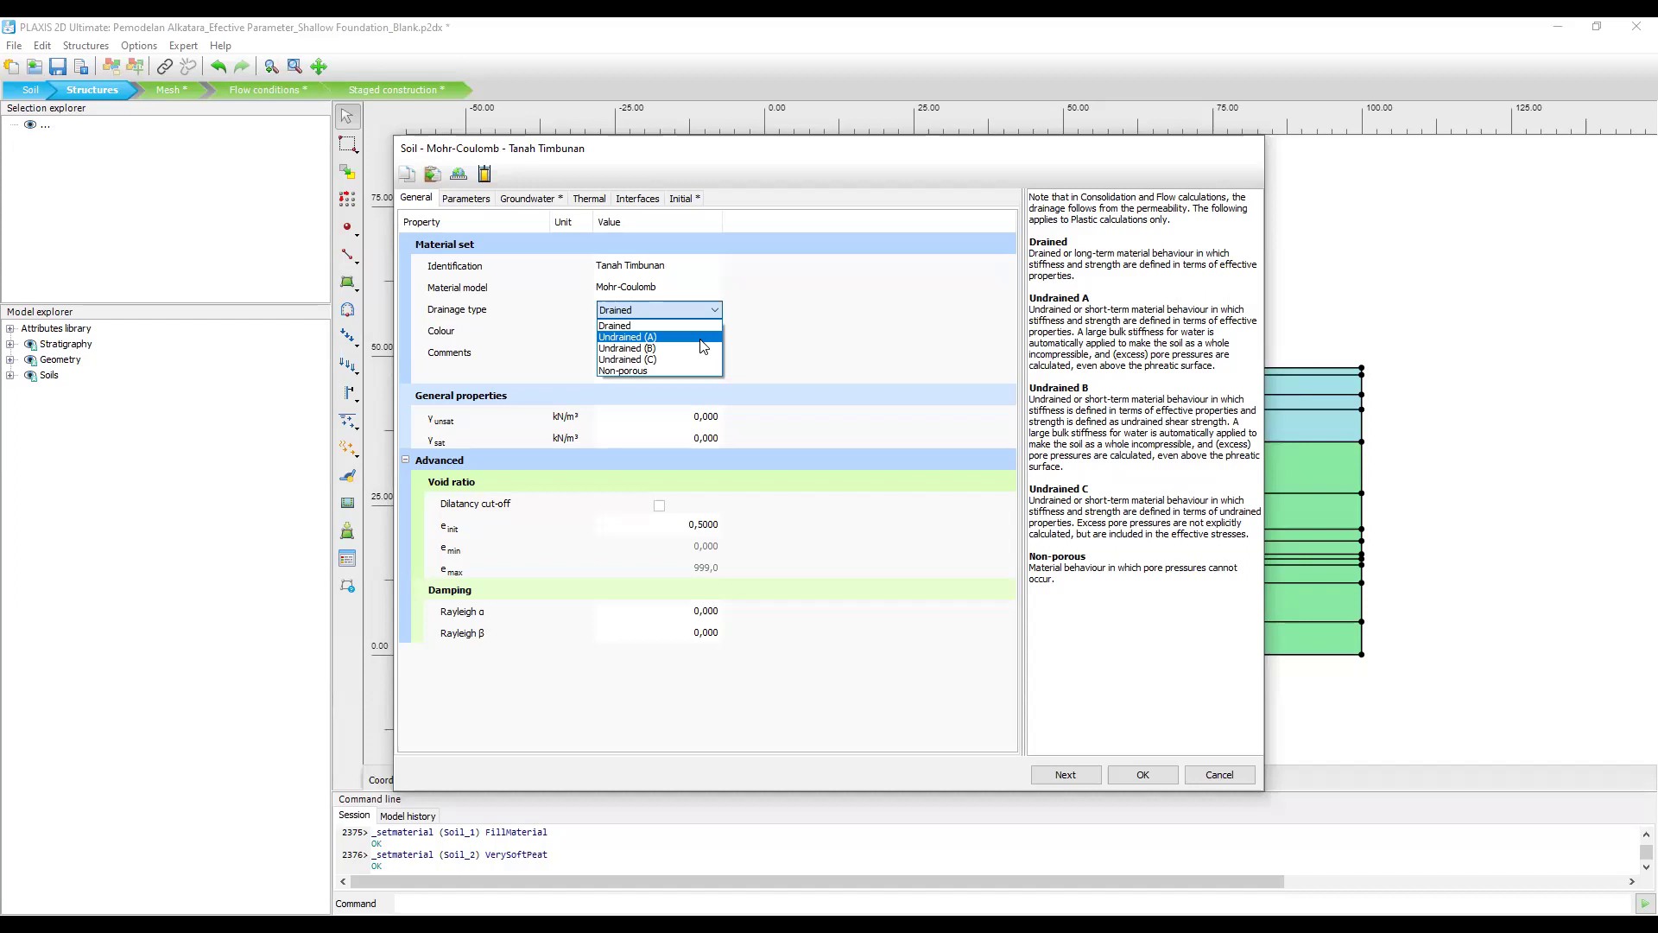
pyautogui.click(812, 324)
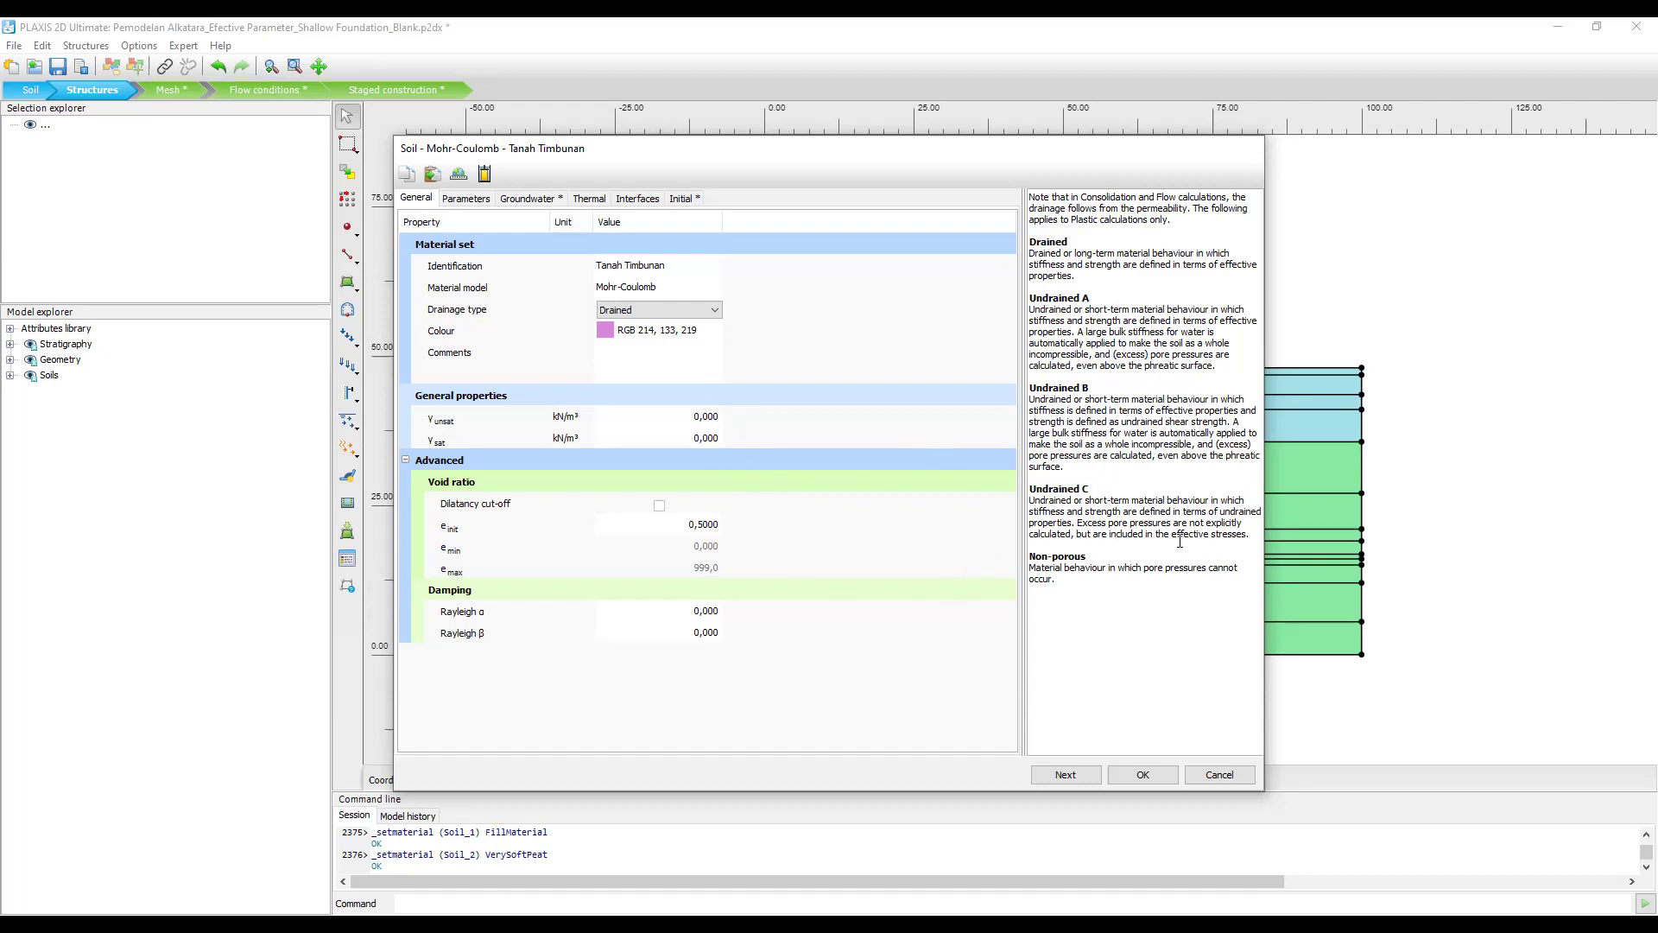
pyautogui.moveTo(1250, 534); pyautogui.dragTo(1040, 512)
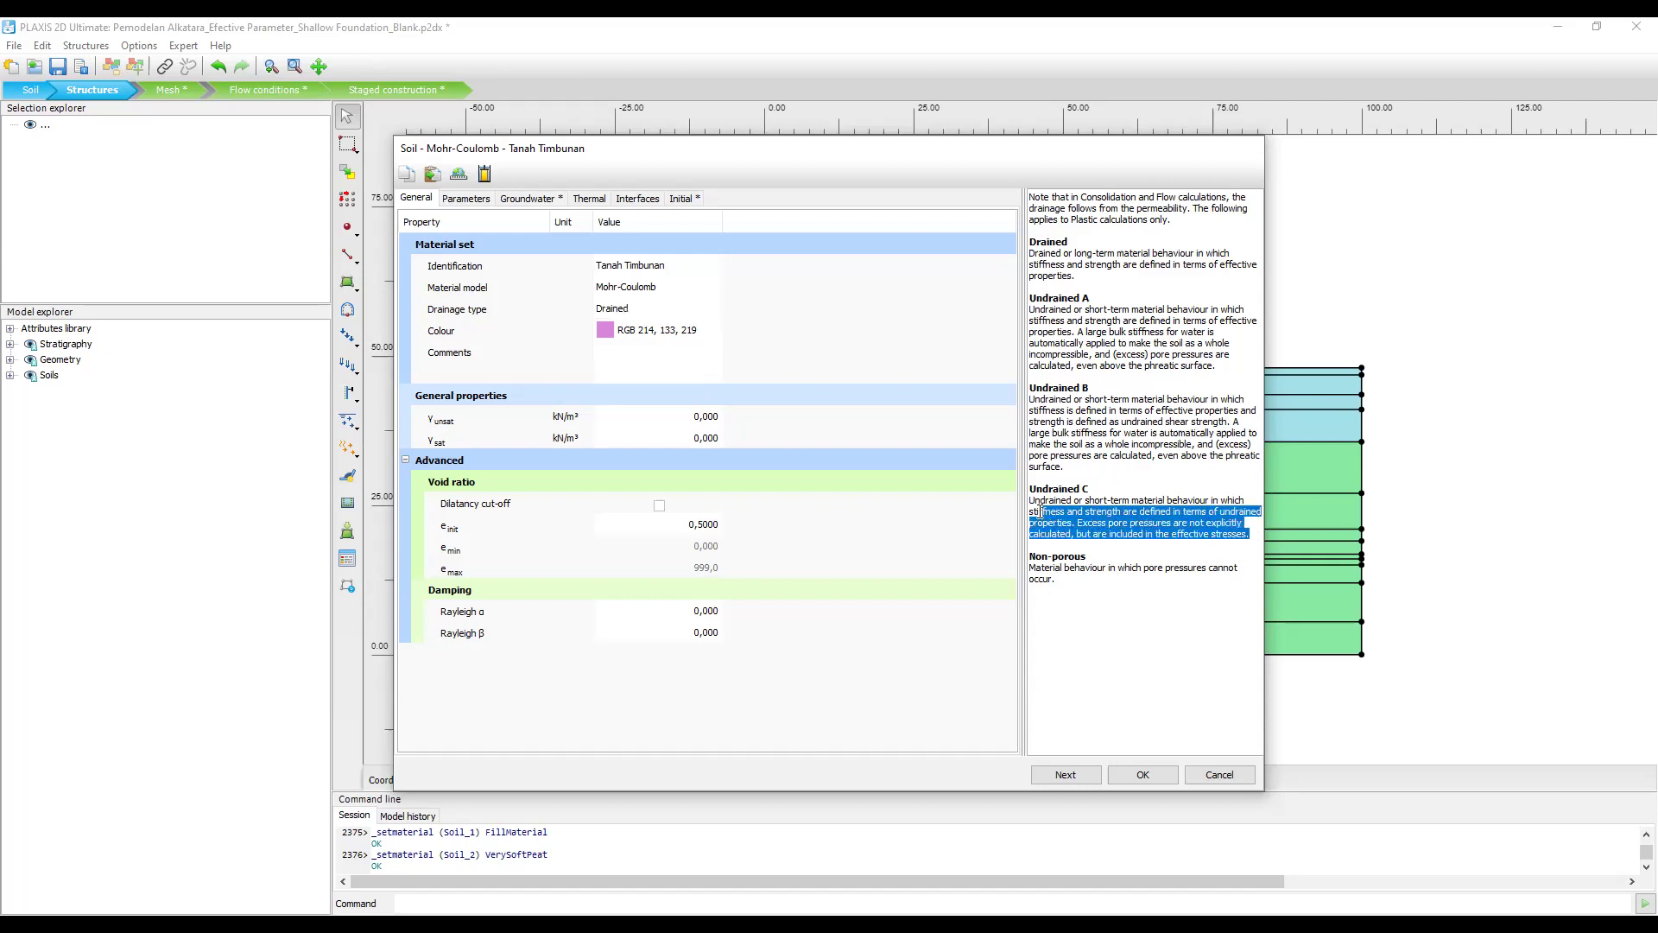
# Try the Undrained (A) and Undrained (C) drainage types on Tanah Timbunan and check the unit weight fields.
pyautogui.click(689, 313)
pyautogui.click(689, 313)
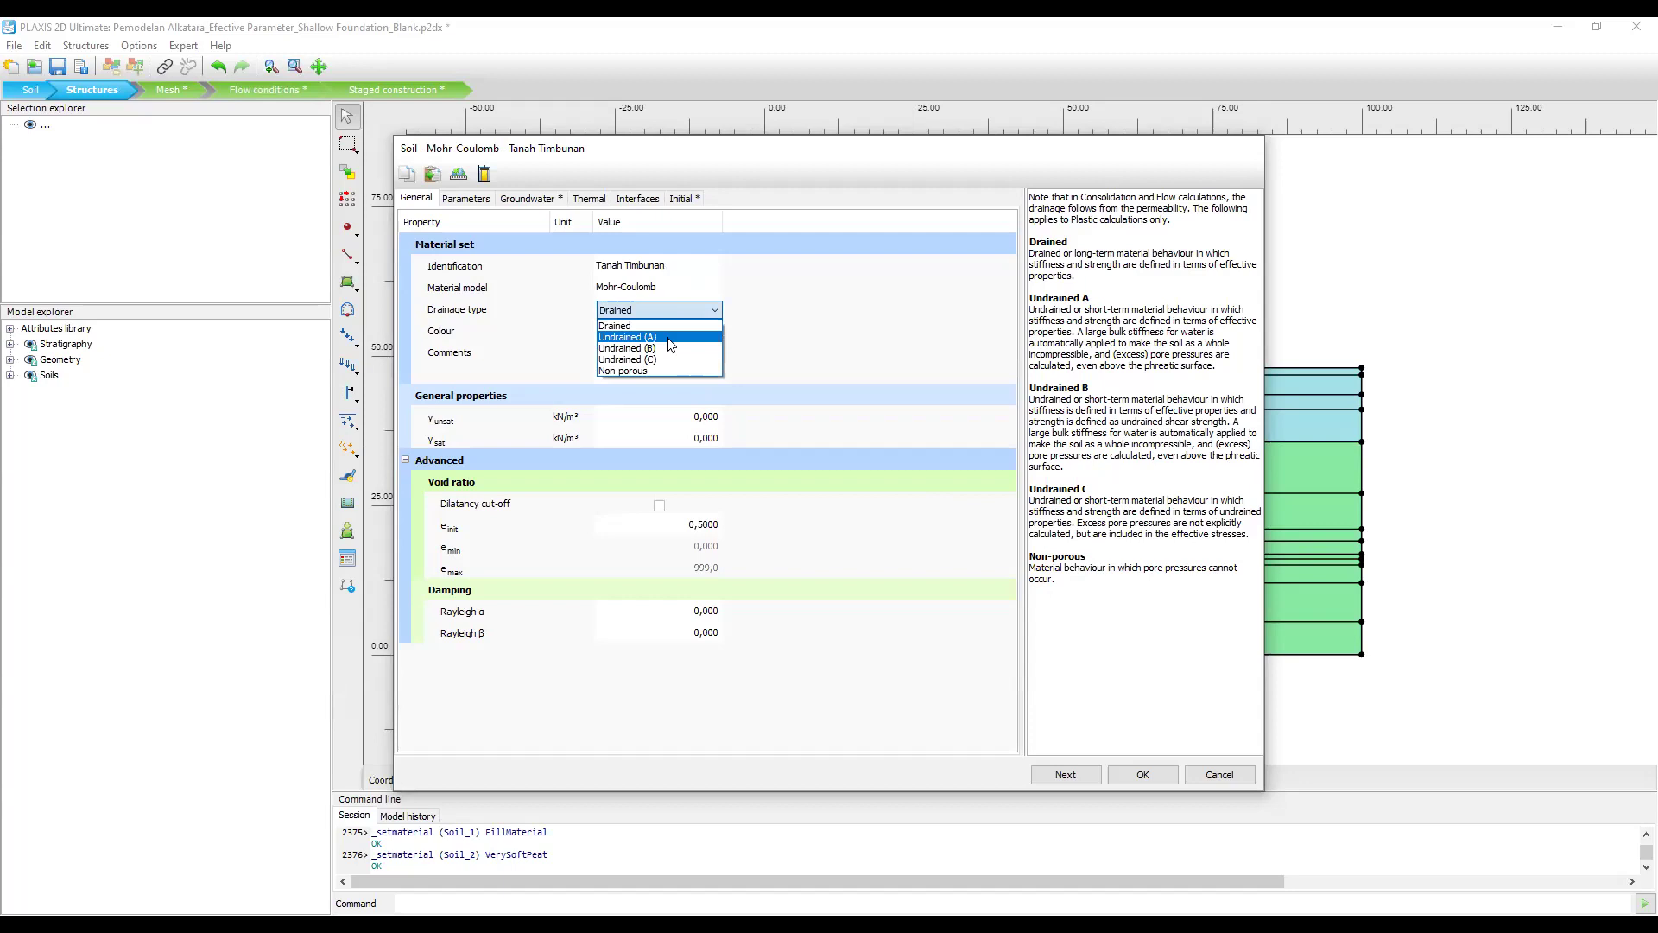
pyautogui.click(671, 345)
pyautogui.click(709, 310)
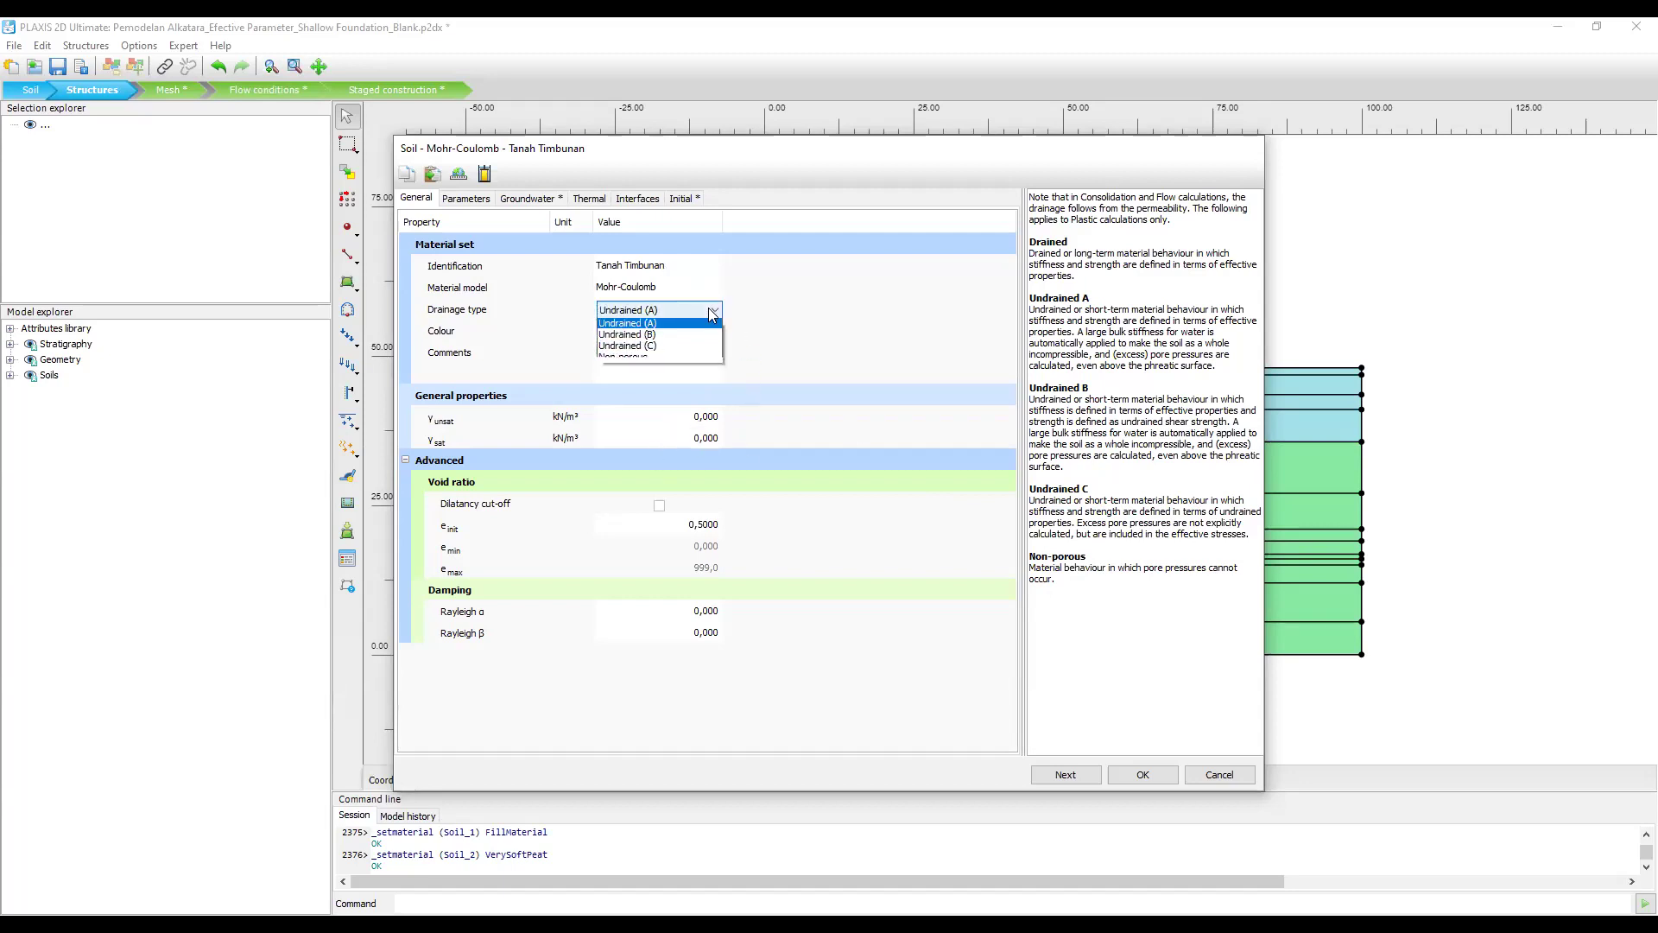
pyautogui.click(667, 361)
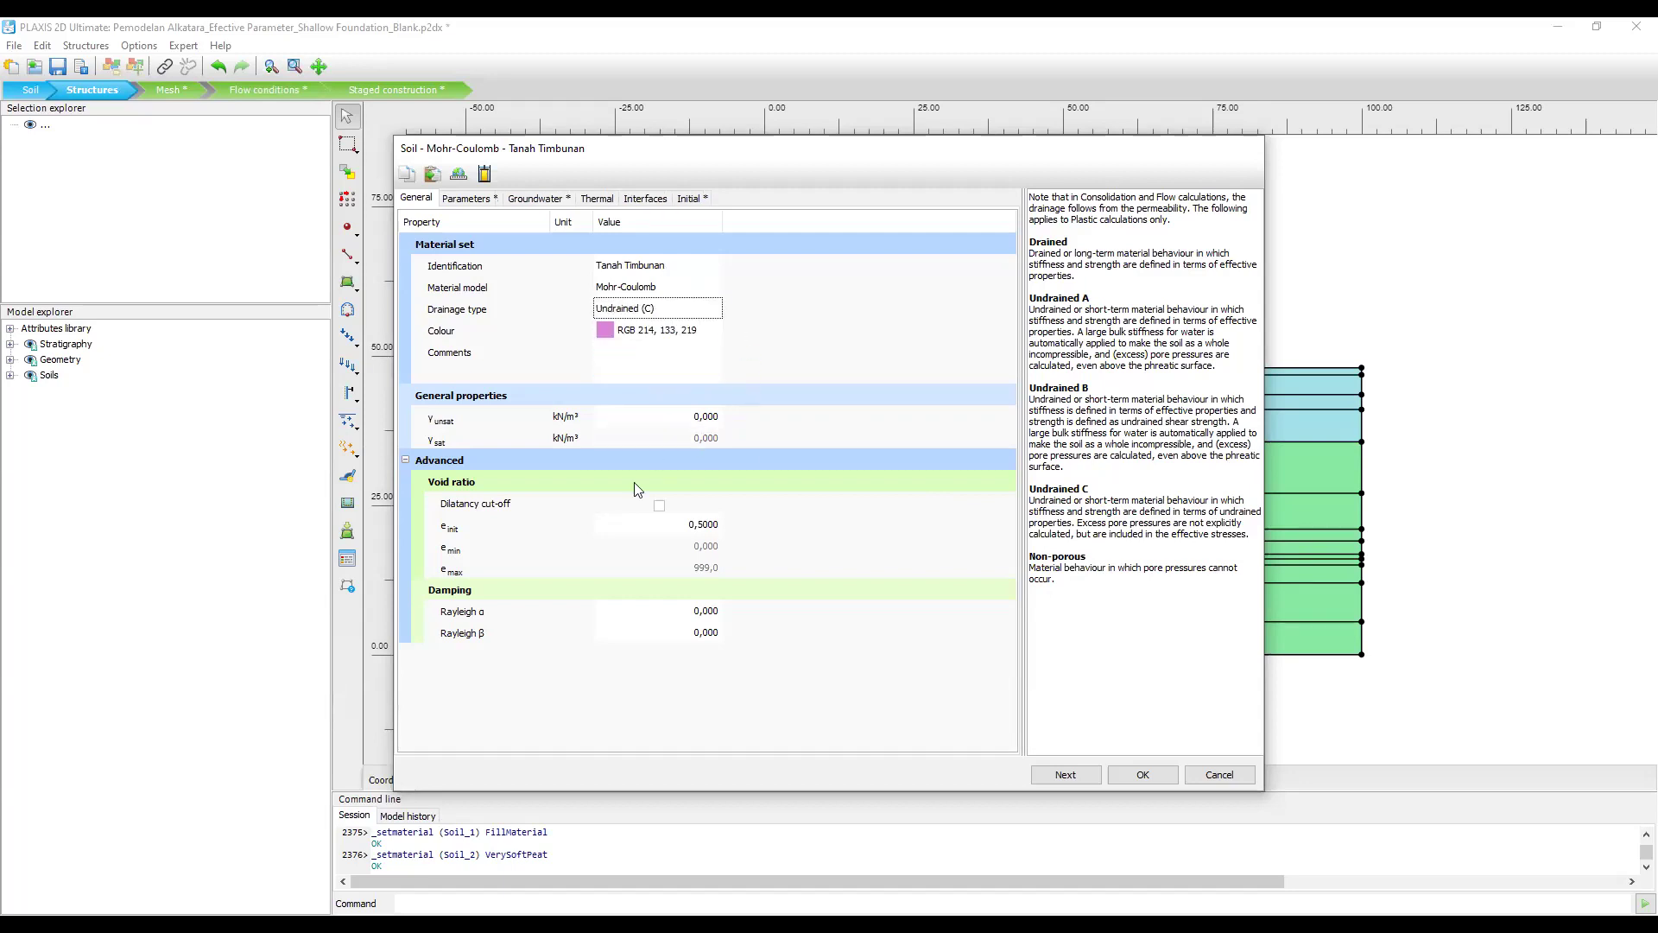
pyautogui.click(712, 417)
pyautogui.press('Return')
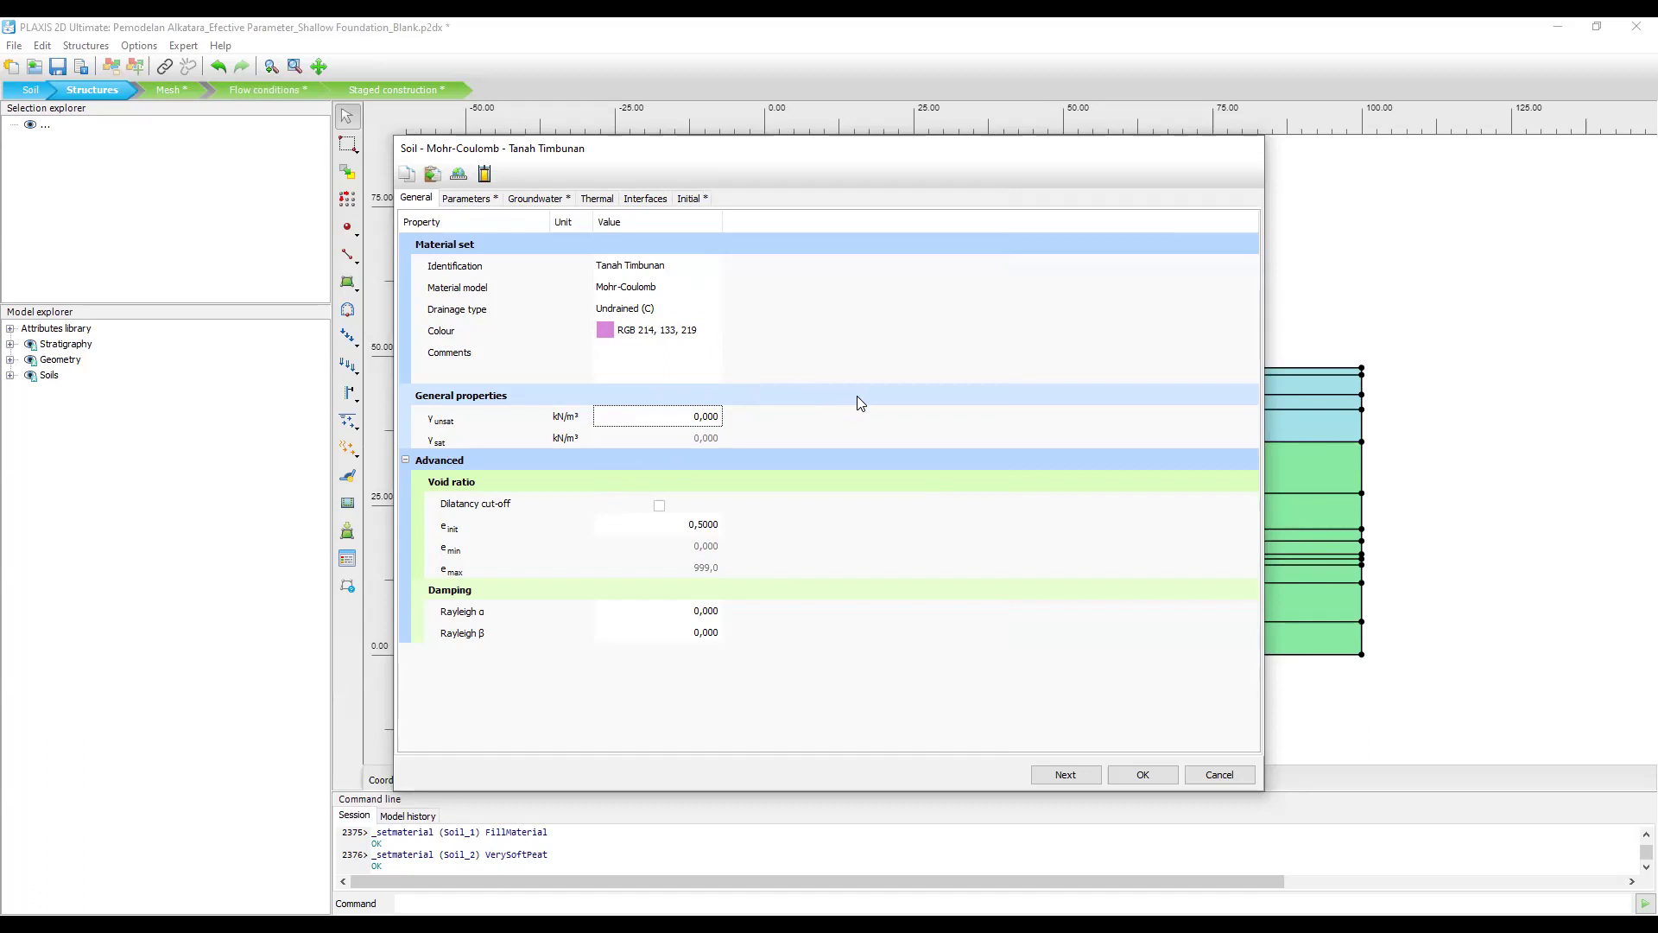
# Set the drainage type of Tanah Timbunan to Undrained (A).
pyautogui.click(688, 309)
pyautogui.click(690, 311)
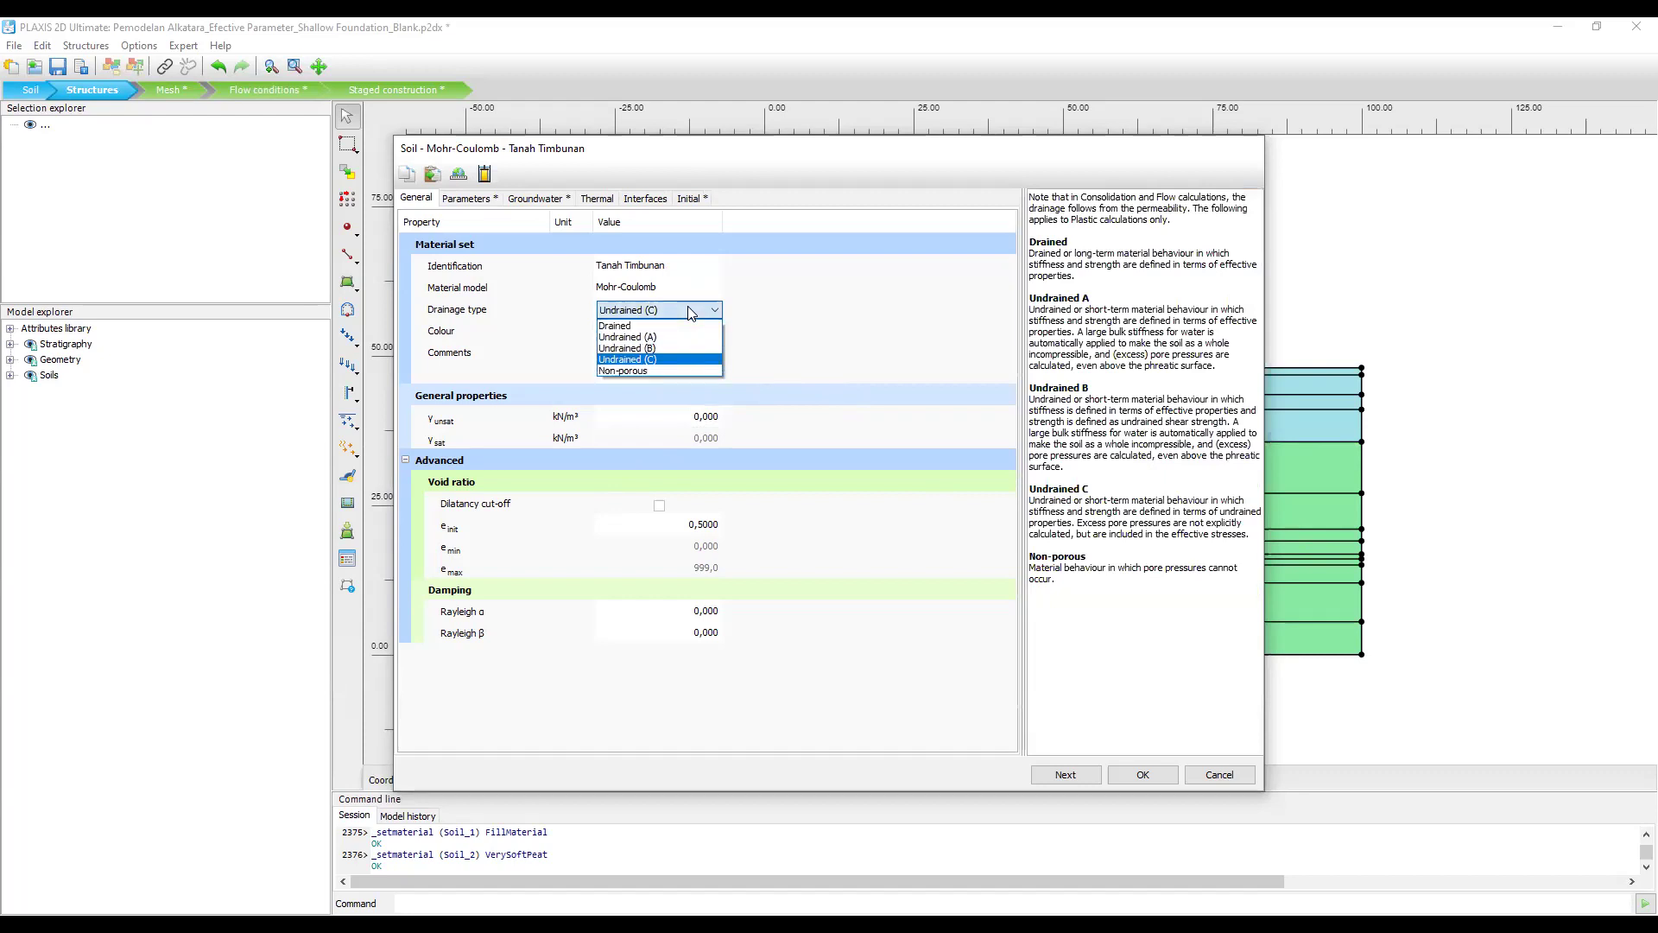
pyautogui.click(694, 330)
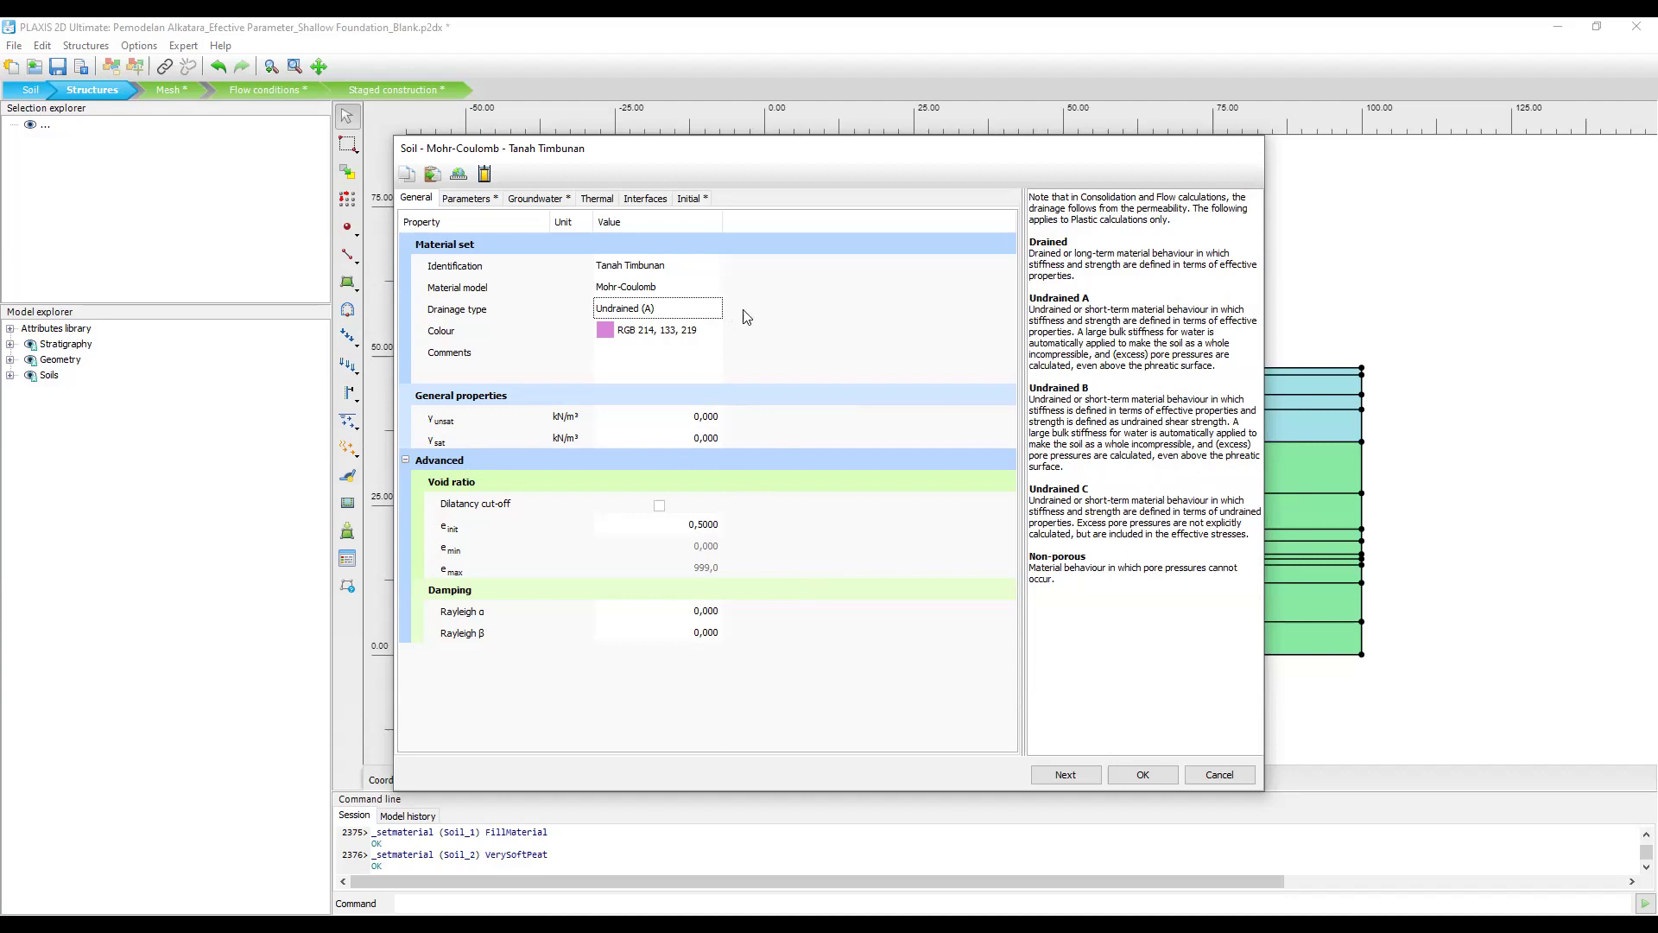
# Examine the colour, unsaturated and saturated unit weight, and initial void ratio fields of Tanah Timbunan.
pyautogui.click(901, 327)
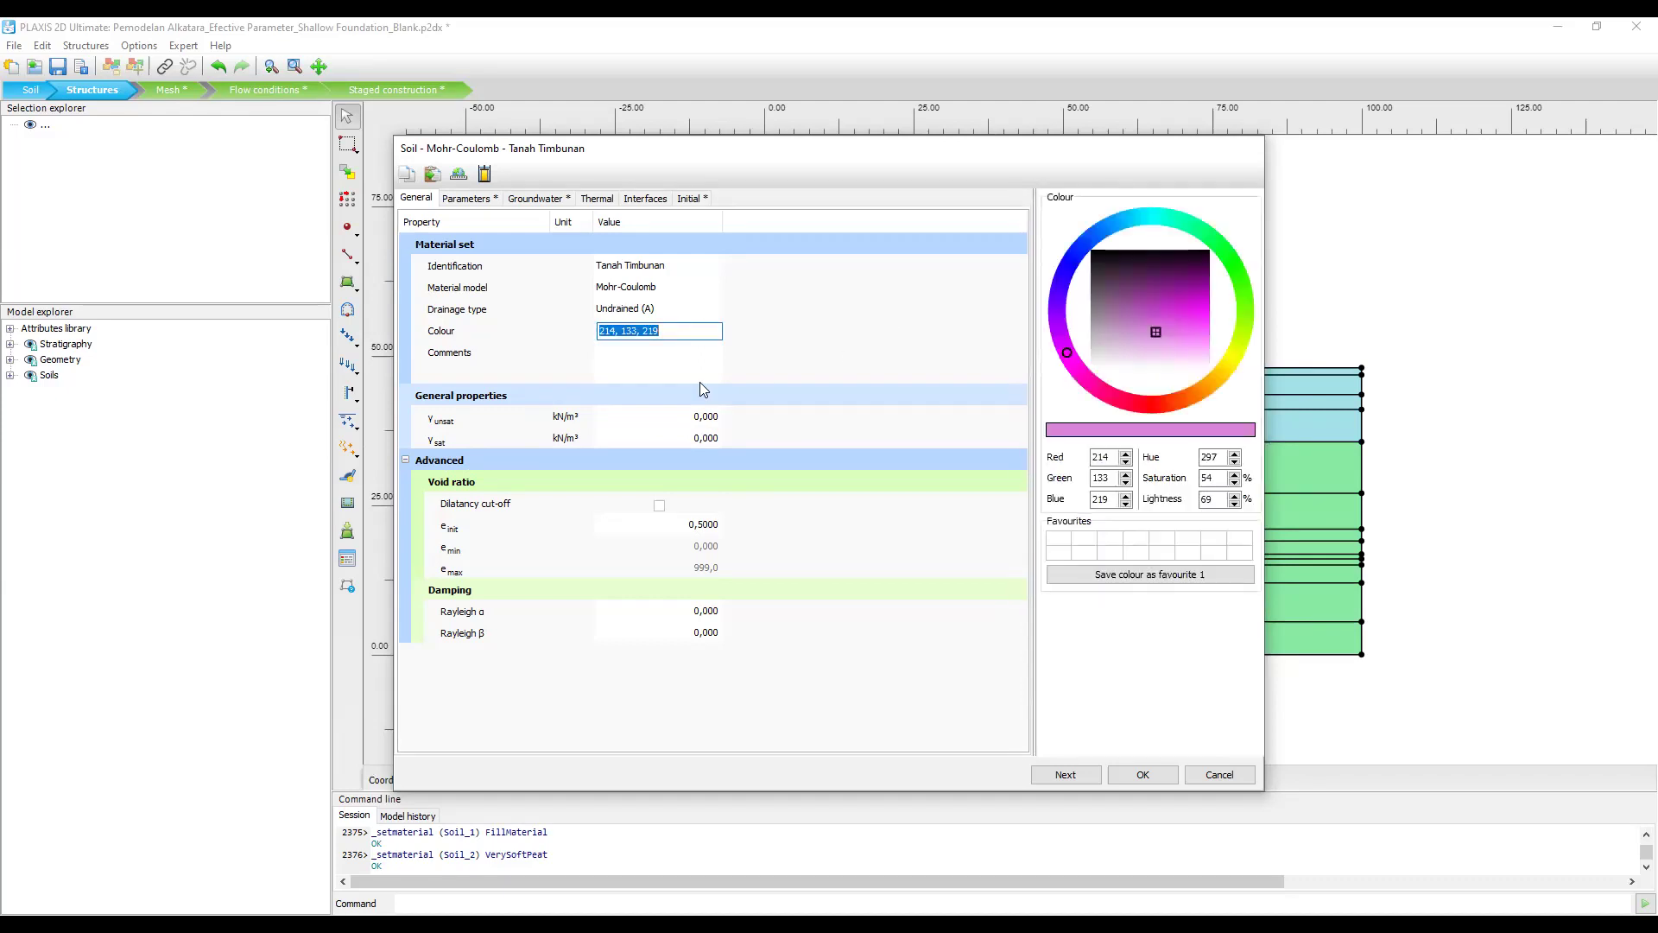
pyautogui.click(803, 334)
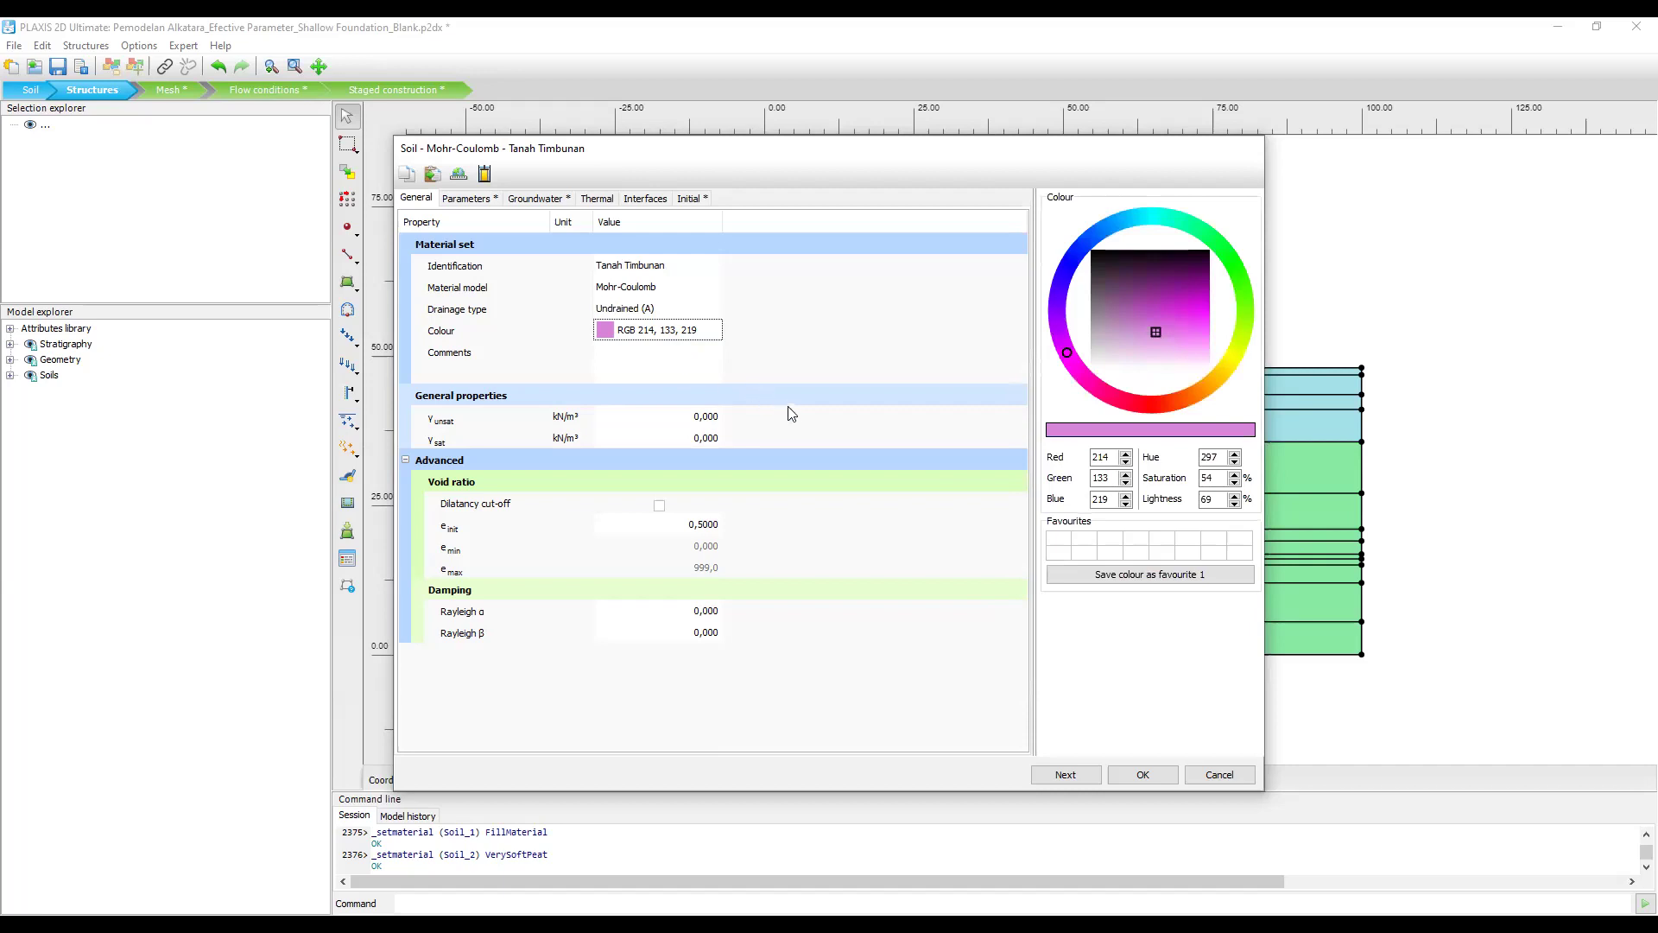
pyautogui.click(702, 422)
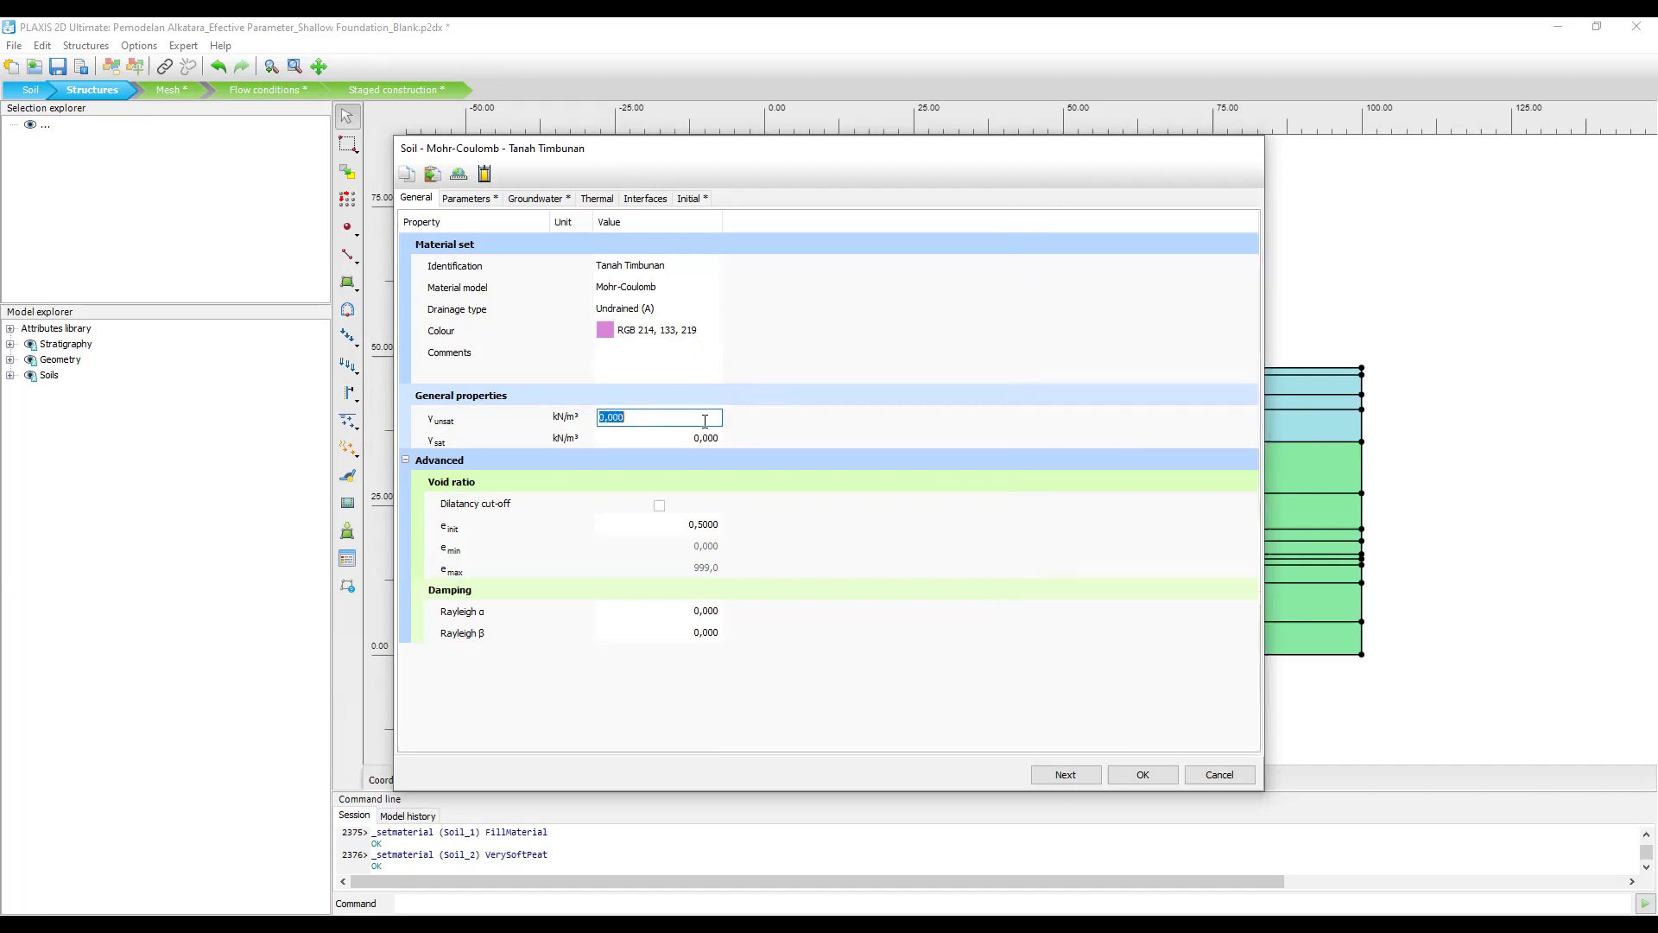
pyautogui.click(710, 437)
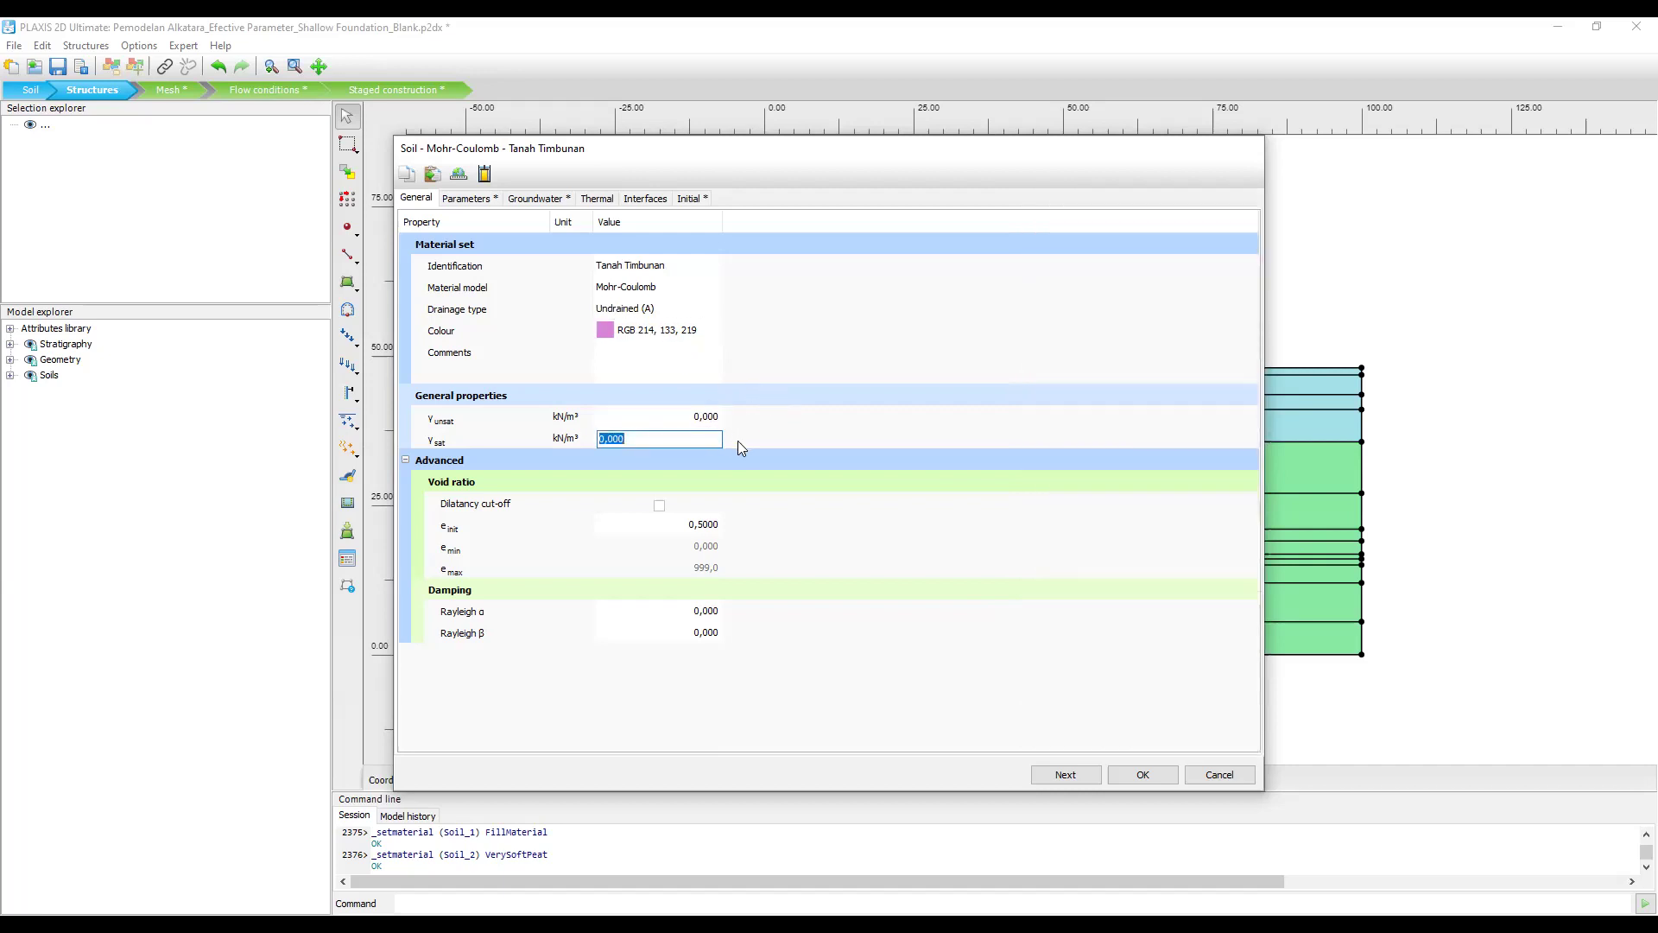
pyautogui.click(704, 415)
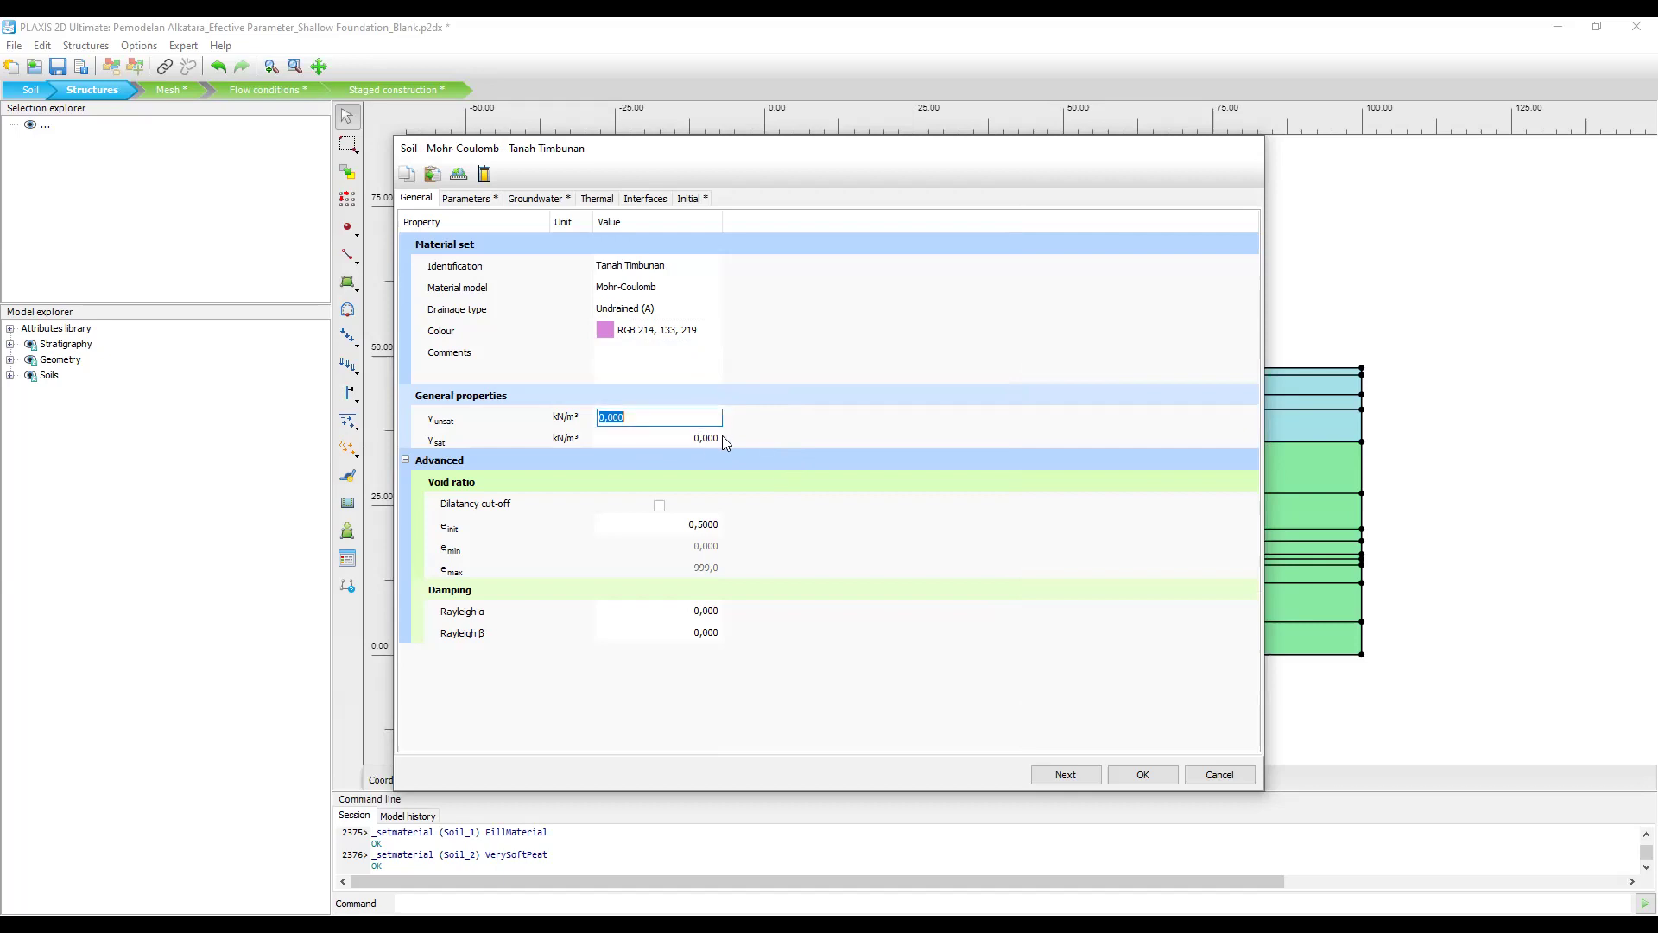
pyautogui.click(708, 439)
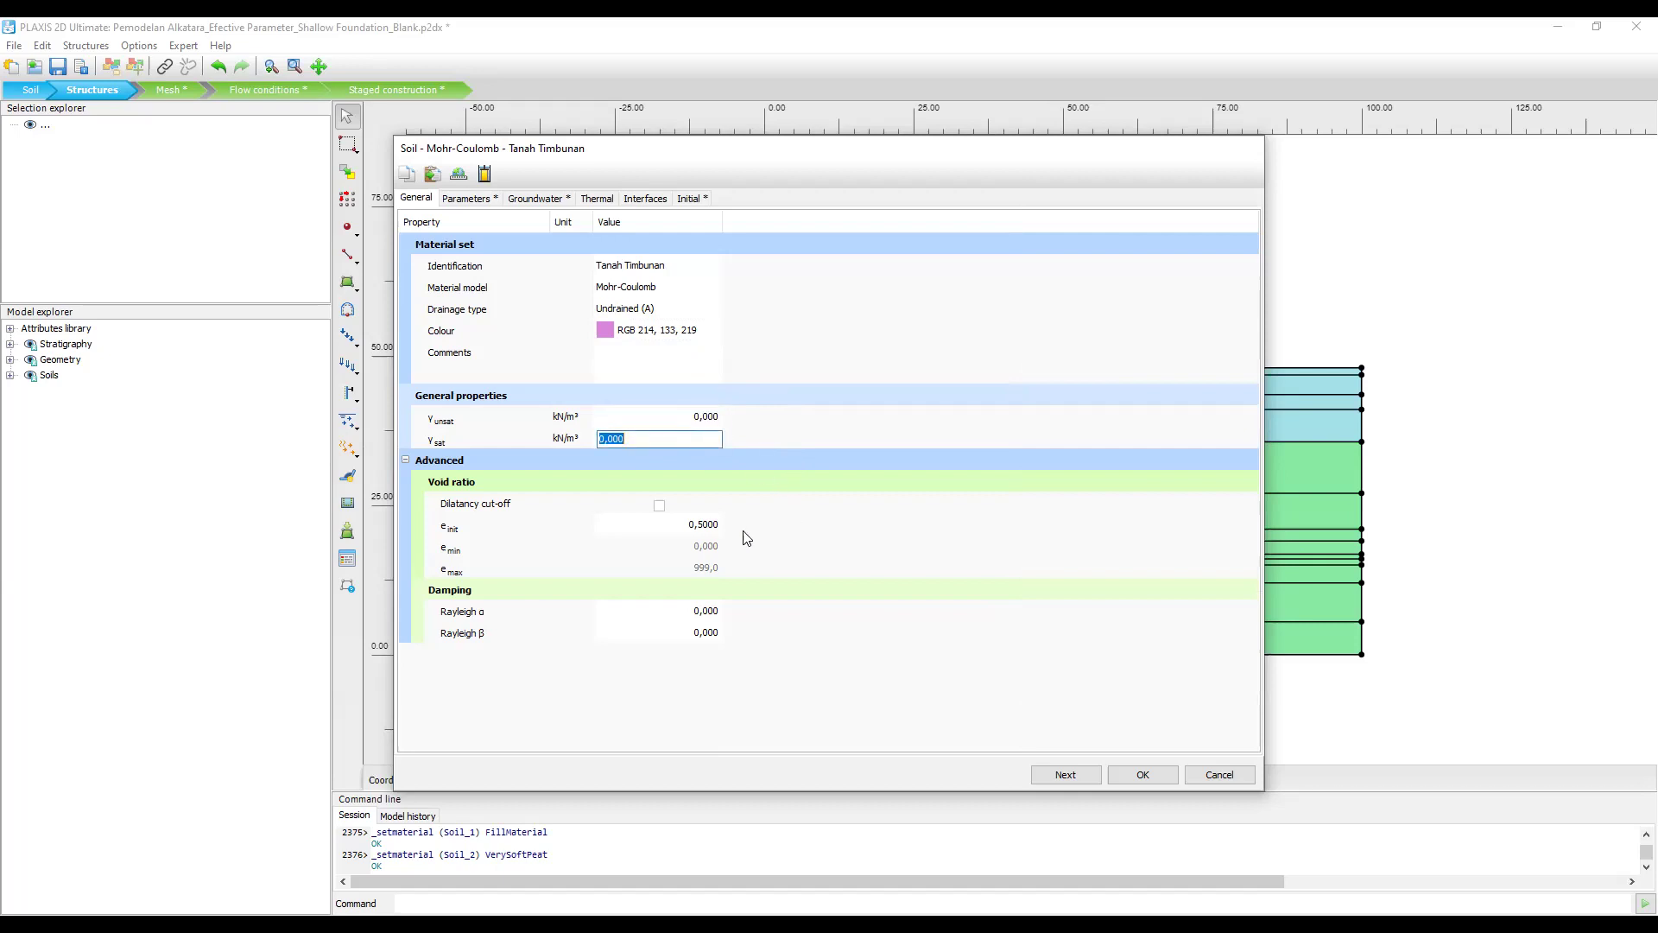
pyautogui.click(705, 529)
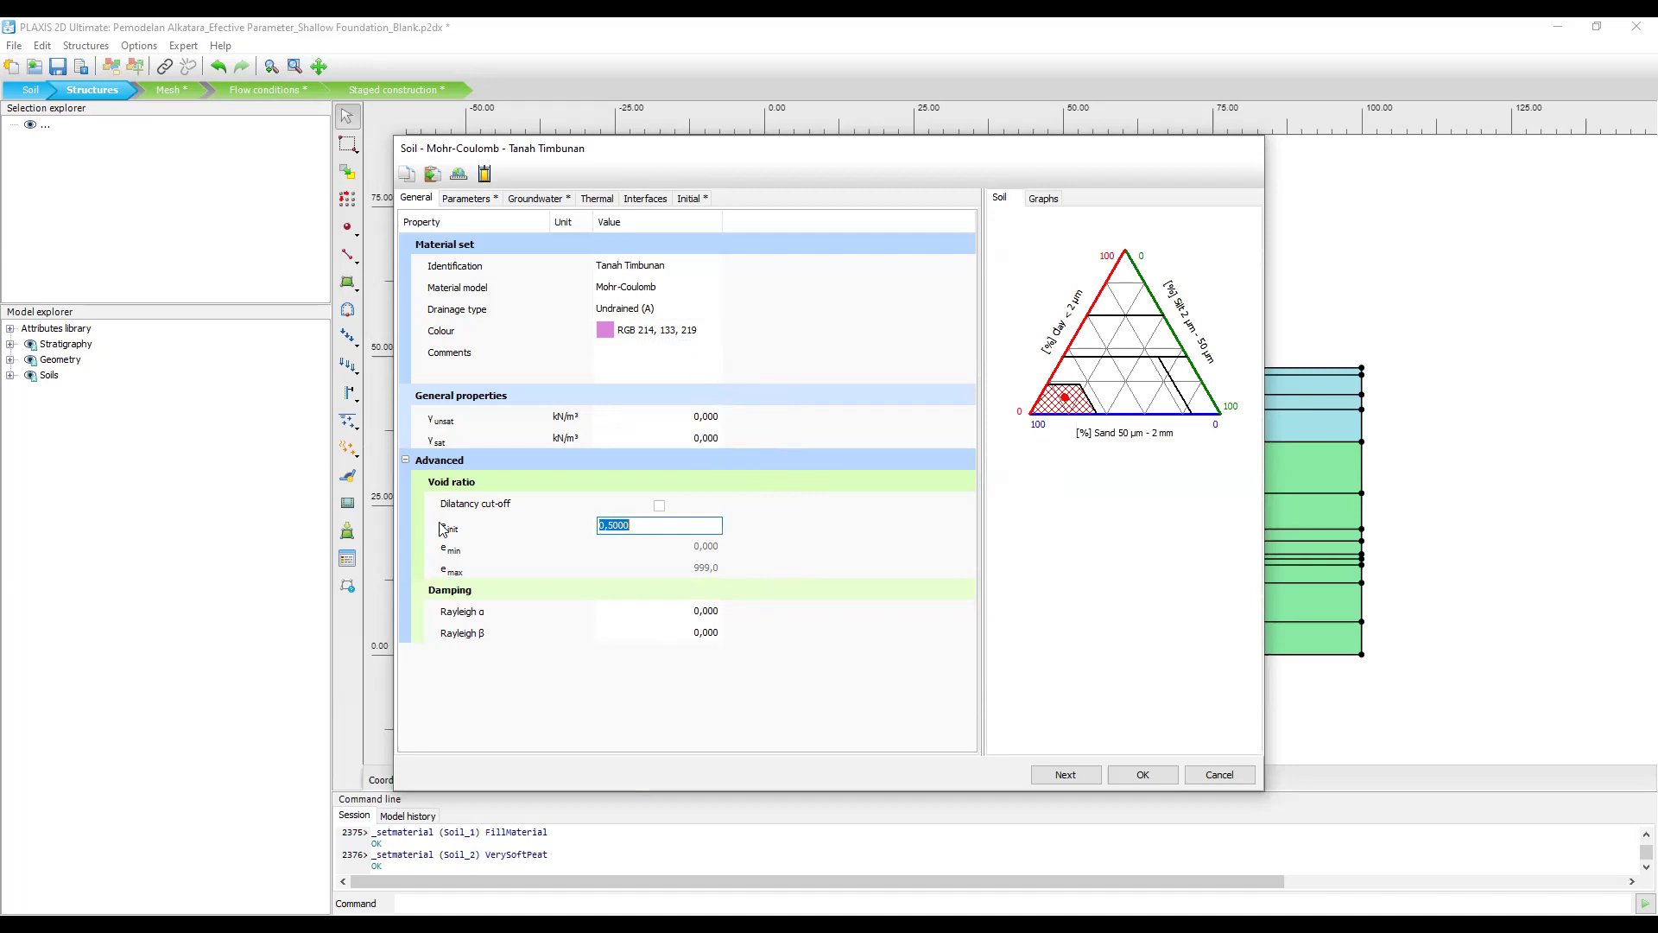
# Examine the stiffness parameters of Tanah Timbunan and its cohesion, friction angle and dilatancy angle fields.
pyautogui.click(471, 199)
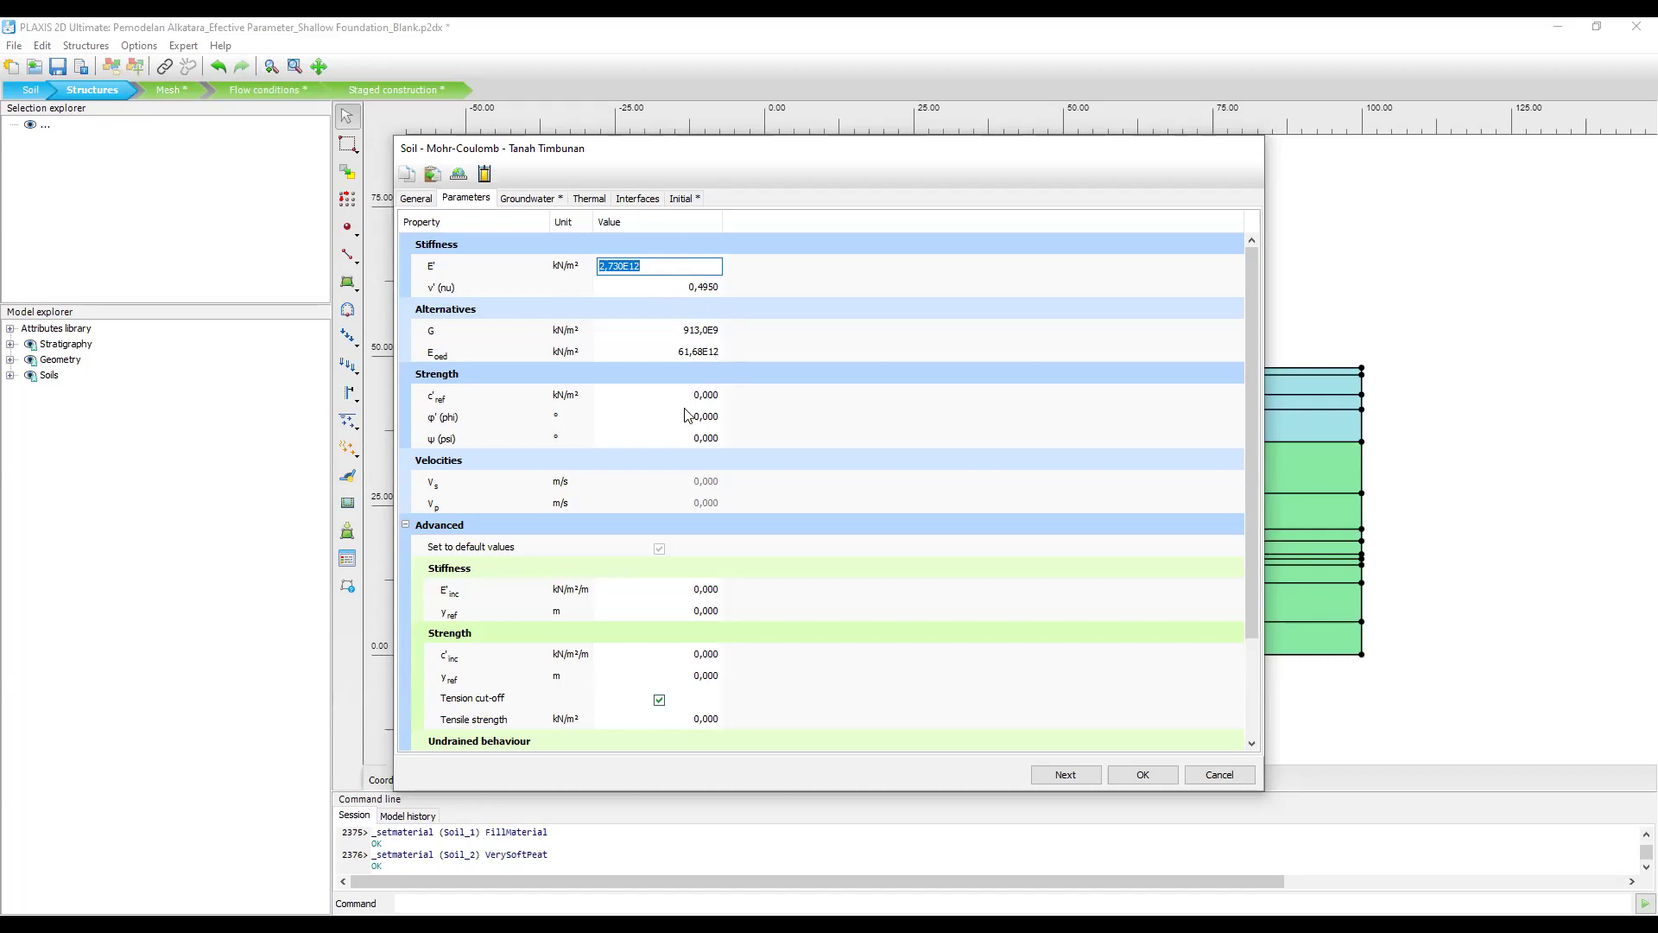
pyautogui.press('Return')
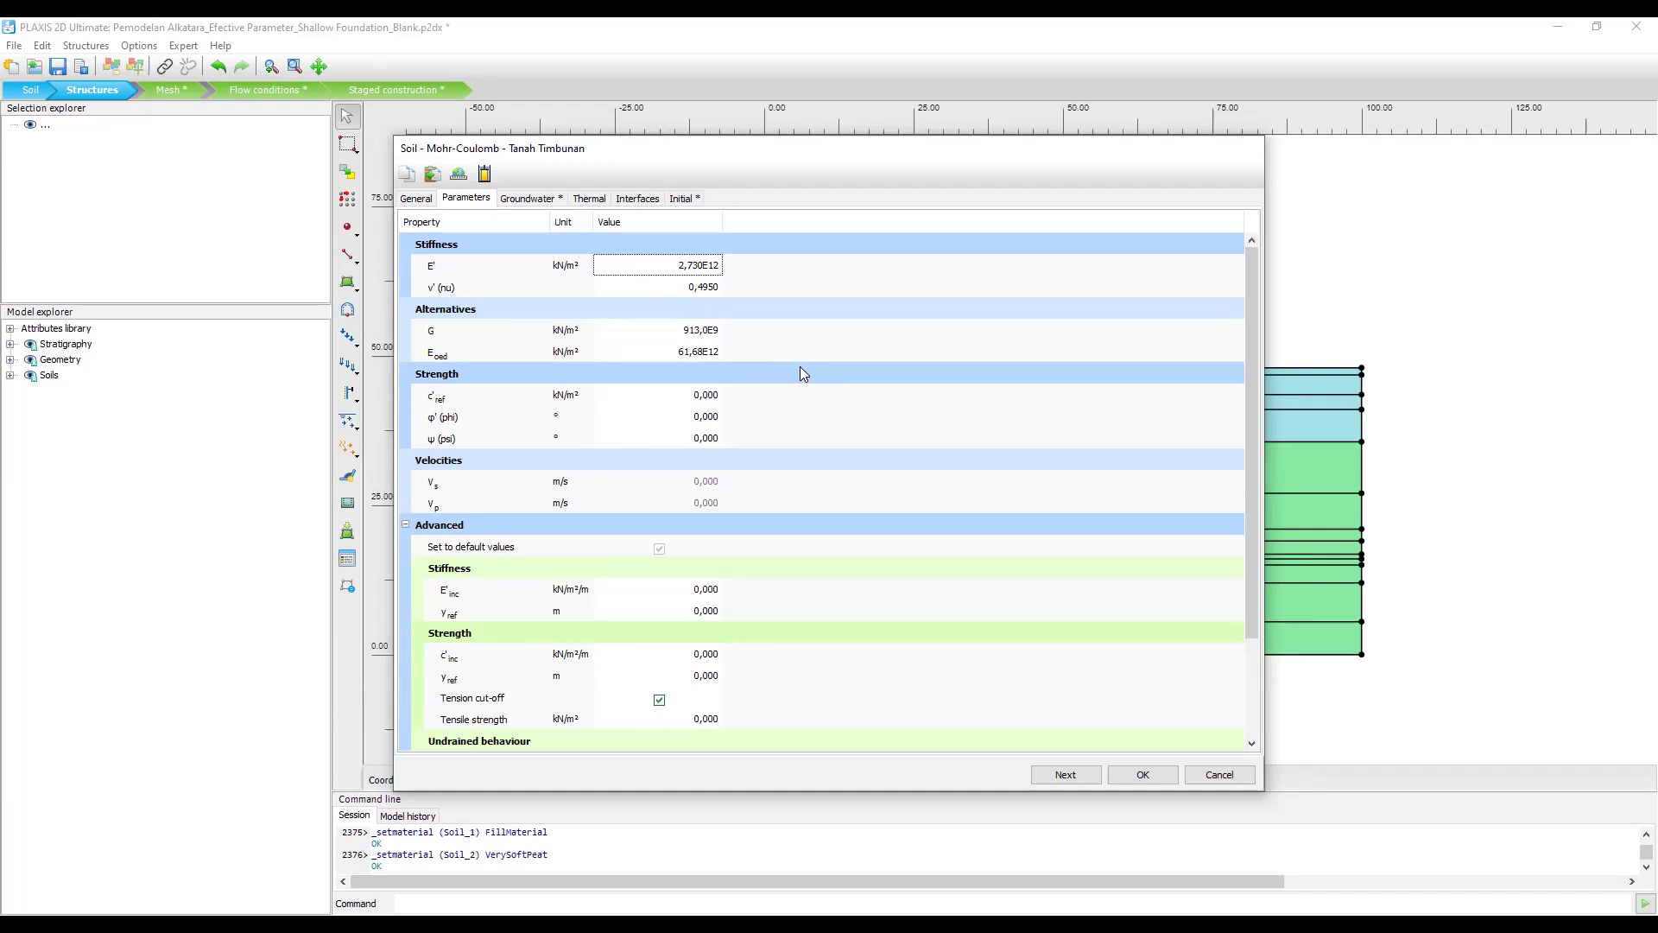
pyautogui.click(701, 395)
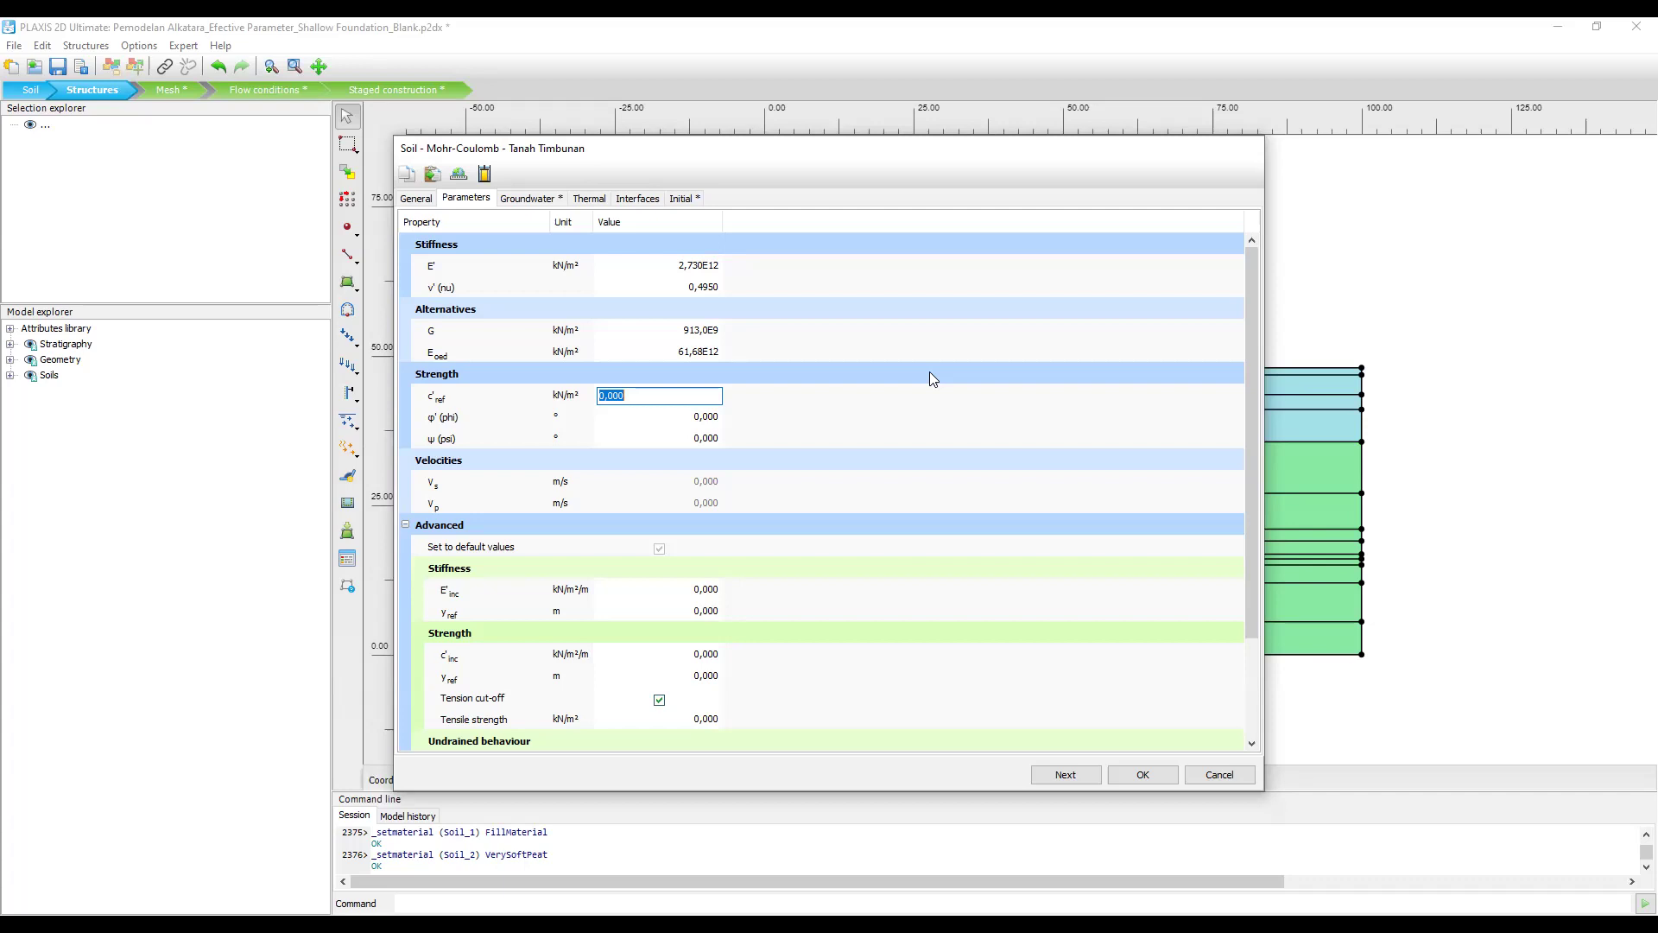
pyautogui.click(720, 397)
pyautogui.press('Return')
pyautogui.click(703, 418)
pyautogui.press('Return')
pyautogui.click(701, 441)
pyautogui.click(869, 459)
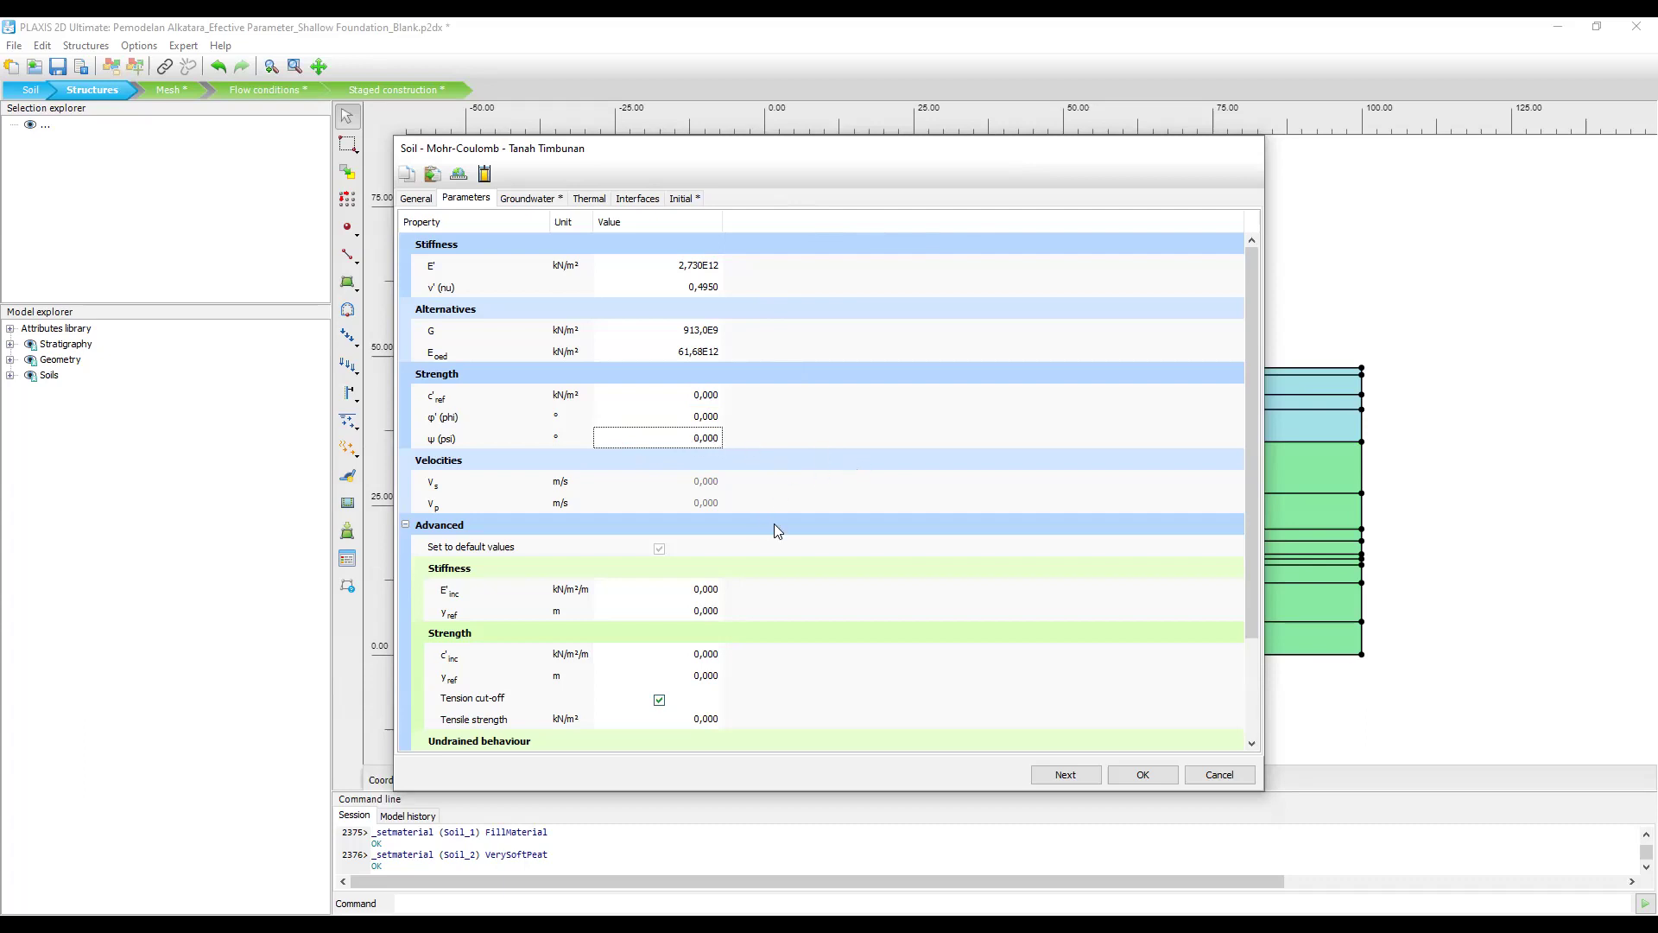
# Examine the groundwater flow parameters of Tanah Timbunan, in particular the horizontal and vertical permeability fields kx and ky.
pyautogui.click(526, 200)
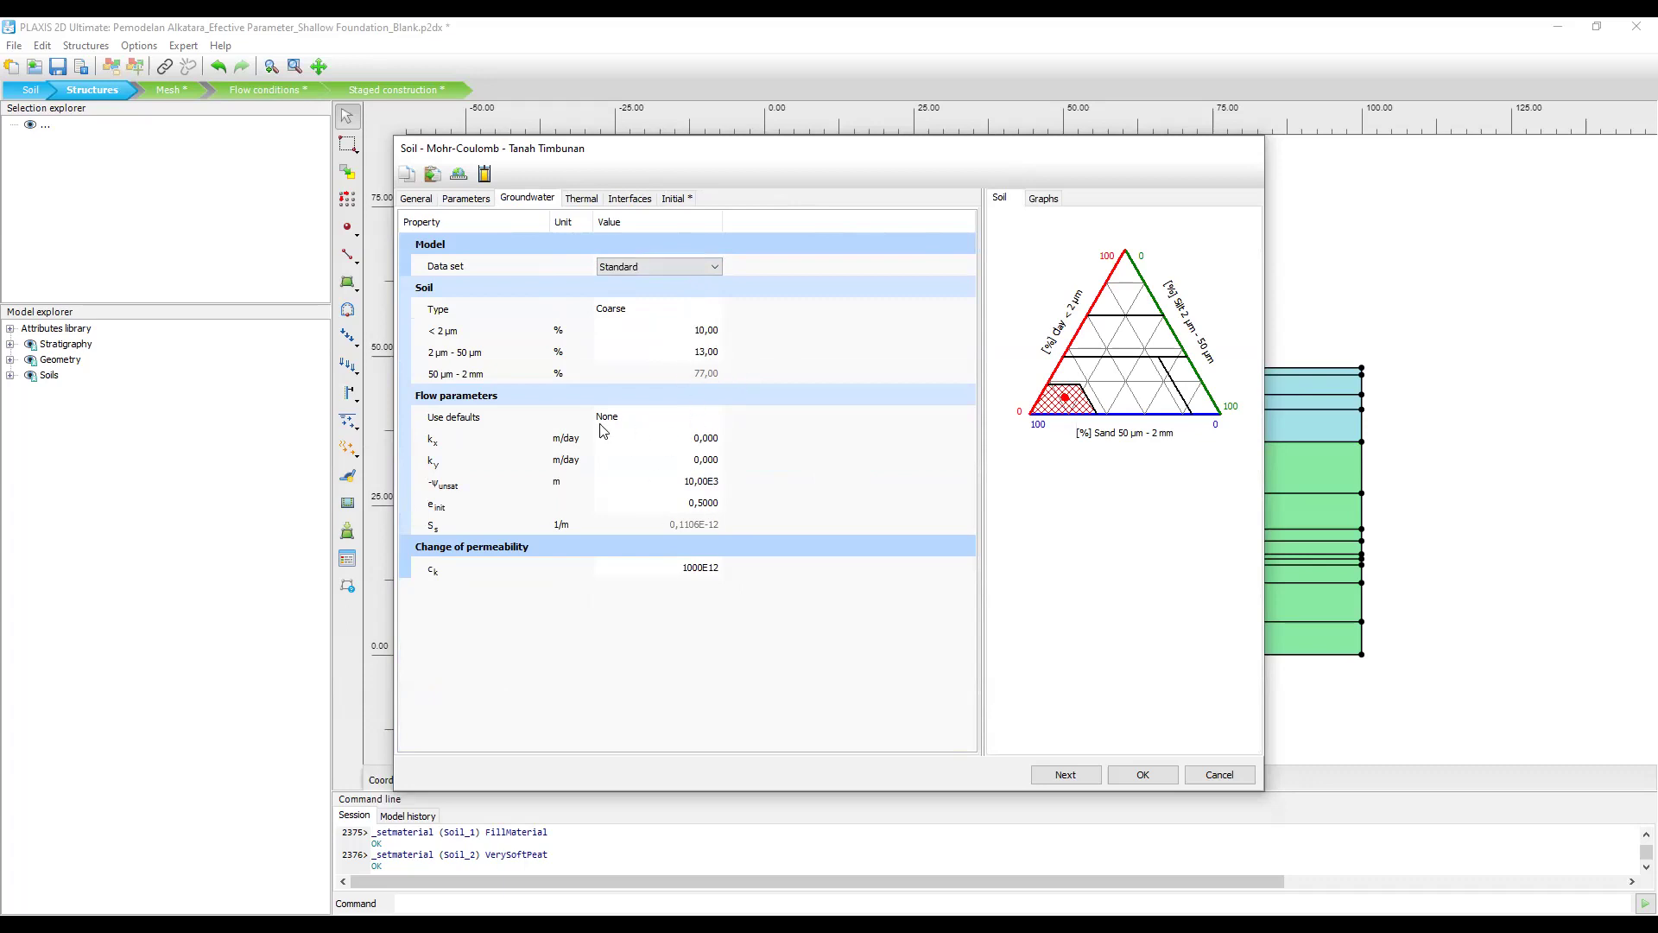
pyautogui.click(710, 441)
pyautogui.click(715, 465)
pyautogui.press('Return')
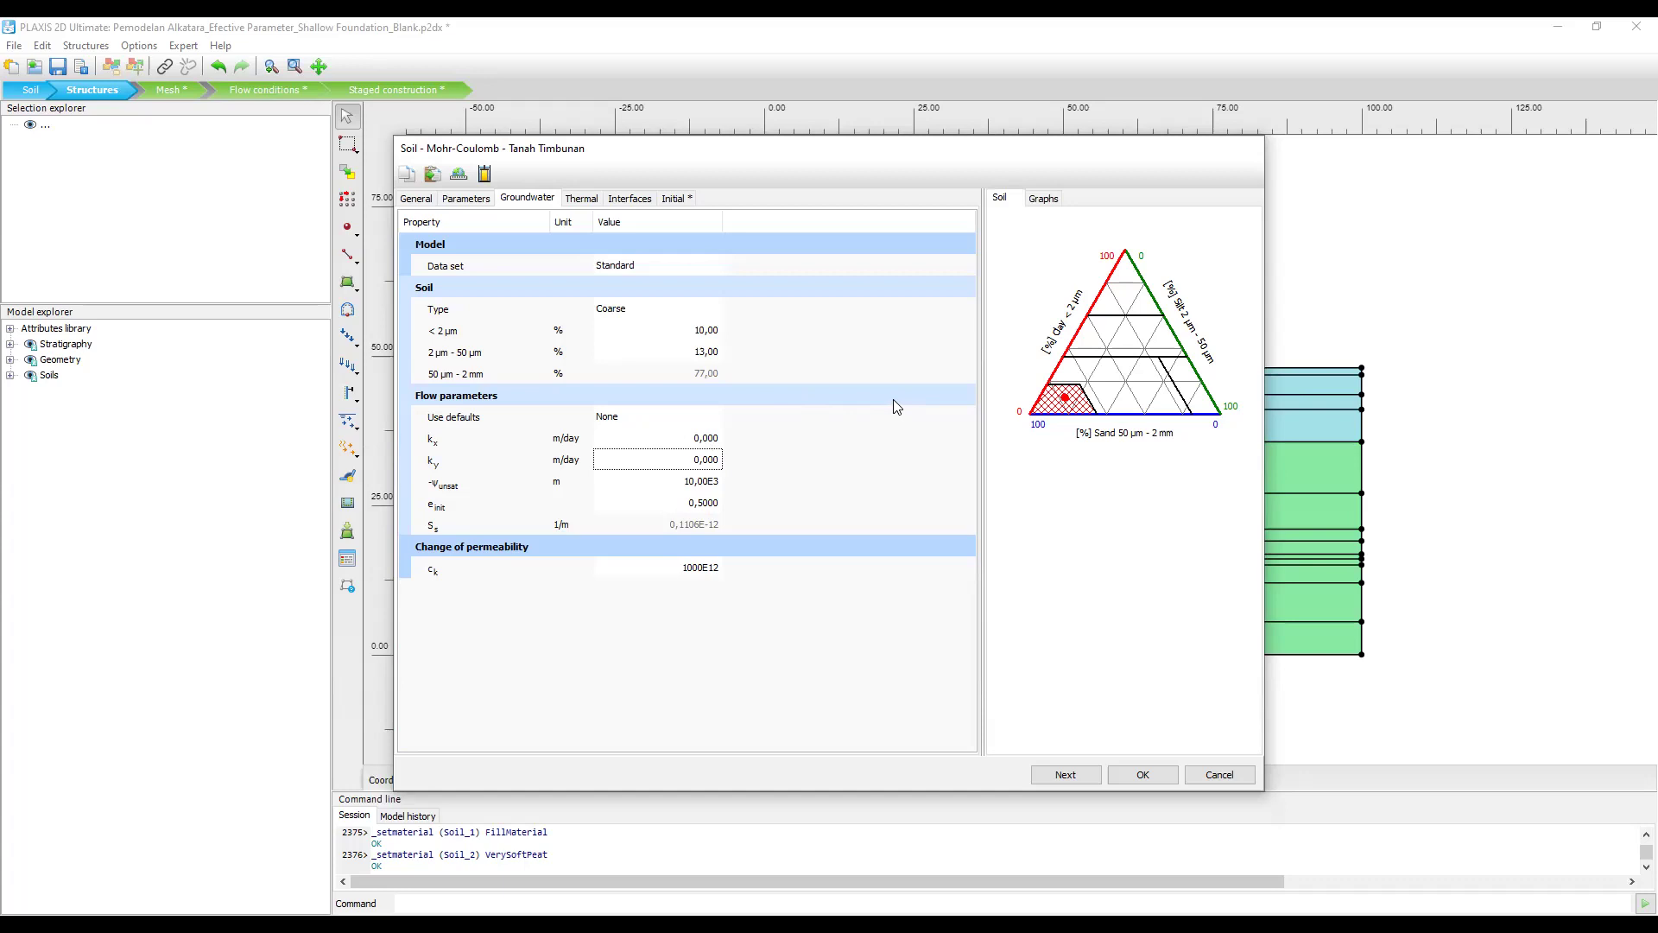
pyautogui.click(703, 460)
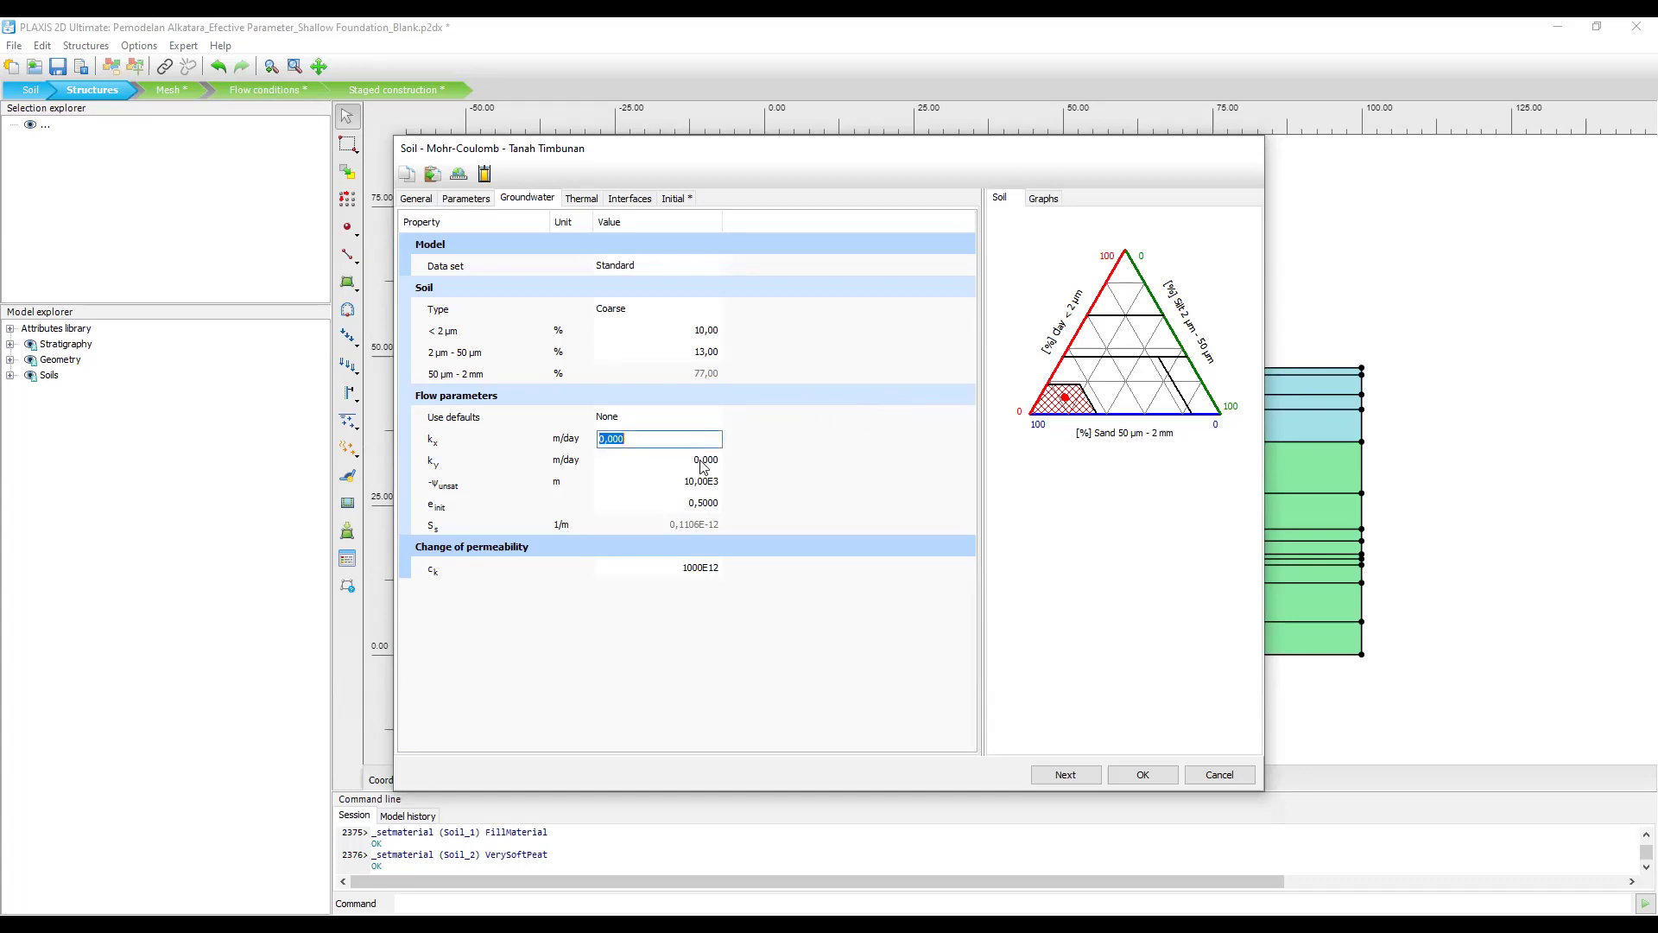
pyautogui.click(712, 440)
pyautogui.click(715, 467)
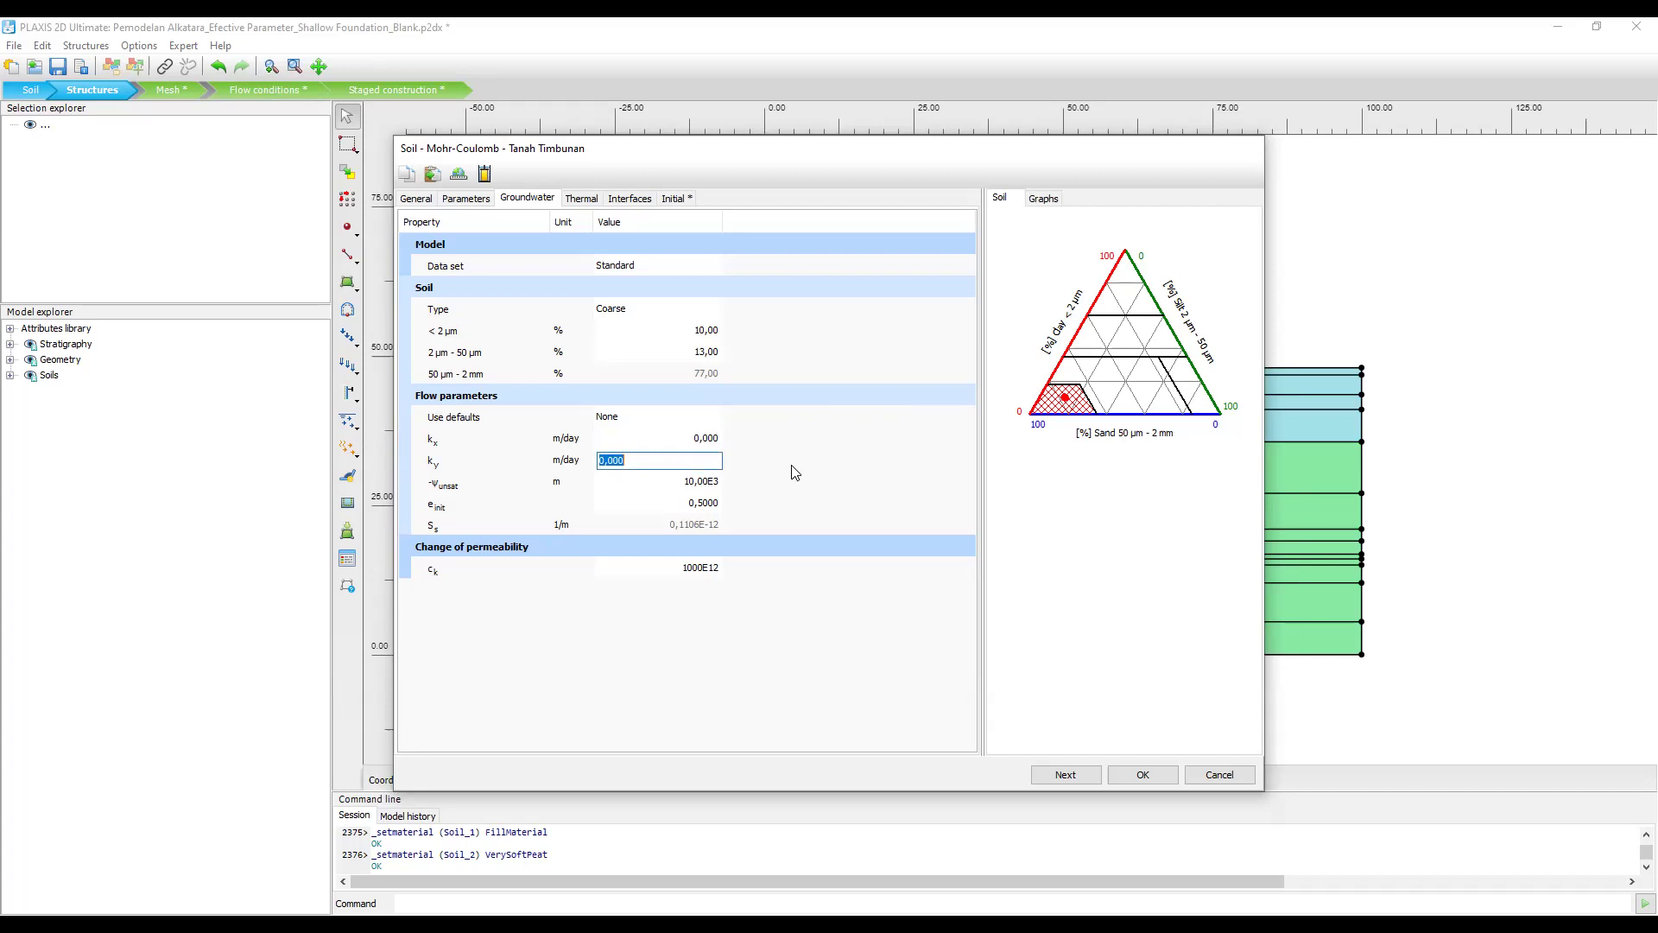
pyautogui.click(714, 440)
pyautogui.click(704, 459)
pyautogui.click(713, 440)
pyautogui.click(726, 461)
pyautogui.click(714, 439)
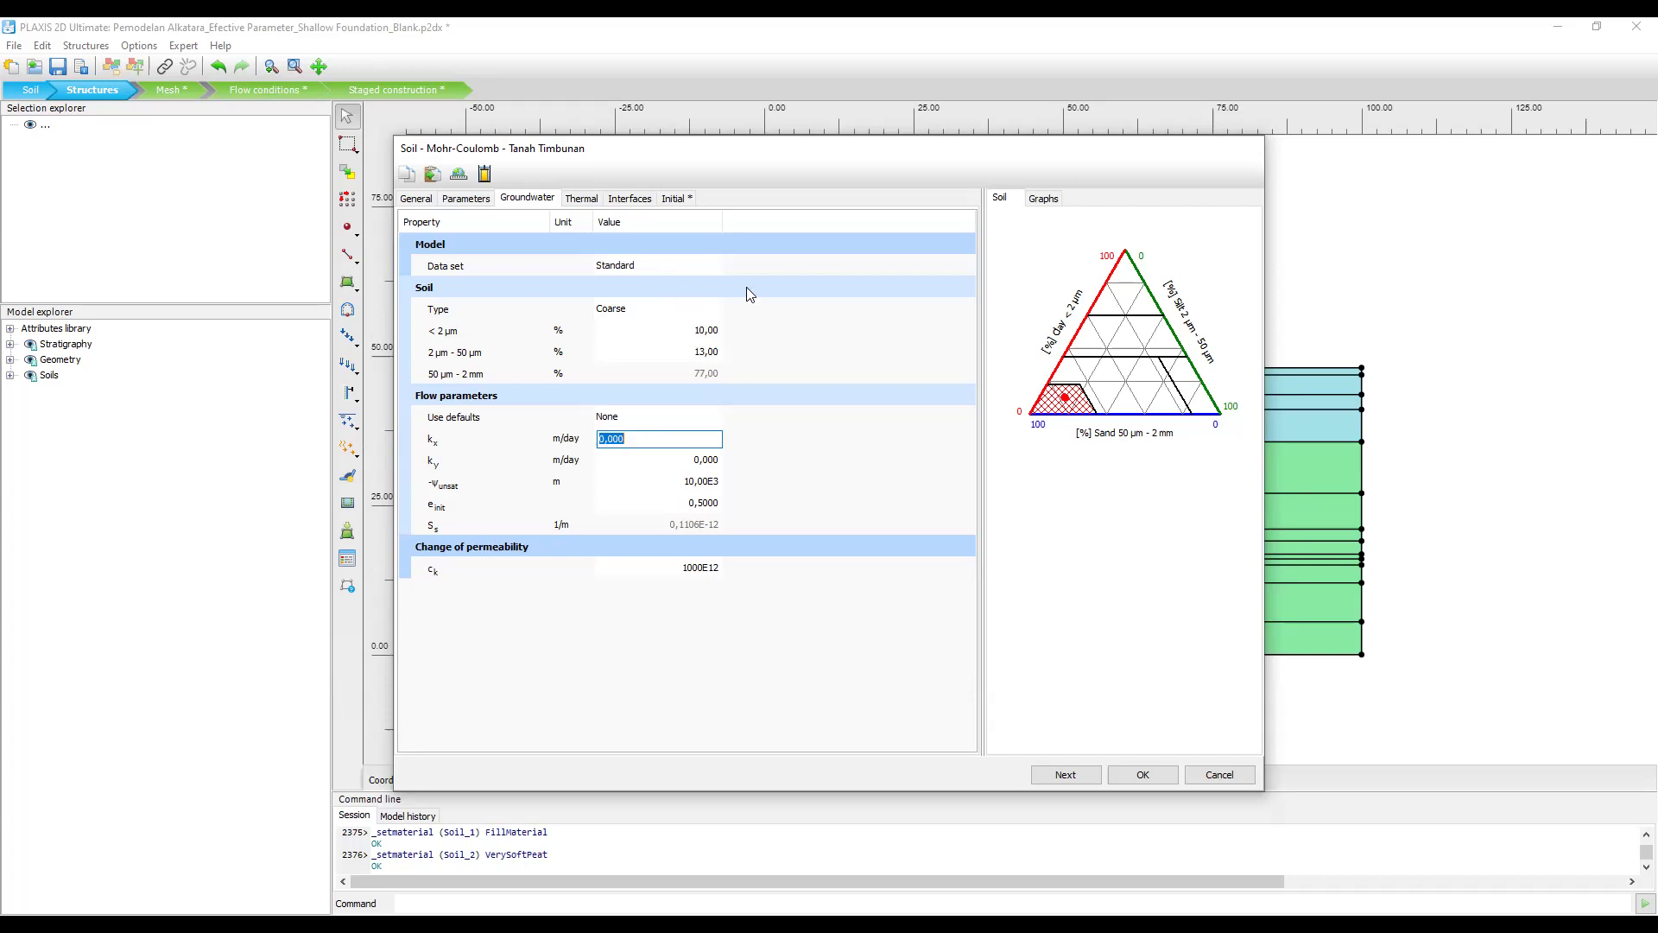
# View the thermal properties of Tanah Timbunan and try the Manual option for its interface strength.
pyautogui.click(582, 204)
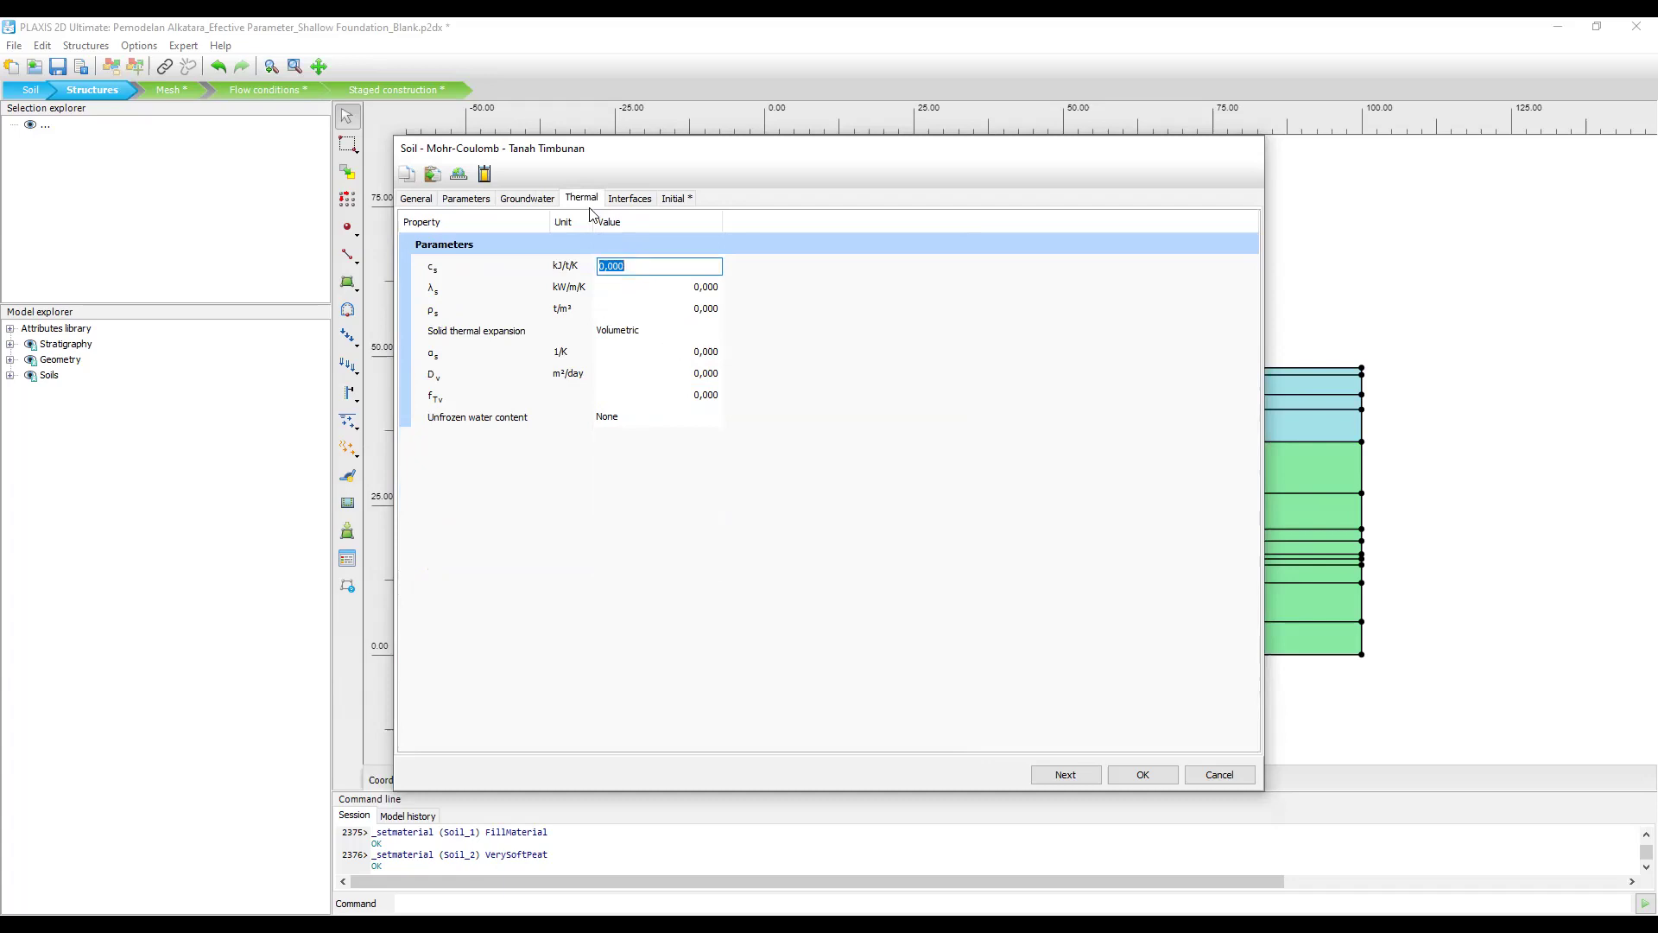
pyautogui.click(631, 199)
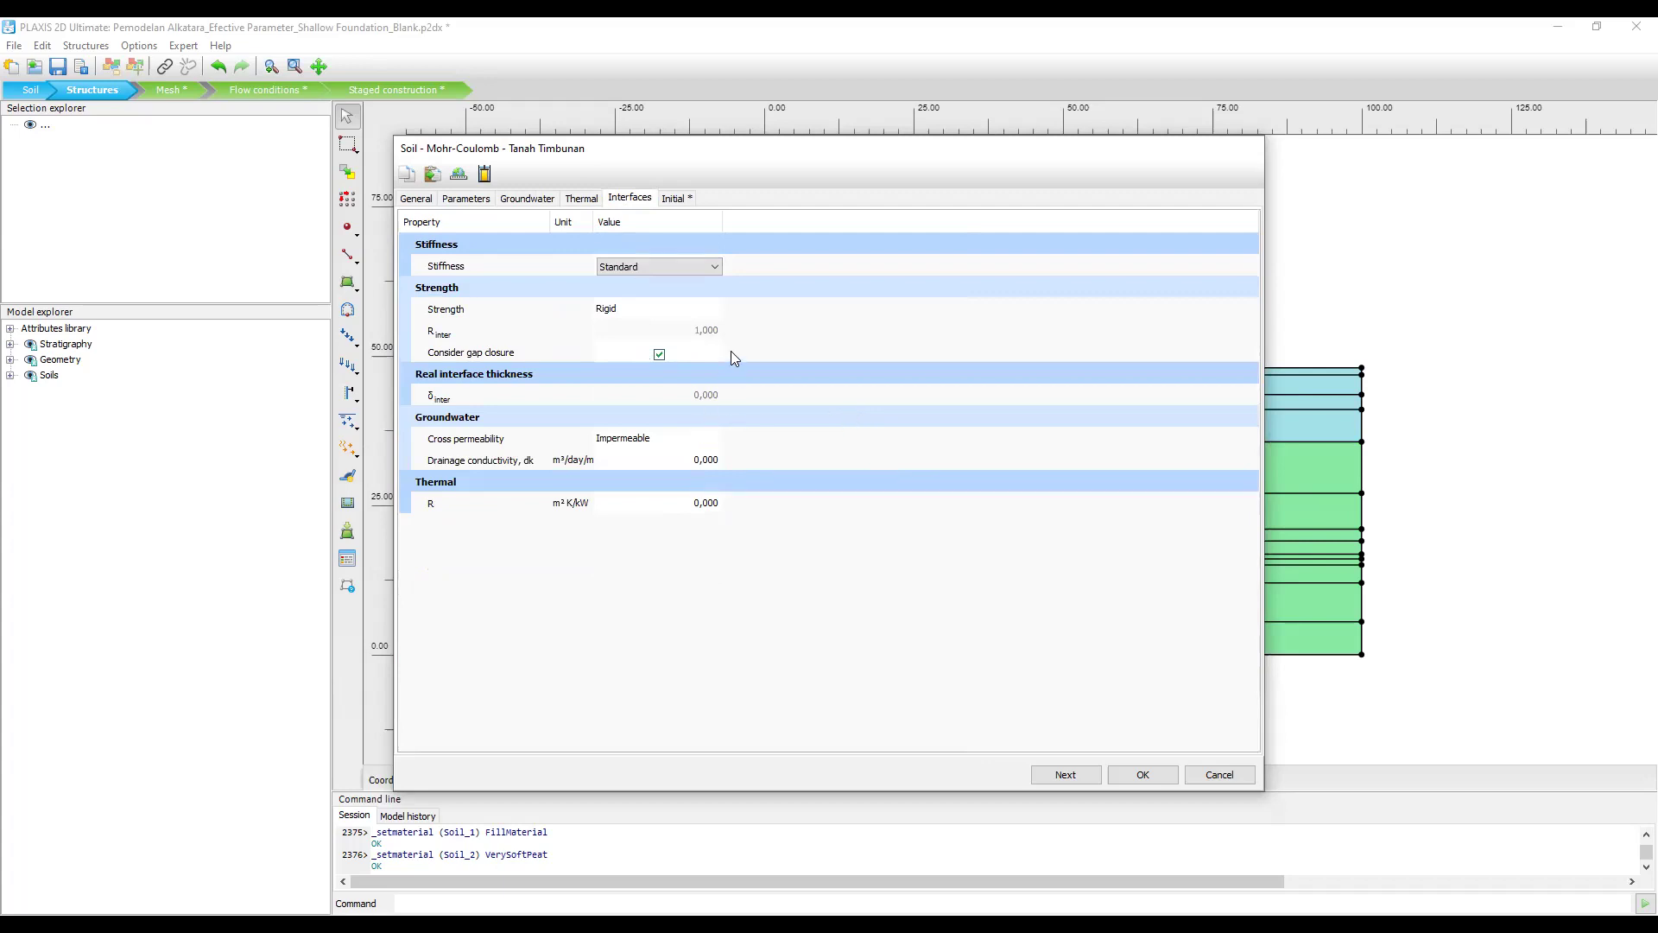
pyautogui.click(660, 313)
pyautogui.click(660, 312)
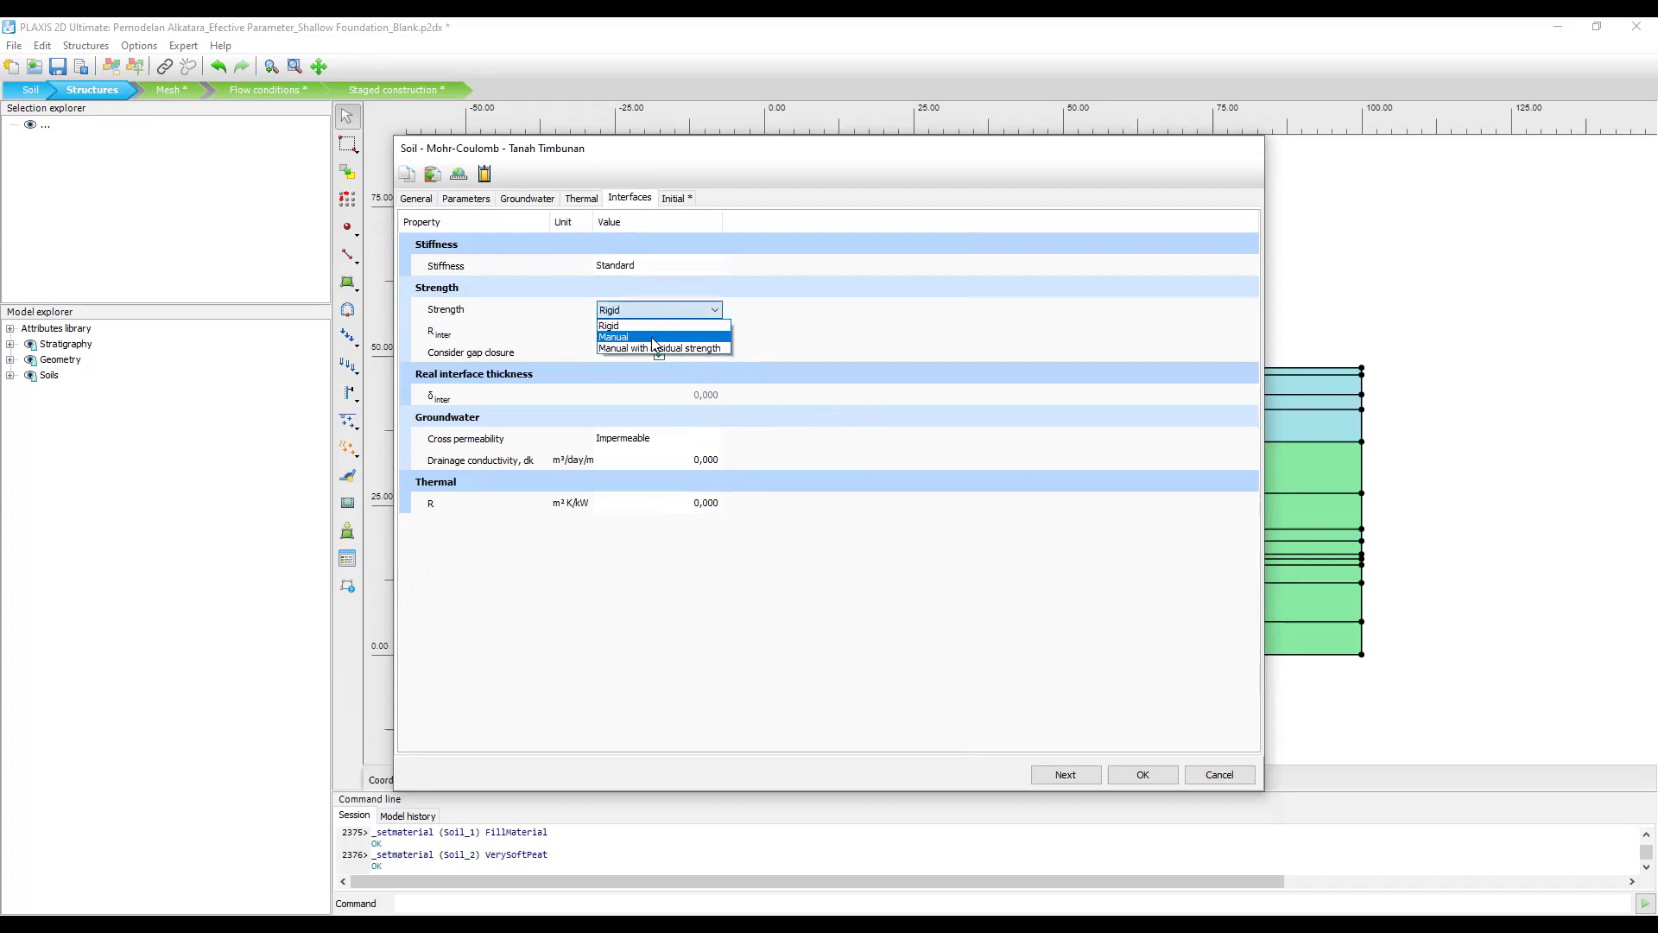
pyautogui.click(651, 337)
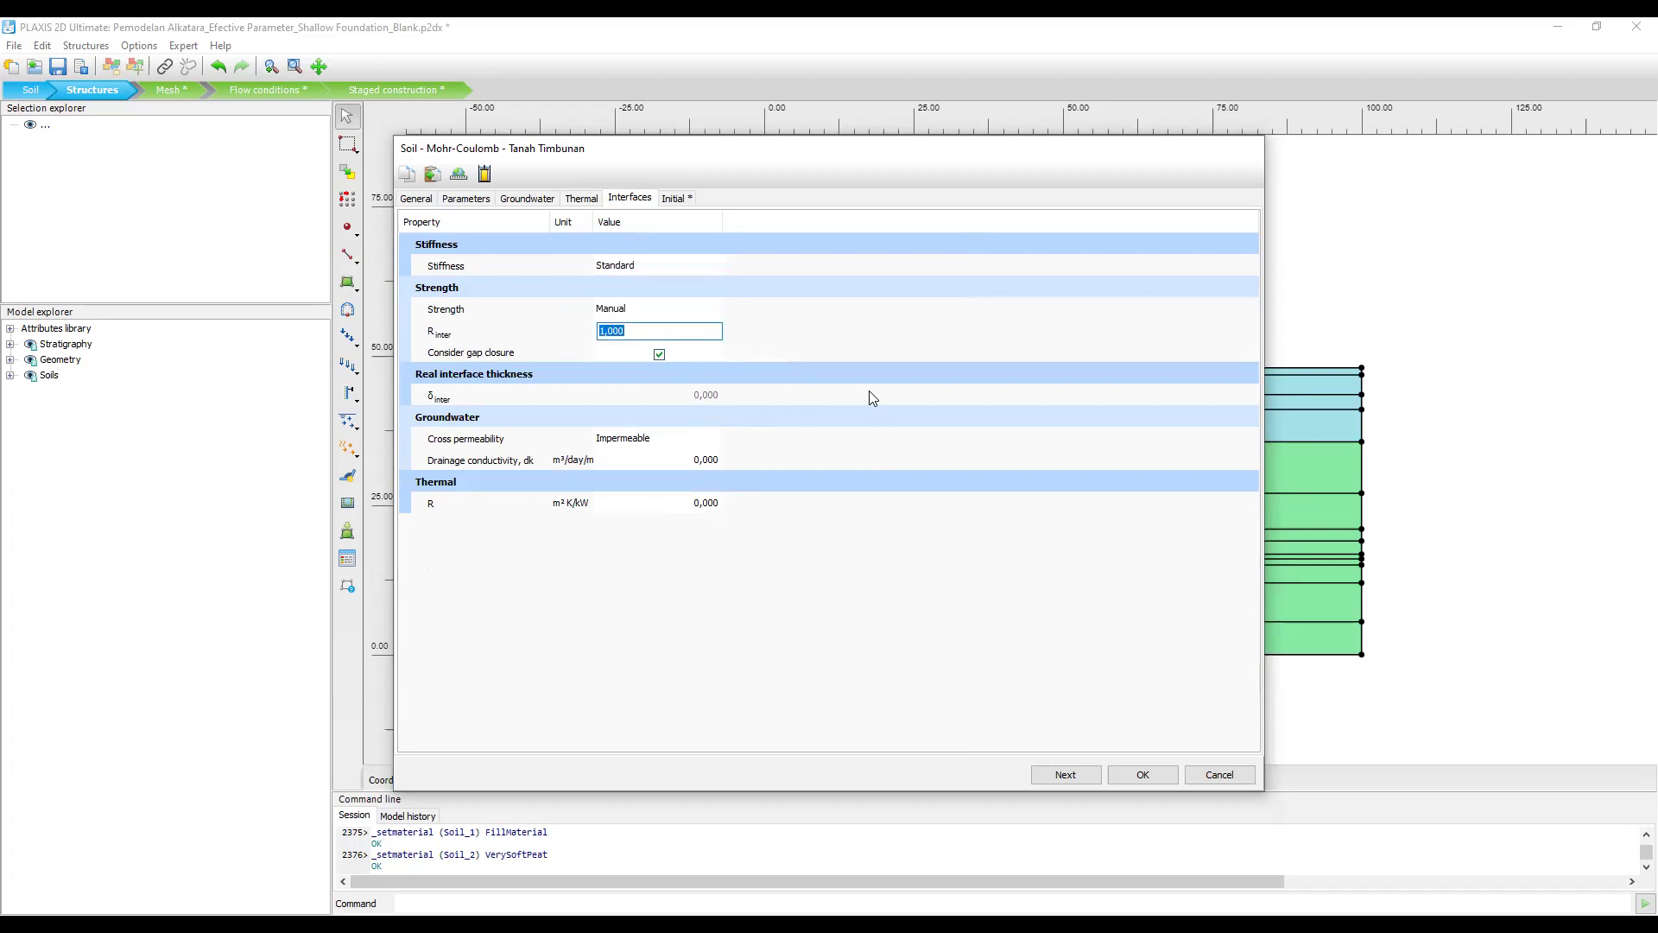
pyautogui.click(687, 314)
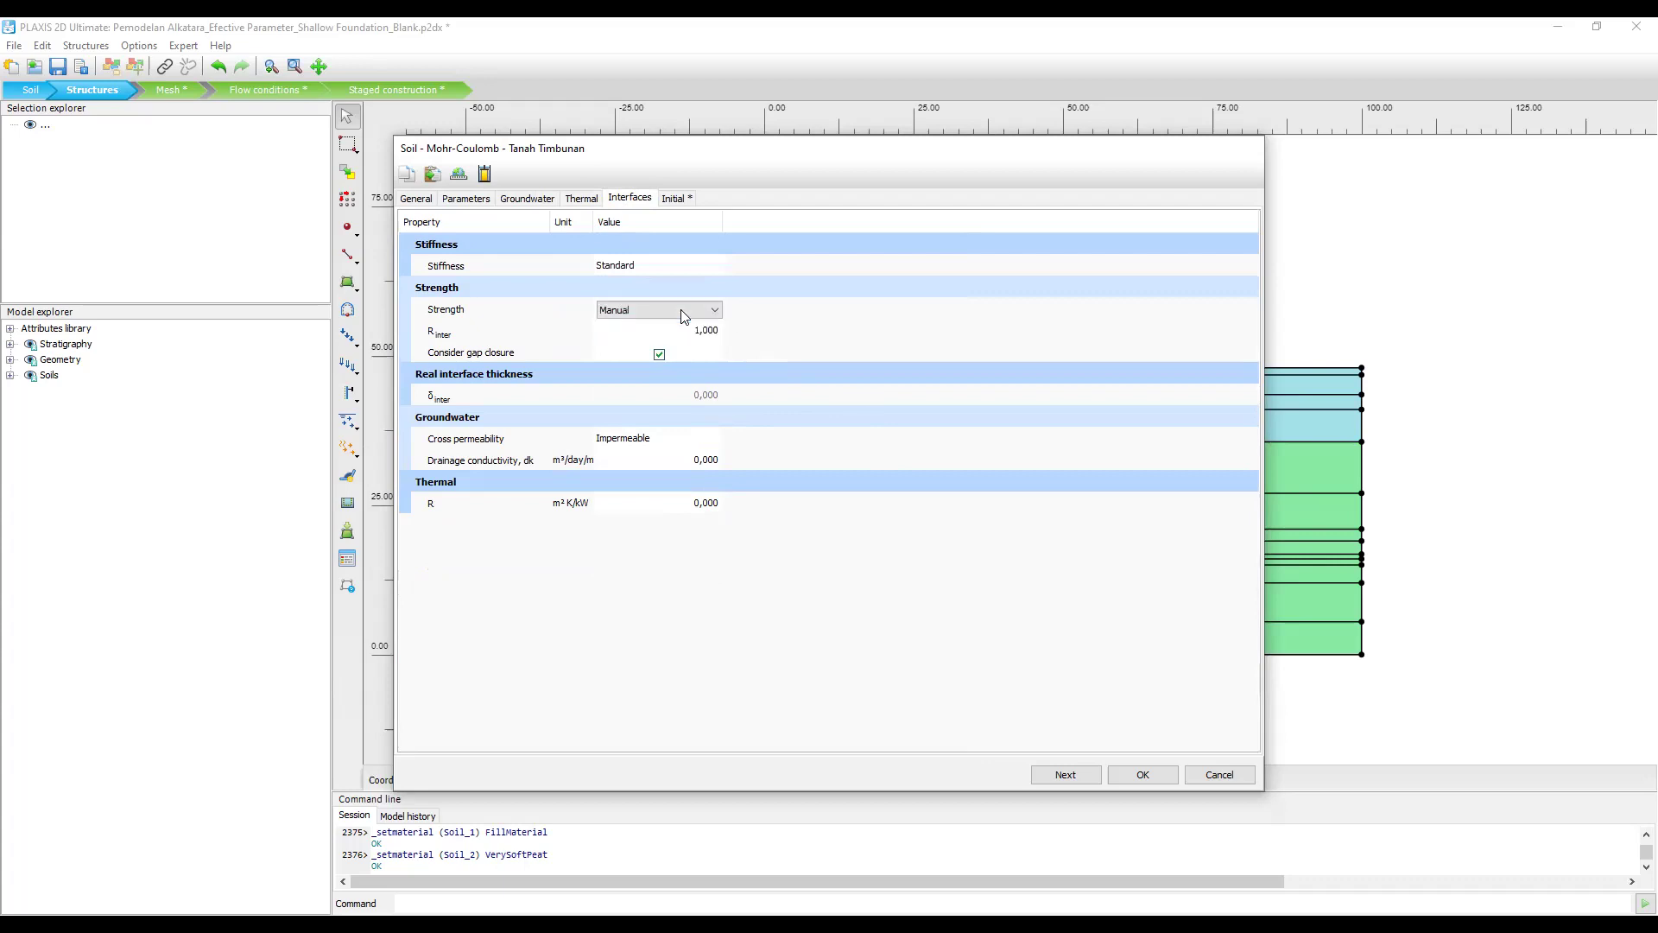
pyautogui.click(686, 314)
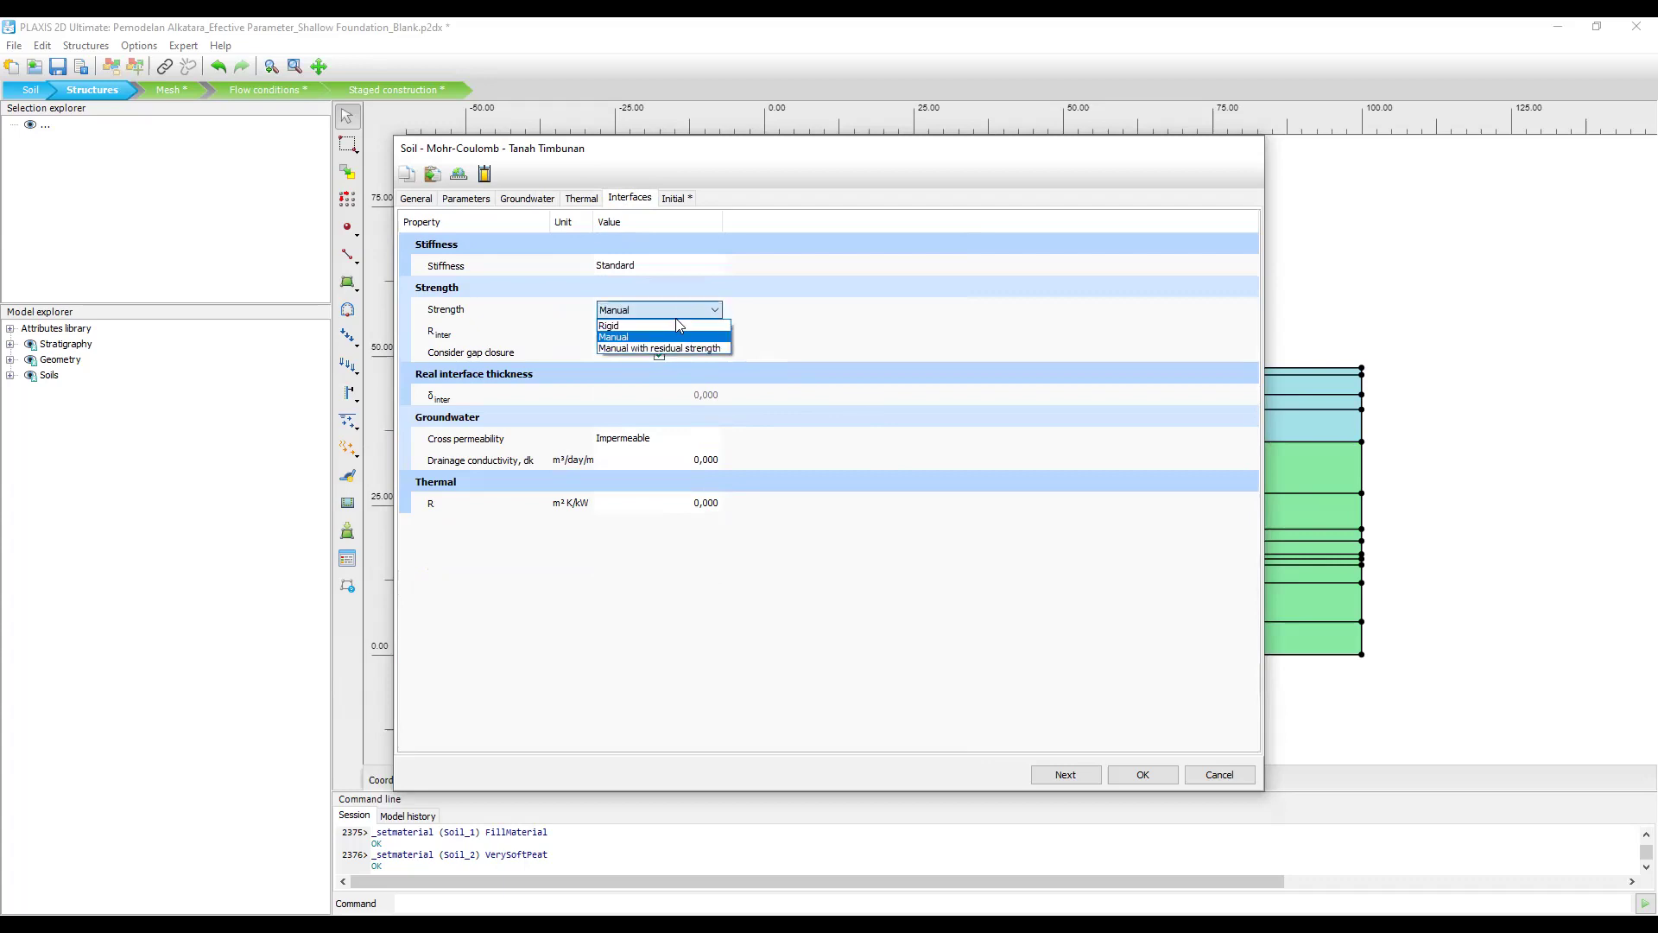
pyautogui.click(845, 314)
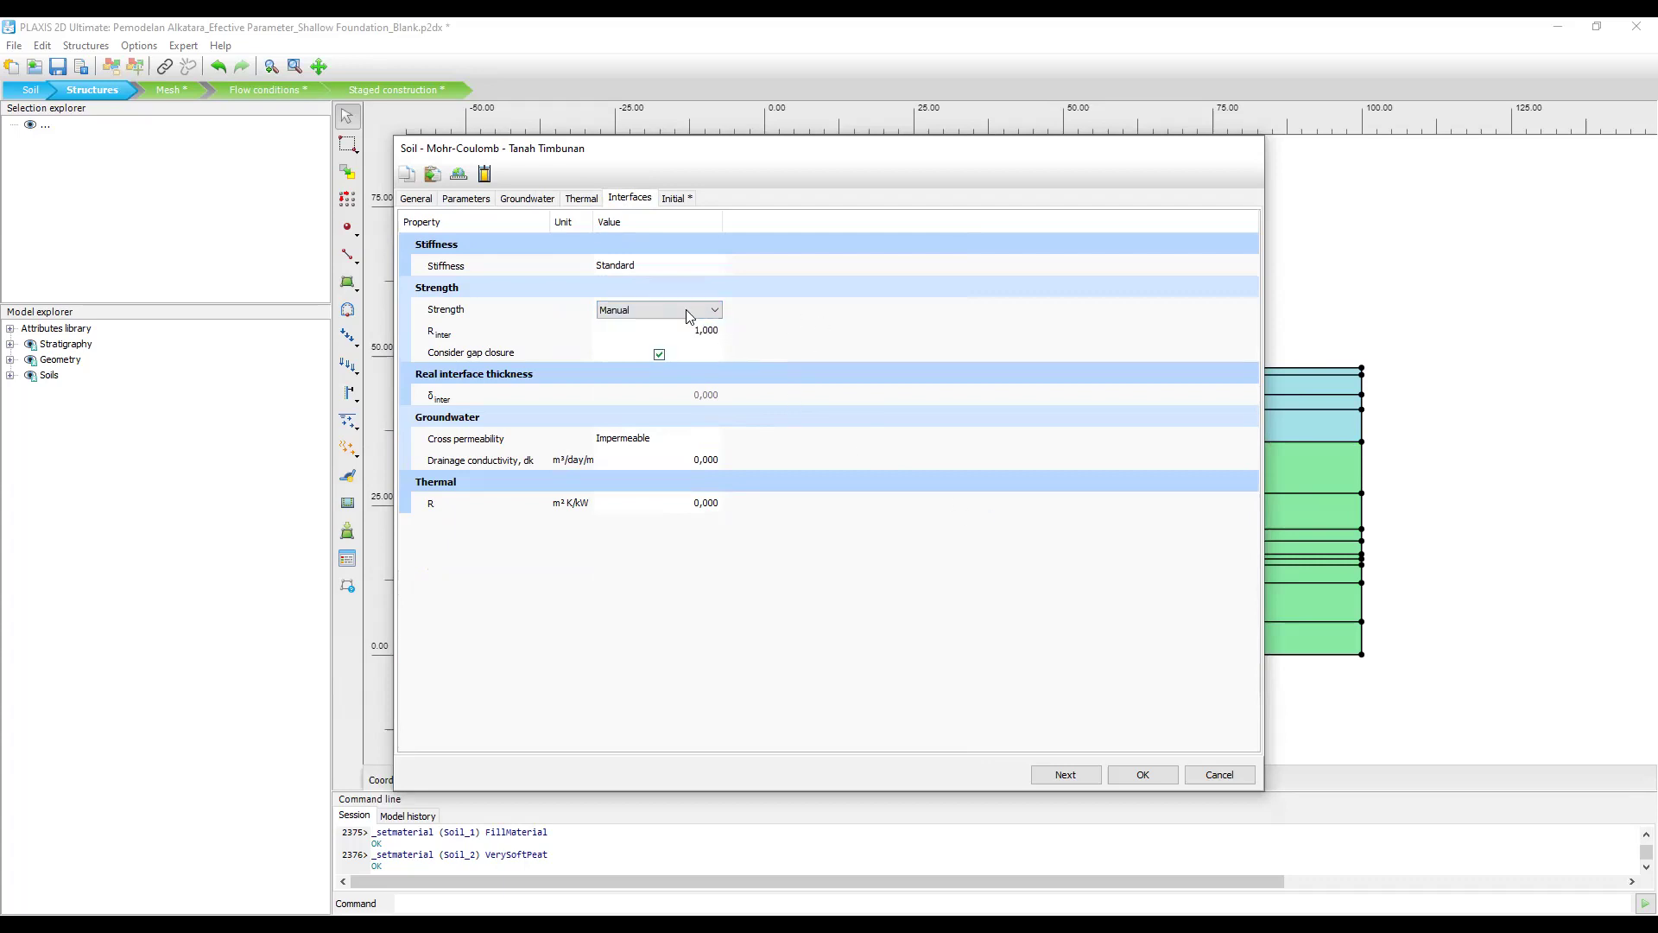
# Set the interface strength of Tanah Timbunan back to Rigid and discard the new soil material.
pyautogui.click(635, 314)
pyautogui.click(627, 327)
pyautogui.click(1189, 777)
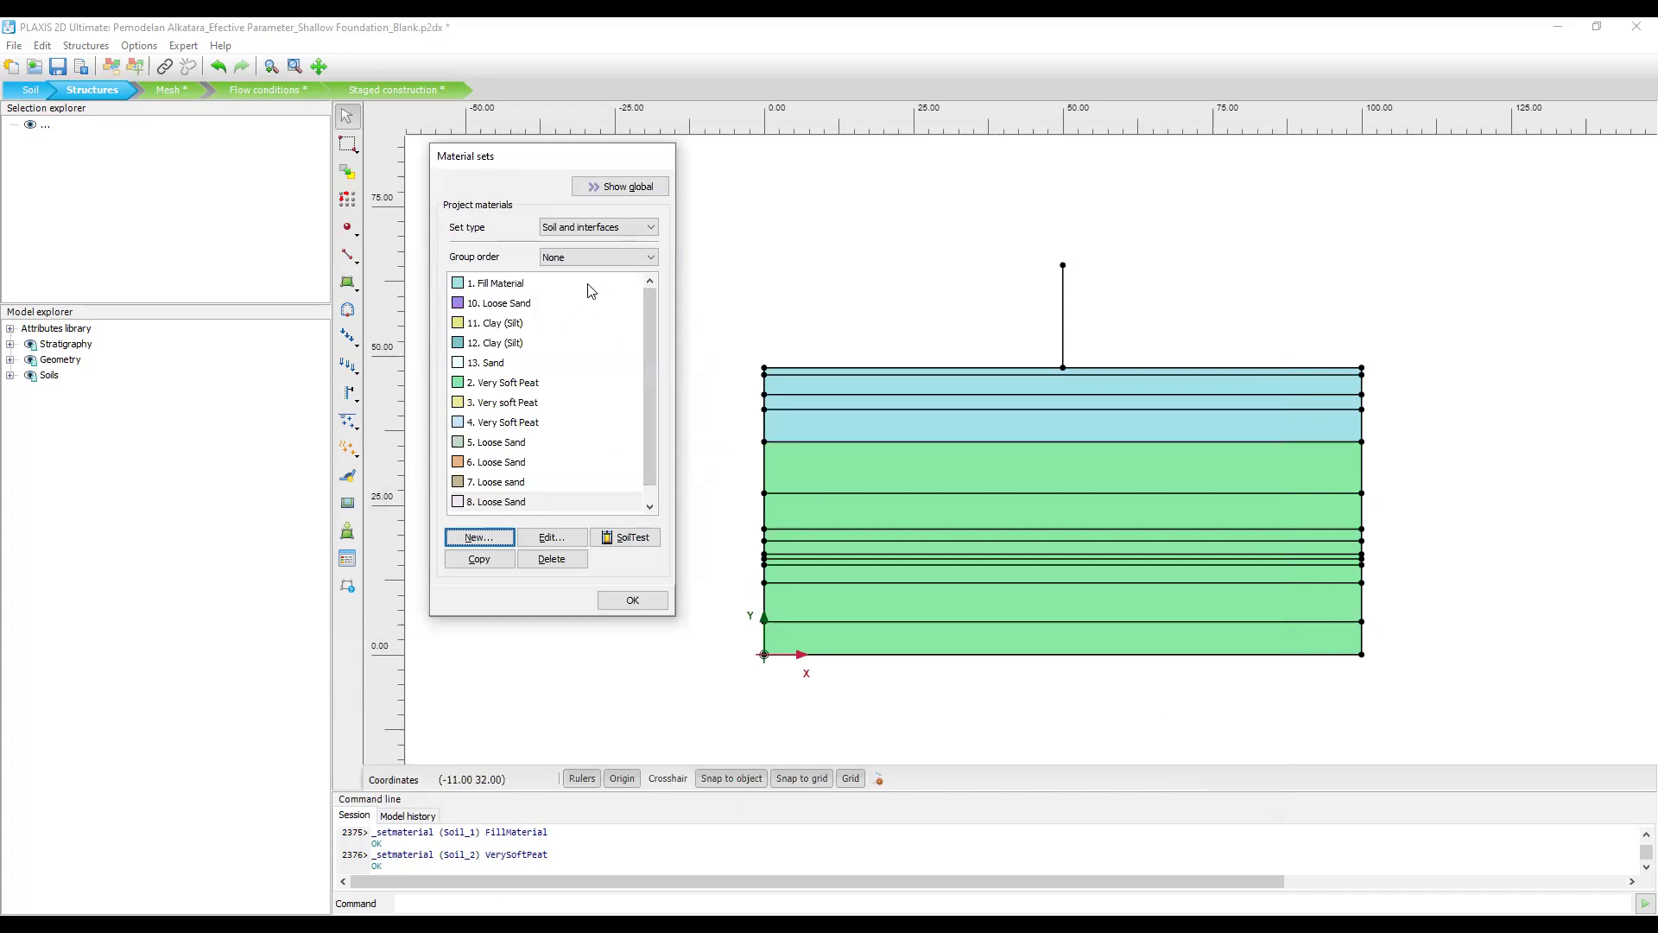
# Look through the project's soil material sets and display the plate material sets.
pyautogui.moveTo(646, 311); pyautogui.dragTo(626, 327)
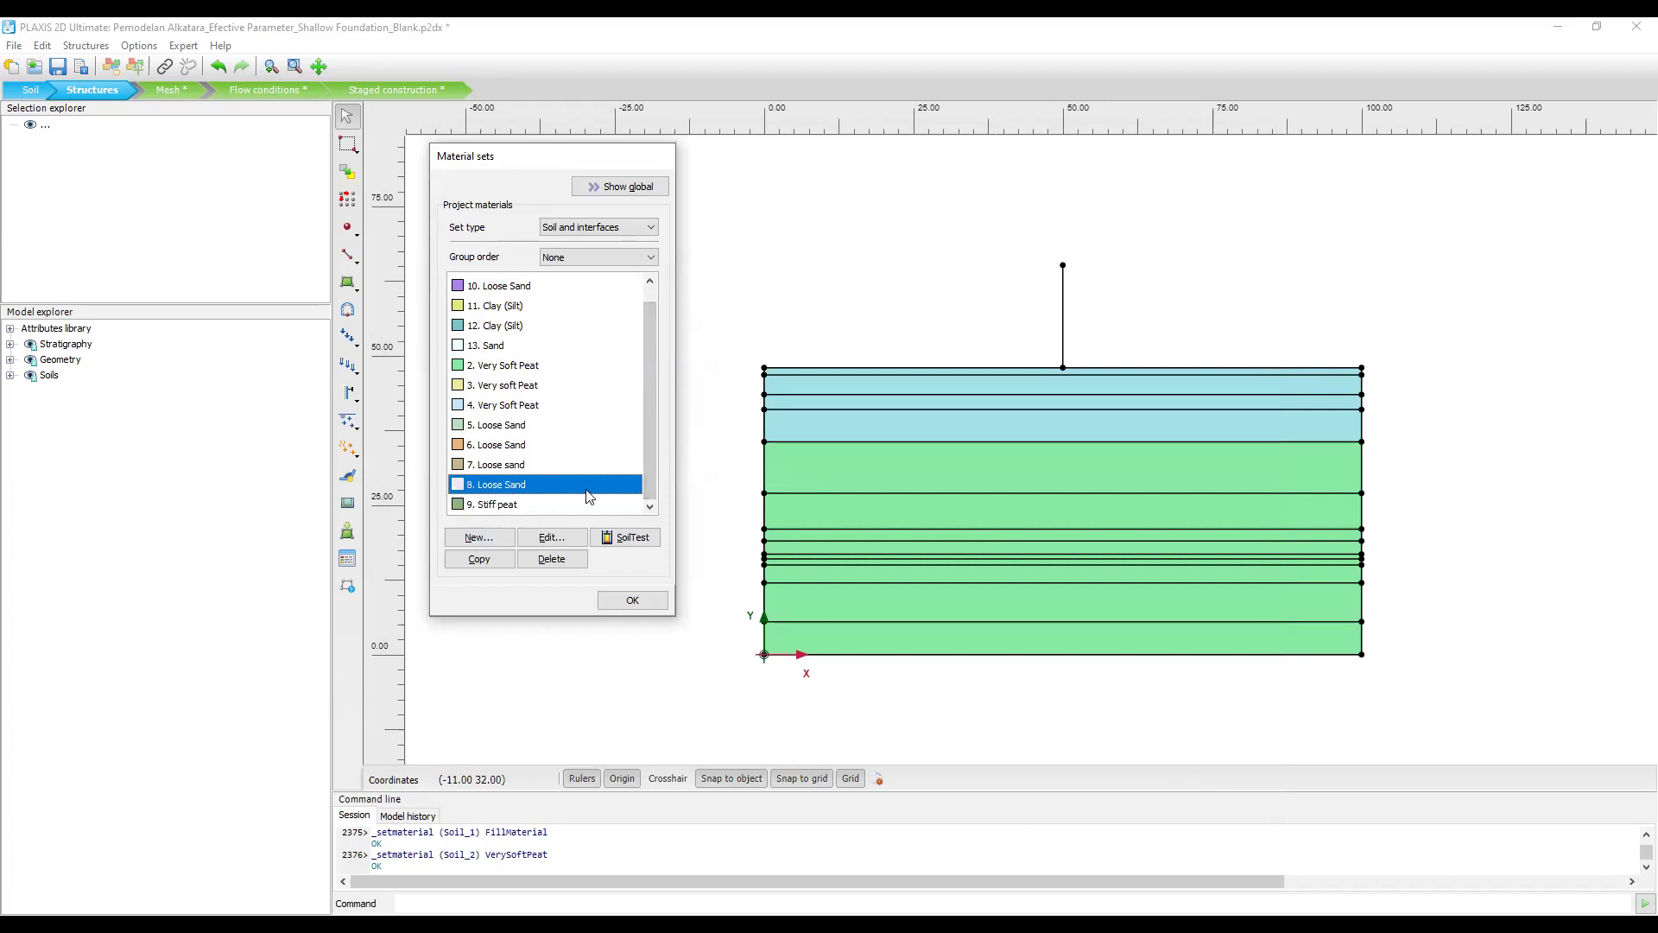
pyautogui.moveTo(651, 387); pyautogui.dragTo(655, 319)
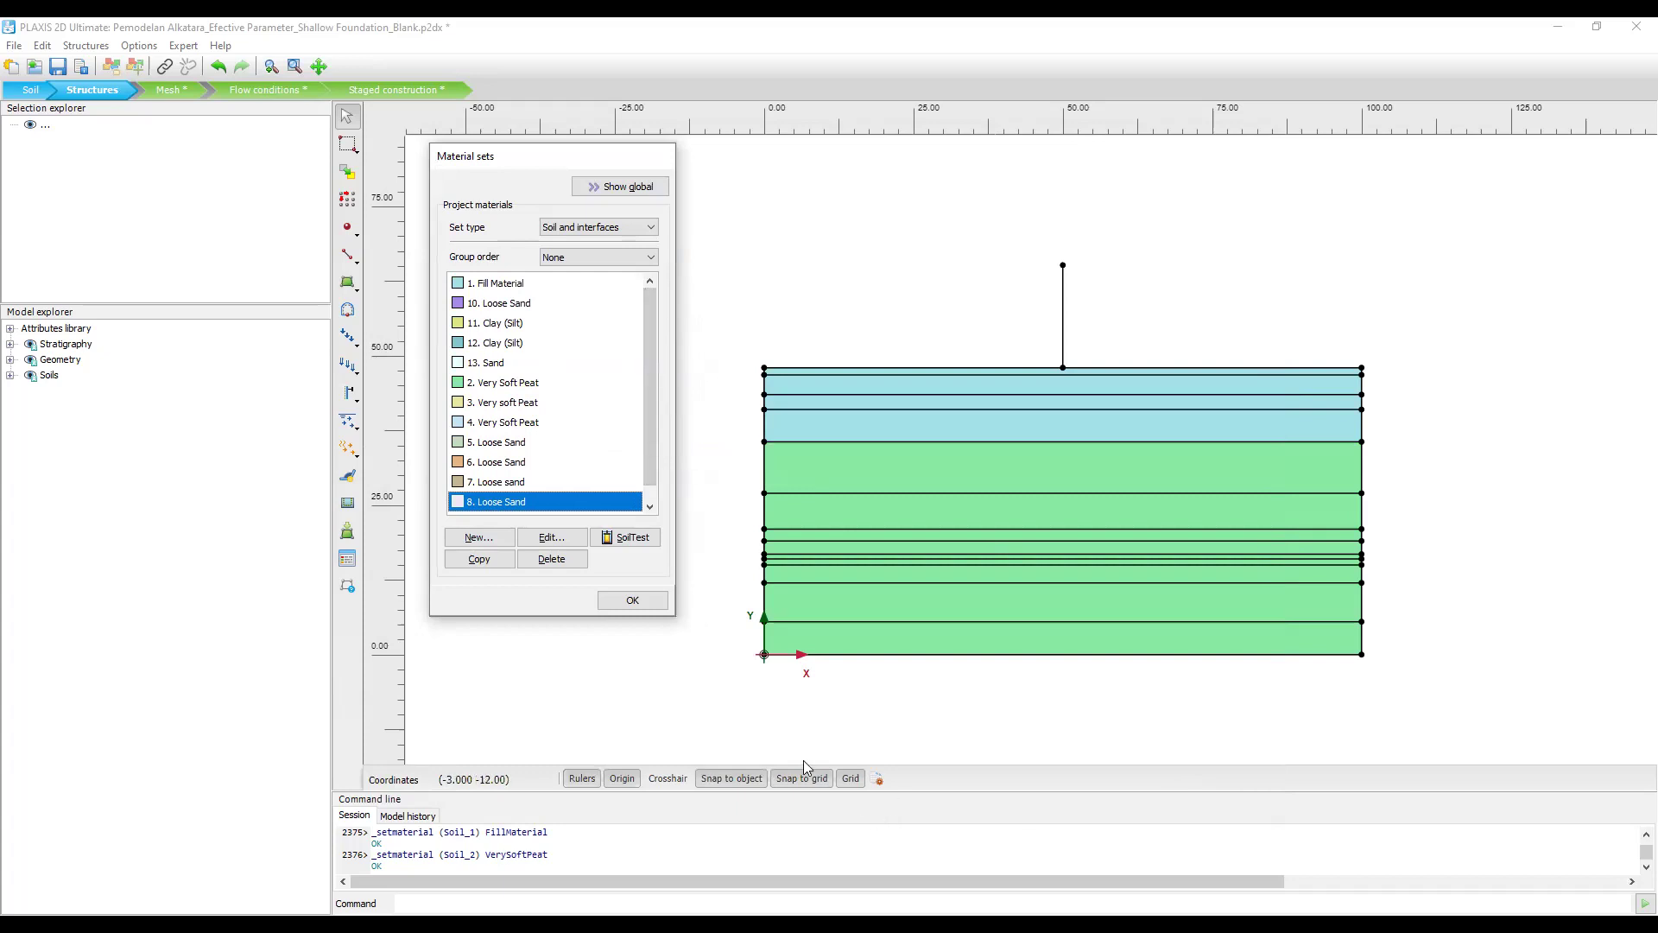
pyautogui.click(622, 231)
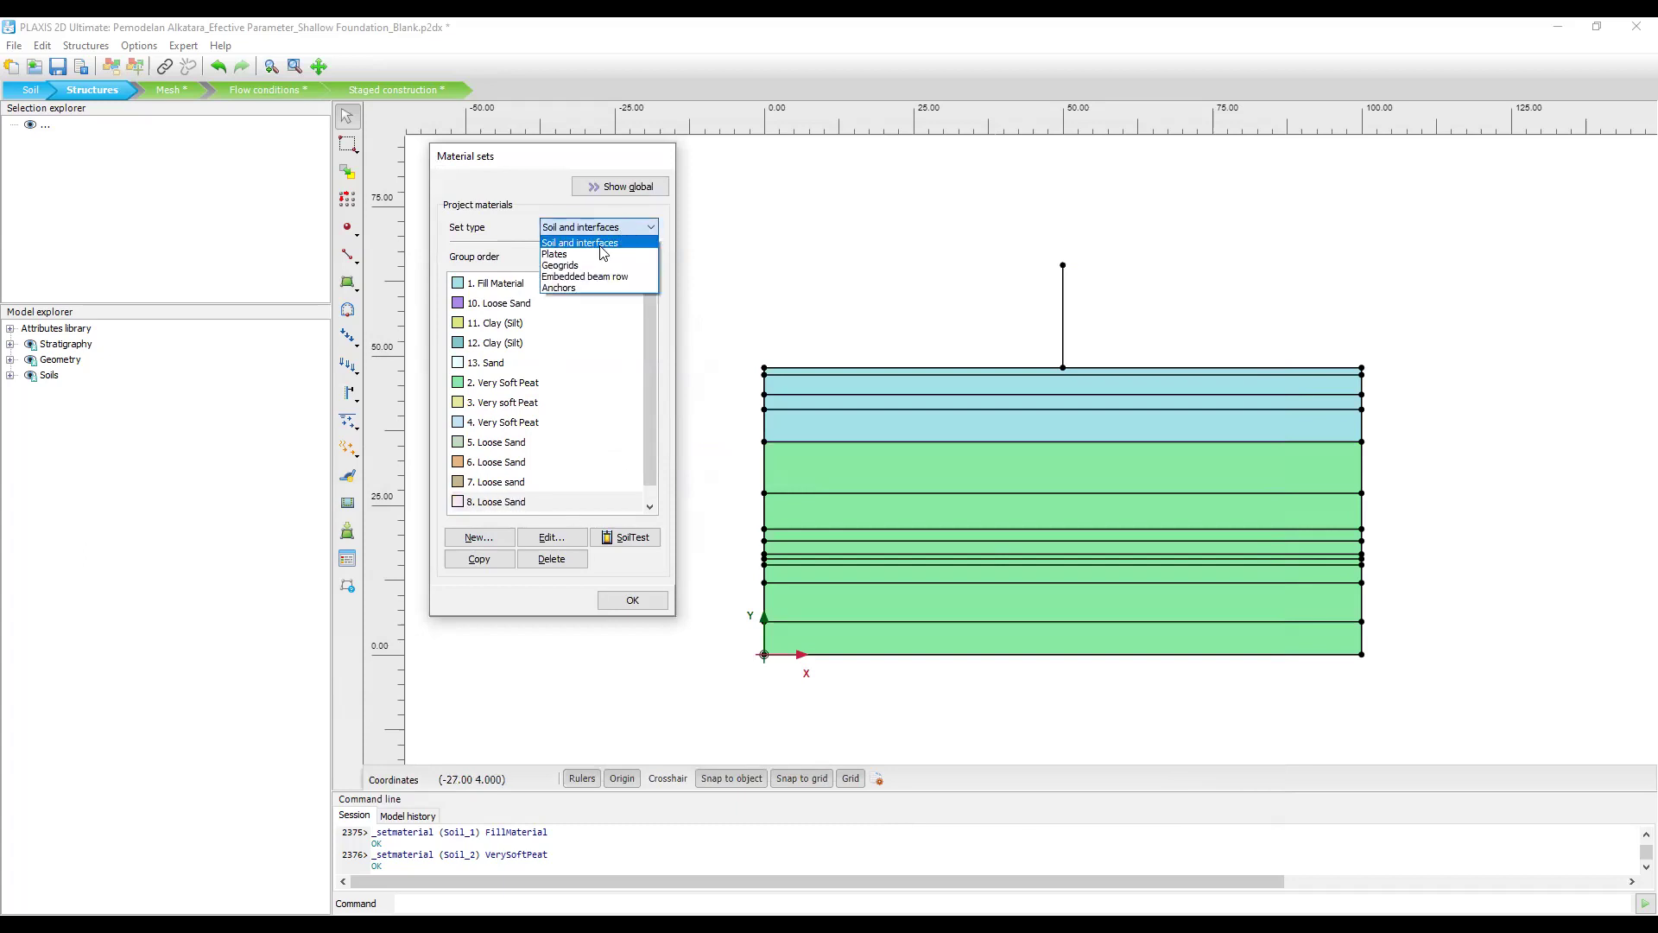
pyautogui.click(602, 254)
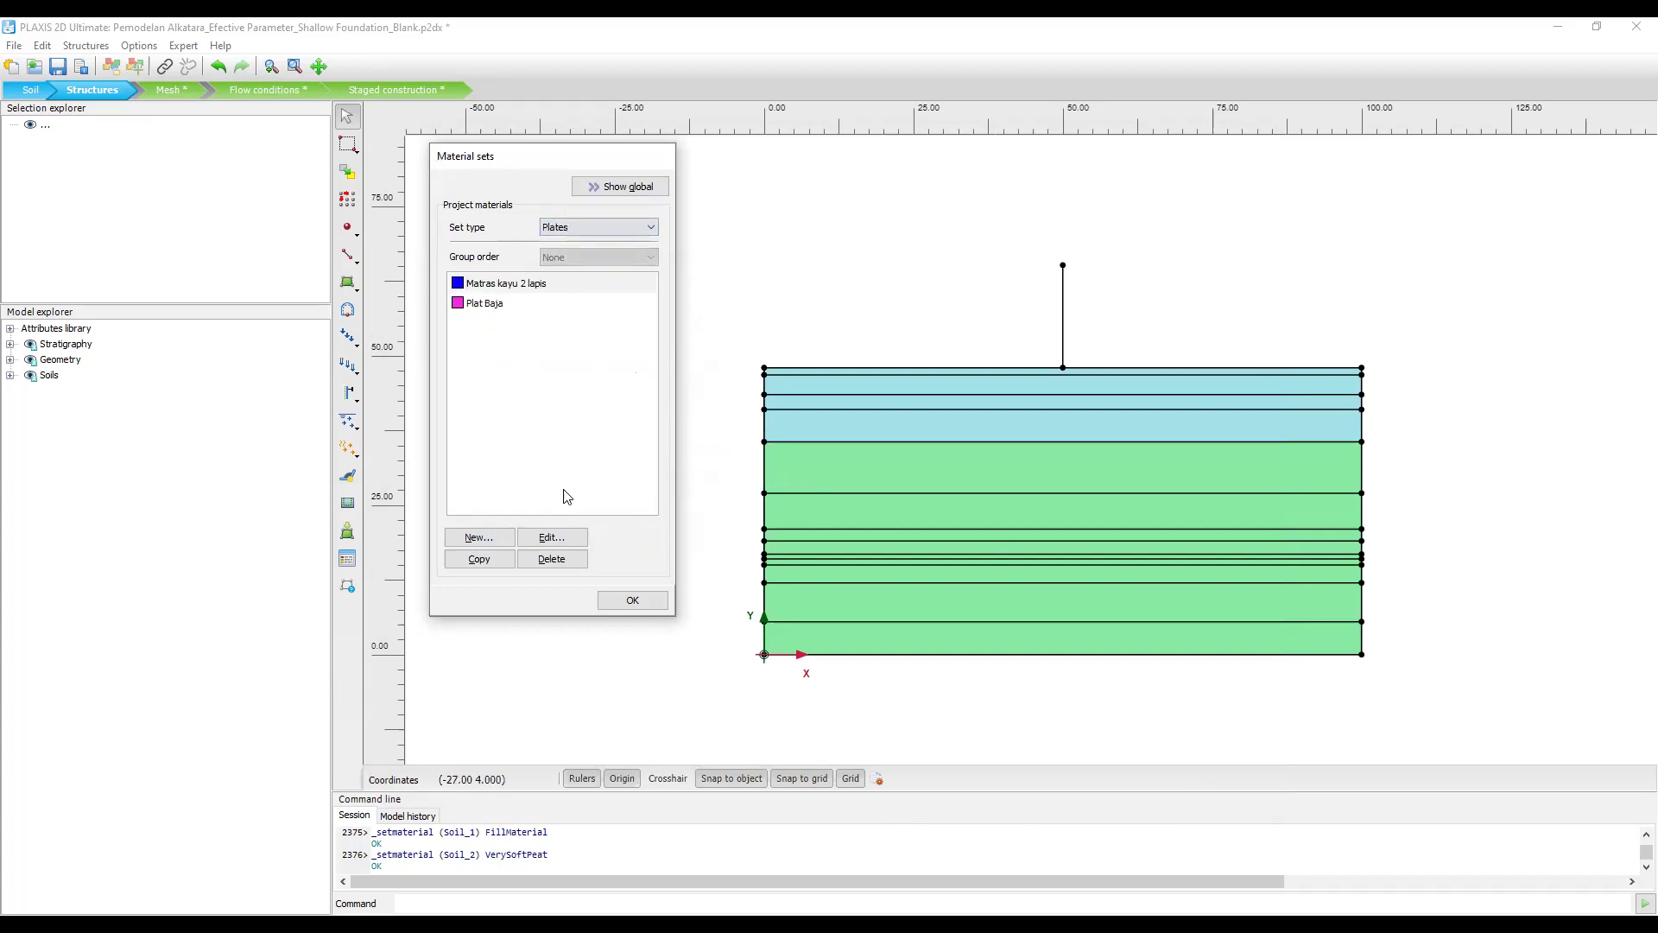
# Start a new plate material, examine its material type options and weight and Poisson's ratio fields, and cancel it.
pyautogui.click(477, 539)
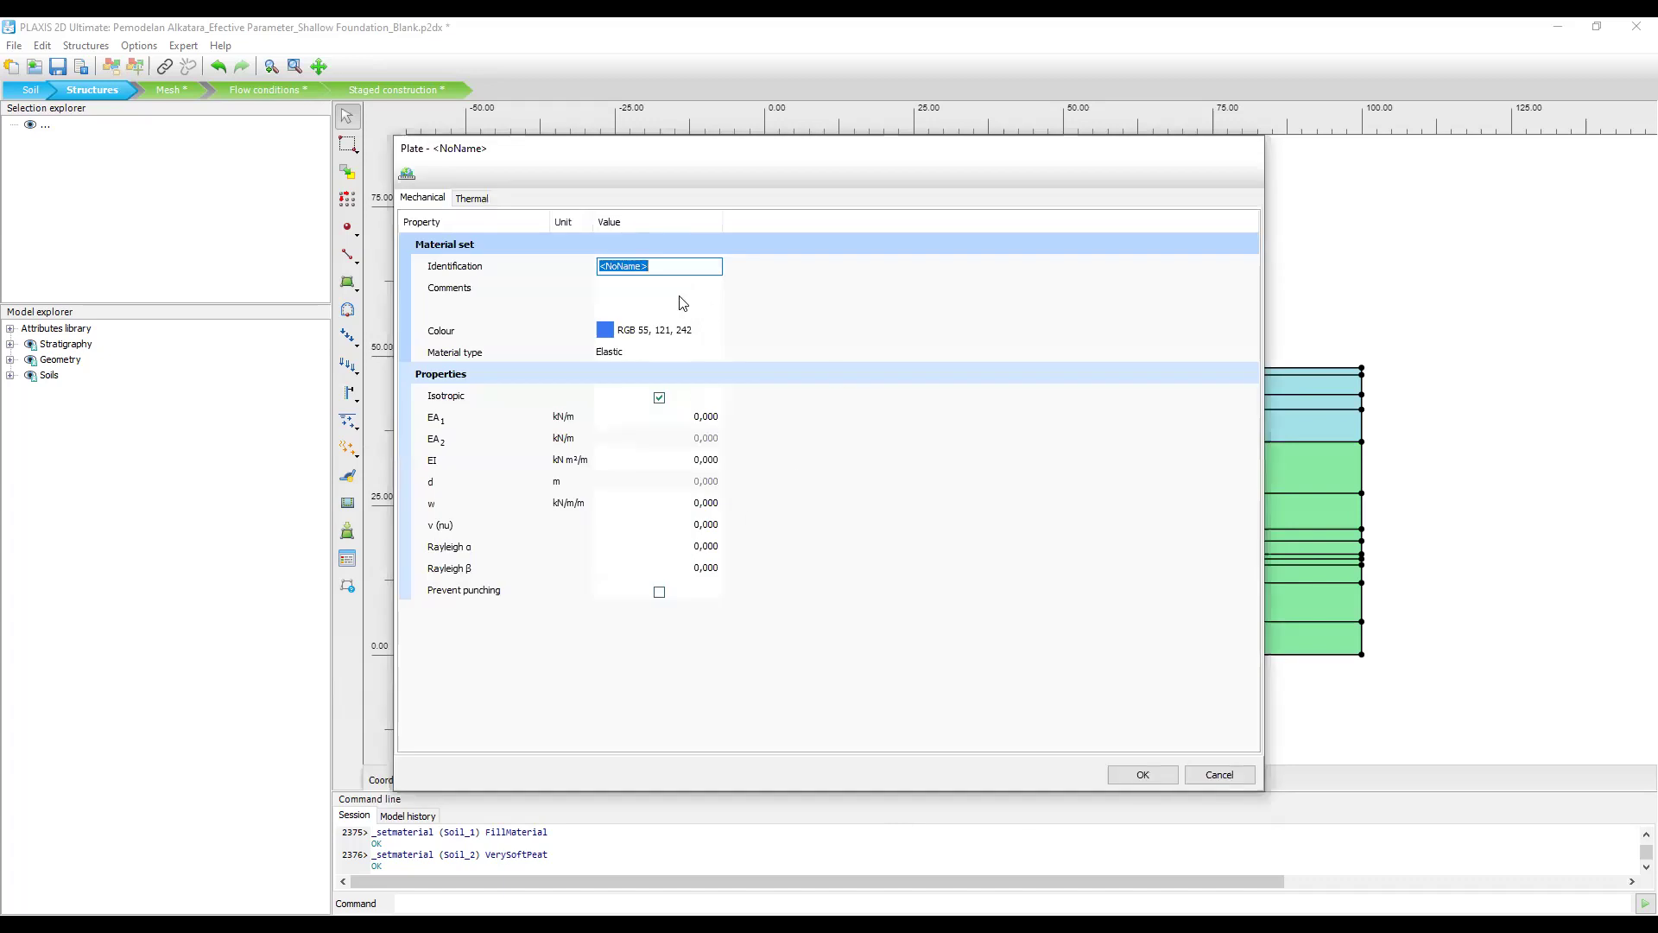
pyautogui.click(691, 357)
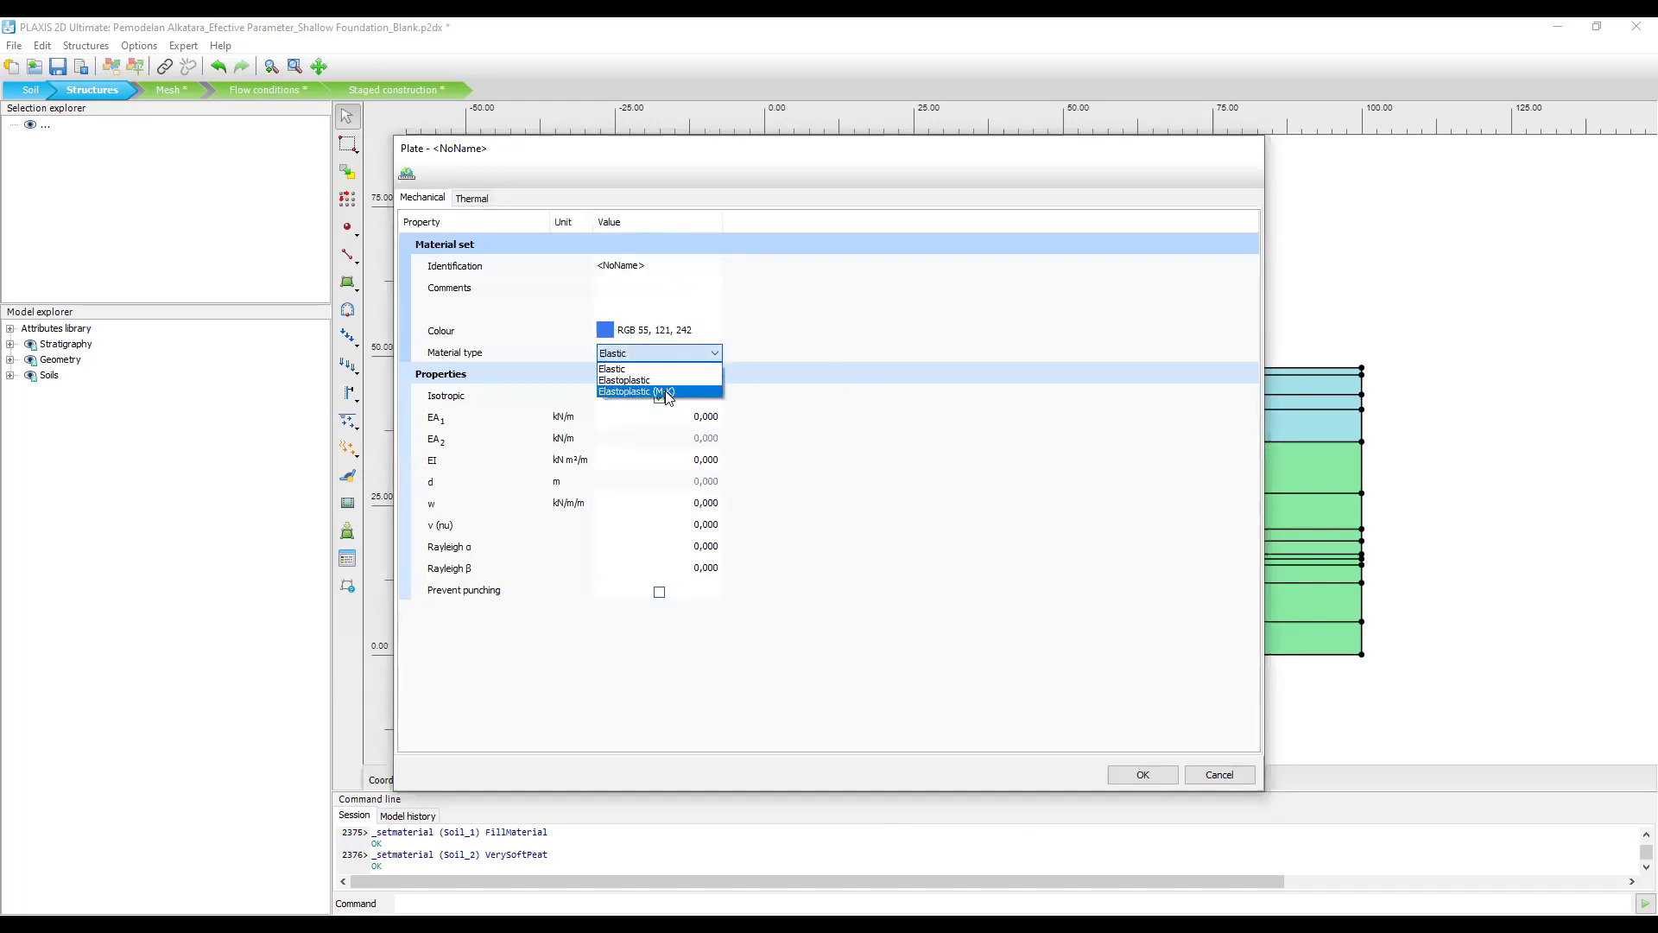
pyautogui.click(654, 335)
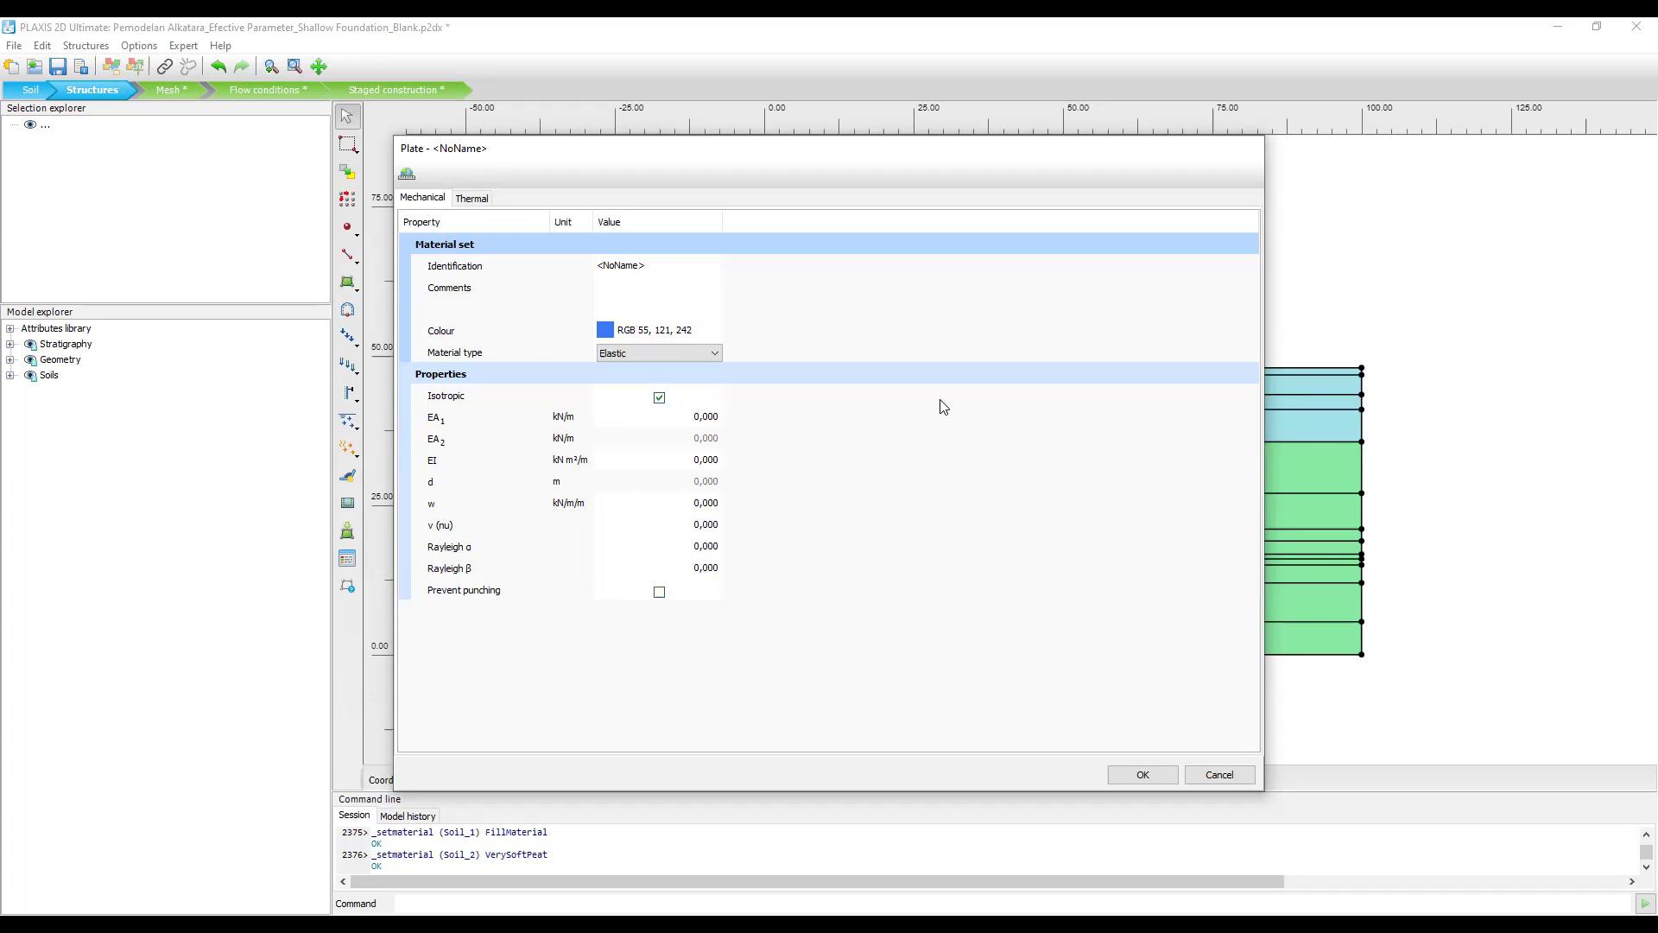
pyautogui.click(893, 374)
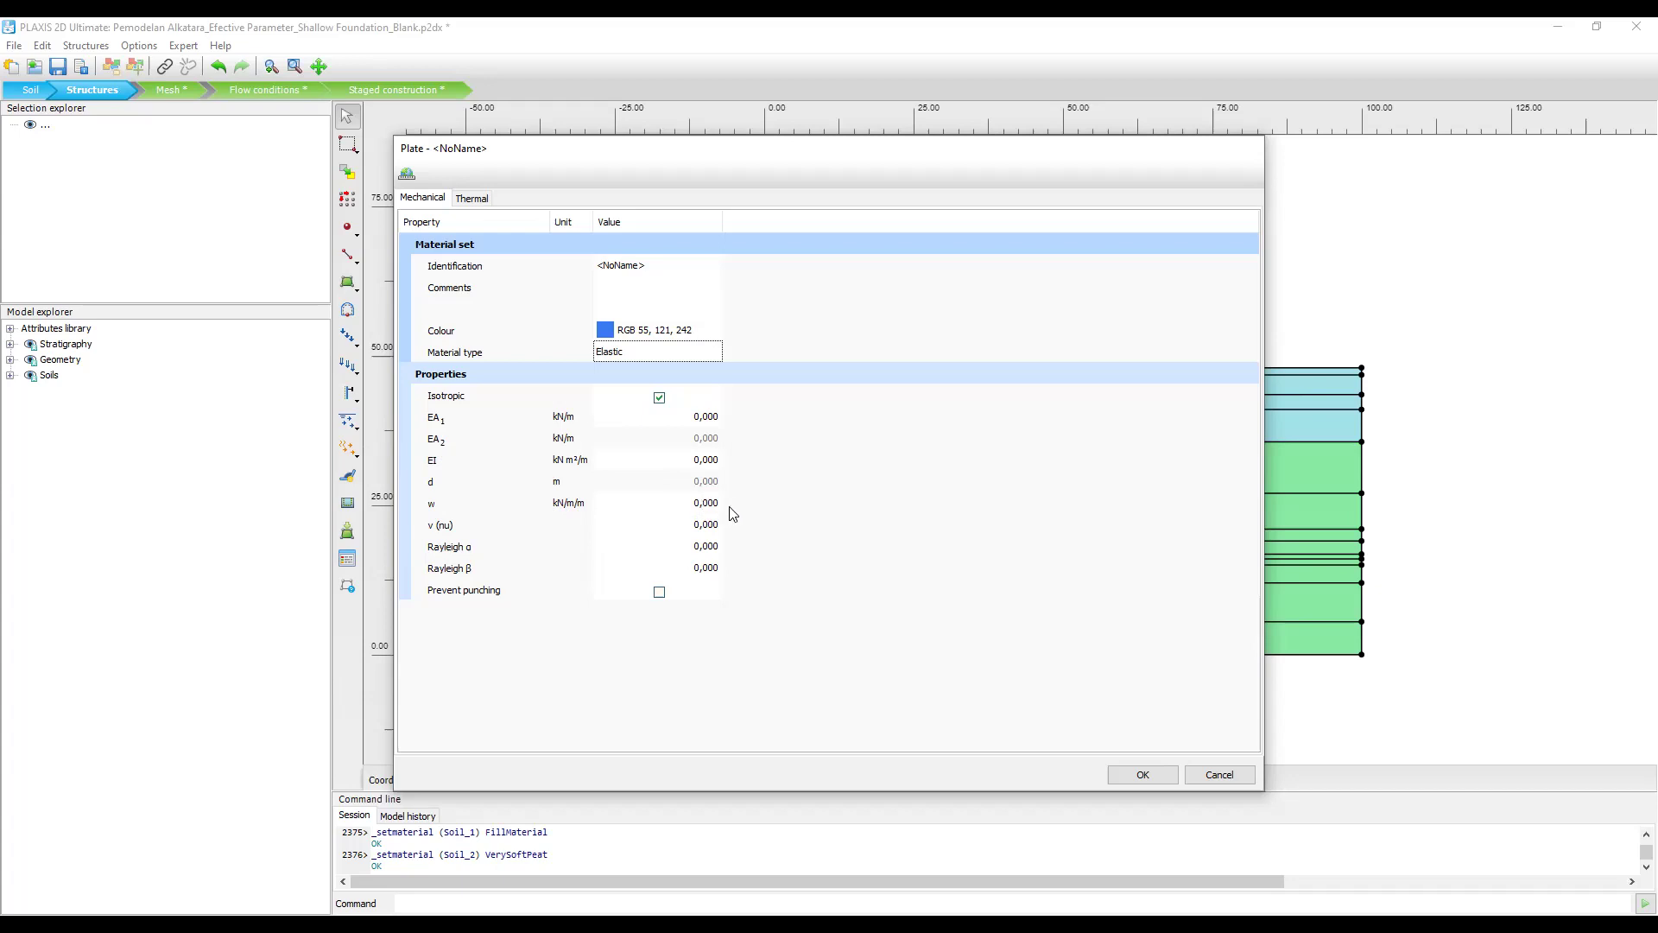
pyautogui.click(717, 529)
pyautogui.hotkey('shift', 'Tab')
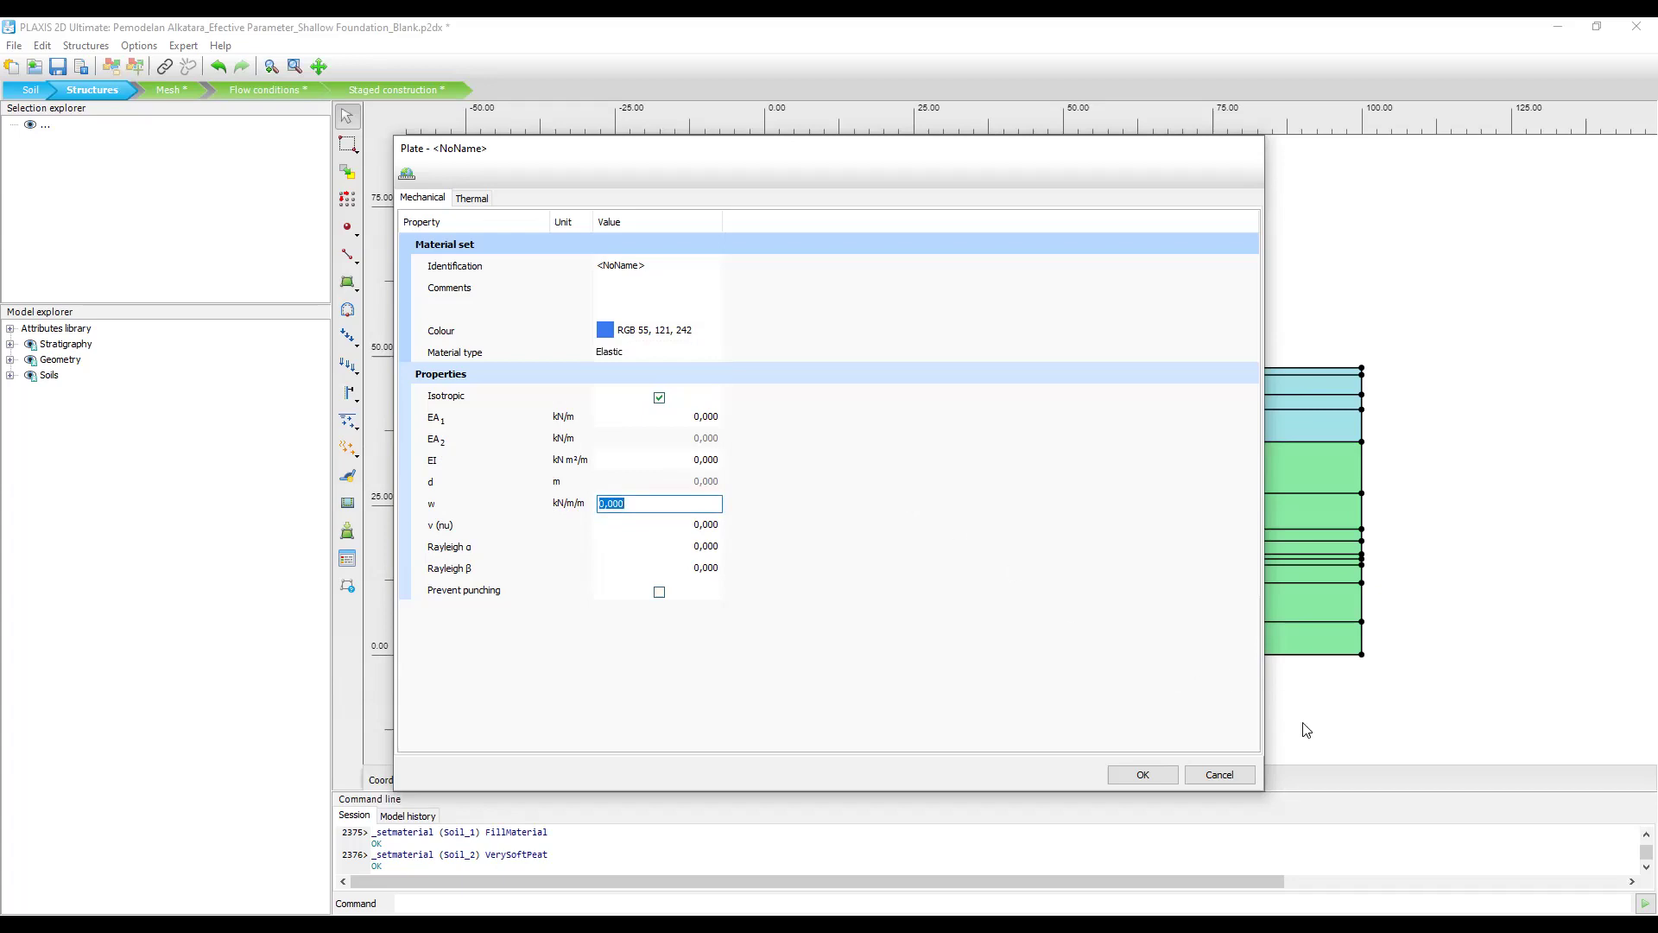
pyautogui.click(1220, 774)
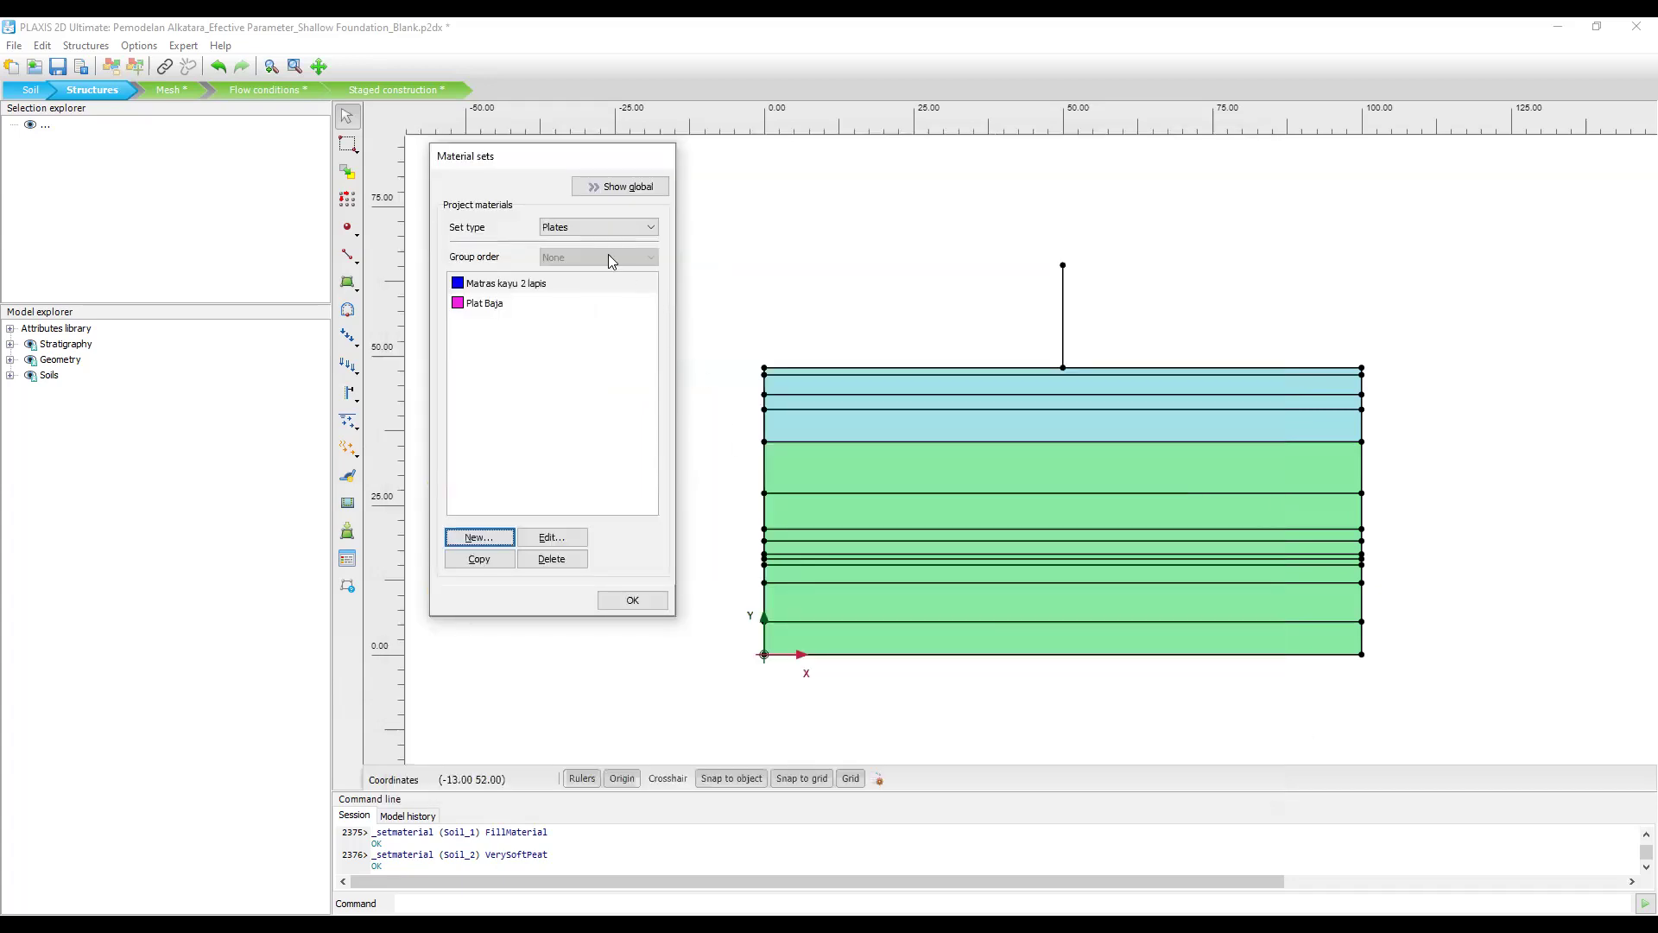
# Display the geogrid material sets, start a new geogrid material, examine its EA1 stiffness field, and cancel it.
pyautogui.click(609, 227)
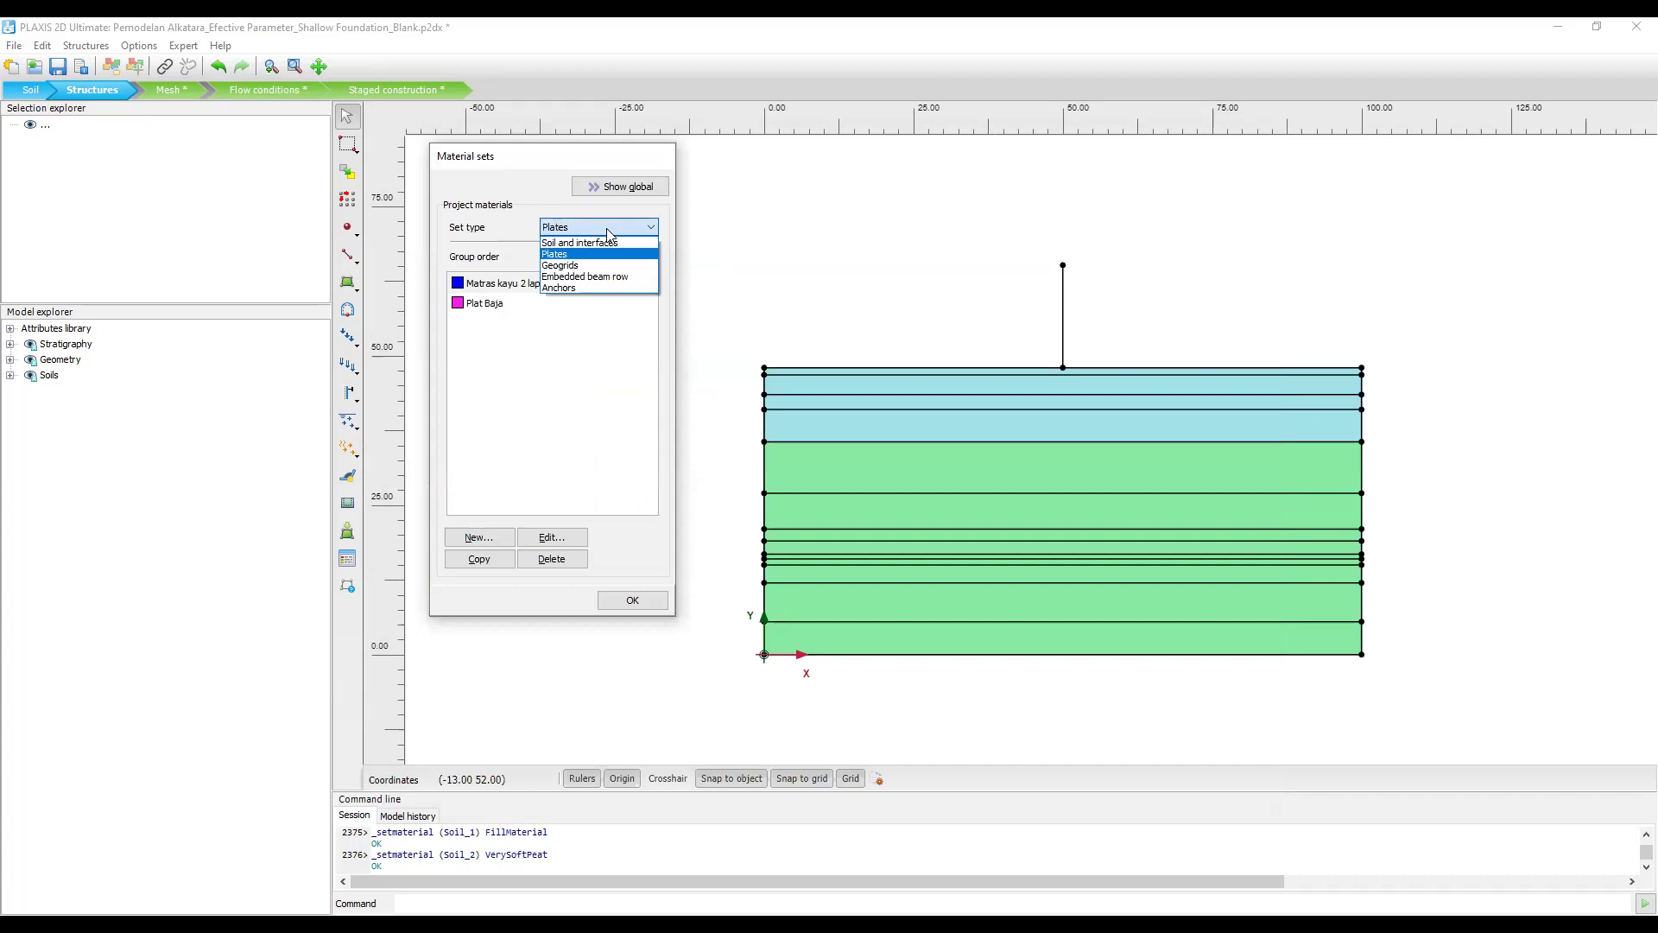
pyautogui.click(577, 265)
pyautogui.click(476, 537)
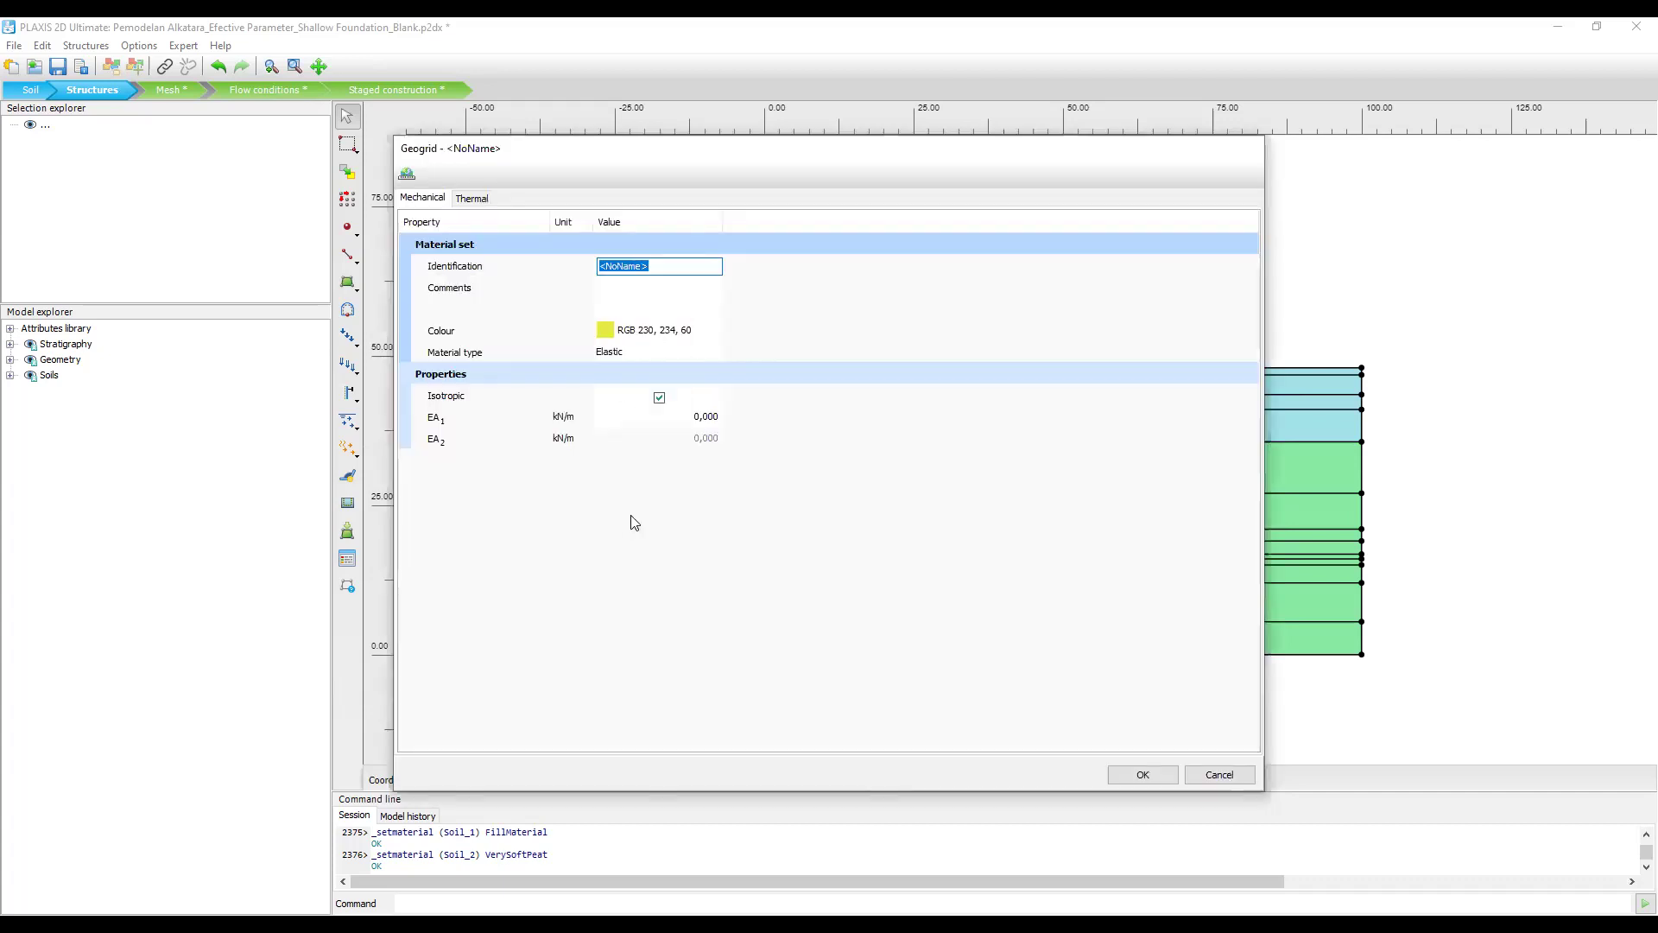
pyautogui.click(707, 418)
pyautogui.press('Return')
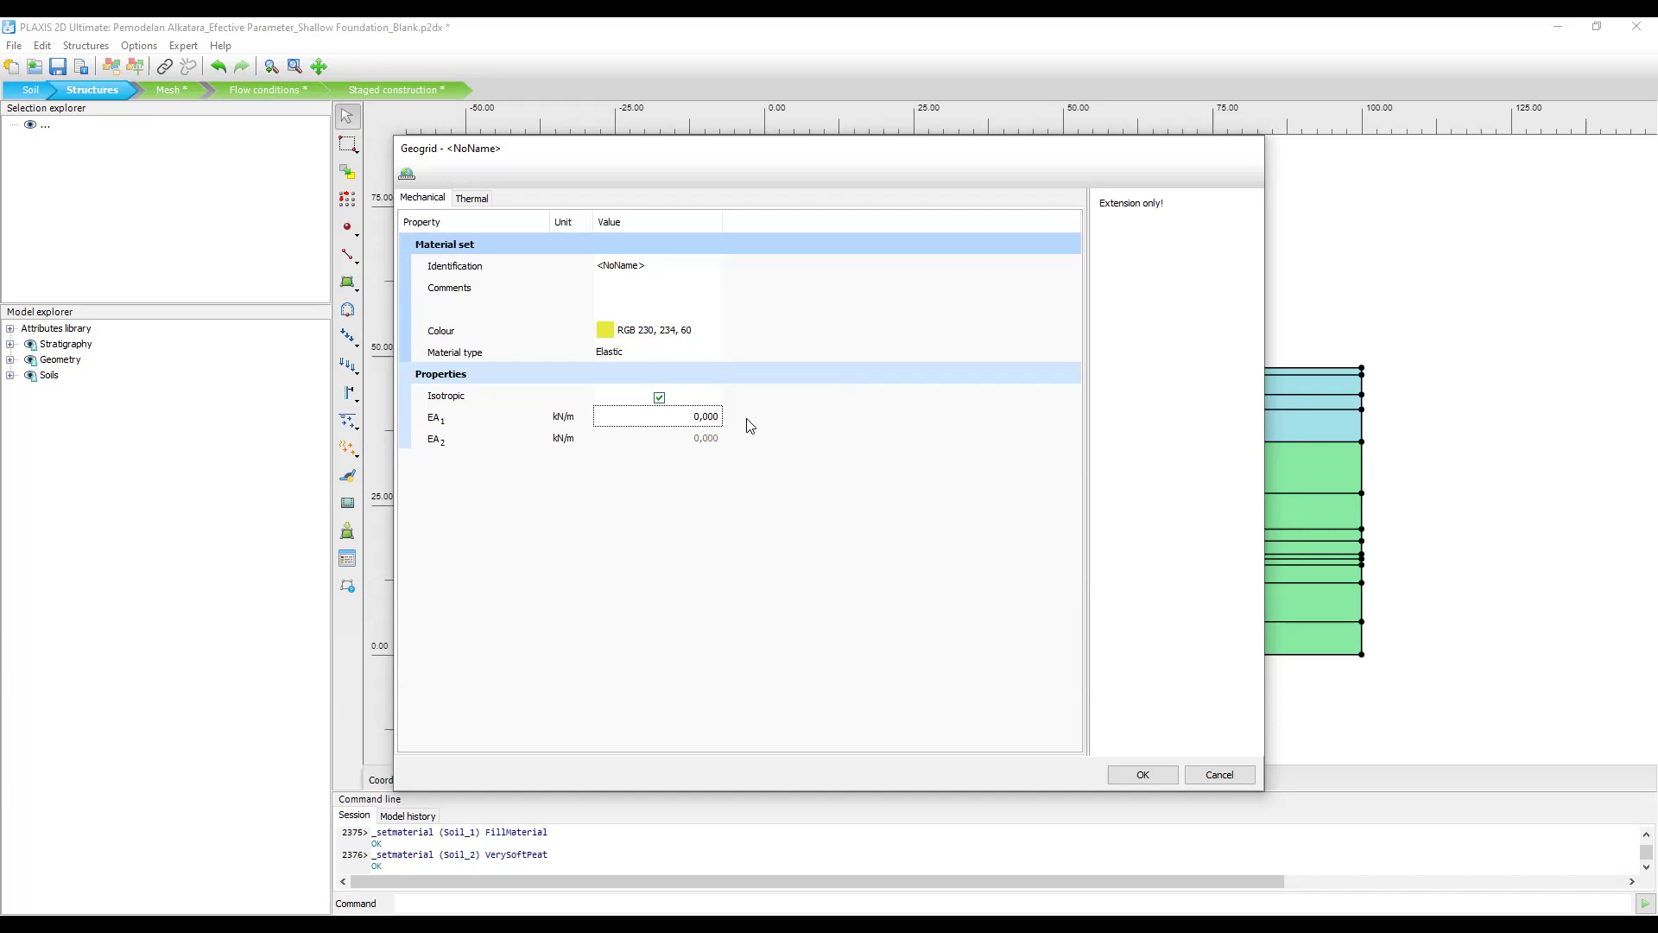
pyautogui.click(1219, 774)
# Start a new embedded beam row material, keep the Predefined beam type, and try Circular tube as the predefined shape.
pyautogui.click(606, 227)
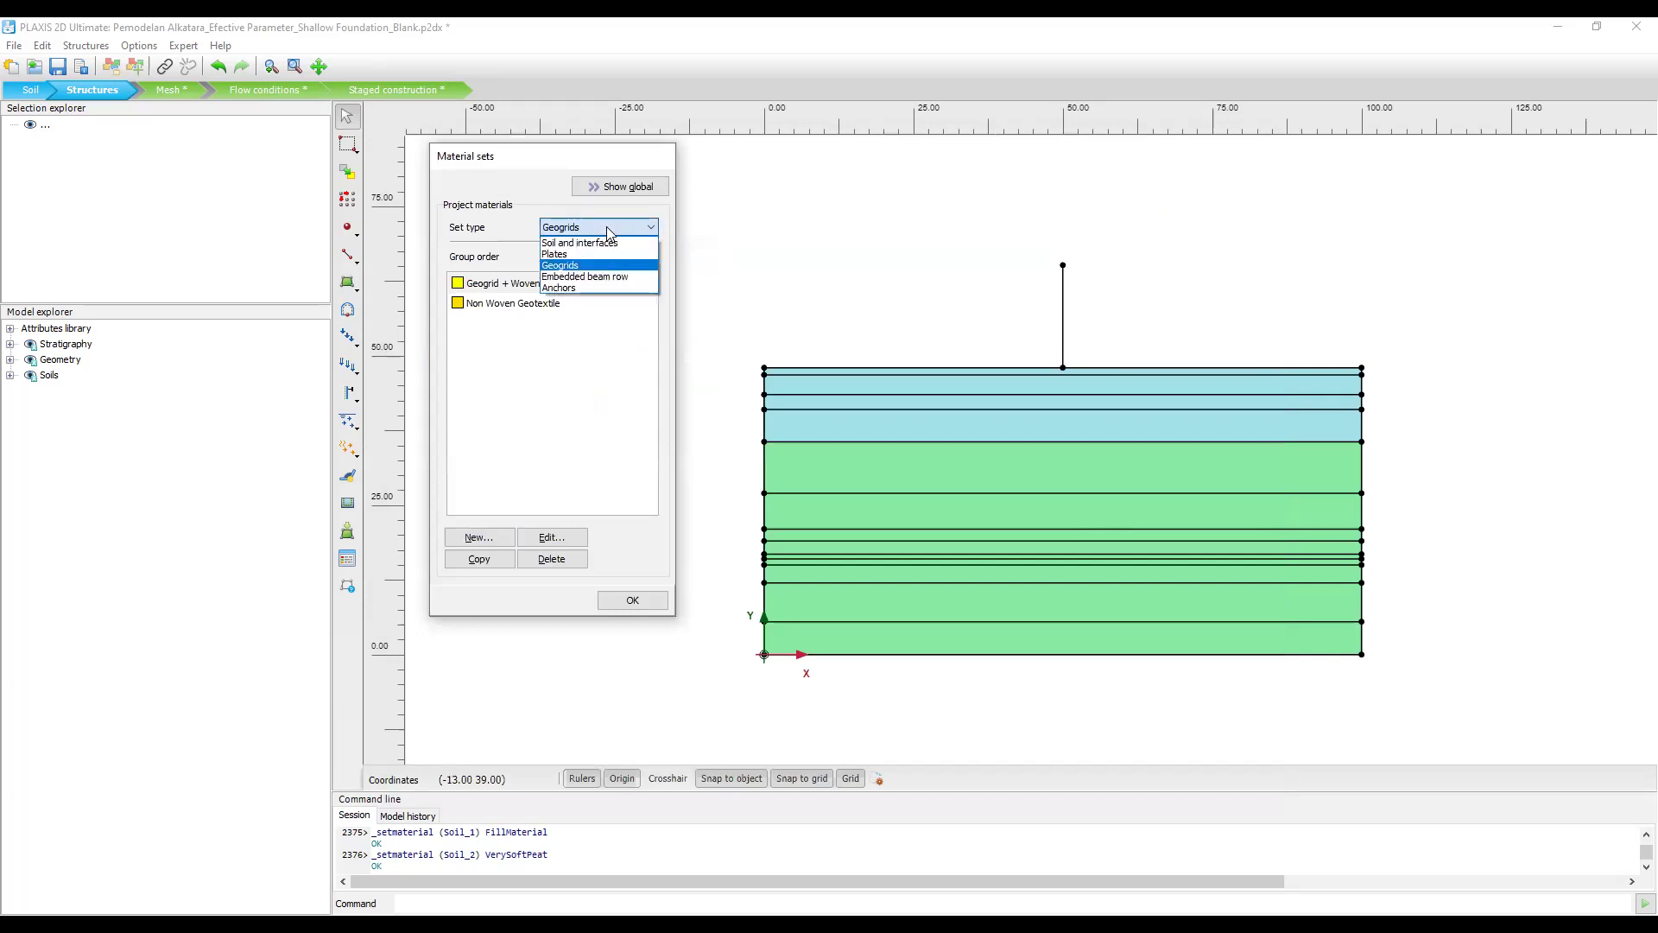
pyautogui.click(613, 276)
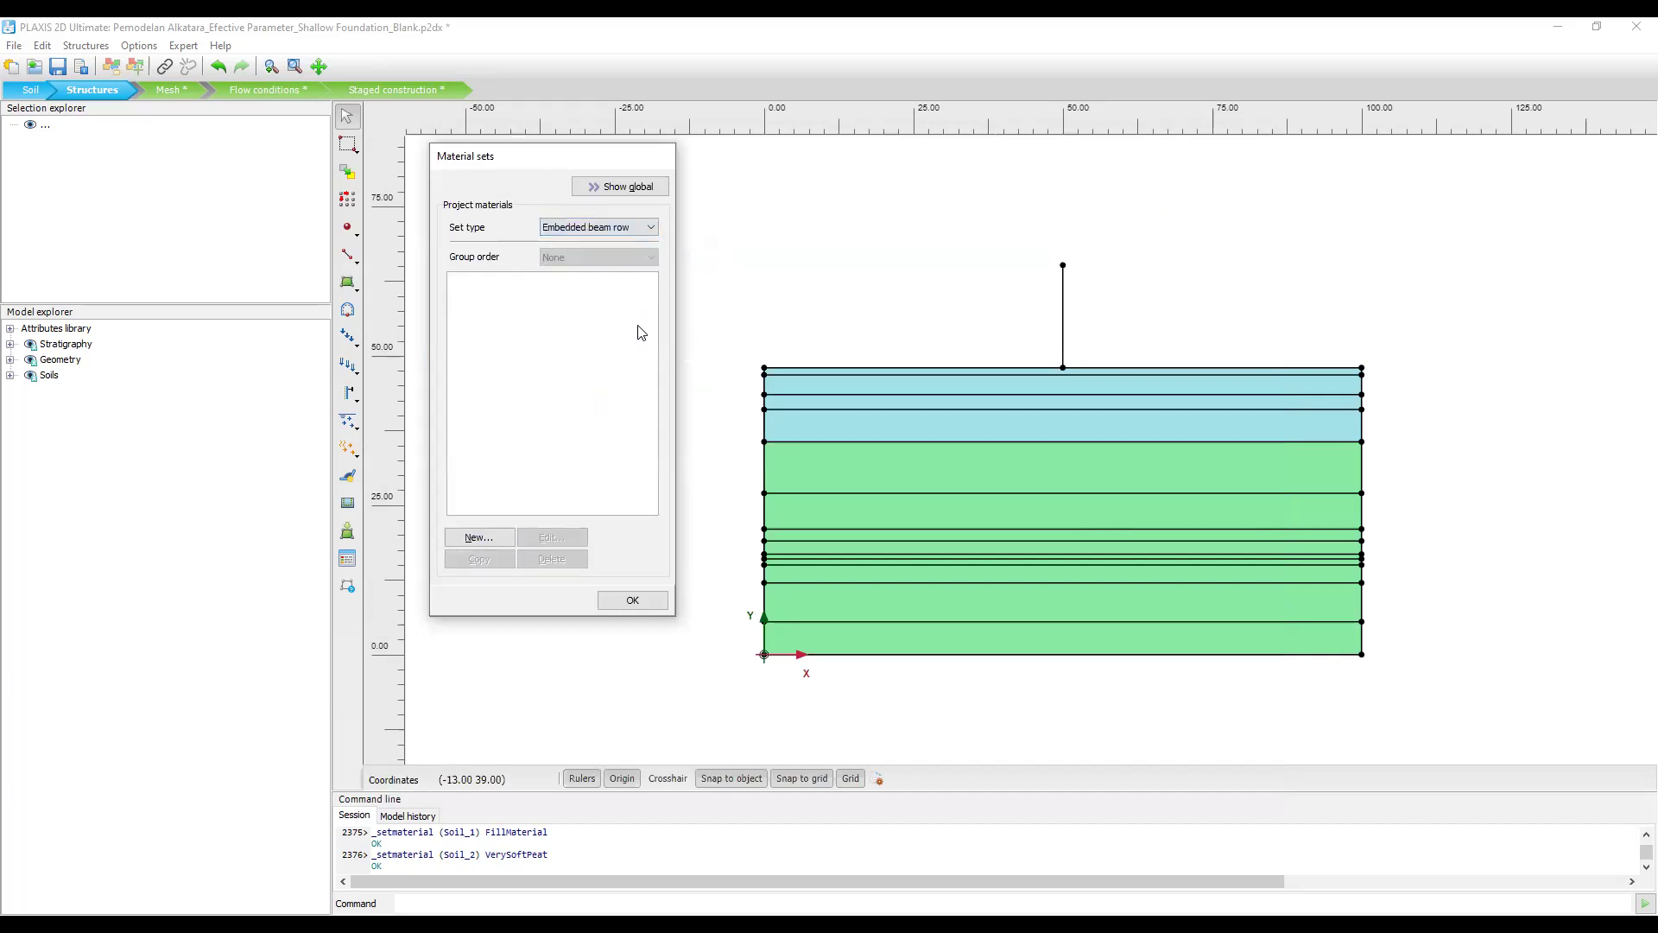
pyautogui.click(487, 534)
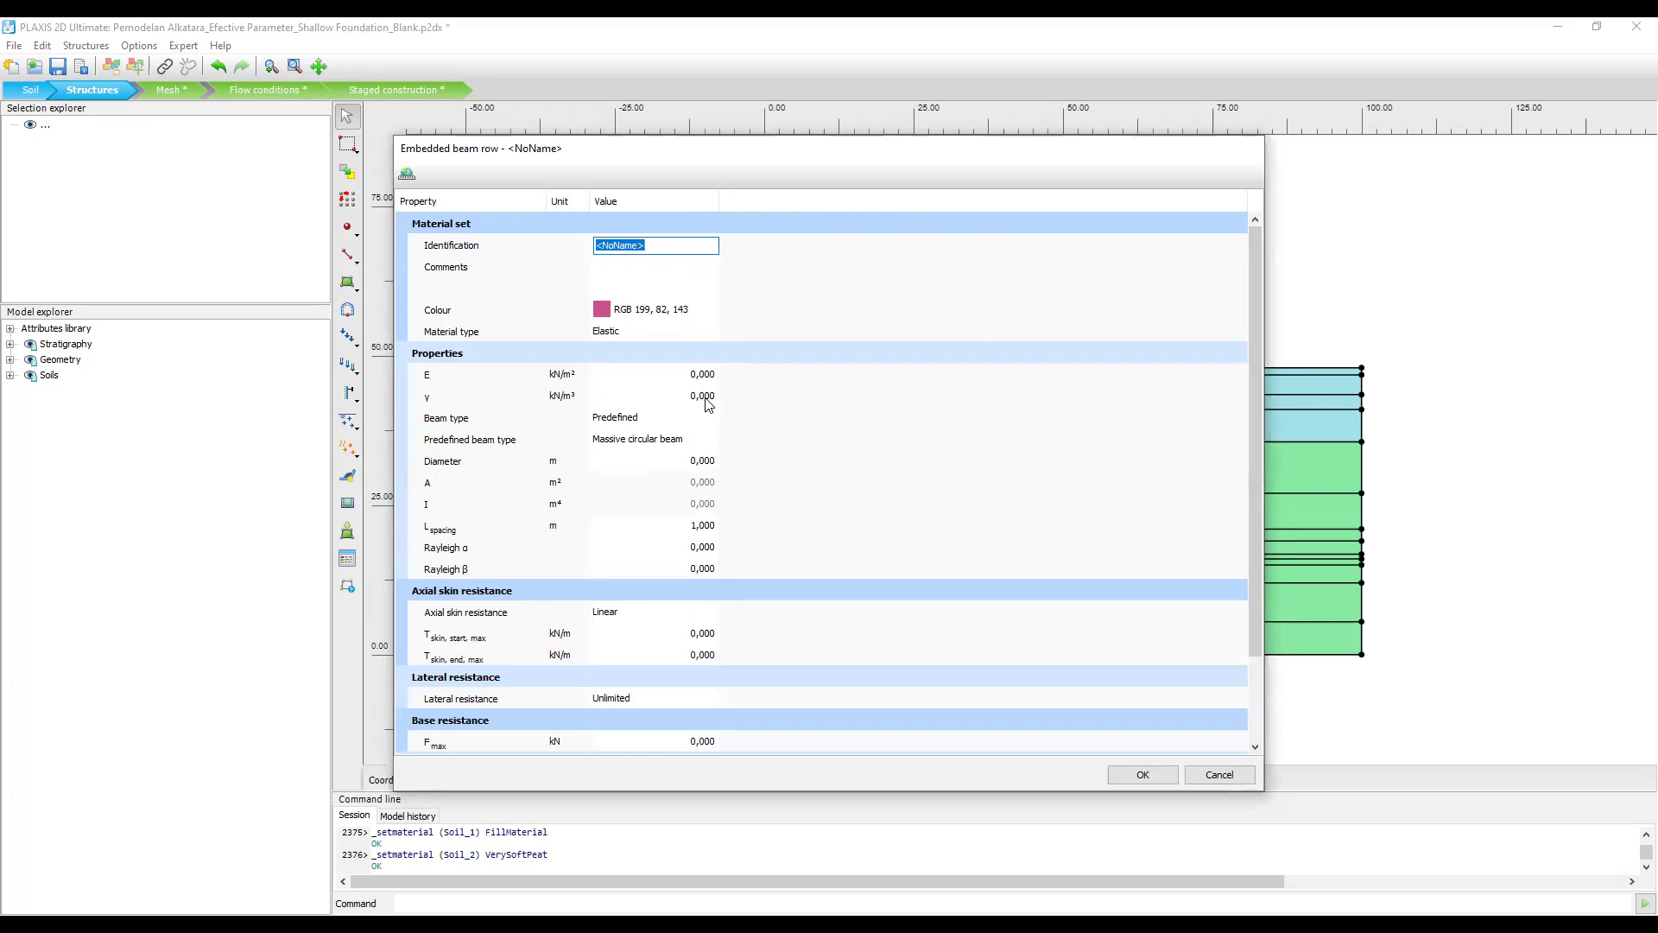
pyautogui.click(667, 420)
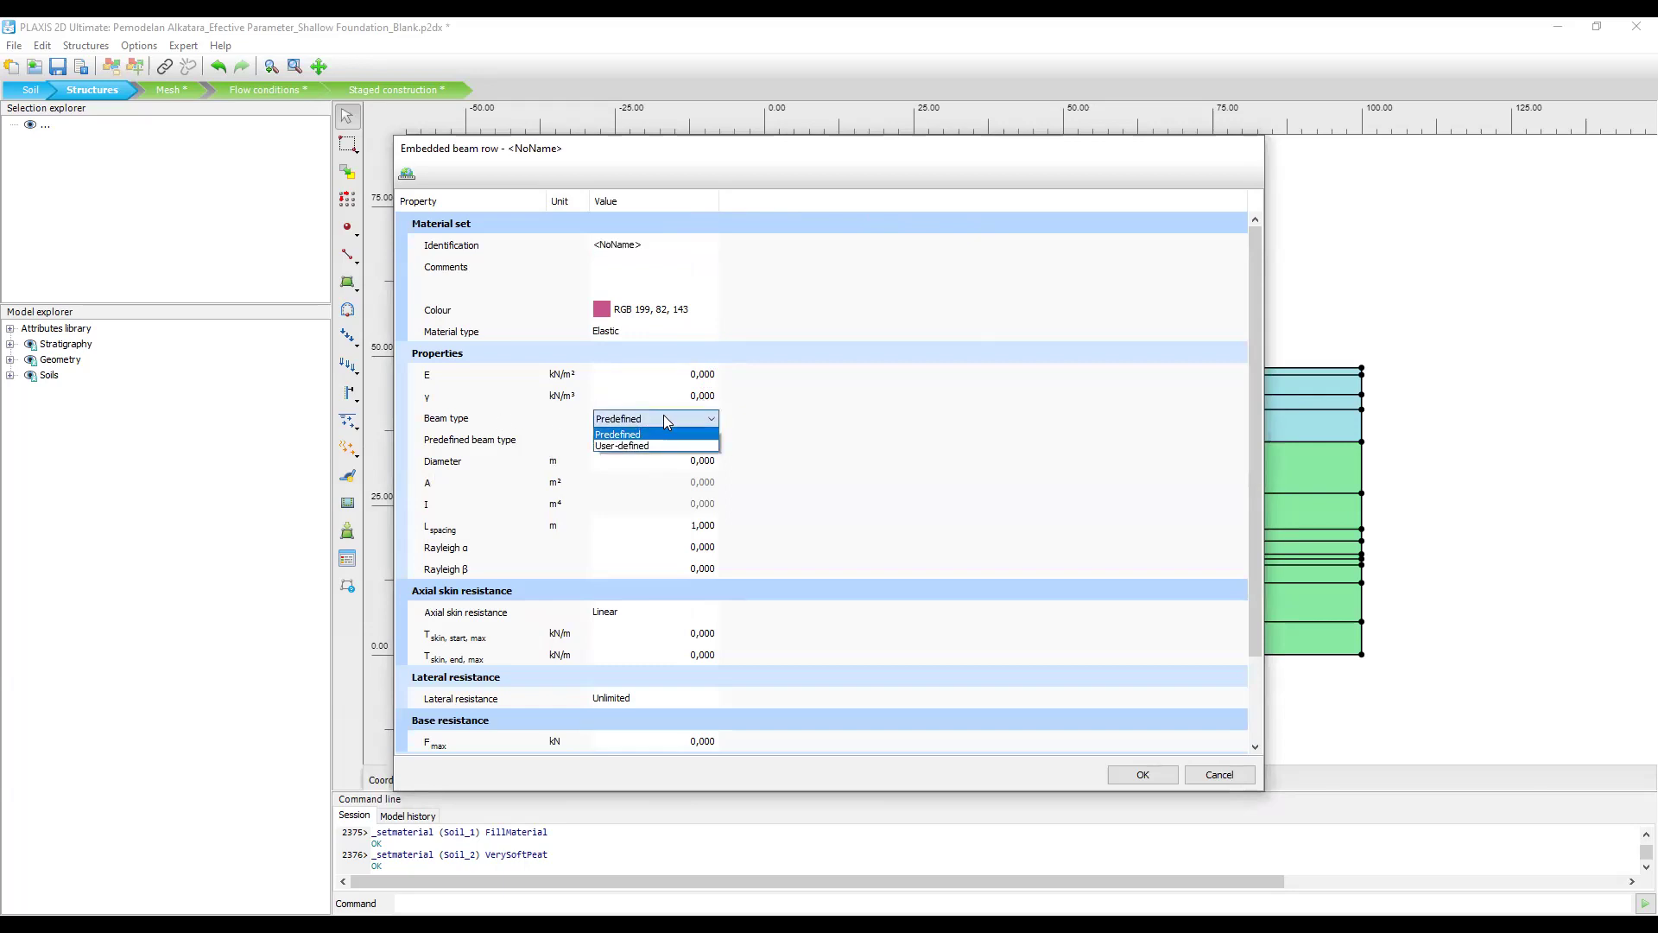
pyautogui.click(665, 434)
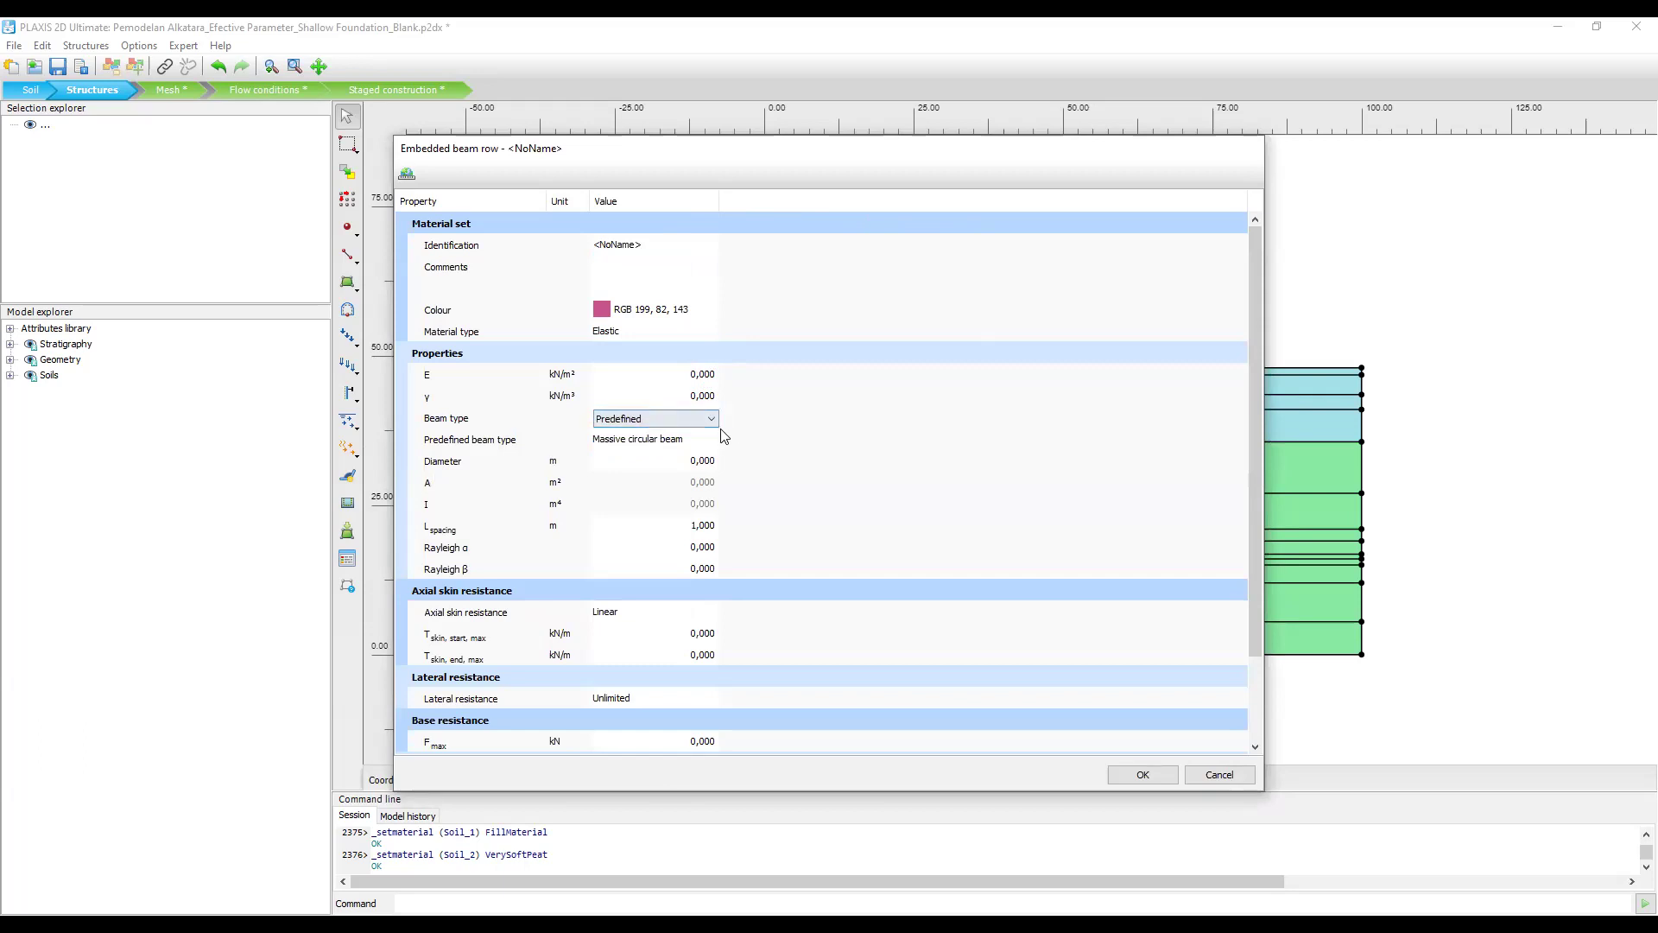
pyautogui.click(666, 439)
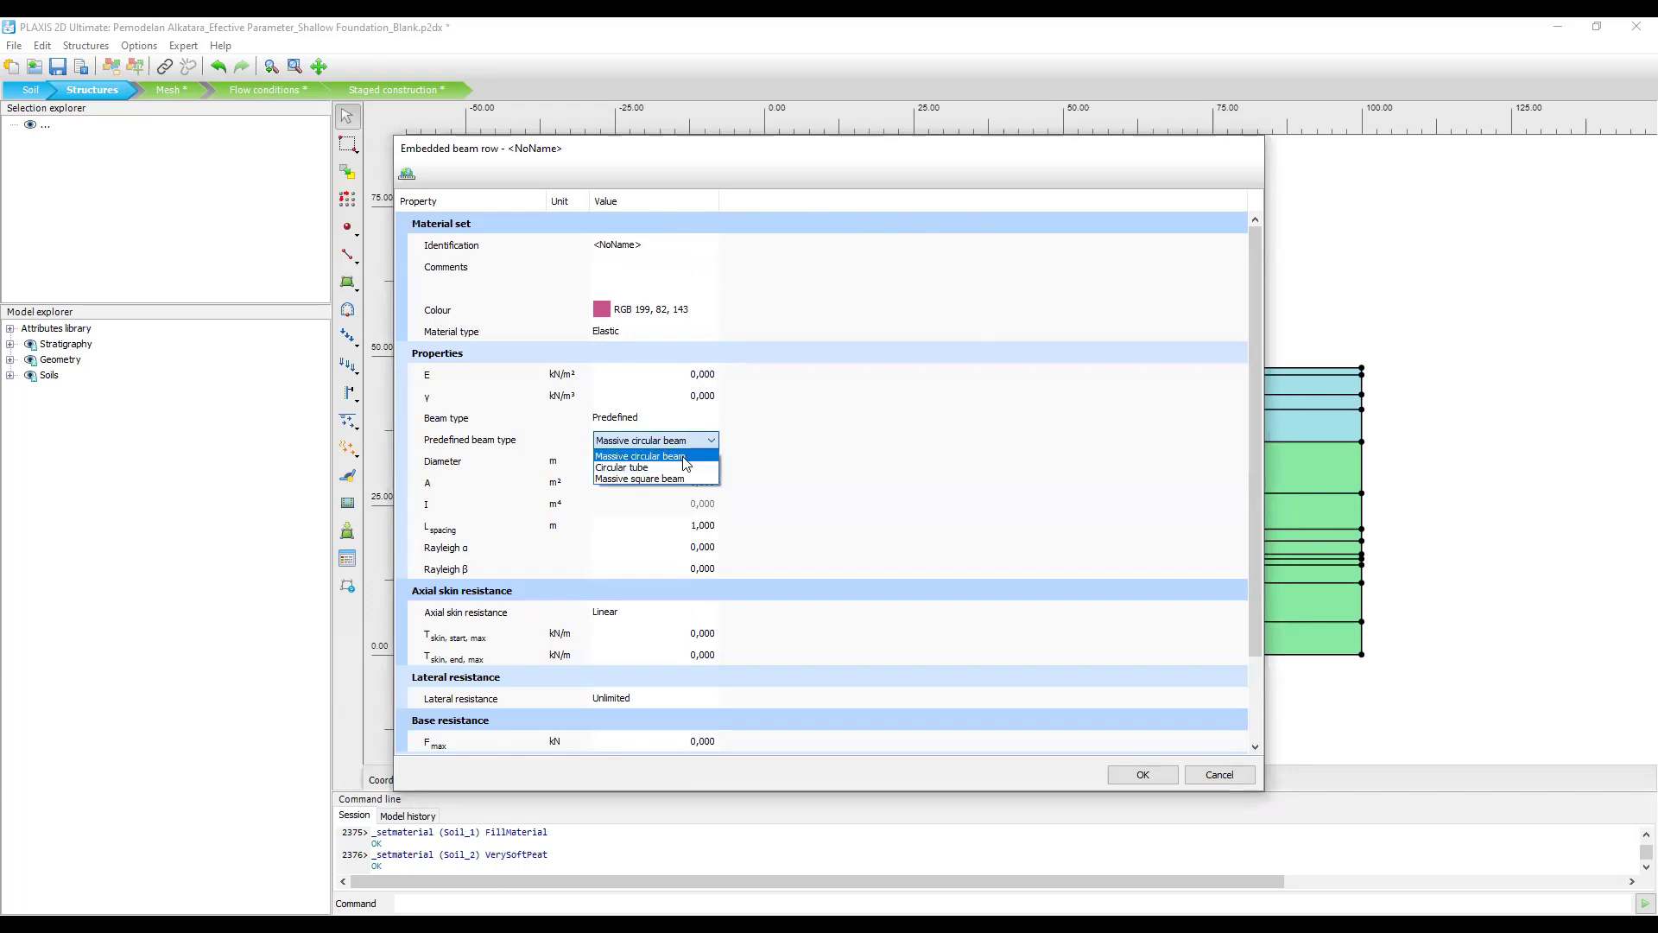
pyautogui.click(639, 469)
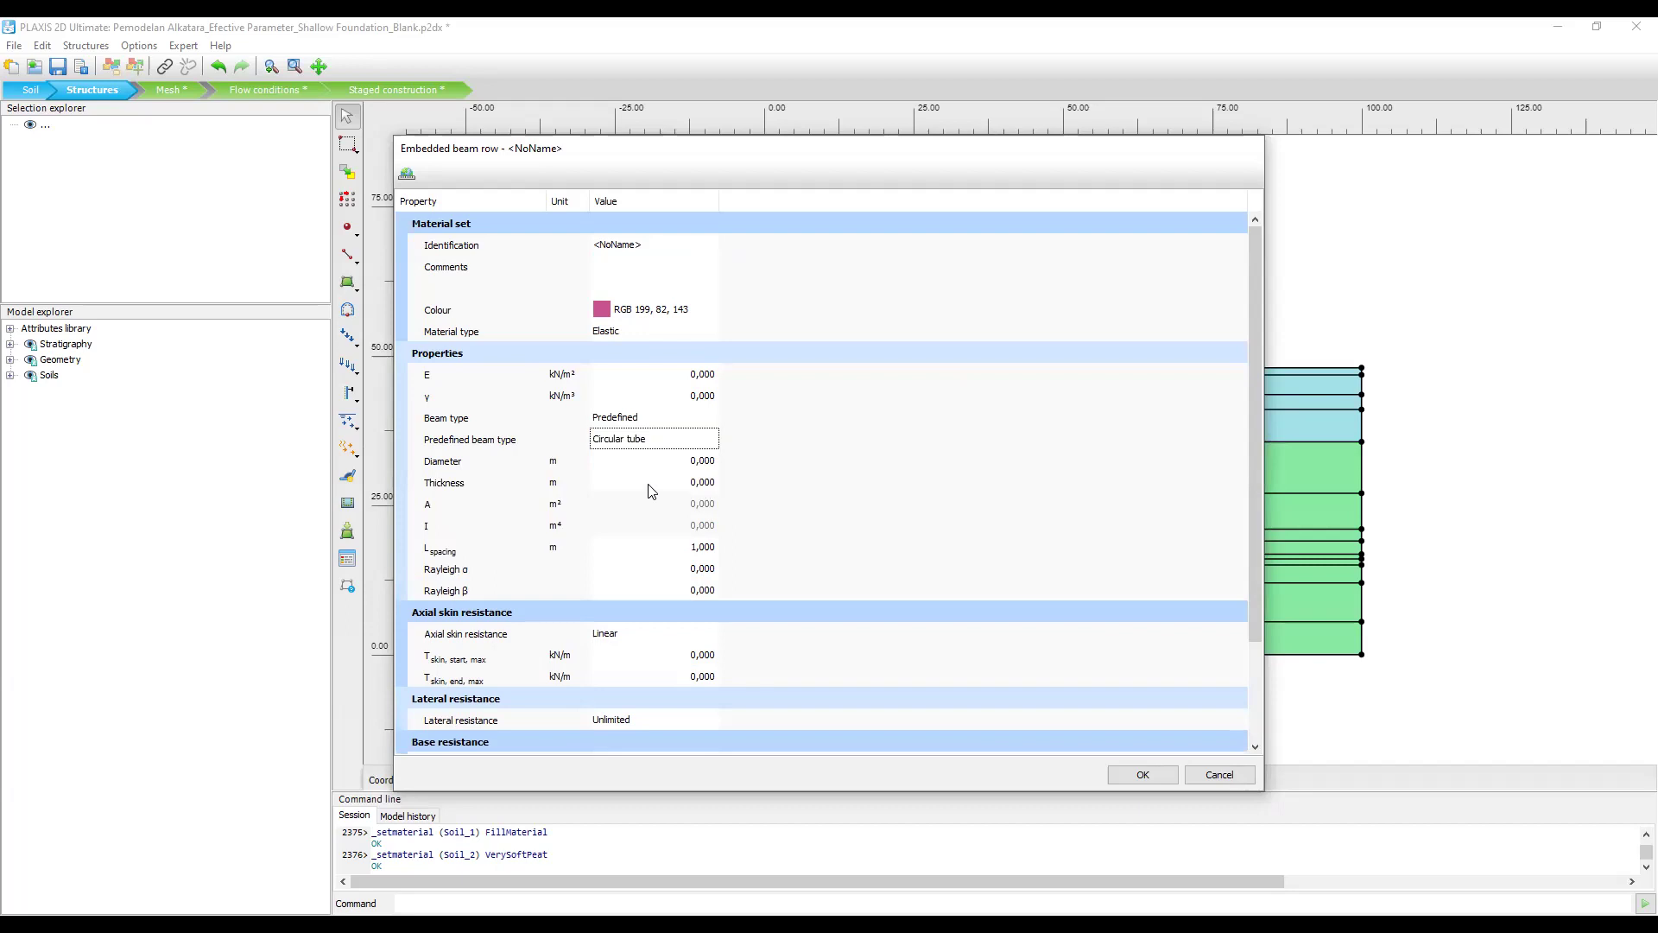
# Examine the diameter, thickness, area and spacing fields of the new embedded beam row material.
pyautogui.click(704, 463)
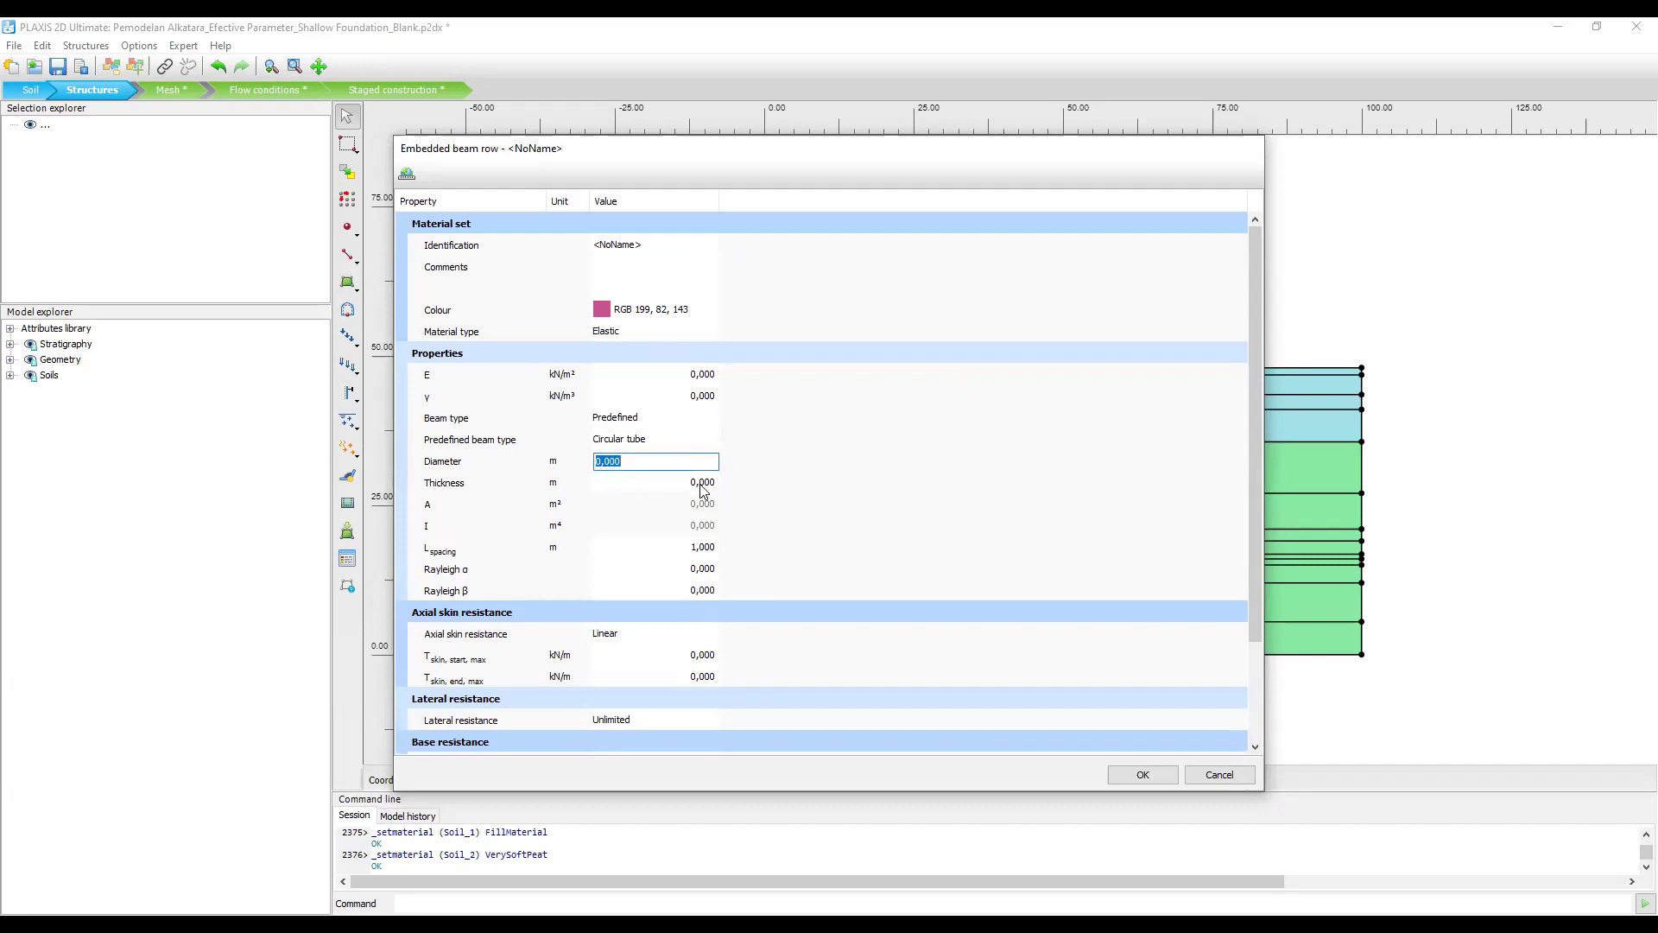
pyautogui.click(703, 485)
pyautogui.click(895, 422)
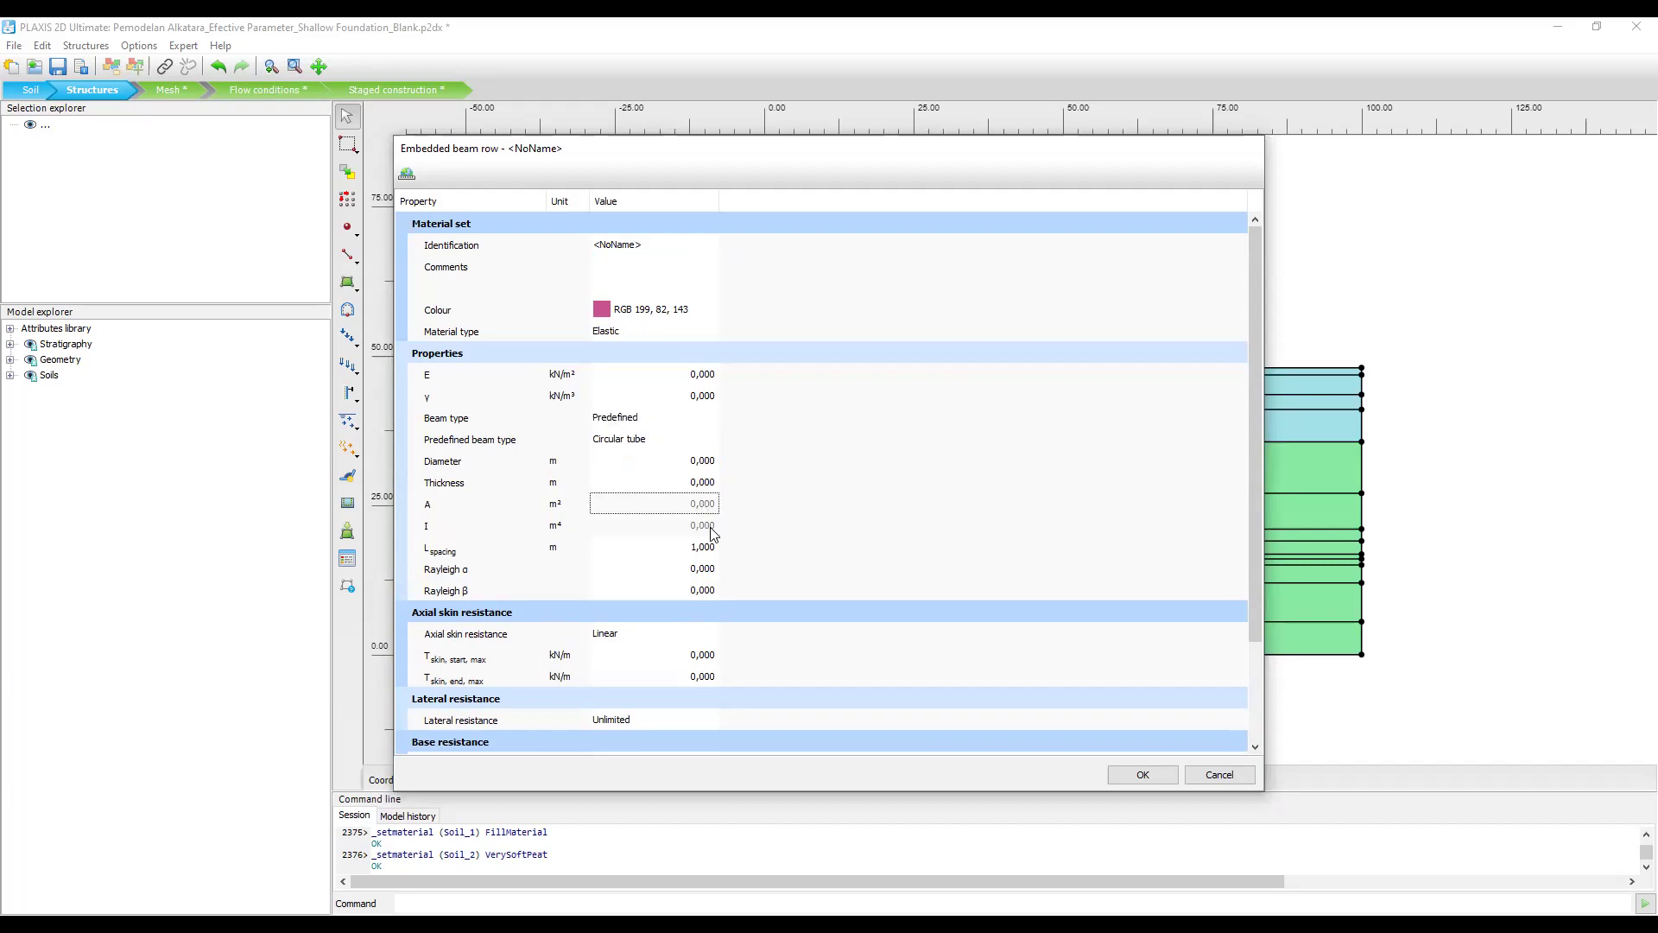
pyautogui.click(707, 553)
# Examine the start and end maximum skin resistance fields under the linear axial skin resistance.
pyautogui.click(703, 657)
pyautogui.click(706, 678)
pyautogui.click(704, 657)
pyautogui.click(706, 678)
pyautogui.click(706, 657)
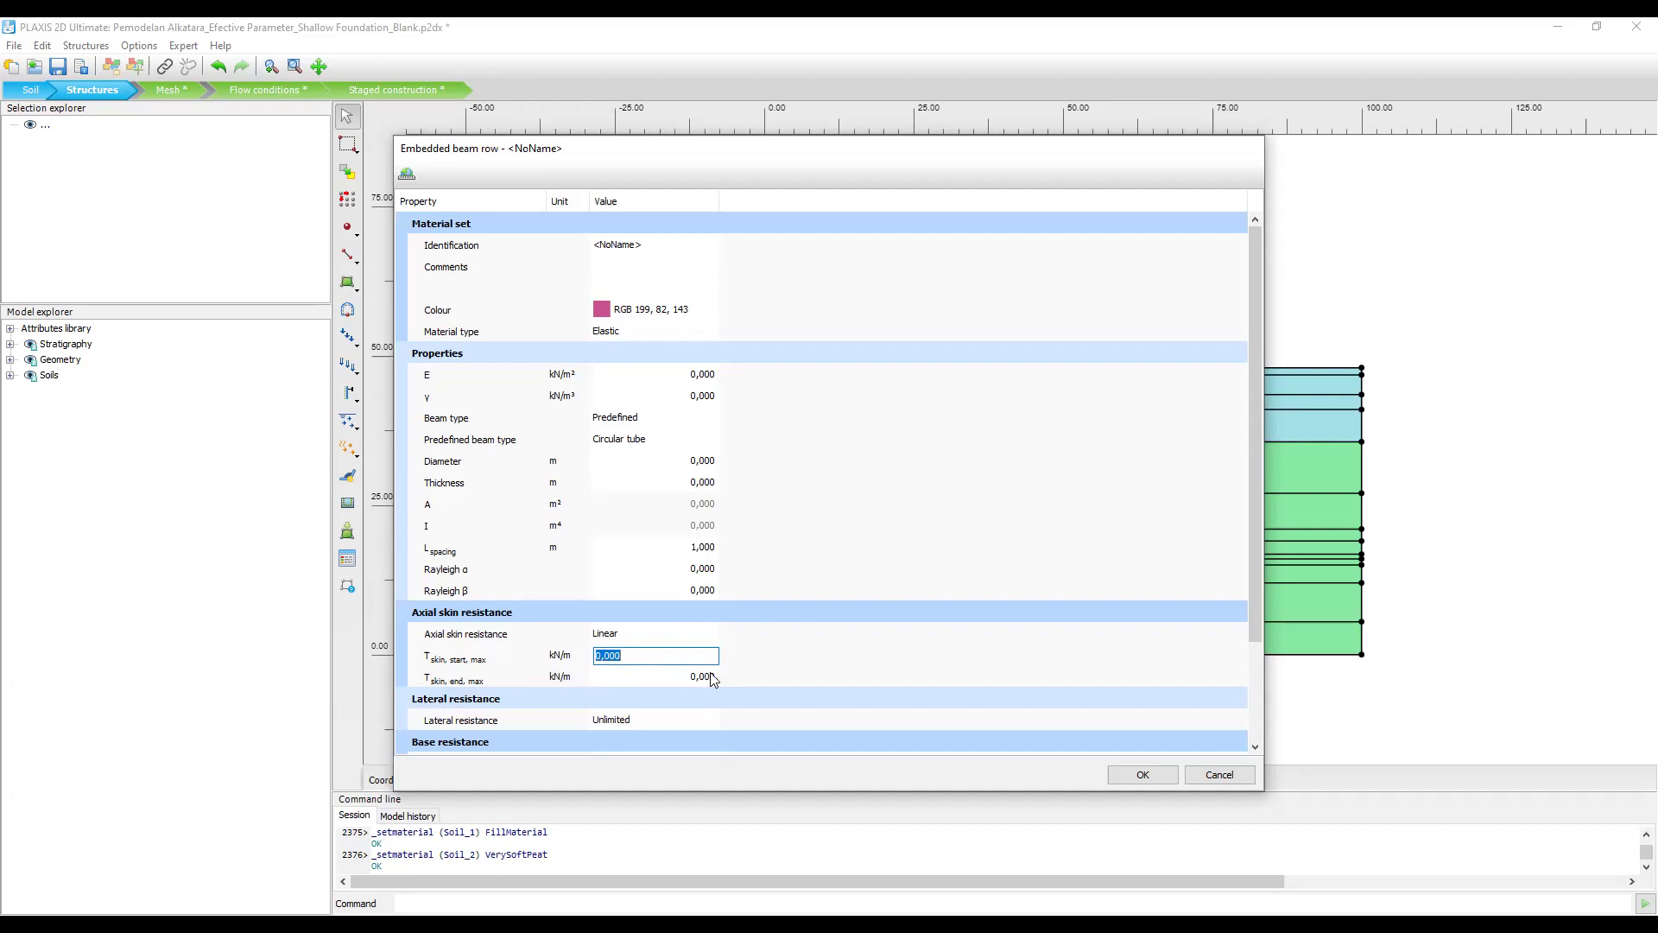
pyautogui.click(848, 678)
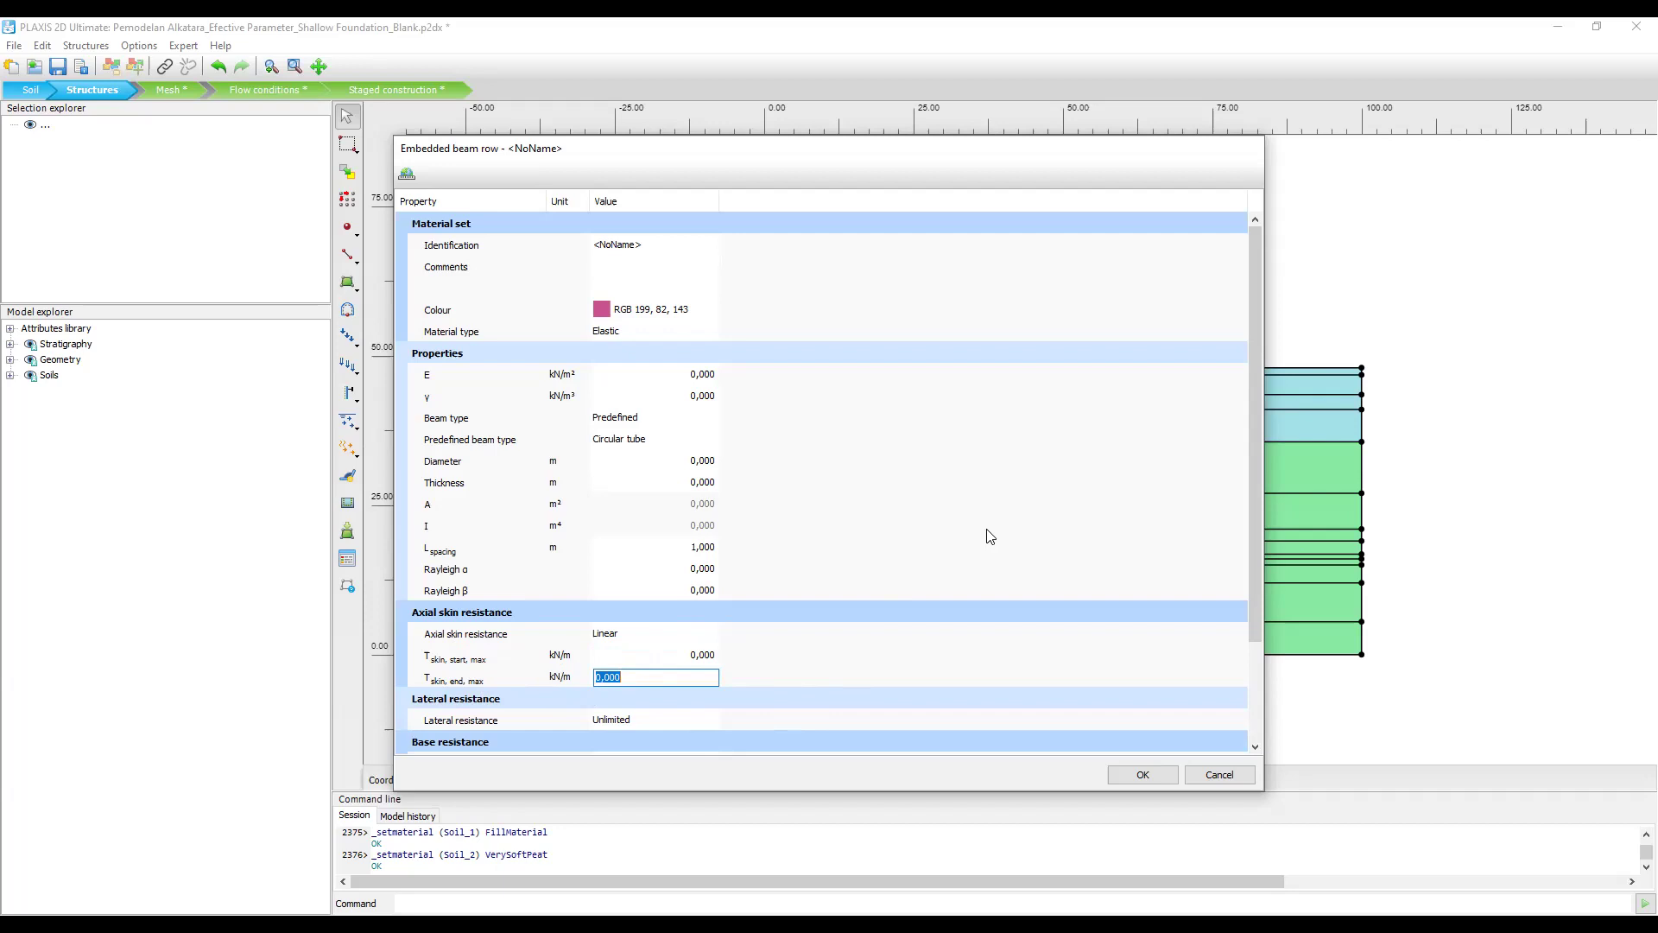
pyautogui.click(705, 659)
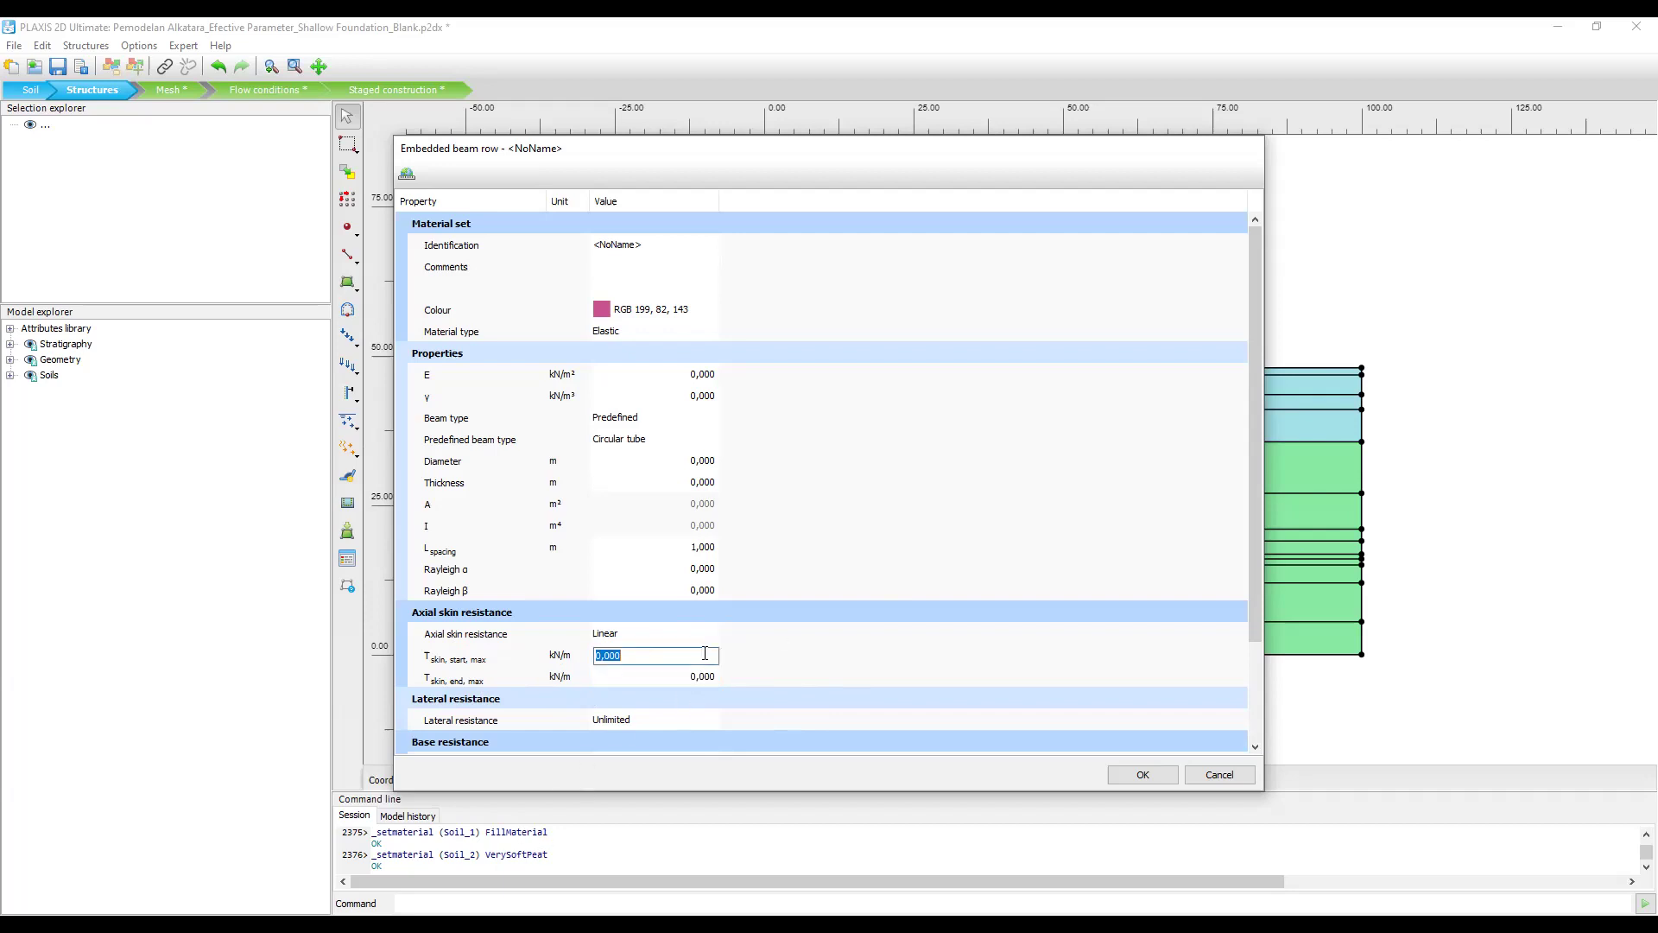
pyautogui.click(701, 677)
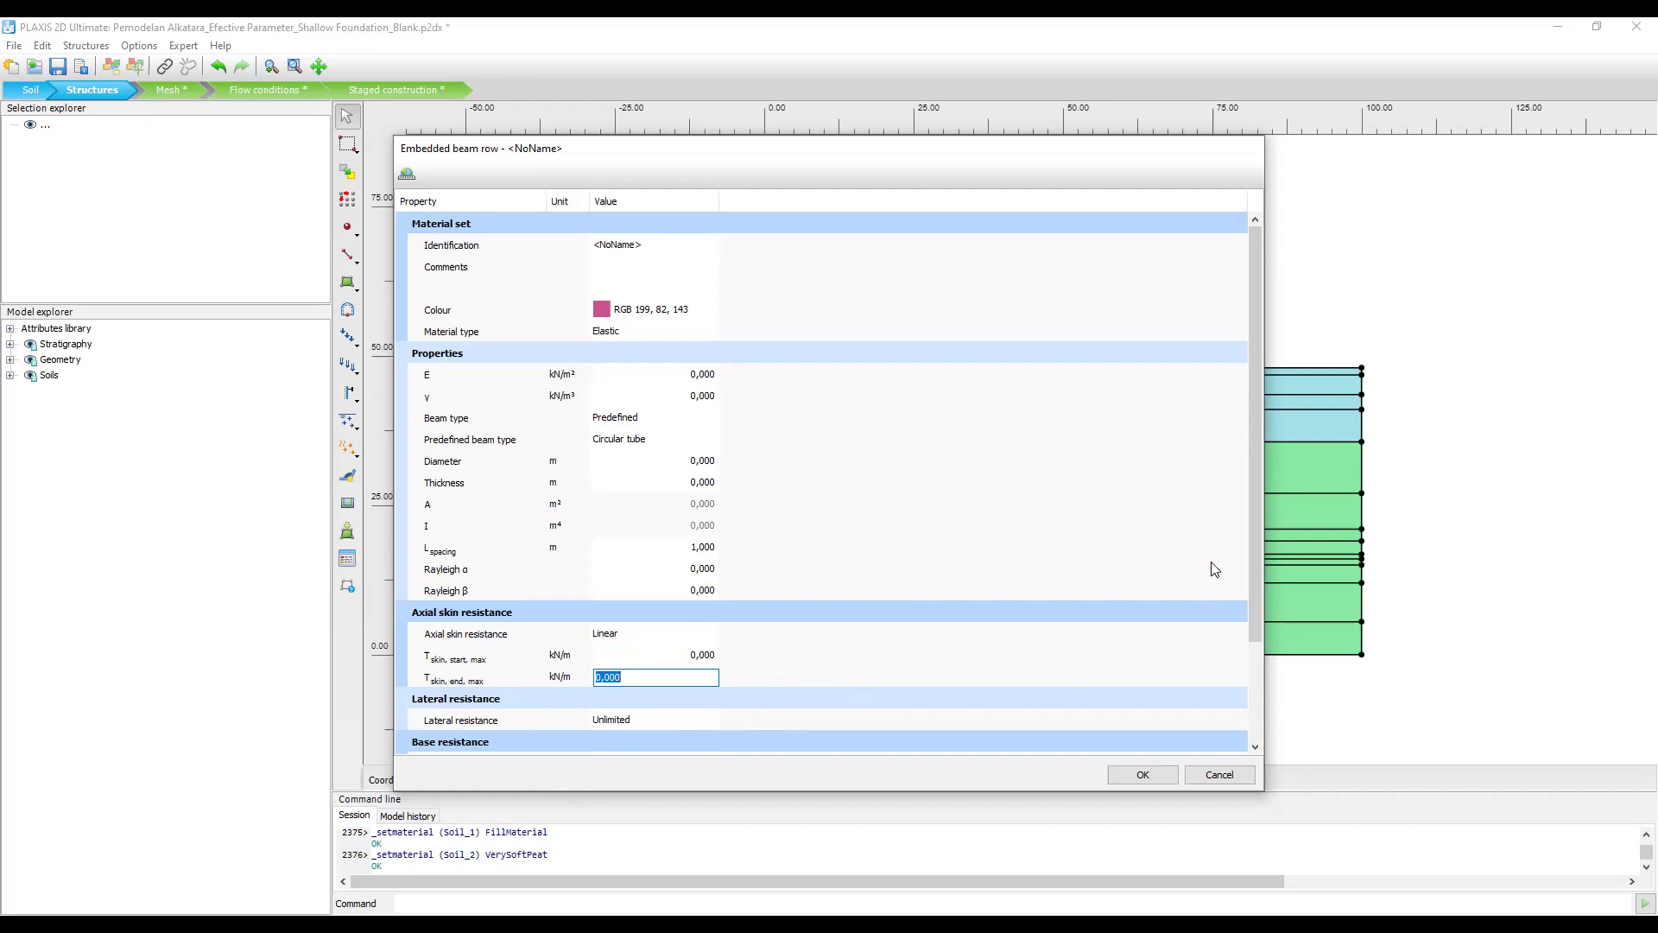
# Examine the Fmax base resistance field of the embedded beam row and discard the new material.
pyautogui.moveTo(1260, 544); pyautogui.dragTo(1259, 677)
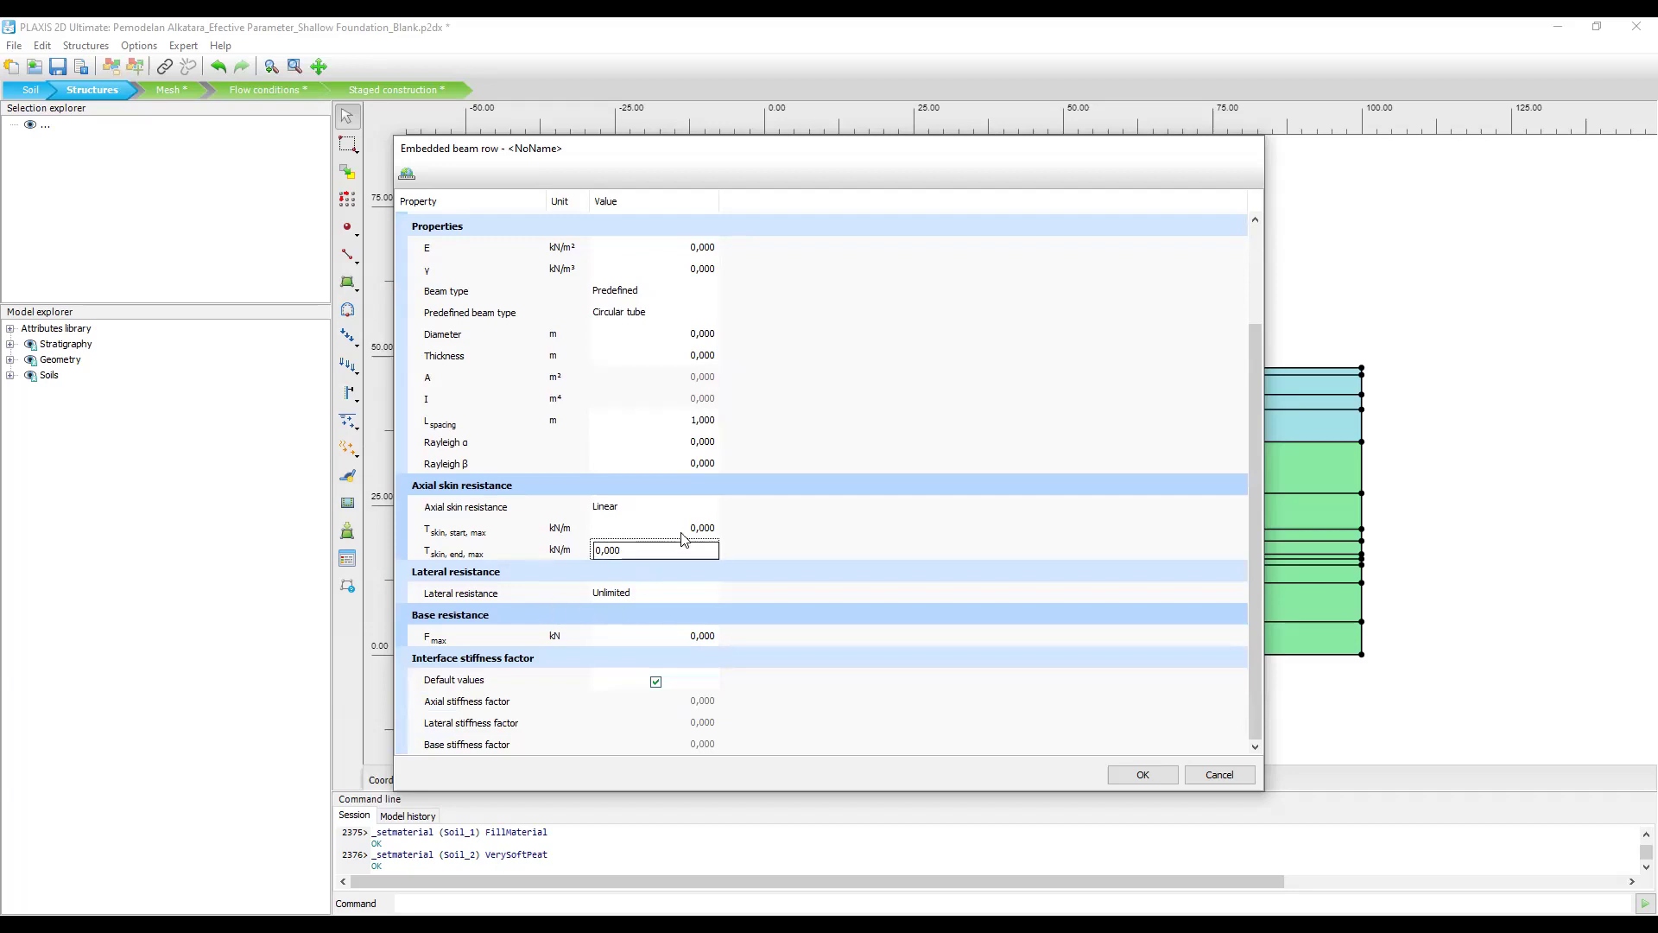
pyautogui.click(810, 557)
pyautogui.click(707, 637)
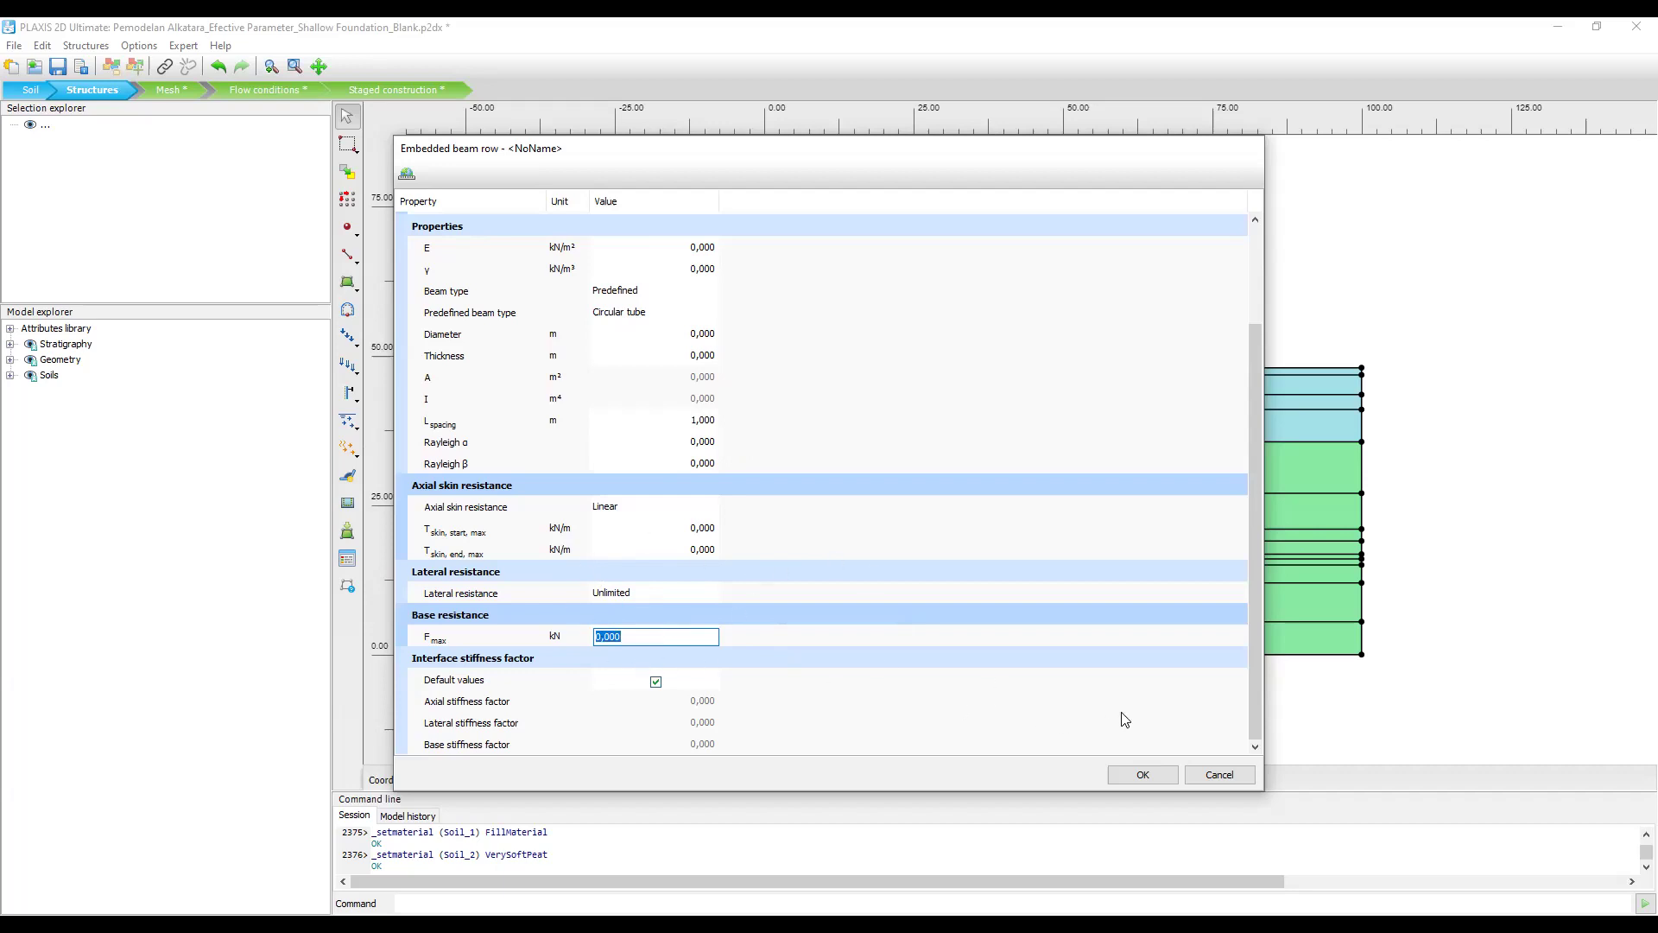
pyautogui.click(1219, 774)
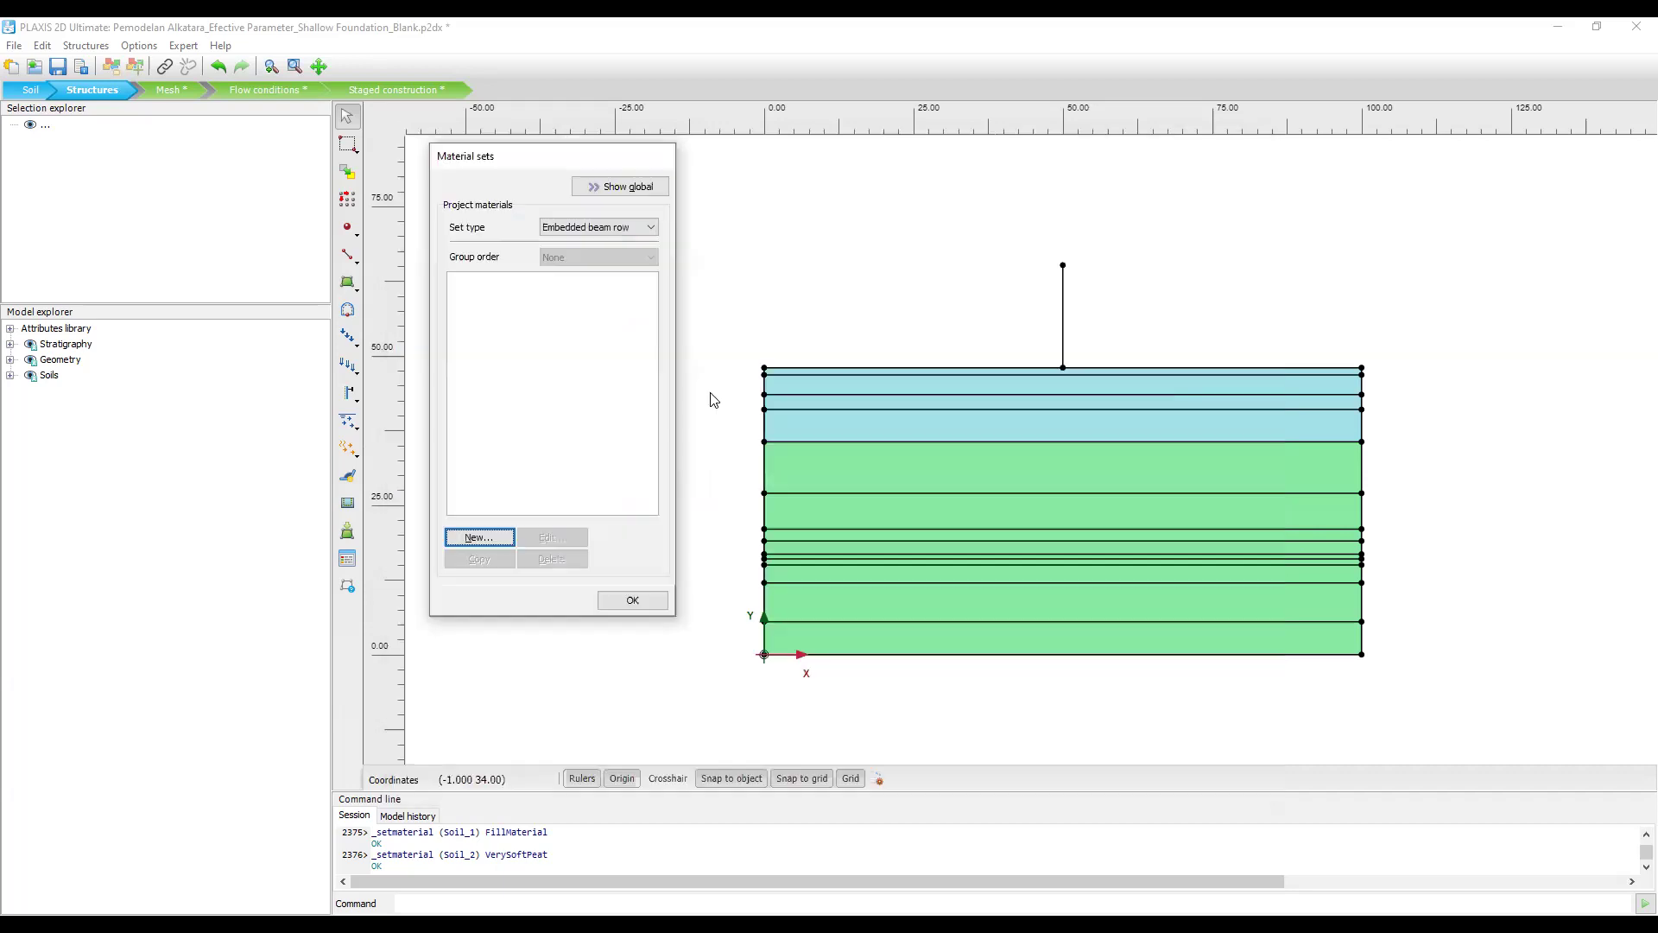
# Start a new anchor material, examine its EA and spacing fields, cancel it, and close the material sets.
pyautogui.click(614, 228)
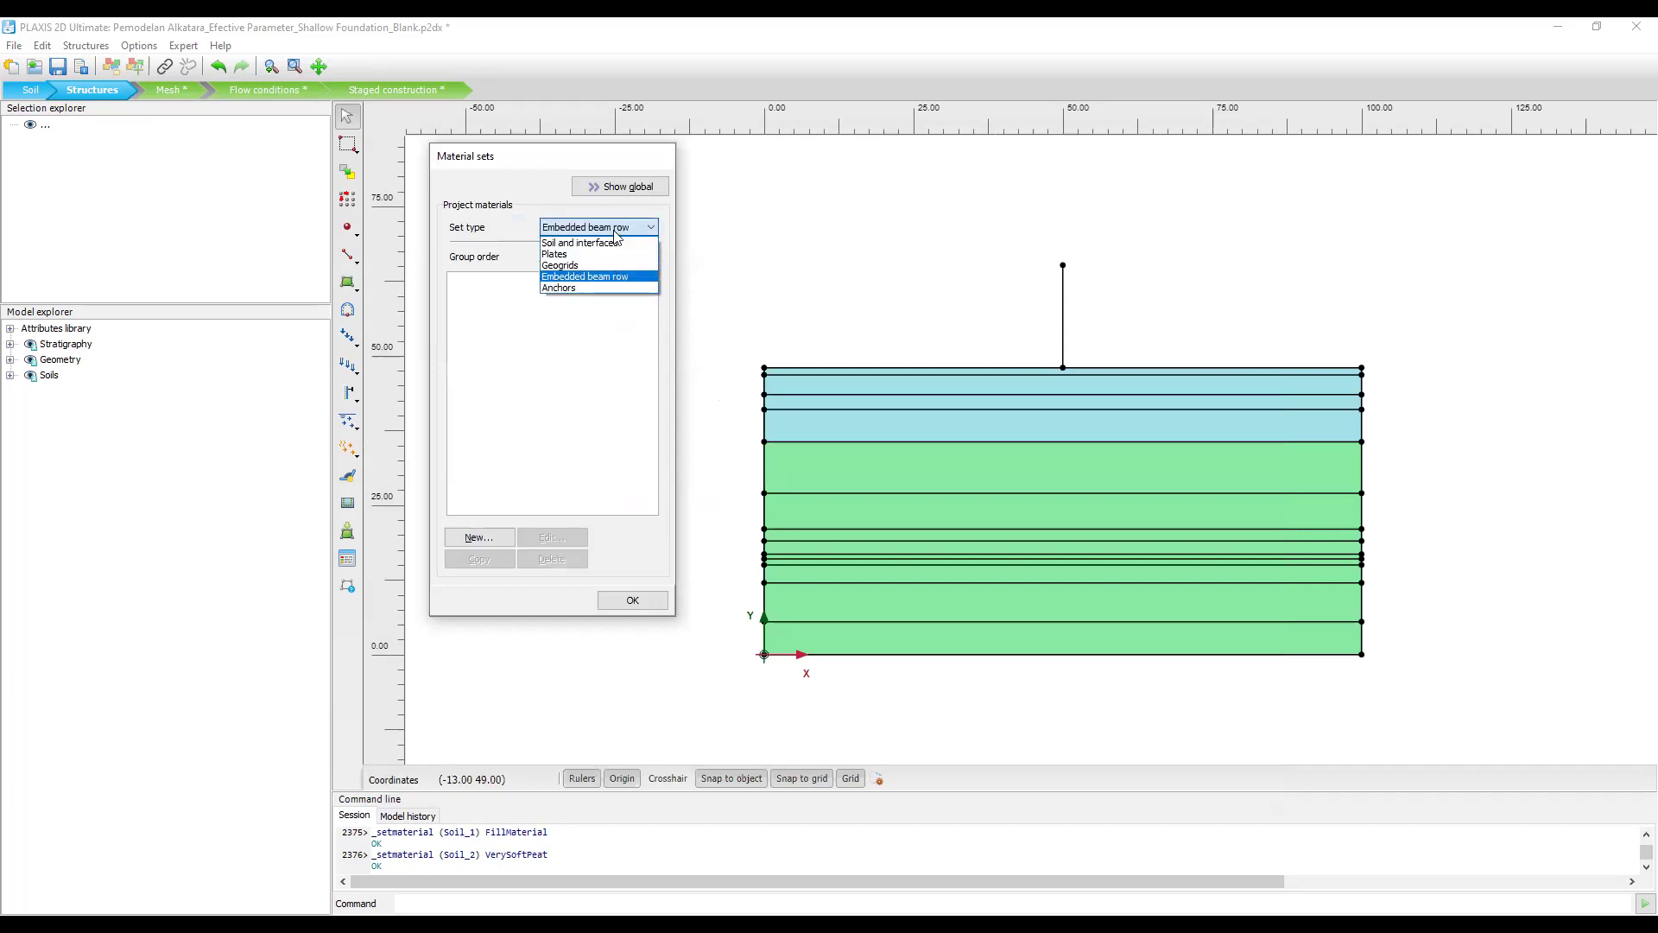
pyautogui.click(605, 288)
pyautogui.click(478, 537)
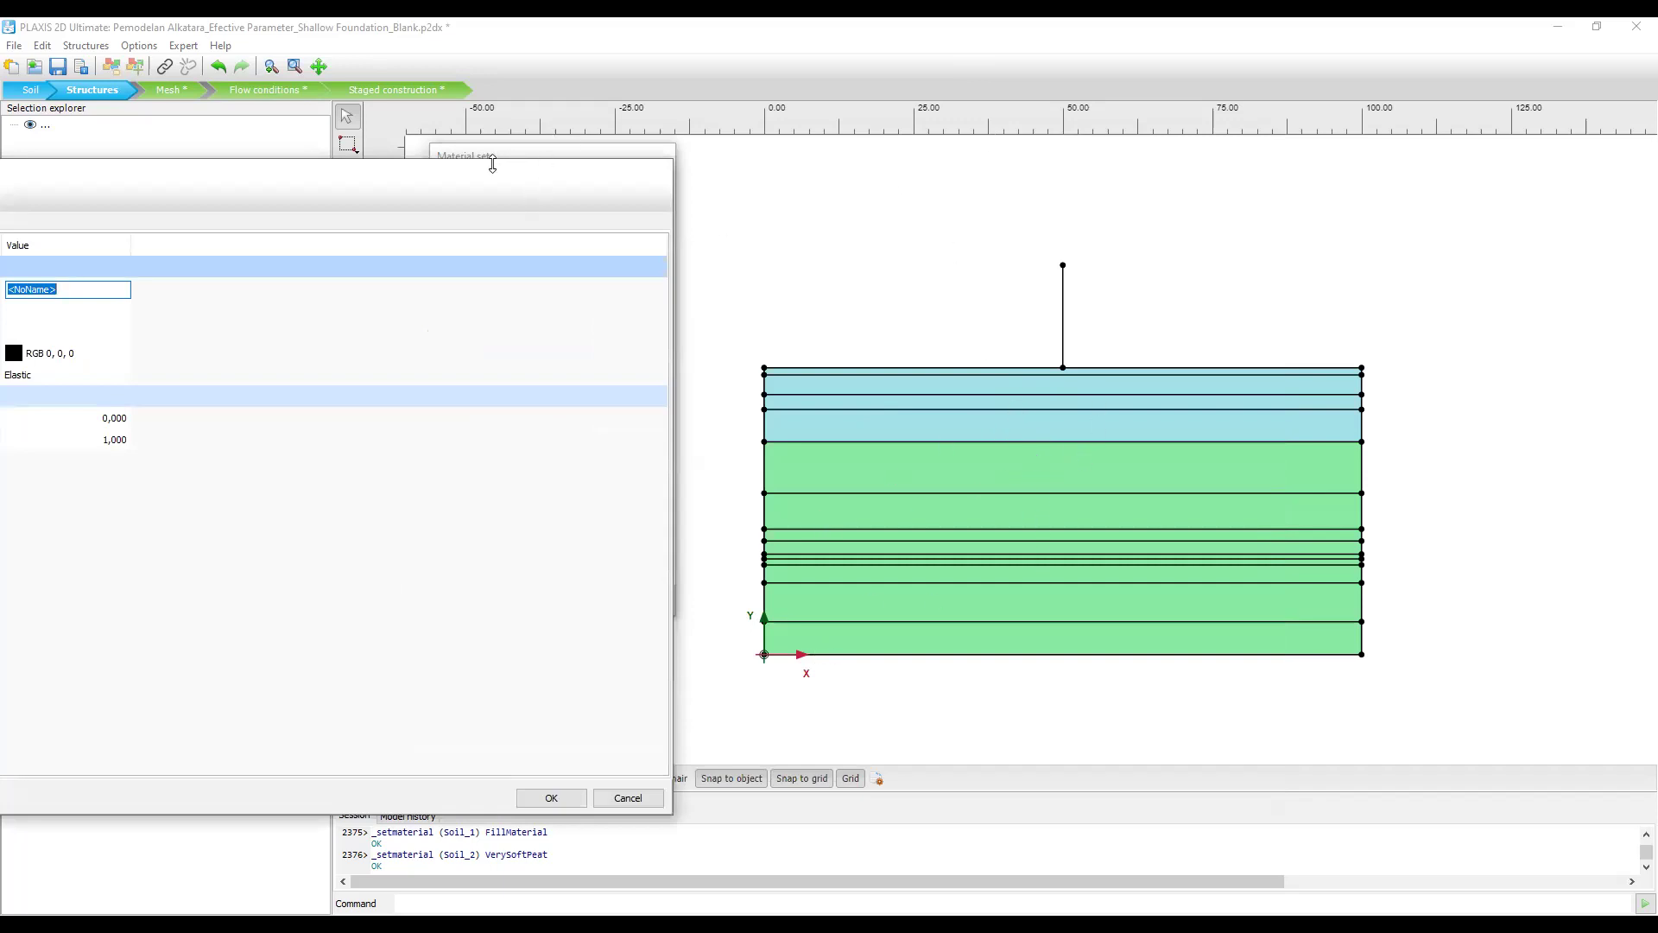
pyautogui.moveTo(492, 175); pyautogui.dragTo(792, 199)
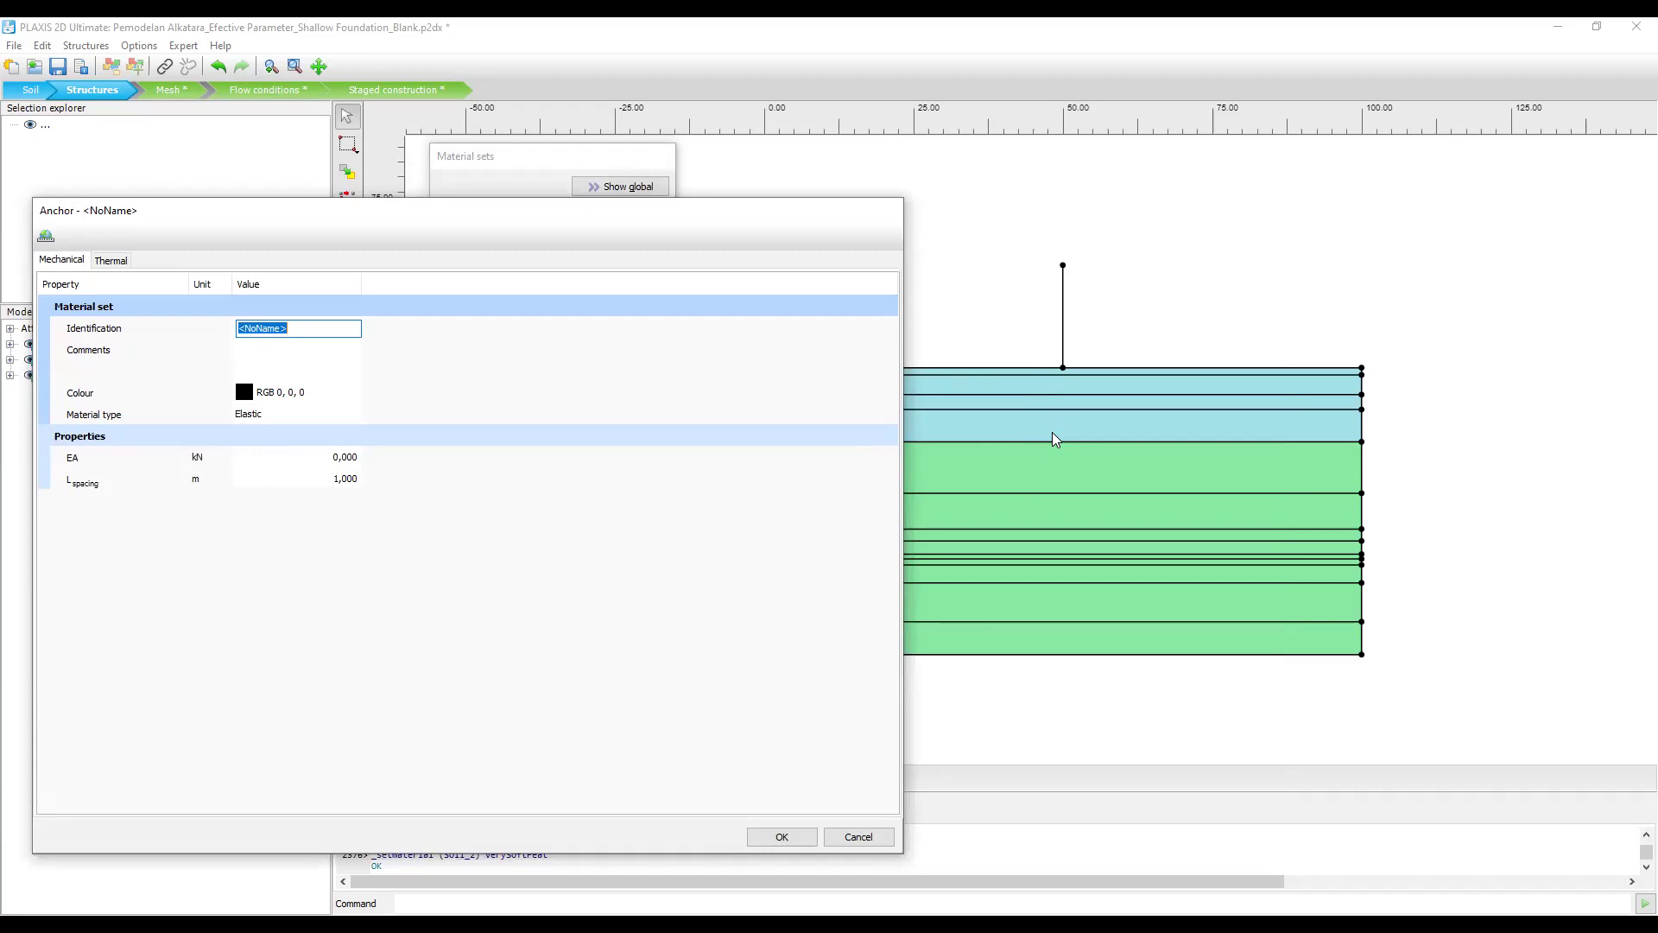
pyautogui.click(318, 481)
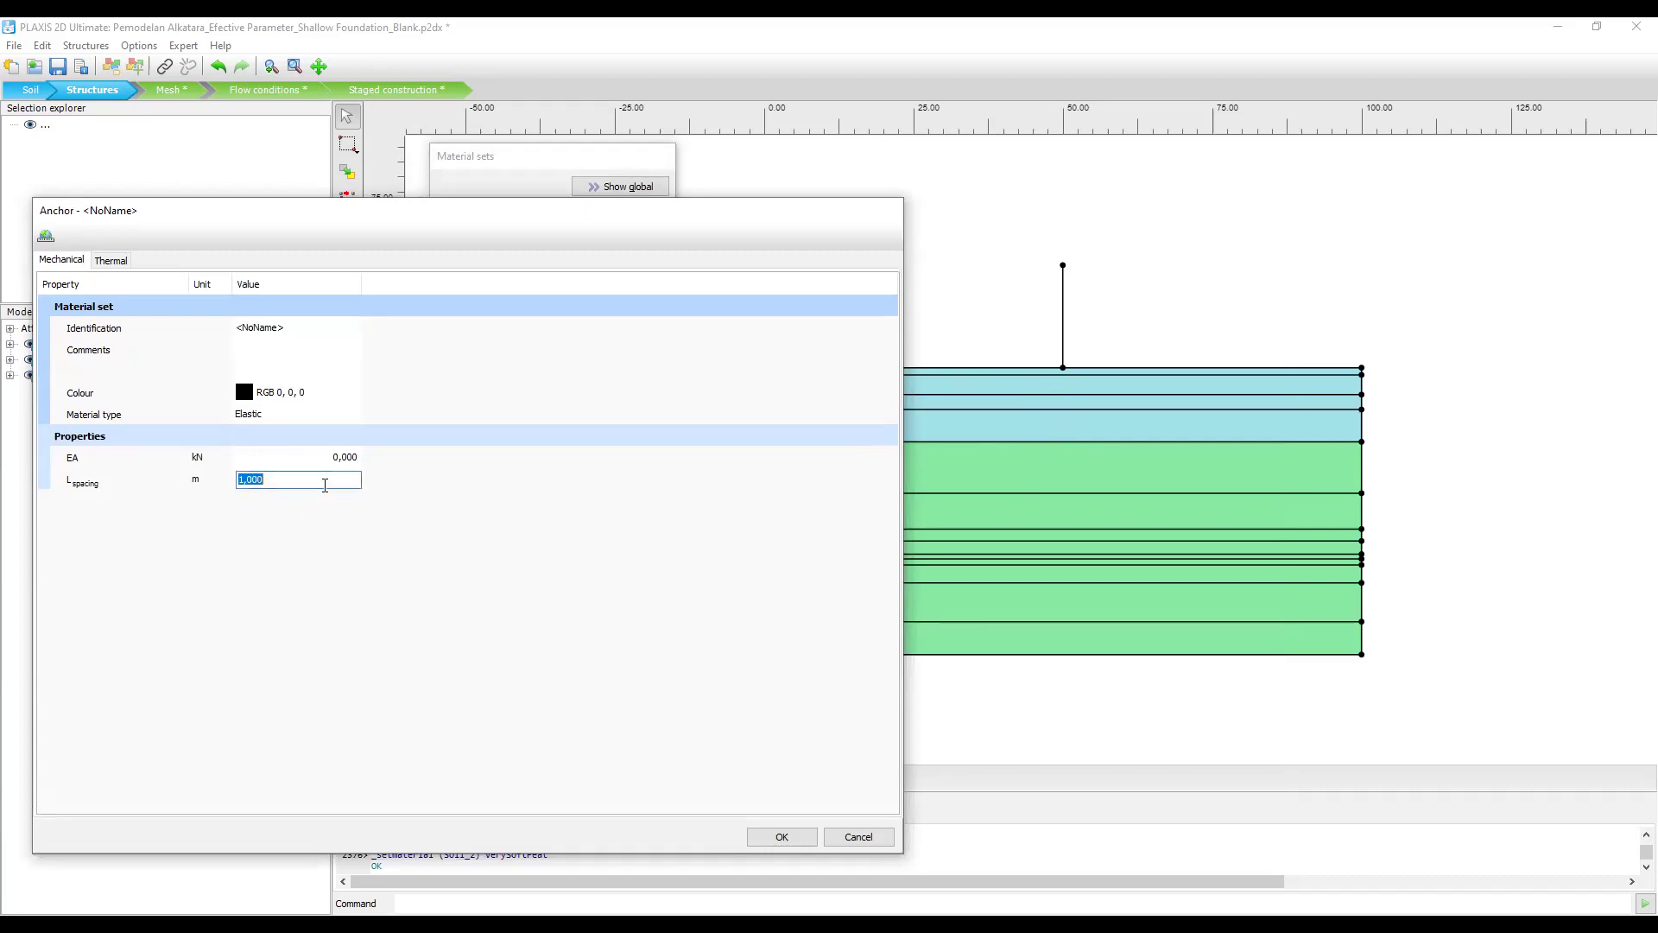
pyautogui.hotkey('shift', 'Tab')
pyautogui.press('Return')
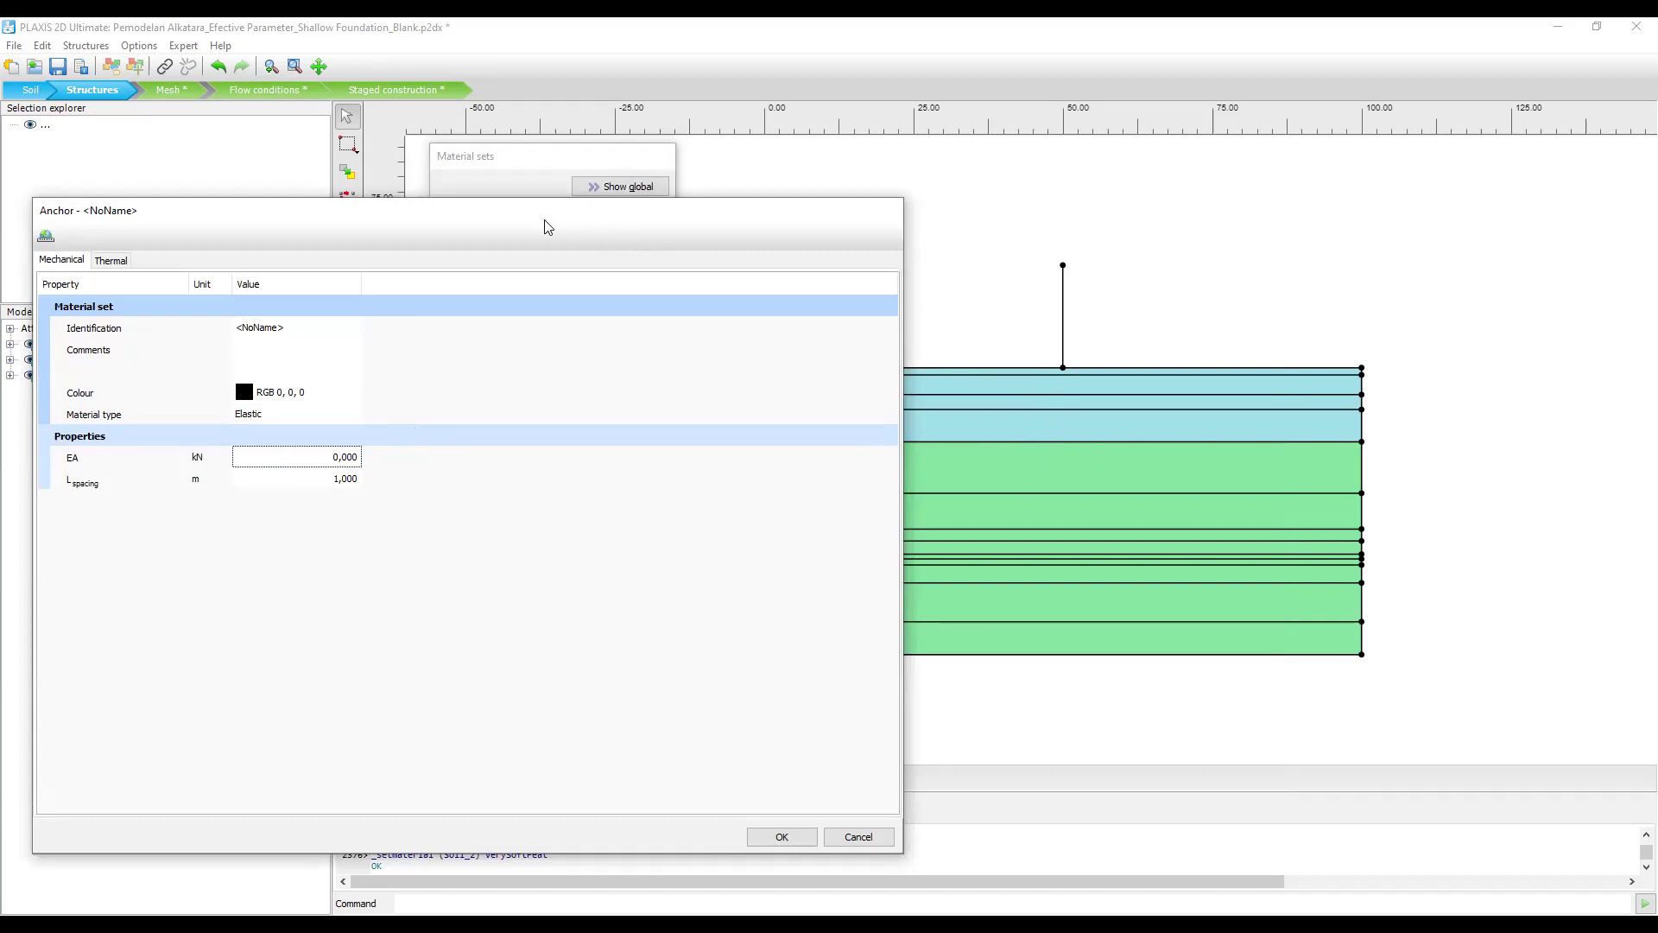
pyautogui.moveTo(549, 228); pyautogui.dragTo(640, 149)
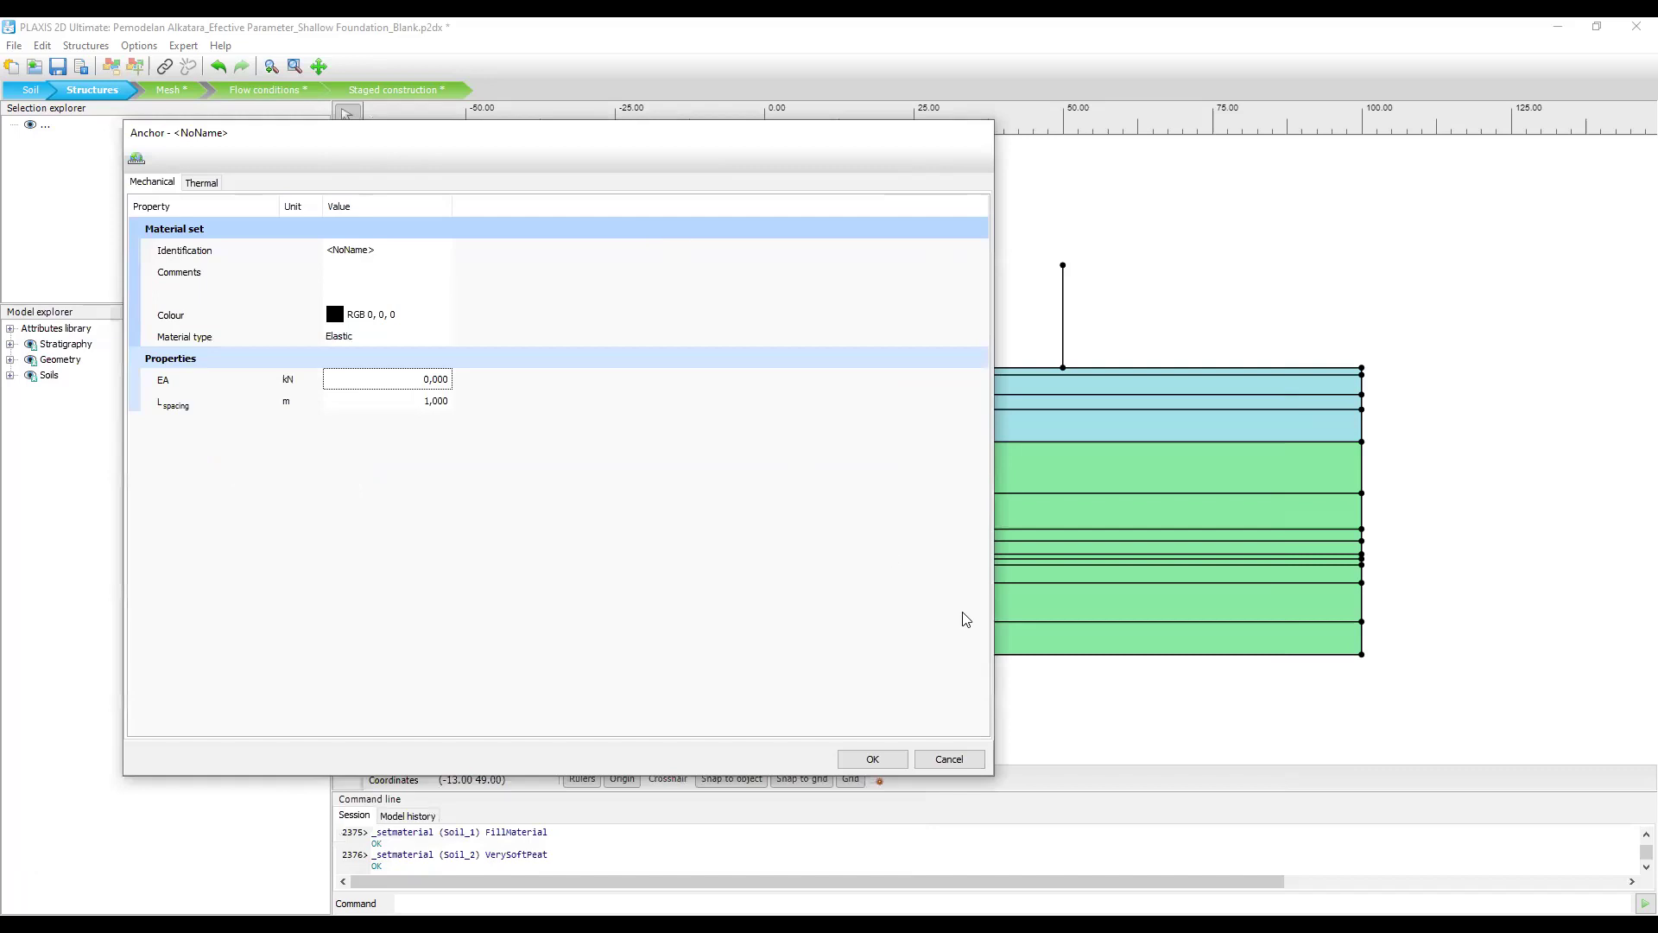
pyautogui.click(949, 759)
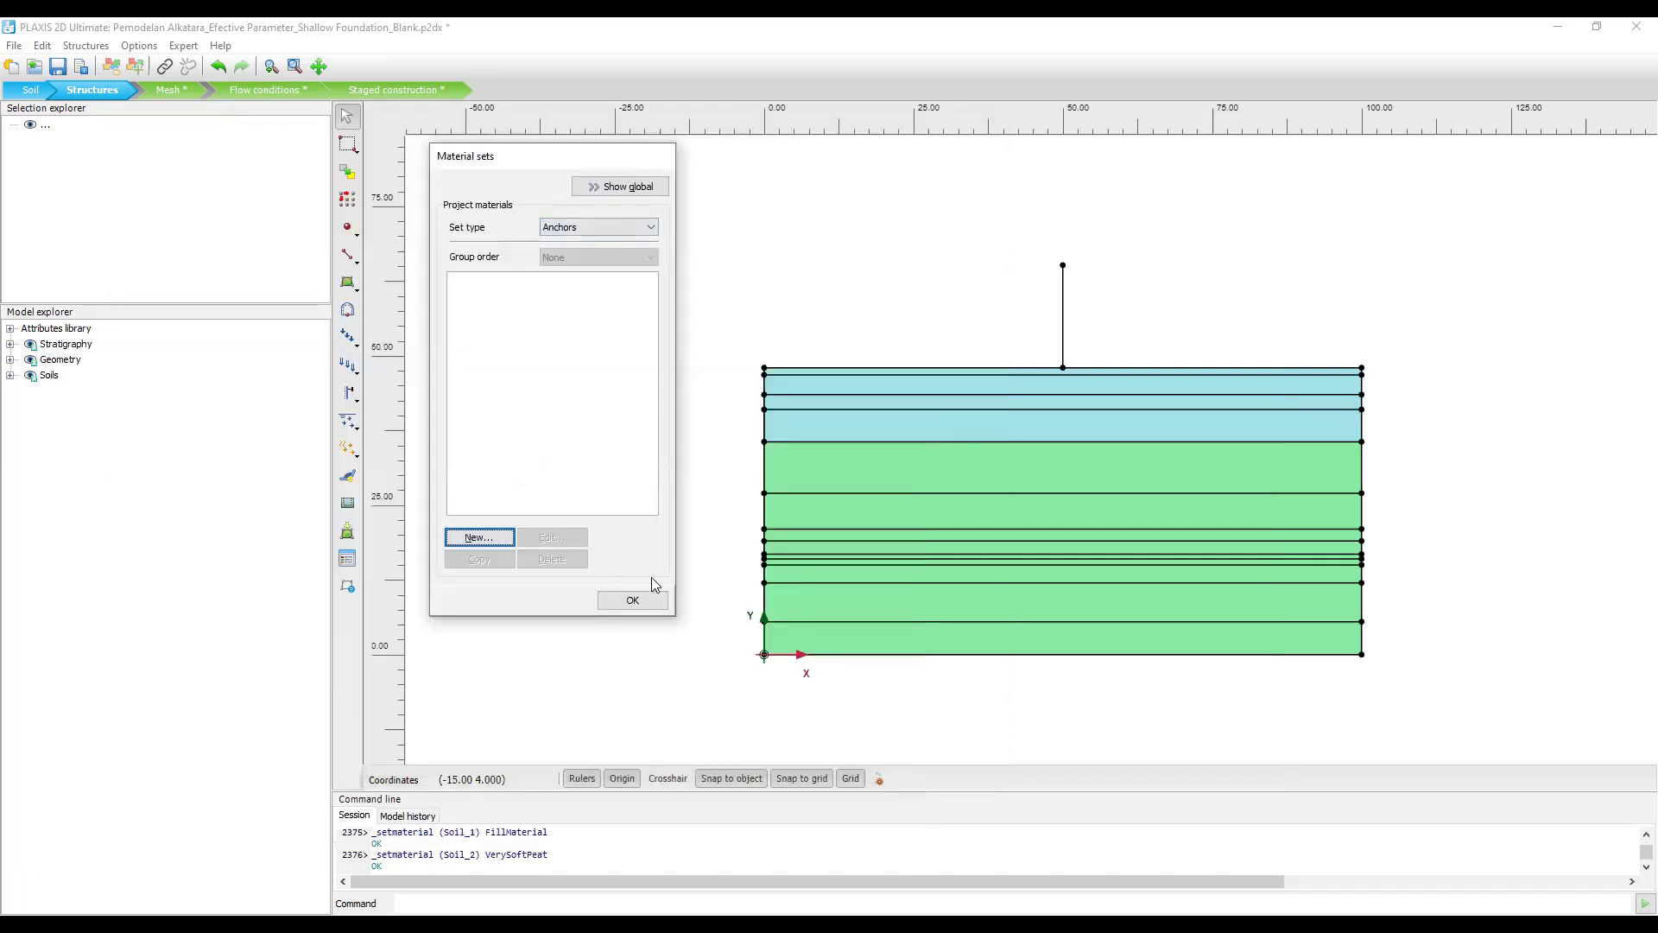
pyautogui.click(633, 601)
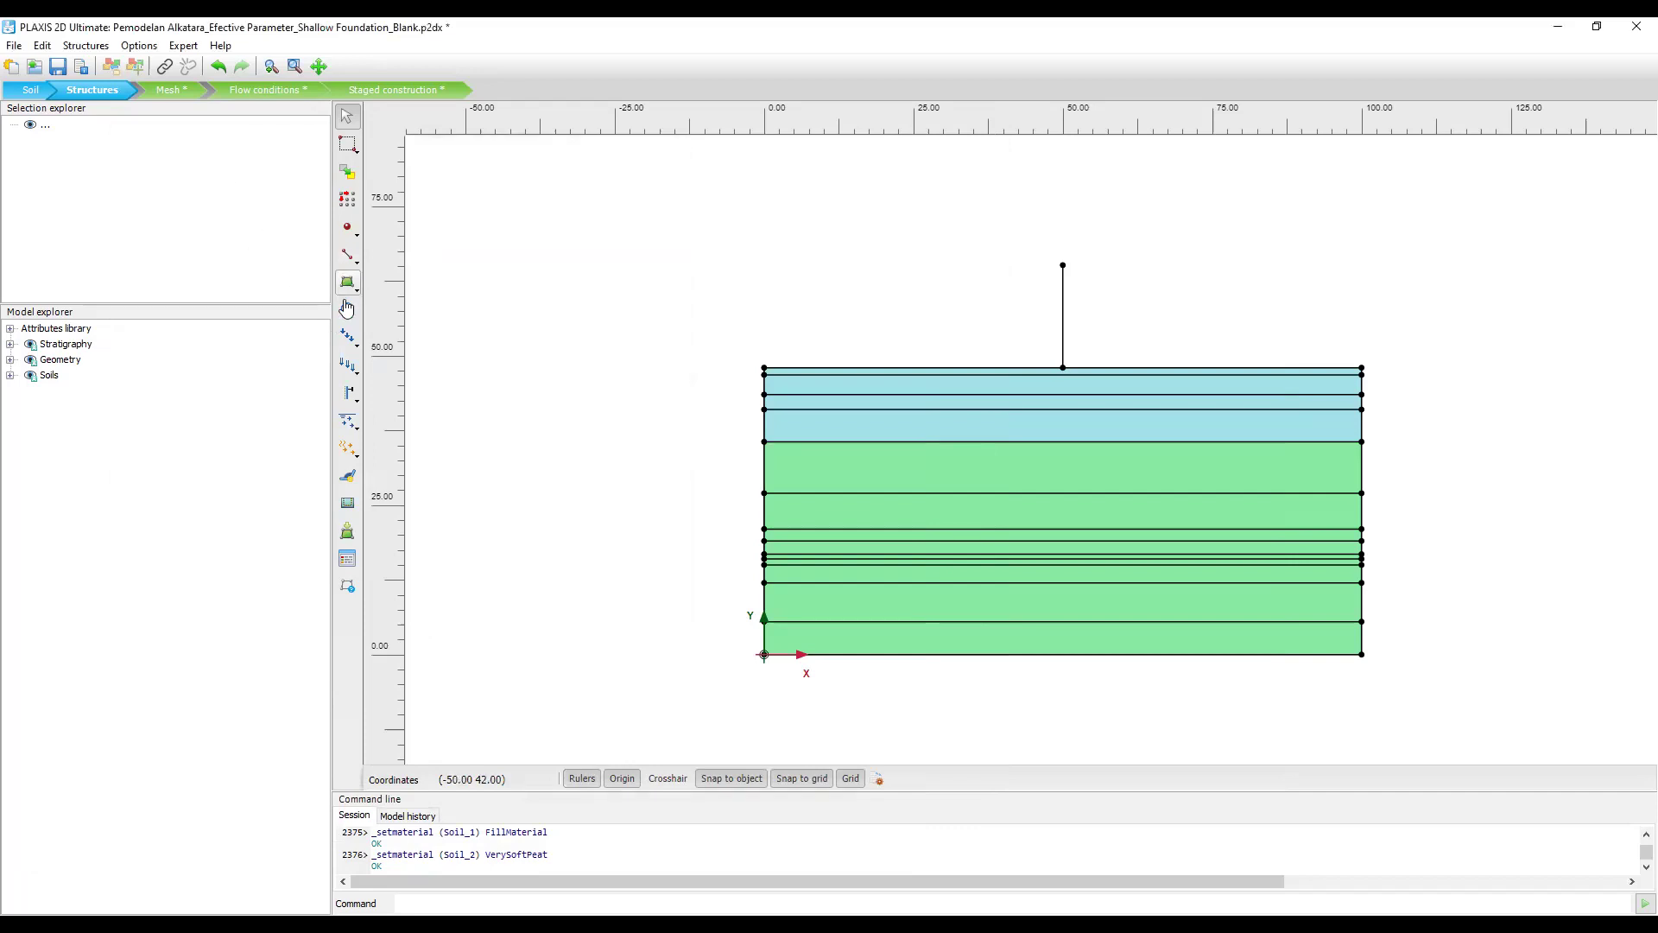
# Delete the upper blue and lower green soil polygons from the geometry in Structures mode.
pyautogui.click(171, 89)
pyautogui.click(101, 94)
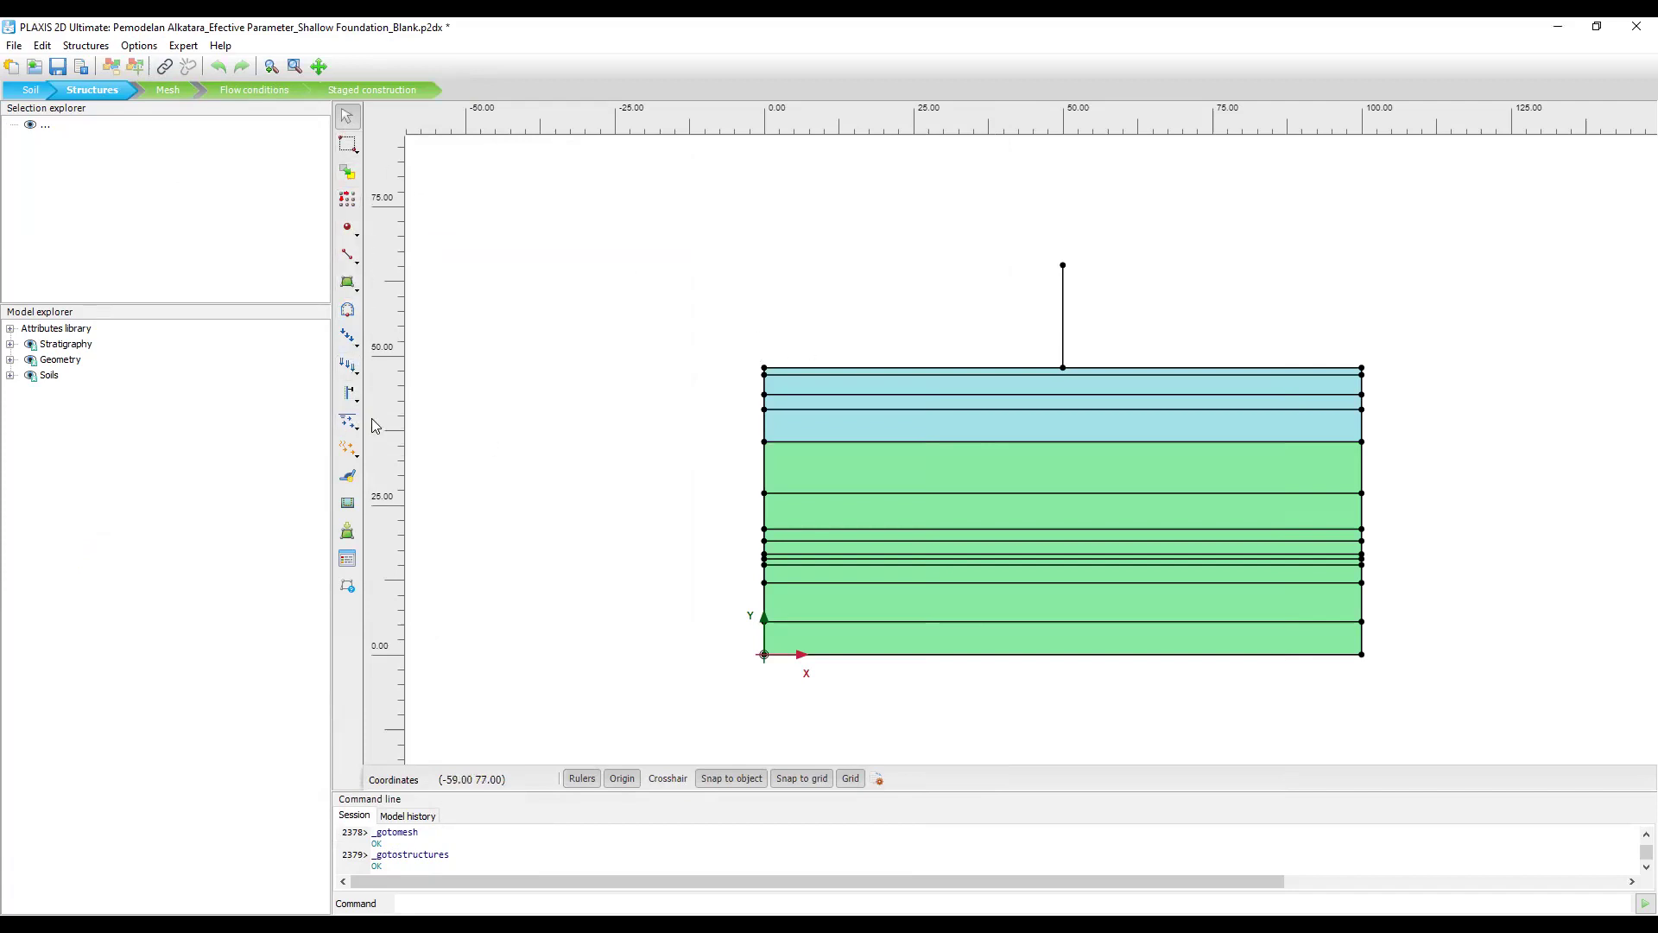
pyautogui.rightClick(884, 388)
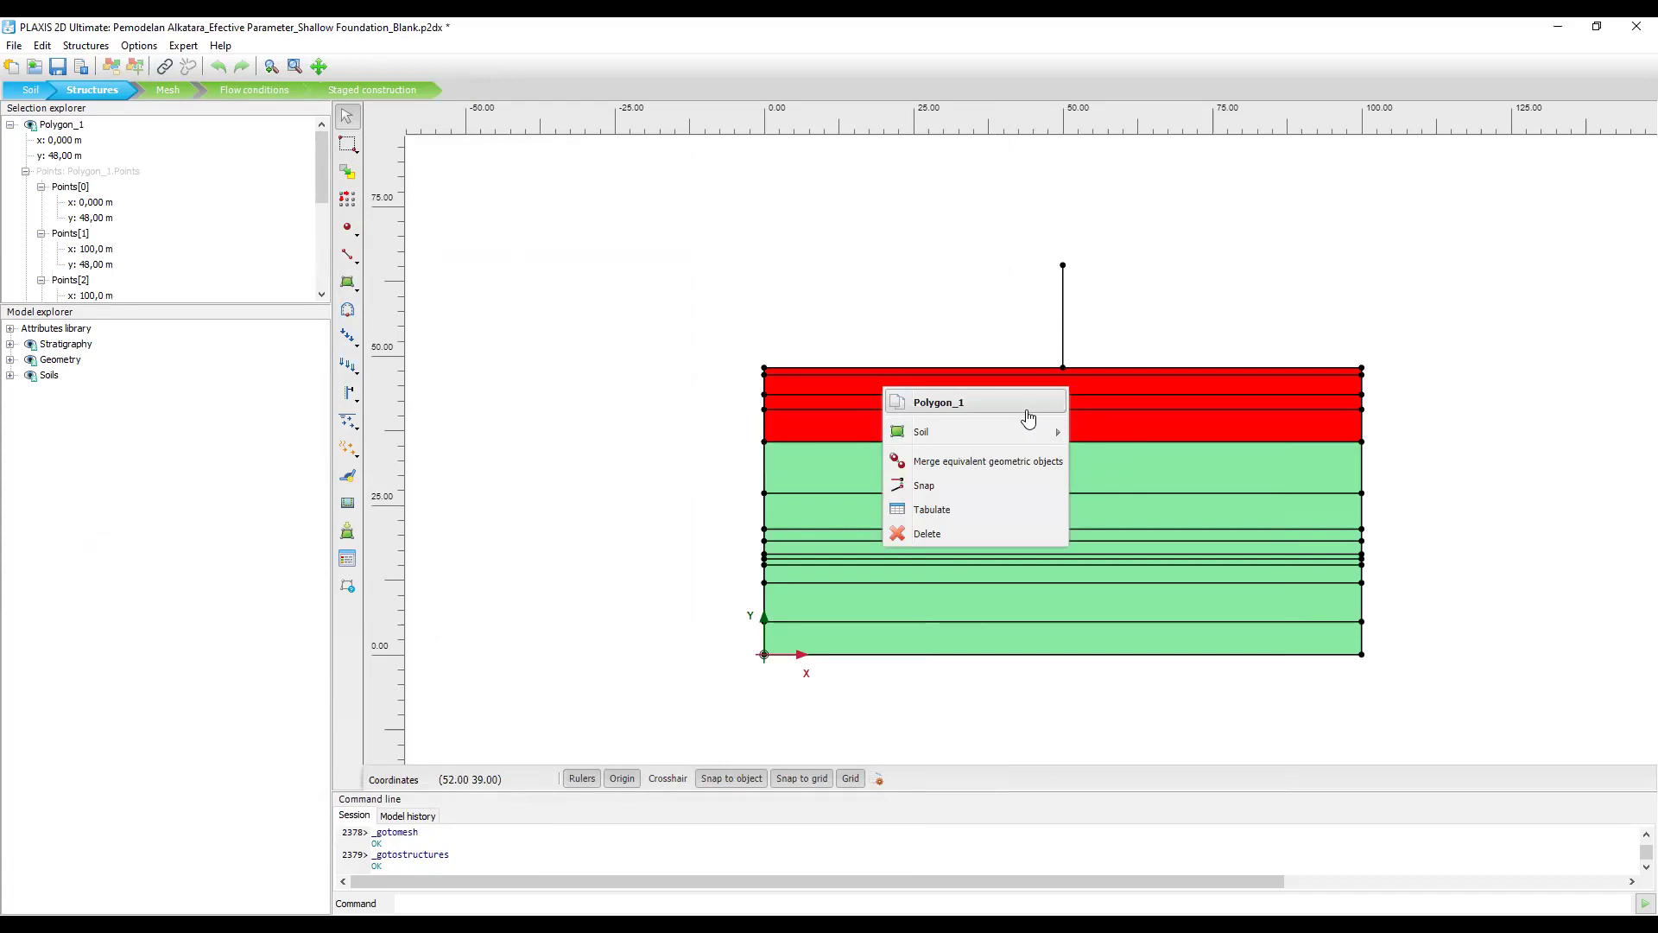
pyautogui.click(1008, 535)
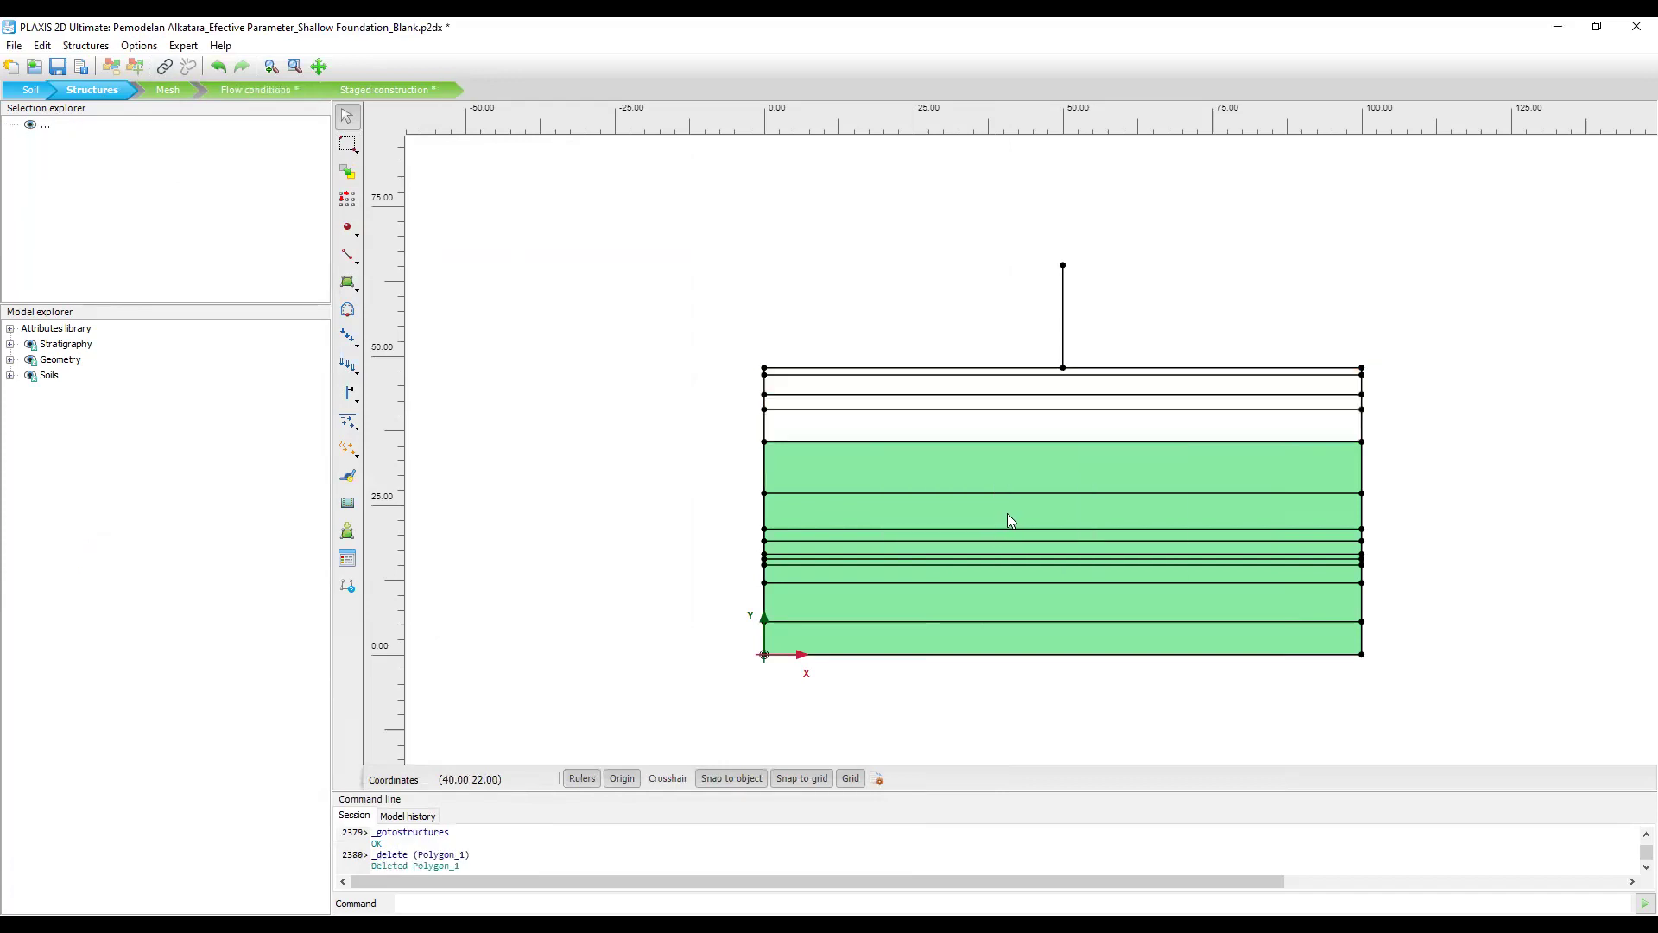
pyautogui.rightClick(1004, 476)
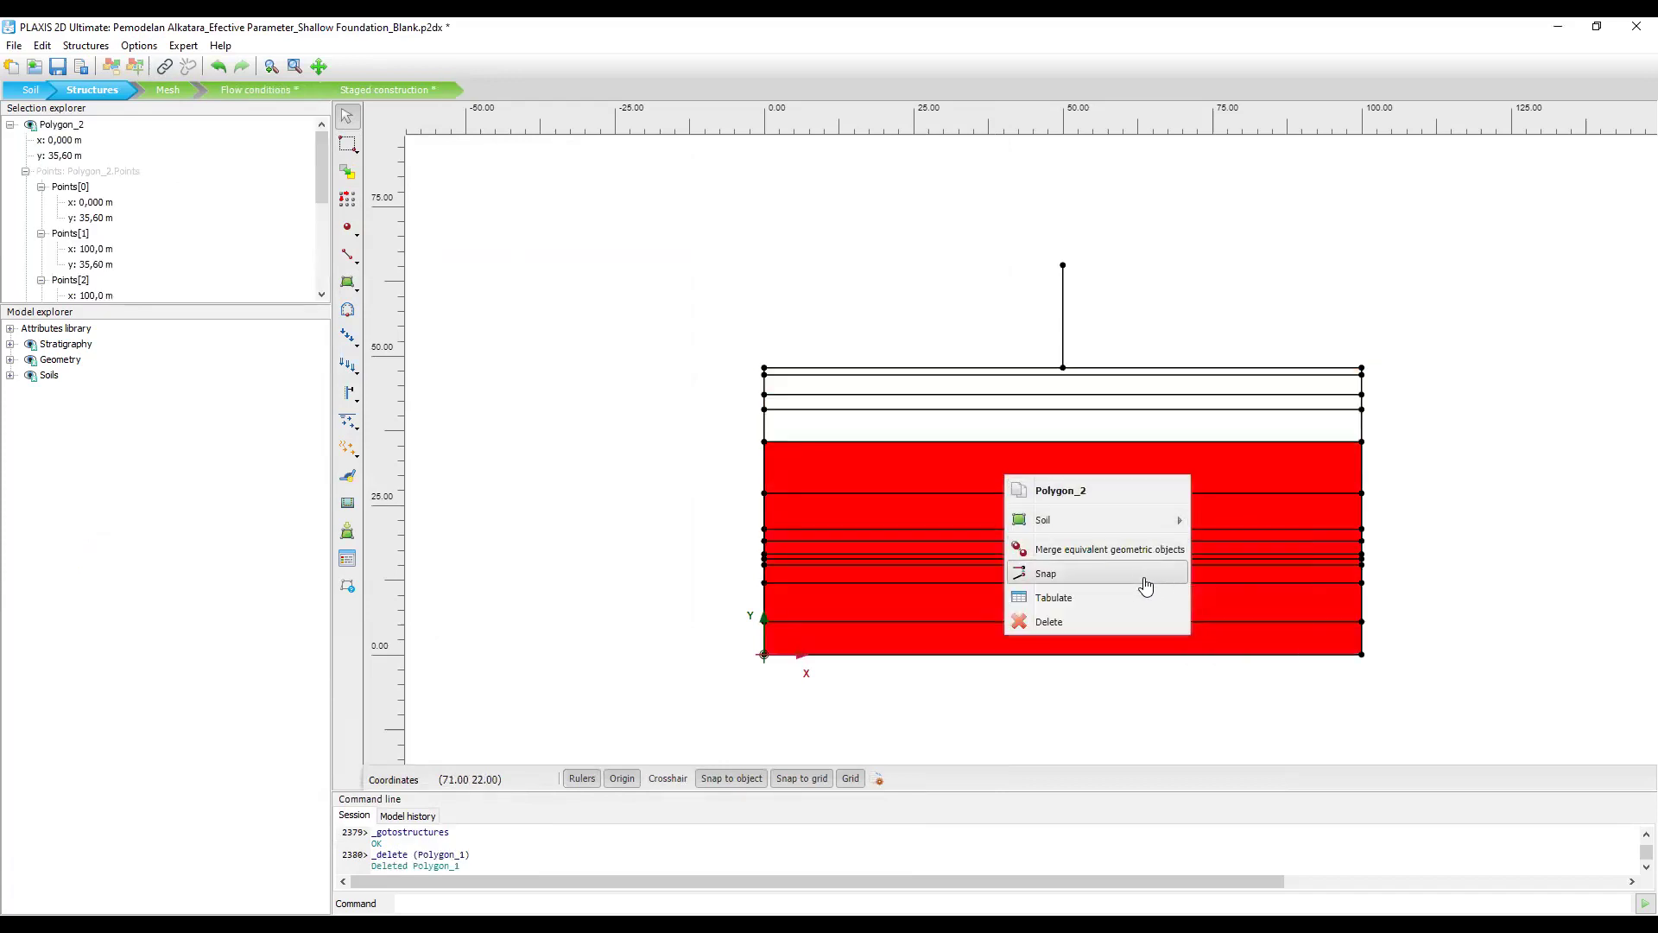
pyautogui.click(1113, 621)
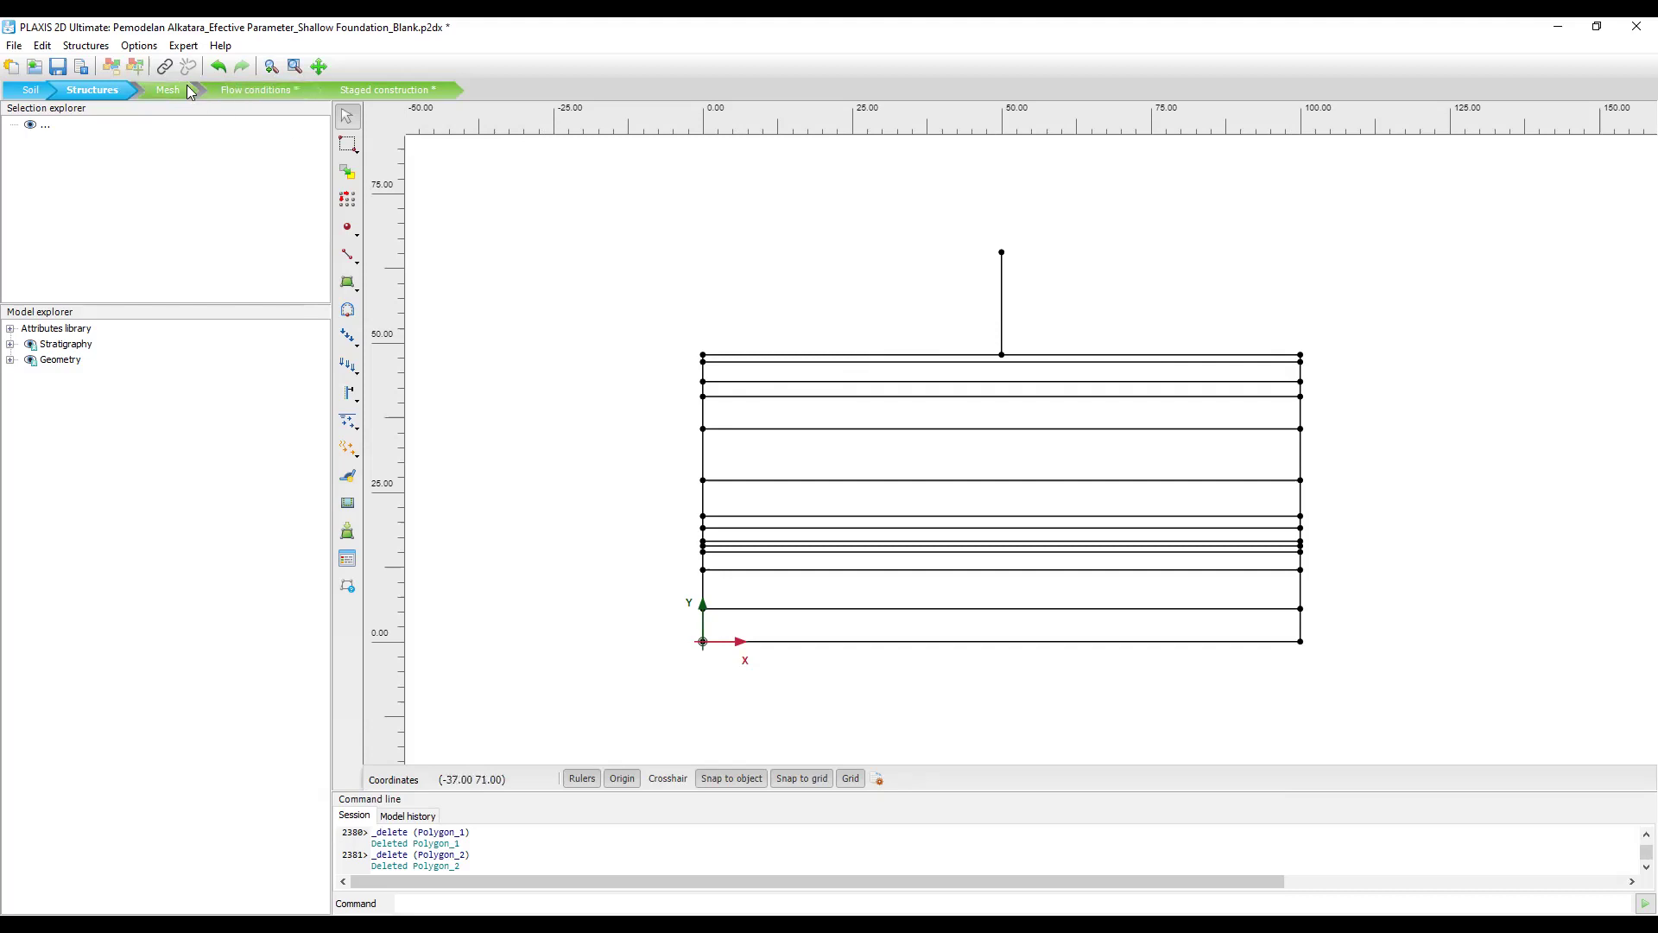
# Inspect the endpoint coordinates of the second layer line from the top of the soil geometry.
pyautogui.click(84, 48)
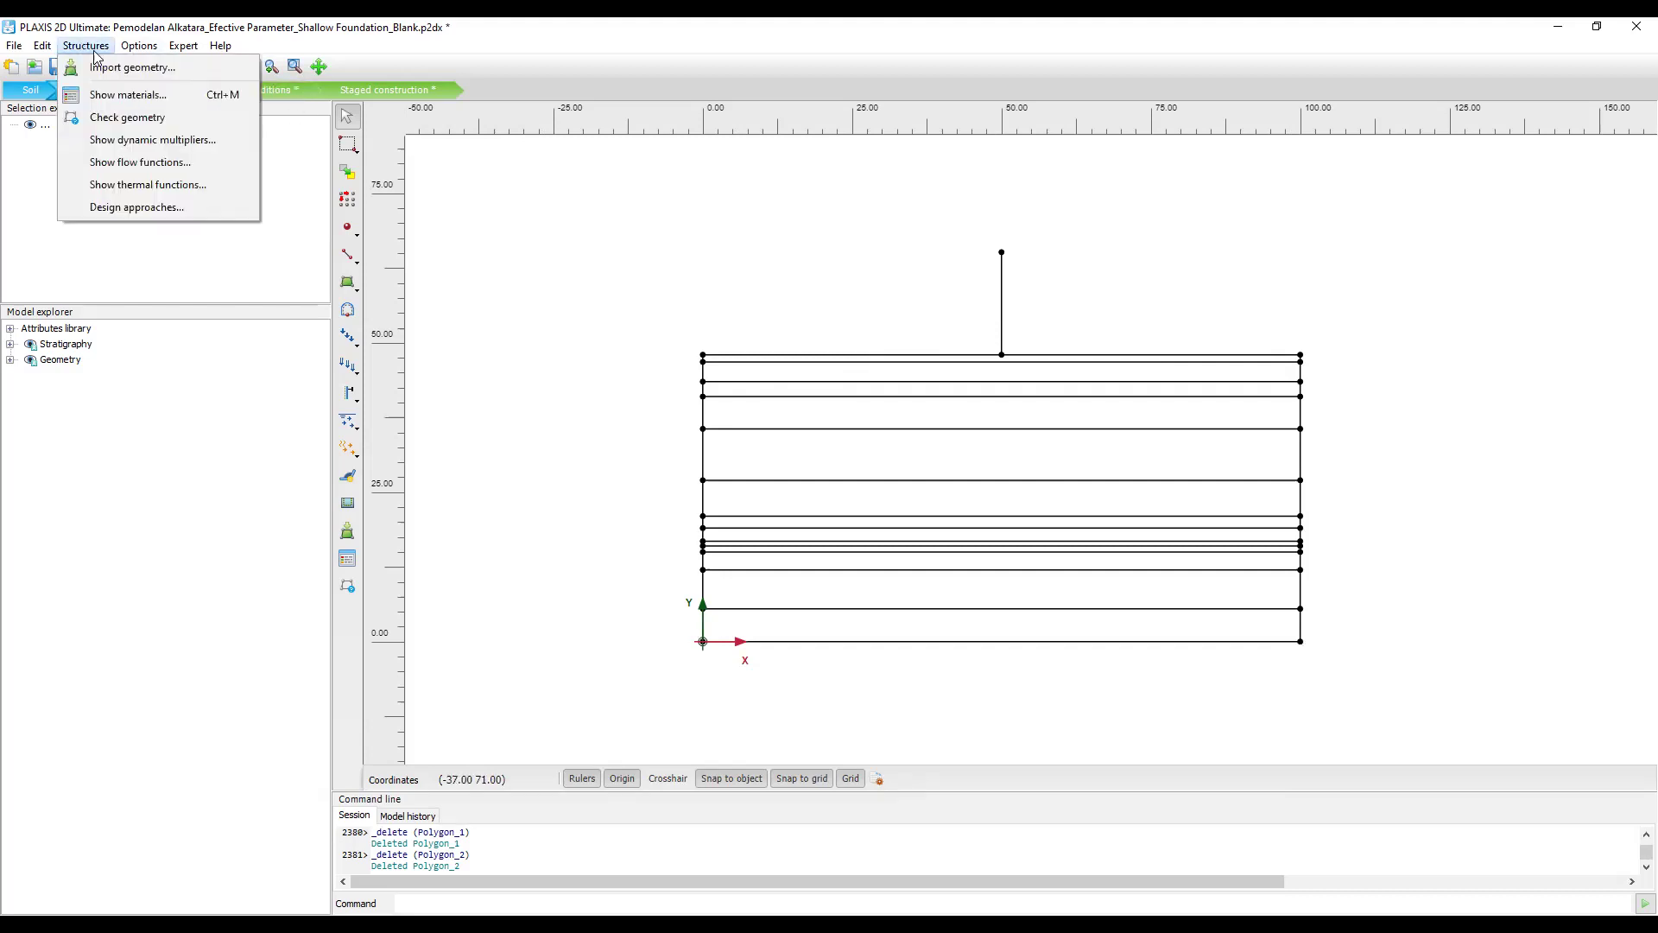
pyautogui.click(1209, 255)
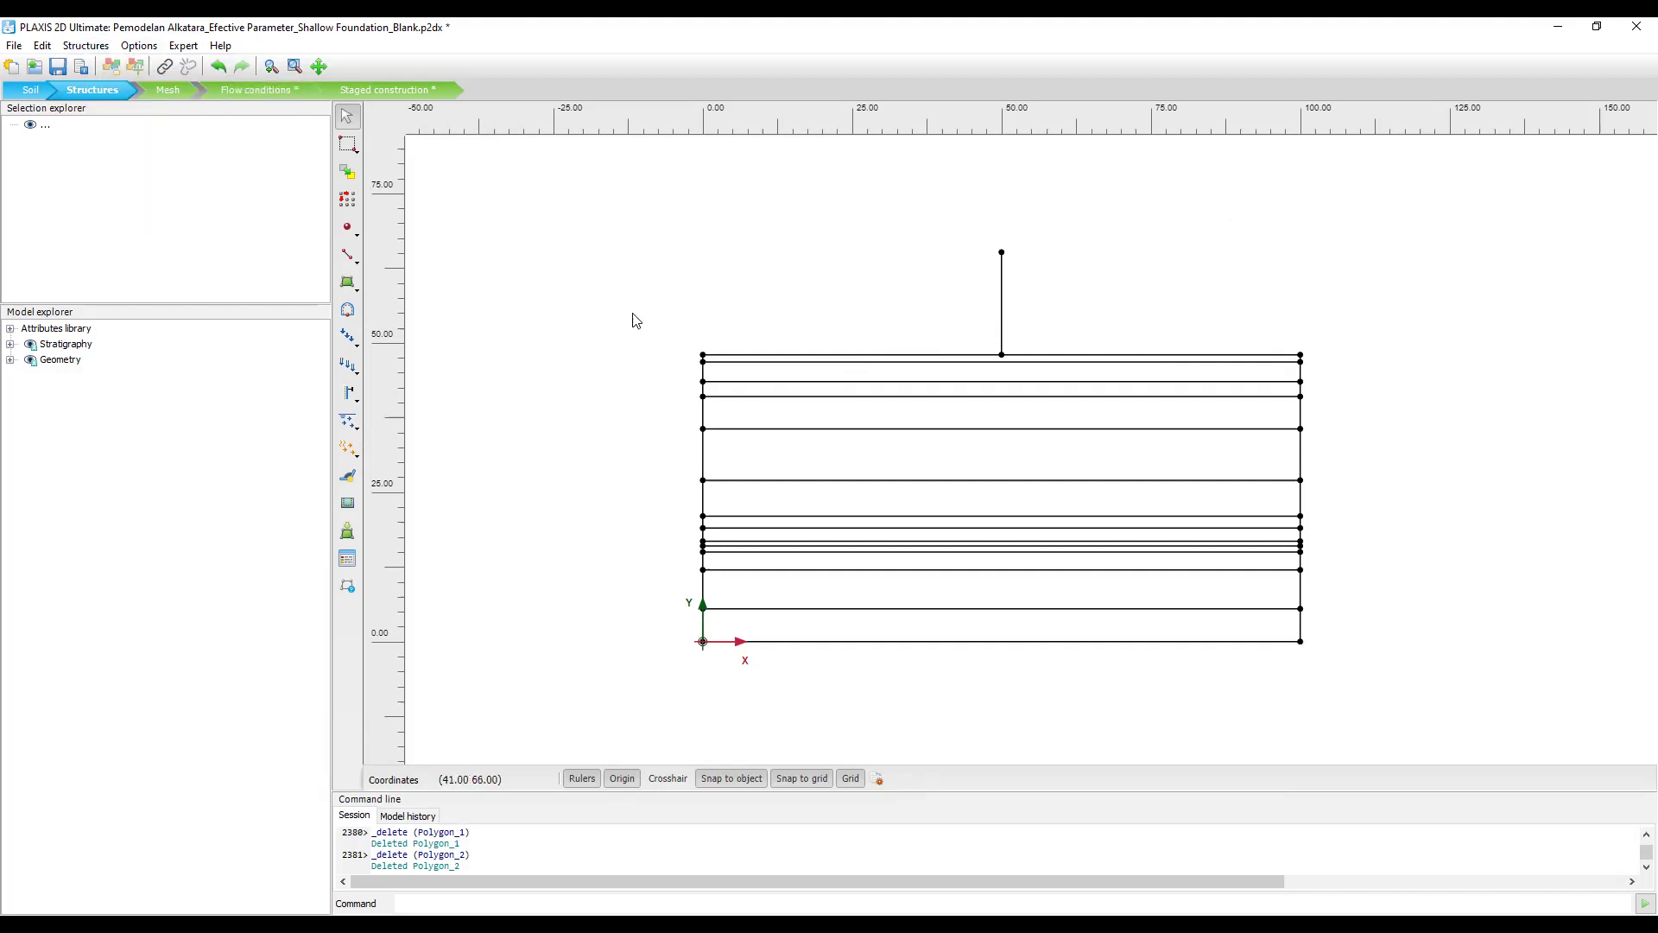
pyautogui.click(703, 355)
pyautogui.click(787, 362)
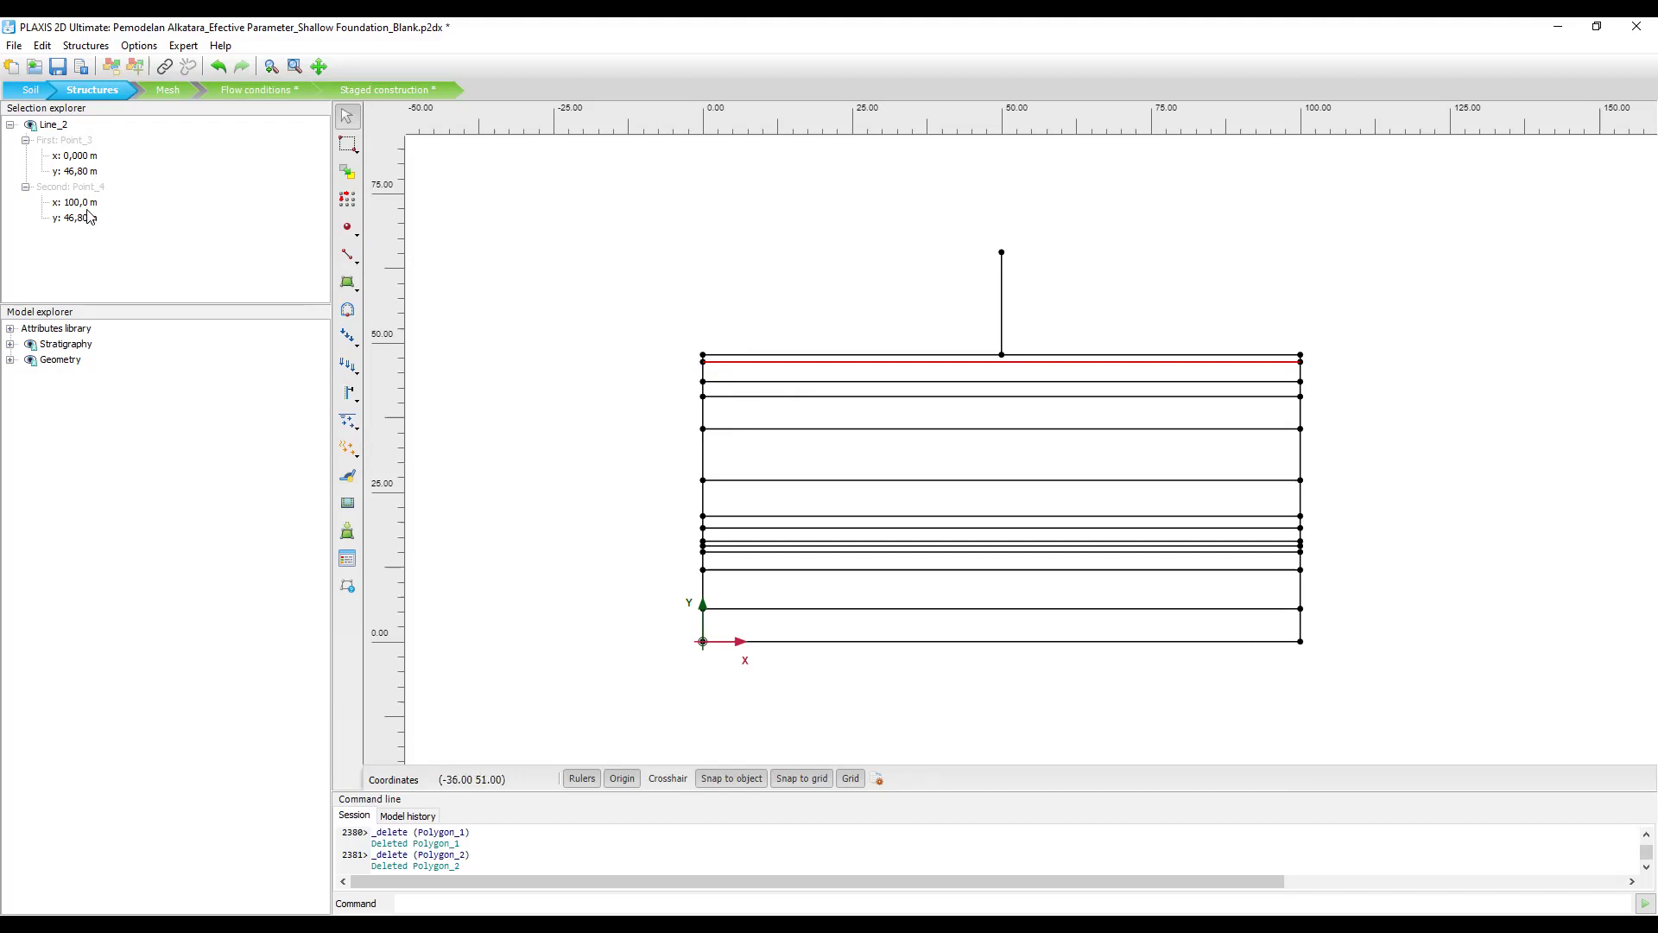
# Set the x-coordinate of the first endpoint of the second layer line from the top to 1 m.
pyautogui.click(78, 160)
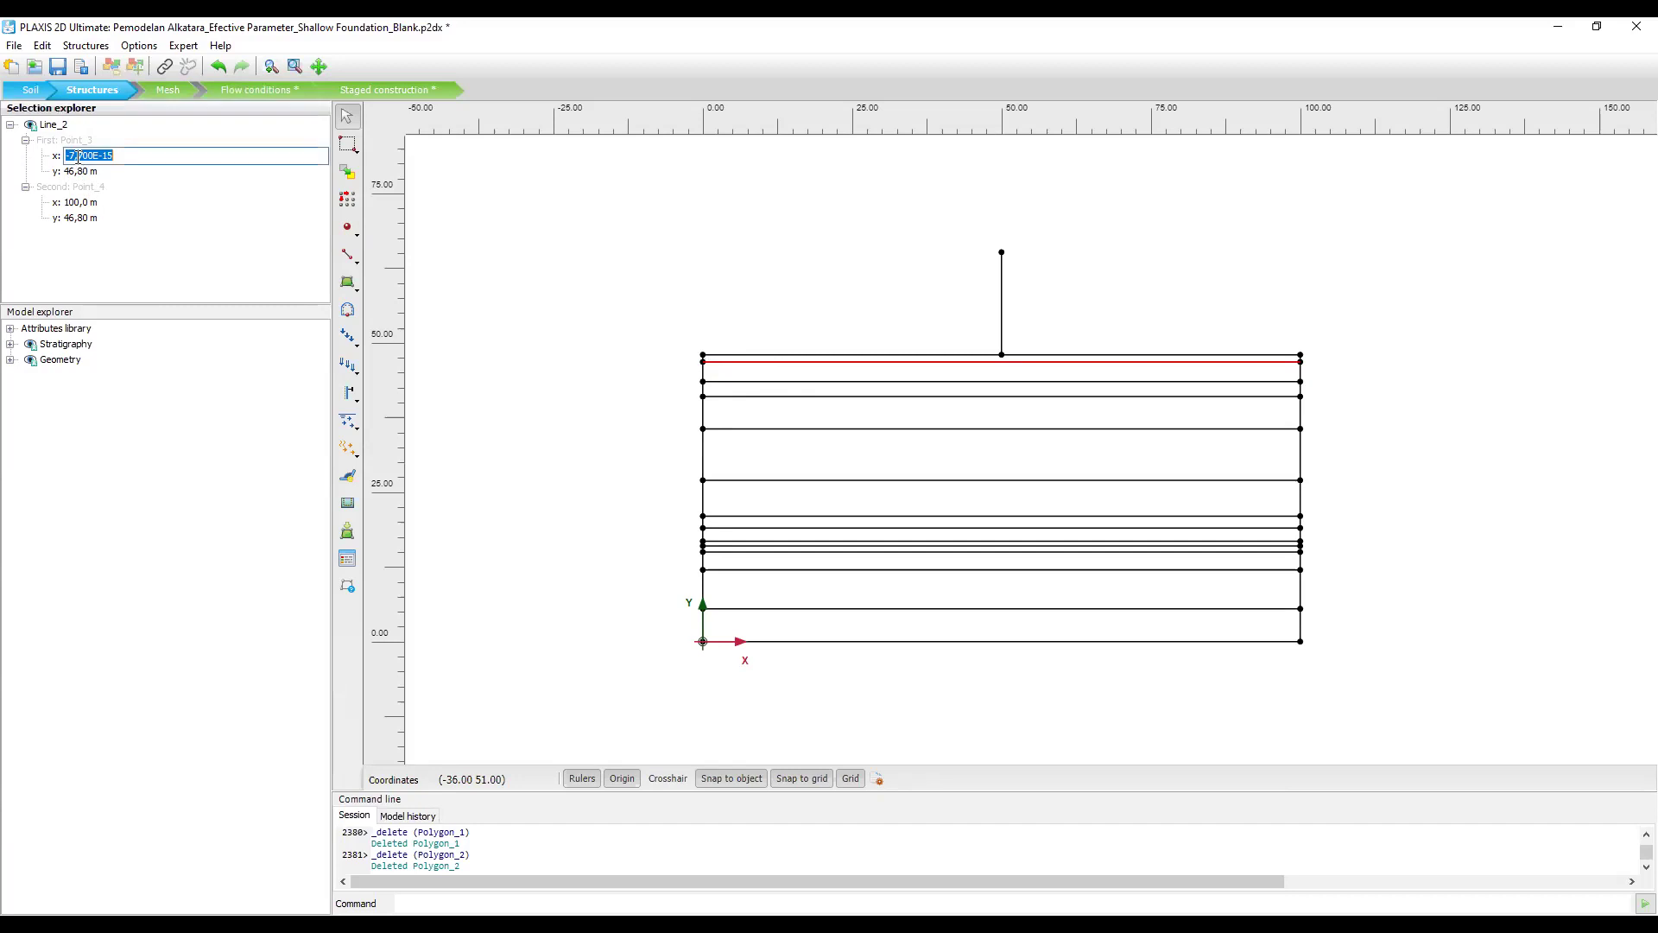
pyautogui.click(159, 253)
pyautogui.click(104, 161)
pyautogui.write('1')
pyautogui.press('Tab')
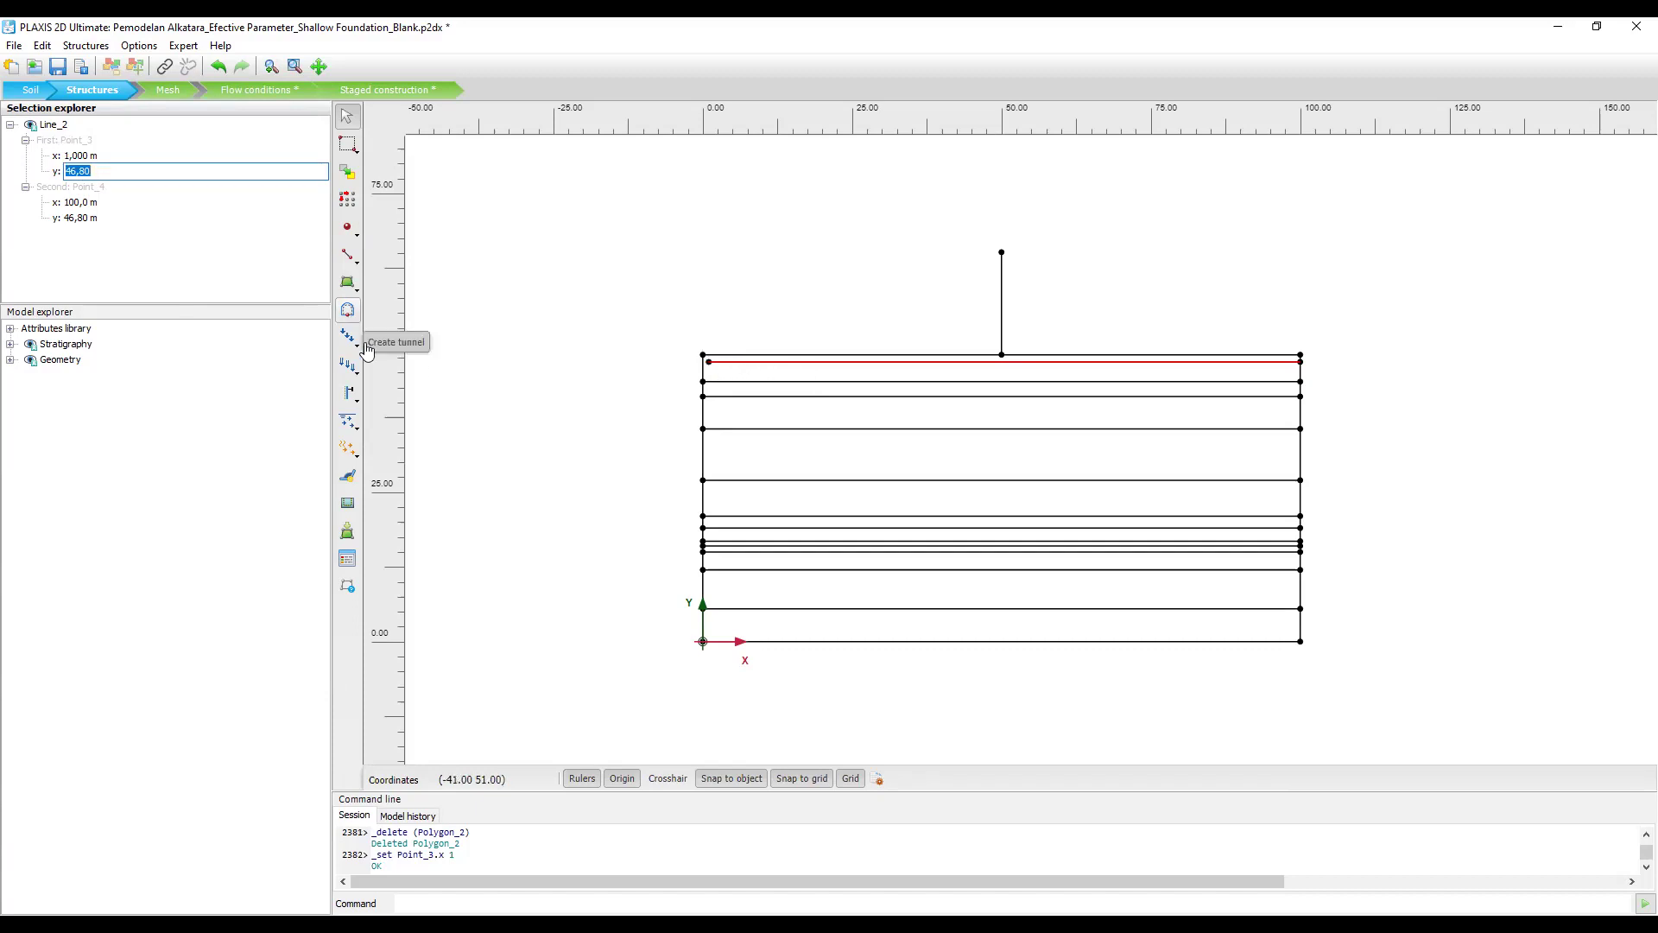
pyautogui.press('Escape')
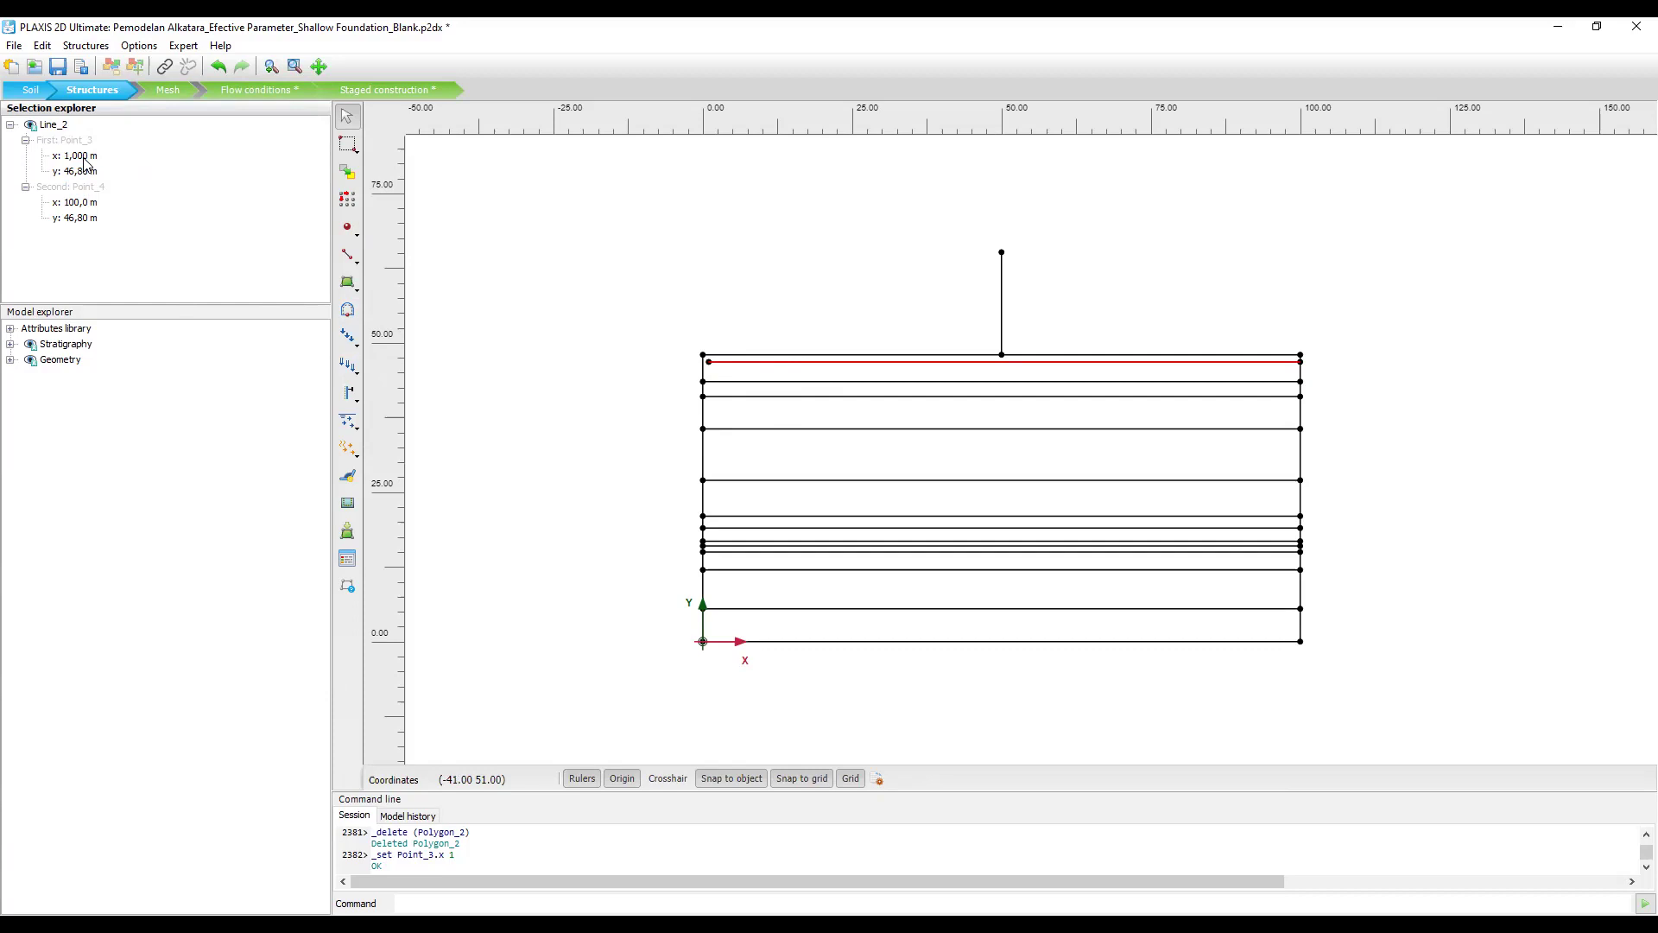
# Set the x-coordinate of the second layer line's first endpoint to 0 and deselect the line.
pyautogui.click(87, 158)
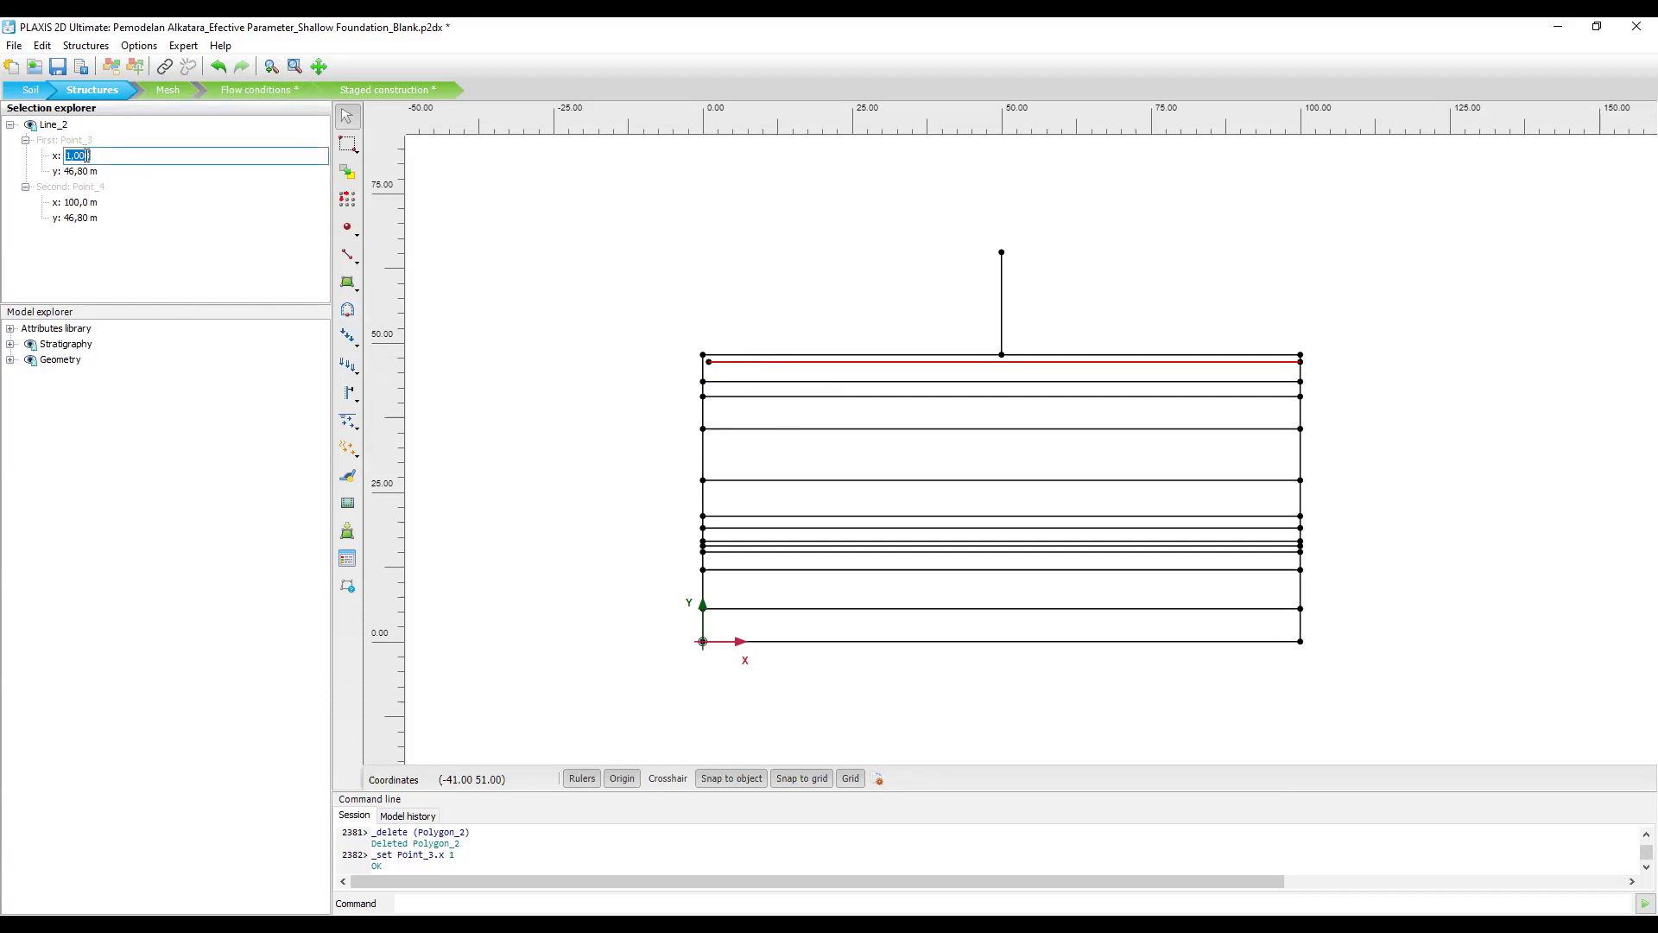
pyautogui.write('0')
pyautogui.press('Tab')
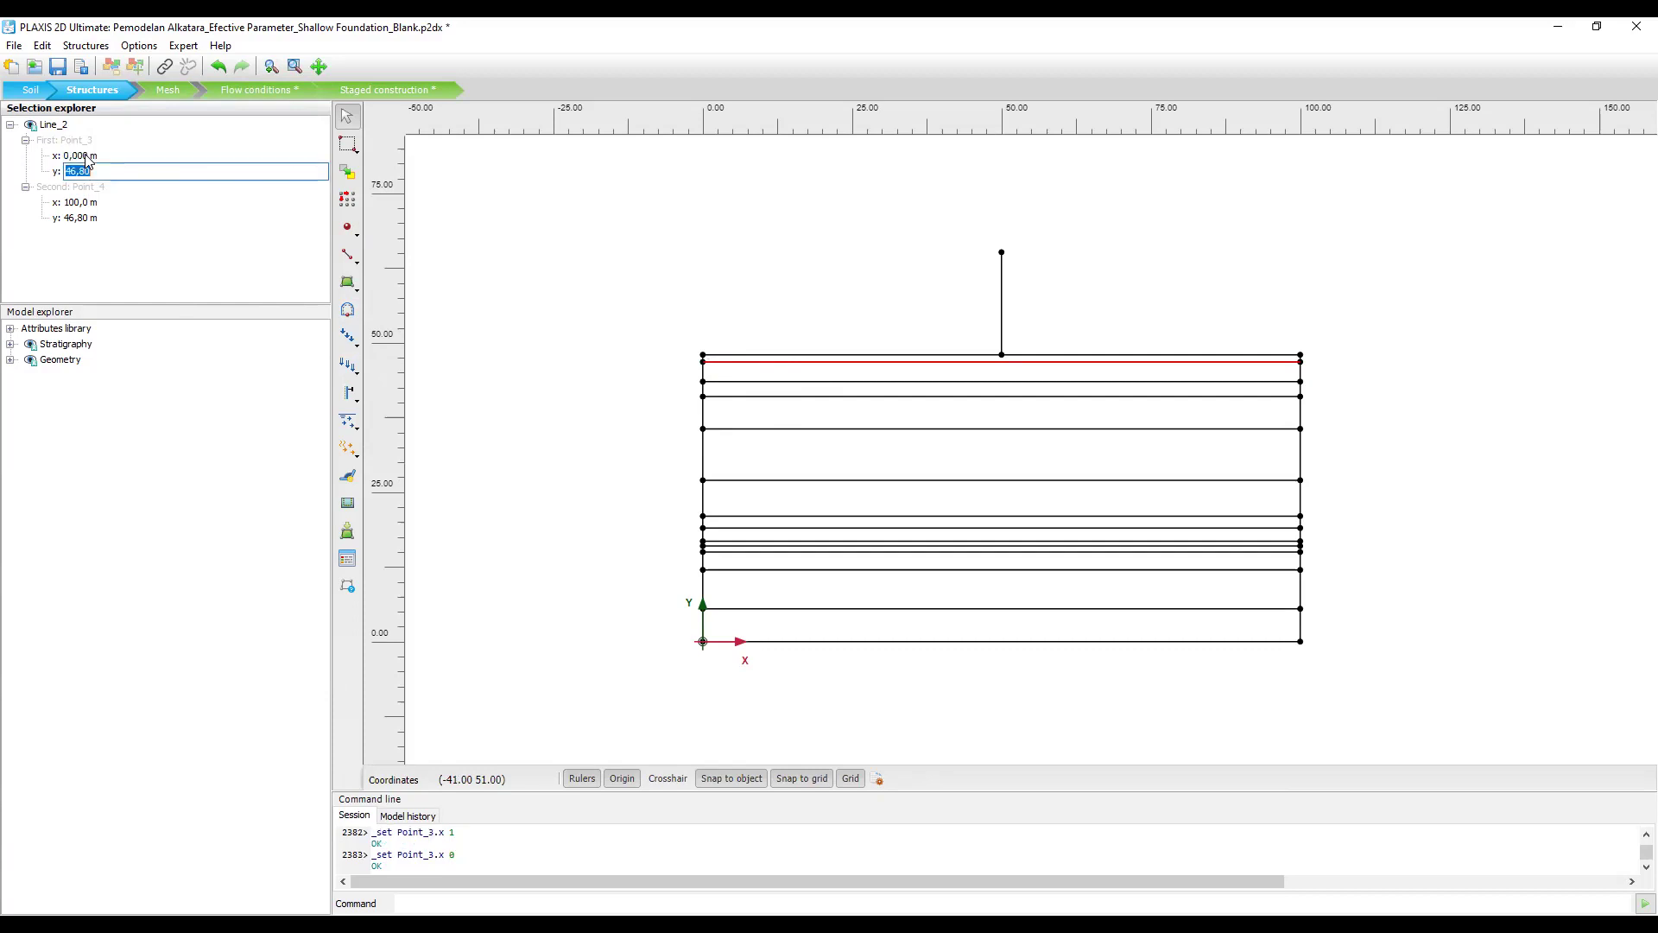
pyautogui.click(566, 251)
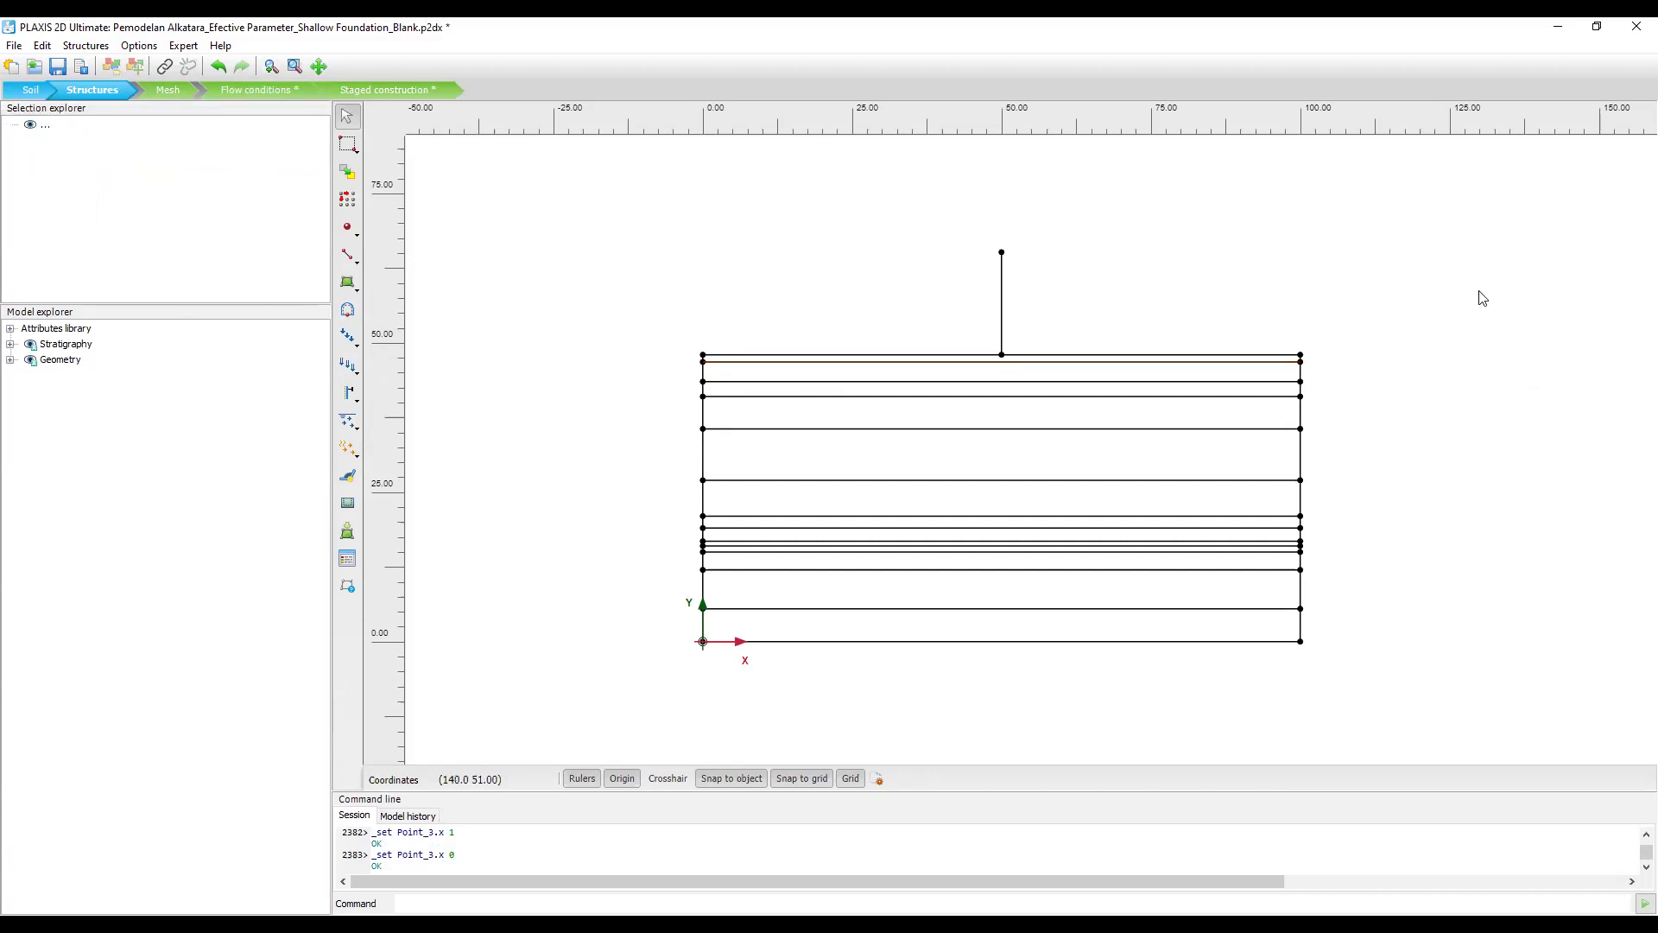
# Inspect the endpoint coordinates of the third layer line from the top and deselect it.
pyautogui.moveTo(1266, 426); pyautogui.dragTo(1247, 373)
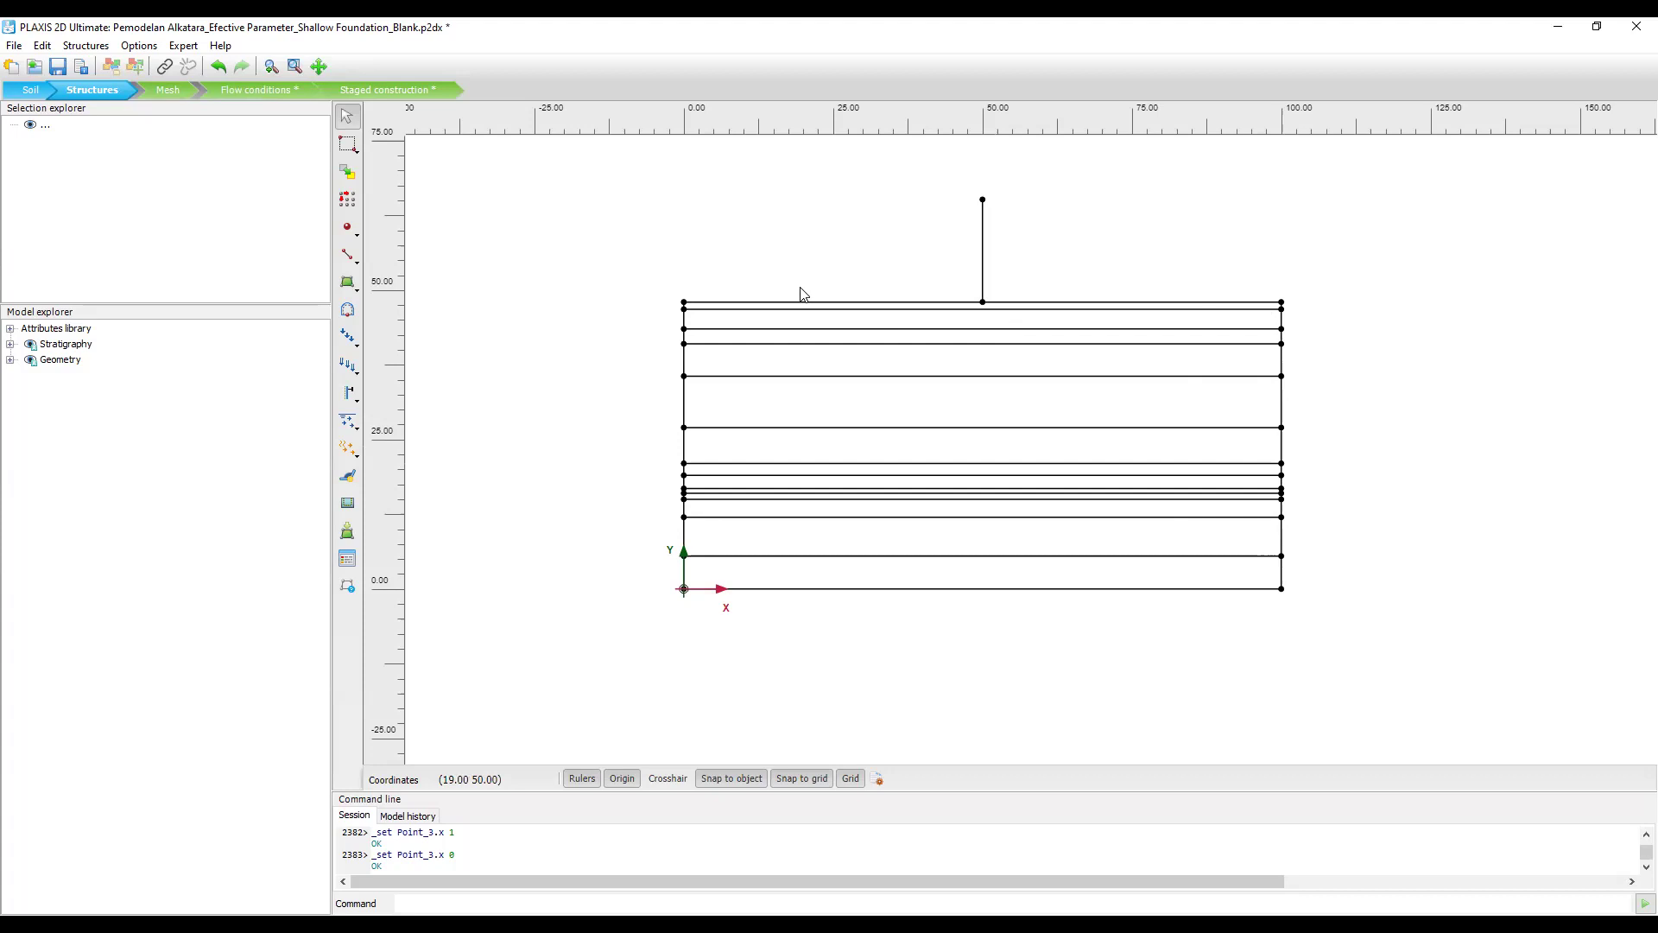
pyautogui.scroll(1, 817, 348)
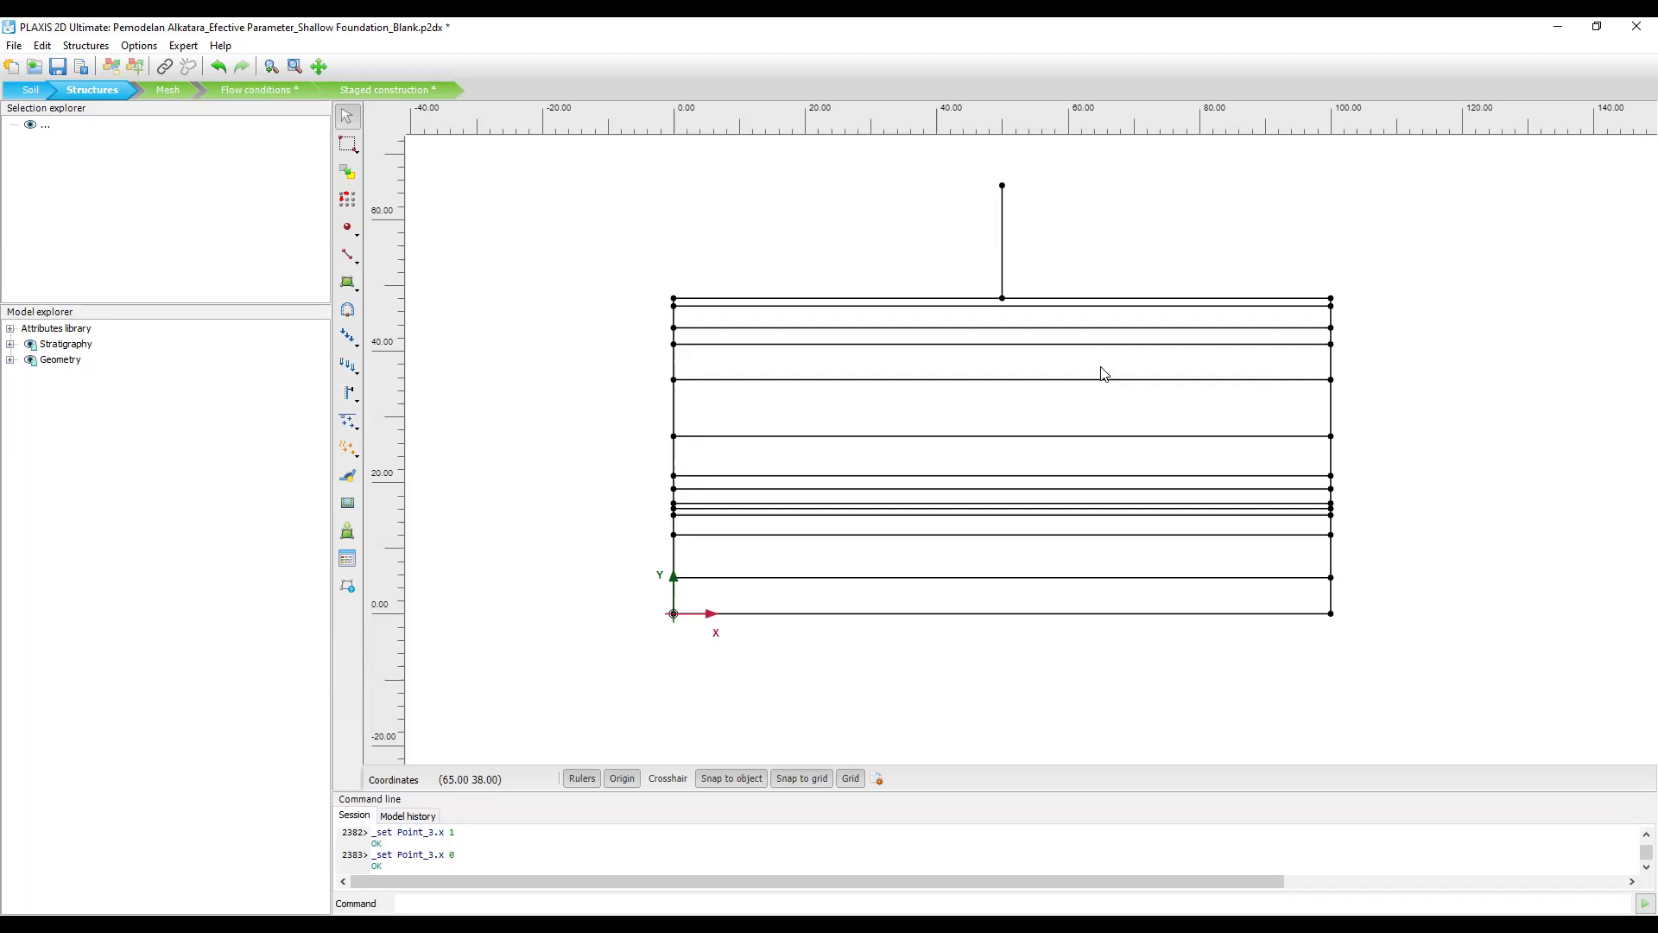
pyautogui.click(894, 328)
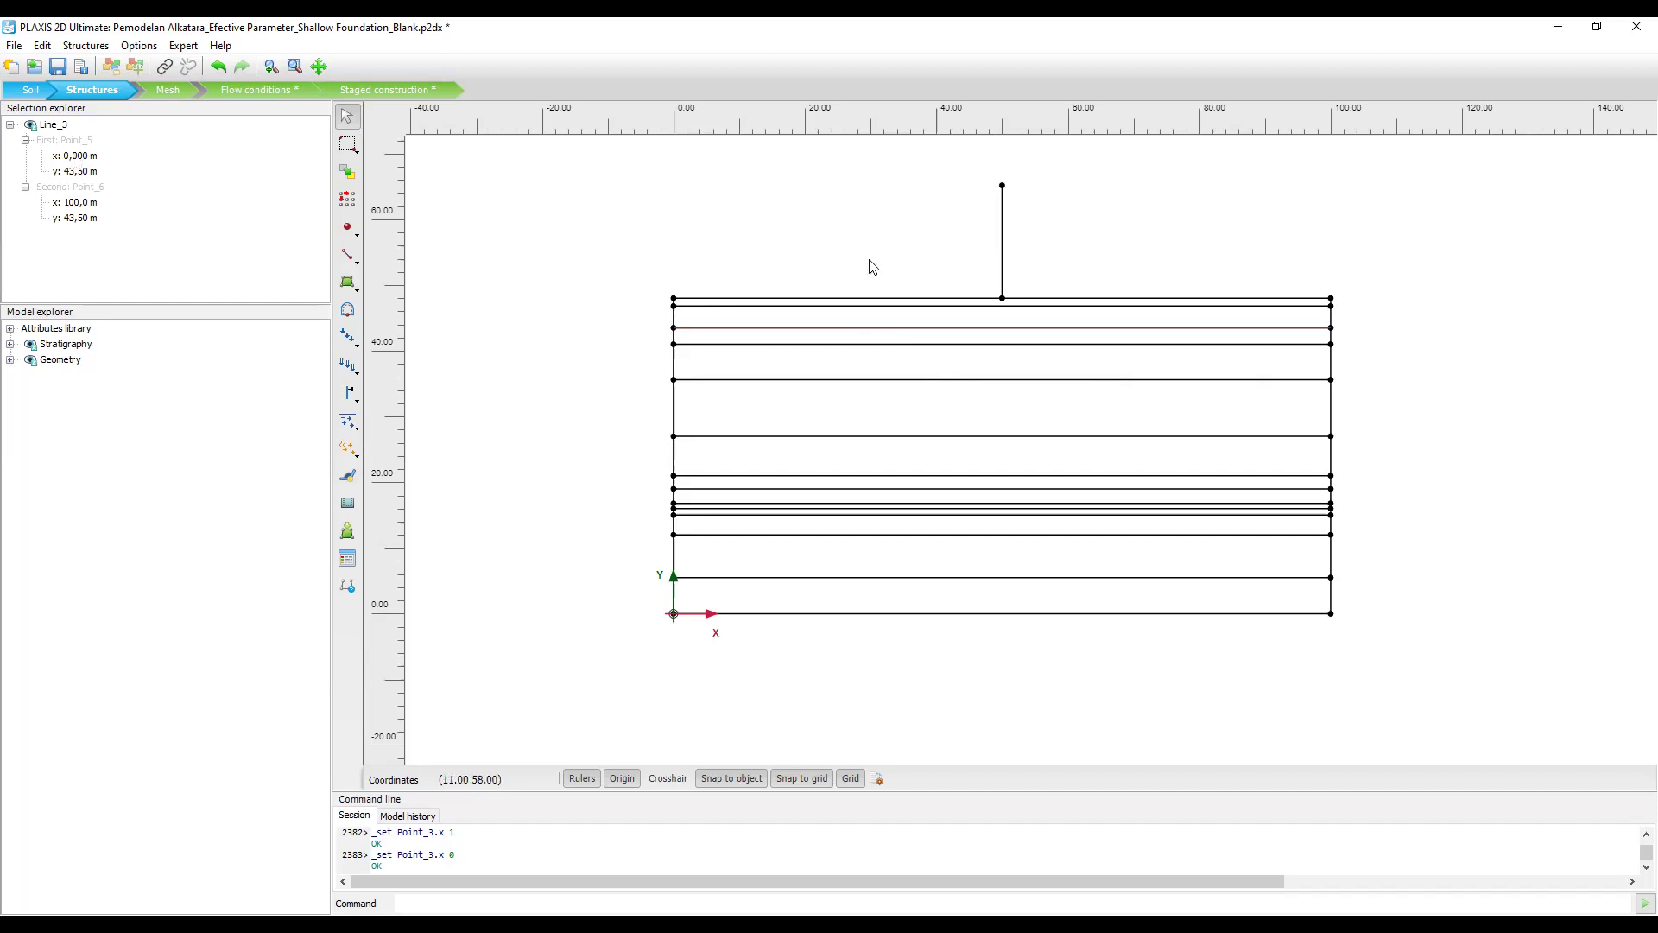
pyautogui.click(1147, 237)
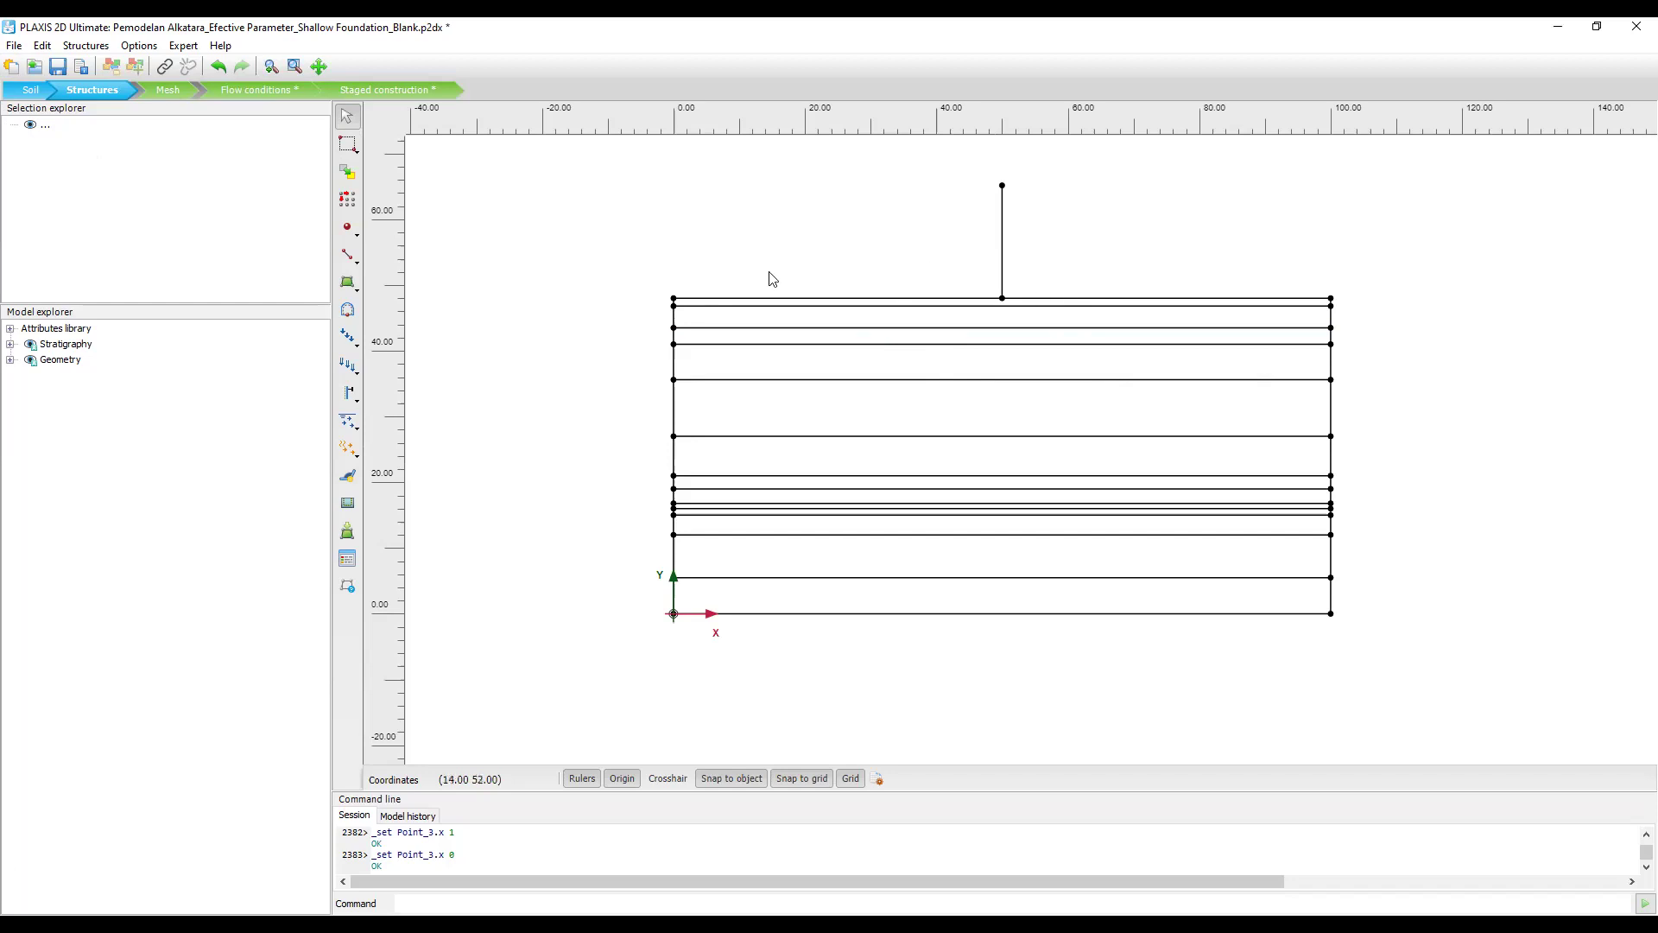
# Draw a soil rectangle for the top layer from x = 0 to 100, between y = 48 and y = 46.8.
pyautogui.scroll(2, 782, 257)
pyautogui.moveTo(696, 229); pyautogui.dragTo(568, 194)
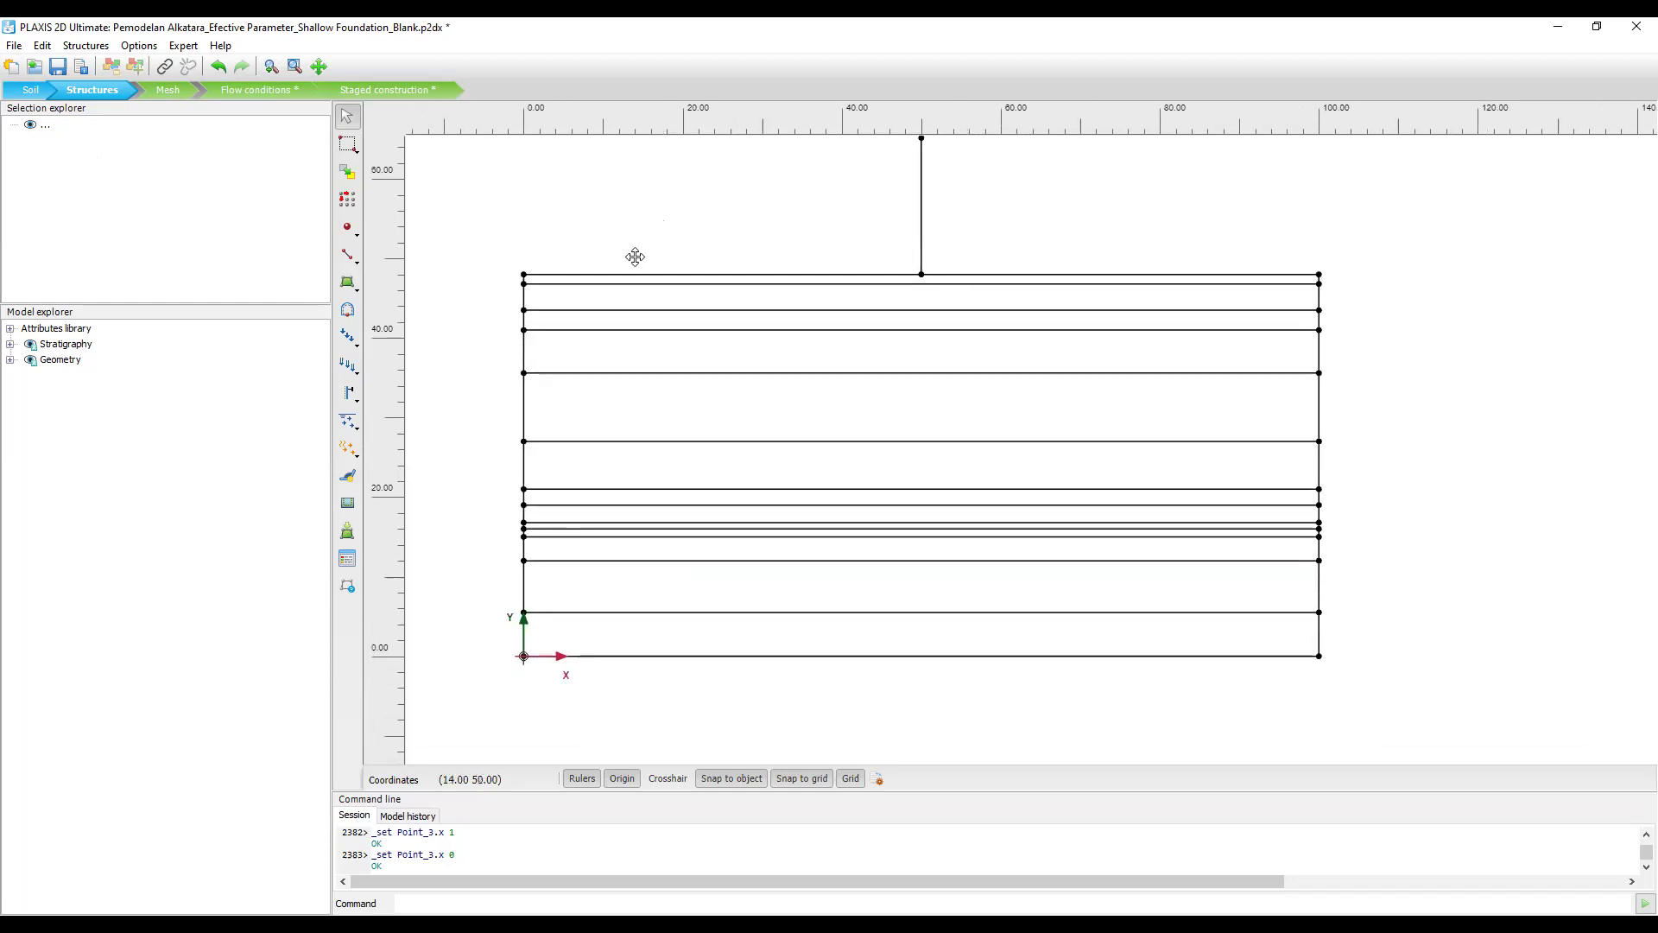
pyautogui.scroll(-2, 566, 261)
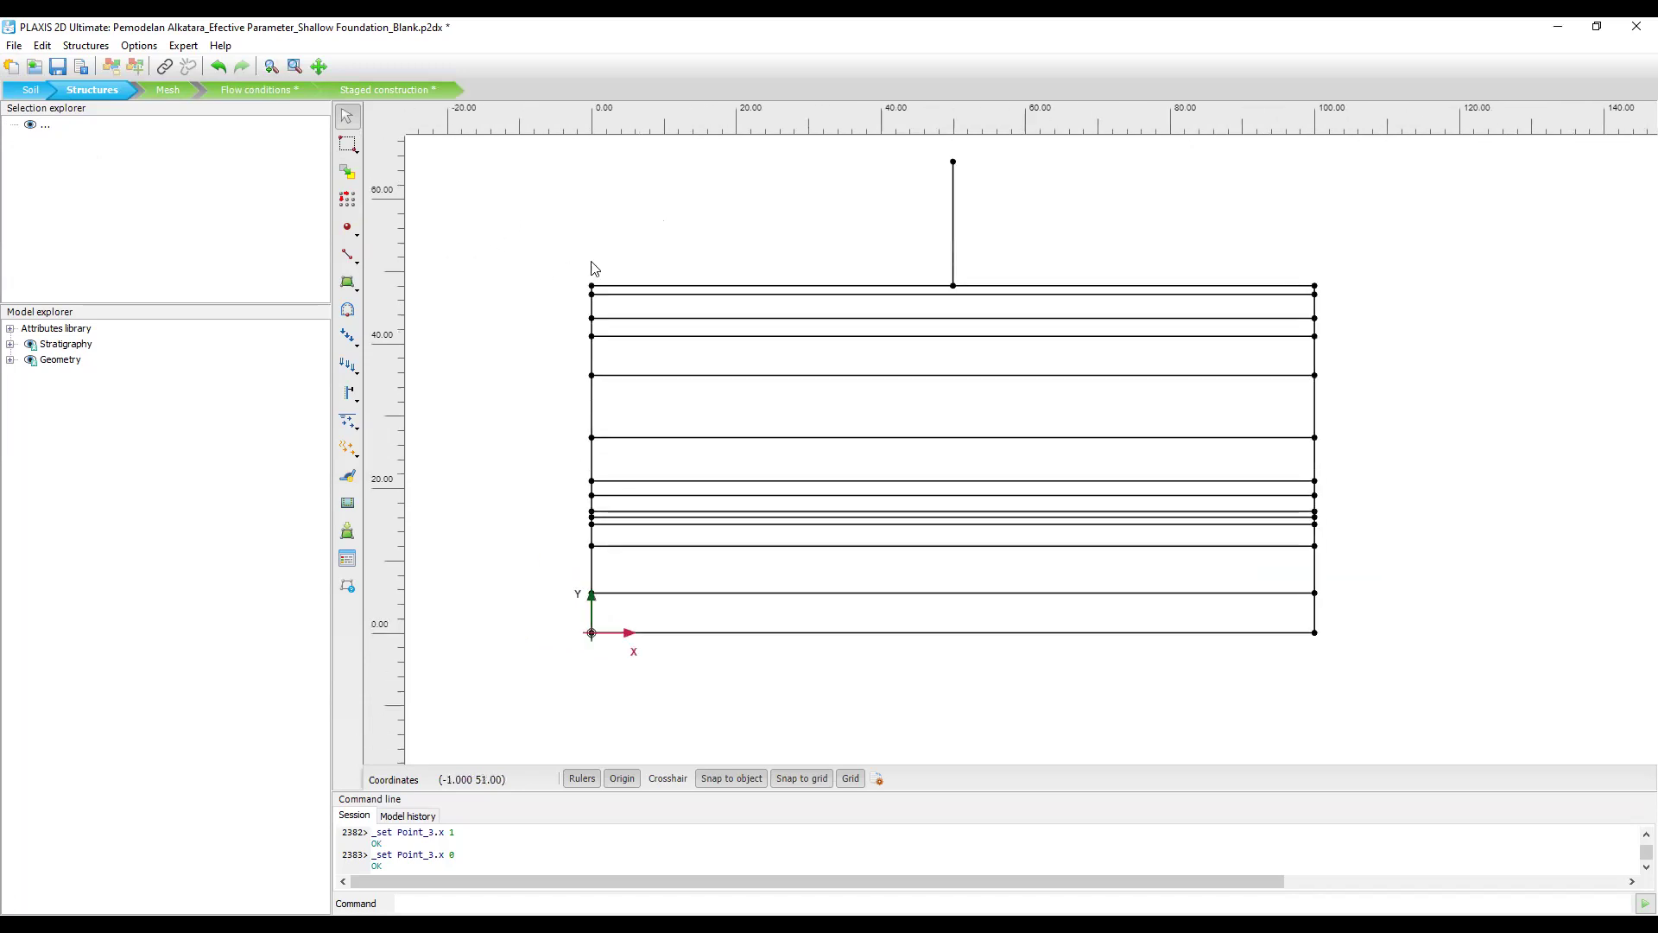
pyautogui.click(349, 282)
pyautogui.click(413, 285)
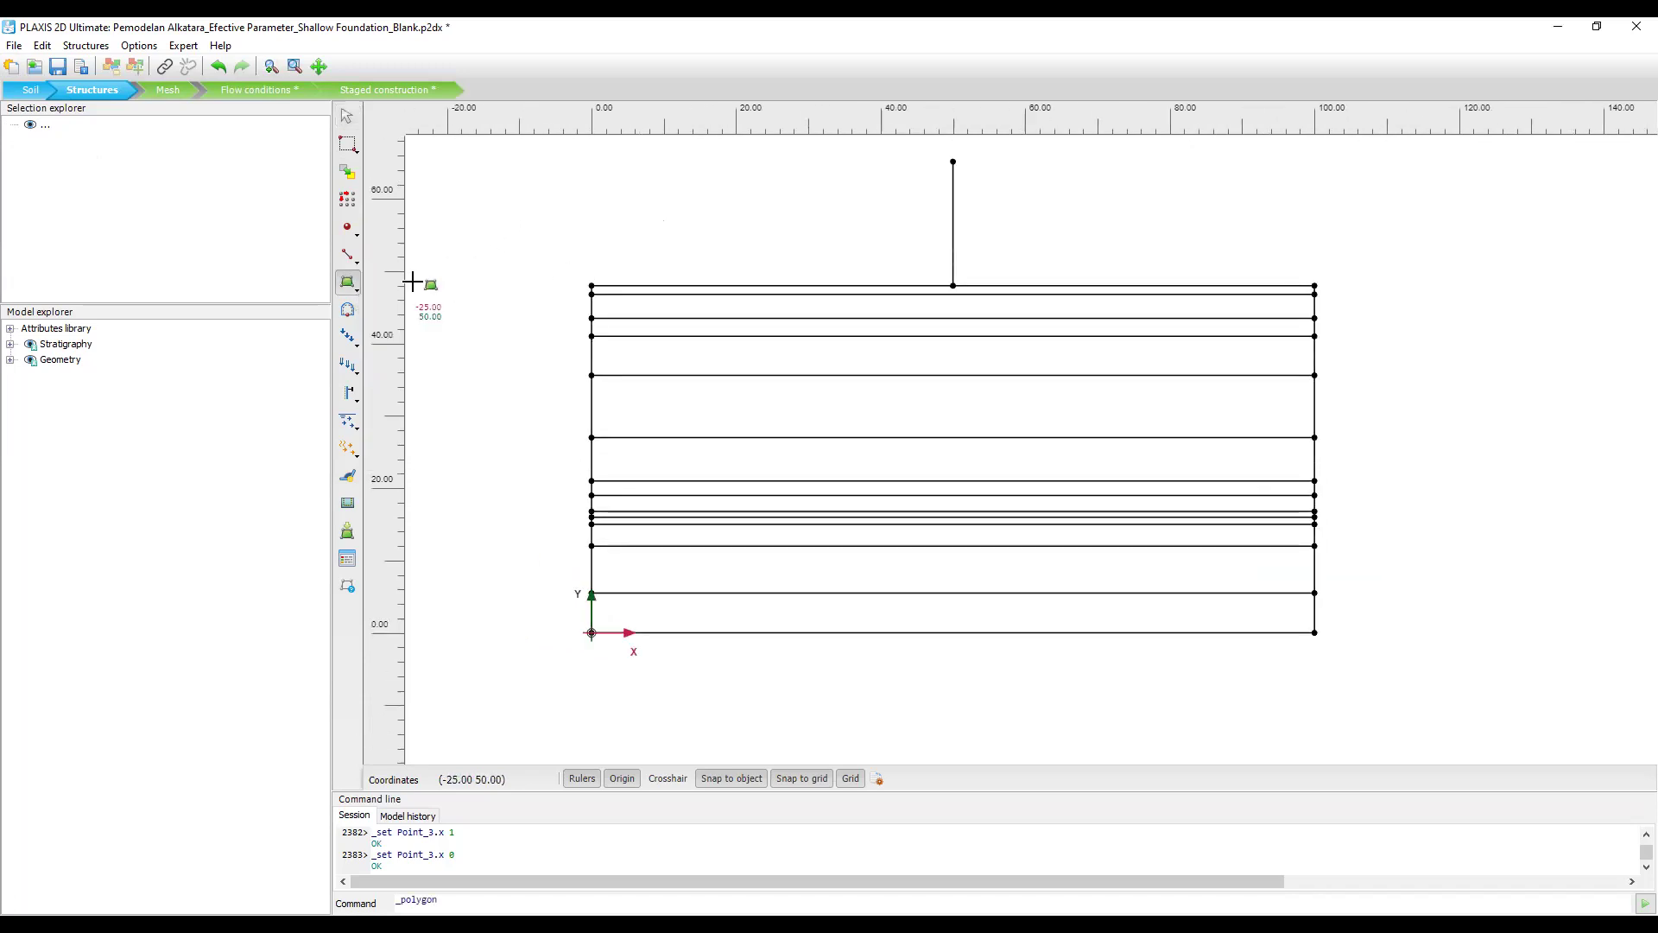
pyautogui.click(348, 284)
pyautogui.click(436, 313)
pyautogui.scroll(2, 592, 293)
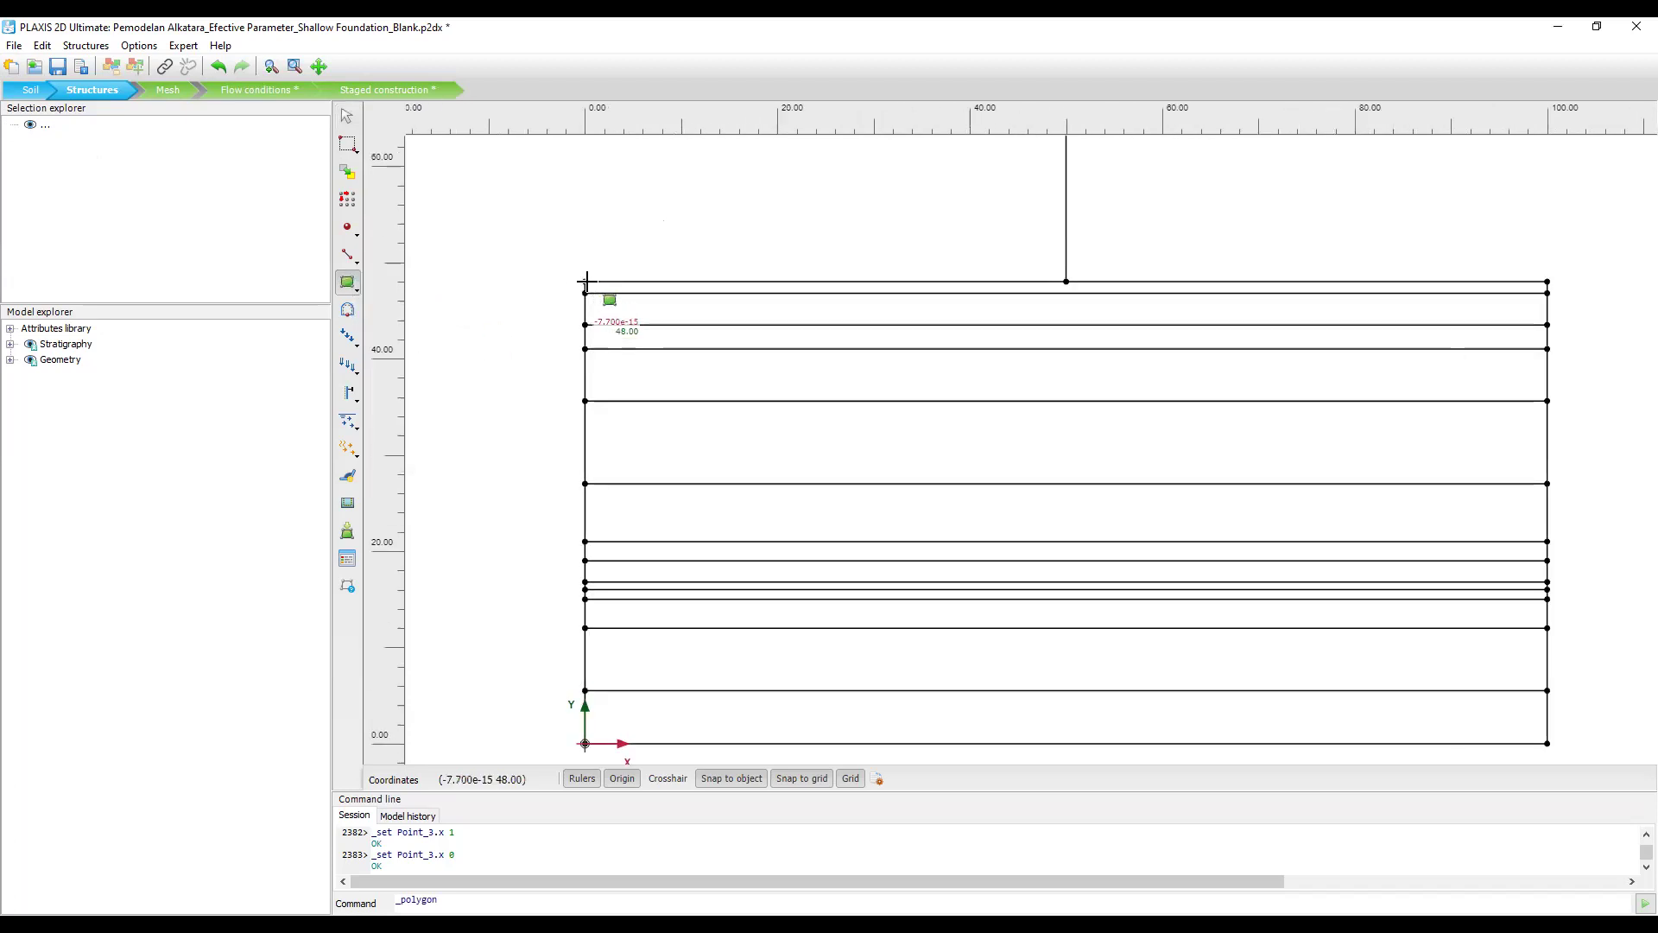
pyautogui.click(591, 285)
pyautogui.scroll(-3, 667, 285)
pyautogui.scroll(3, 1271, 291)
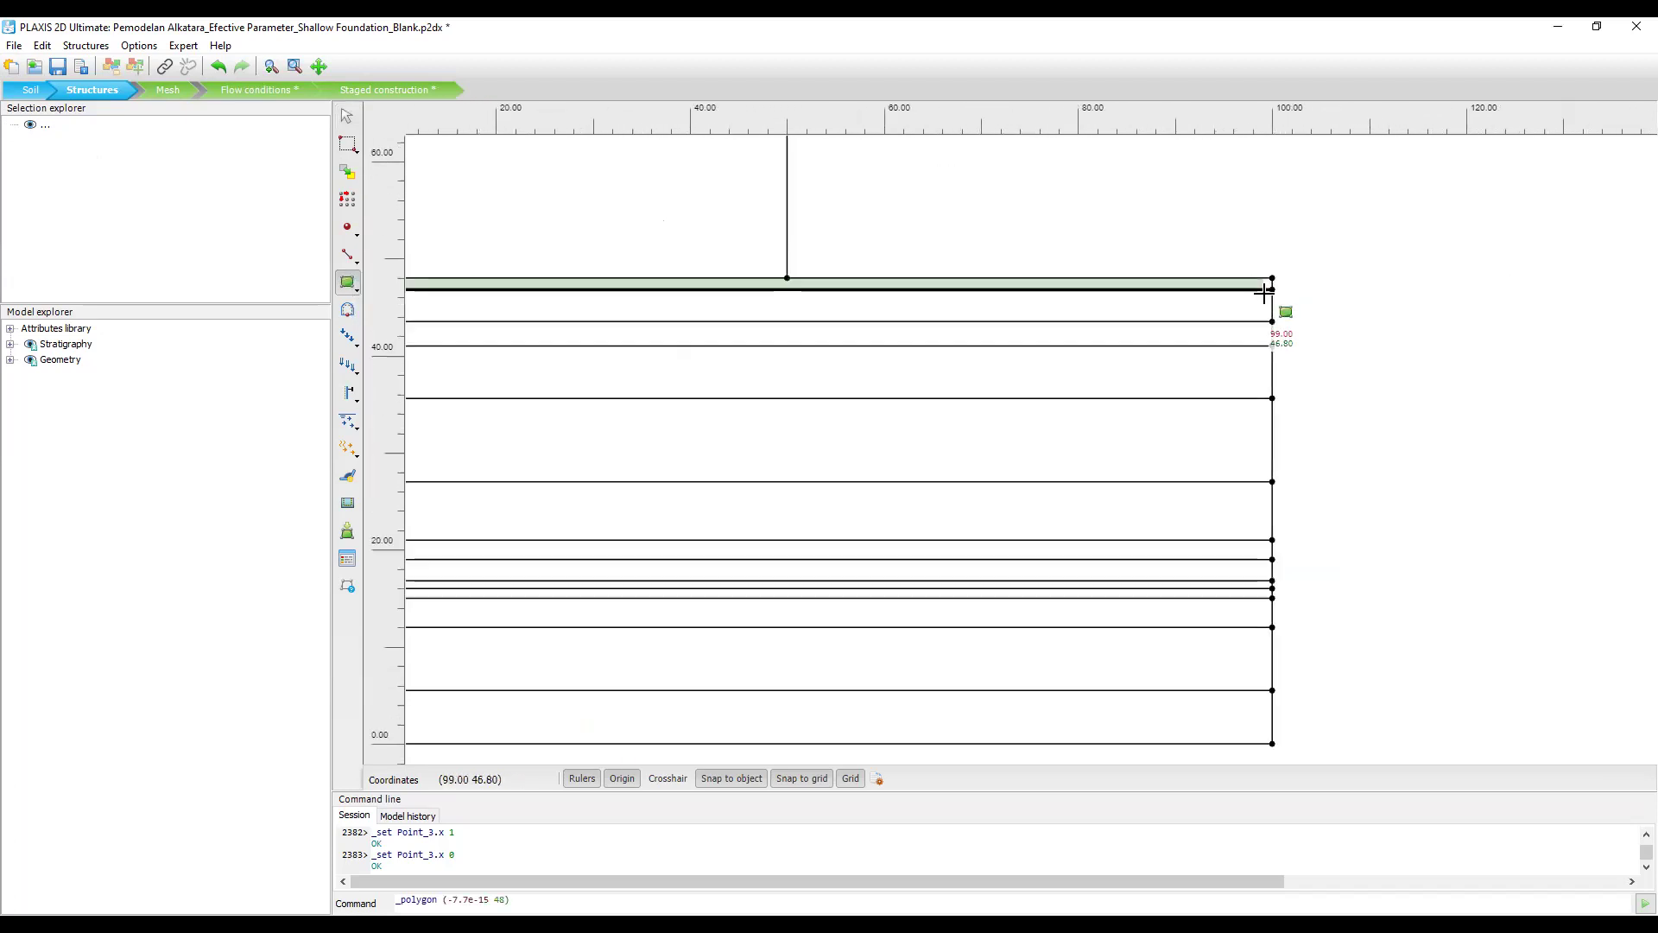
pyautogui.click(1273, 289)
pyautogui.scroll(-2, 939, 349)
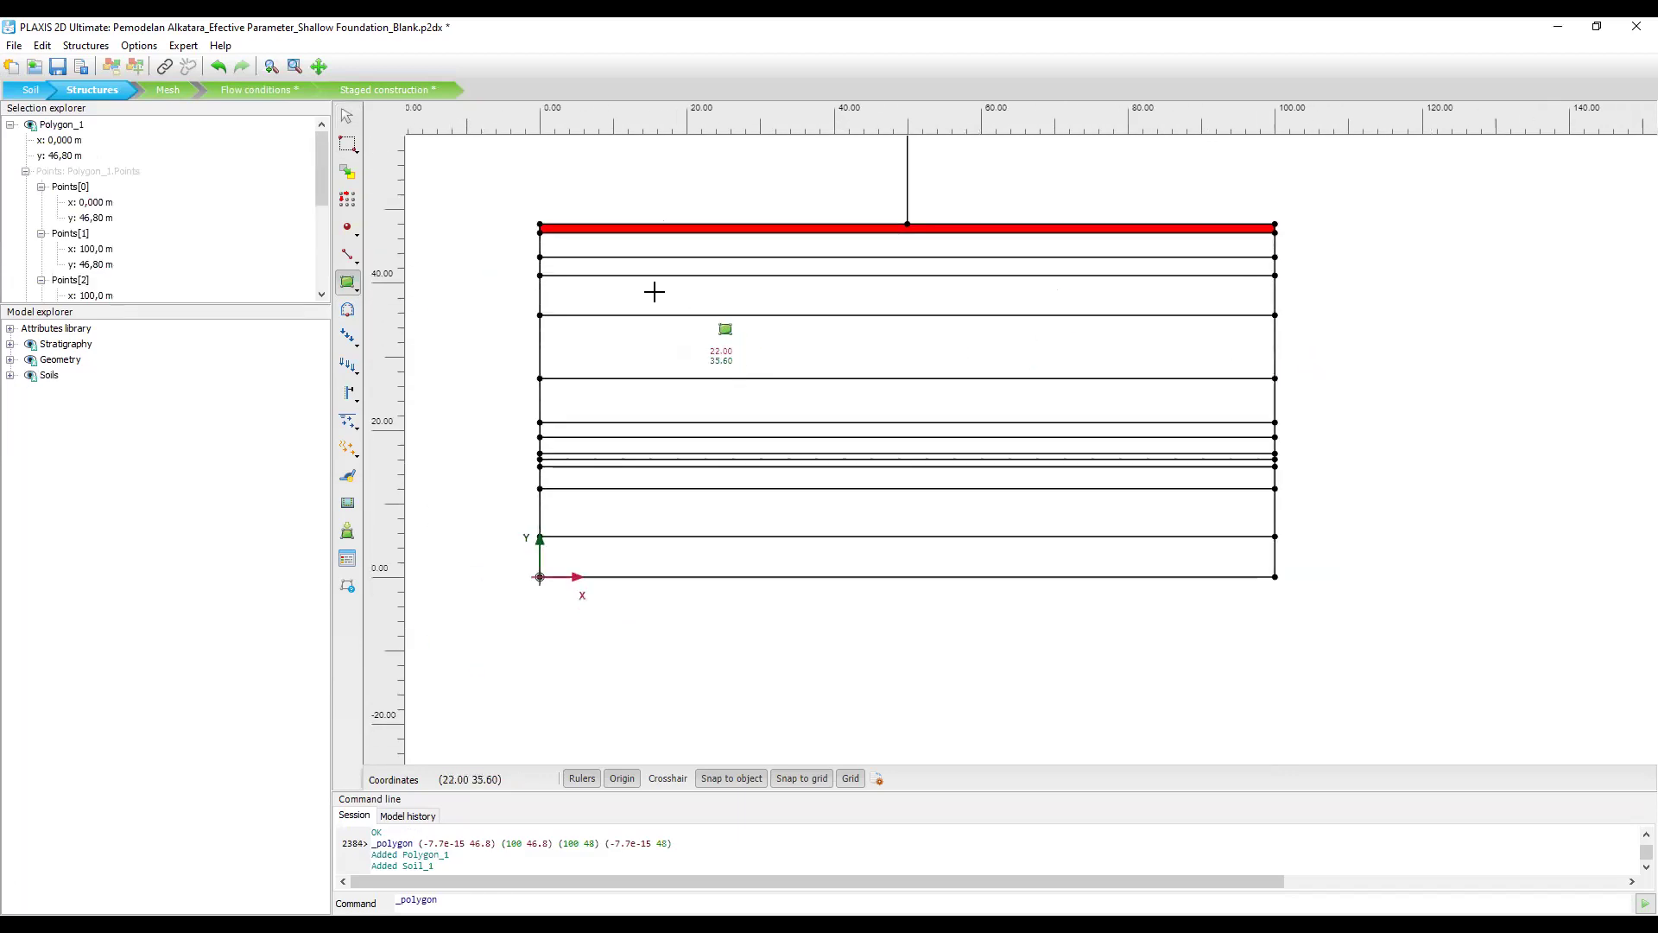
# Draw full-width soil rectangles for the second layer (y = 46.8 to 43.5) and the third layer (y = 43.5 to 41).
pyautogui.scroll(1, 656, 292)
pyautogui.click(512, 217)
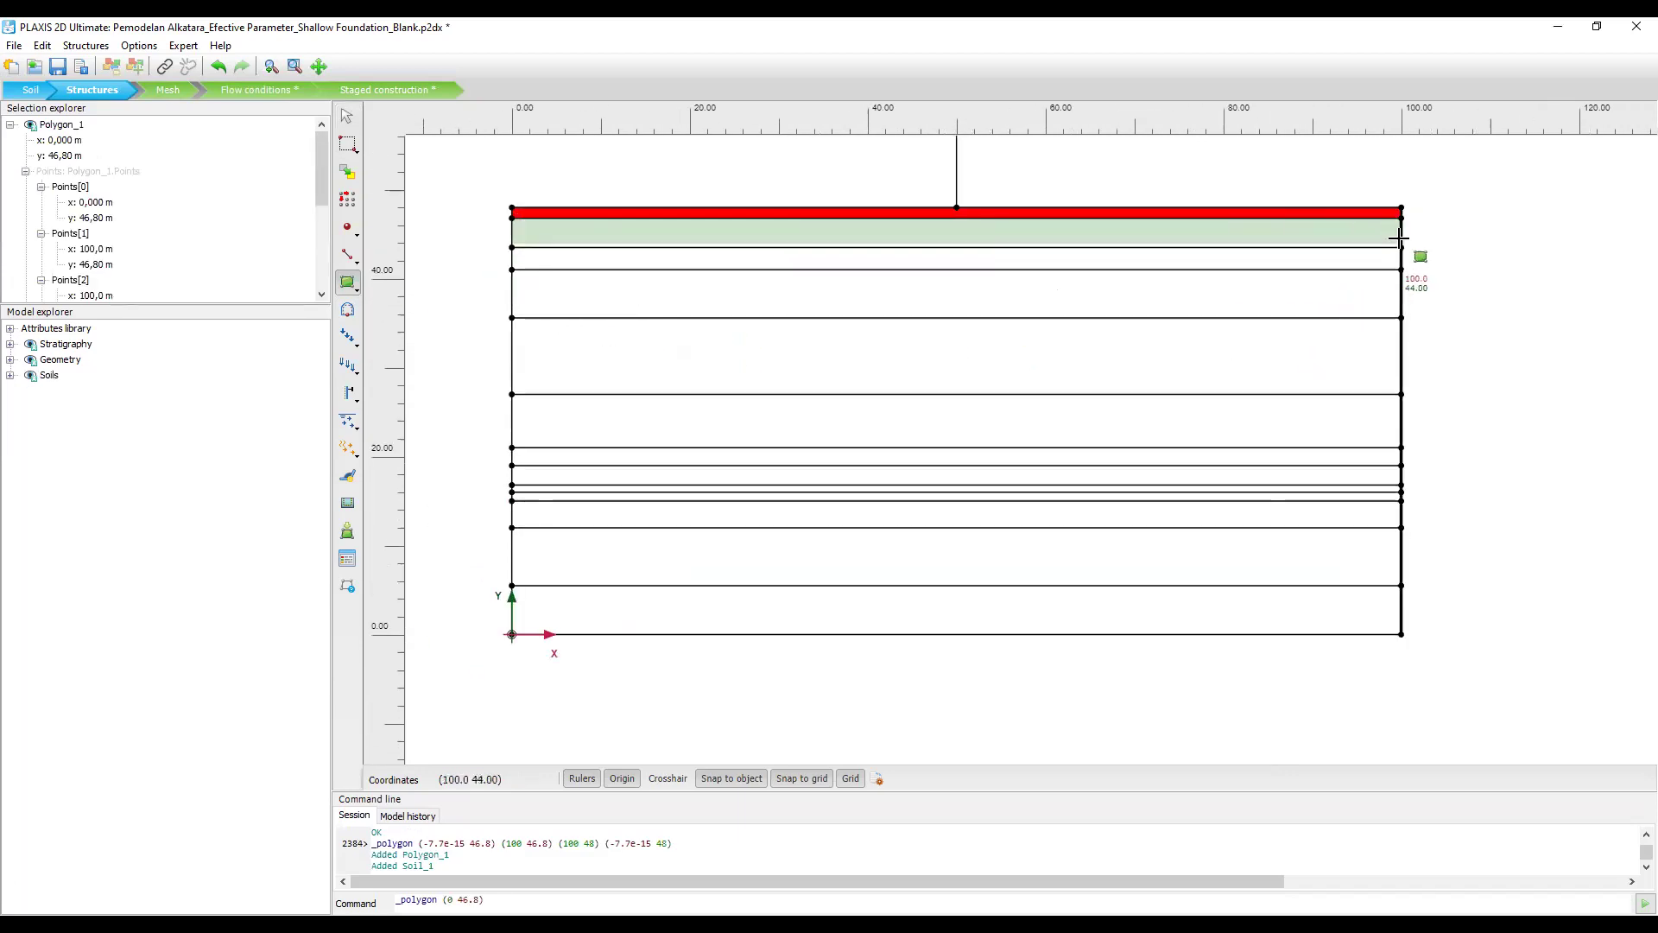
pyautogui.click(1402, 248)
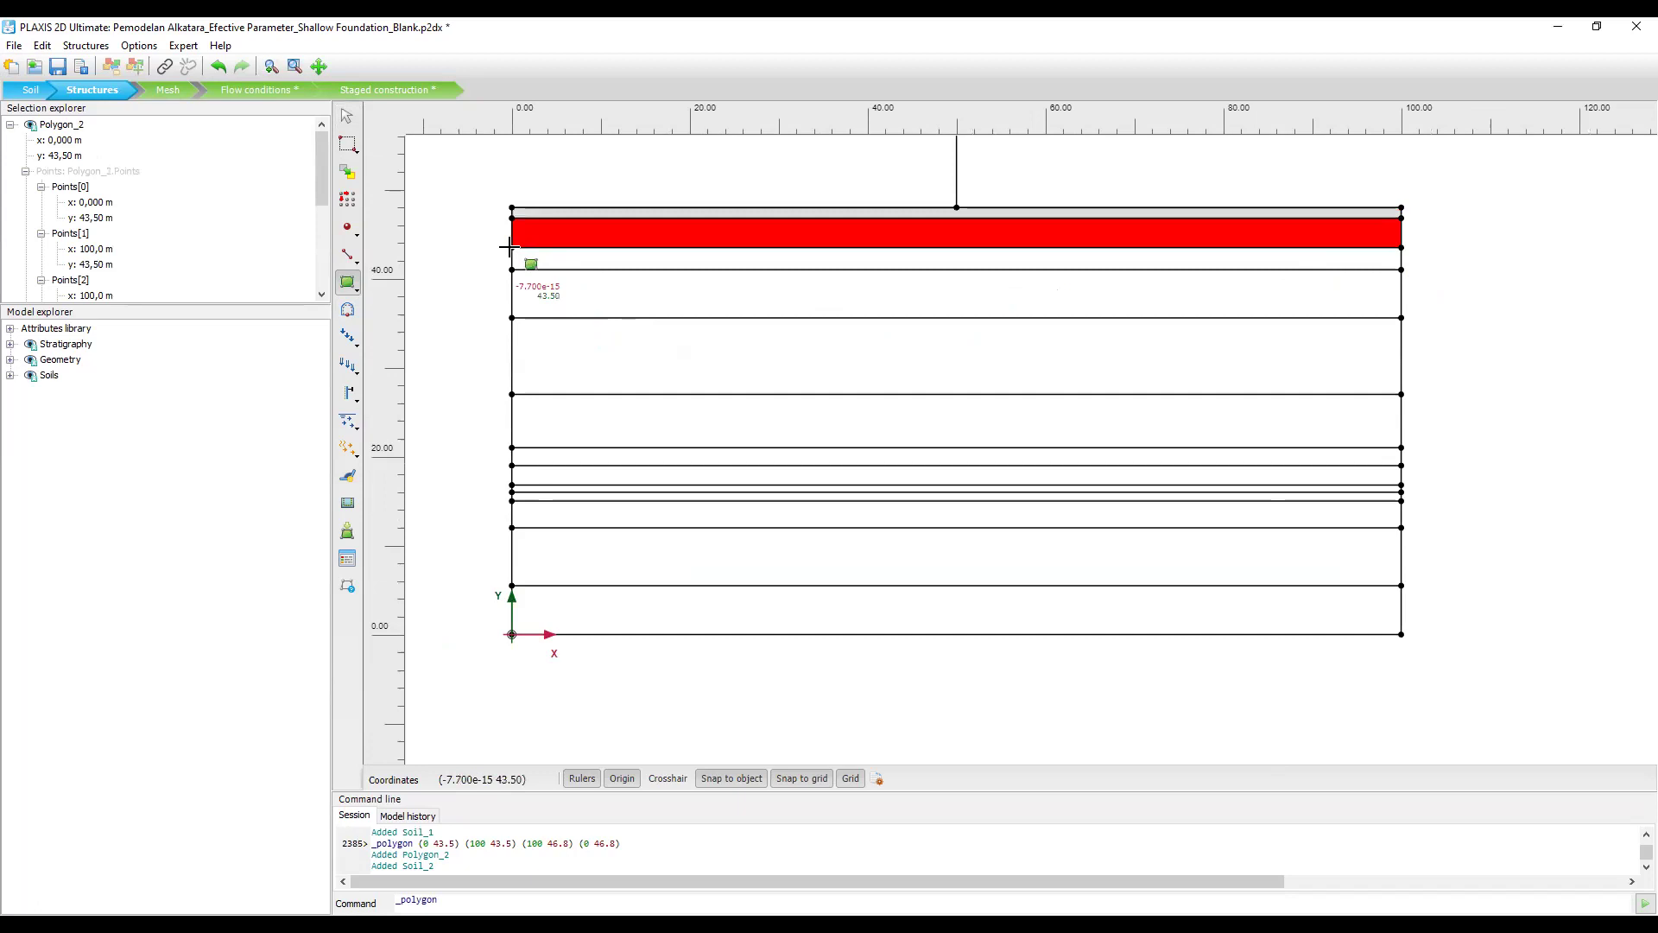
pyautogui.click(512, 248)
pyautogui.click(1402, 271)
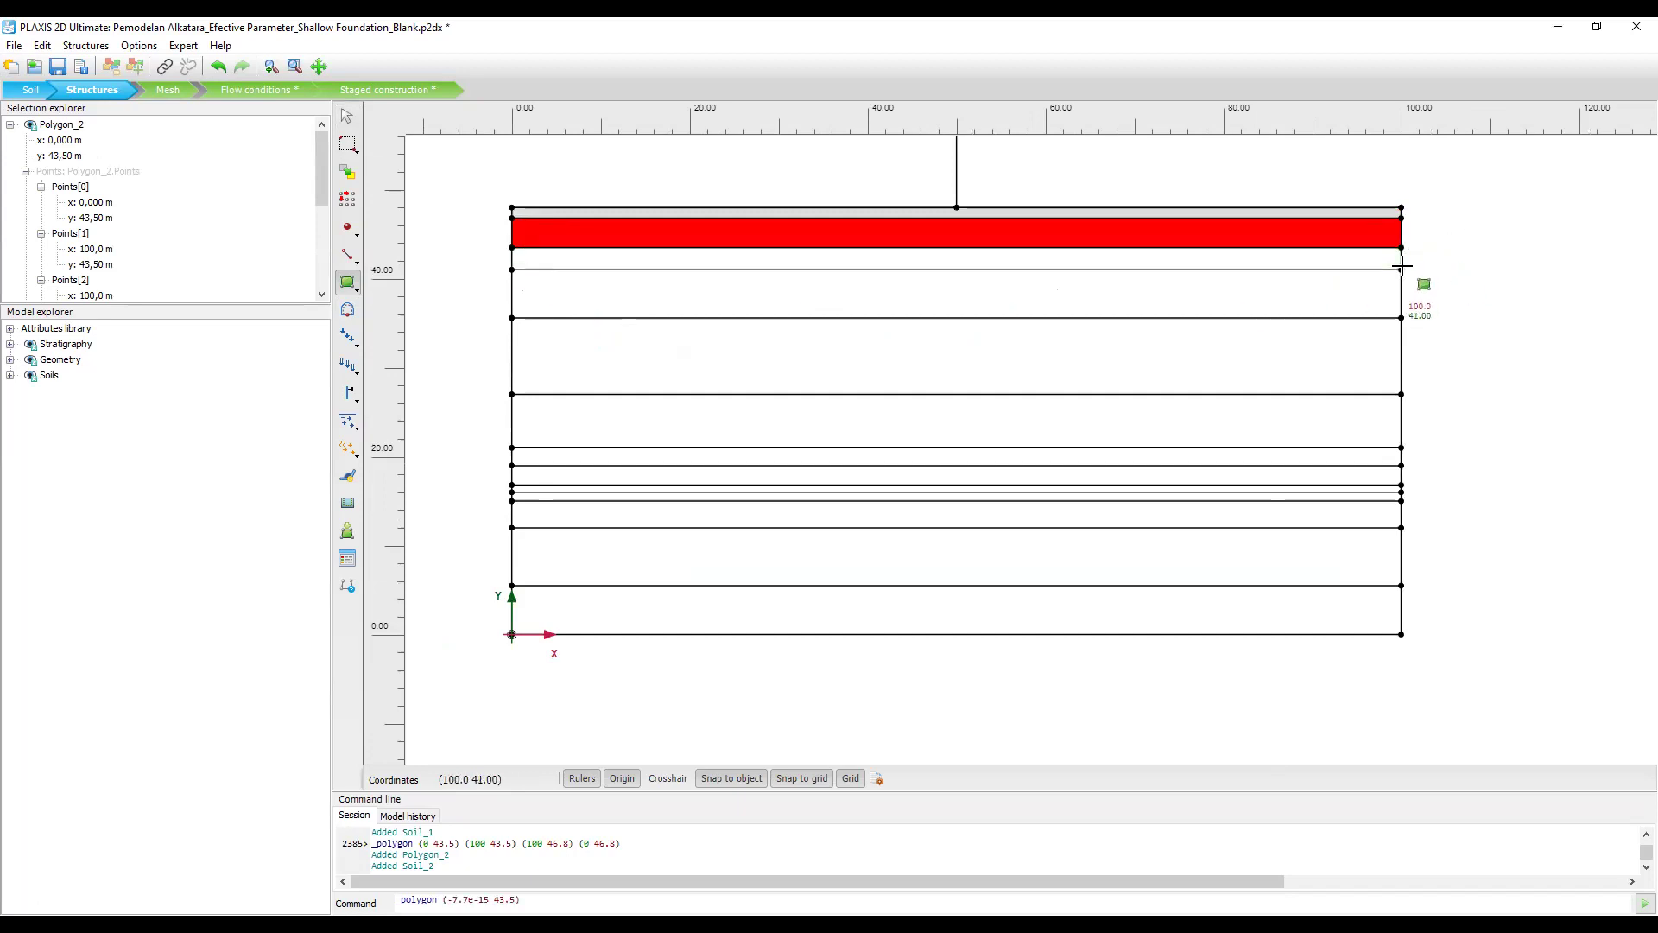
# Draw full-width soil rectangles for the fourth layer (y = 41 to 35.6) and the fifth layer (y = 35.6 to 27).
pyautogui.click(512, 270)
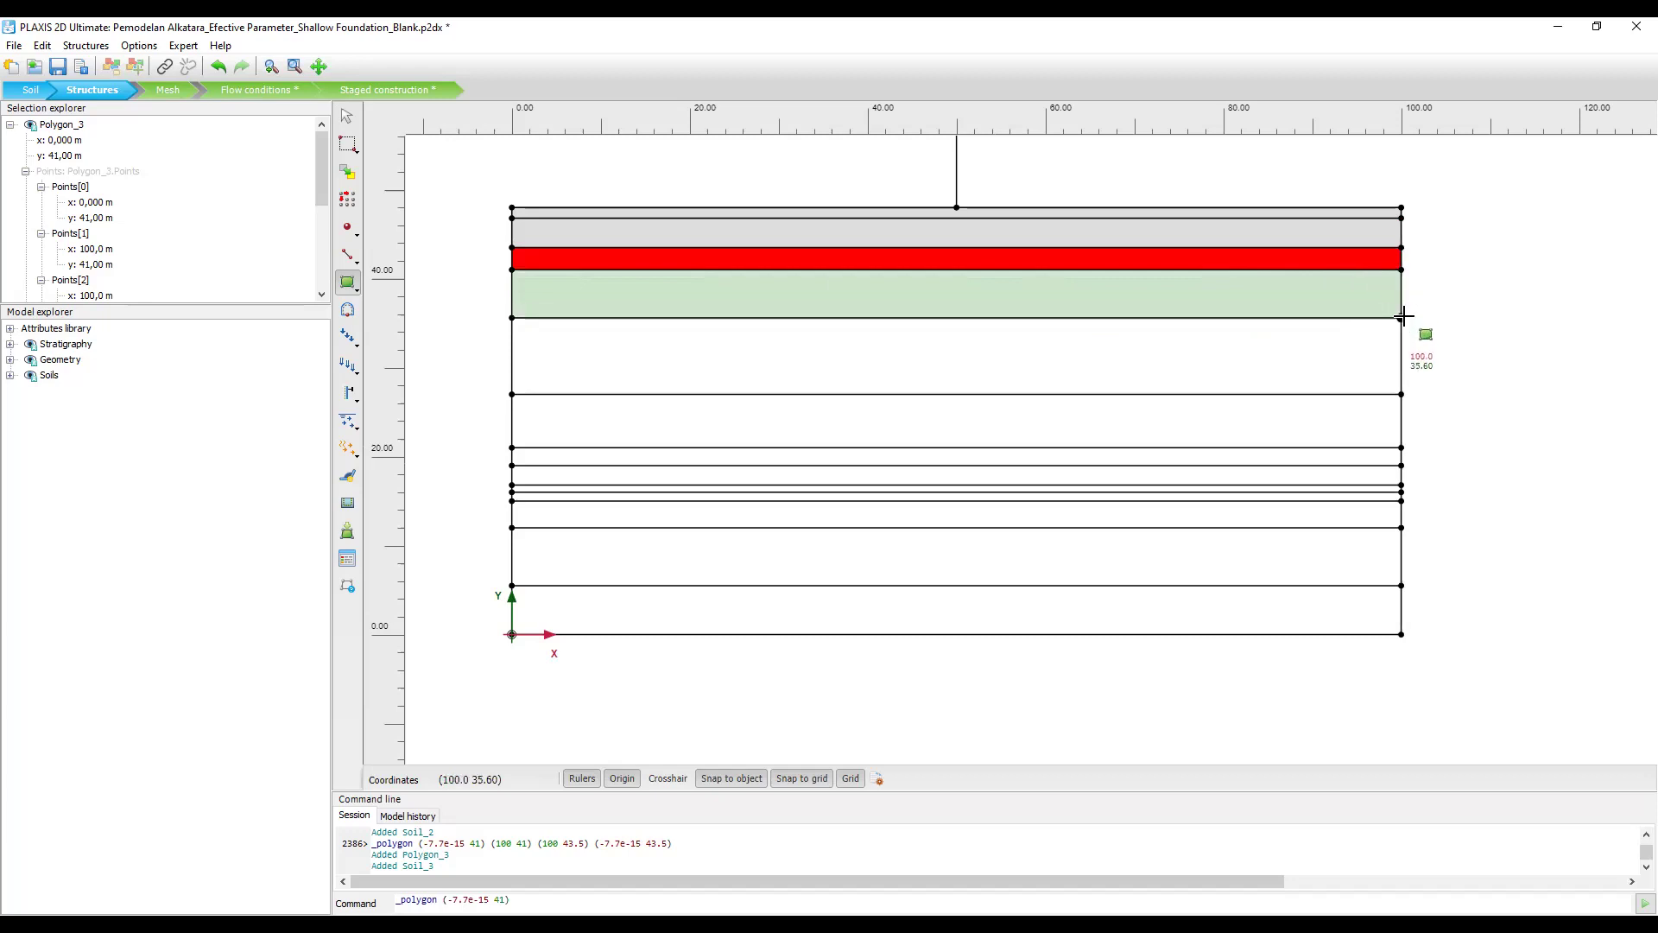
pyautogui.click(1403, 319)
pyautogui.click(512, 320)
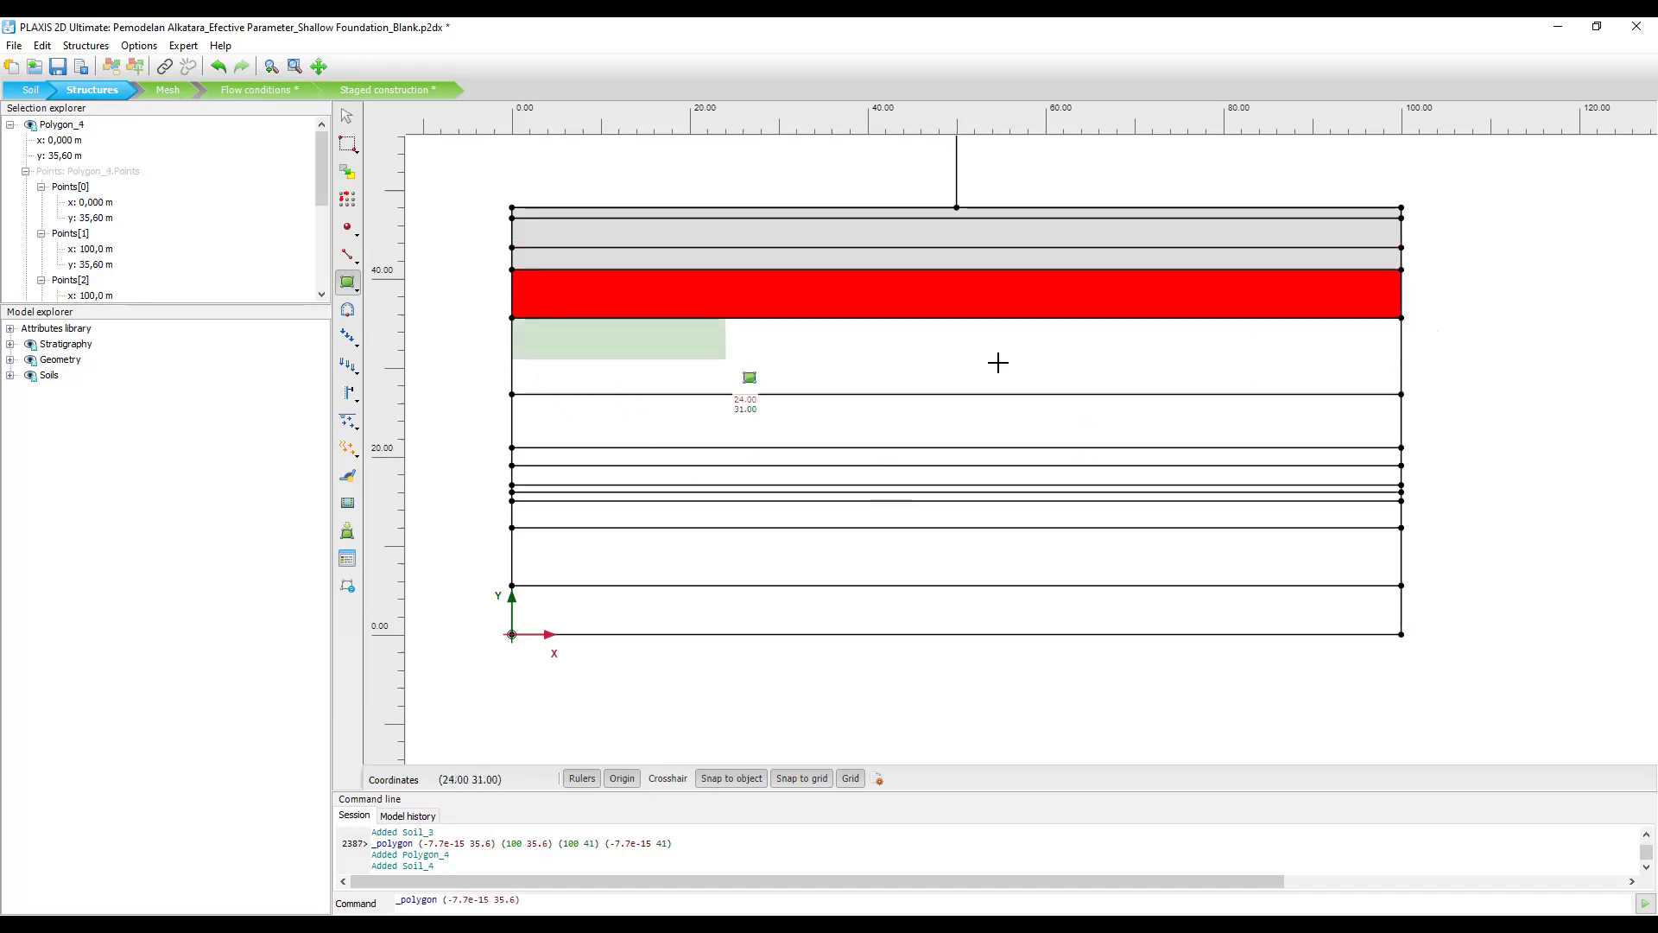
pyautogui.click(1401, 394)
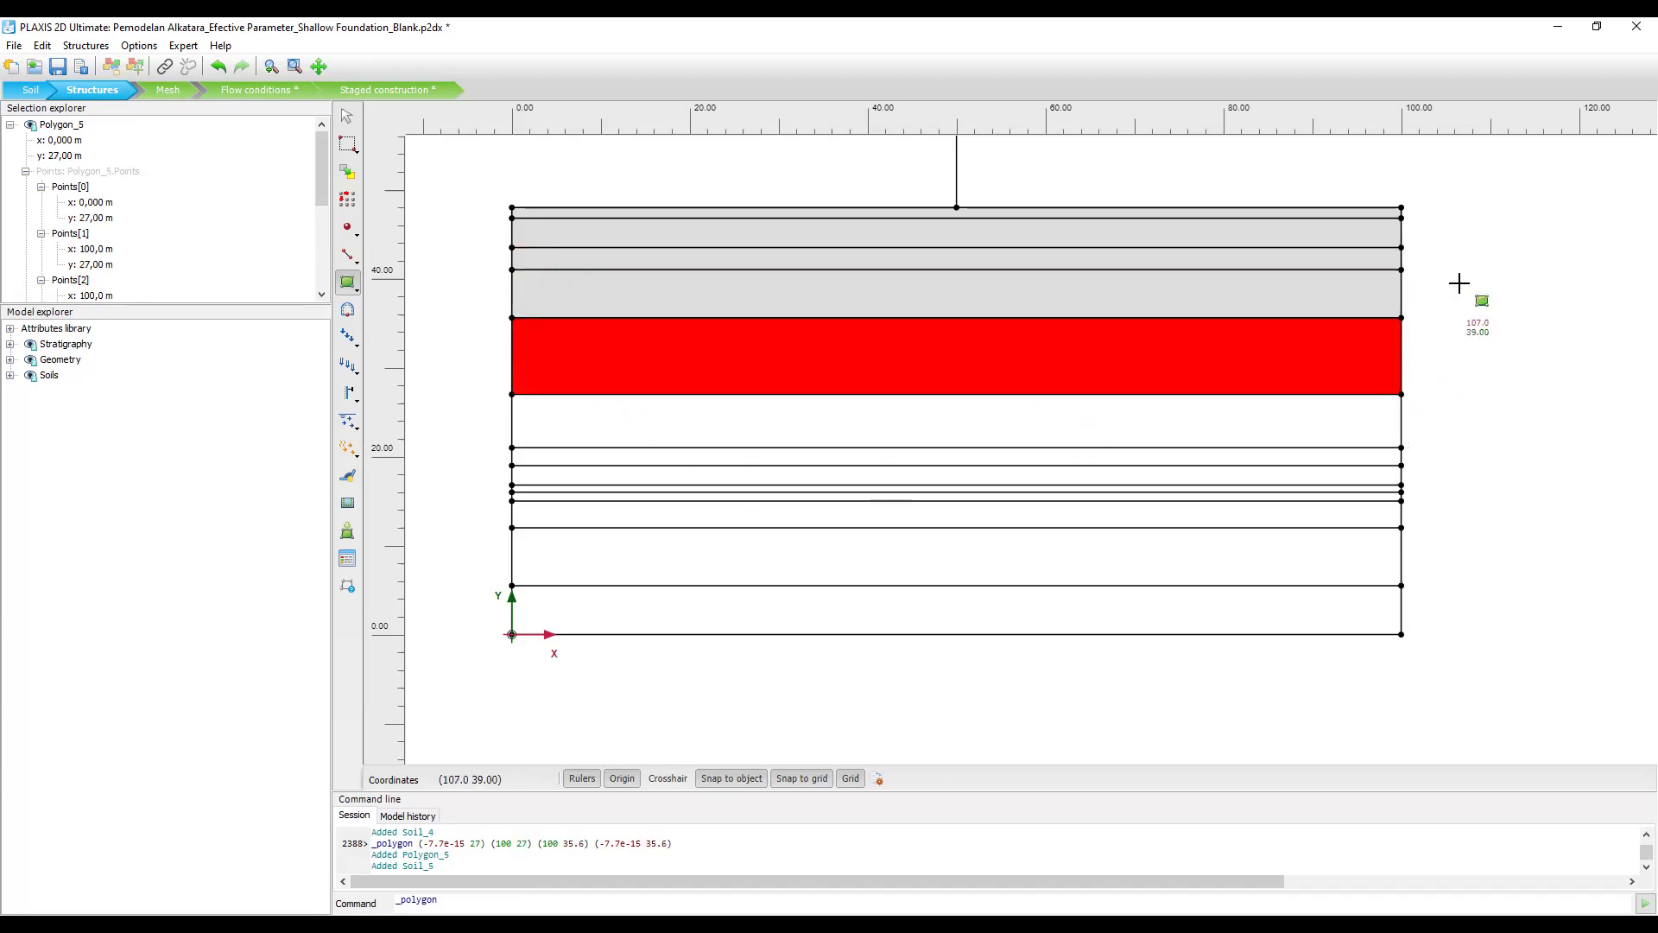
pyautogui.press('Escape')
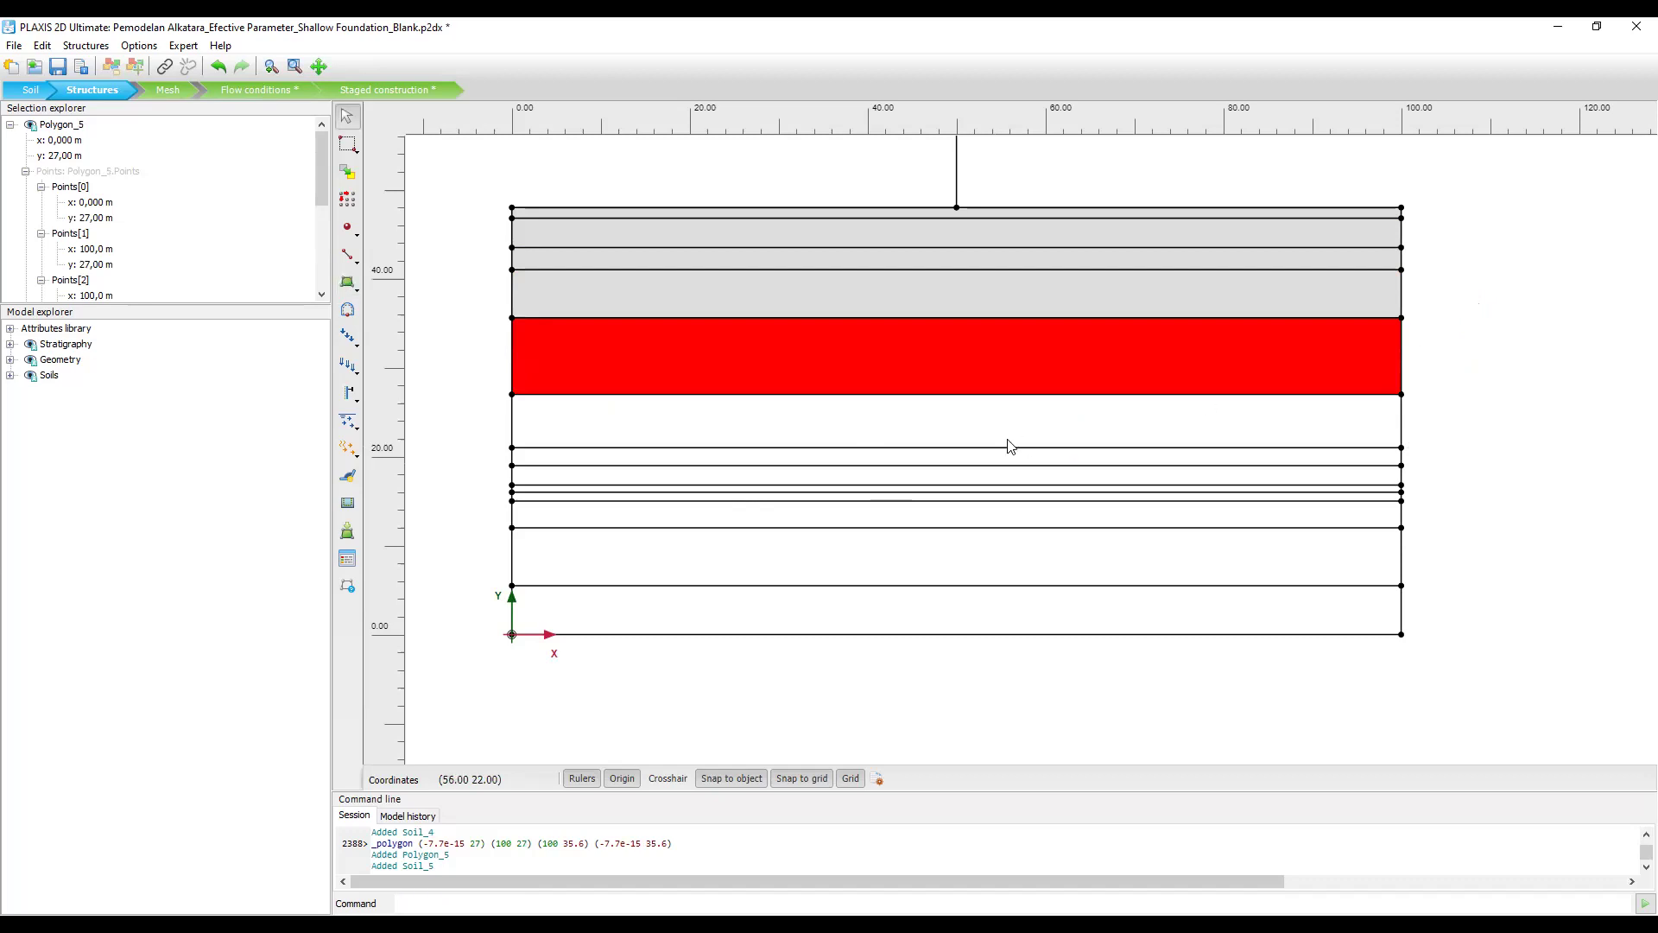
pyautogui.click(1542, 278)
# Open the material sets, show the Soil and interfaces type, and move the window clear of the soil geometry.
pyautogui.scroll(-1, 1352, 361)
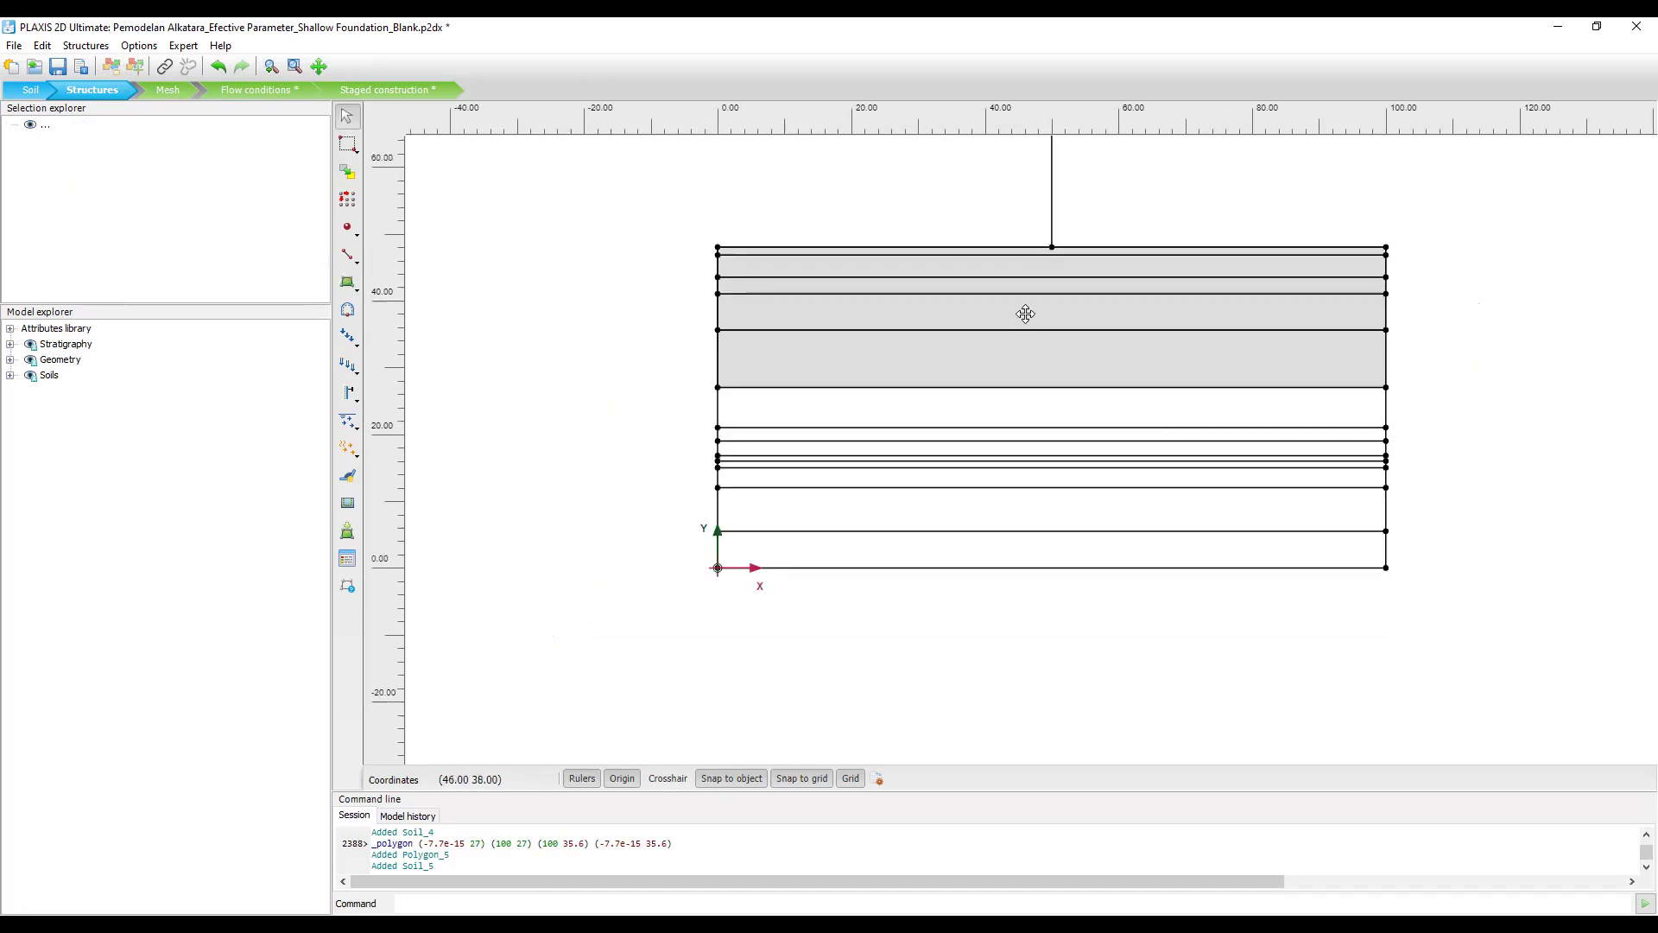
pyautogui.moveTo(1025, 313); pyautogui.dragTo(870, 399)
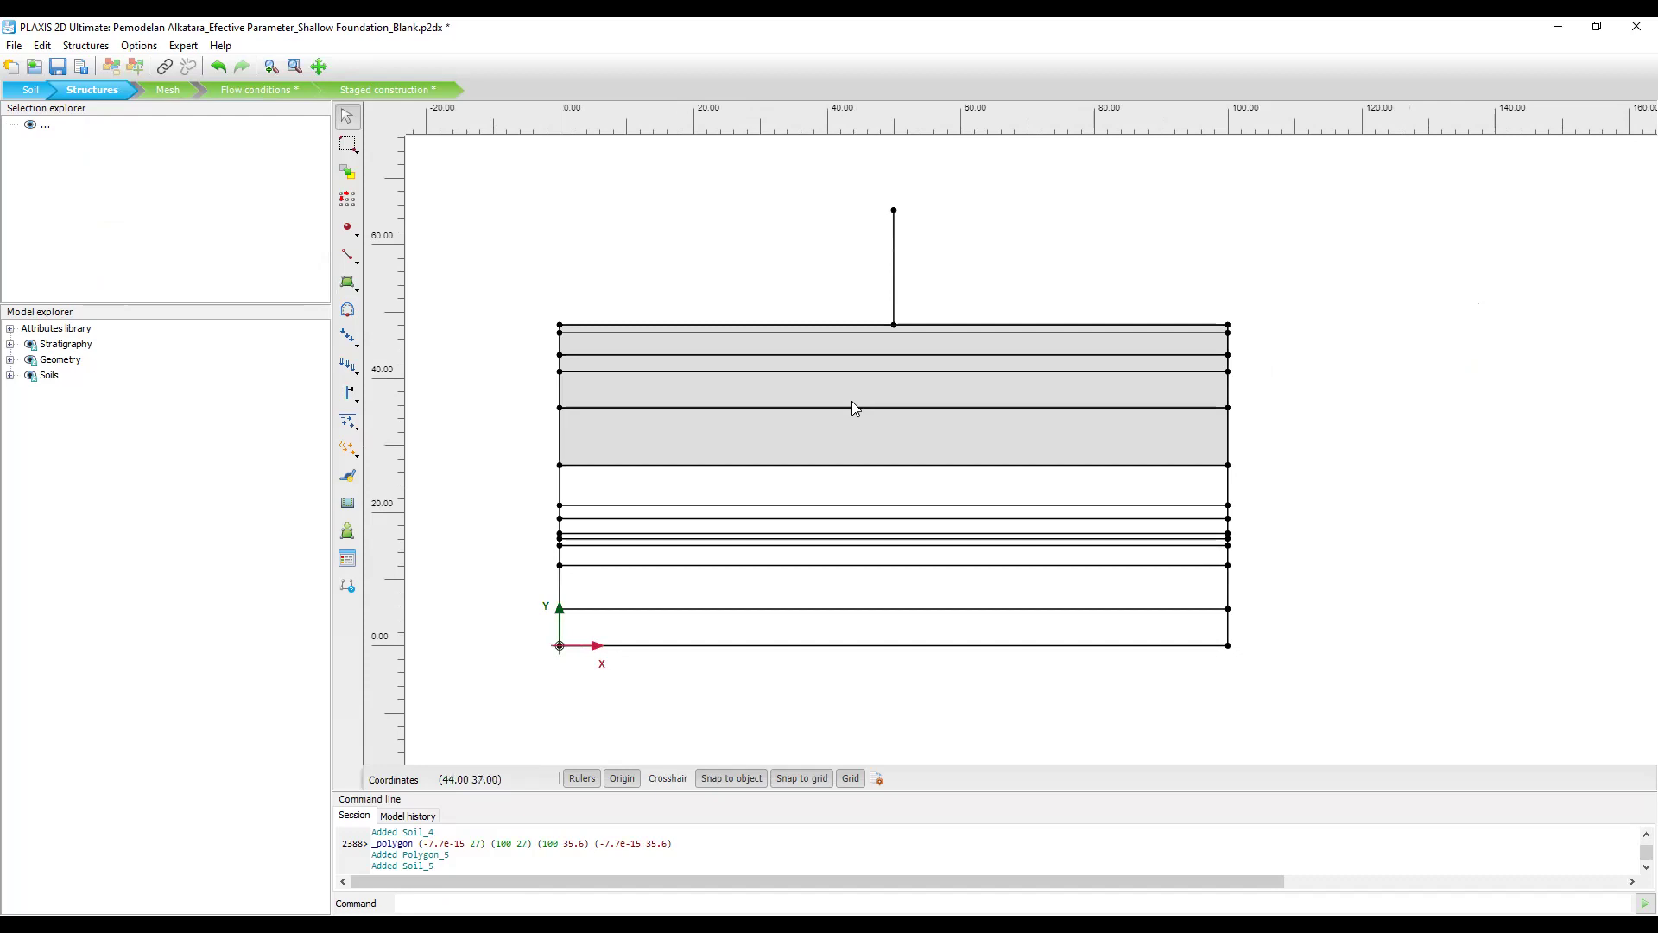
pyautogui.scroll(1, 852, 401)
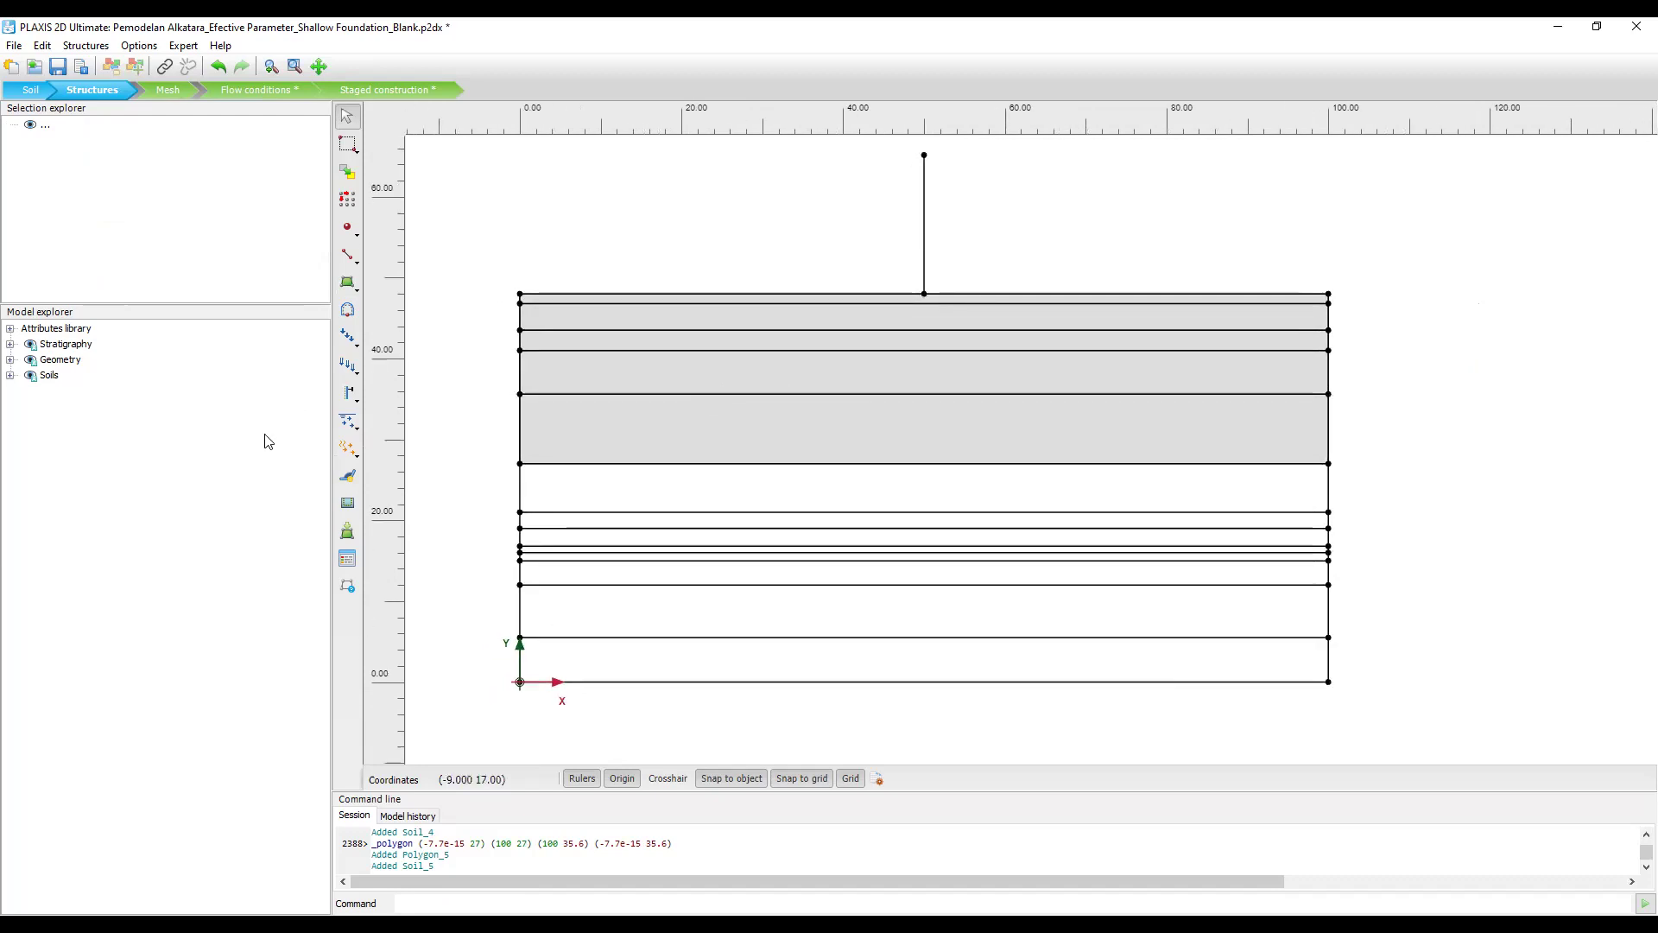
pyautogui.click(347, 561)
pyautogui.click(596, 227)
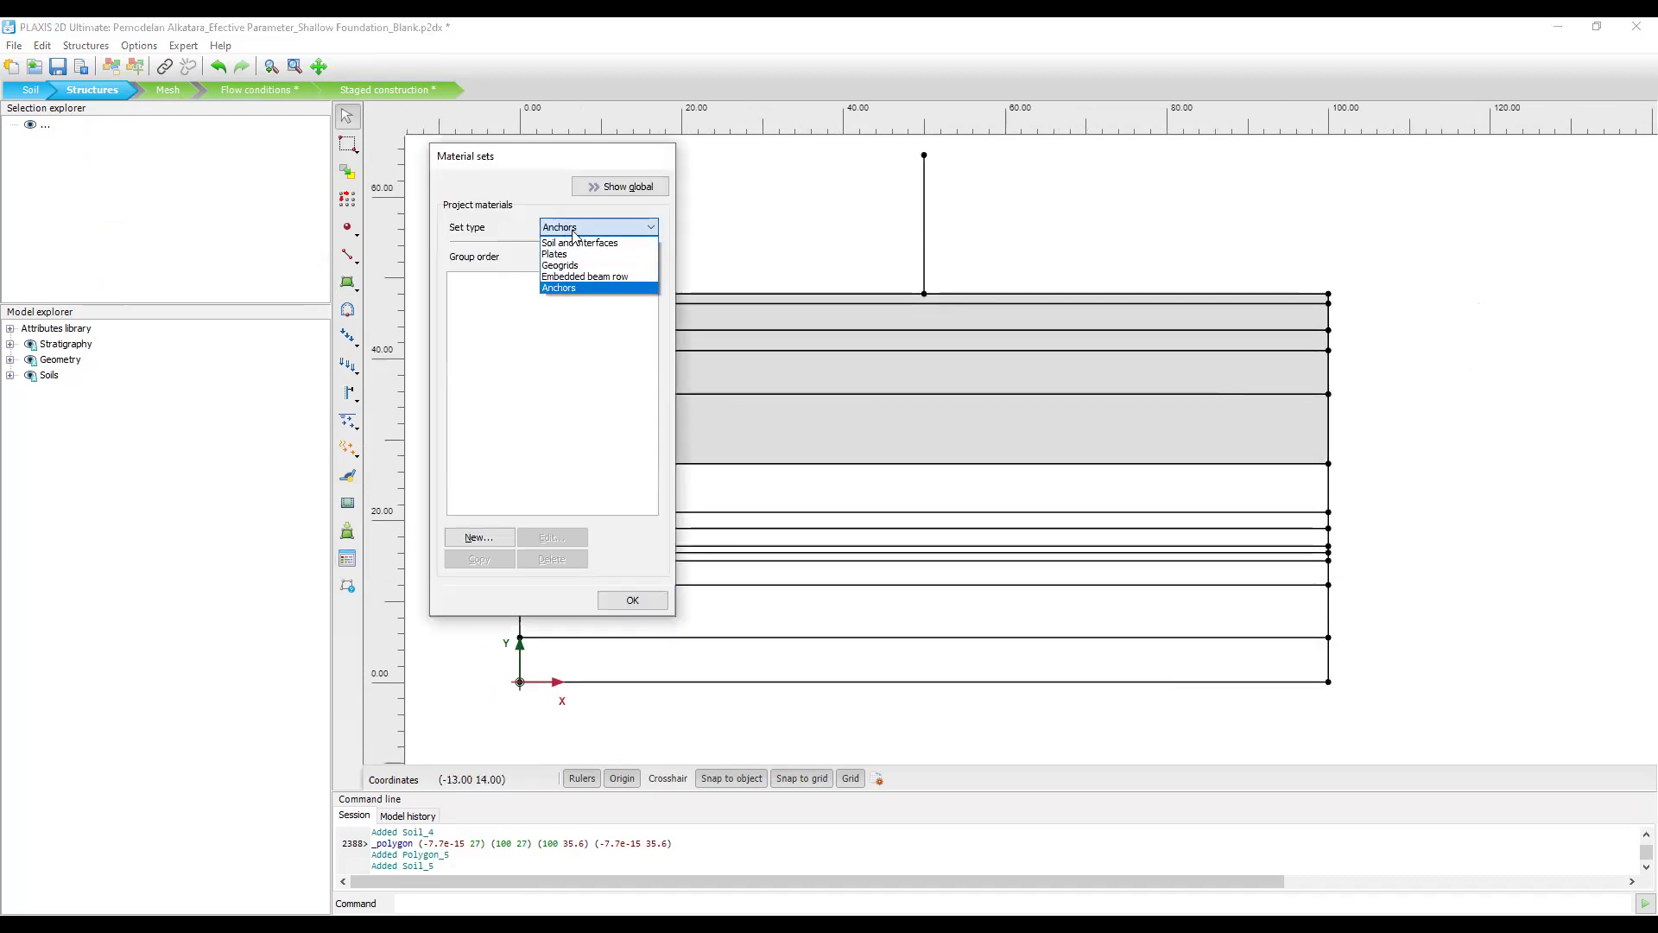
pyautogui.click(588, 238)
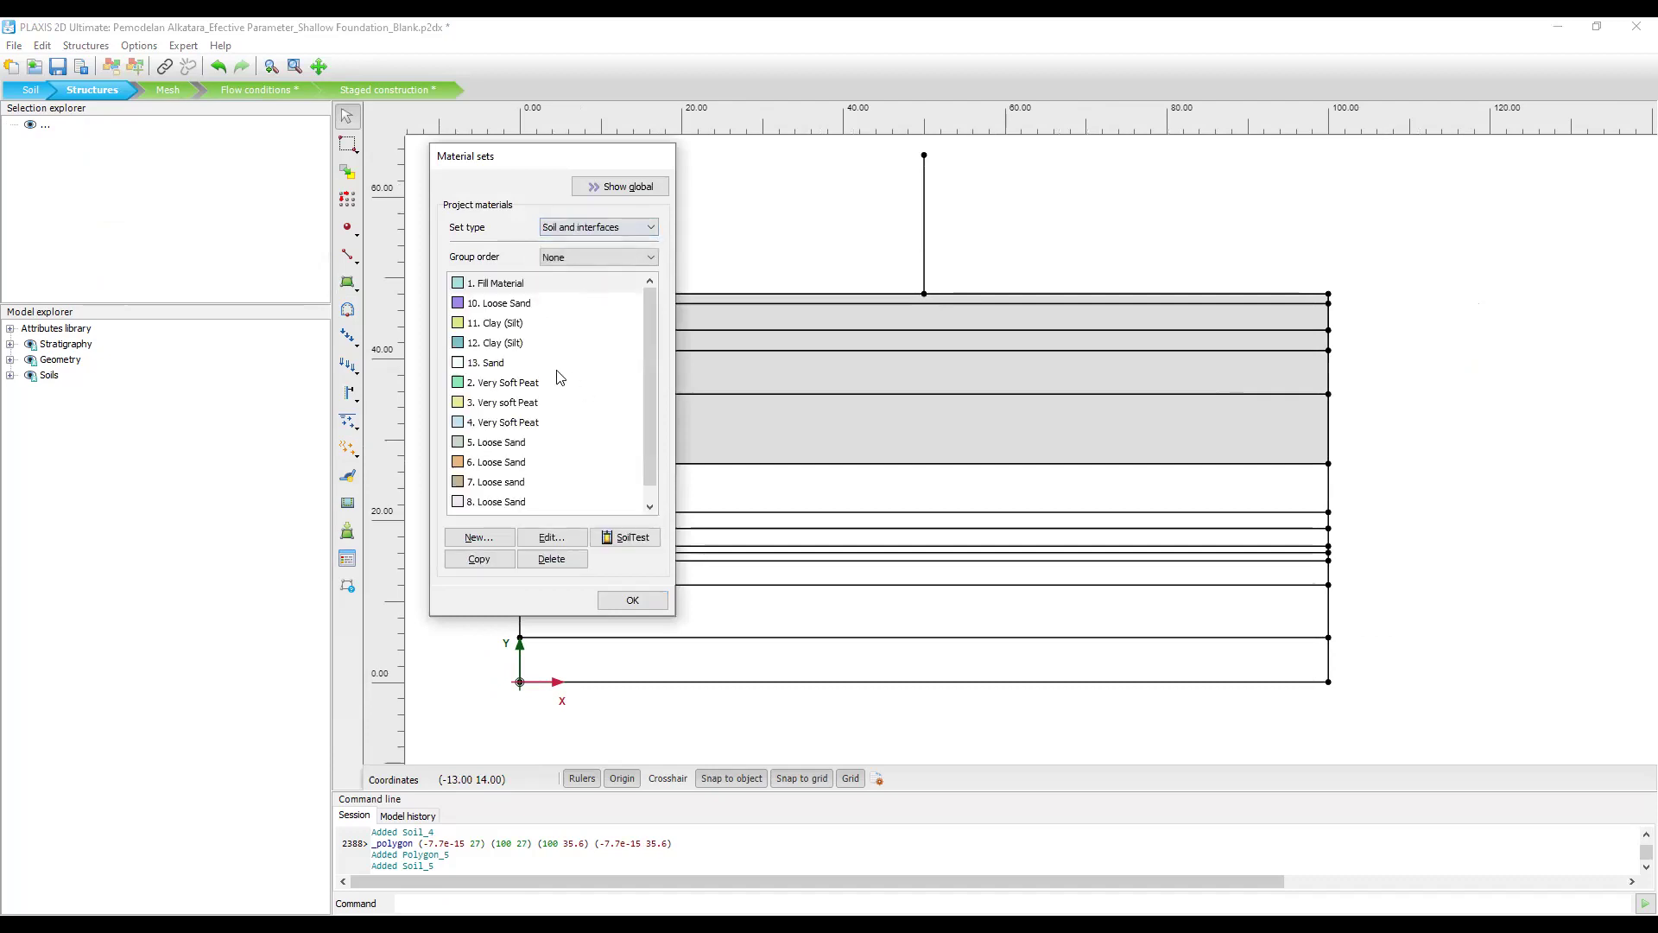
pyautogui.moveTo(578, 158); pyautogui.dragTo(340, 166)
pyautogui.moveTo(267, 336)
pyautogui.mouseDown()
pyautogui.moveTo(598, 304)
pyautogui.moveTo(463, 301)
pyautogui.moveTo(320, 260)
pyautogui.moveTo(253, 331)
pyautogui.moveTo(277, 330)
pyautogui.mouseUp()
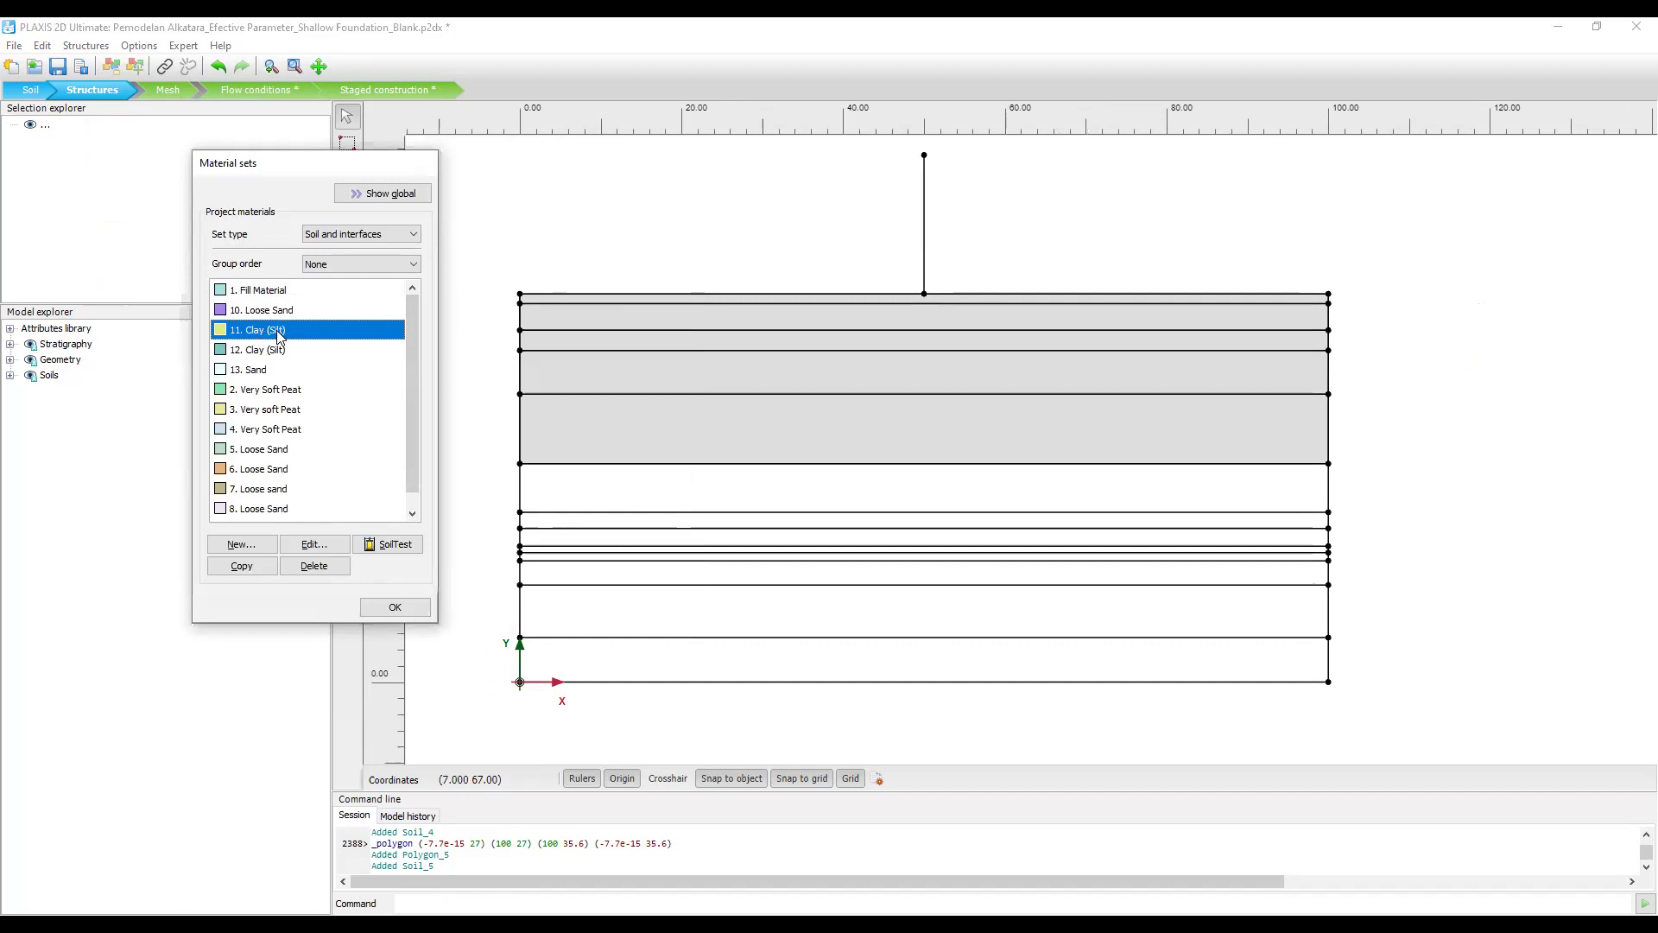
# Examine the soil materials that can be assigned to the top layer polygon, leave it unassigned, and close the material sets.
pyautogui.scroll(1, 687, 296)
pyautogui.rightClick(686, 299)
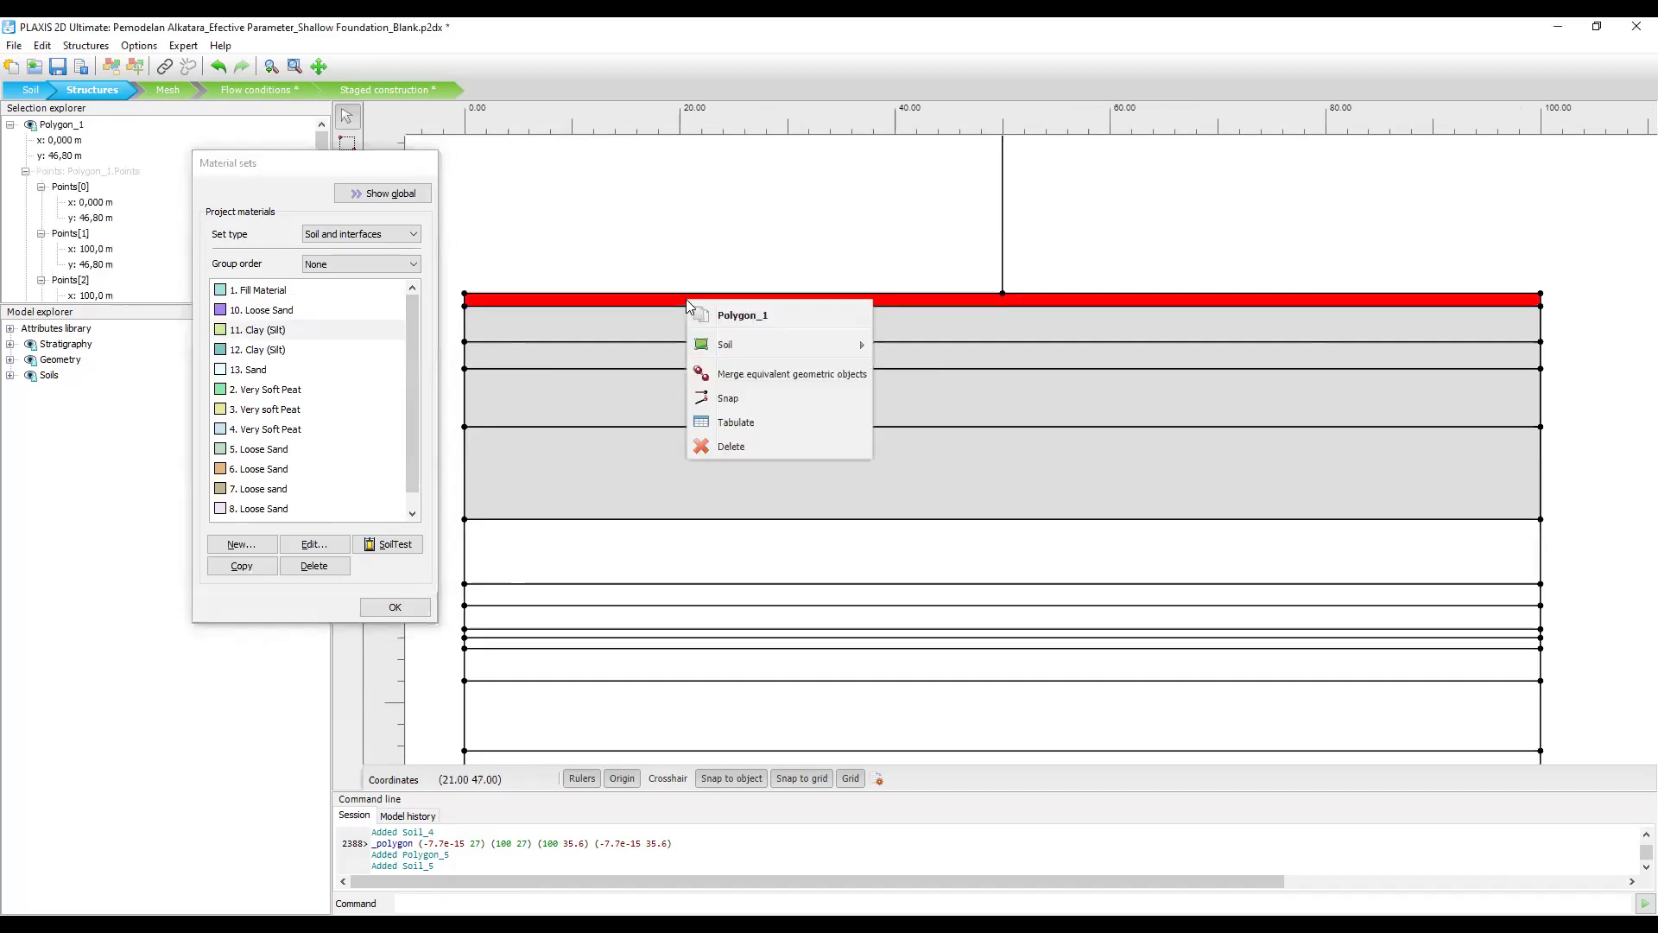
pyautogui.moveTo(847, 348)
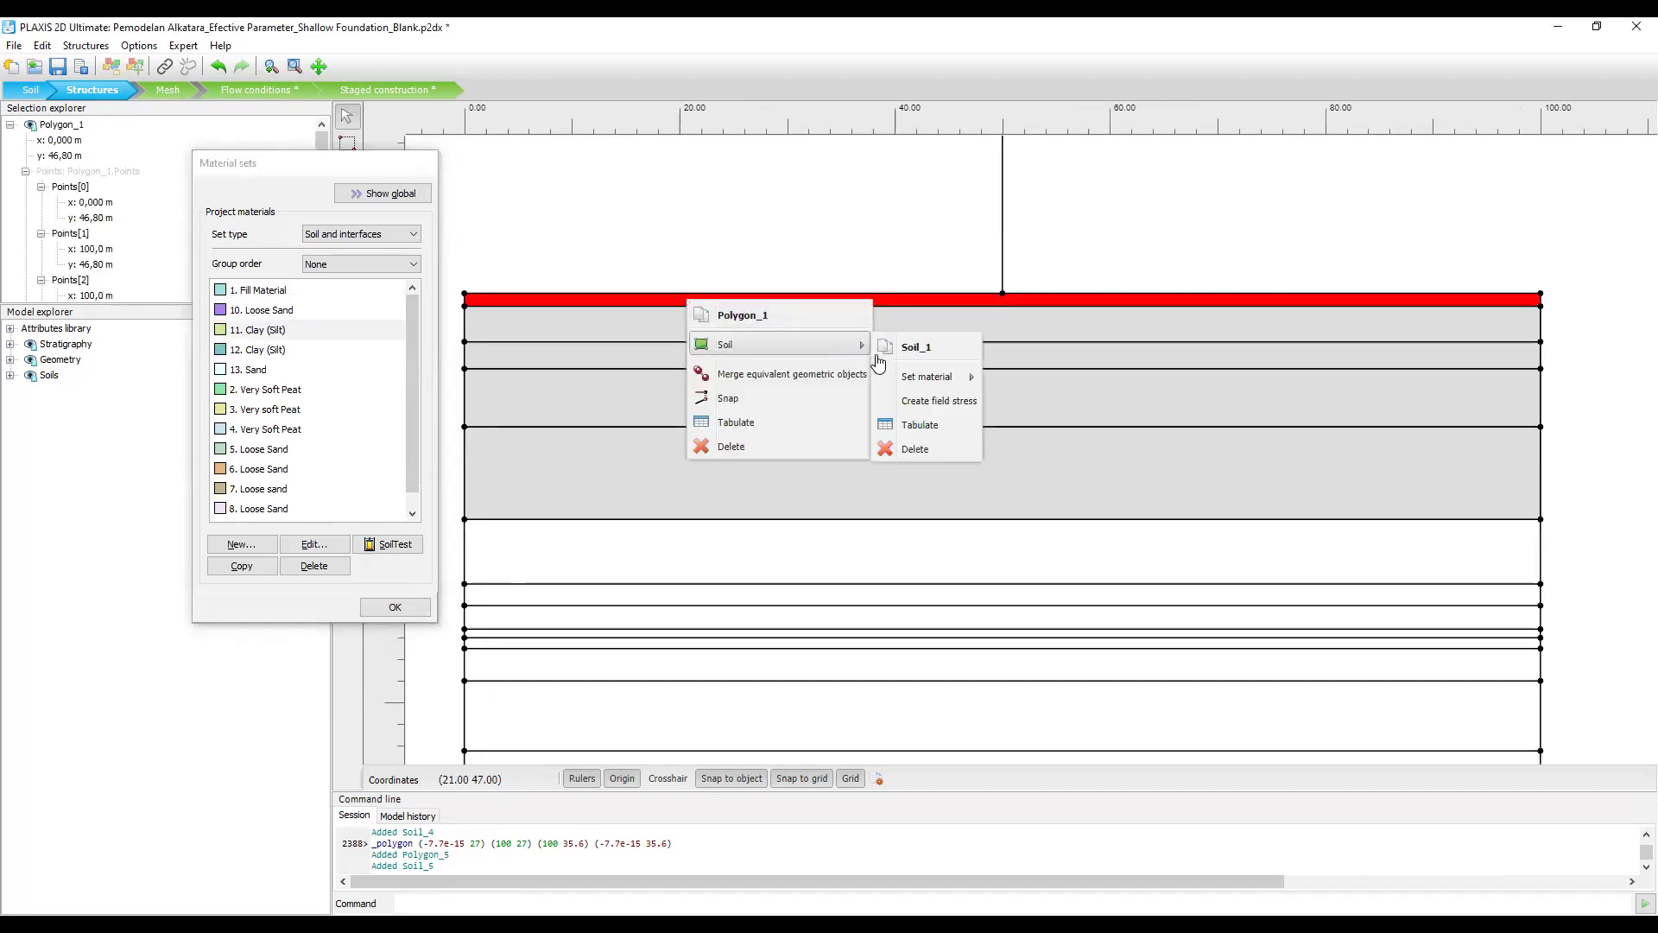
pyautogui.moveTo(945, 386)
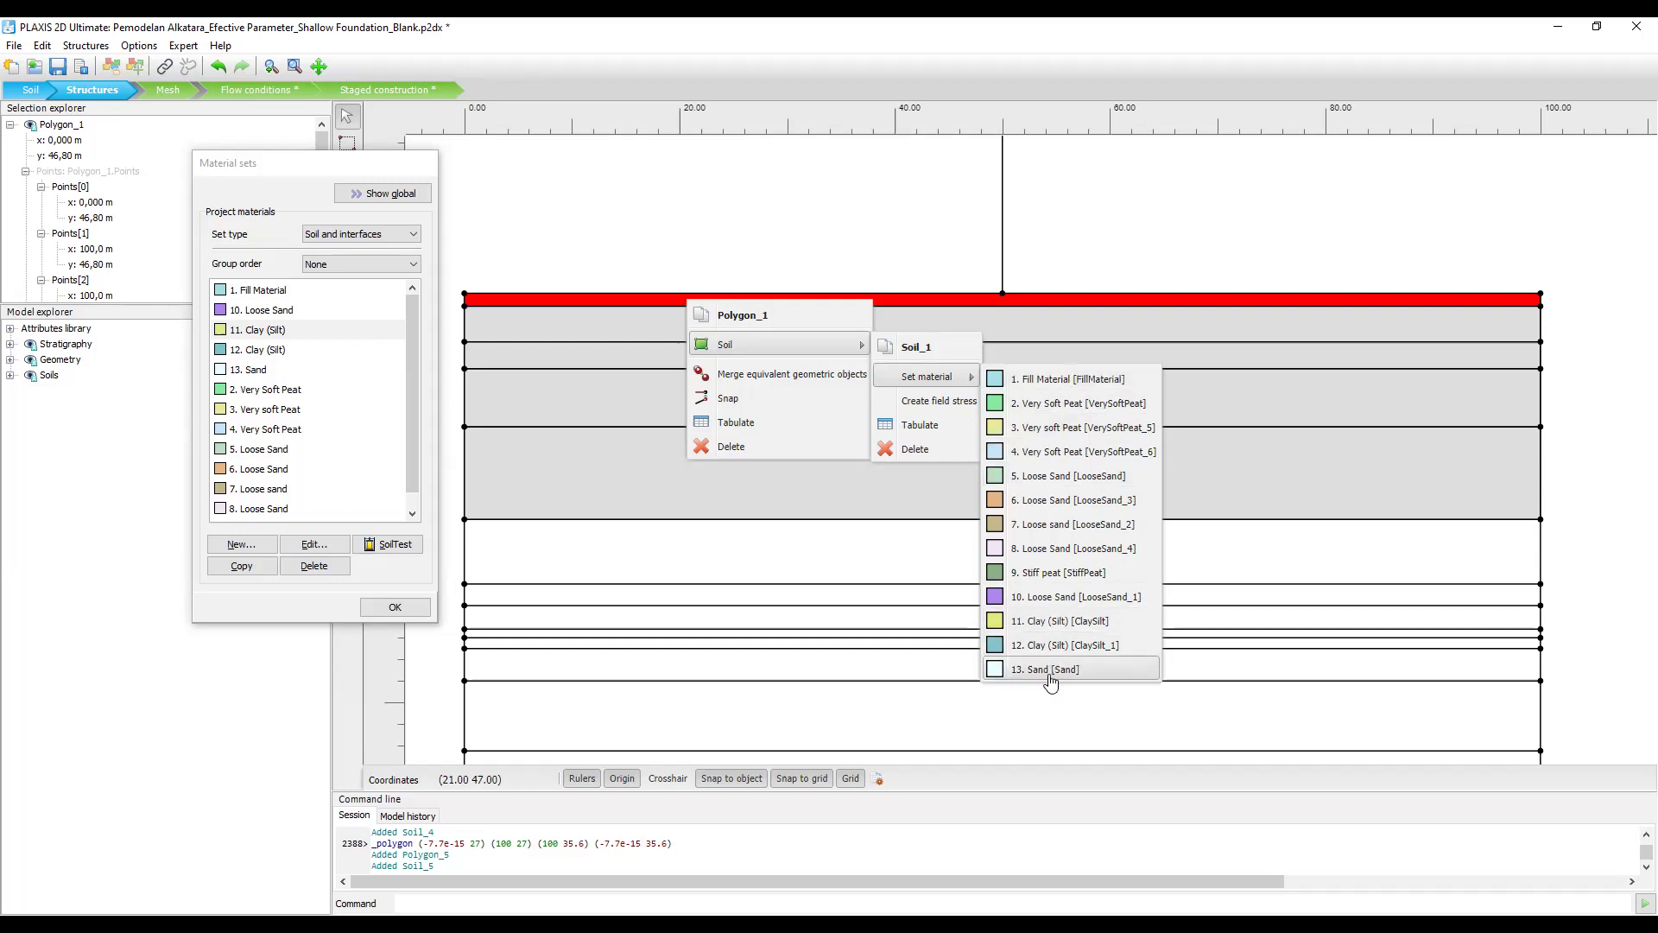
pyautogui.click(860, 189)
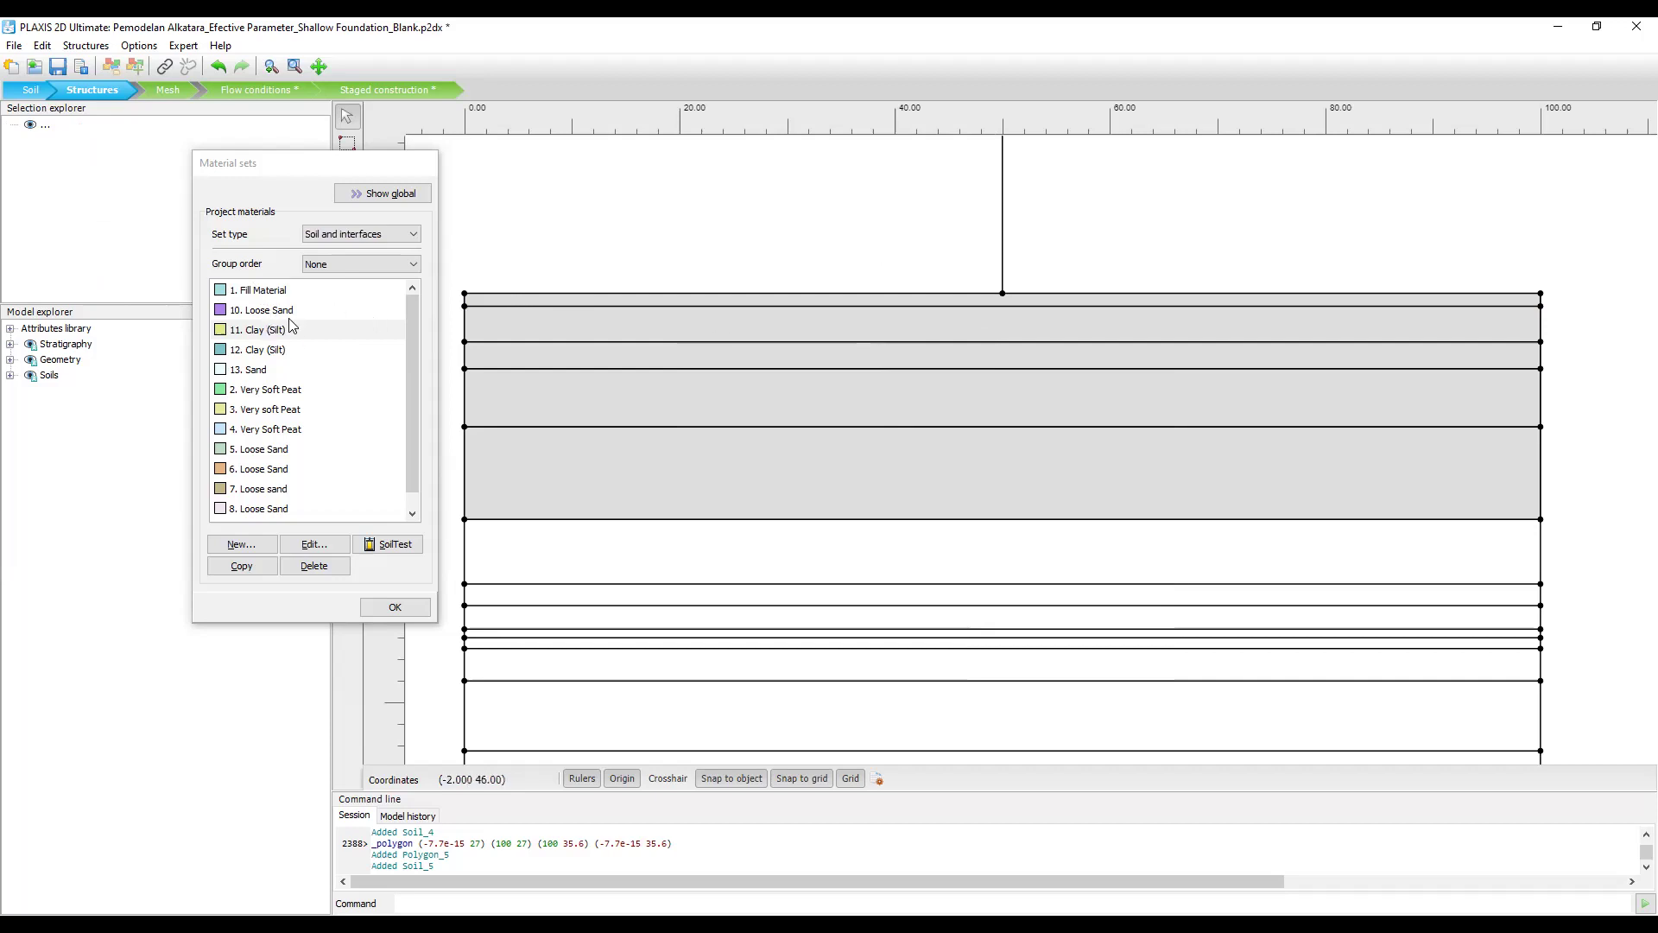
pyautogui.rightClick(636, 297)
pyautogui.click(842, 243)
pyautogui.scroll(-1, 679, 268)
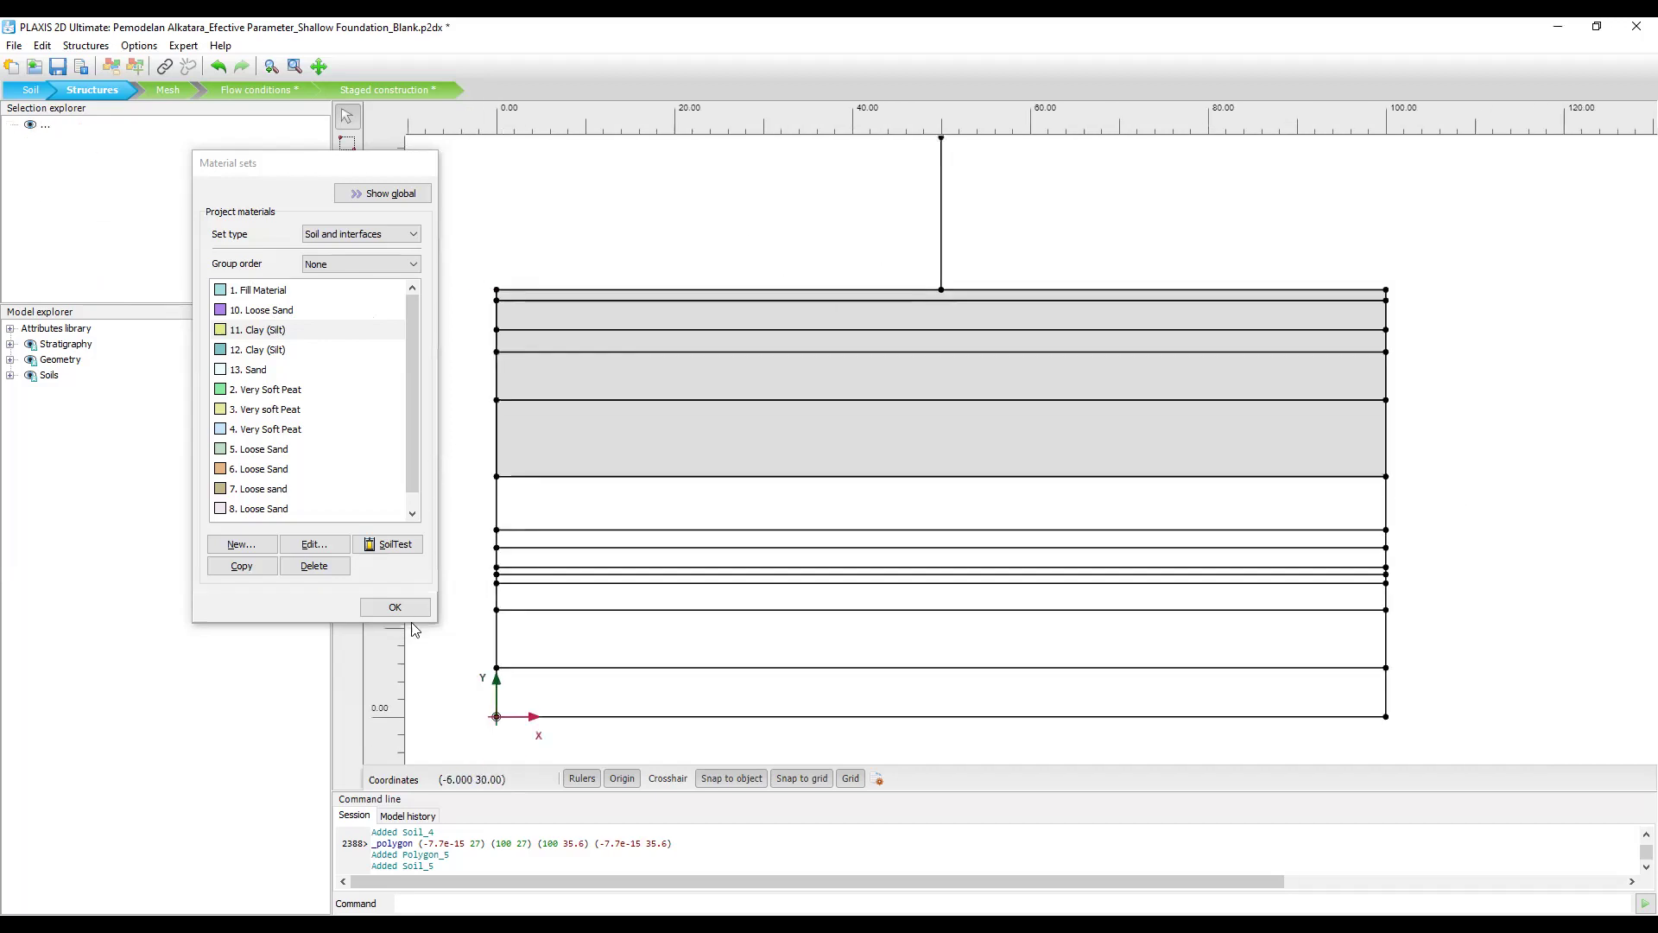
pyautogui.click(395, 607)
pyautogui.scroll(-2, 1038, 308)
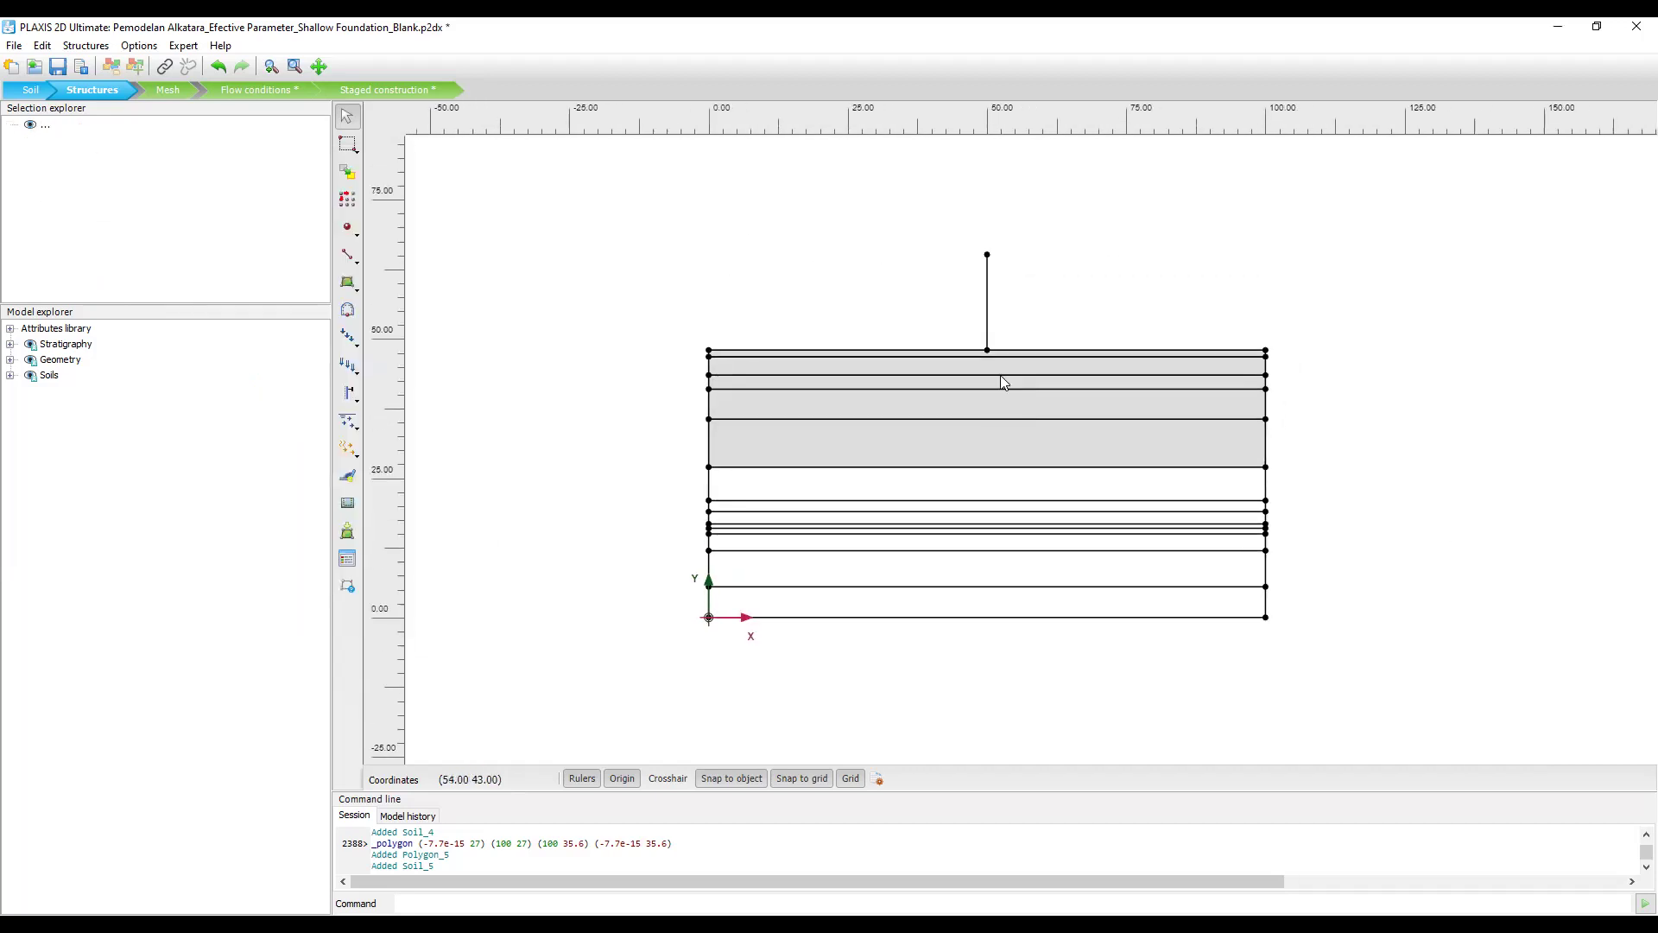
# Close the blank shallow foundation project and enlarge the drawing area of the completed model to show its soil layers and surface load.
pyautogui.click(1635, 33)
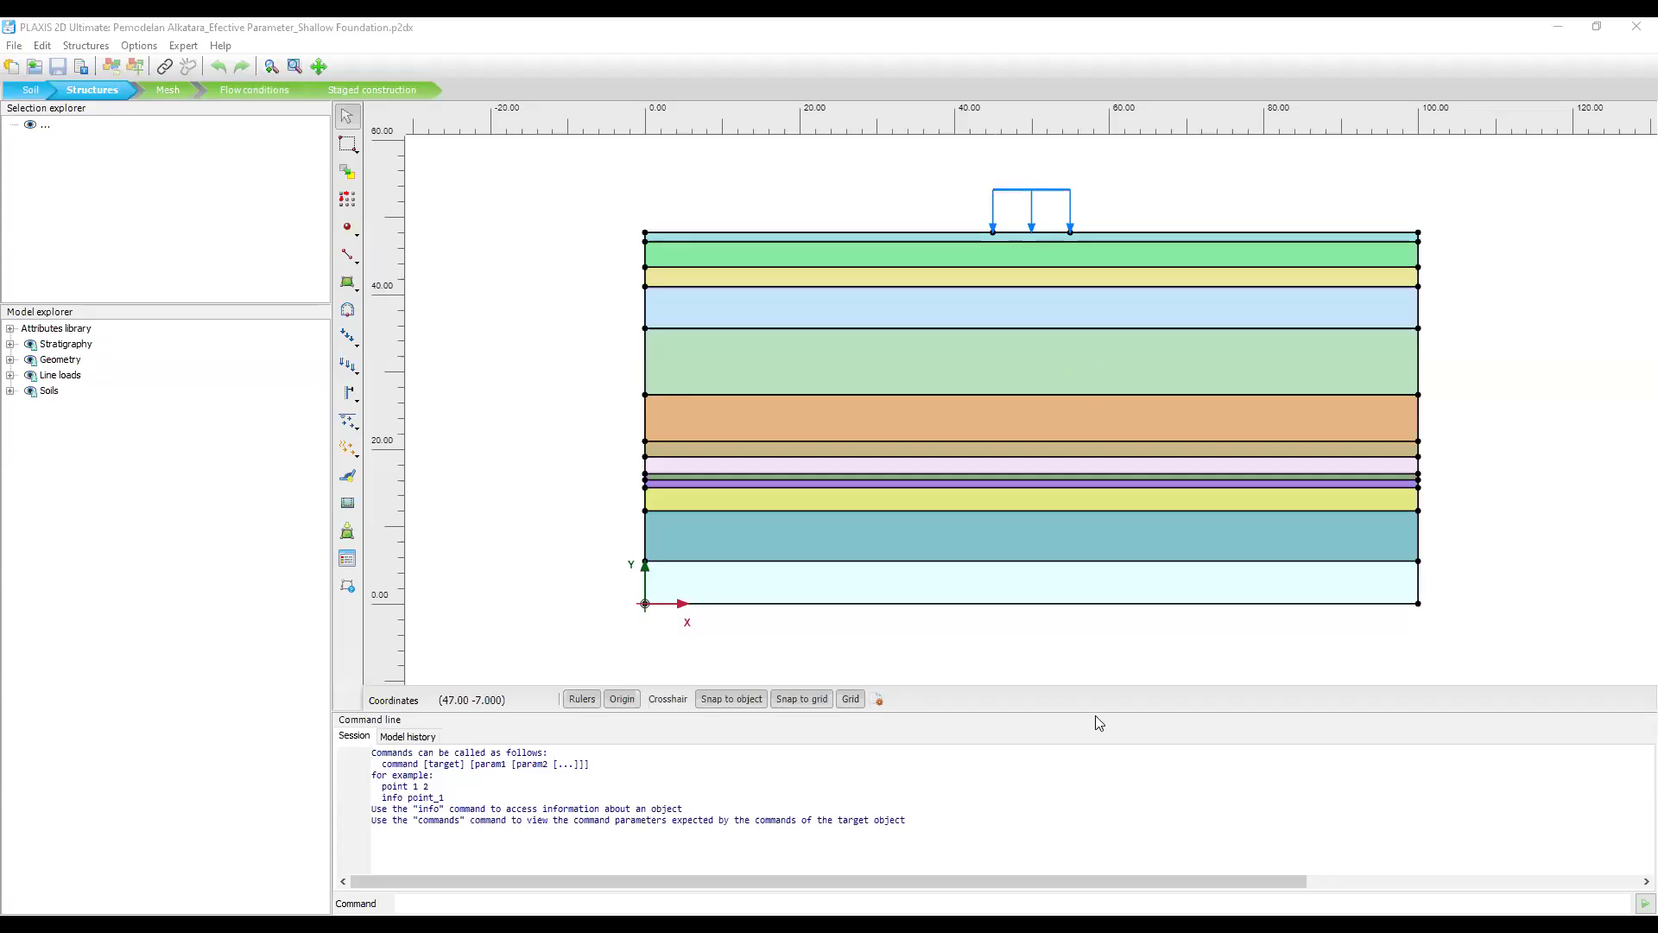
pyautogui.moveTo(1098, 711); pyautogui.dragTo(1100, 797)
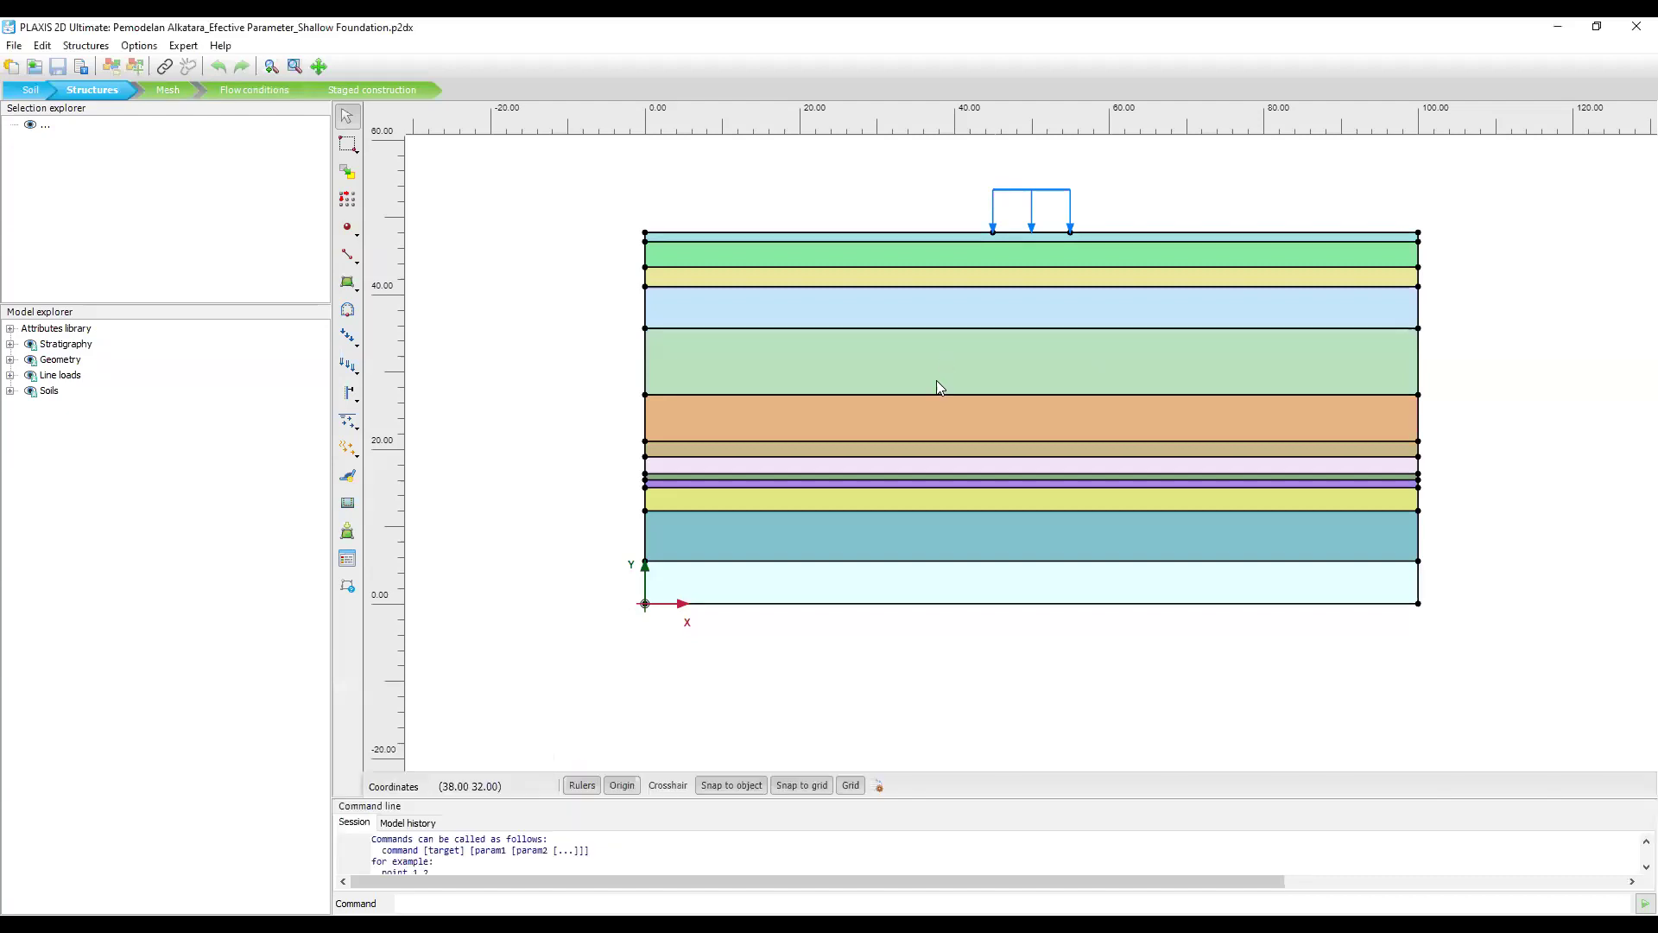
pyautogui.scroll(1, 936, 380)
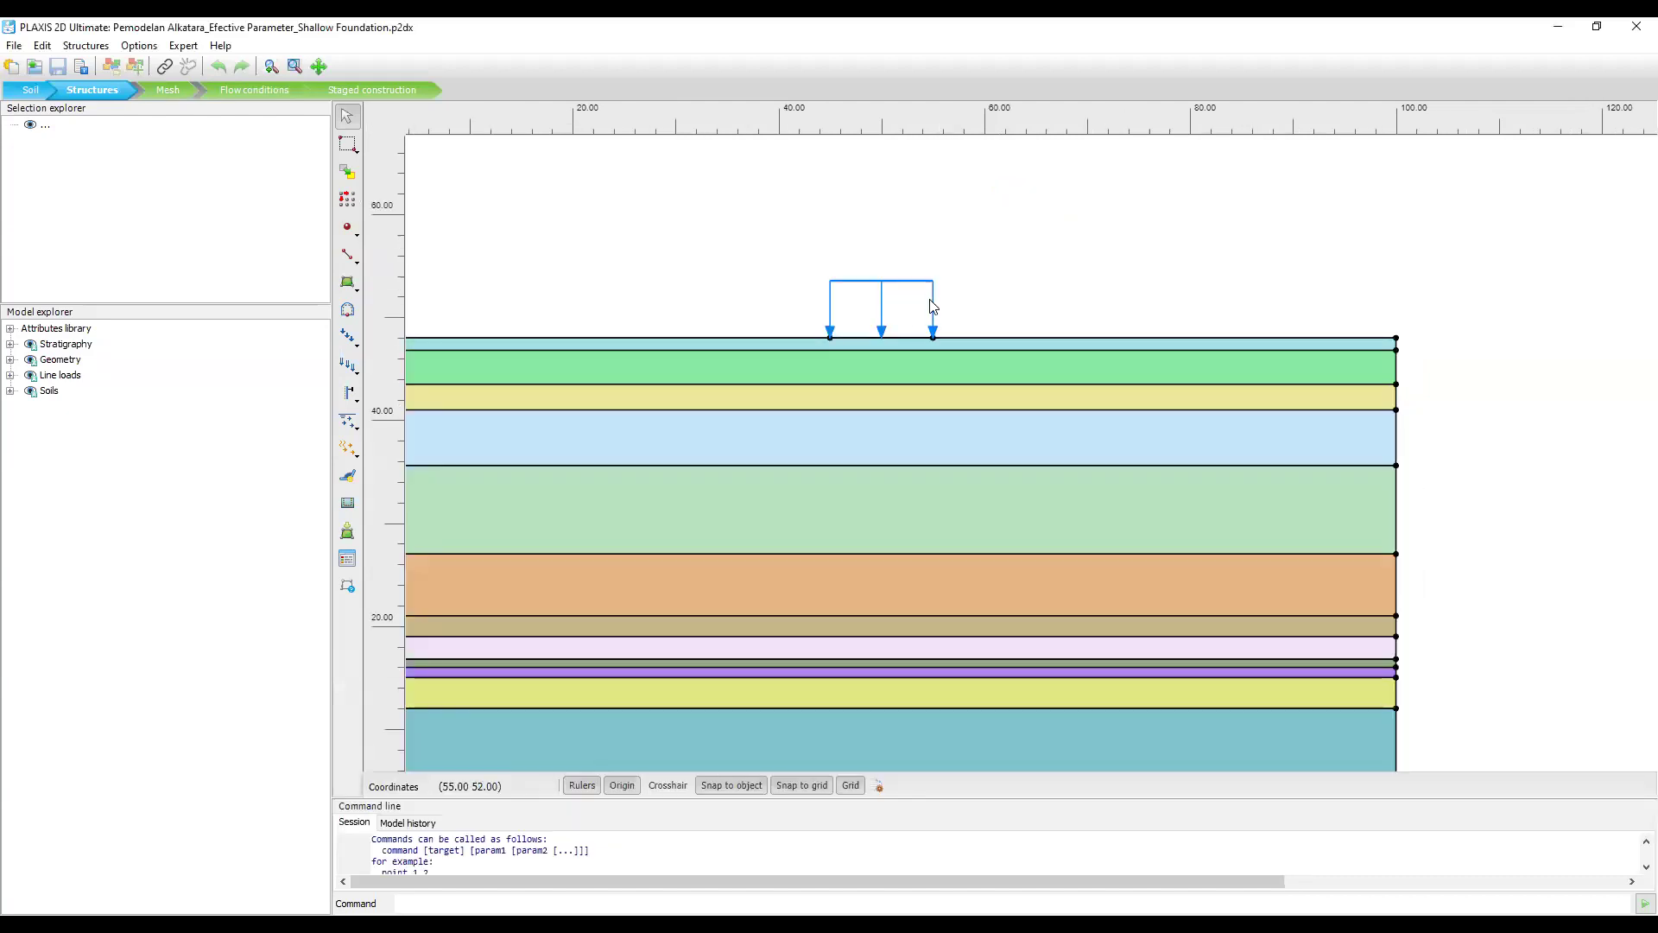
pyautogui.scroll(-2, 918, 382)
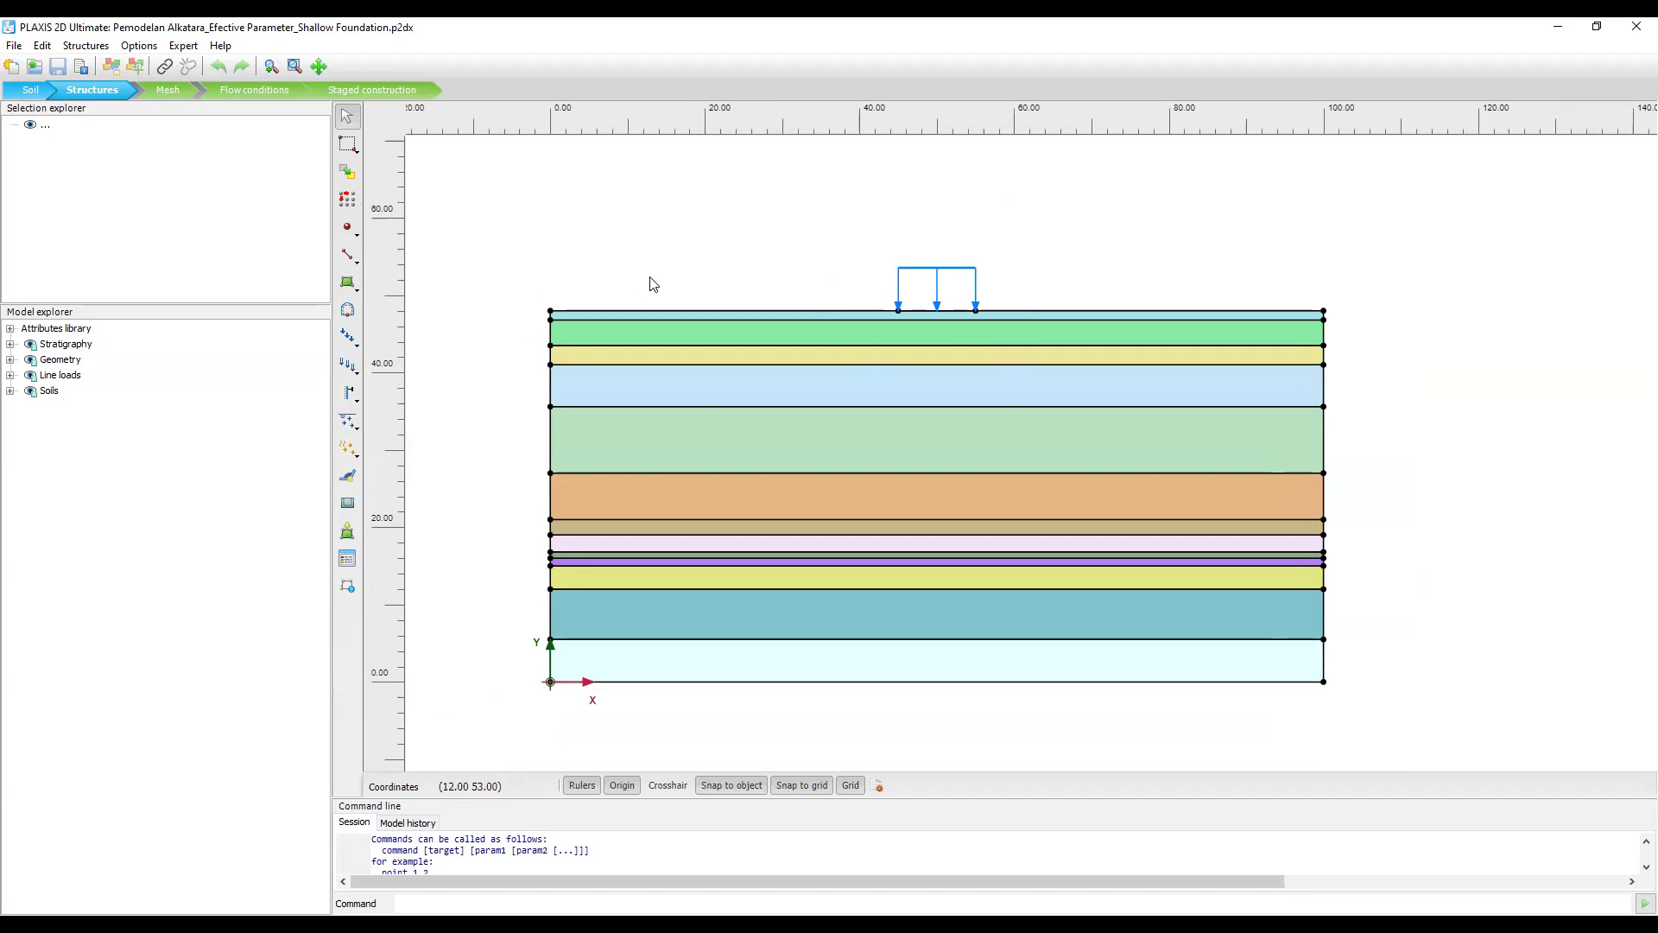
# Draw a line load along the ground surface from (14, 48) to (27, 48).
pyautogui.click(358, 350)
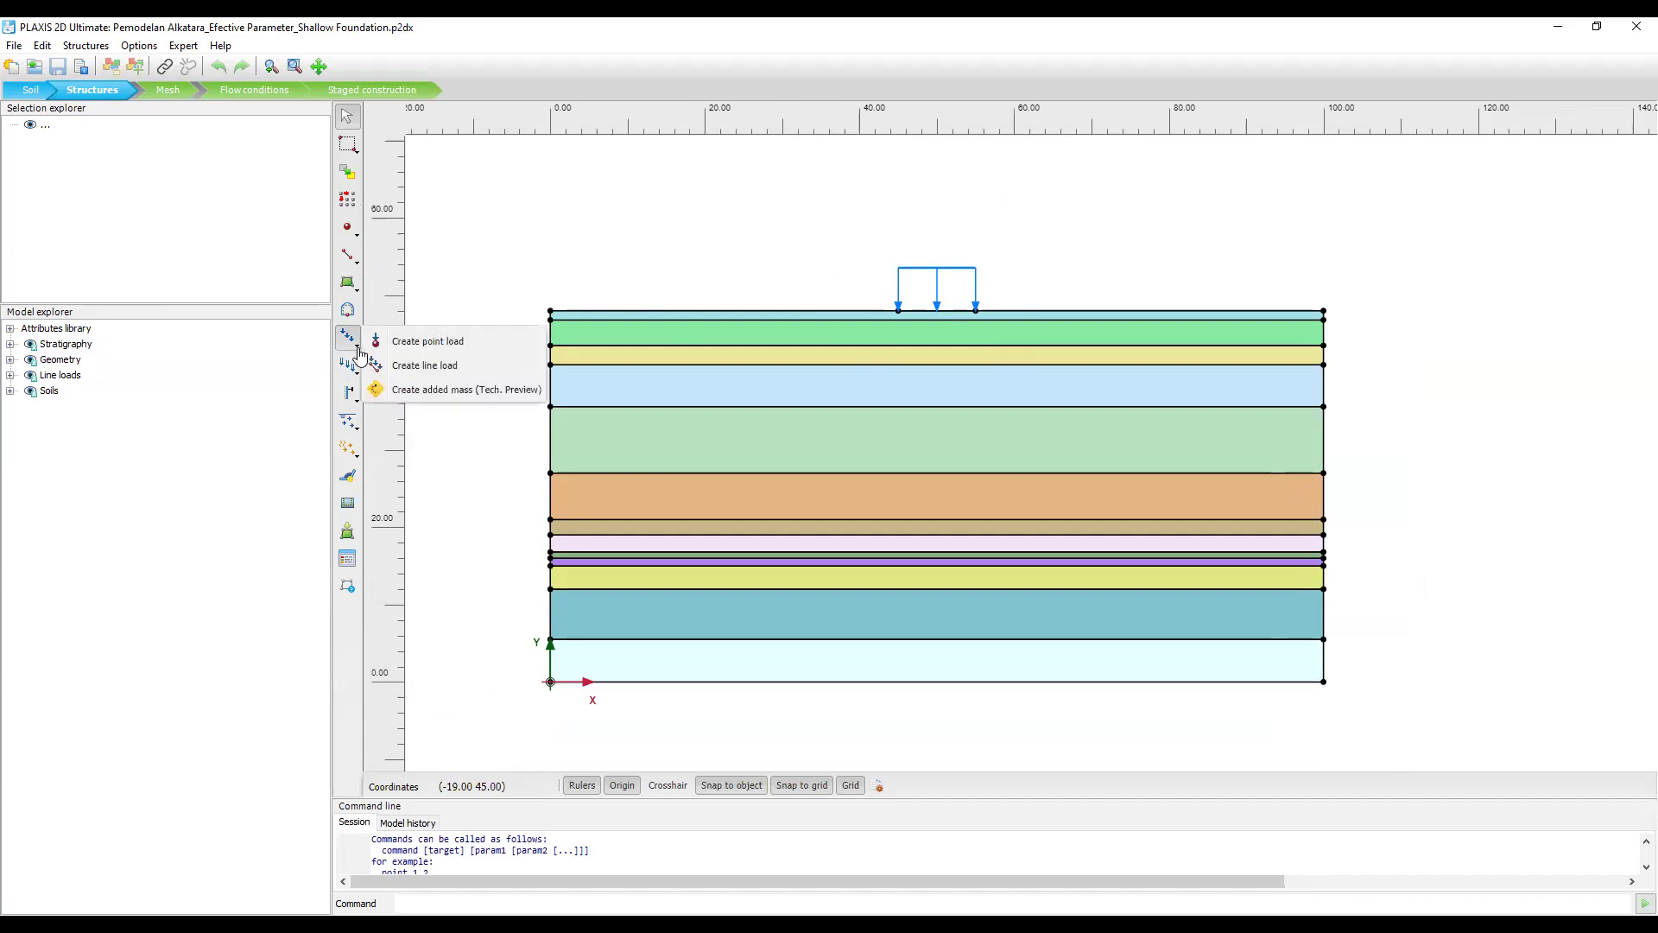
pyautogui.click(429, 367)
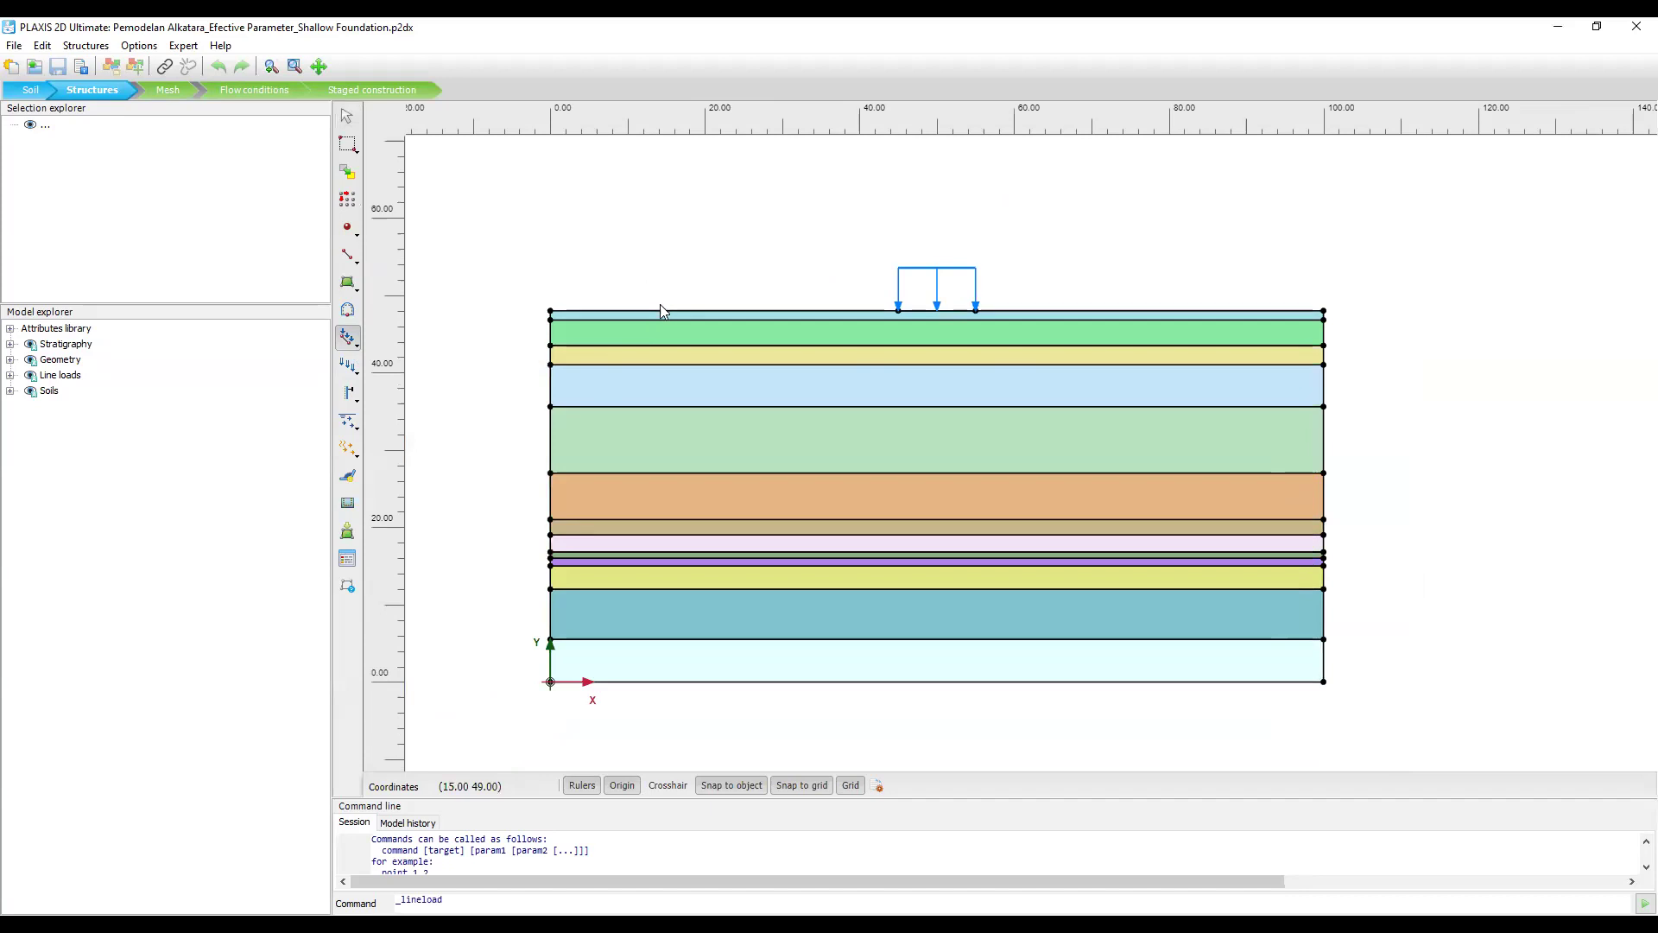
pyautogui.click(659, 309)
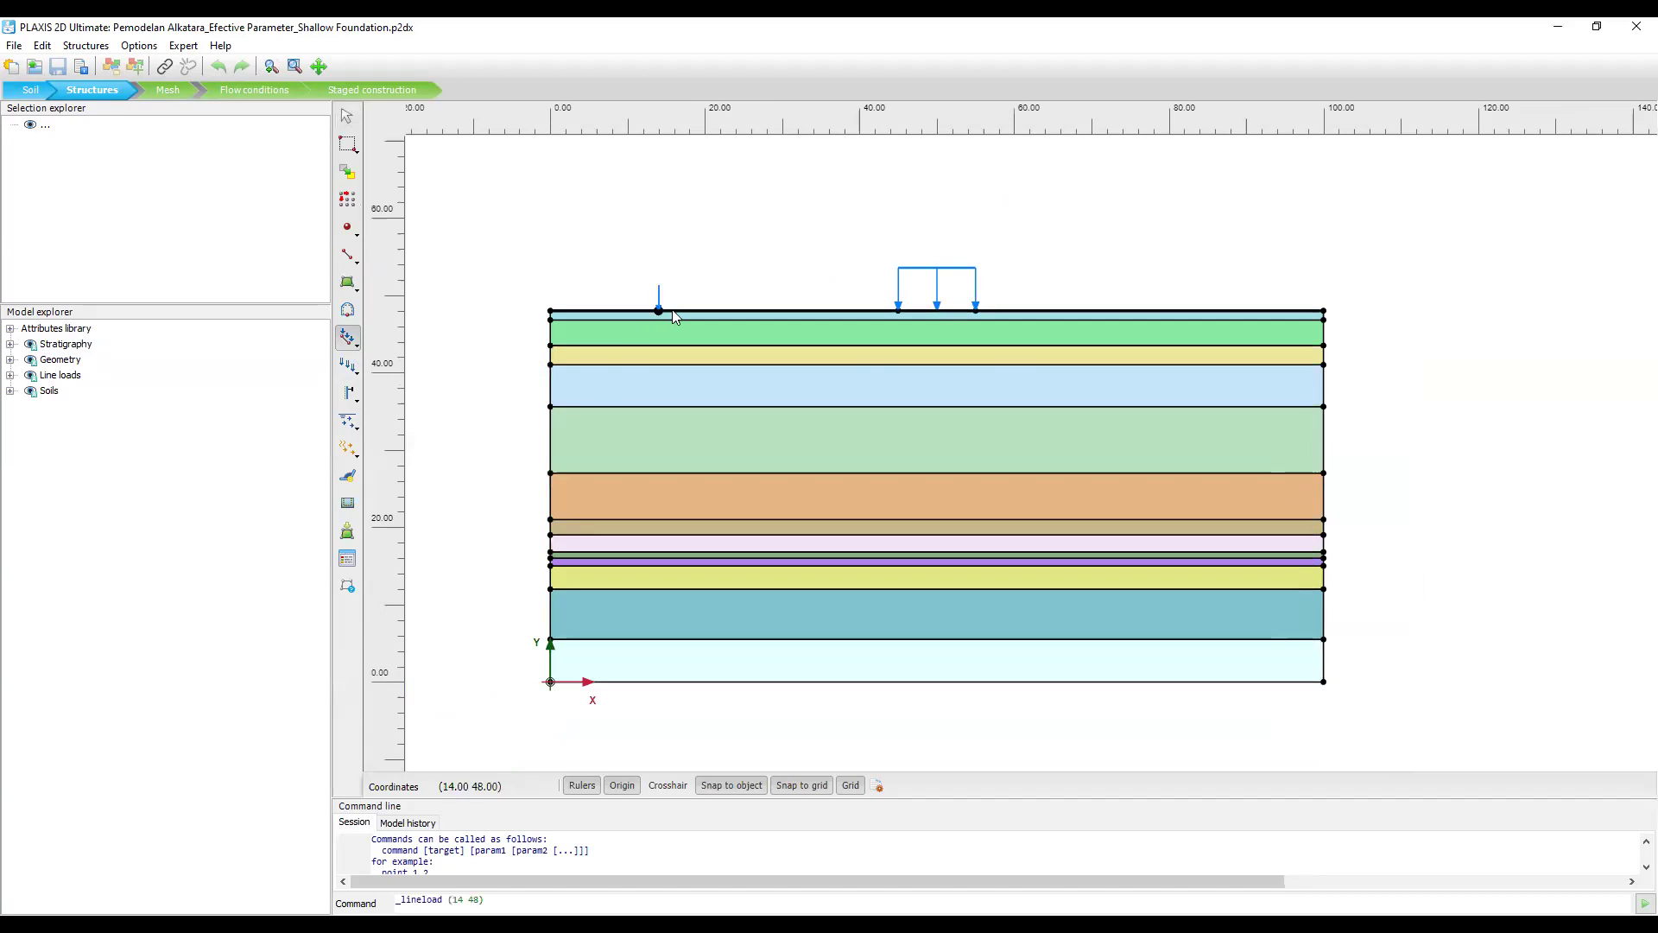
pyautogui.click(759, 309)
pyautogui.press('Escape')
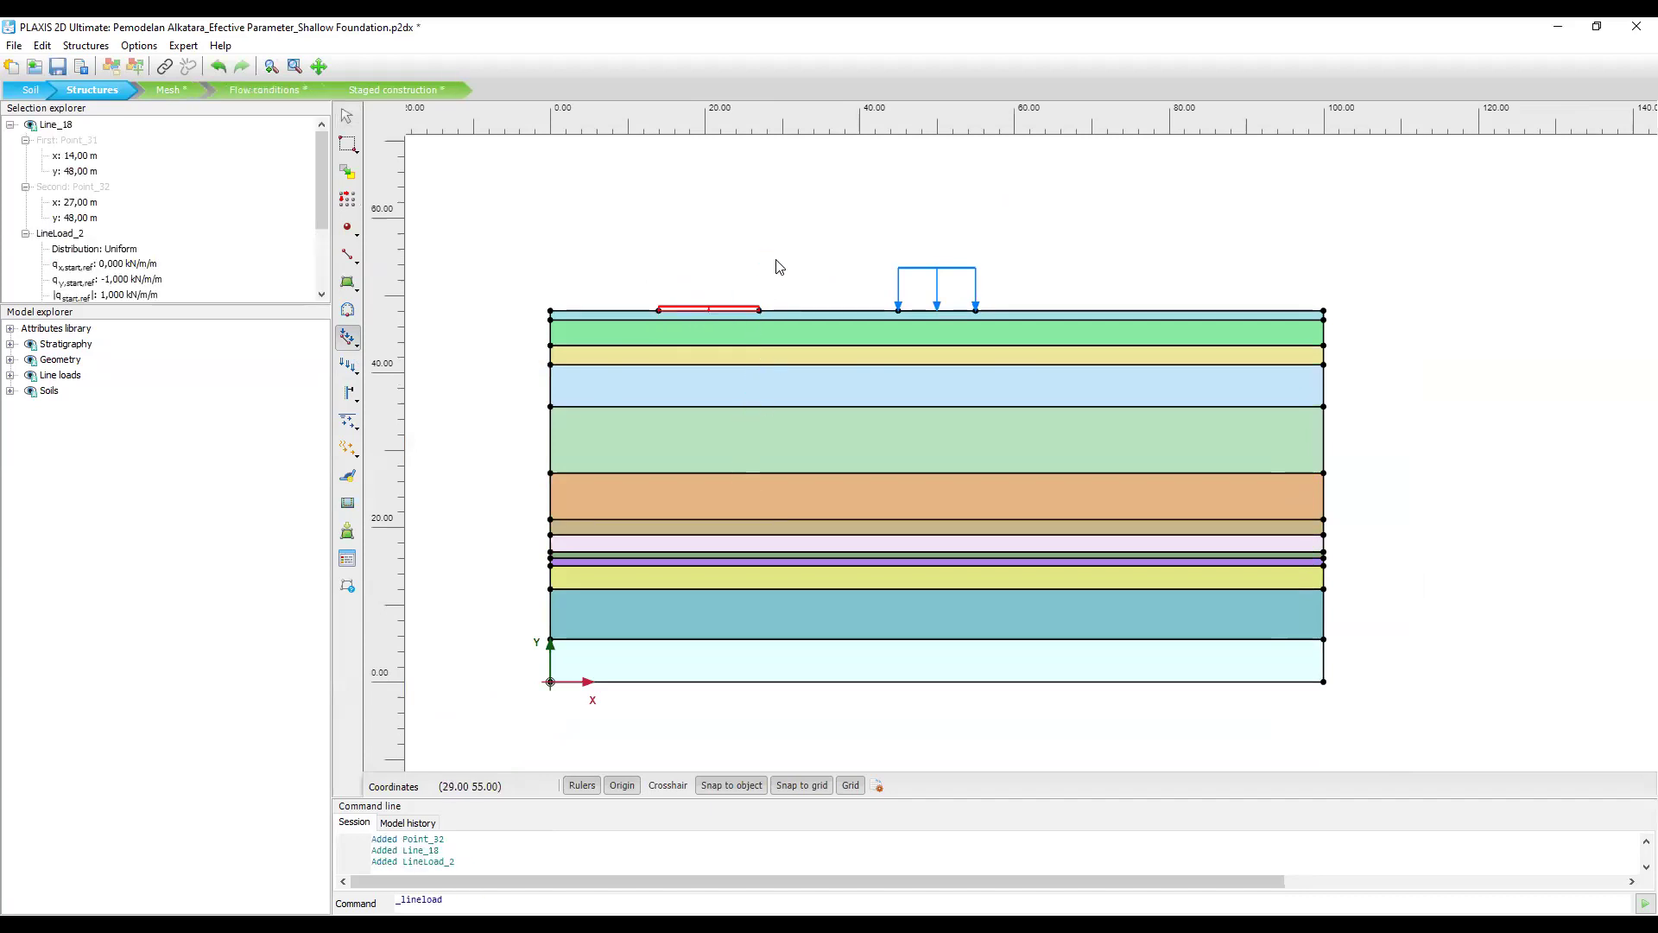
pyautogui.press('Escape')
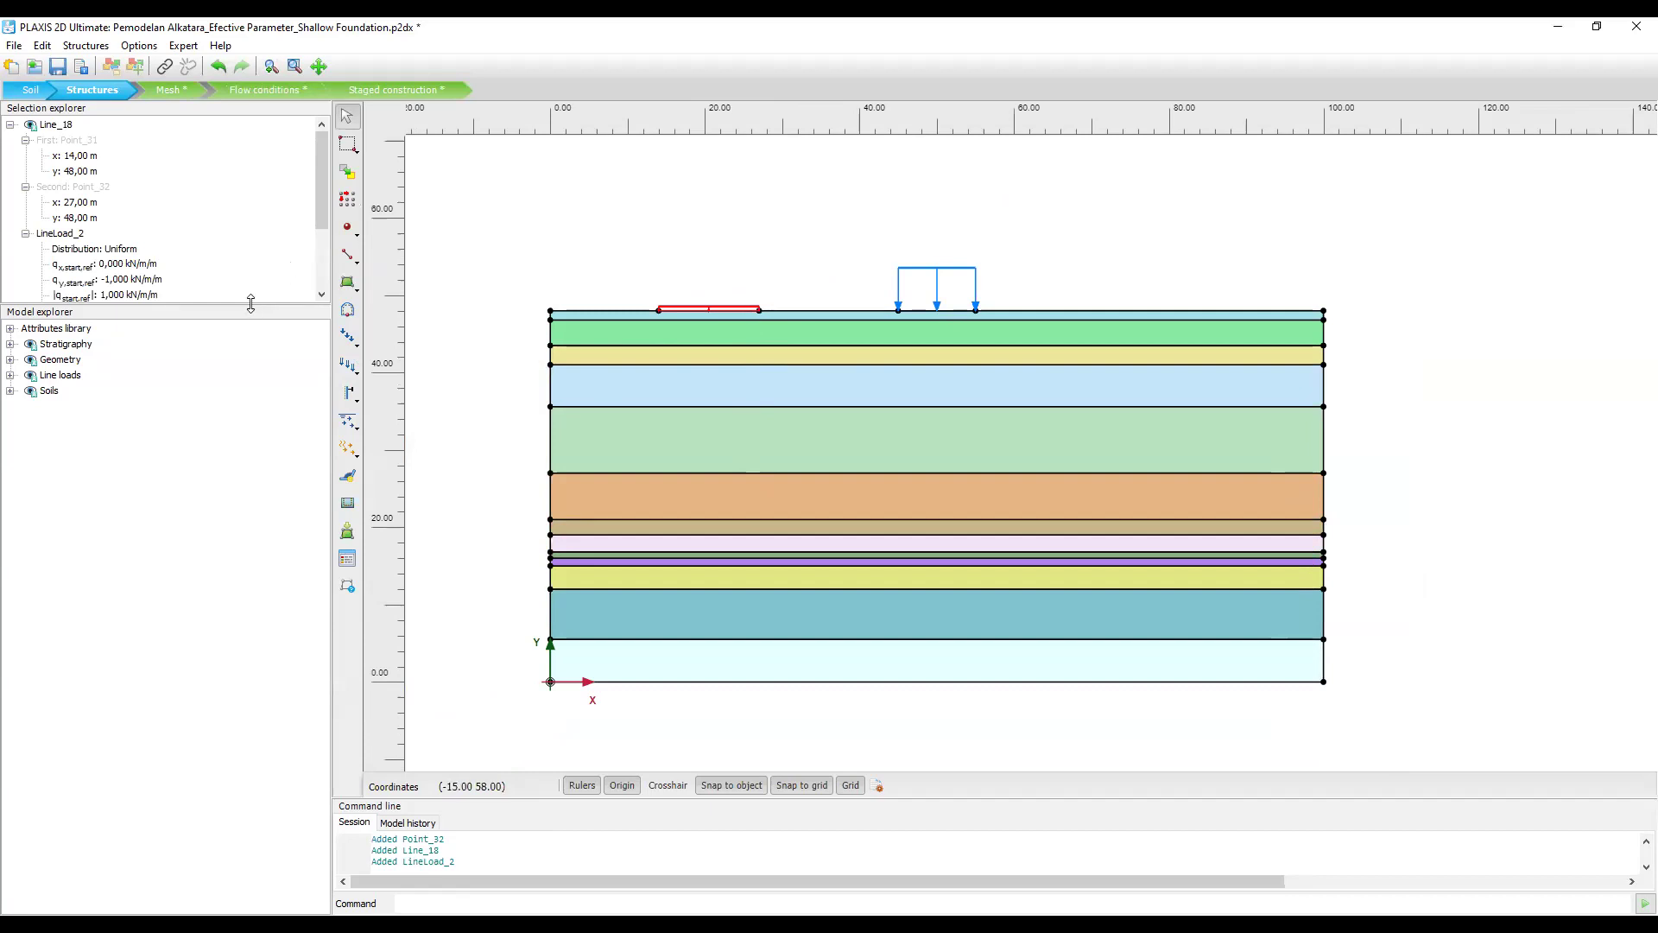
# Enlarge the new line load's property list and set its vertical start load q_y,start,ref to -10 kN/m/m.
pyautogui.moveTo(254, 304); pyautogui.dragTo(236, 499)
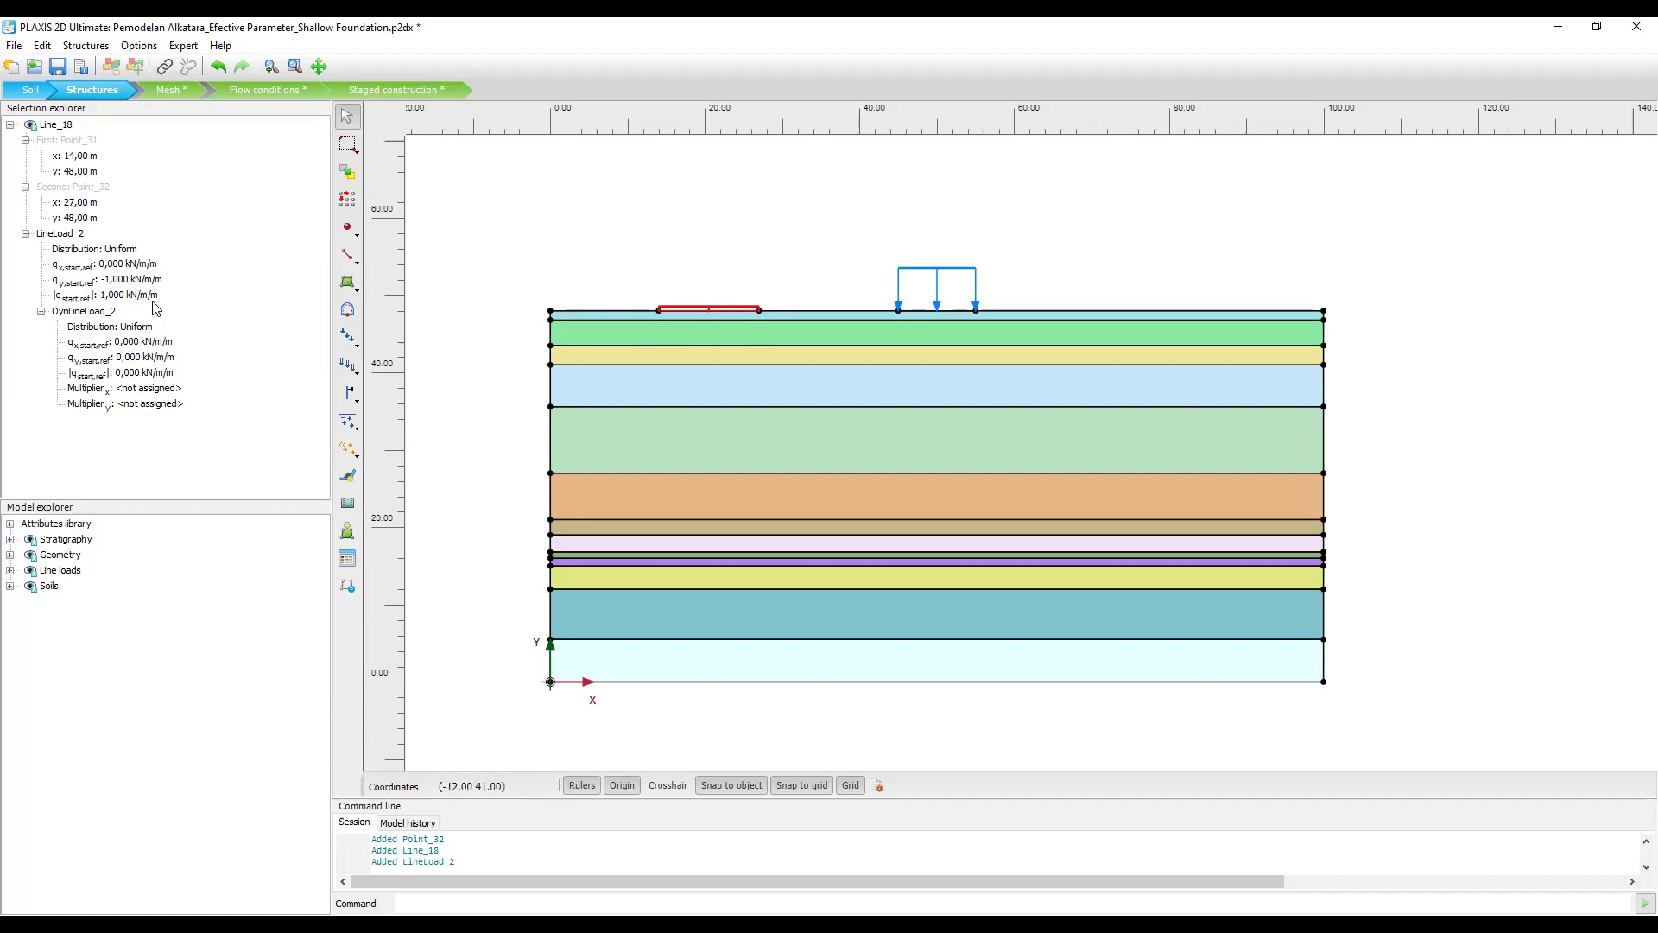
pyautogui.click(127, 280)
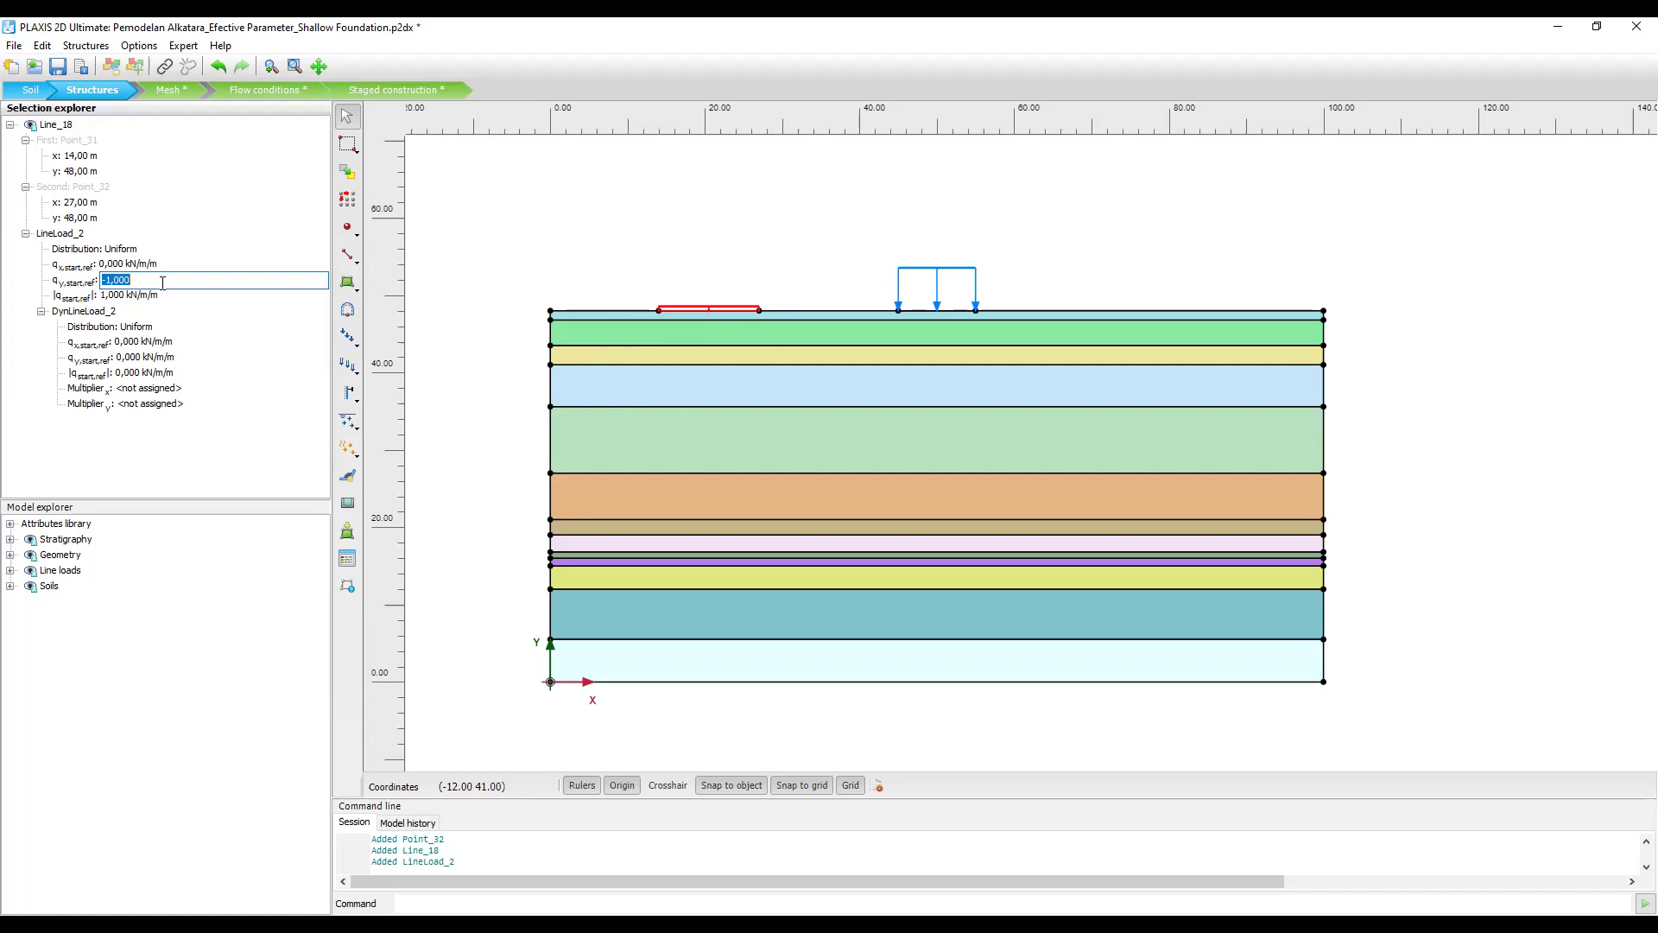
pyautogui.write('-10')
pyautogui.press('Tab')
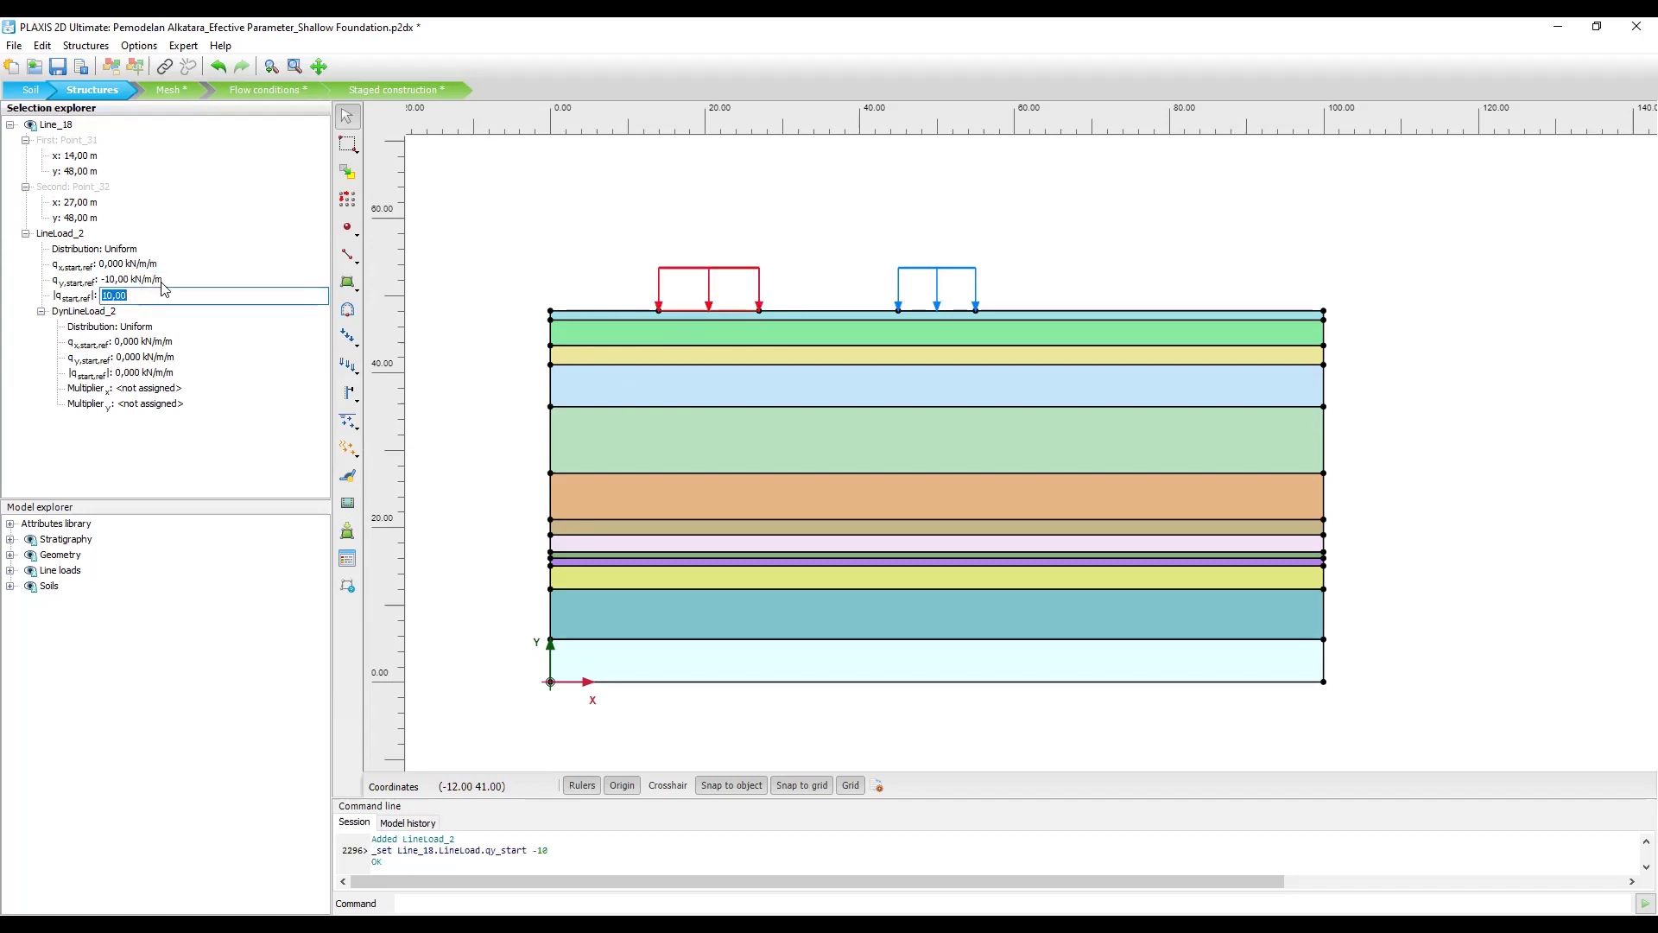
pyautogui.click(250, 458)
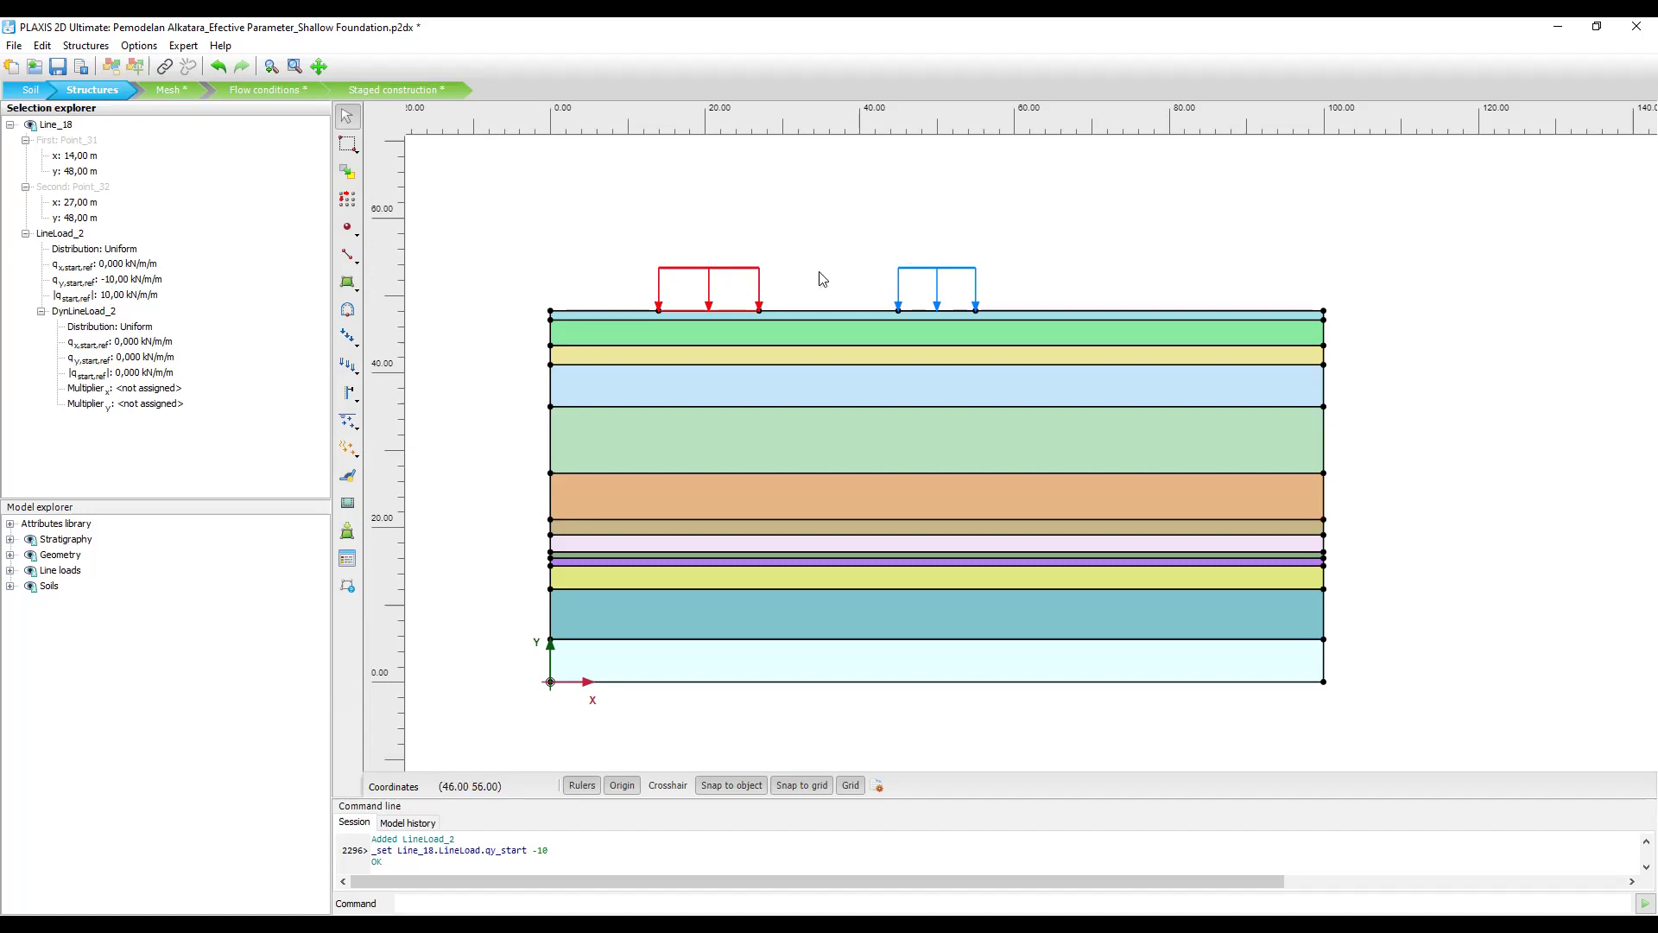
# Bring up the available actions for the line load between x = 14 and x = 27.
pyautogui.rightClick(745, 277)
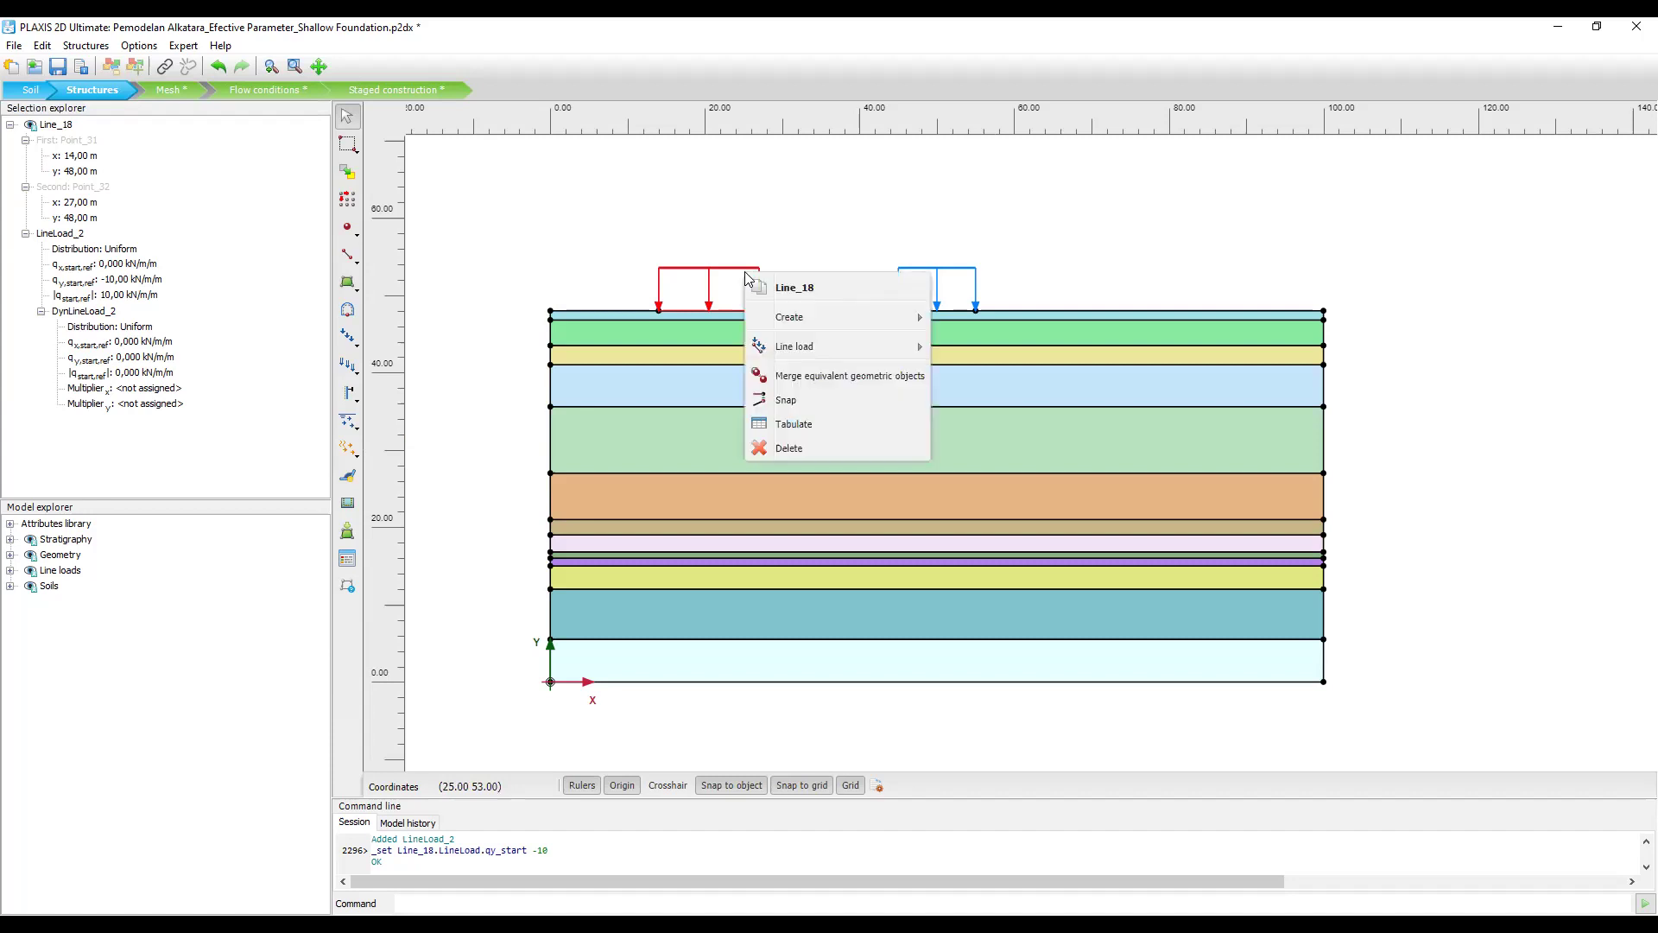
# Delete the line load spanning x = 14 to 27 m on the ground surface, along with its two end points.
pyautogui.moveTo(869, 349)
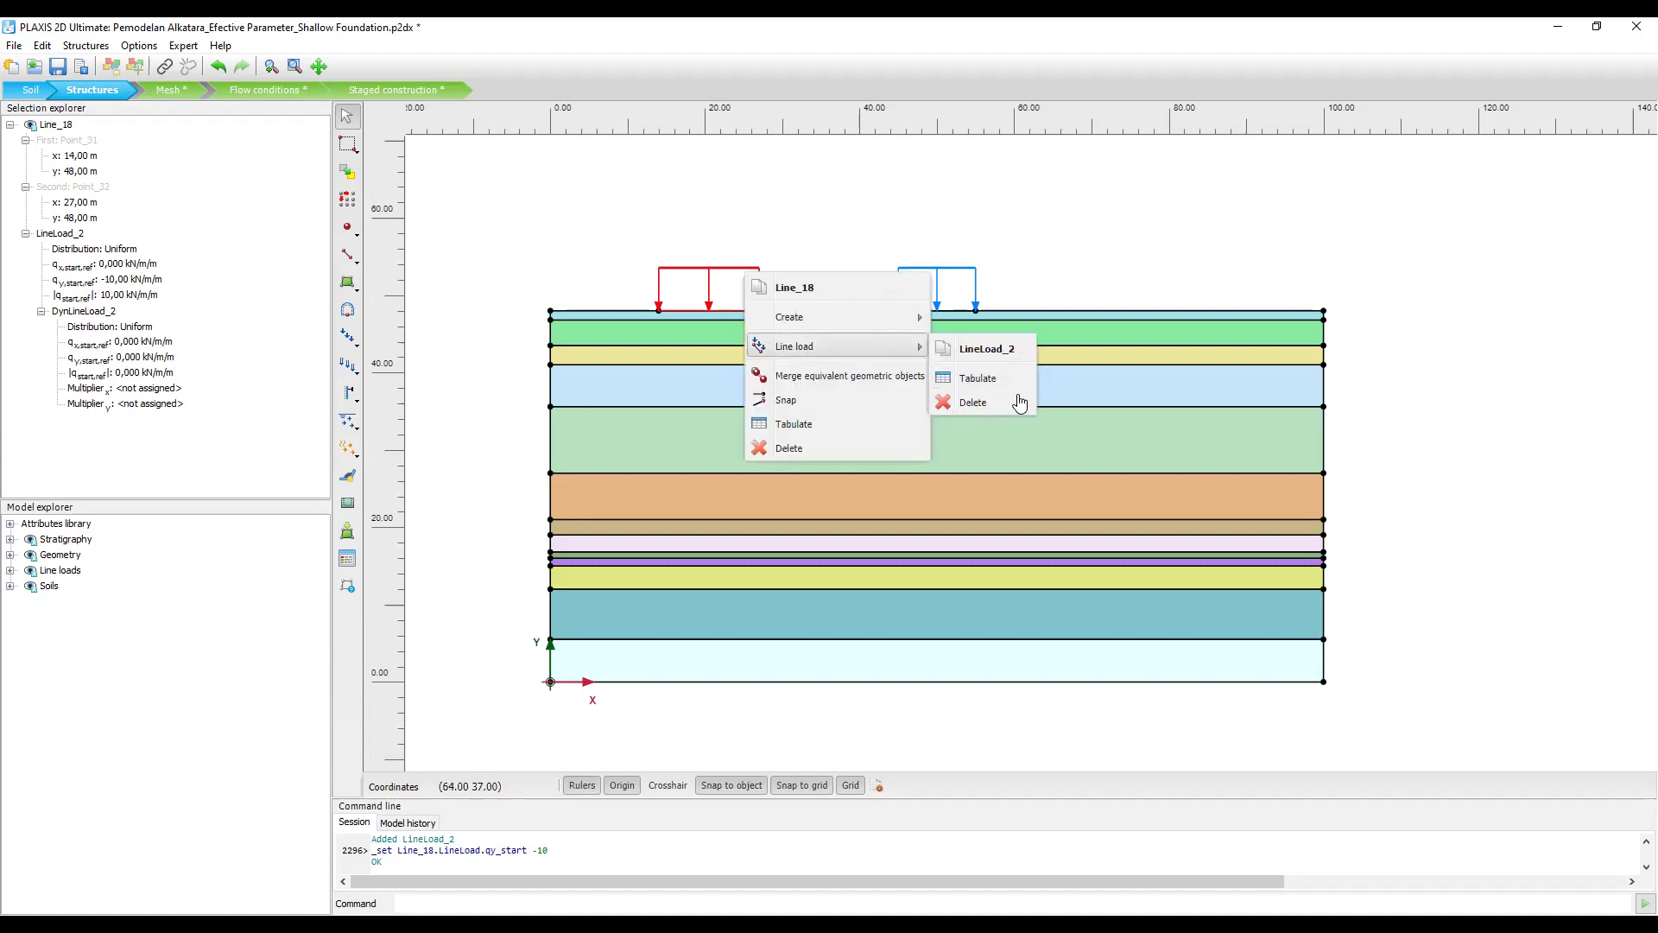
pyautogui.click(973, 402)
pyautogui.click(759, 310)
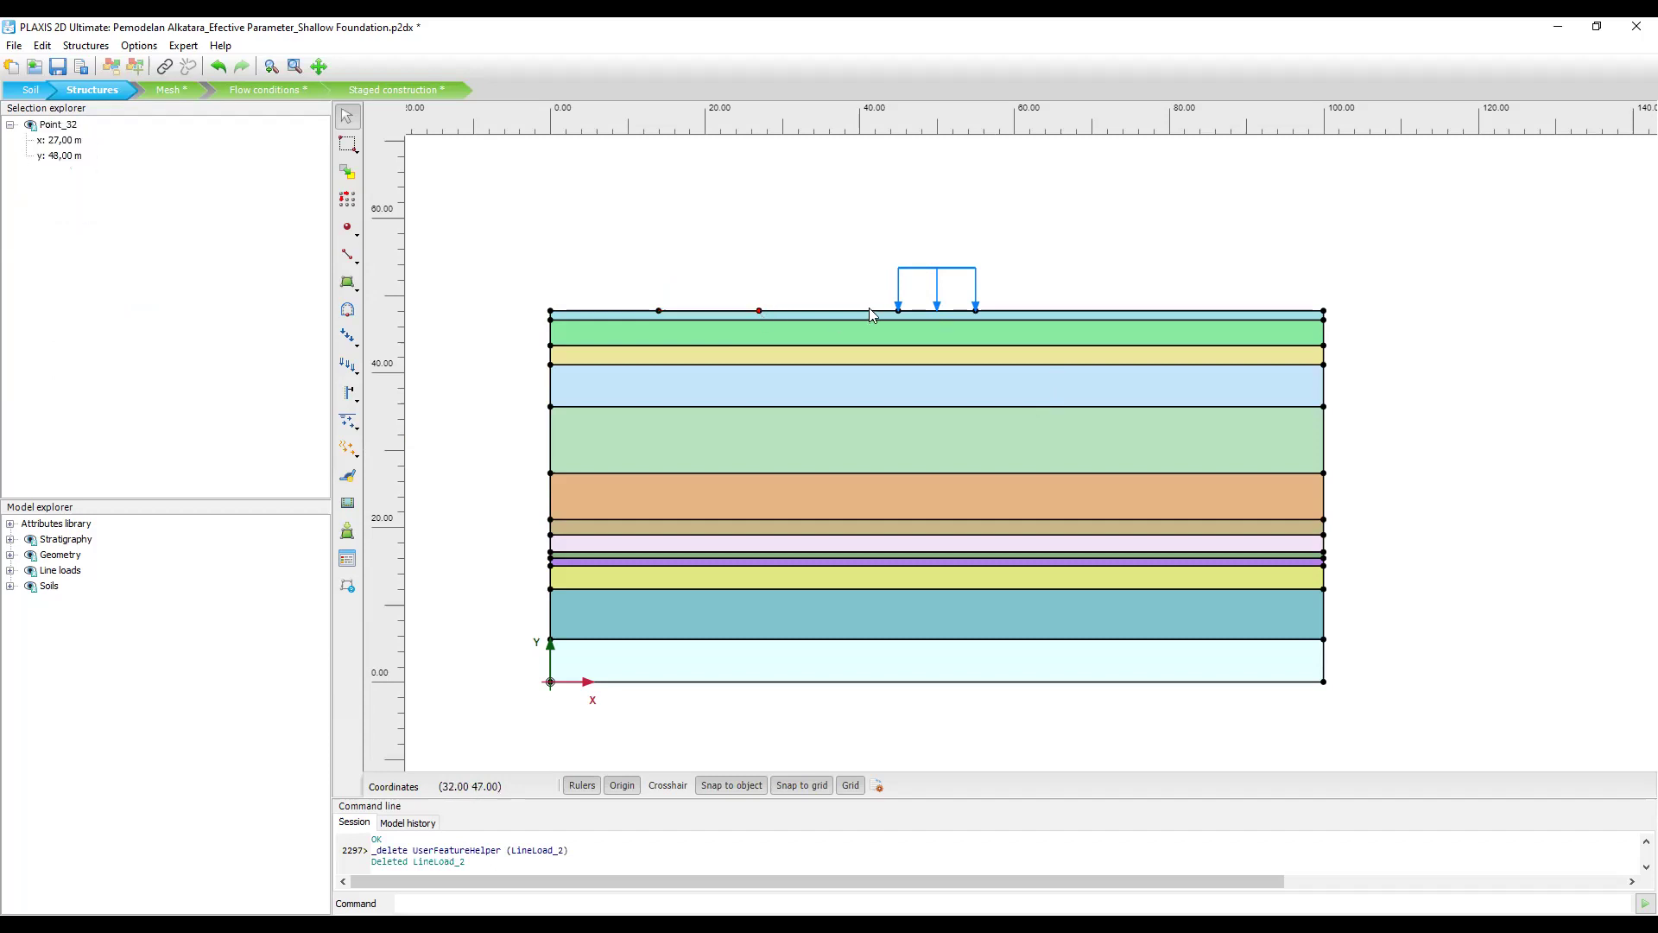
pyautogui.press('Delete')
pyautogui.click(660, 309)
pyautogui.press('Delete')
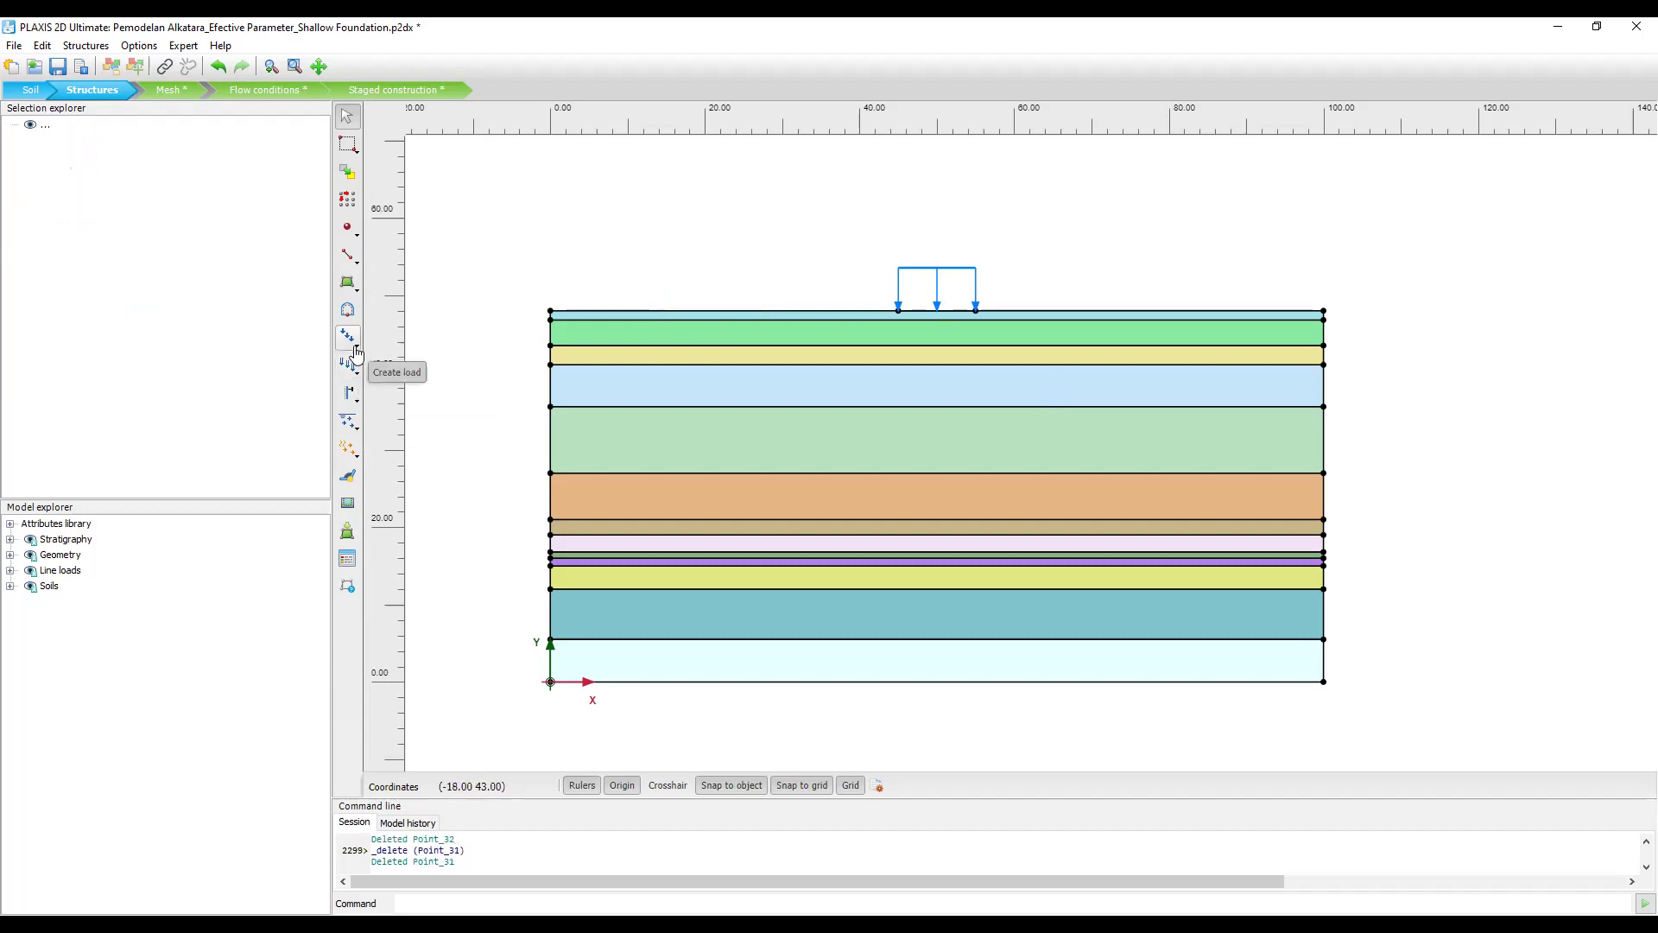
# Create a line displacement on the ground surface from (18, 48) to (33, 48).
pyautogui.click(356, 346)
pyautogui.click(354, 370)
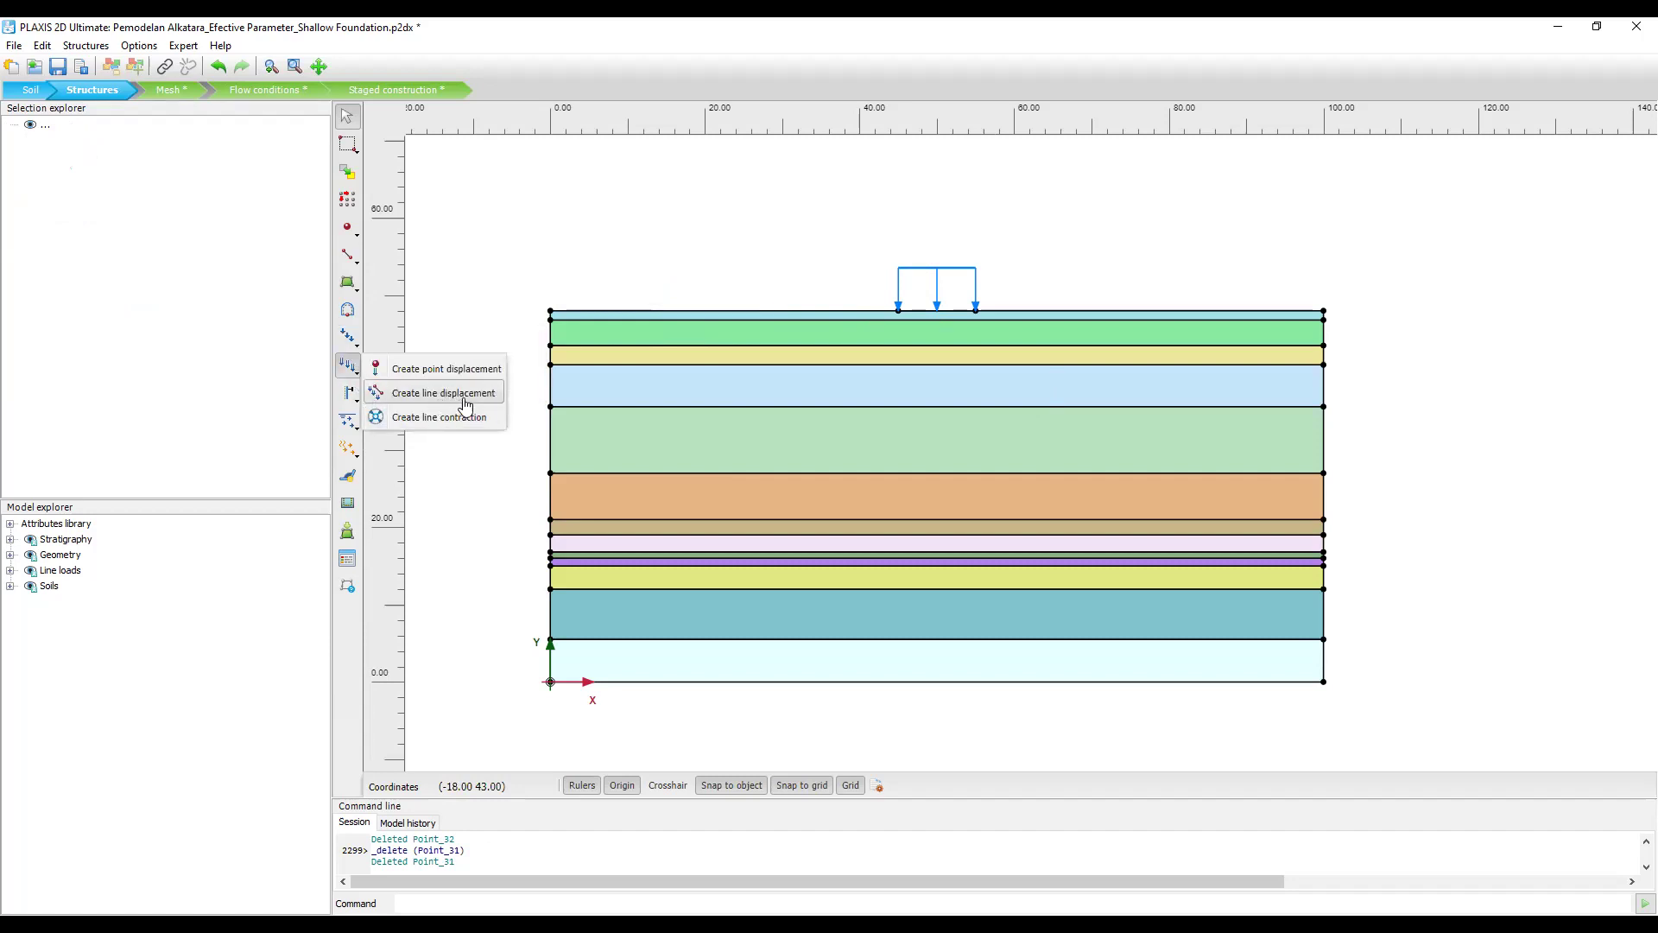
pyautogui.click(451, 401)
pyautogui.click(689, 308)
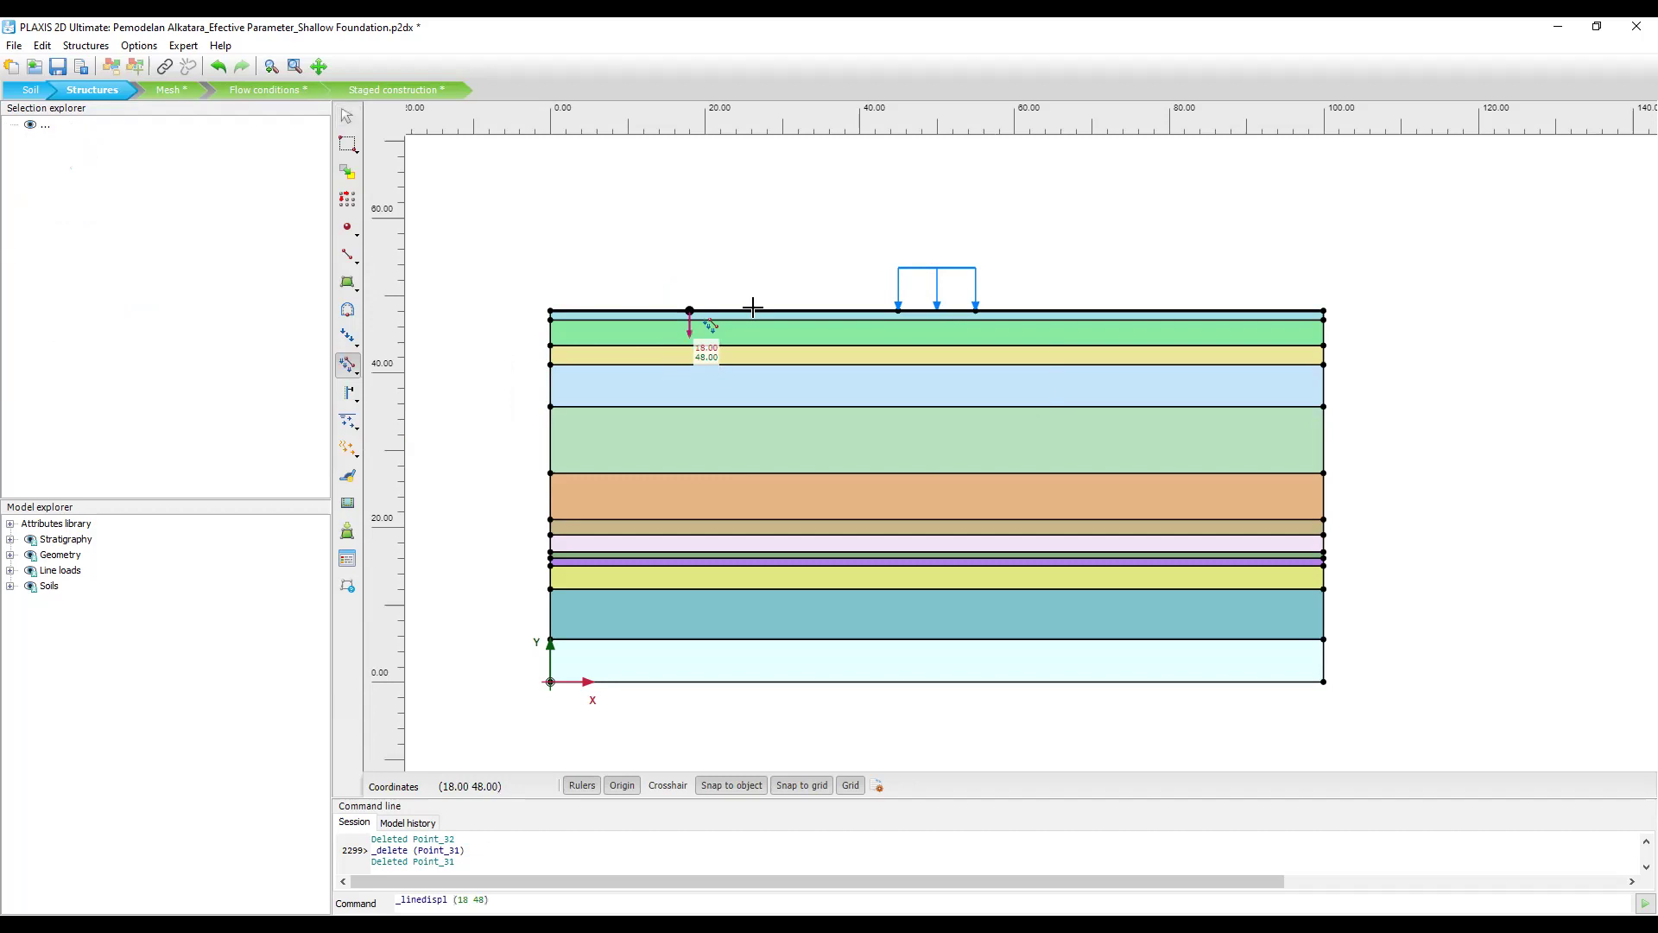
pyautogui.click(805, 310)
pyautogui.press('Escape')
pyautogui.press('Escape')
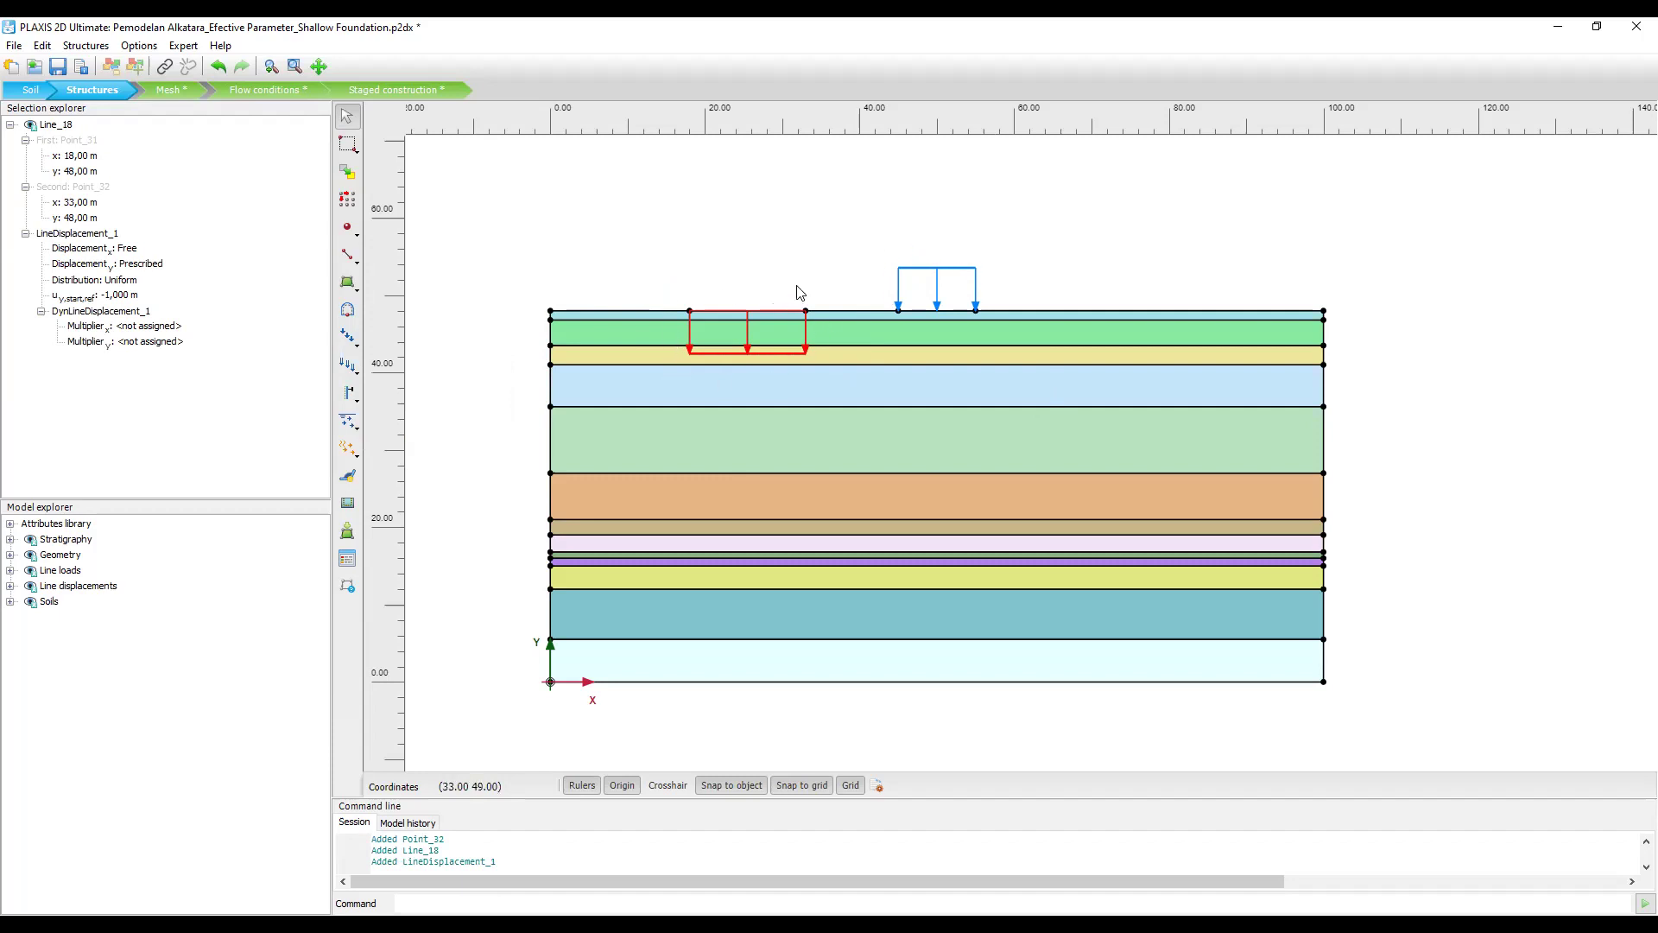
# Select the line displacement and inspect its vertical start value without changing it.
pyautogui.click(359, 370)
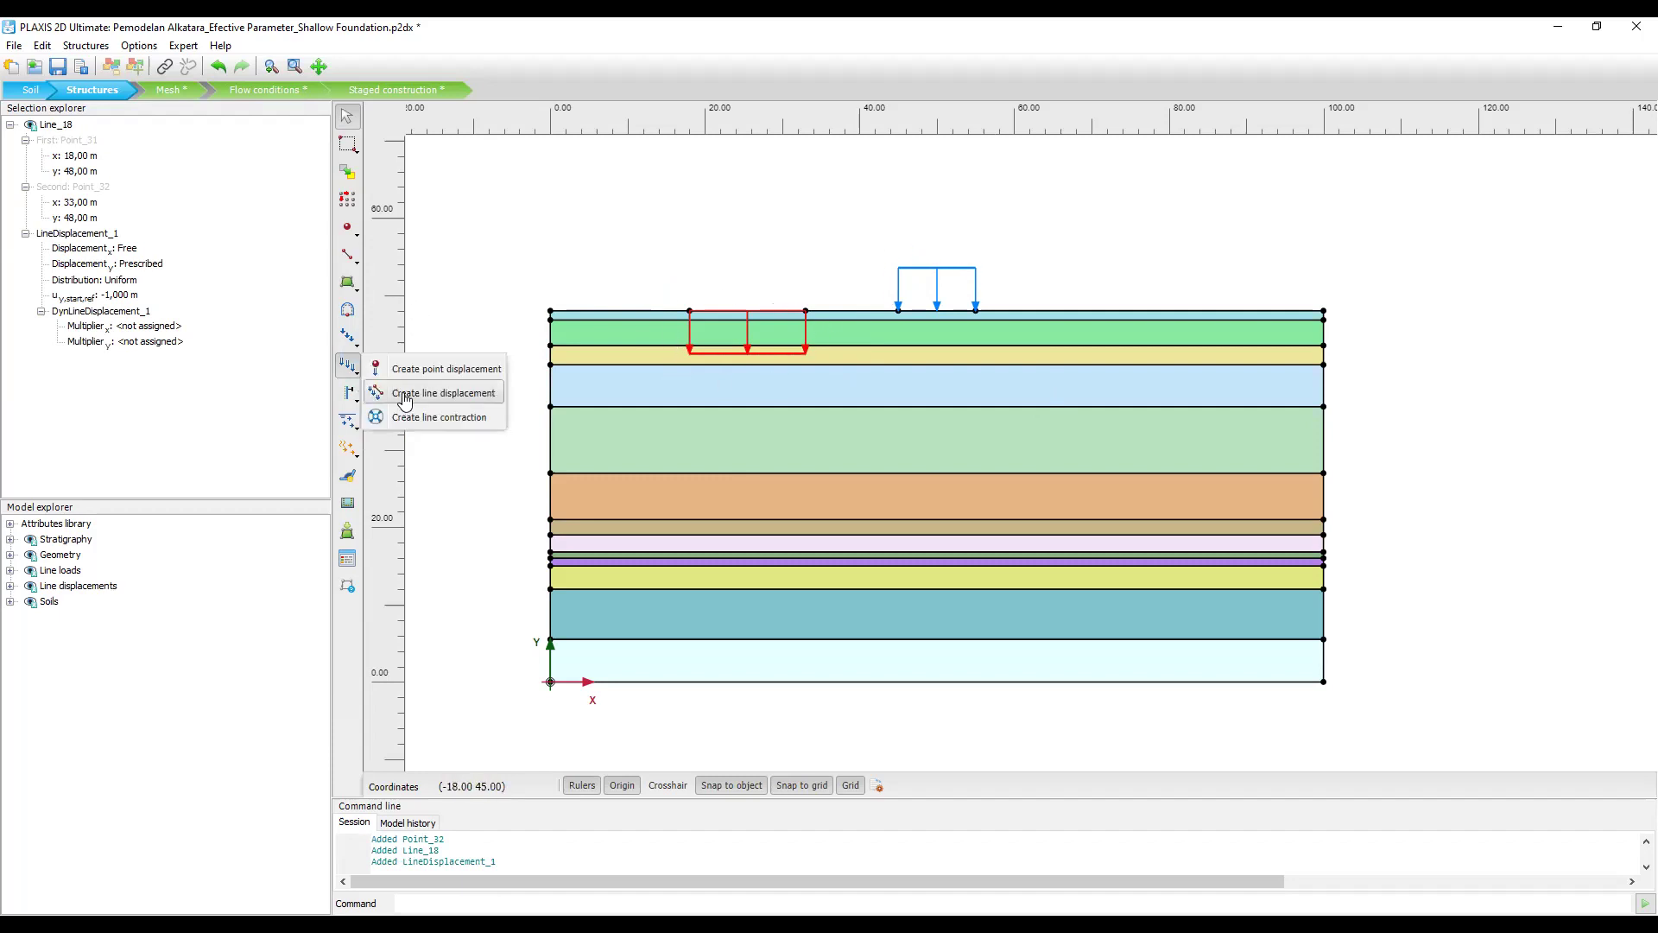
pyautogui.click(723, 208)
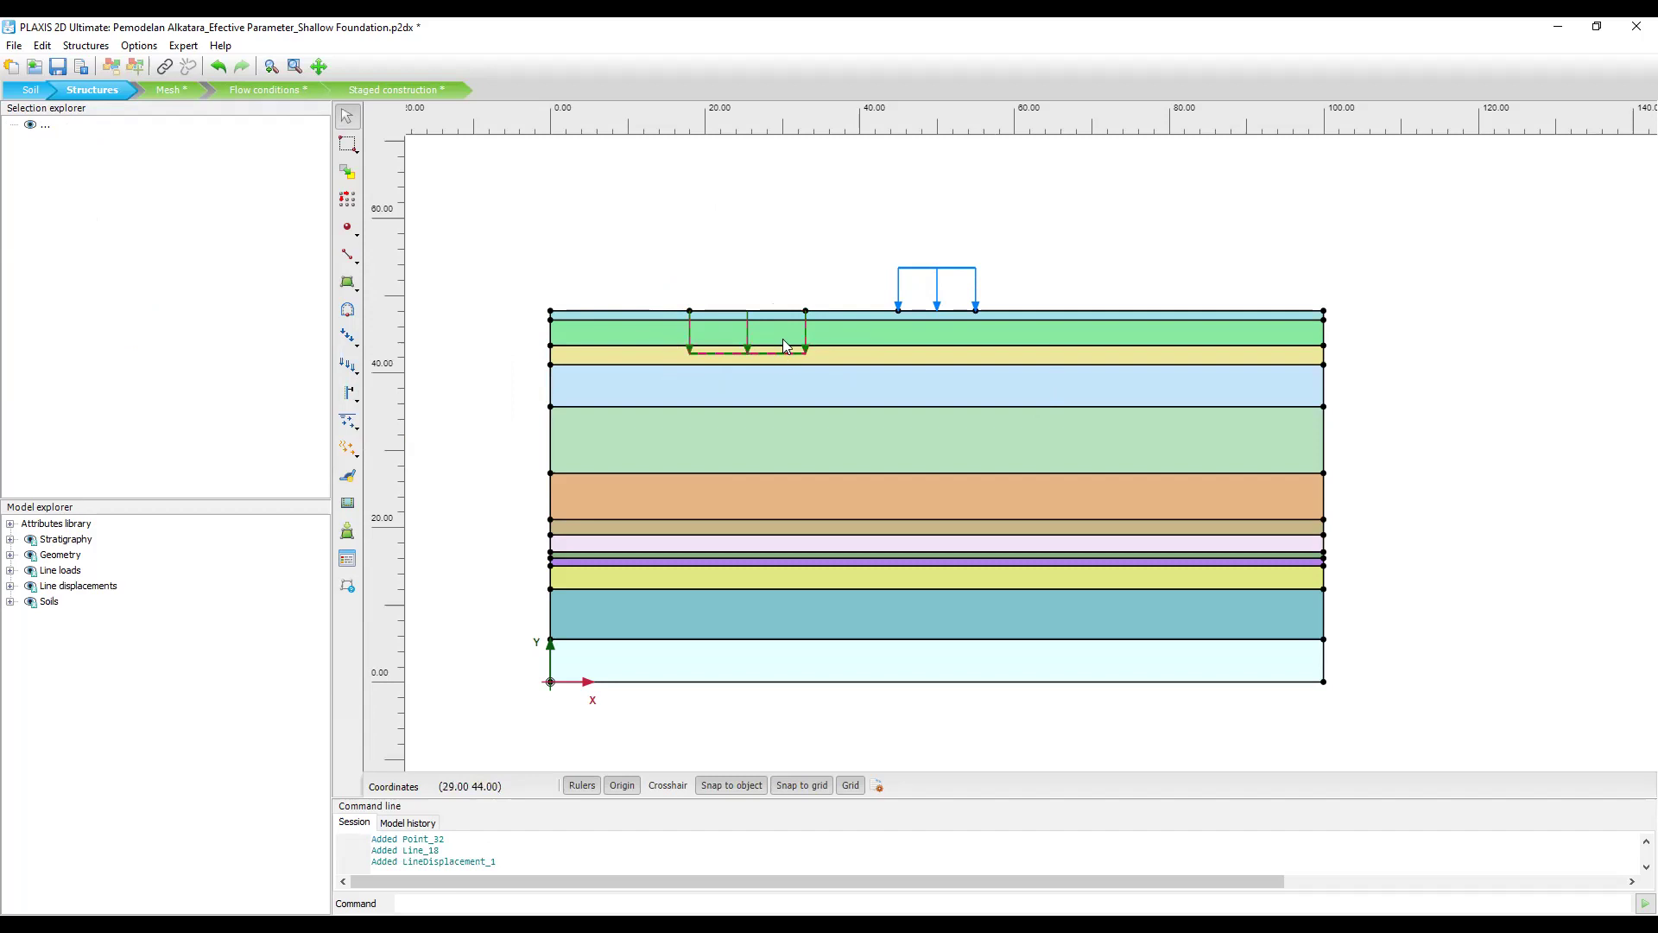
pyautogui.click(758, 353)
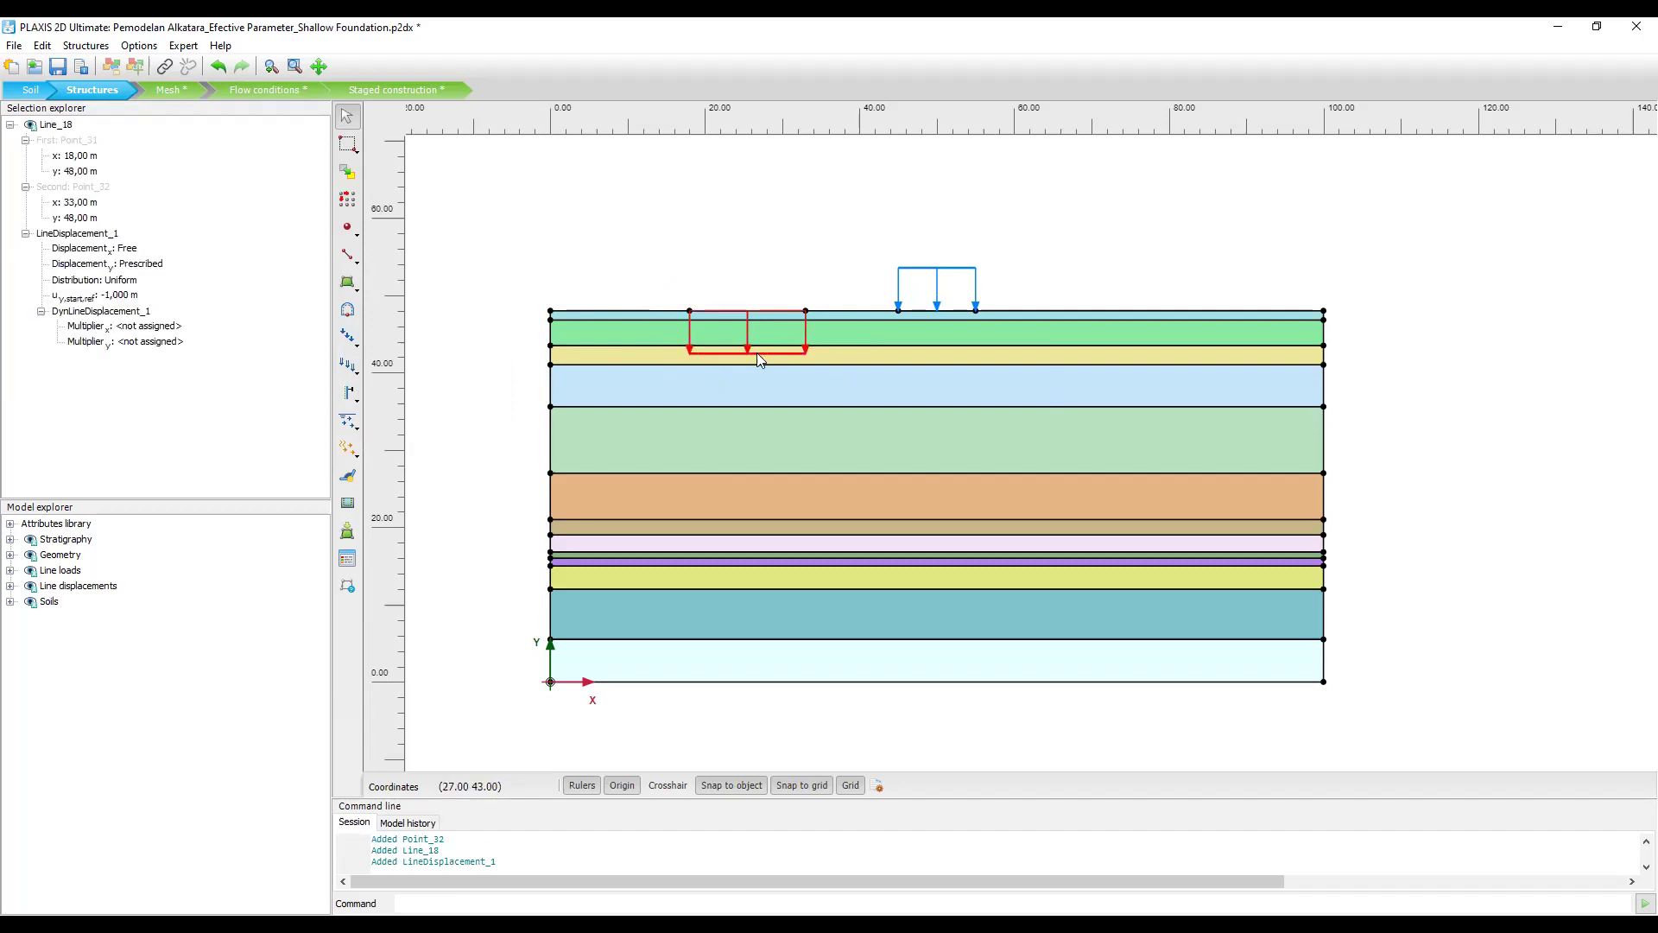
pyautogui.click(117, 296)
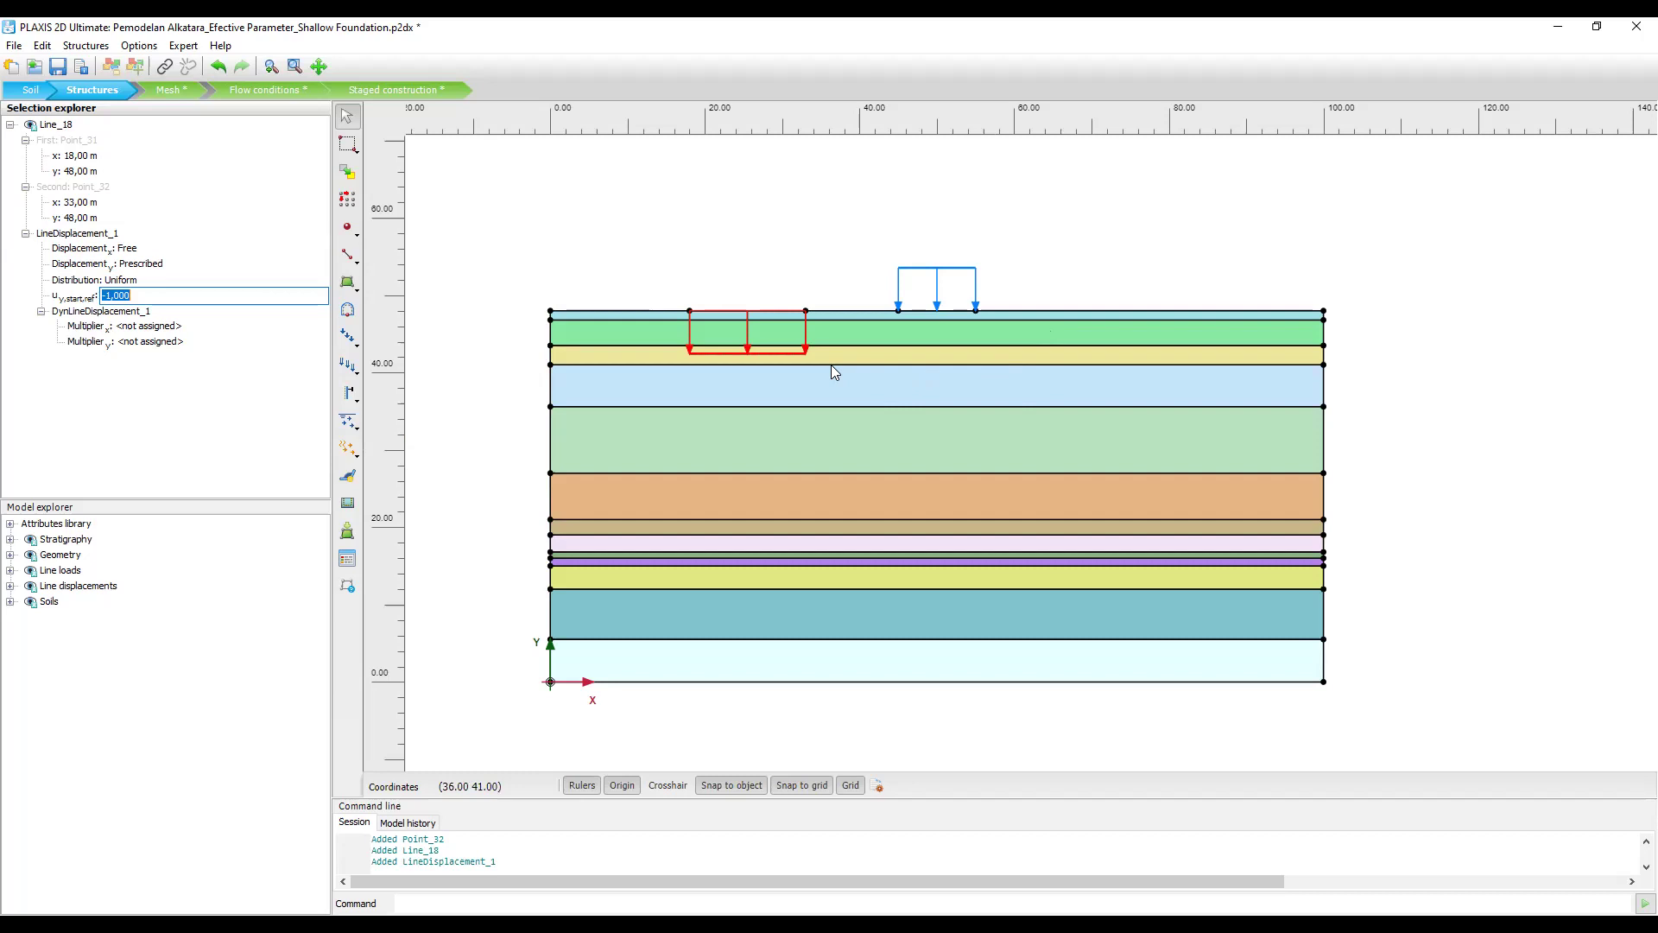
pyautogui.press('Return')
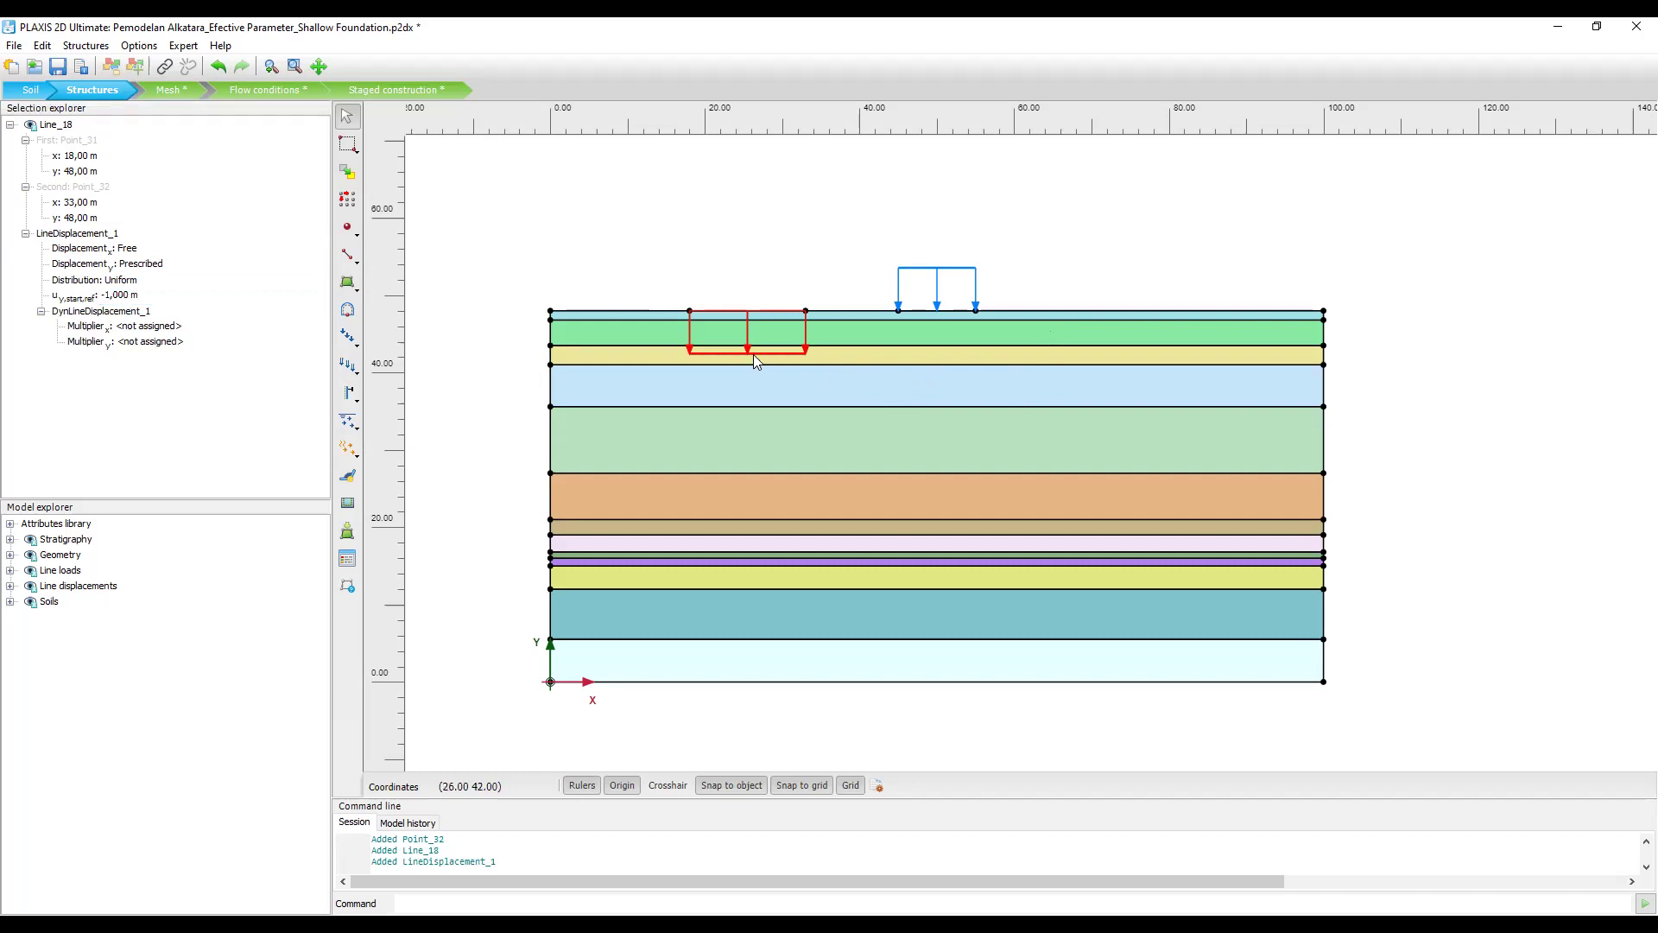
# Delete the line displacement and both end points of its line on the ground surface.
pyautogui.rightClick(765, 355)
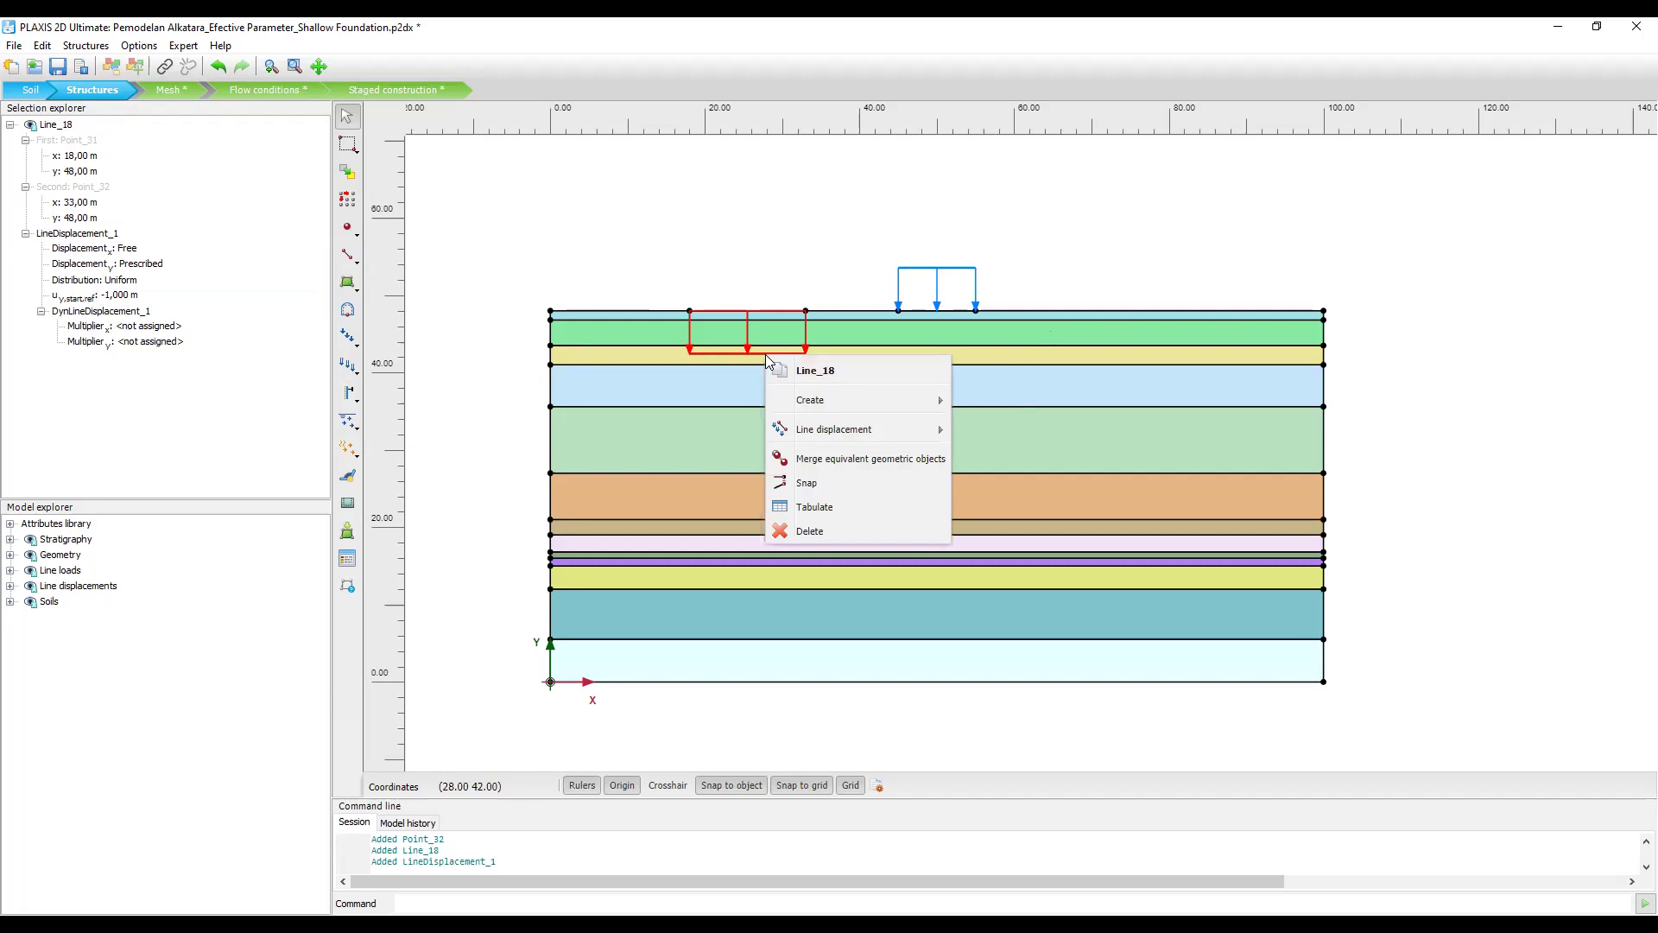
pyautogui.moveTo(829, 407)
pyautogui.moveTo(860, 432)
pyautogui.click(1000, 489)
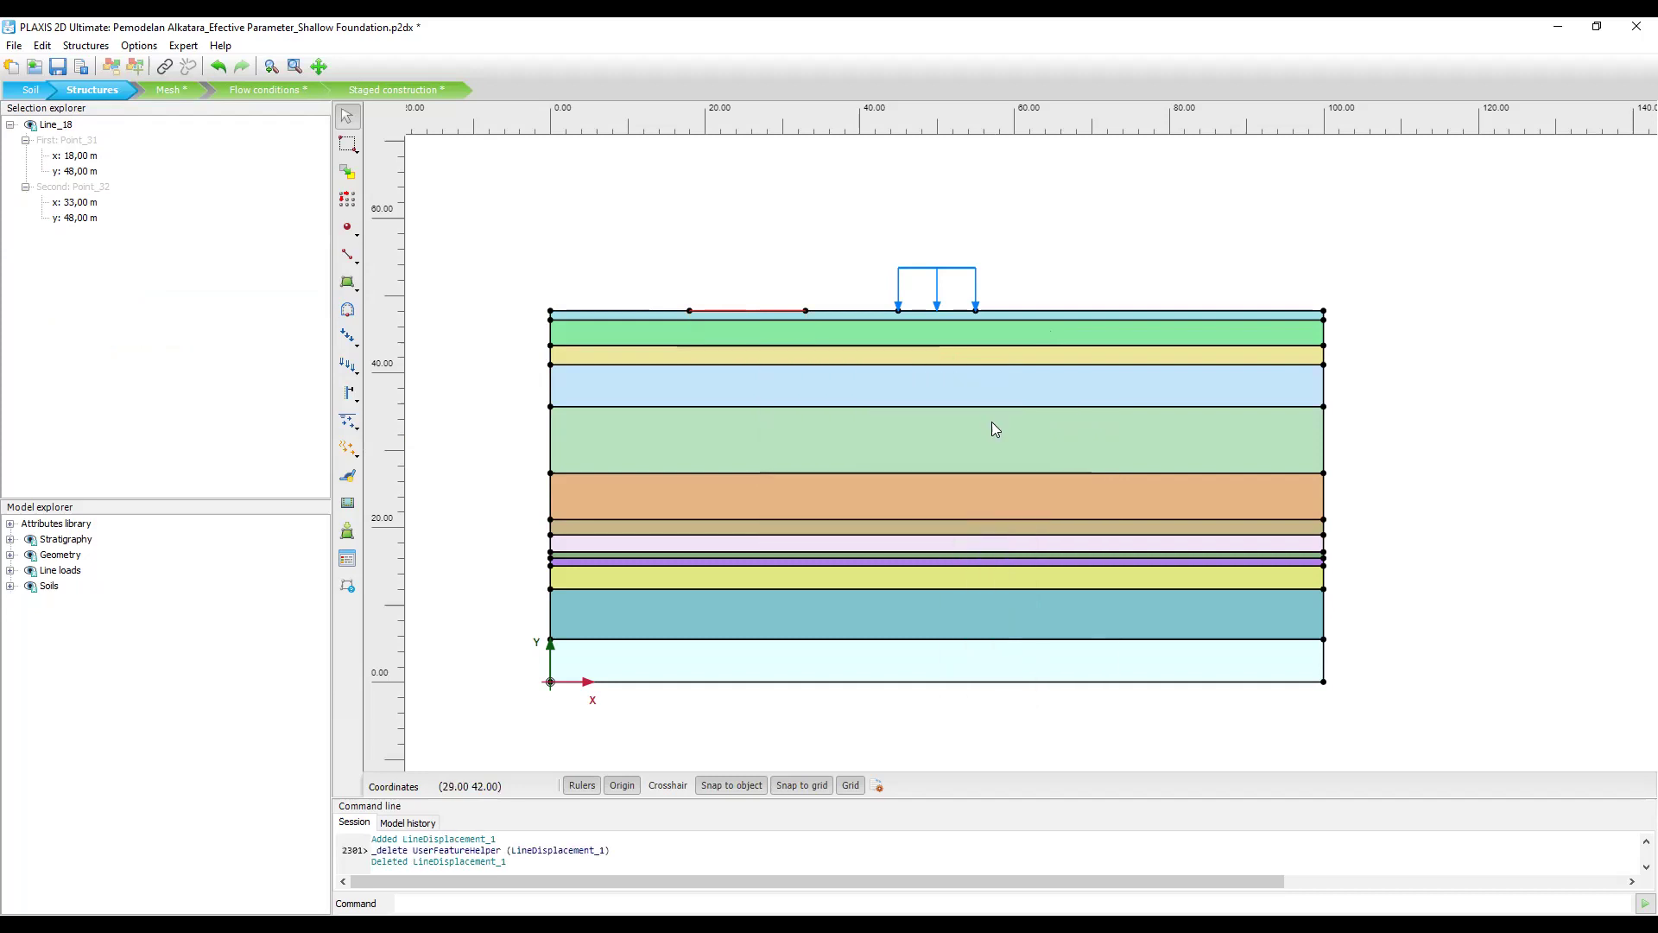
pyautogui.click(804, 311)
pyautogui.press('Delete')
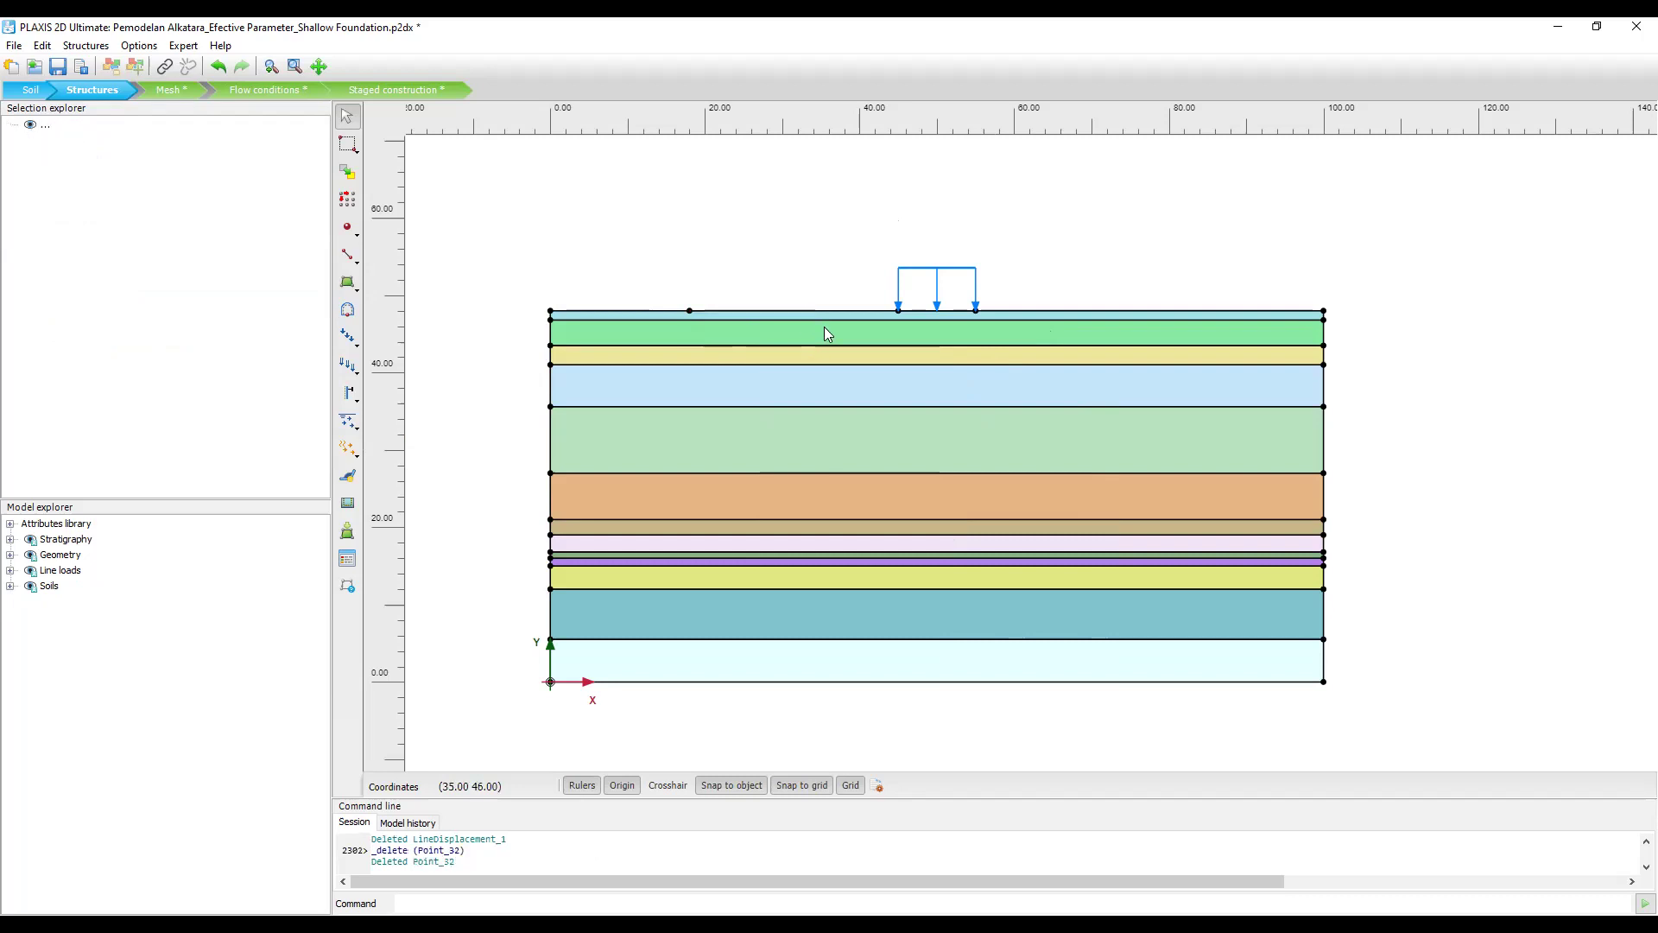
pyautogui.click(690, 311)
pyautogui.press('Delete')
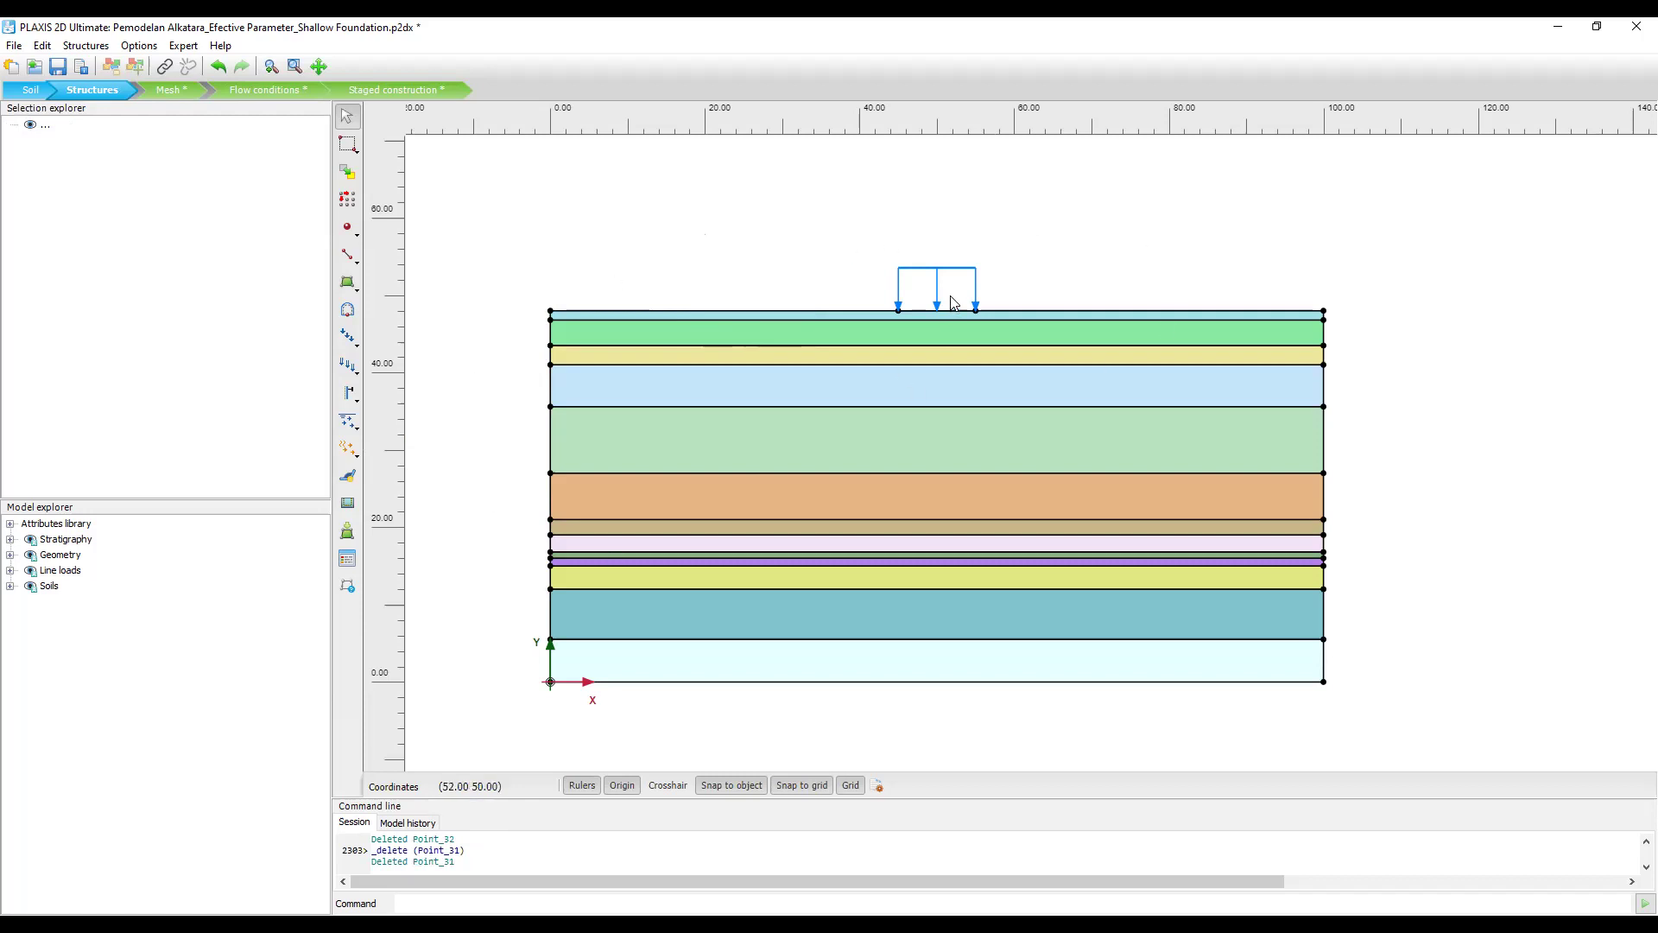
# Examine the remaining line load on the ground surface, its properties and the position of its end points.
pyautogui.scroll(4, 1063, 304)
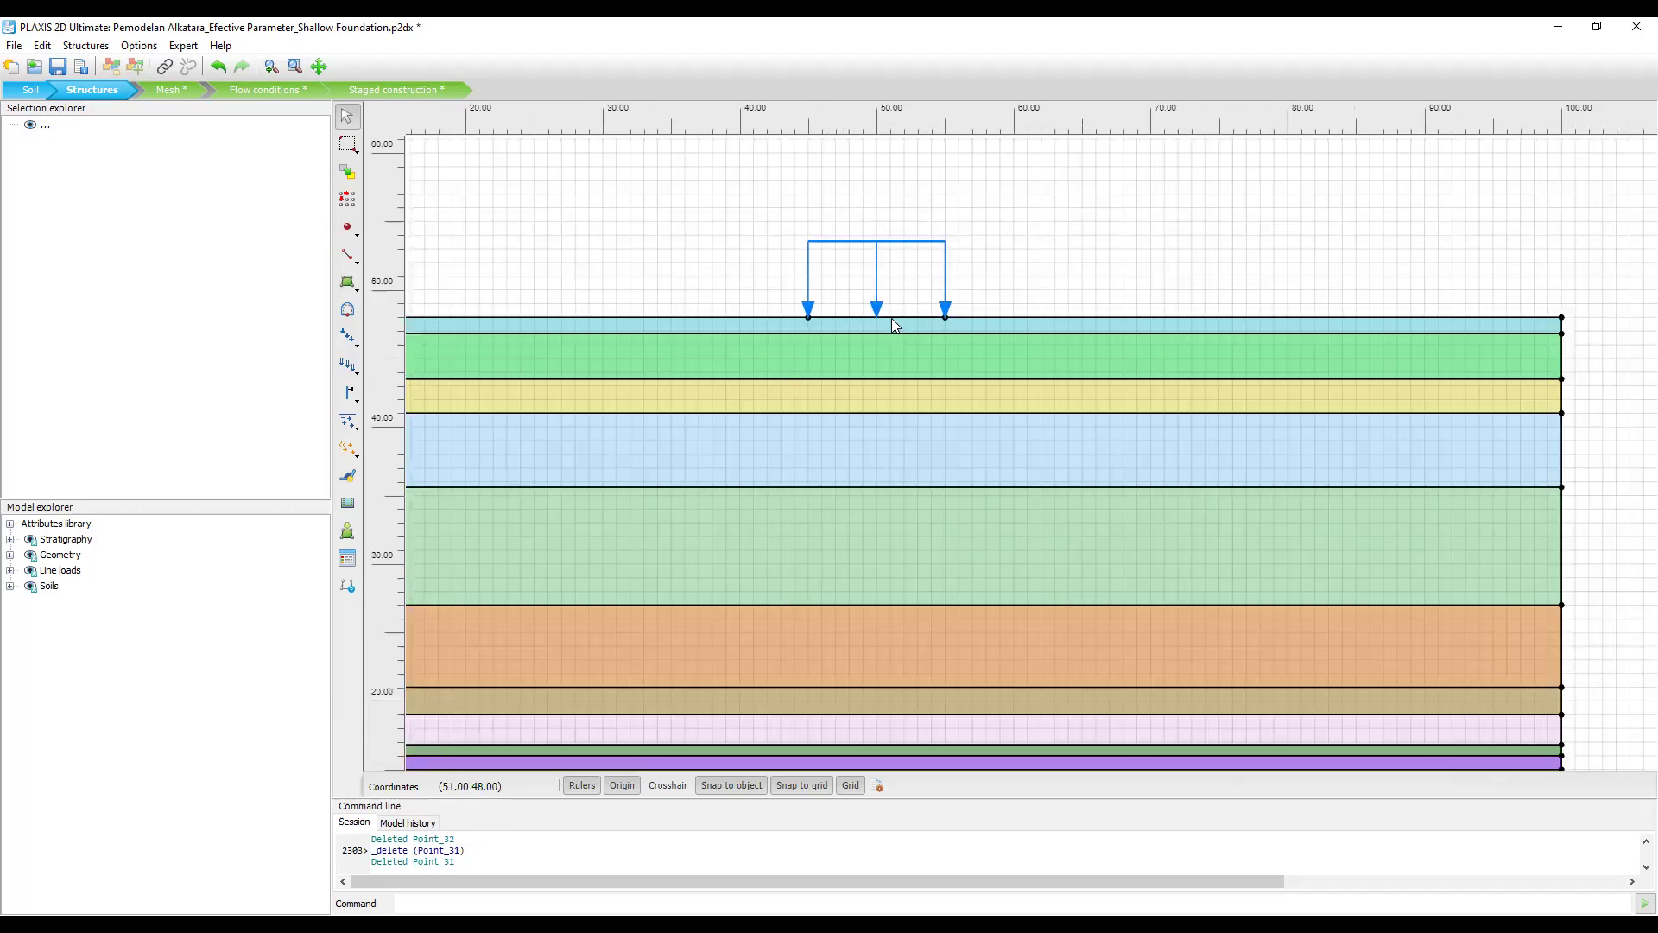
pyautogui.scroll(-1, 891, 318)
pyautogui.click(881, 257)
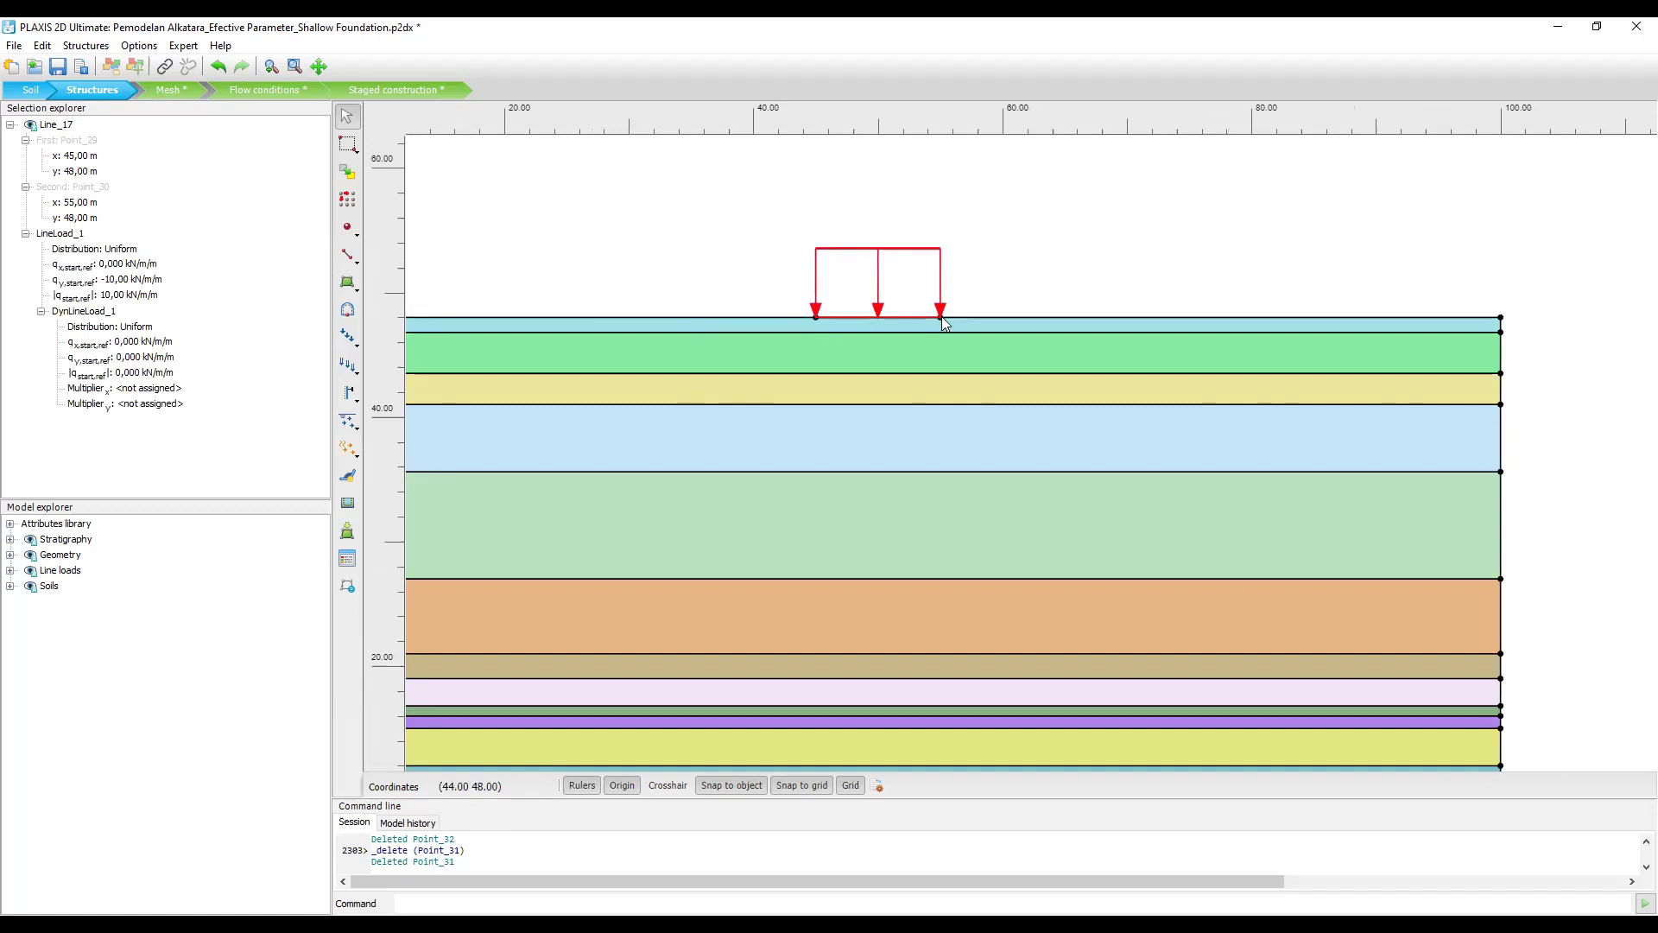
pyautogui.scroll(-1, 949, 316)
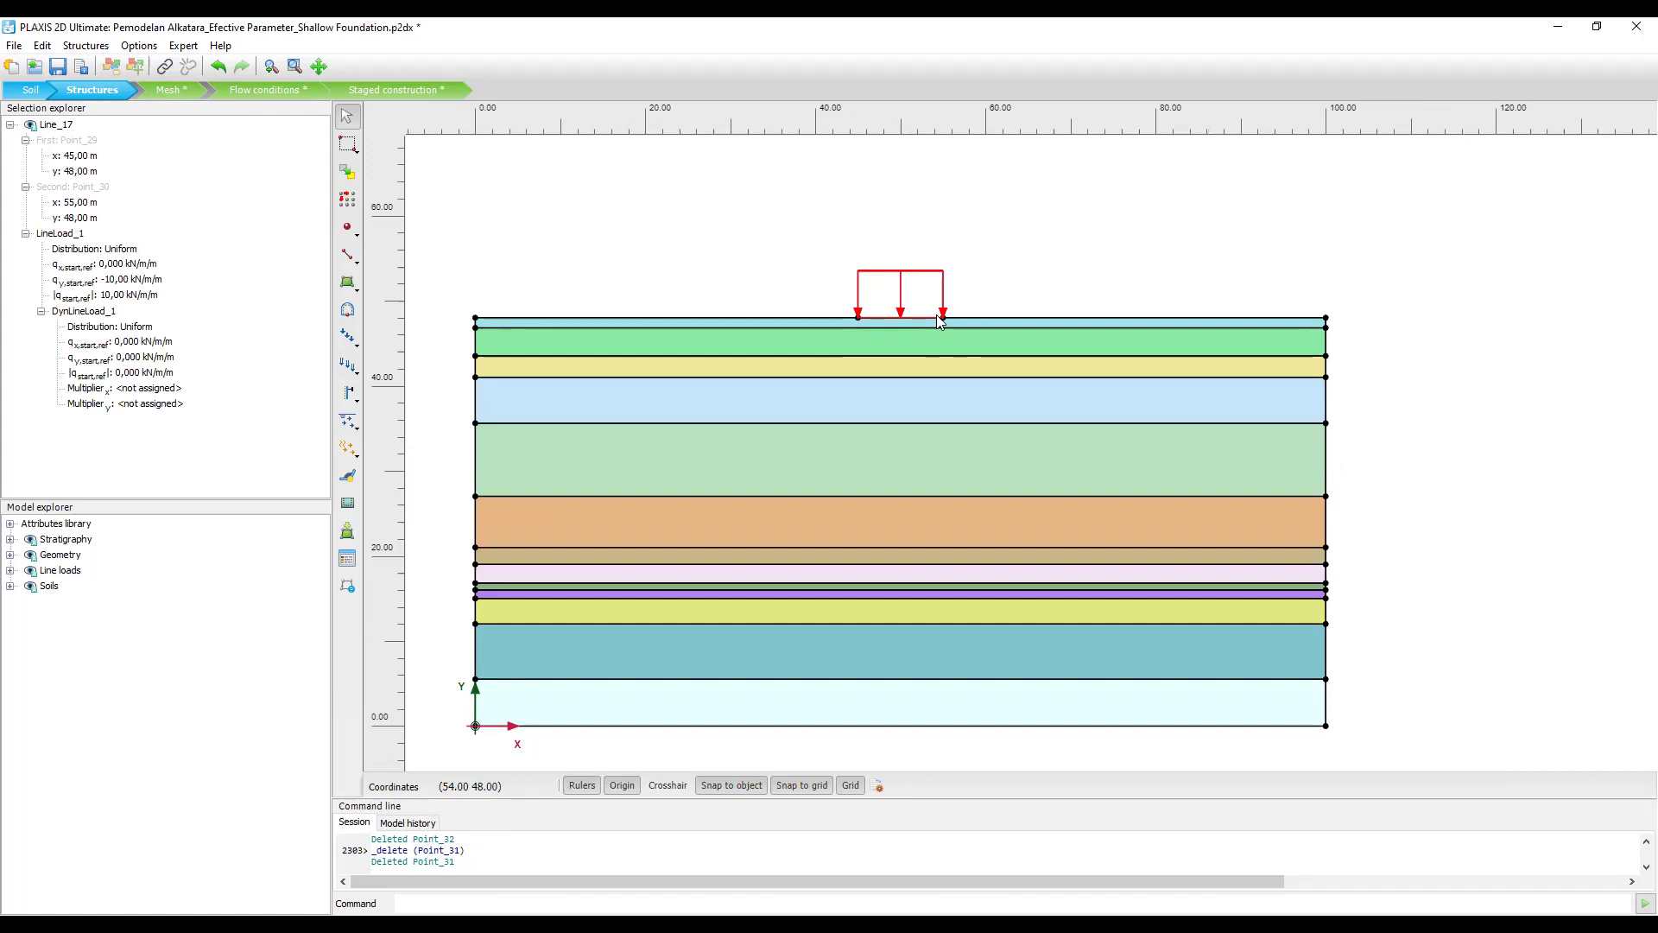
pyautogui.click(953, 263)
pyautogui.scroll(-1, 951, 381)
pyautogui.moveTo(951, 381); pyautogui.dragTo(947, 307)
pyautogui.scroll(4, 947, 306)
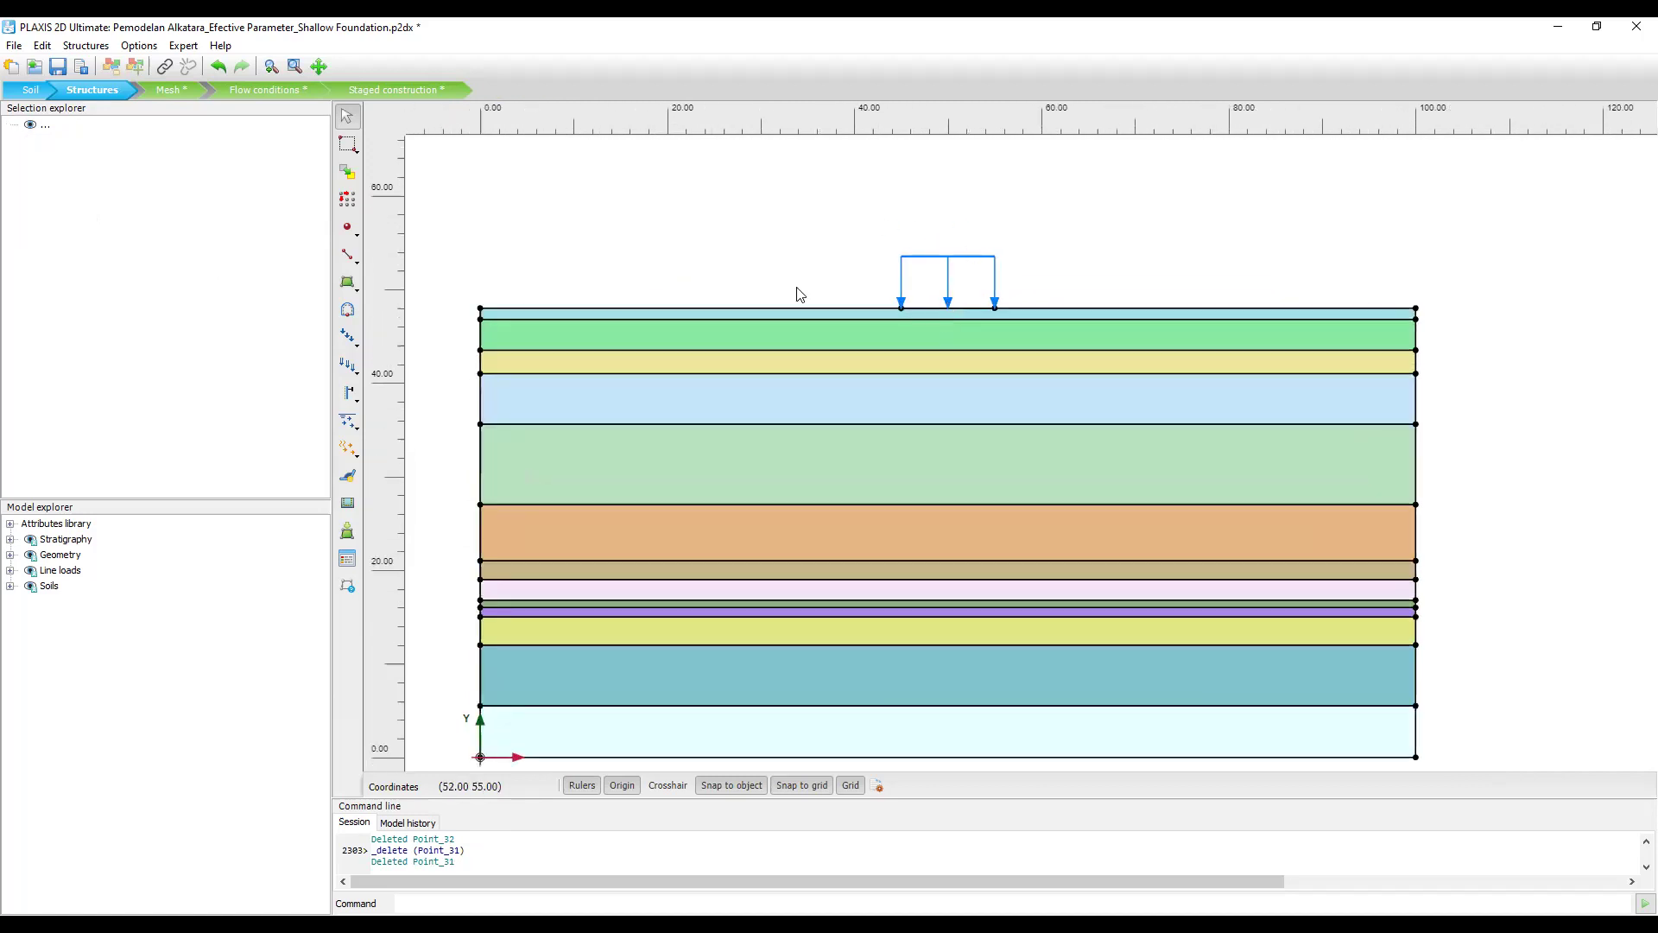
pyautogui.moveTo(899, 374); pyautogui.dragTo(928, 295)
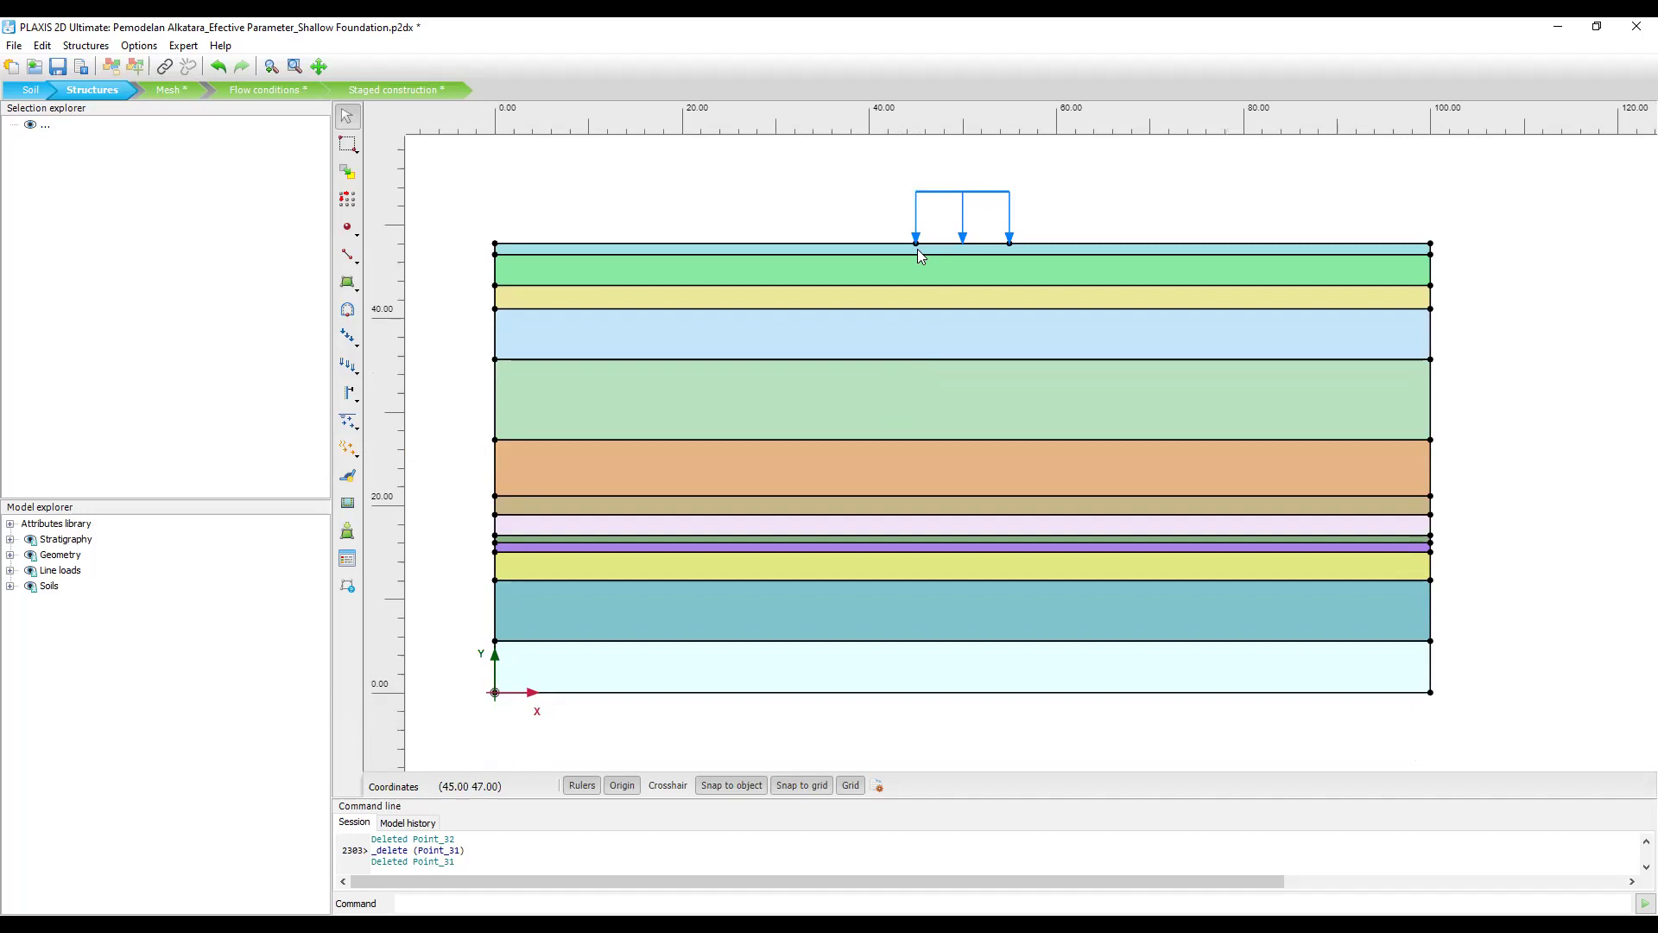
pyautogui.scroll(2, 943, 227)
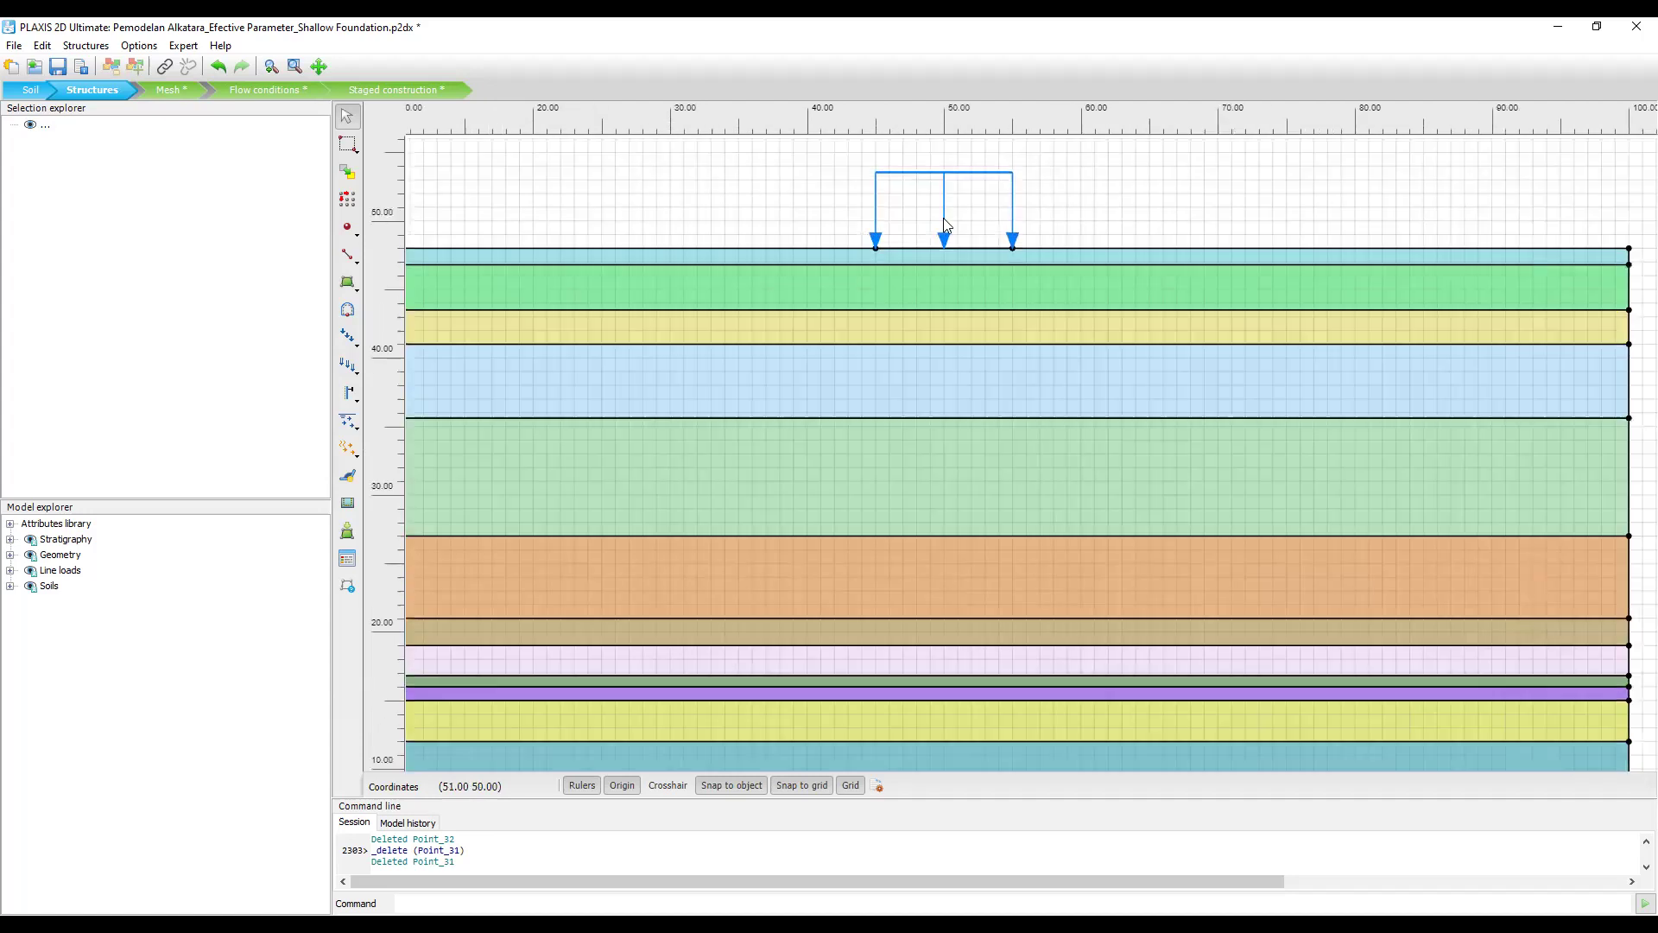
pyautogui.scroll(2, 959, 233)
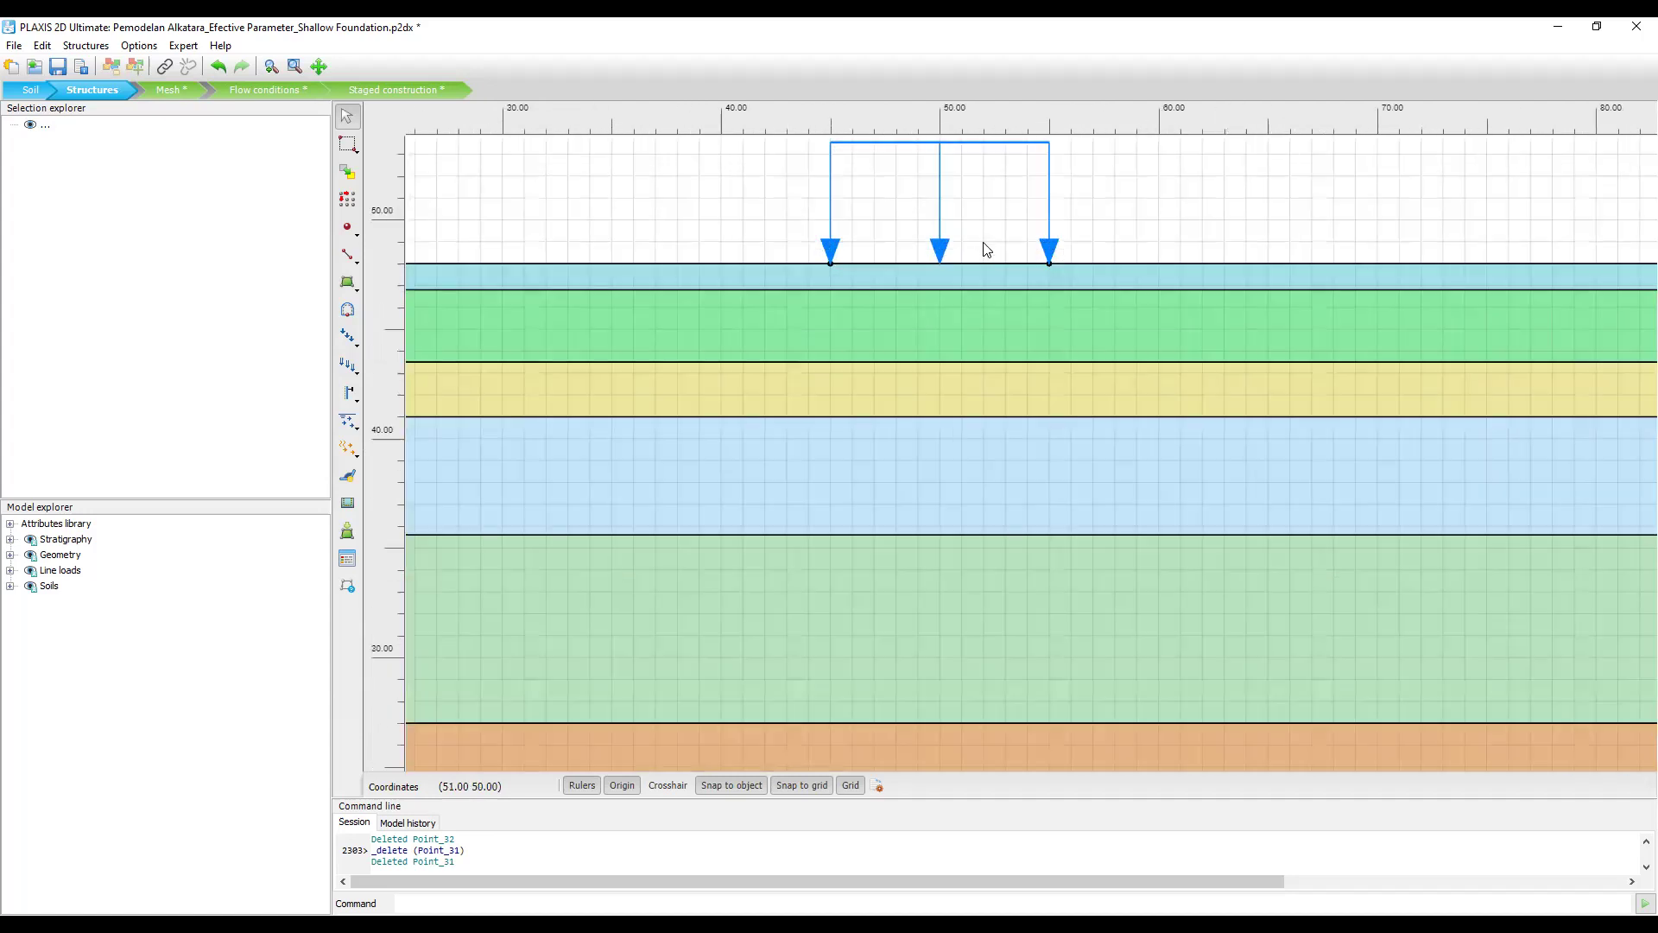
pyautogui.scroll(-2, 935, 281)
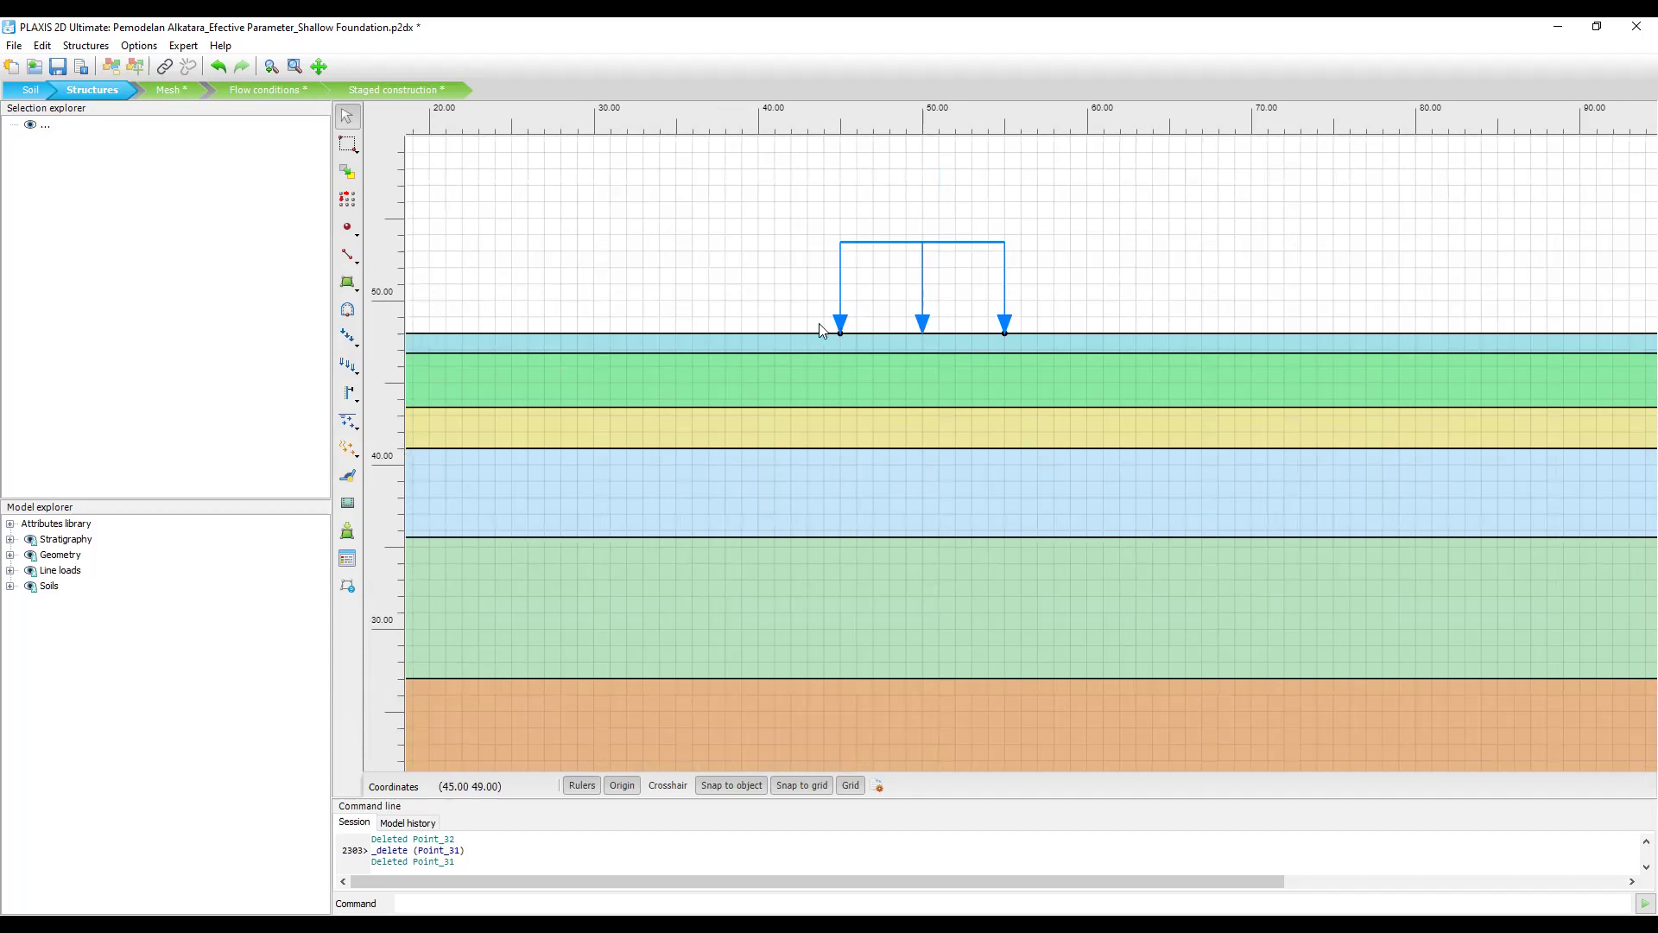
pyautogui.scroll(-2, 759, 267)
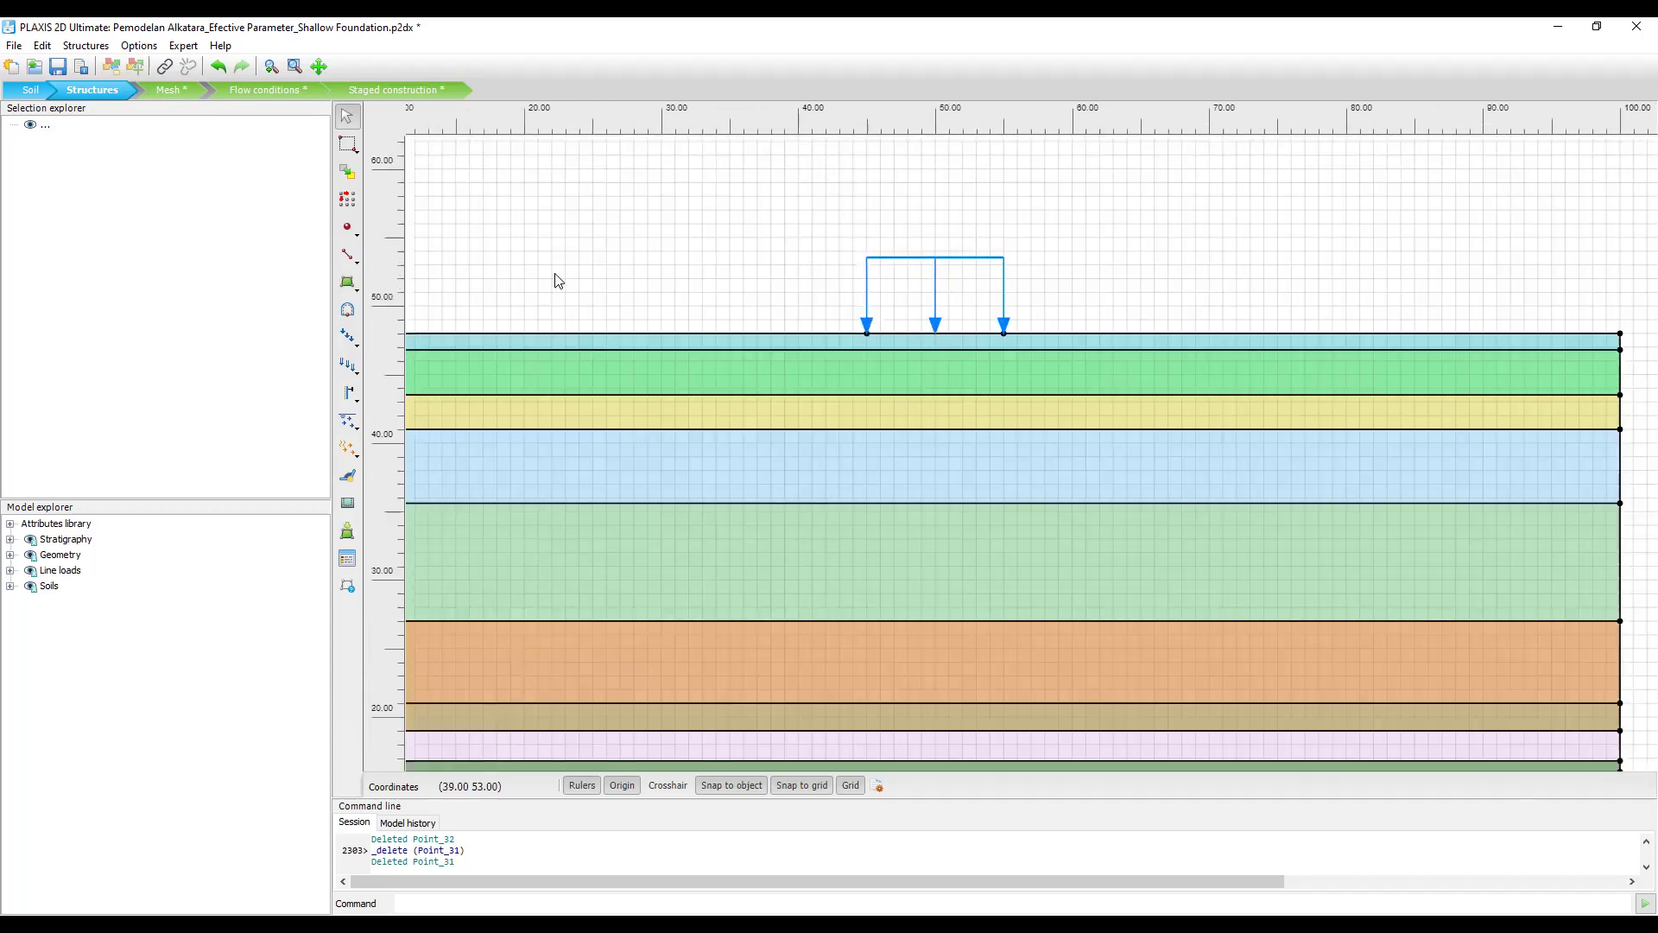
# Create a plate on the ground surface beneath the line load, from (42, 48) to (58, 48).
pyautogui.click(359, 403)
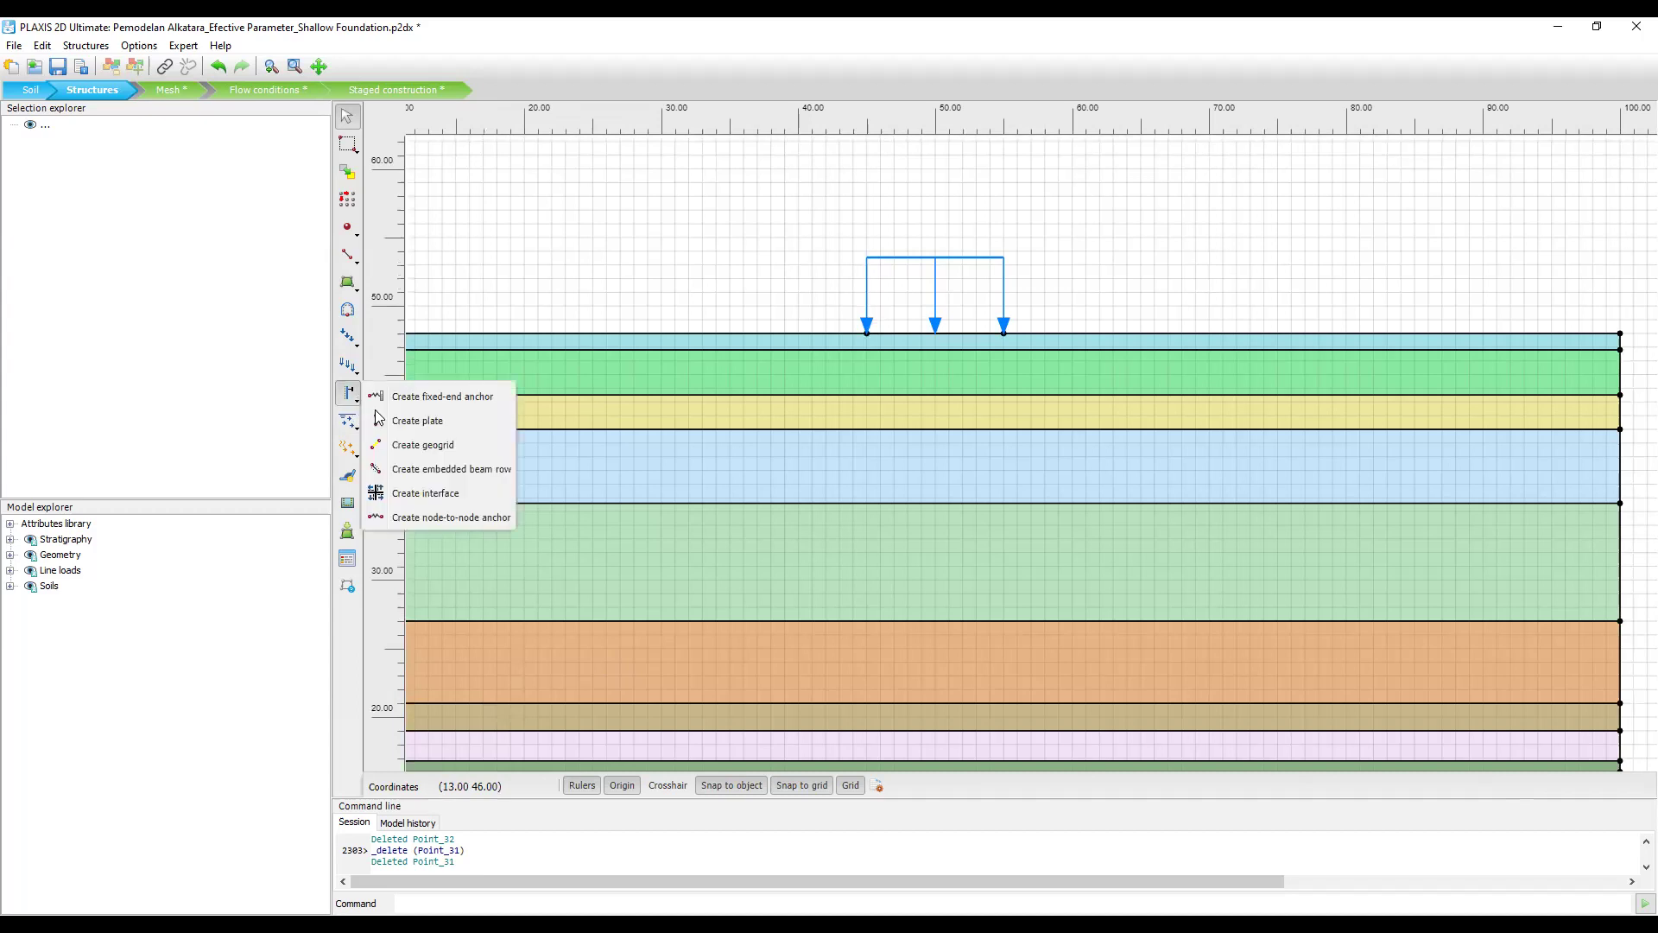
pyautogui.click(432, 422)
pyautogui.click(828, 334)
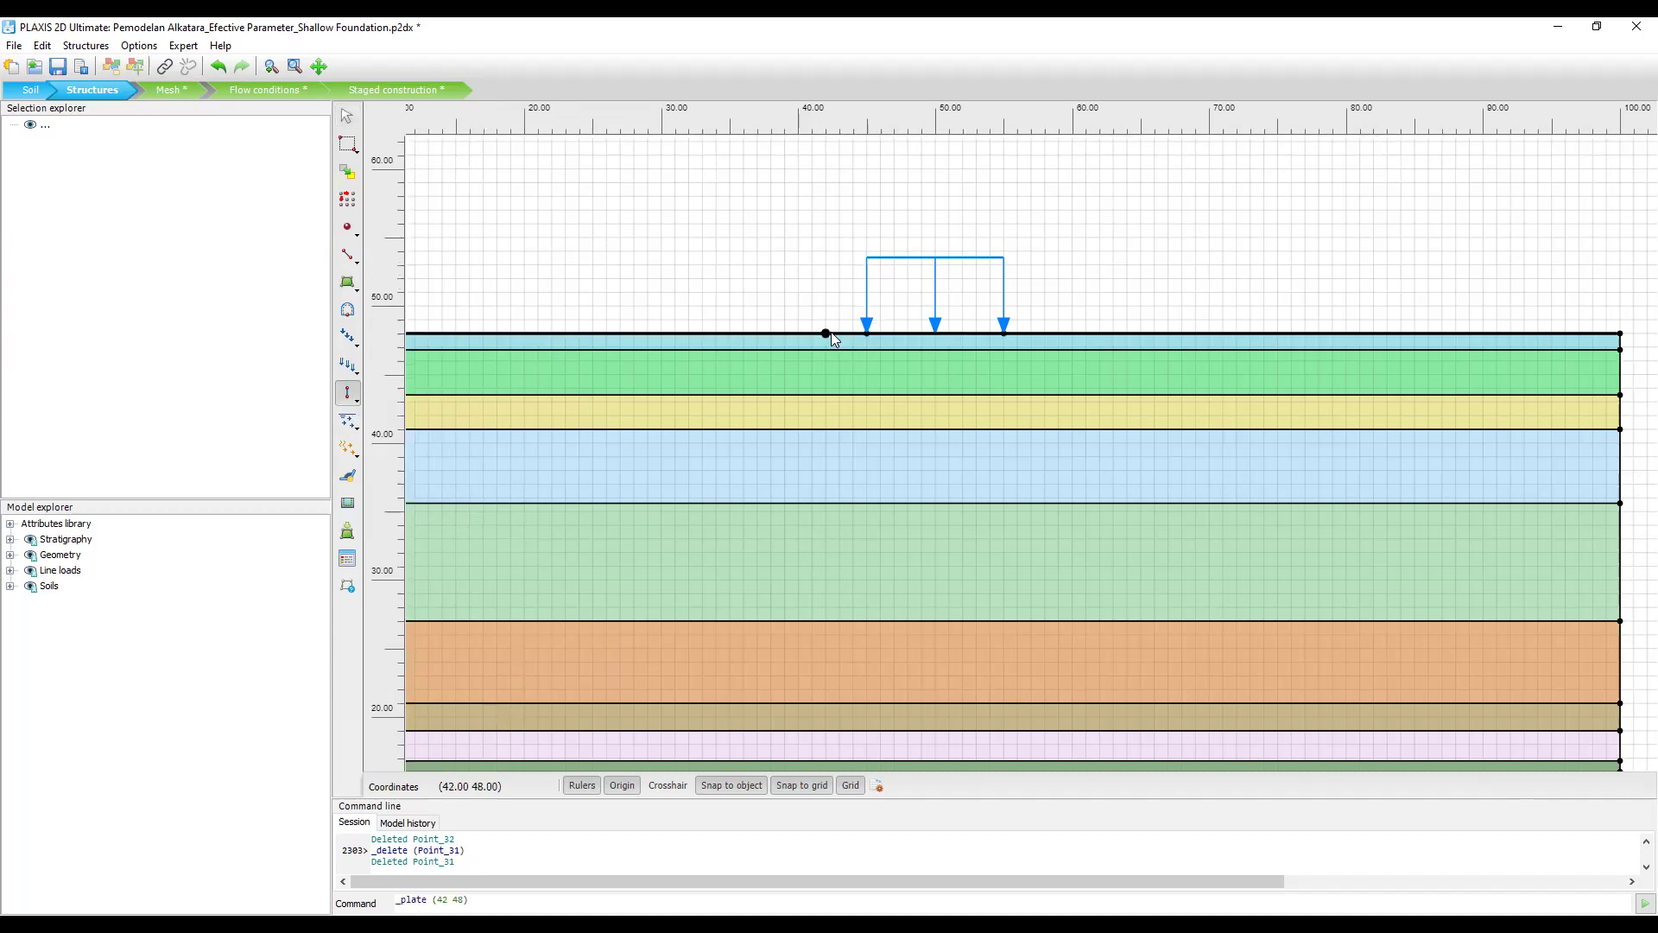
pyautogui.click(1044, 334)
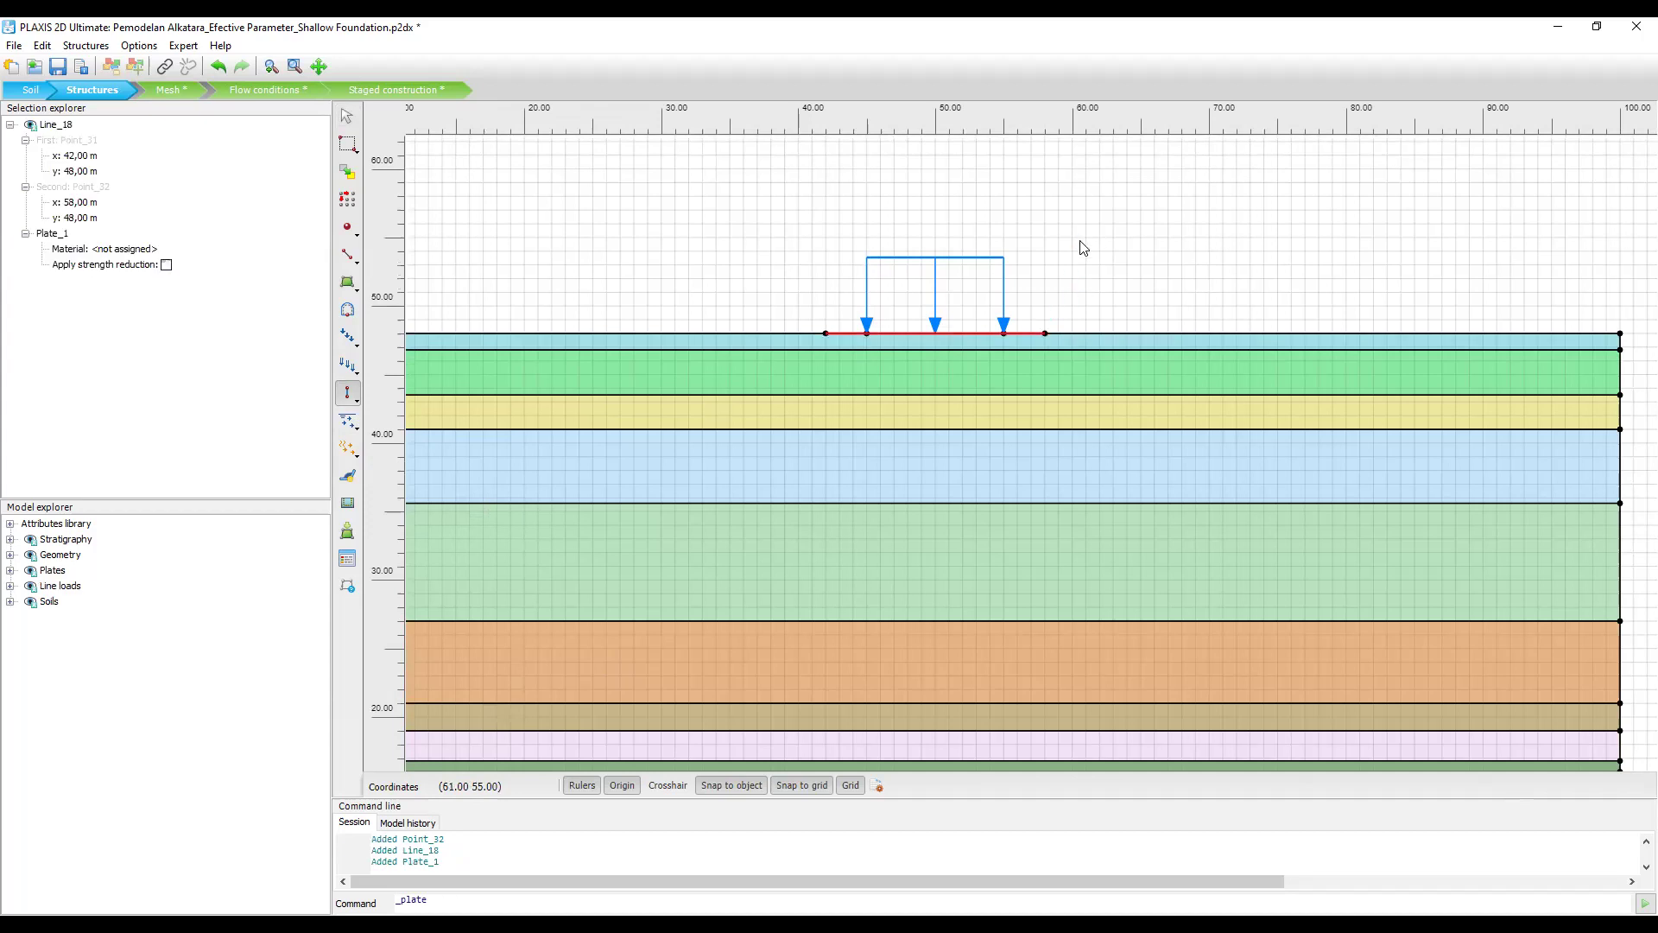
pyautogui.press('Escape')
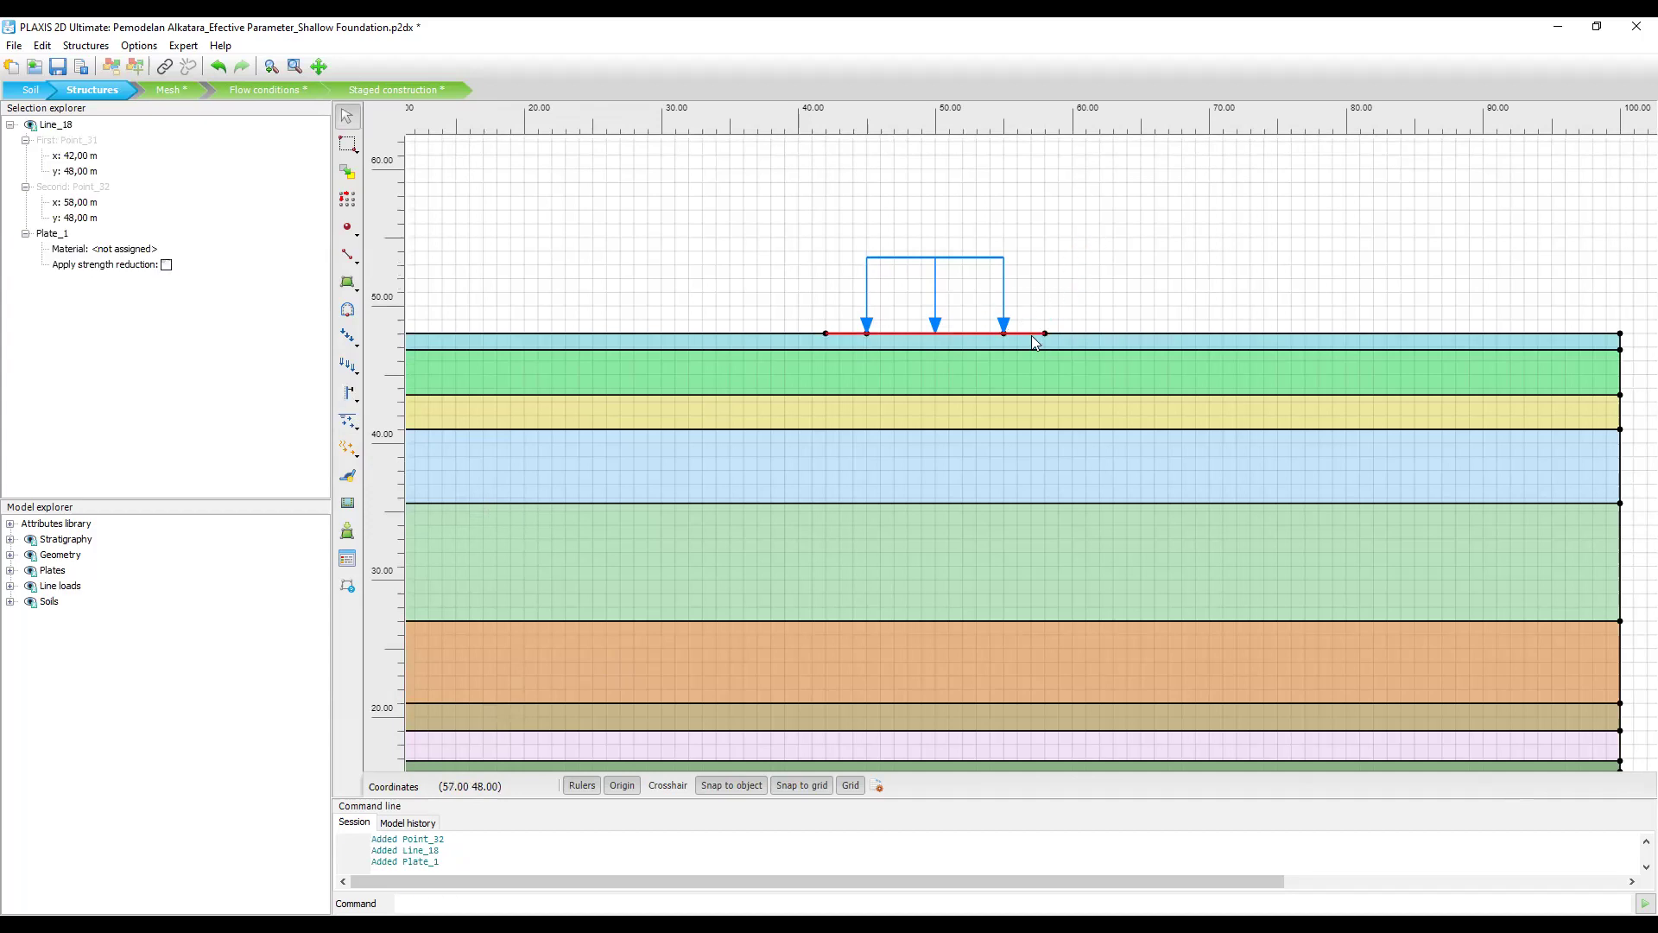
# Assign the Plat Baja material to the plate beneath the line load.
pyautogui.rightClick(1029, 331)
pyautogui.moveTo(1124, 405)
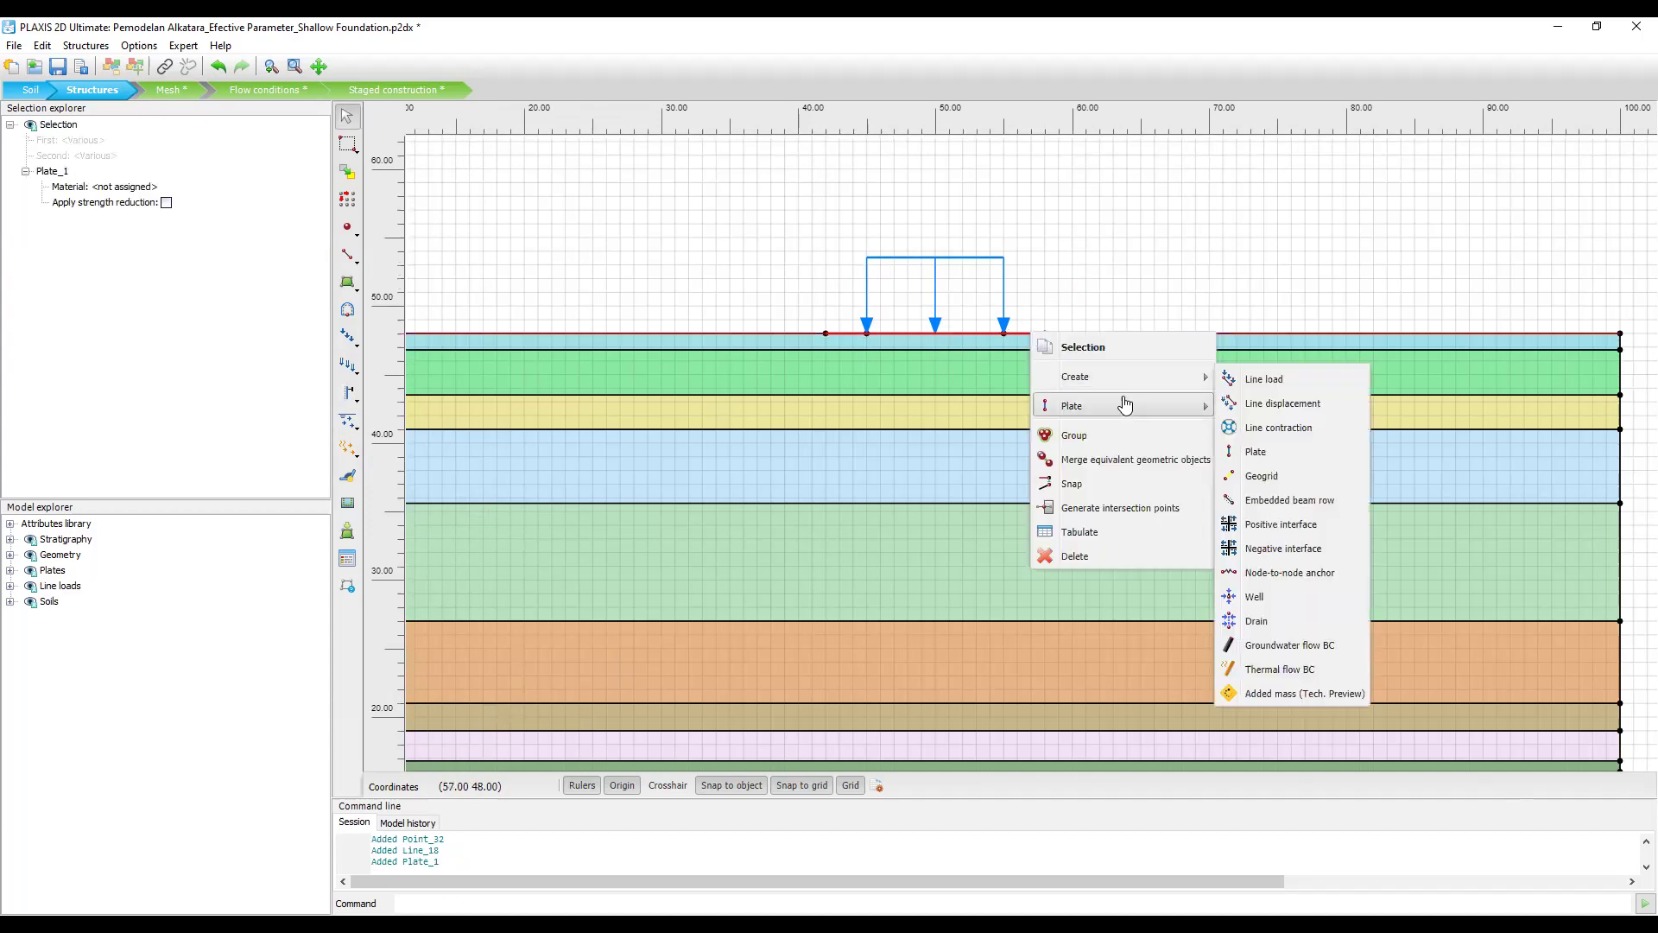
pyautogui.moveTo(1304, 445)
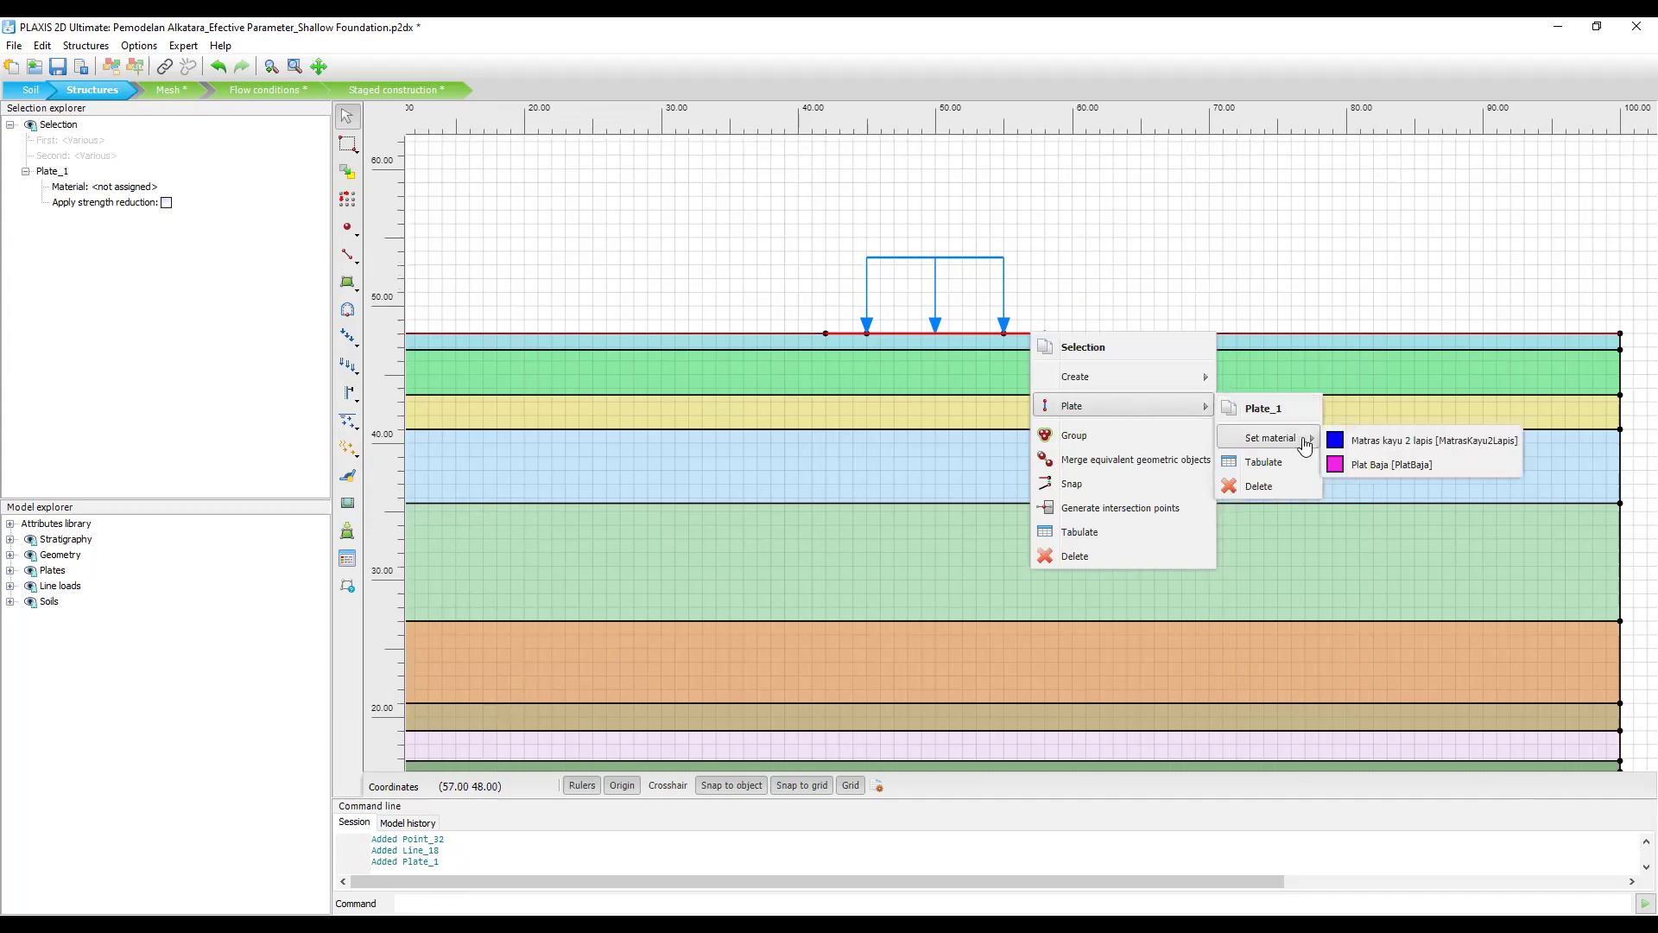
pyautogui.click(1380, 467)
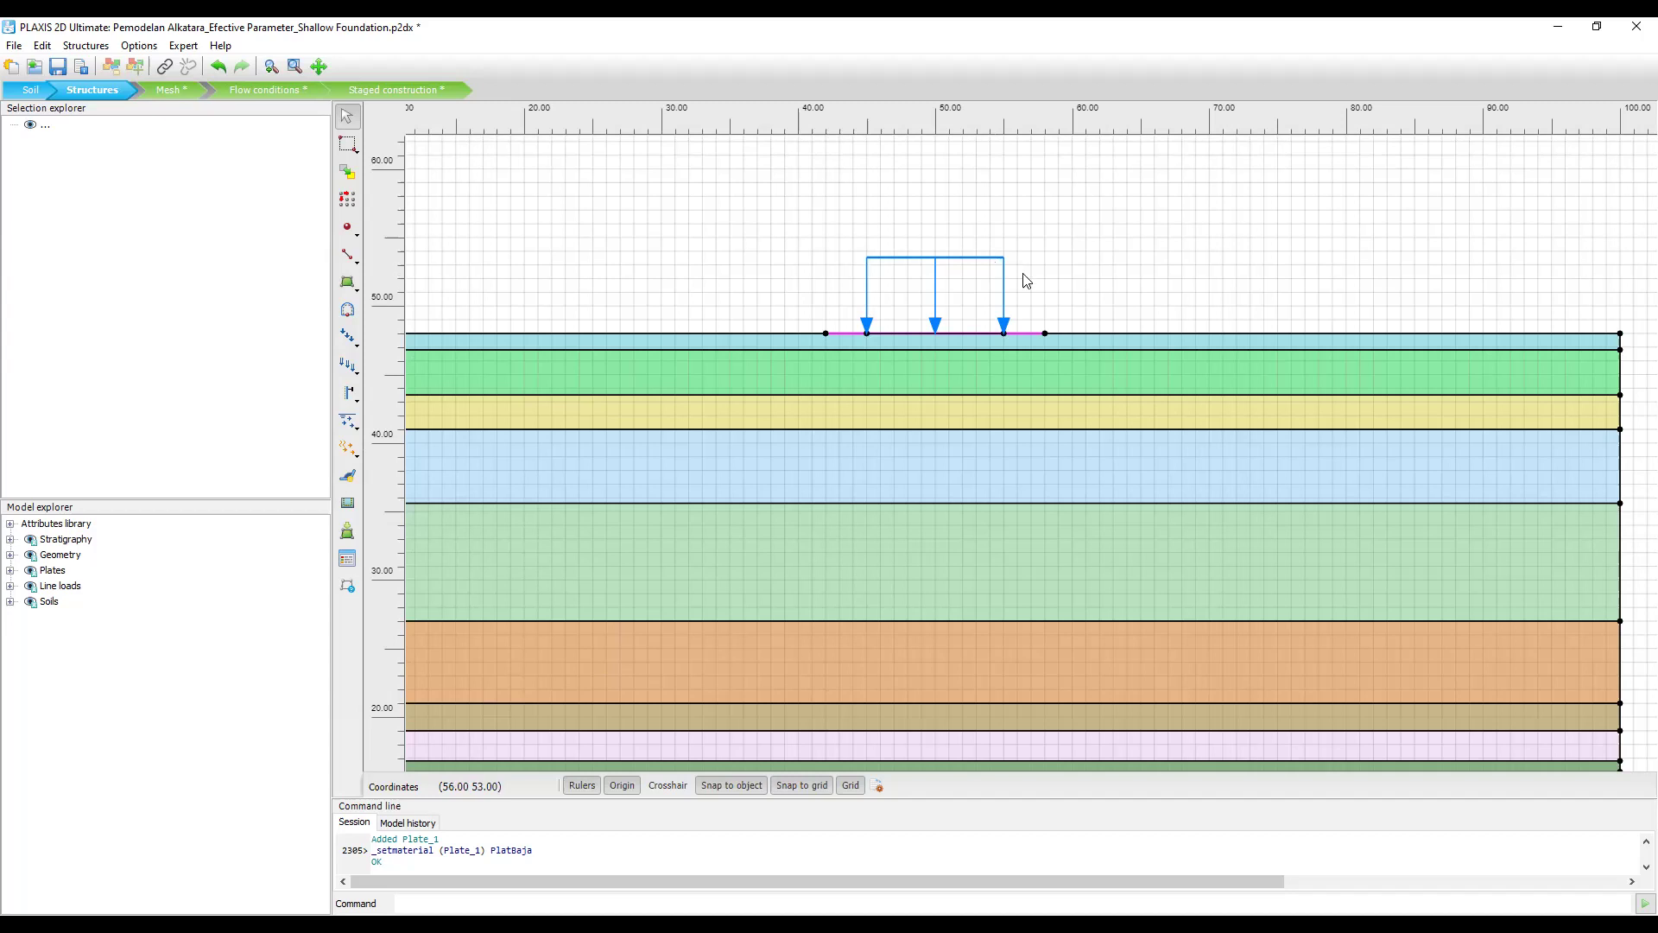
# Delete the plate beneath the line load together with the end points of its line.
pyautogui.click(1036, 333)
pyautogui.rightClick(1038, 333)
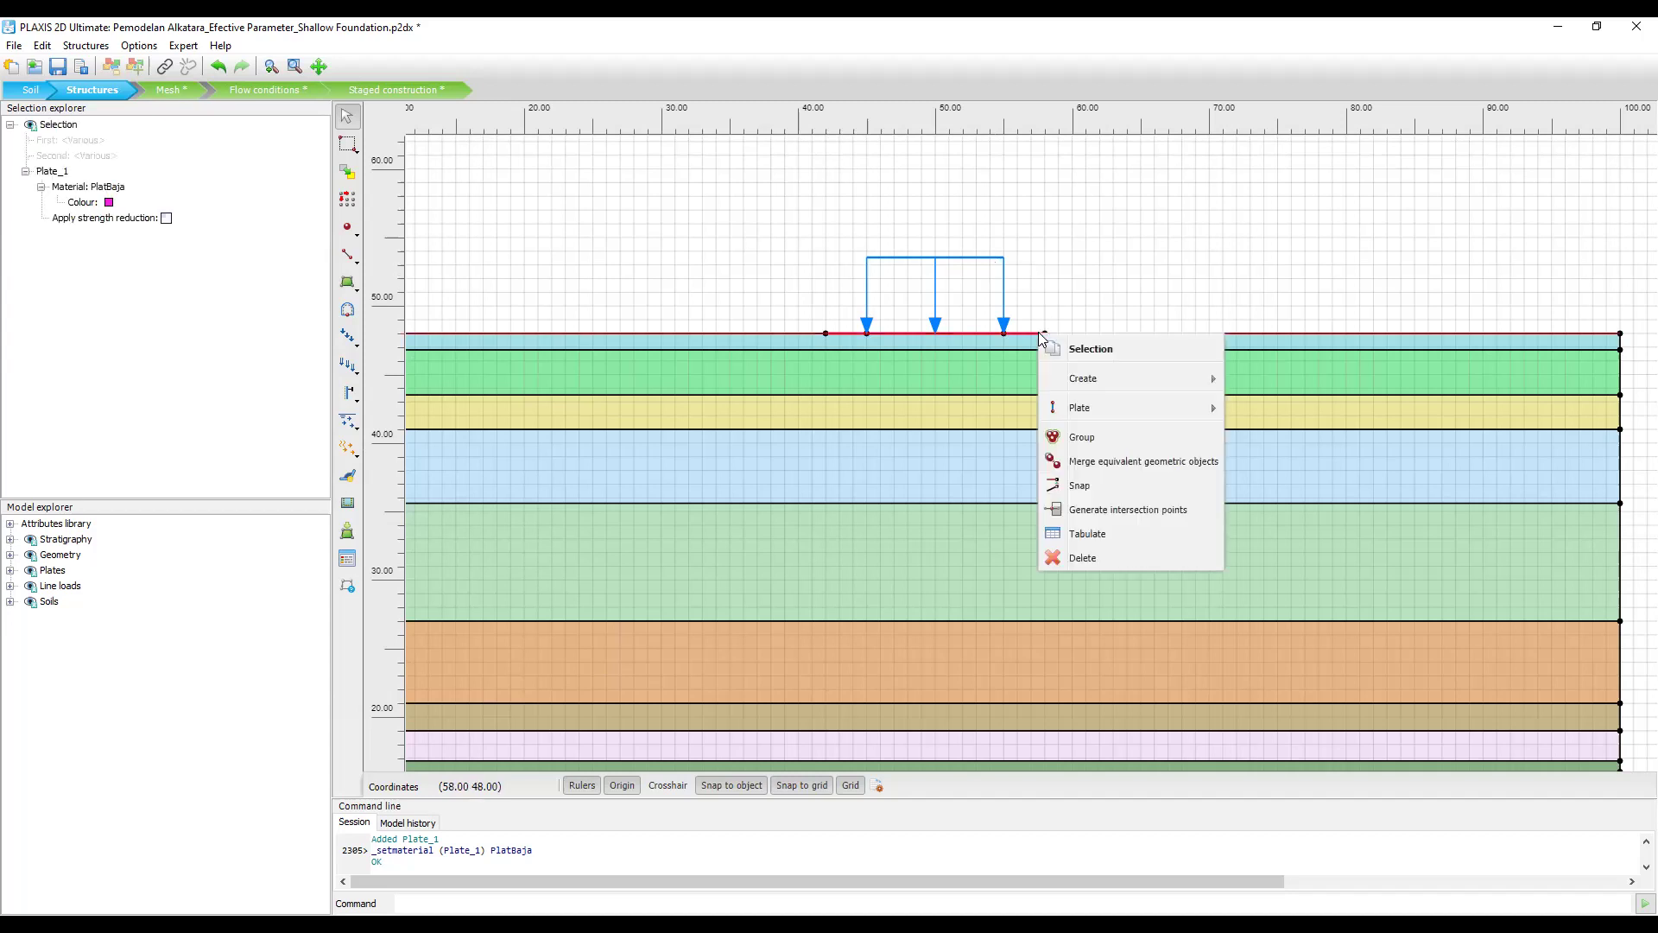
pyautogui.click(1040, 321)
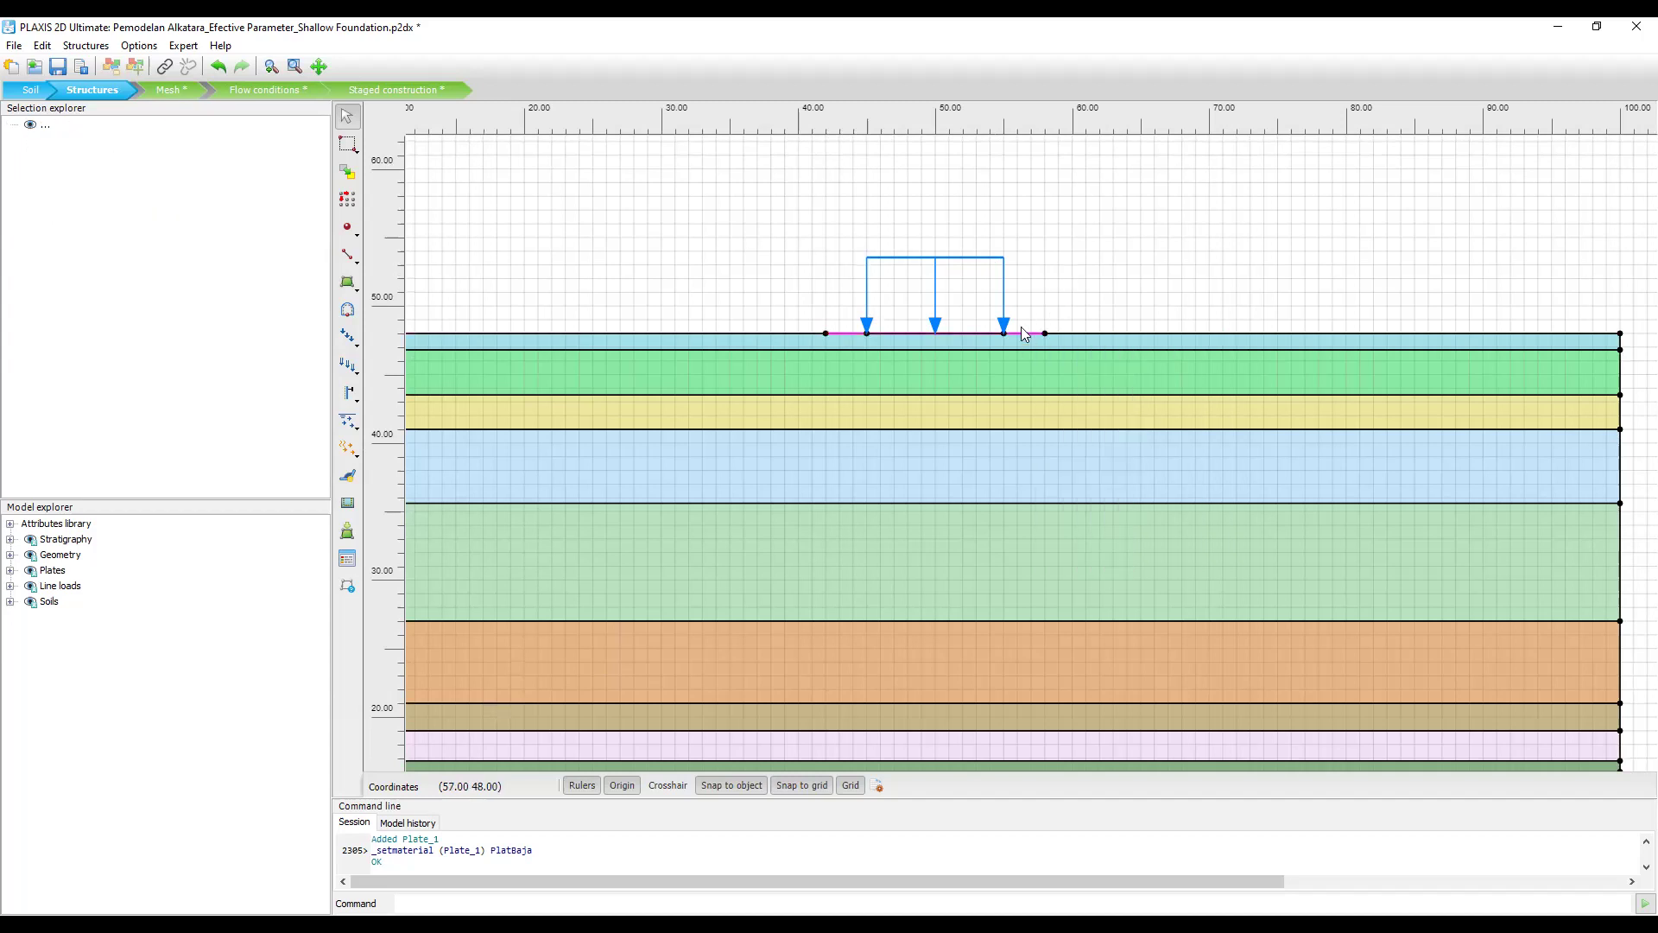
pyautogui.rightClick(1022, 335)
pyautogui.moveTo(1140, 410)
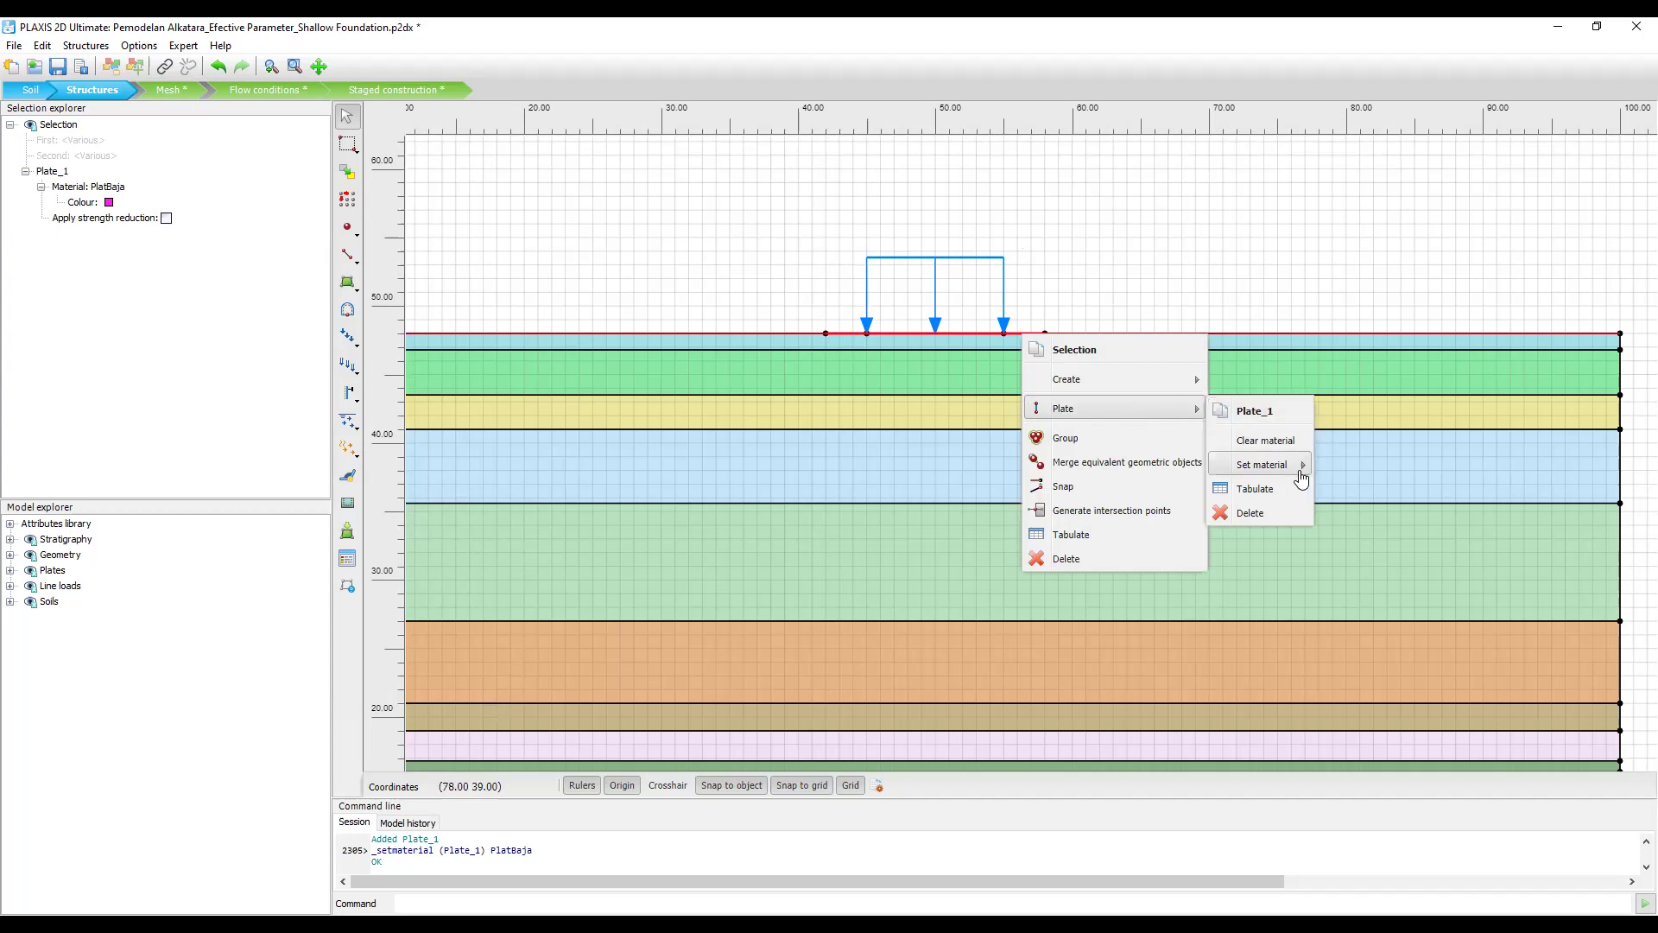
pyautogui.click(1259, 513)
pyautogui.click(1047, 335)
pyautogui.press('Delete')
pyautogui.click(826, 333)
pyautogui.press('Delete')
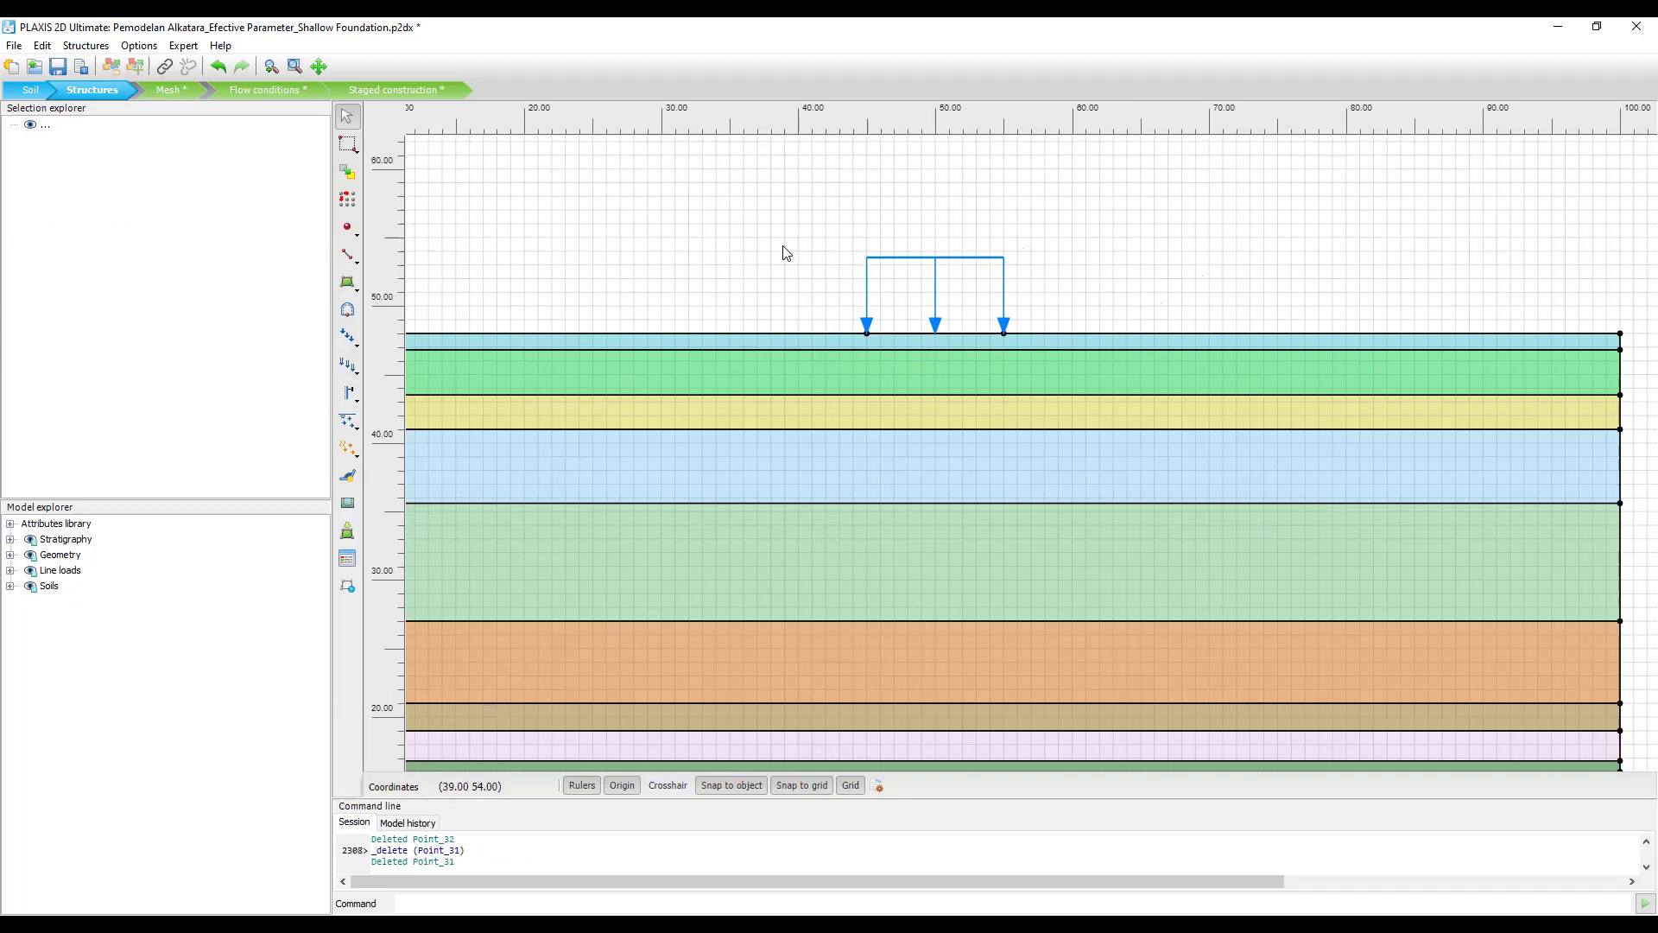
# Switch to Mesh mode and examine the mesh generation options, including the element distribution choices and the expert settings.
pyautogui.scroll(-5, 974, 297)
pyautogui.scroll(1, 1024, 296)
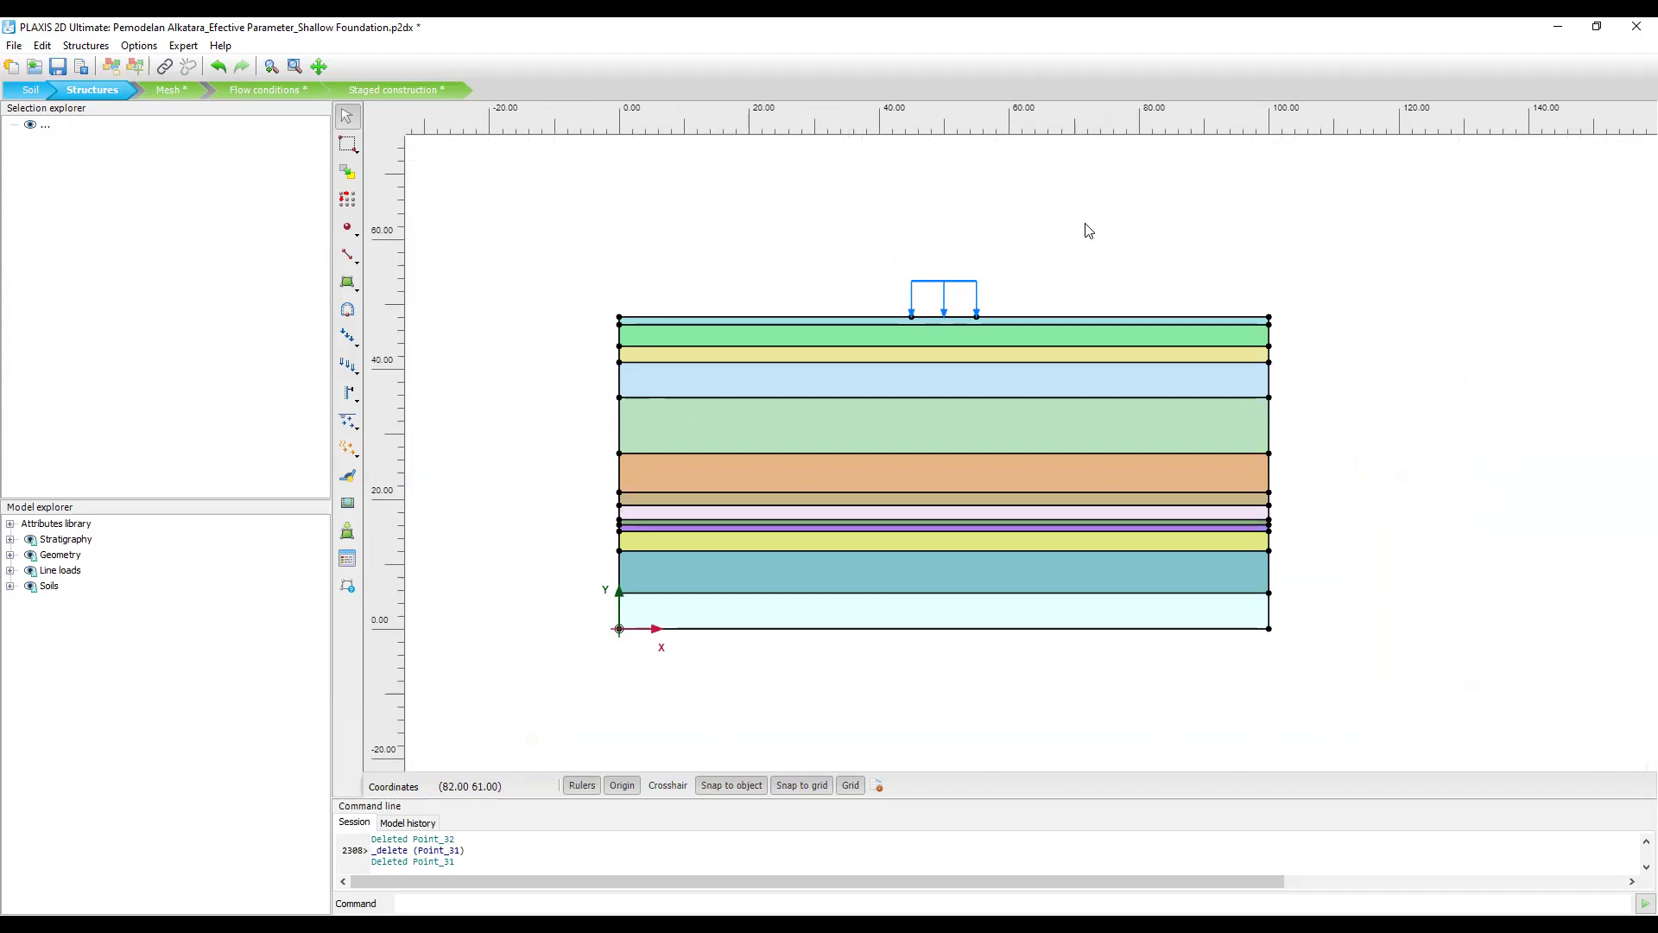
pyautogui.moveTo(1030, 357); pyautogui.dragTo(1110, 316)
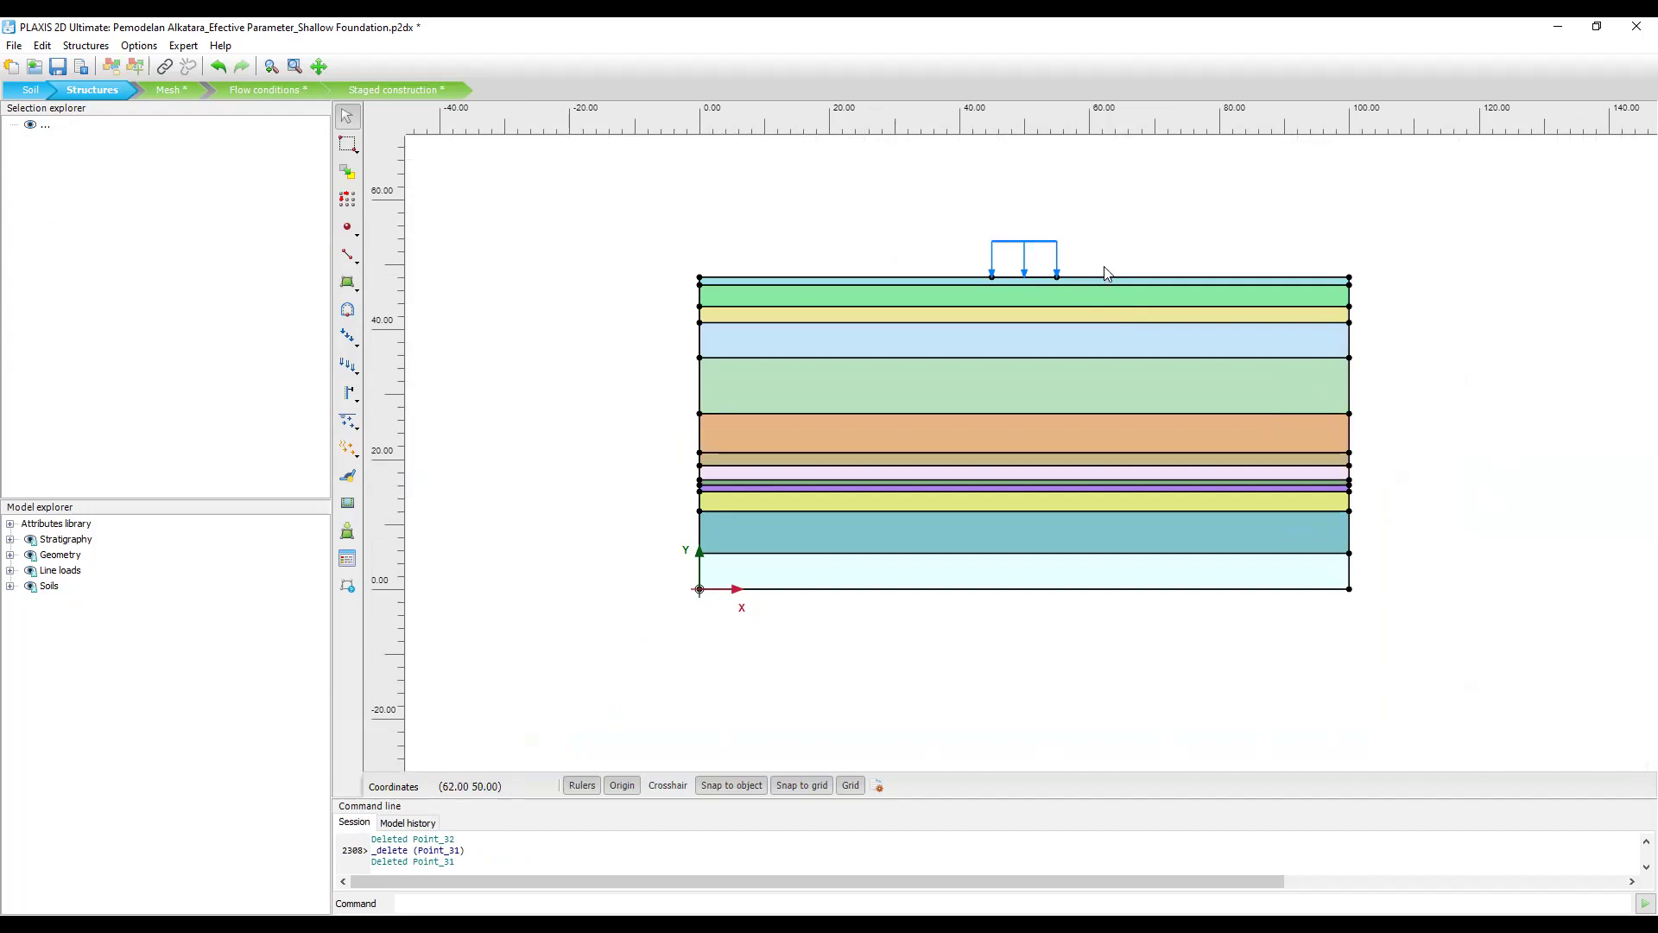
pyautogui.moveTo(822, 325); pyautogui.dragTo(686, 323)
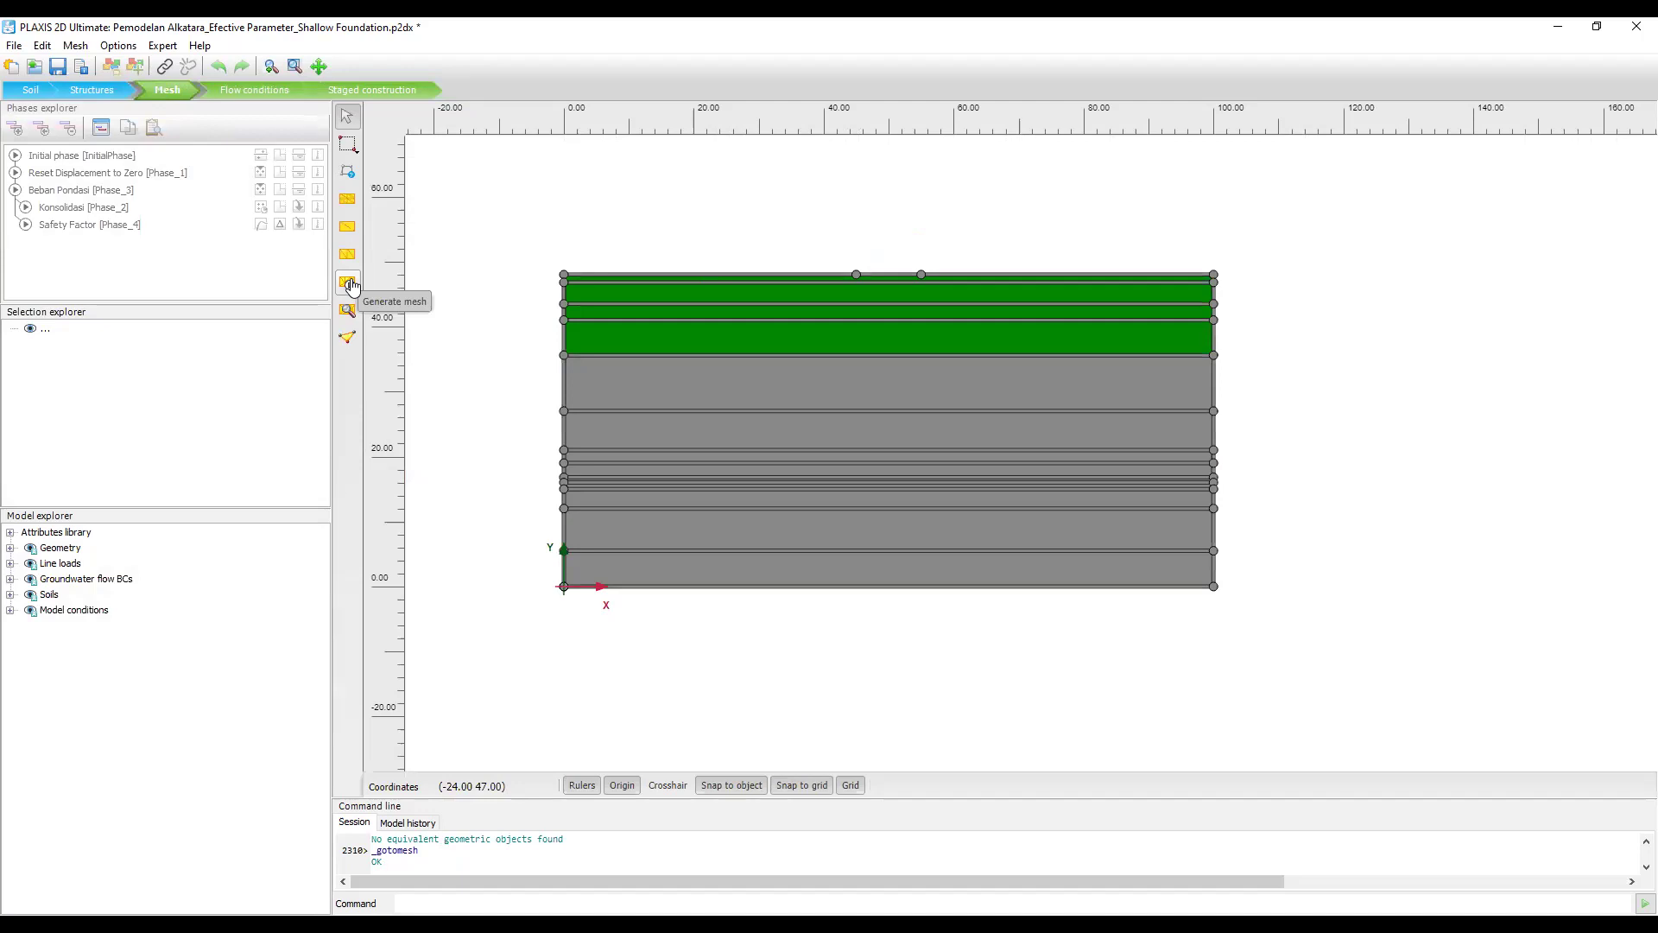
pyautogui.click(352, 287)
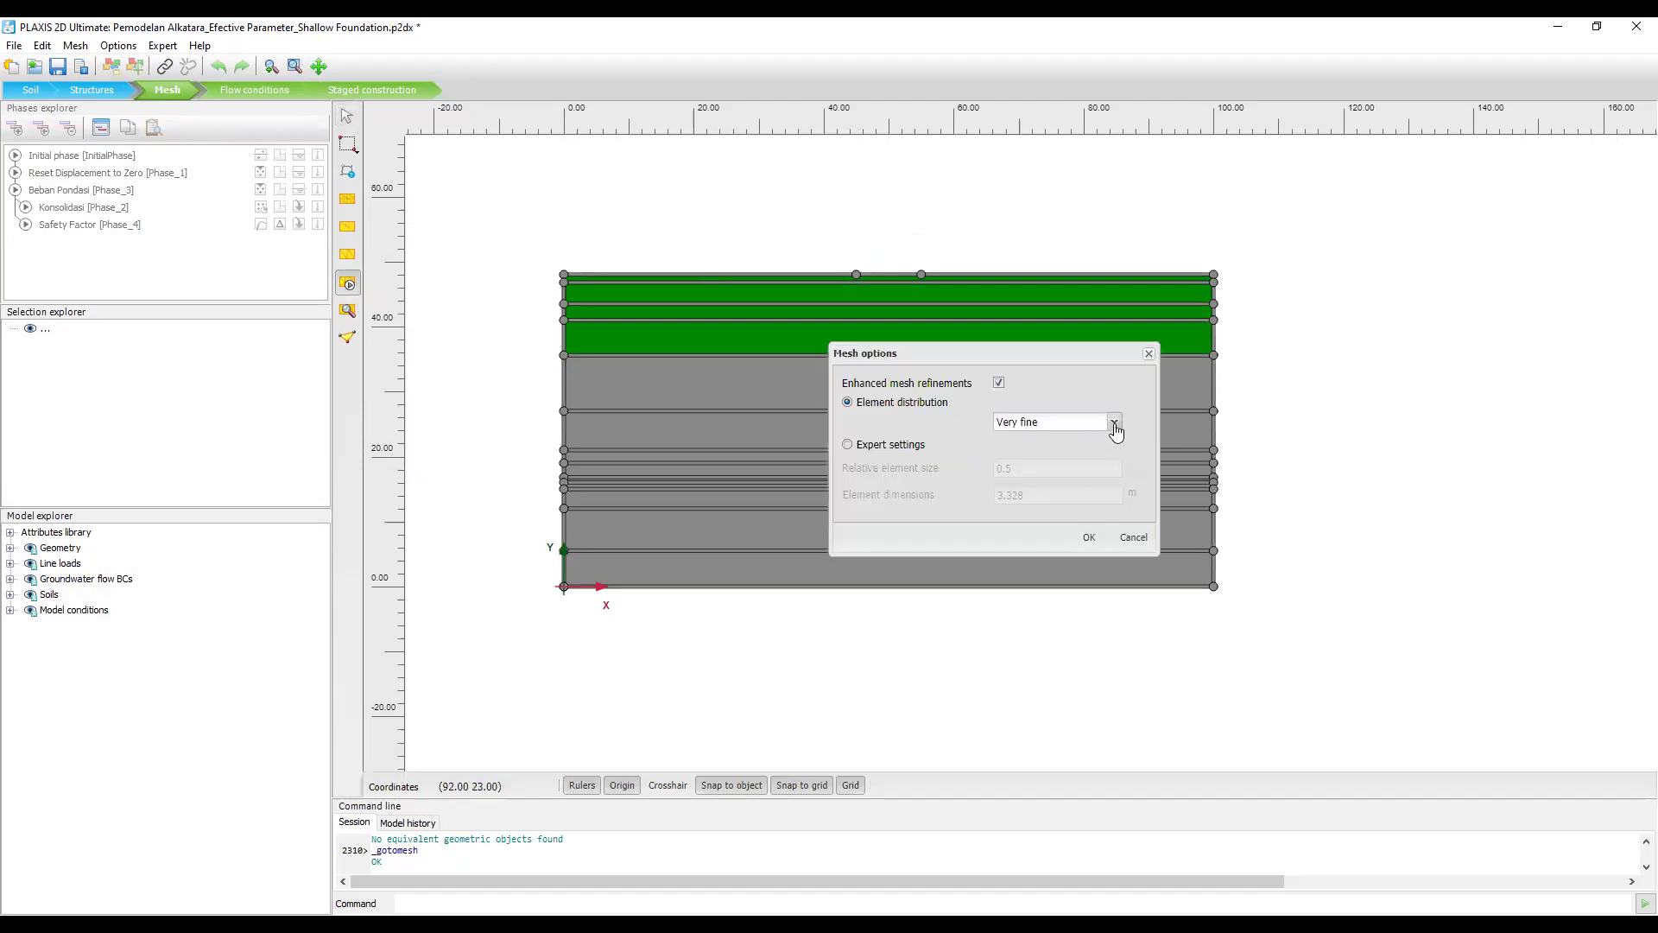
pyautogui.click(1114, 423)
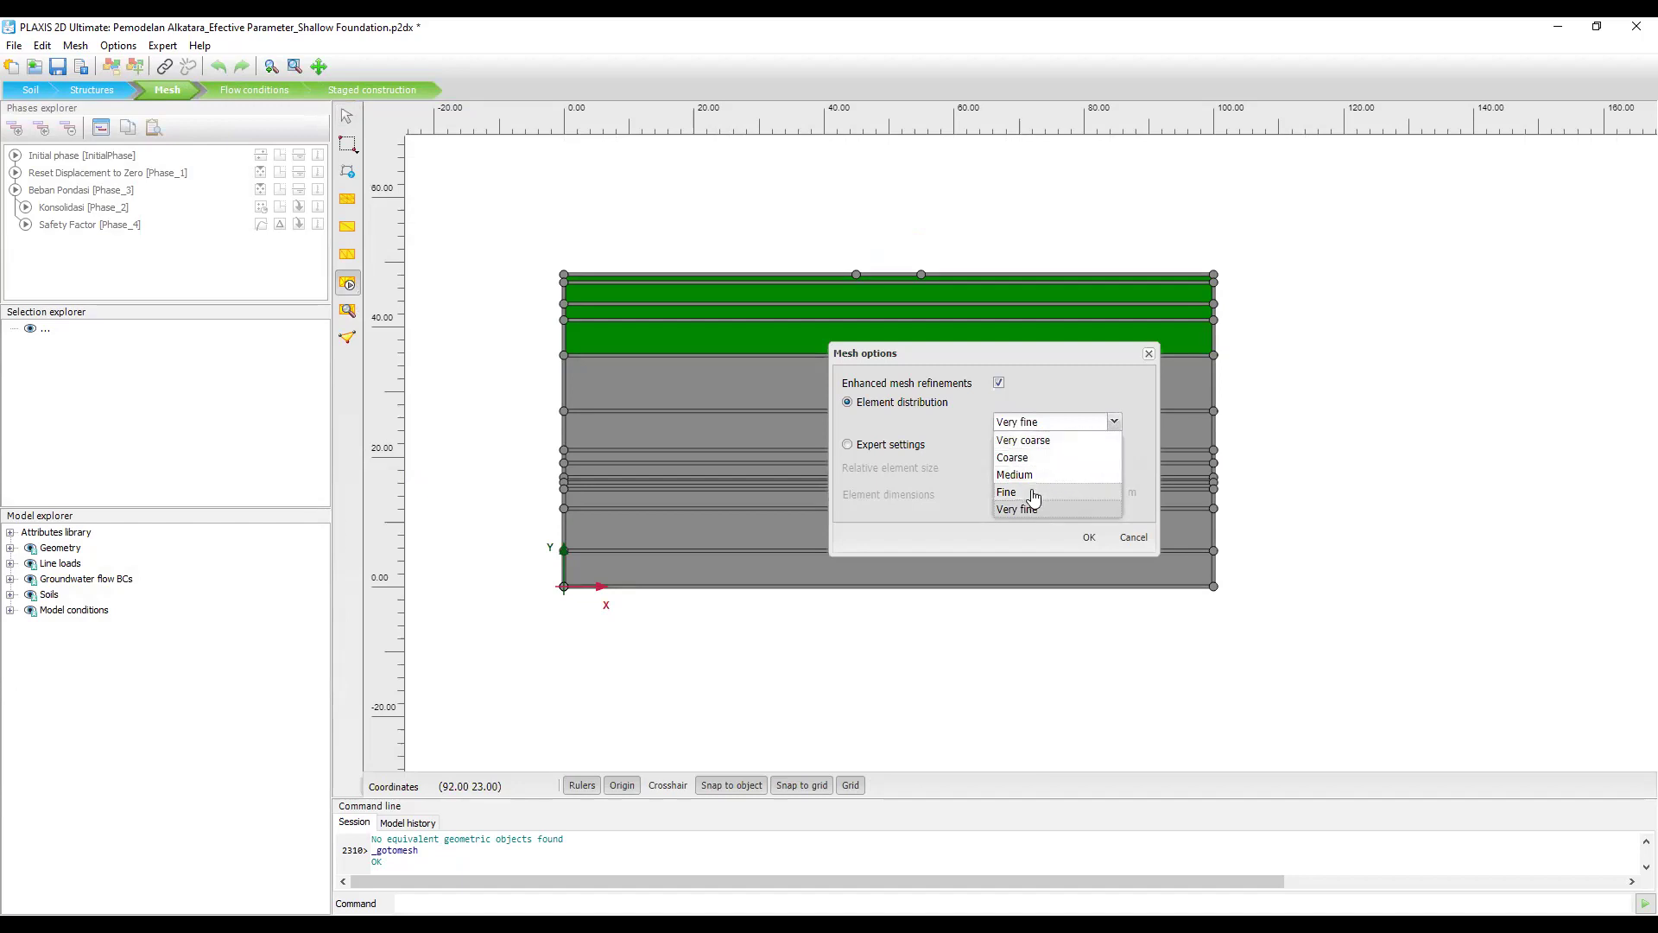
pyautogui.click(1306, 376)
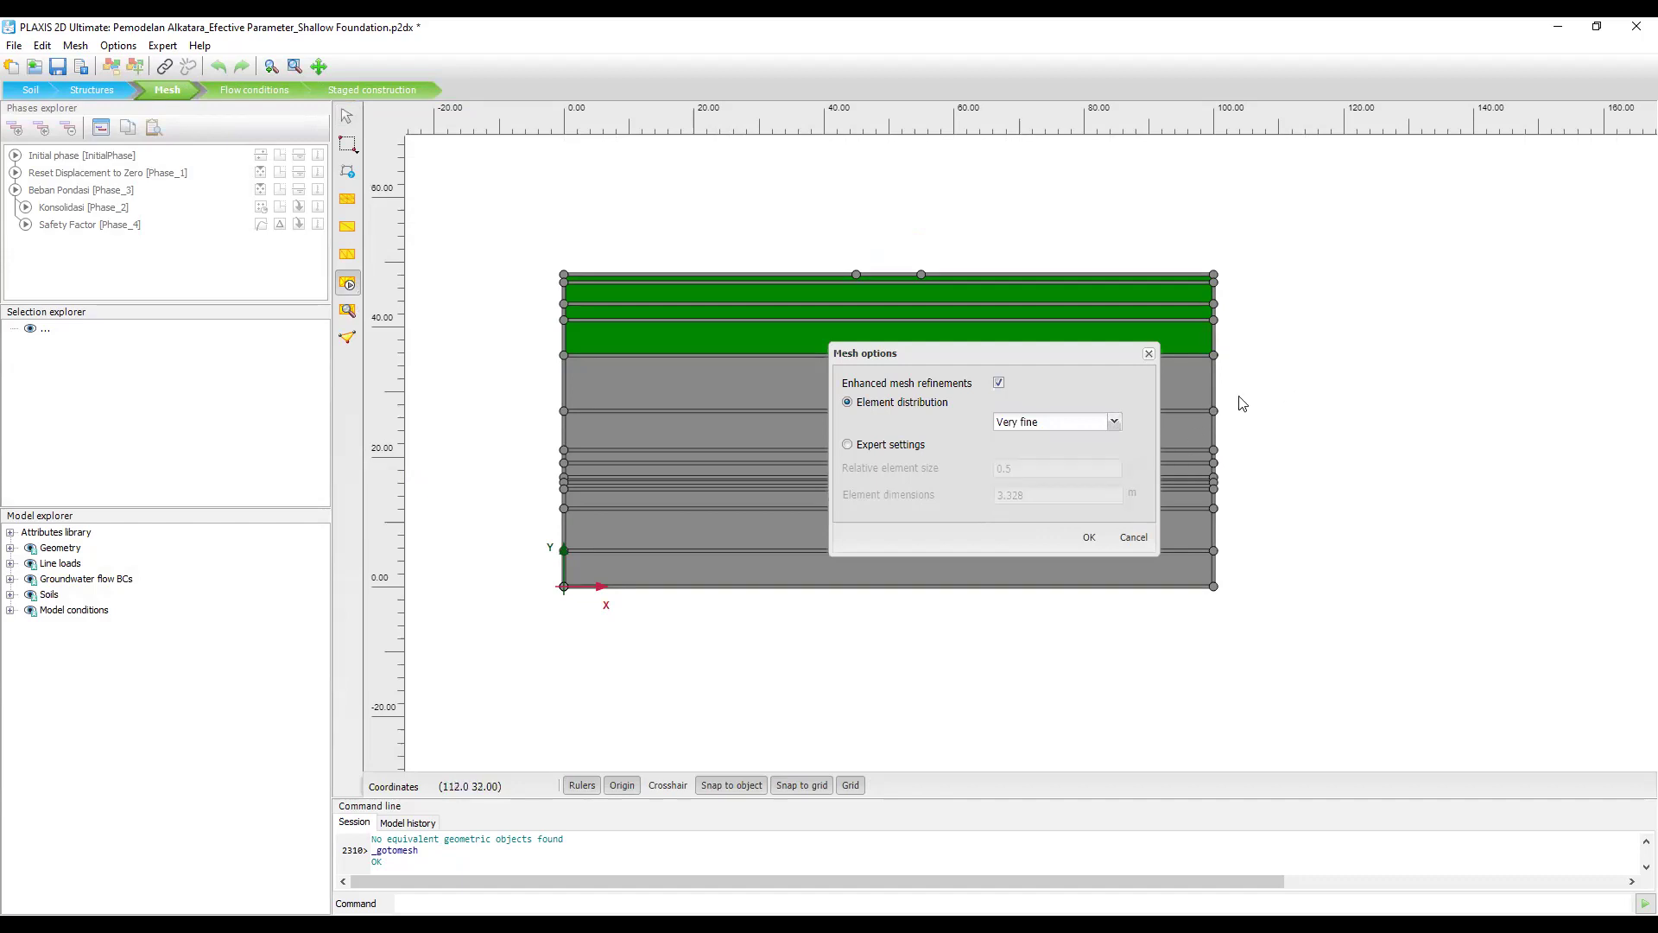
pyautogui.click(871, 453)
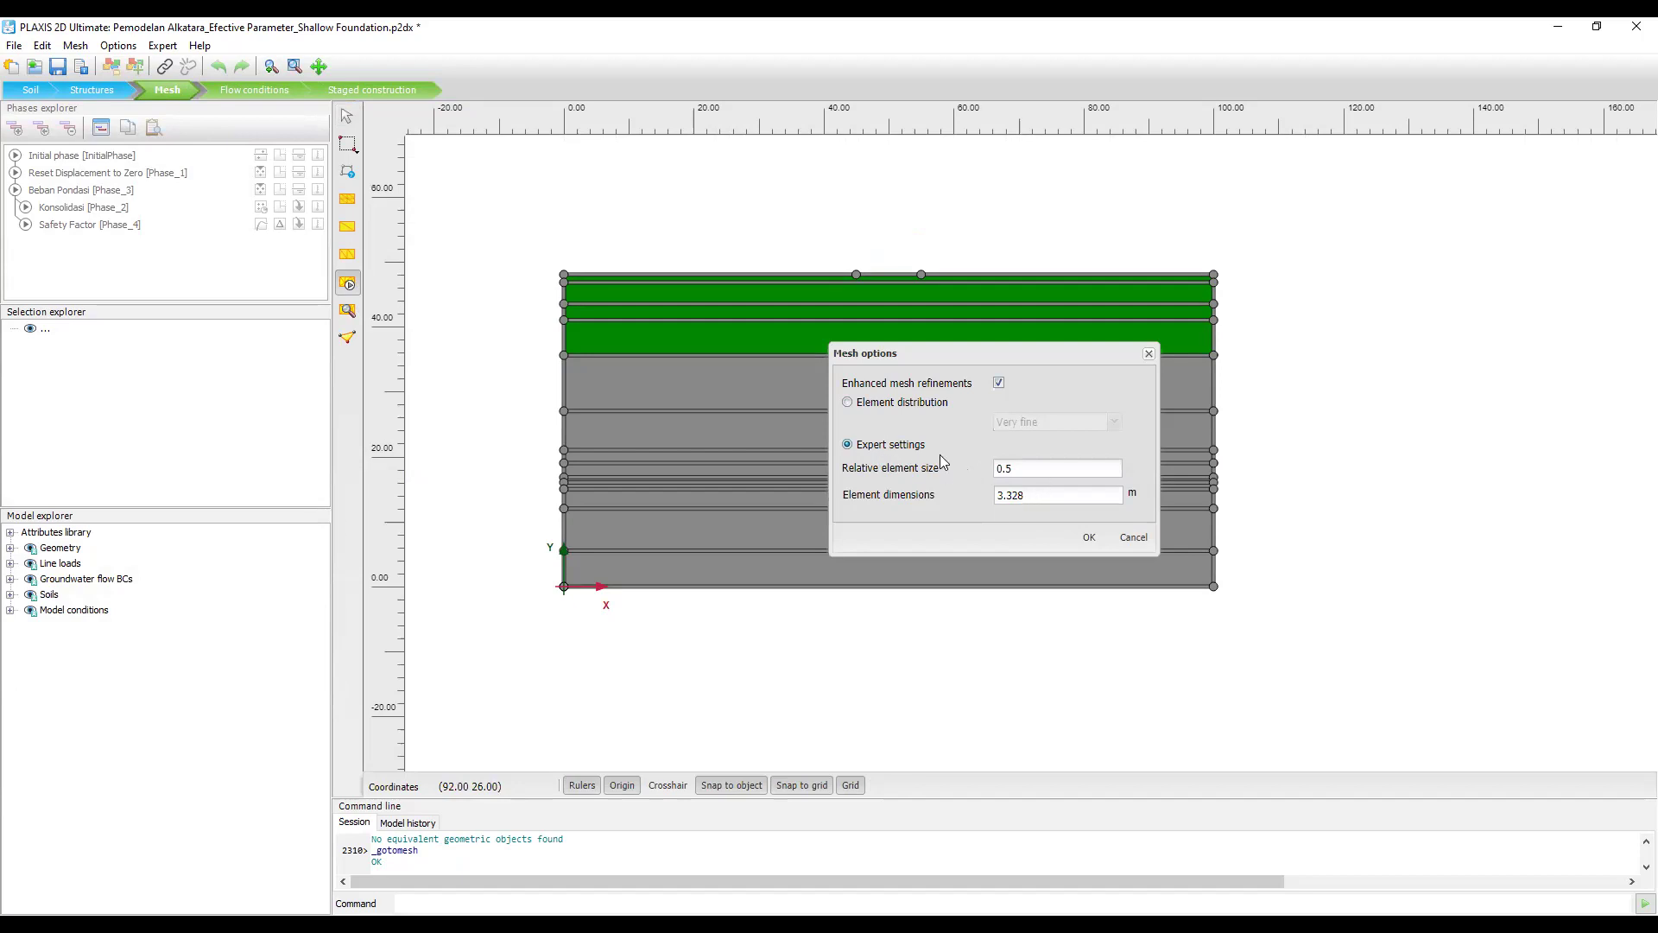
pyautogui.click(848, 402)
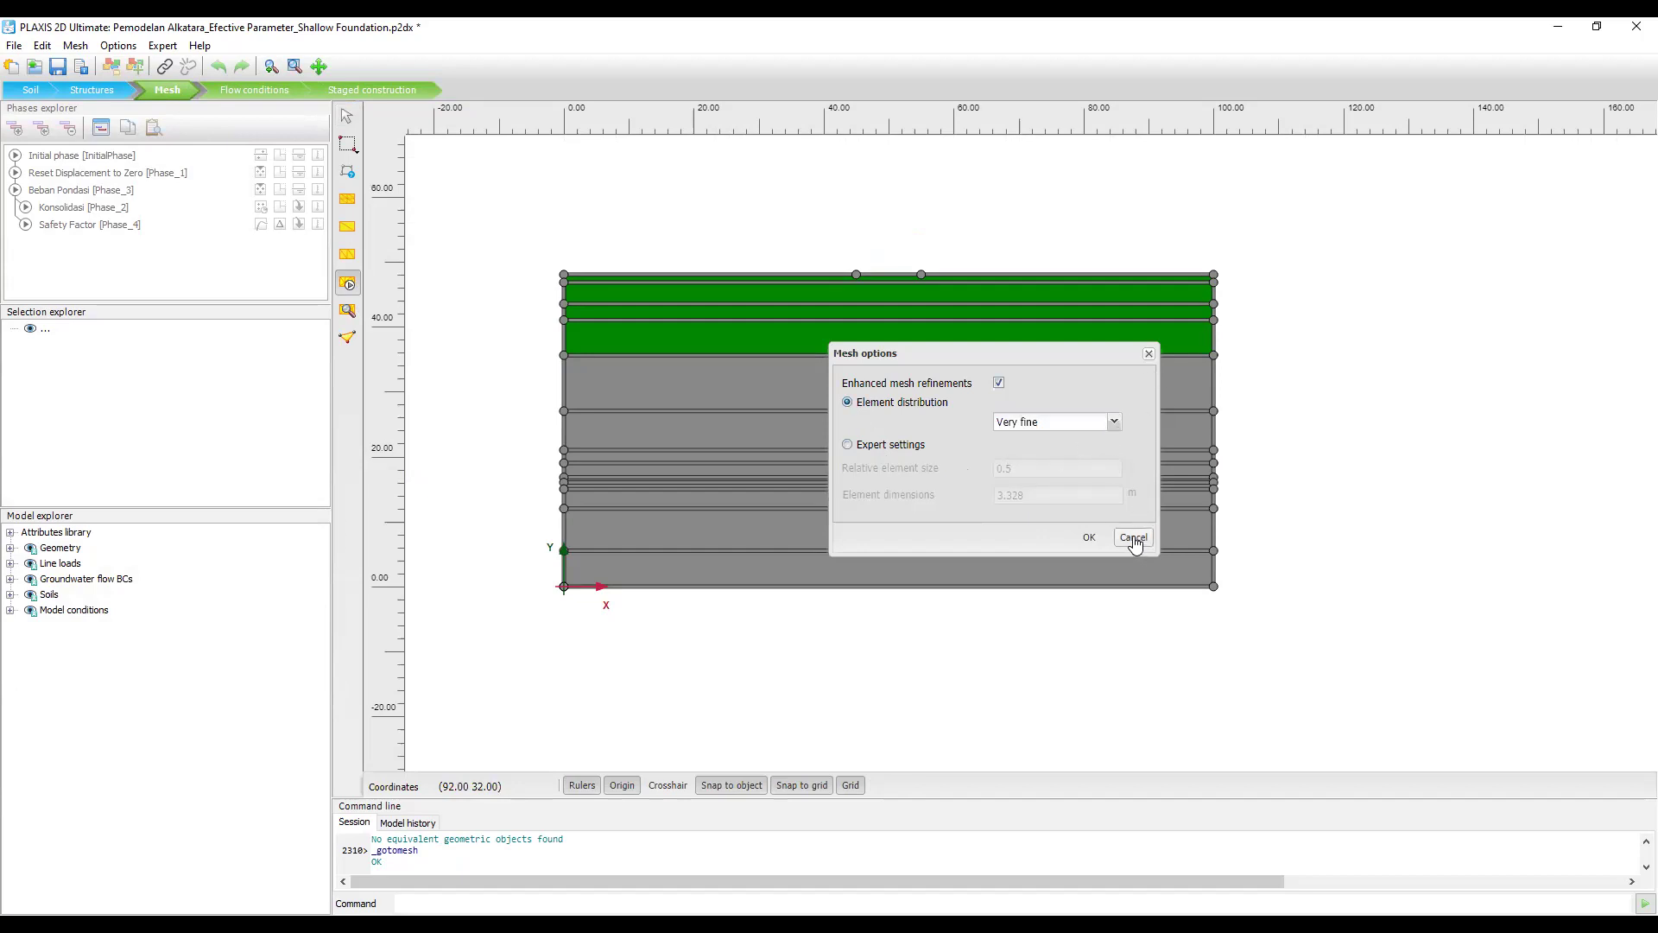
pyautogui.click(1133, 539)
# Generate the mesh with enhanced mesh refinements and a Very fine element distribution.
pyautogui.click(348, 288)
pyautogui.click(1088, 539)
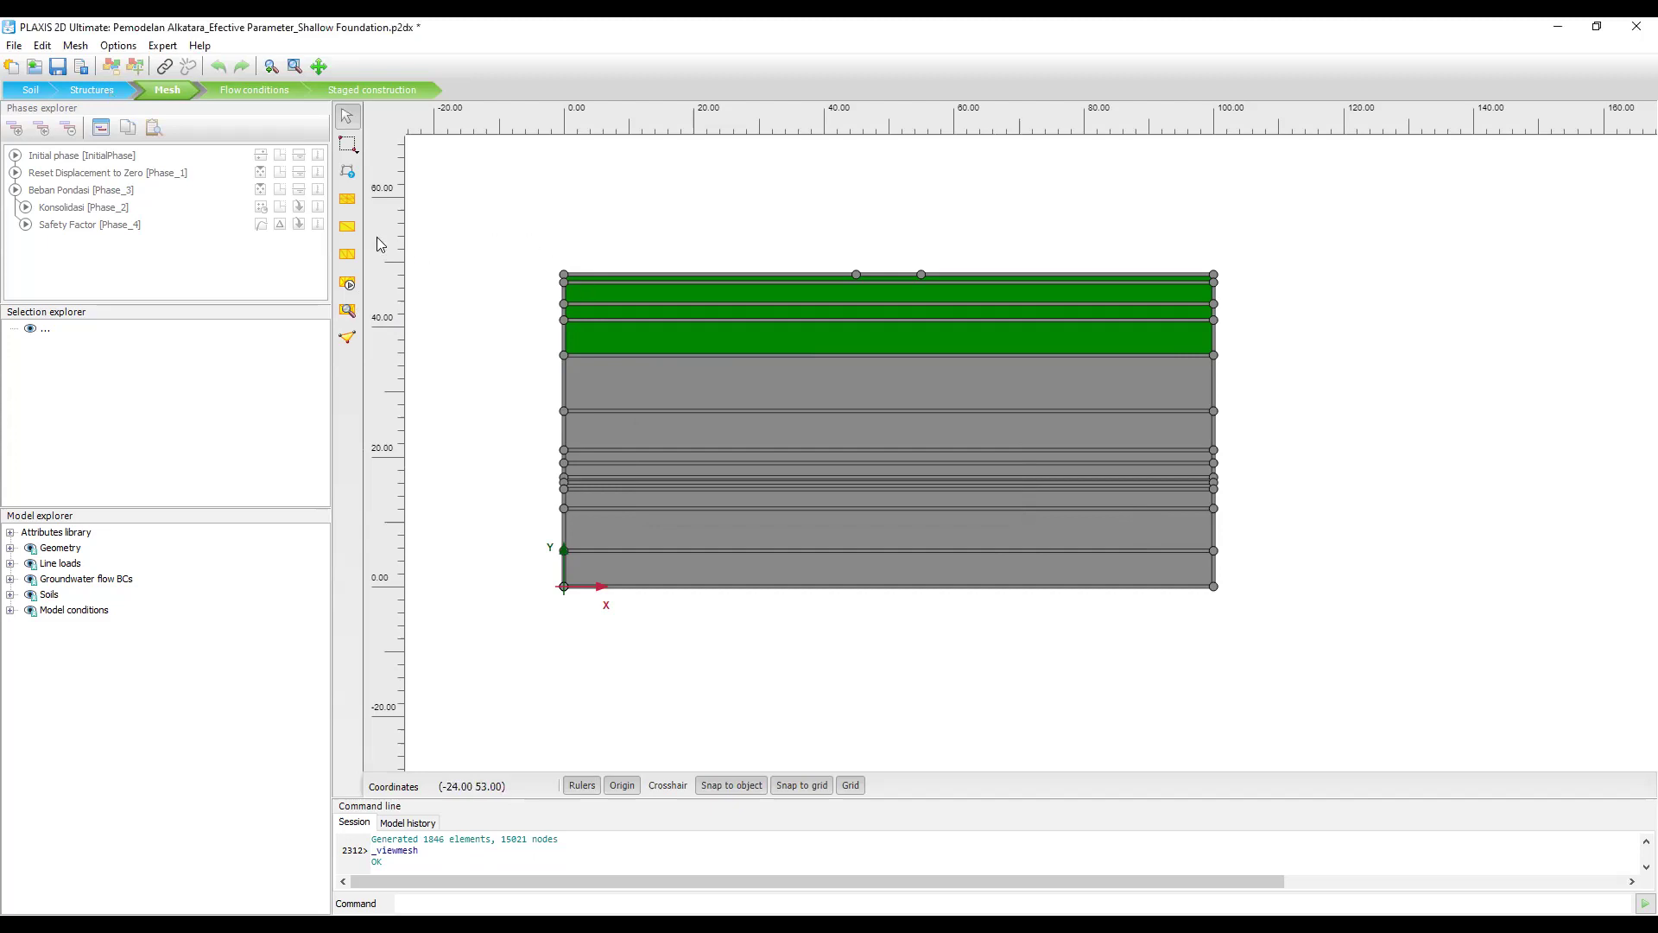
# Switch to Flow conditions mode and examine the coordinates and properties of the global water level.
pyautogui.click(254, 91)
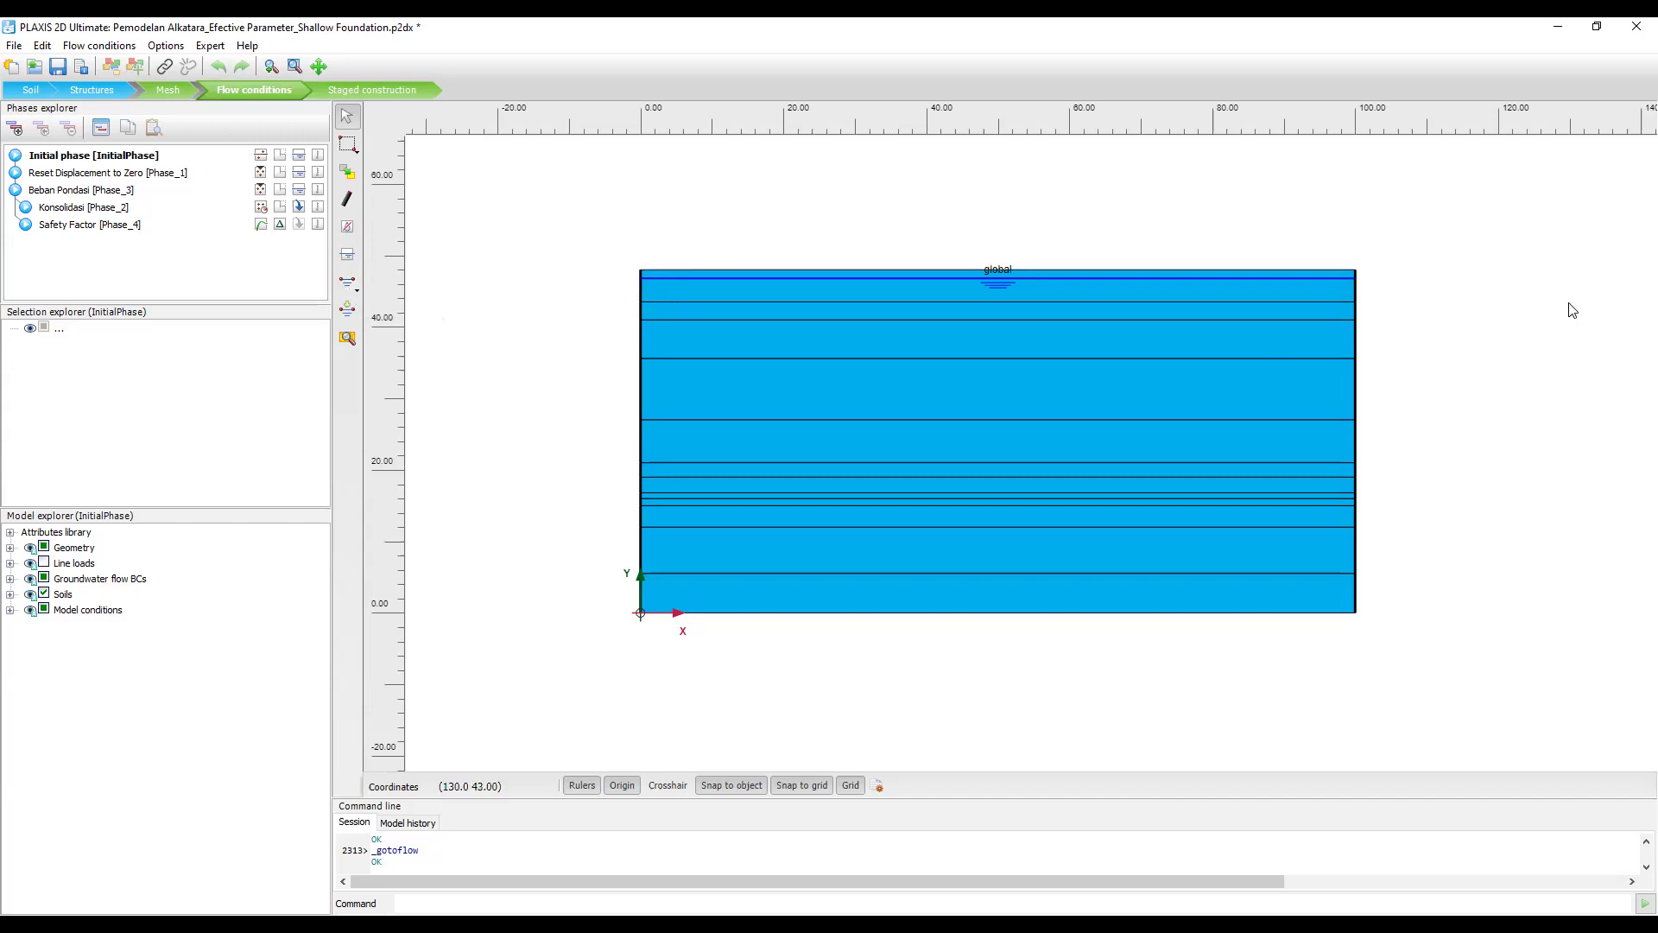
pyautogui.click(927, 279)
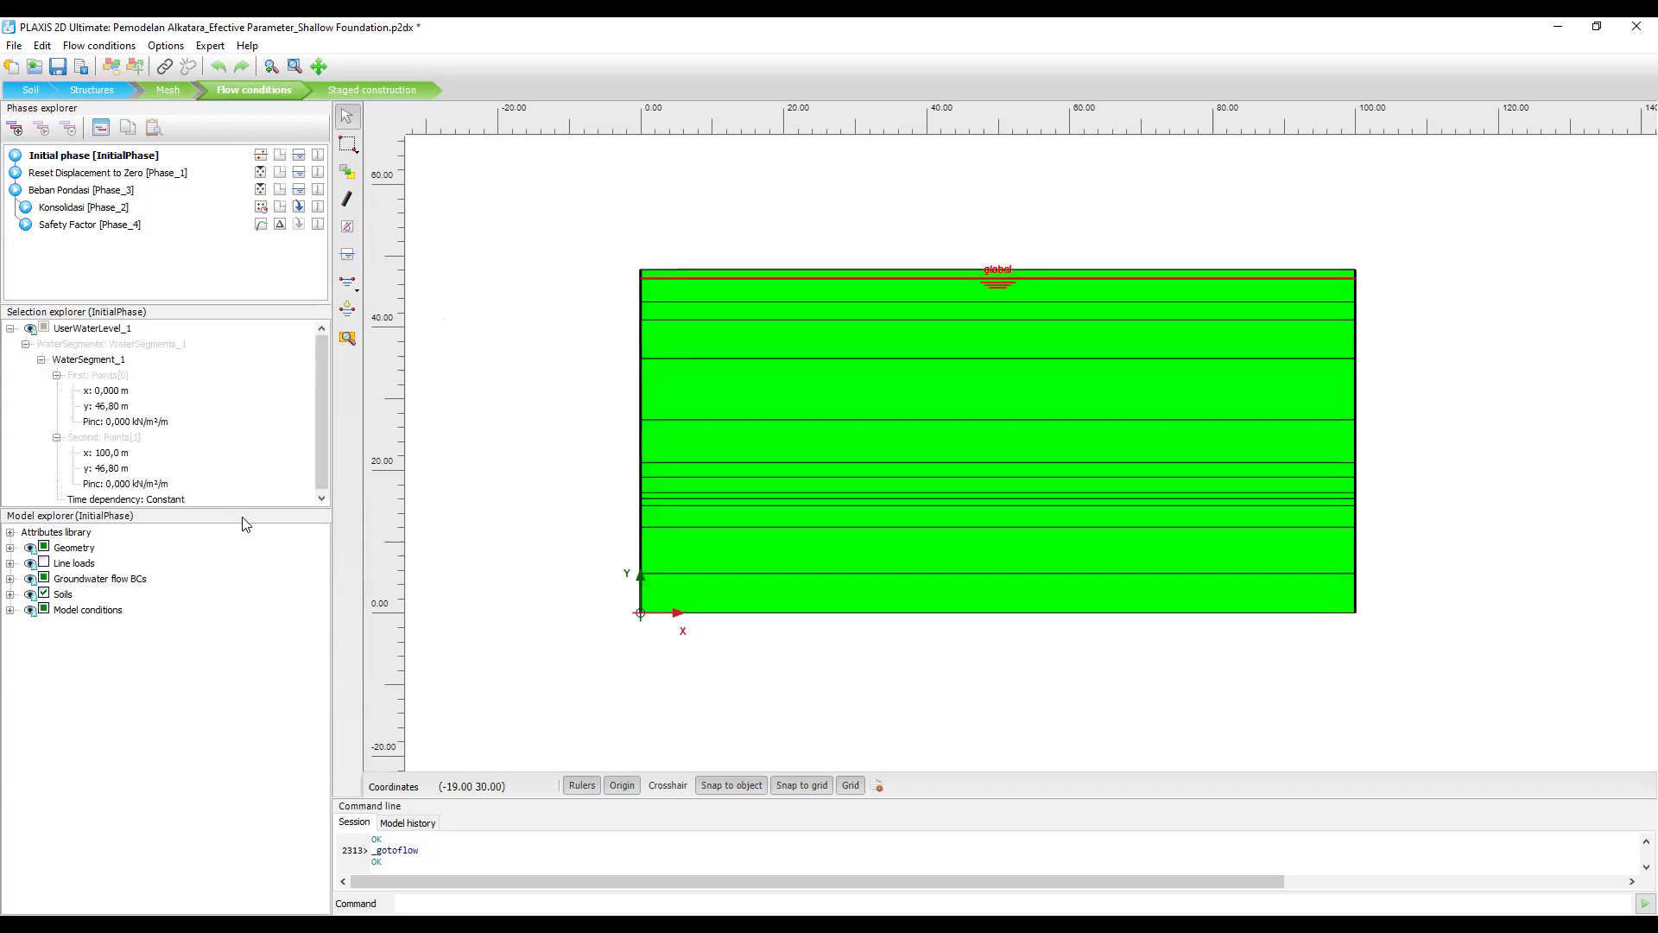
pyautogui.moveTo(237, 510); pyautogui.dragTo(237, 606)
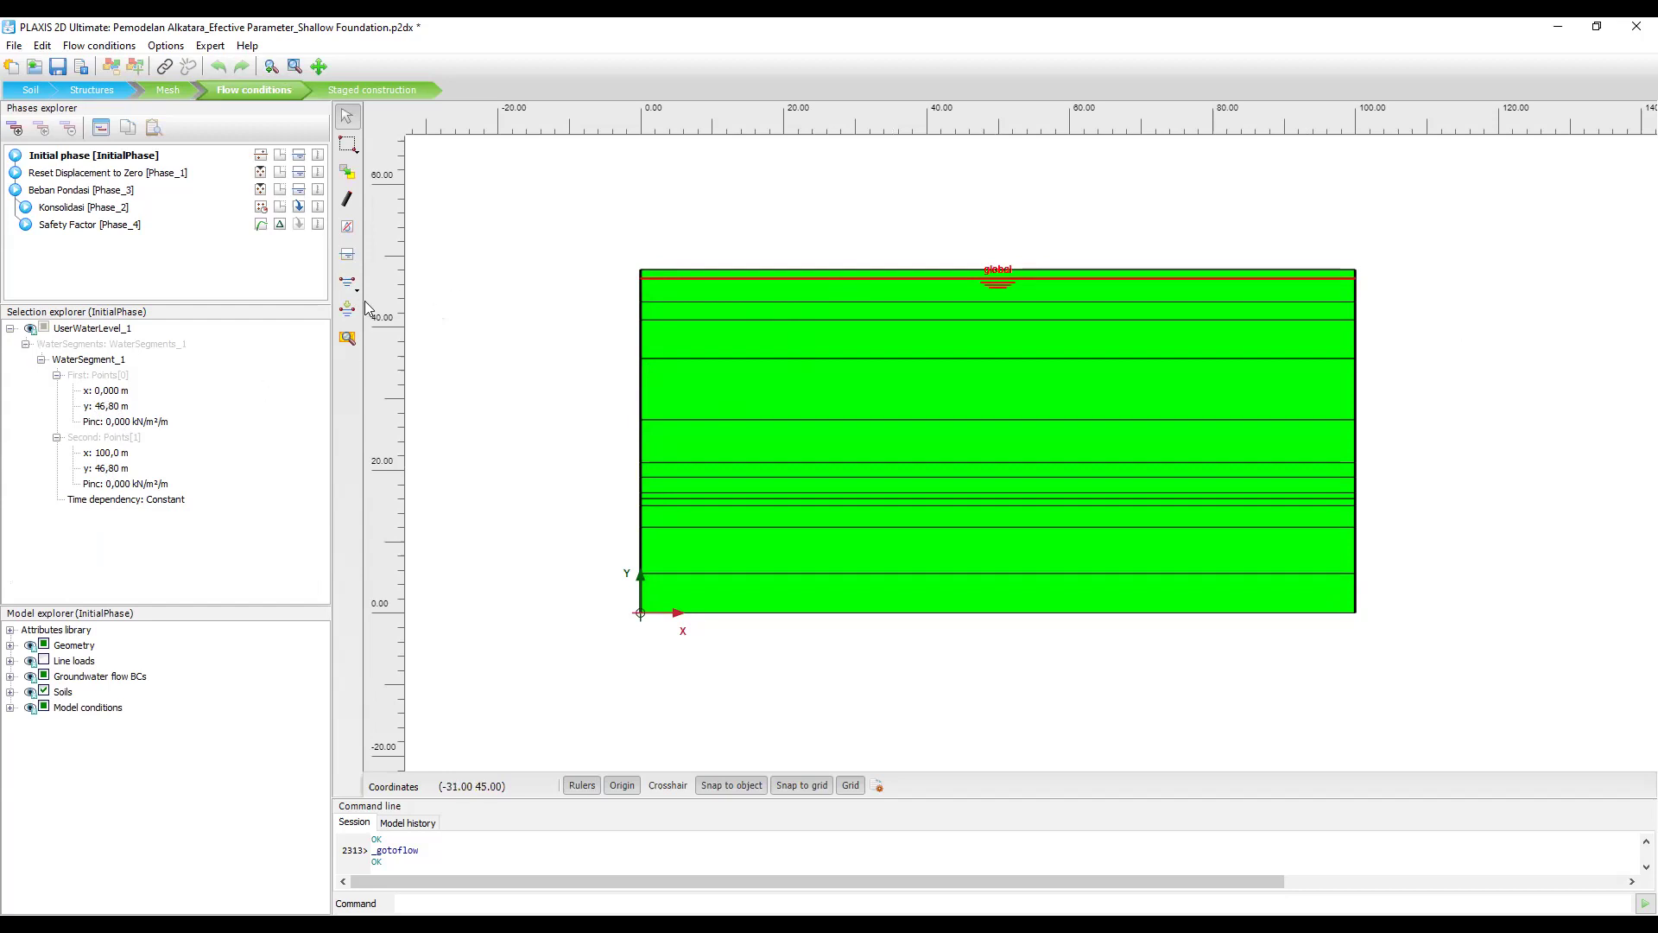
# Switch to Staged construction mode and examine the Initial phase and the settings of the Reset Displacement to Zero phase.
pyautogui.click(375, 95)
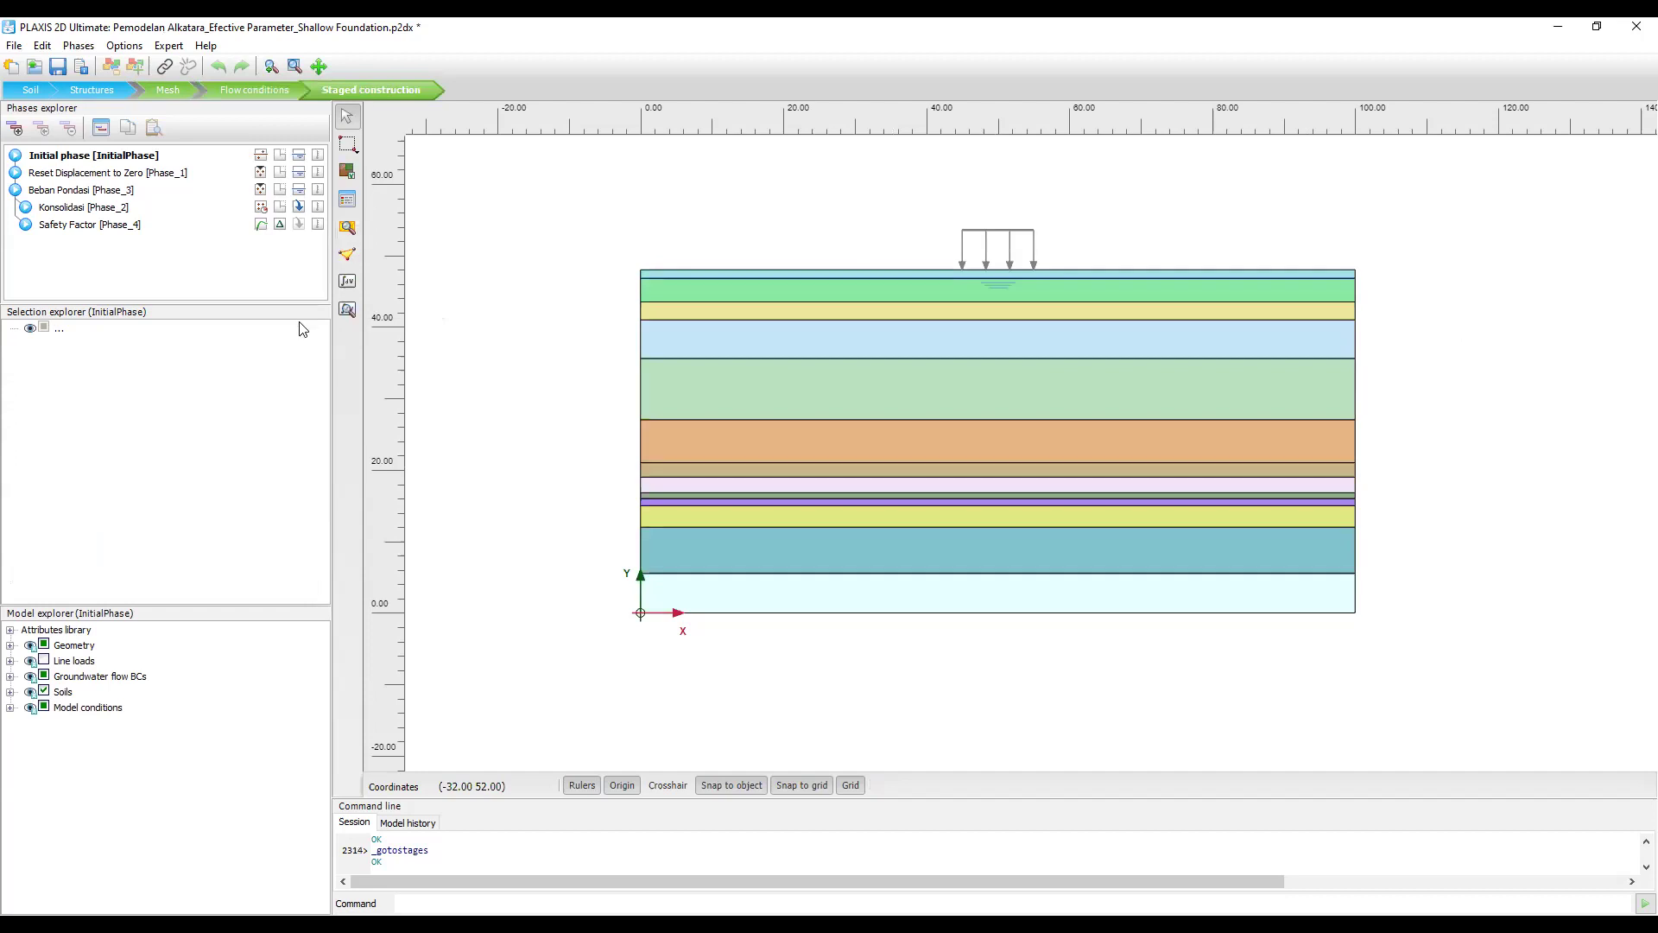
pyautogui.moveTo(296, 303); pyautogui.dragTo(296, 426)
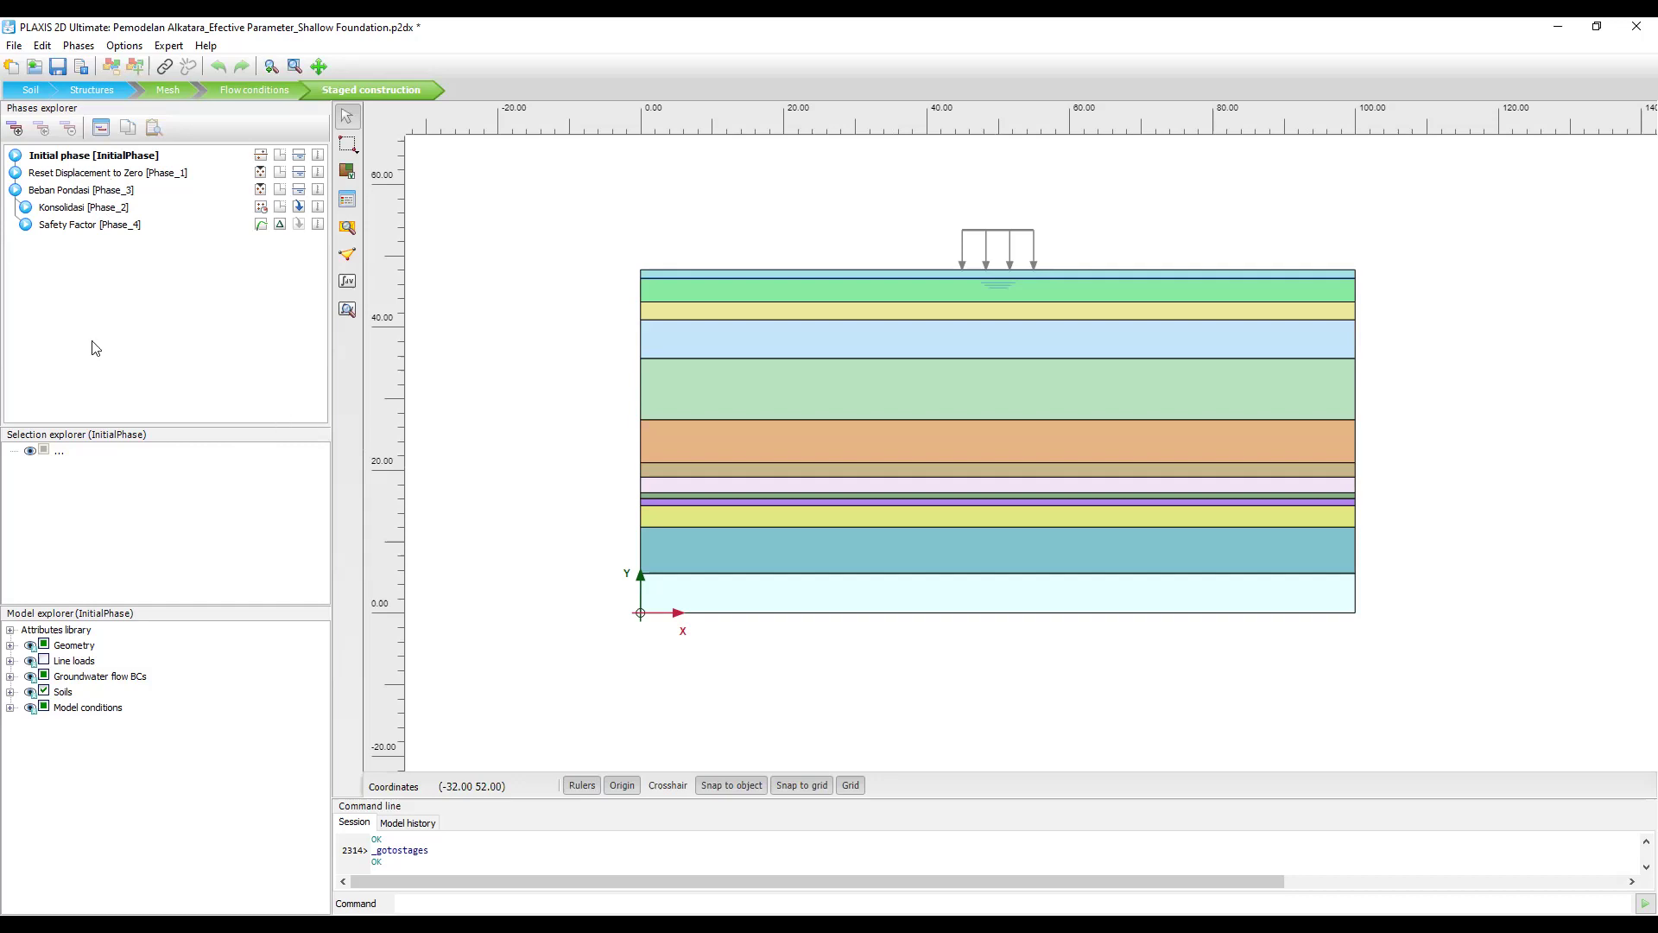
pyautogui.click(86, 159)
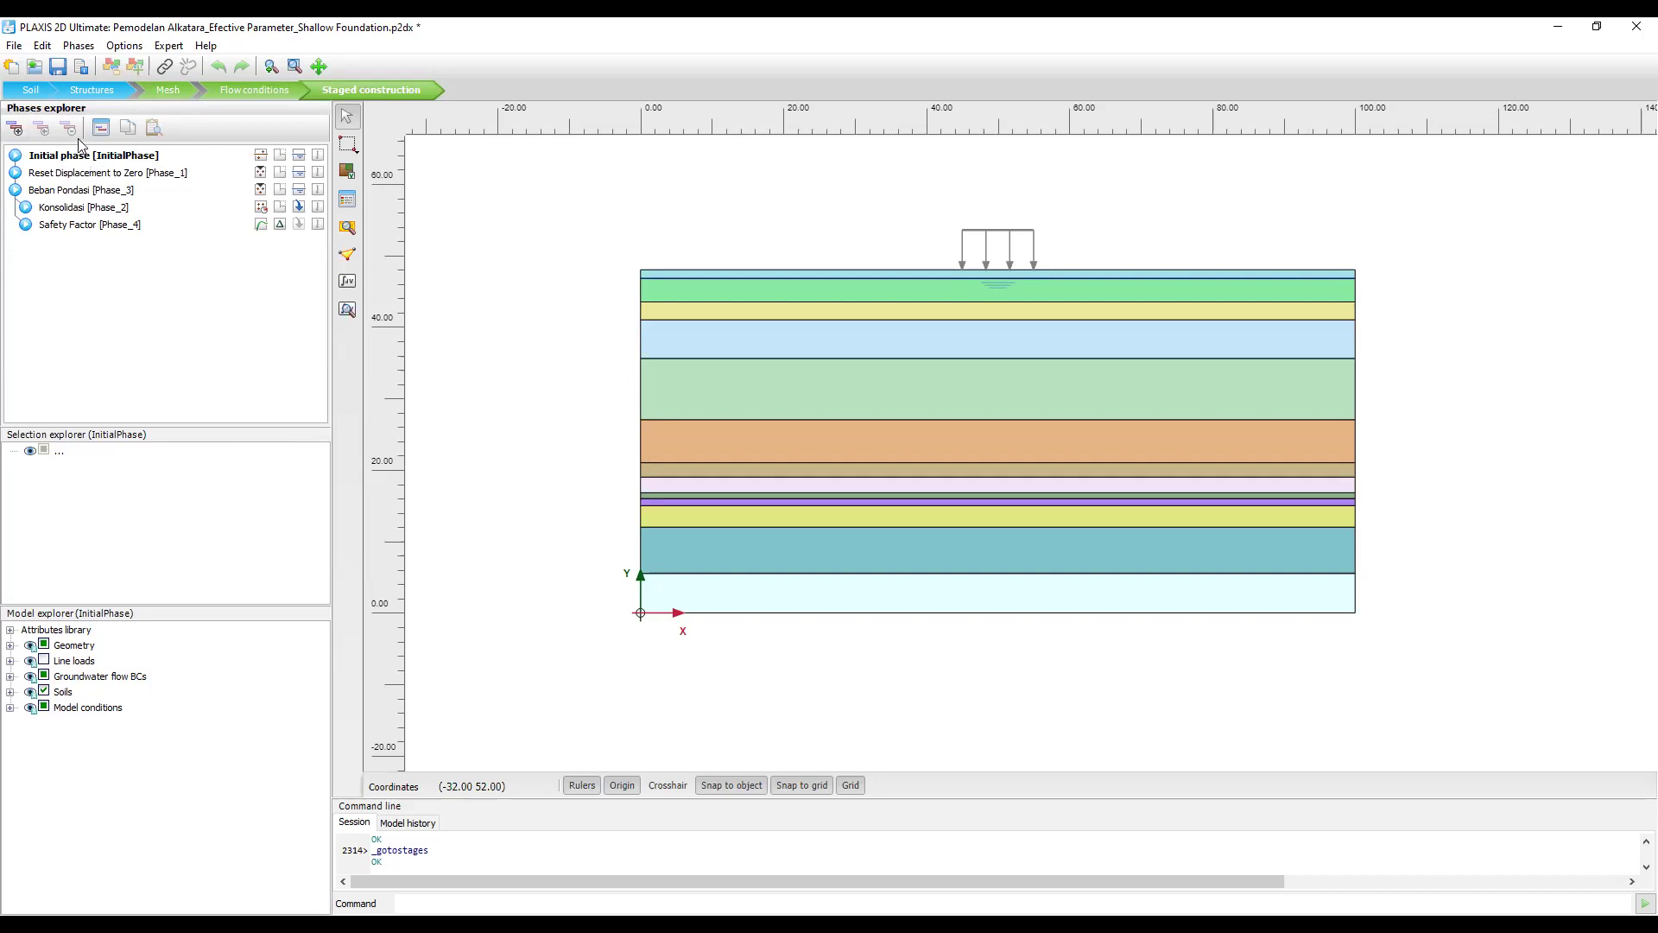
pyautogui.click(119, 175)
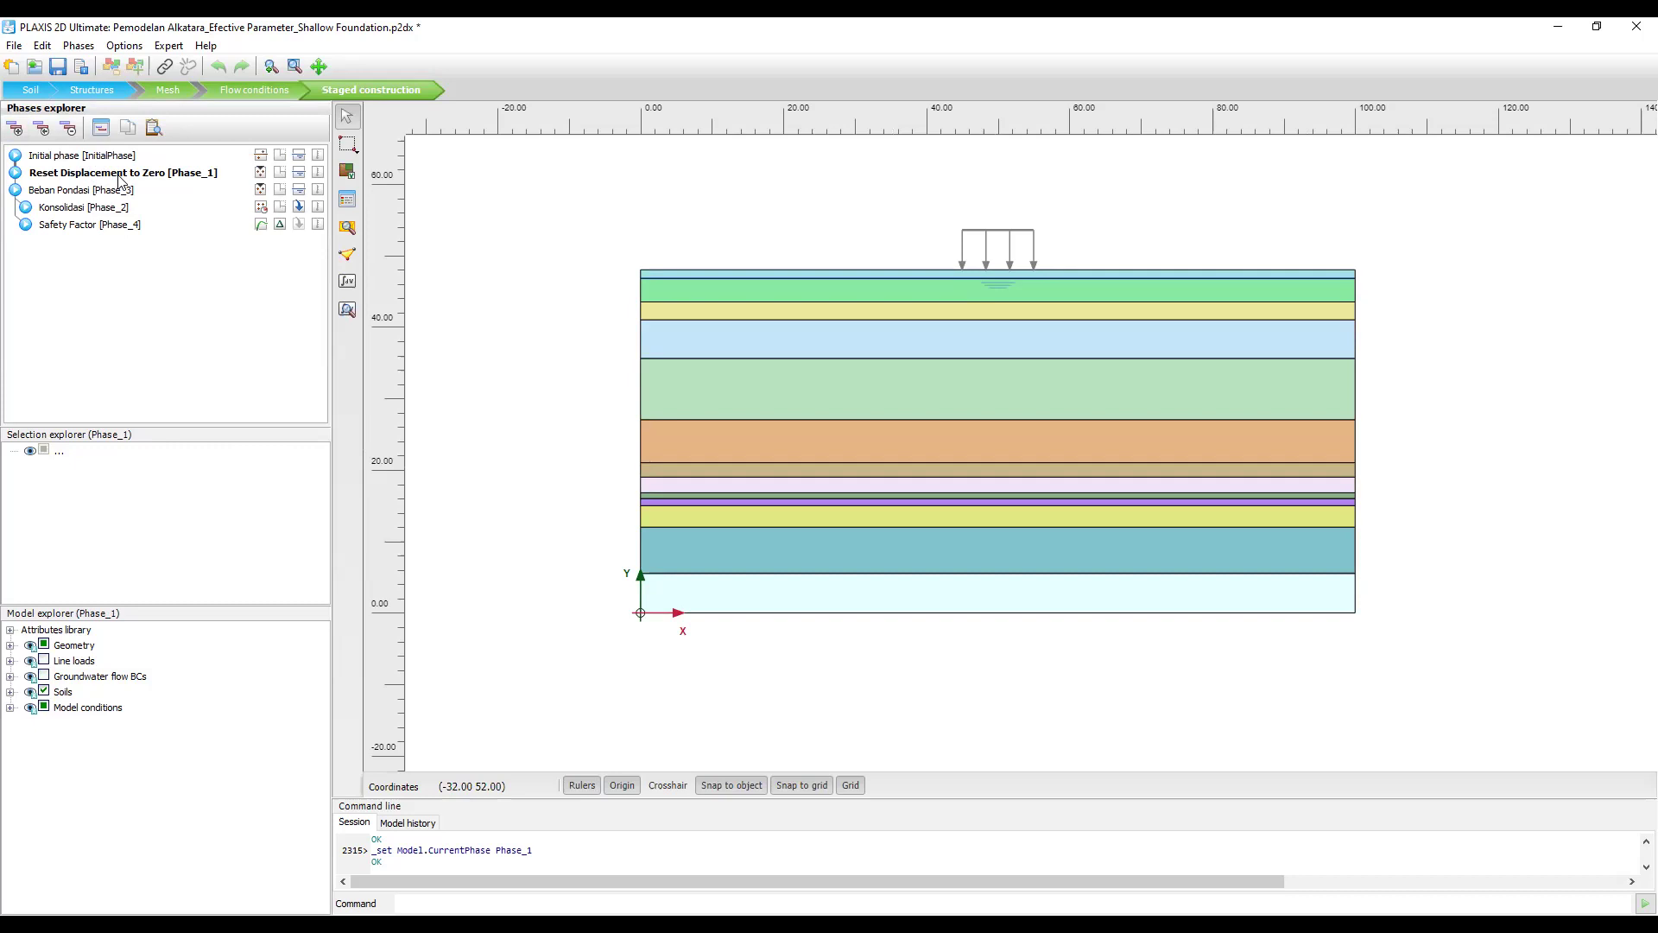
pyautogui.doubleClick(118, 175)
# Examine the line load on the ground surface in the Beban Pondasi phase, including its activation options.
pyautogui.click(91, 191)
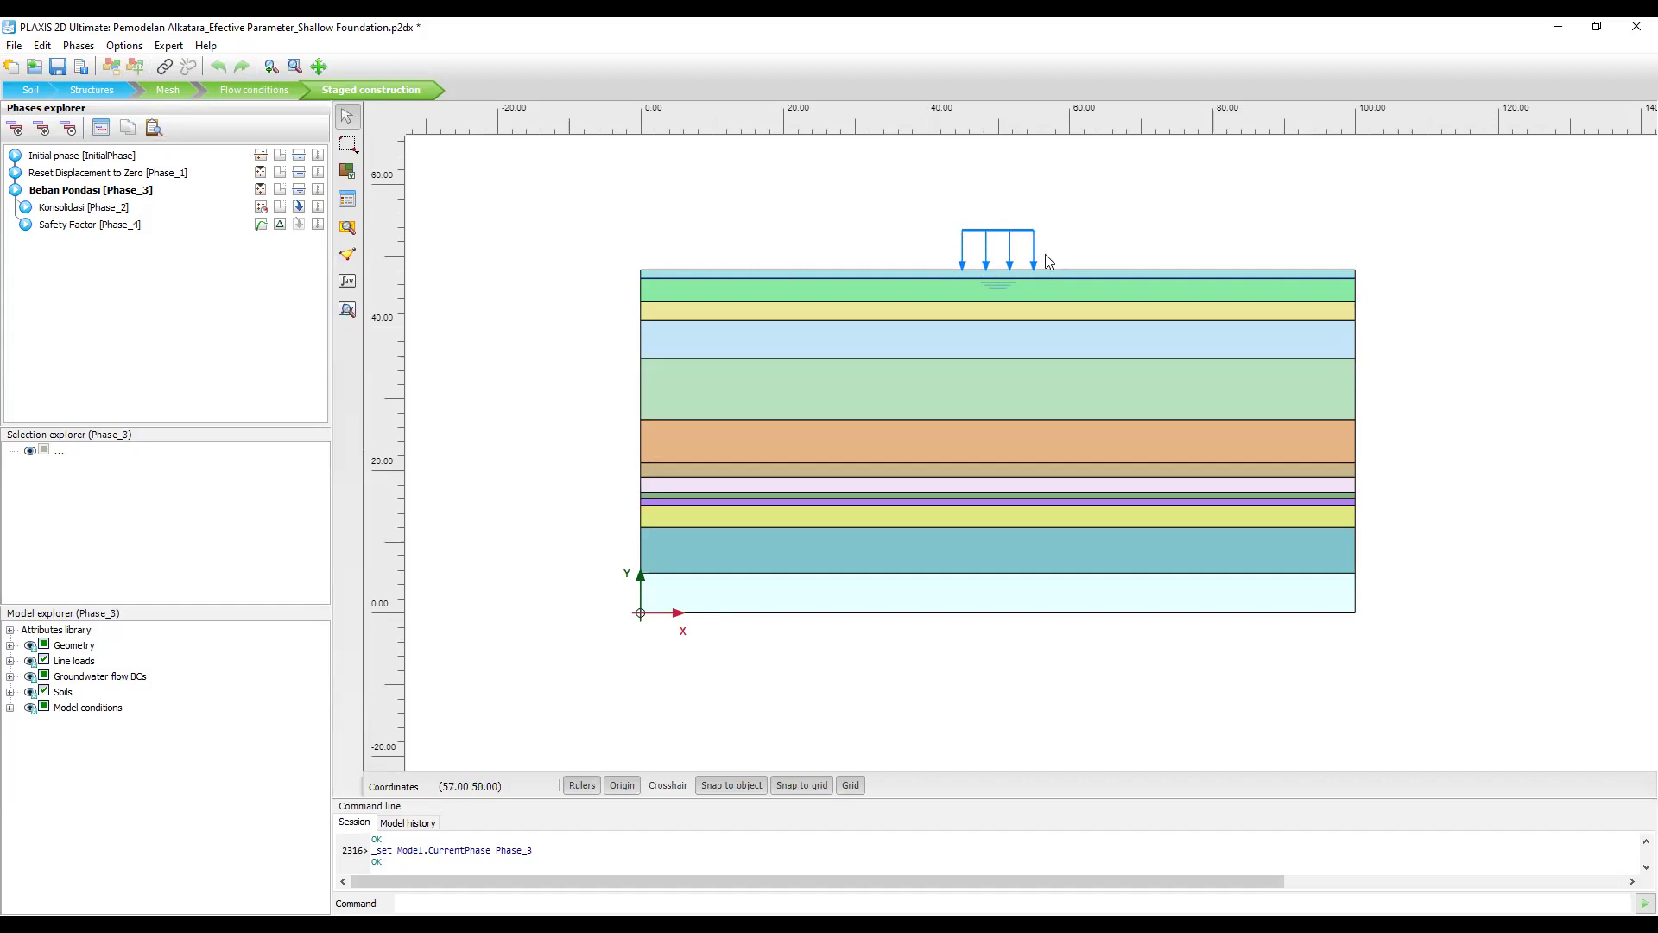
pyautogui.click(1019, 235)
pyautogui.click(1125, 229)
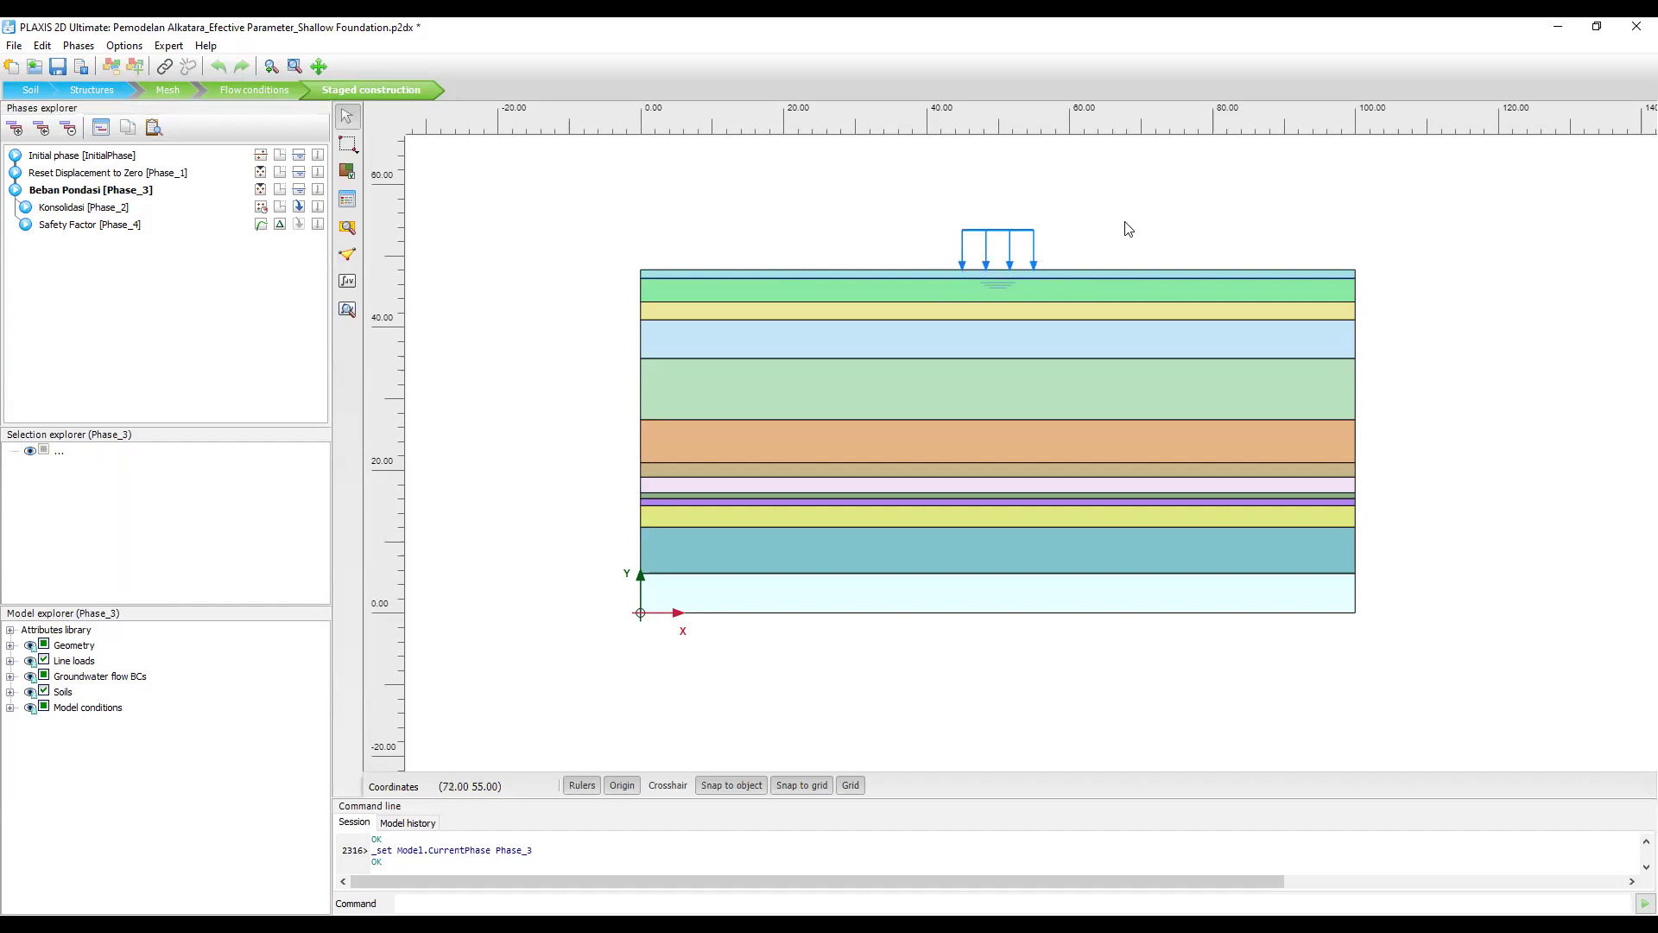
pyautogui.rightClick(1017, 228)
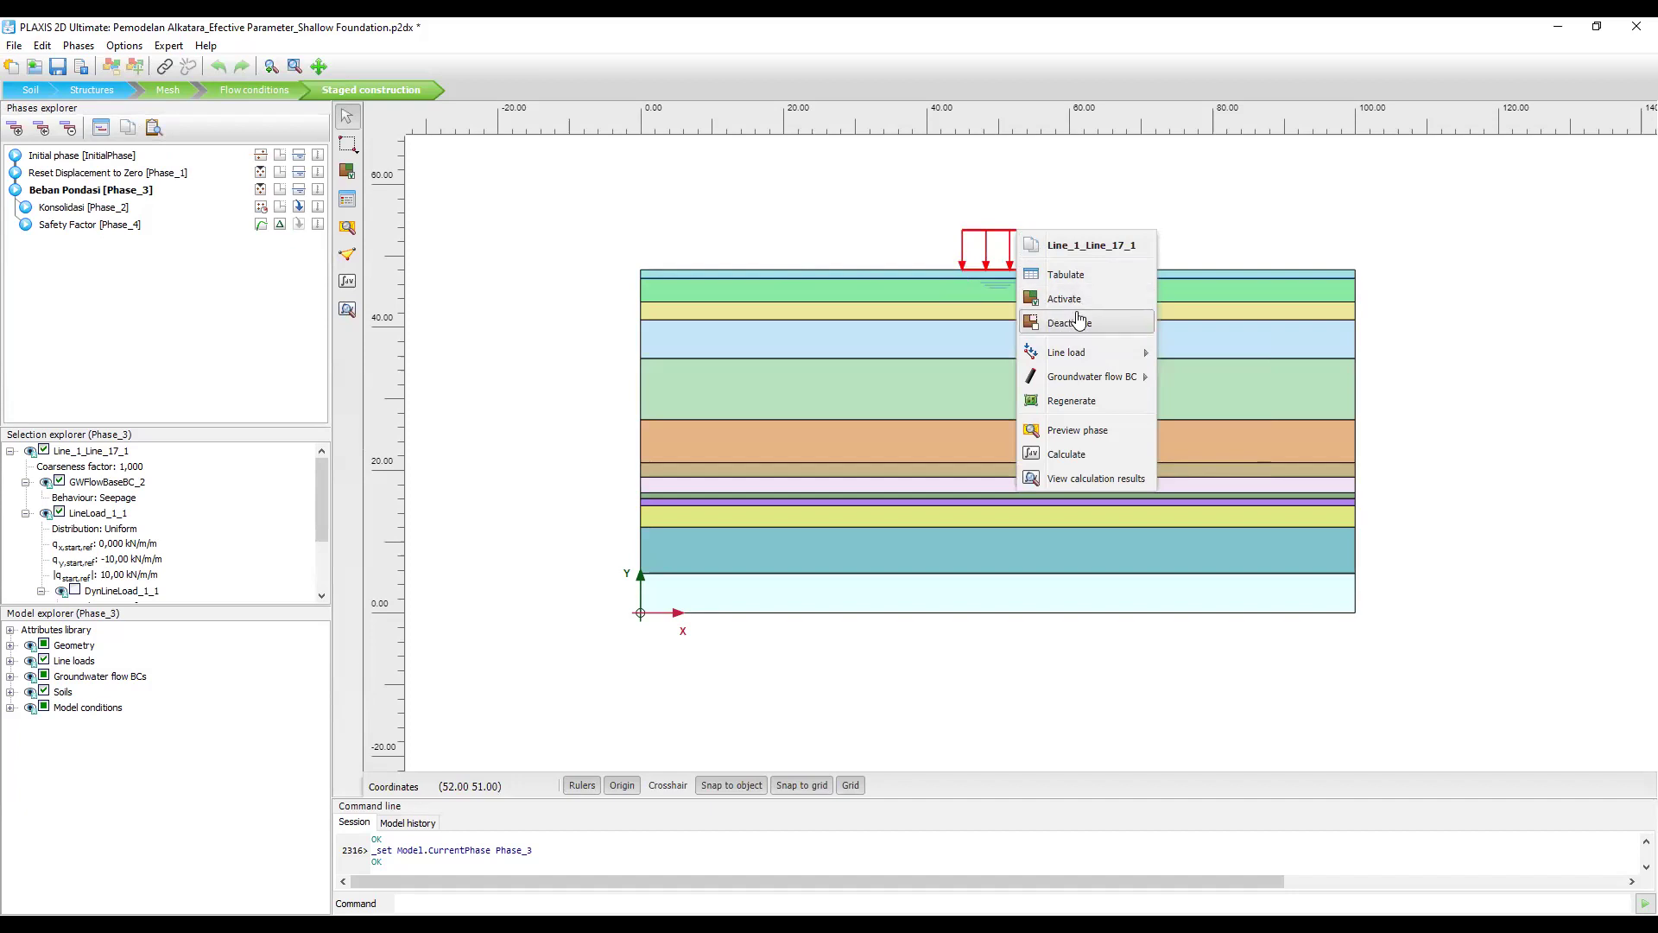
pyautogui.moveTo(1085, 354)
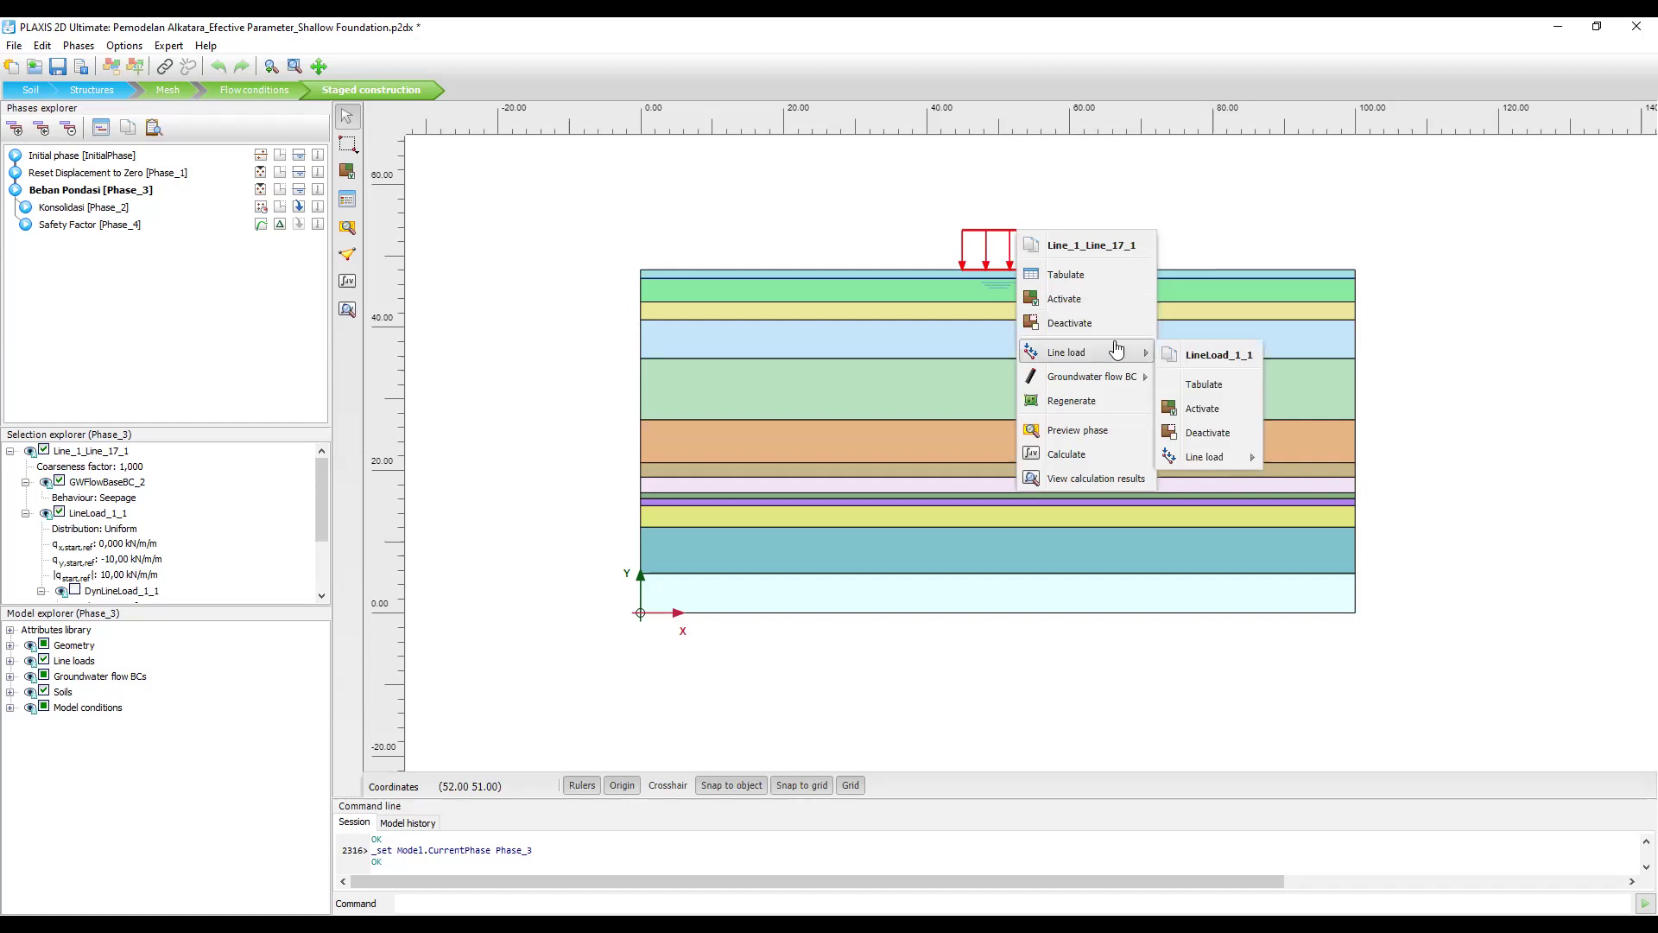
pyautogui.click(1209, 409)
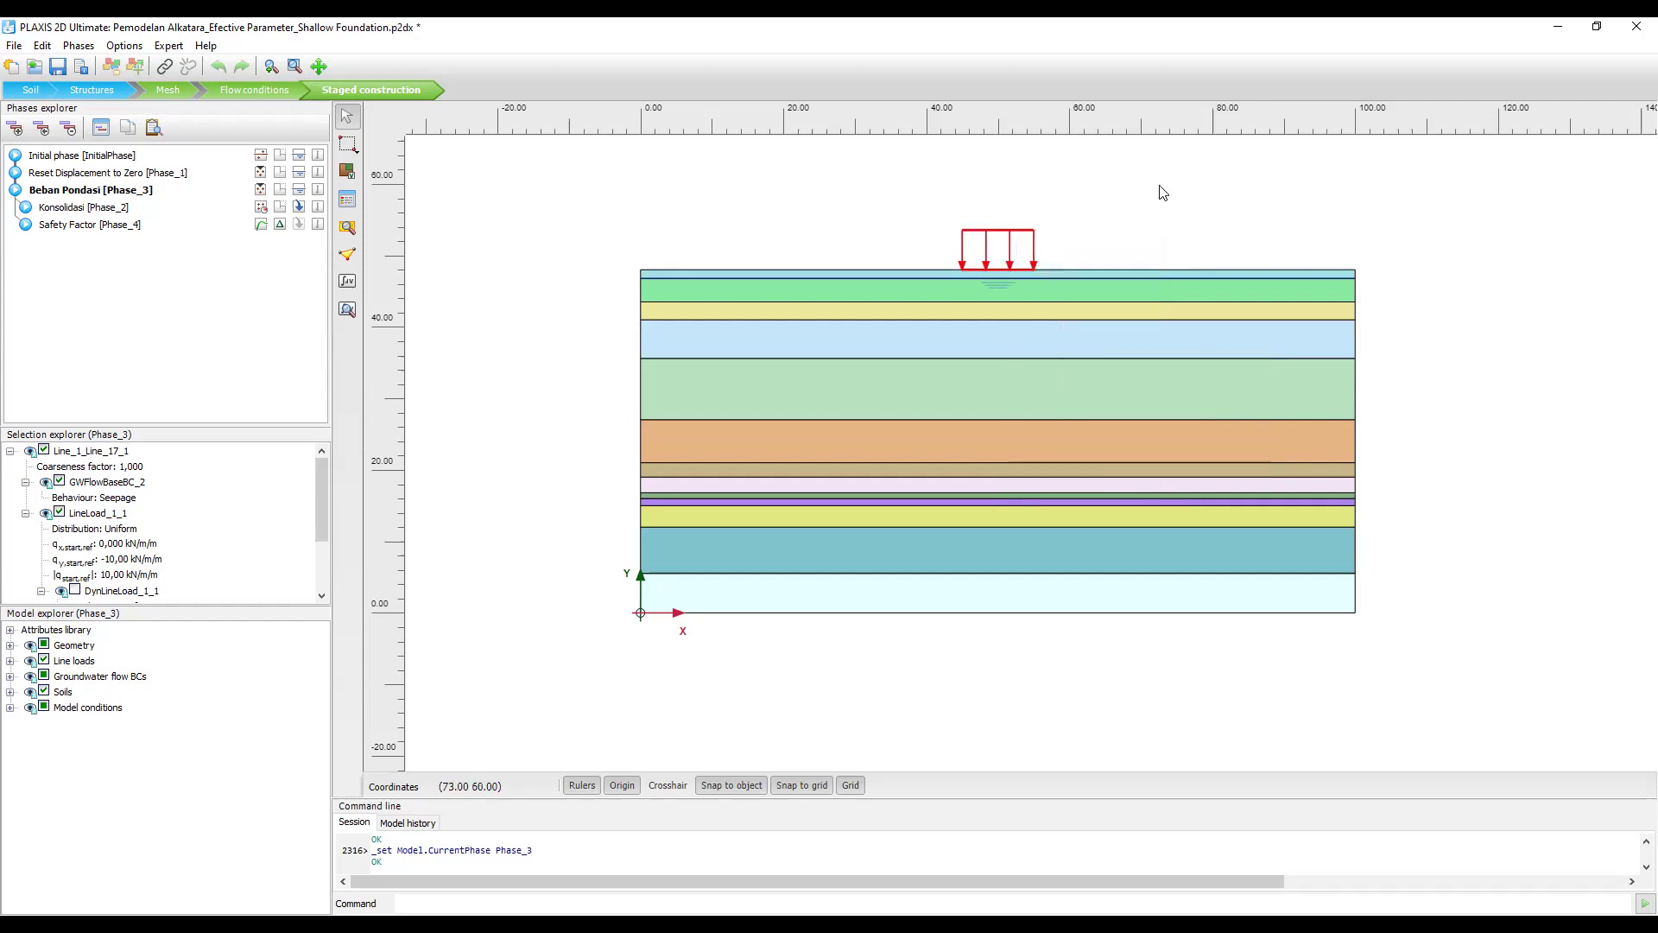
pyautogui.click(1162, 192)
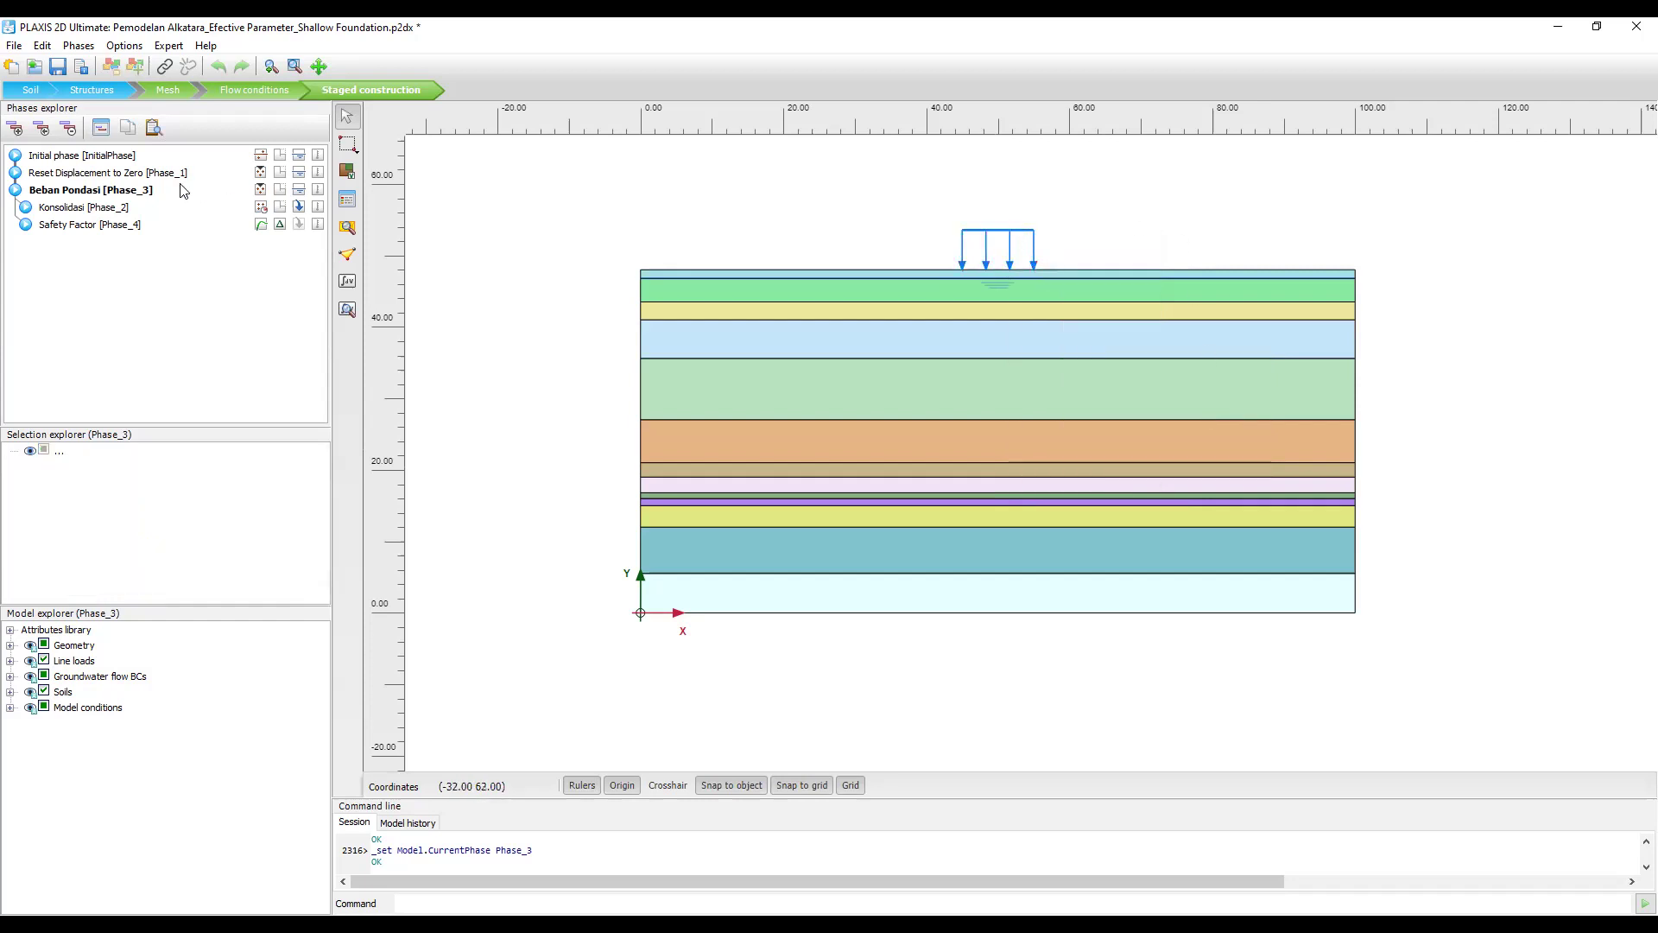
# Open the Konsolidasi phase settings and choose Beban Pondasi as the phase it starts from.
pyautogui.click(91, 208)
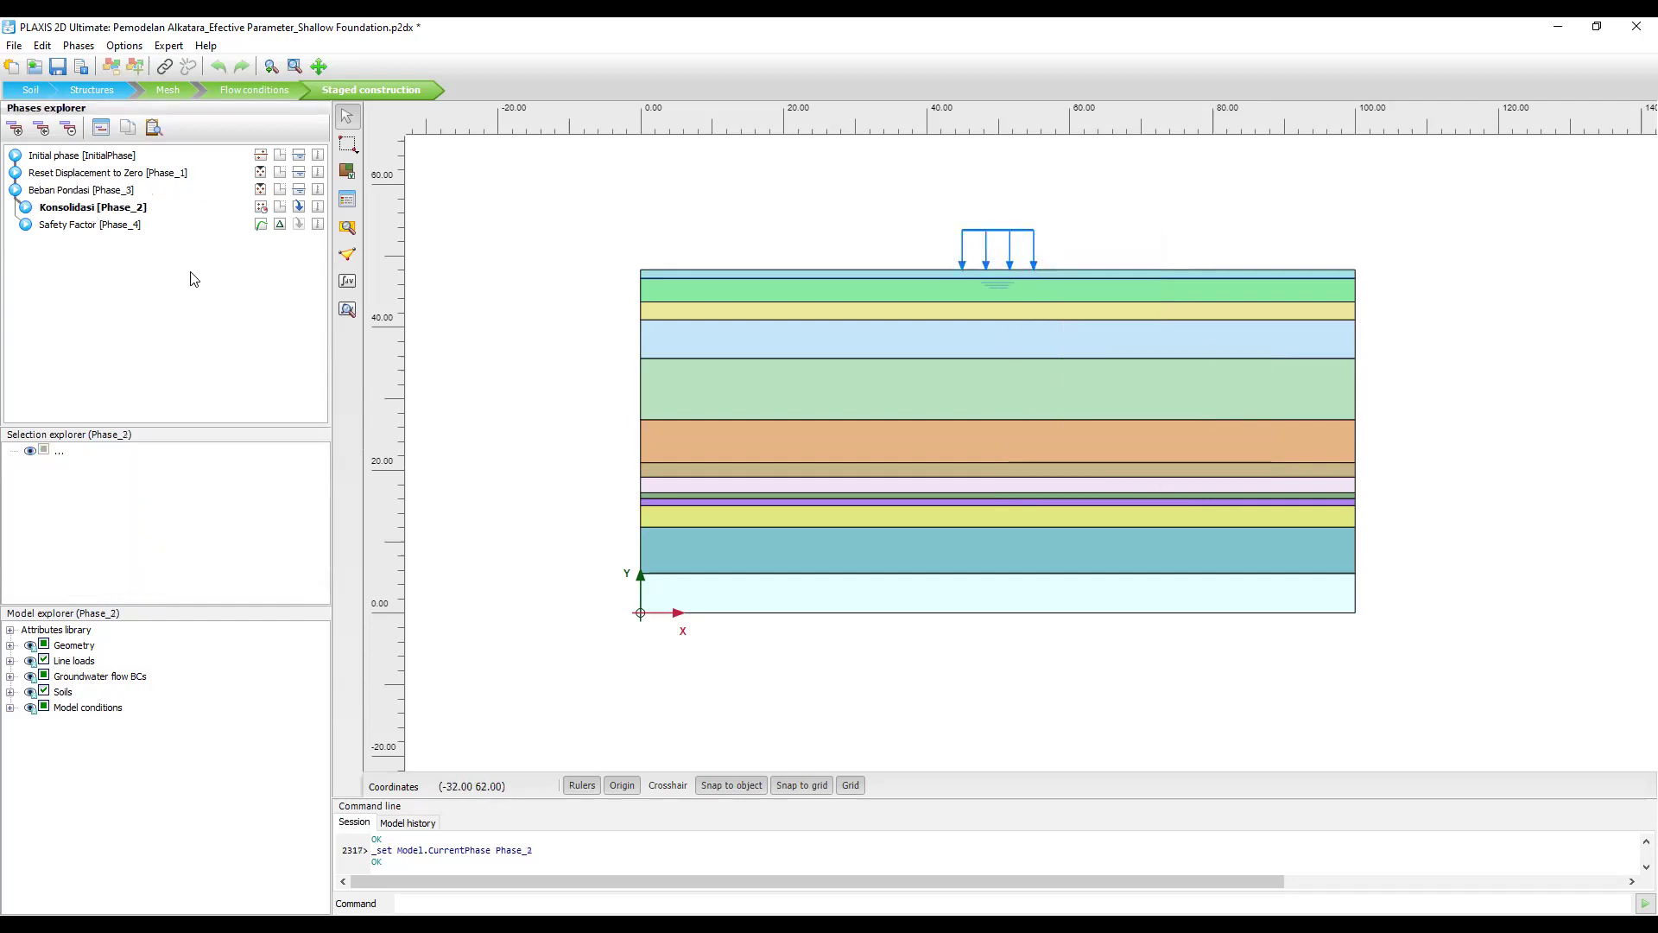
pyautogui.doubleClick(89, 213)
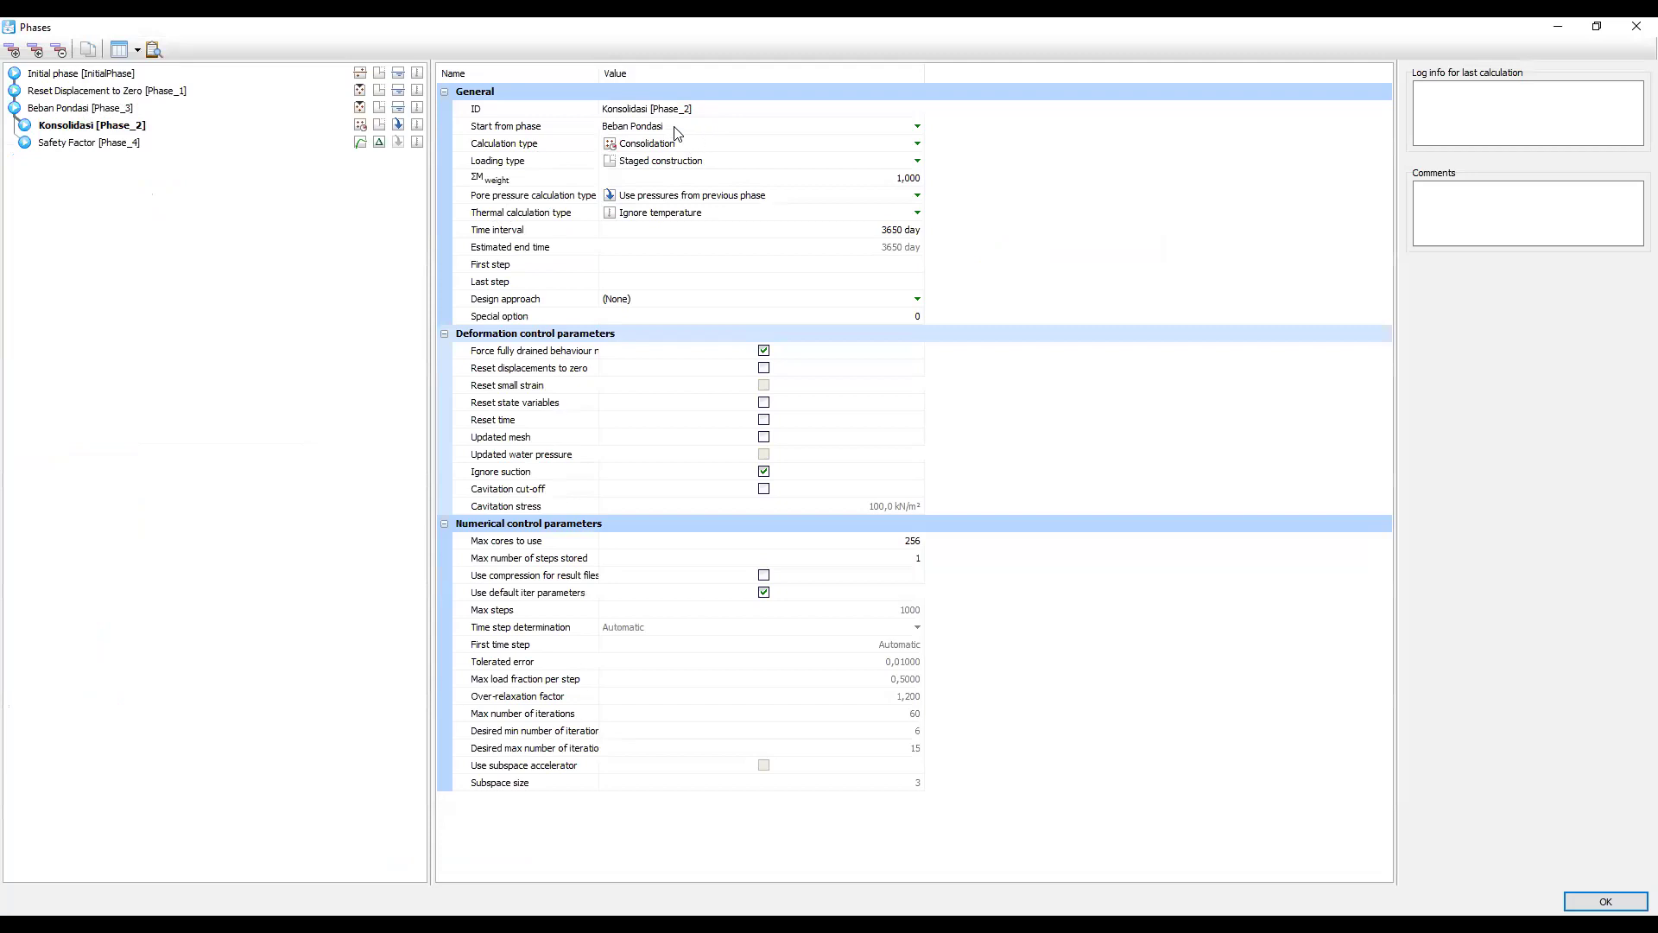
pyautogui.click(698, 111)
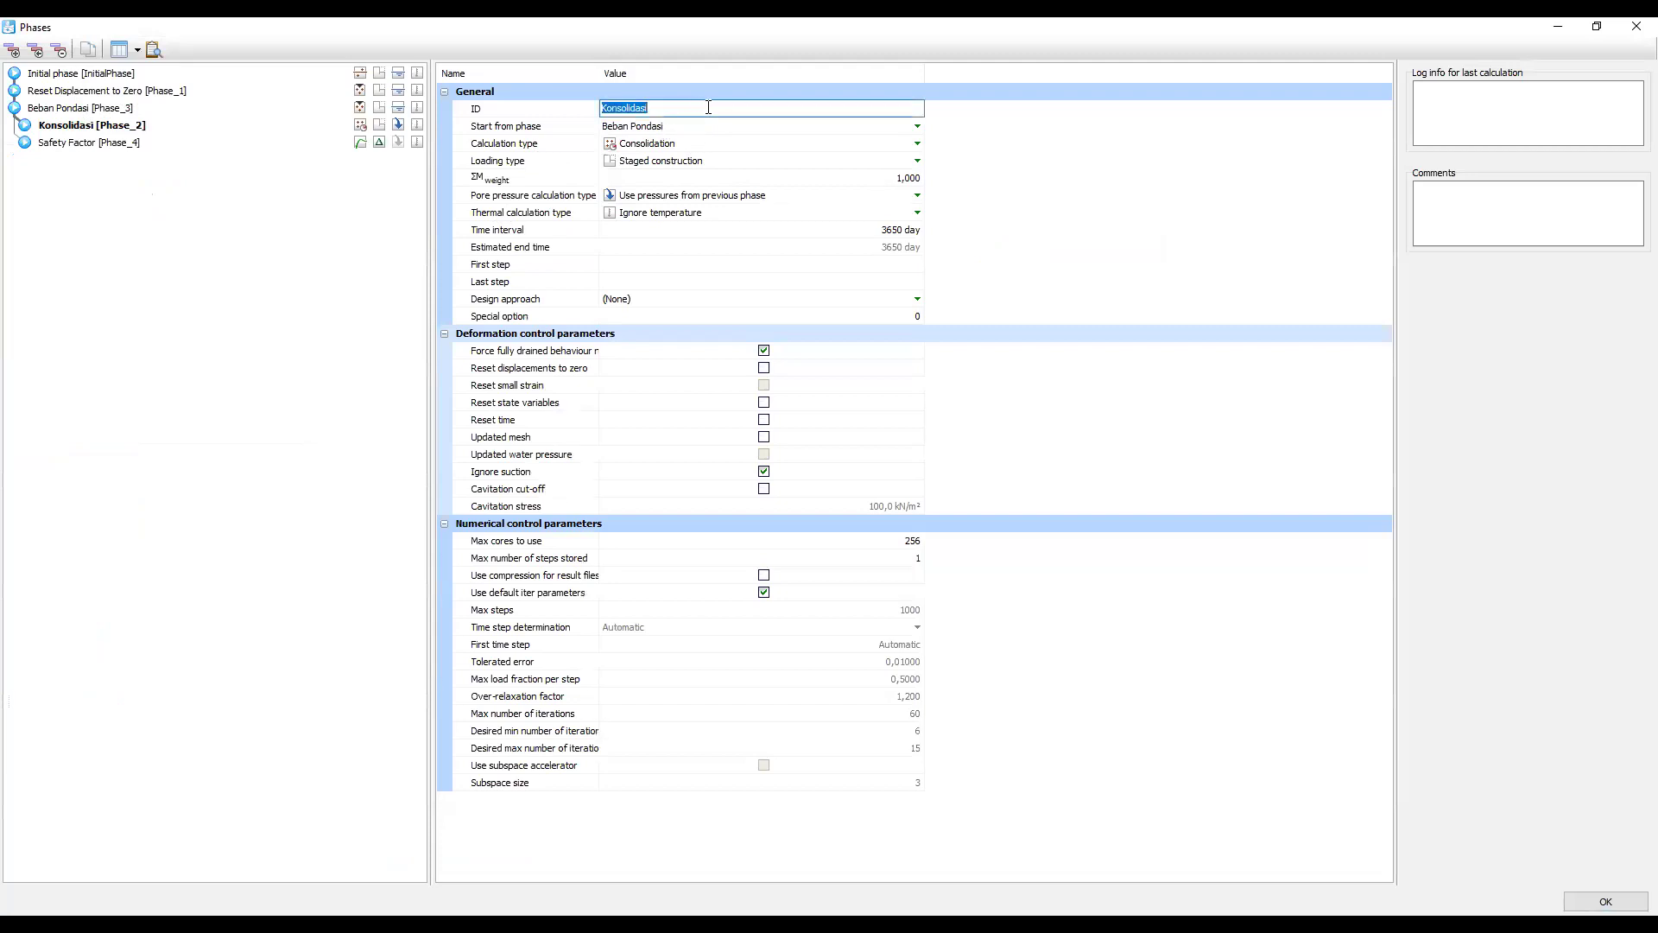
pyautogui.click(710, 132)
pyautogui.click(709, 131)
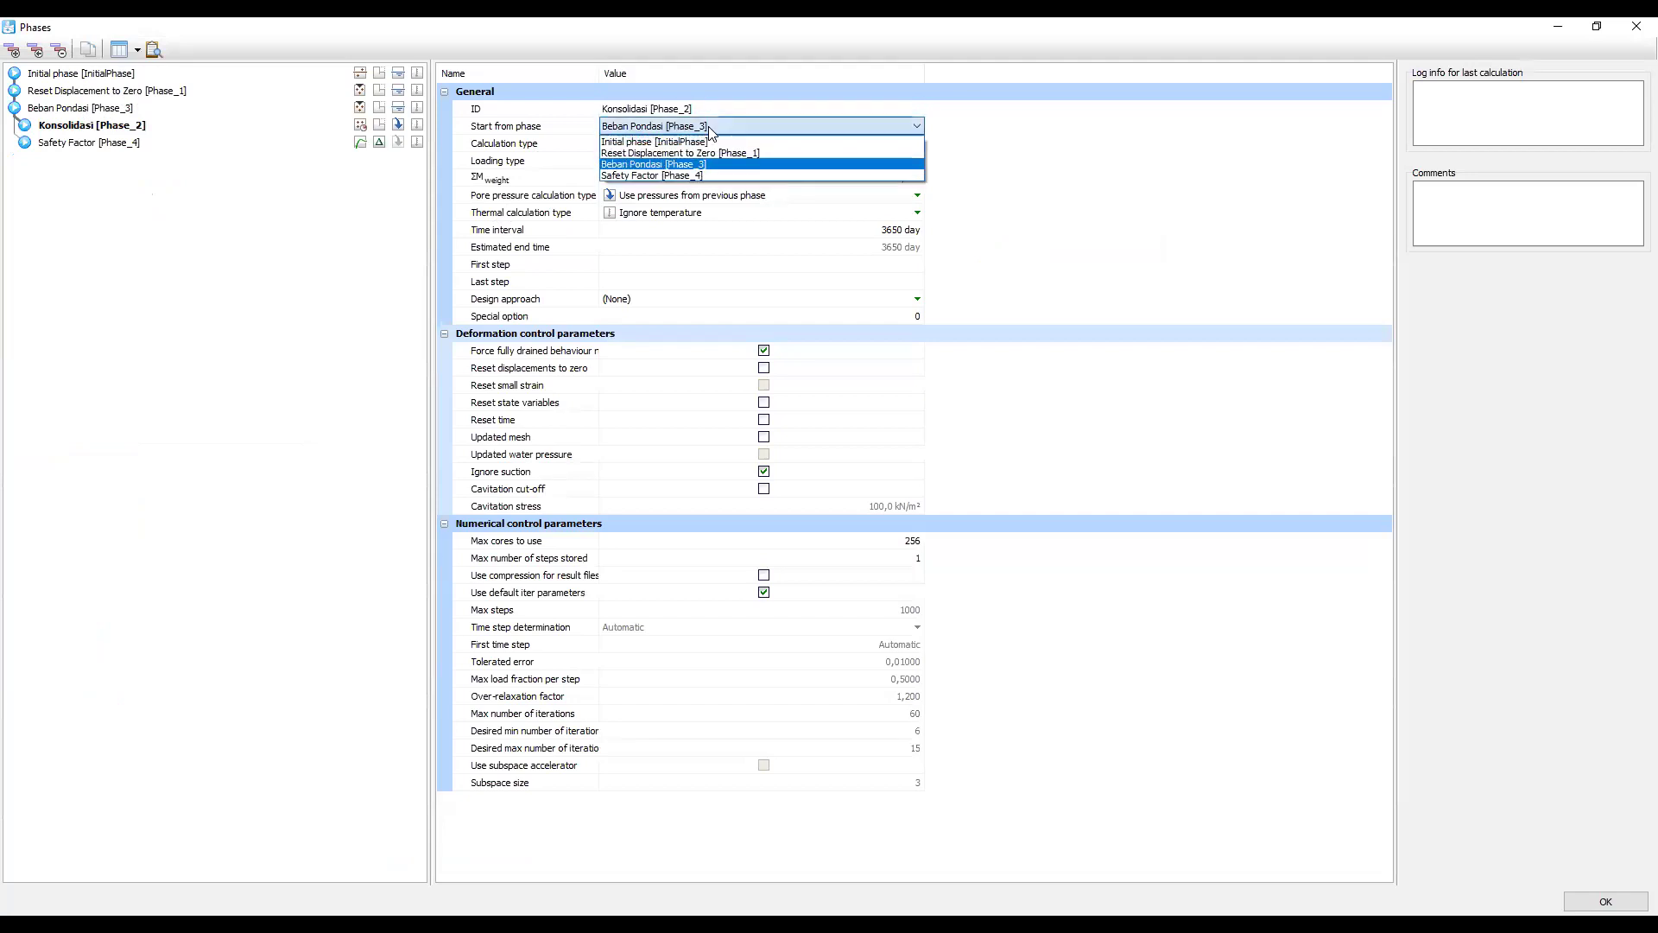
pyautogui.click(674, 166)
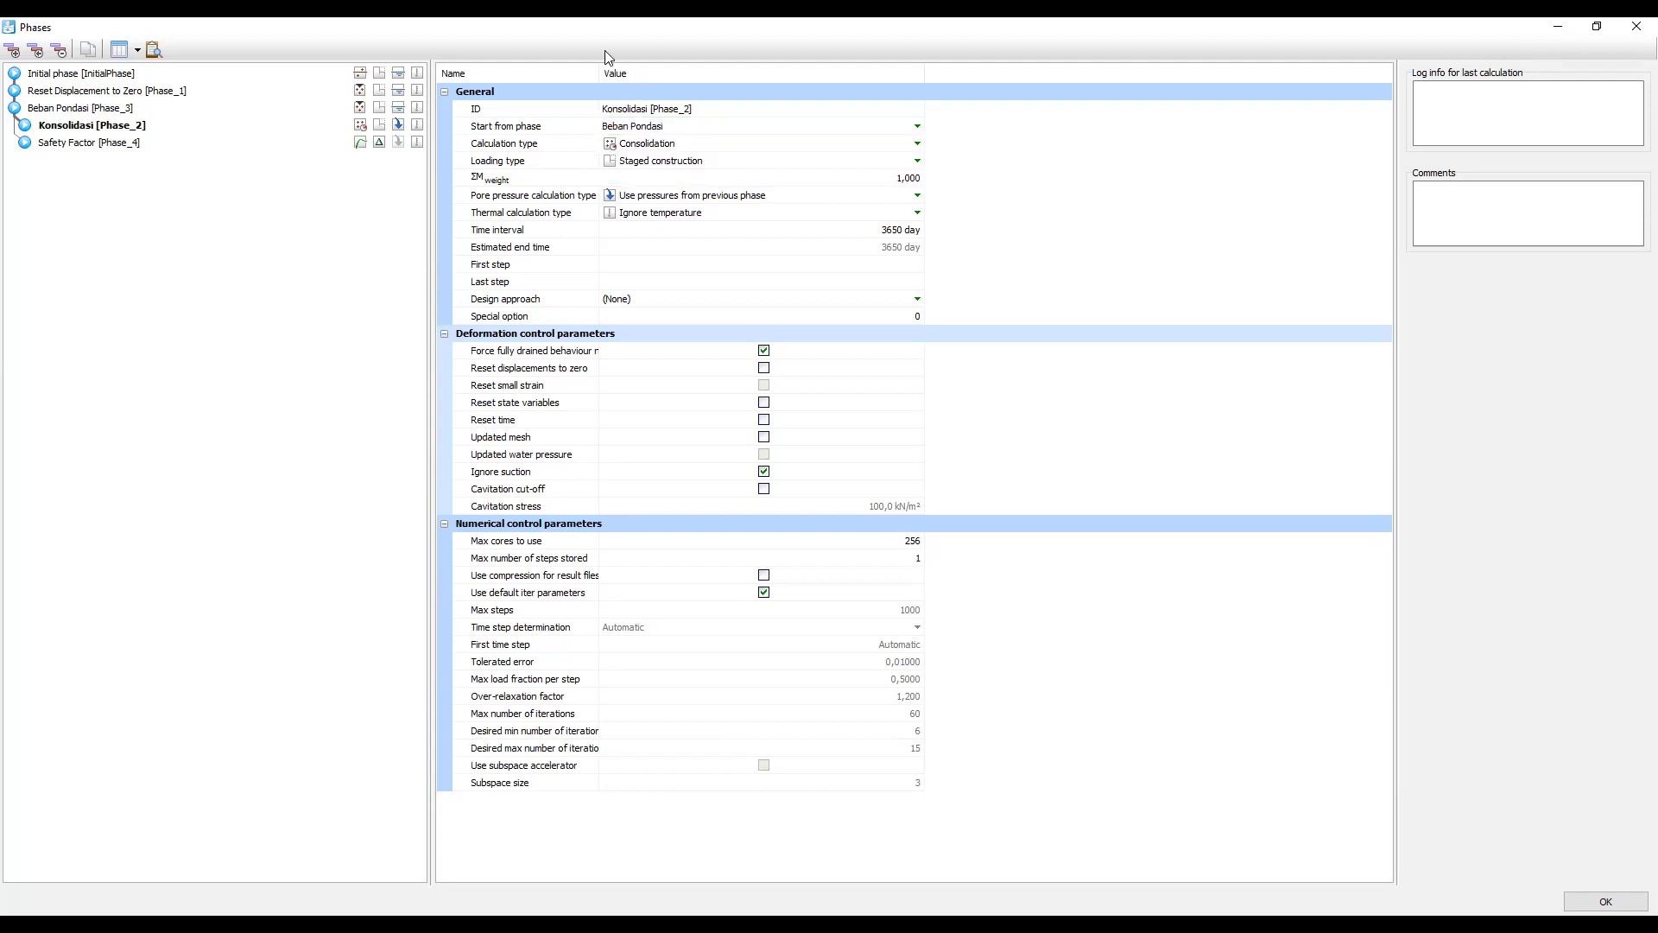
# Examine the calculation settings of the Safety Factor phase and close the phase settings.
pyautogui.click(71, 149)
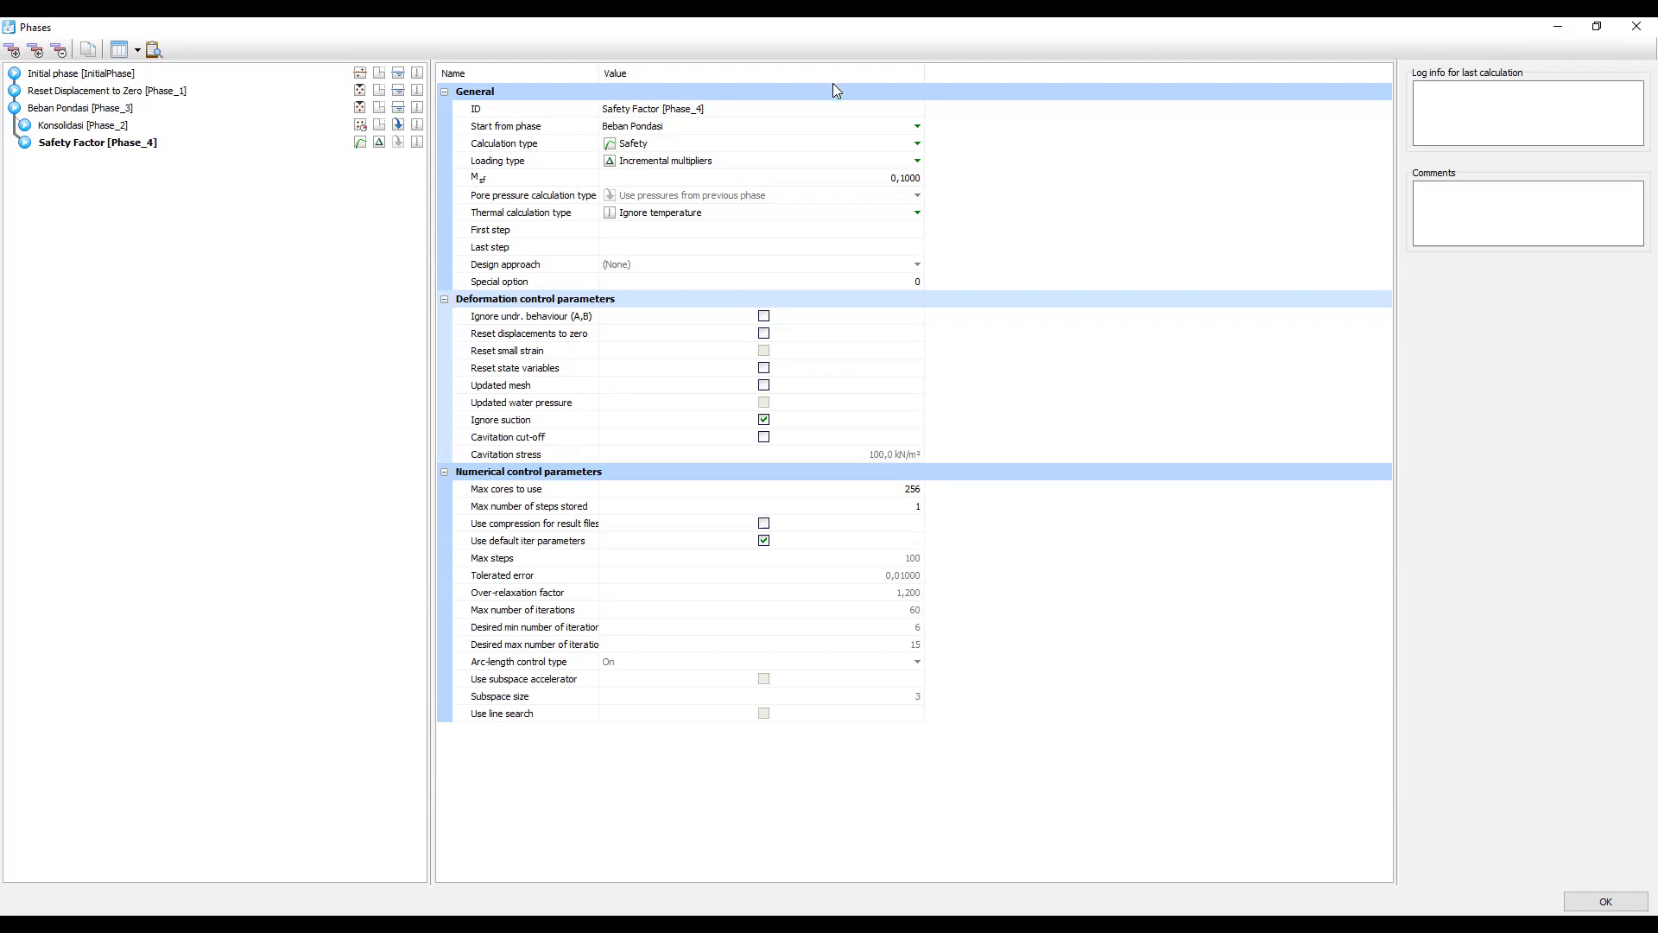
pyautogui.click(1635, 35)
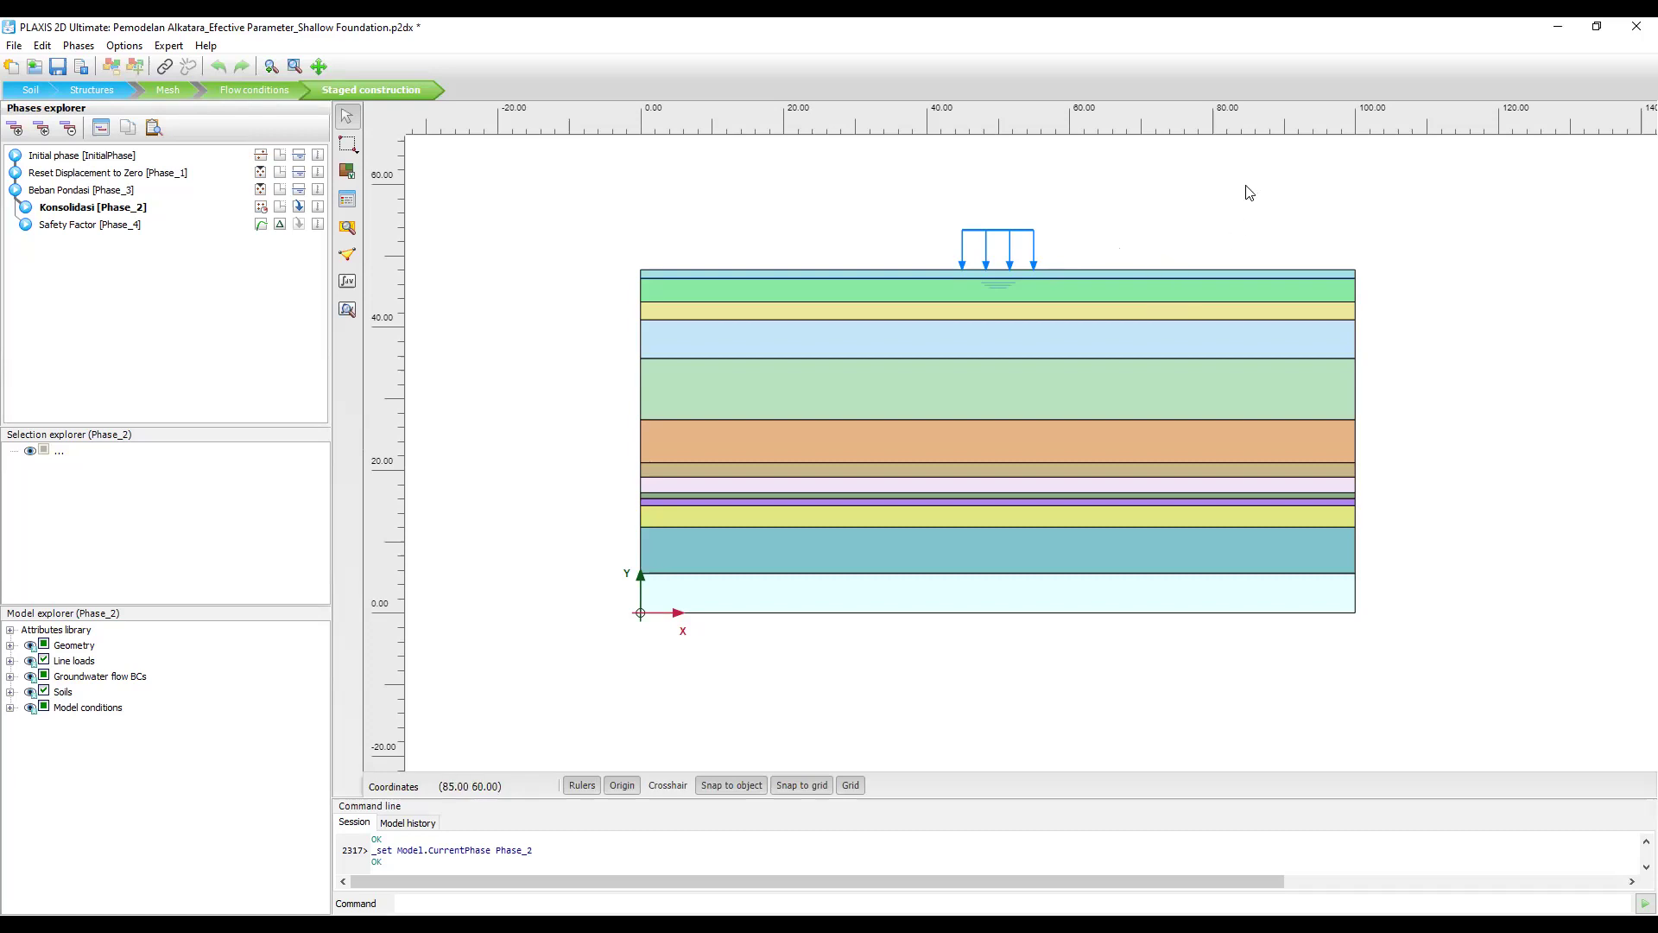
# Switch to Structures mode and open the K0 settings of the 12. Clay (Silt) soil material.
pyautogui.click(95, 90)
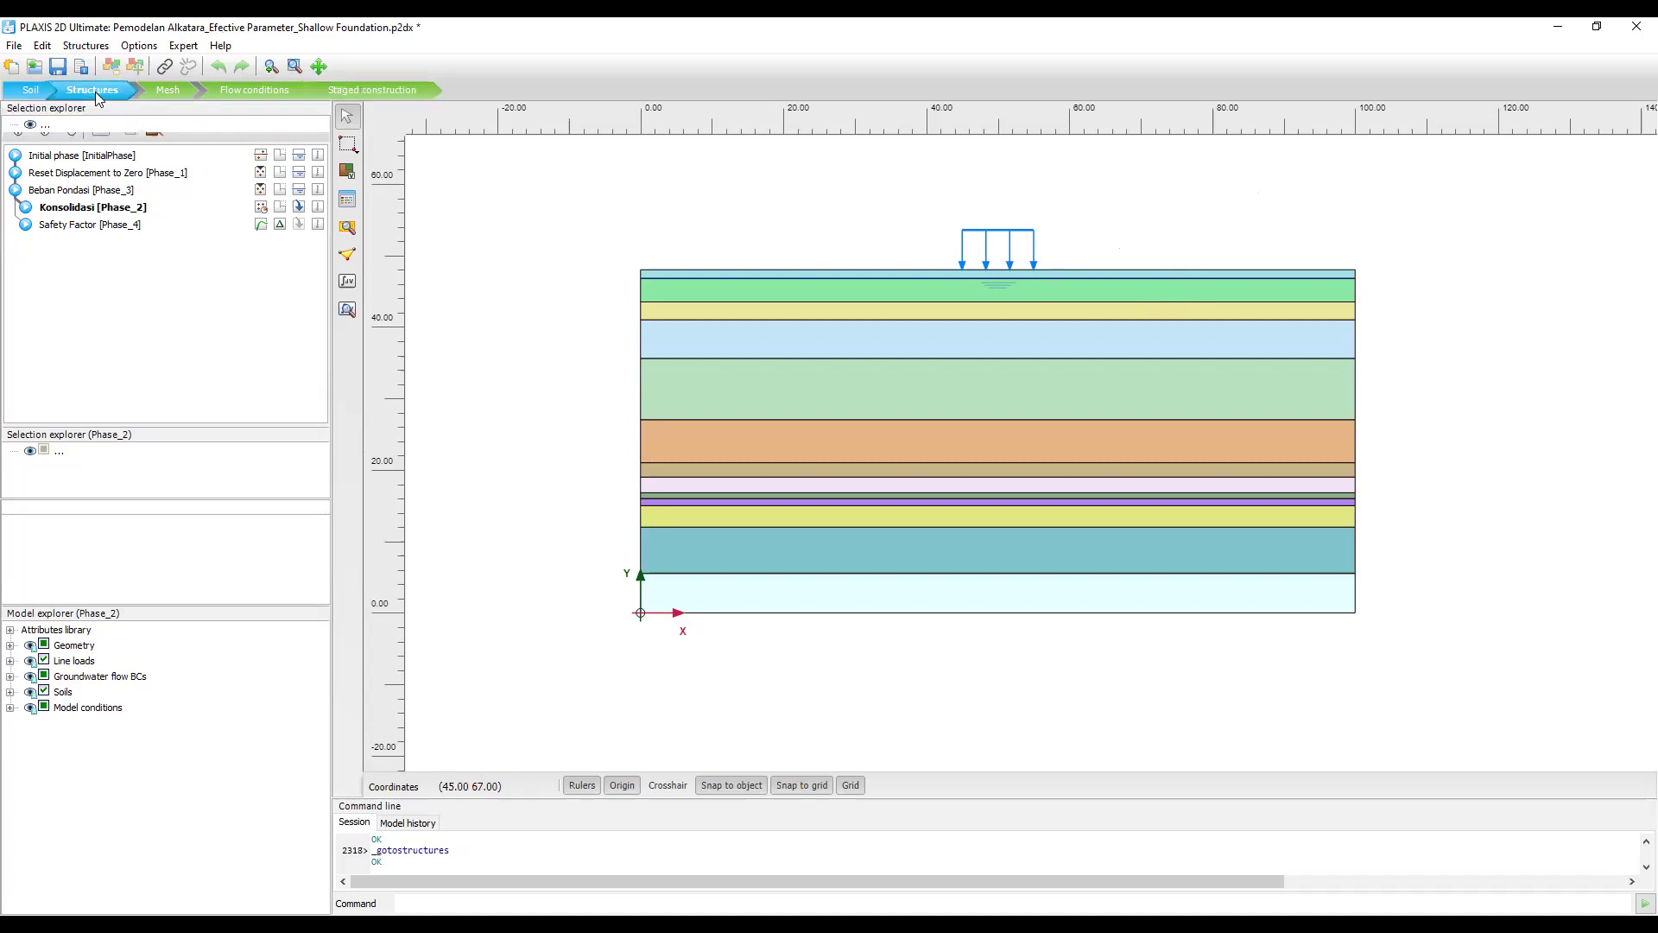
pyautogui.click(93, 91)
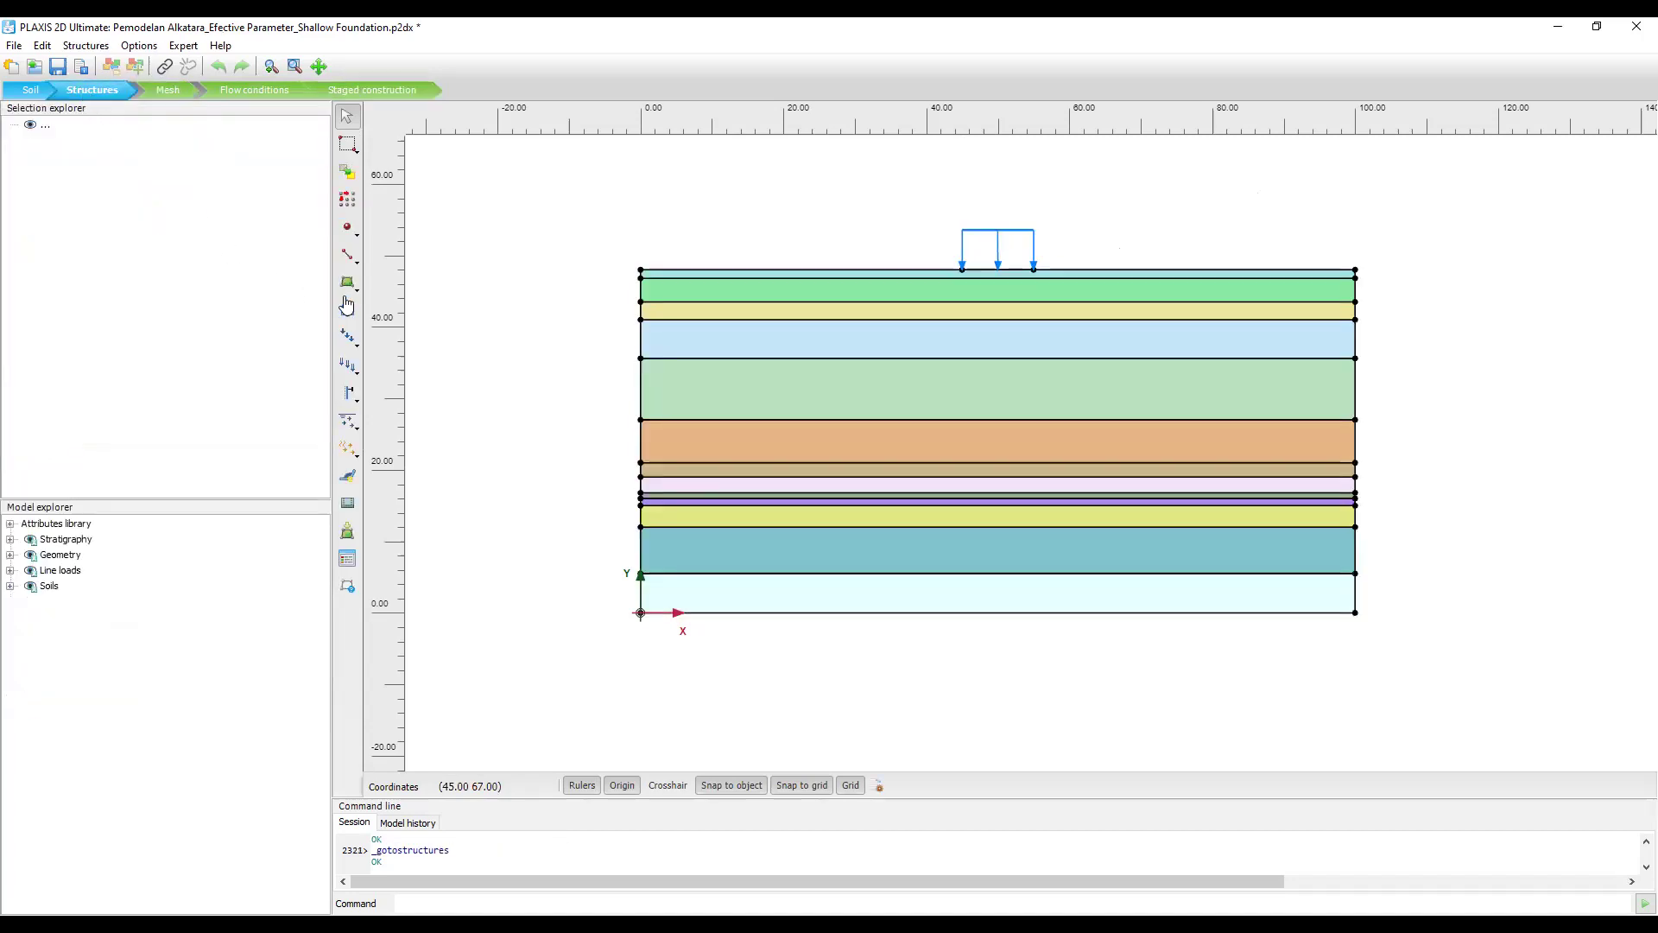
pyautogui.click(352, 562)
pyautogui.click(773, 428)
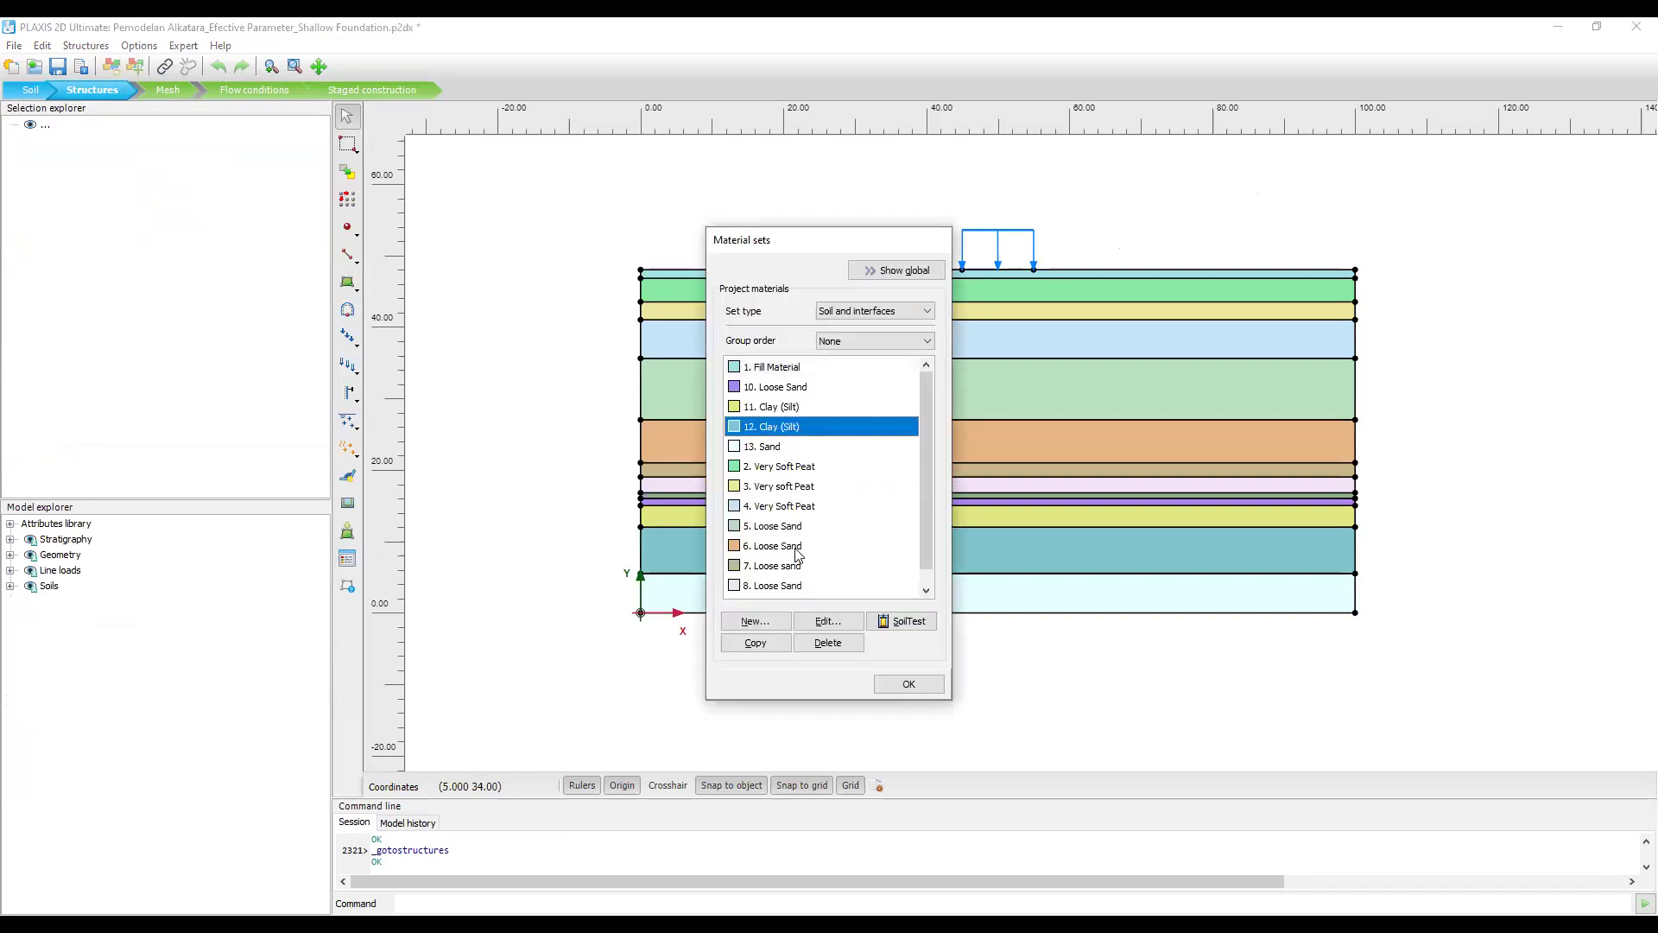
pyautogui.click(827, 621)
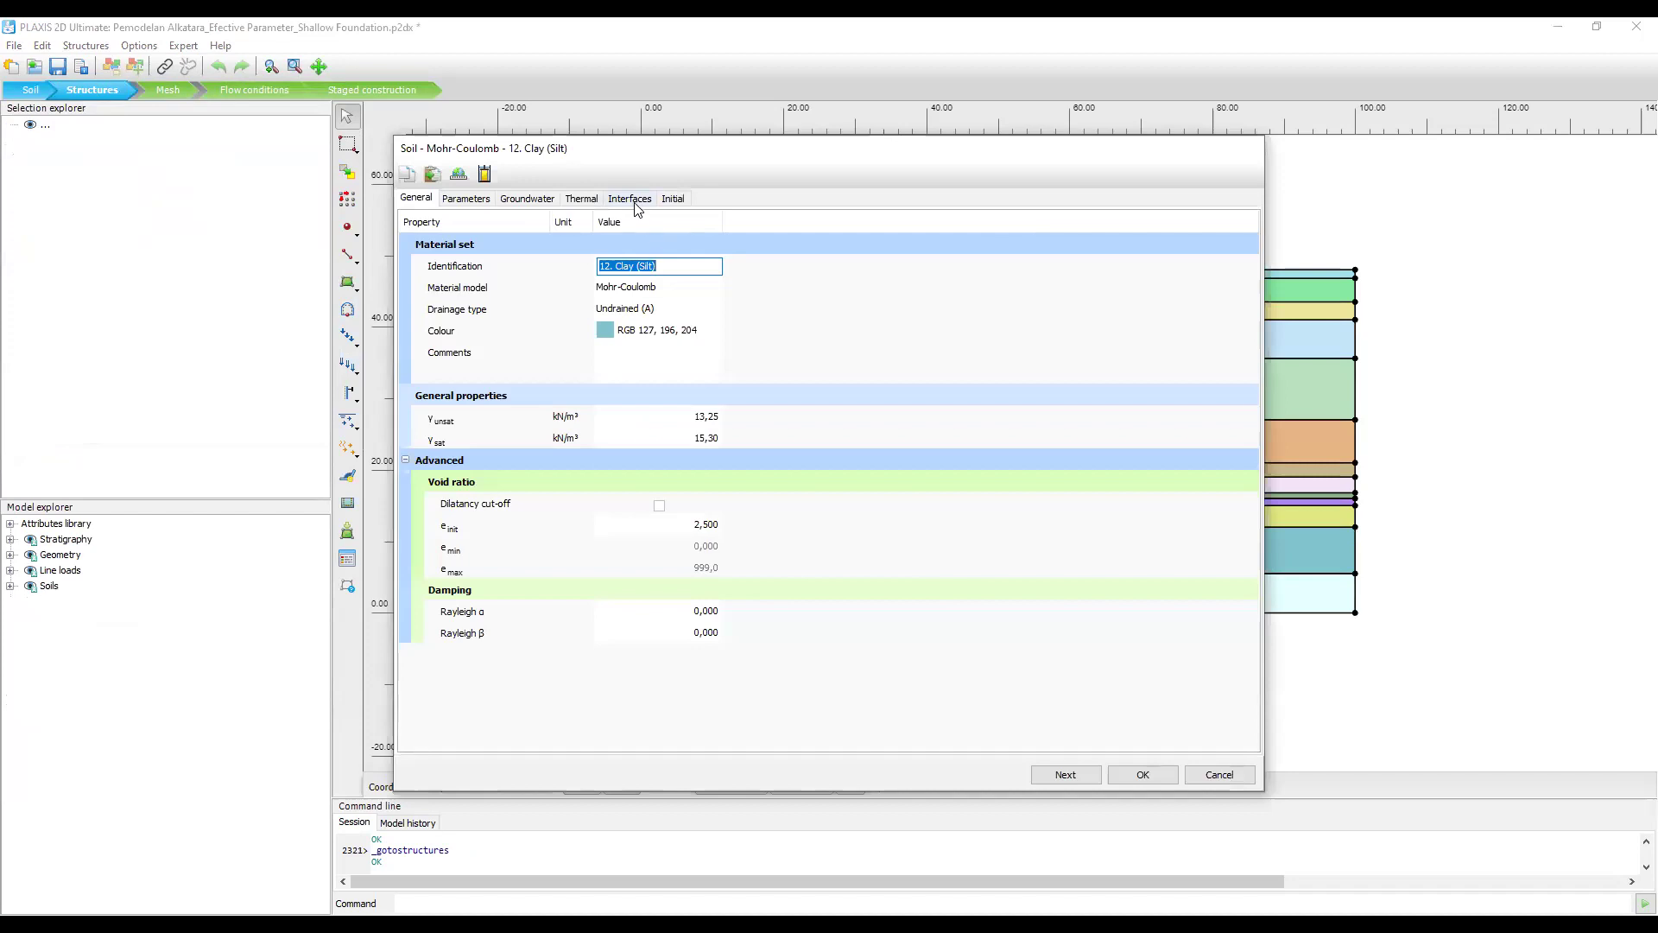
pyautogui.click(631, 198)
pyautogui.click(673, 199)
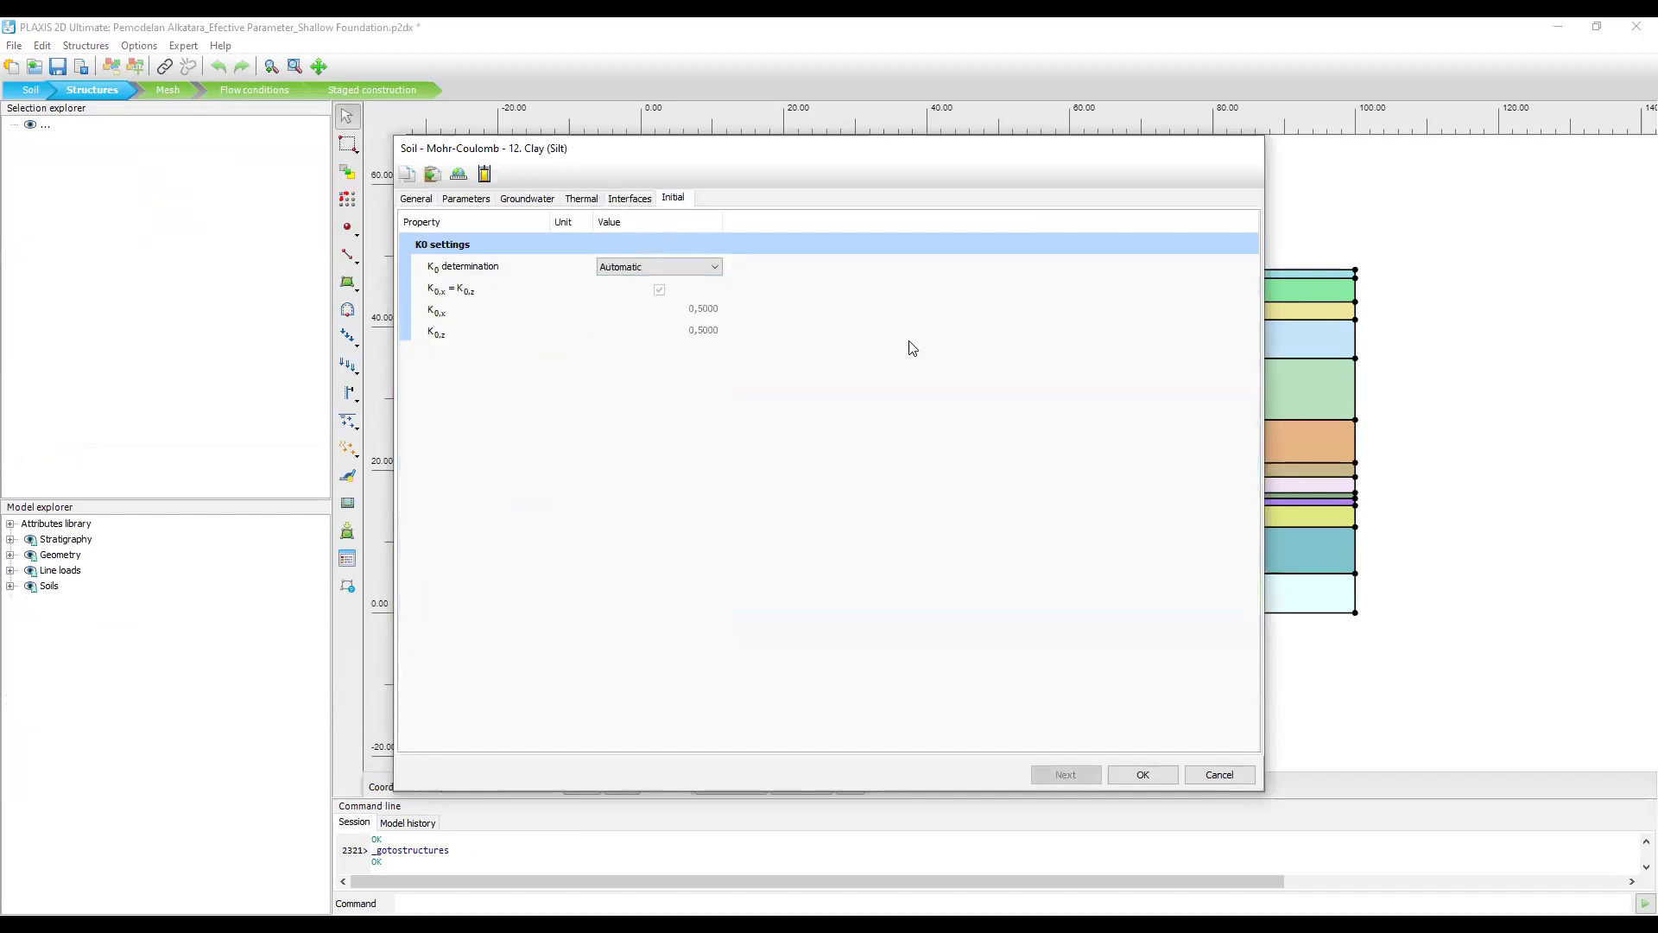
# Try Manual as the K0 determination of the 12. Clay (Silt) material and examine the available options.
pyautogui.click(694, 266)
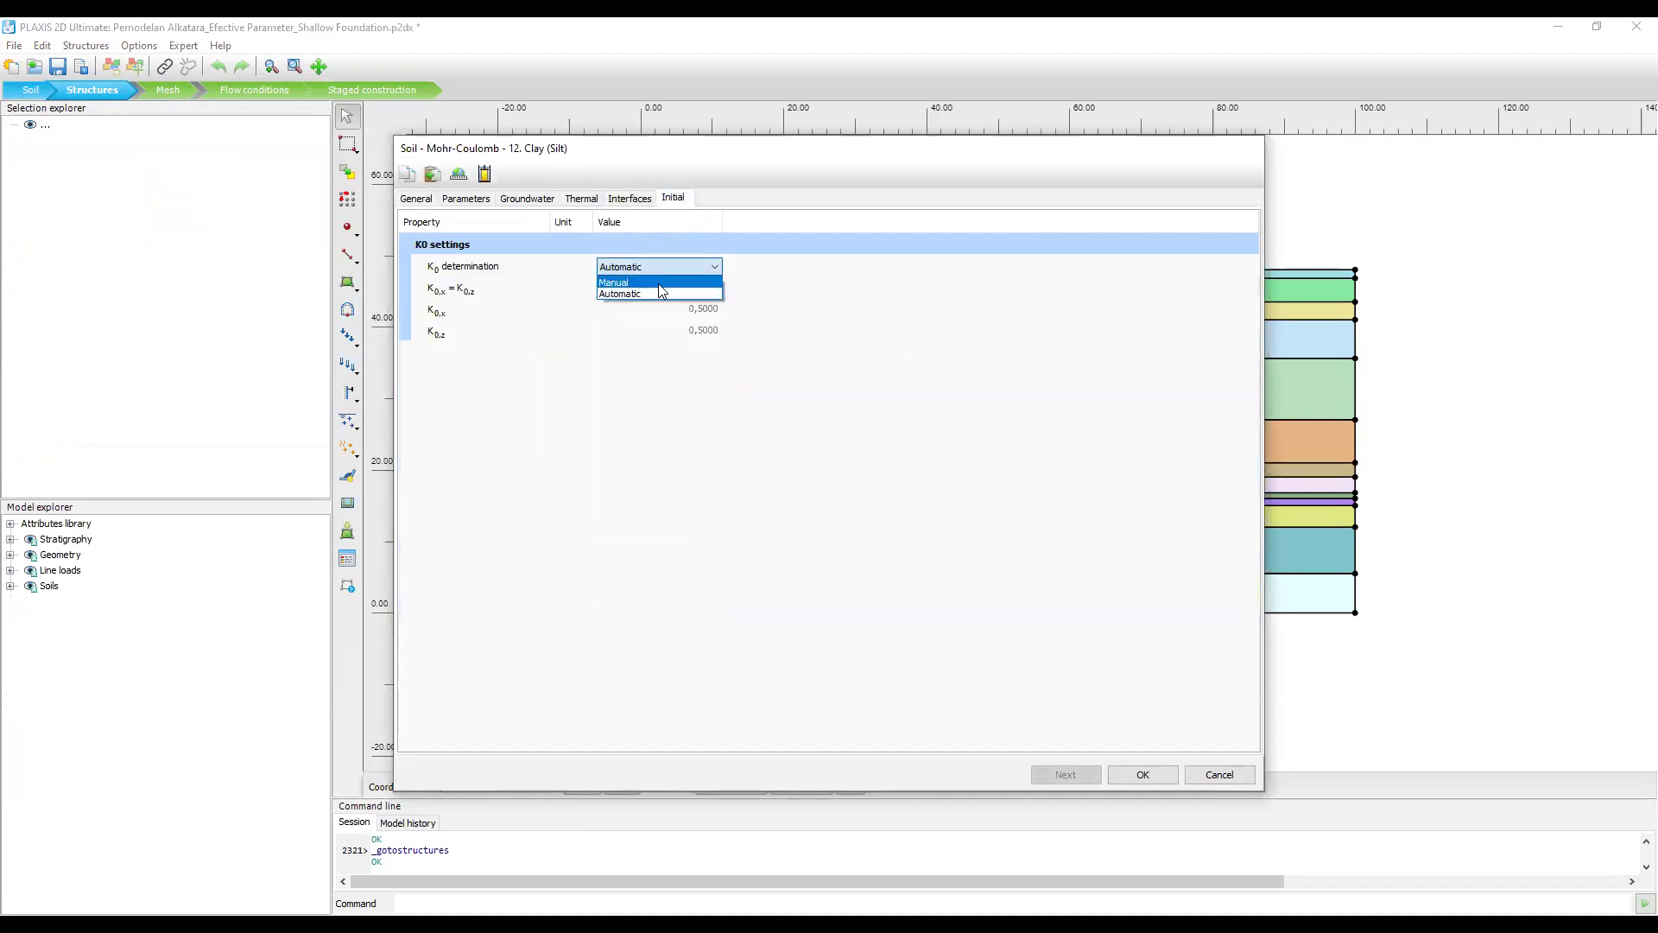
pyautogui.click(659, 282)
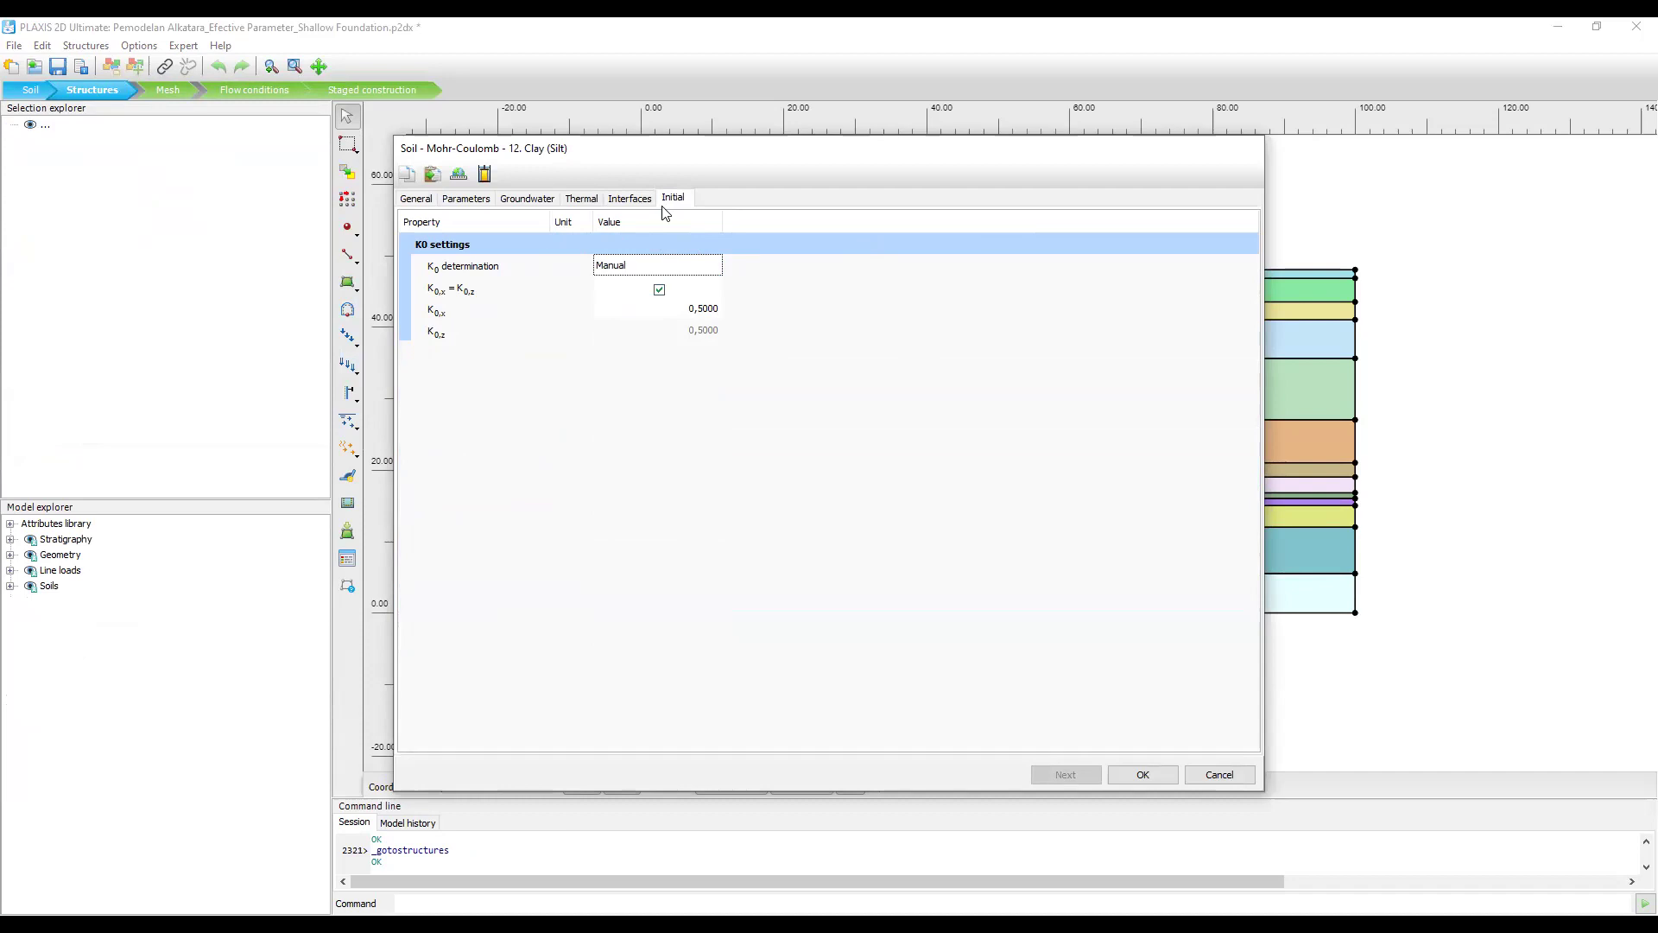
pyautogui.click(688, 268)
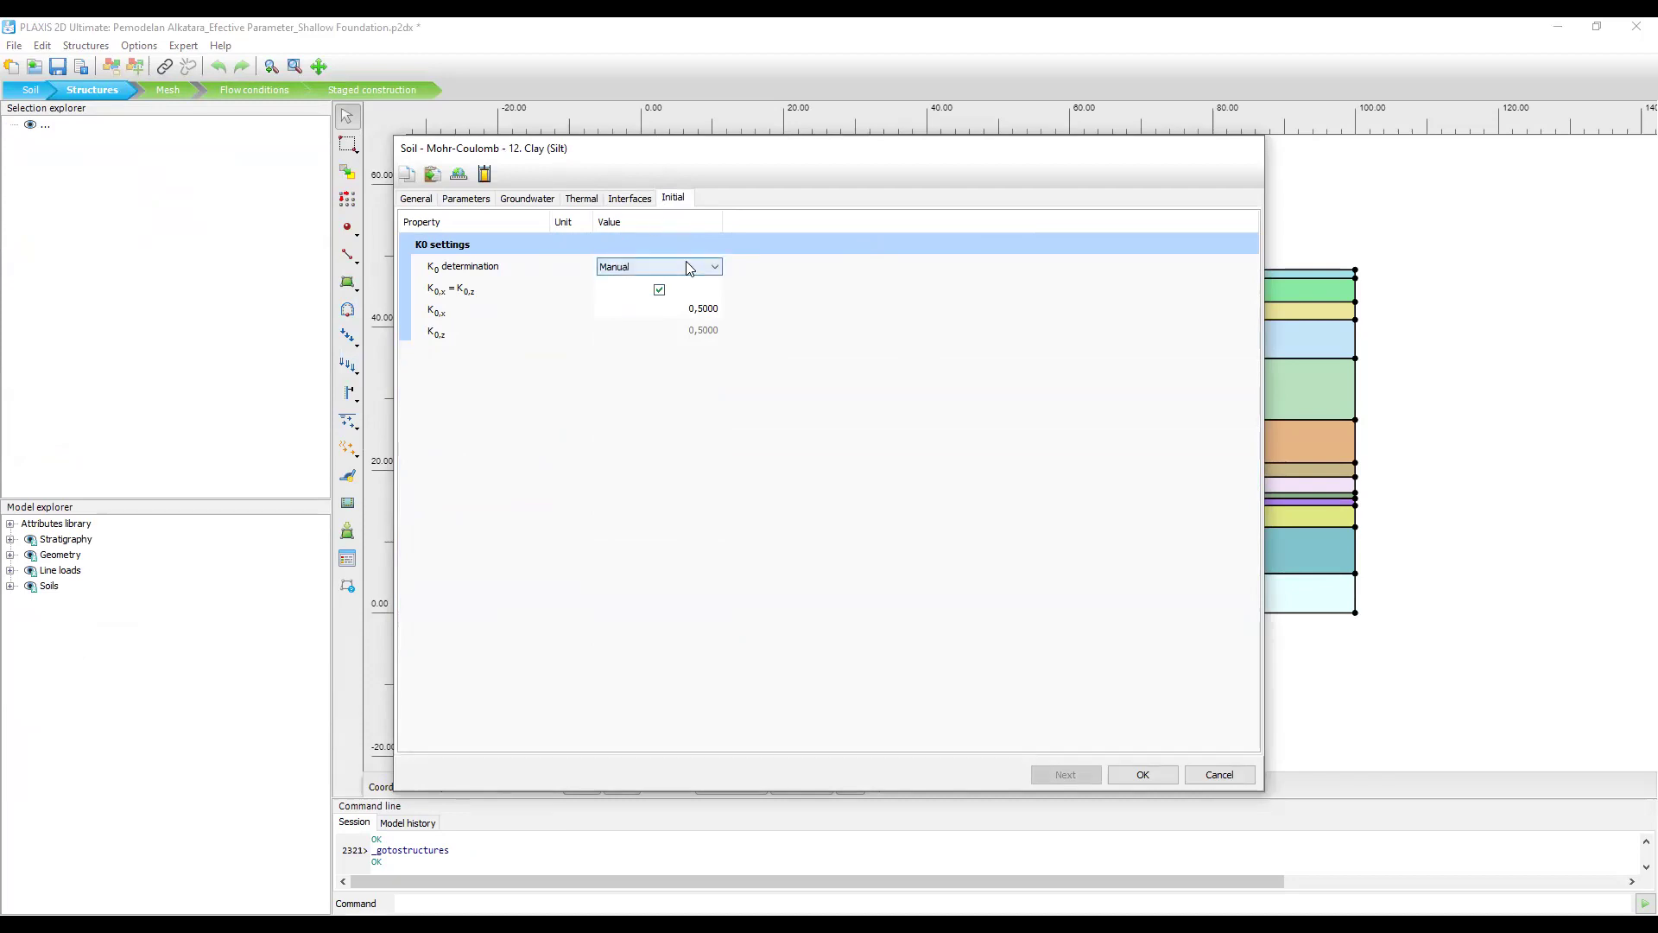
pyautogui.click(689, 268)
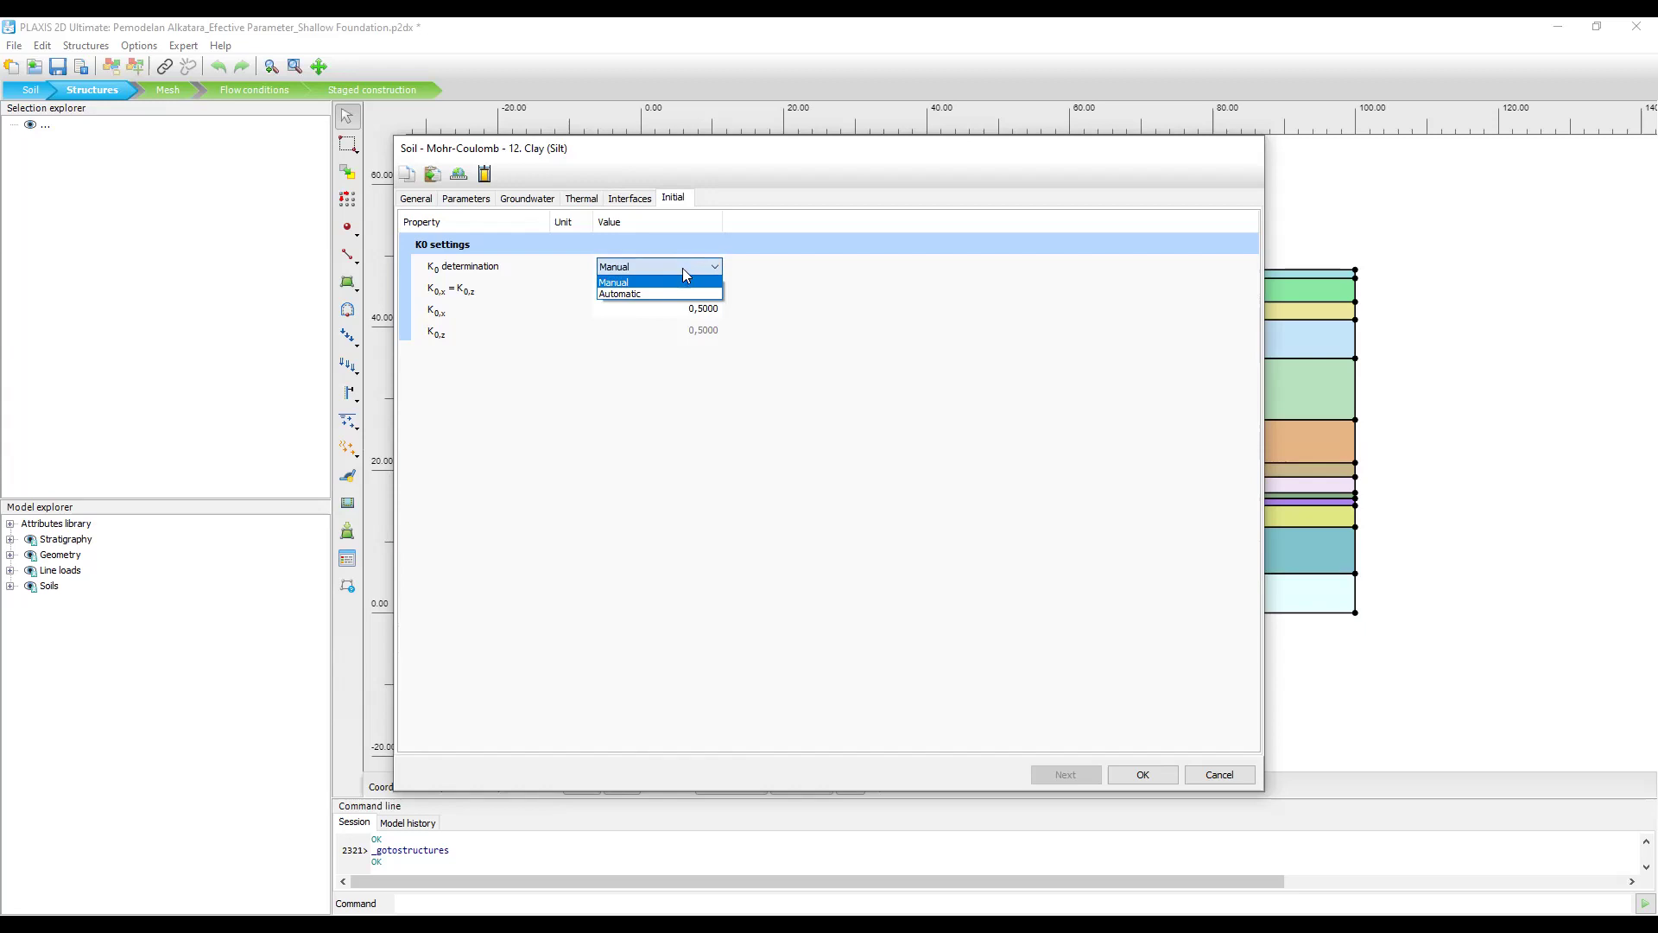
pyautogui.click(807, 249)
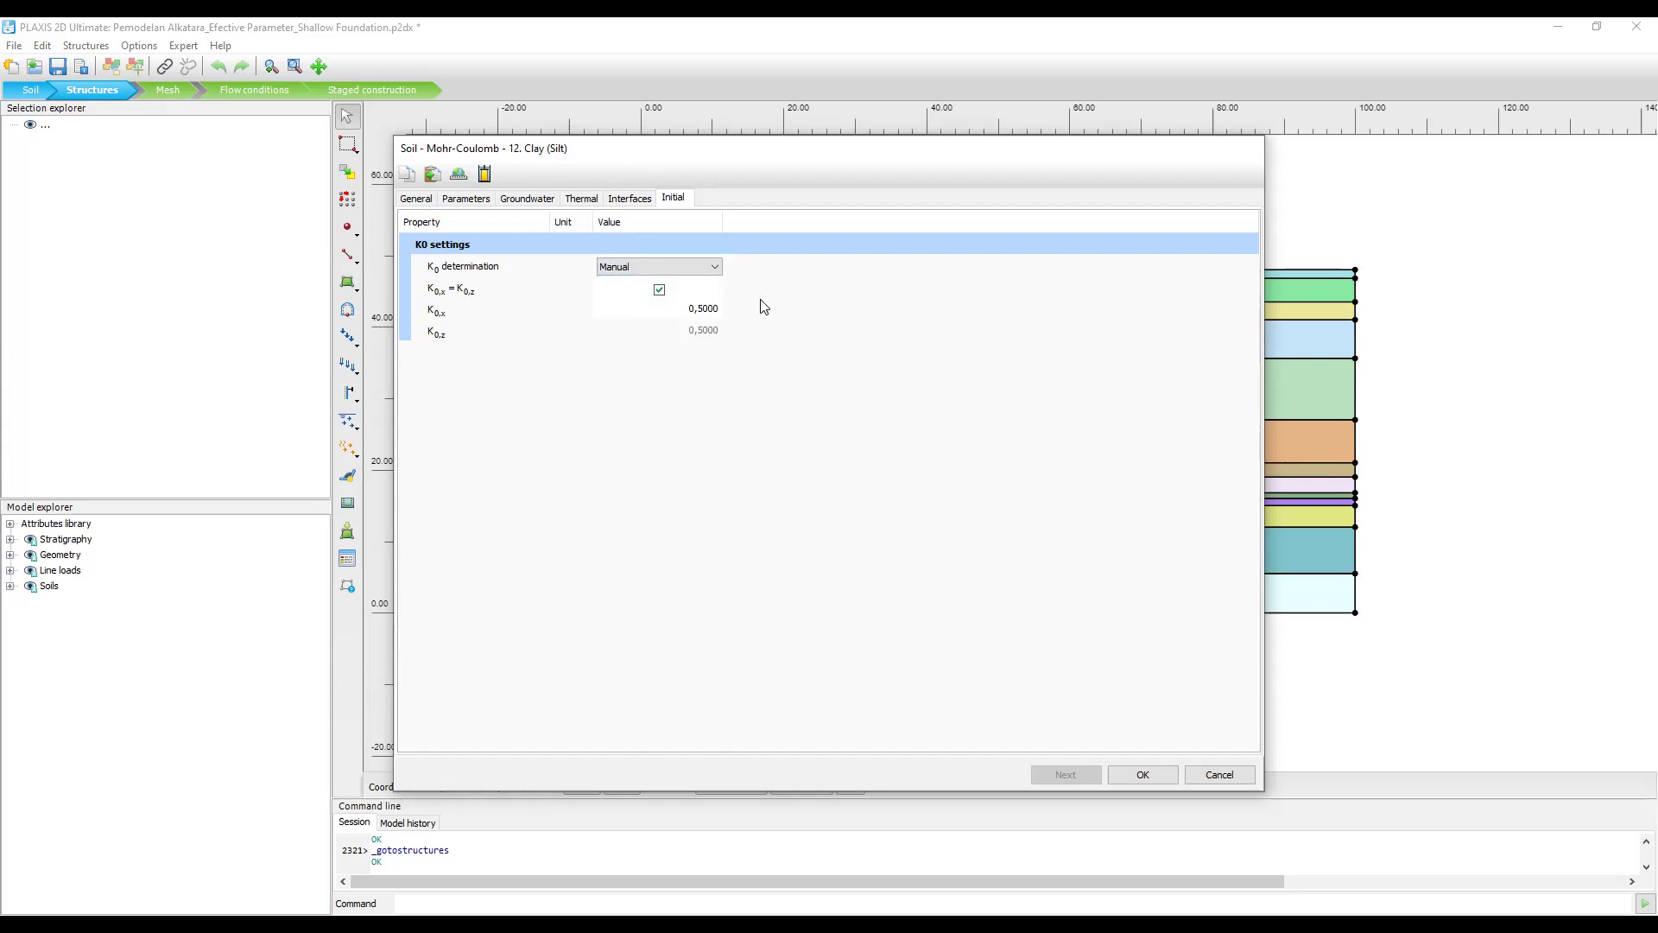
# Examine the interface, thermal, groundwater, parameter and general properties of 12. Clay (Silt), then close the material sets without saving.
pyautogui.click(640, 204)
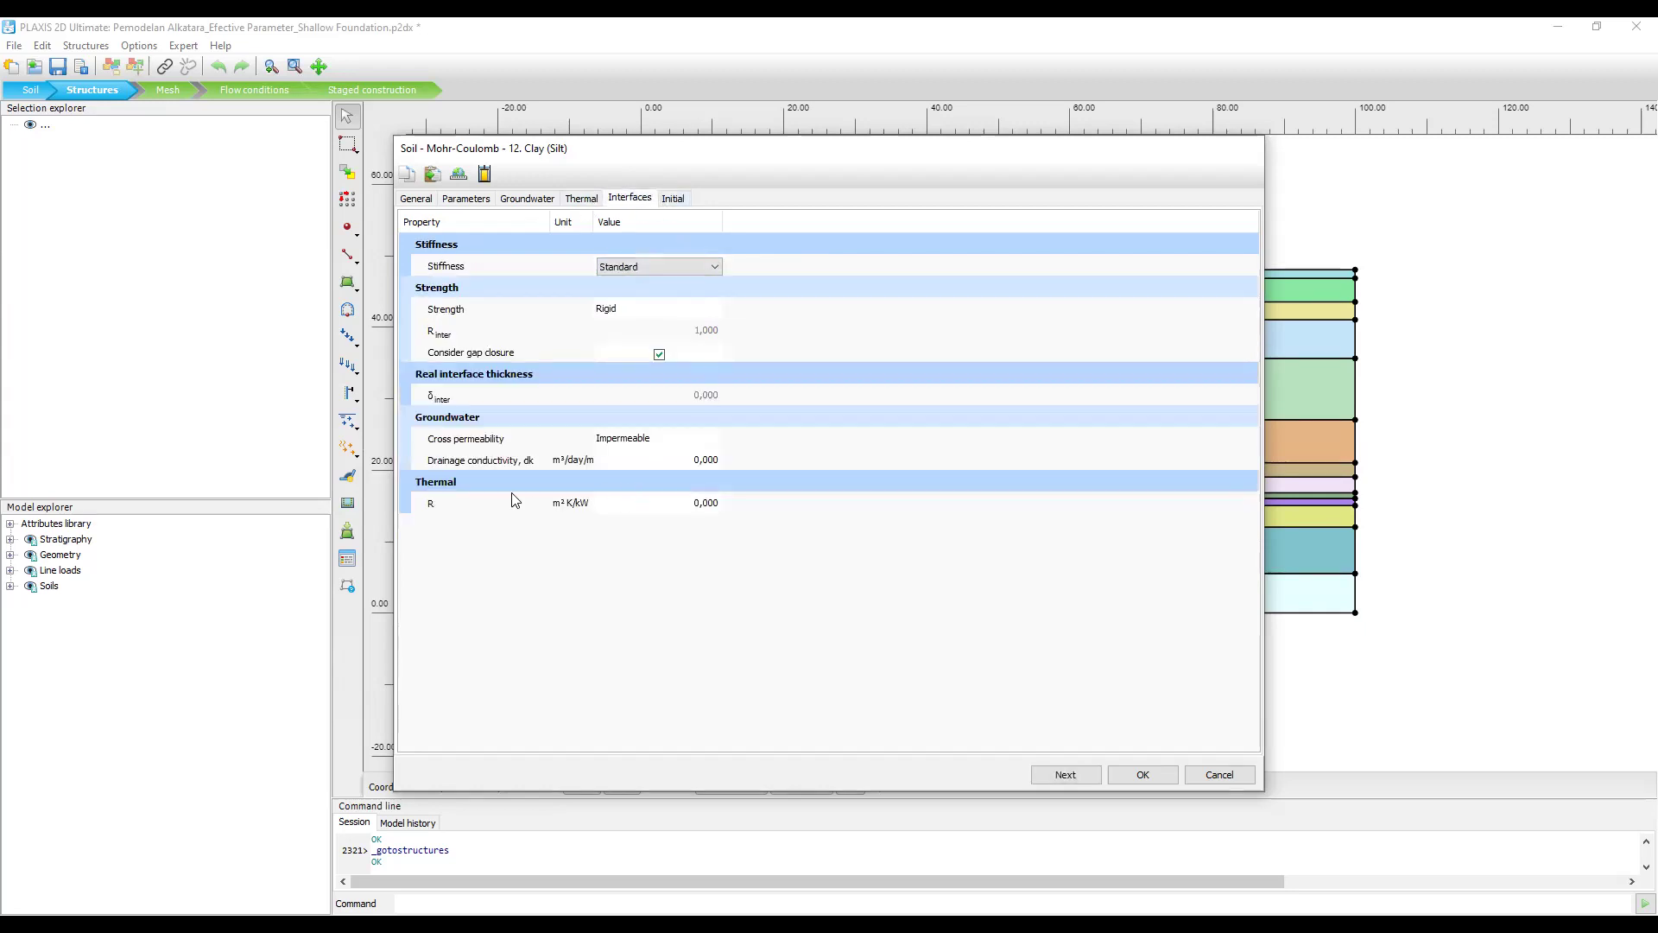
pyautogui.click(579, 200)
pyautogui.click(536, 202)
pyautogui.click(467, 201)
pyautogui.scroll(-5, 717, 594)
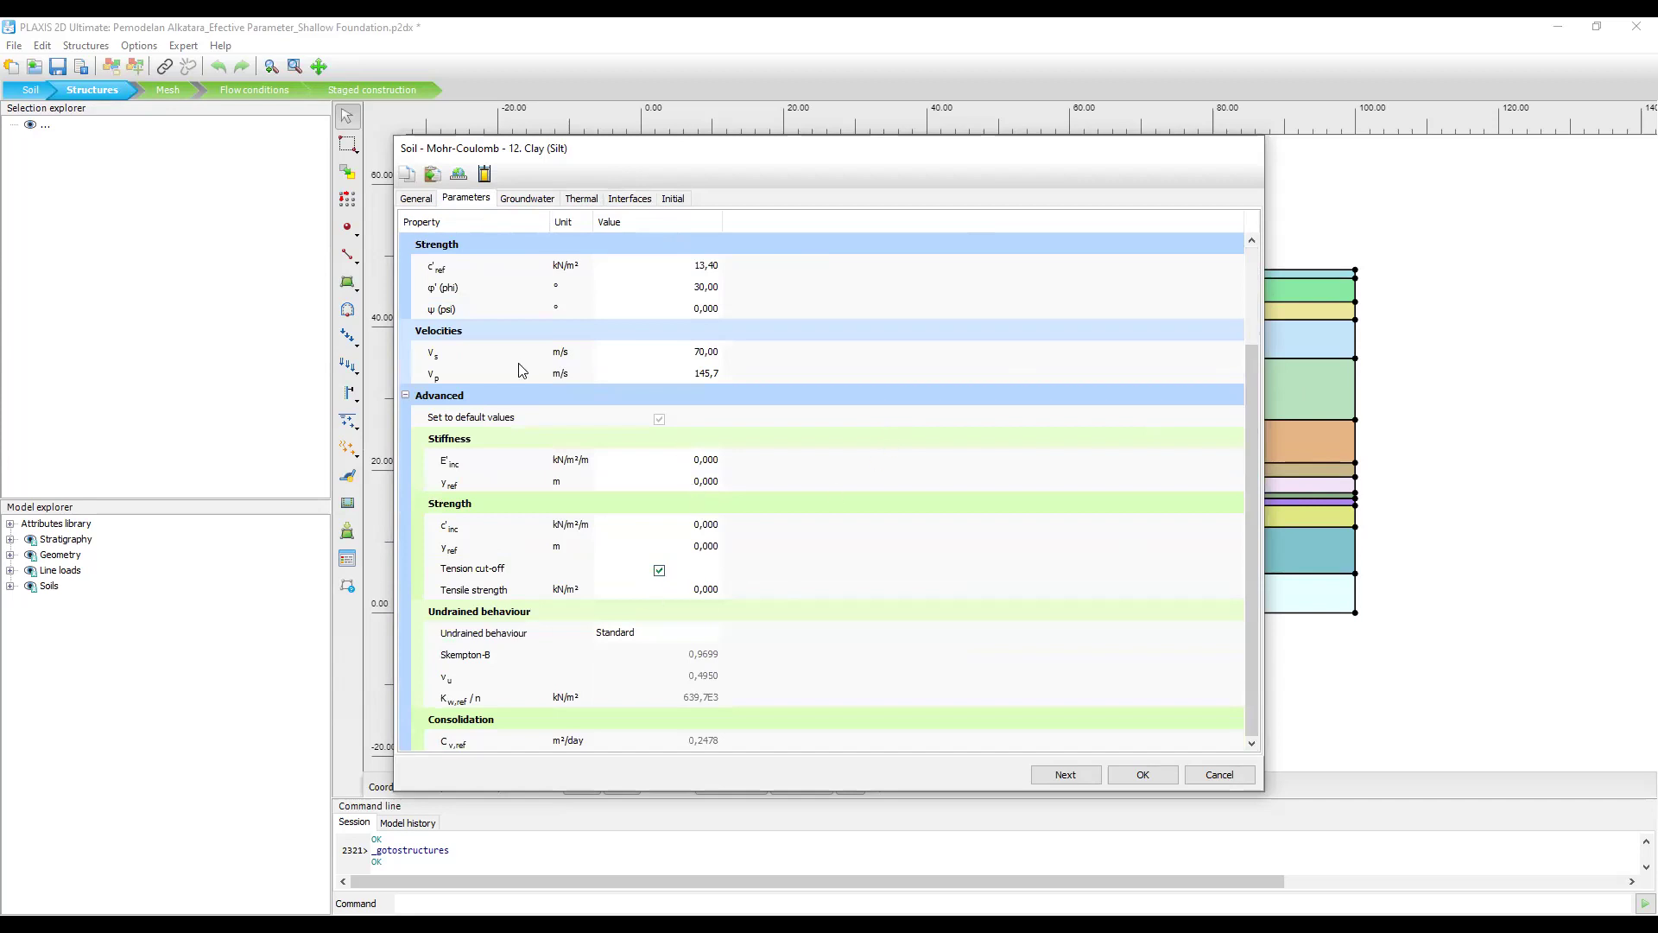
pyautogui.click(415, 201)
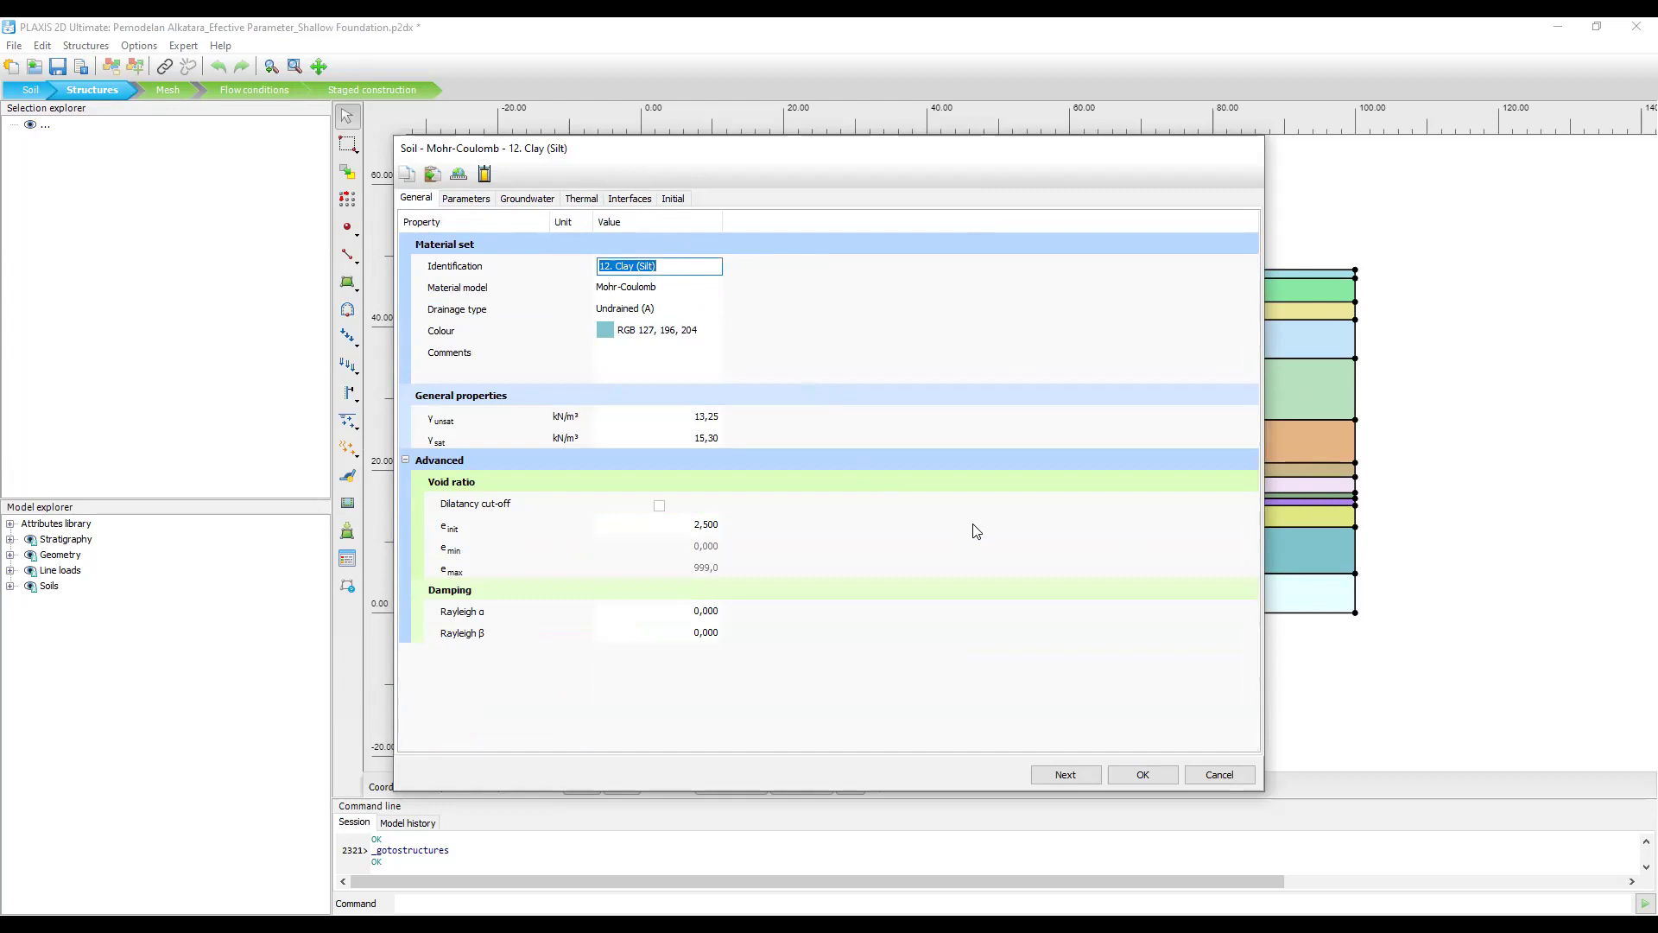
pyautogui.click(1221, 775)
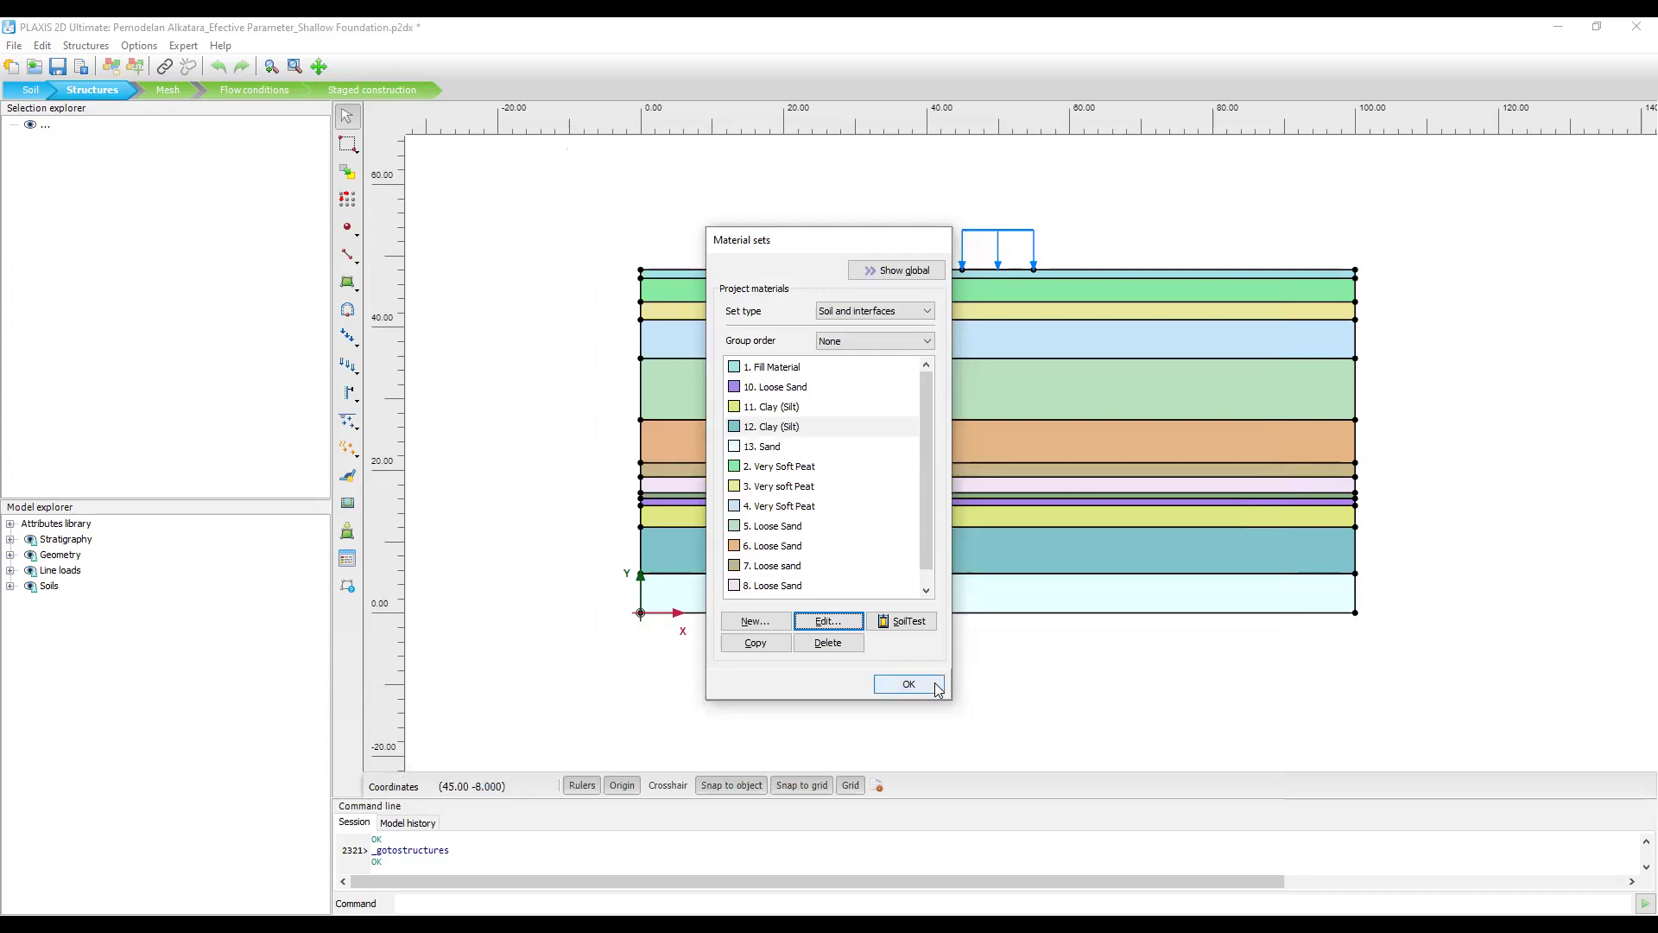
pyautogui.click(909, 684)
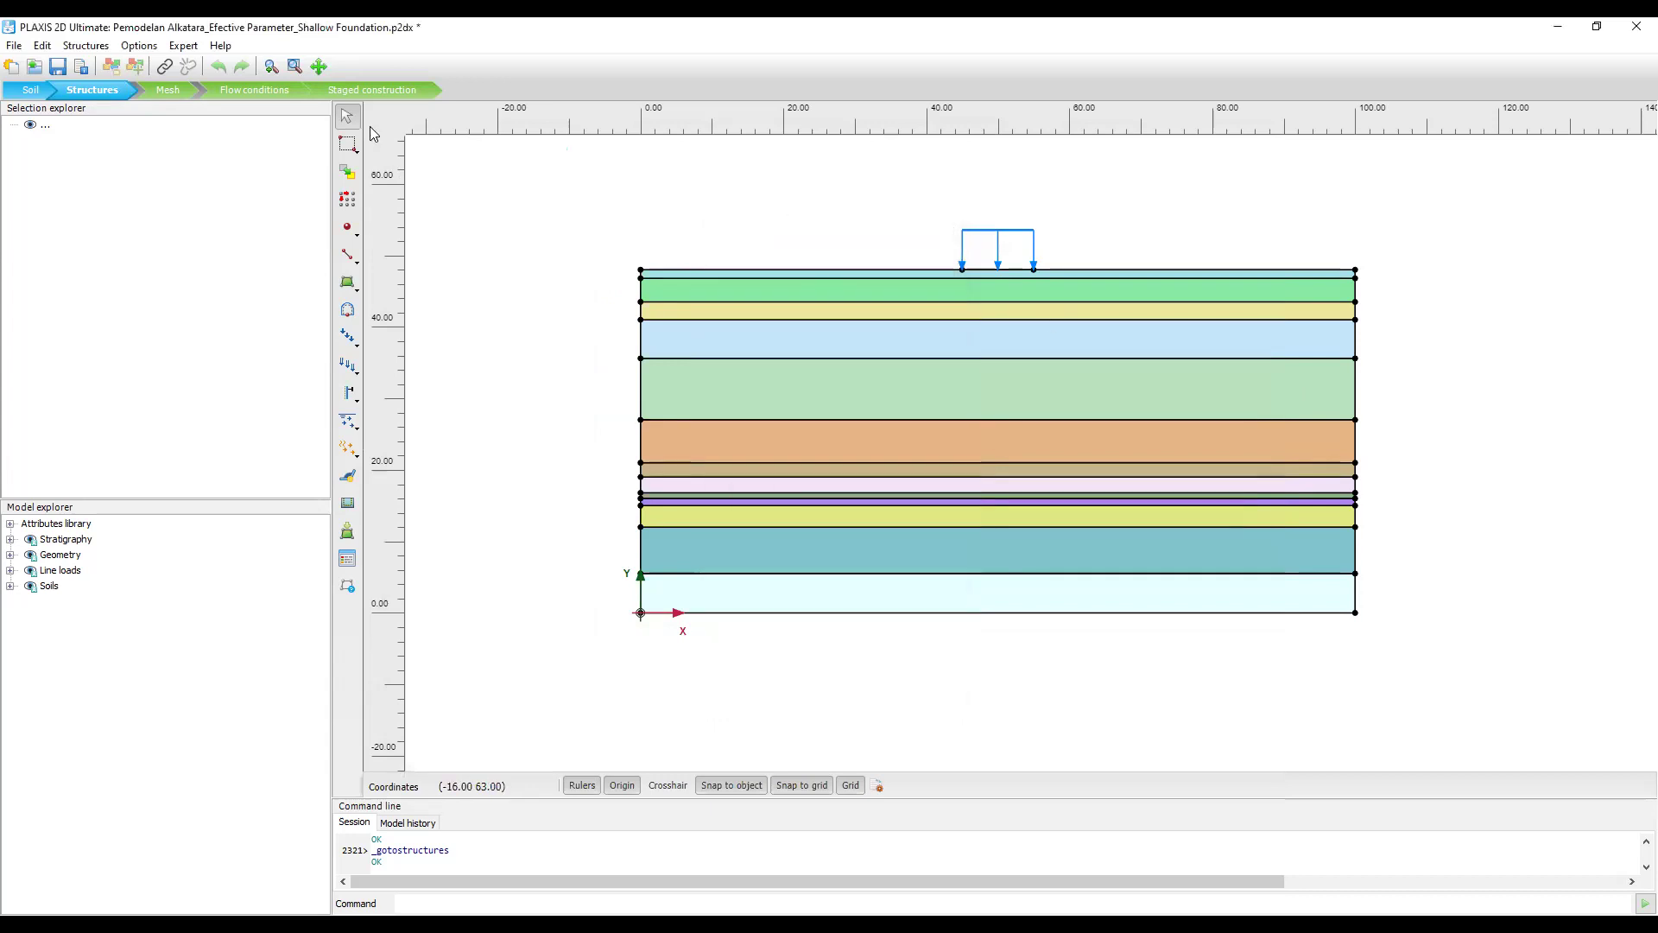
# Return to Staged construction and examine the material replacement options for the uppermost soil layer in the Konsolidasi phase.
pyautogui.click(387, 89)
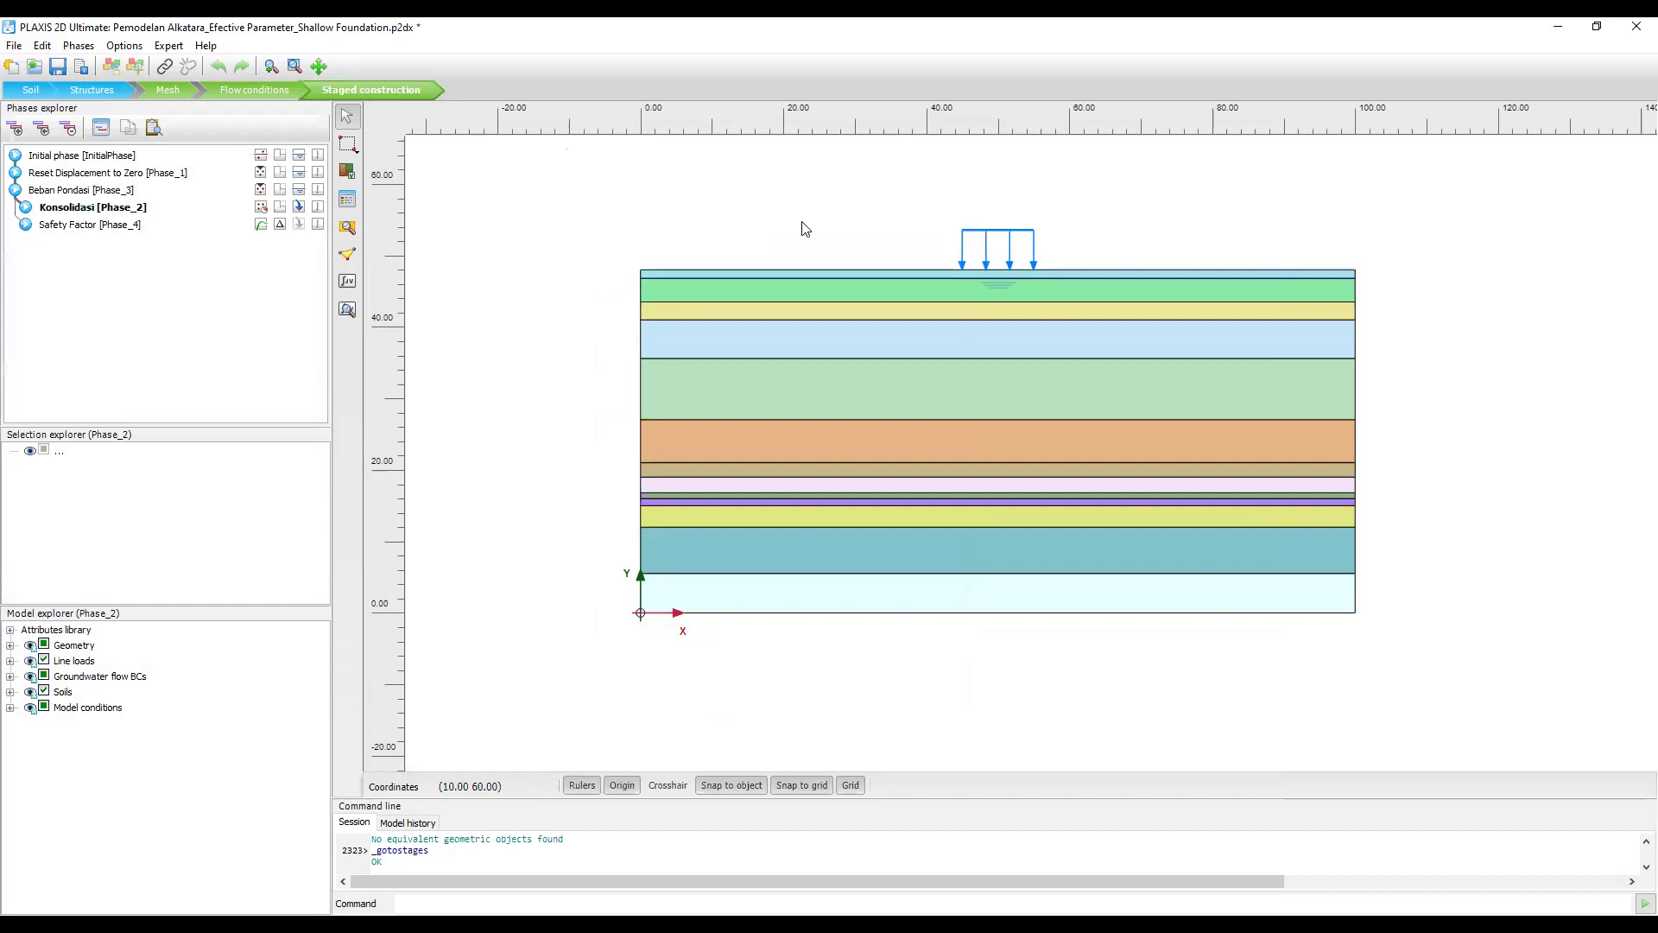
pyautogui.scroll(1, 1025, 274)
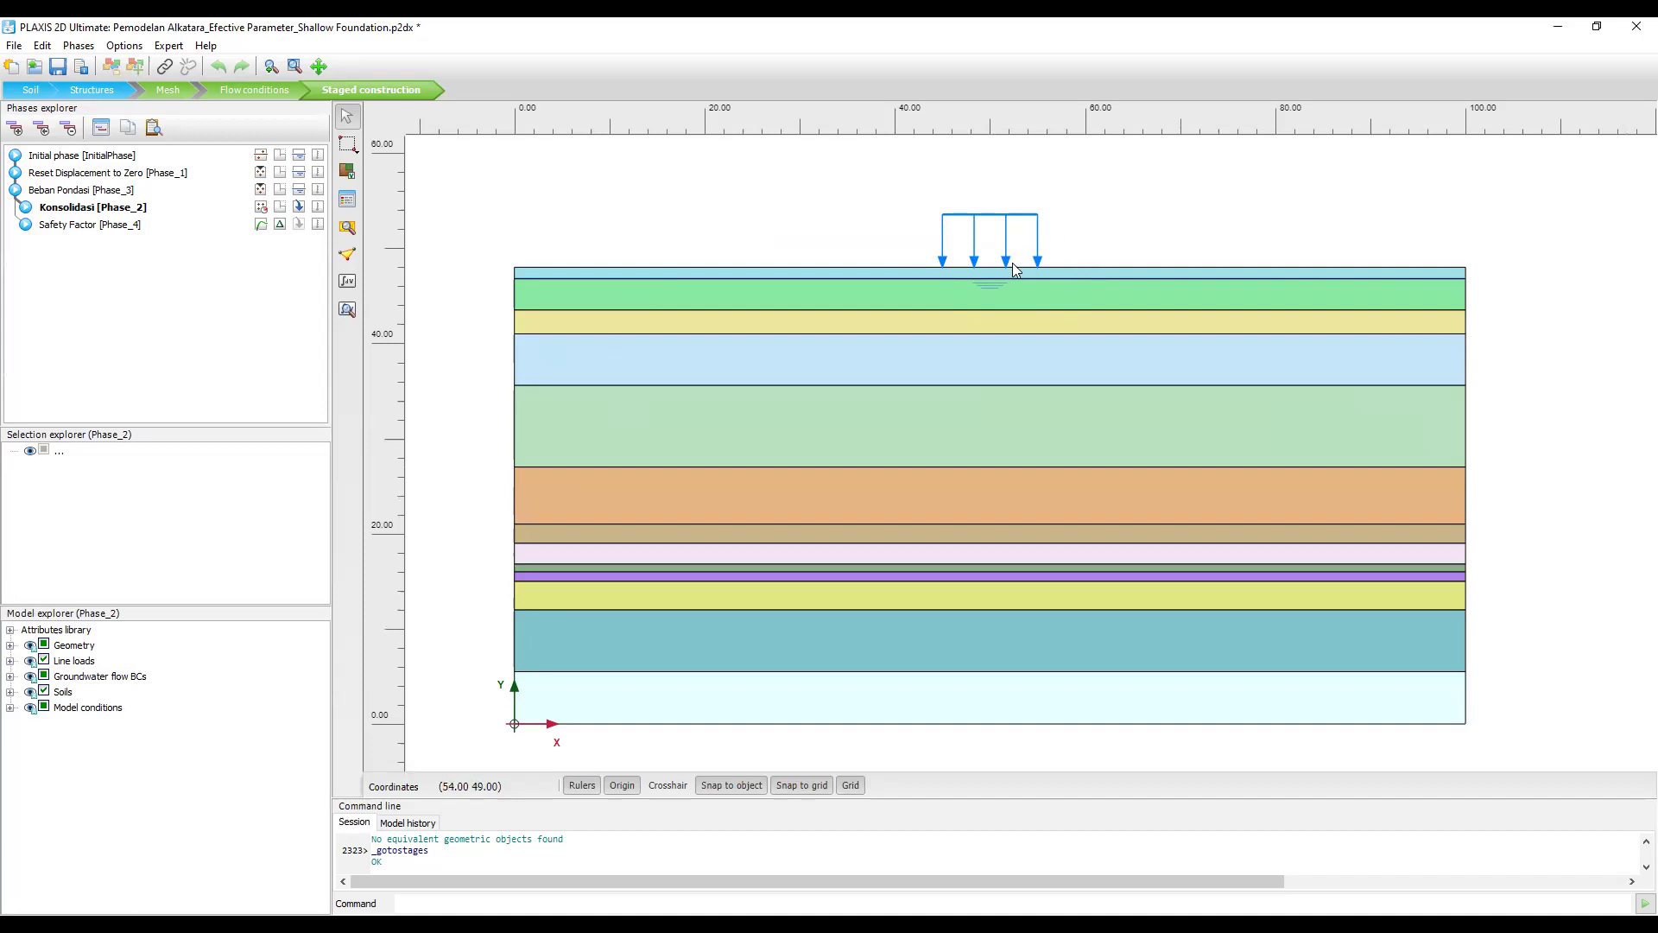
pyautogui.scroll(3, 987, 271)
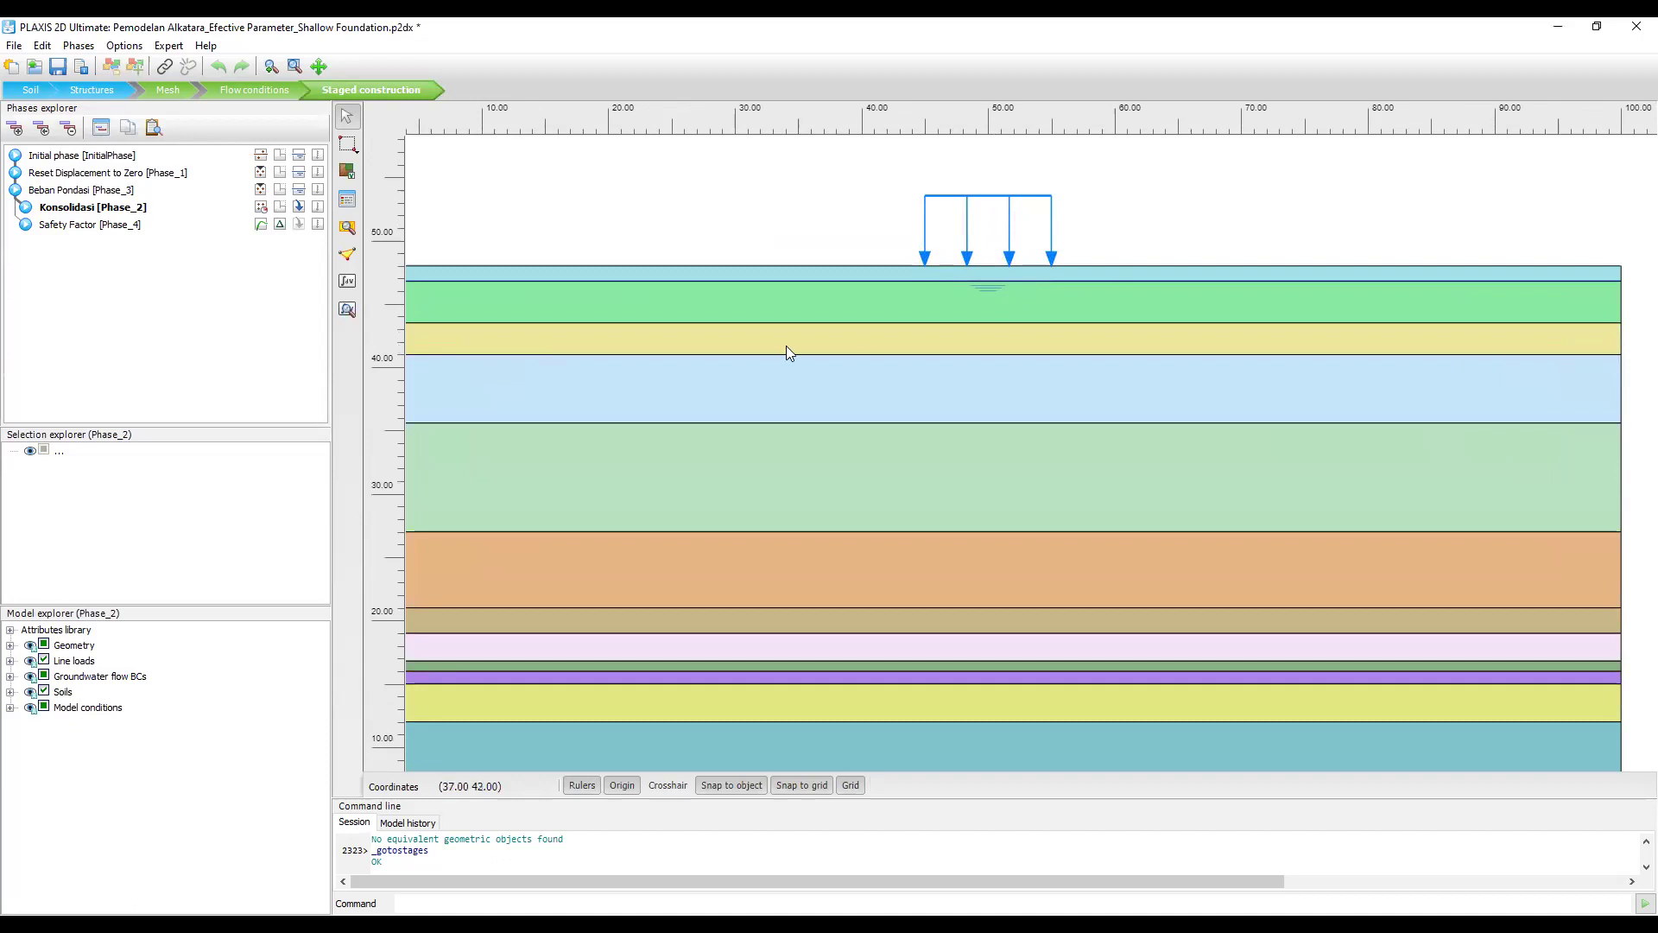
pyautogui.scroll(-2, 865, 355)
pyautogui.scroll(1, 867, 303)
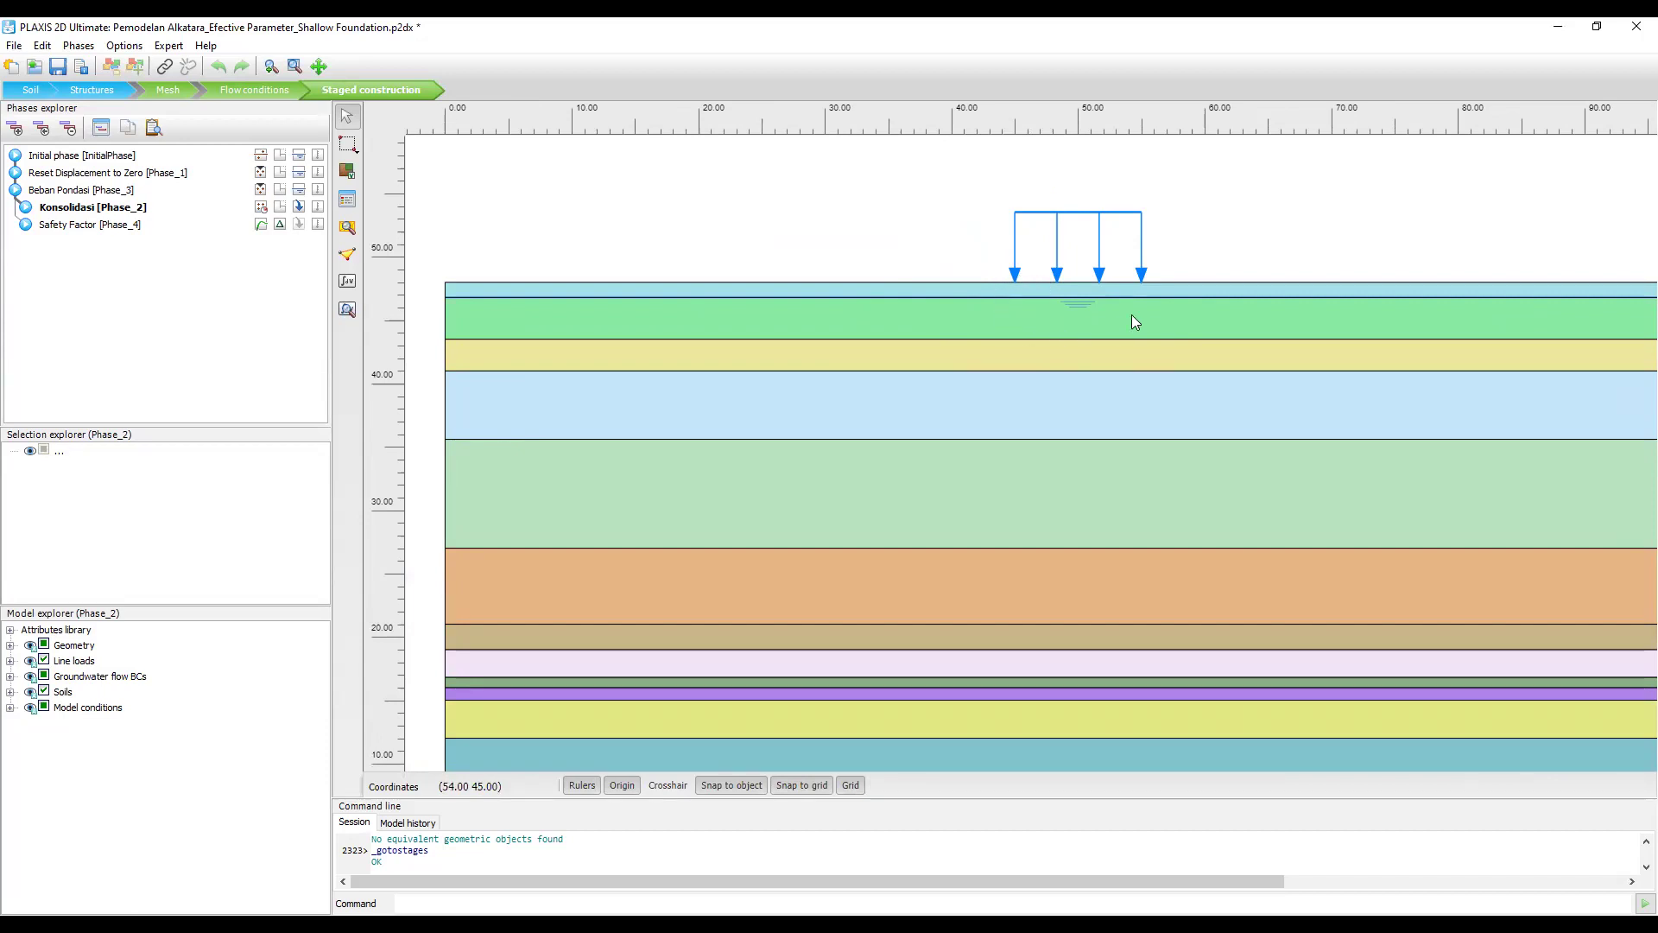
pyautogui.rightClick(978, 296)
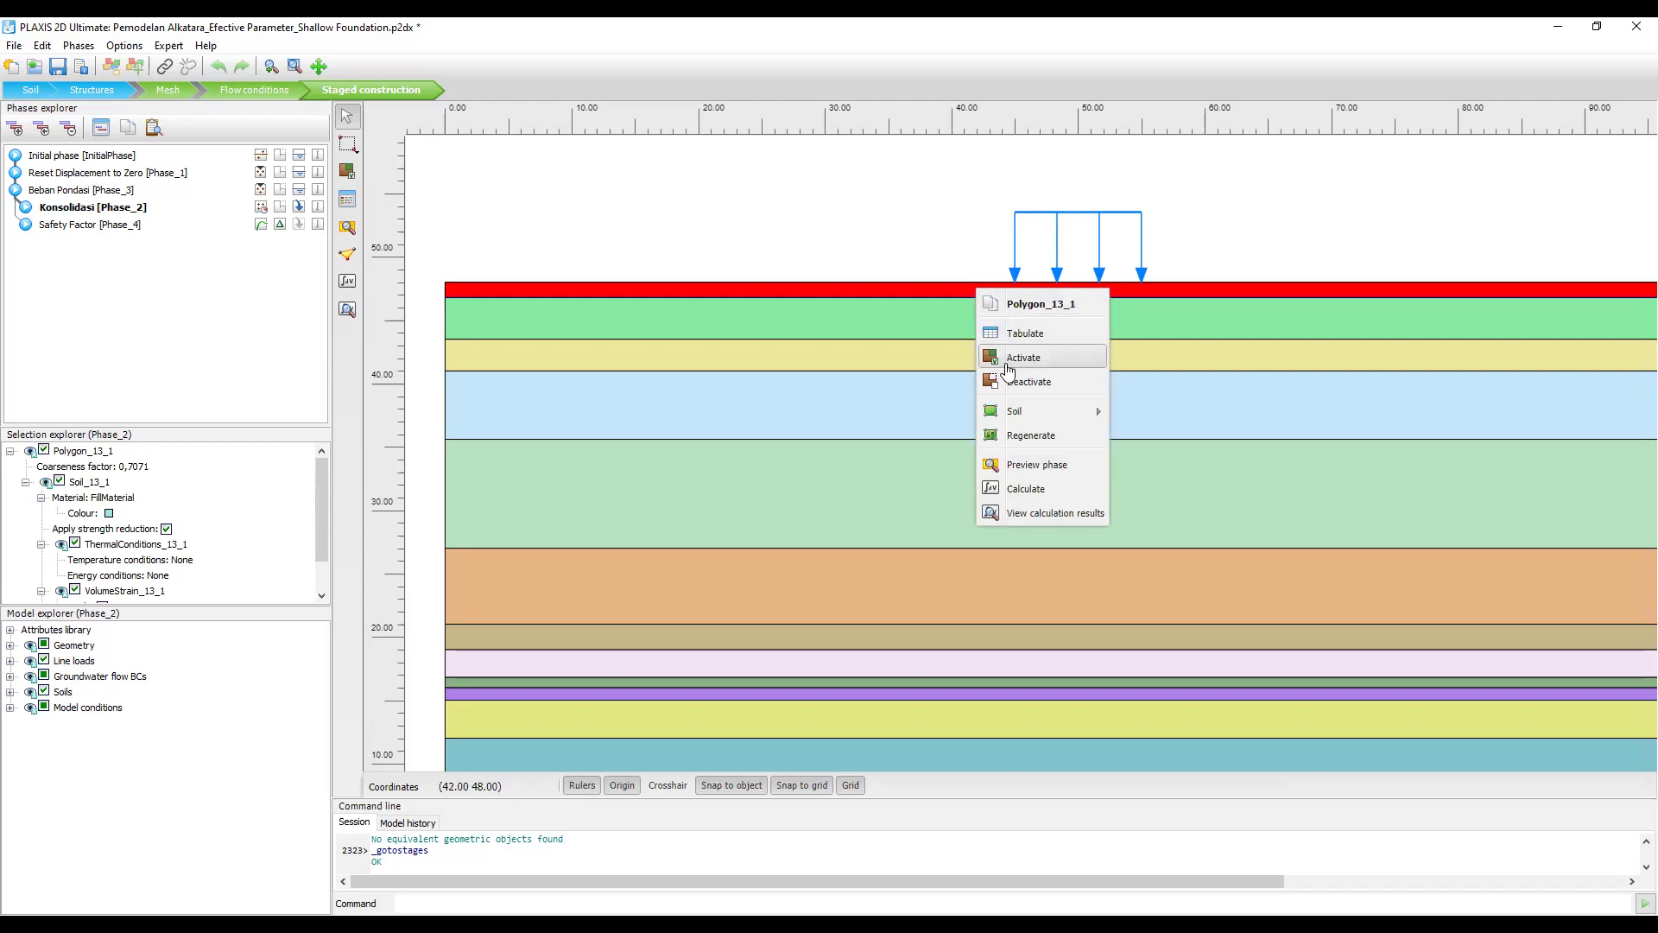
pyautogui.moveTo(1068, 420)
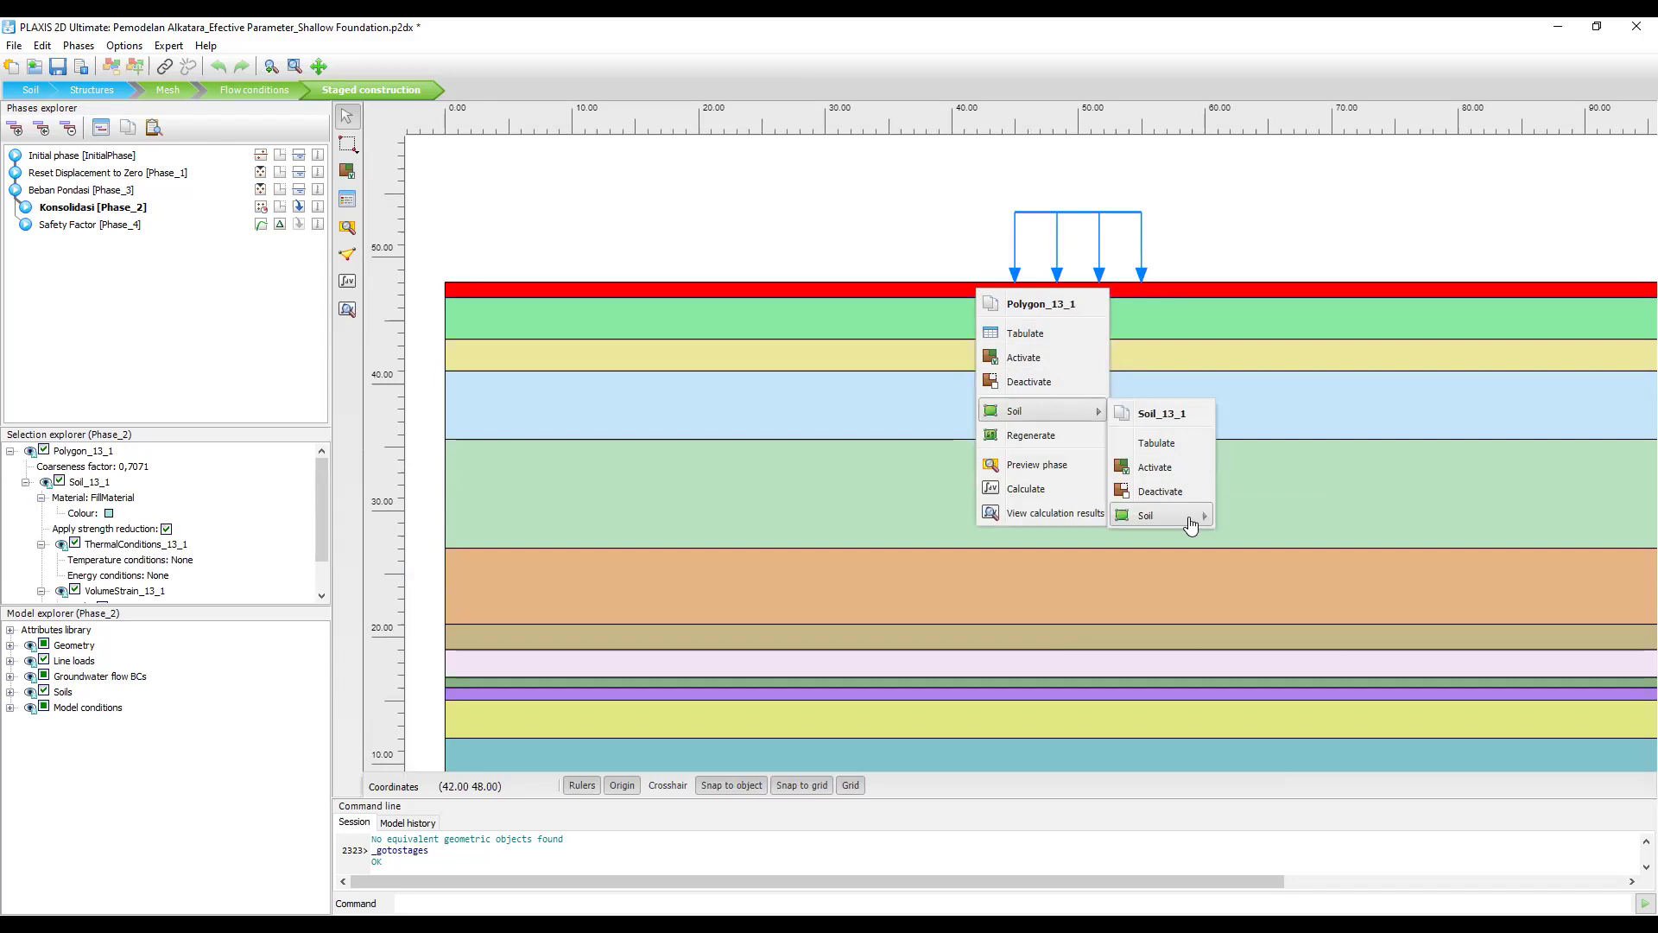
pyautogui.moveTo(1149, 516)
pyautogui.moveTo(1293, 571)
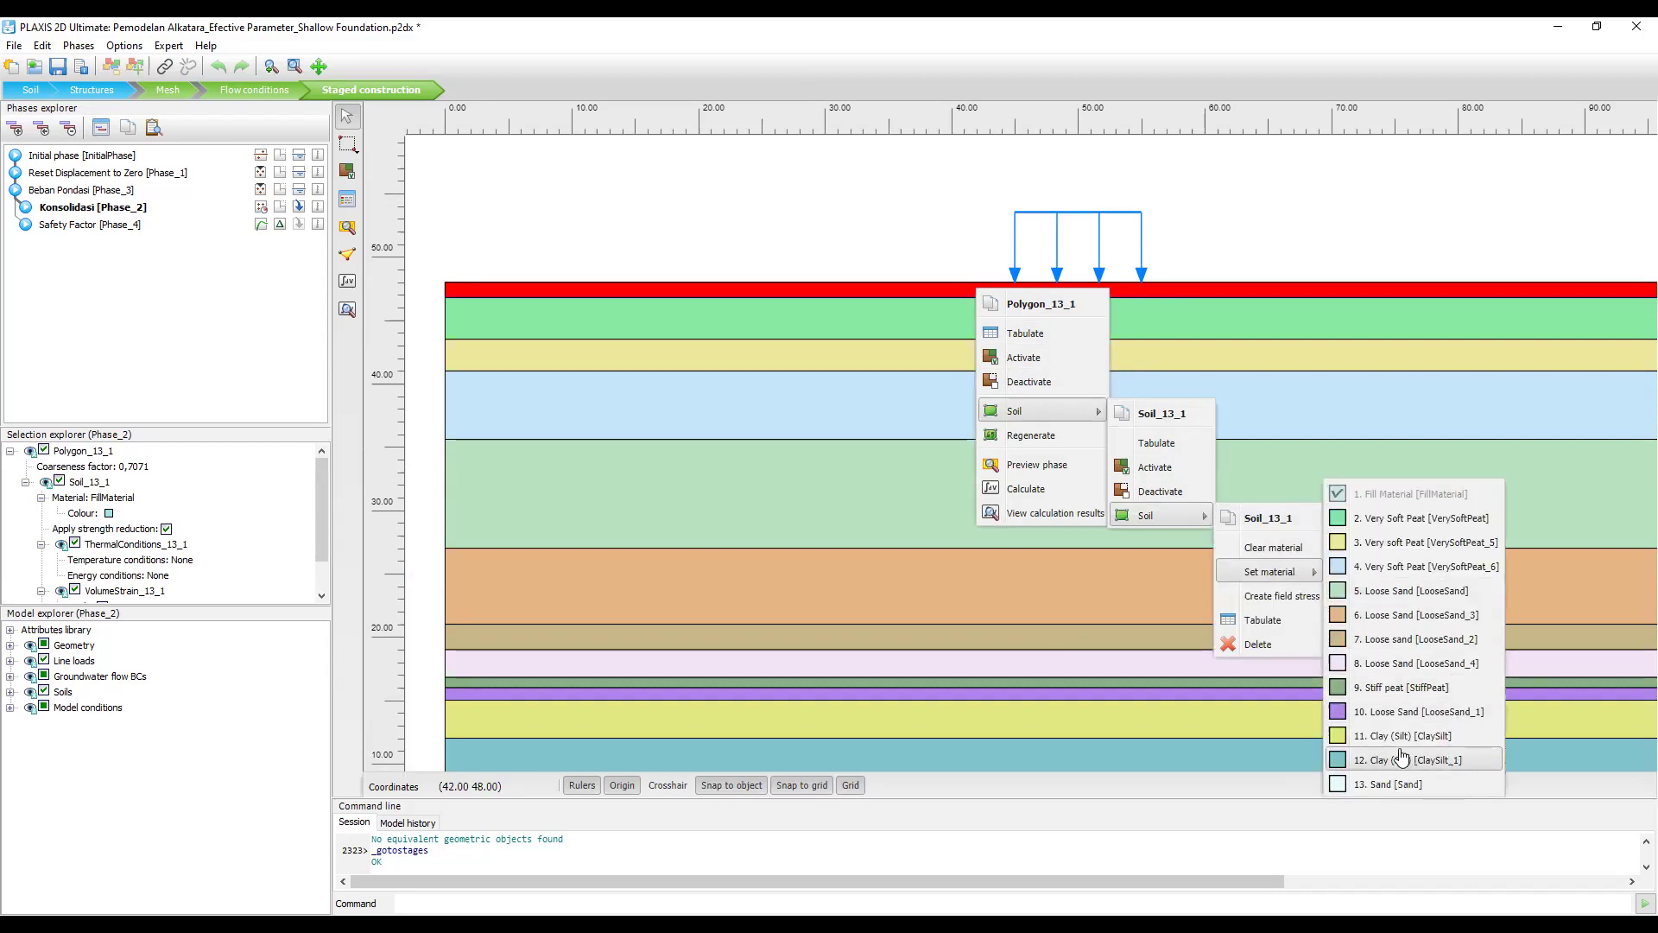
pyautogui.press('Escape')
pyautogui.press('Escape')
pyautogui.press('Escape')
pyautogui.press('Escape')
pyautogui.press('Escape')
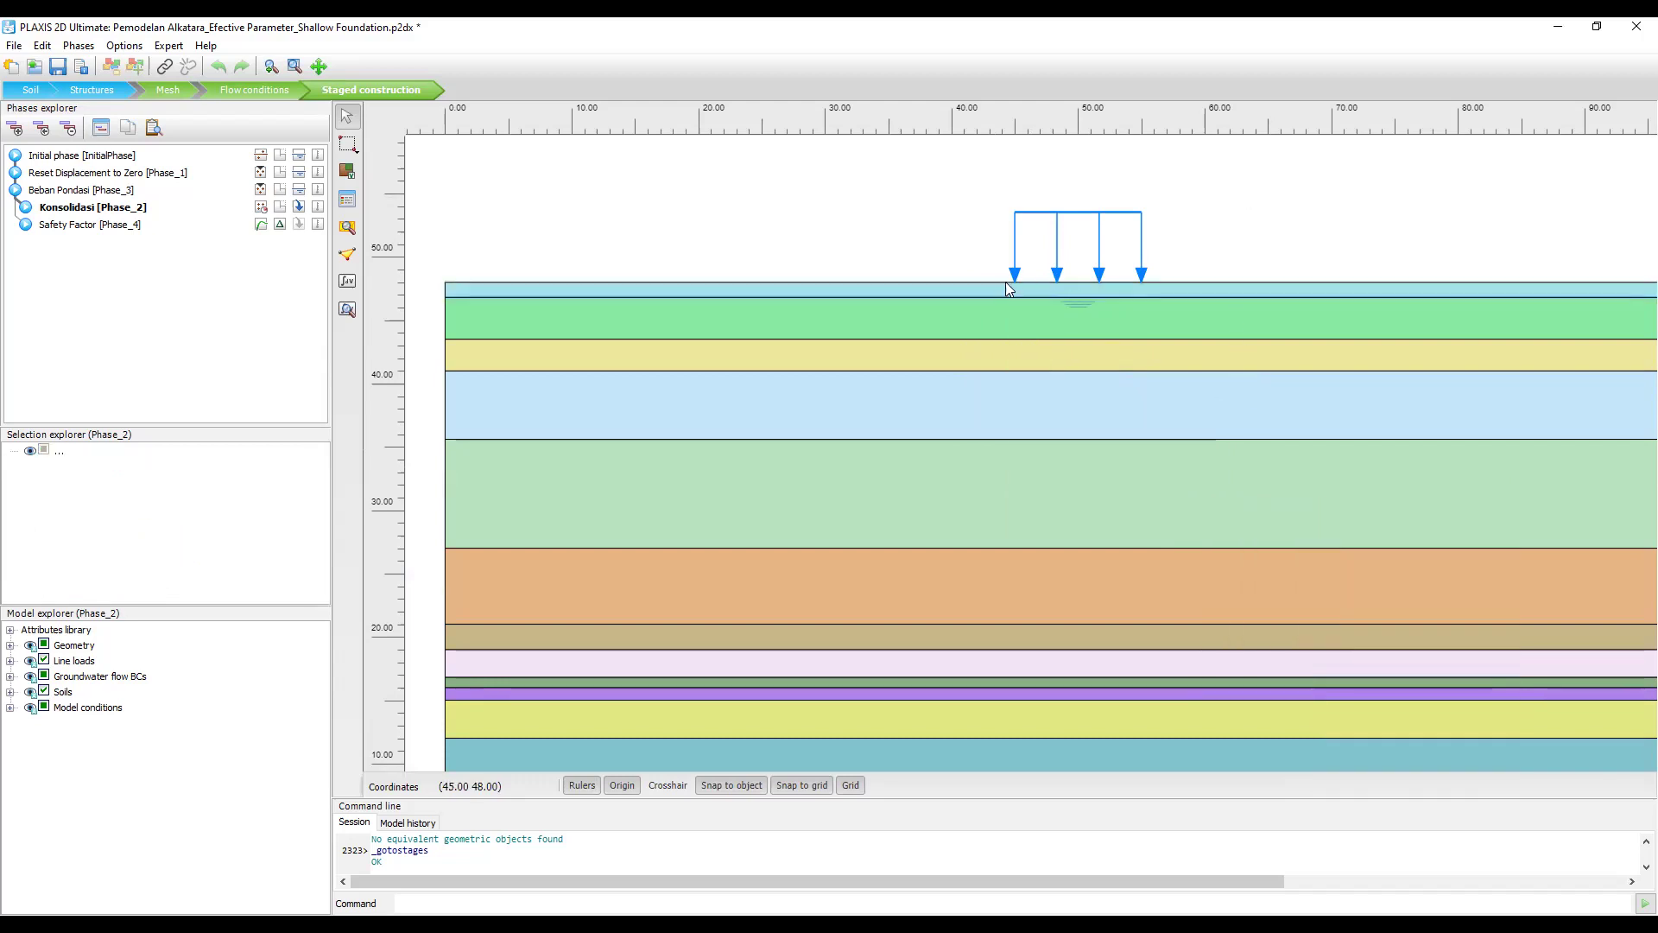
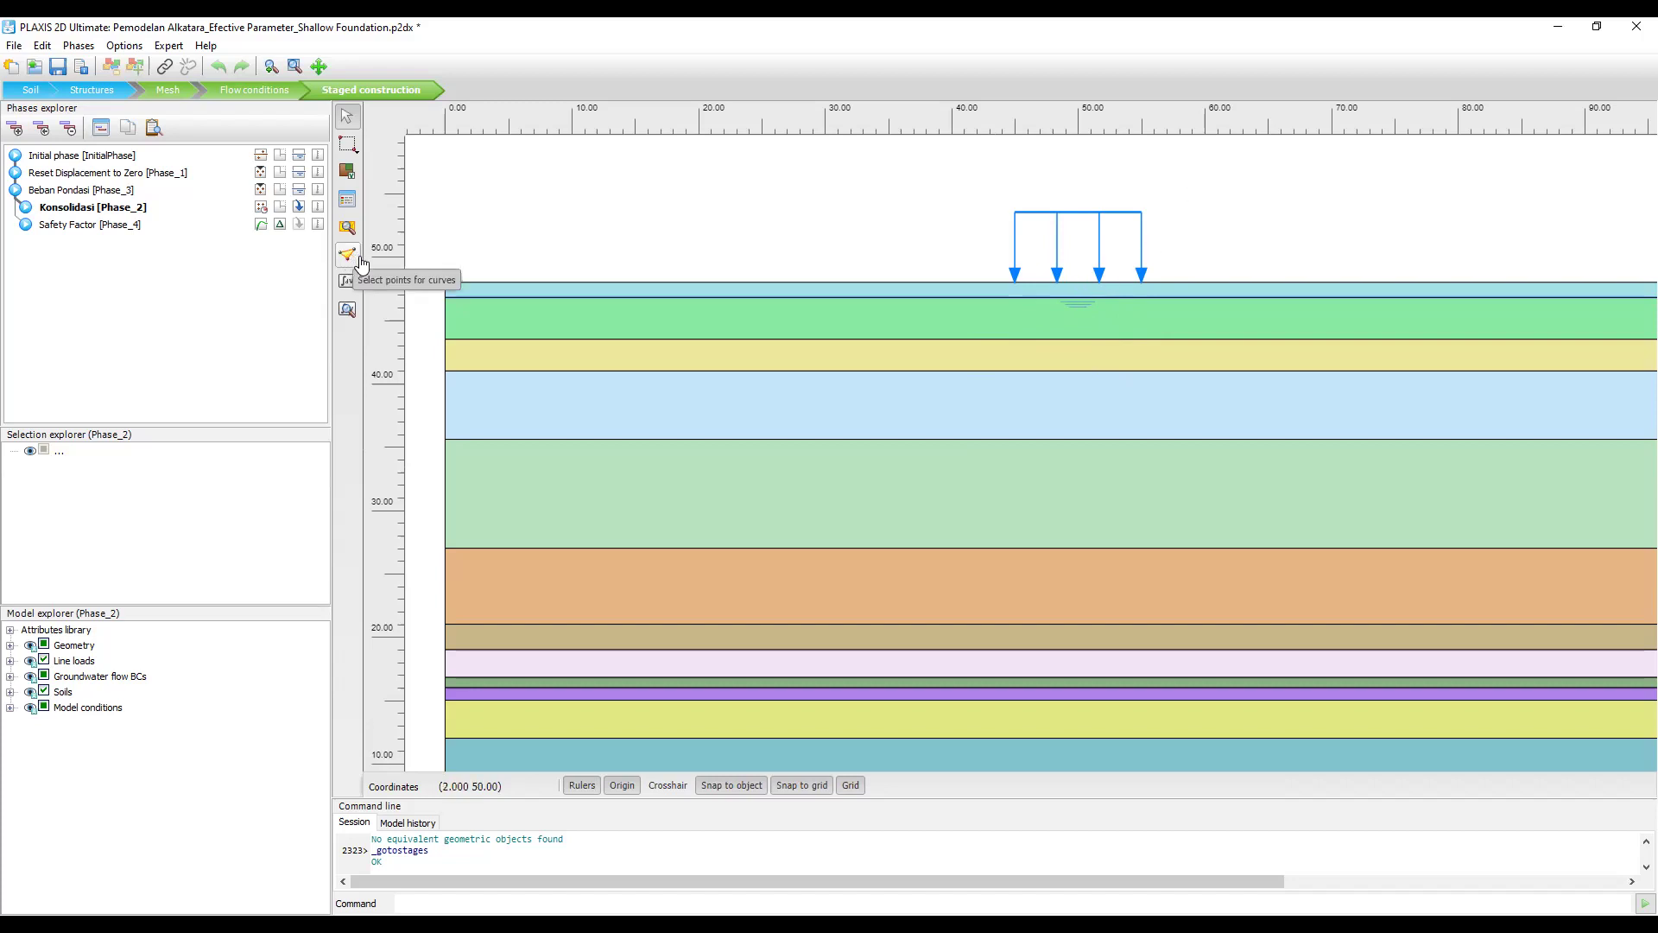
# Switch to Structures mode and examine the line load and the soil layers beneath it.
pyautogui.click(92, 89)
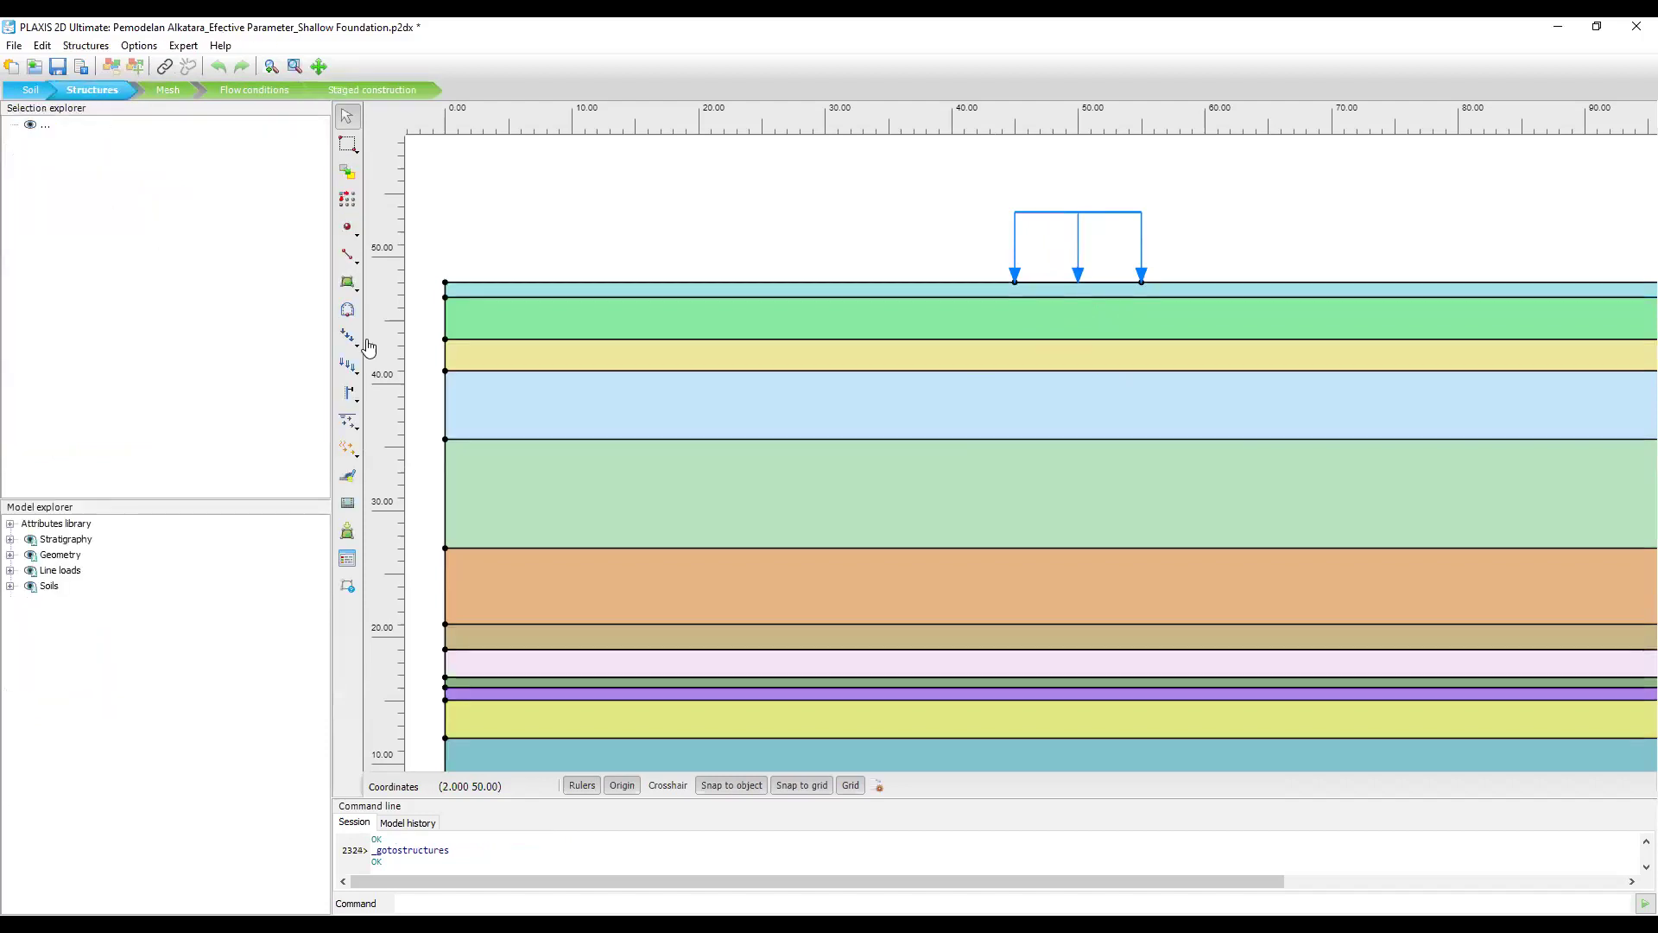
pyautogui.scroll(-2, 962, 311)
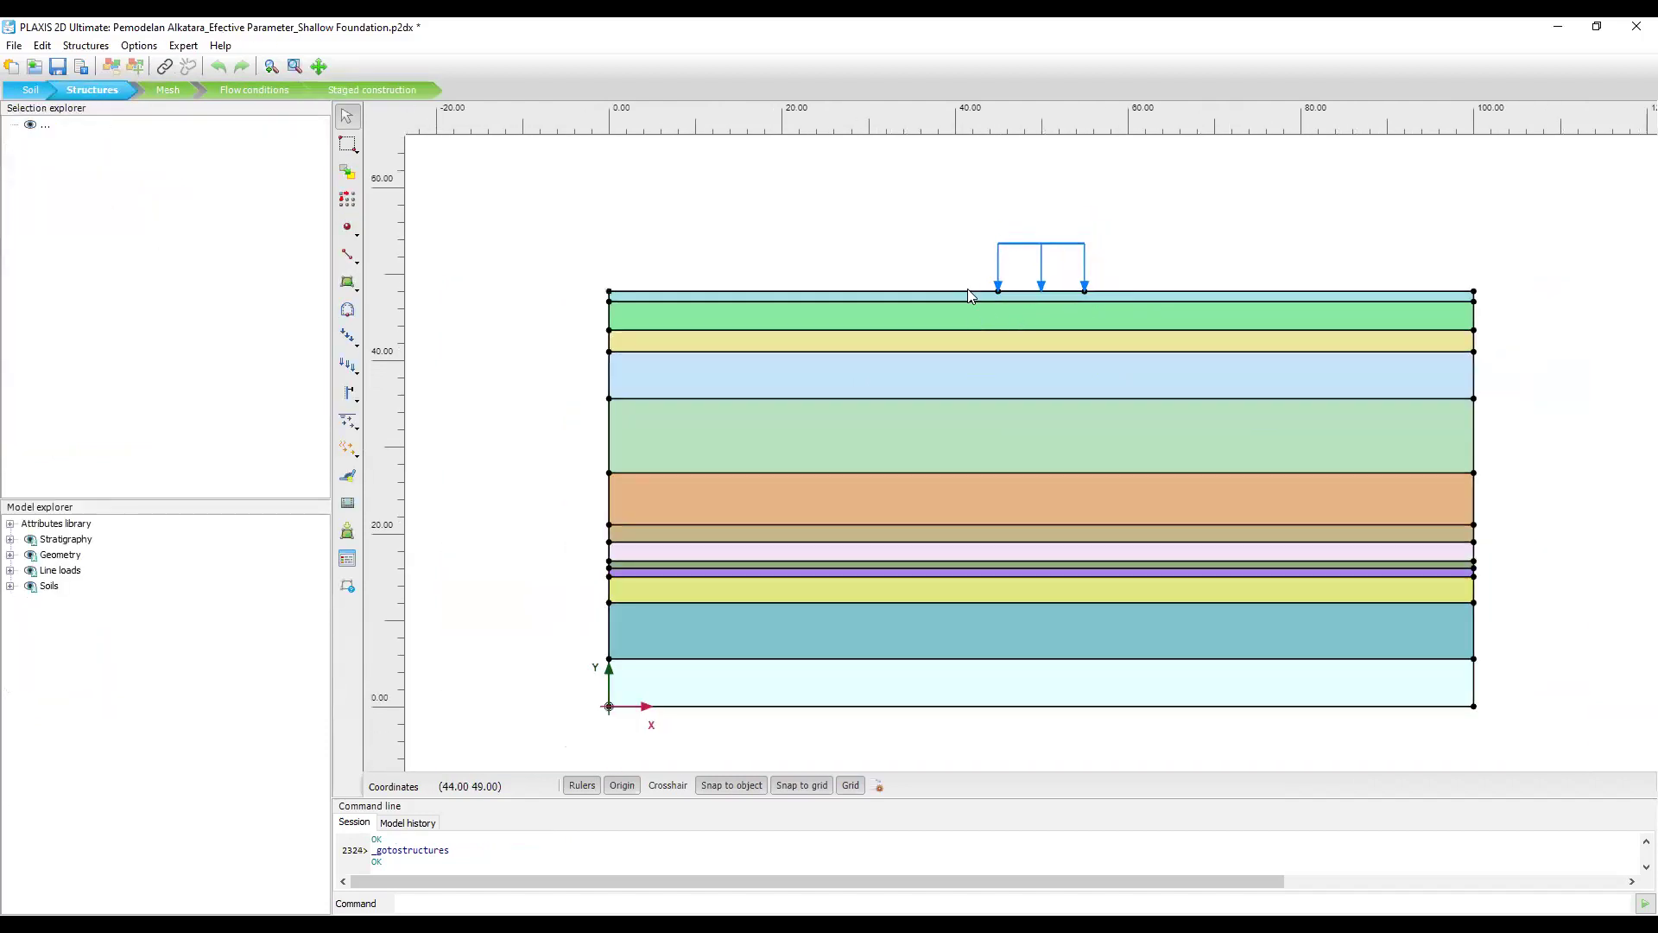
pyautogui.scroll(2, 909, 290)
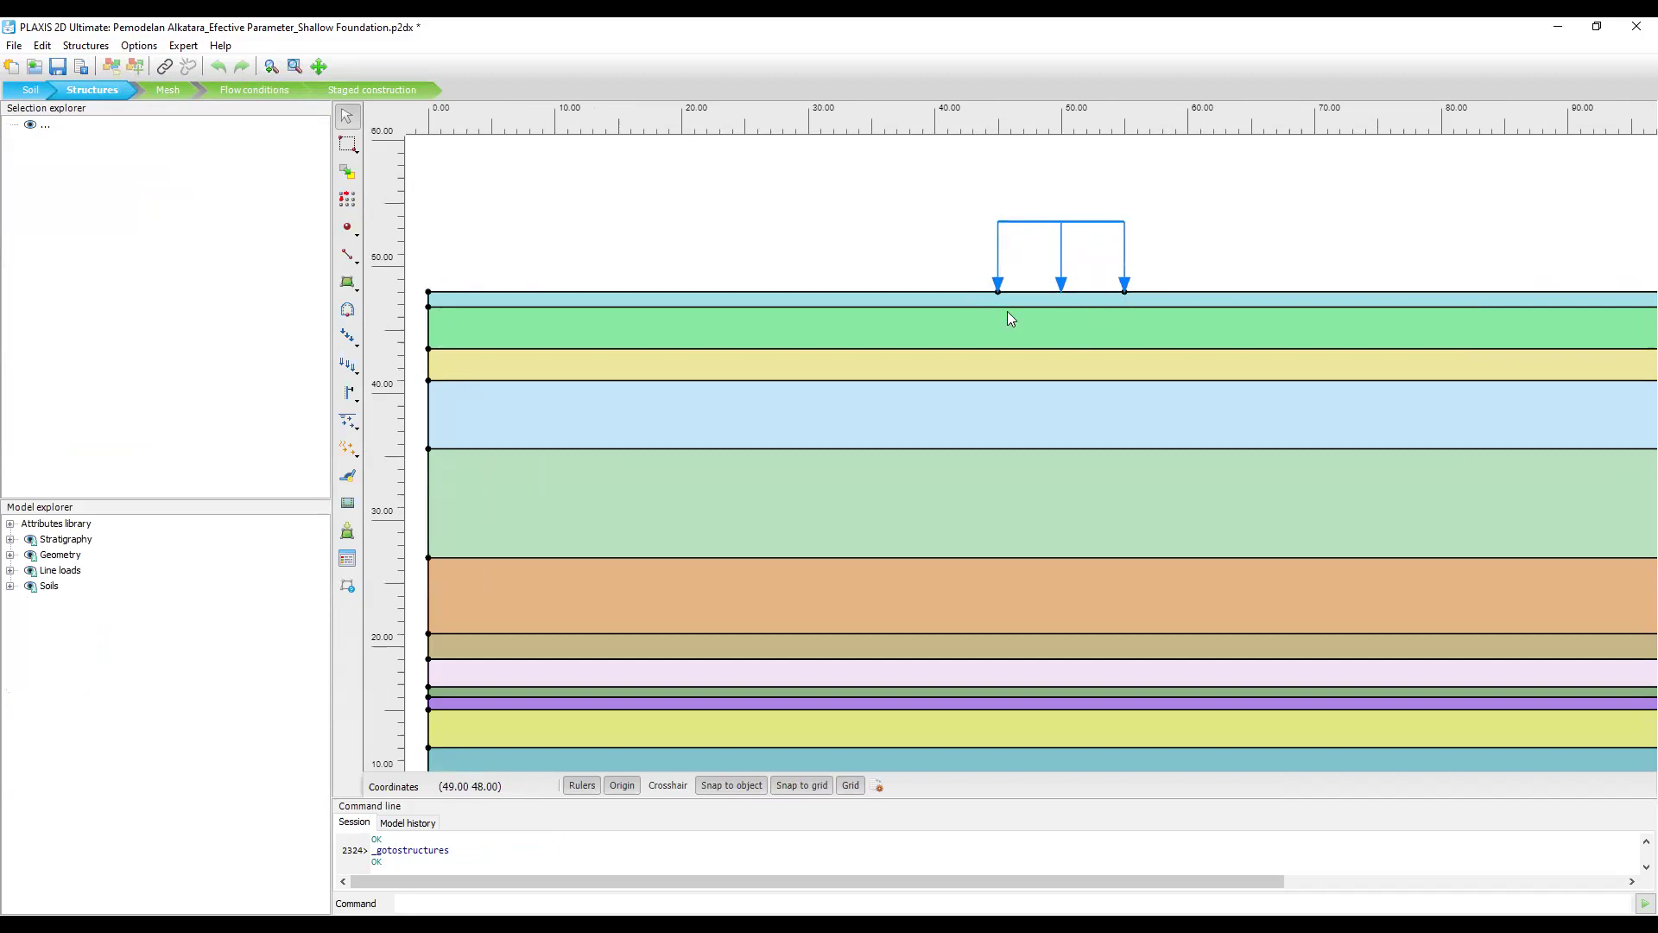
pyautogui.scroll(-1, 1007, 320)
pyautogui.scroll(-1, 1006, 335)
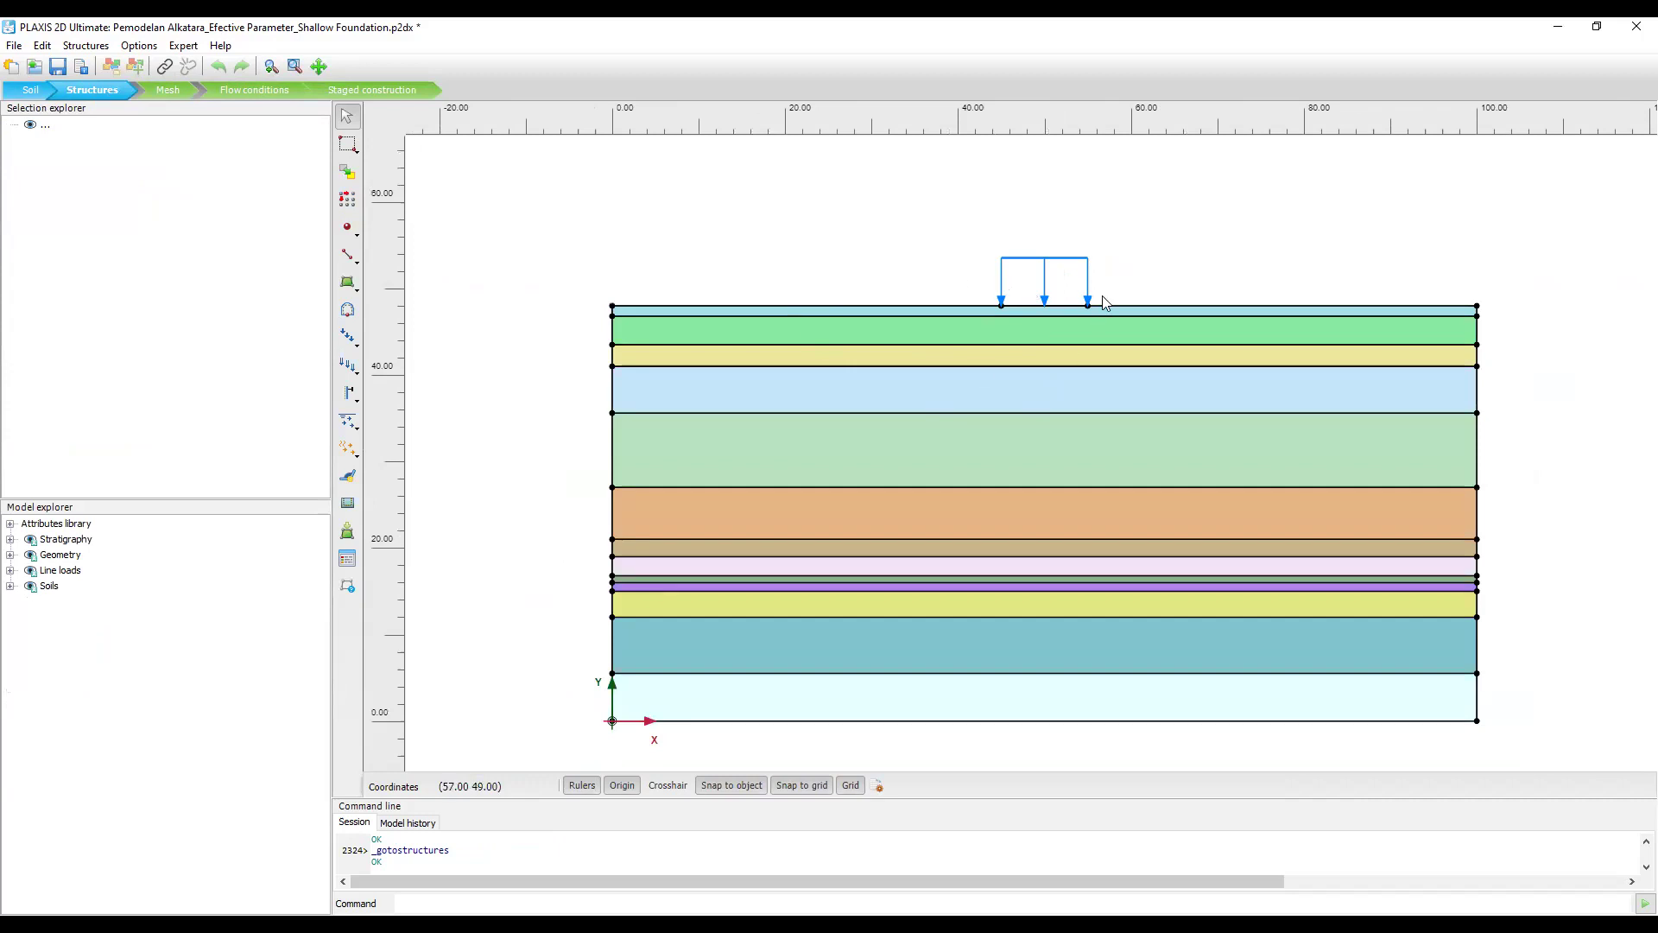
pyautogui.scroll(1, 1100, 304)
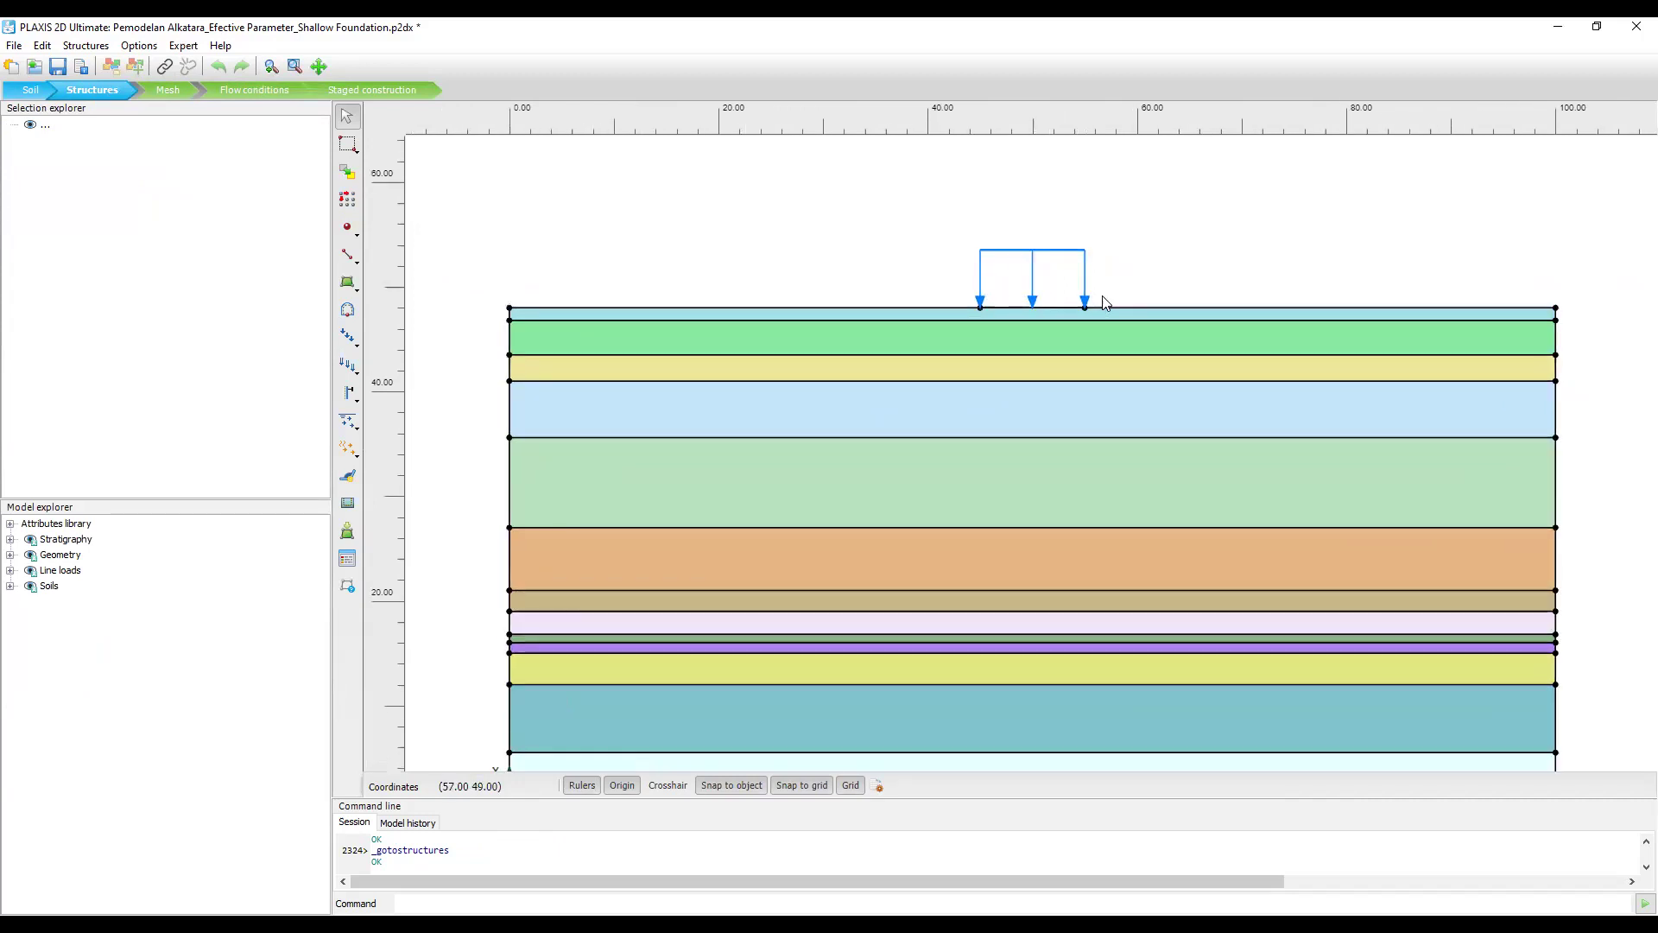
# Return to Staged construction, open the selection of nodes and stress points for curves, and calculate the phases.
pyautogui.click(385, 90)
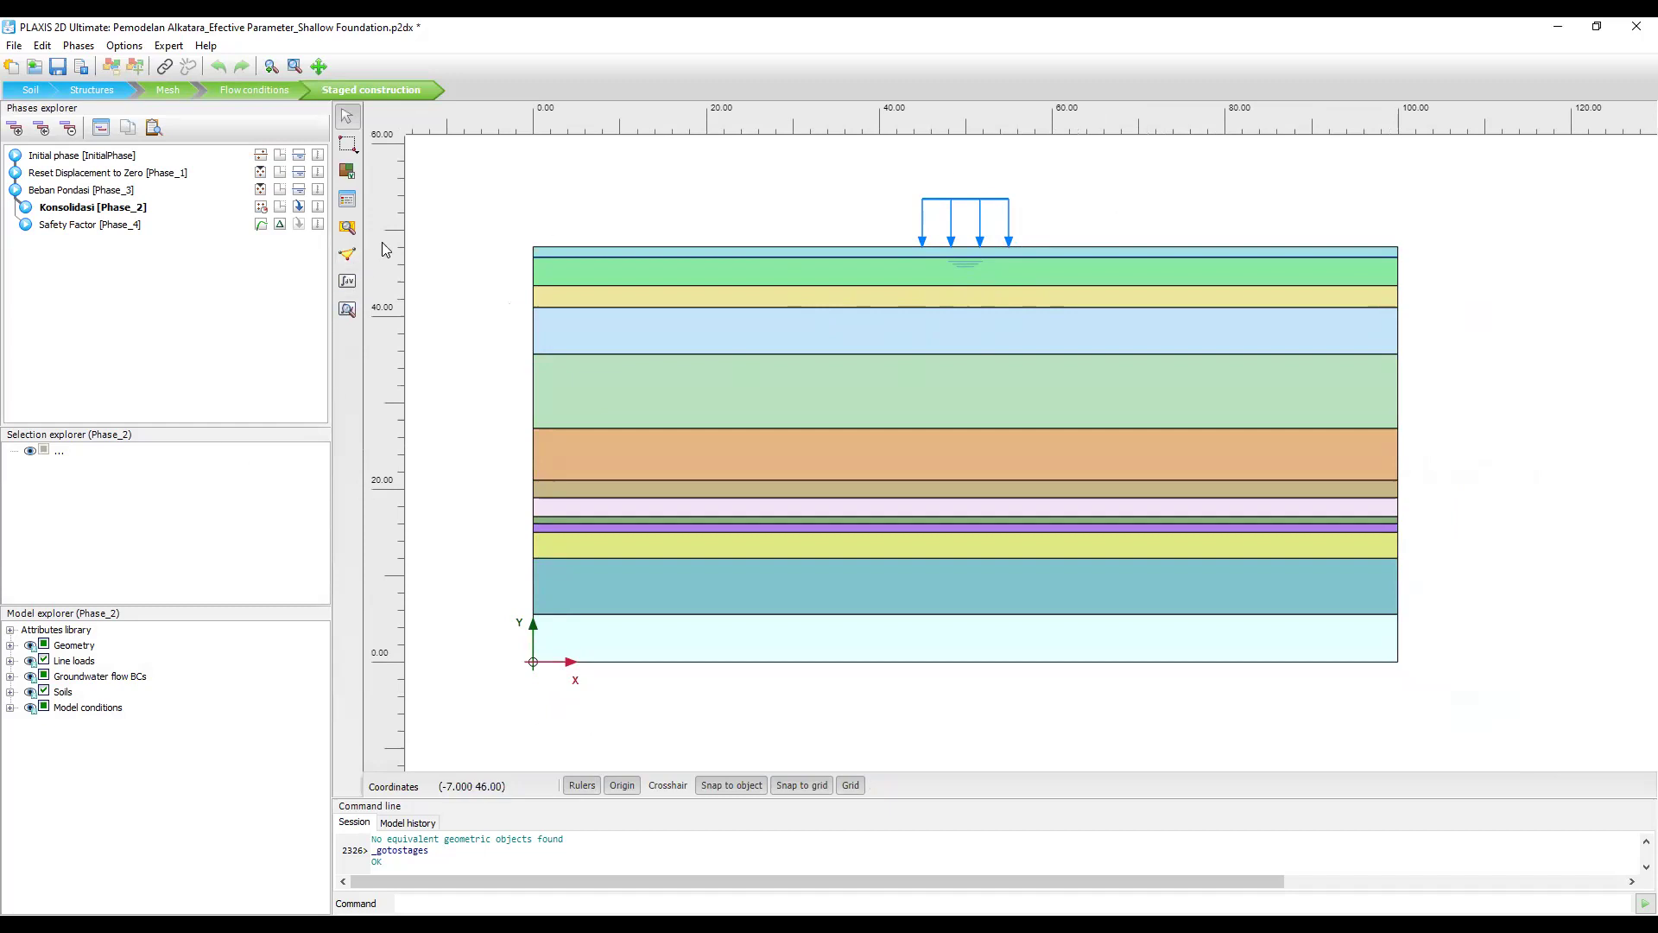
pyautogui.click(346, 285)
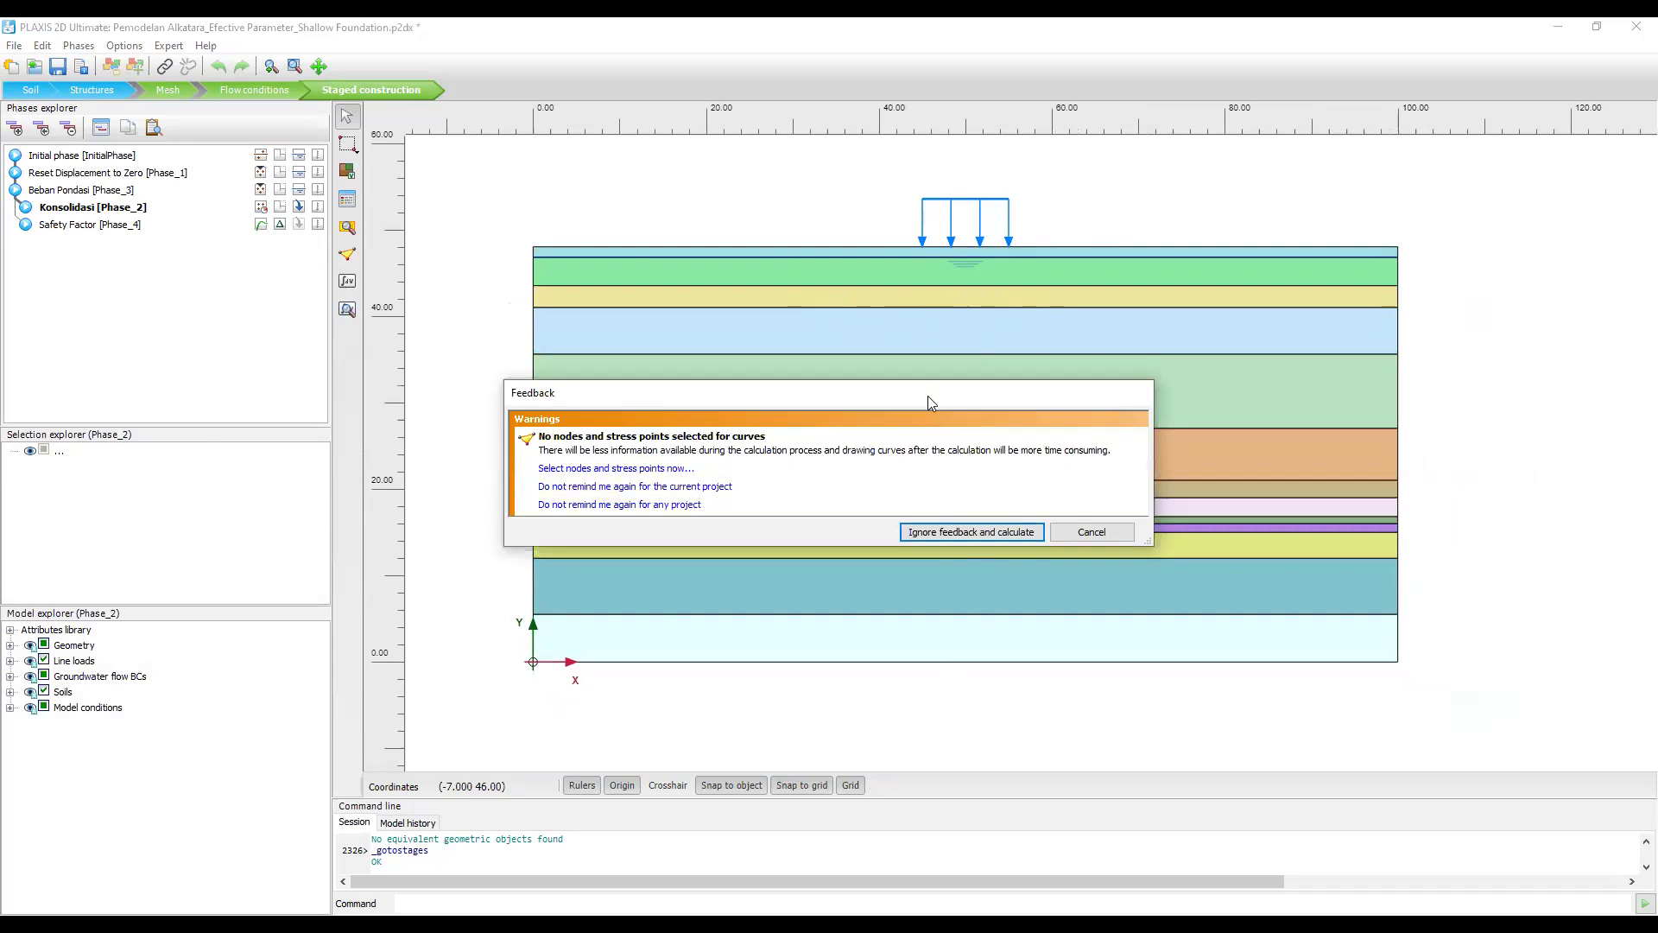
pyautogui.moveTo(933, 403); pyautogui.dragTo(1015, 443)
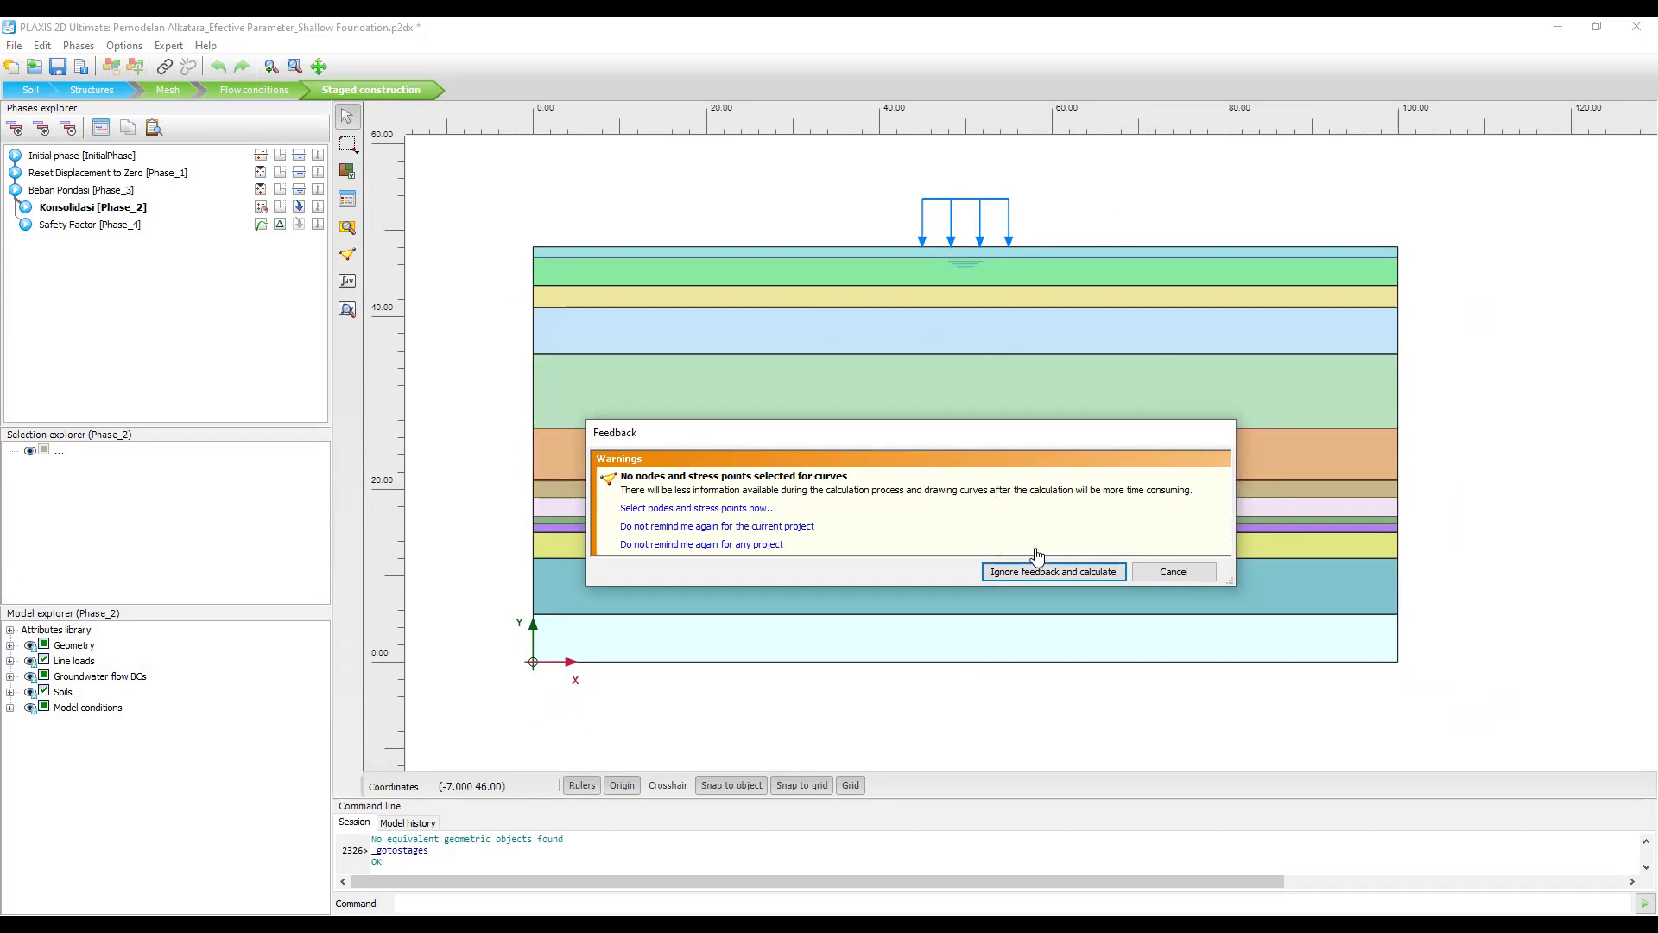
pyautogui.click(739, 516)
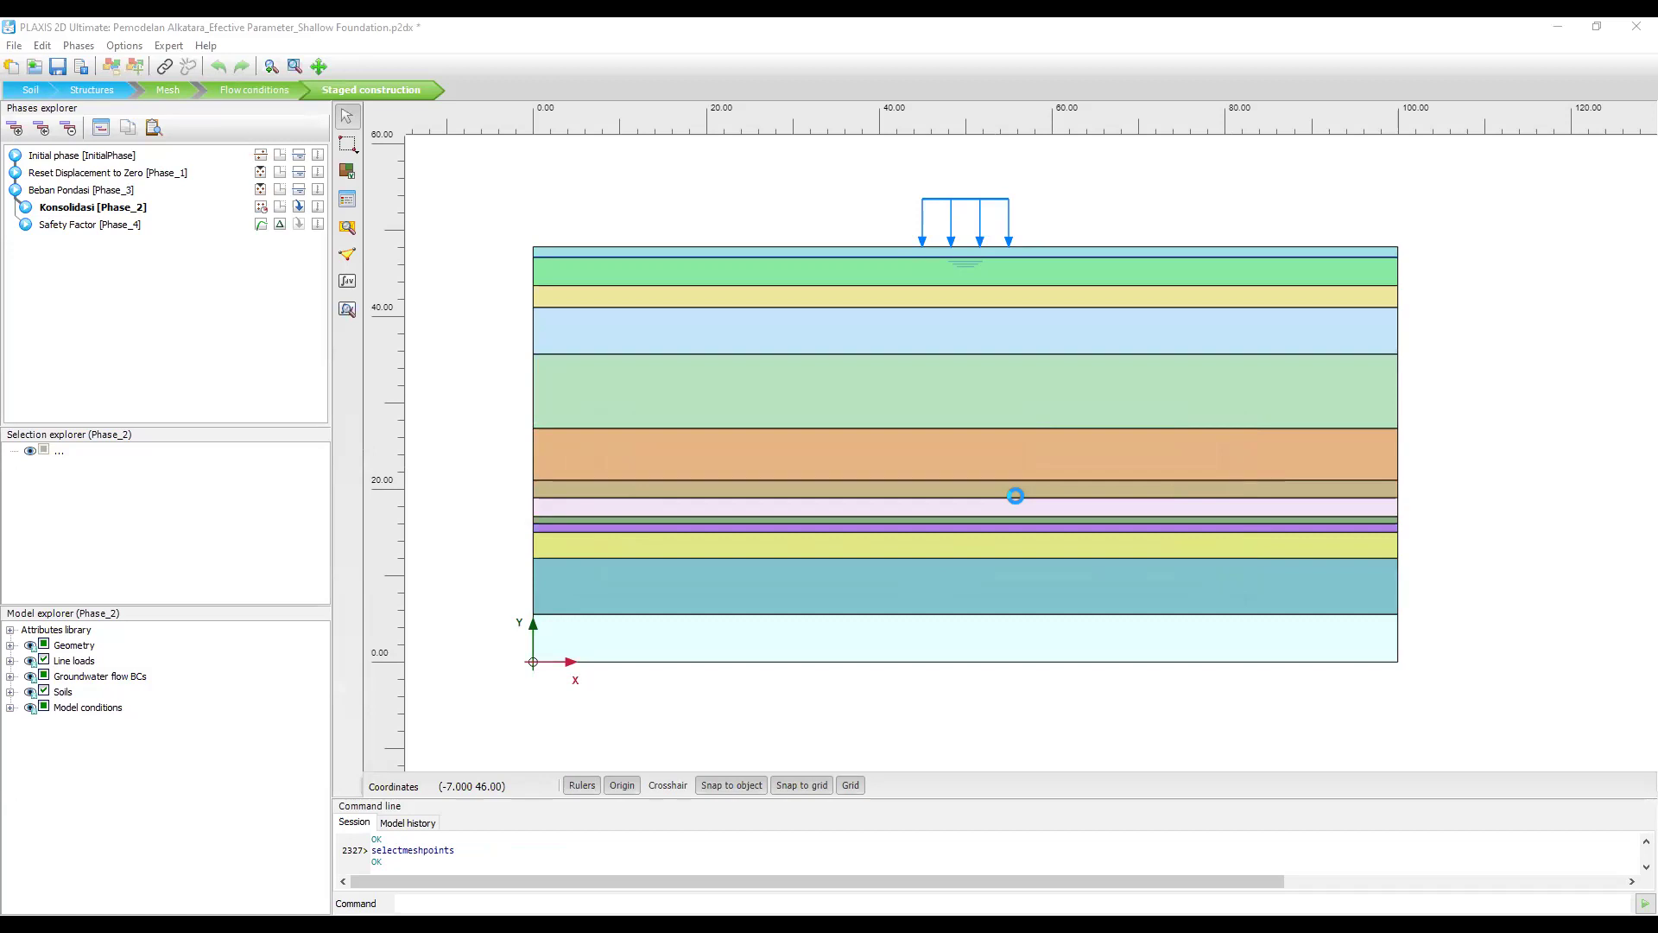
pyautogui.click(182, 294)
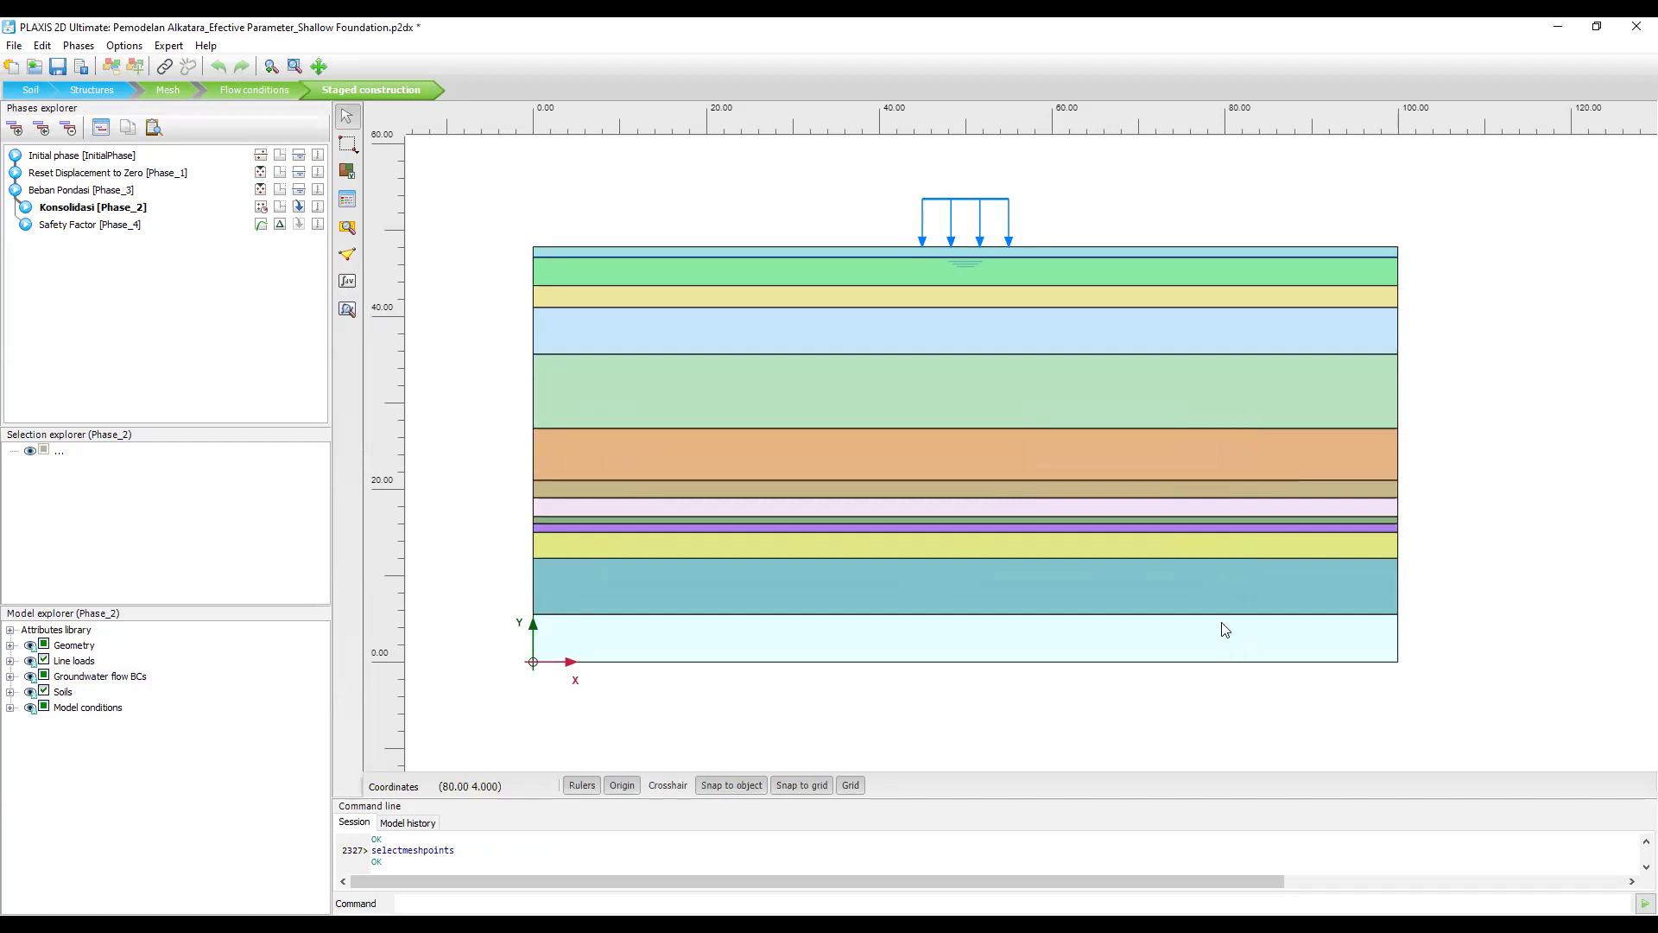
pyautogui.press('F5')
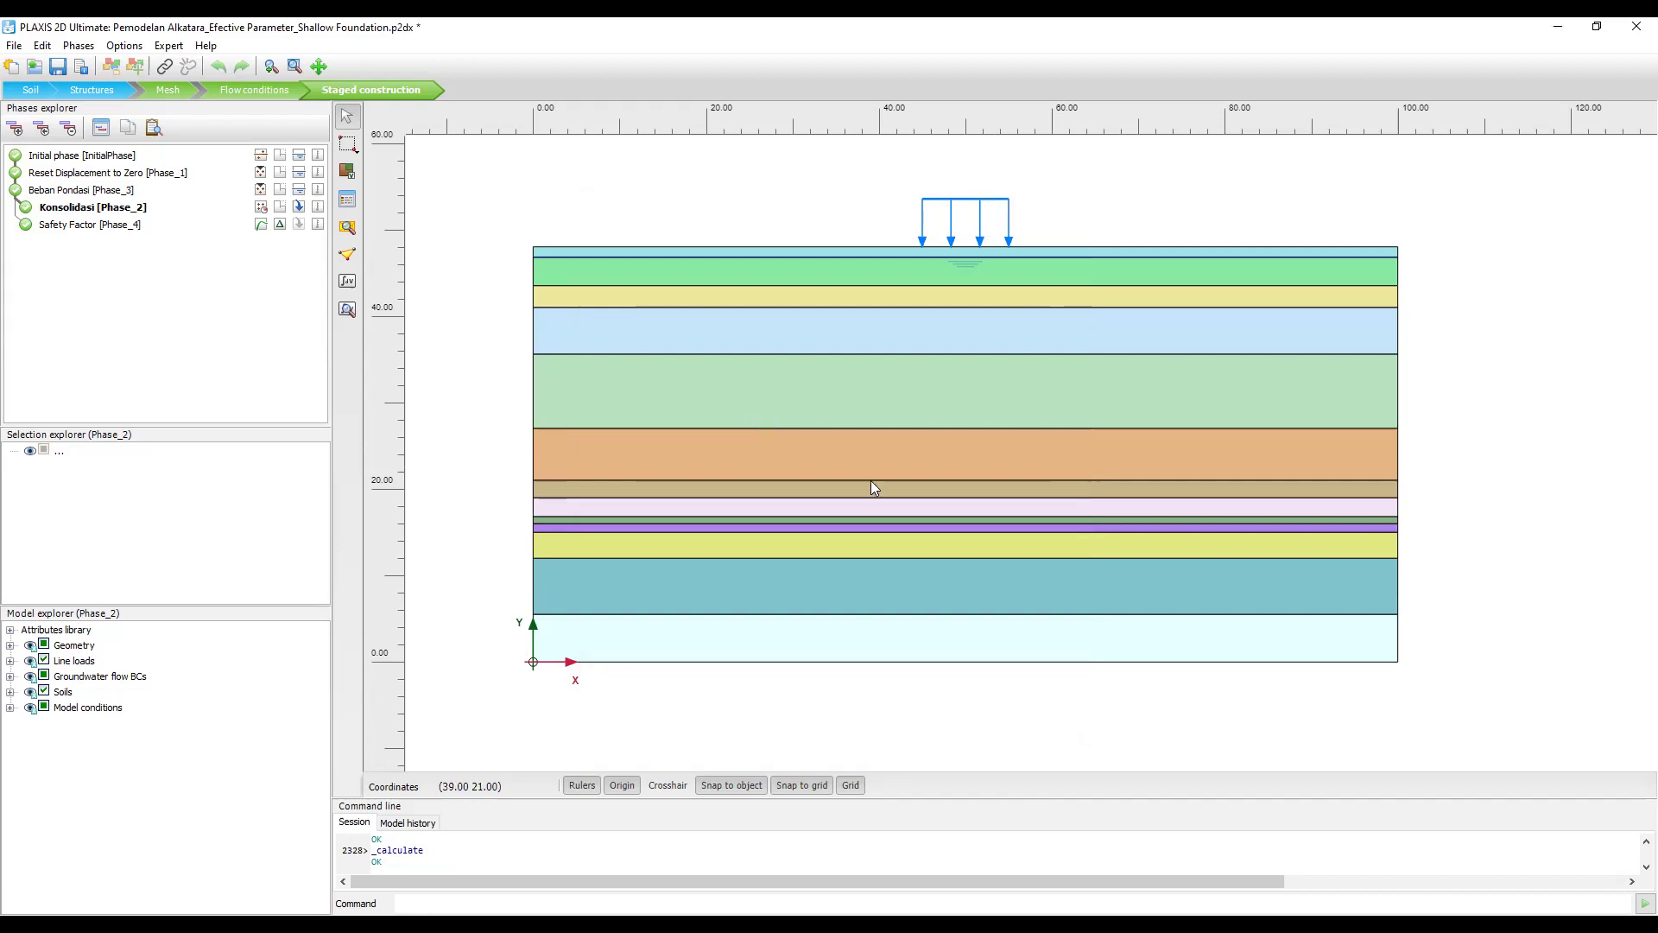
# Open the Konsolidasi phase settings and examine its starting phase and the available calculation types.
pyautogui.click(95, 211)
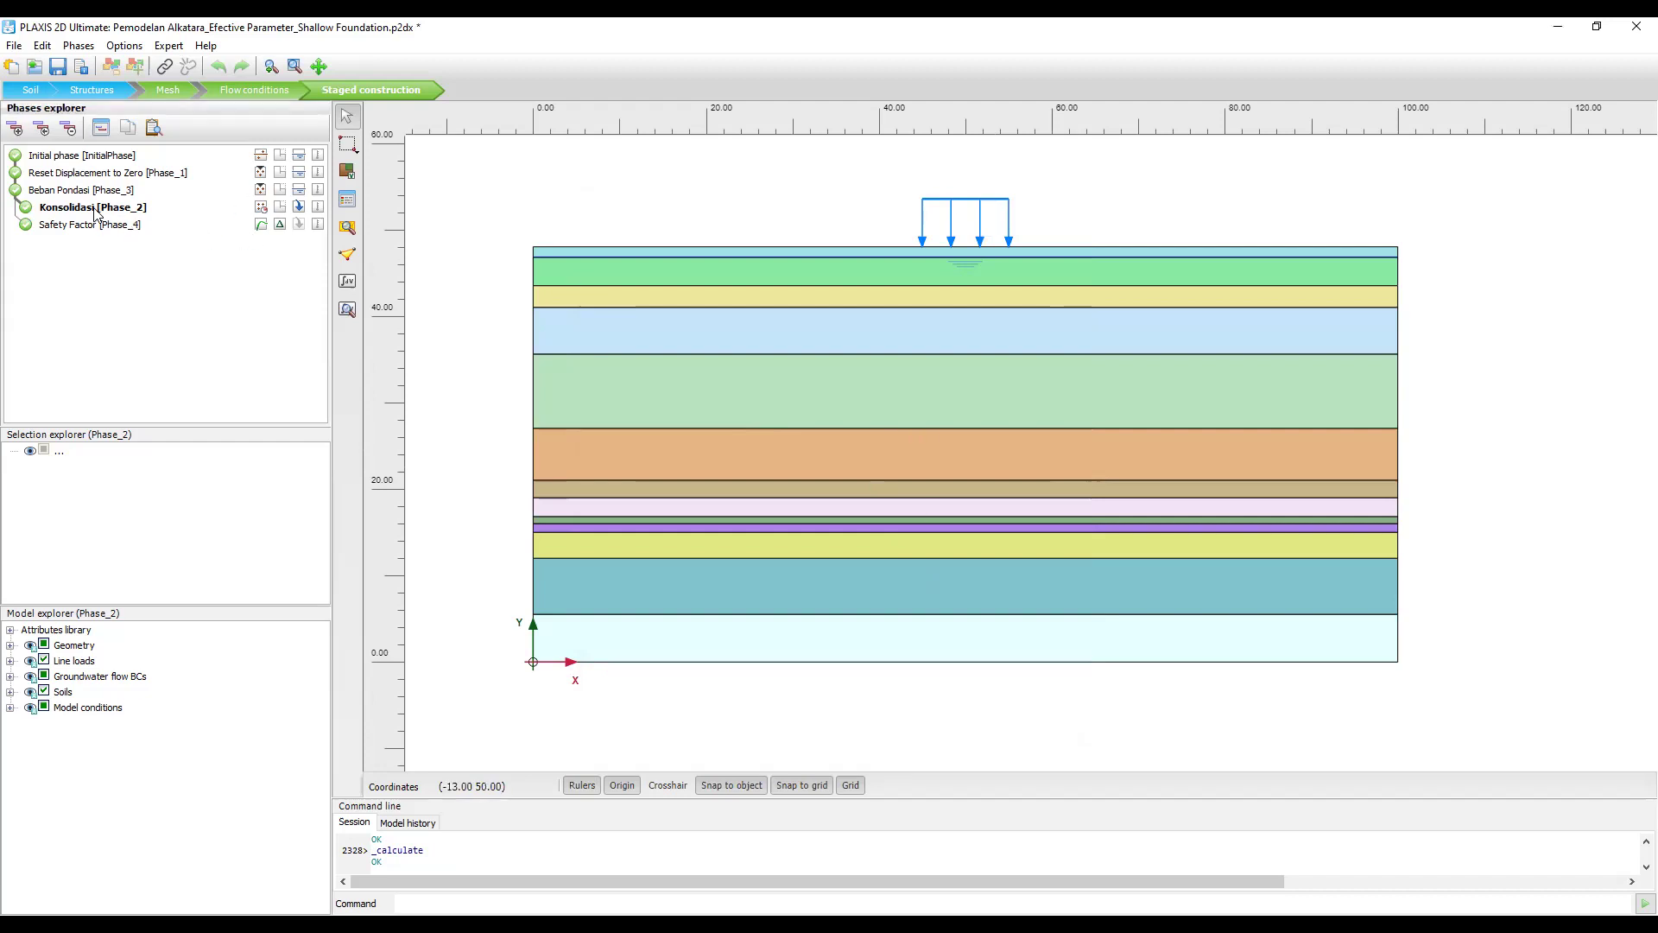
pyautogui.doubleClick(95, 211)
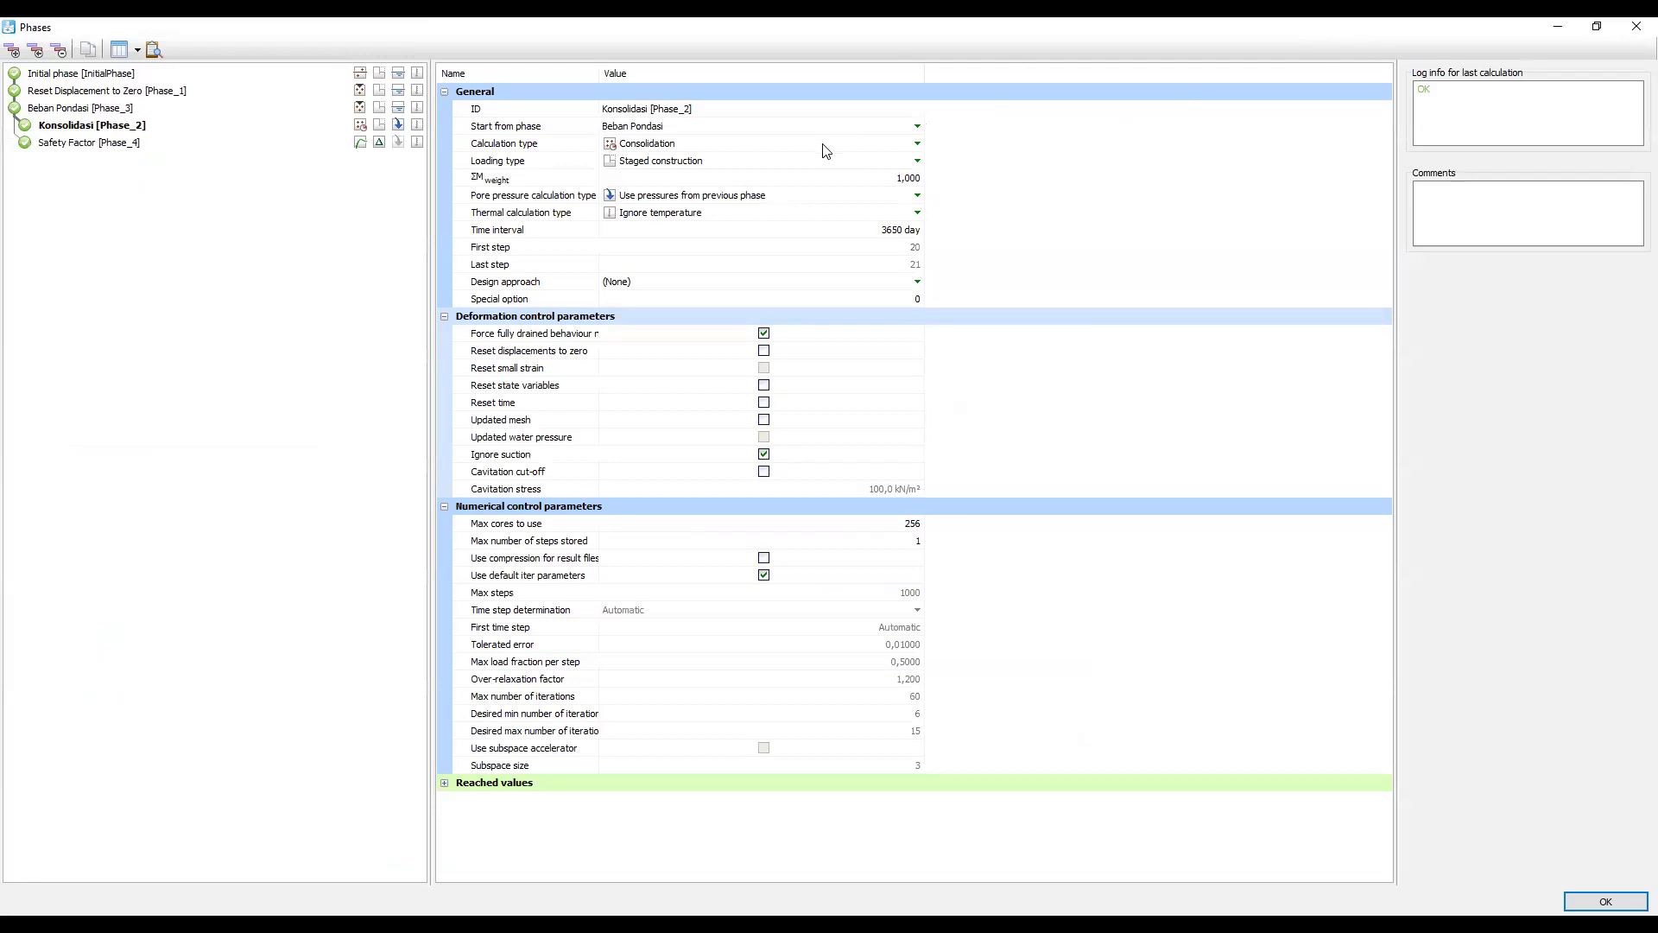
pyautogui.click(766, 113)
pyautogui.click(777, 140)
pyautogui.click(652, 134)
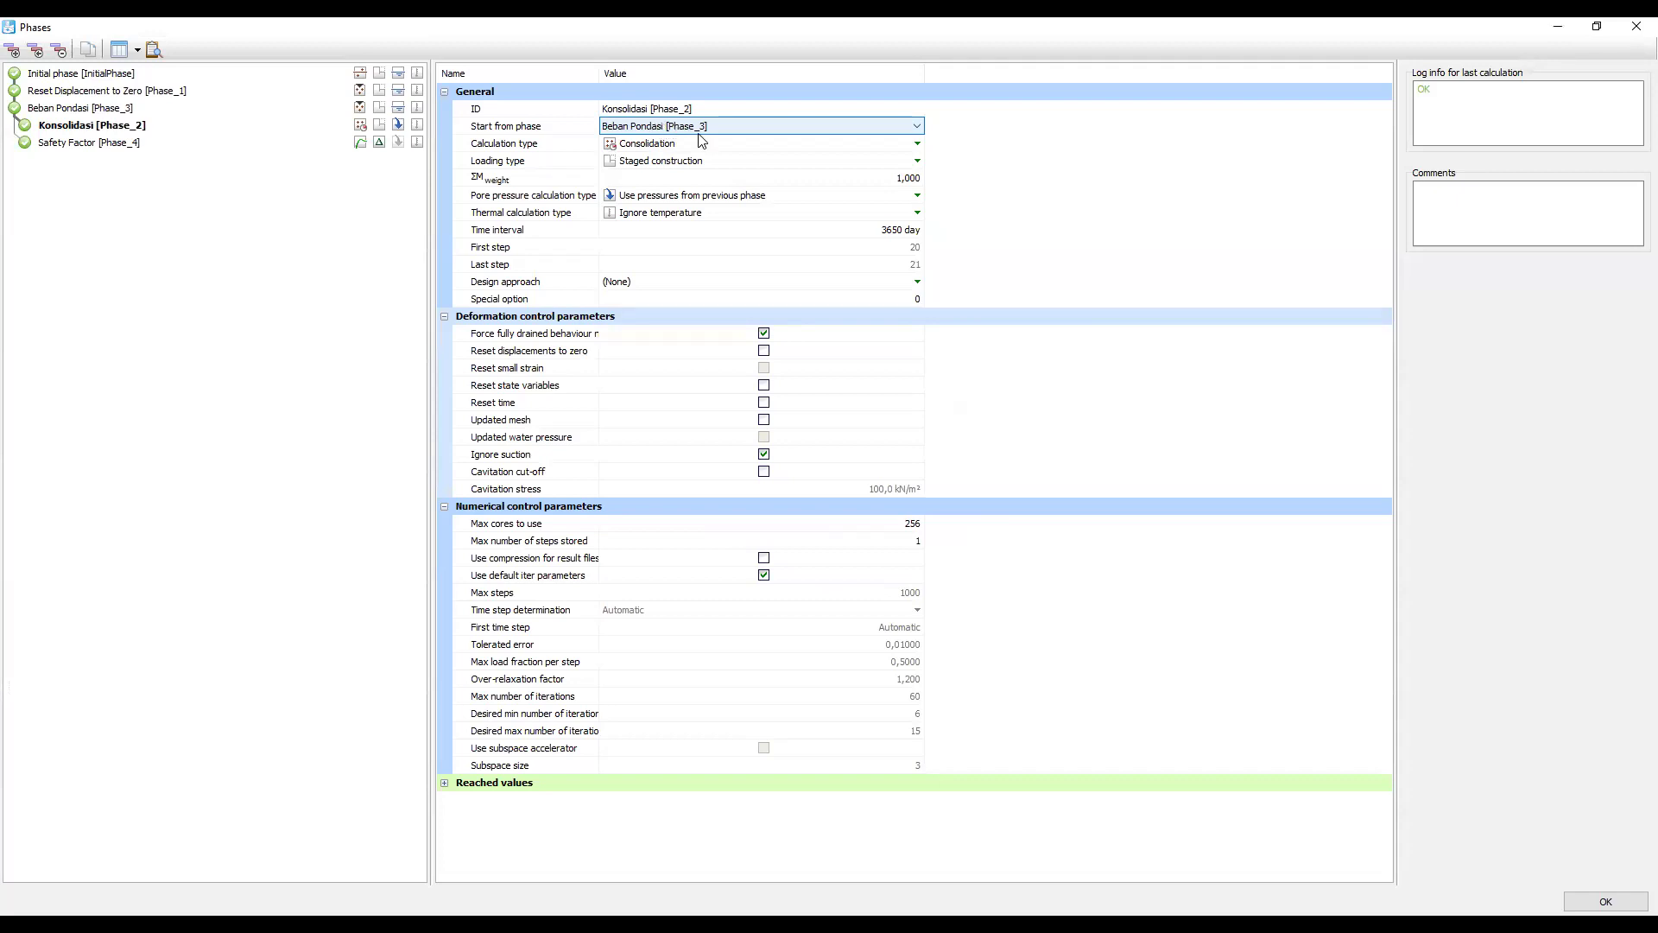
pyautogui.click(744, 145)
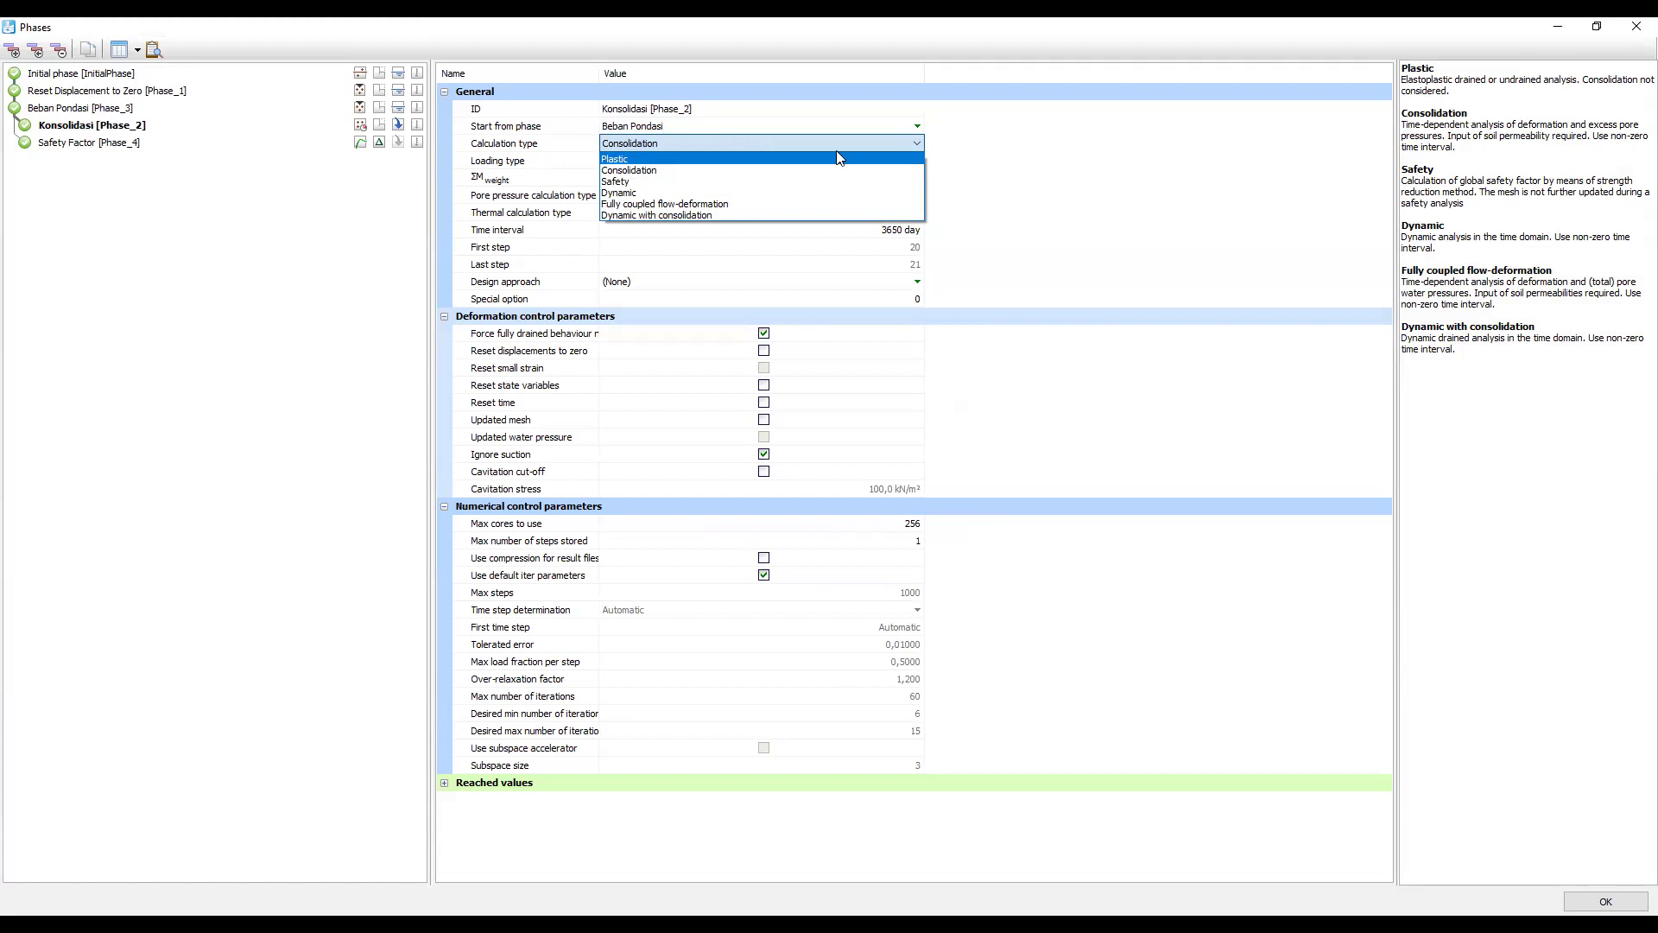
pyautogui.click(1097, 76)
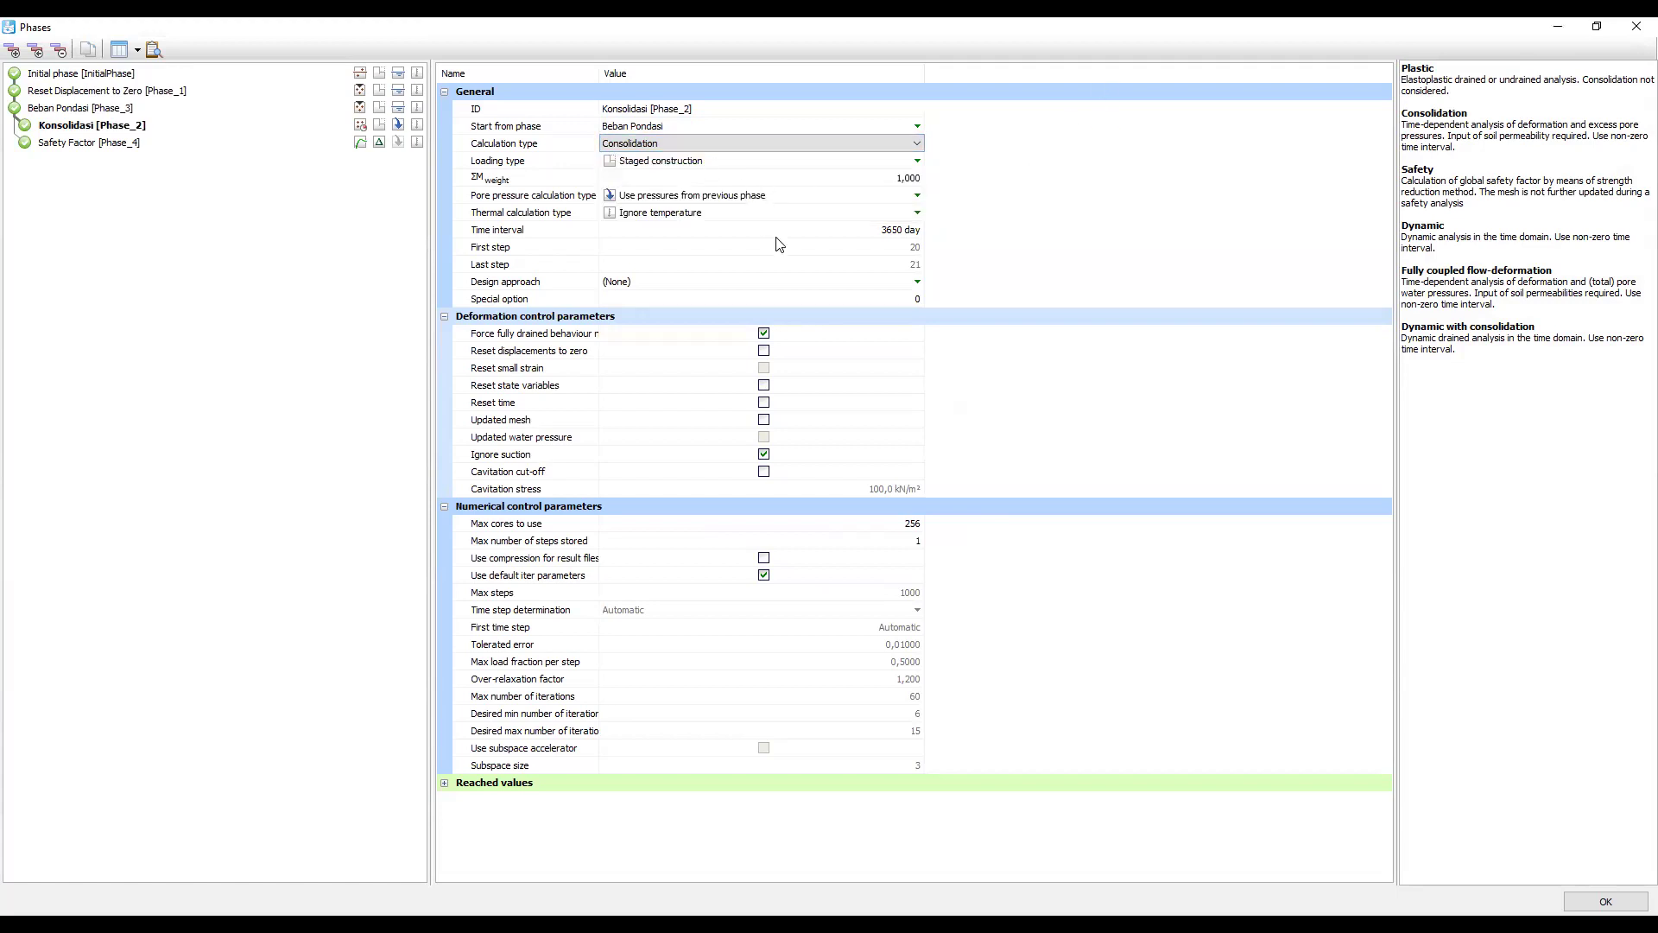
# Examine the Konsolidasi phase's time interval, thermal calculation types and loading types, and close the phase settings.
pyautogui.click(900, 230)
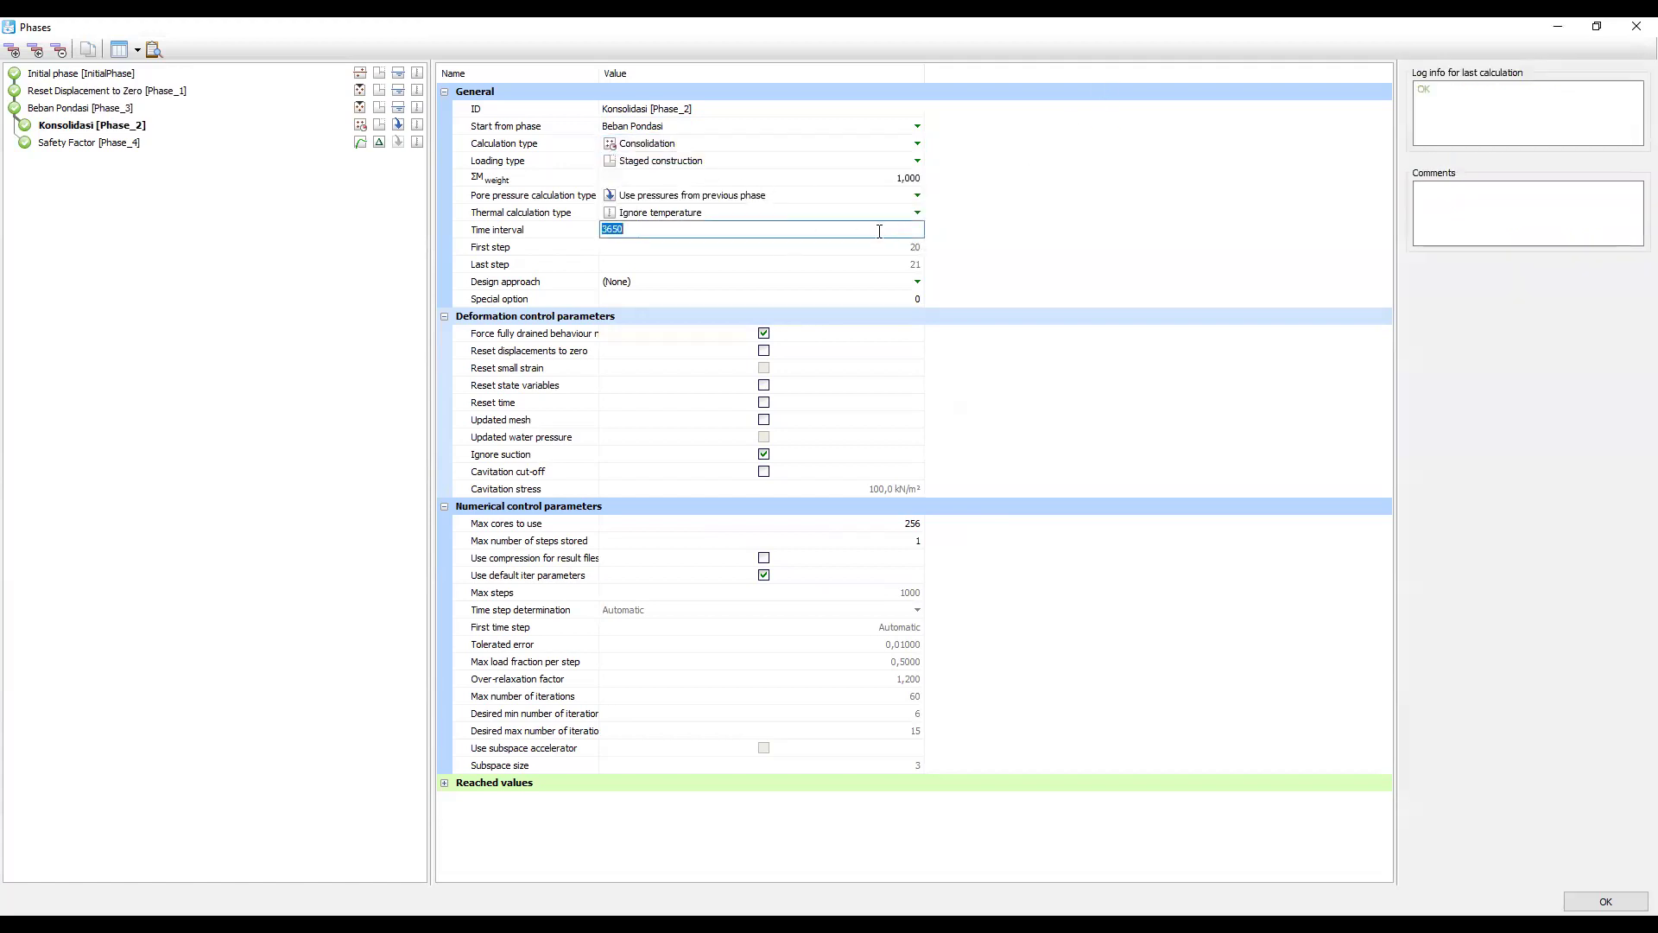
pyautogui.click(1135, 220)
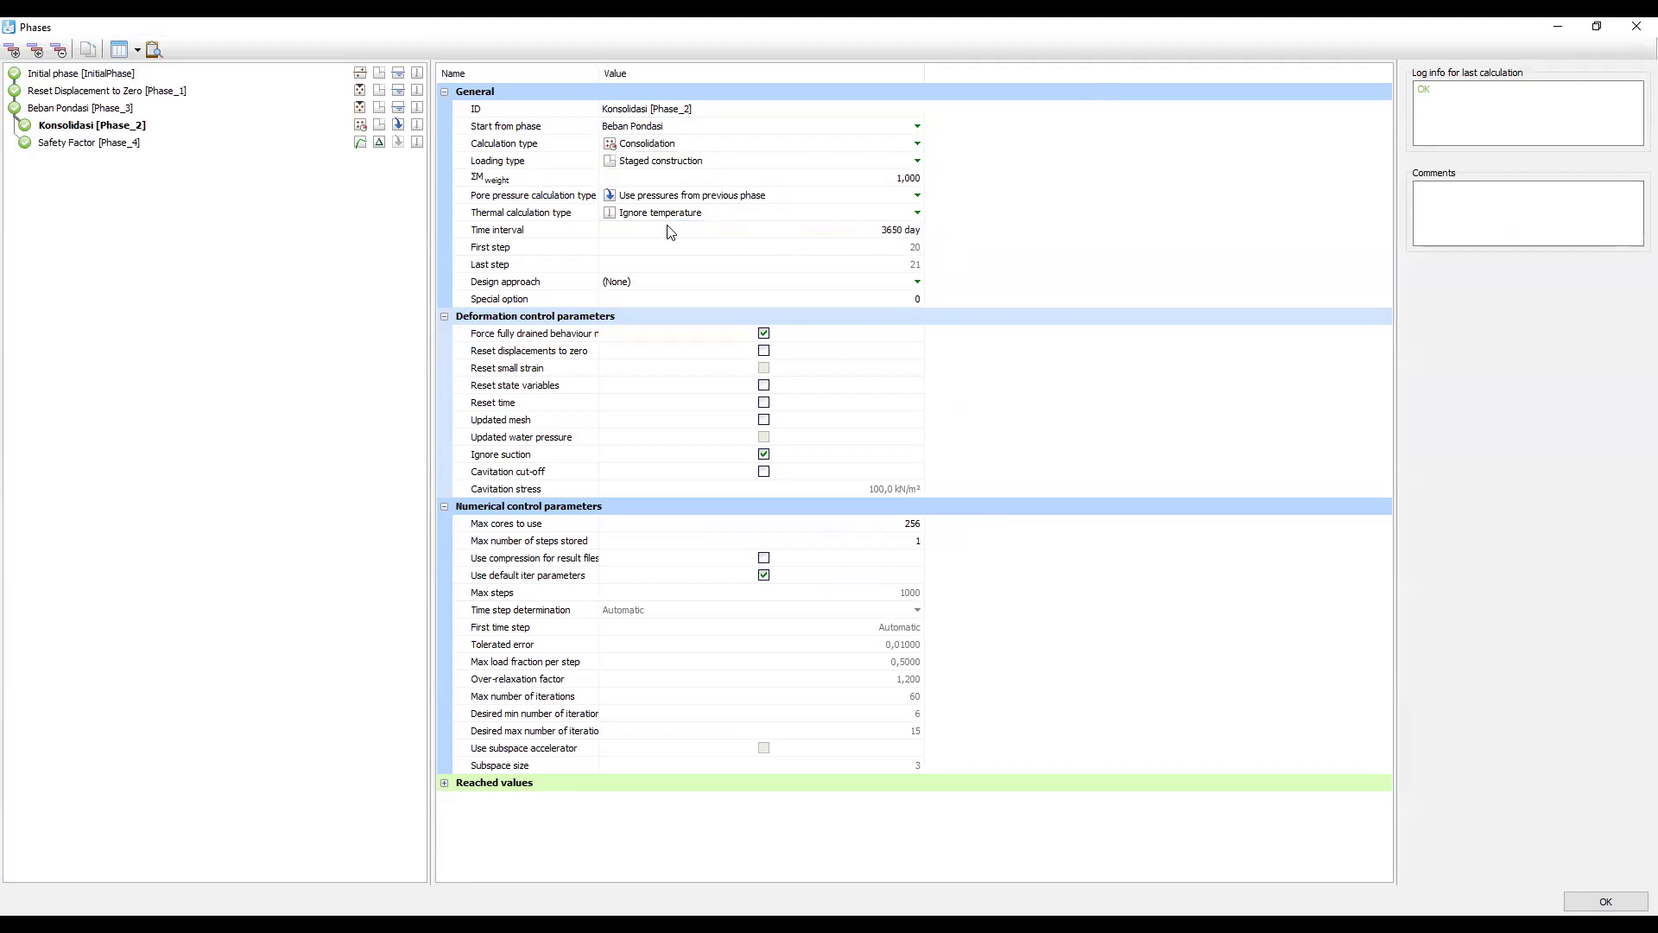
pyautogui.click(917, 212)
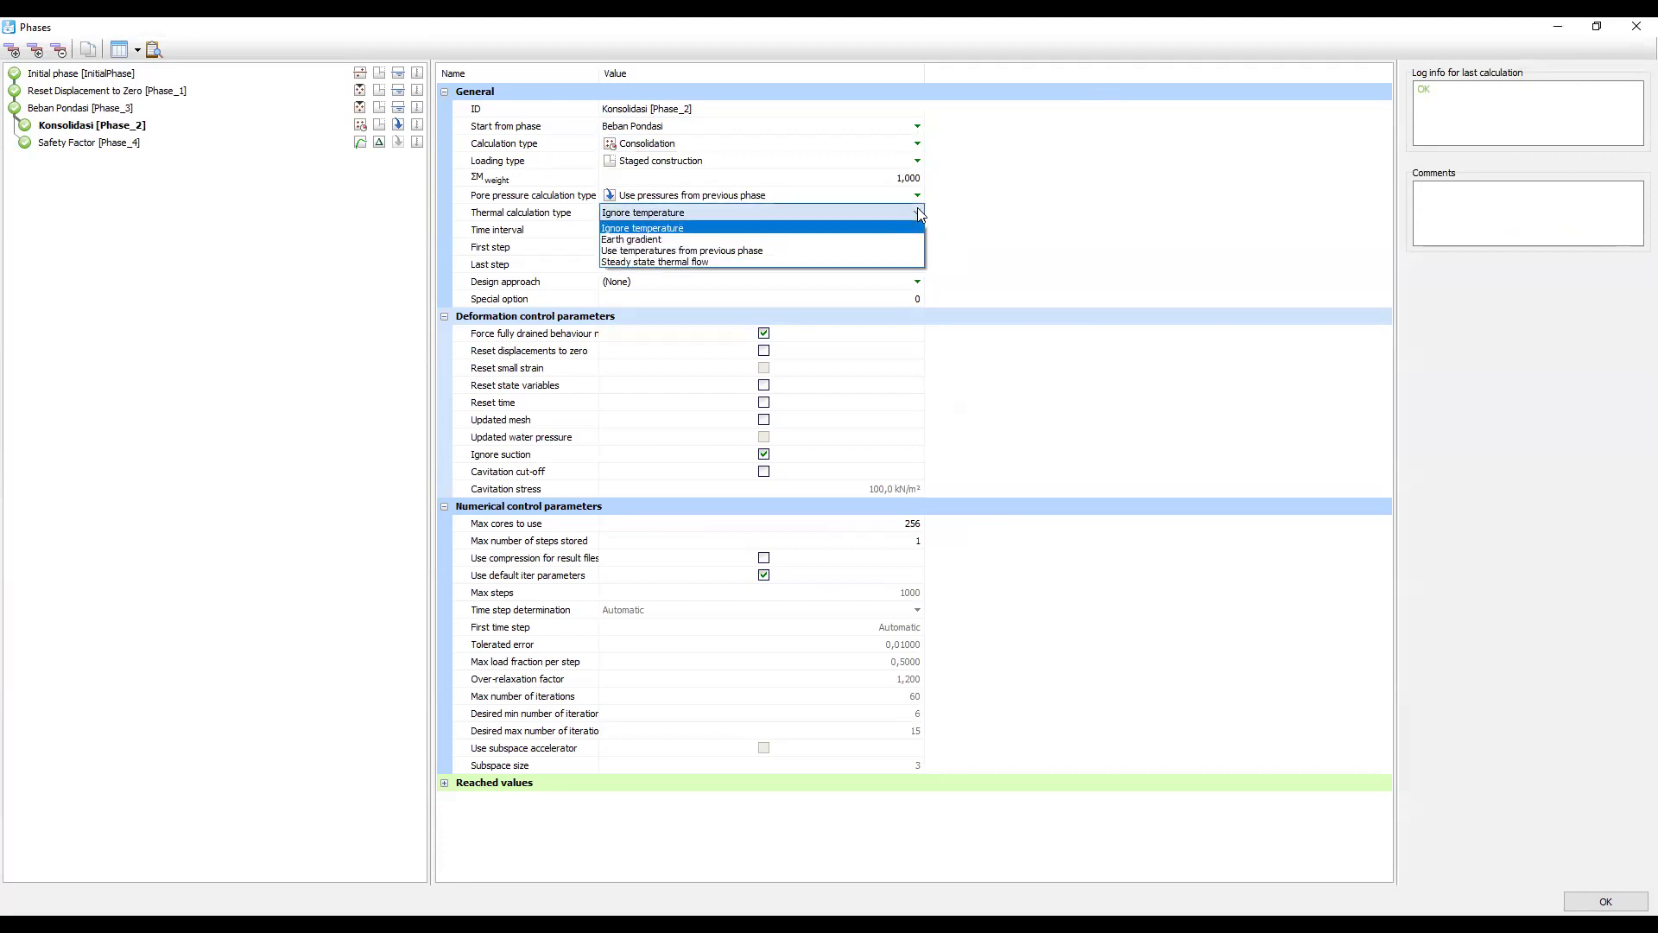
pyautogui.click(1036, 208)
pyautogui.click(879, 162)
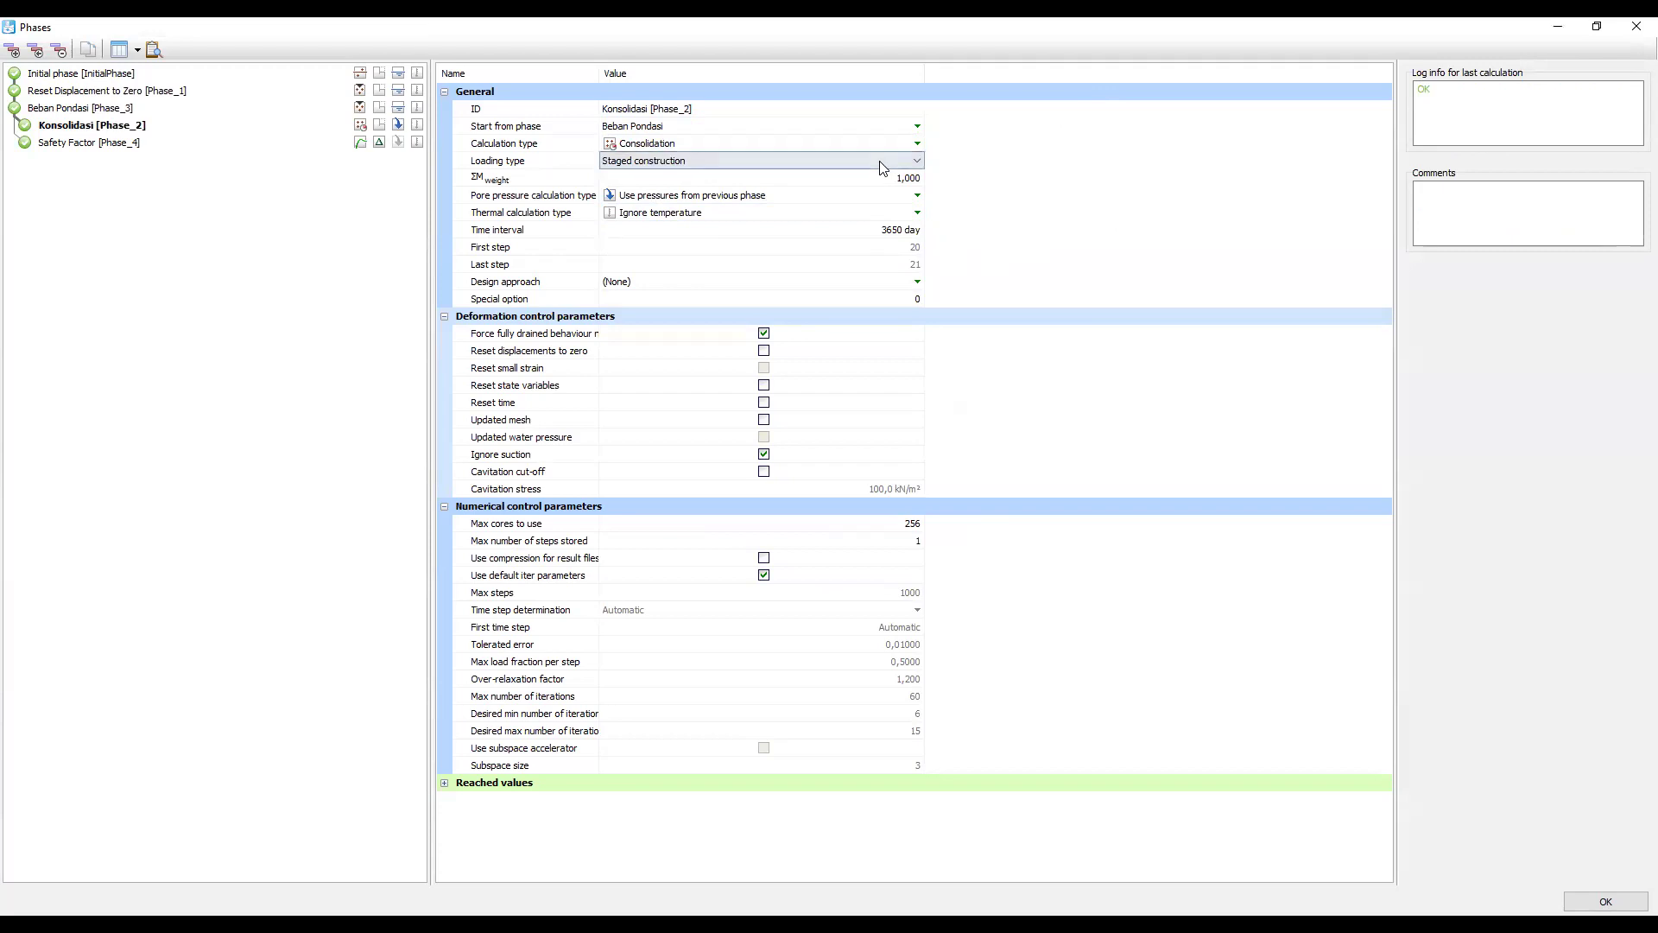
pyautogui.click(879, 162)
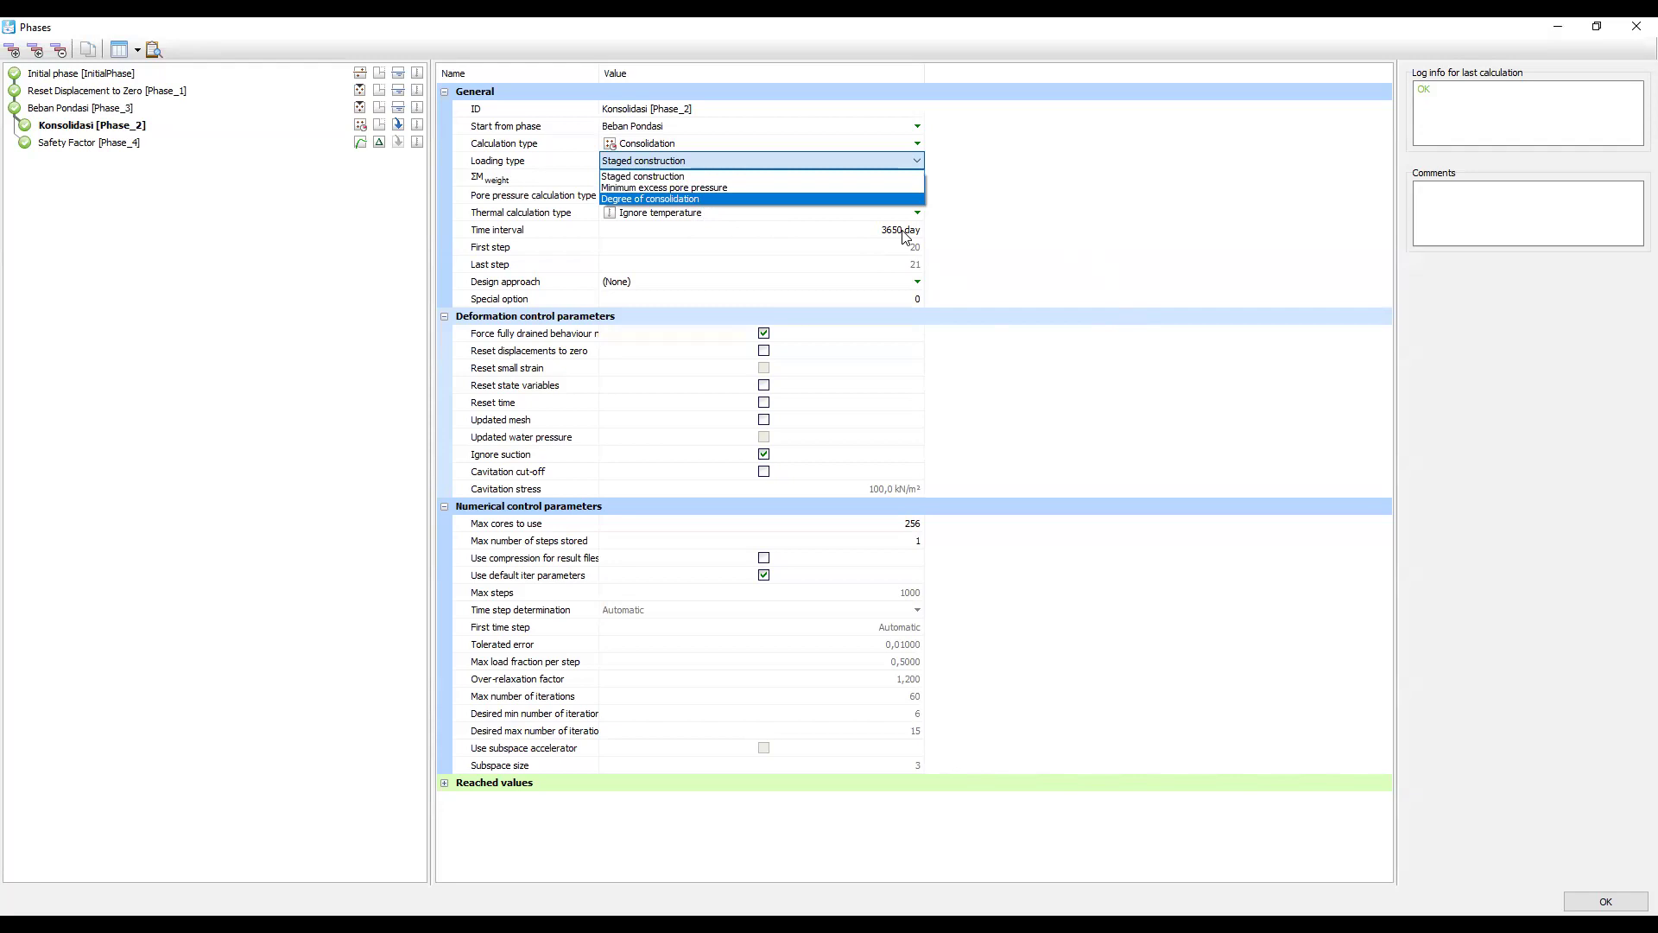
pyautogui.click(1080, 328)
pyautogui.click(1606, 902)
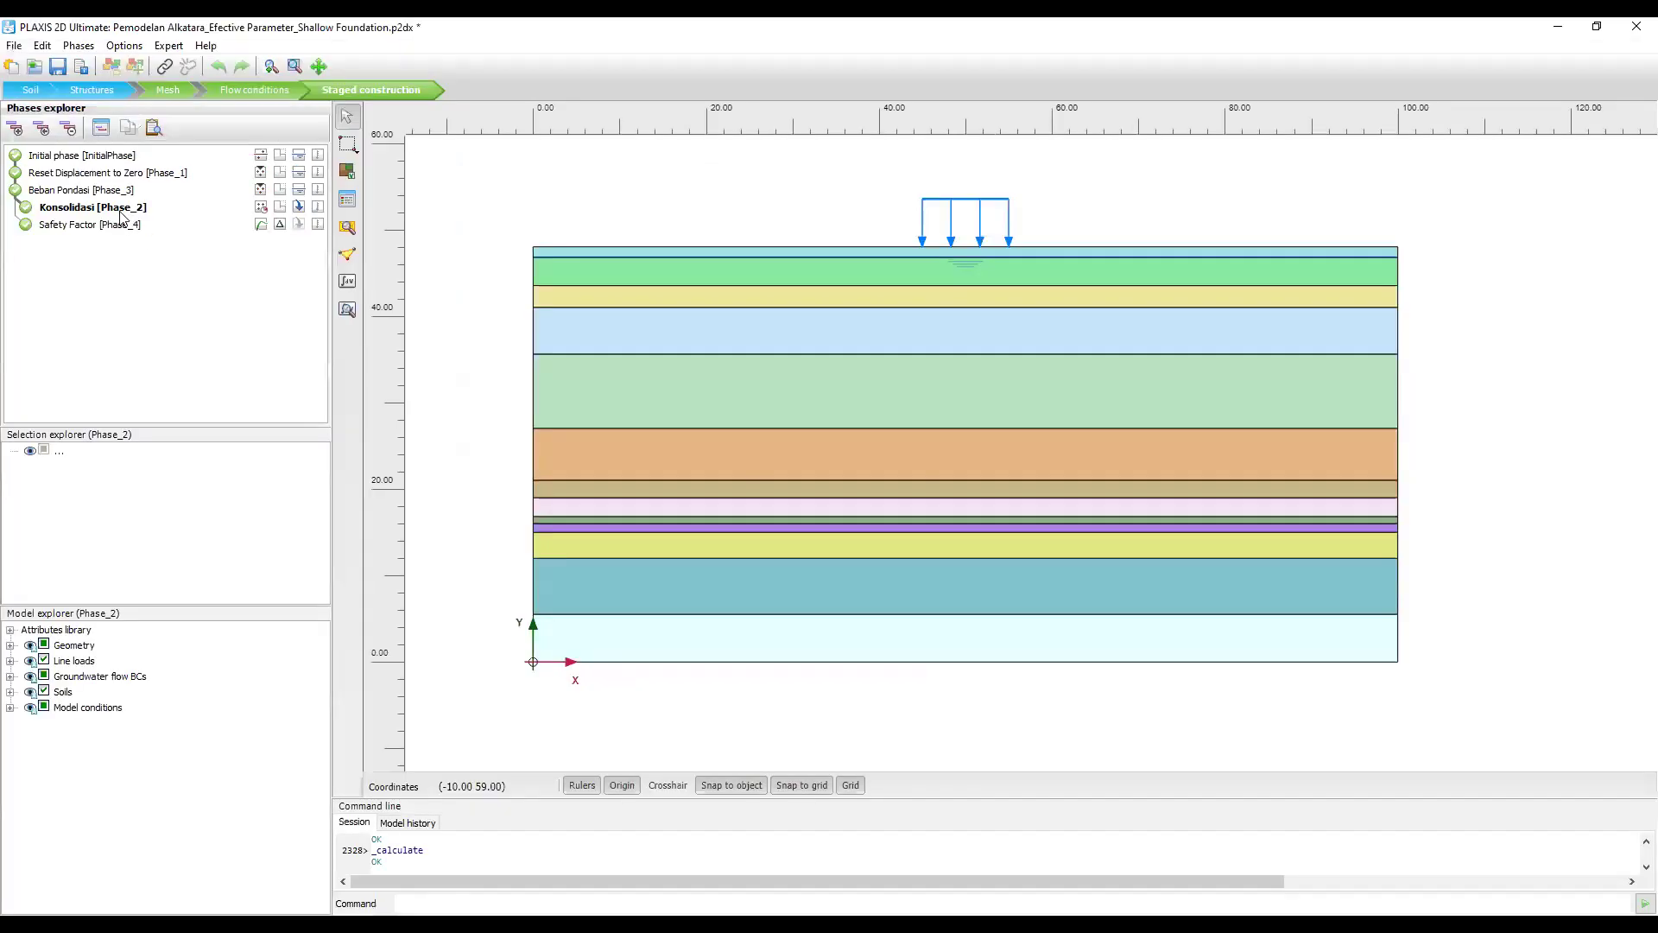
# Select the Beban Pondasi phase and open its calculation results in PLAXIS 2D Output.
pyautogui.click(91, 192)
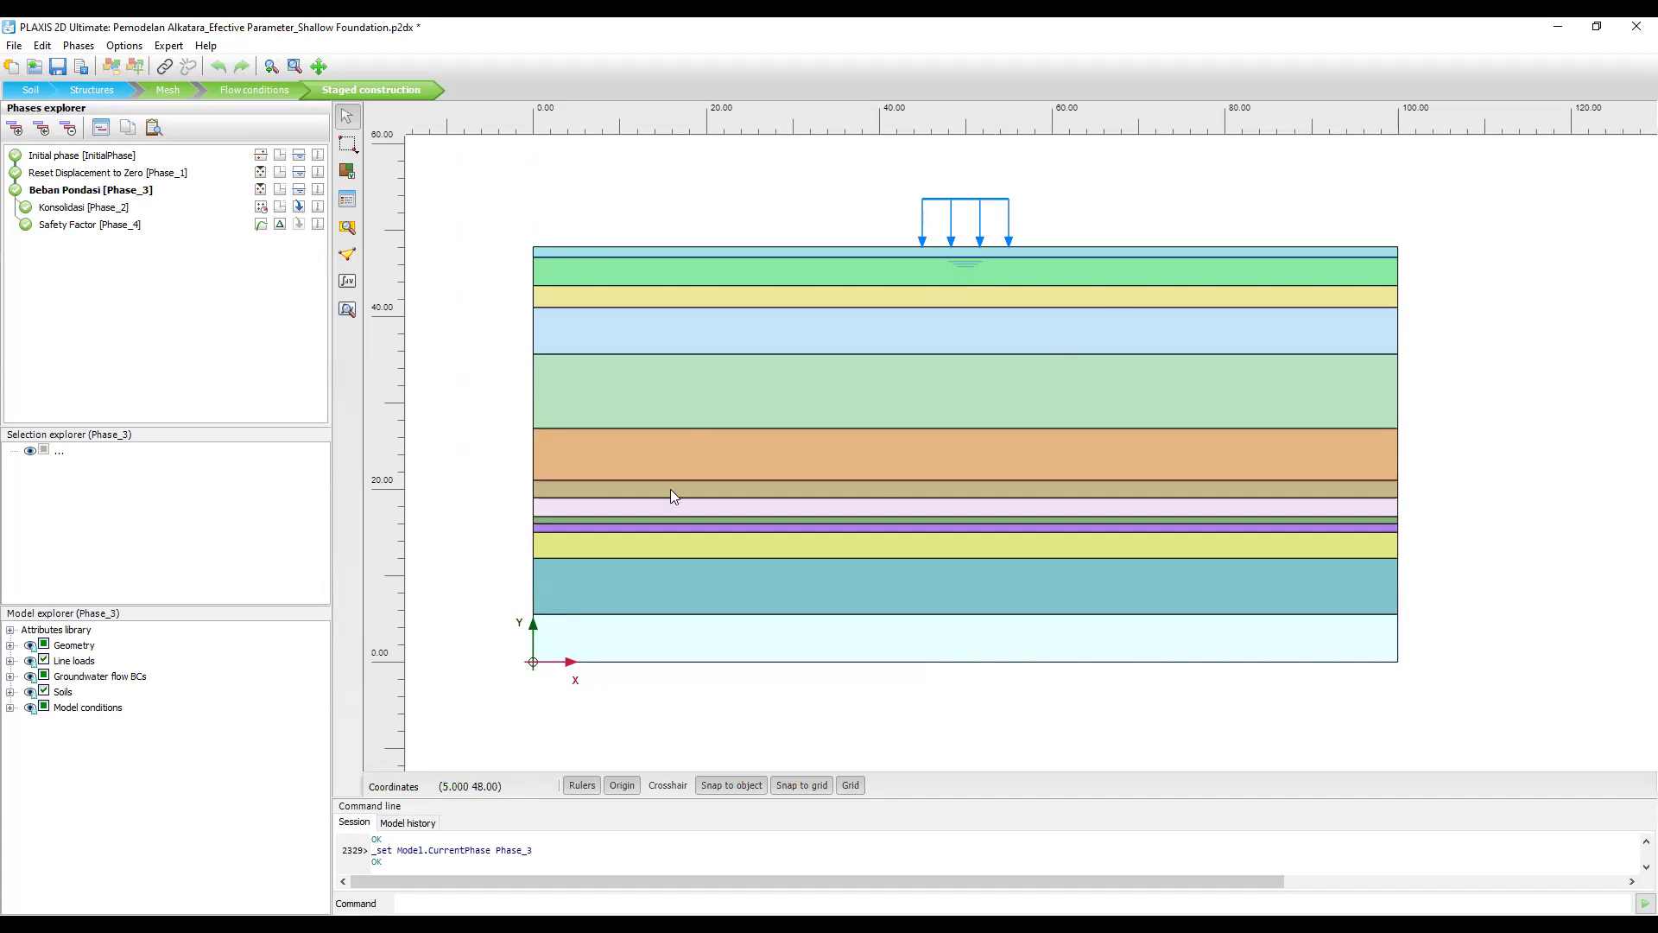
pyautogui.click(346, 313)
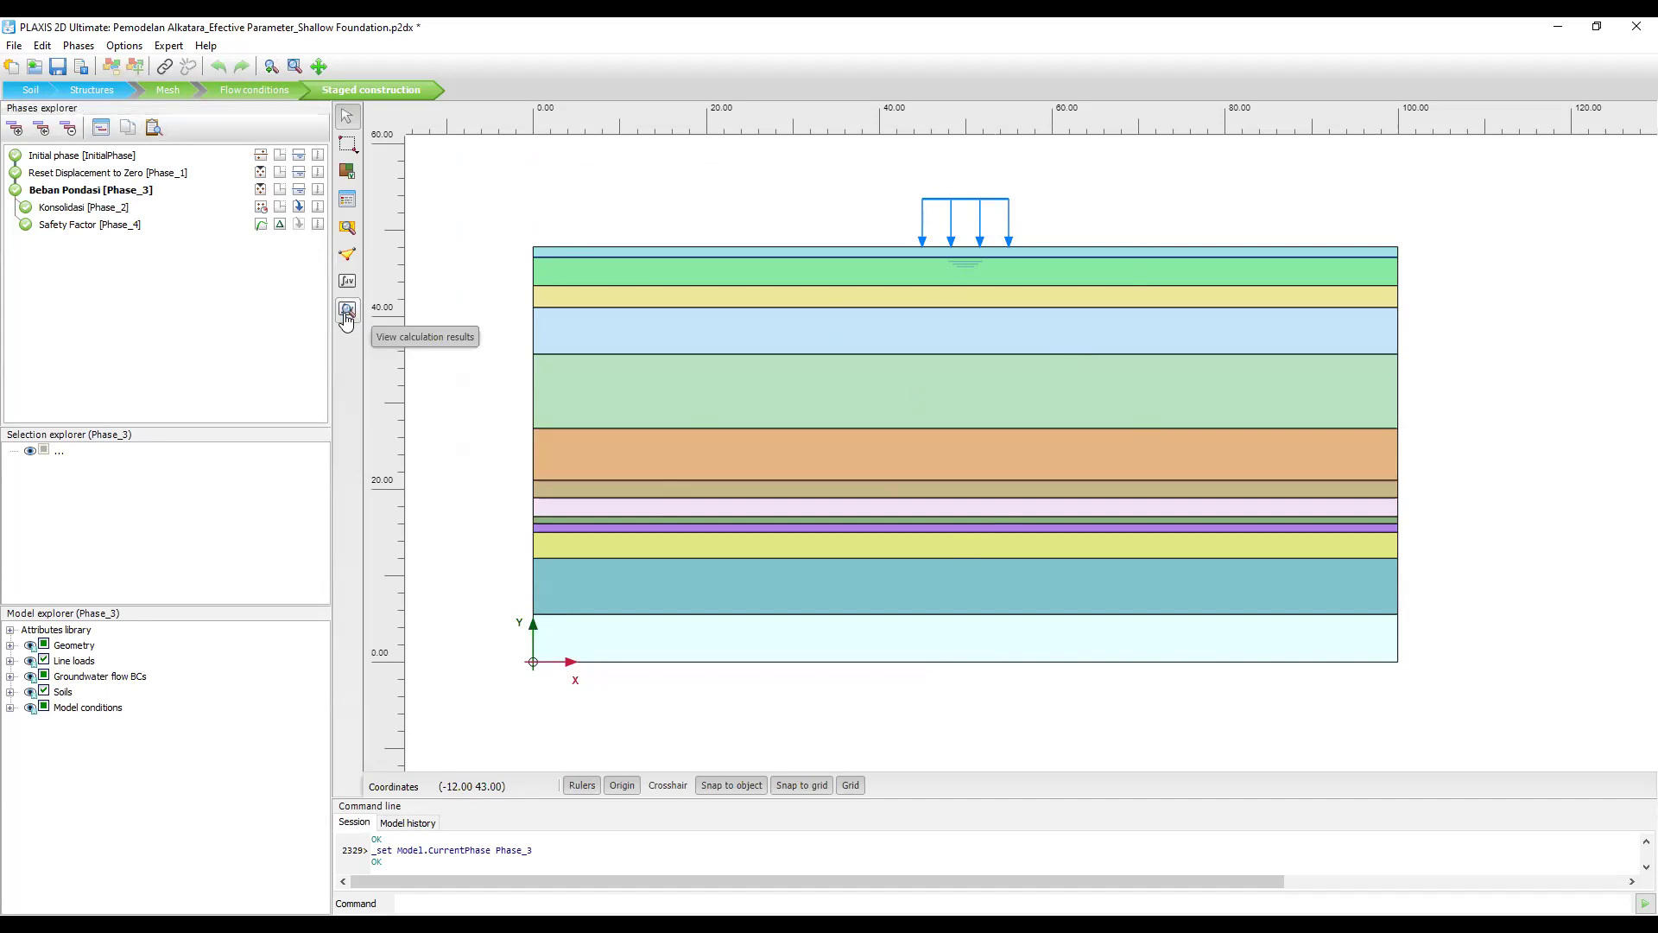
pyautogui.click(347, 312)
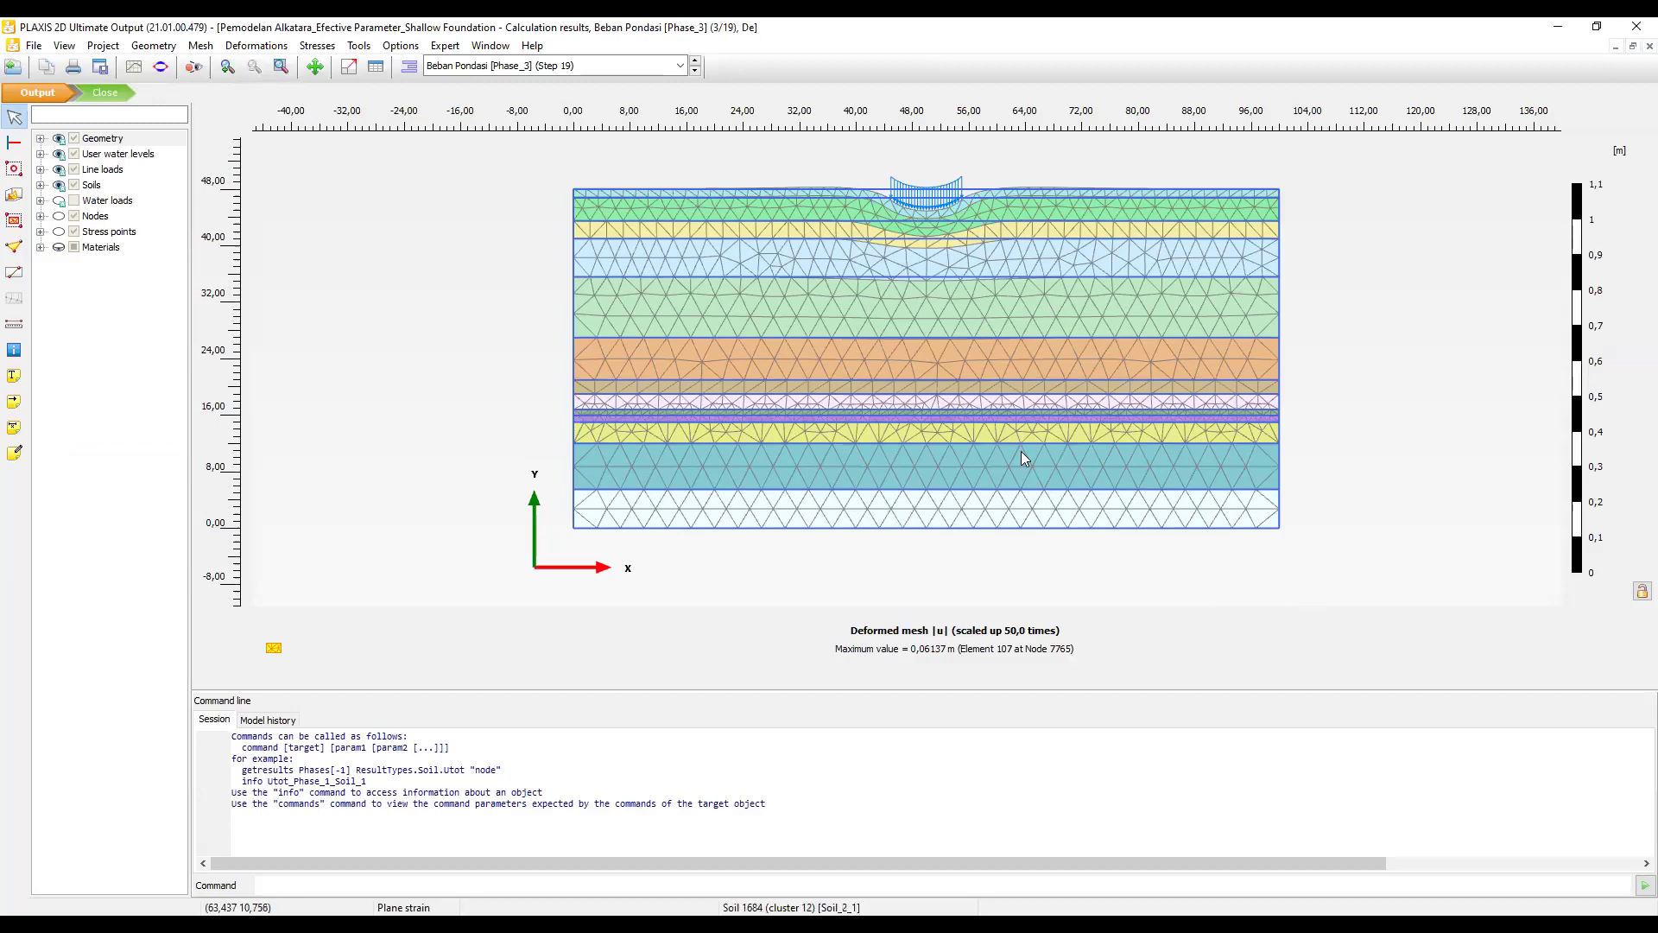
pyautogui.moveTo(941, 335); pyautogui.dragTo(906, 341)
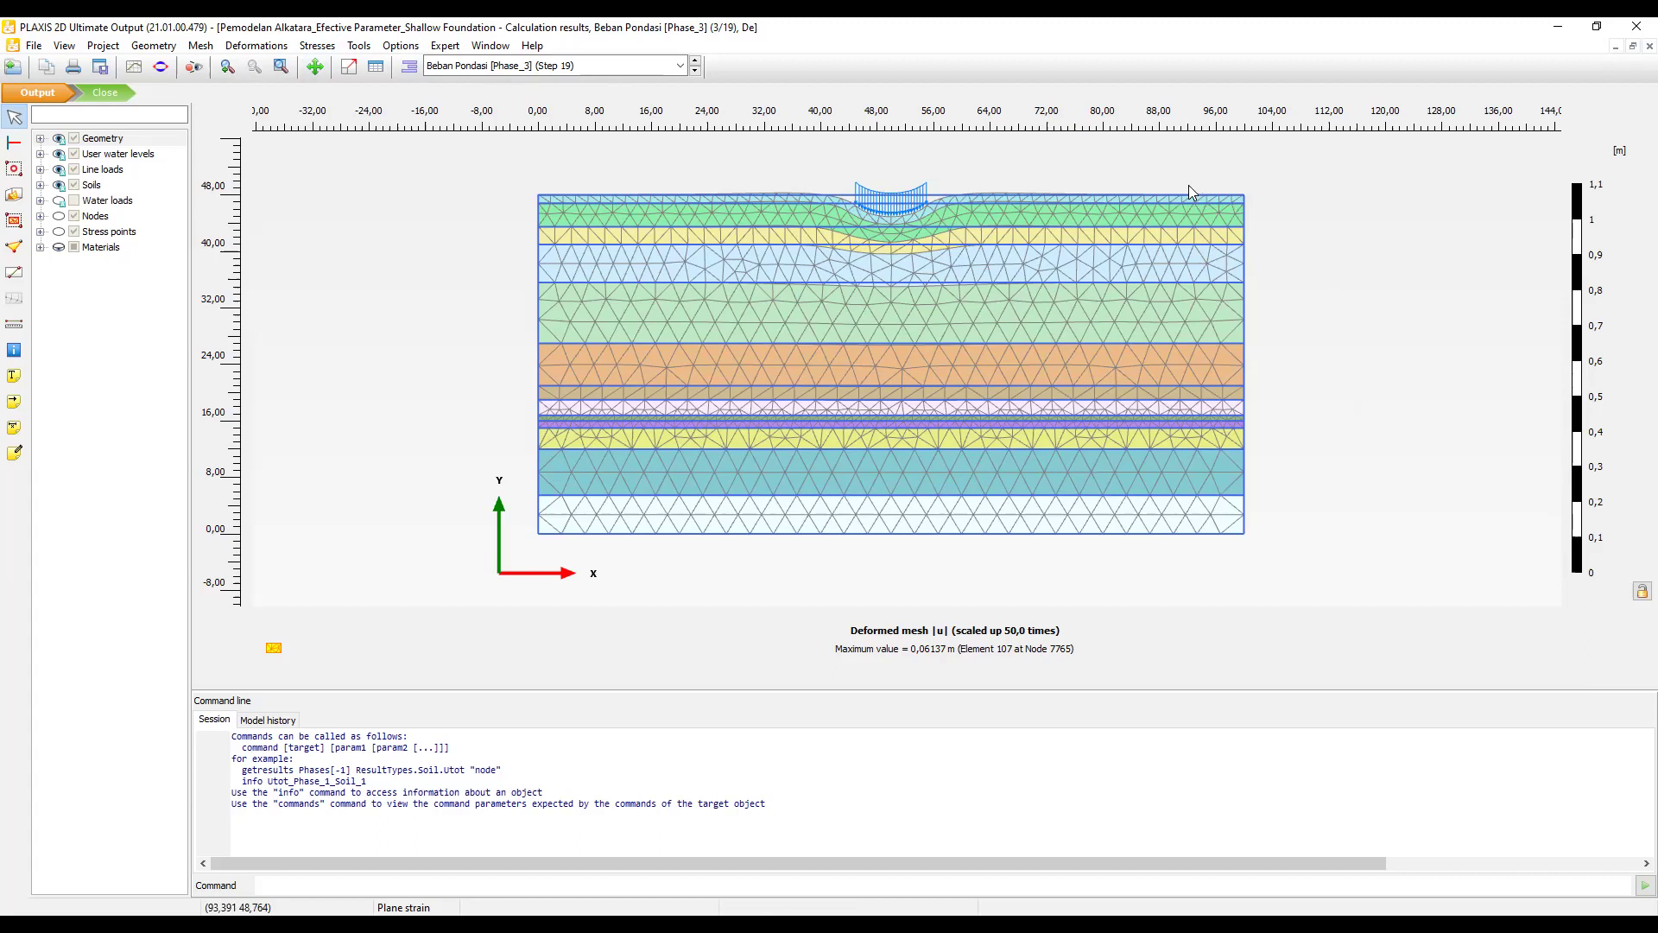
# Set the deformation scale factor to True scale and inspect the deformed mesh beneath the line load.
pyautogui.click(349, 67)
pyautogui.moveTo(838, 345); pyautogui.dragTo(361, 283)
pyautogui.click(272, 338)
pyautogui.click(302, 503)
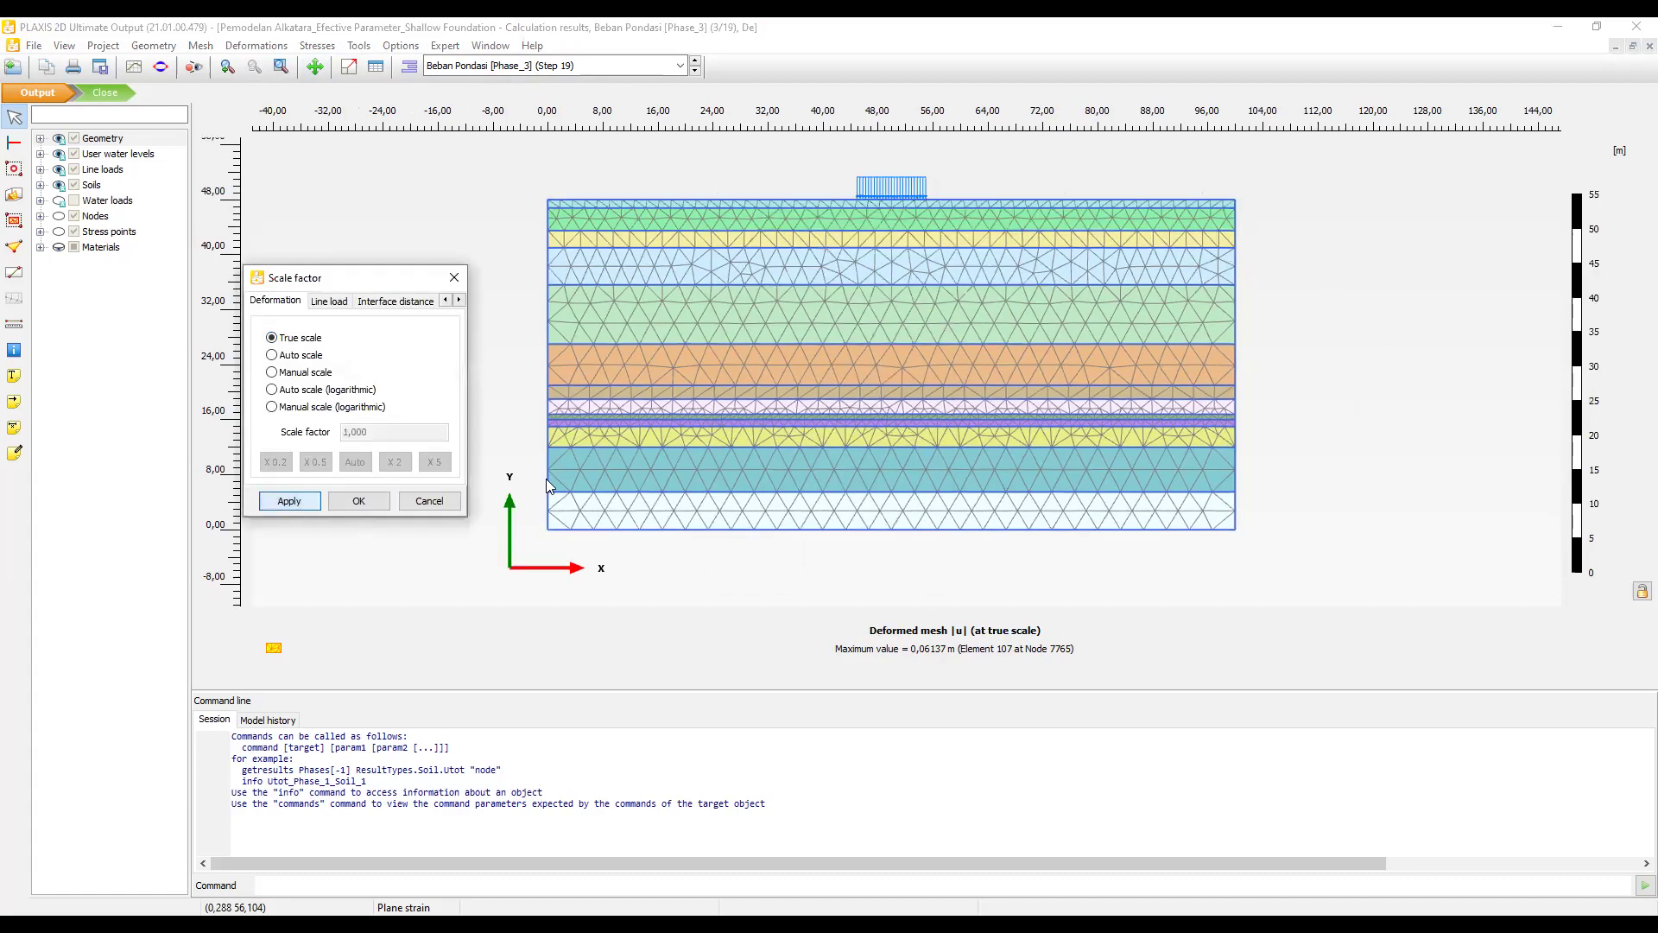
pyautogui.click(1008, 172)
pyautogui.click(365, 498)
pyautogui.scroll(5, 852, 183)
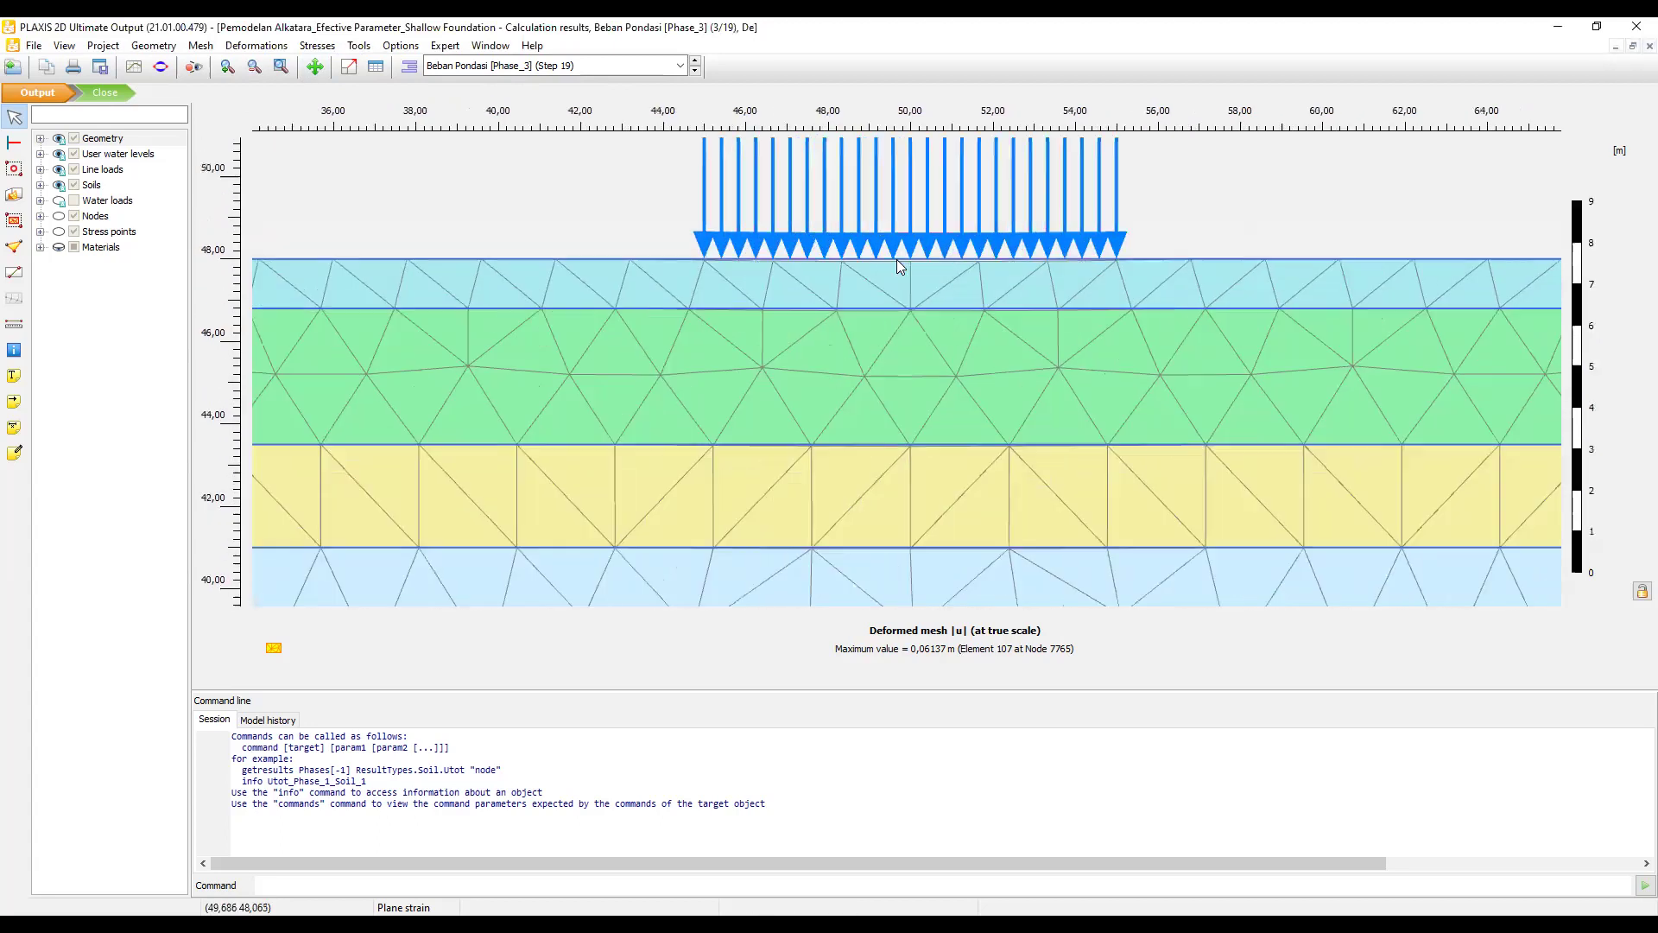
pyautogui.scroll(3, 897, 259)
pyautogui.scroll(-1, 1108, 260)
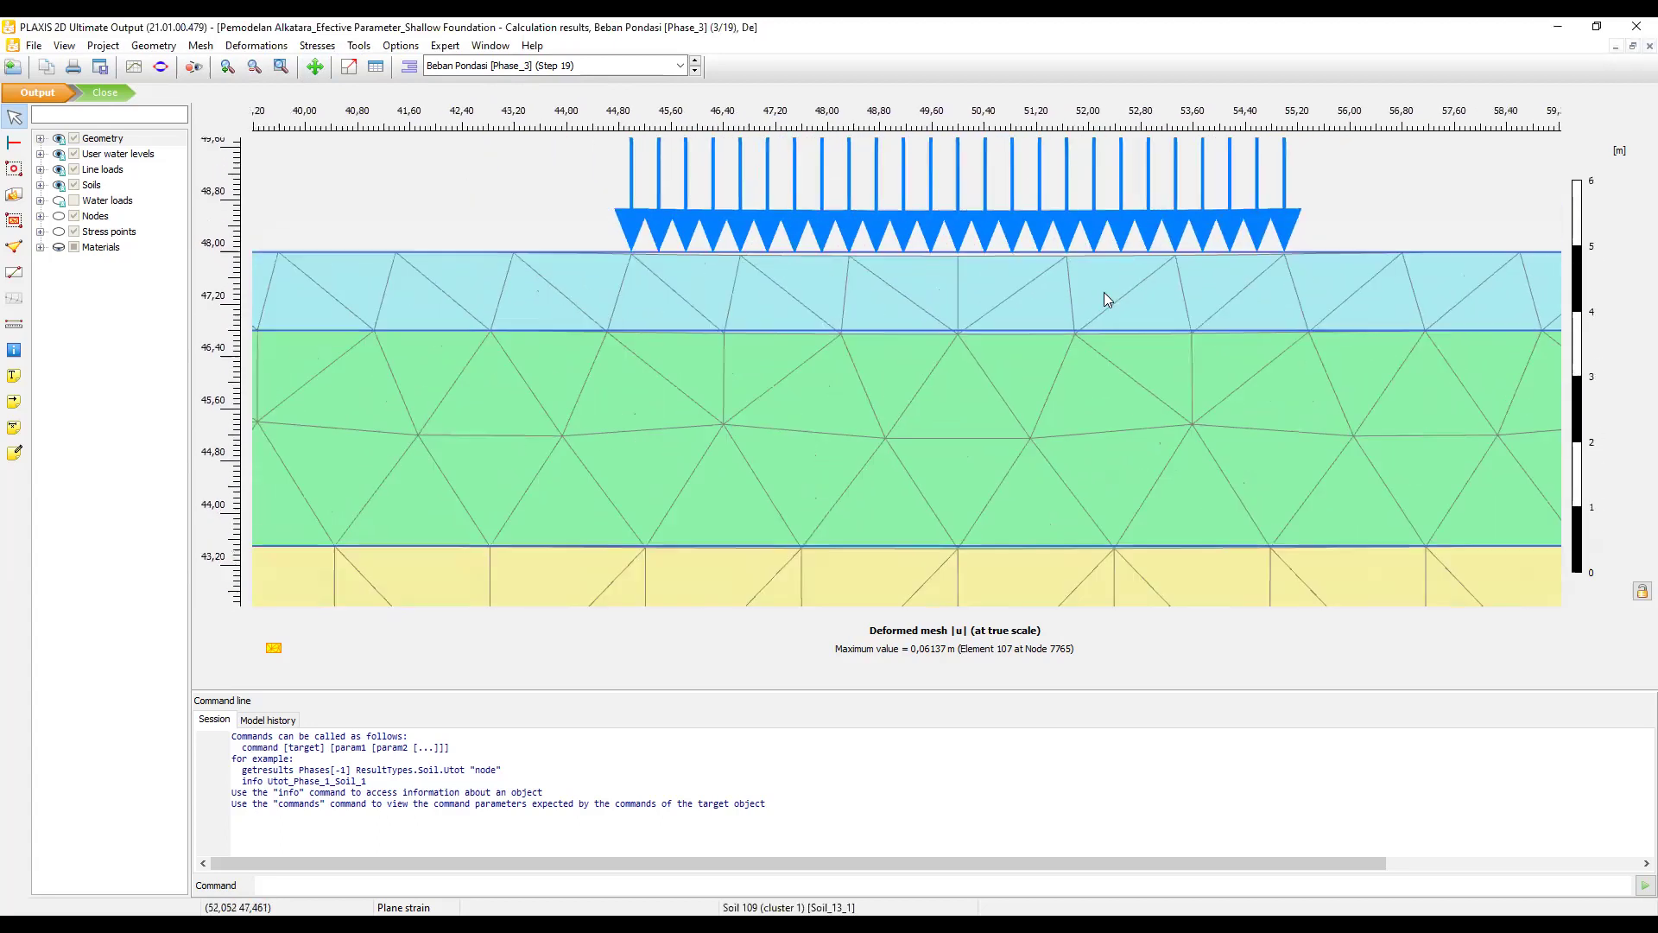
pyautogui.scroll(-8, 1107, 304)
pyautogui.moveTo(1052, 315); pyautogui.dragTo(1029, 240)
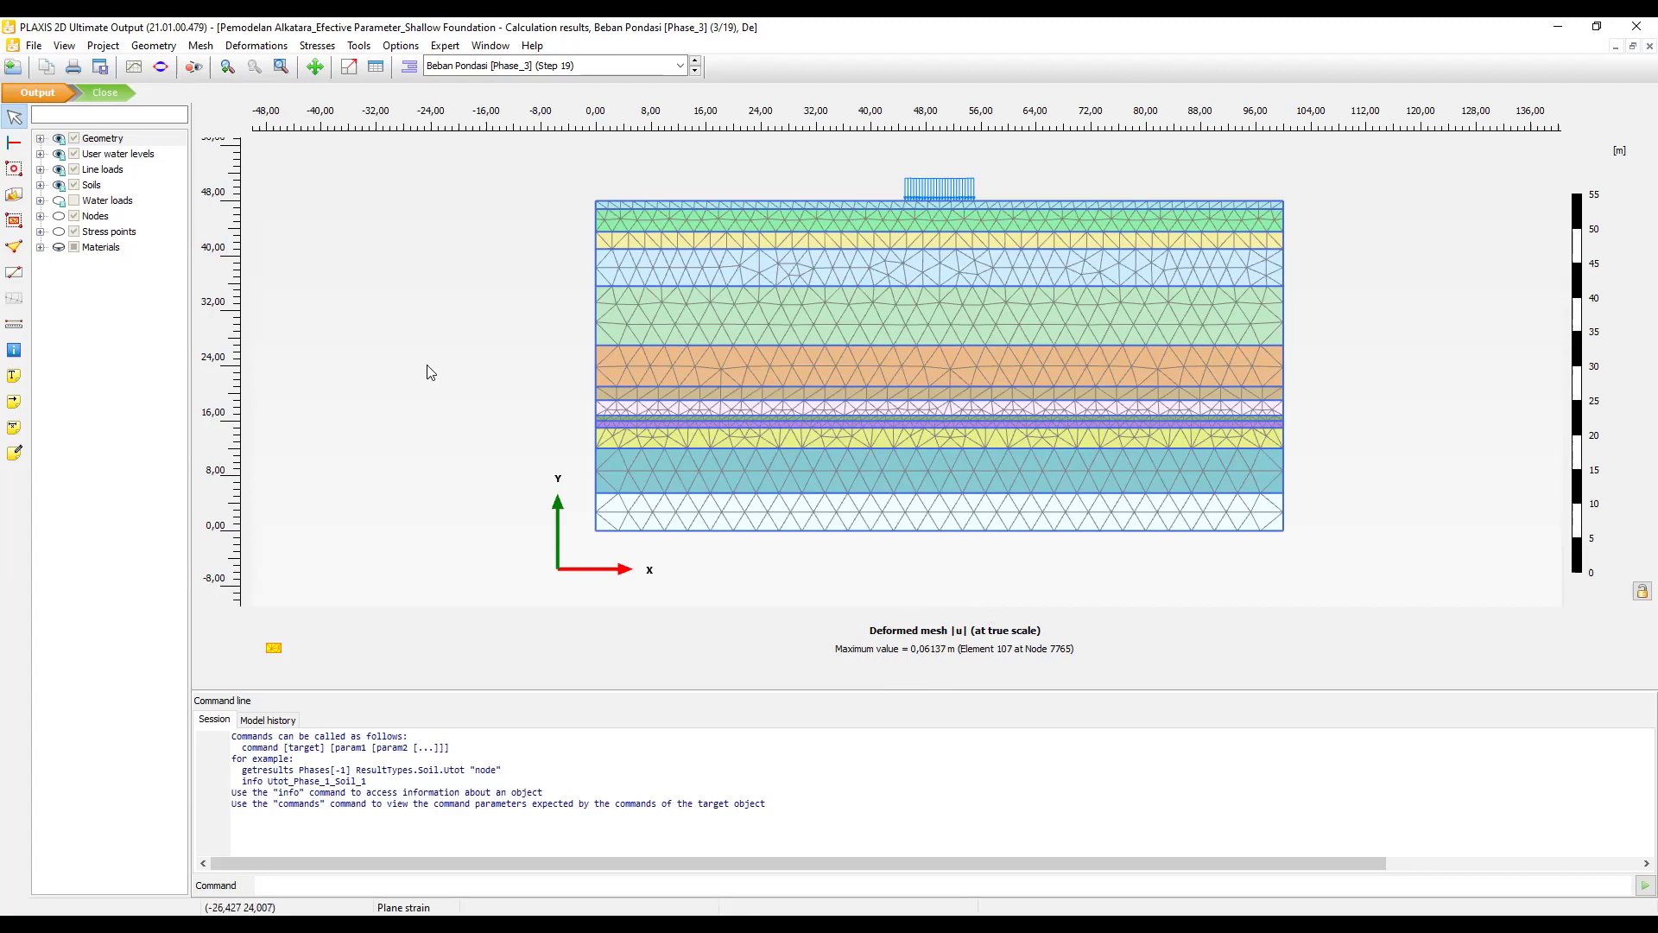
# Display the total displacements |u| of the Beban Pondasi phase.
pyautogui.click(257, 50)
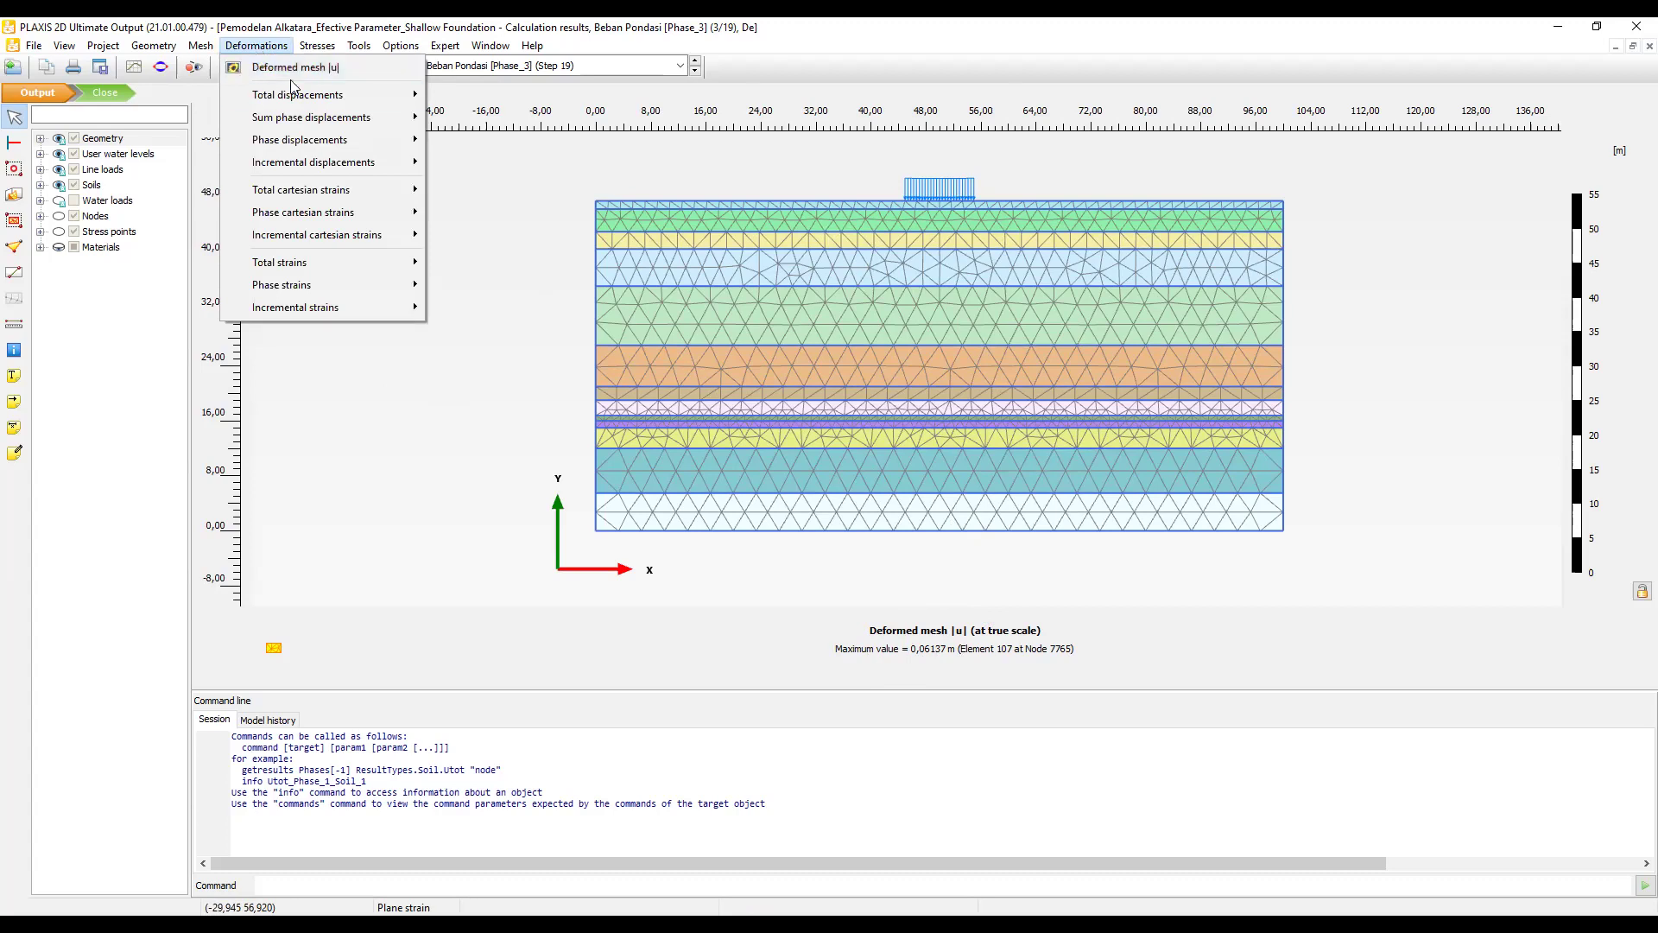
pyautogui.moveTo(319, 103)
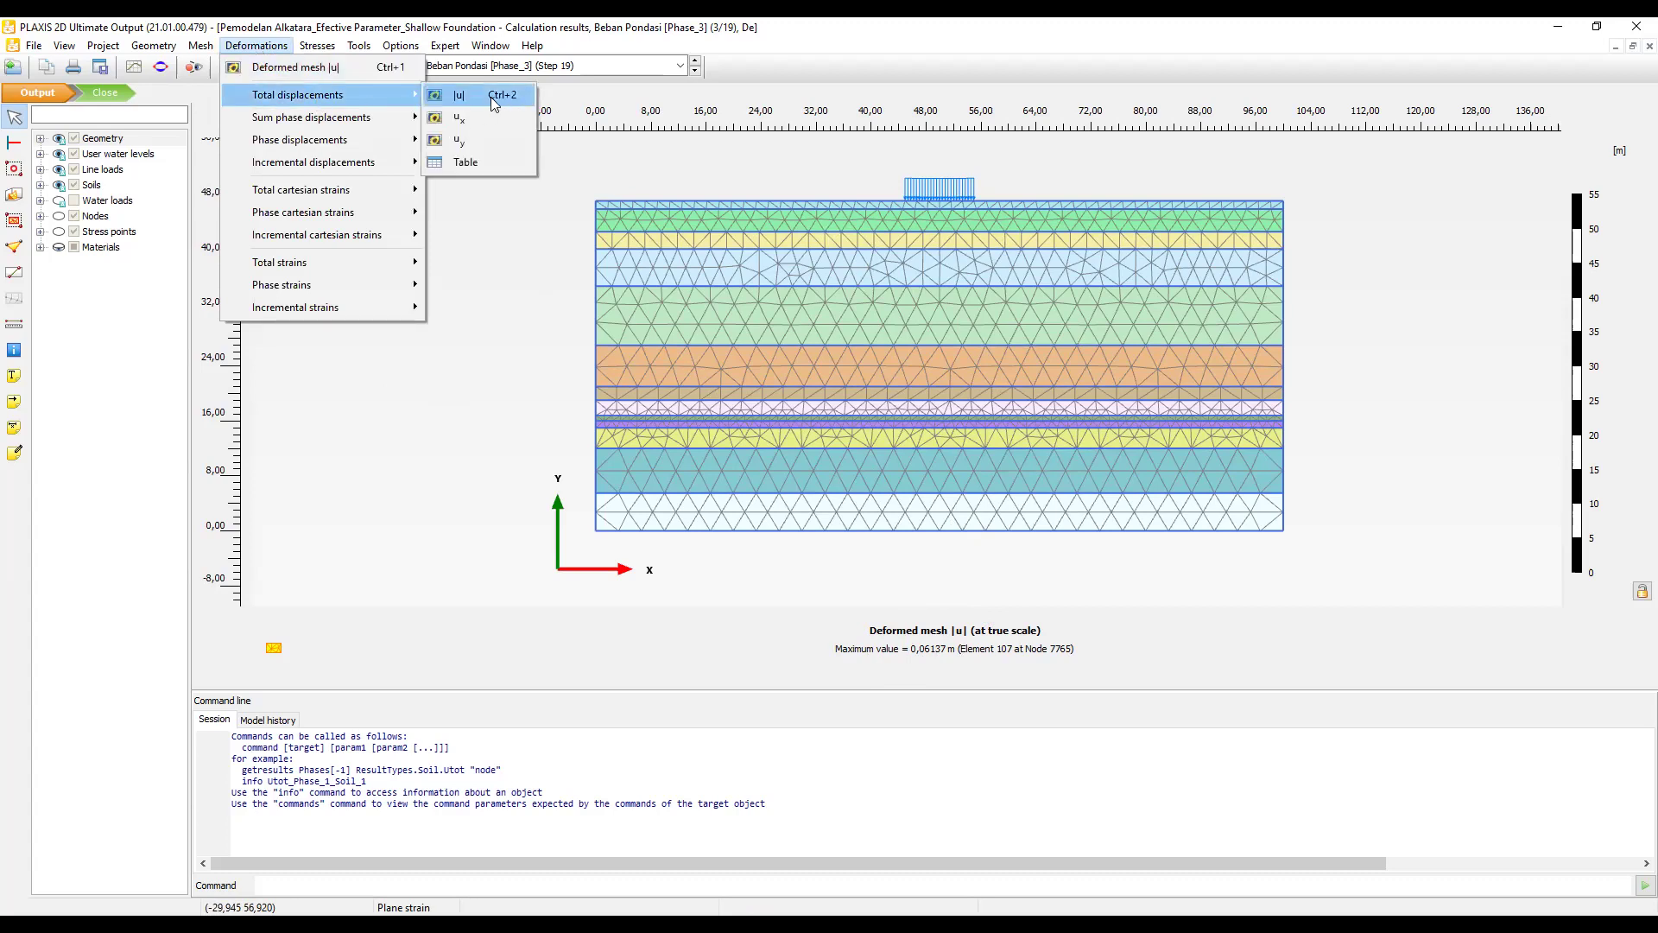
pyautogui.click(486, 95)
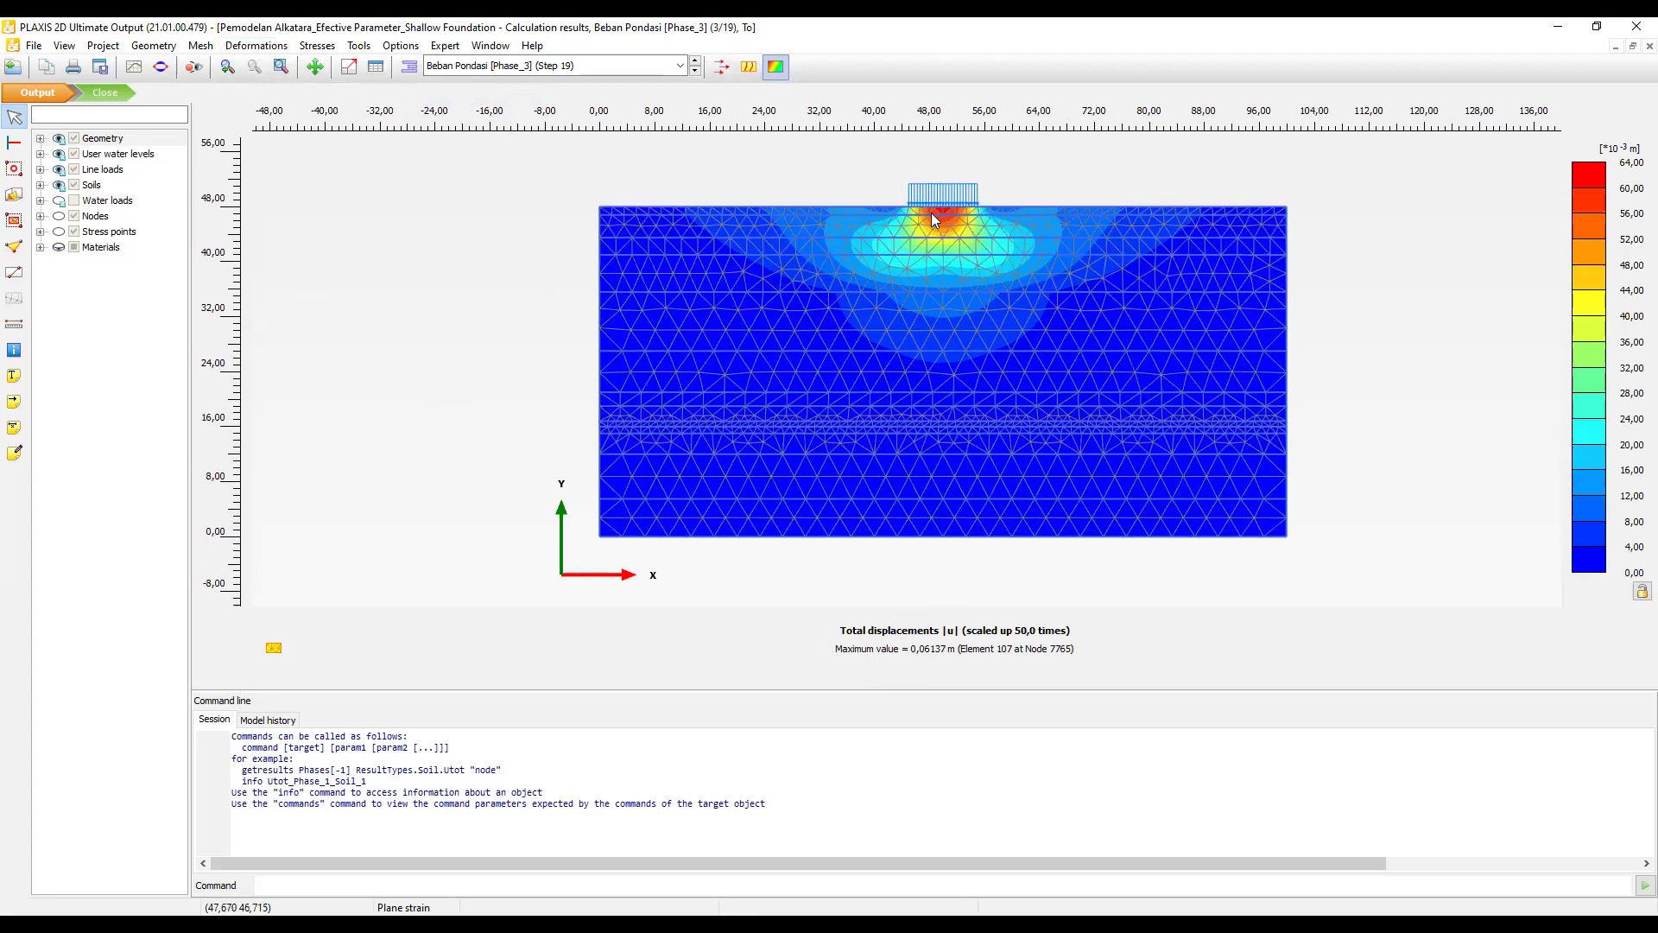
pyautogui.scroll(1, 947, 215)
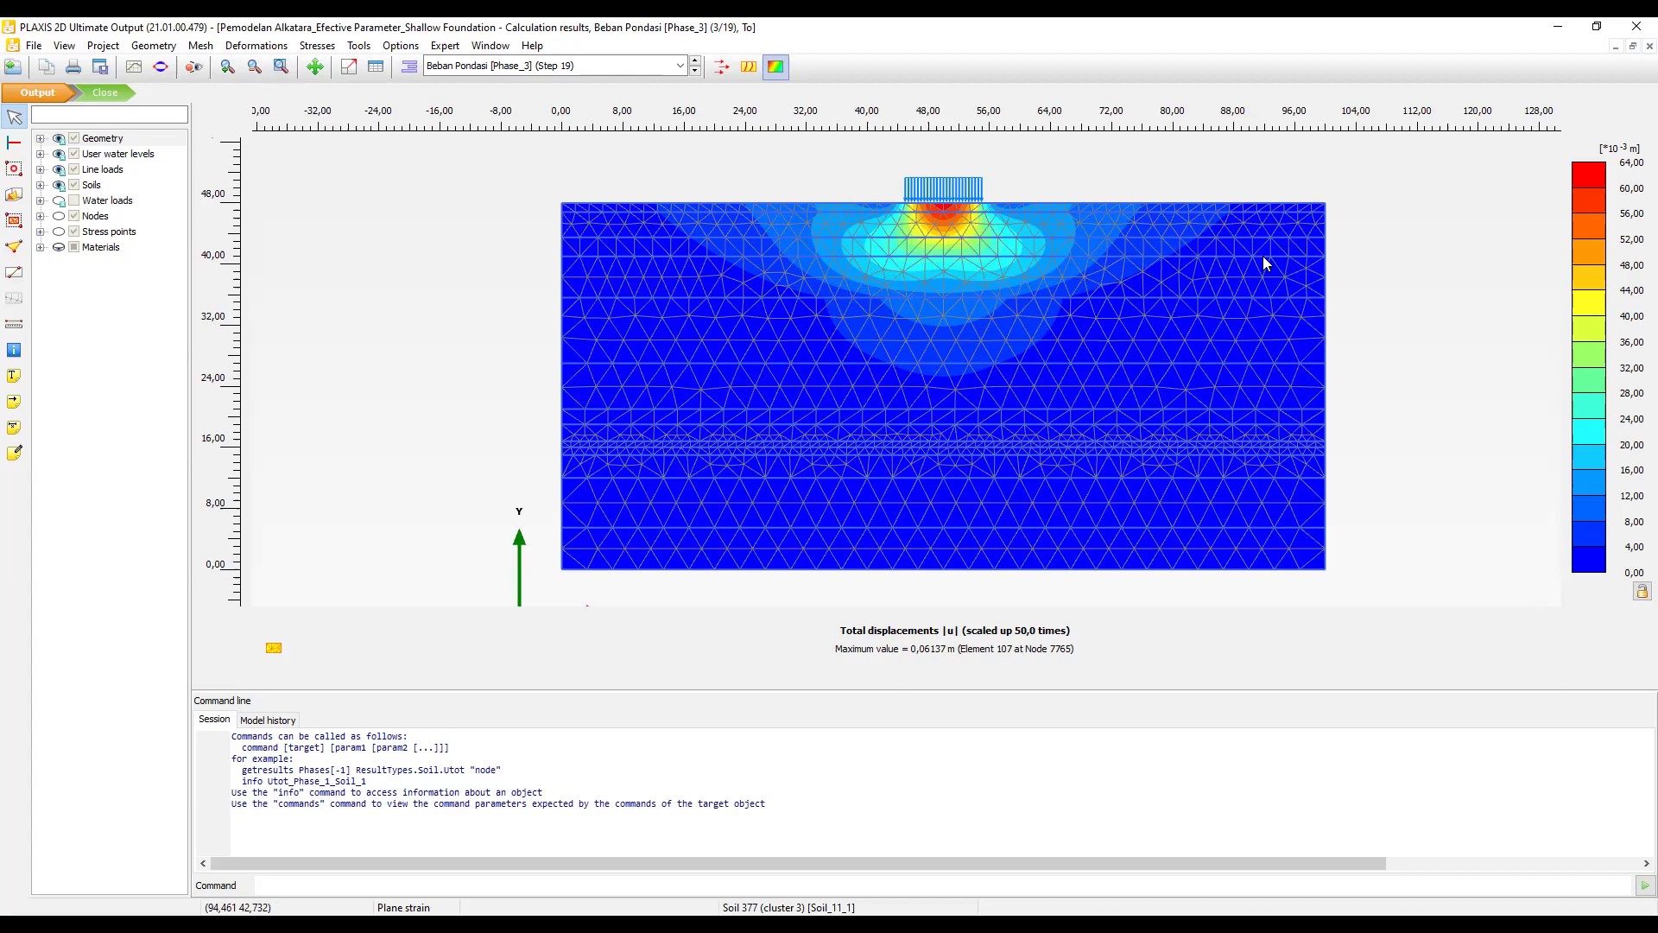
# Show the total displacements |u| as arrows and examine the movement directions around the line load.
pyautogui.click(280, 49)
pyautogui.moveTo(337, 95)
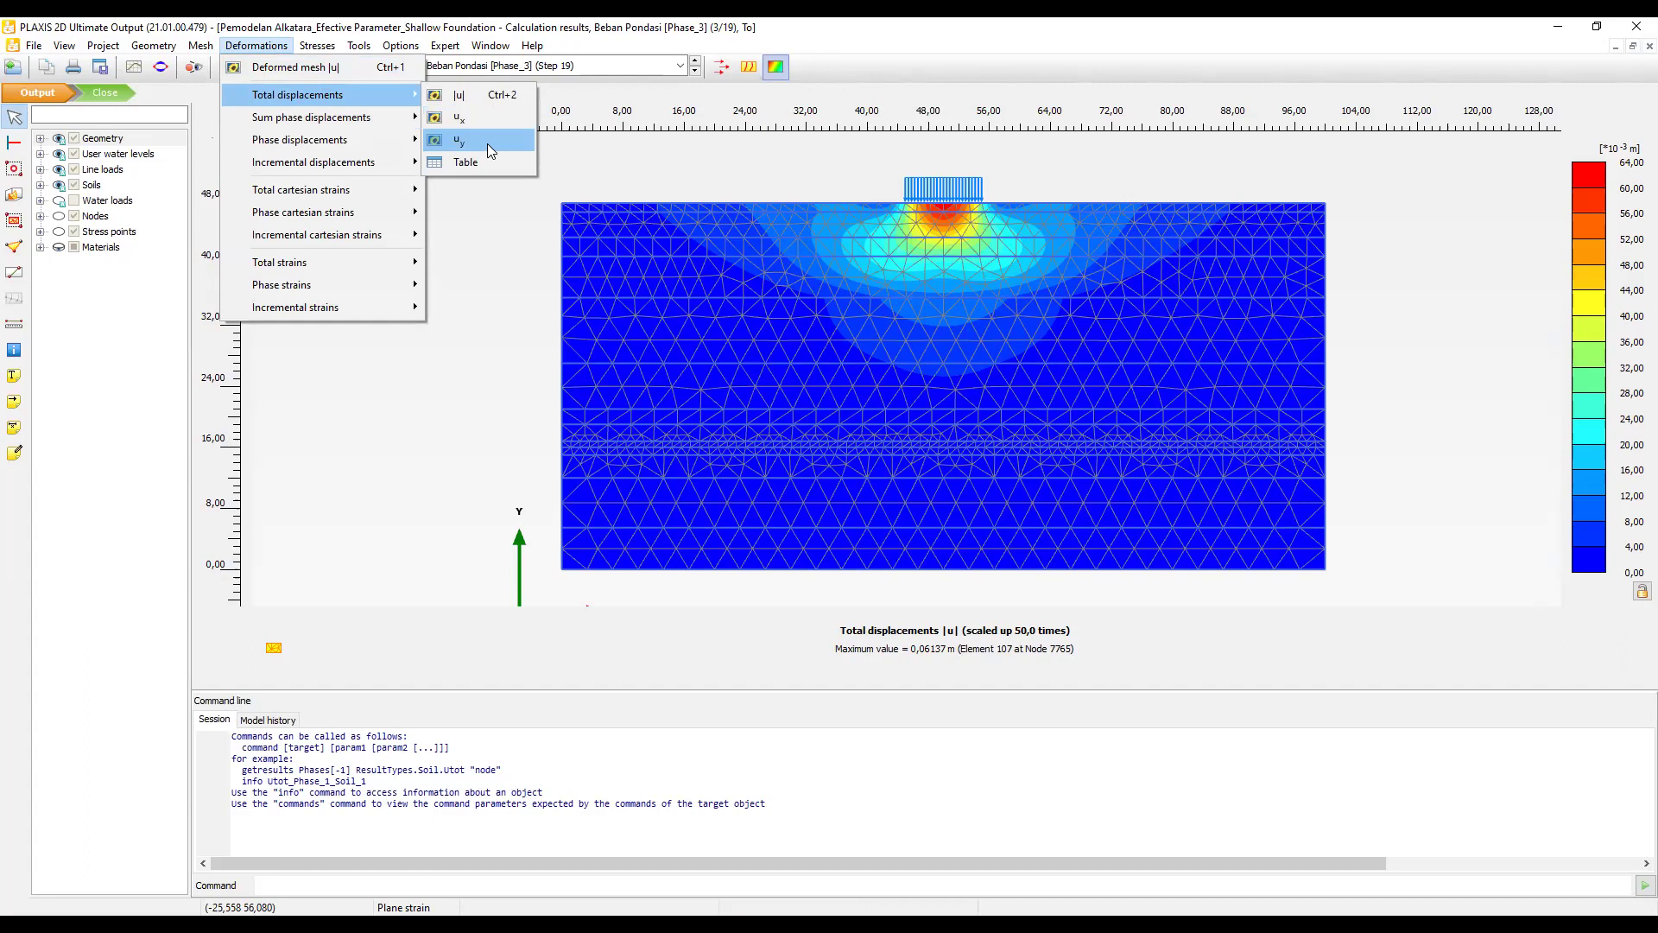
pyautogui.click(526, 131)
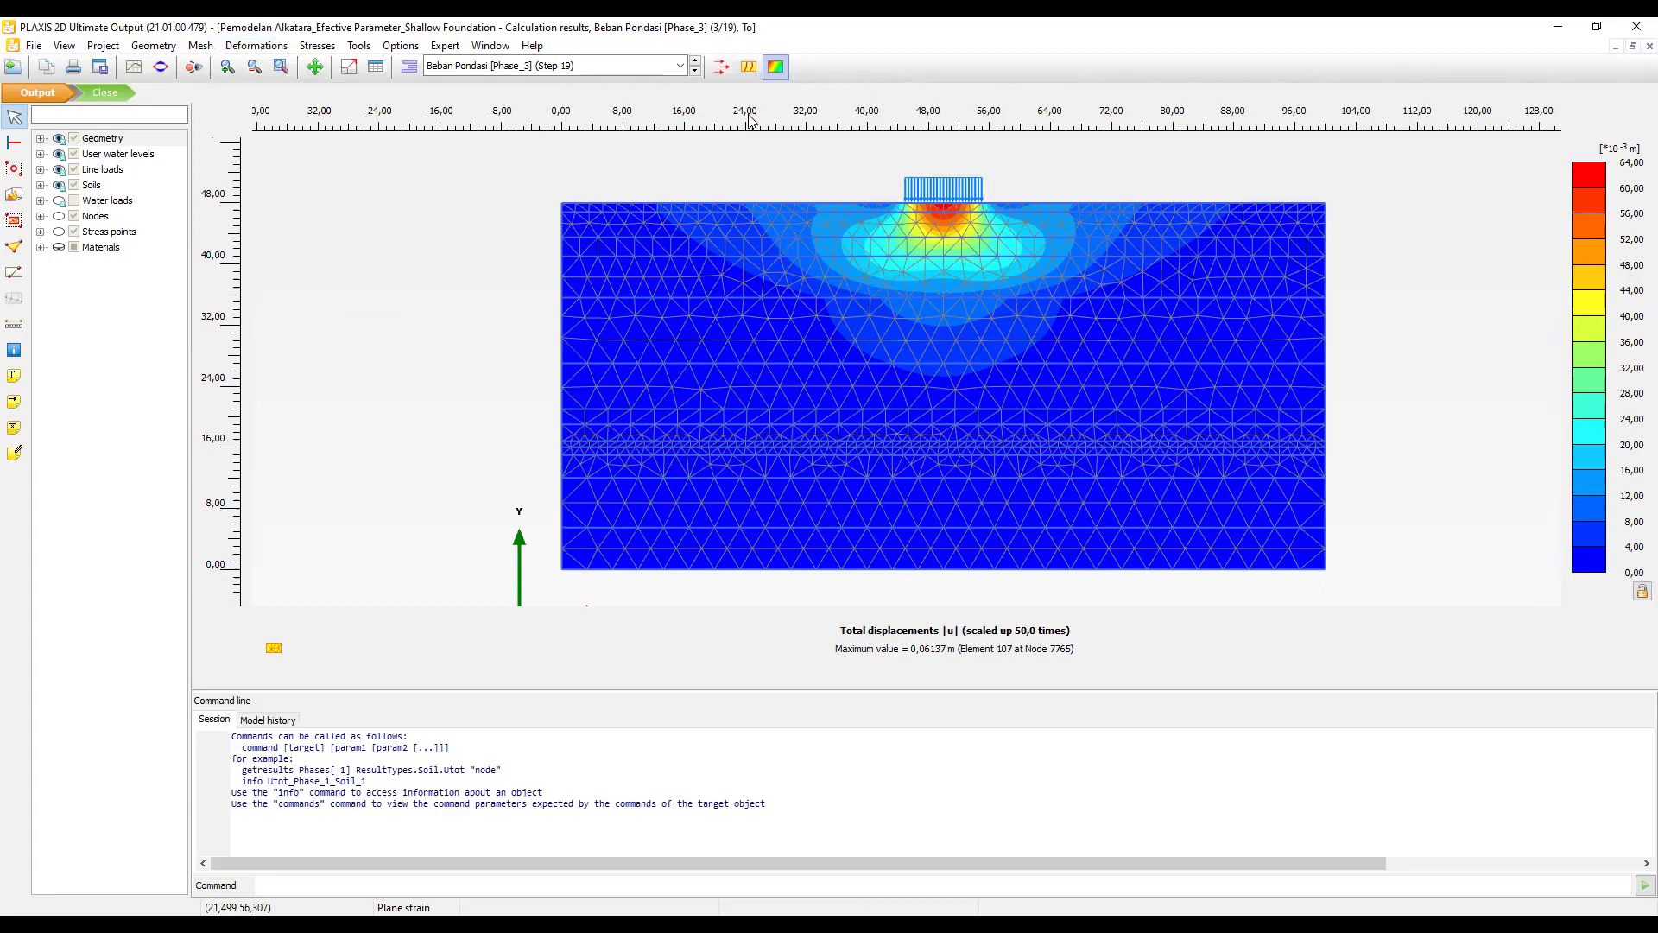
pyautogui.click(722, 69)
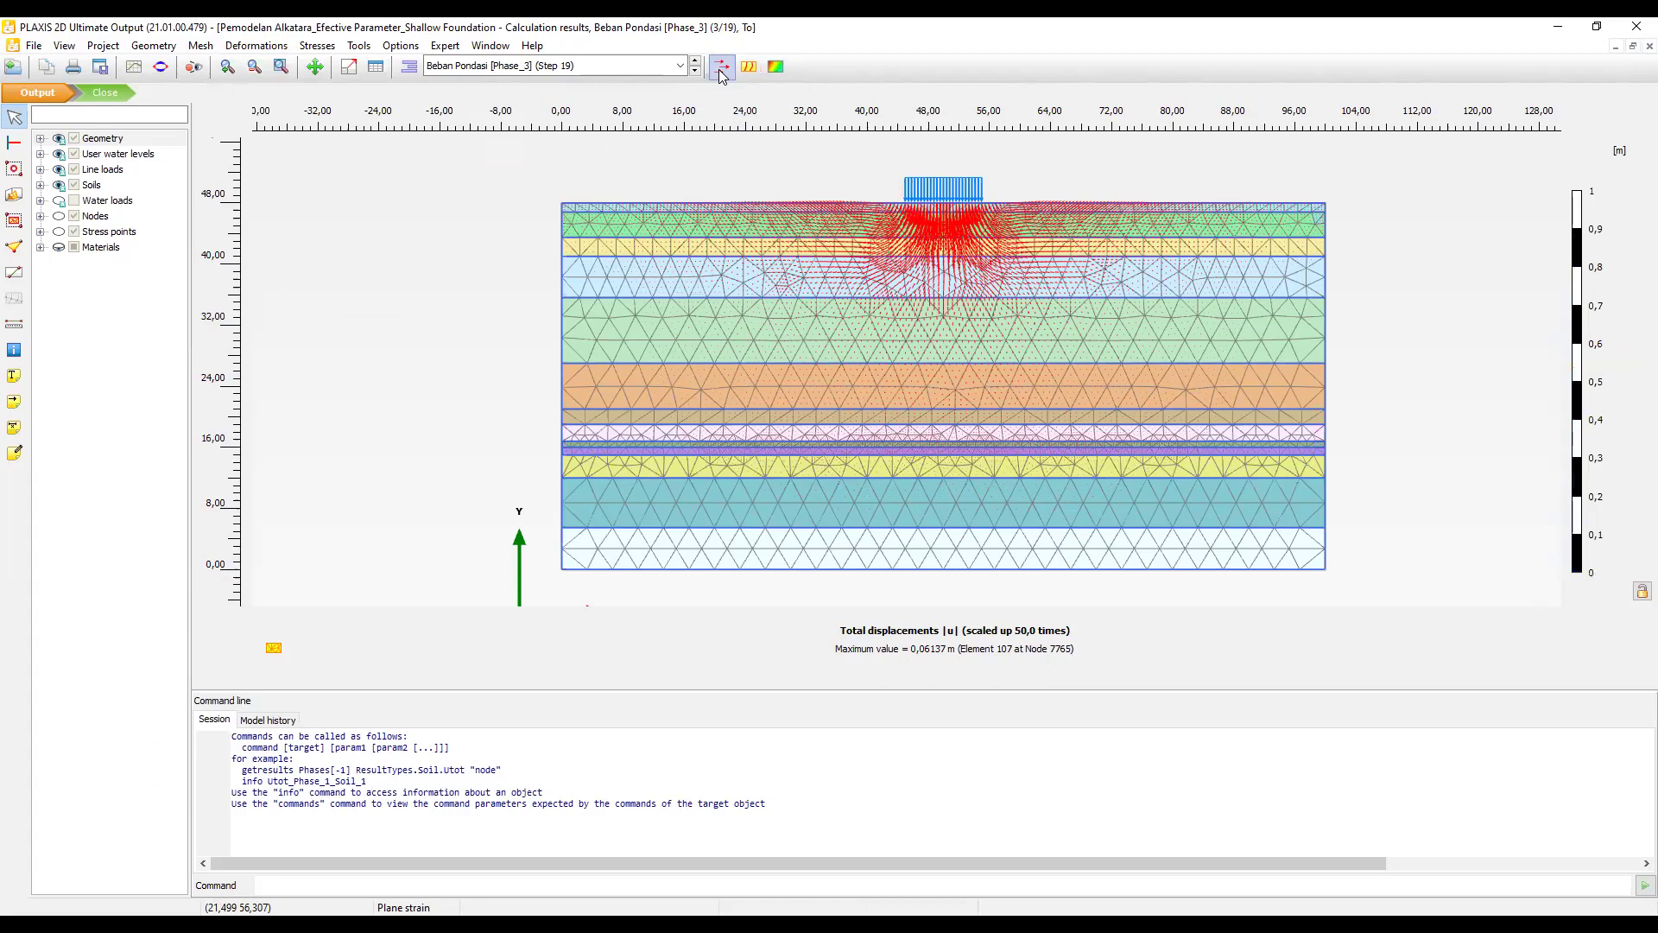
pyautogui.scroll(3, 951, 194)
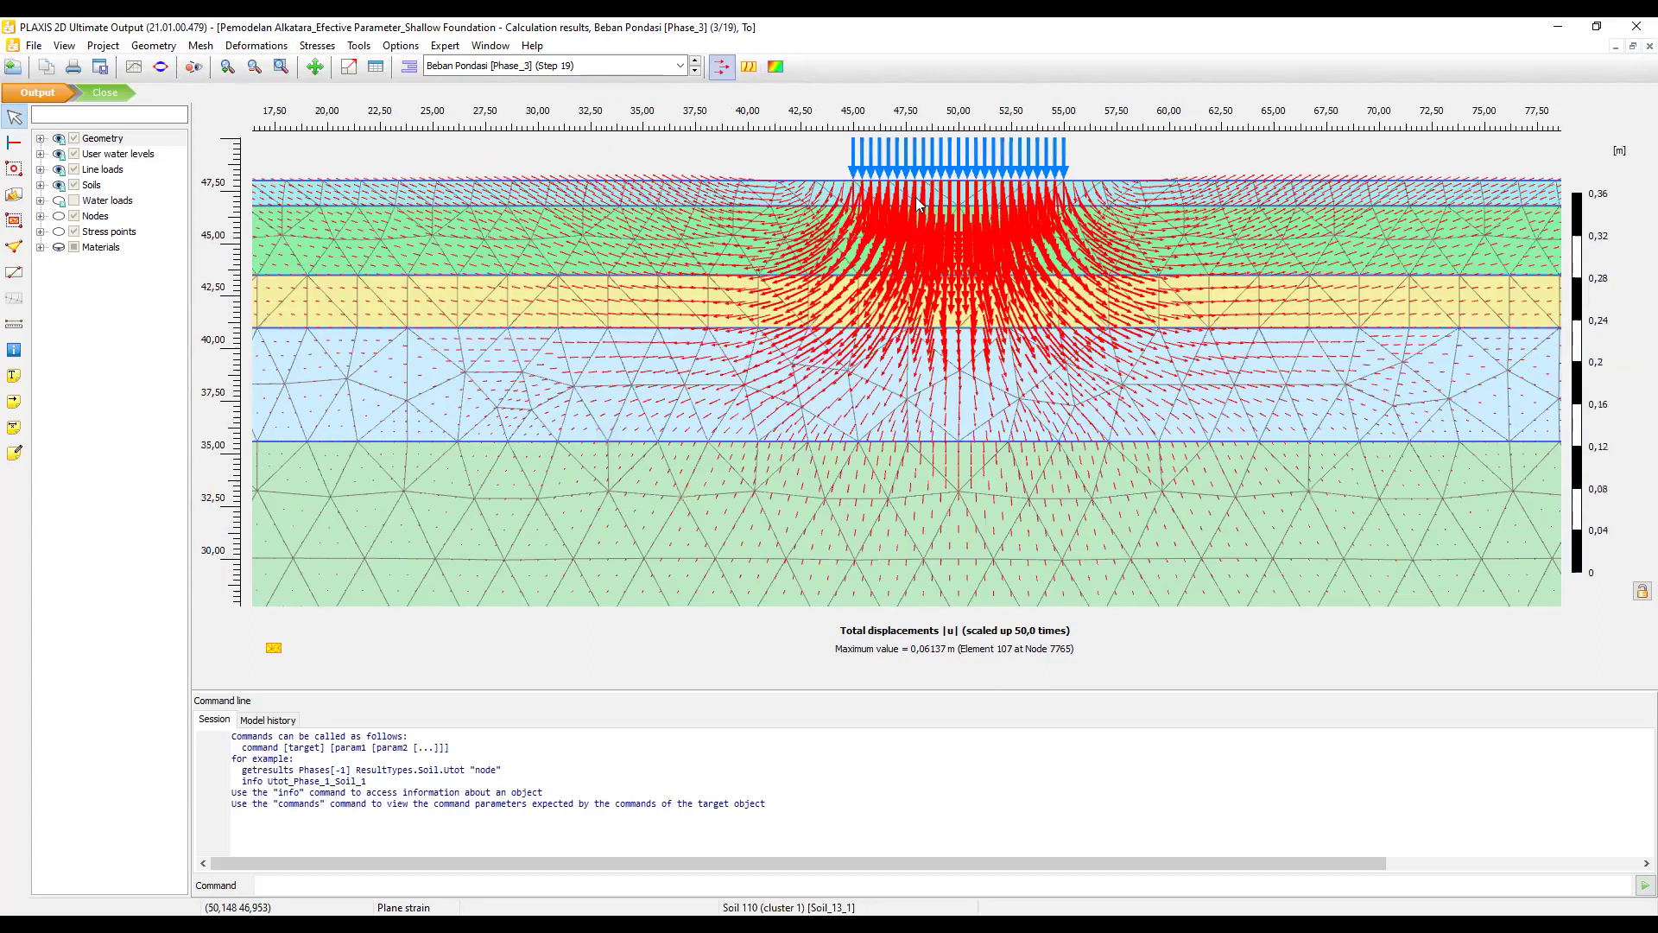
pyautogui.scroll(-1, 850, 255)
pyautogui.scroll(-2, 850, 254)
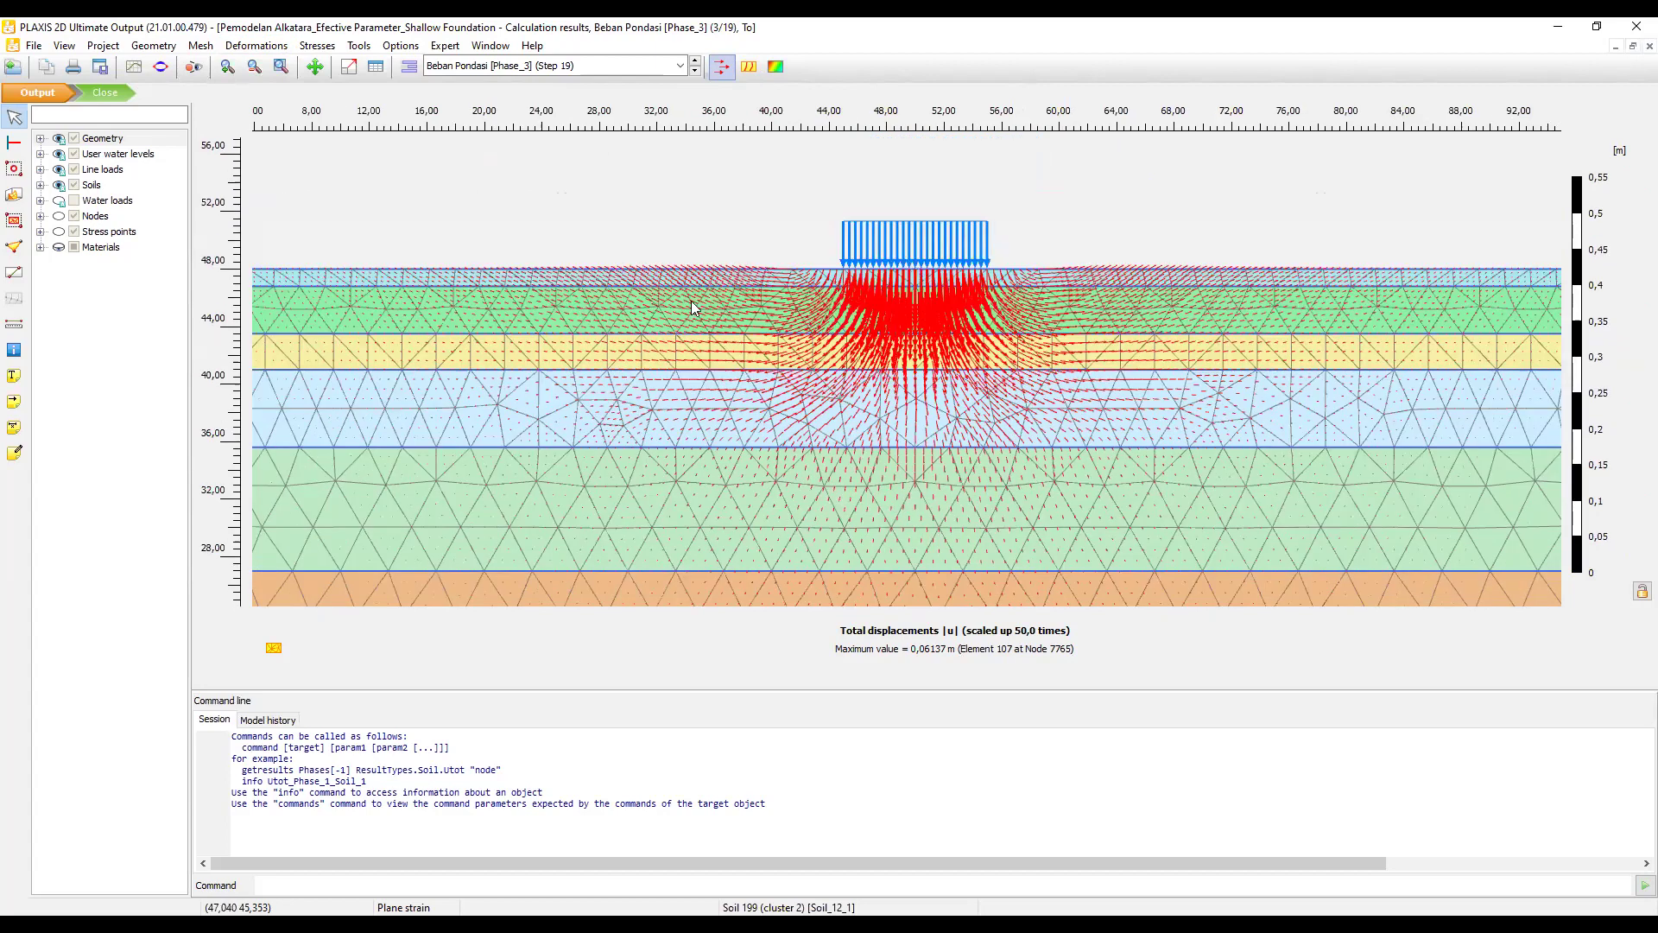
pyautogui.scroll(1, 829, 224)
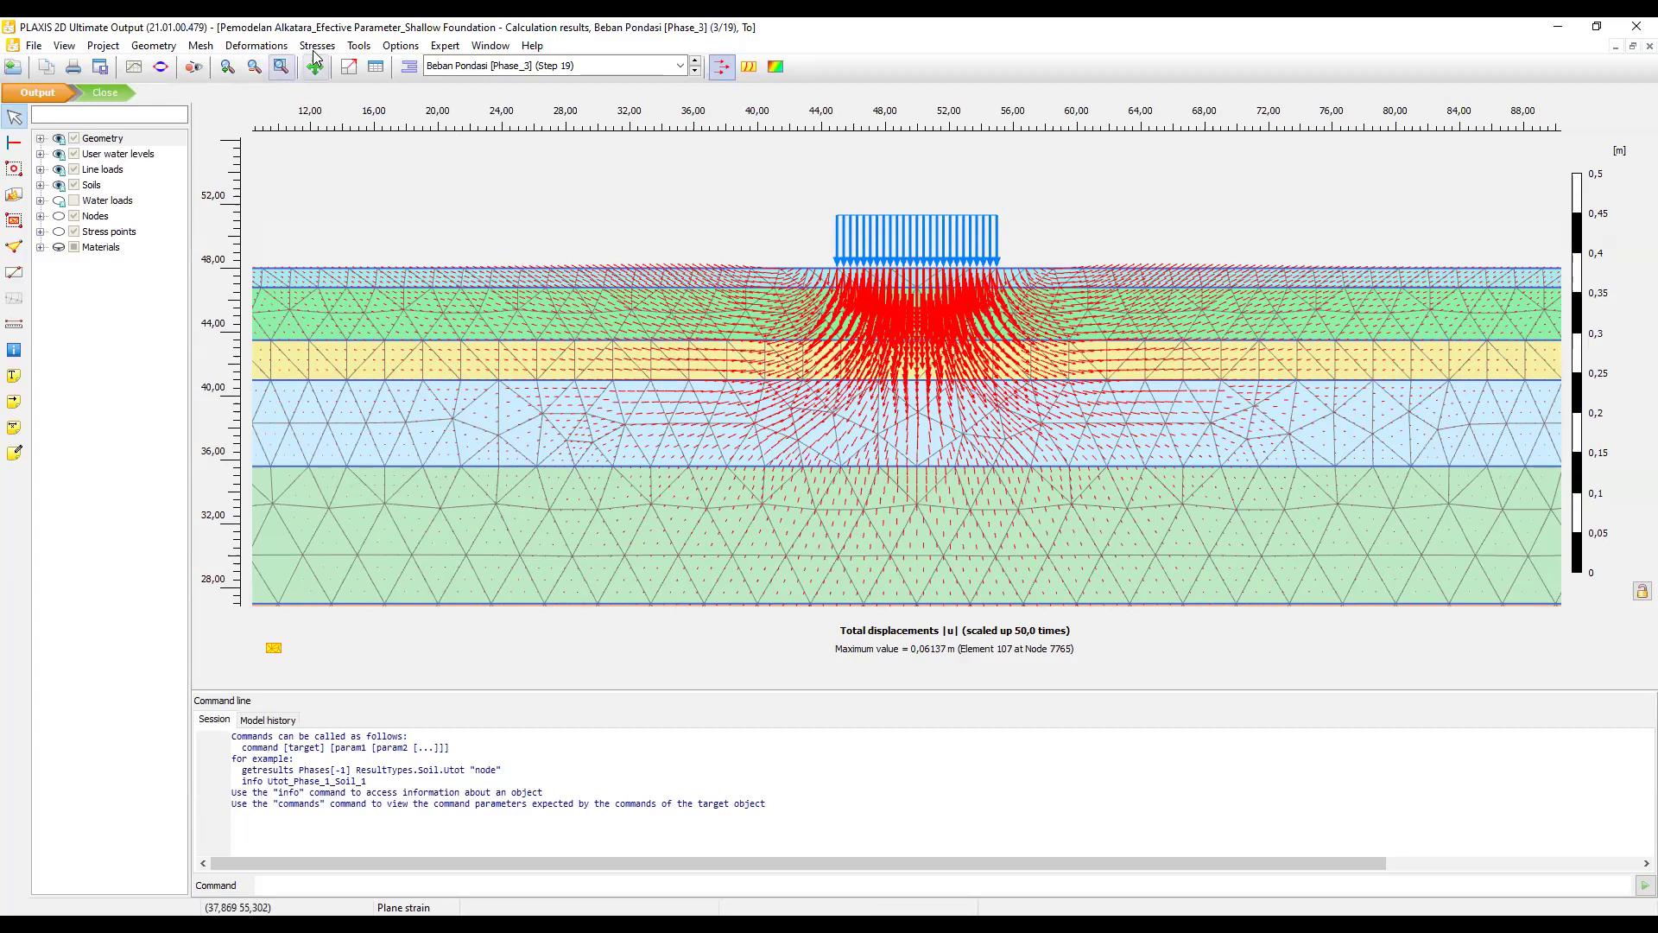
# Display the total horizontal displacements ux and examine the arrows on both sides of the line load.
pyautogui.click(263, 48)
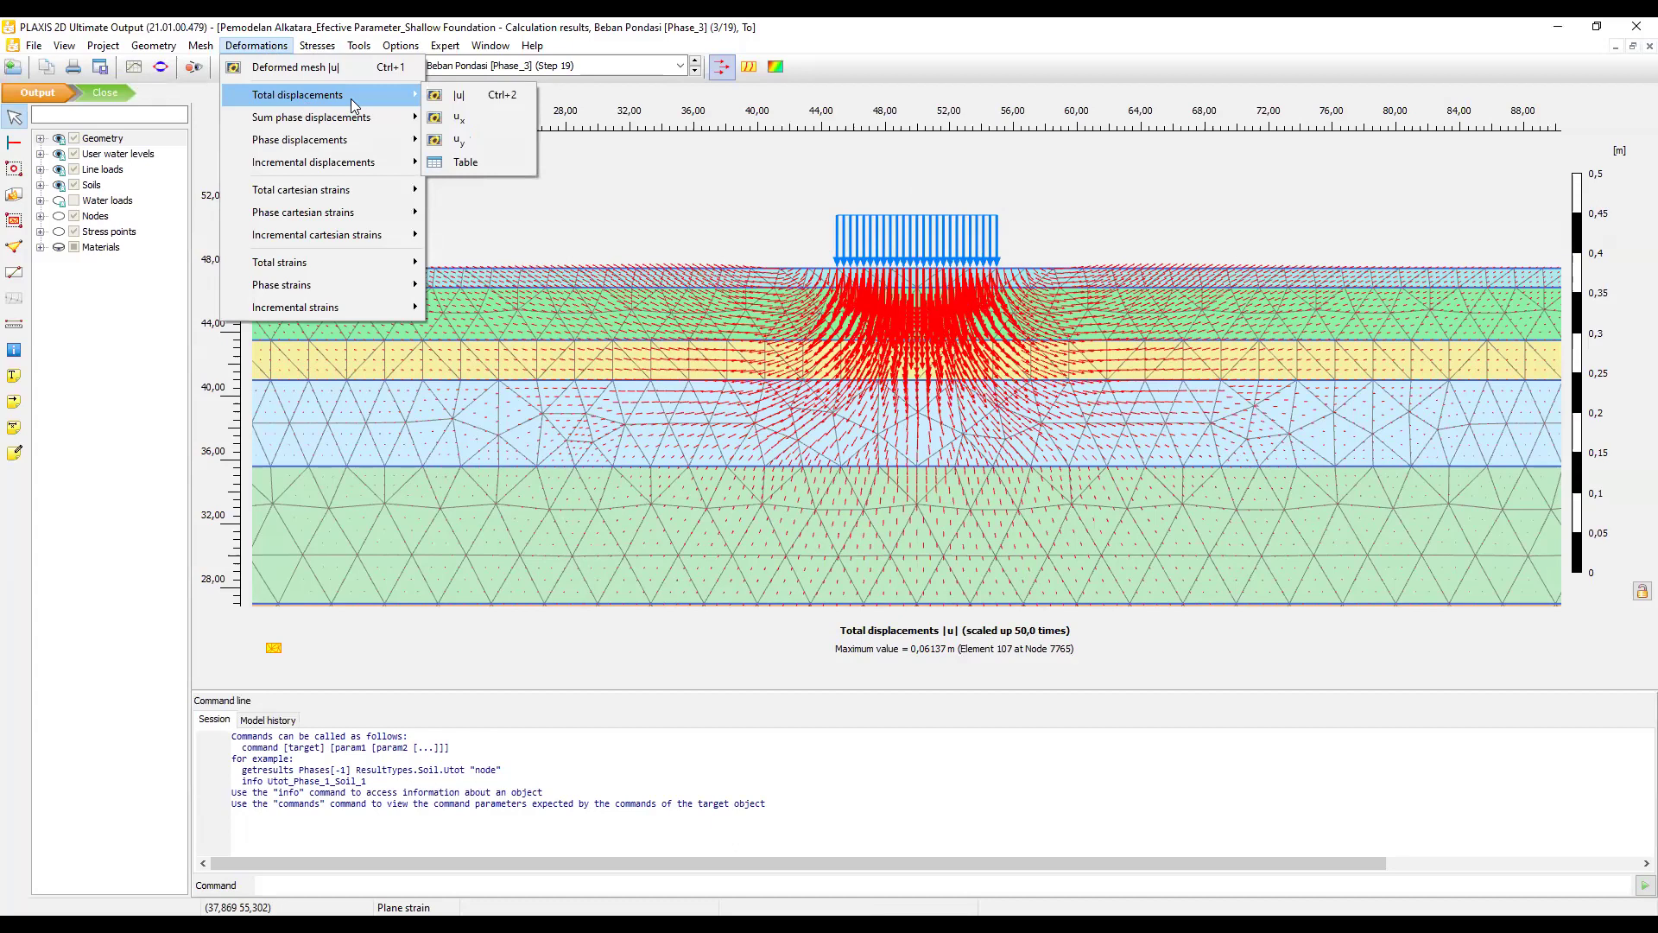
pyautogui.click(462, 120)
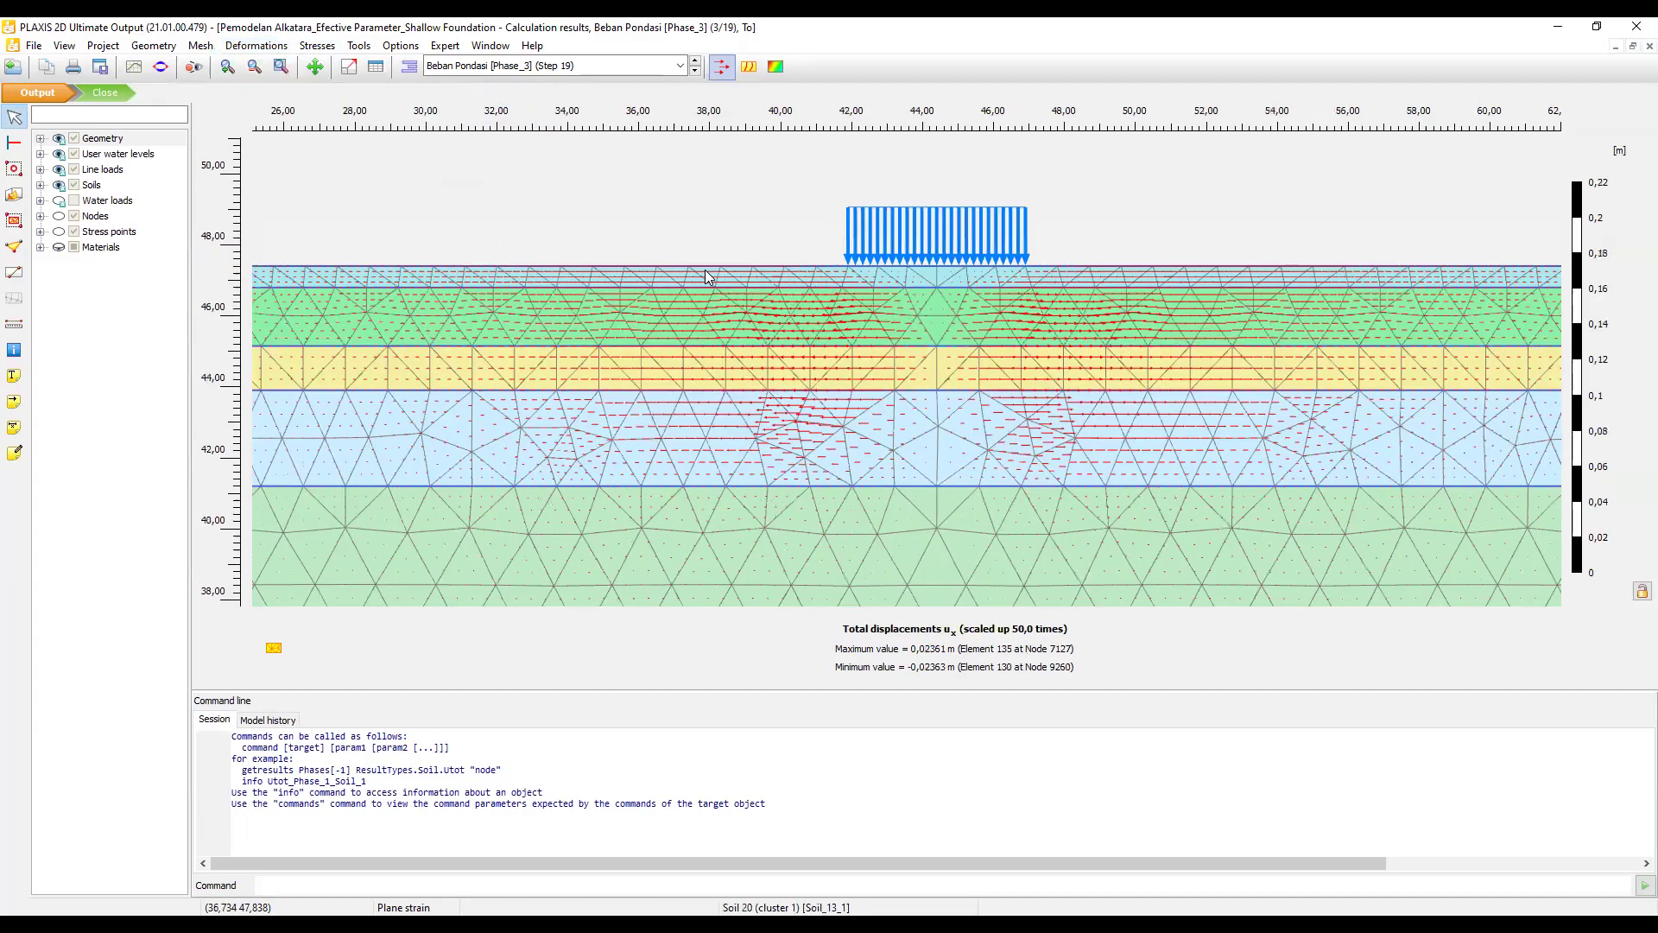
pyautogui.scroll(3, 705, 269)
pyautogui.scroll(-3, 971, 182)
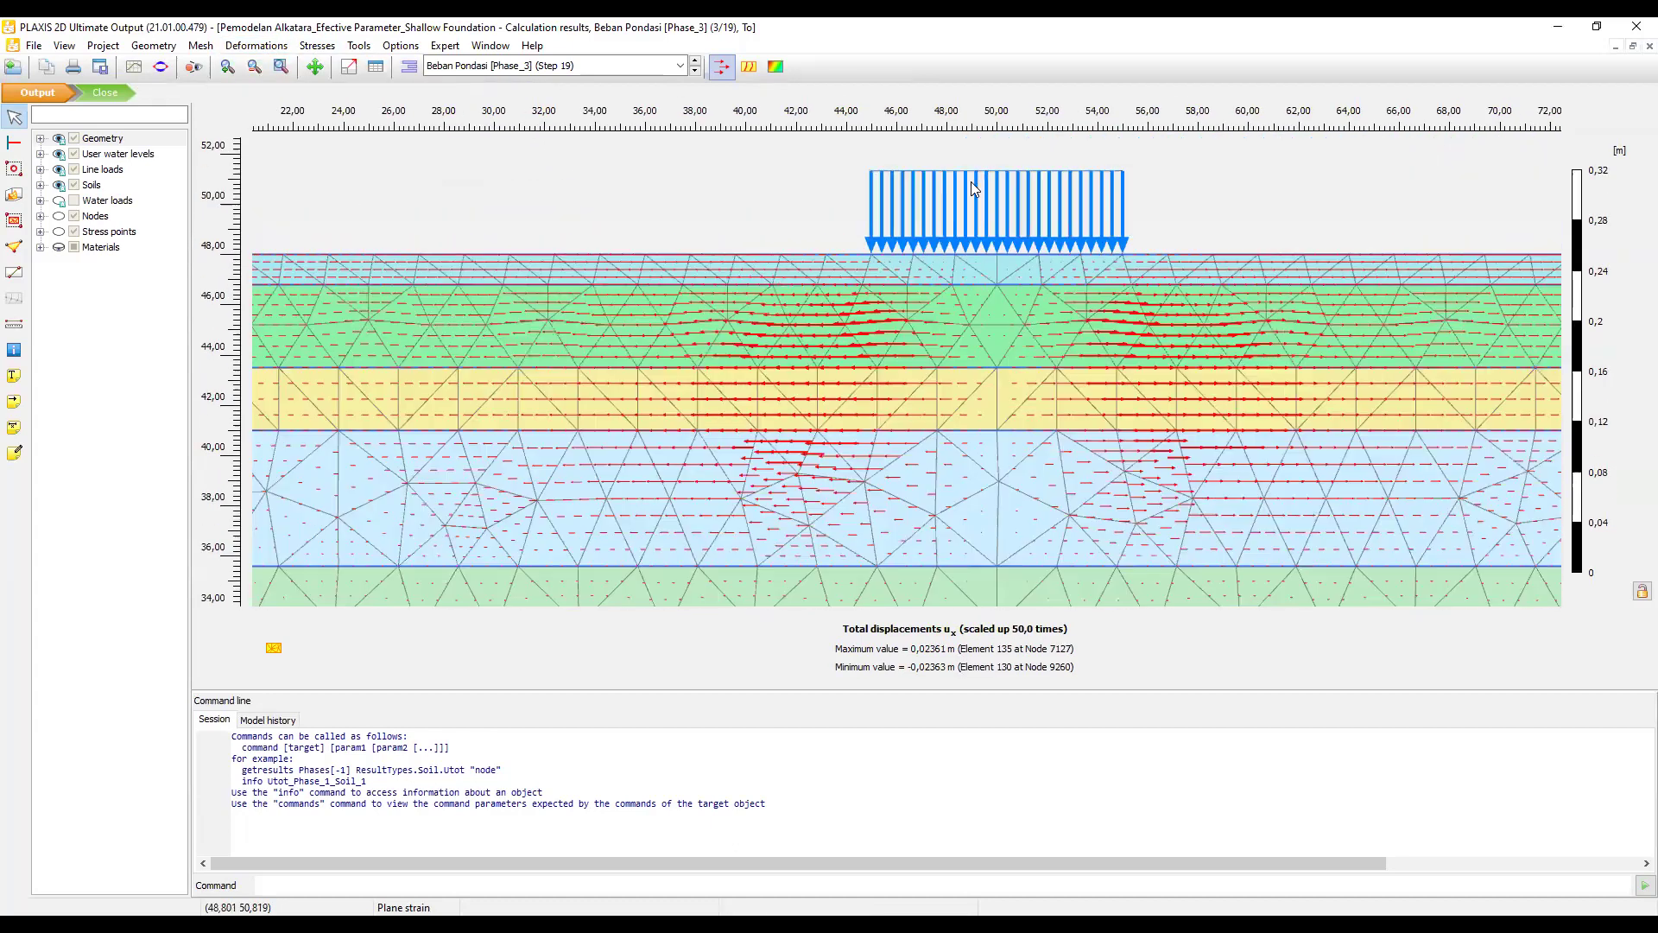
pyautogui.scroll(2, 897, 301)
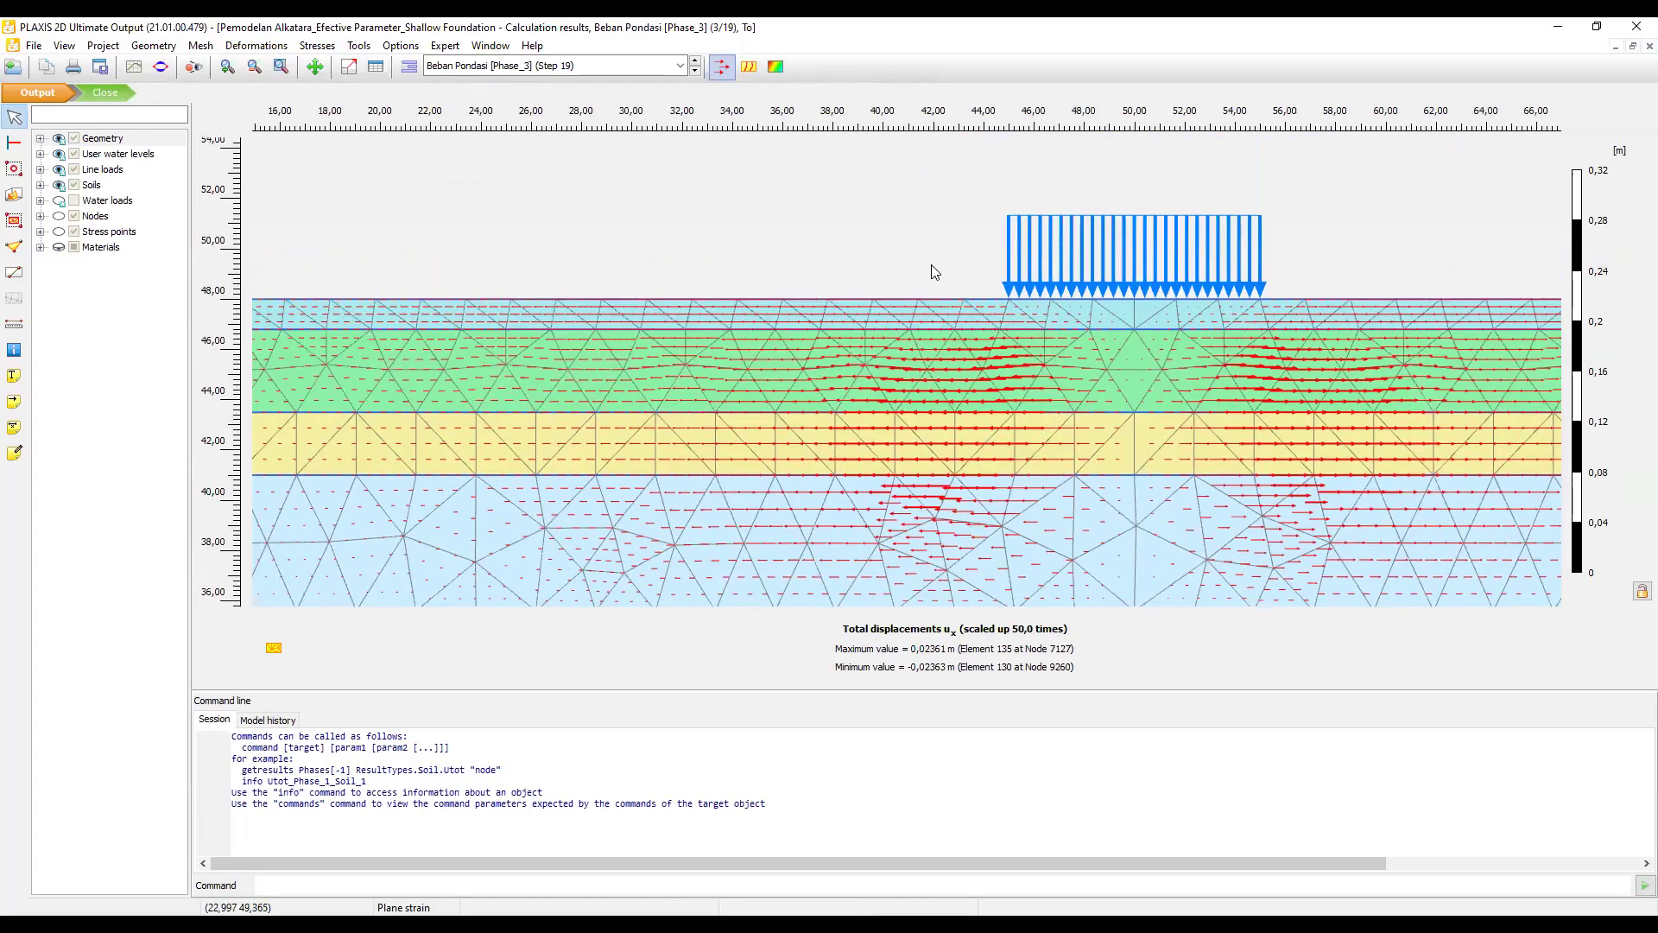
pyautogui.scroll(-1, 893, 283)
pyautogui.moveTo(1532, 271); pyautogui.dragTo(1211, 254)
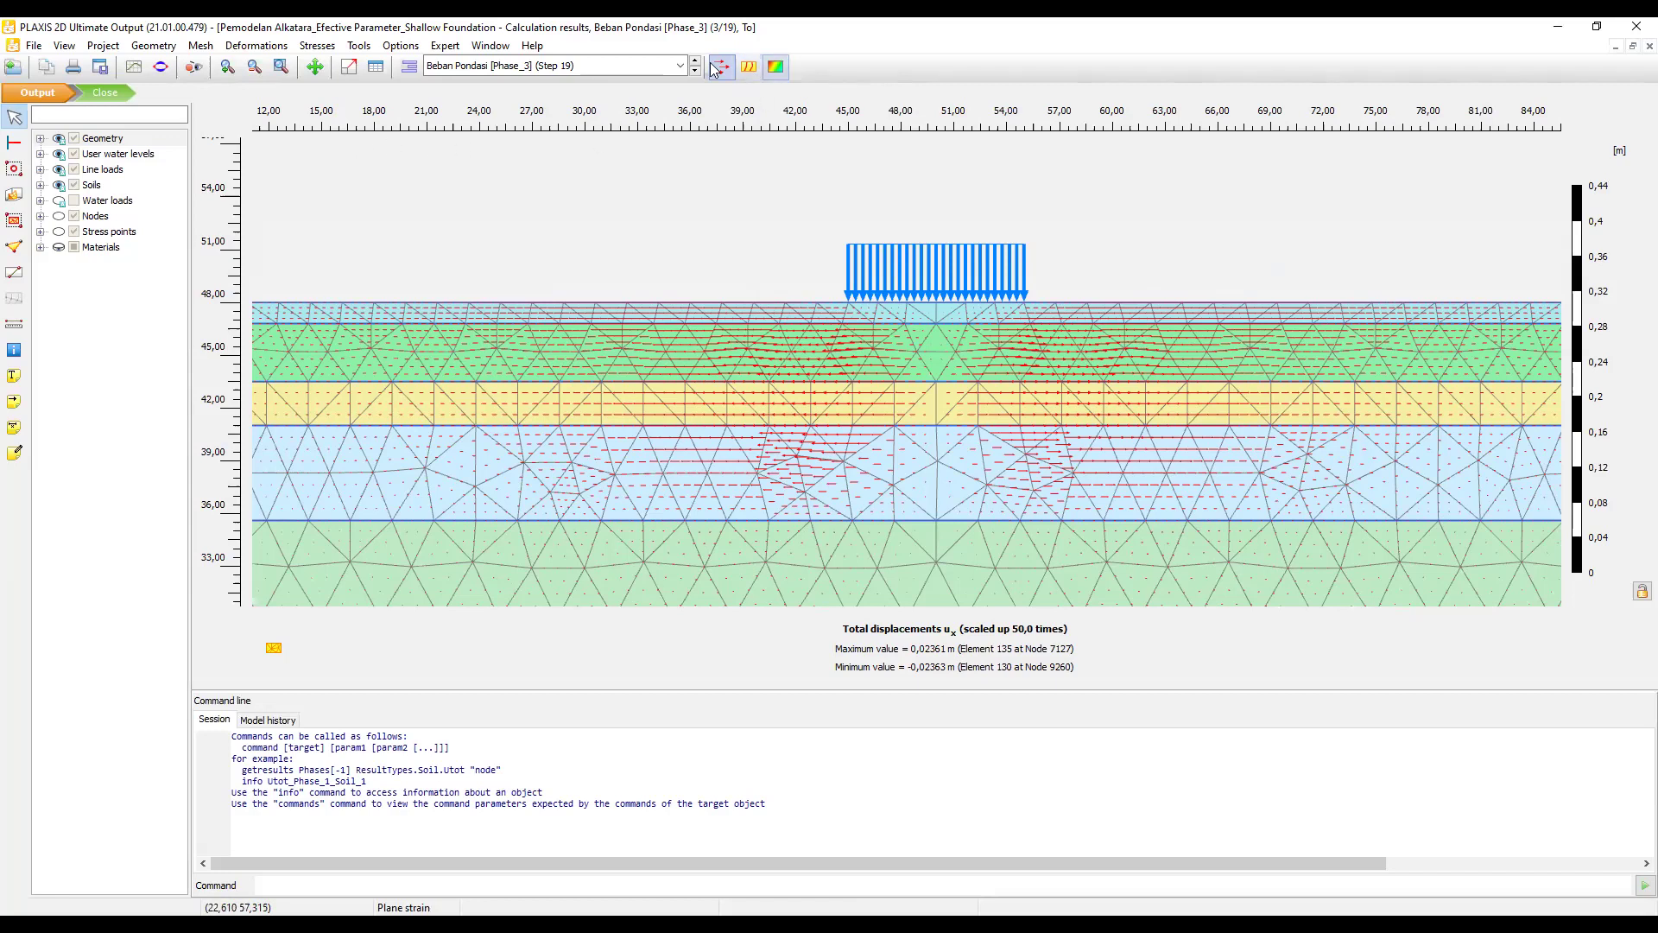
# Display the total vertical displacements uy of the Beban Pondasi phase as arrows.
pyautogui.click(240, 47)
pyautogui.moveTo(354, 95)
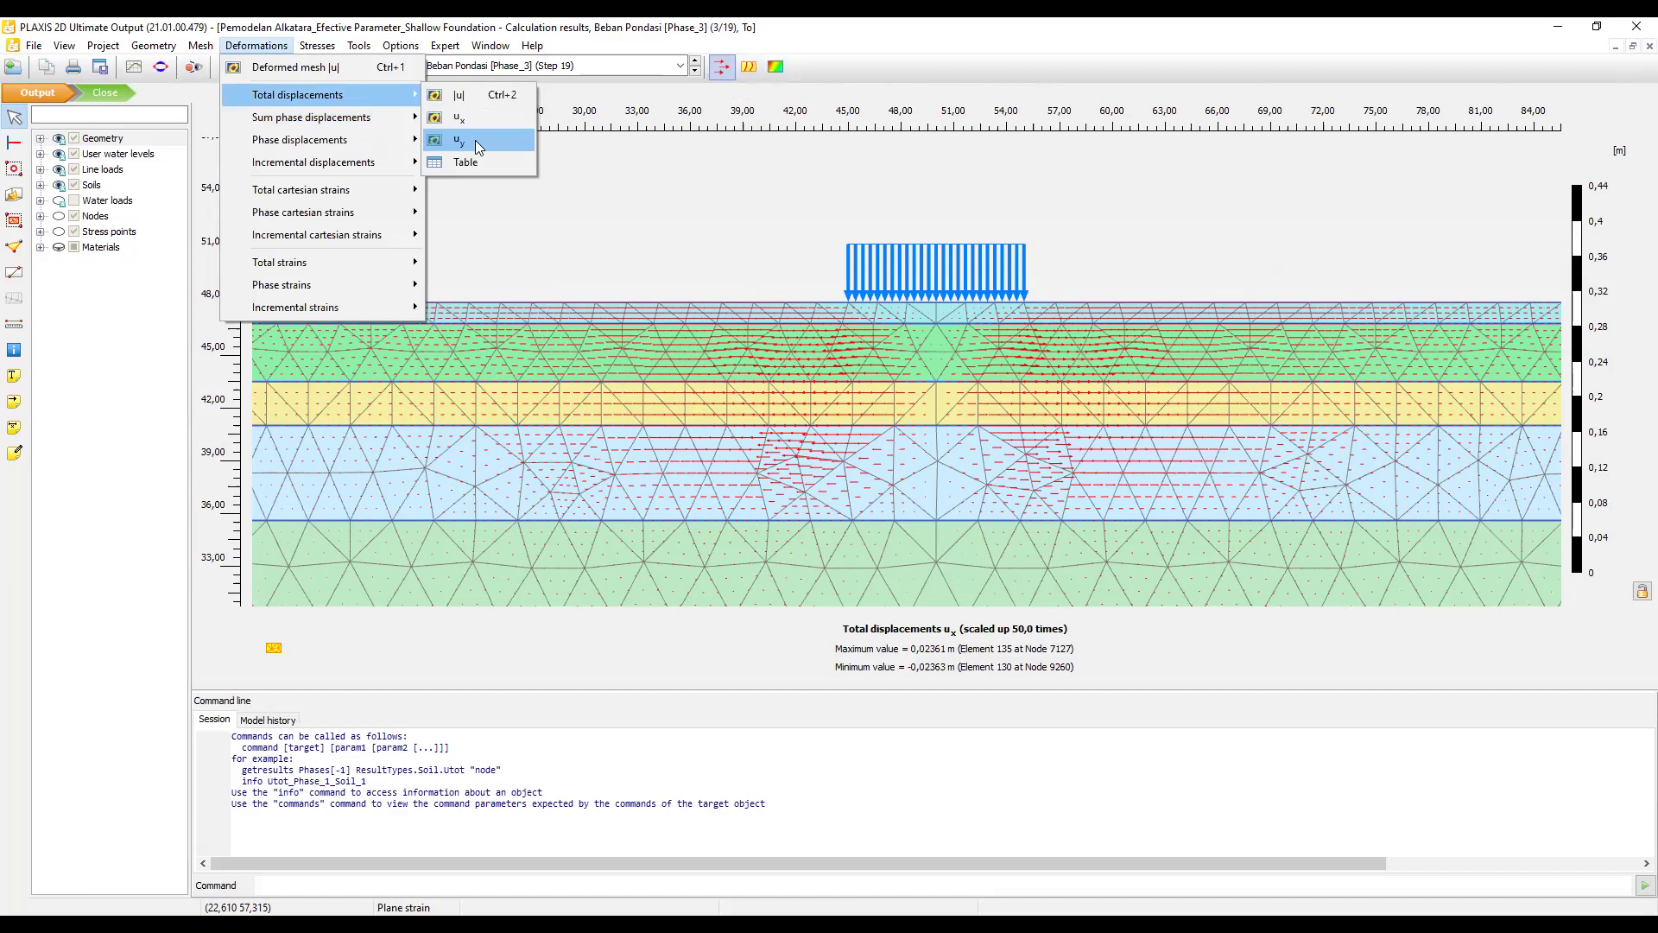
pyautogui.click(472, 142)
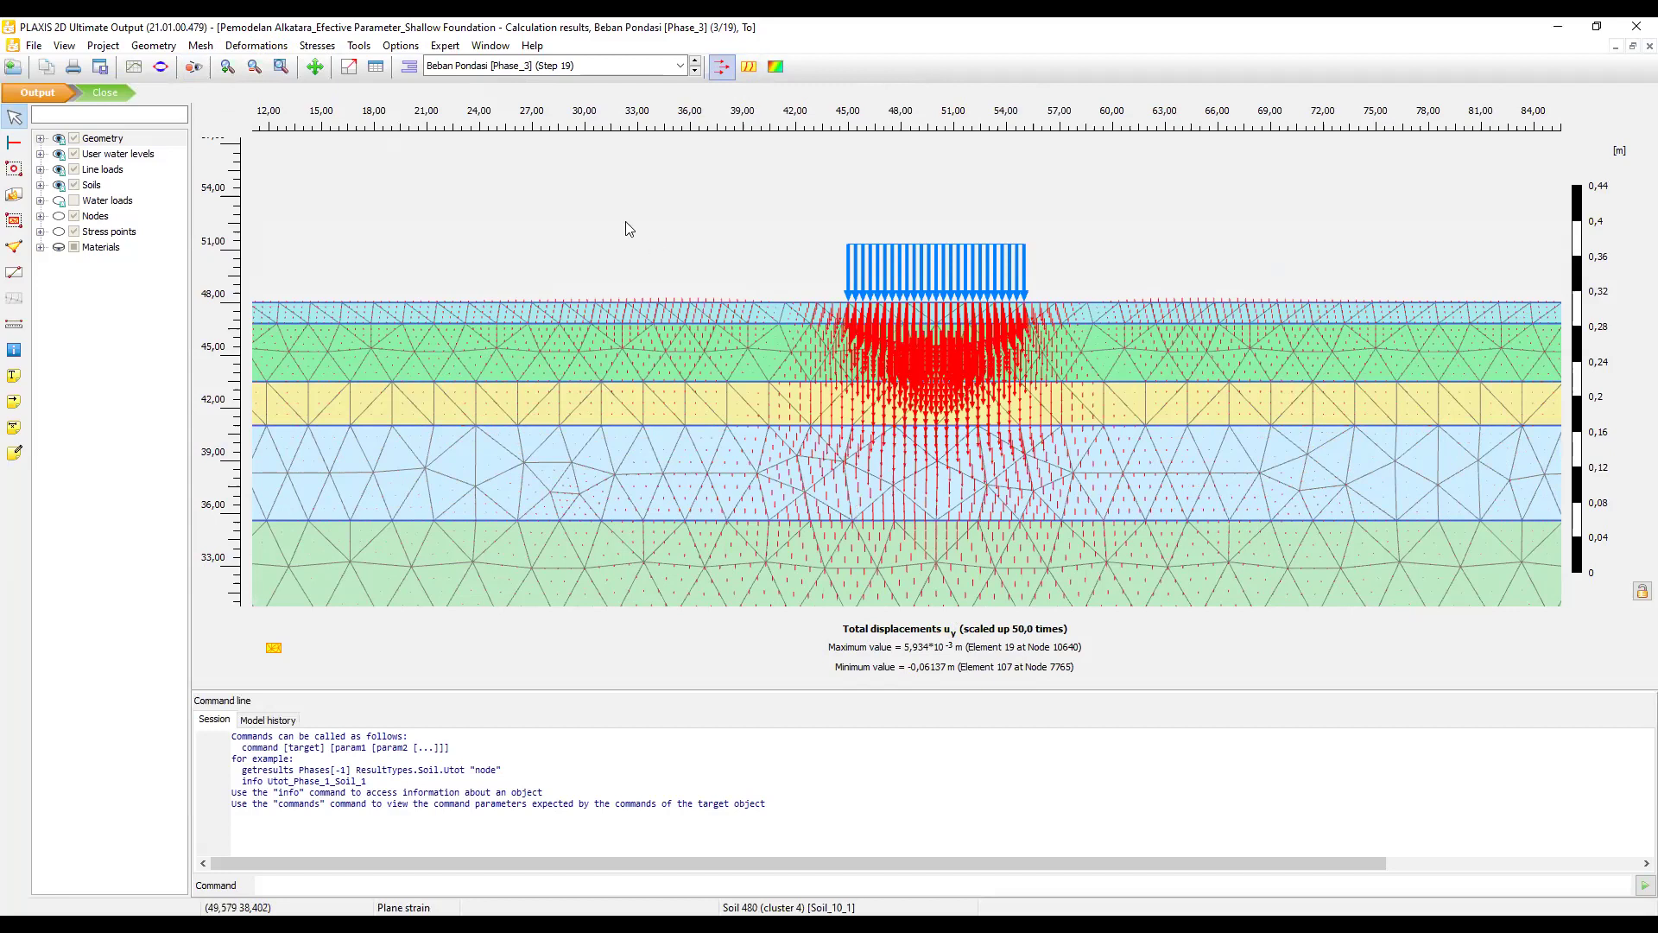
pyautogui.click(316, 46)
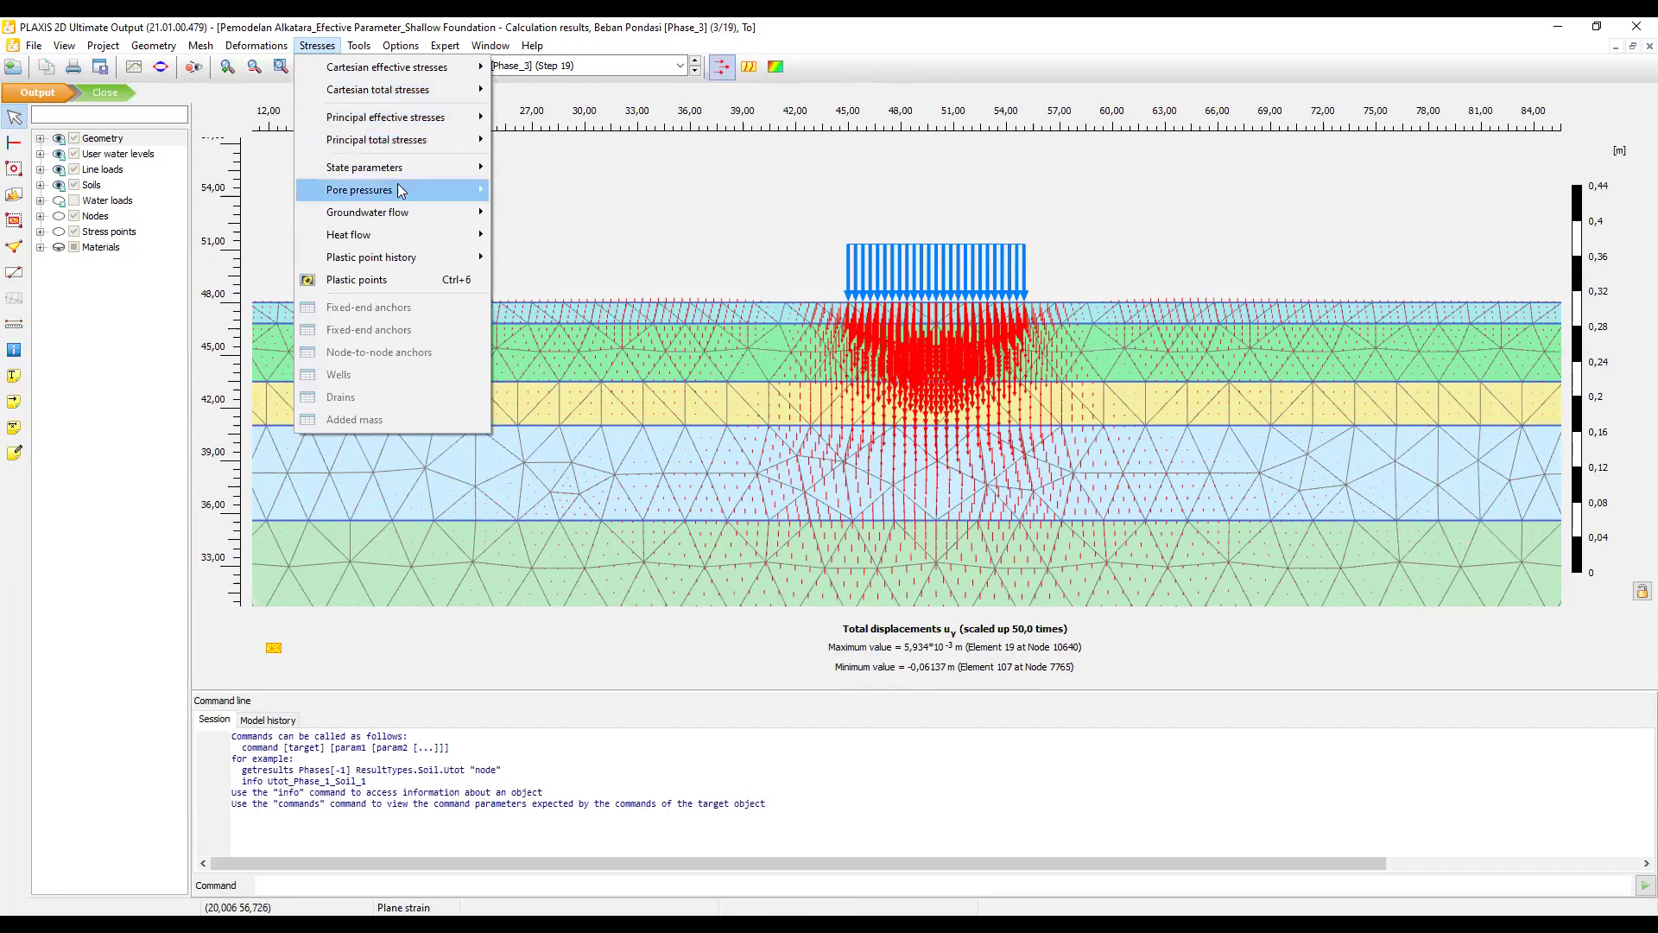
pyautogui.moveTo(400, 190)
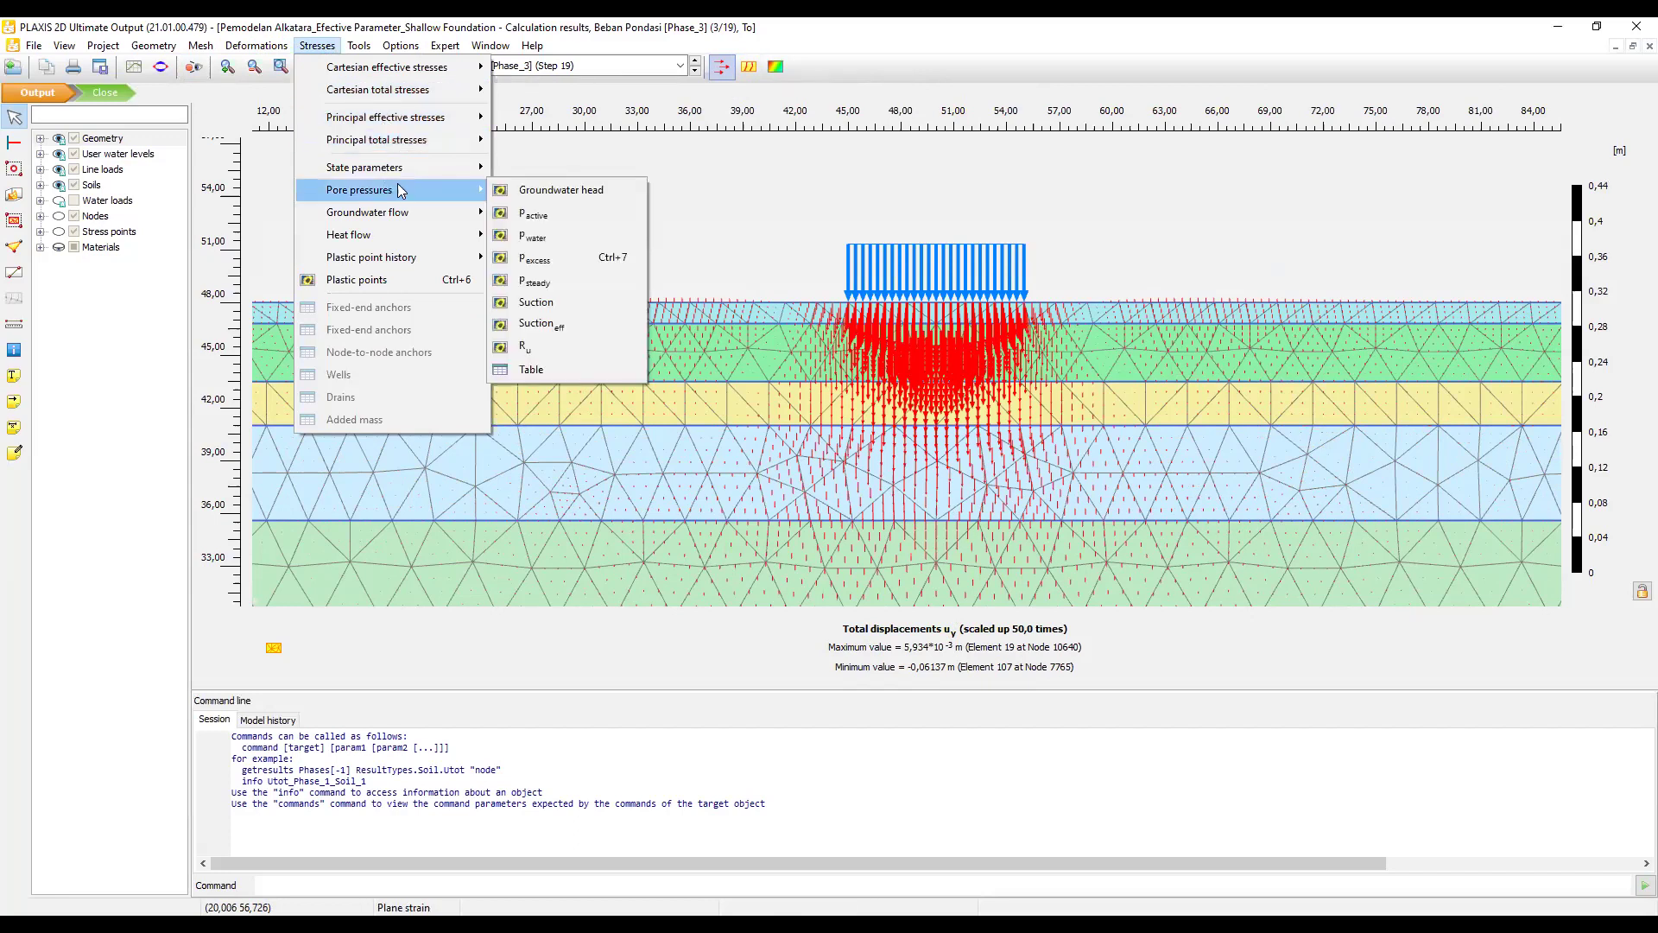
pyautogui.click(1115, 95)
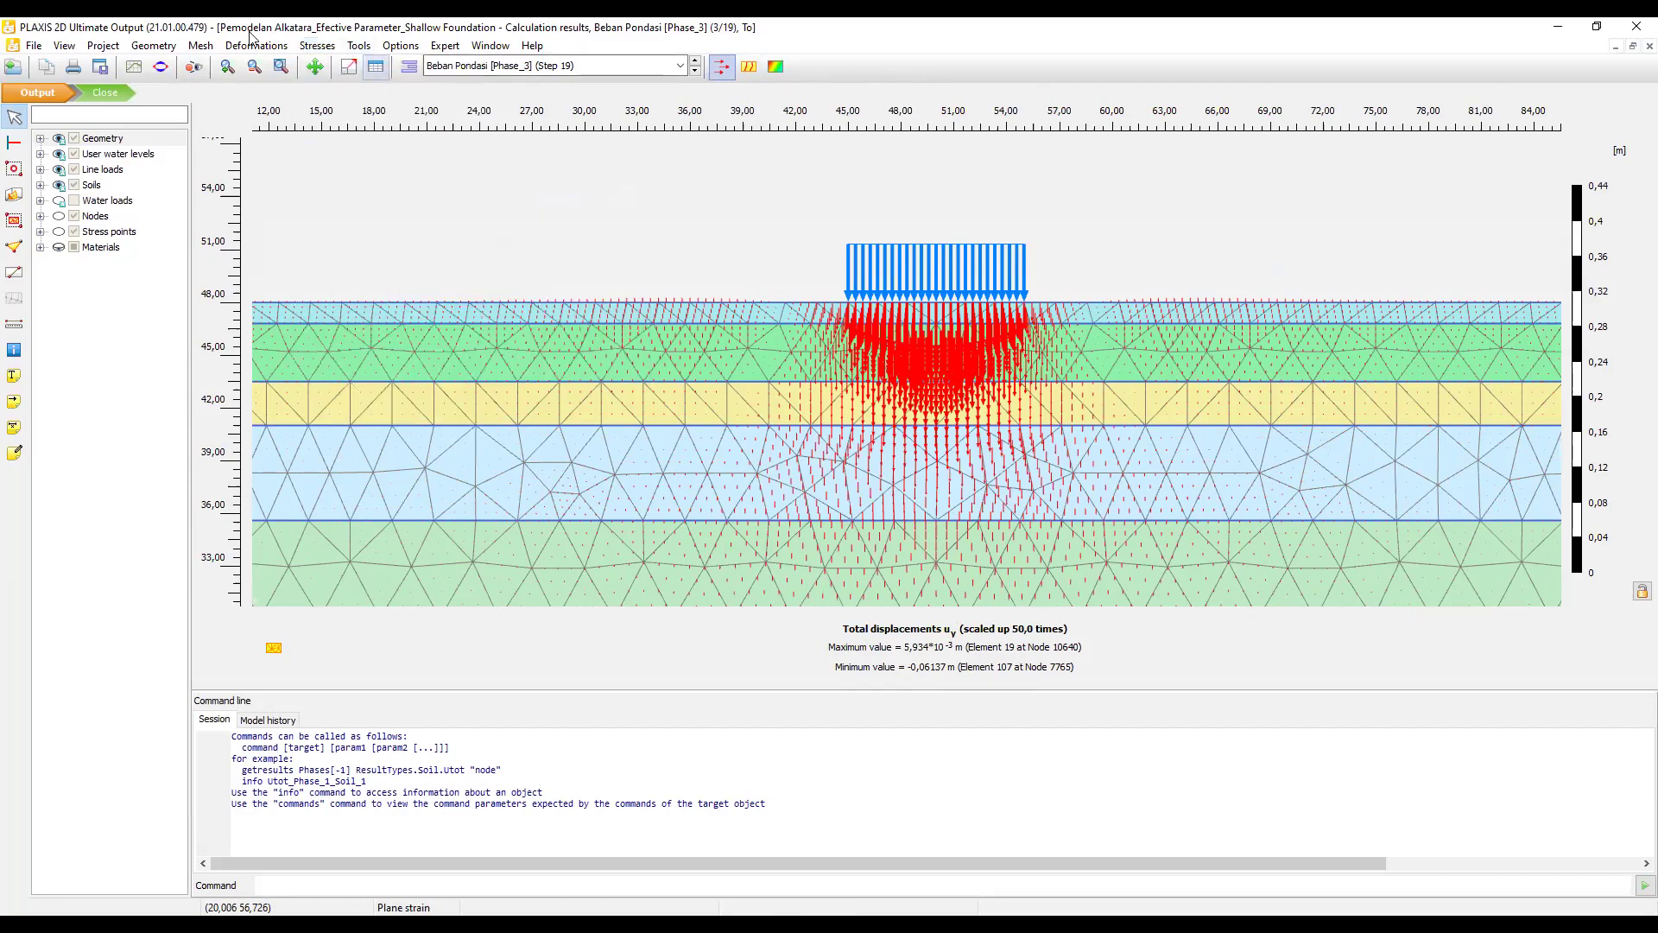
# Return to the total displacements |u| of the Beban Pondasi phase and show them as coloured shadings.
pyautogui.click(250, 43)
pyautogui.click(509, 95)
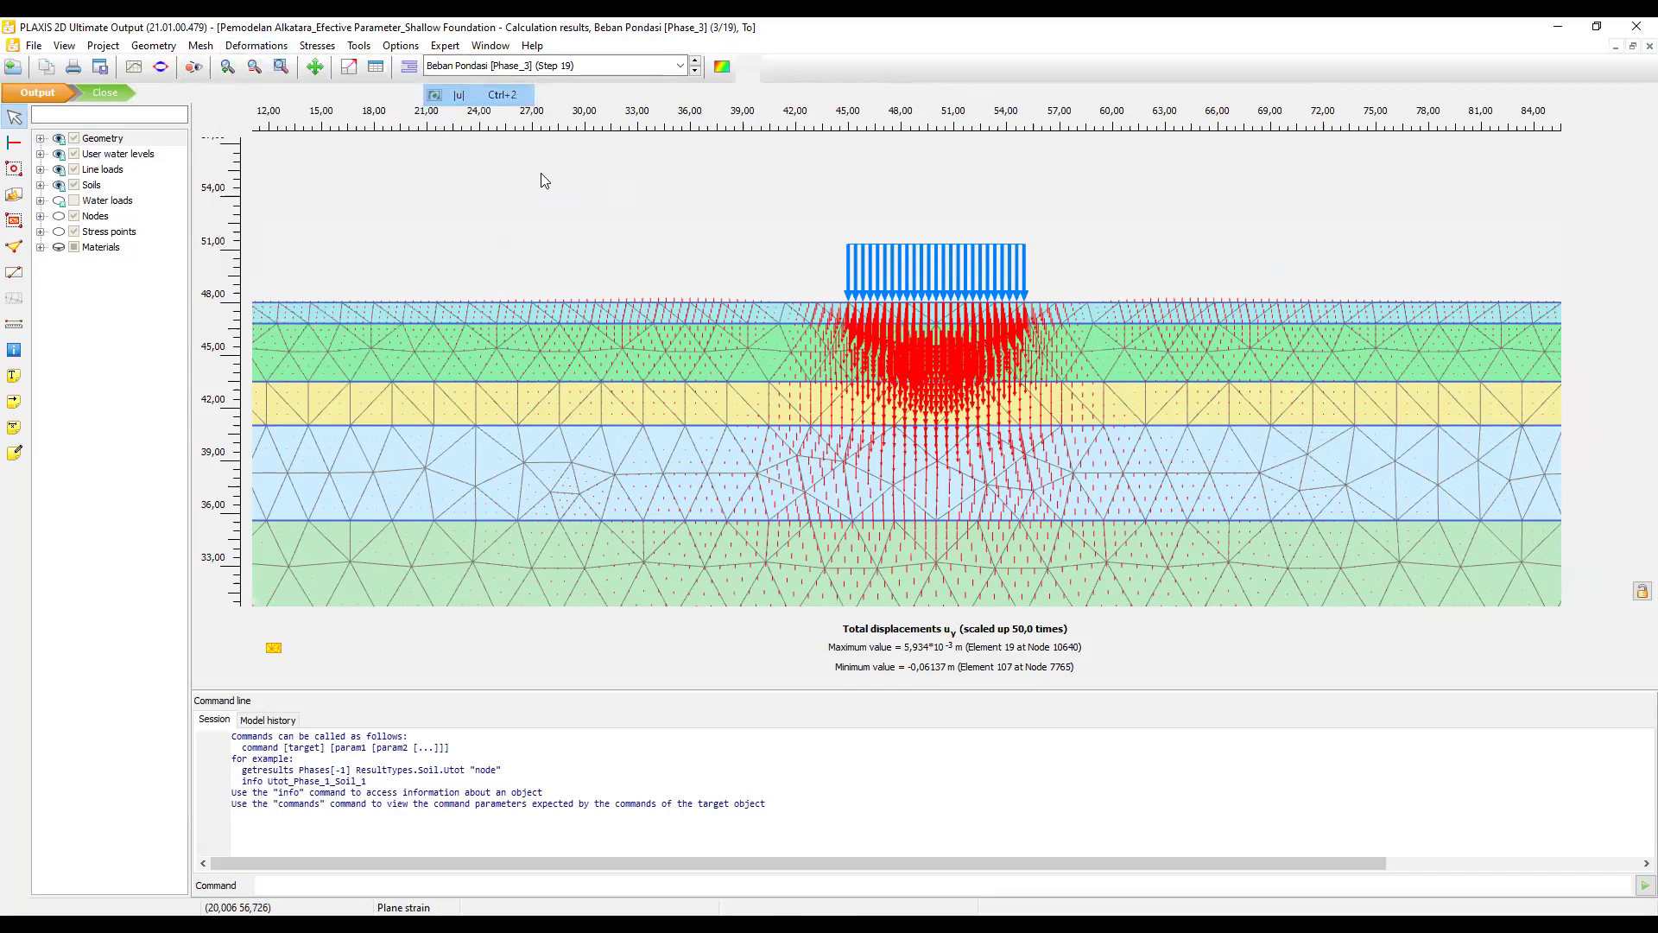
pyautogui.click(775, 67)
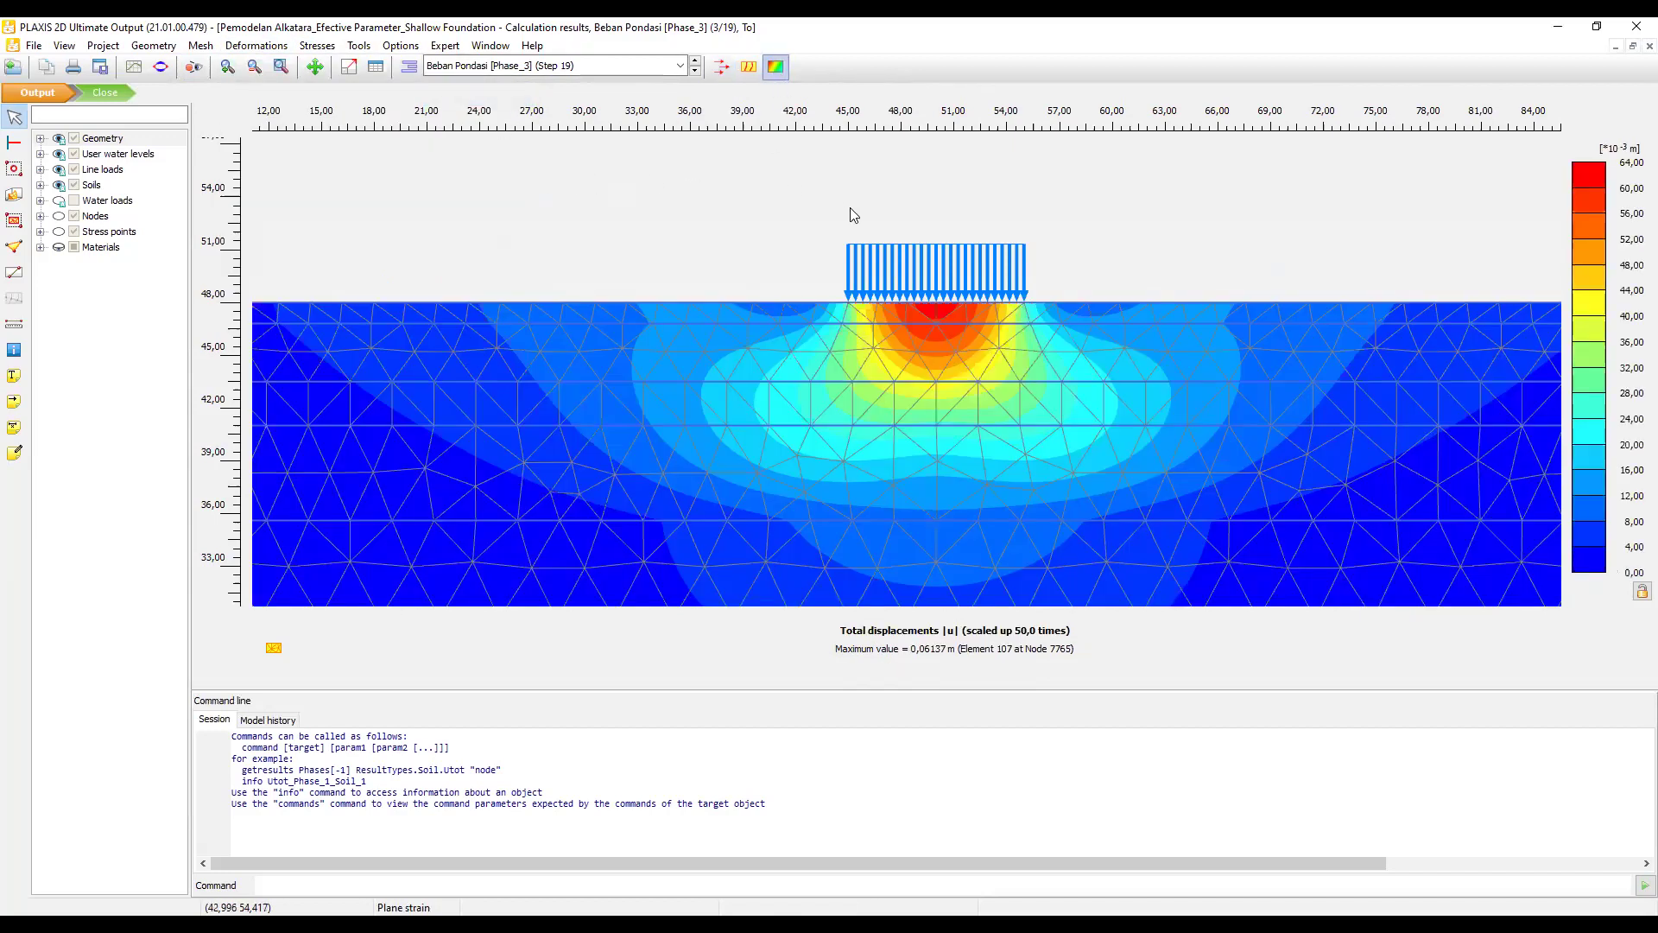
# Display the groundwater head distribution of the Beban Pondasi phase.
pyautogui.click(313, 48)
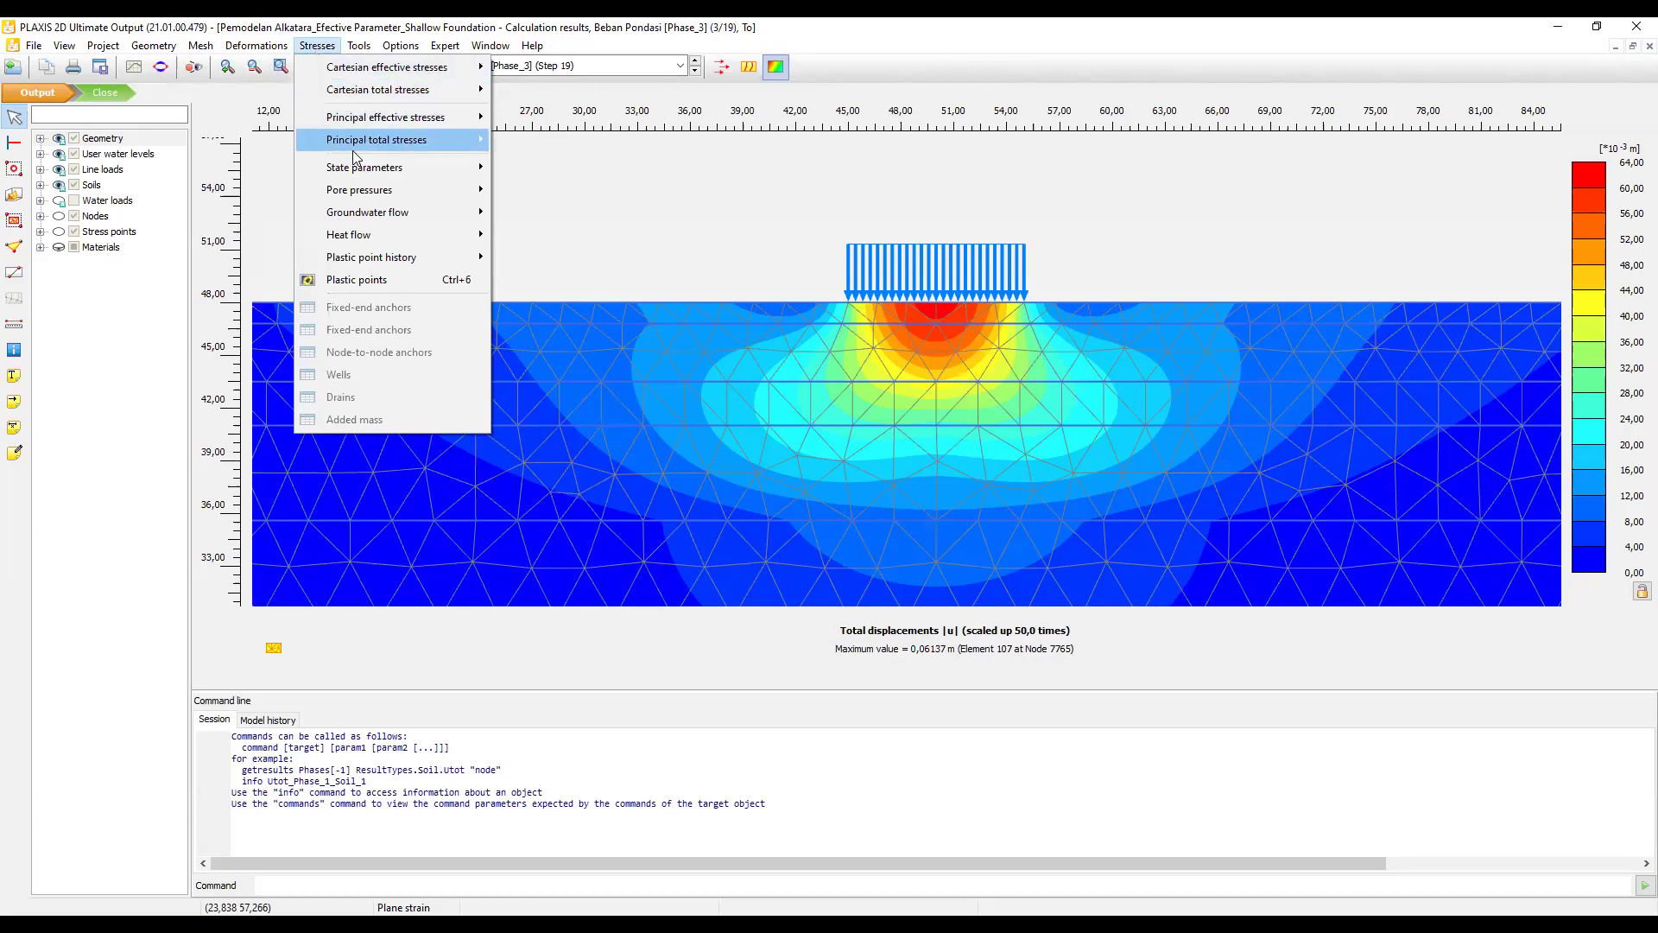
pyautogui.moveTo(396, 188)
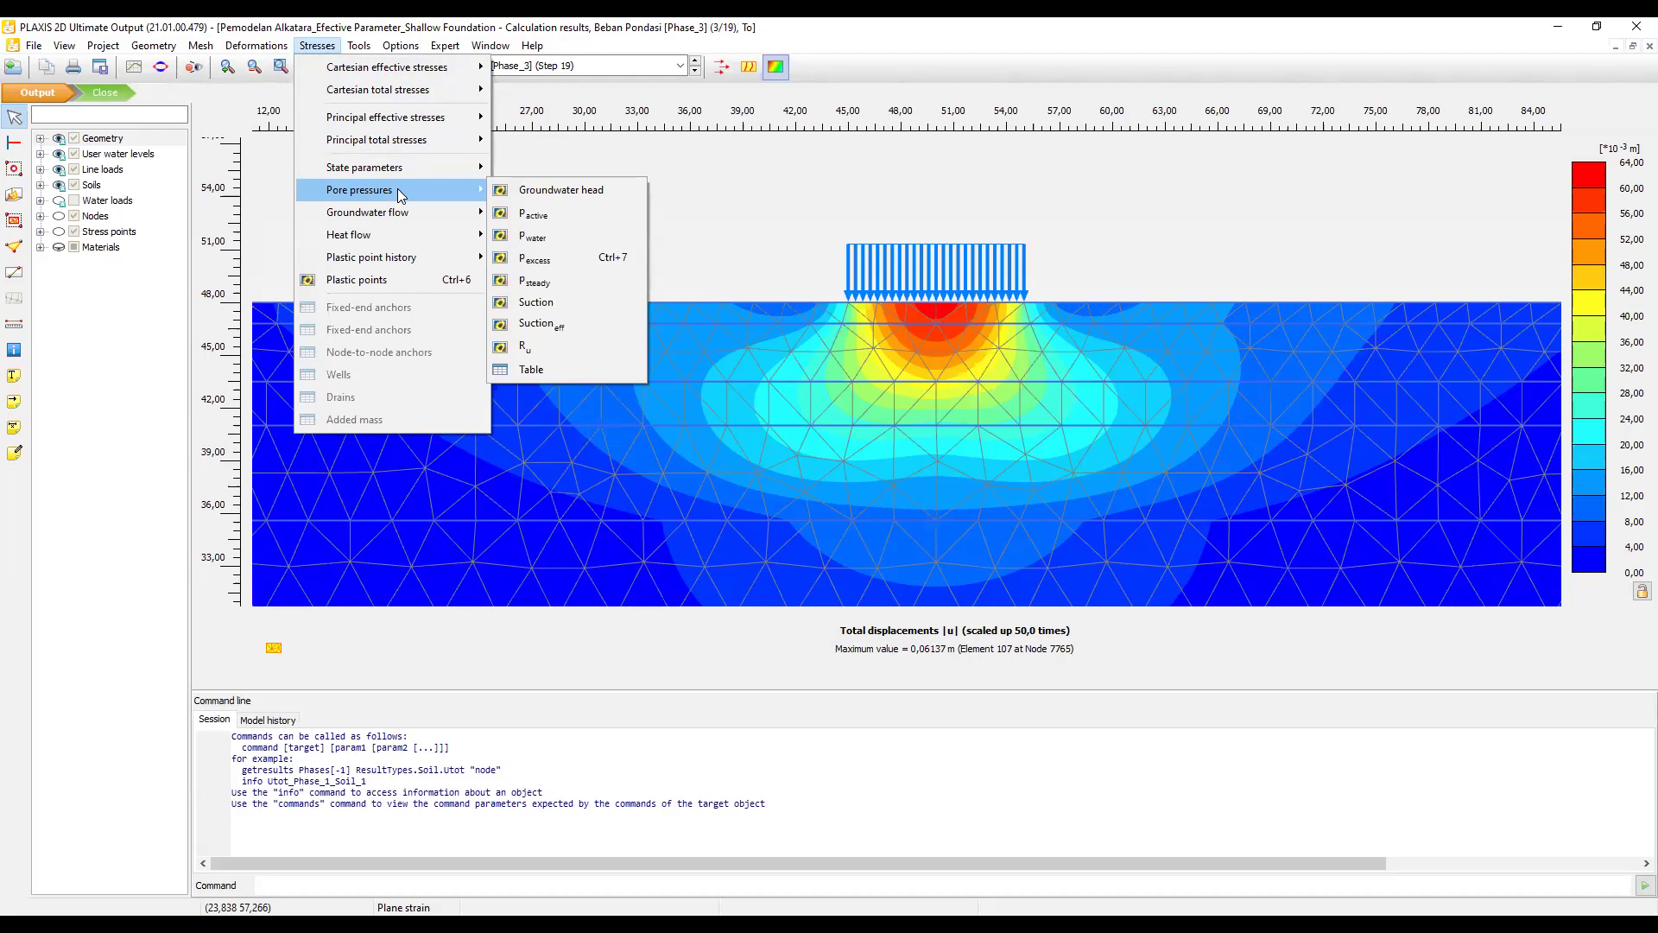
pyautogui.click(566, 190)
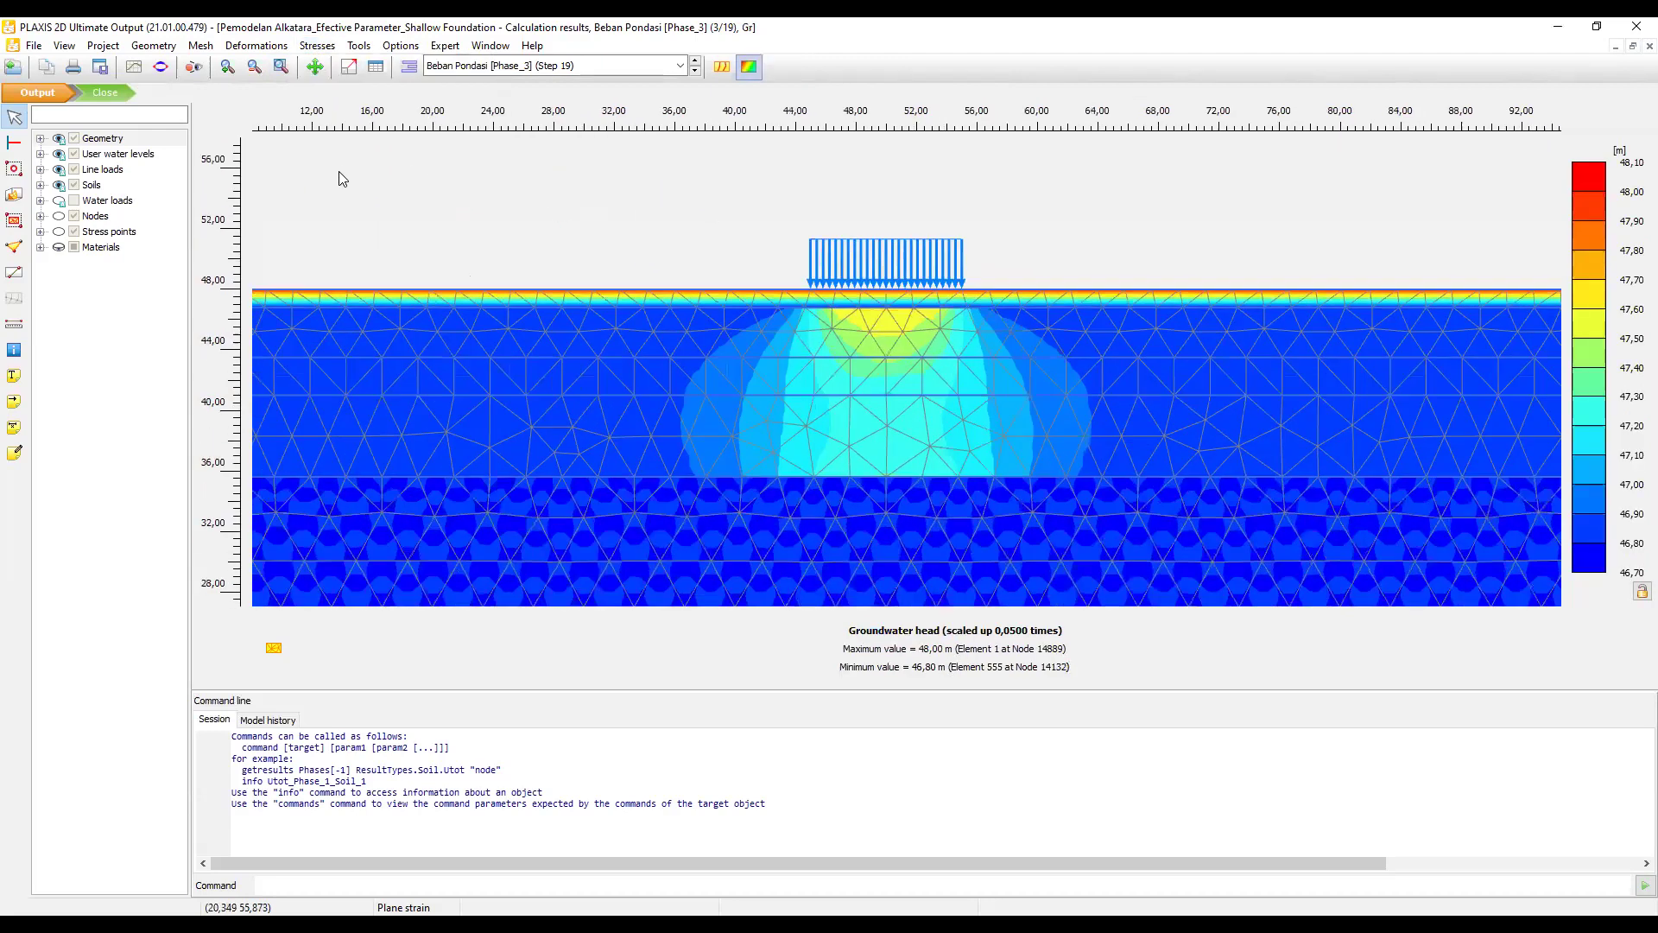
# Display the steady state pore pressures p_steady and examine their distribution over the full soil depth.
pyautogui.click(256, 48)
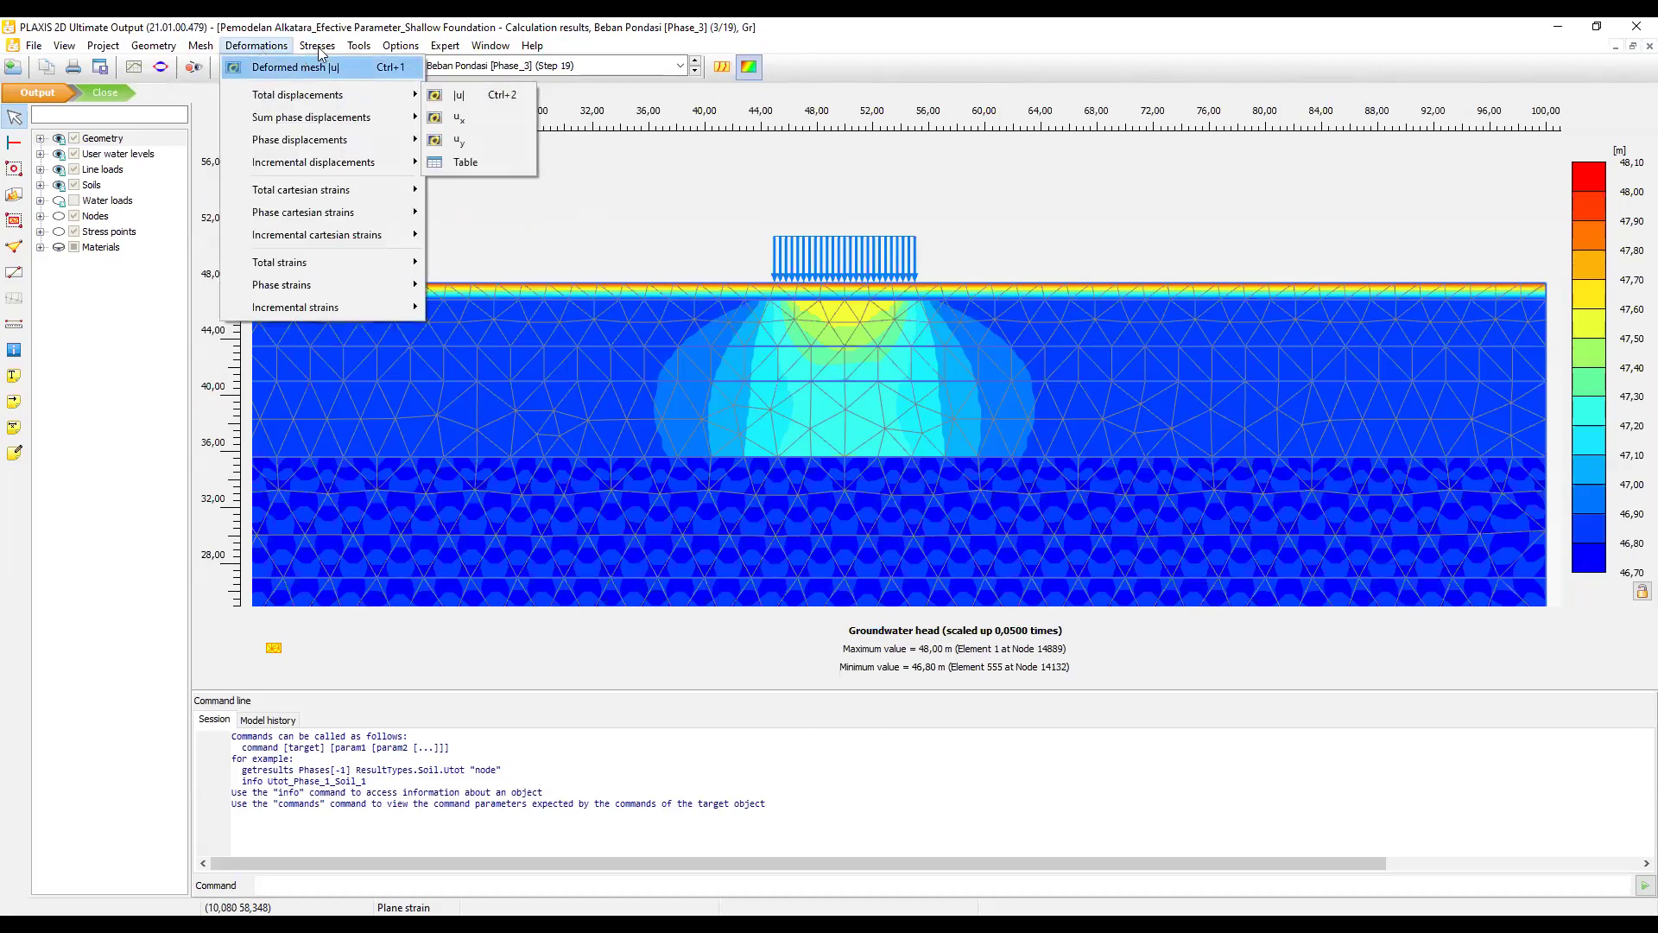
pyautogui.moveTo(318, 47)
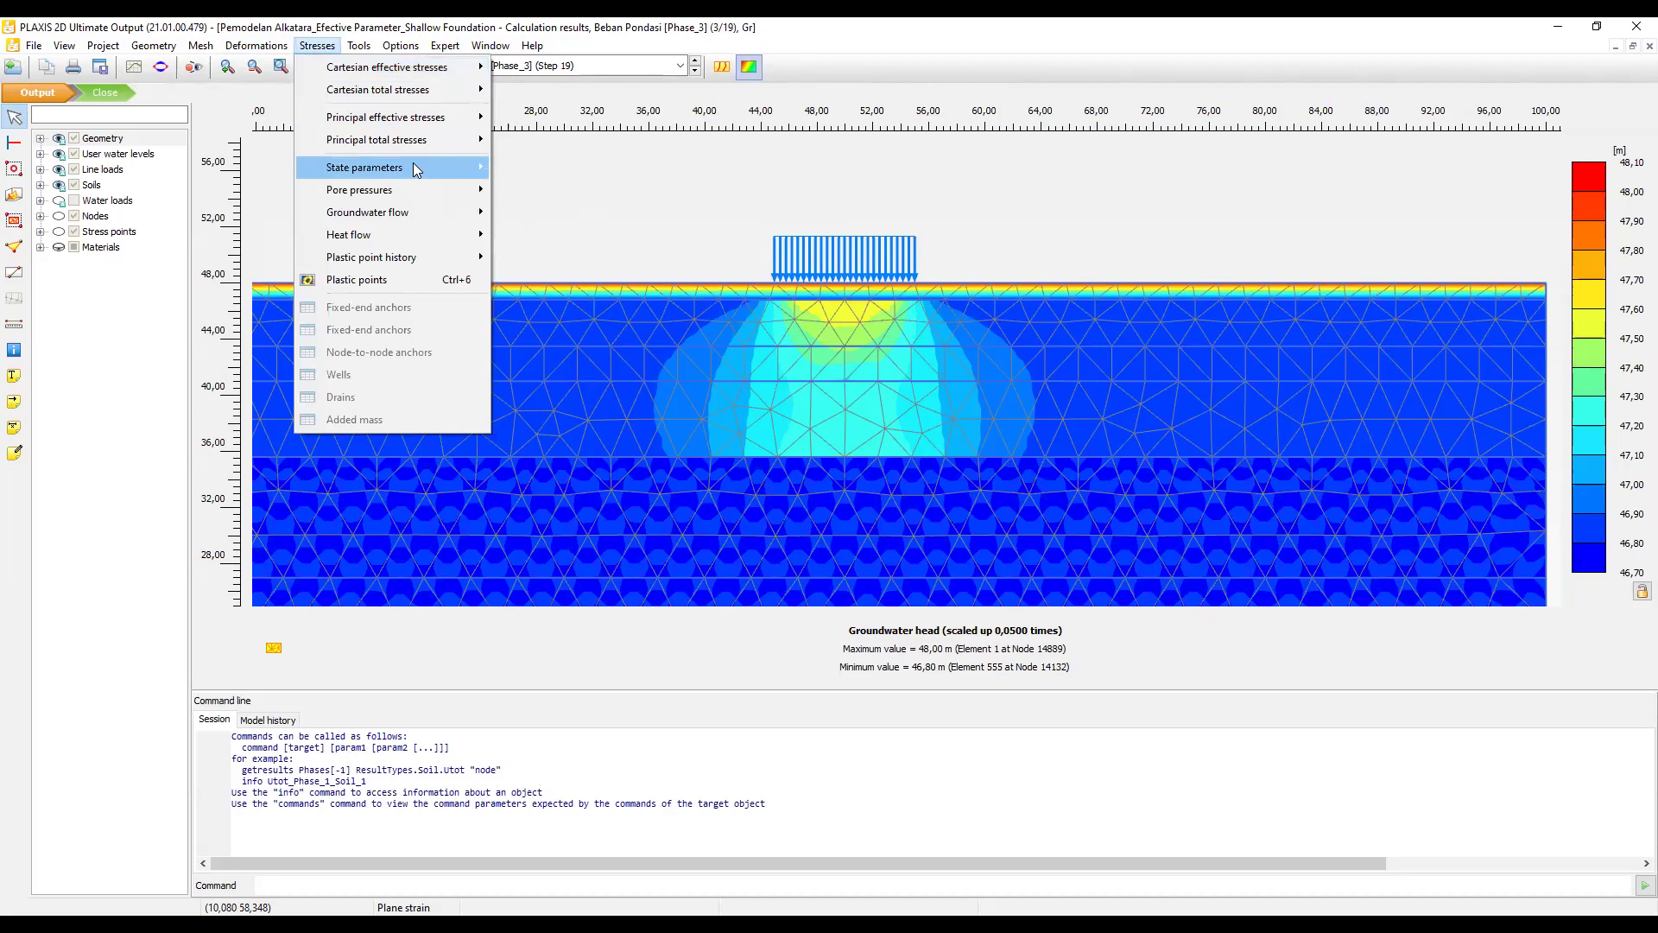
pyautogui.moveTo(443, 196)
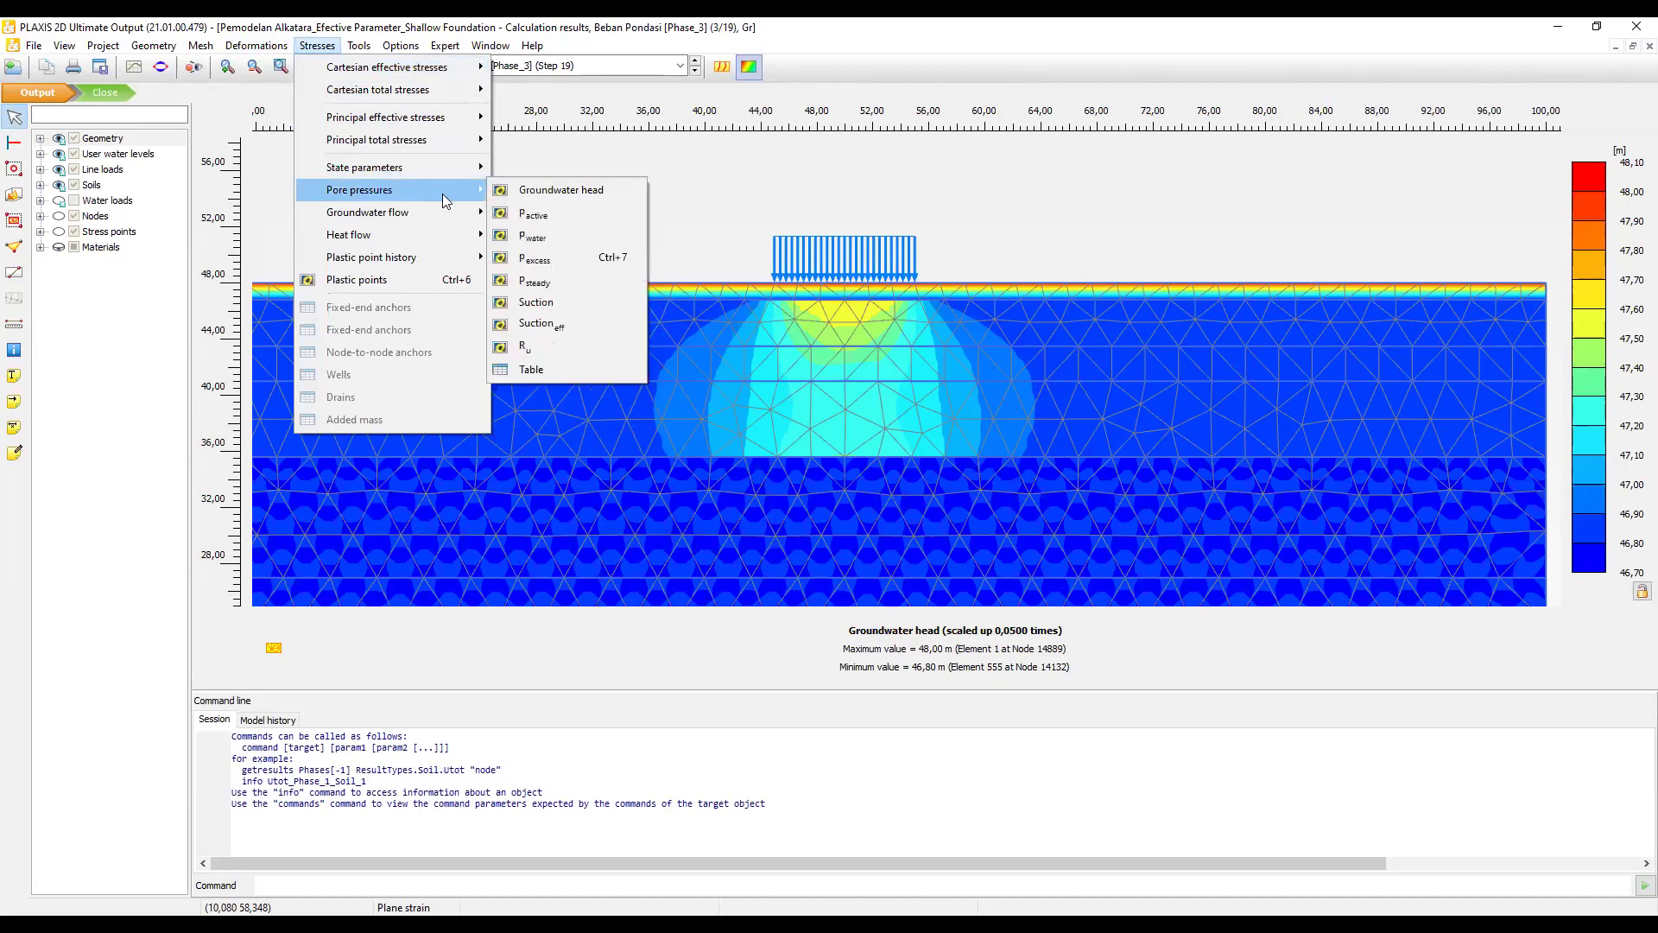
pyautogui.click(544, 281)
pyautogui.scroll(-3, 738, 295)
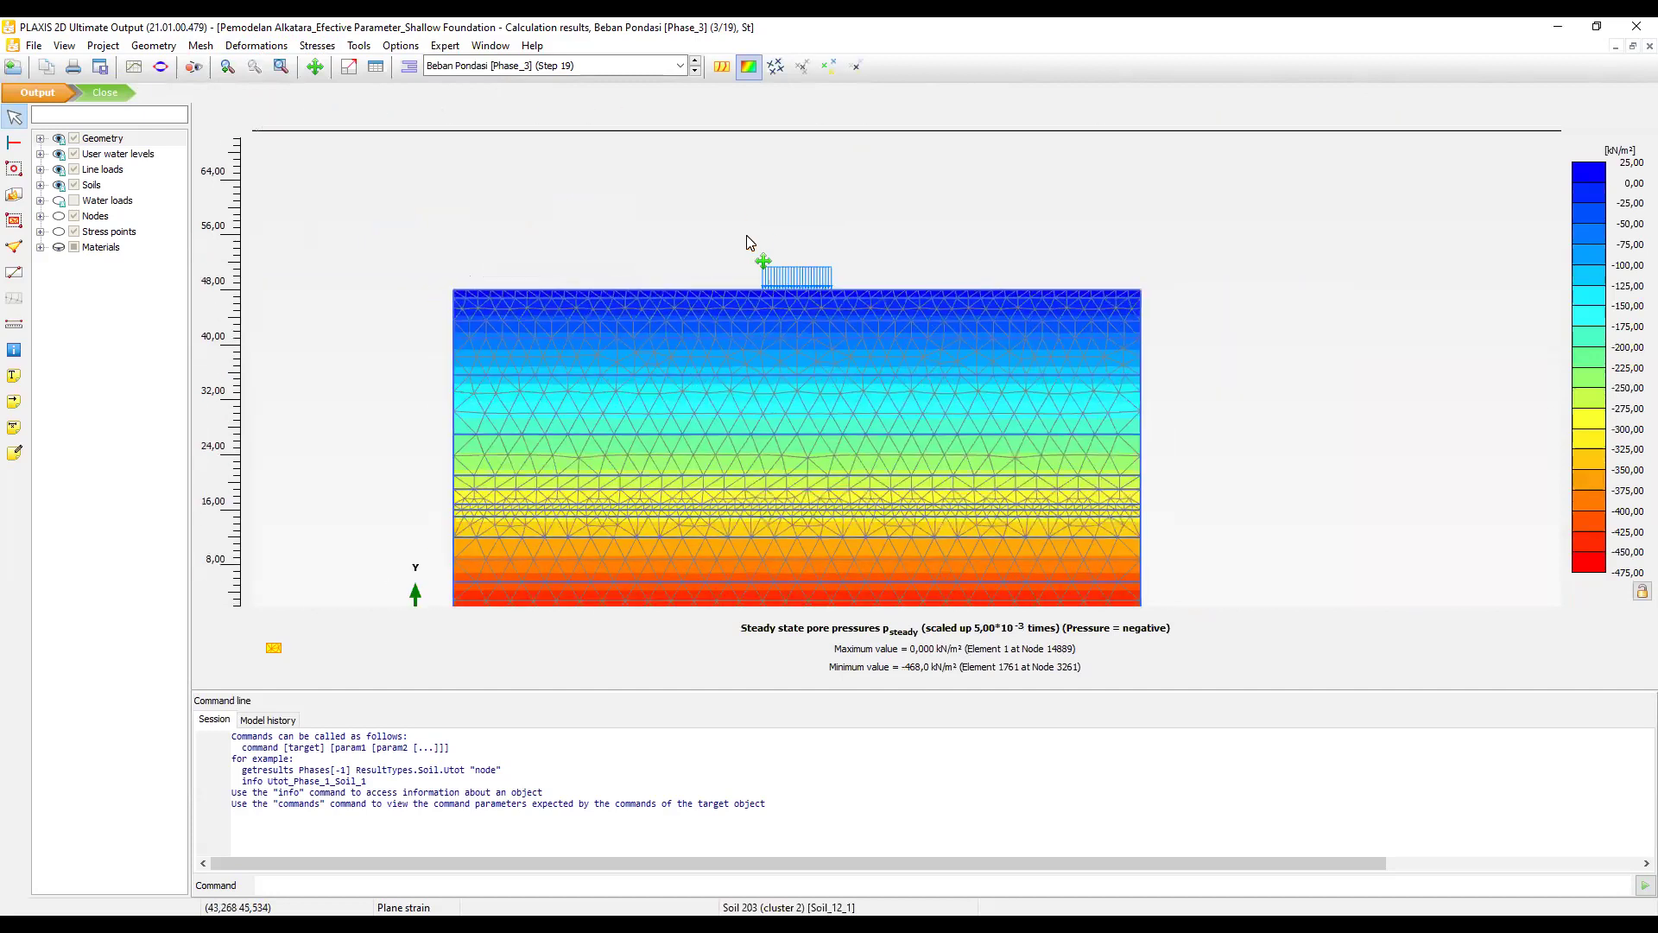
pyautogui.scroll(1, 762, 232)
pyautogui.scroll(1, 765, 230)
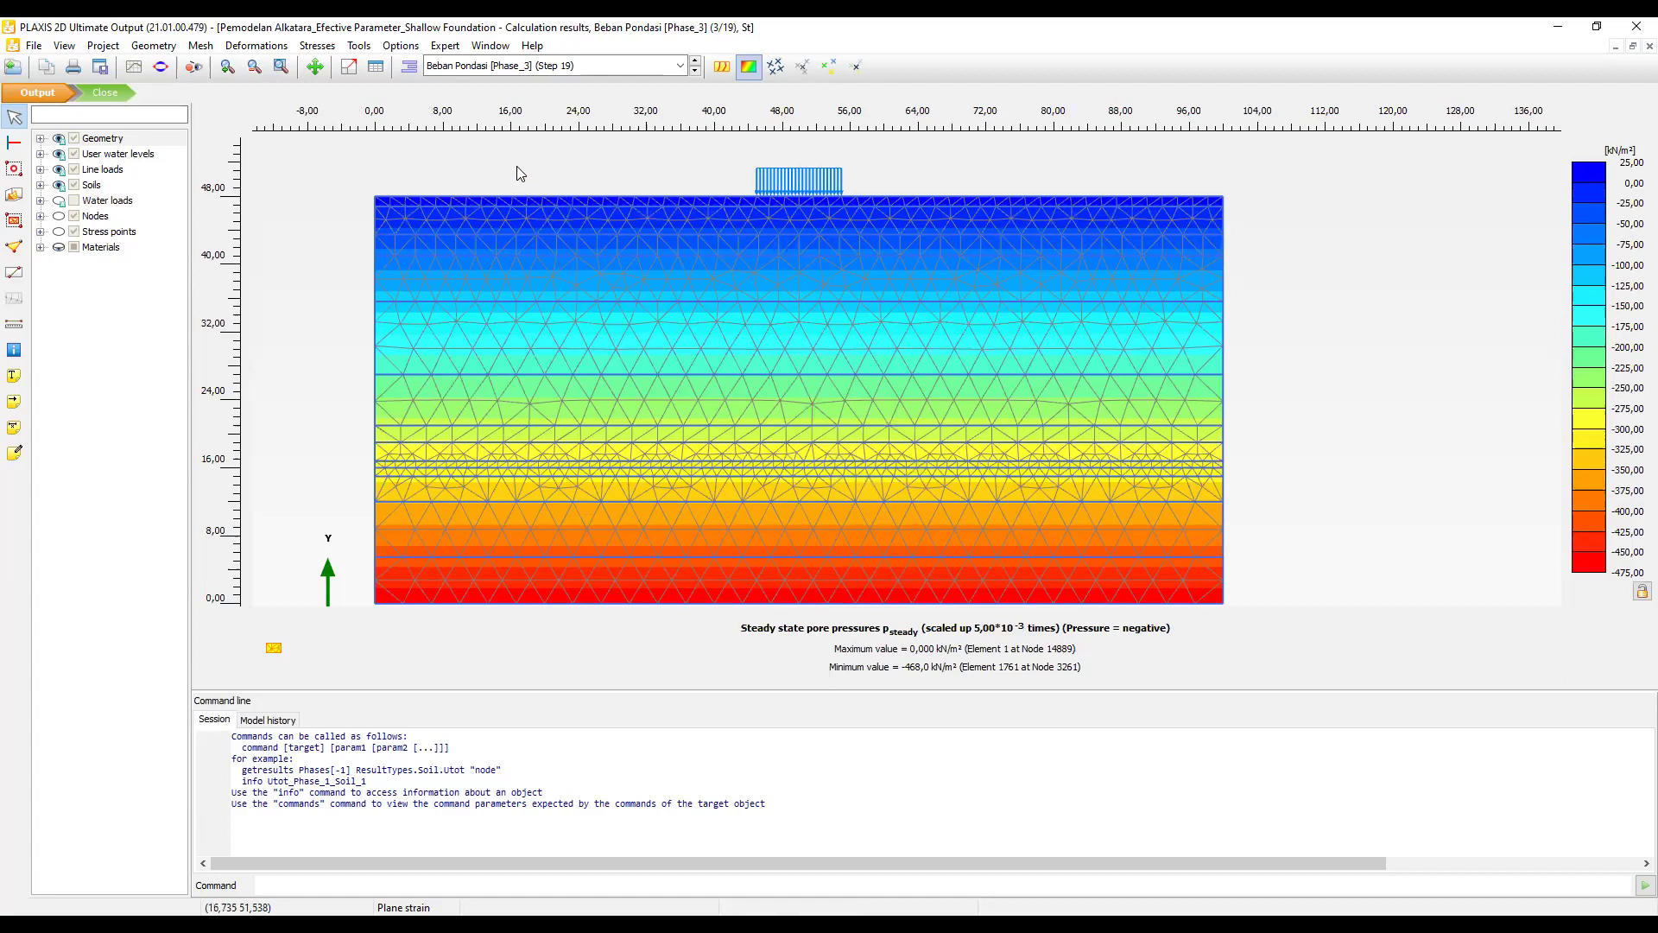
# Display the excess pore pressures p_excess in an enlarged drawing area and examine the zone beneath the line load.
pyautogui.click(308, 47)
pyautogui.moveTo(425, 190)
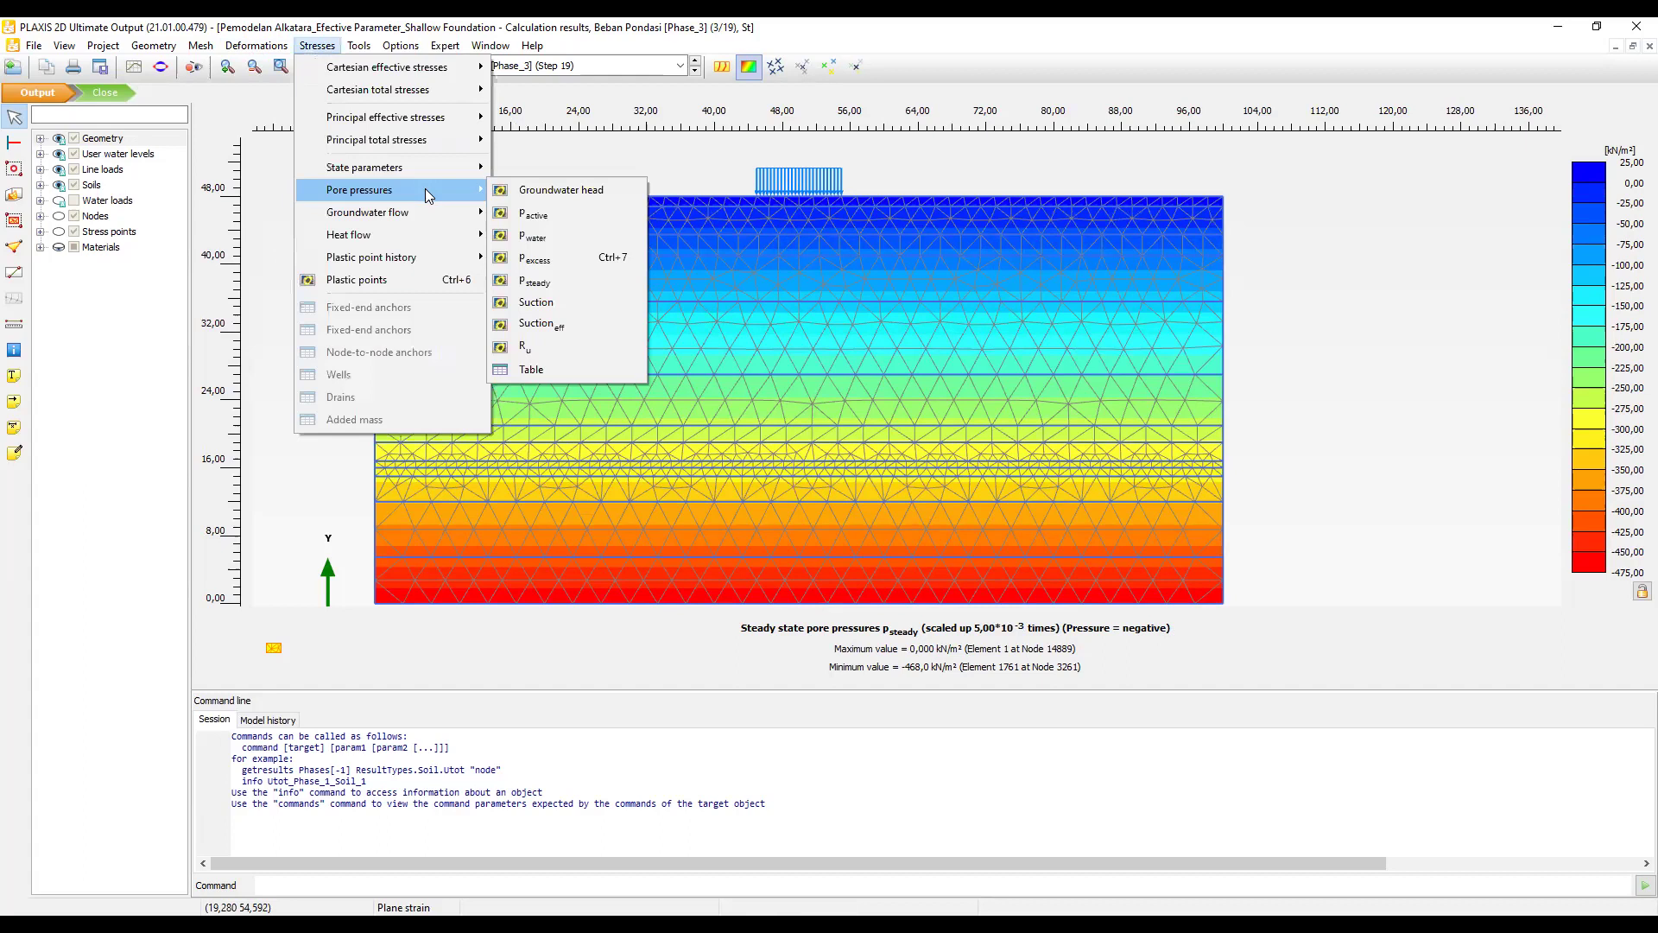
pyautogui.click(557, 261)
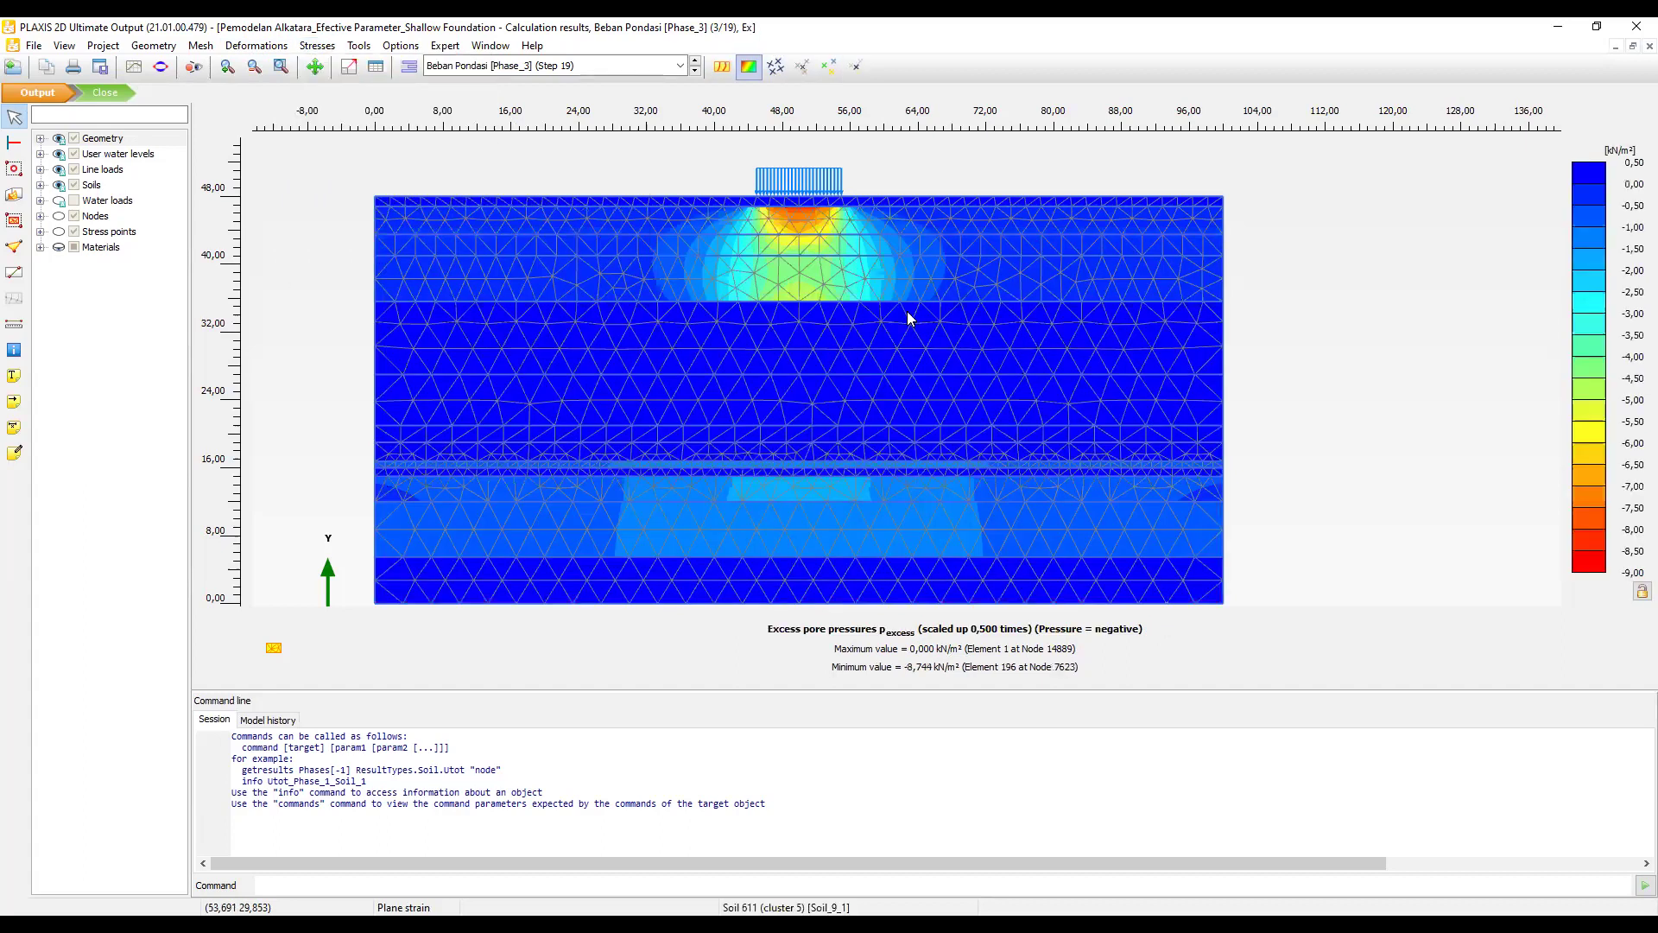
pyautogui.moveTo(1024, 688); pyautogui.dragTo(1030, 855)
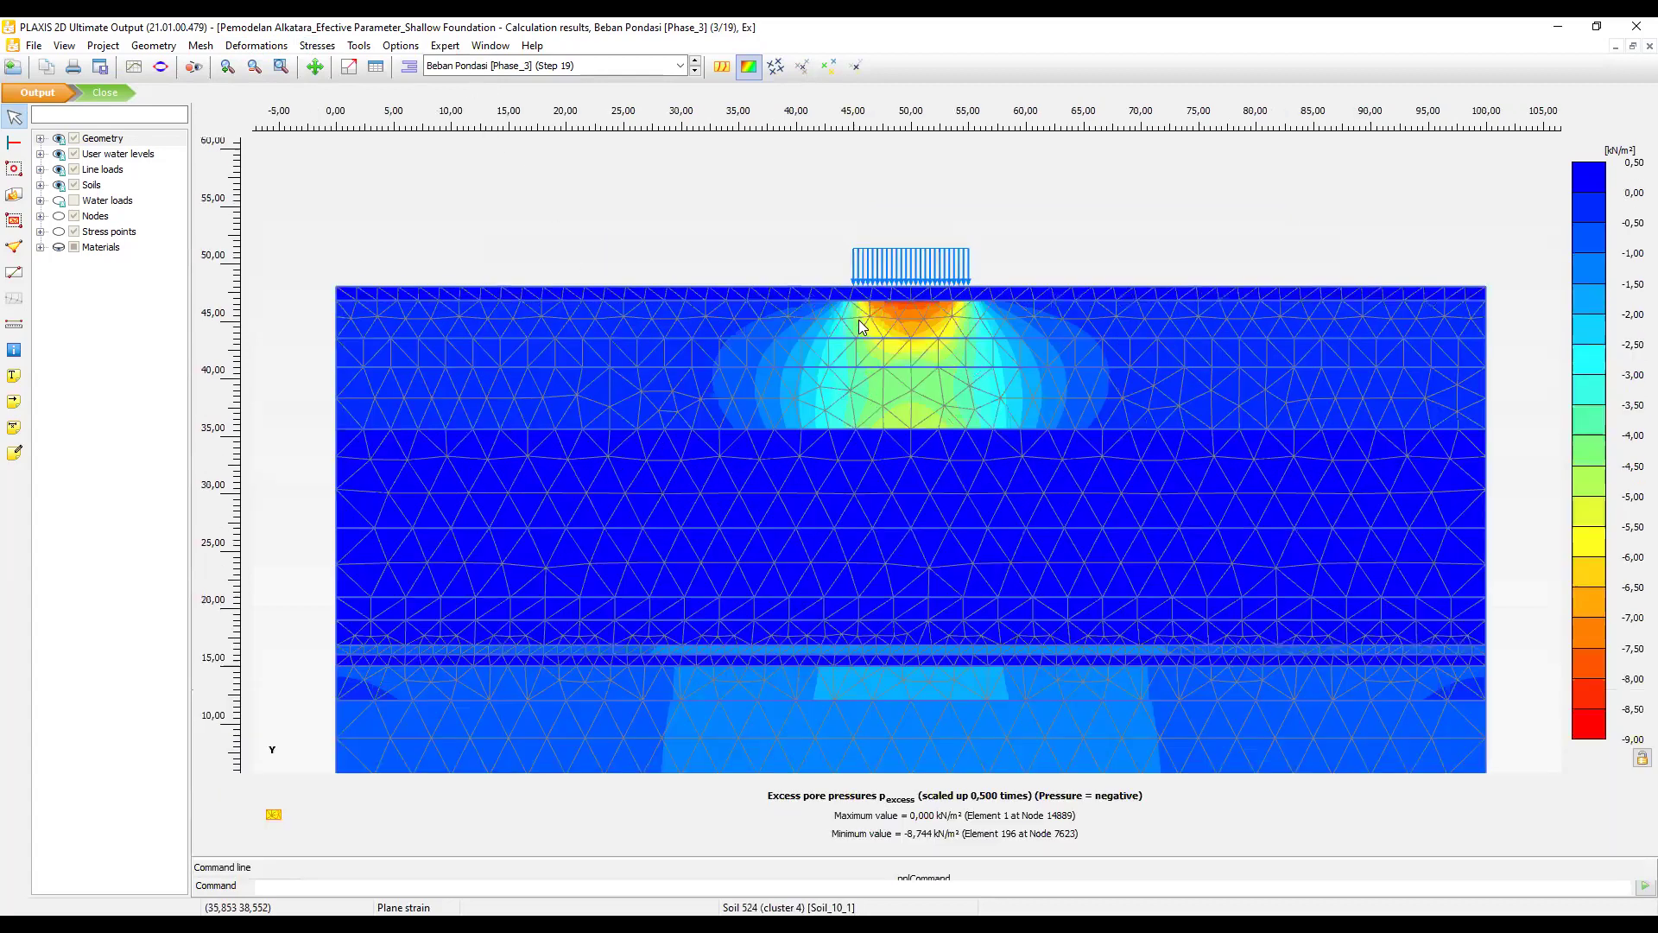
pyautogui.scroll(1, 859, 320)
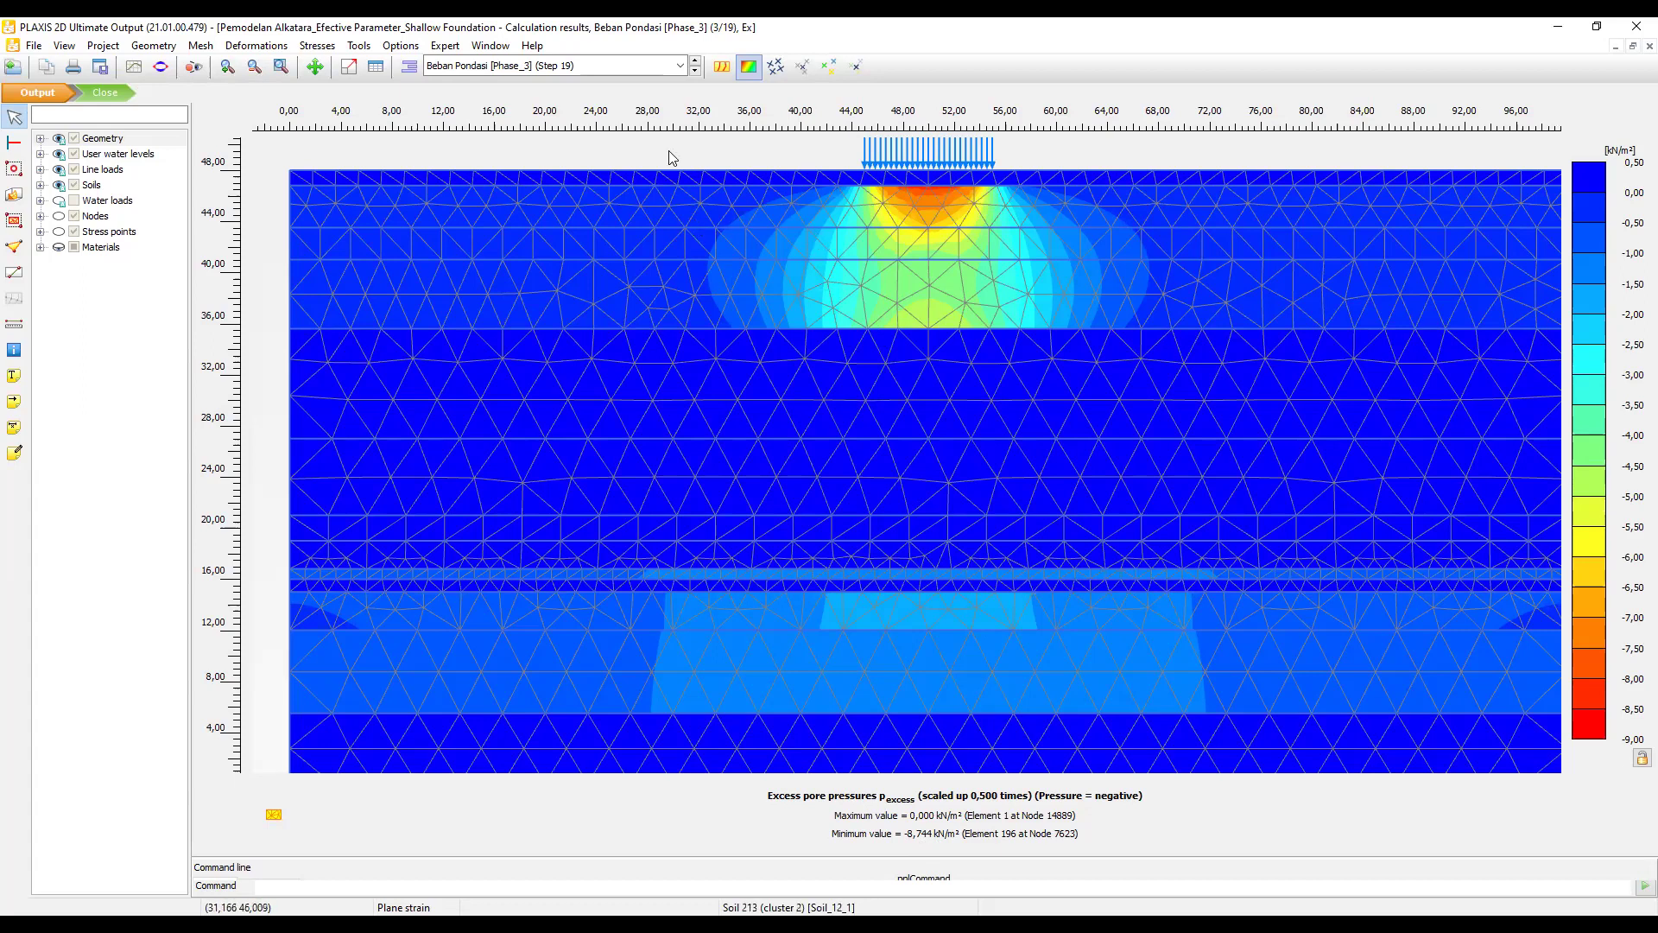
# Show the excess pore pressures of the Konsolidasi [Phase_2] phase and examine them across the whole model.
pyautogui.click(553, 66)
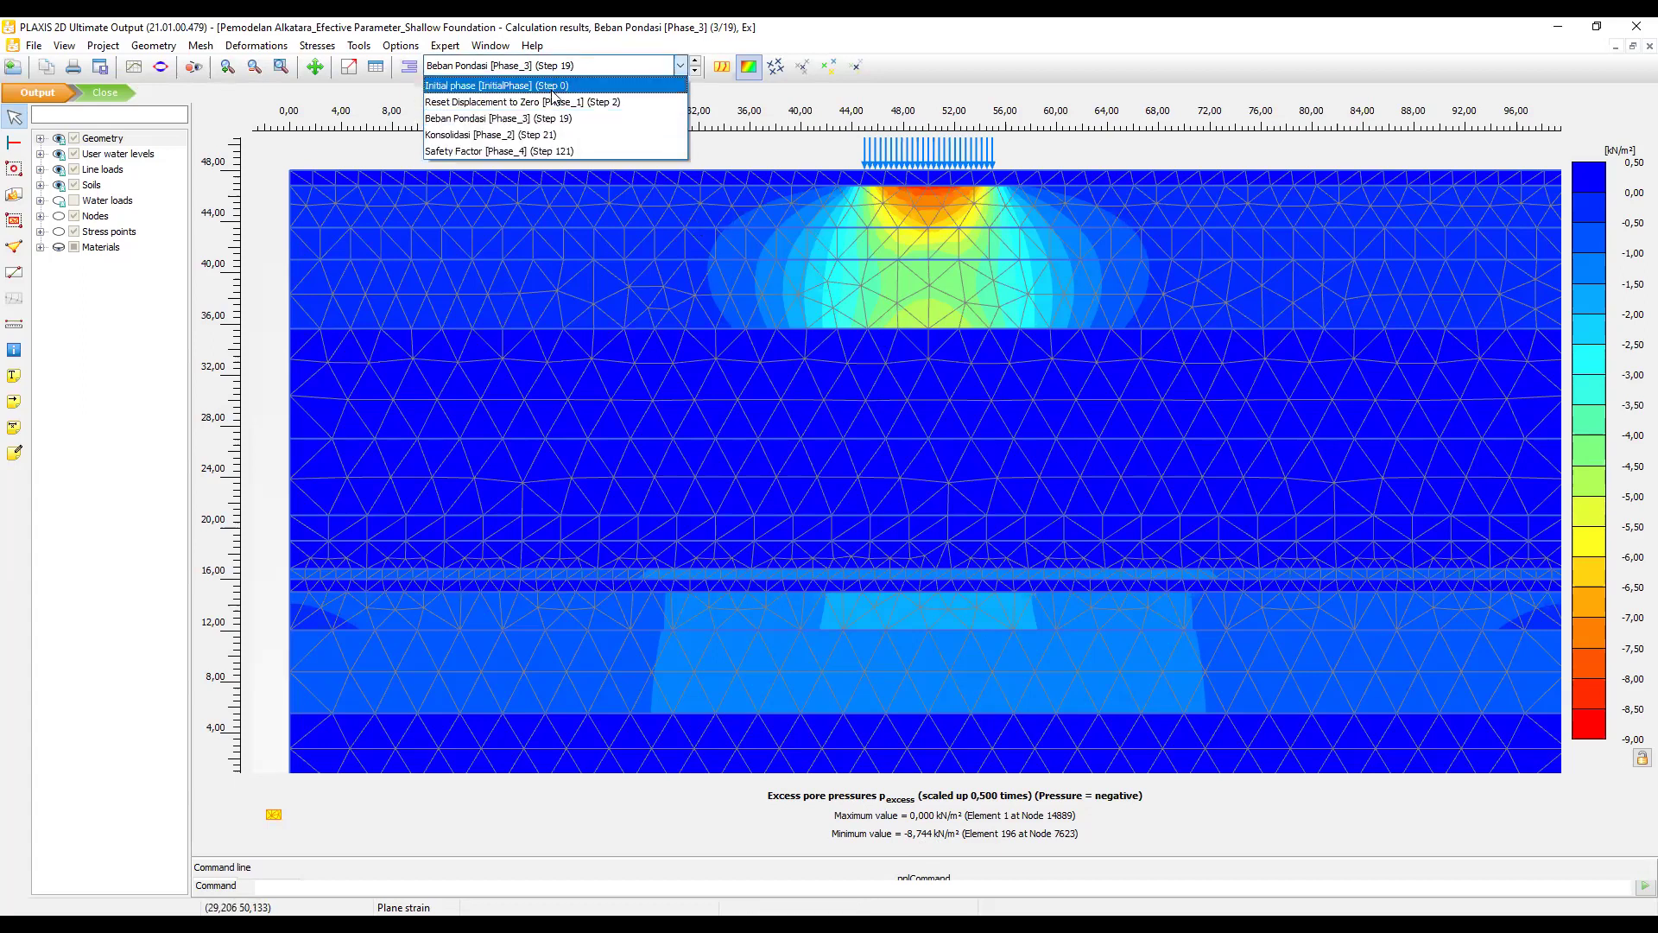
pyautogui.click(529, 135)
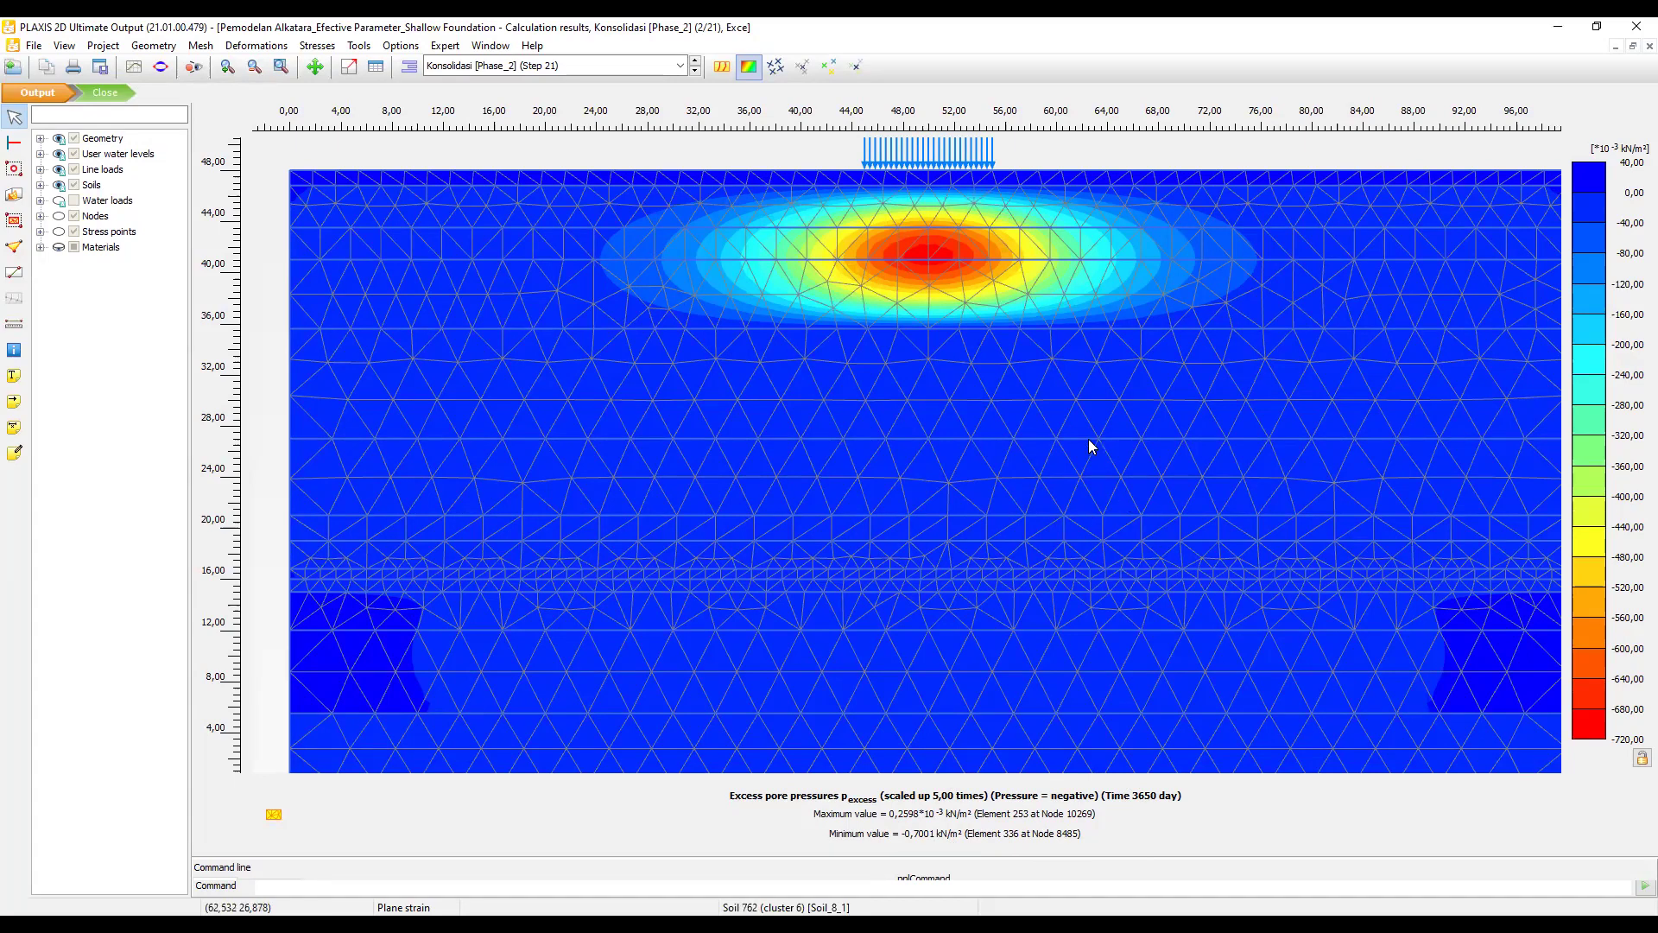
pyautogui.scroll(-3, 1088, 438)
pyautogui.moveTo(1039, 402); pyautogui.dragTo(841, 397)
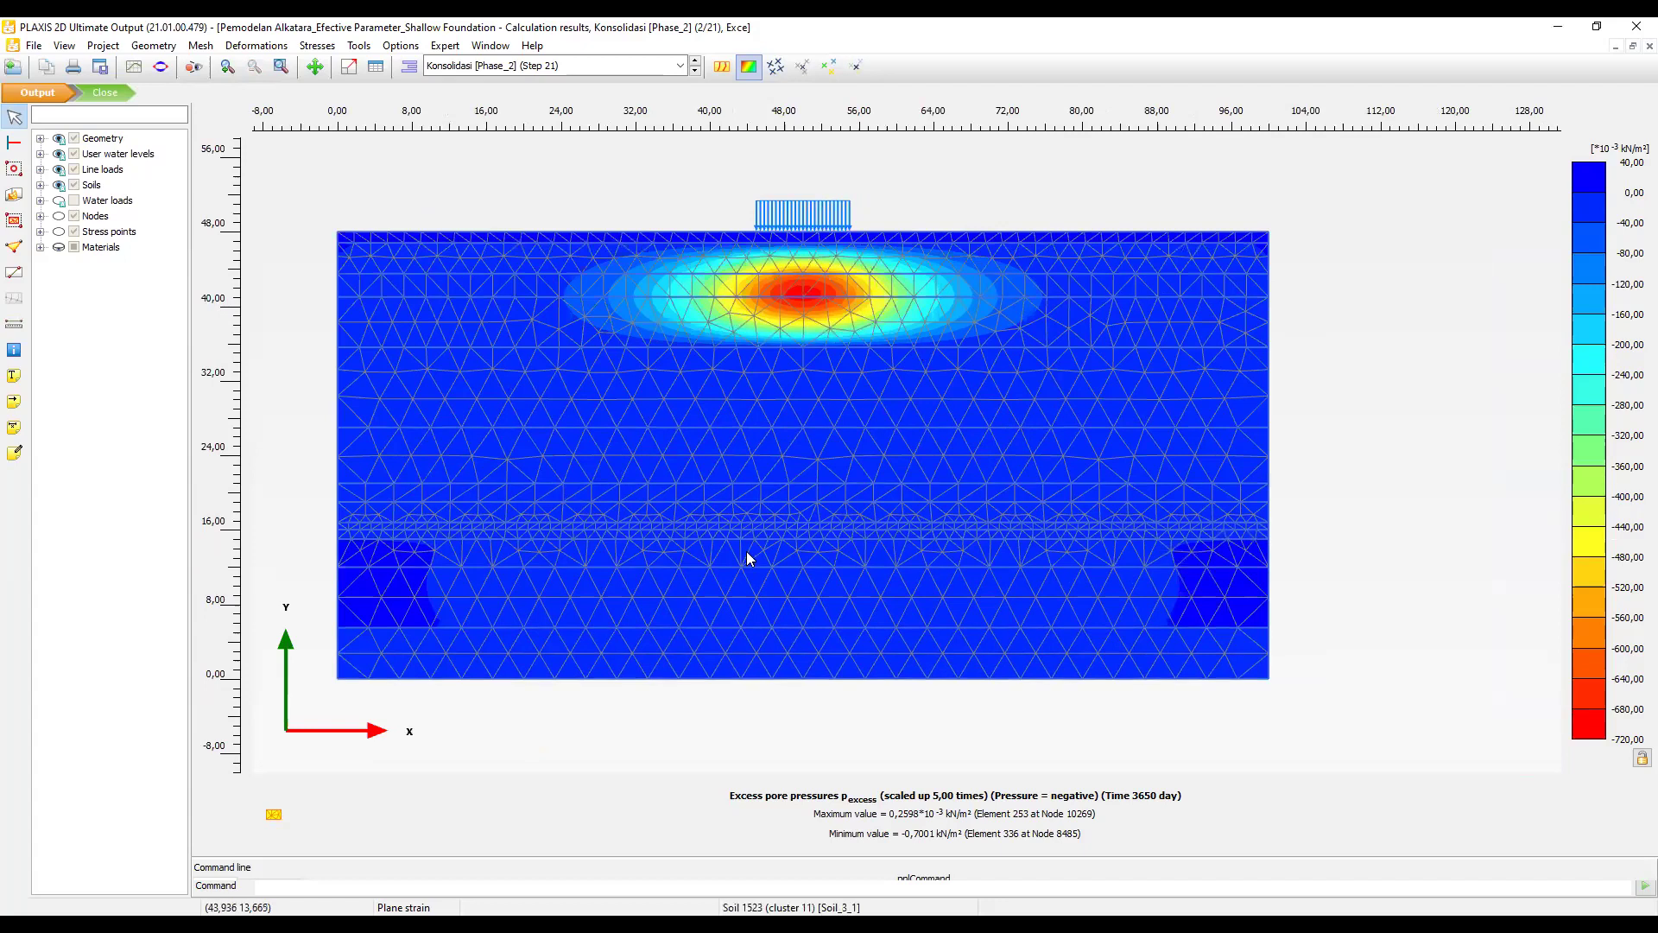
pyautogui.moveTo(776, 455); pyautogui.dragTo(893, 489)
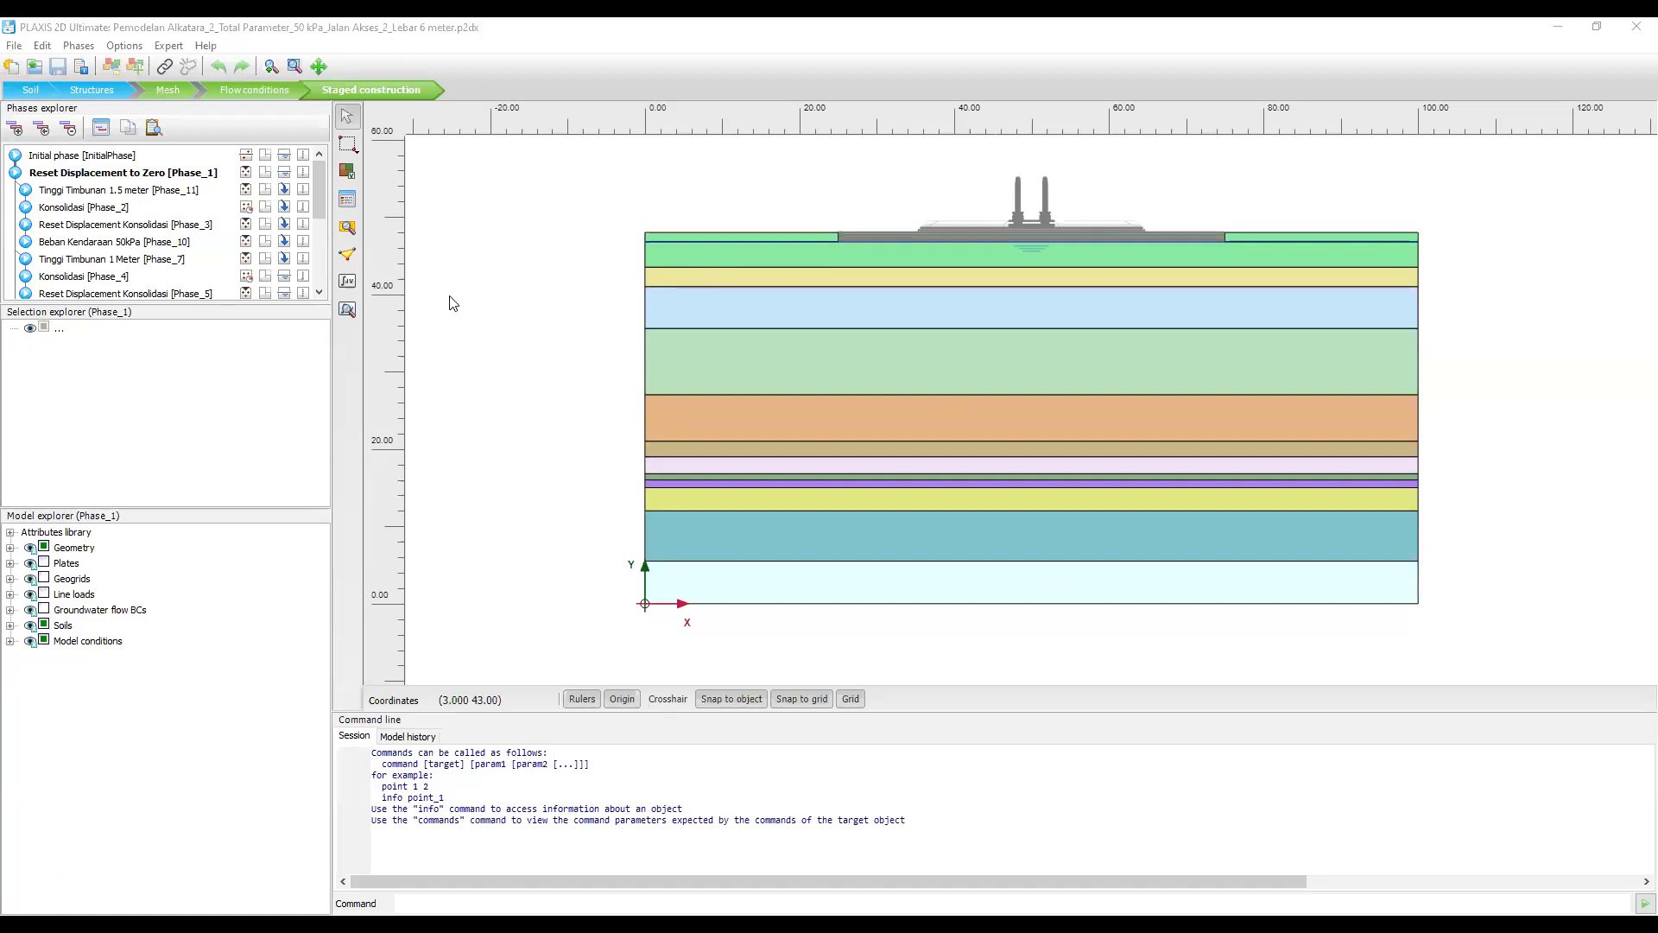
# Switch the access road embankment model to Structures mode and enlarge its drawing area.
pyautogui.click(88, 91)
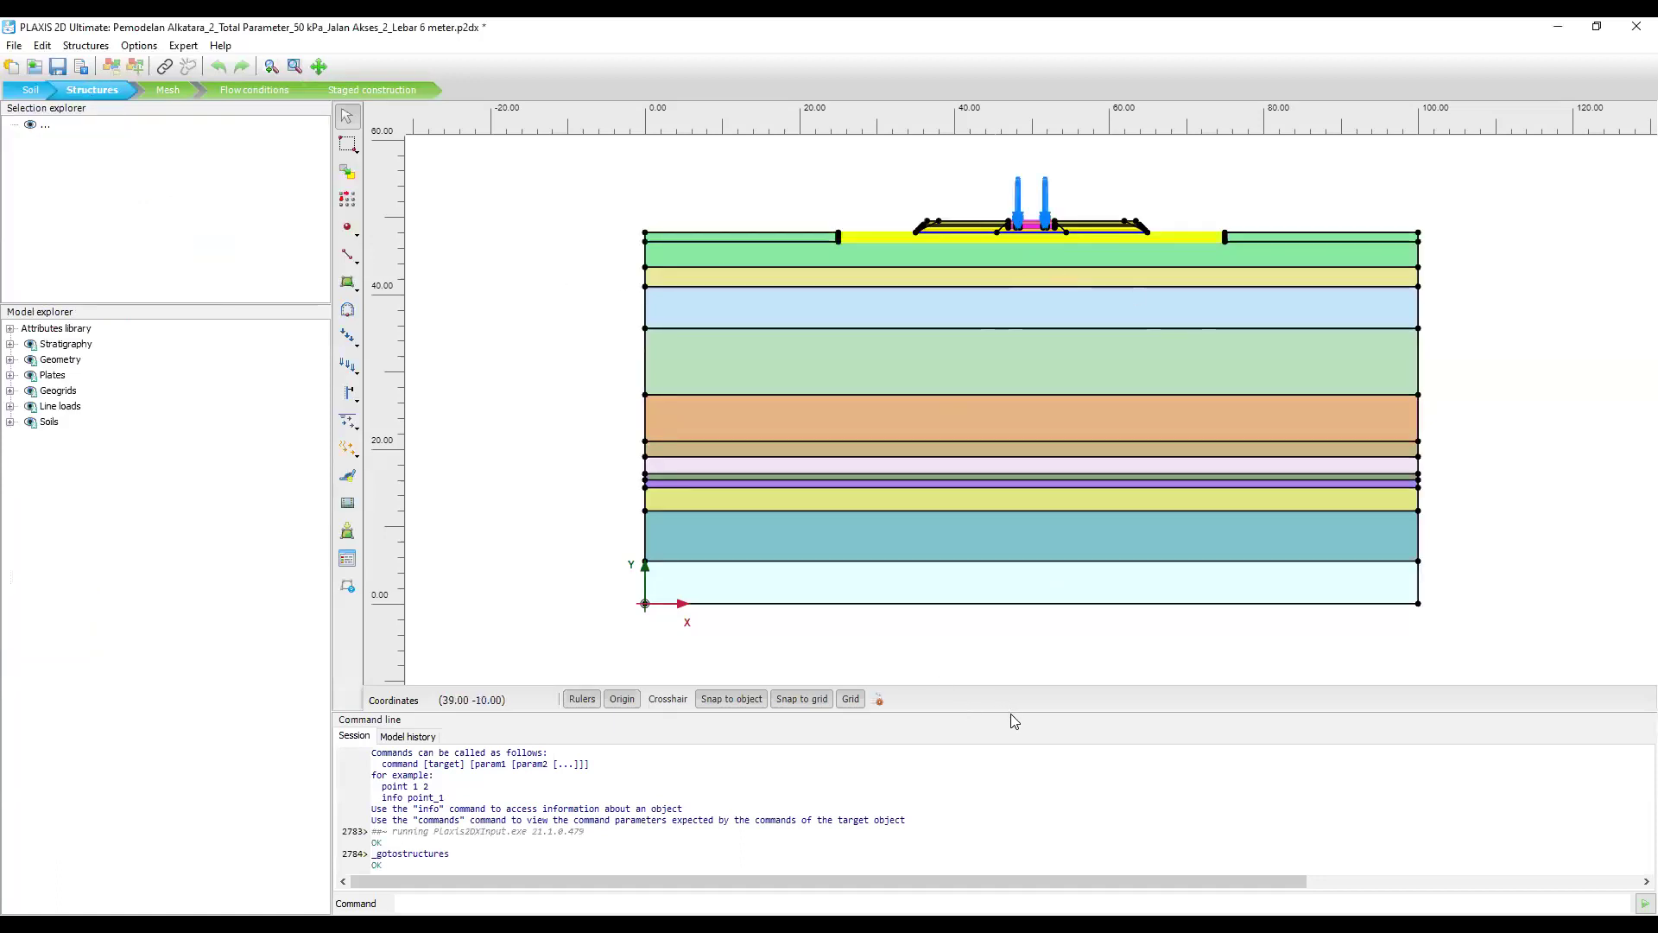
pyautogui.moveTo(1011, 711); pyautogui.dragTo(1010, 827)
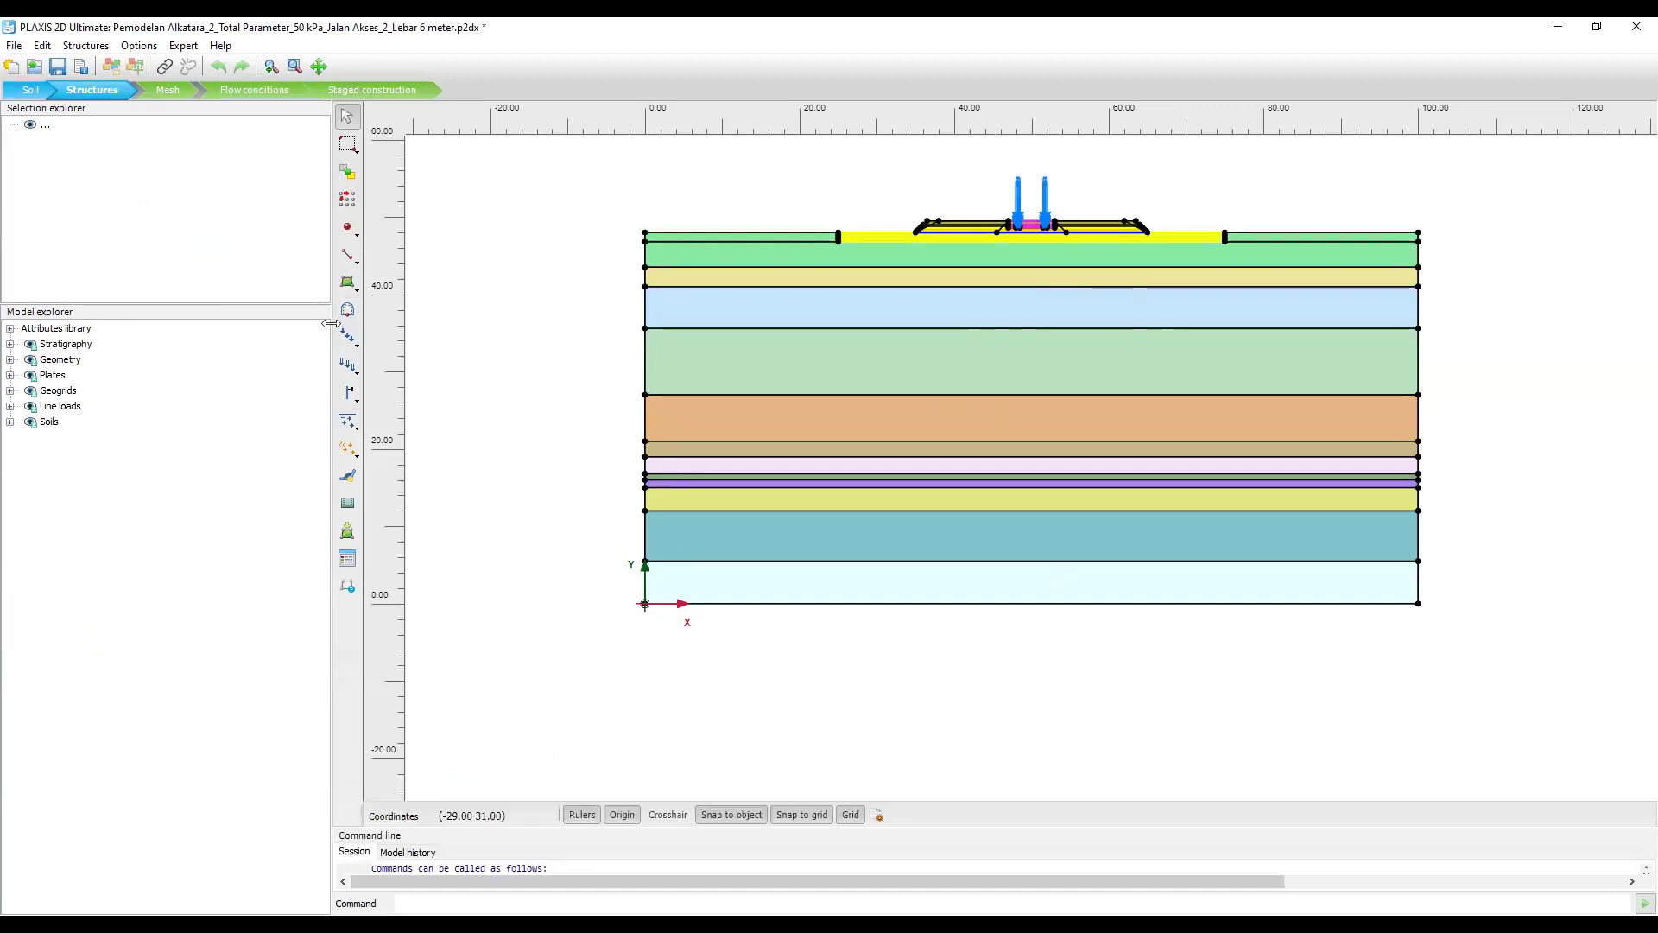
pyautogui.moveTo(331, 323); pyautogui.dragTo(129, 323)
# Examine the embankment geometry, the reinforcement layers in and beneath it, and the two vehicle line loads on top.
pyautogui.scroll(5, 900, 253)
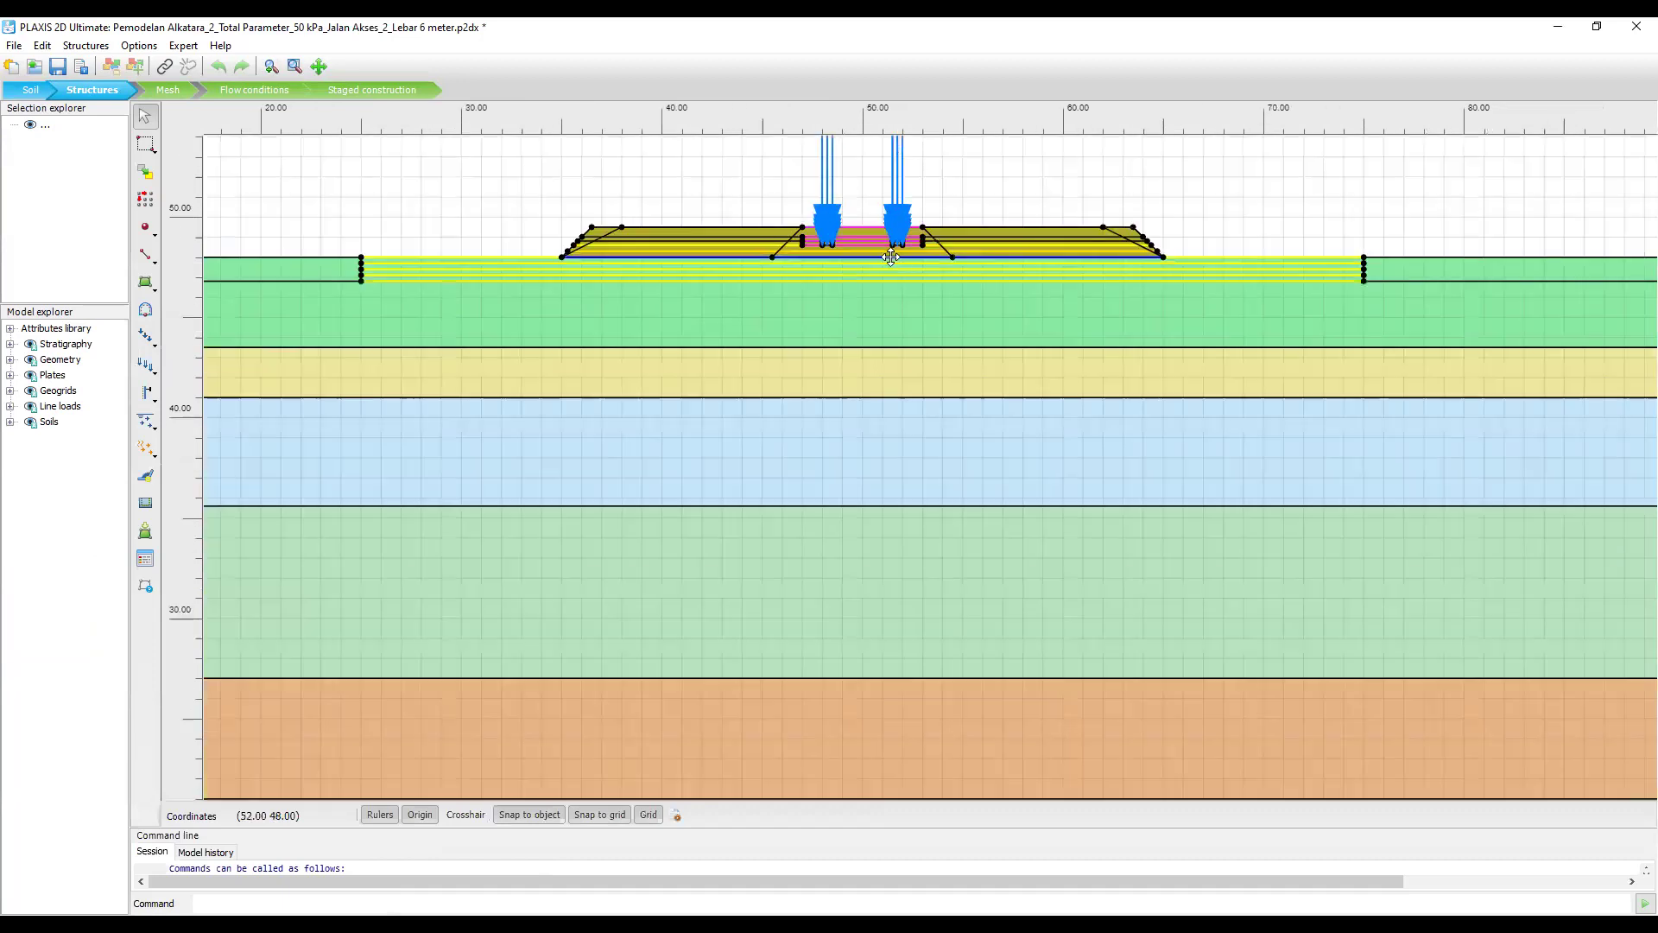
pyautogui.scroll(2, 884, 382)
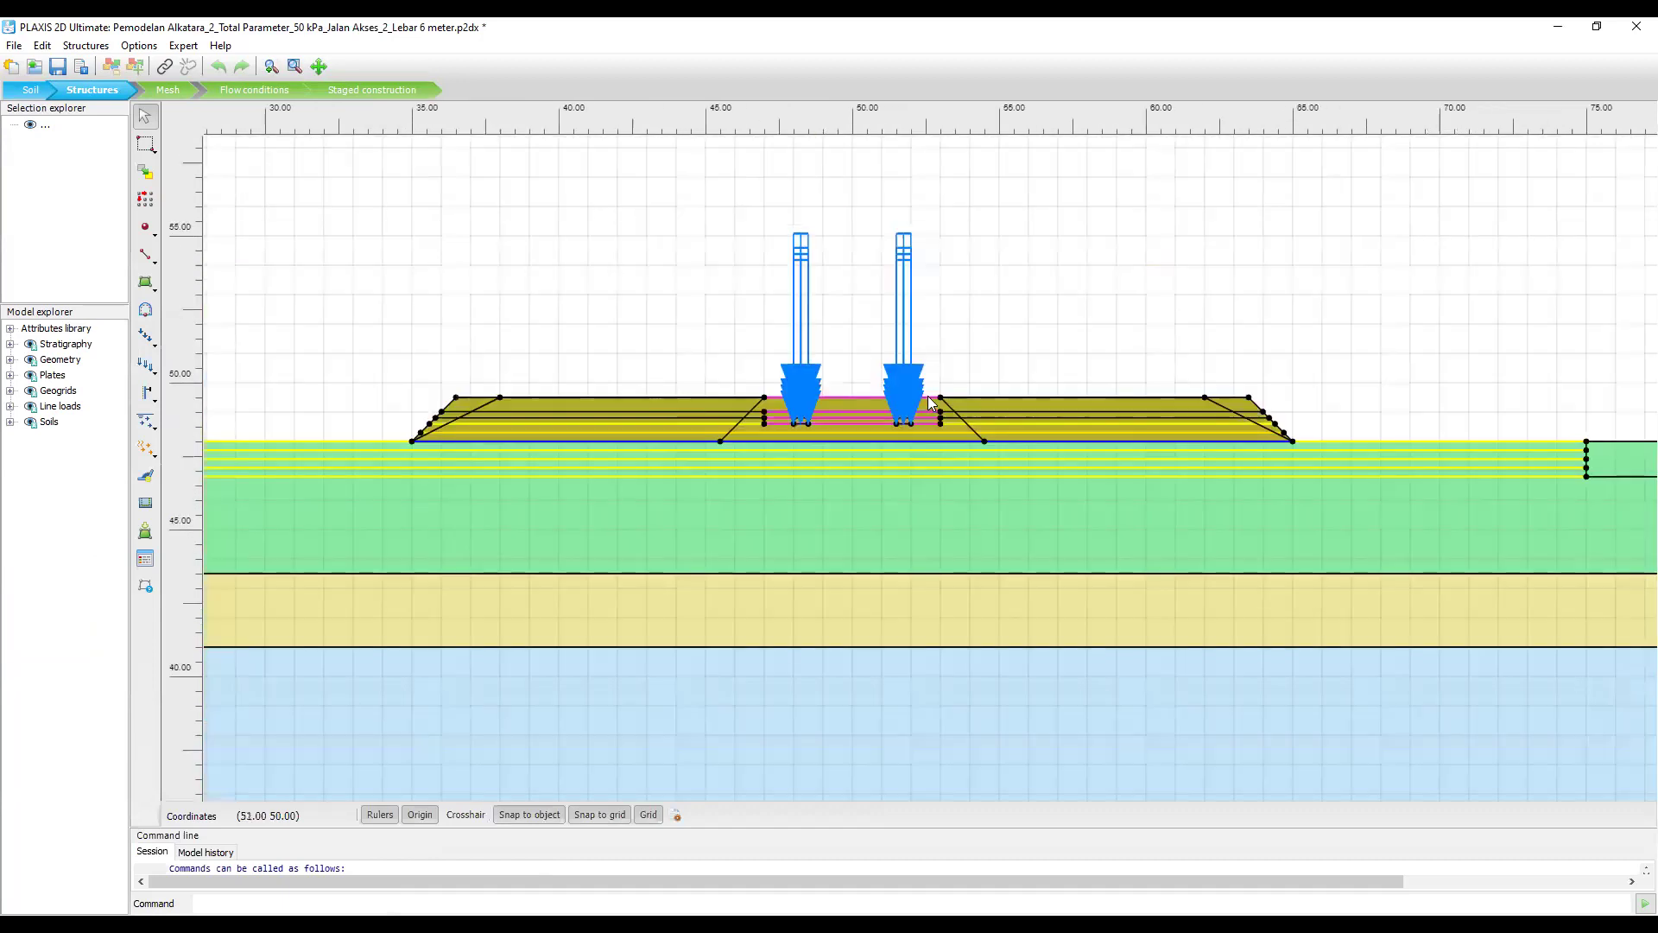
pyautogui.scroll(-1, 927, 396)
pyautogui.moveTo(1020, 358); pyautogui.dragTo(1036, 363)
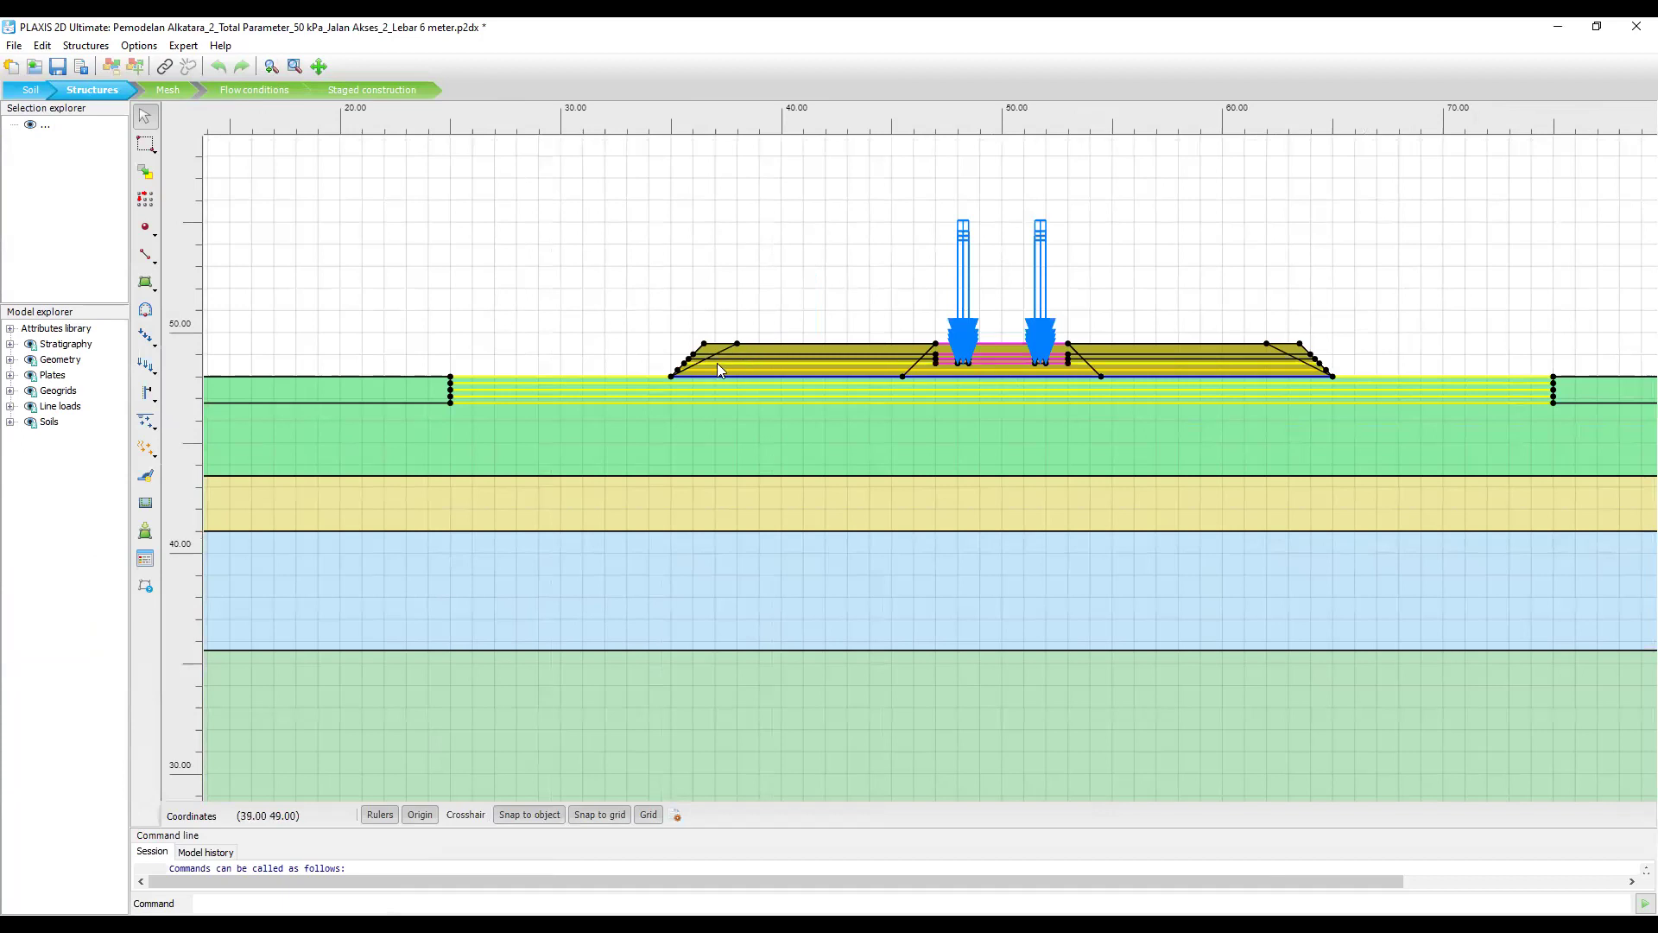
pyautogui.scroll(-5, 488, 432)
pyautogui.scroll(3, 497, 501)
pyautogui.scroll(1, 559, 440)
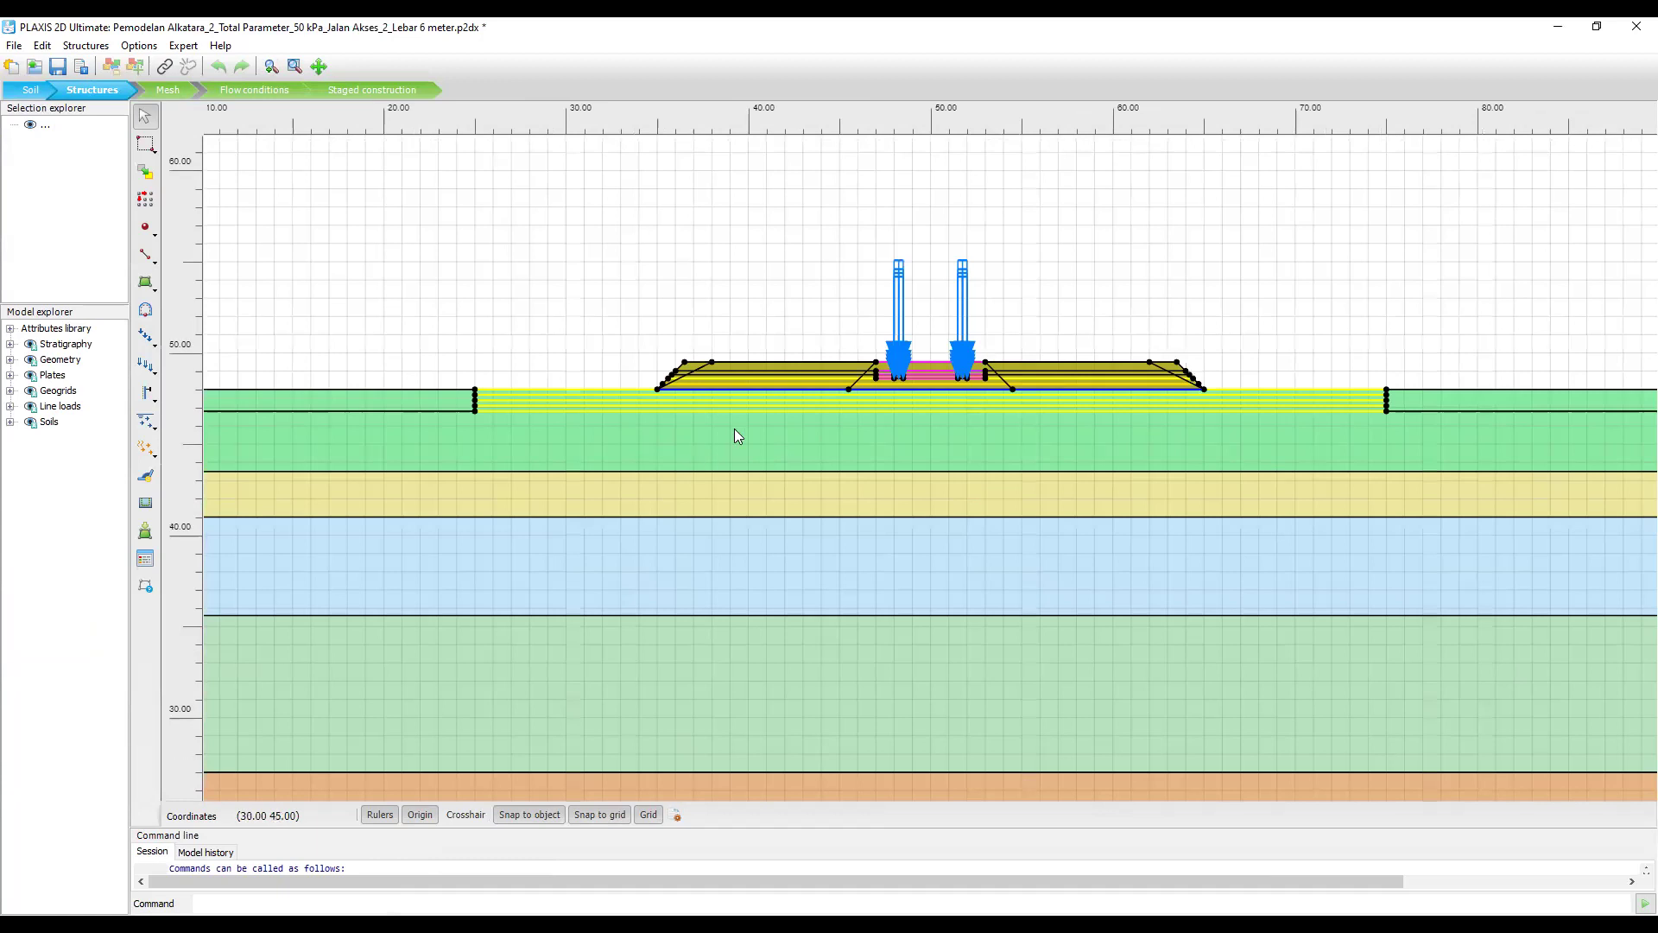
pyautogui.scroll(1, 1028, 372)
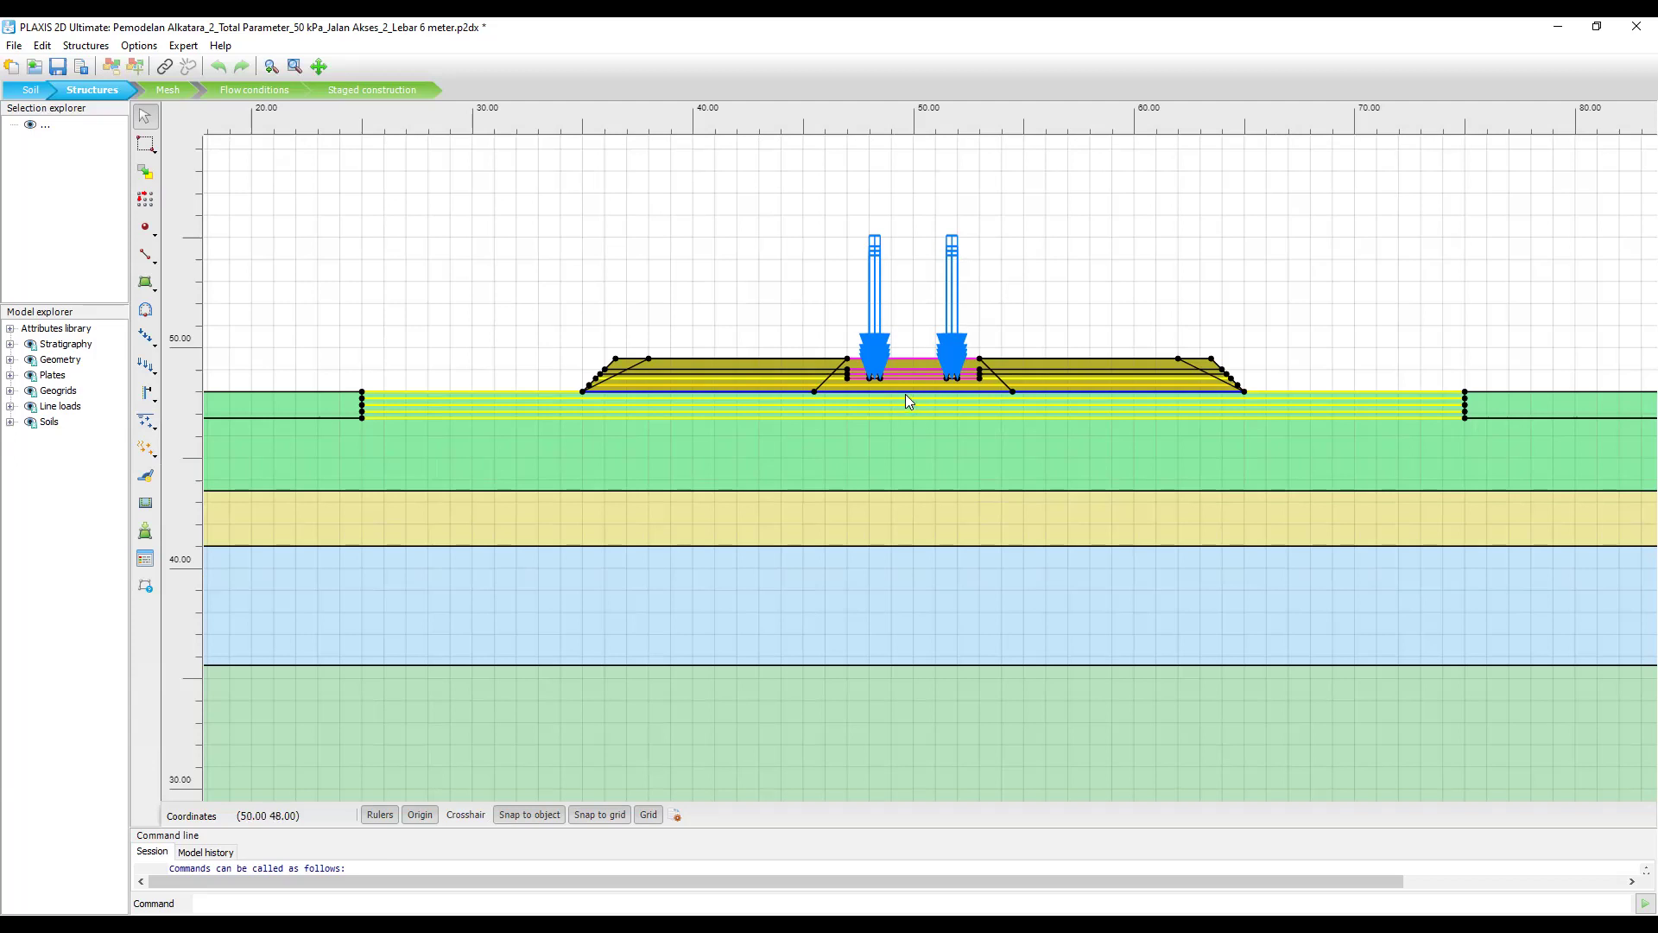
pyautogui.scroll(3, 905, 394)
pyautogui.scroll(-5, 907, 386)
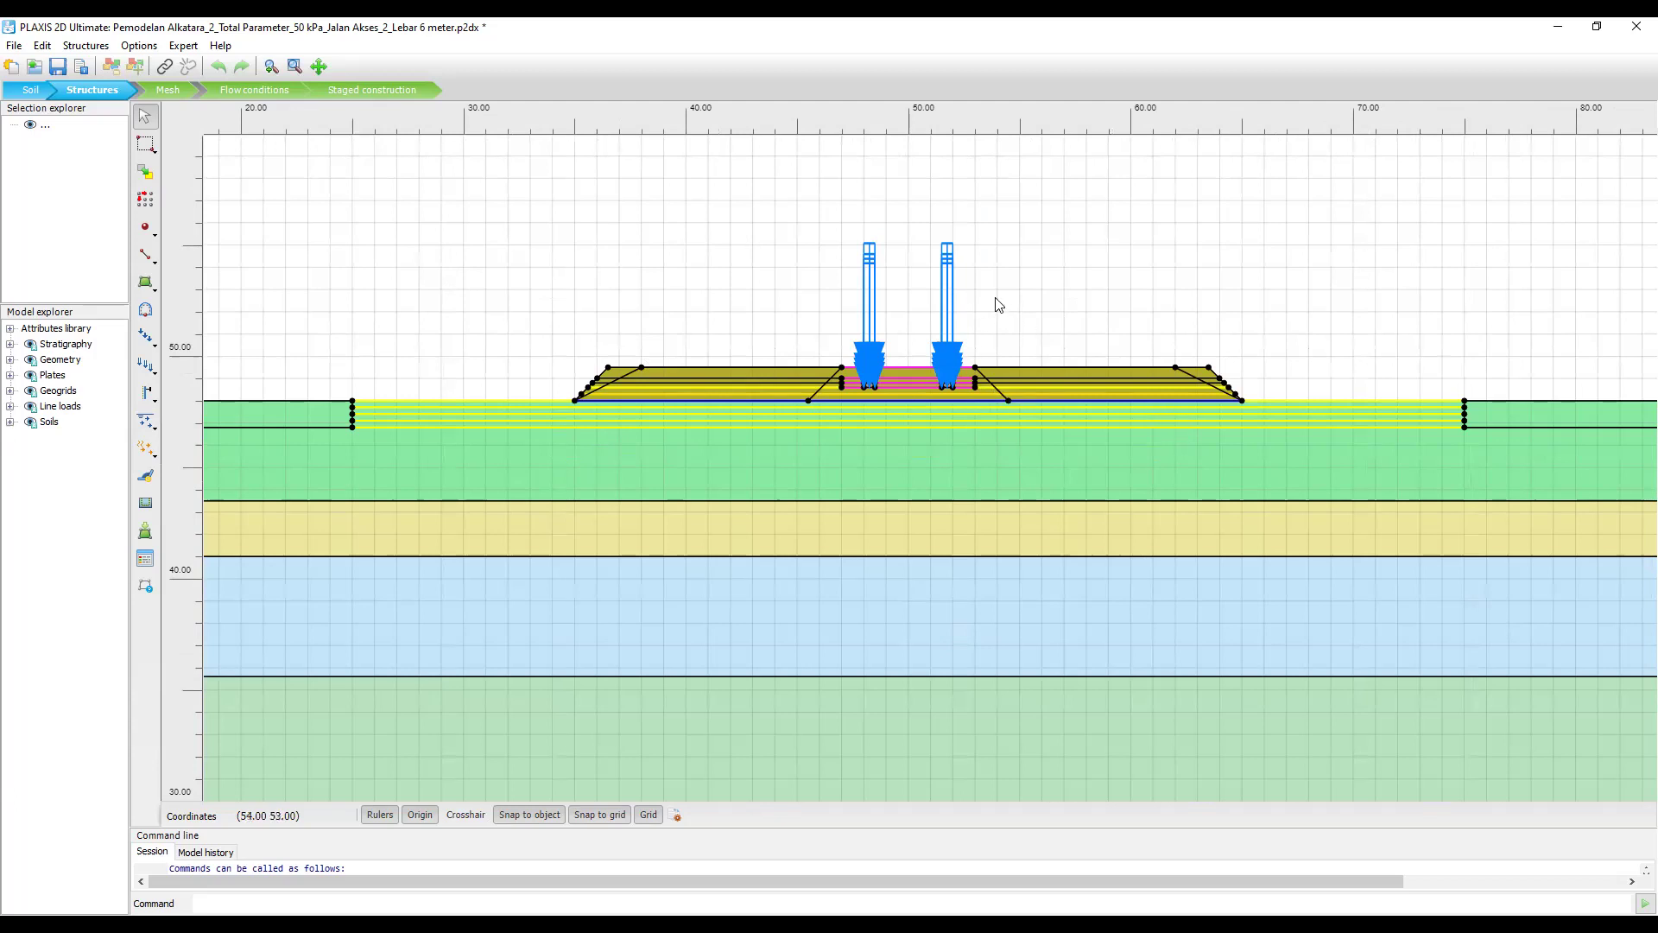
# Inspect the properties of the lower geogrid line inside the embankment, then clear the selection.
pyautogui.scroll(1, 931, 331)
pyautogui.scroll(3, 931, 331)
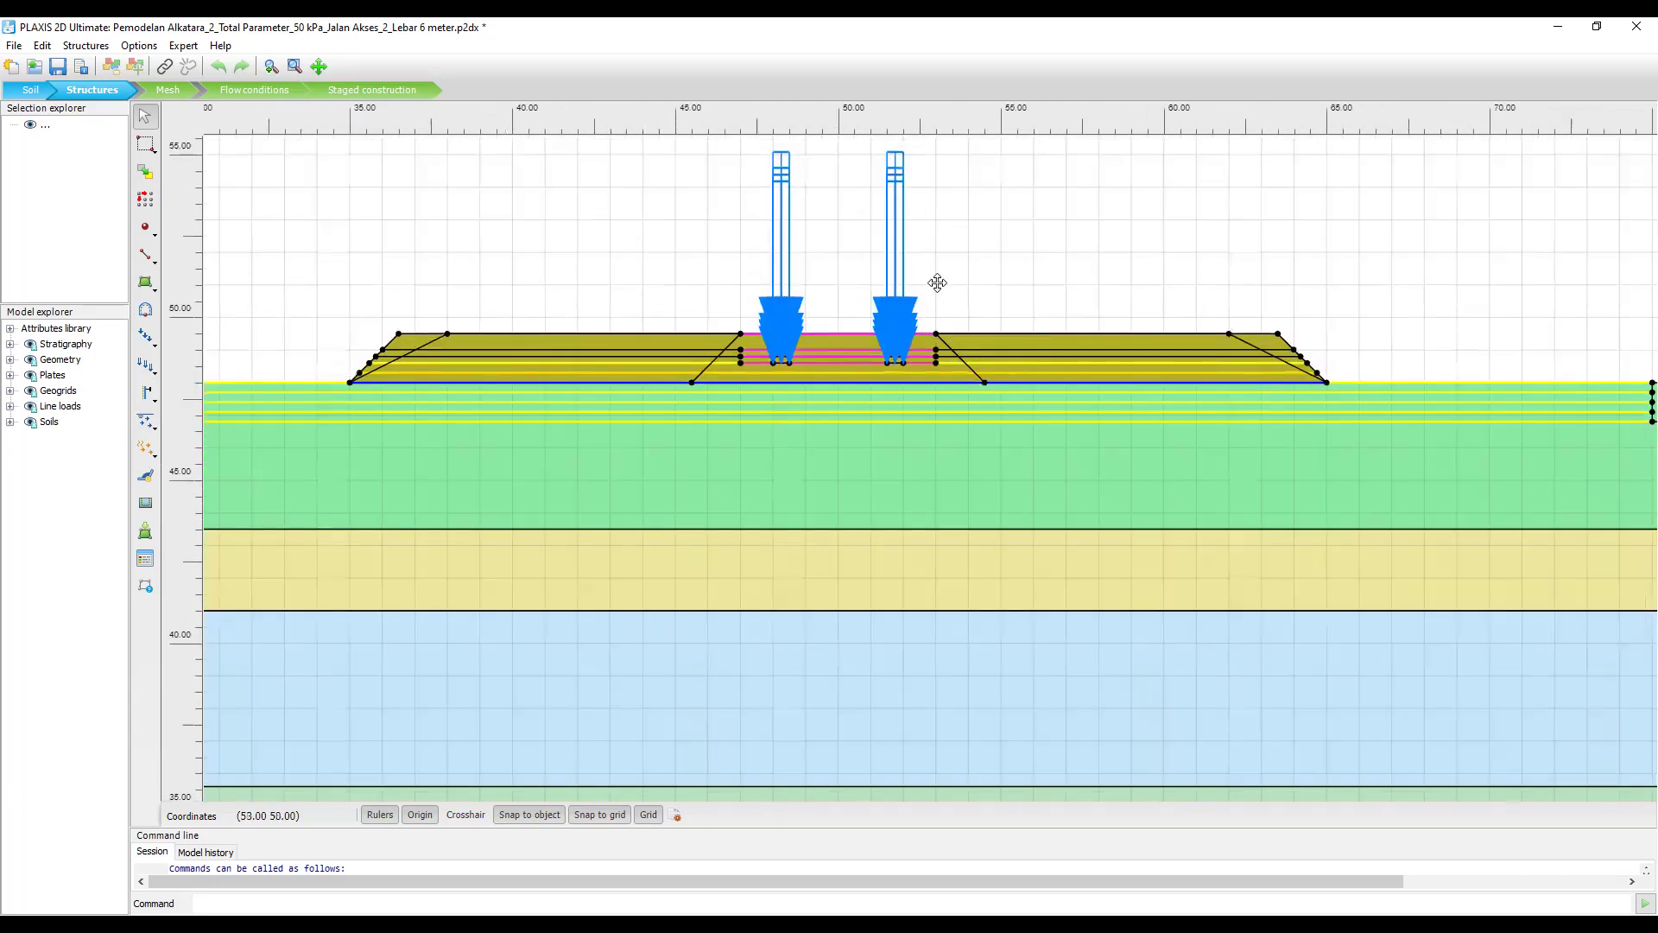
pyautogui.scroll(1, 952, 340)
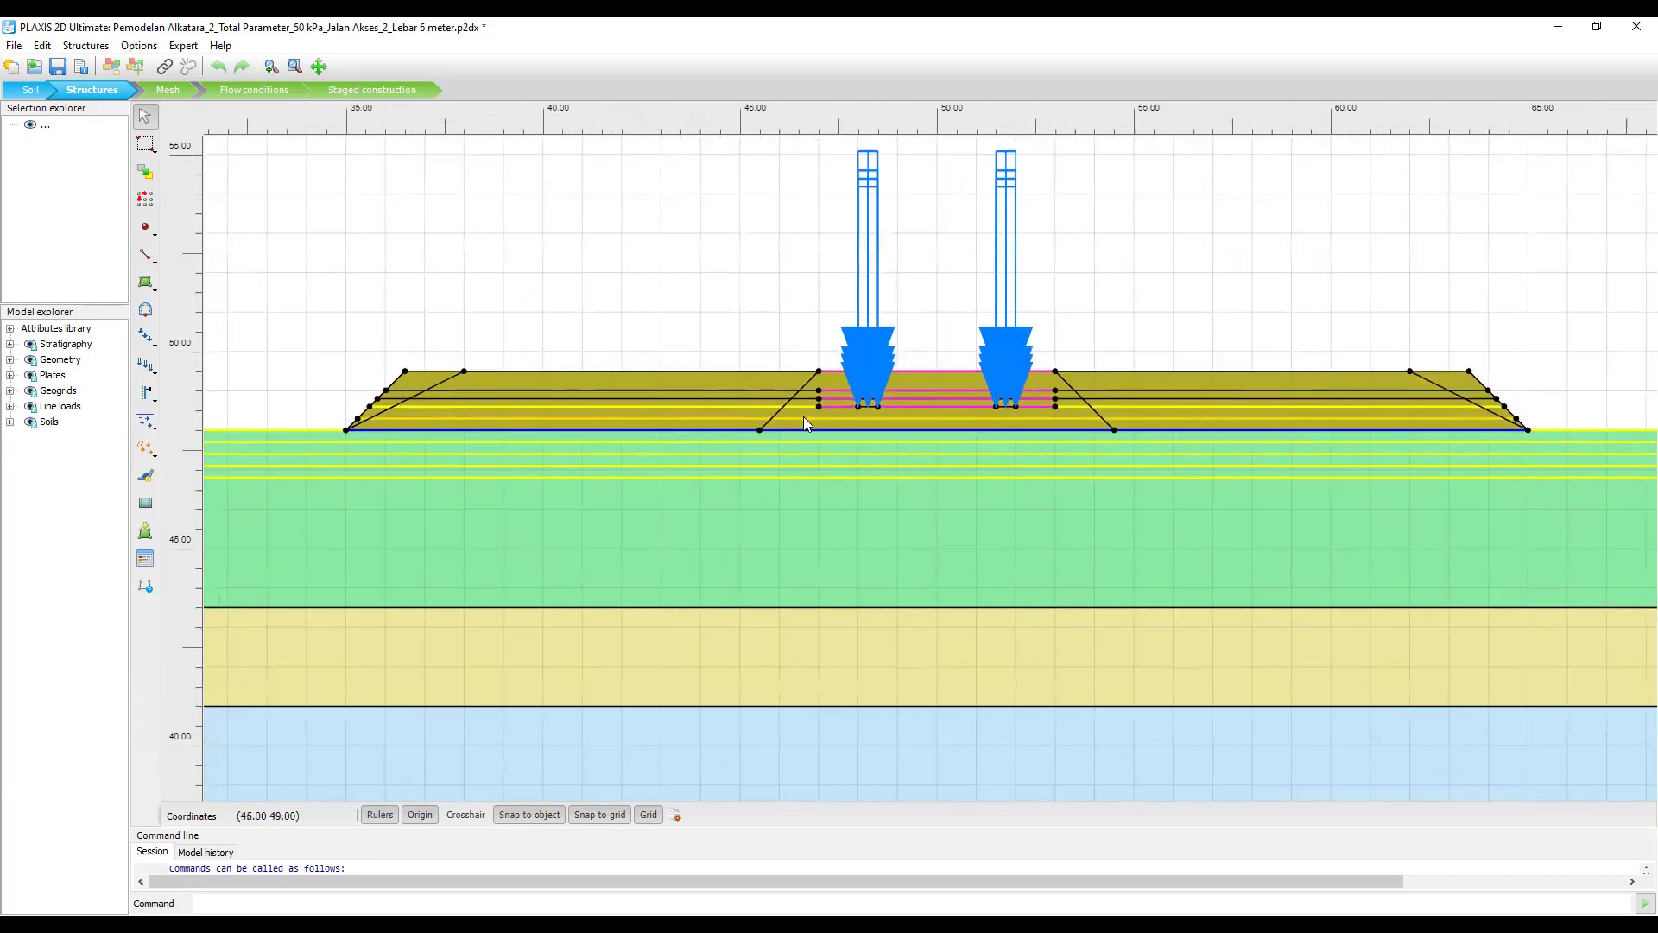
pyautogui.scroll(2, 878, 409)
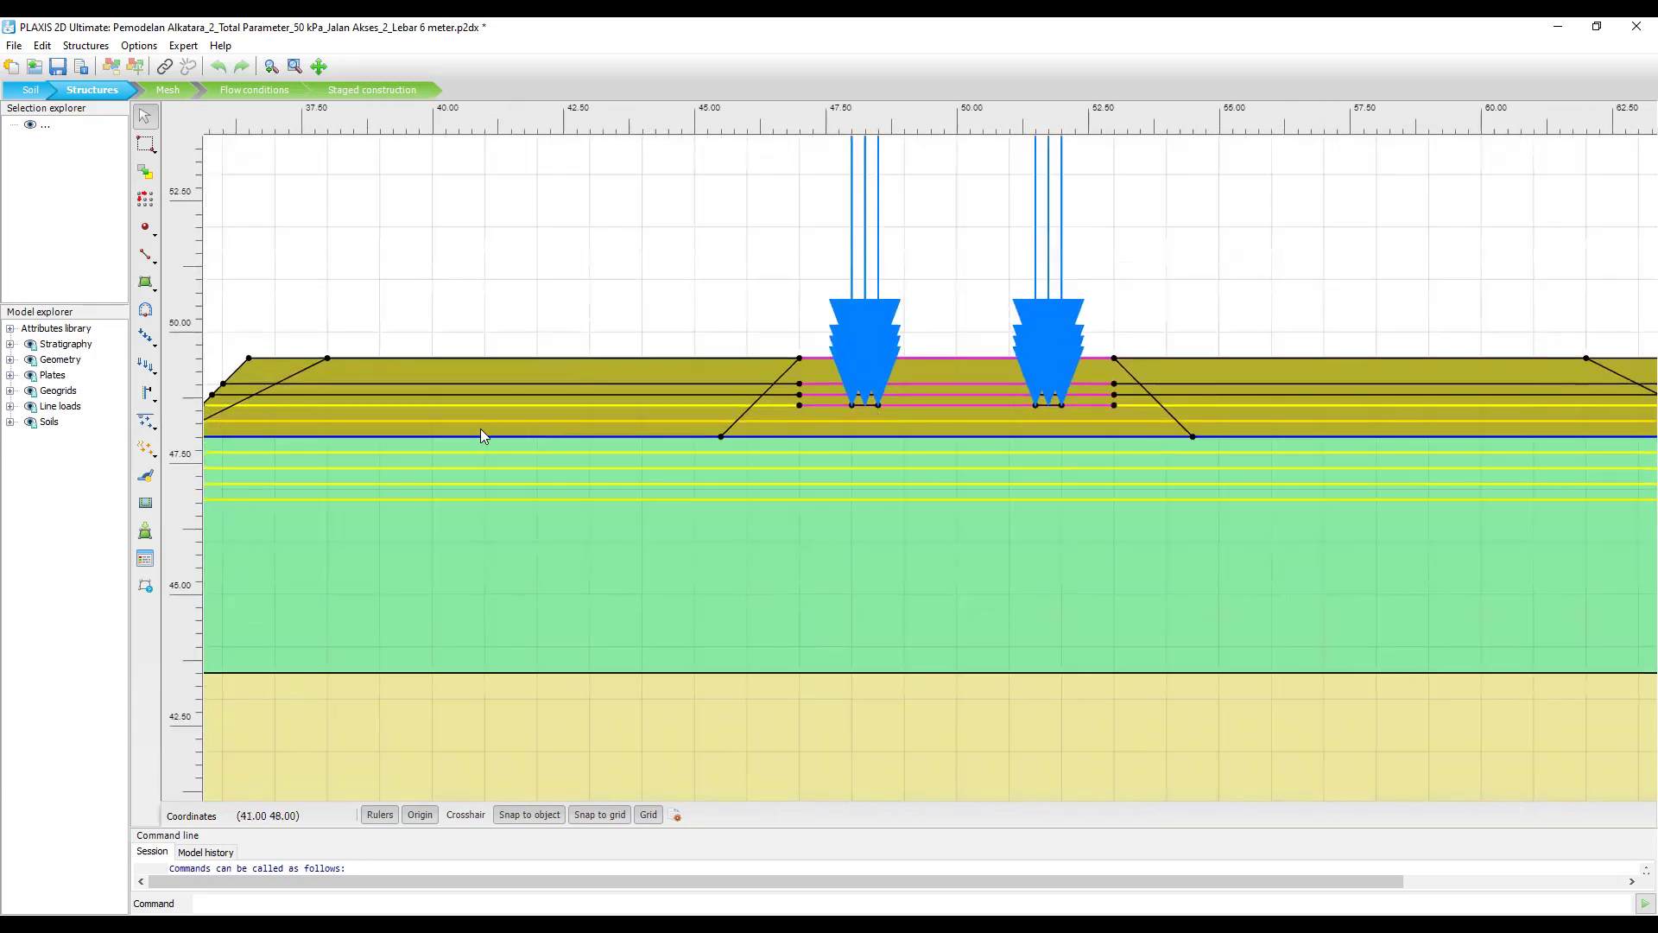
pyautogui.rightClick(627, 423)
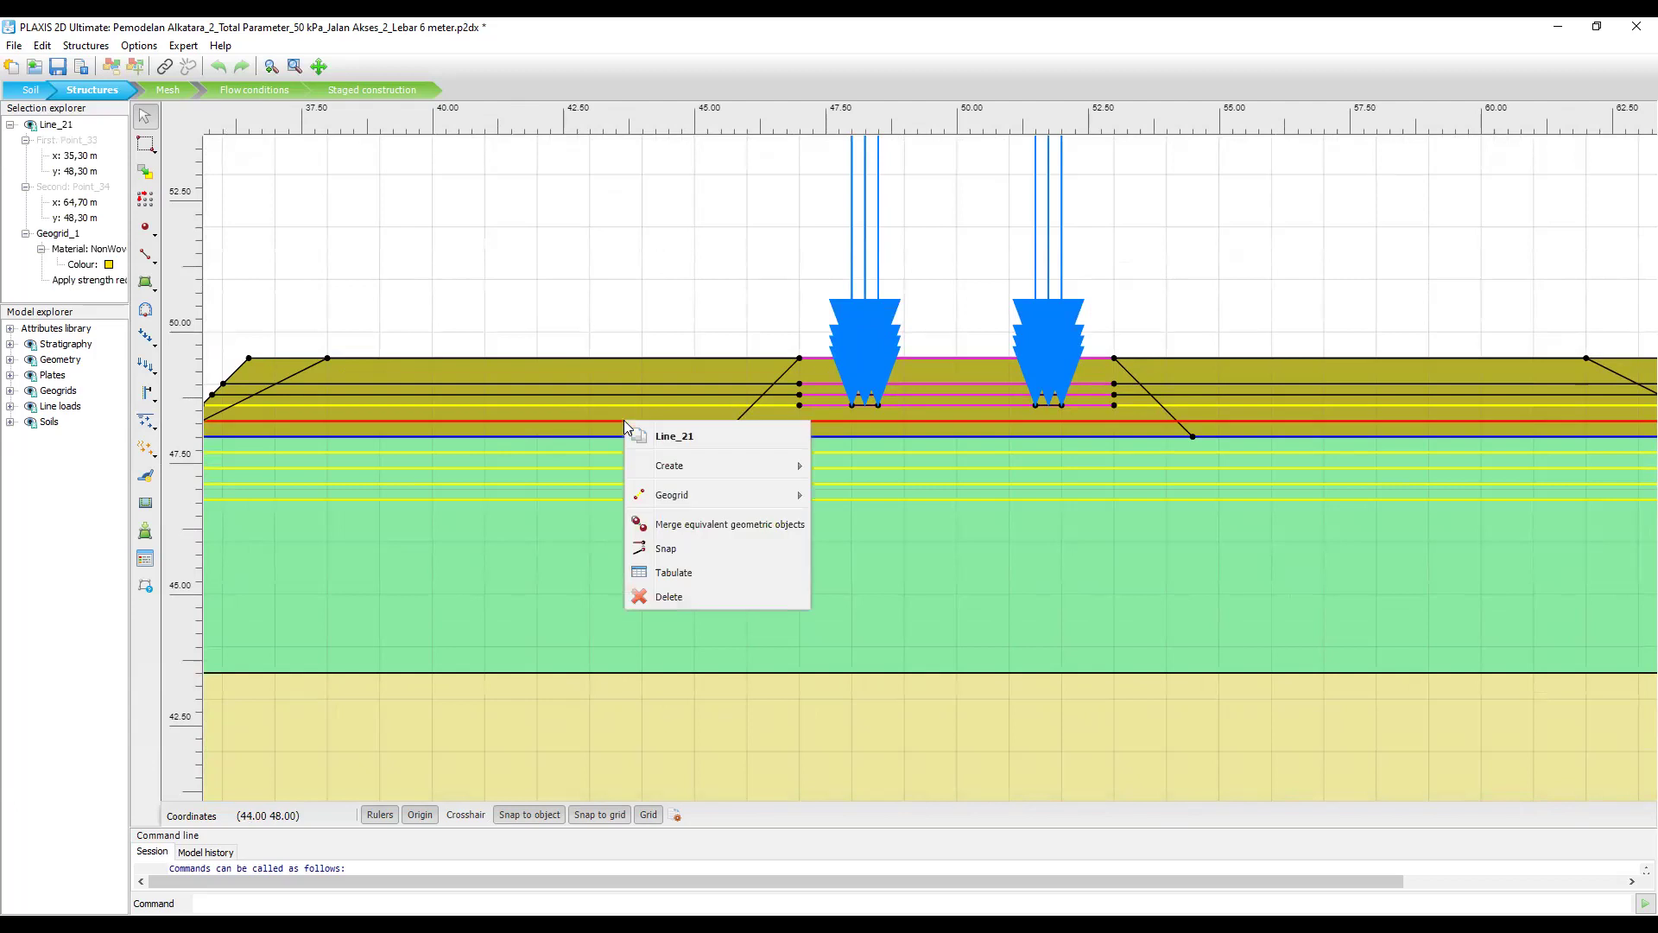
pyautogui.click(654, 338)
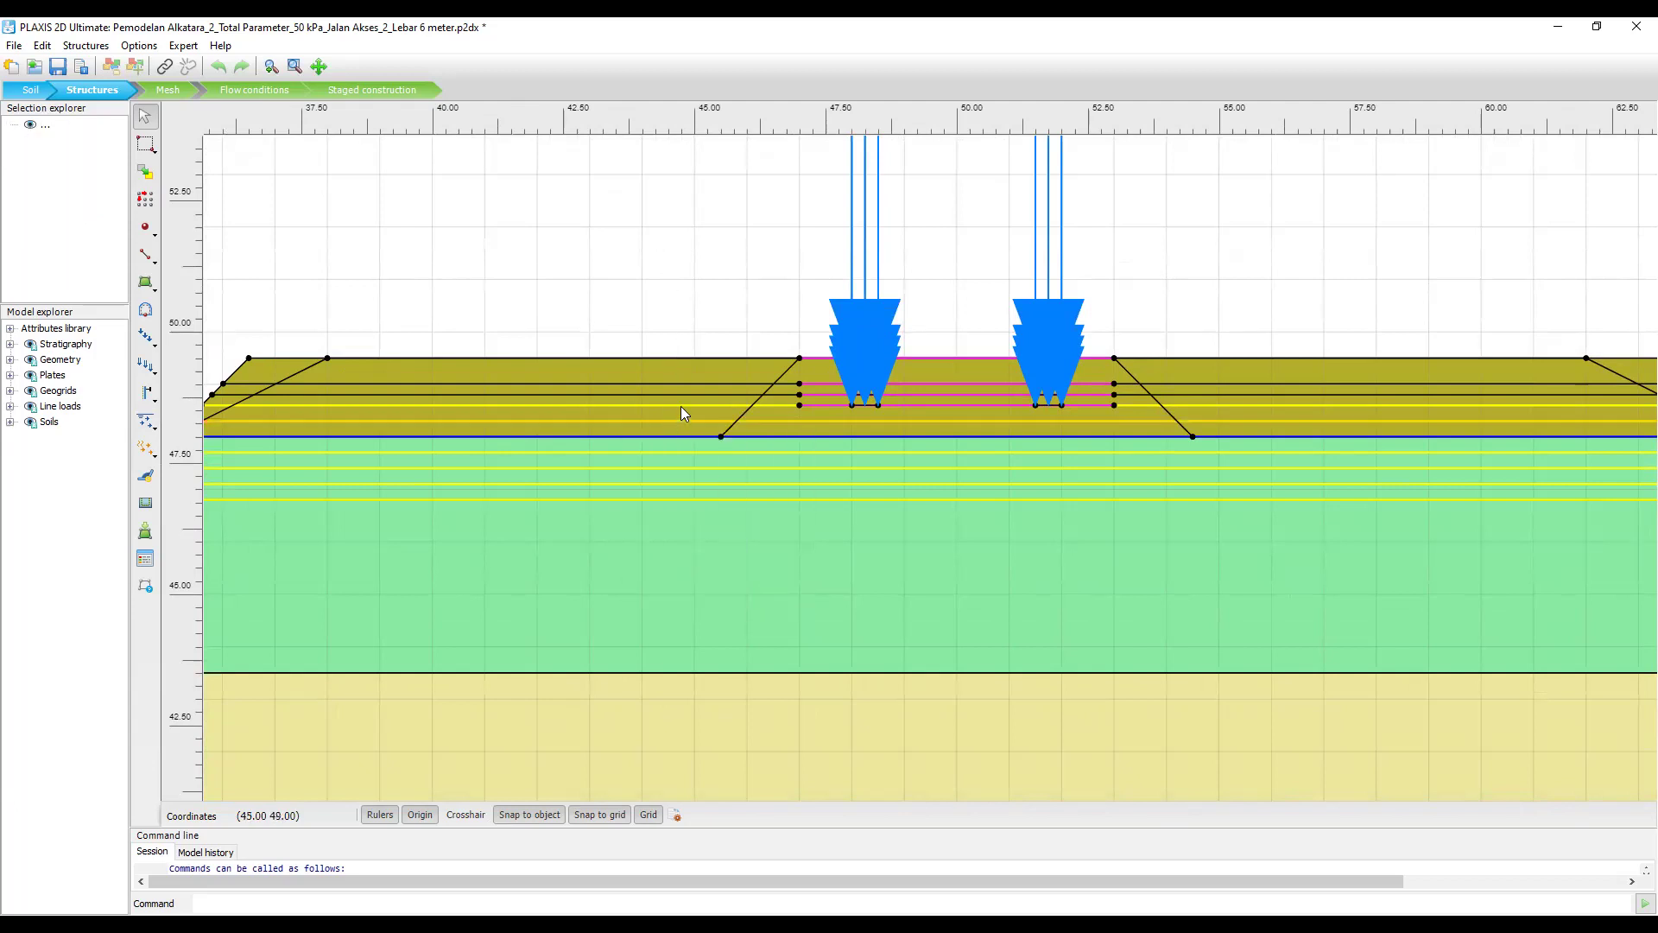
# Examine the embankment side slope and the vehicle line loads on the central road section.
pyautogui.scroll(-2, 684, 396)
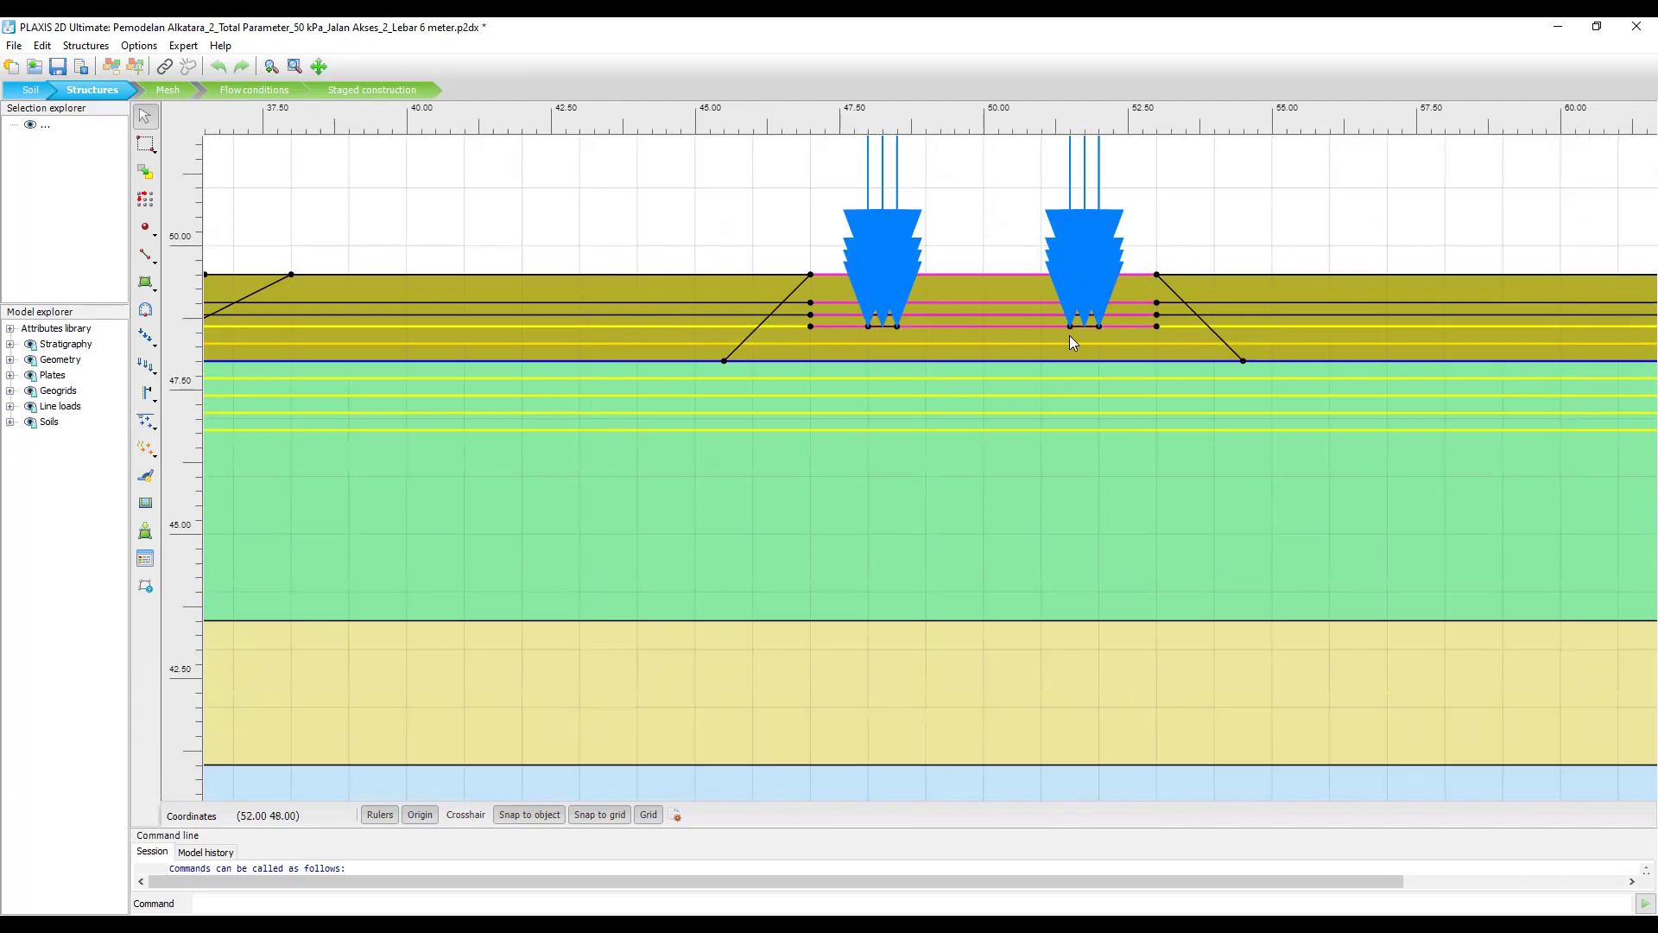
pyautogui.scroll(-1, 1069, 342)
pyautogui.scroll(1, 1171, 301)
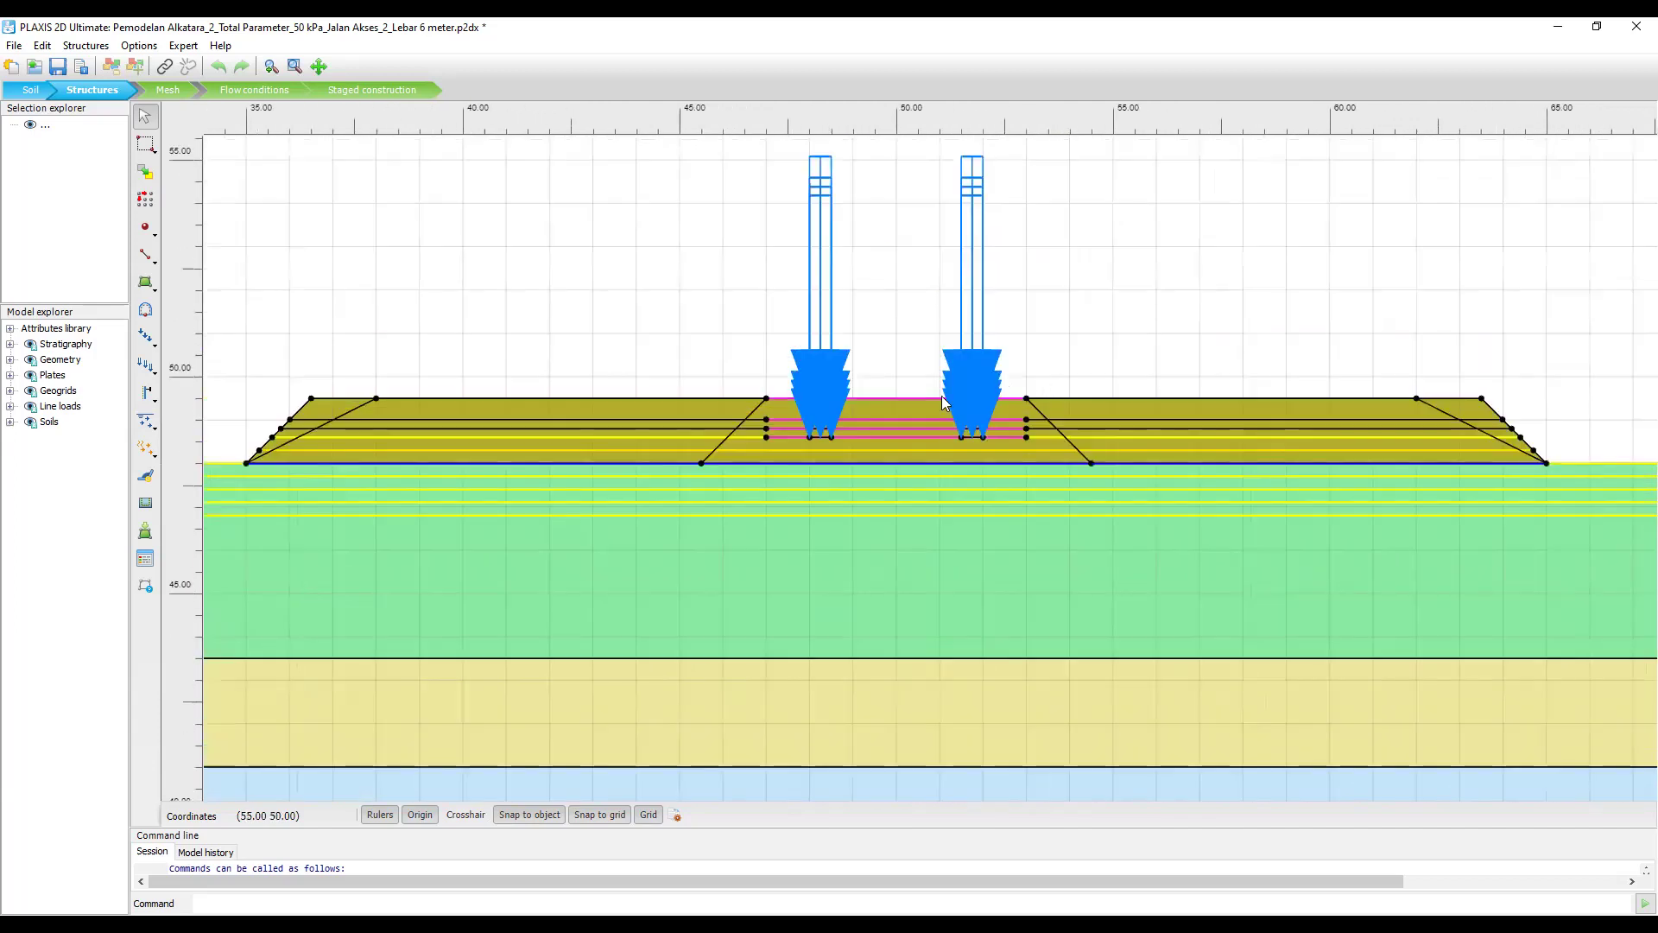
pyautogui.scroll(-1, 738, 420)
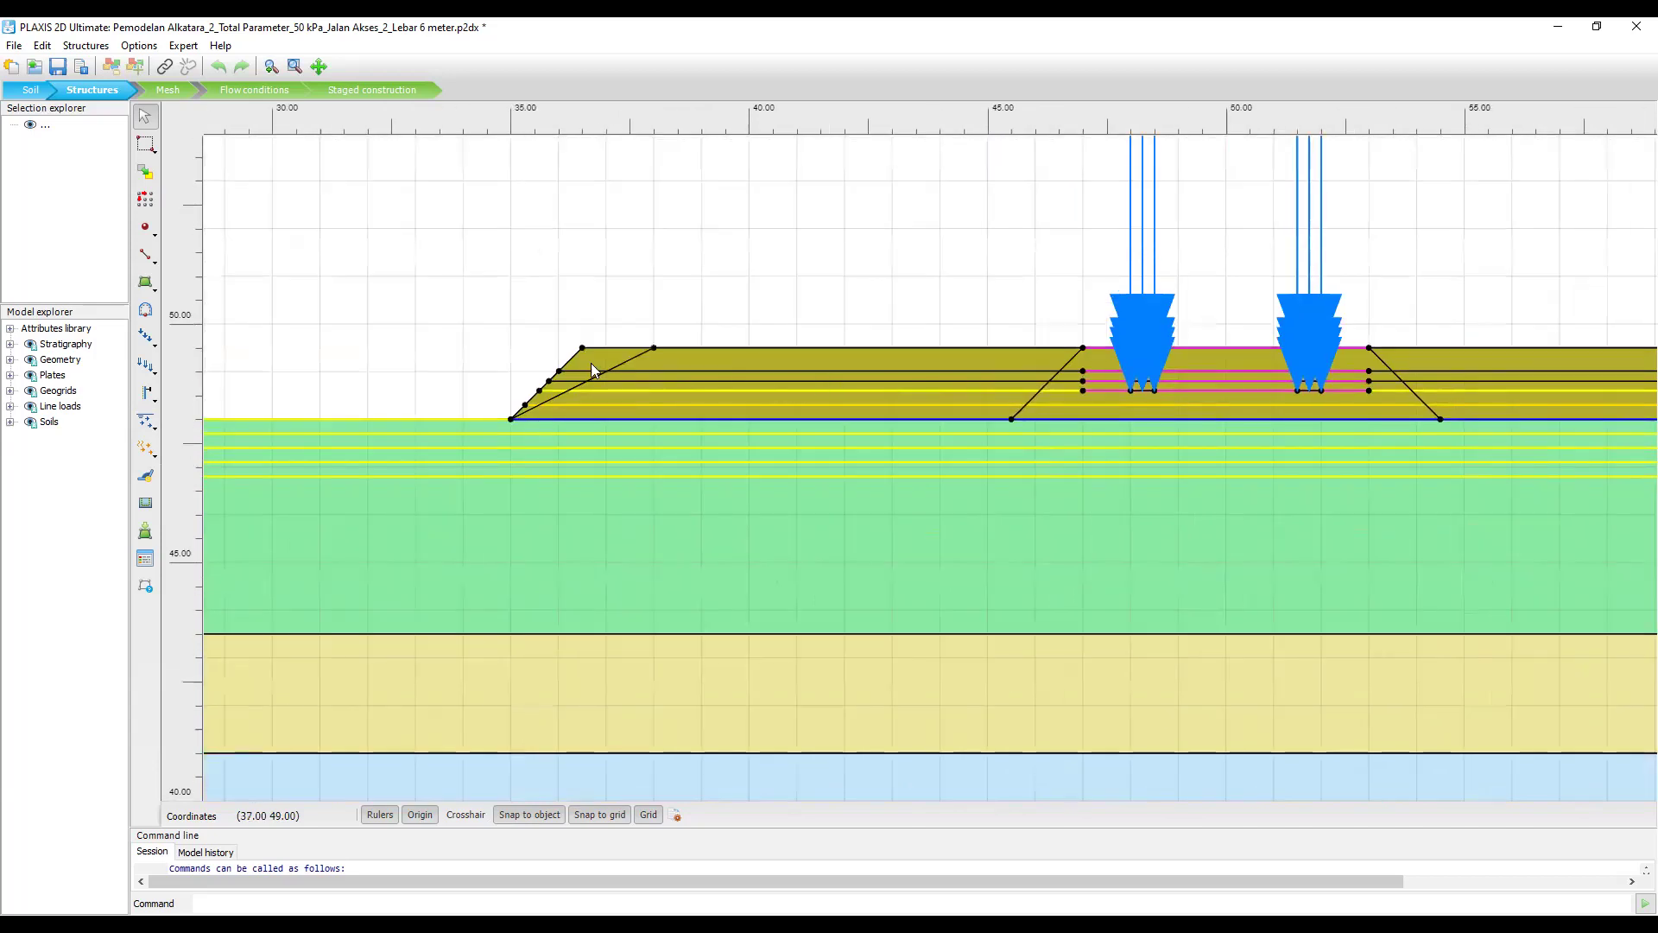
pyautogui.scroll(1, 1009, 435)
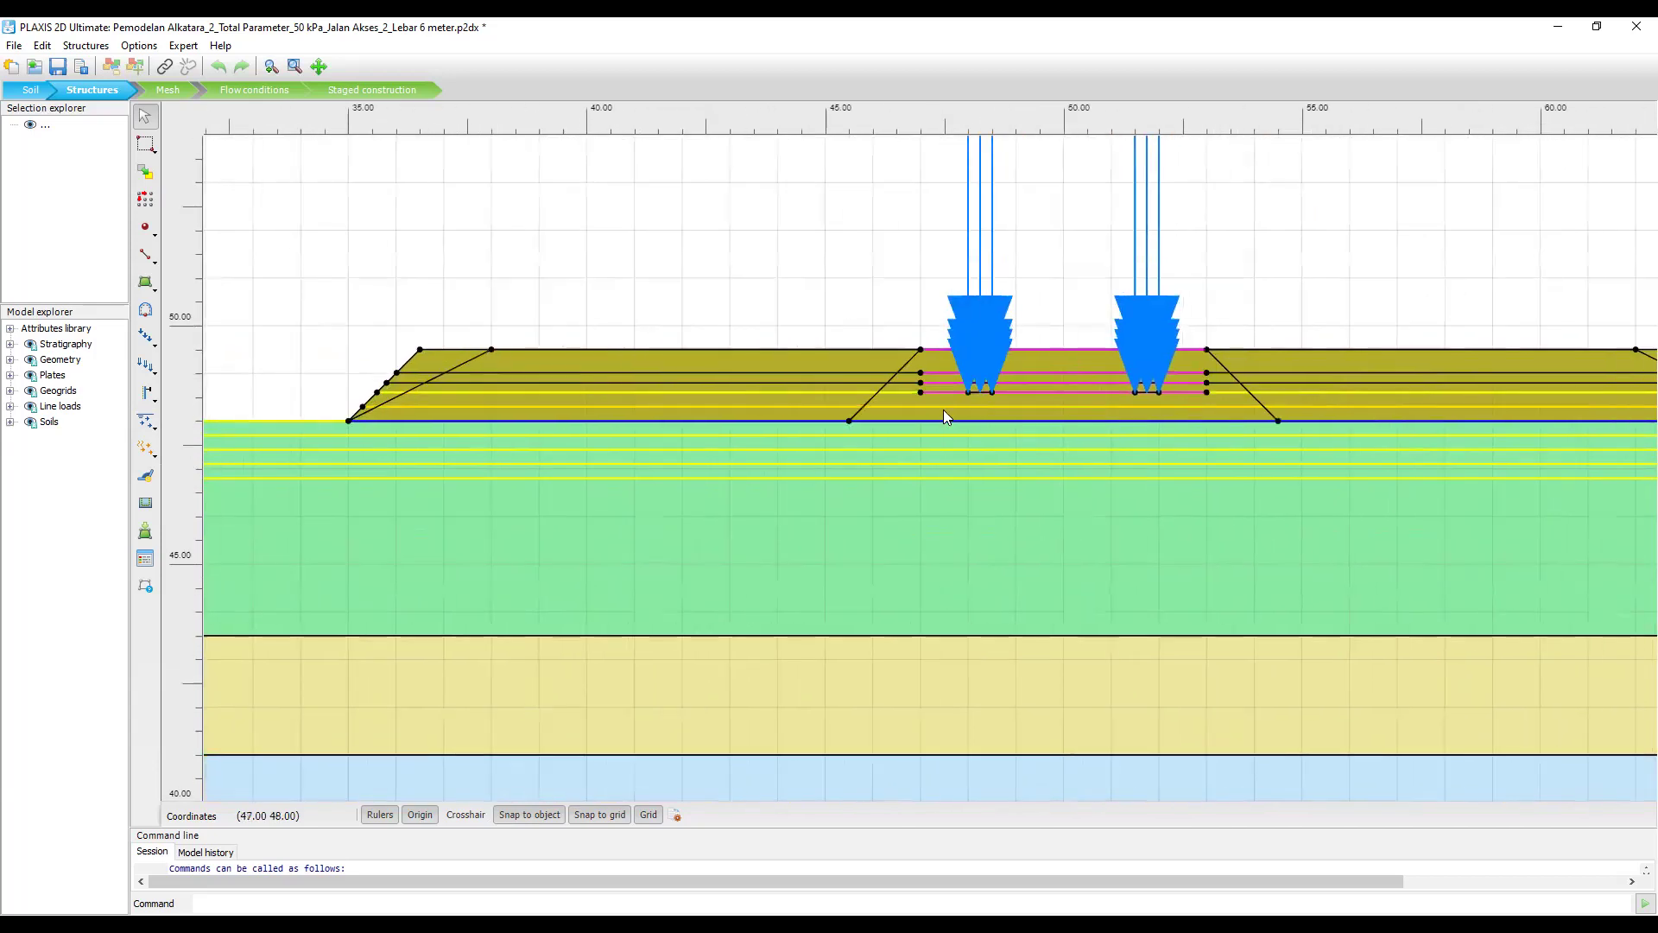
pyautogui.moveTo(1014, 396); pyautogui.dragTo(998, 434)
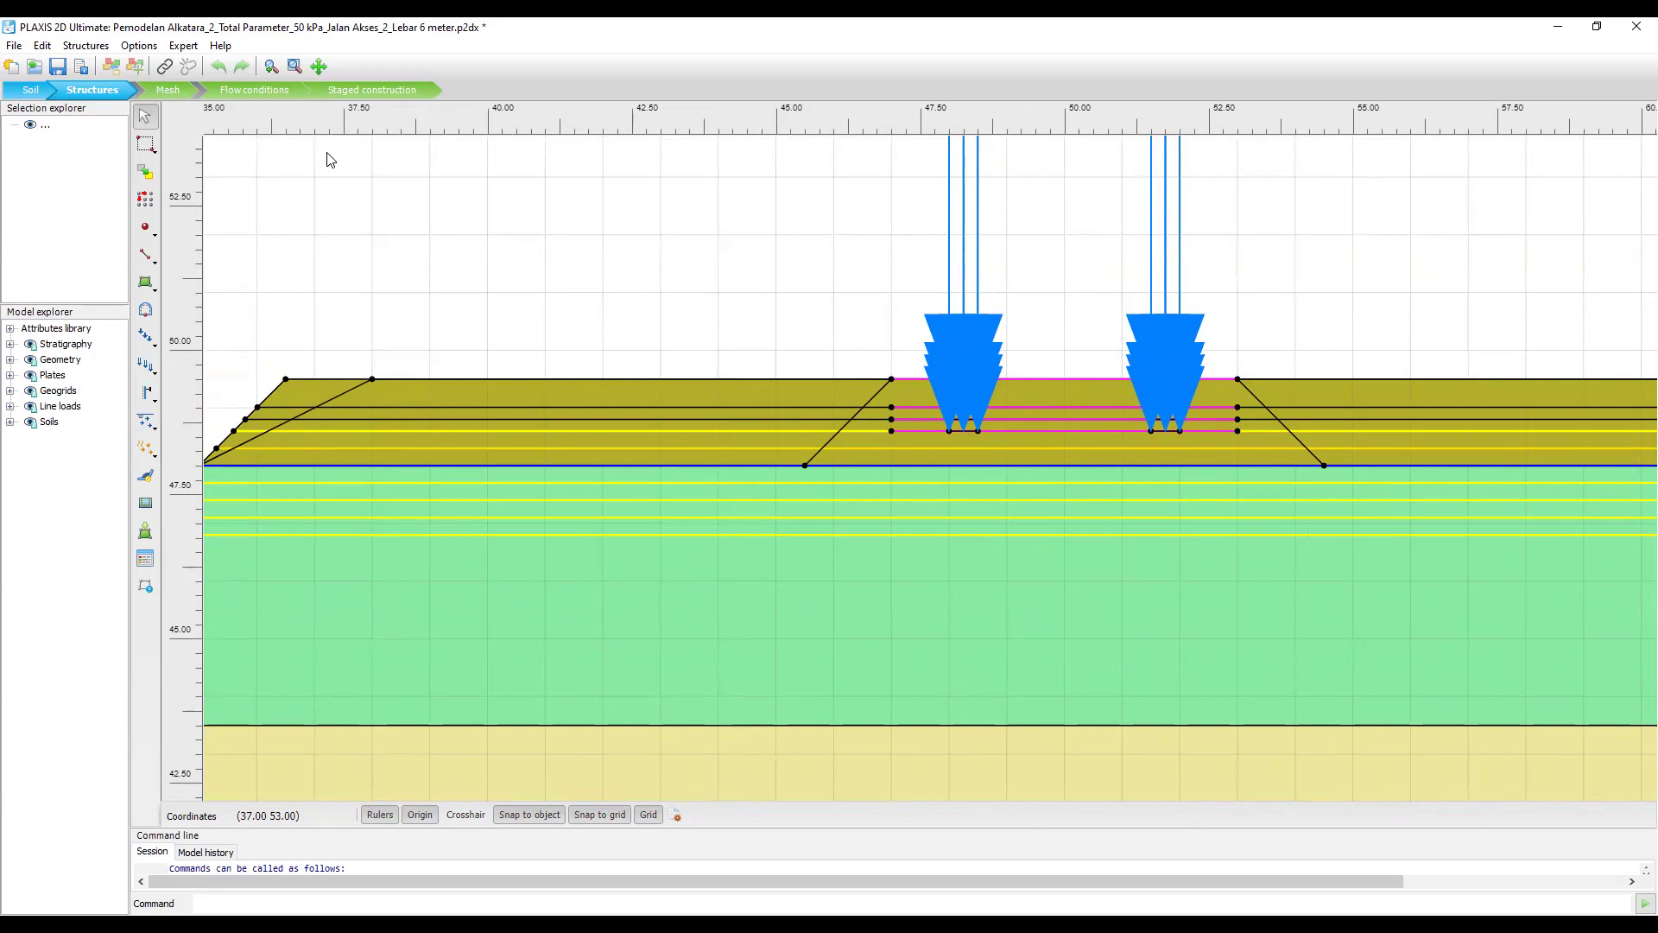
# Examine the full width of the geogrid layers beneath the embankment together with the underlying soil layers.
pyautogui.scroll(-5, 463, 310)
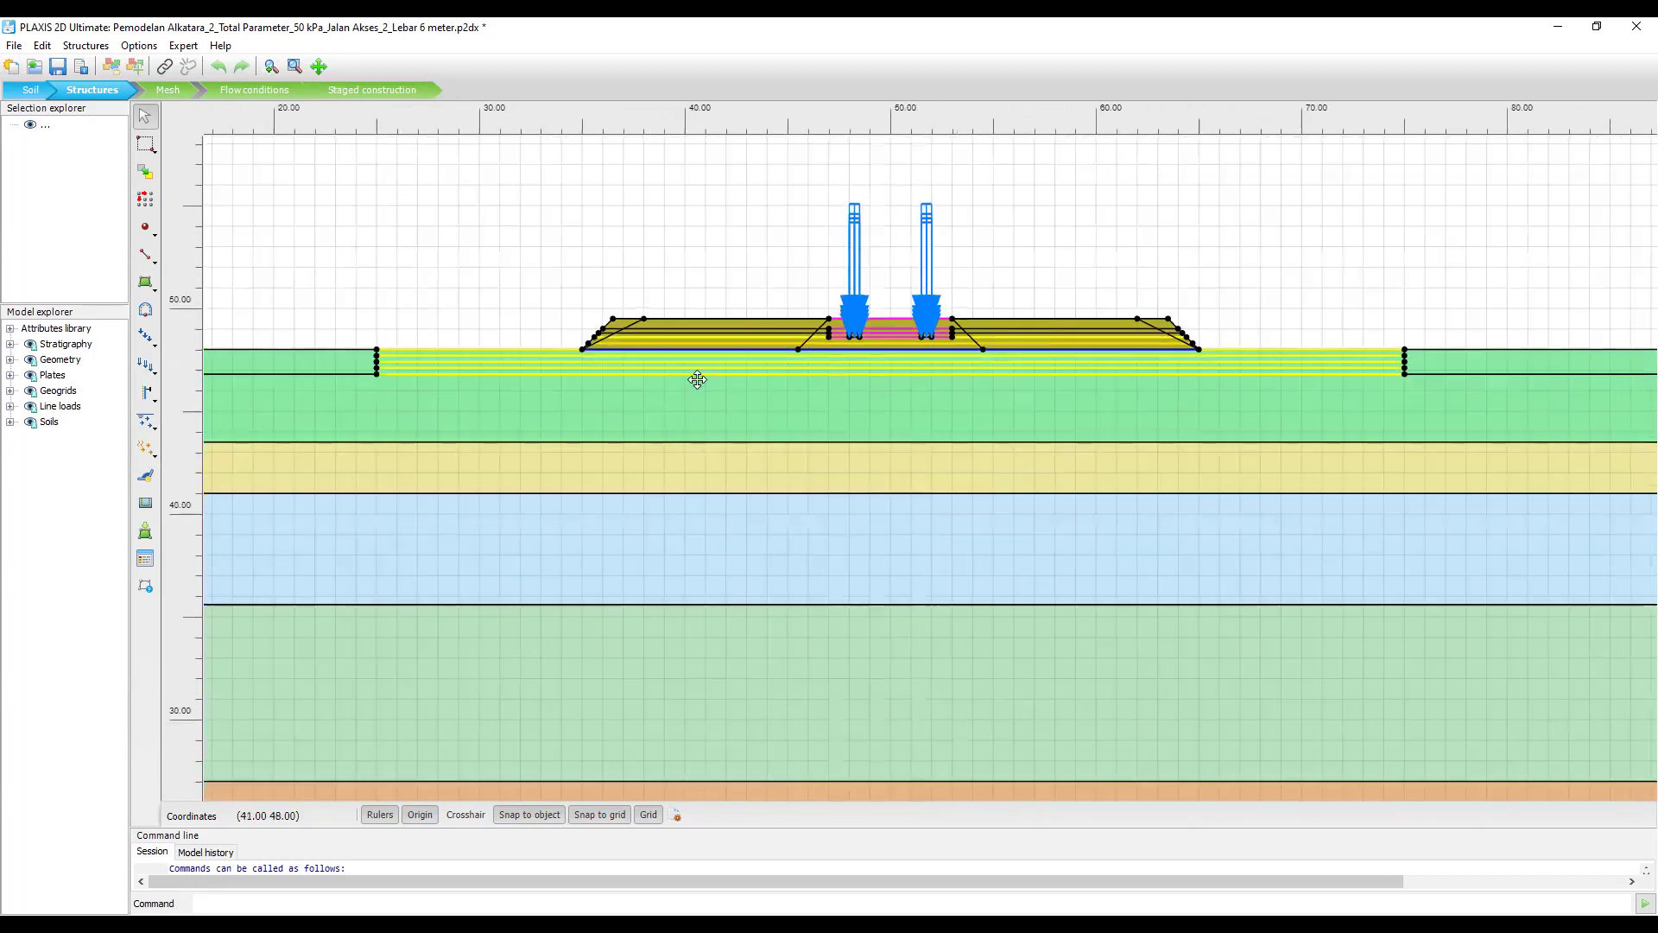
pyautogui.scroll(2, 697, 380)
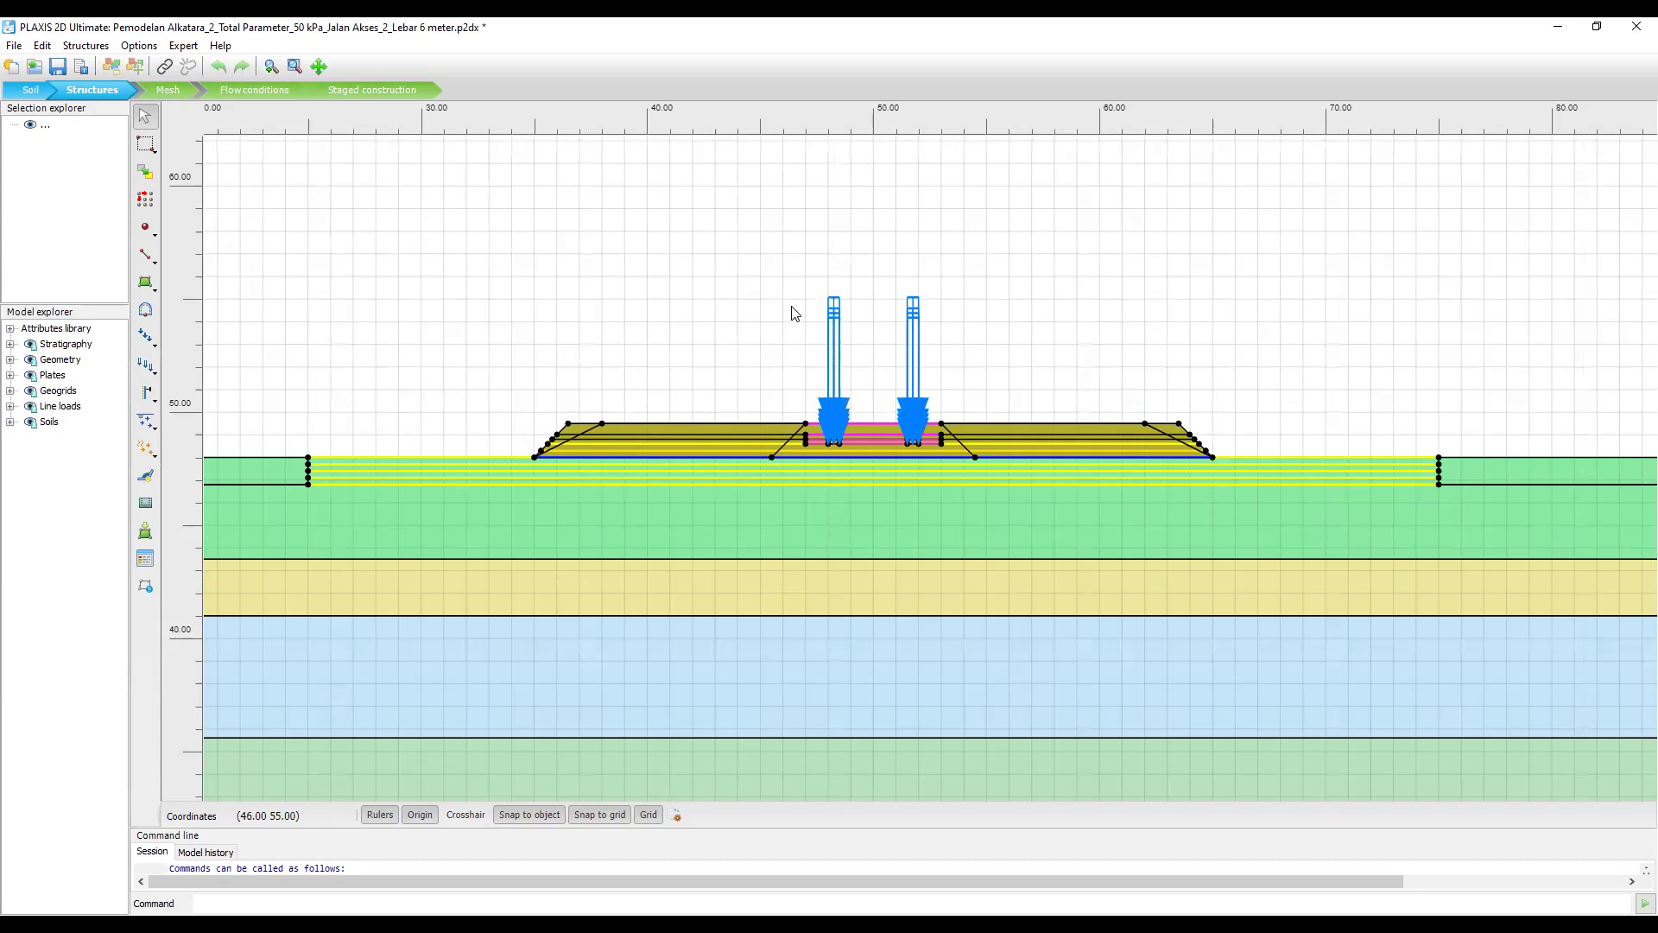
pyautogui.scroll(-2, 949, 363)
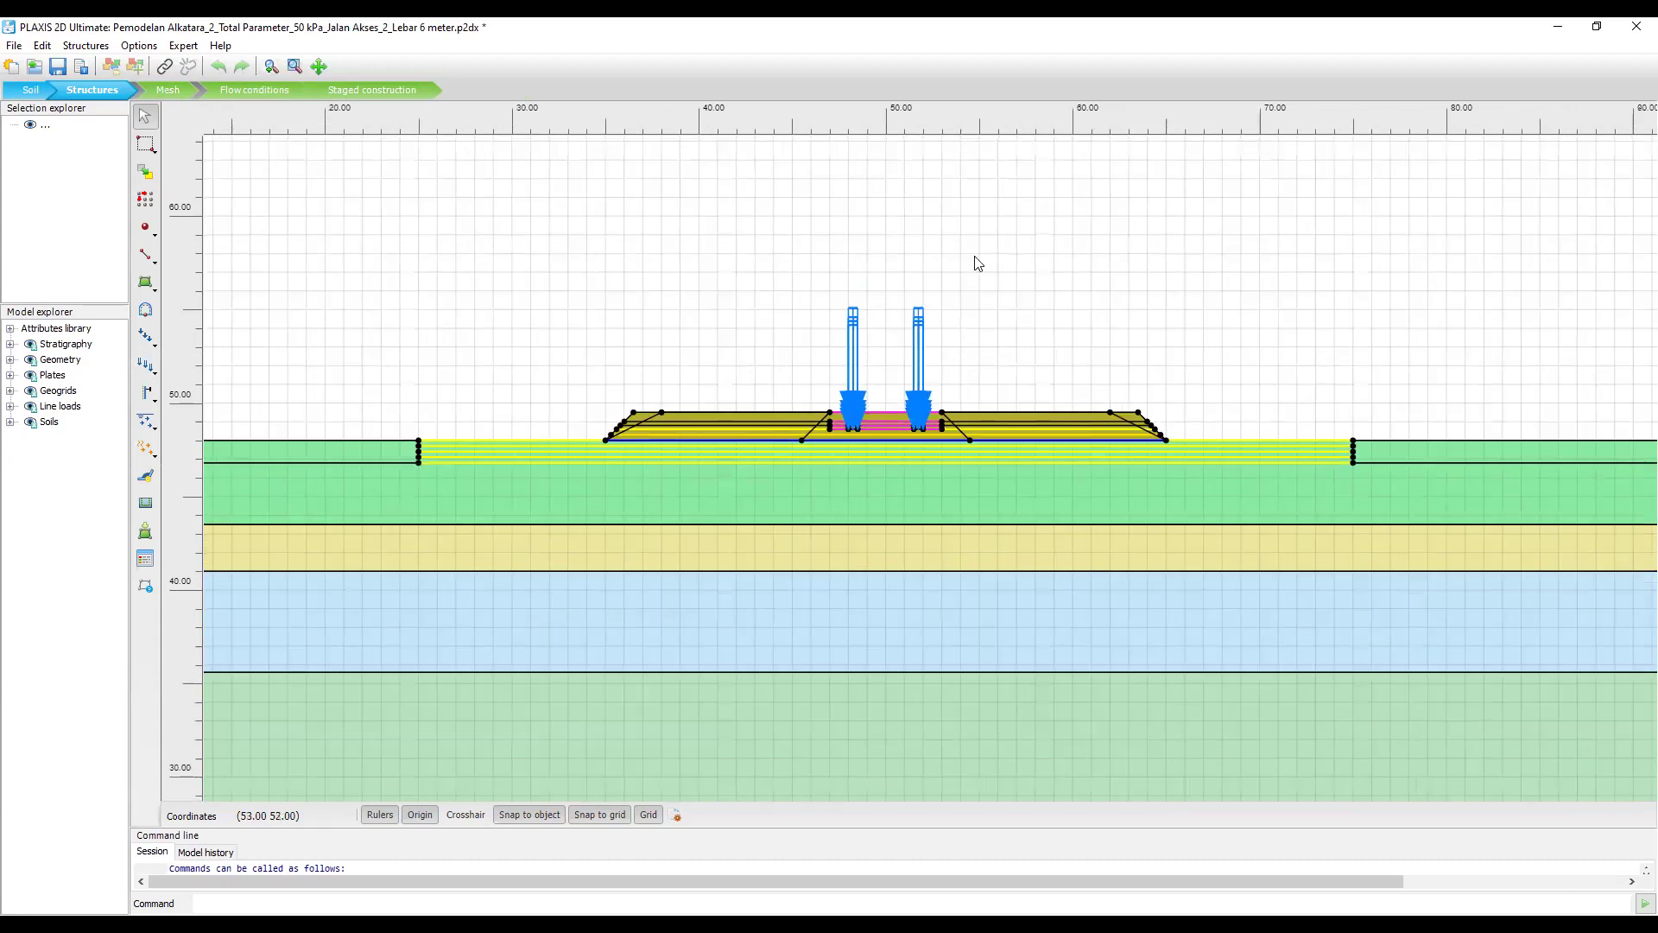
pyautogui.scroll(1, 831, 470)
pyautogui.scroll(-1, 876, 451)
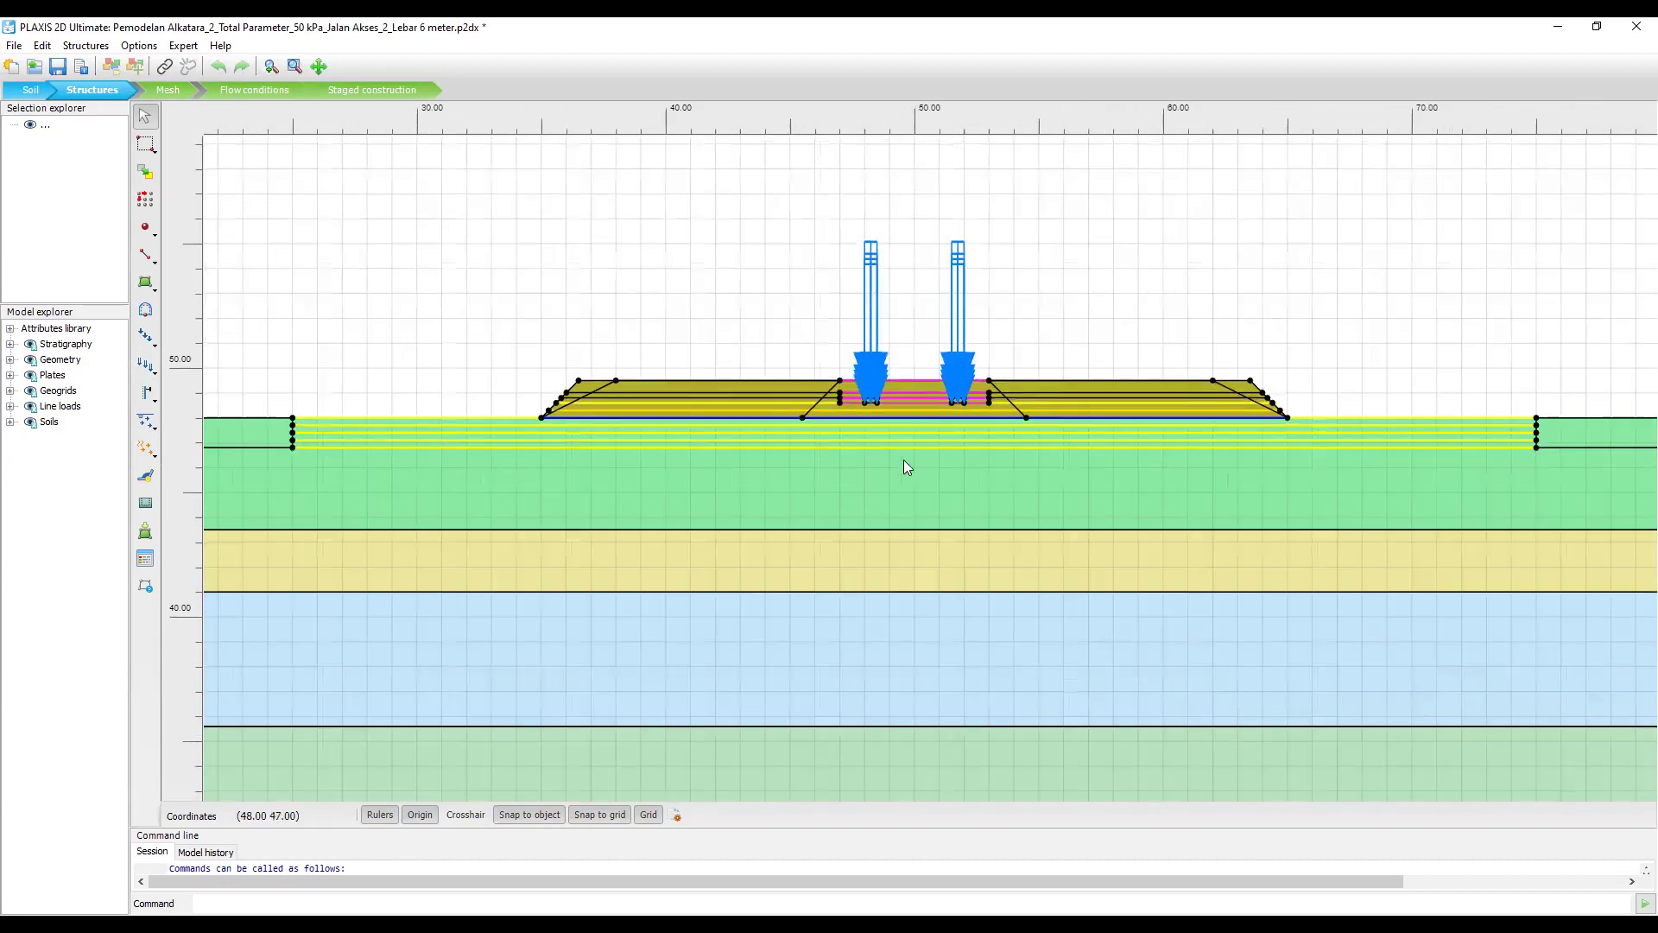
pyautogui.scroll(2, 904, 460)
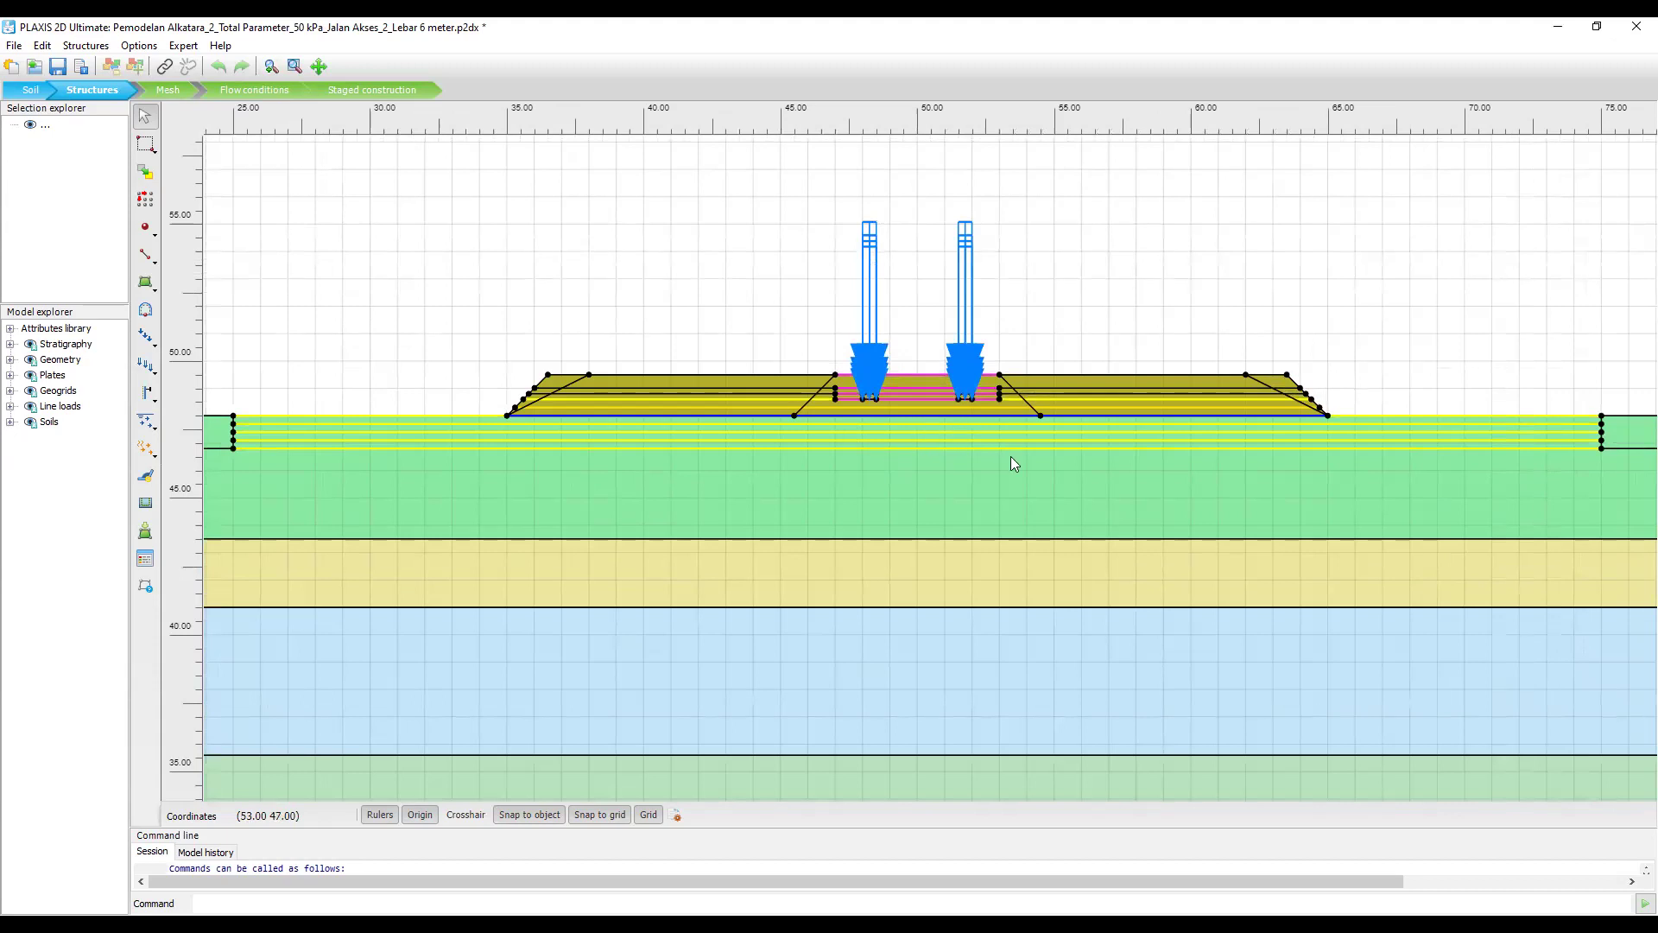
pyautogui.scroll(-1, 1012, 457)
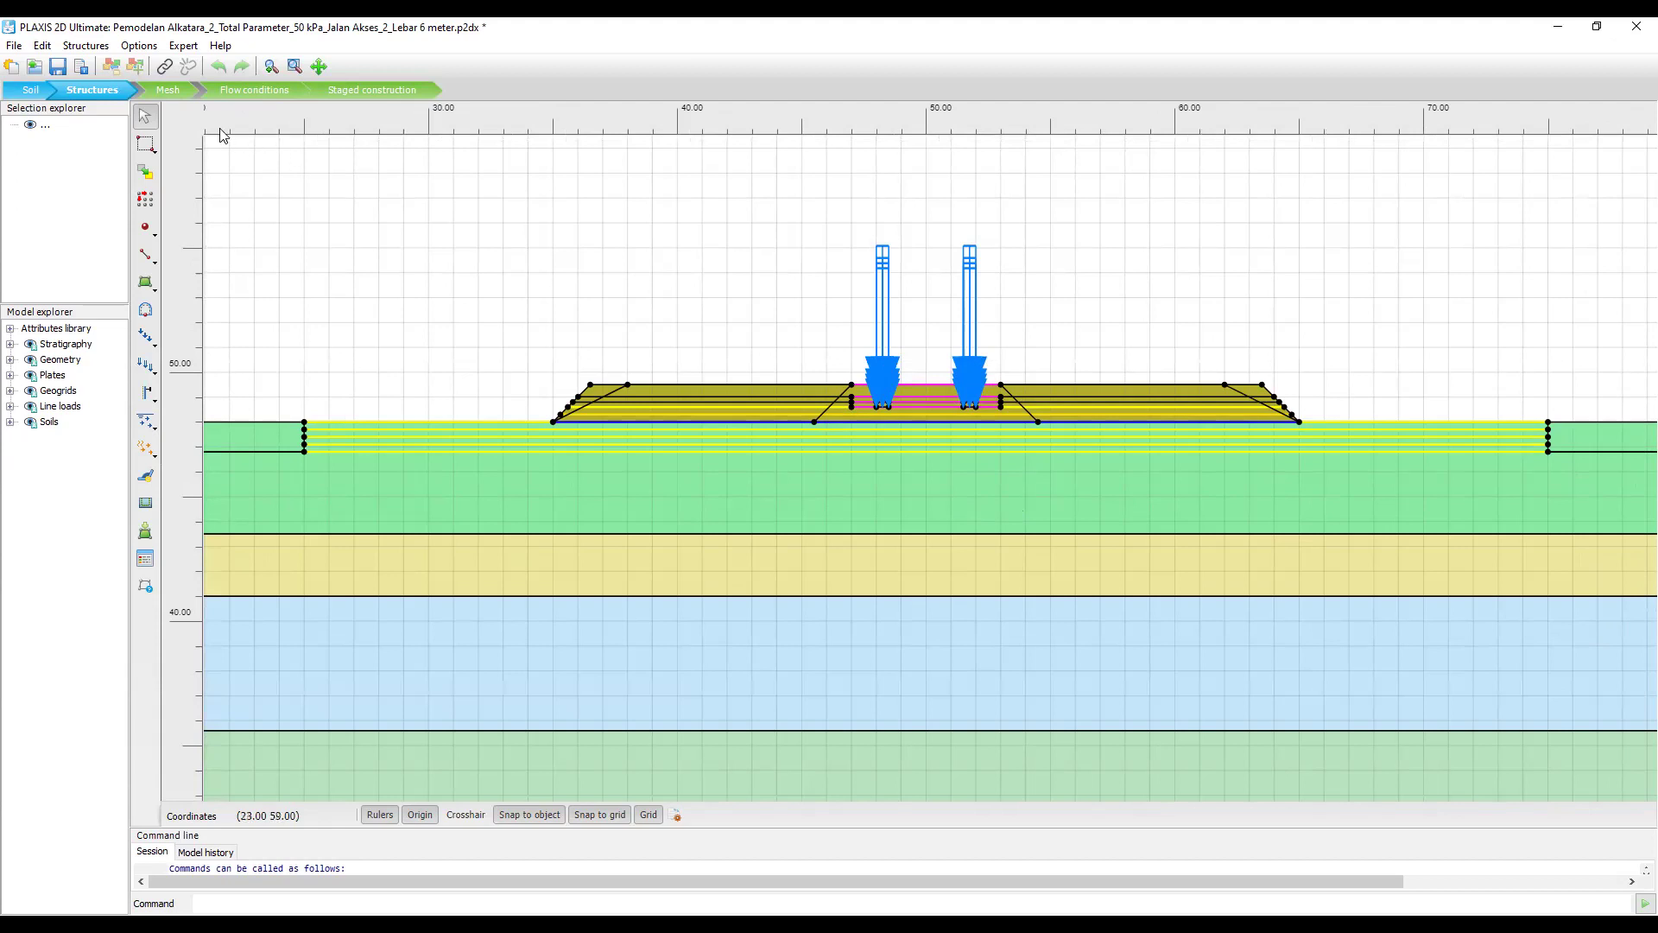
# Switch the model to Staged construction mode and enlarge the Phases explorer until the full phase list and names are readable.
pyautogui.click(379, 90)
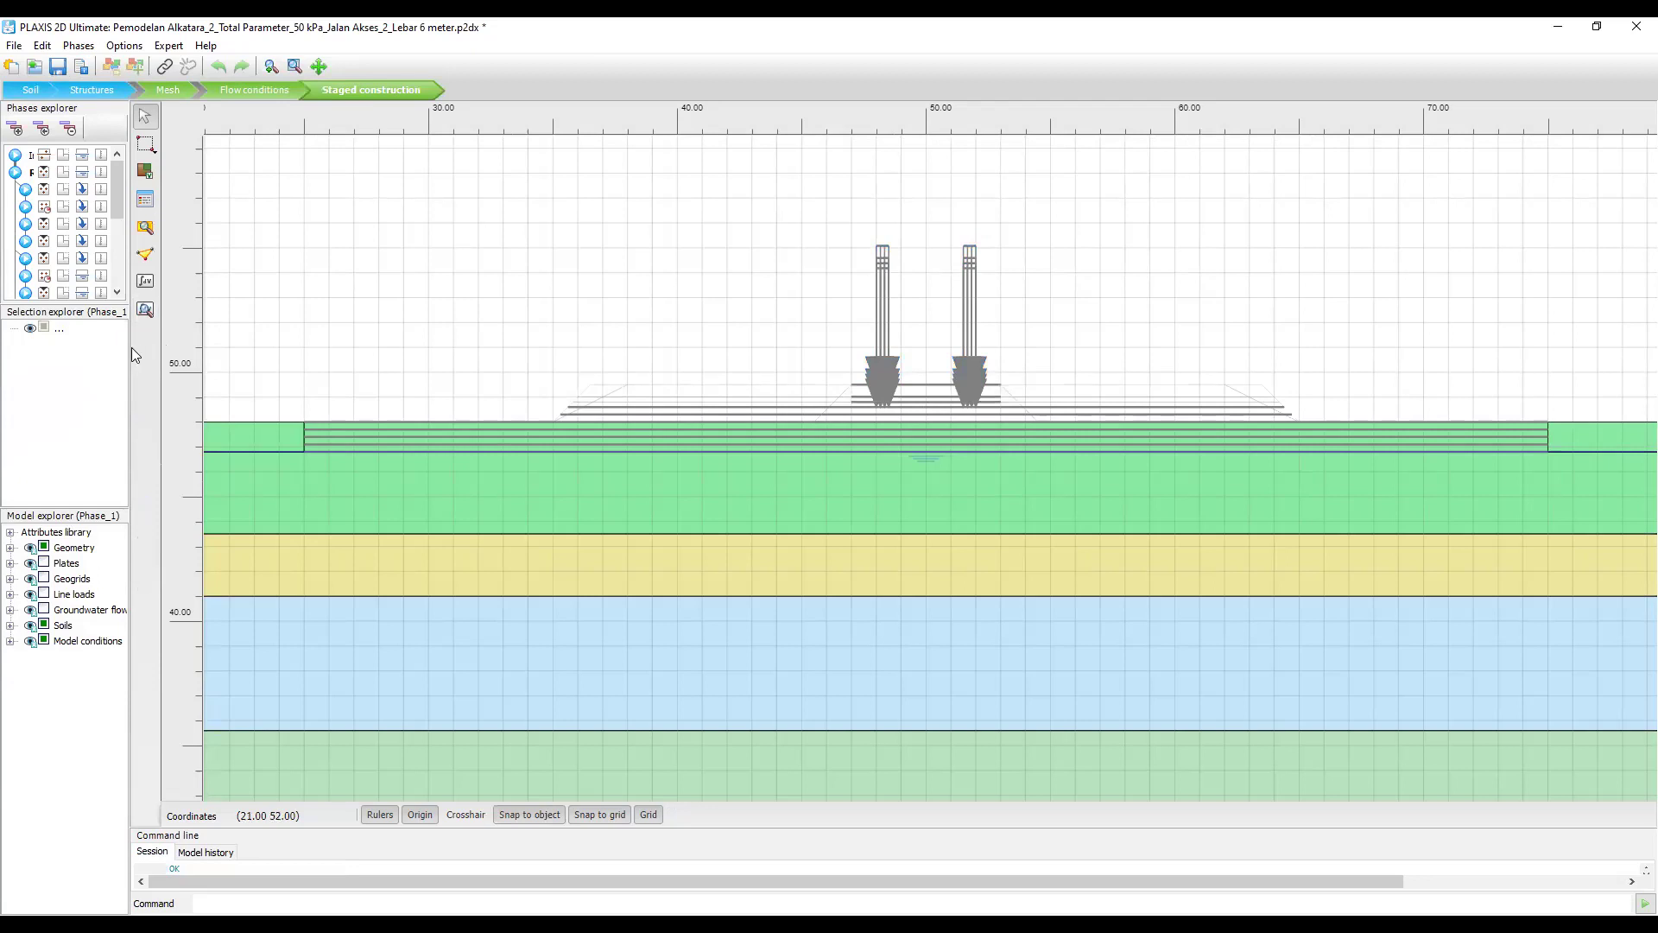
pyautogui.moveTo(128, 346); pyautogui.dragTo(477, 337)
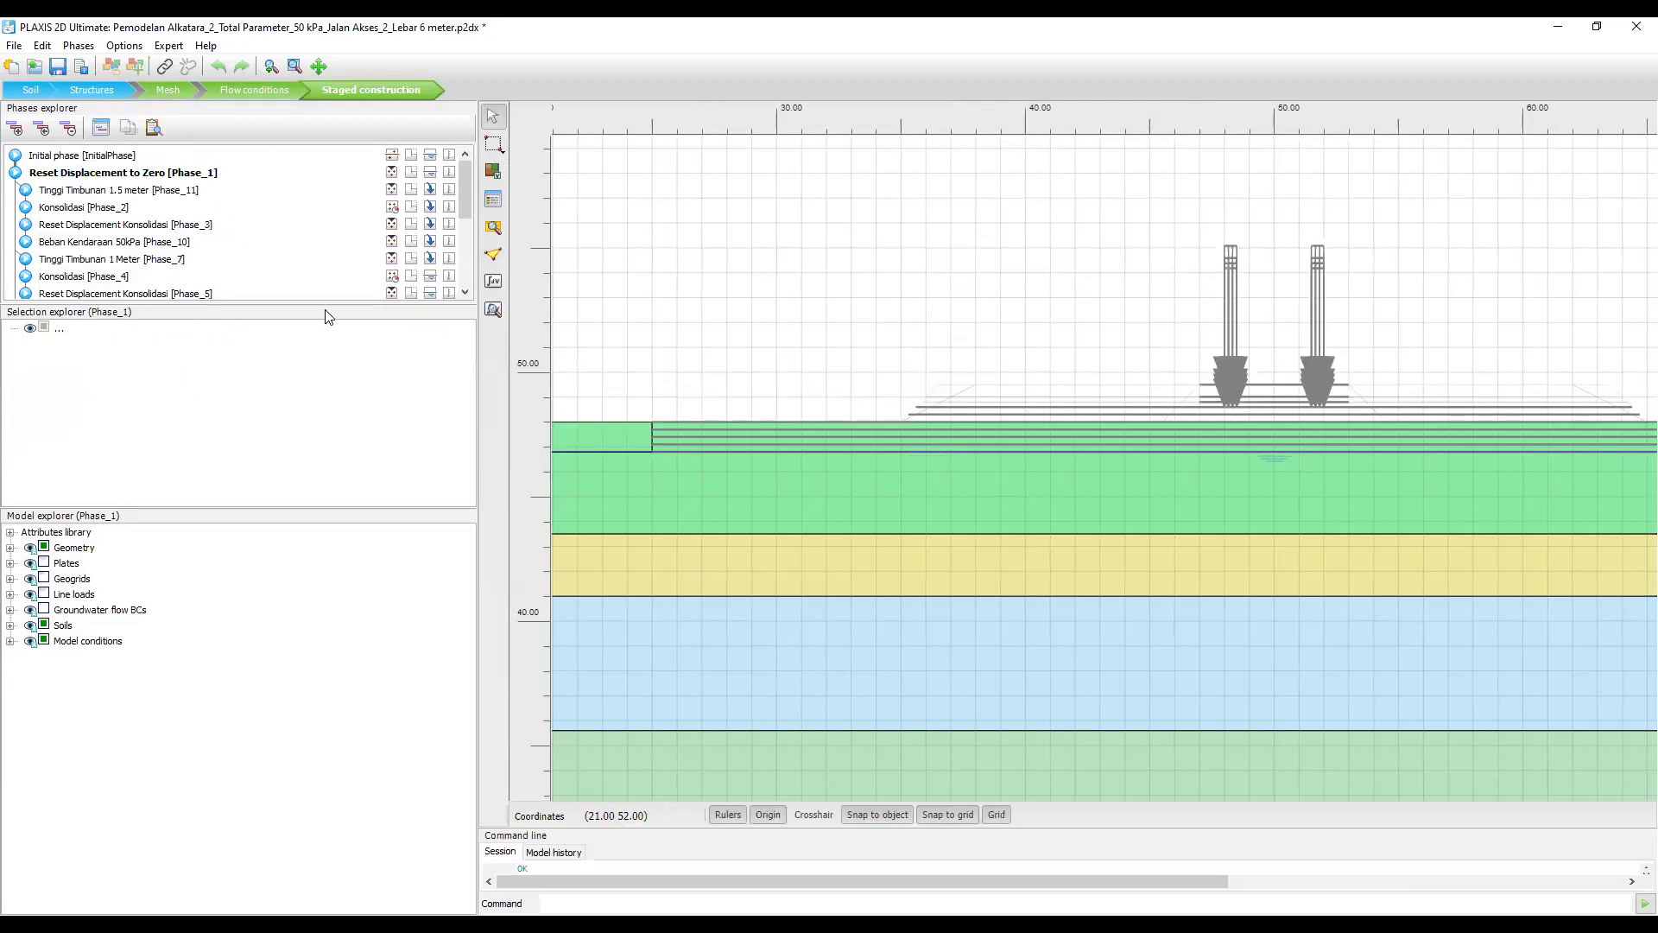
pyautogui.moveTo(316, 303); pyautogui.dragTo(321, 420)
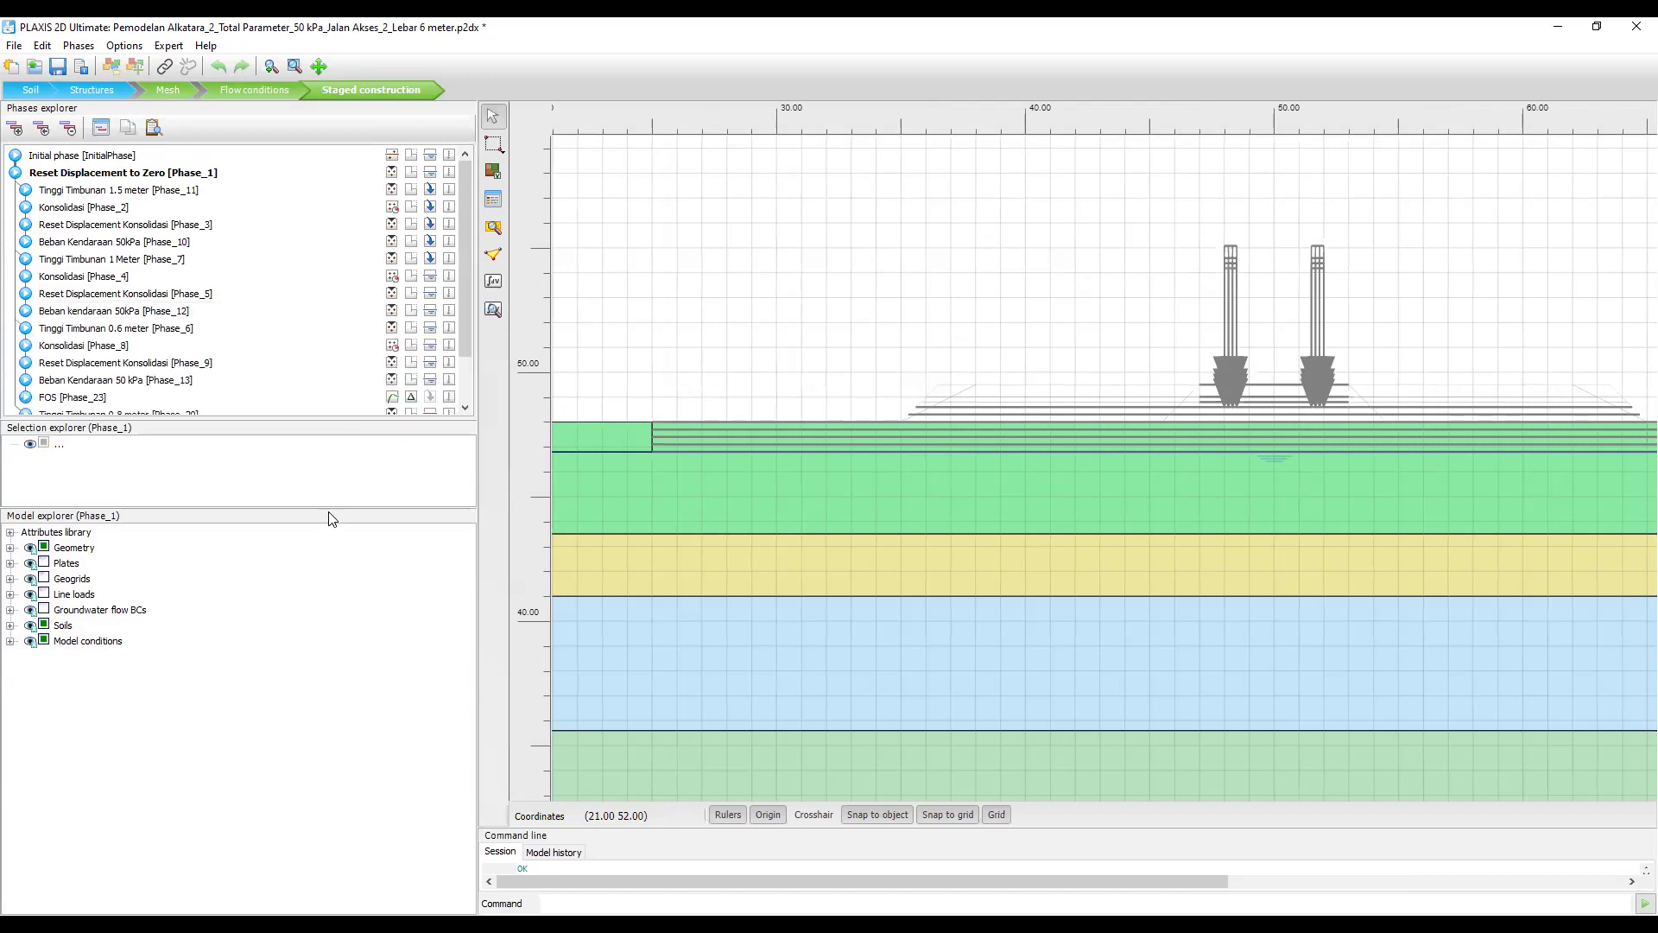
pyautogui.moveTo(329, 507); pyautogui.dragTo(328, 795)
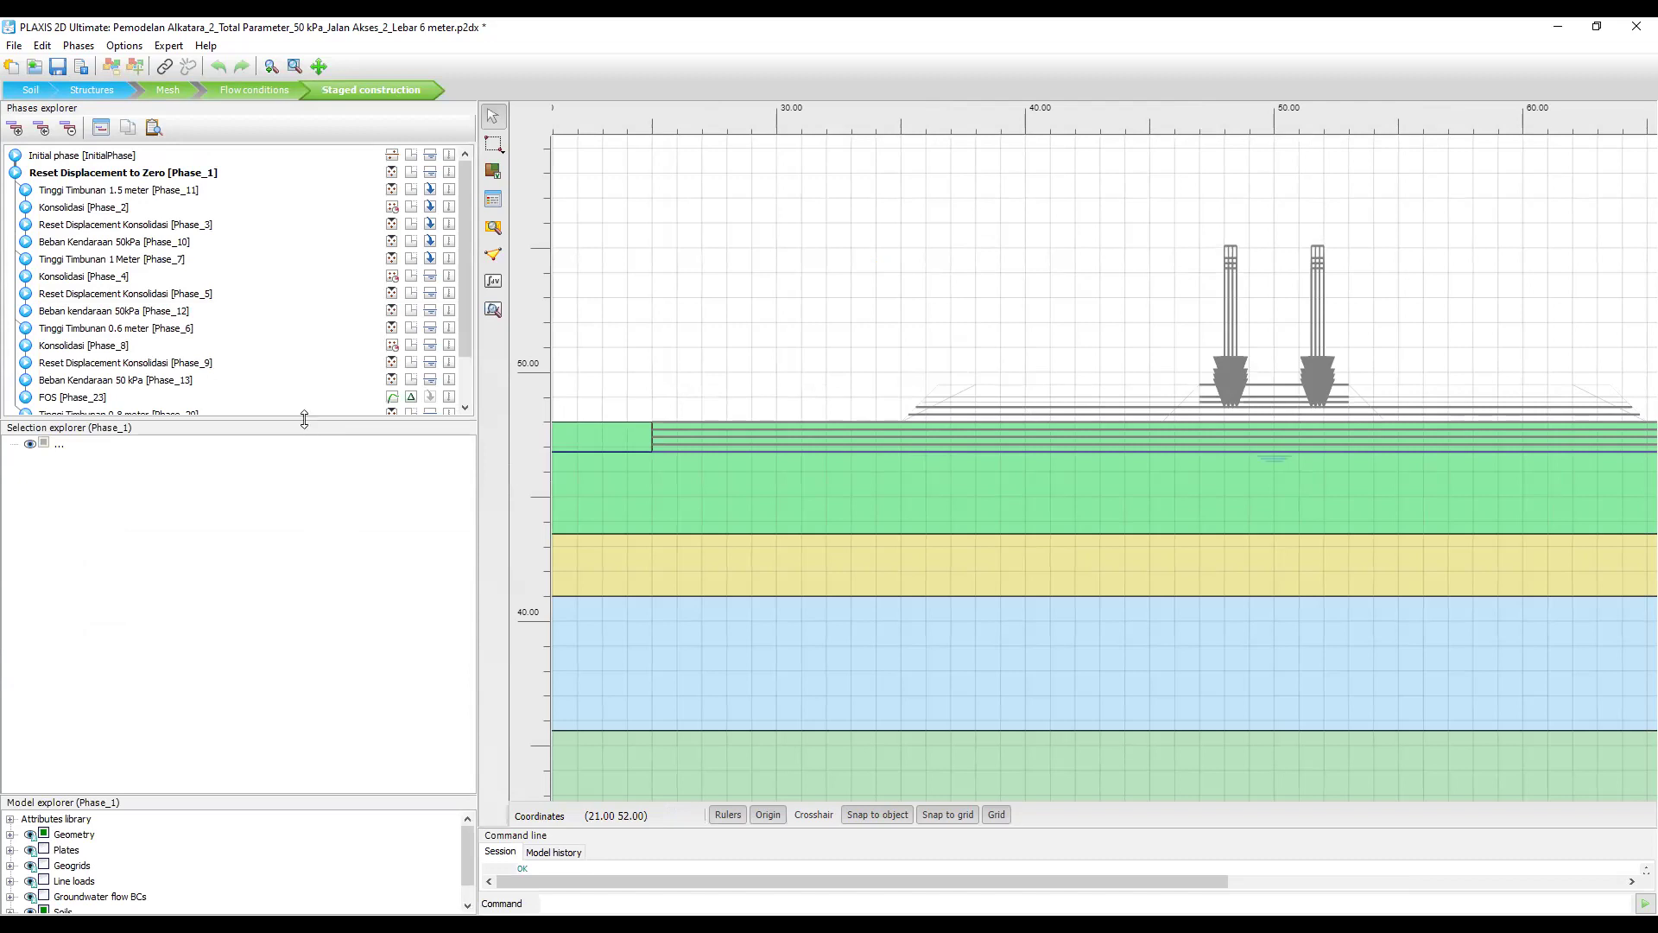
pyautogui.moveTo(304, 420); pyautogui.dragTo(292, 654)
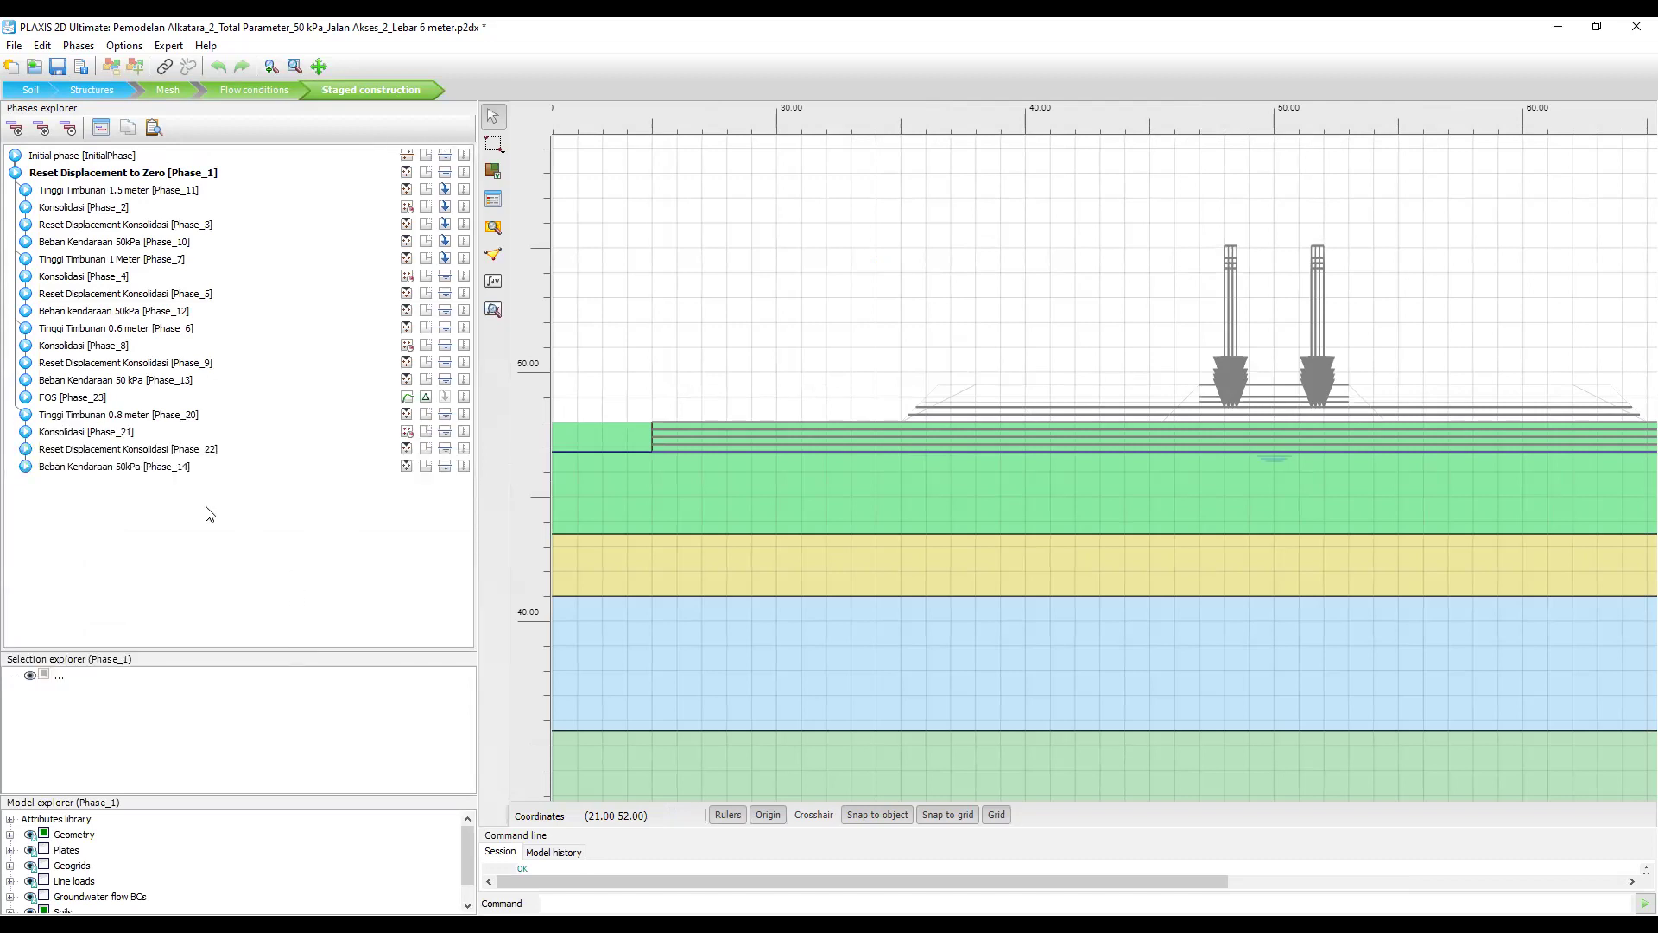
# Compare the embankment geometry of the Tinggi Timbunan 1.5 meter [Phase_11] and Tinggi Timbunan 1 Meter [Phase_7] phases.
pyautogui.click(125, 192)
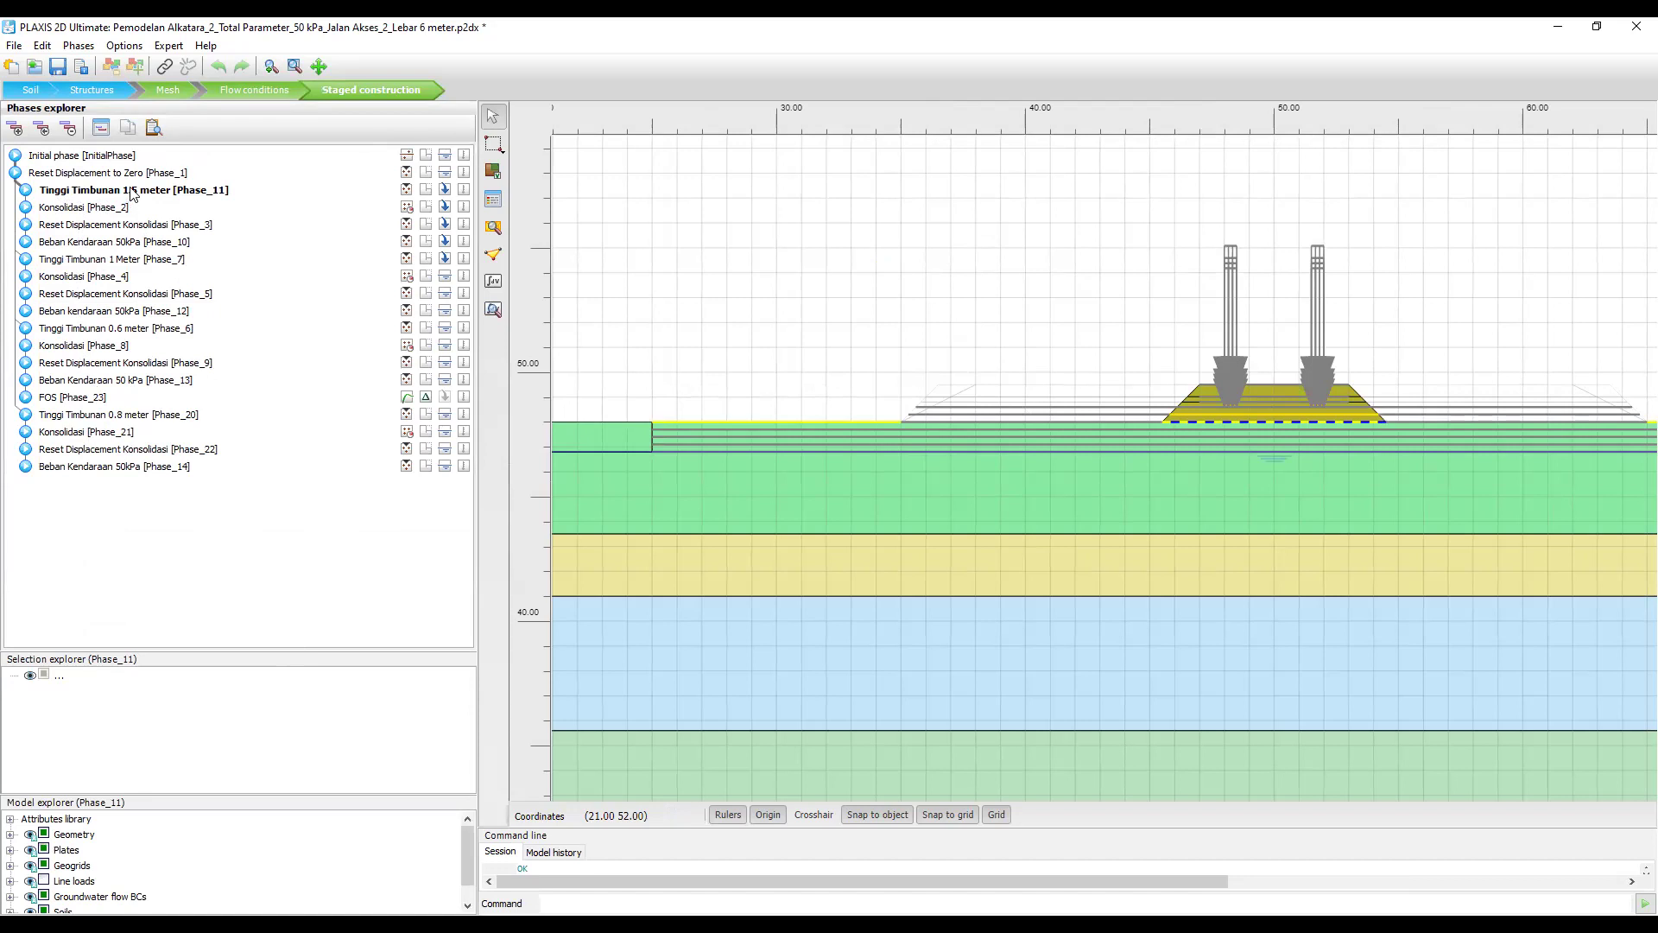
pyautogui.click(125, 263)
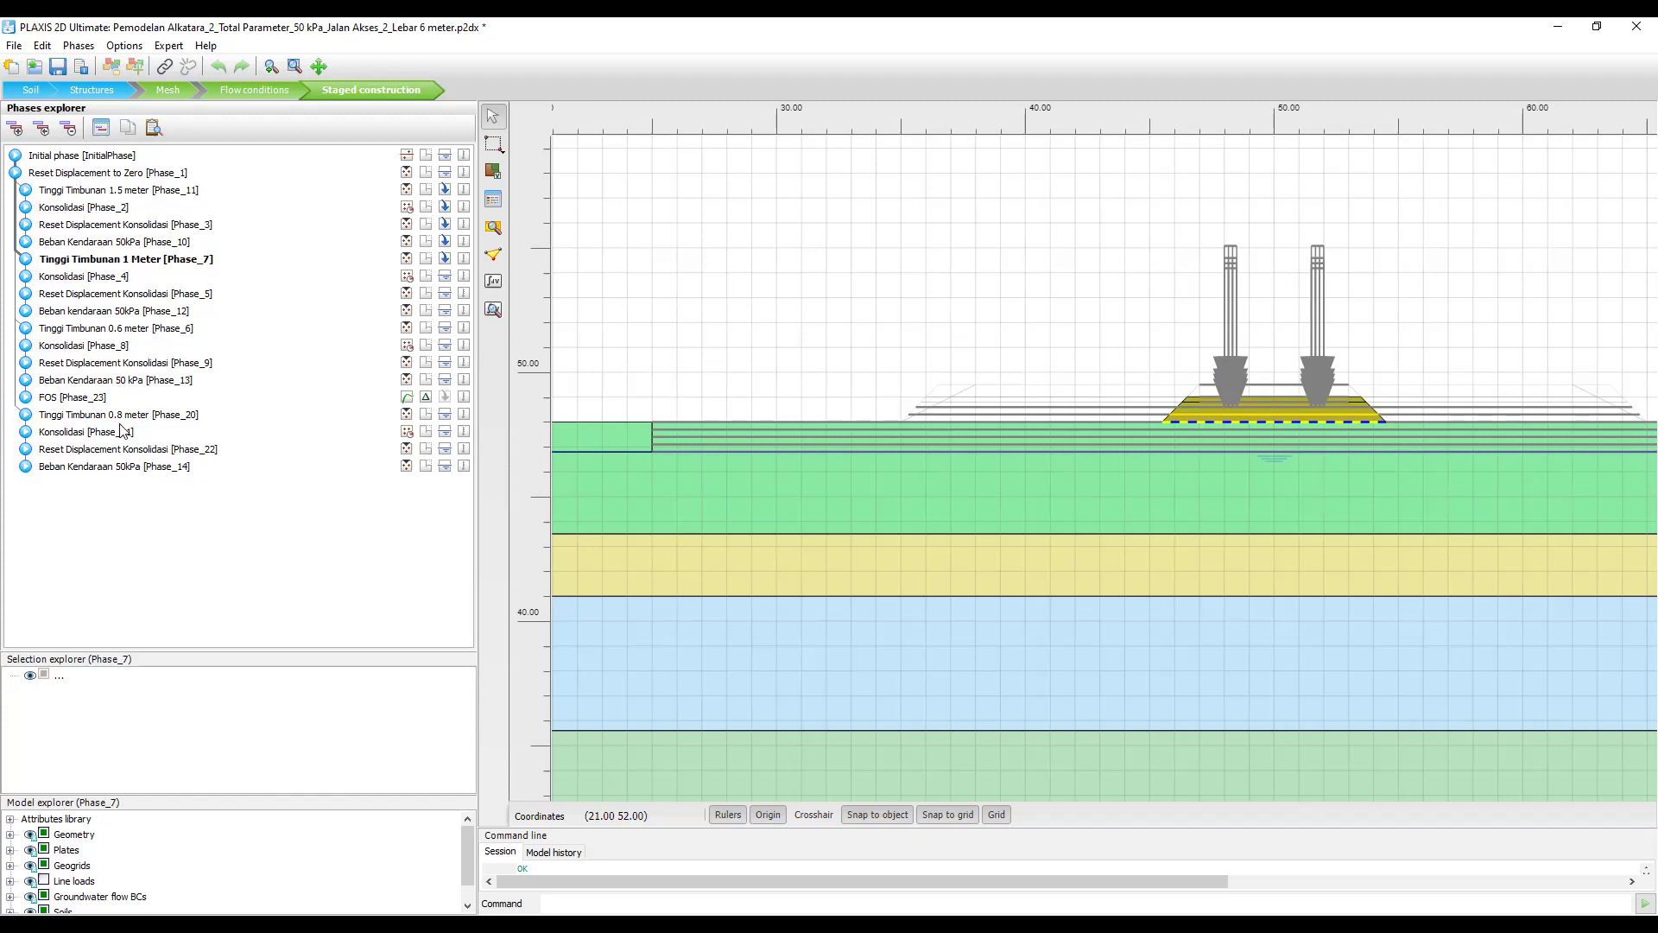
pyautogui.moveTo(1055, 311)
pyautogui.mouseDown()
pyautogui.moveTo(935, 293)
pyautogui.moveTo(596, 312)
pyautogui.mouseUp()
pyautogui.scroll(4, 950, 406)
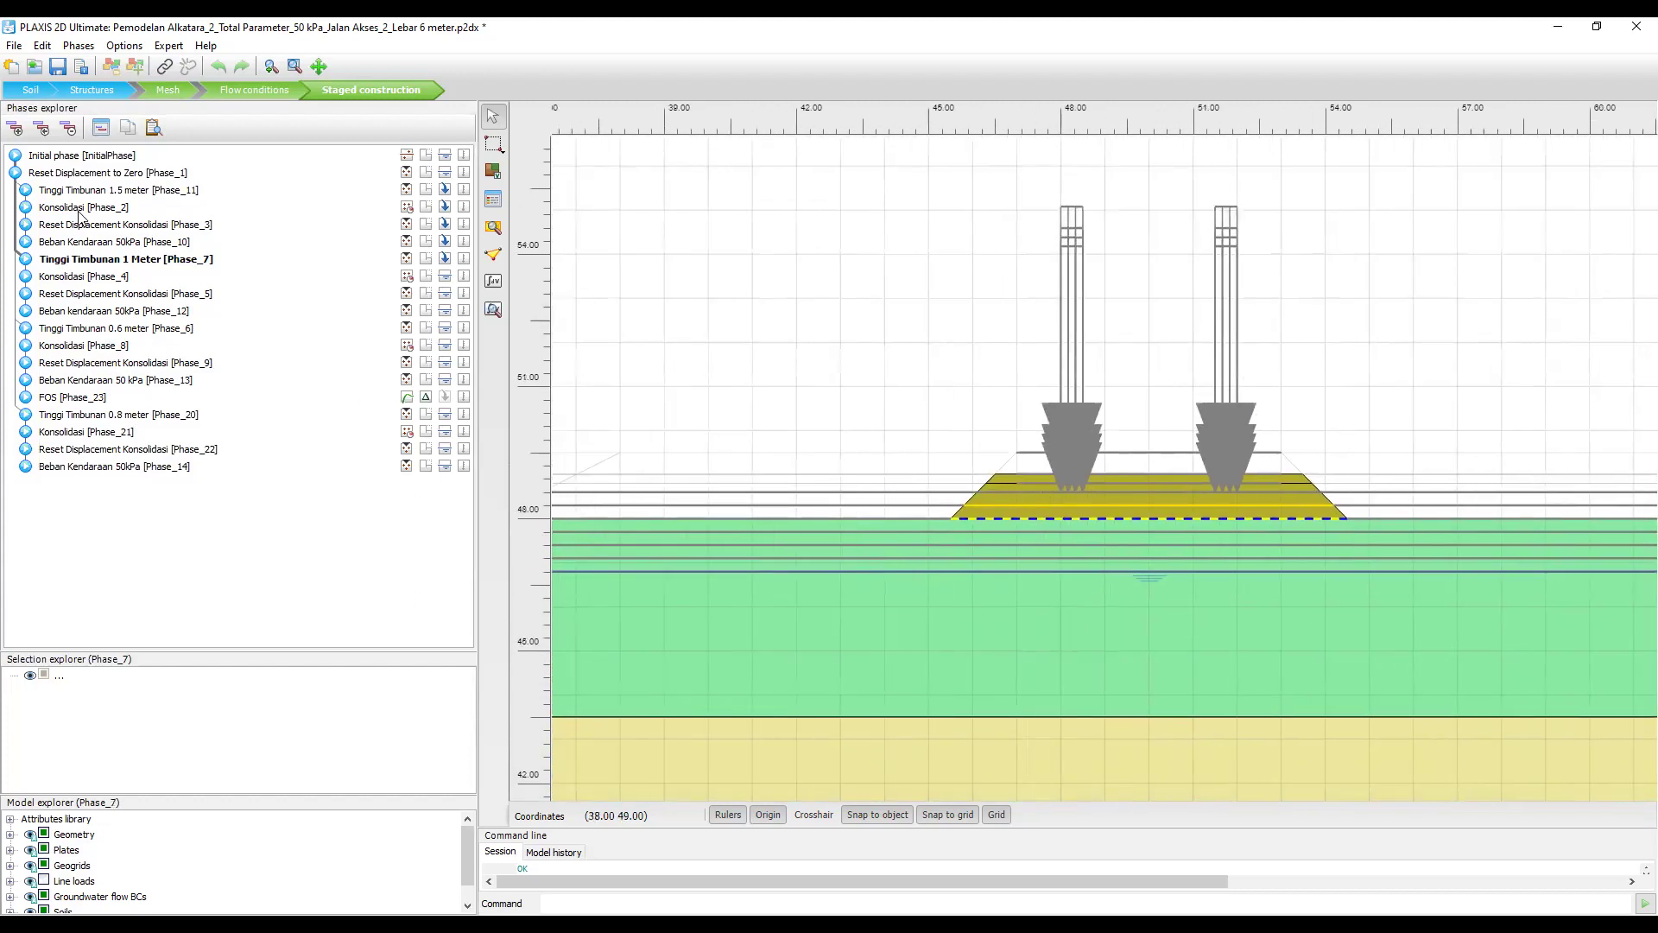
# Review the 1.5 meter embankment sequence from Phase_11 through consolidation and displacement reset to the vehicle load phase, Phase_10.
pyautogui.click(142, 190)
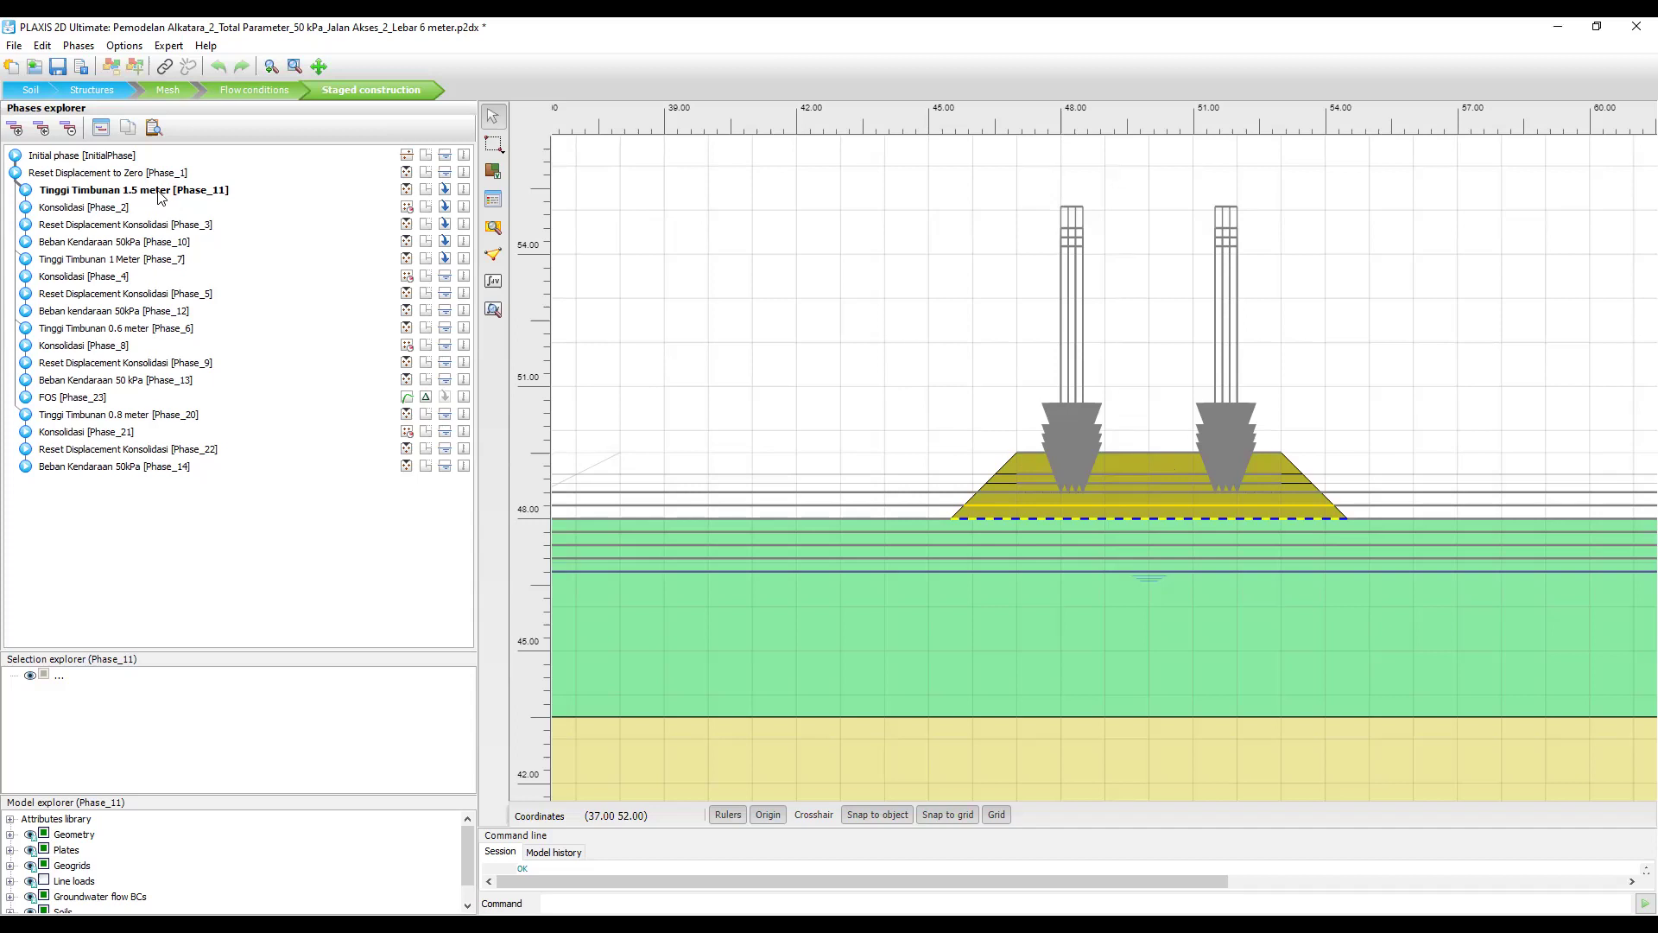
pyautogui.click(119, 212)
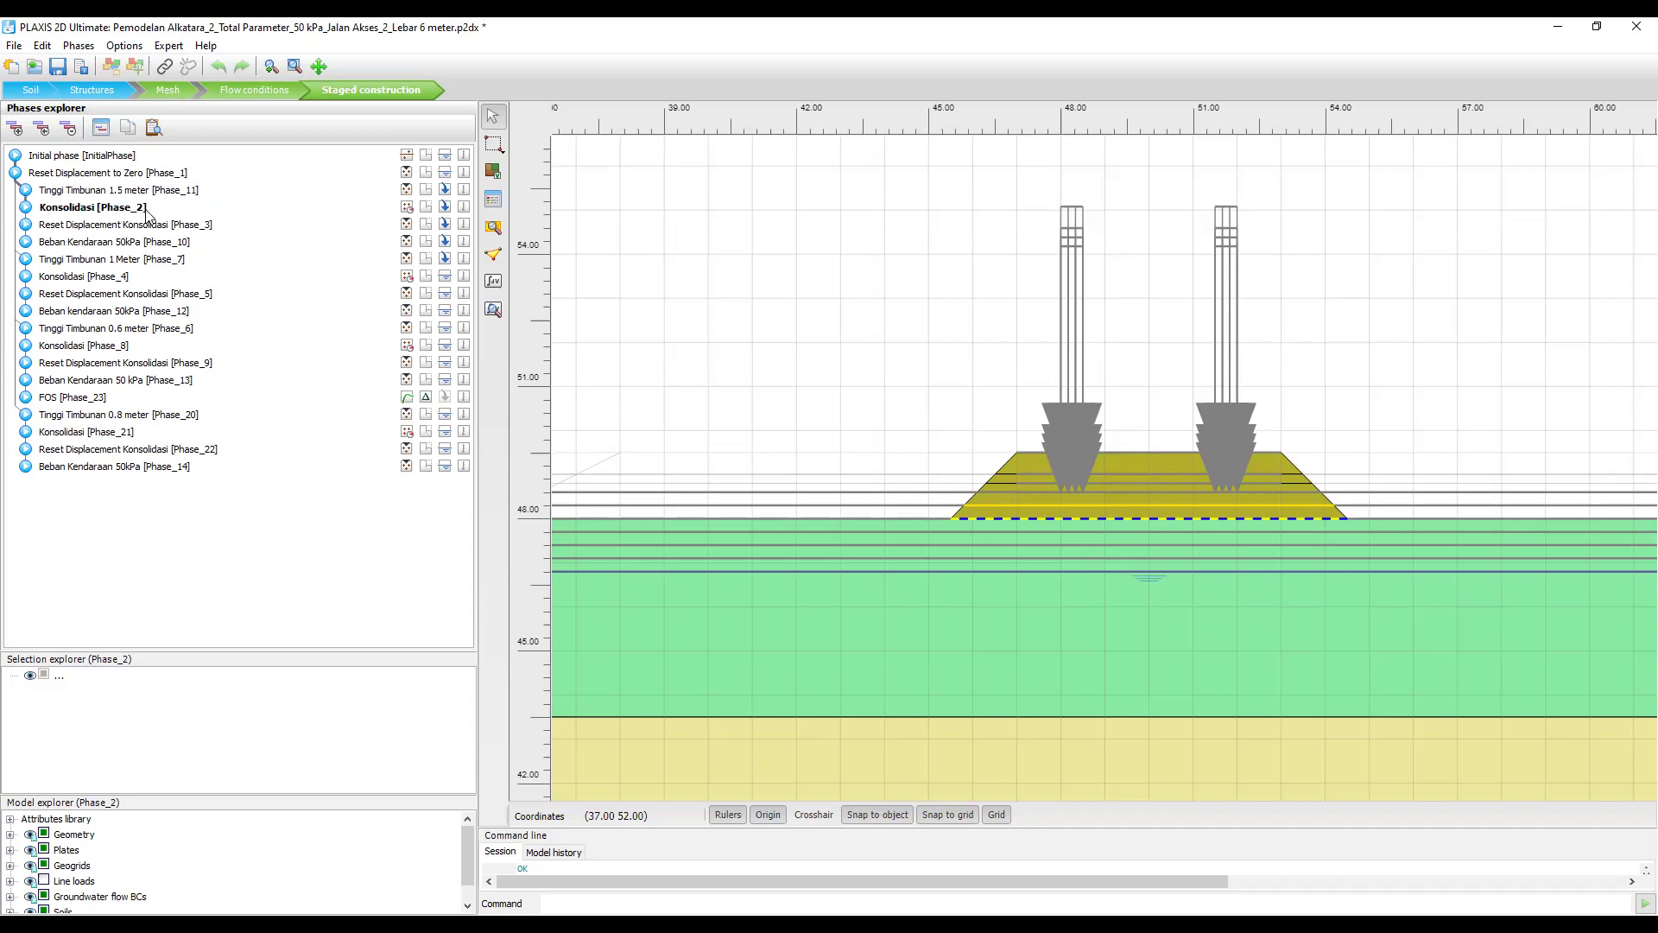
pyautogui.press('Down')
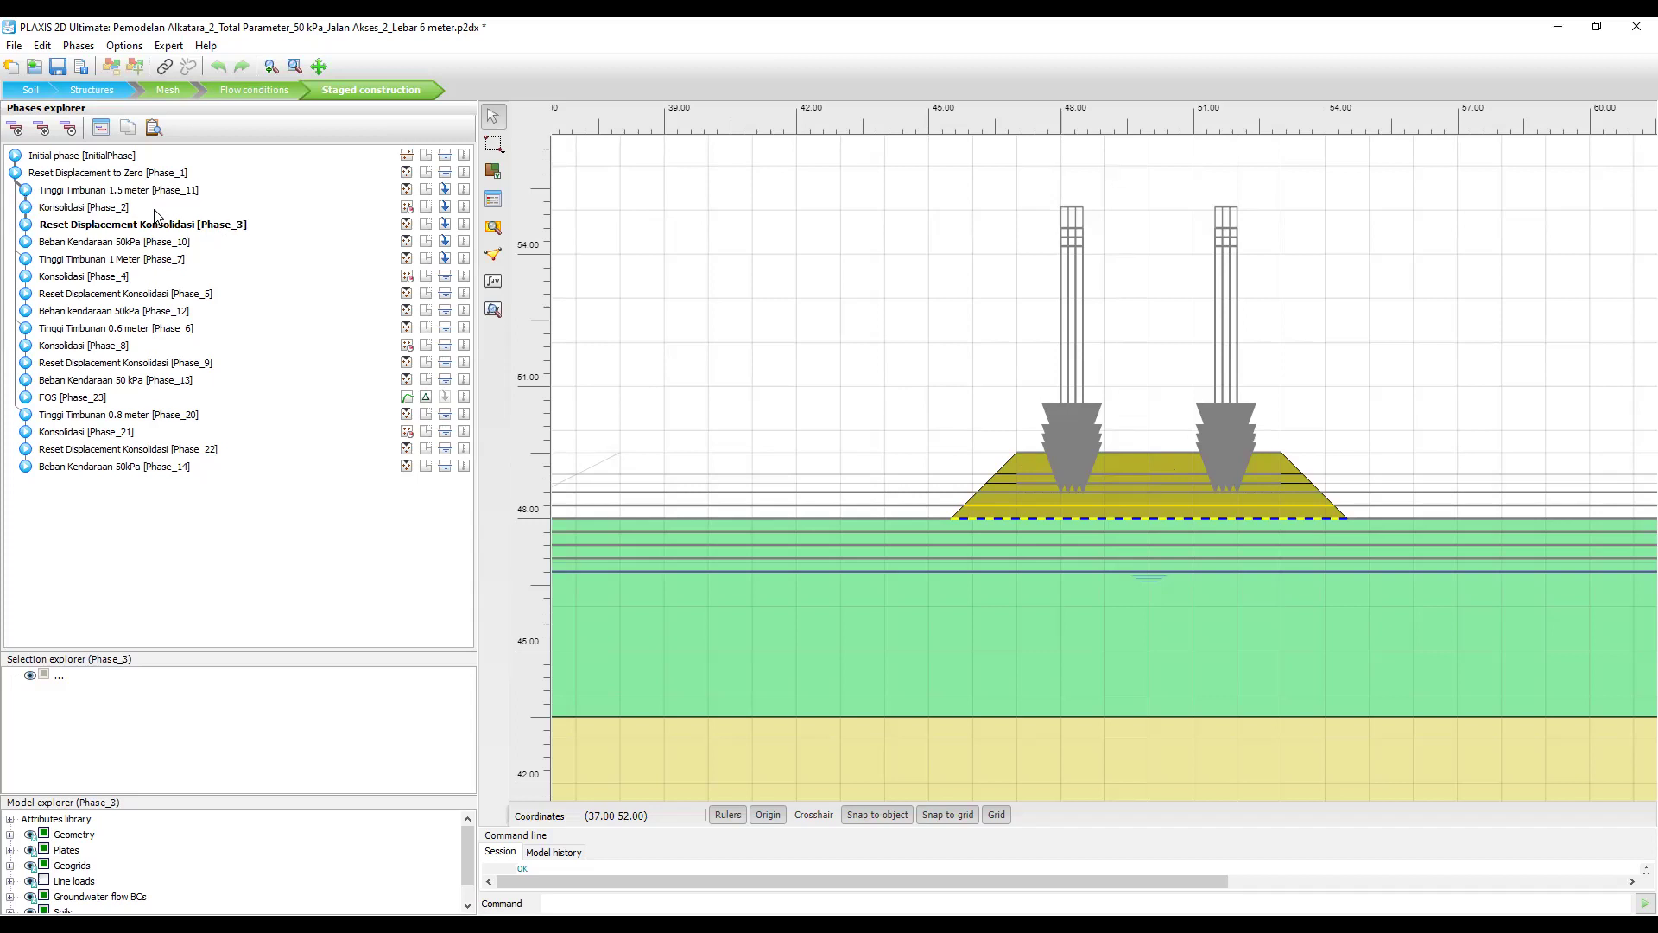
pyautogui.press('Down')
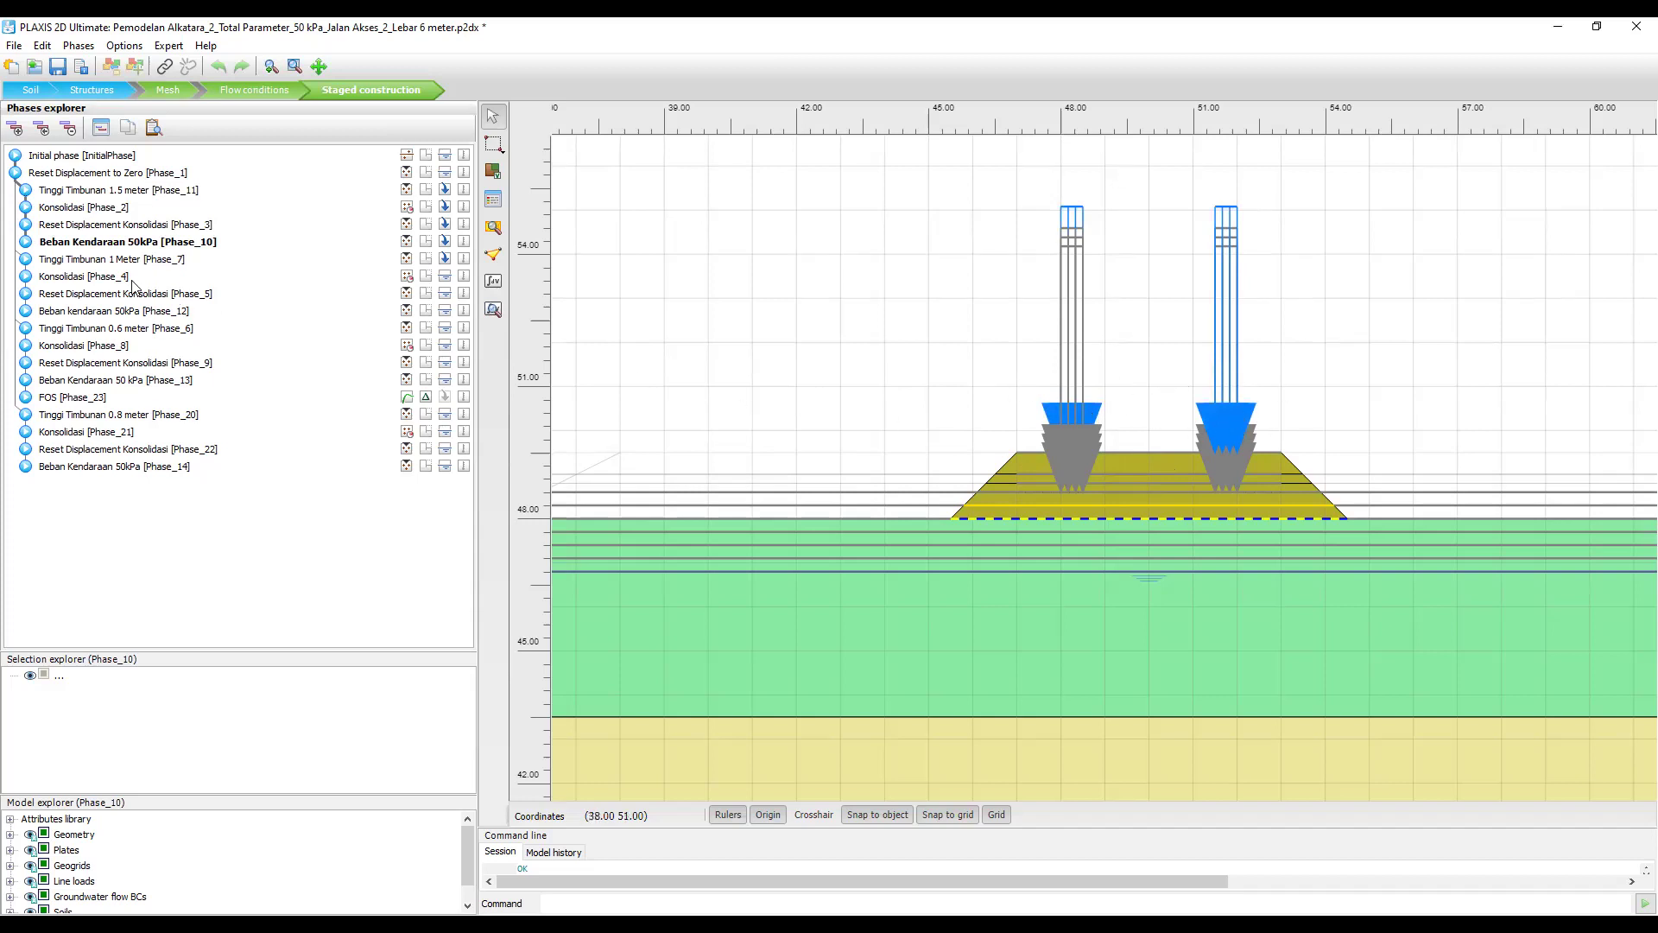
# Review the 1 meter embankment sequence from Phase_7 through Phase_12 and go on to Tinggi Timbunan 0.6 meter [Phase_6].
pyautogui.click(80, 262)
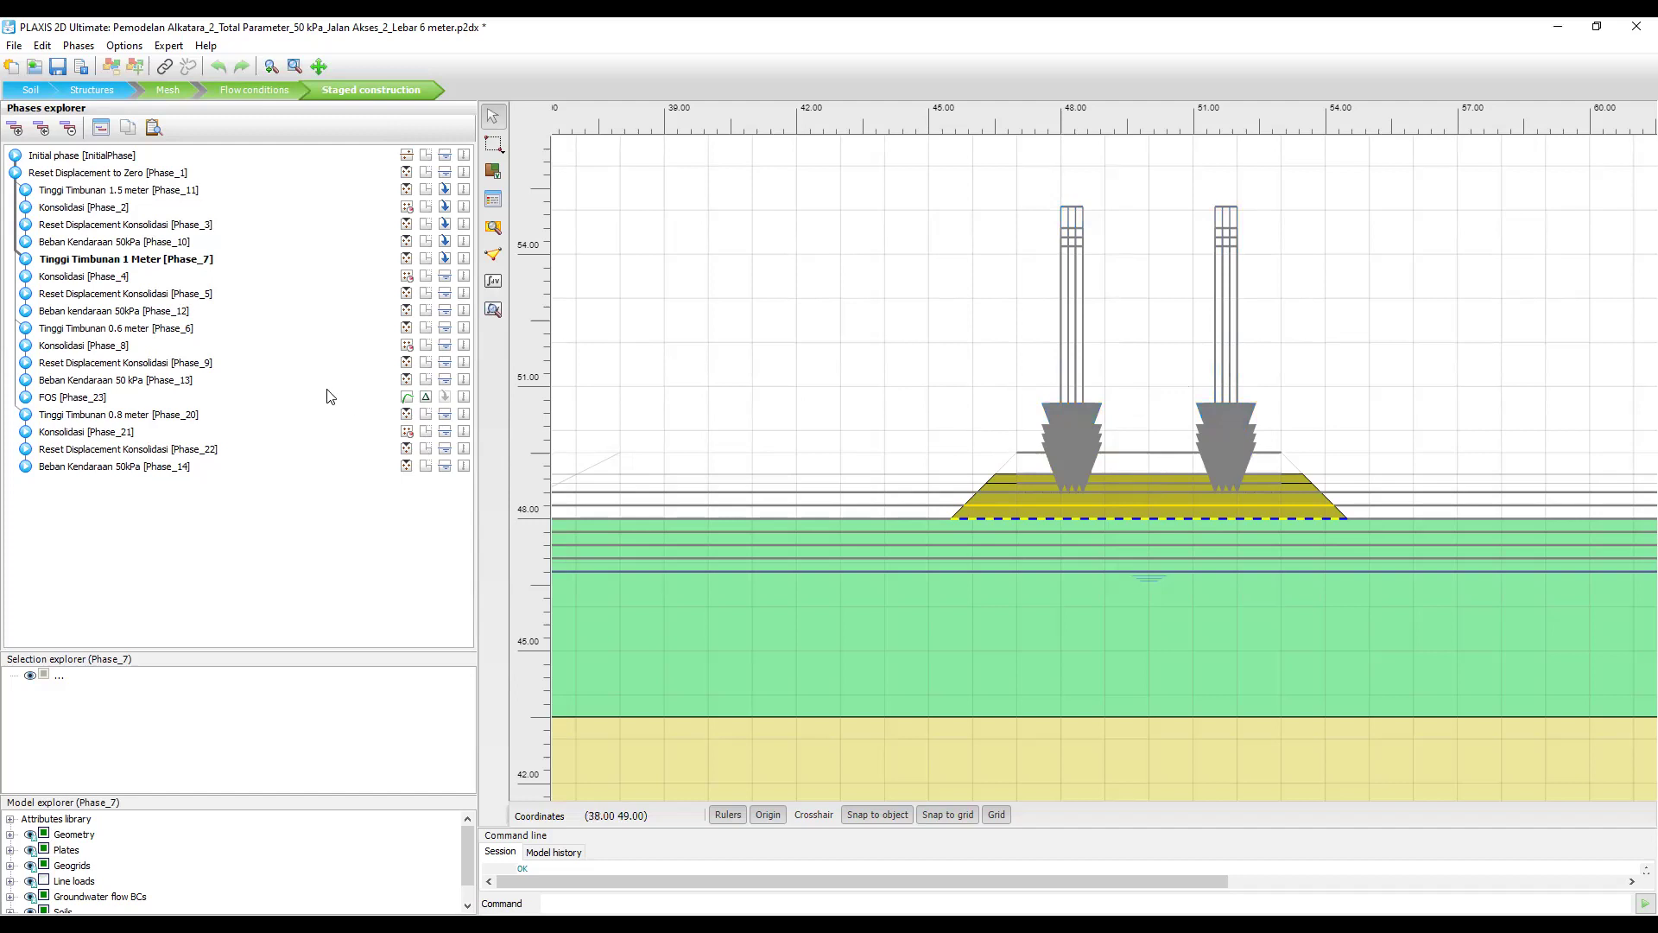
pyautogui.click(104, 279)
pyautogui.press('Down')
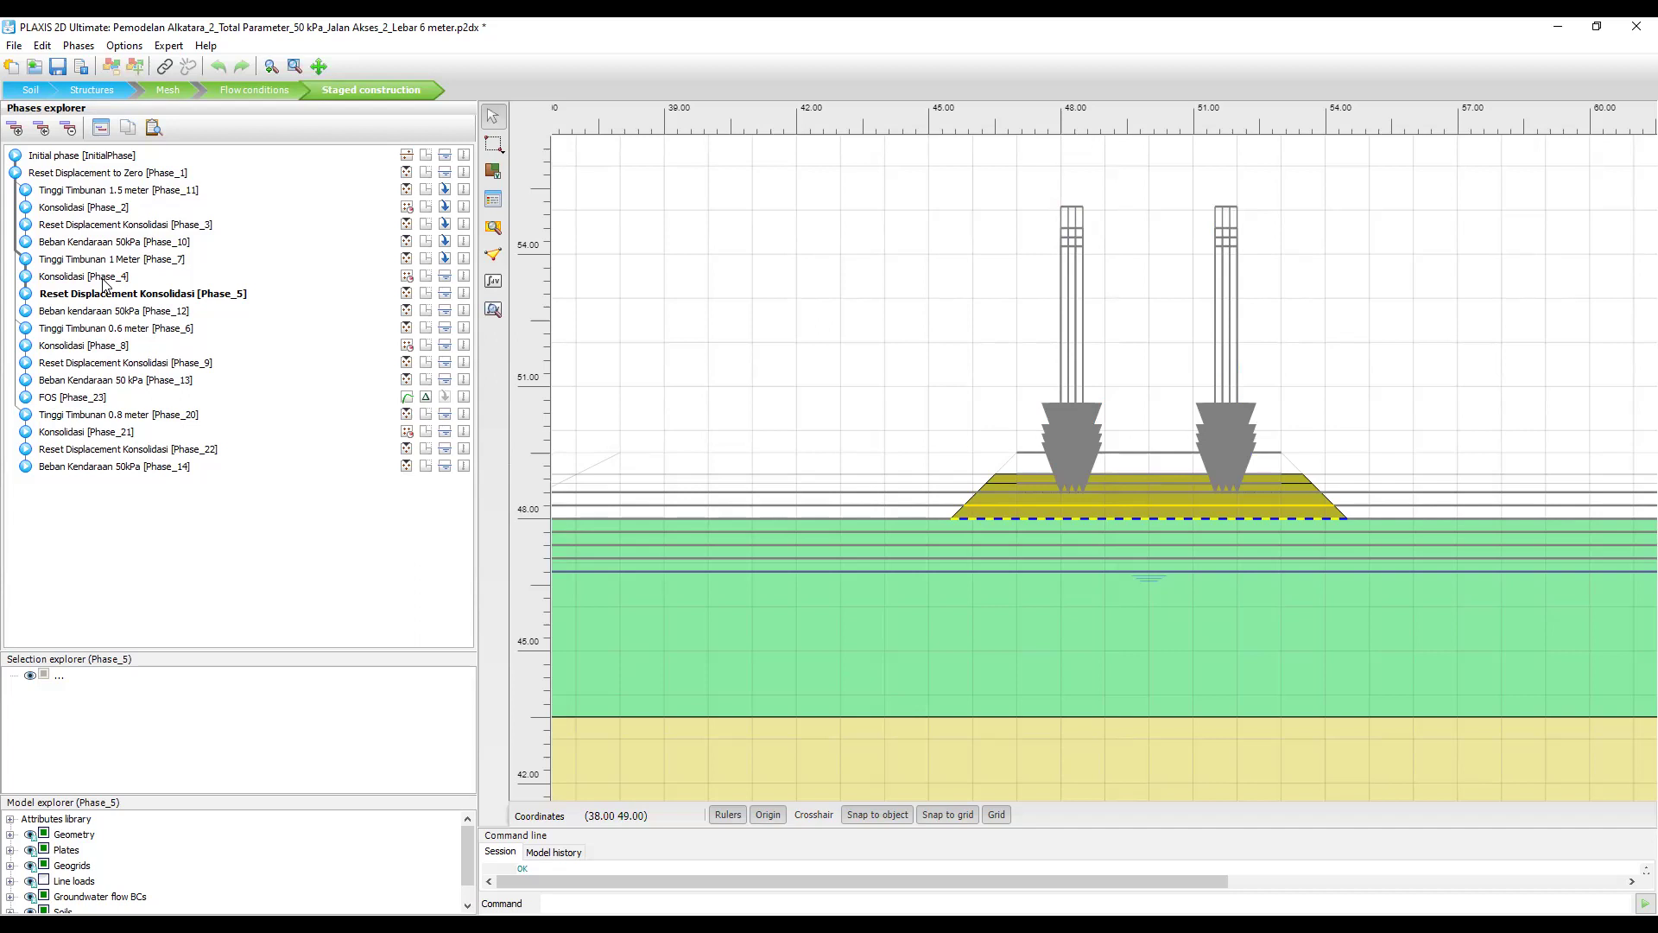
pyautogui.press('Down')
pyautogui.press('Down')
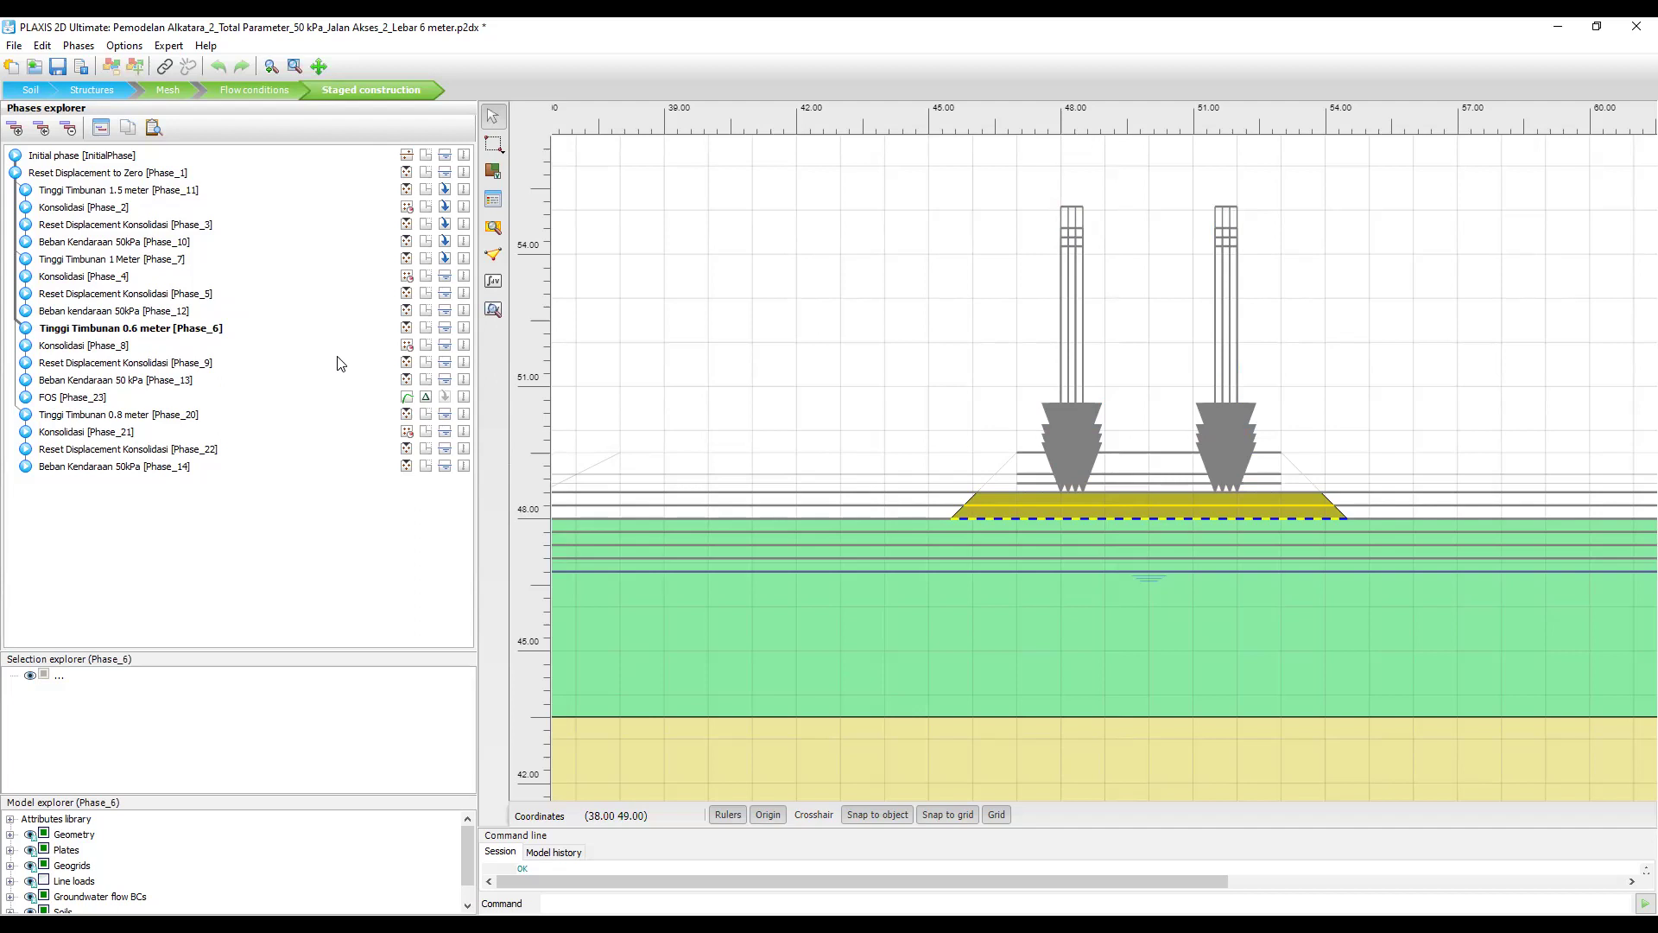
# Step through the remaining 0.6 and 0.8 meter embankment phases, including FOS [Phase_23], down to Beban Kendaraan 50kPa [Phase_14].
pyautogui.press('Down')
pyautogui.press('Down')
pyautogui.press('Down')
pyautogui.press('Down')
pyautogui.press('Down')
pyautogui.press('Down')
pyautogui.press('Down')
pyautogui.press('Down')
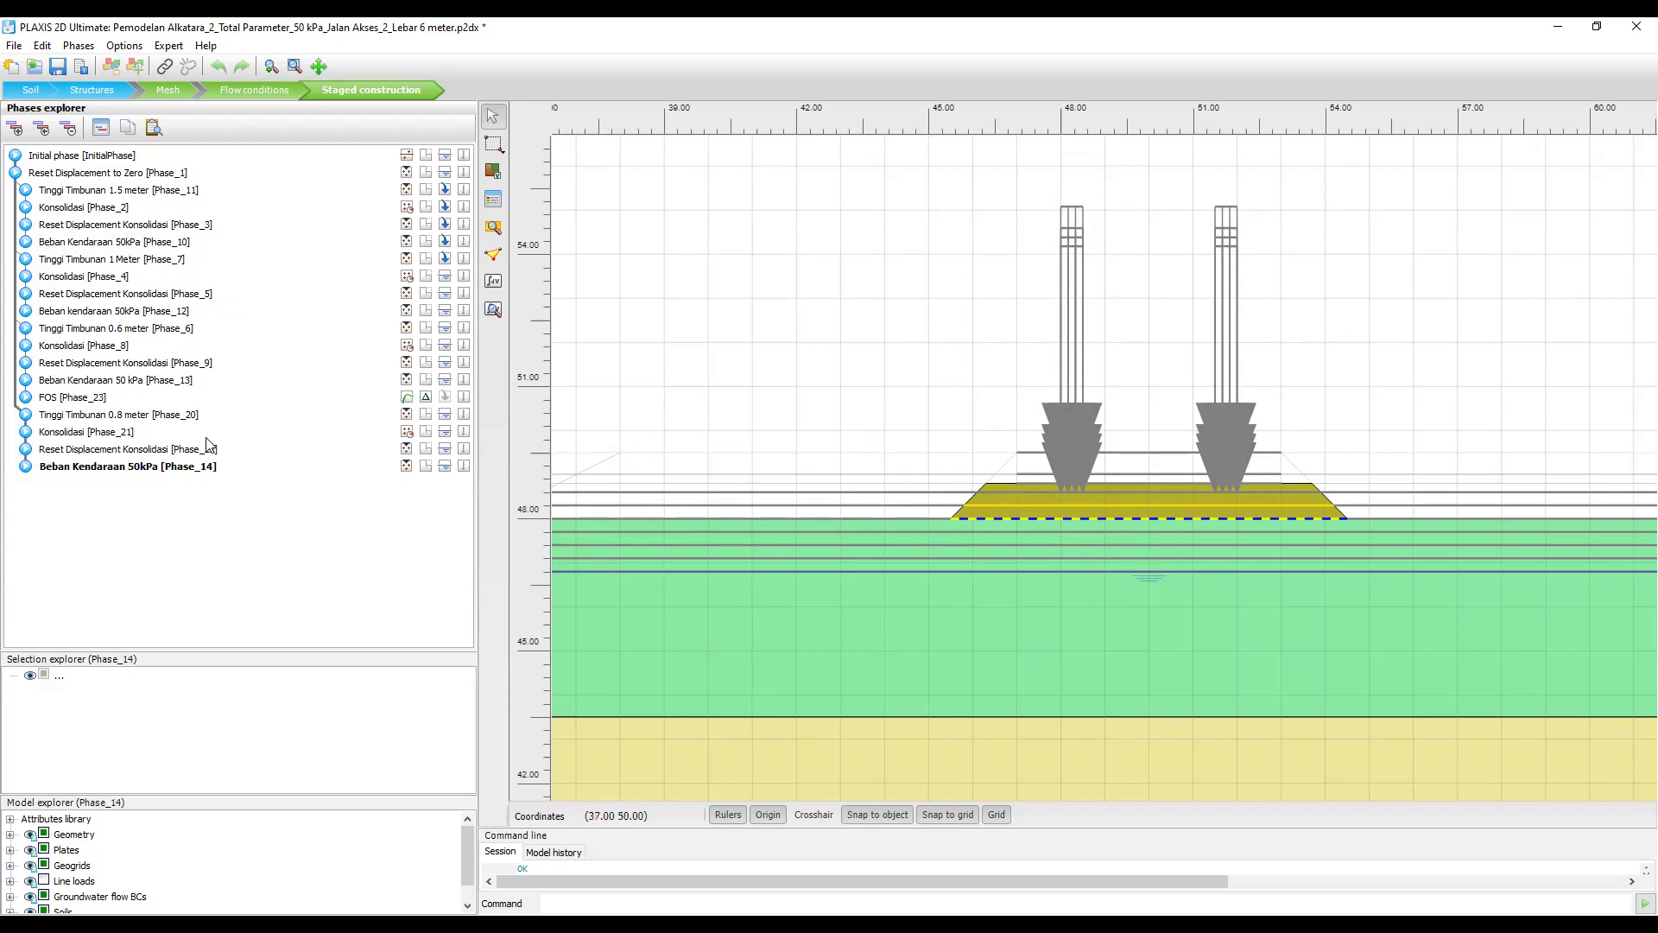
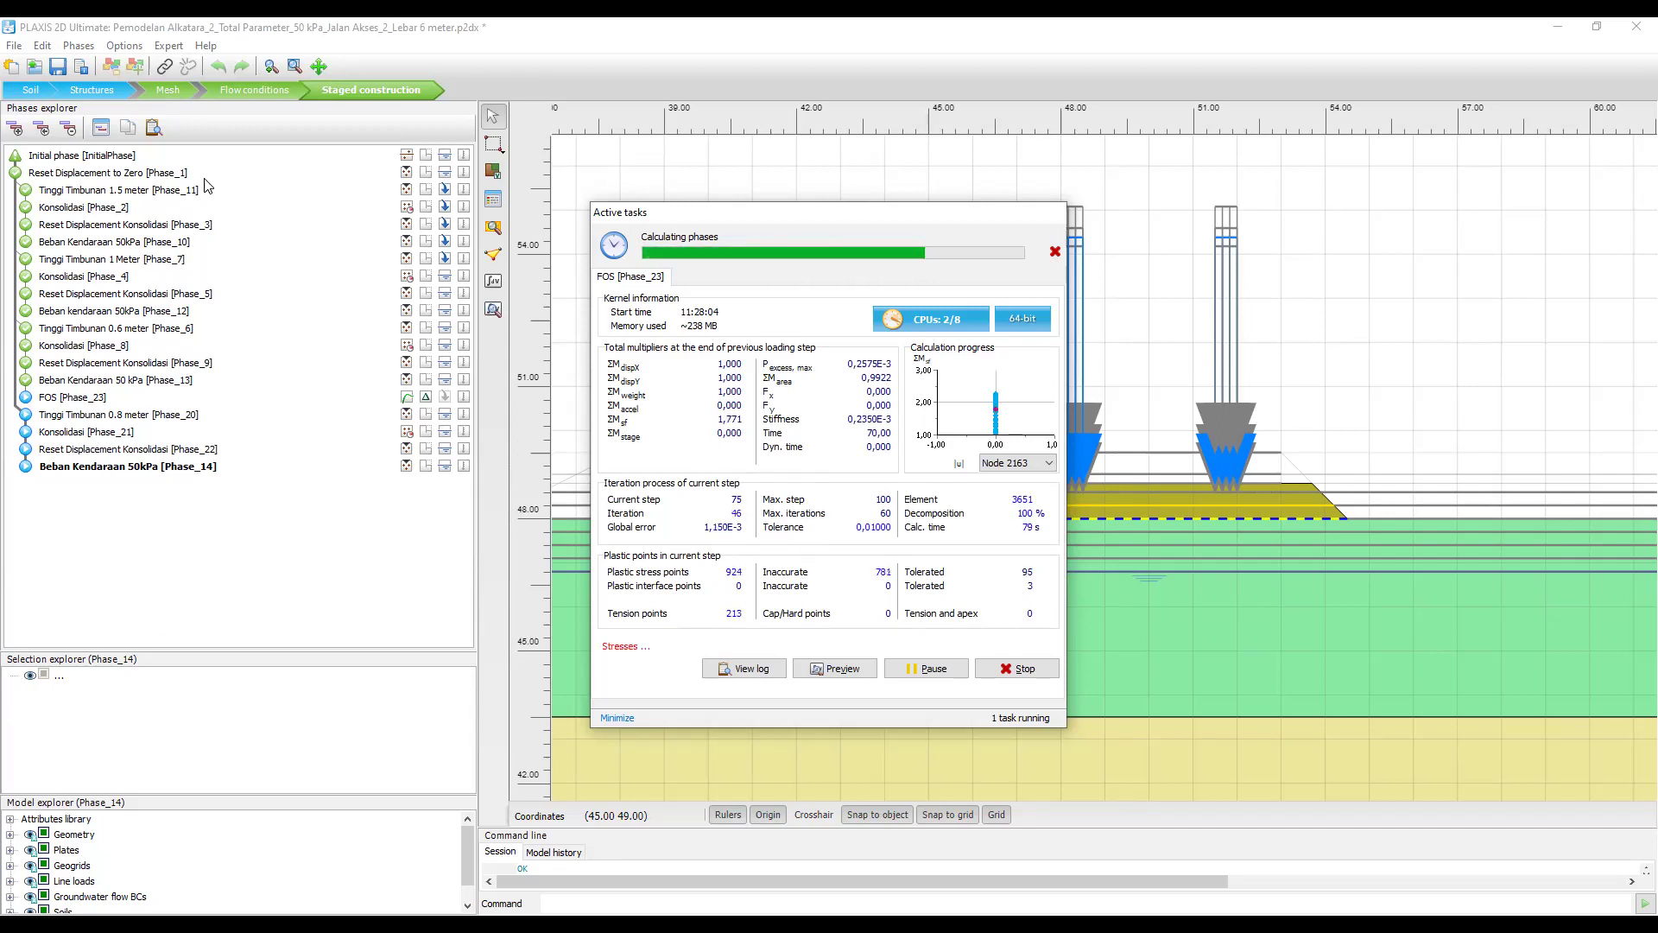
# Stop the running phase calculation during FOS [Phase_23].
pyautogui.click(1056, 254)
pyautogui.click(812, 533)
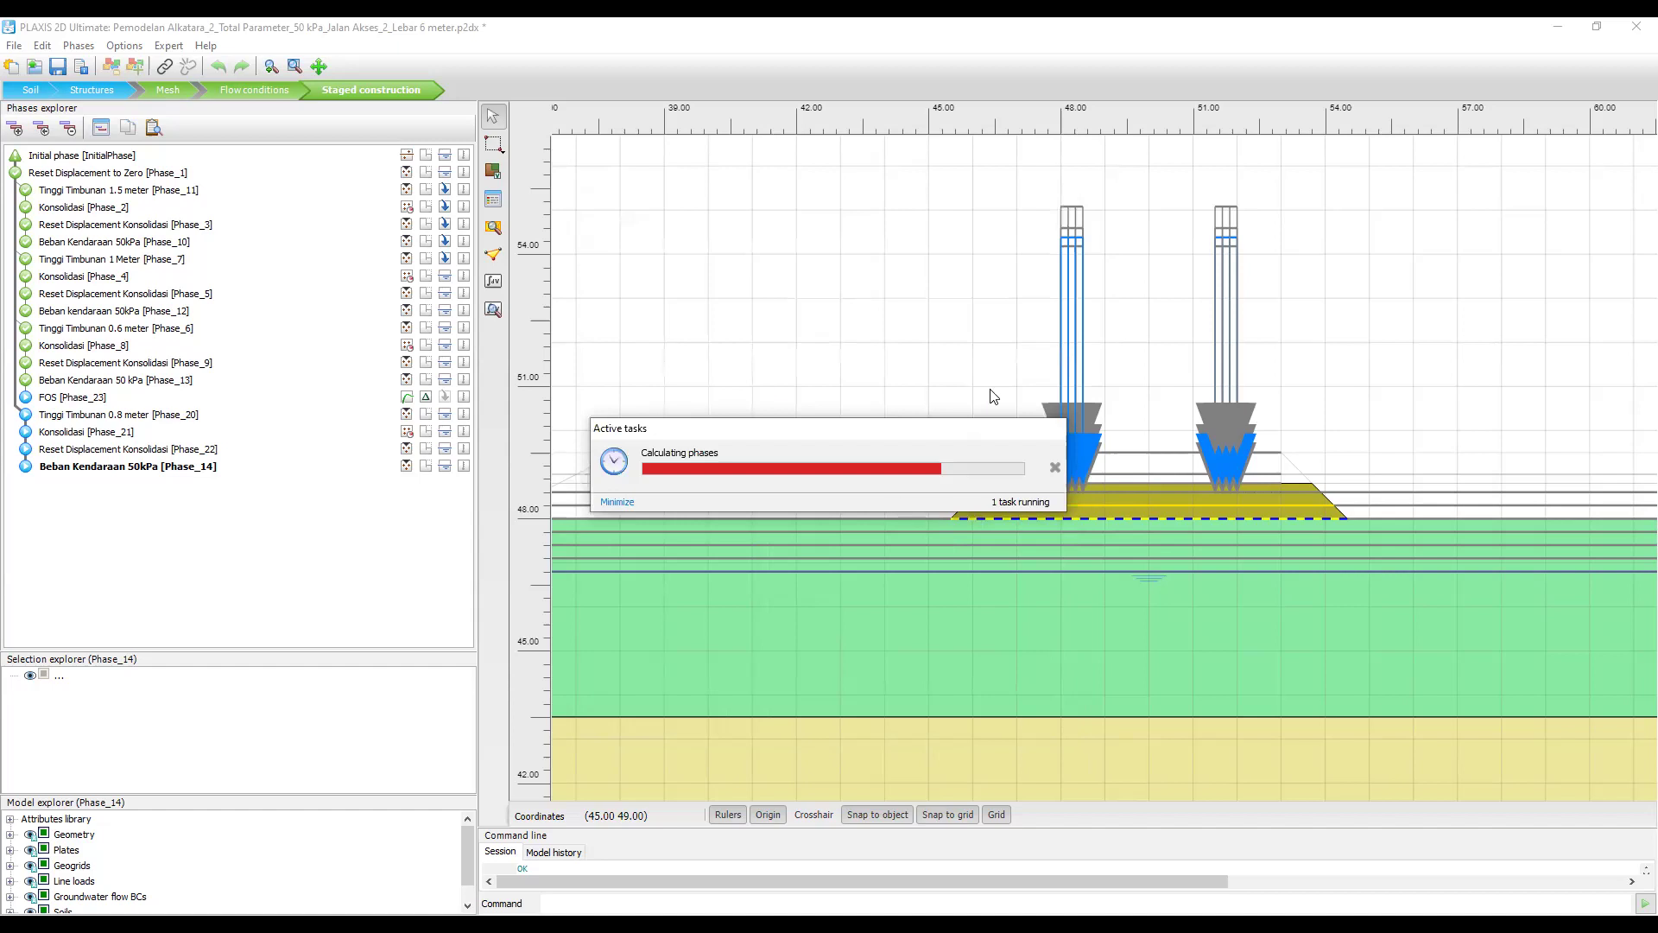
pyautogui.click(1055, 469)
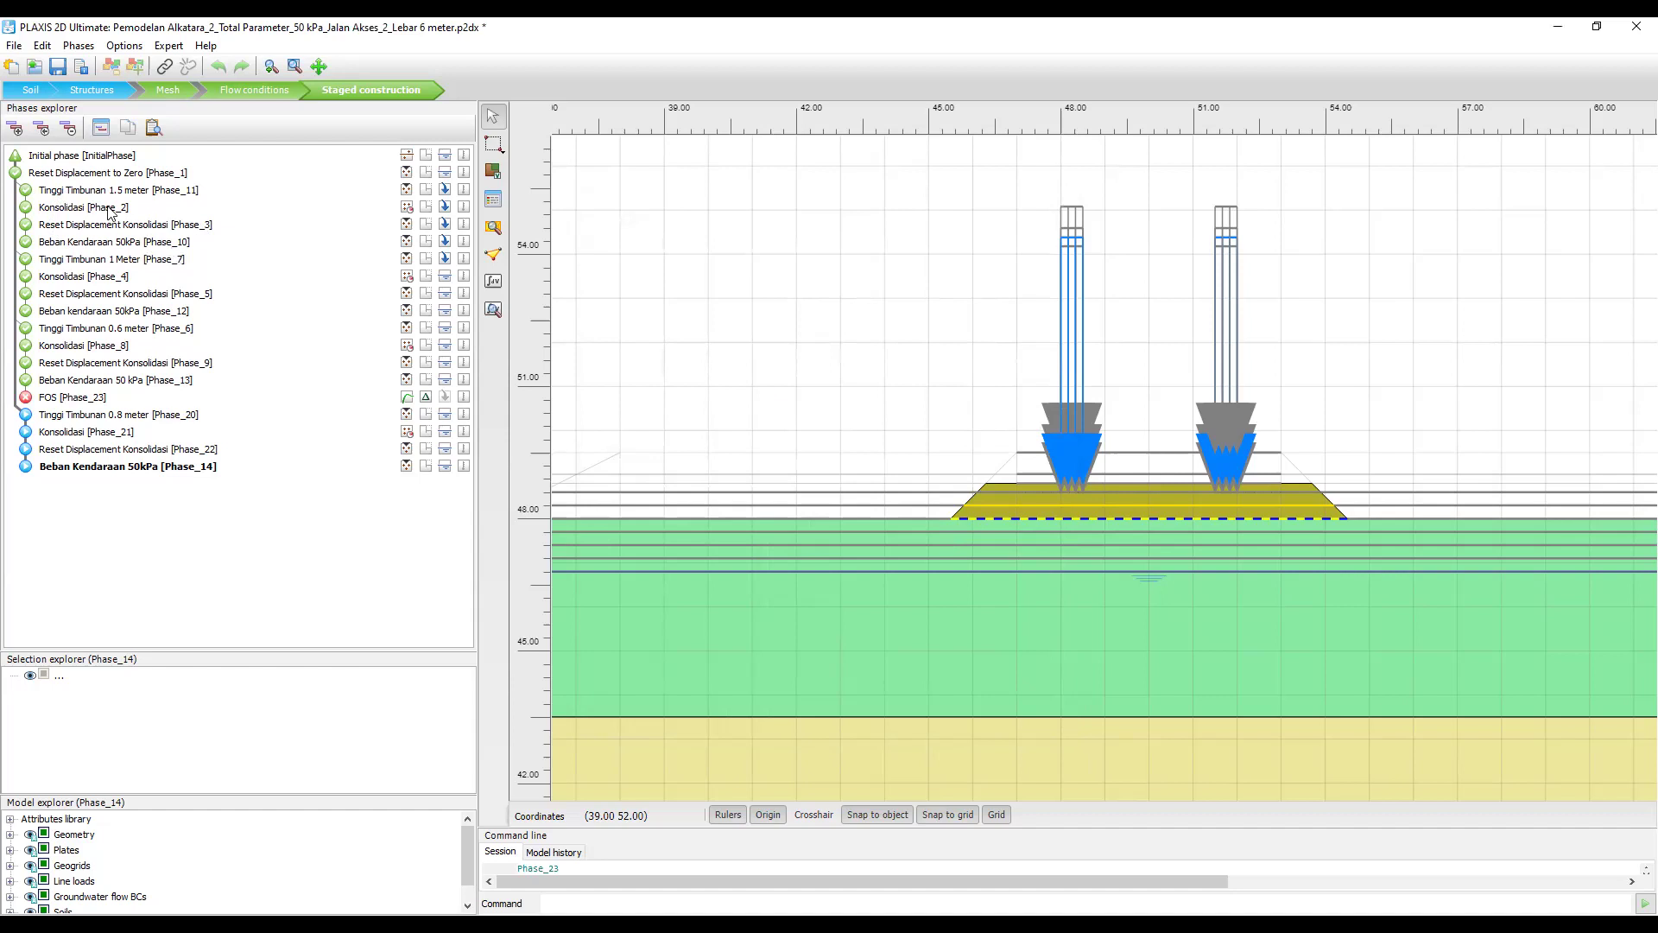
# Open the calculation results of Reset Displacement to Zero [Phase_1] and enlarge the plot area above the command line.
pyautogui.click(102, 173)
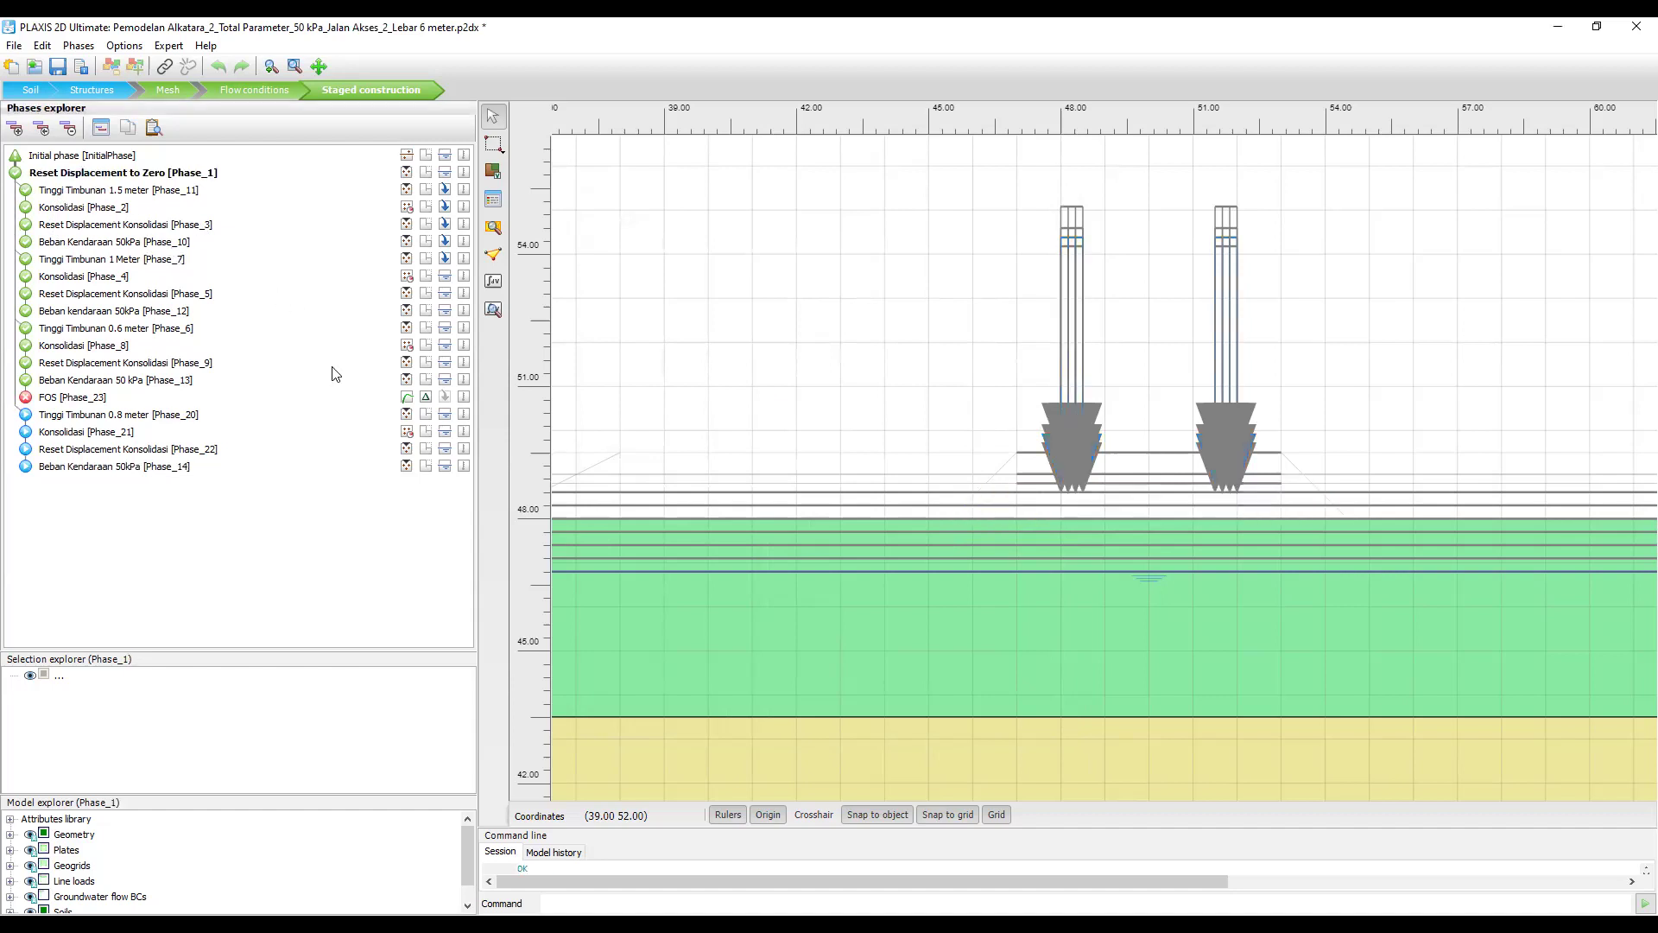
pyautogui.click(494, 311)
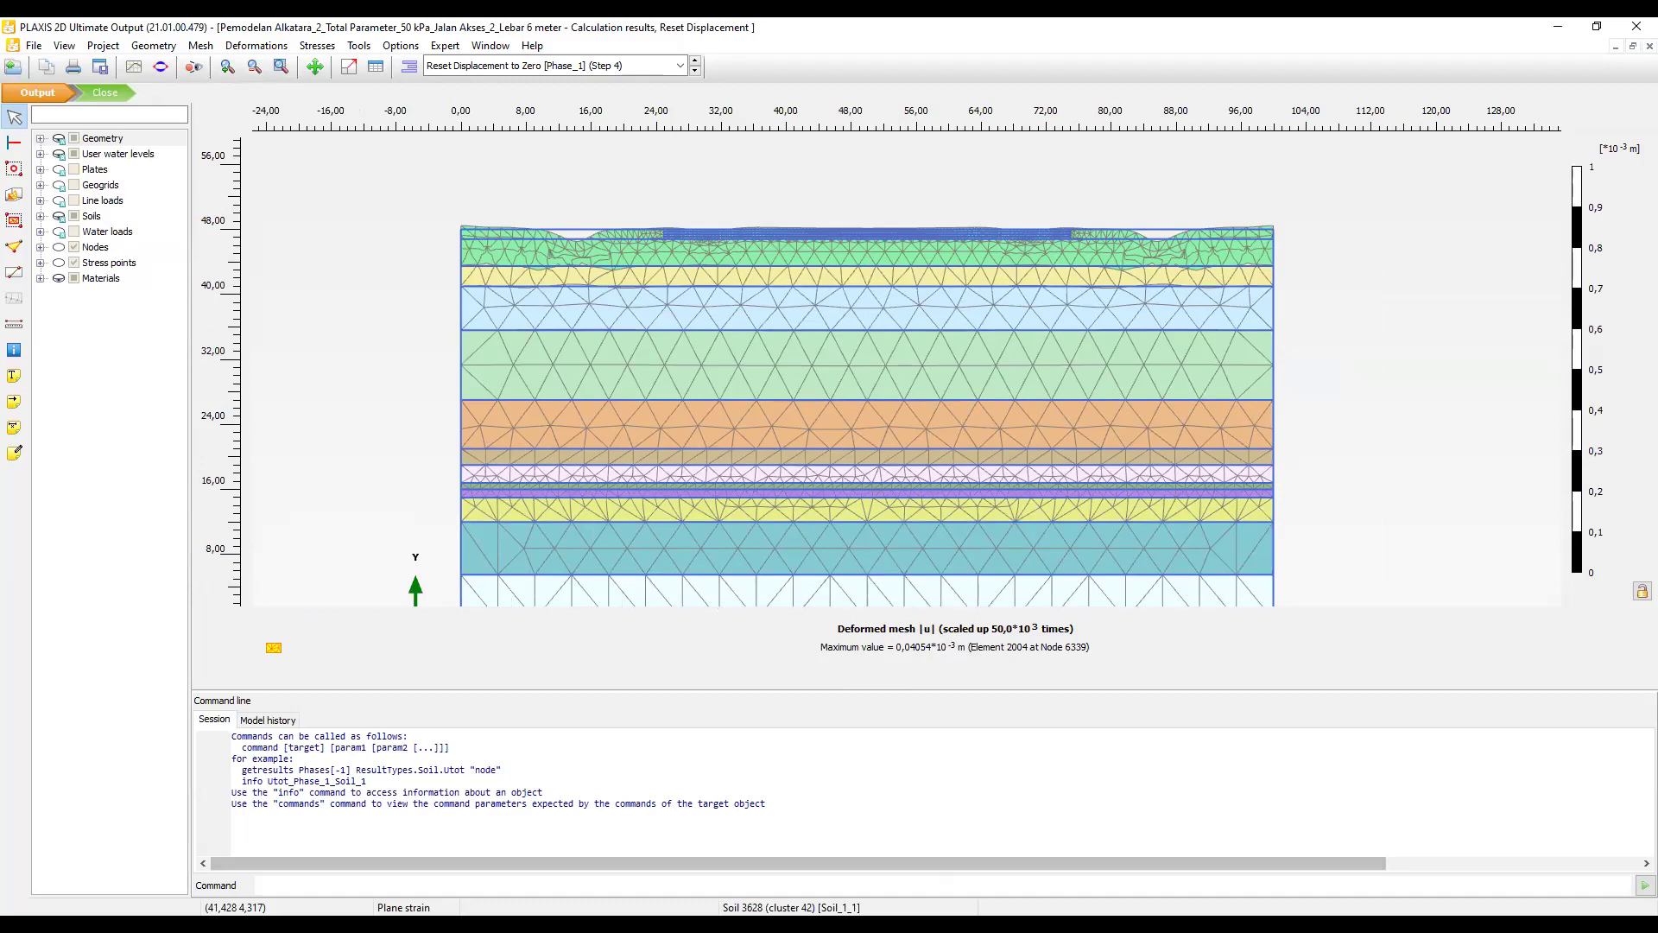
pyautogui.click(1637, 26)
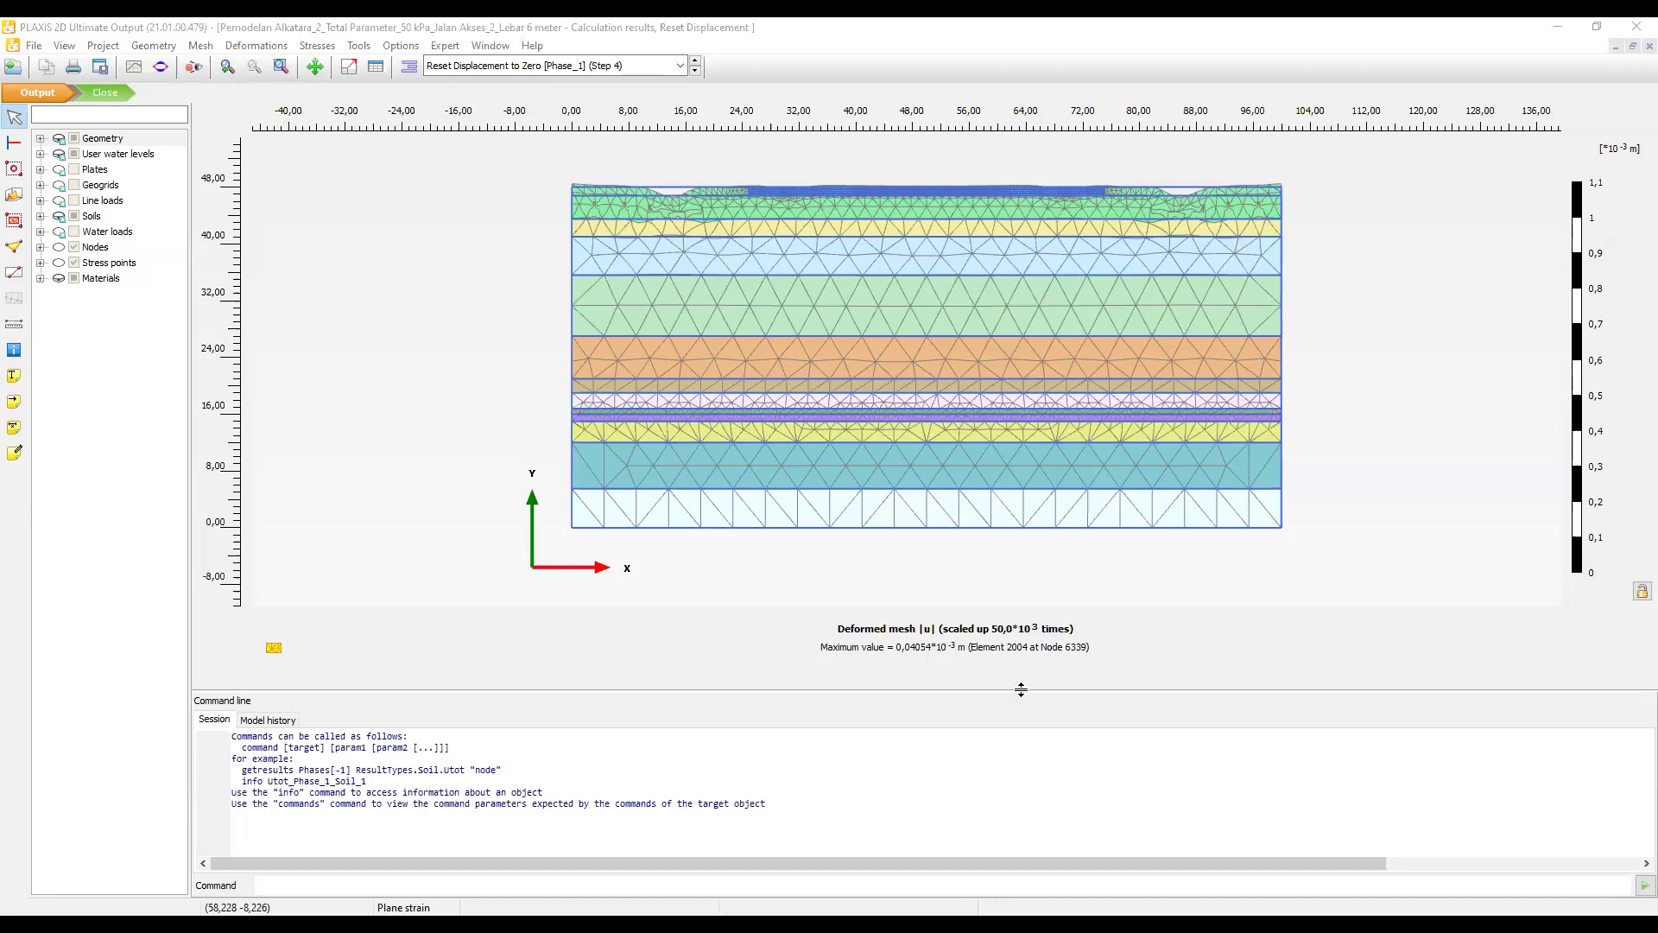
pyautogui.moveTo(1032, 753); pyautogui.dragTo(1033, 768)
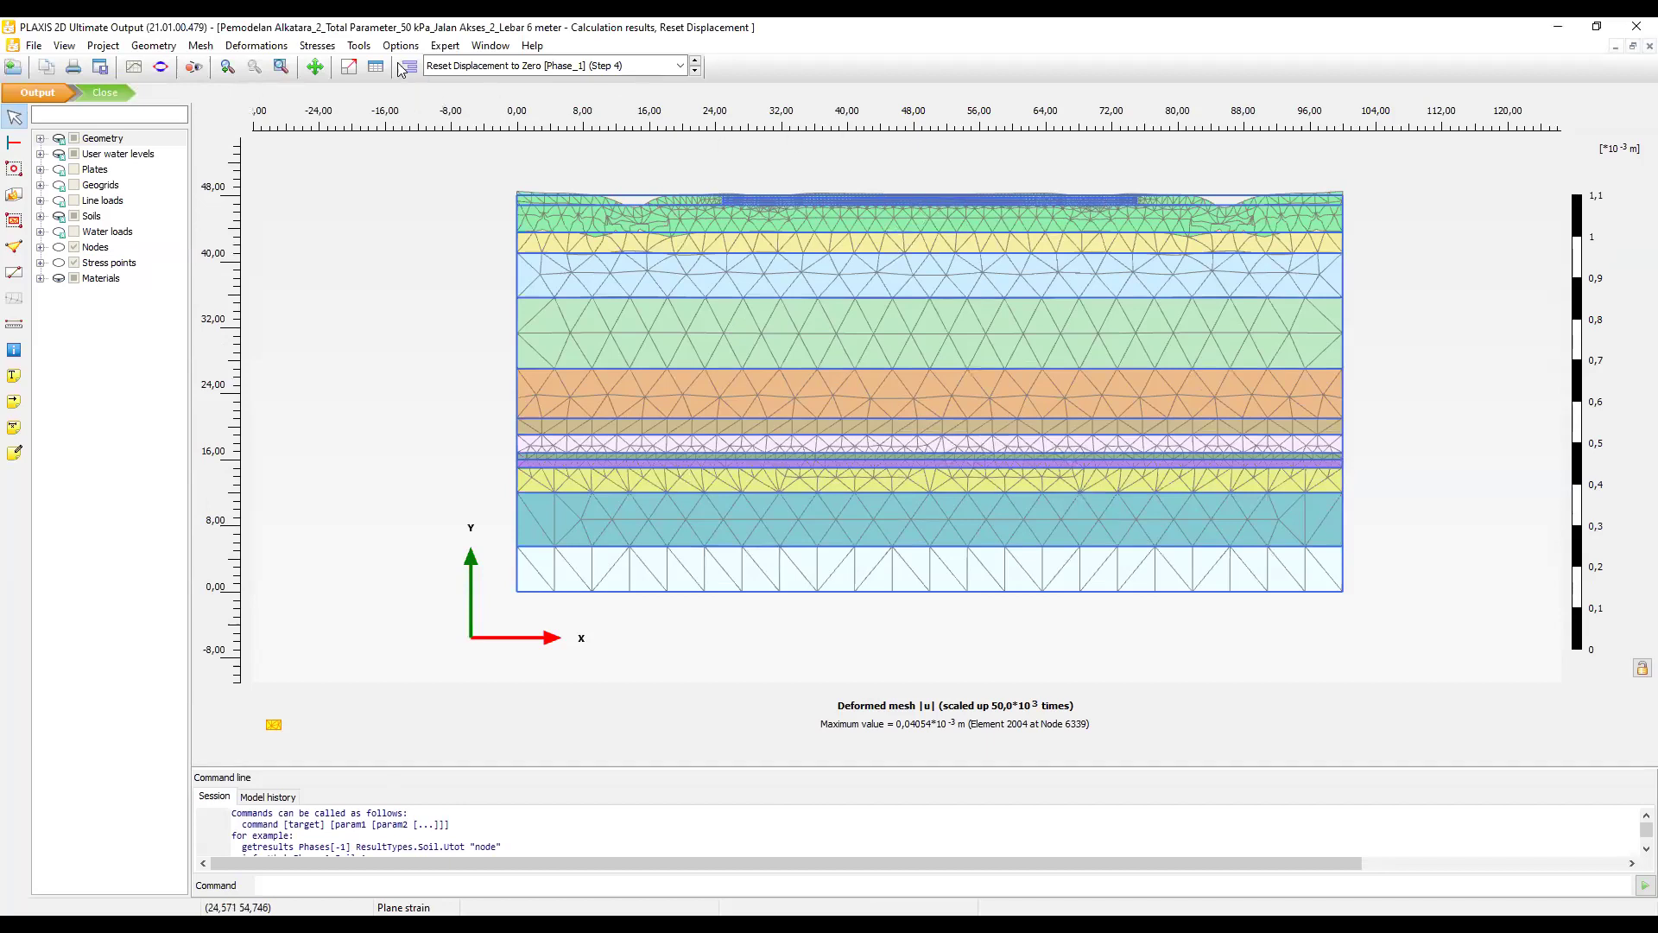
# Set the deformation scale factor of the deformed mesh plot to True scale.
pyautogui.click(353, 69)
pyautogui.click(304, 340)
pyautogui.click(291, 501)
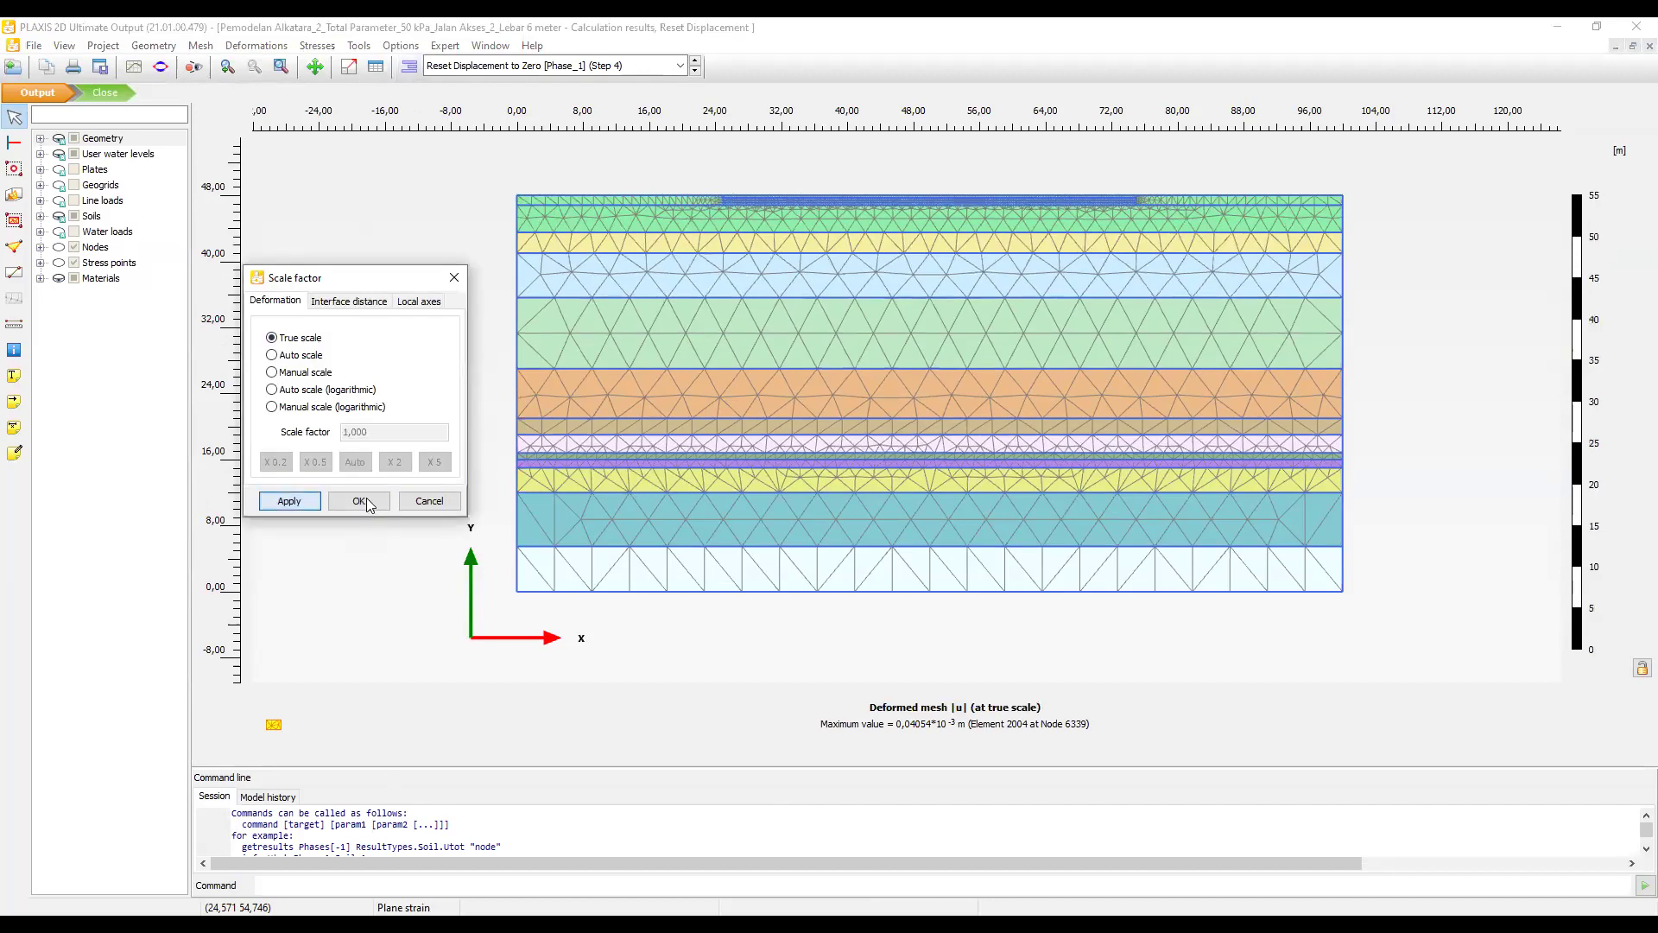
pyautogui.click(360, 502)
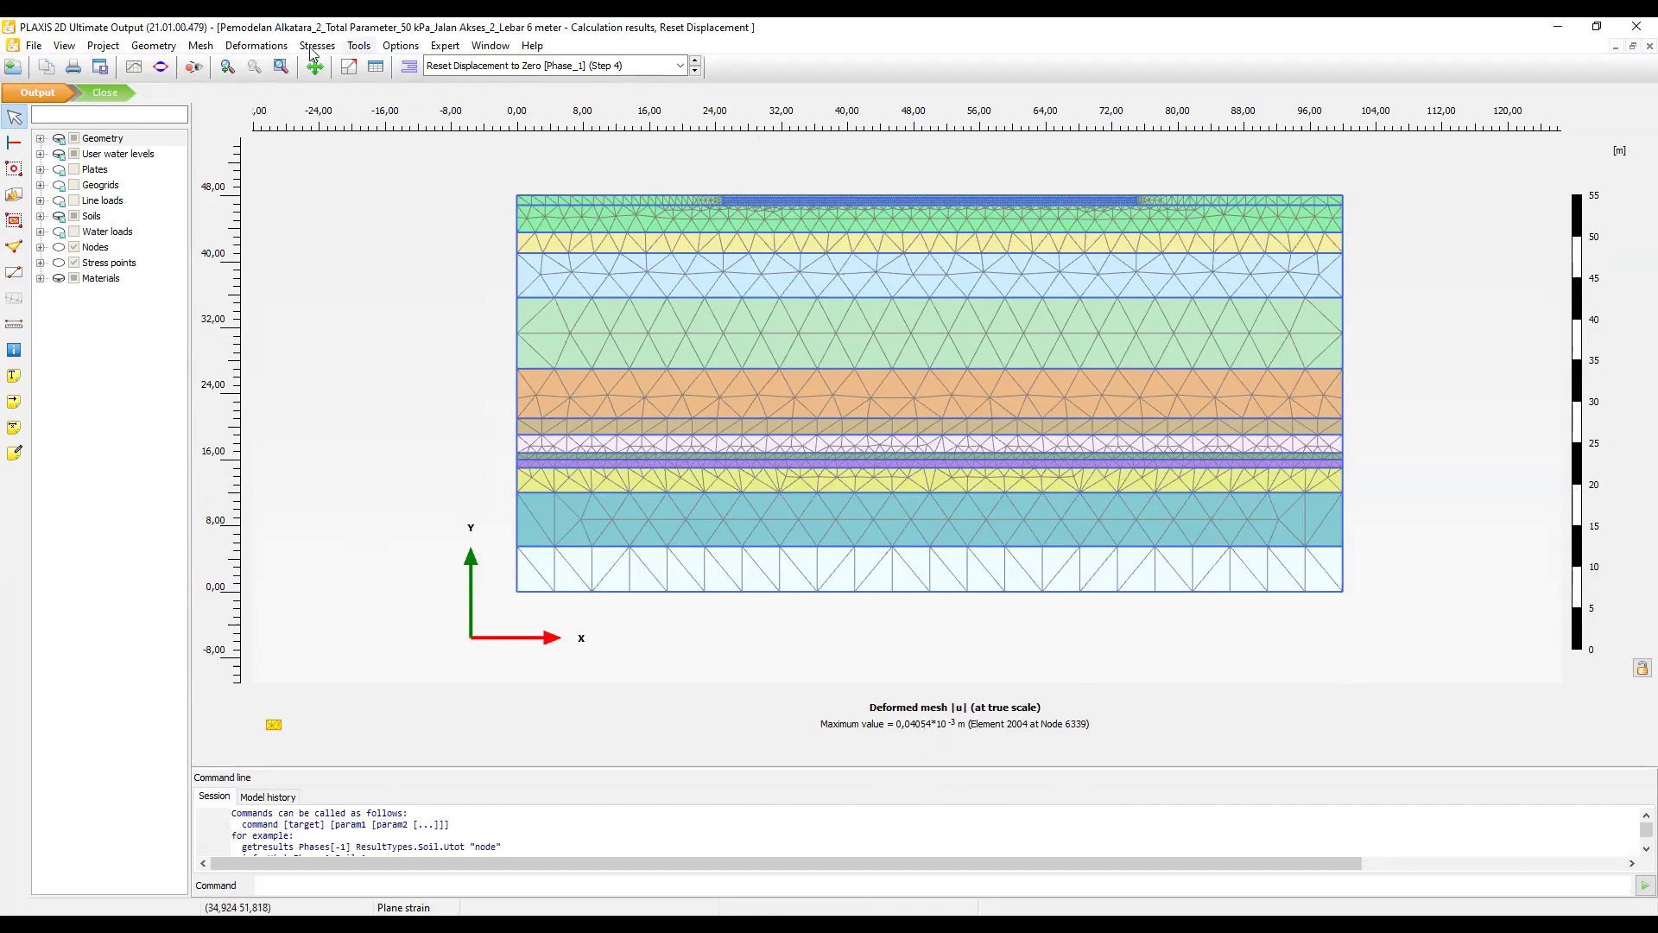
# Display the total displacements |u| and switch the results to Tinggi Timbunan 1.5 meter [Phase_11].
pyautogui.click(255, 45)
pyautogui.moveTo(362, 96)
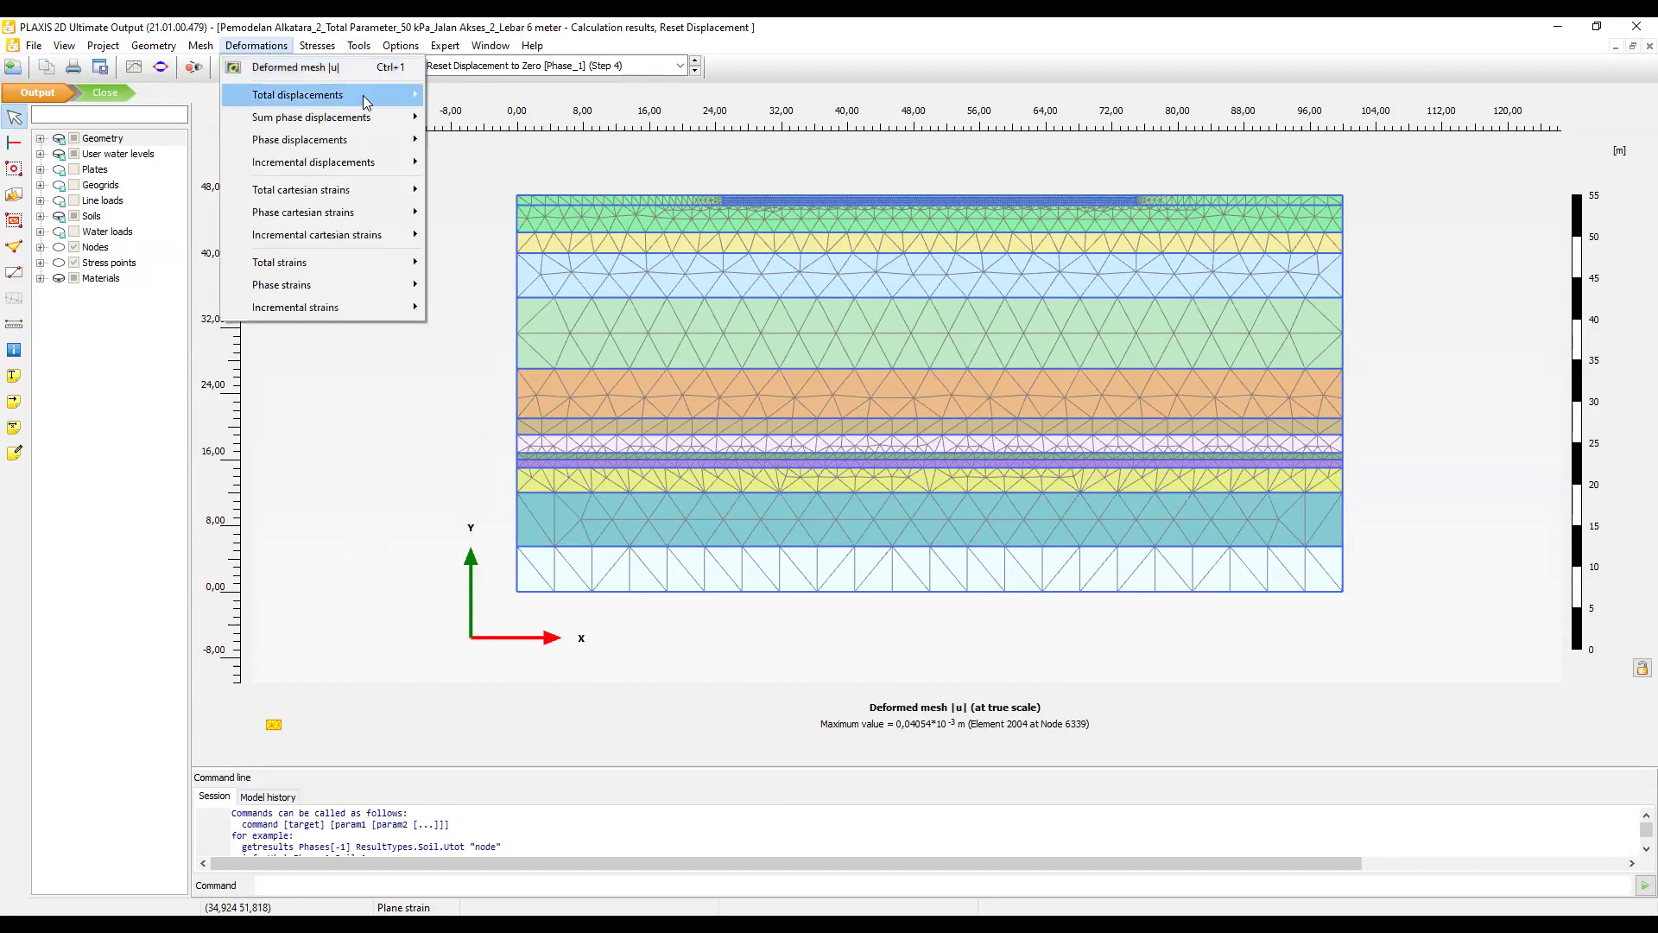
pyautogui.click(477, 100)
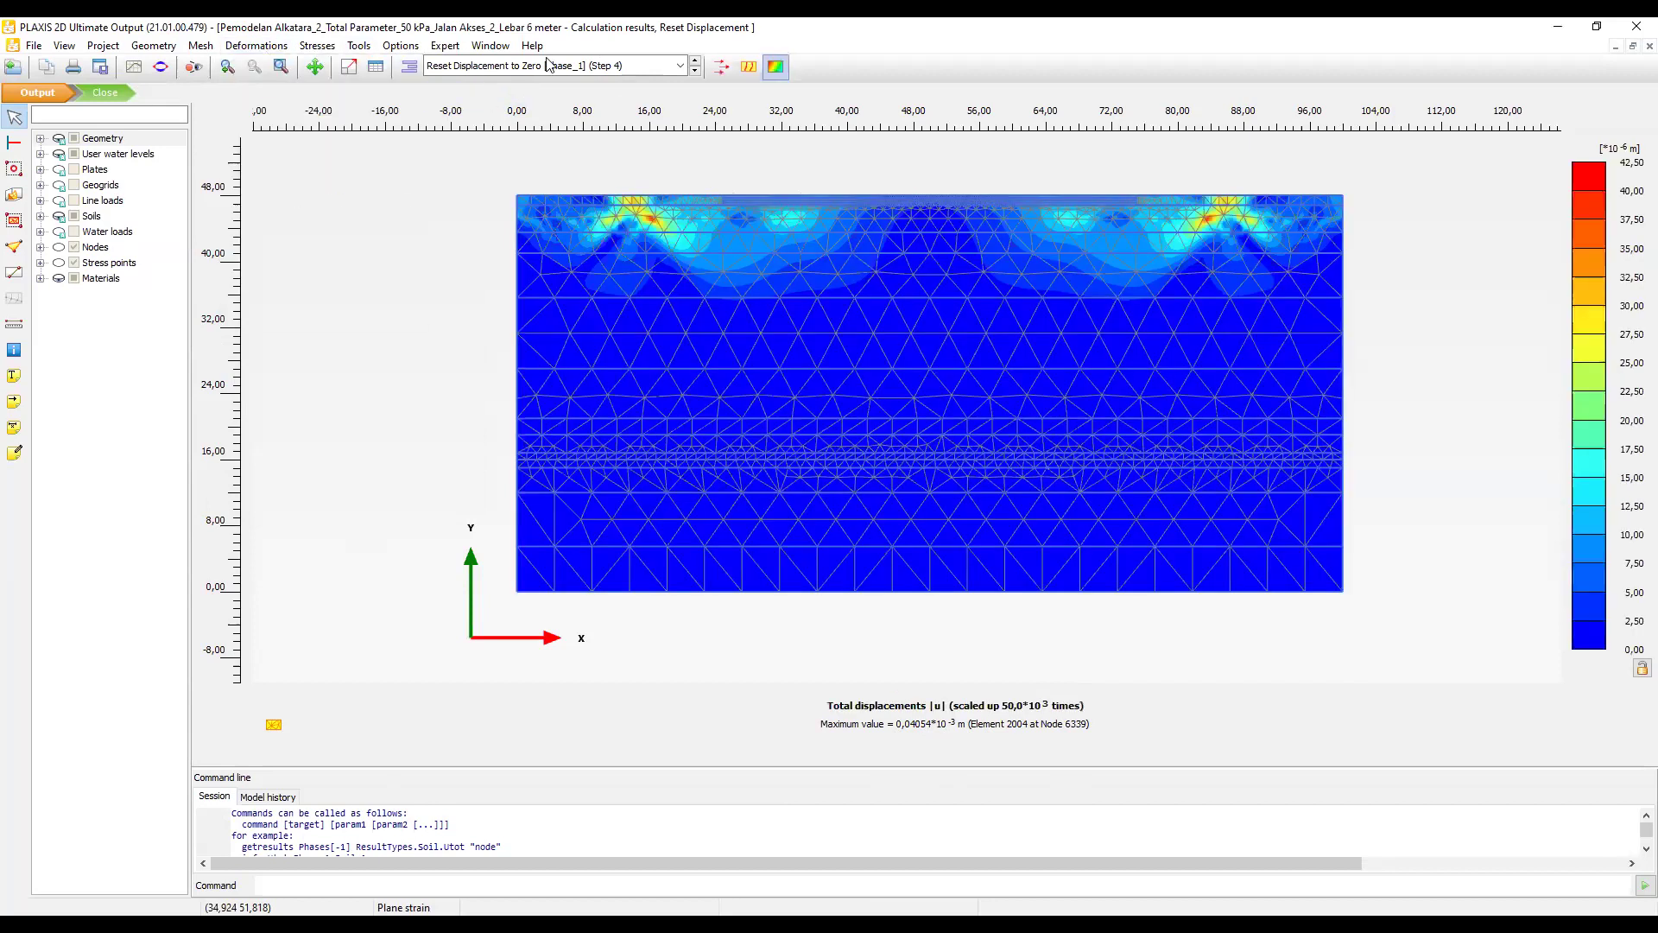
pyautogui.click(548, 65)
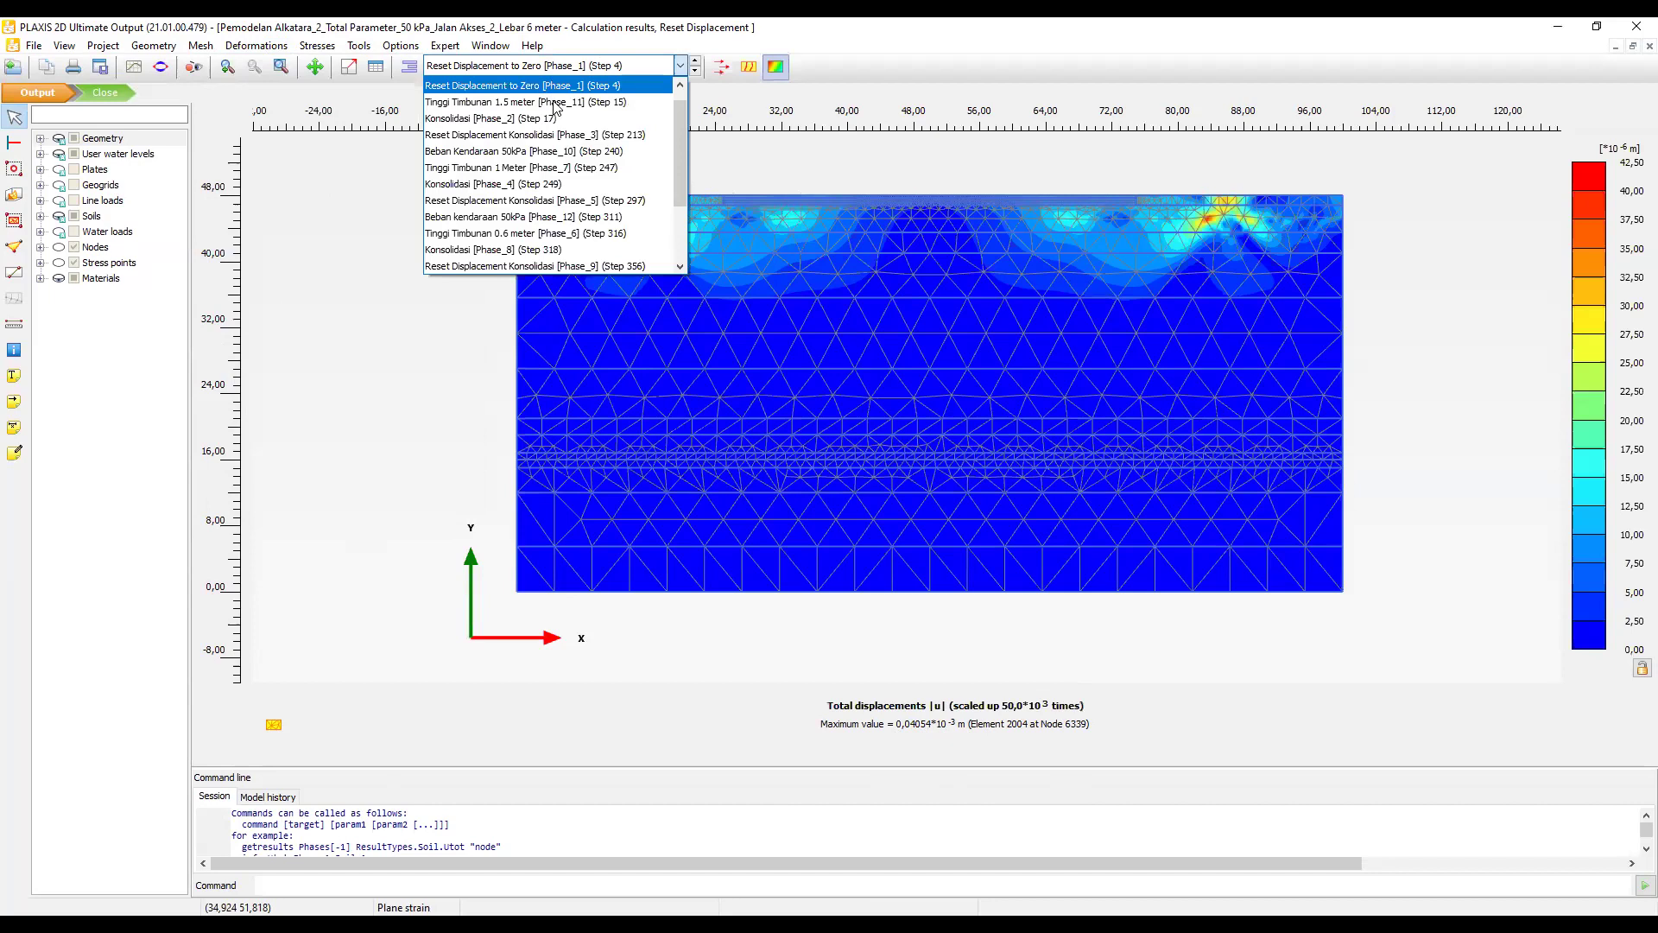
pyautogui.click(555, 102)
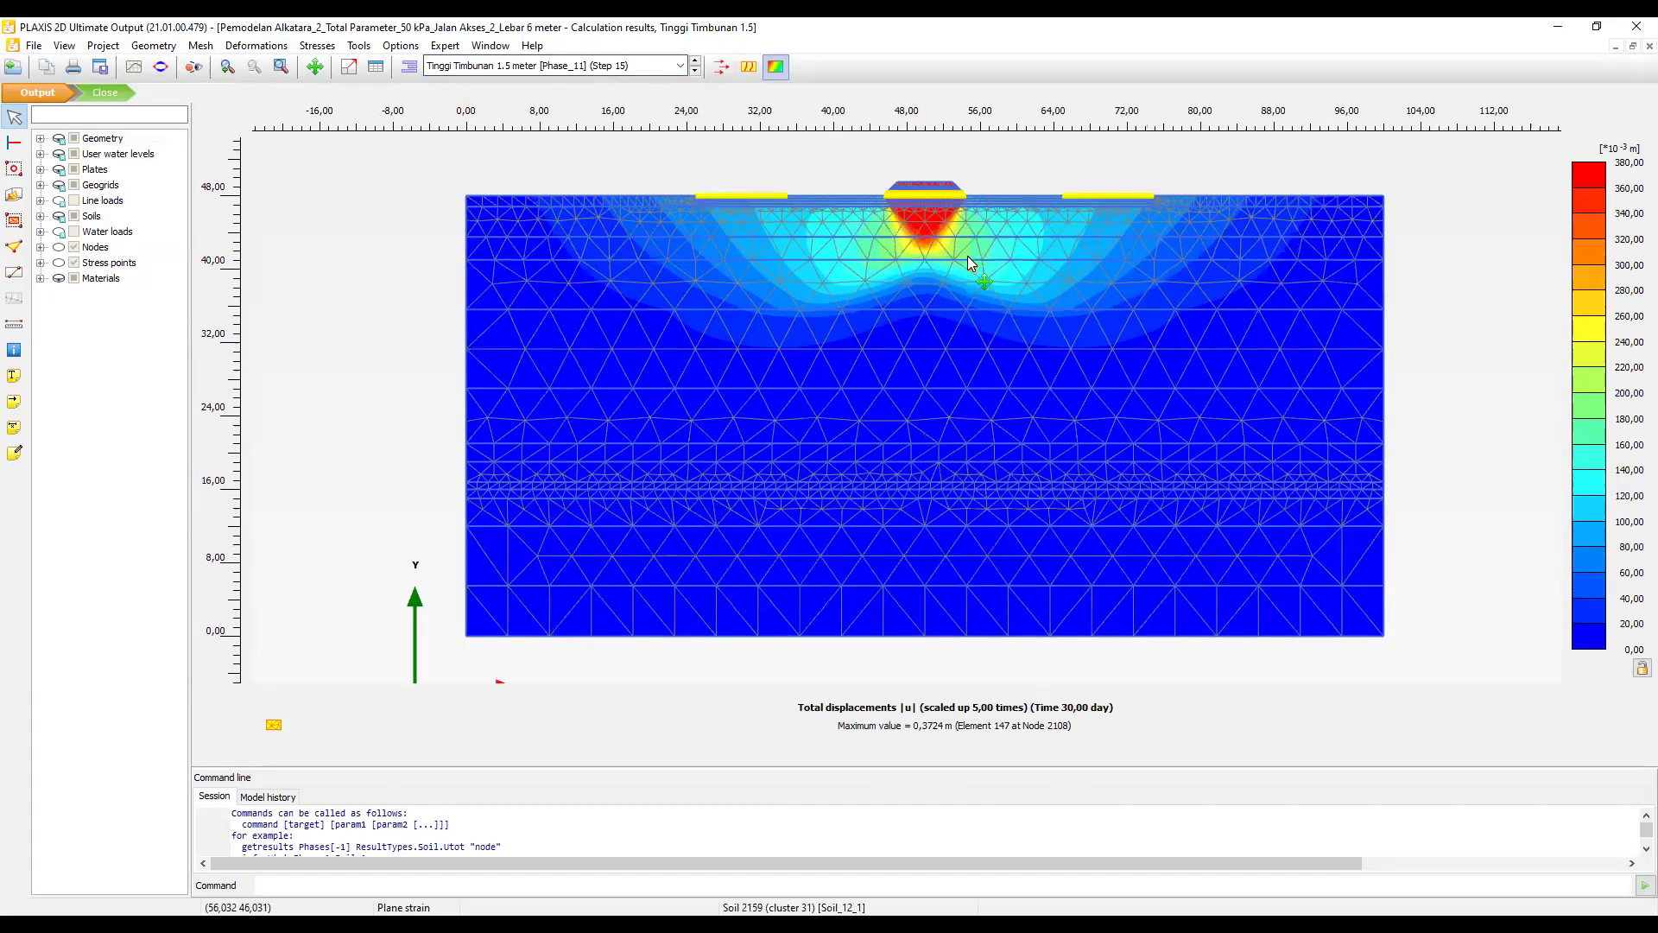
# Examine the total displacement contours around the 1.5 meter embankment, its toe and the geogrids at its base.
pyautogui.scroll(3, 948, 325)
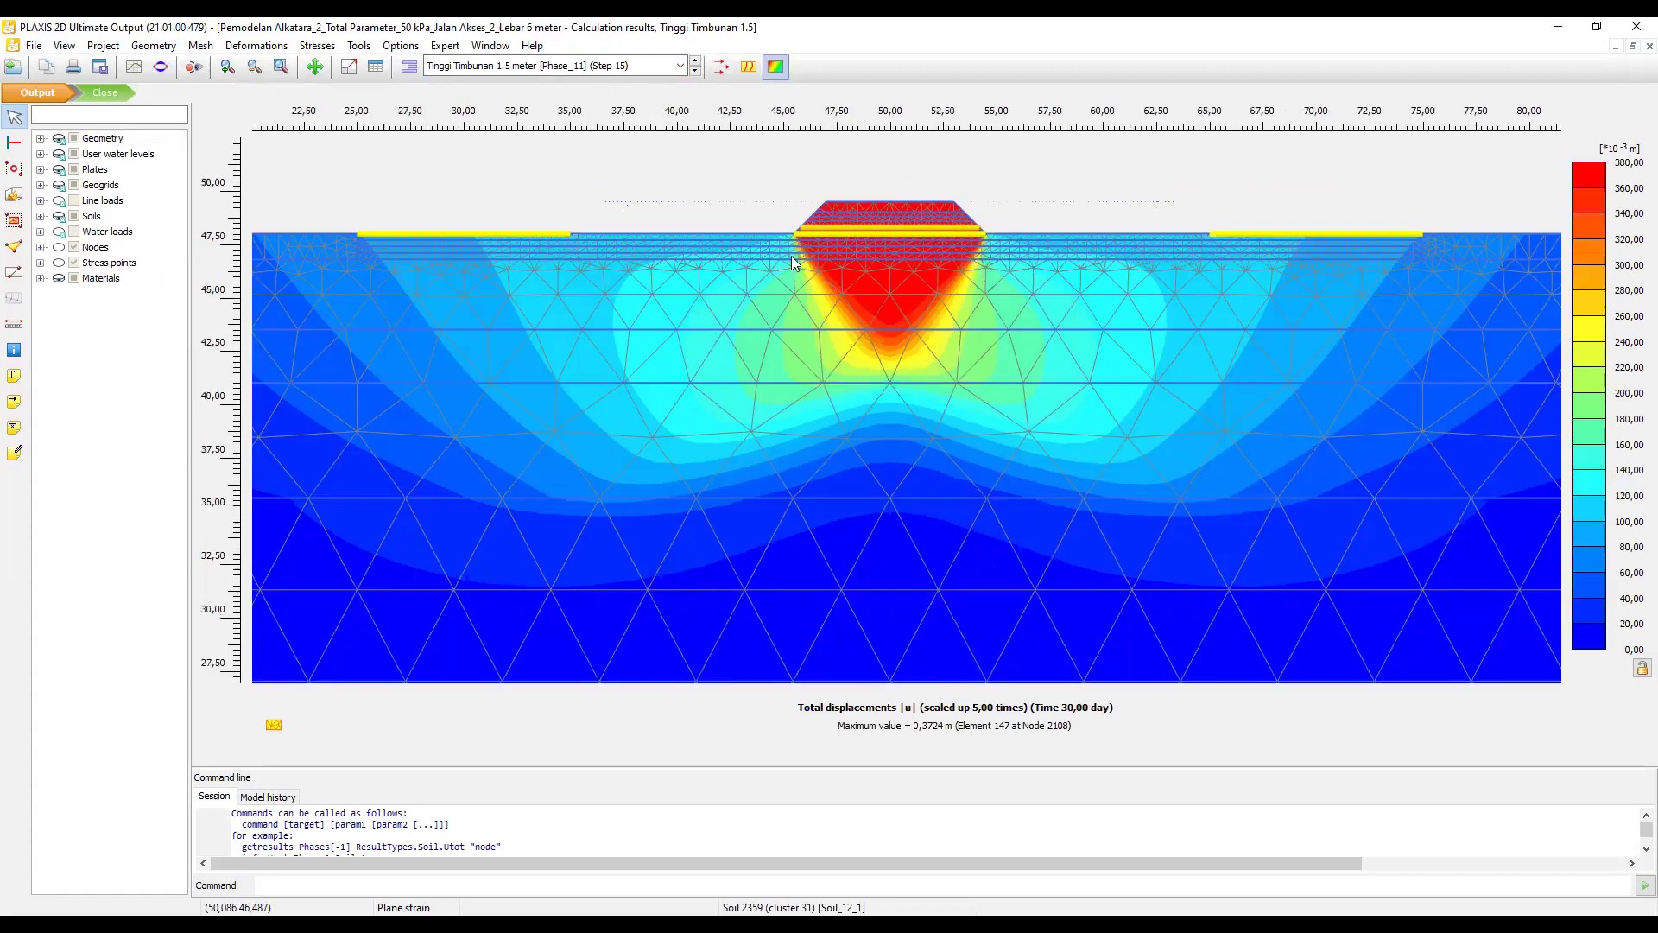
pyautogui.scroll(3, 793, 259)
pyautogui.scroll(3, 640, 233)
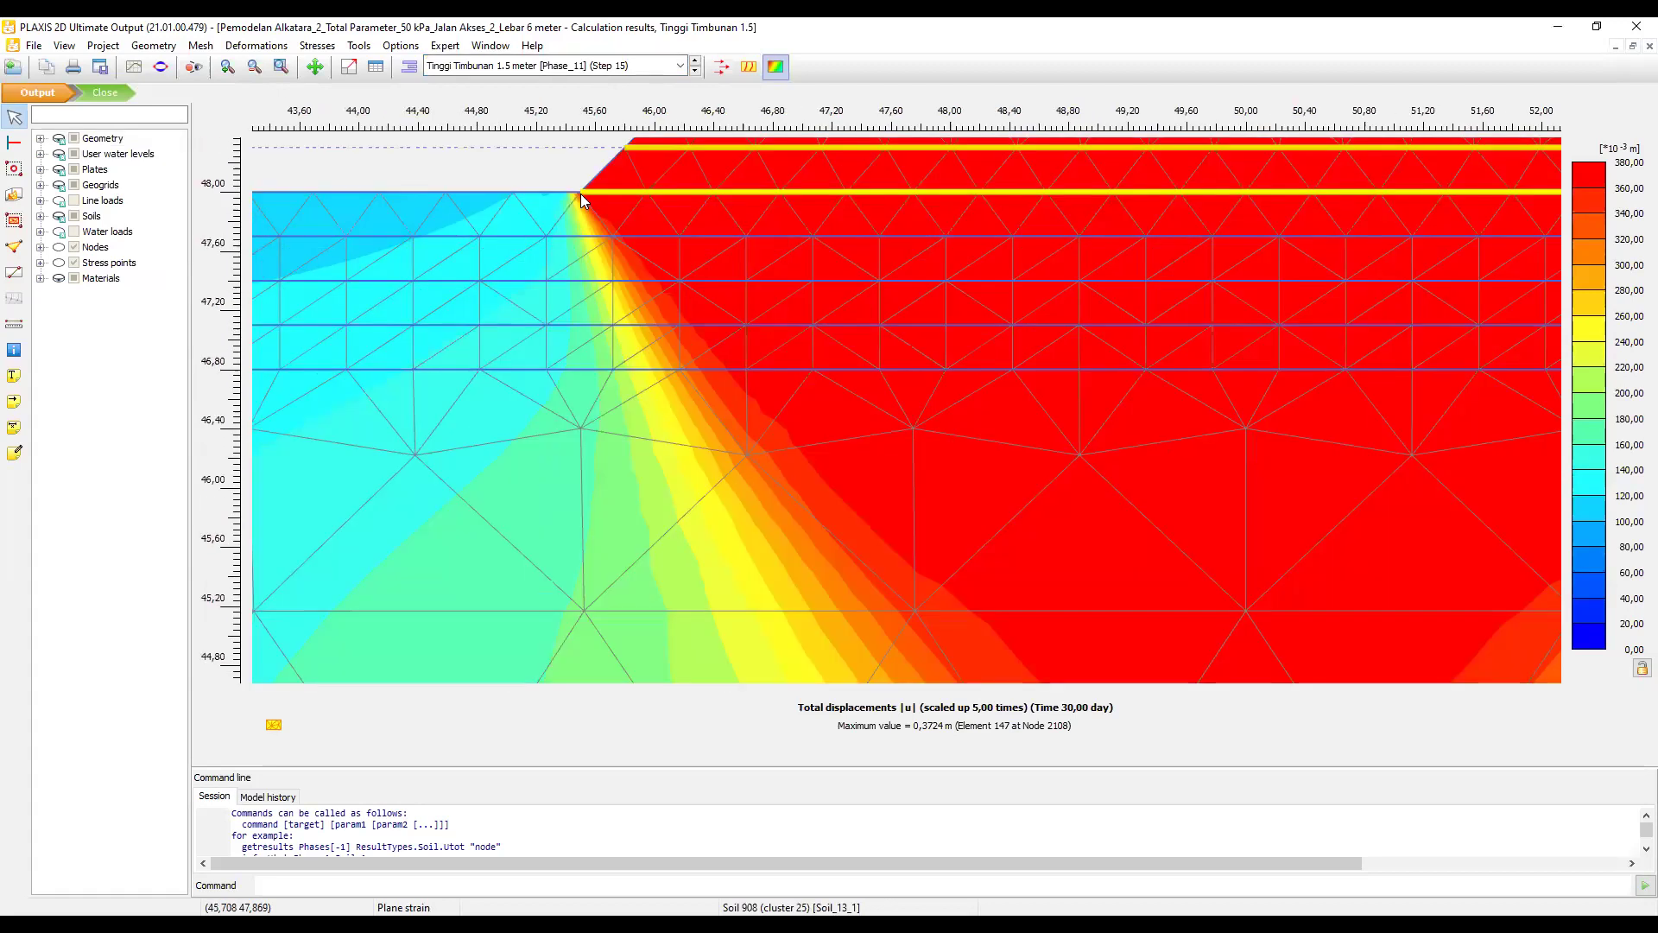
pyautogui.click(79, 173)
pyautogui.scroll(-3, 867, 357)
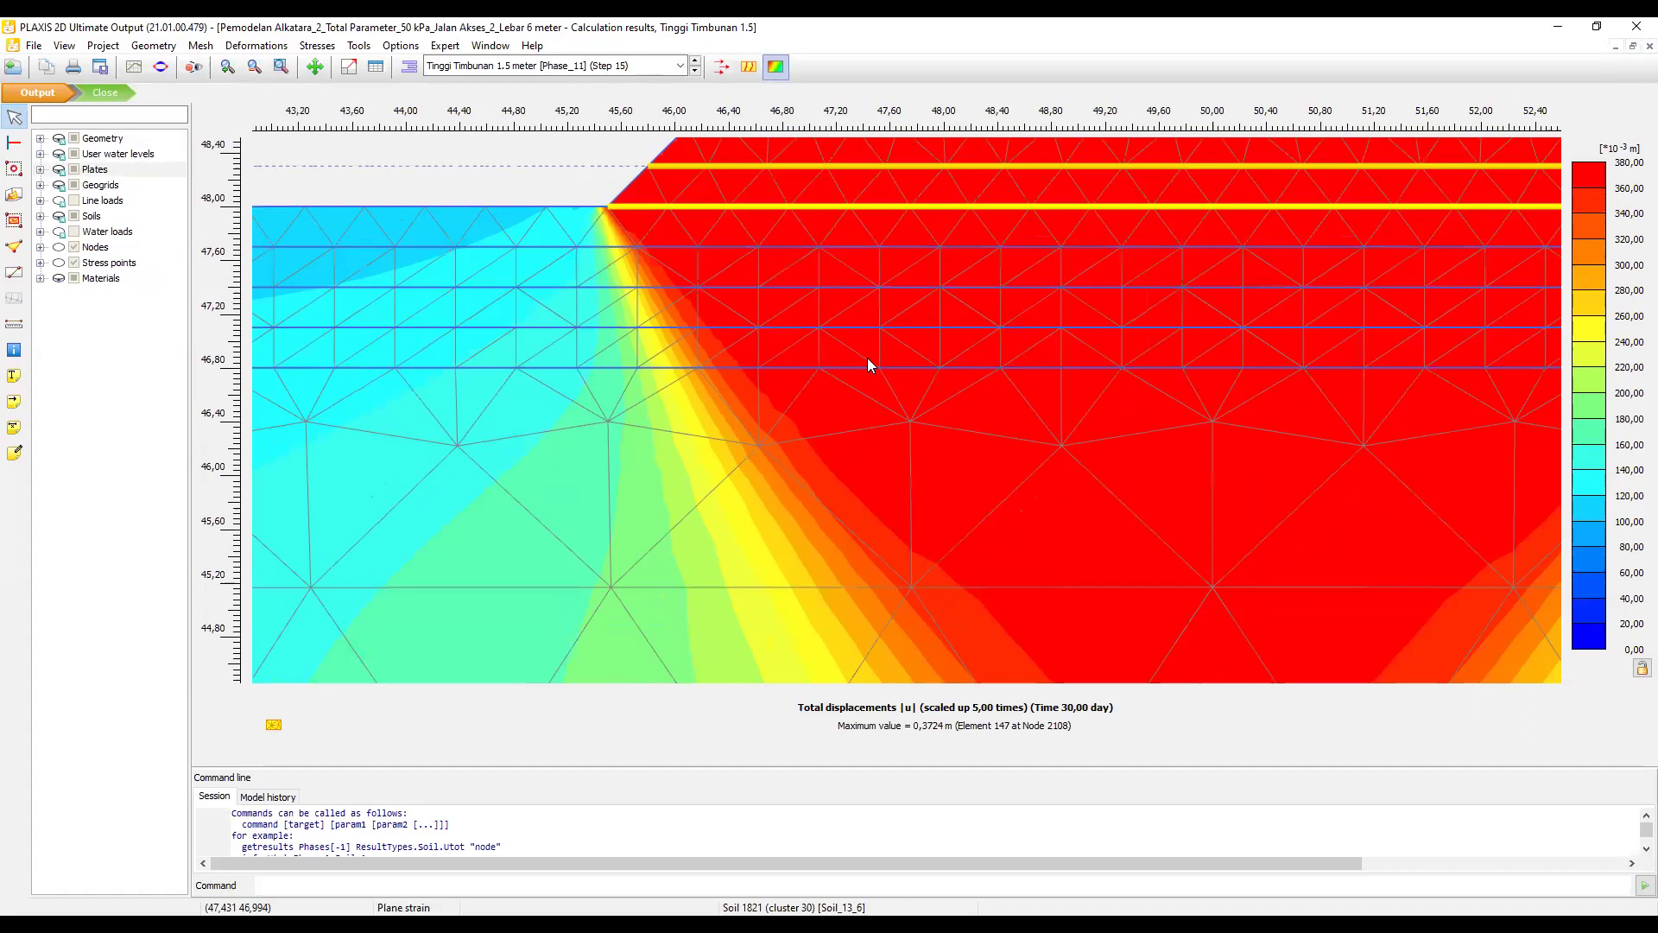
pyautogui.scroll(-3, 584, 427)
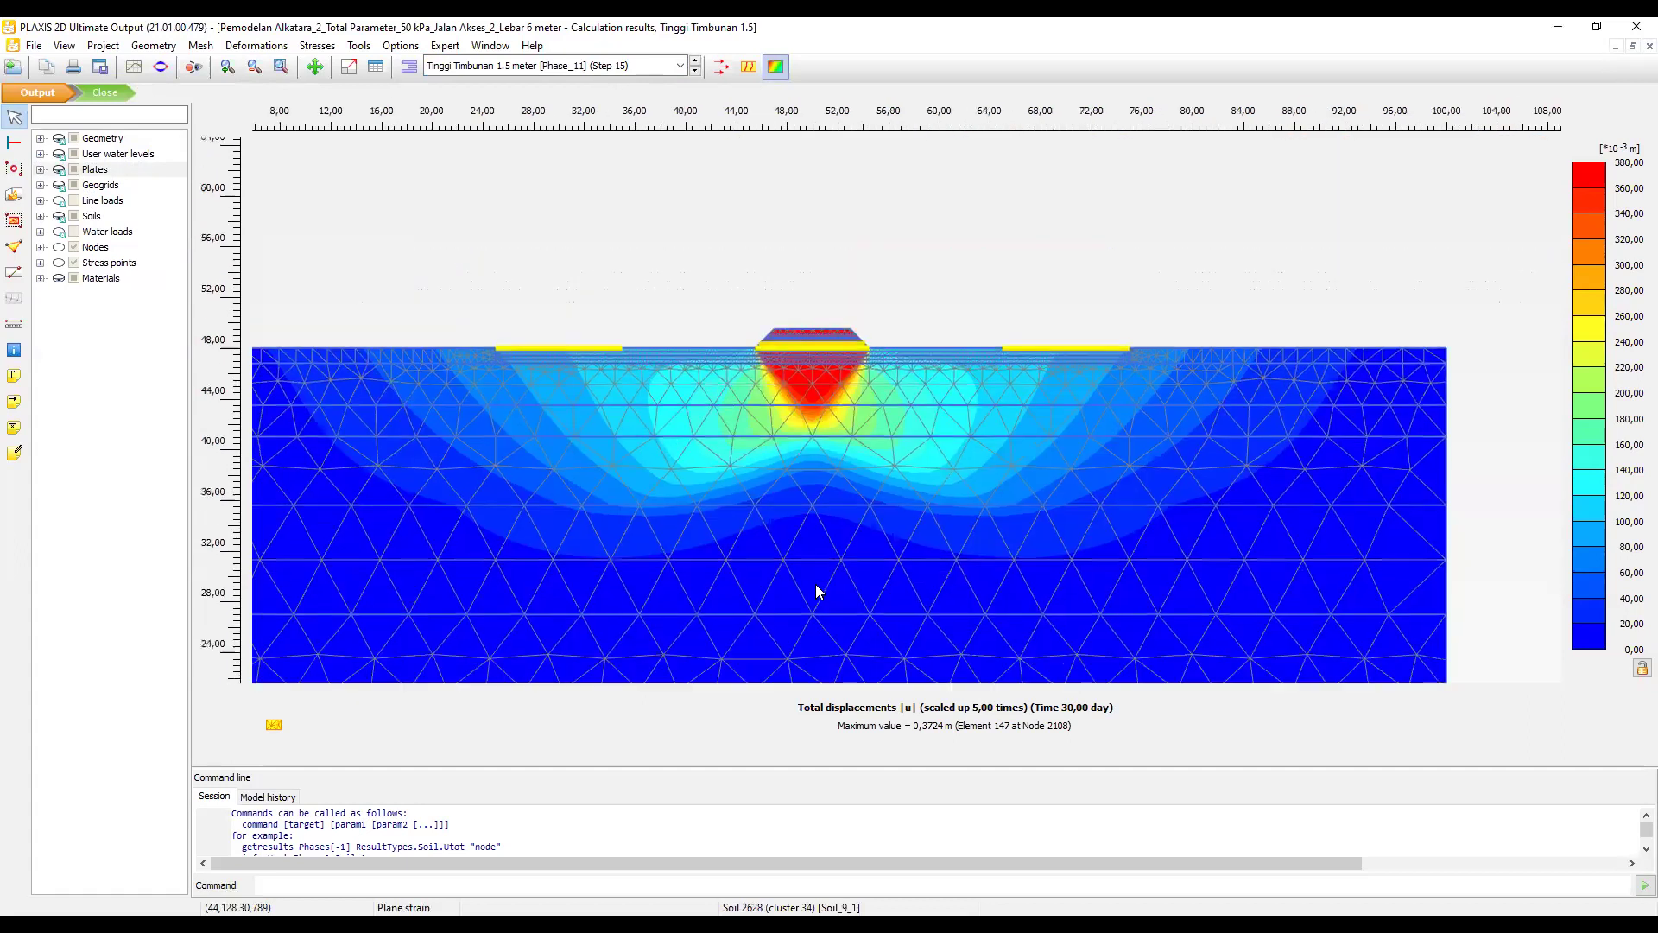
pyautogui.scroll(3, 764, 355)
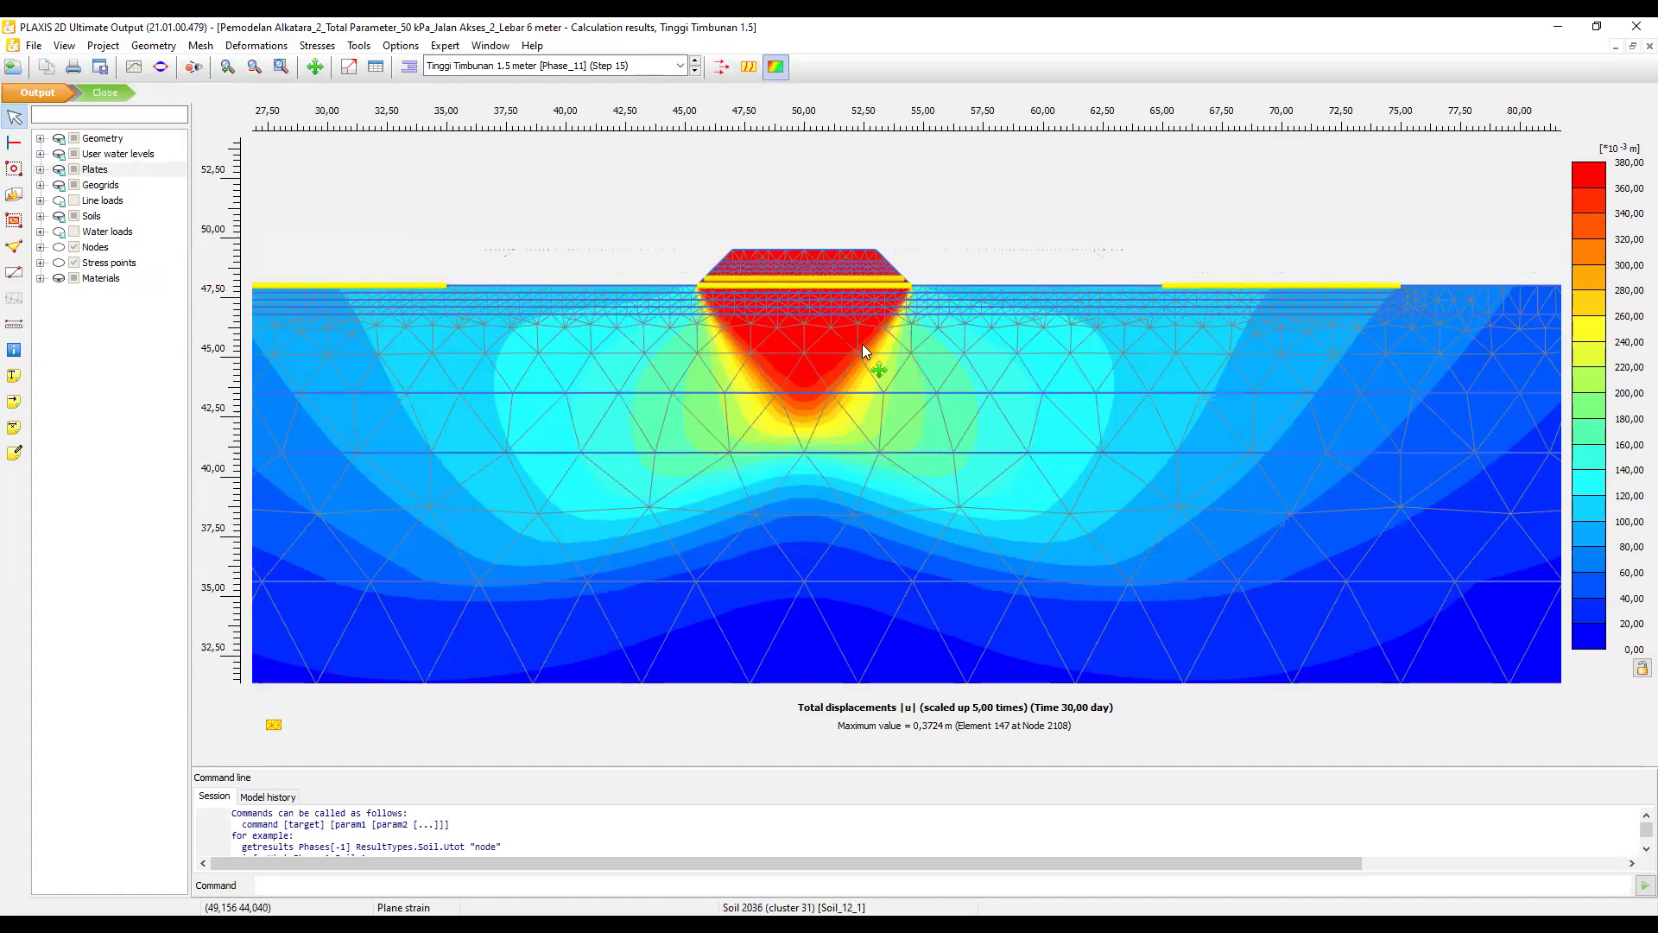
pyautogui.scroll(2, 846, 290)
pyautogui.scroll(3, 845, 290)
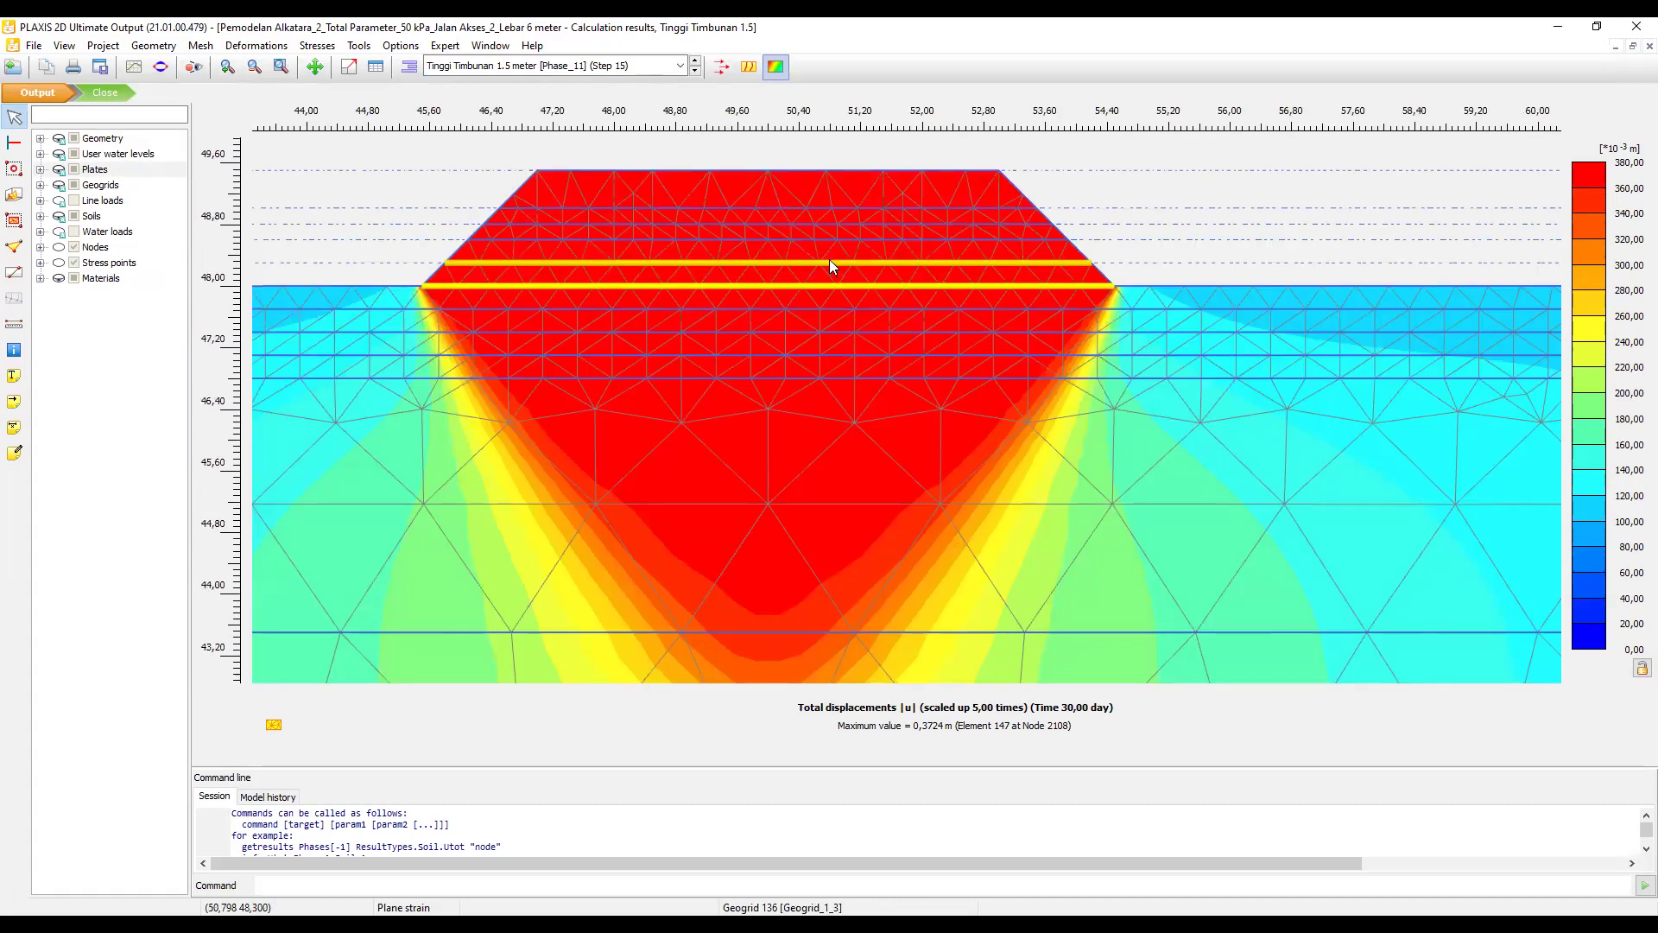
# Open the results of the upper embankment geogrid, inspect its axial forces N in Phase_11, and close the results.
pyautogui.doubleClick(768, 263)
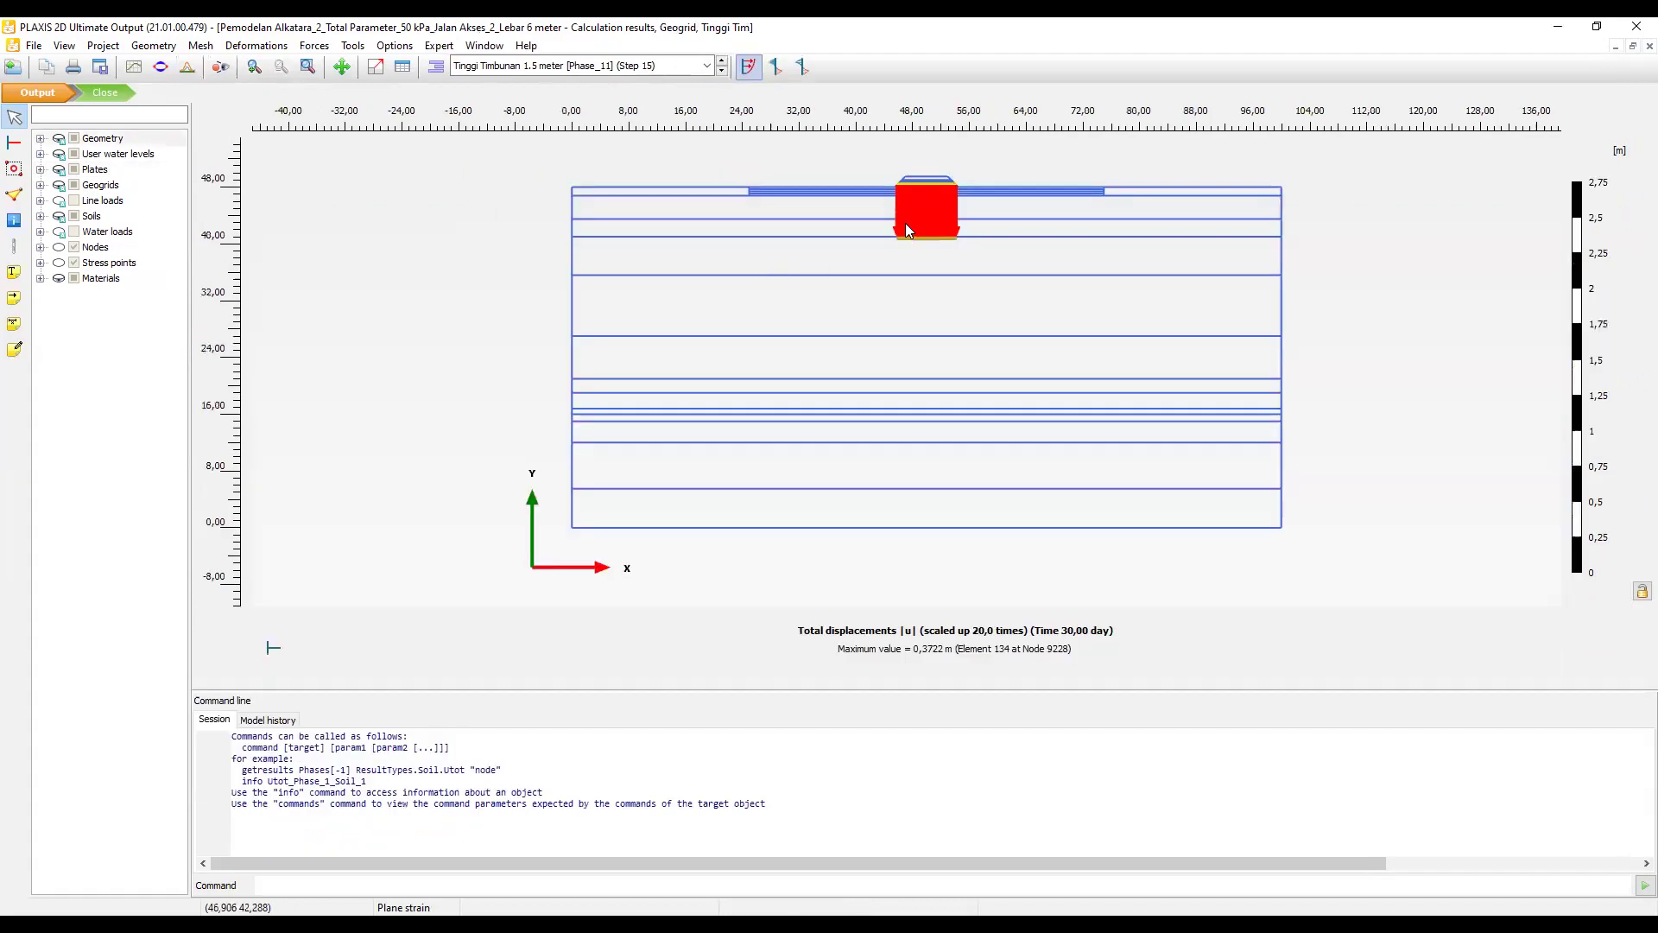
pyautogui.scroll(3, 868, 388)
pyautogui.scroll(-2, 881, 340)
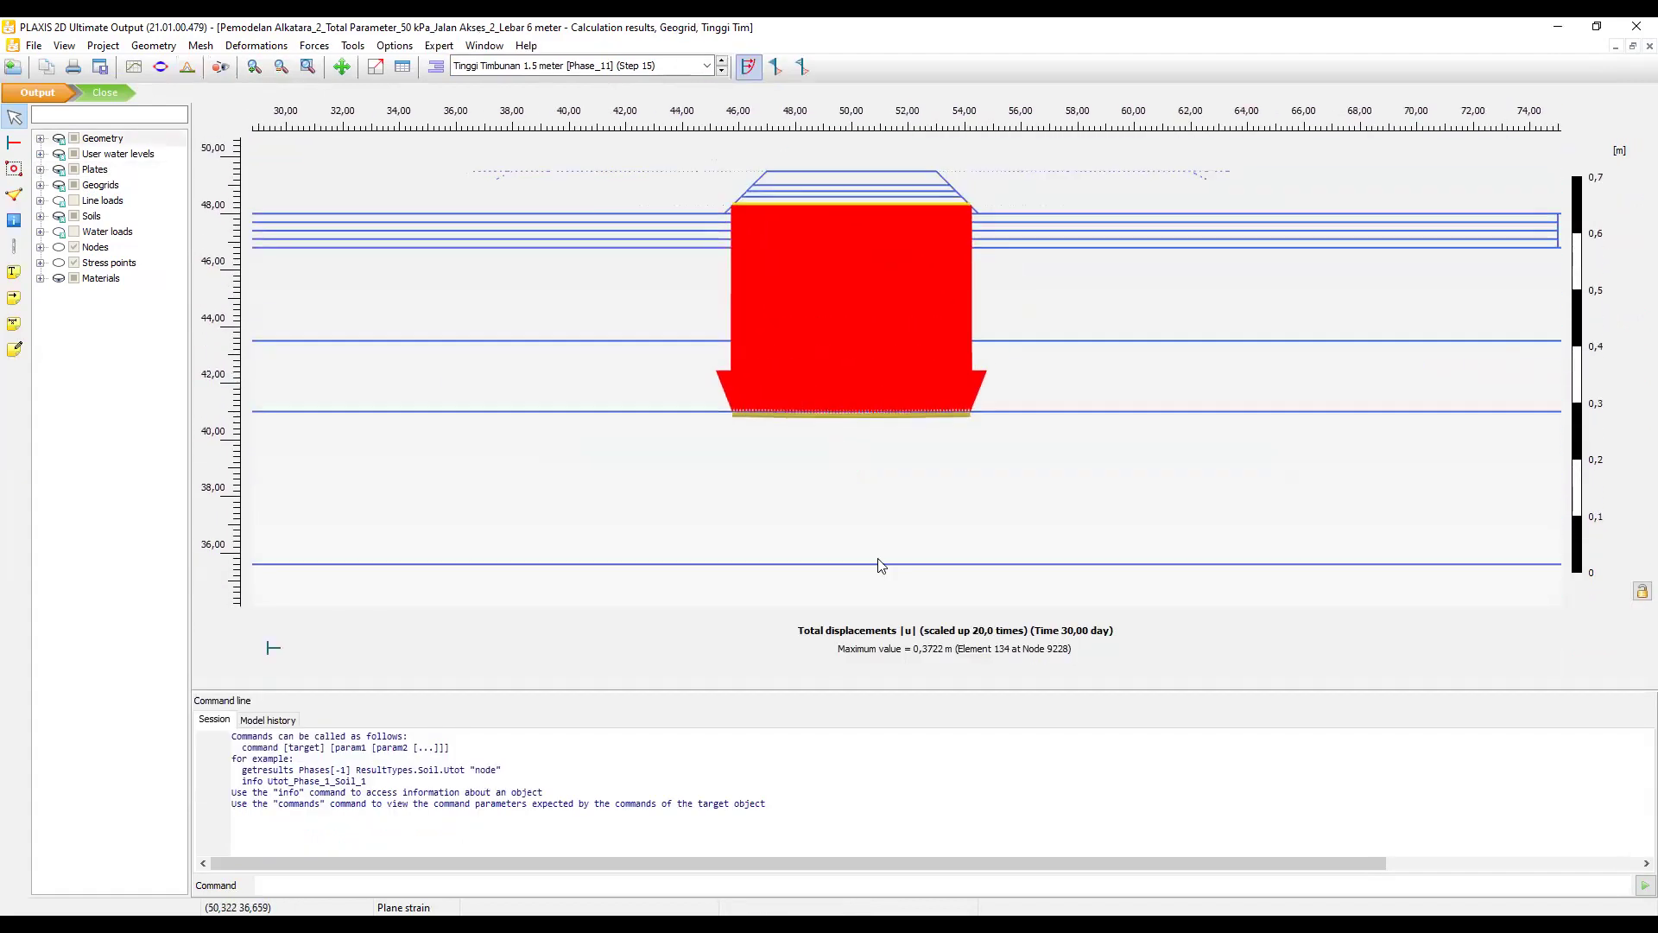
pyautogui.click(314, 46)
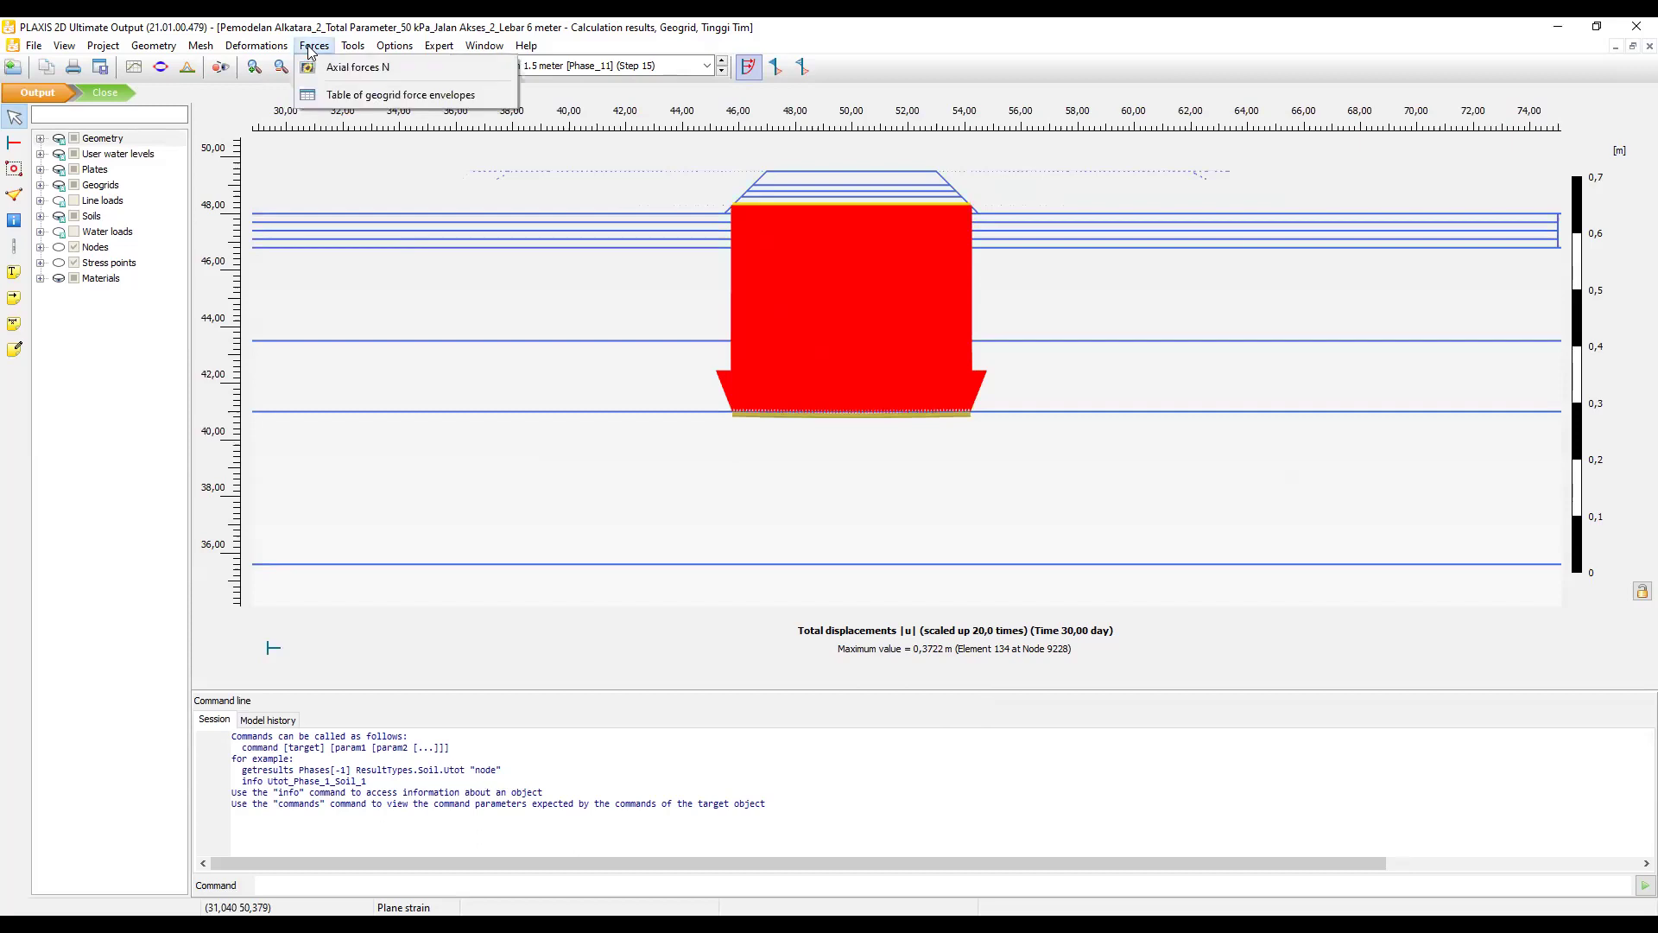
pyautogui.click(378, 77)
pyautogui.scroll(-2, 904, 277)
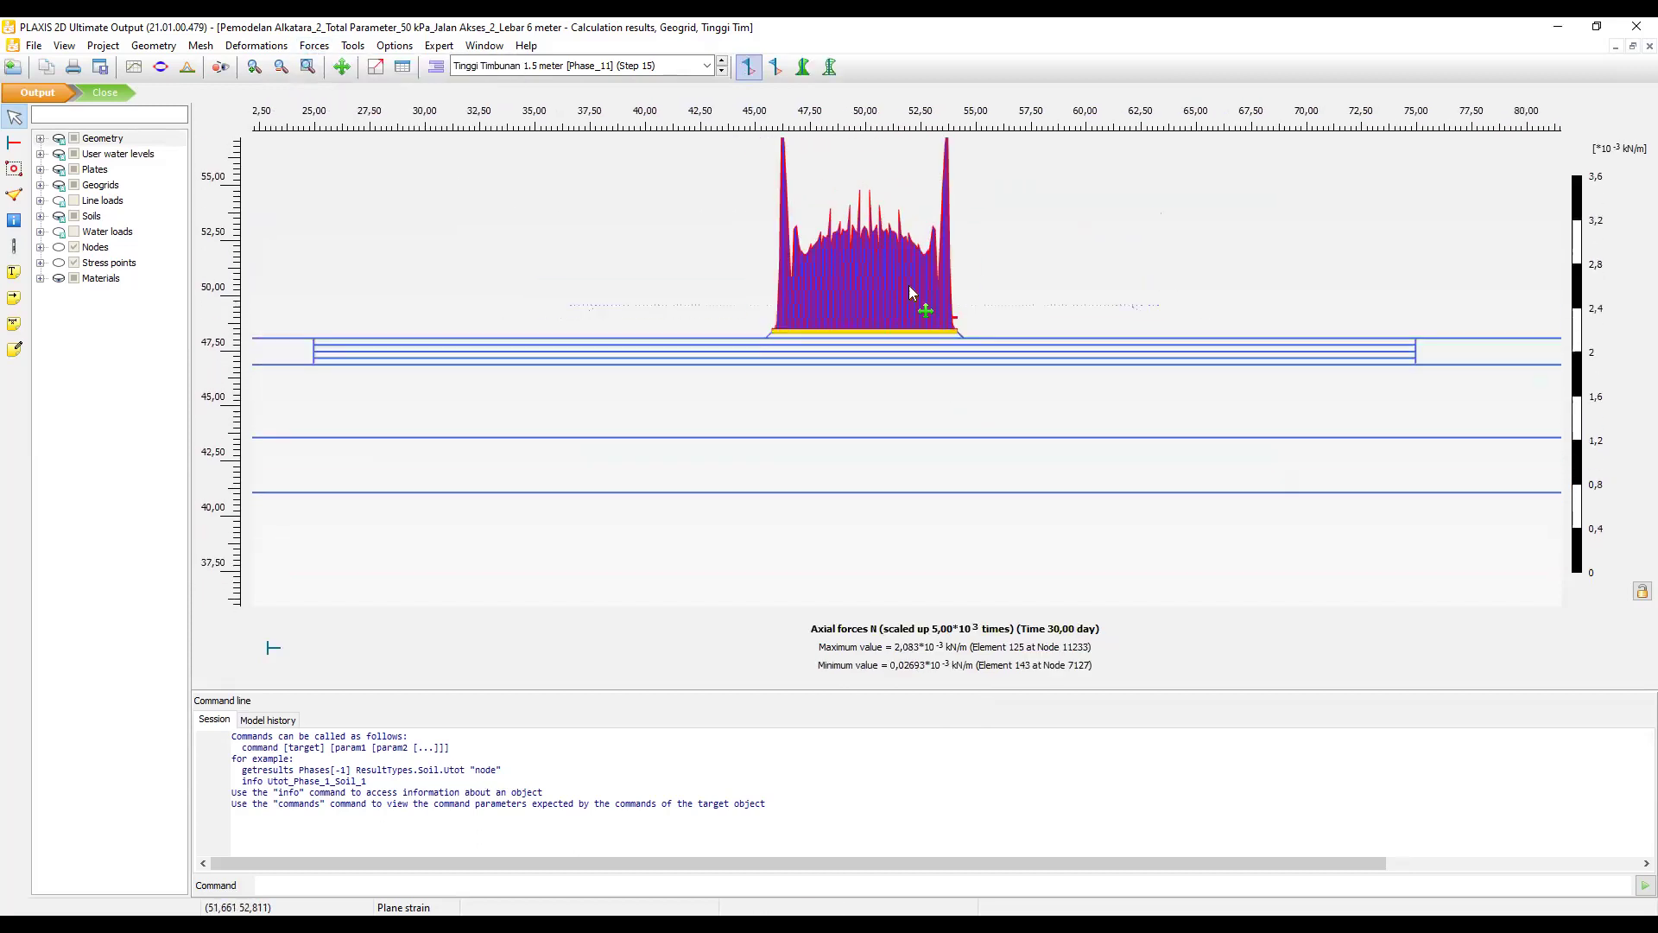
pyautogui.scroll(1, 910, 292)
pyautogui.scroll(1, 905, 355)
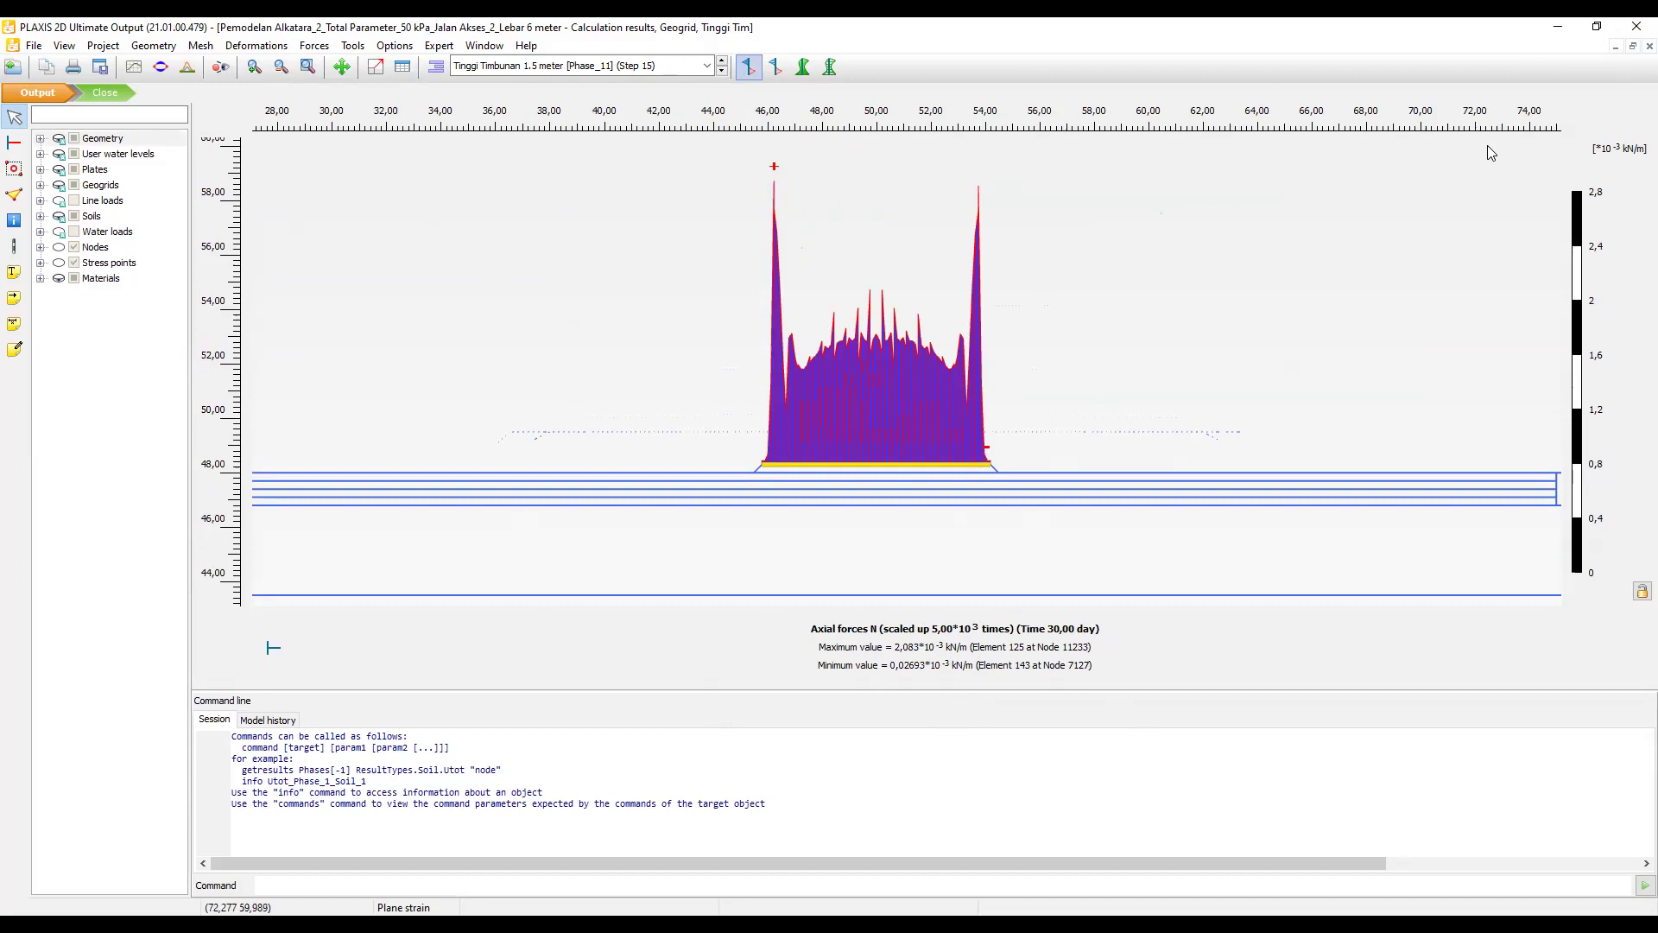
pyautogui.click(1635, 26)
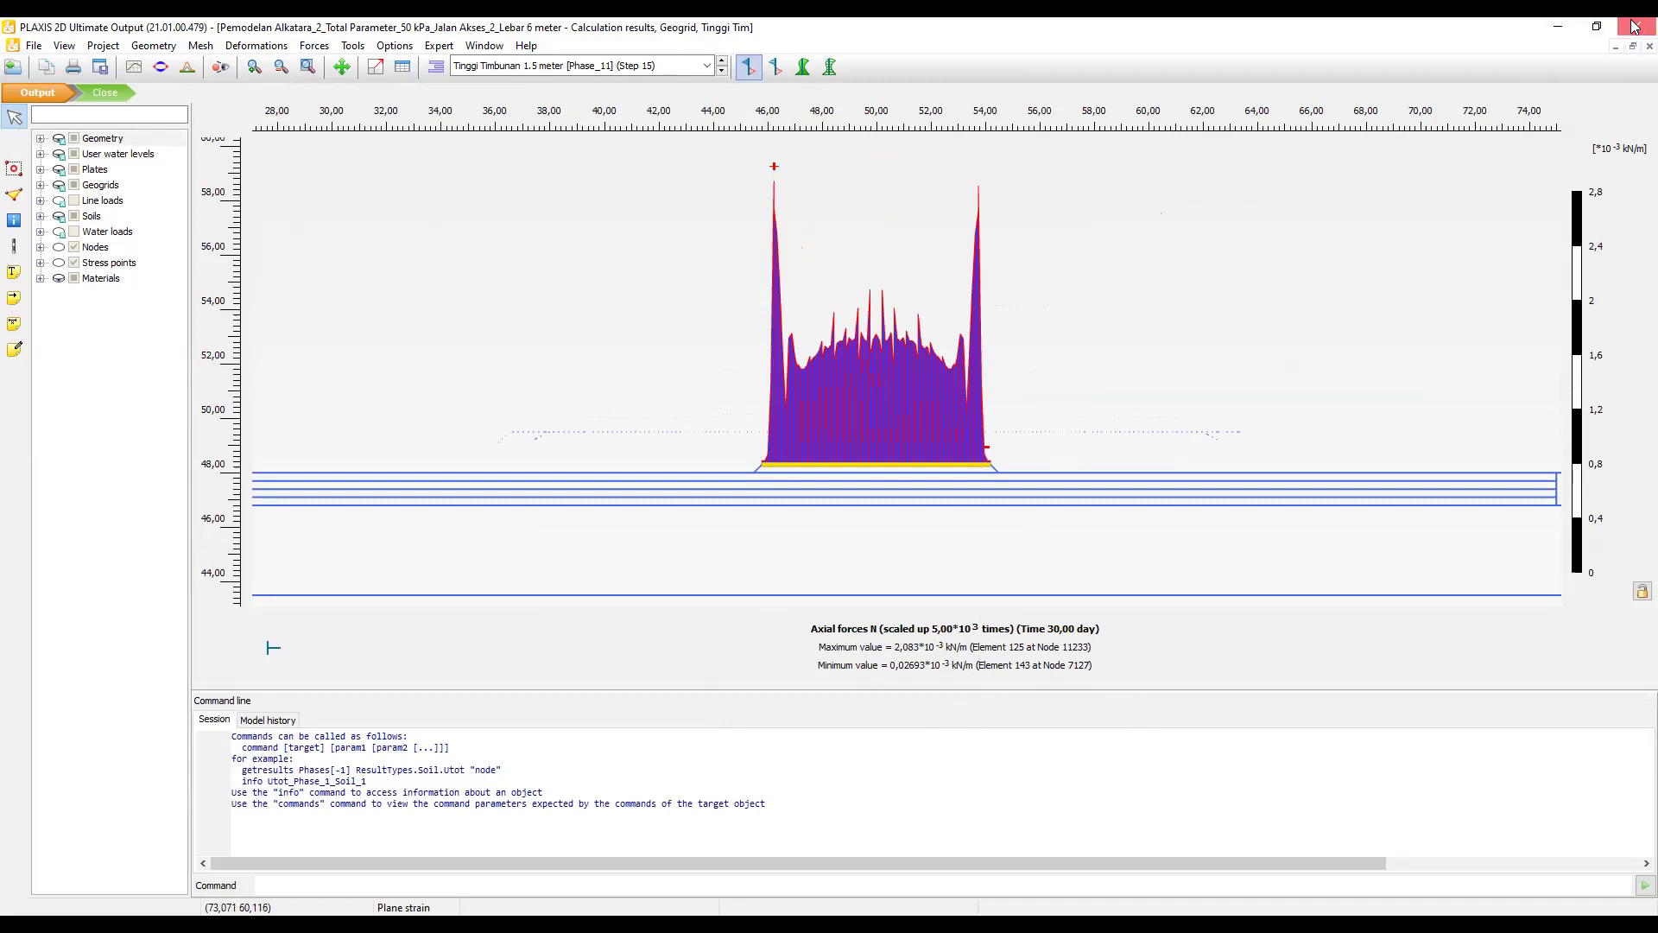
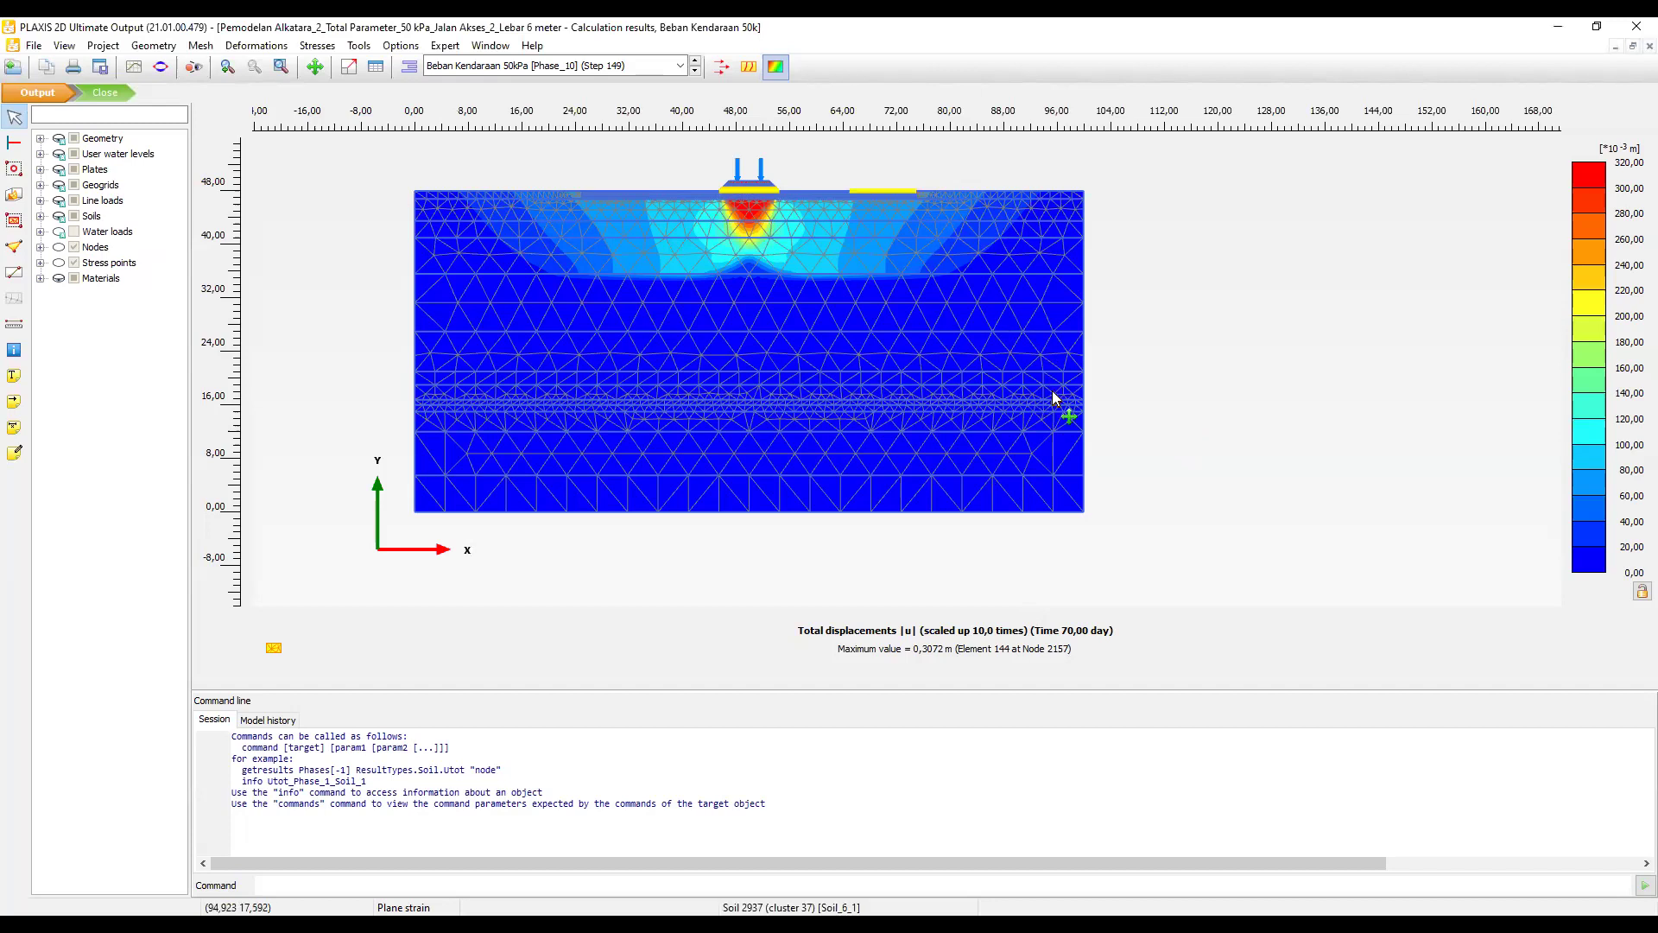
# Enlarge the results plot area and view the total displacements for Tinggi Timbunan 1 Meter [Phase_7].
pyautogui.scroll(2, 1052, 390)
pyautogui.scroll(-5, 1078, 360)
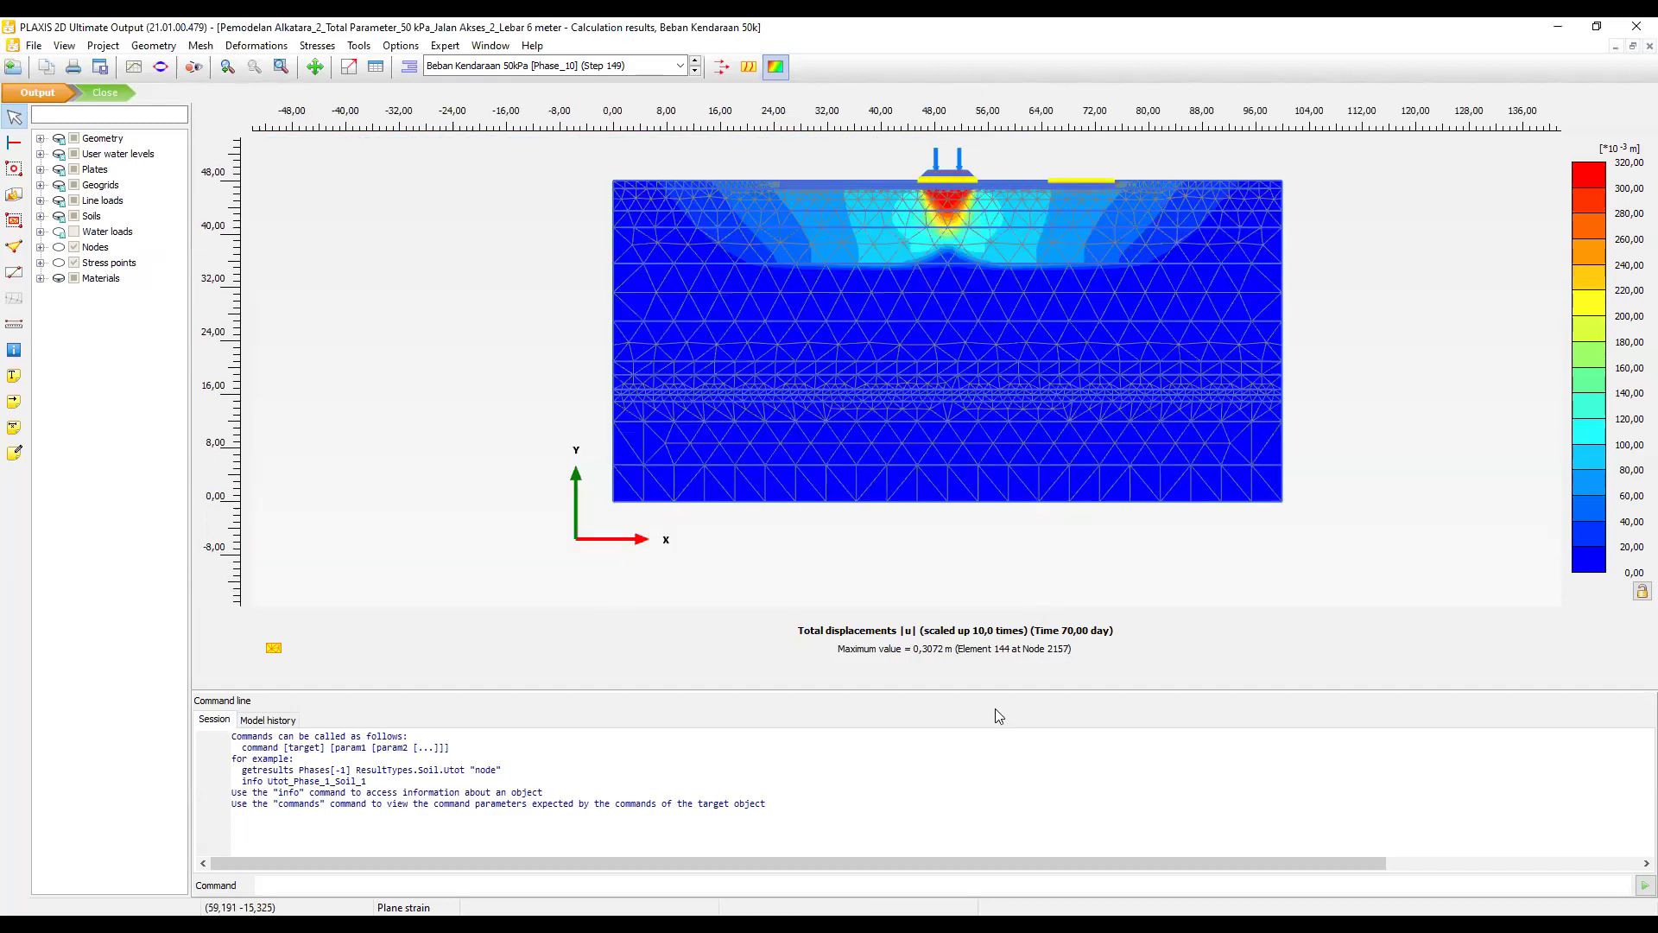
pyautogui.moveTo(983, 691); pyautogui.dragTo(981, 846)
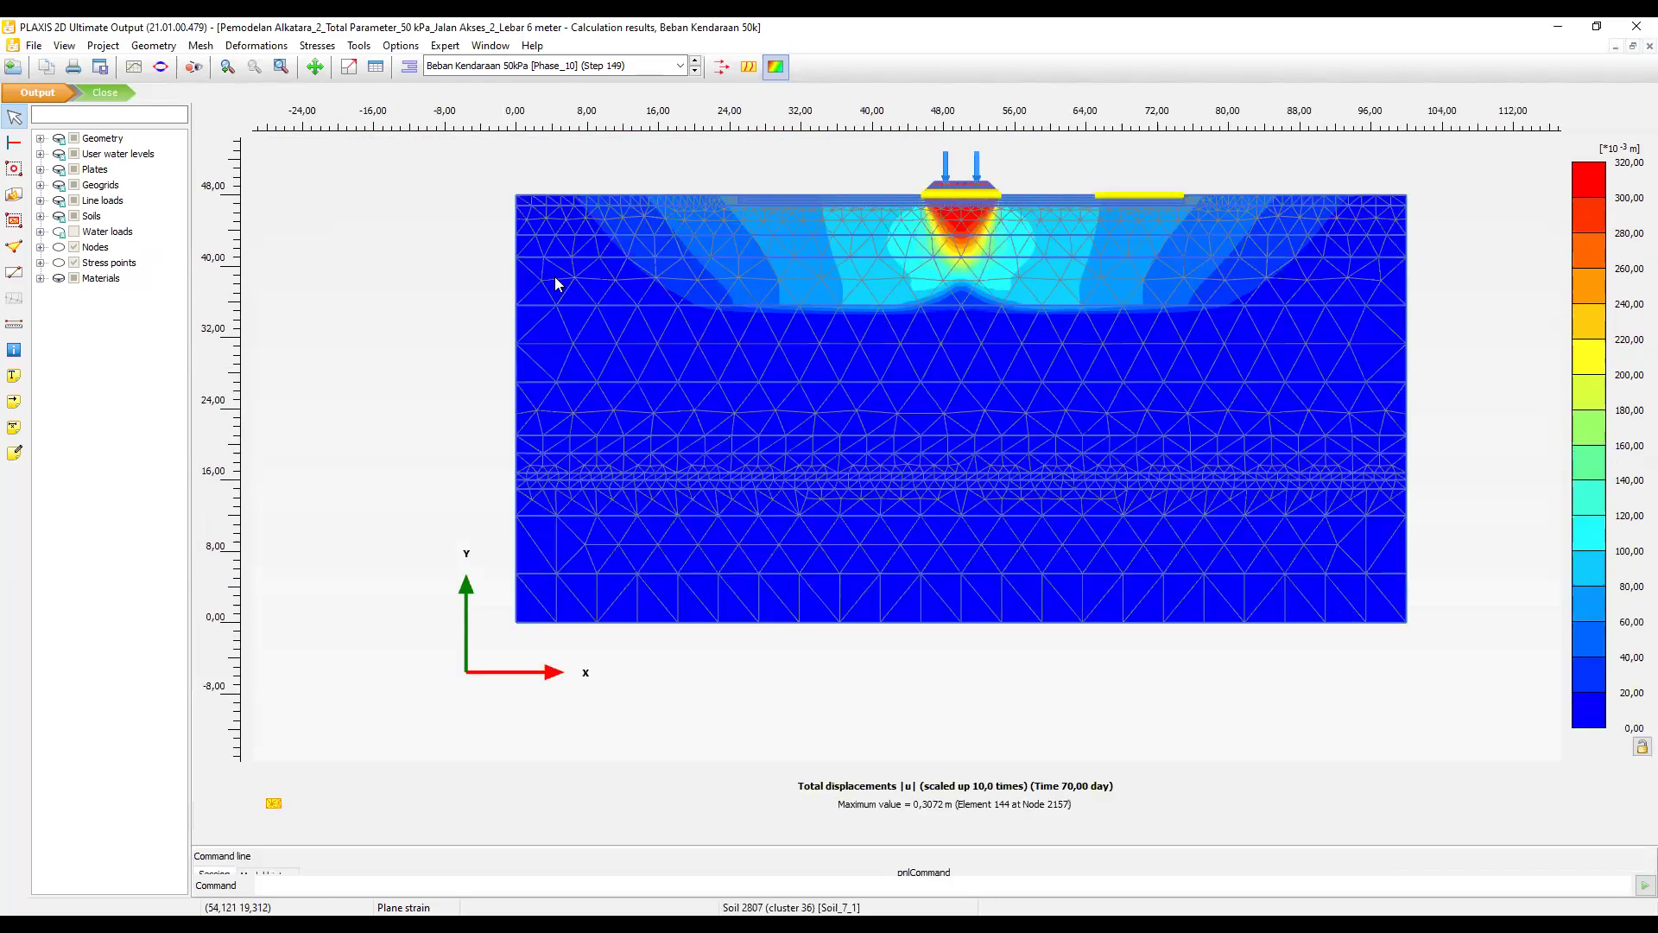
pyautogui.click(539, 71)
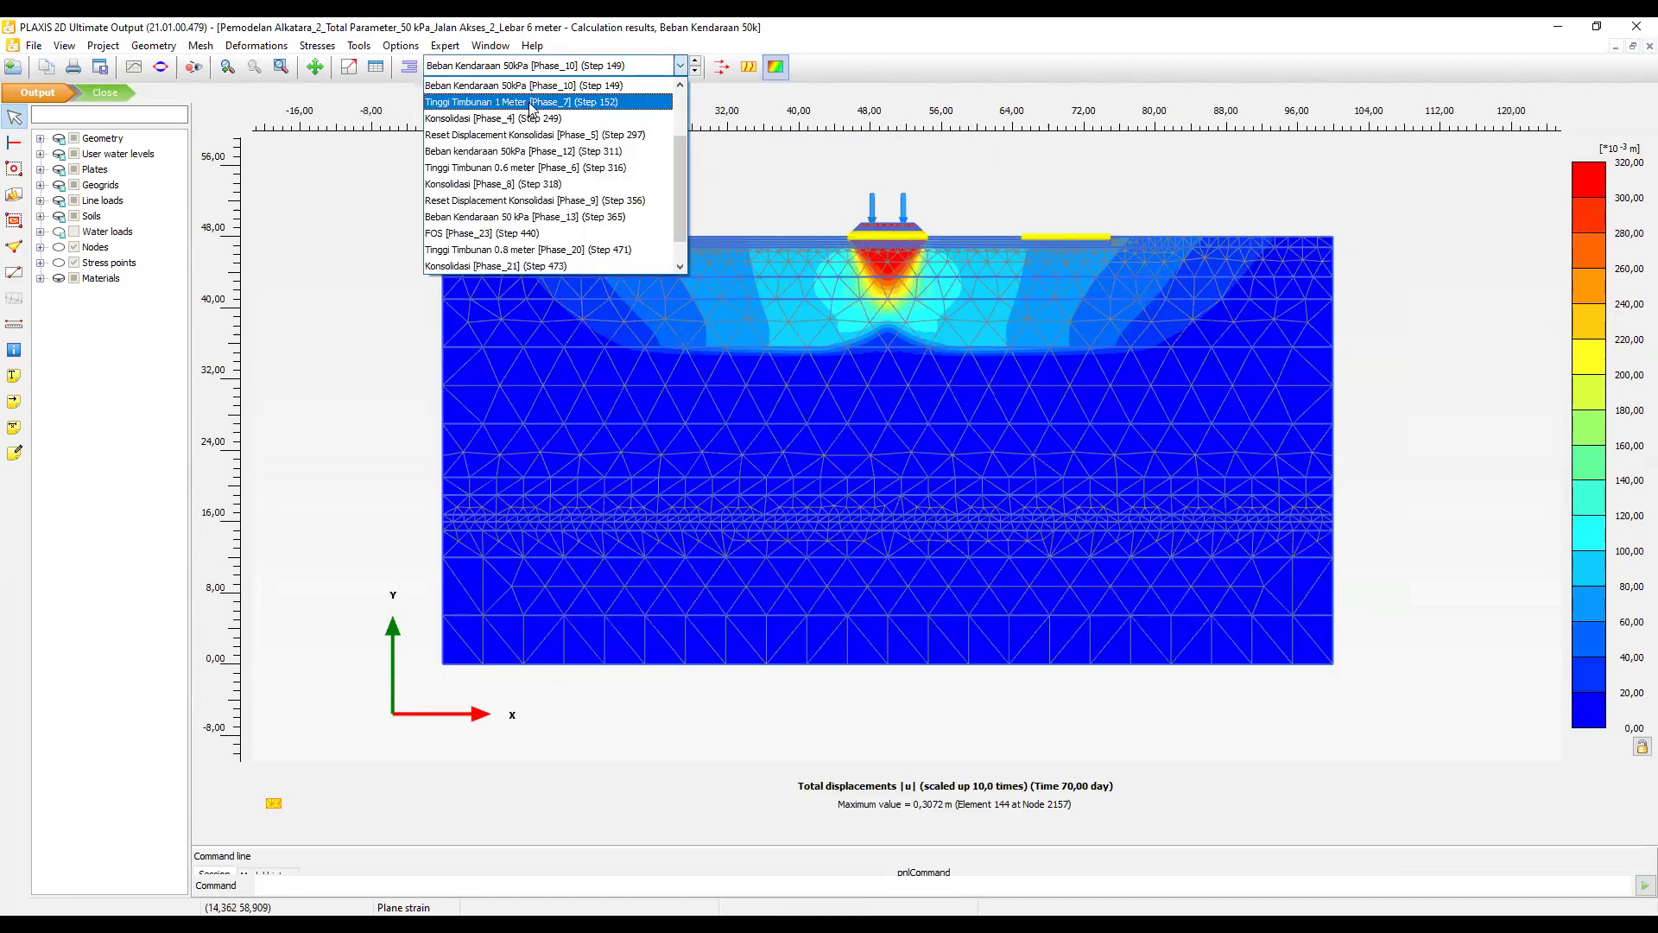
pyautogui.click(532, 102)
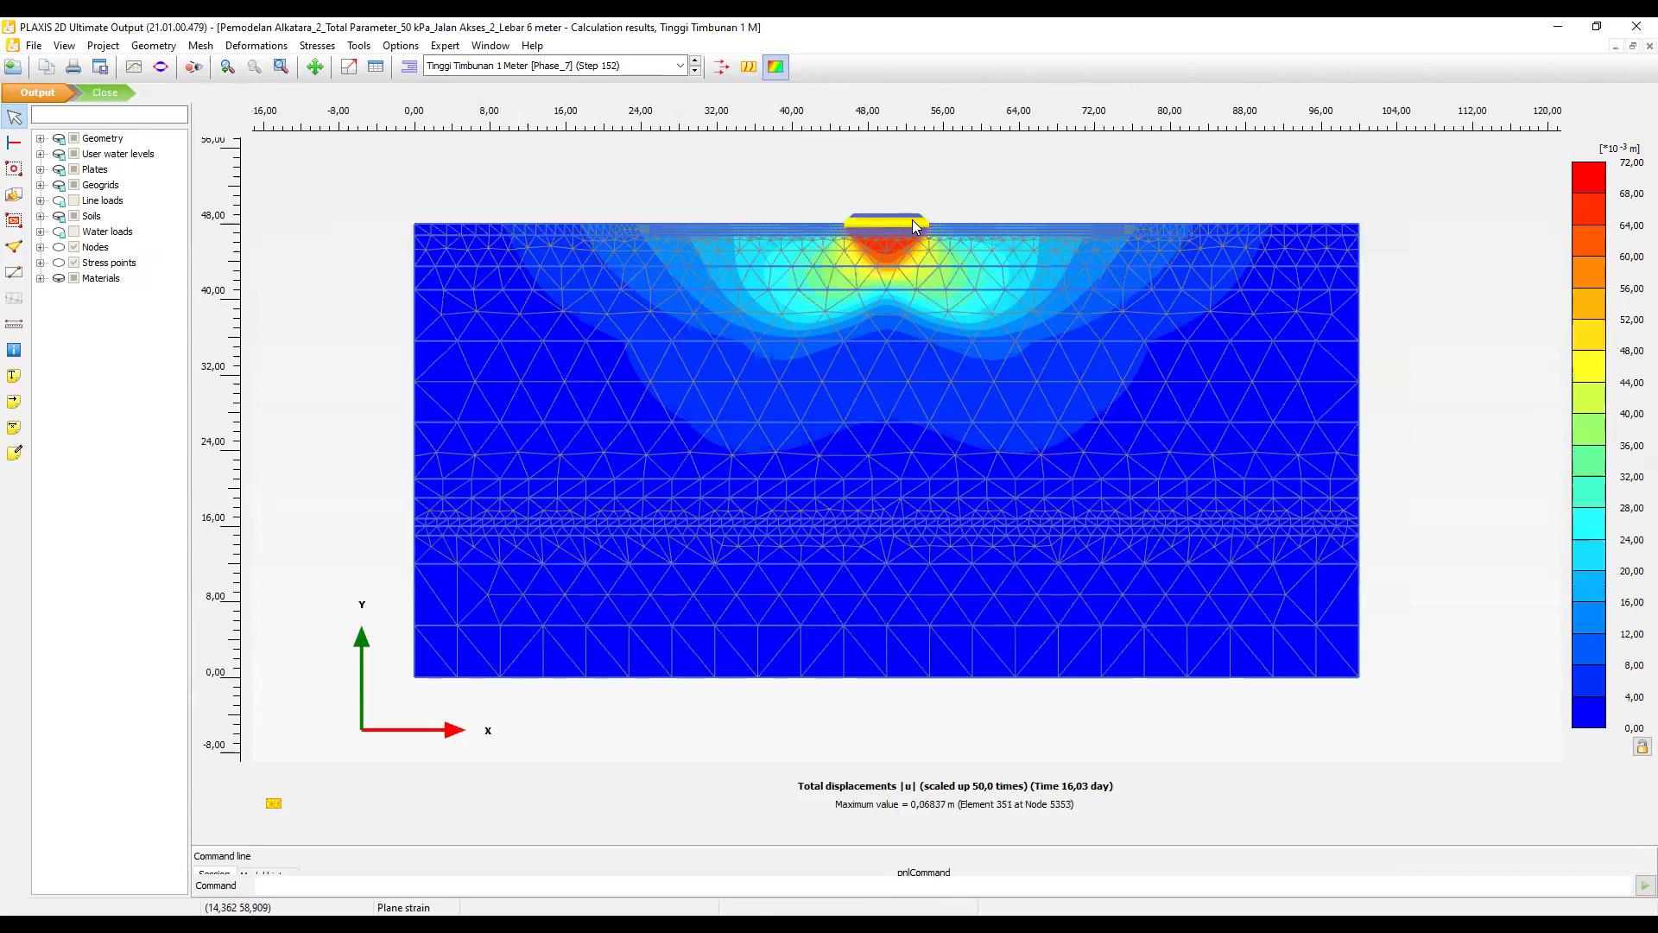
pyautogui.scroll(1, 914, 221)
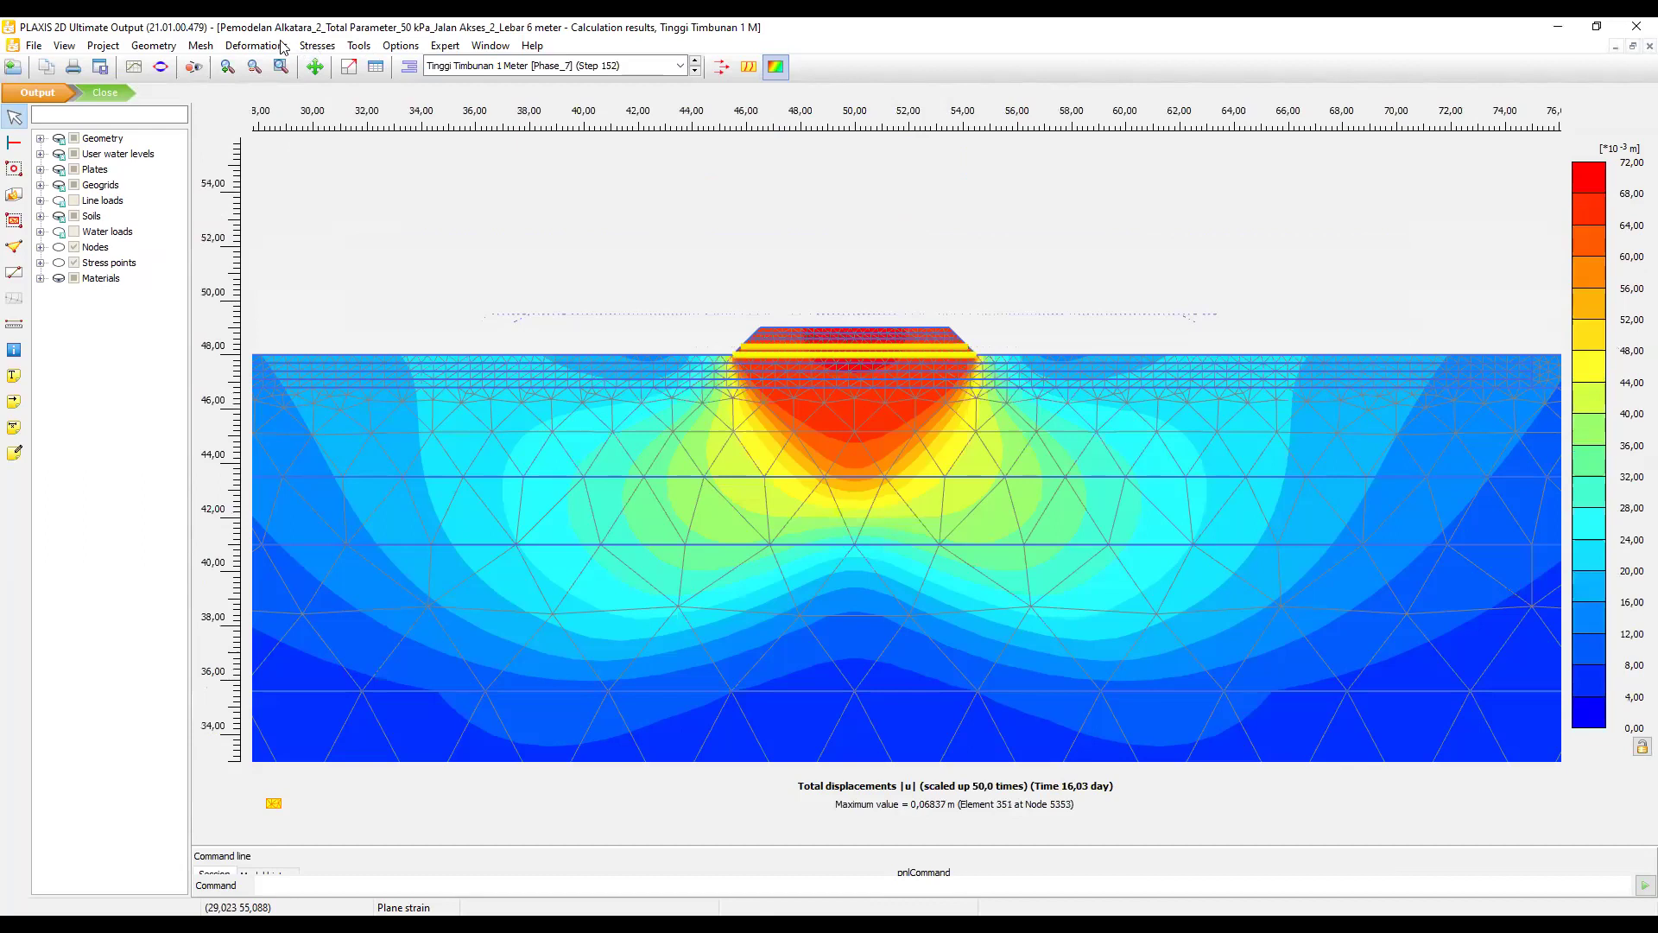
# Compare the 1 meter embankment's total displacements in Konsolidasi [Phase_4] and Beban kendaraan 50kPa [Phase_12].
pyautogui.click(493, 67)
pyautogui.click(495, 103)
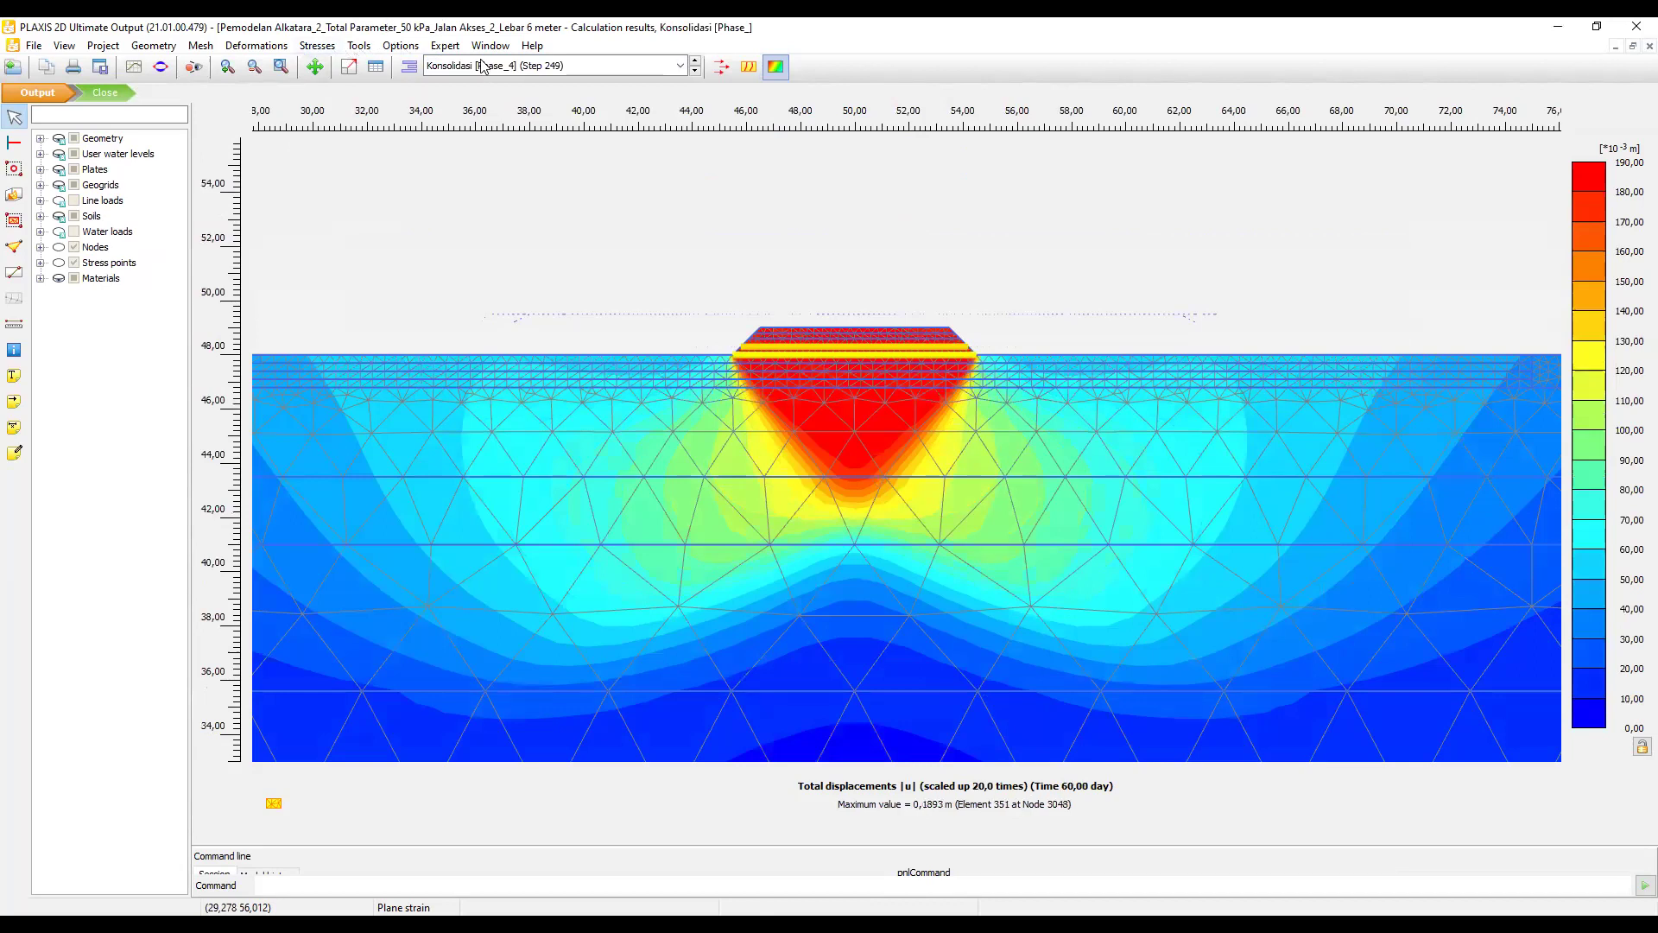
pyautogui.click(484, 66)
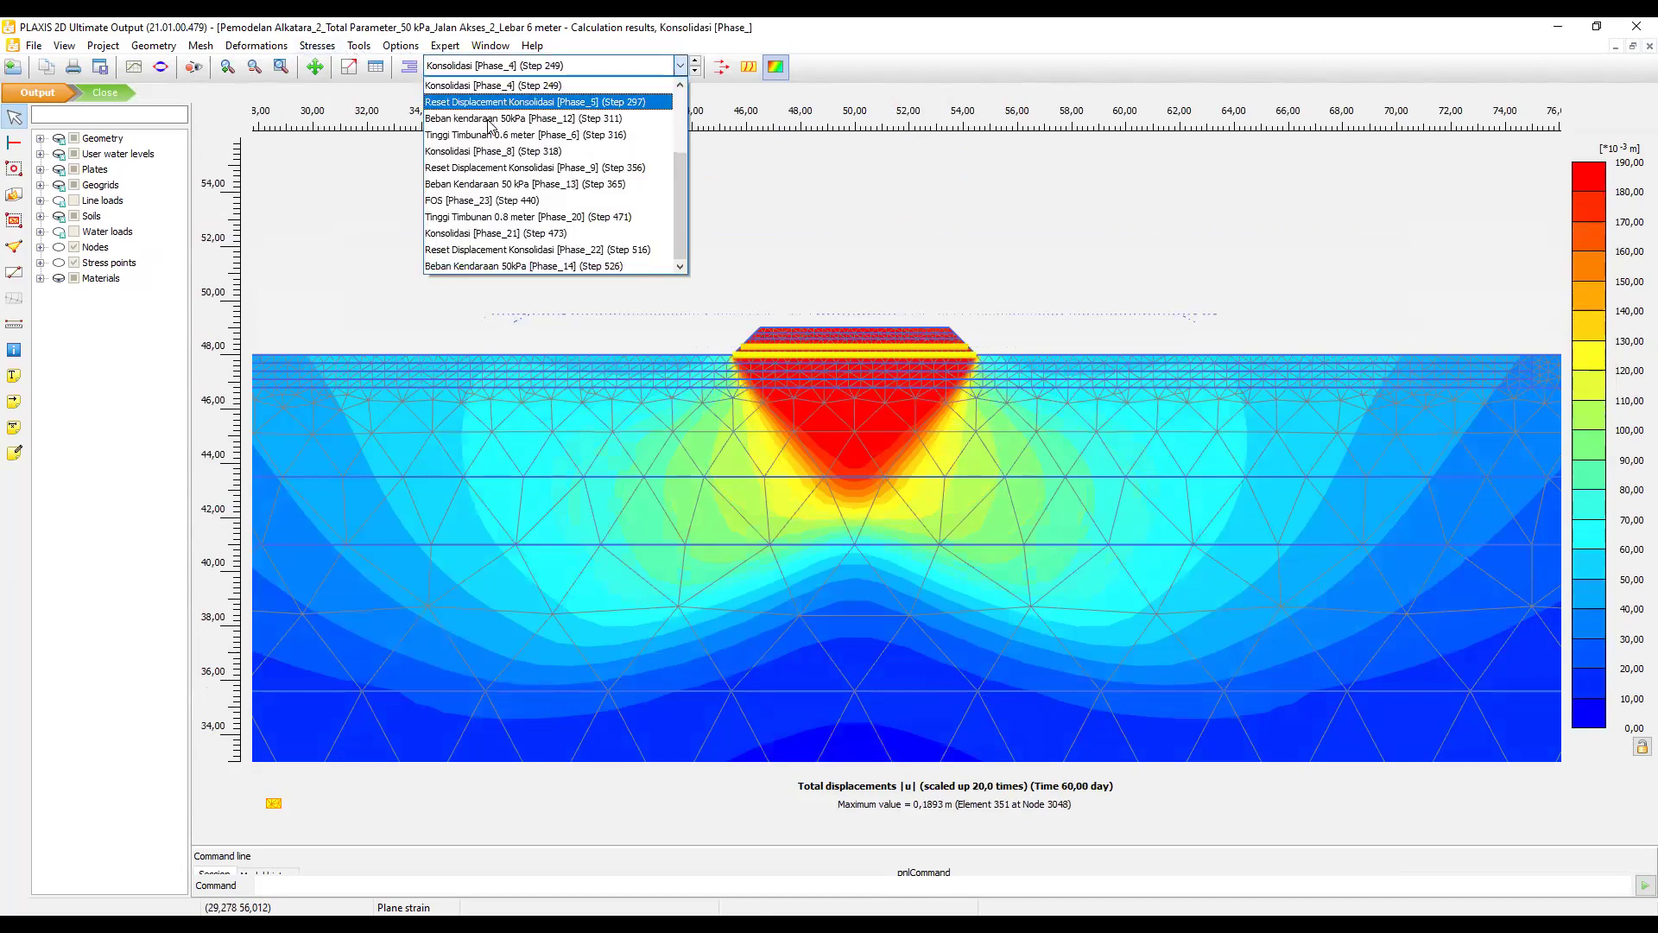
pyautogui.click(489, 118)
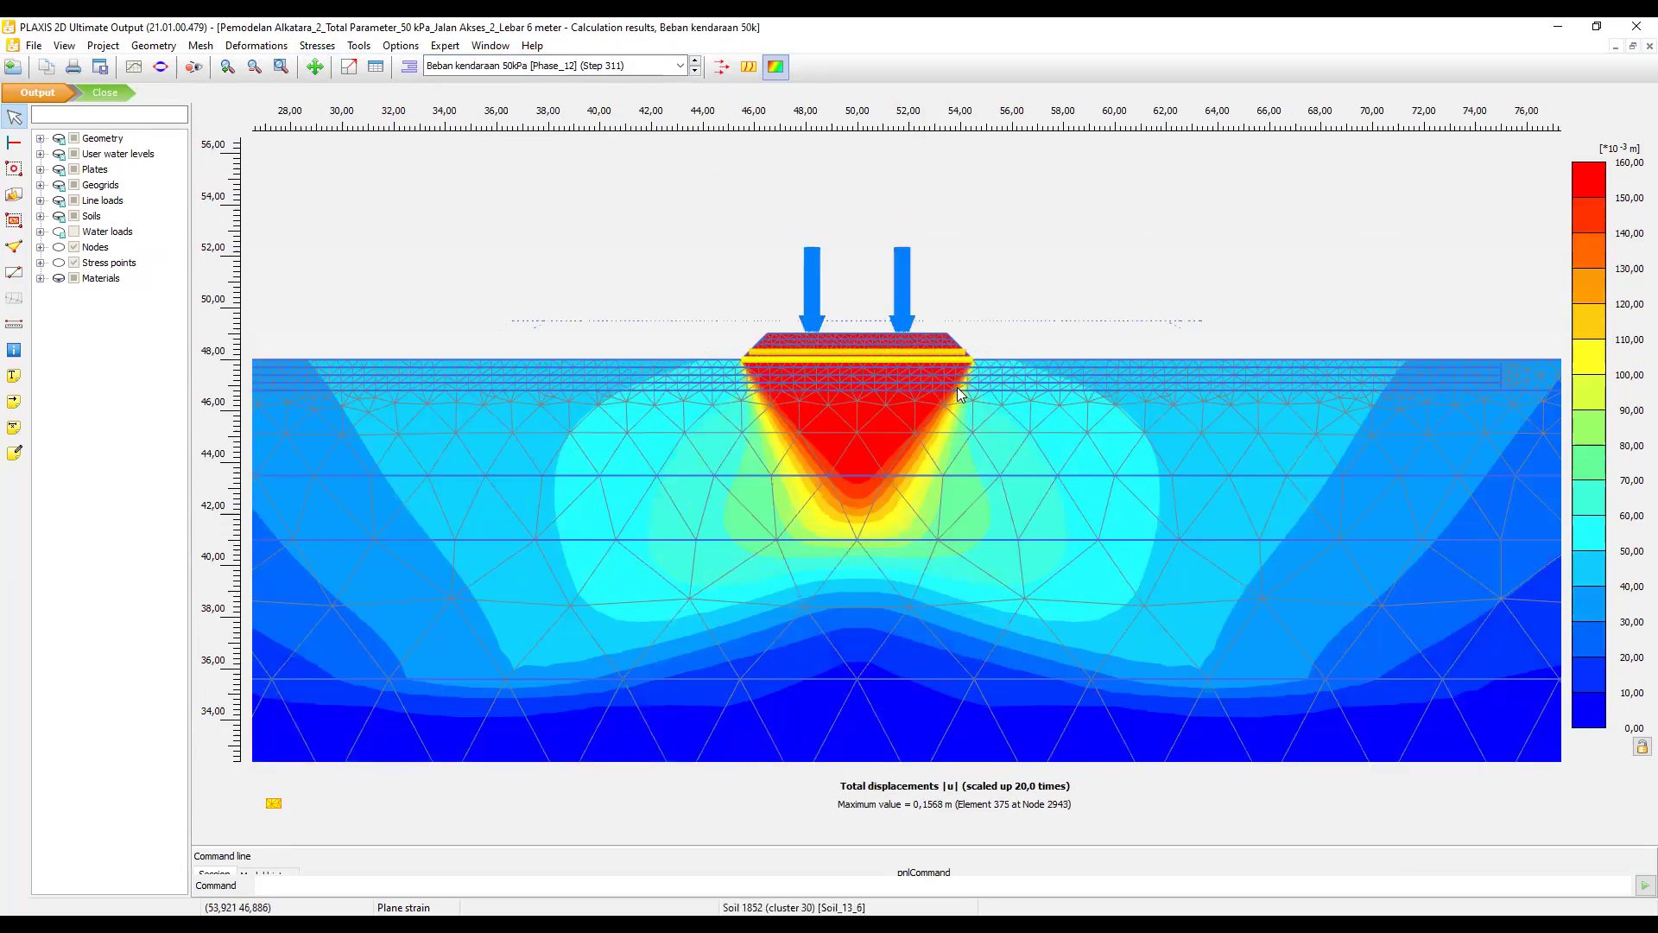
pyautogui.scroll(-1, 957, 387)
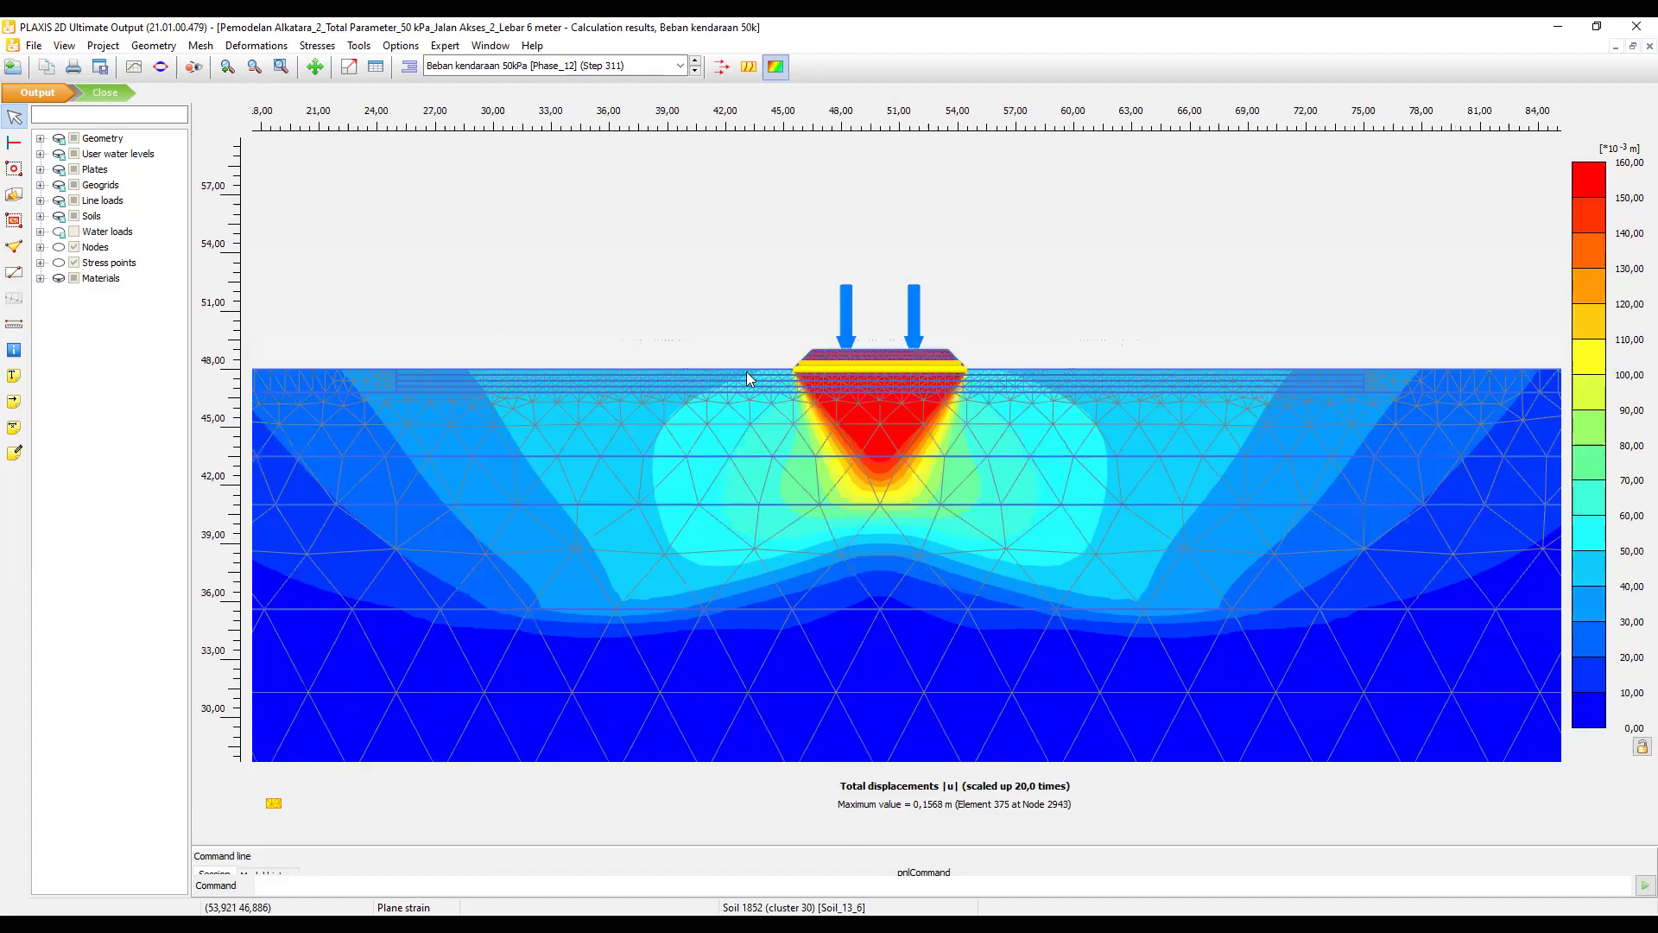
pyautogui.scroll(2, 351, 316)
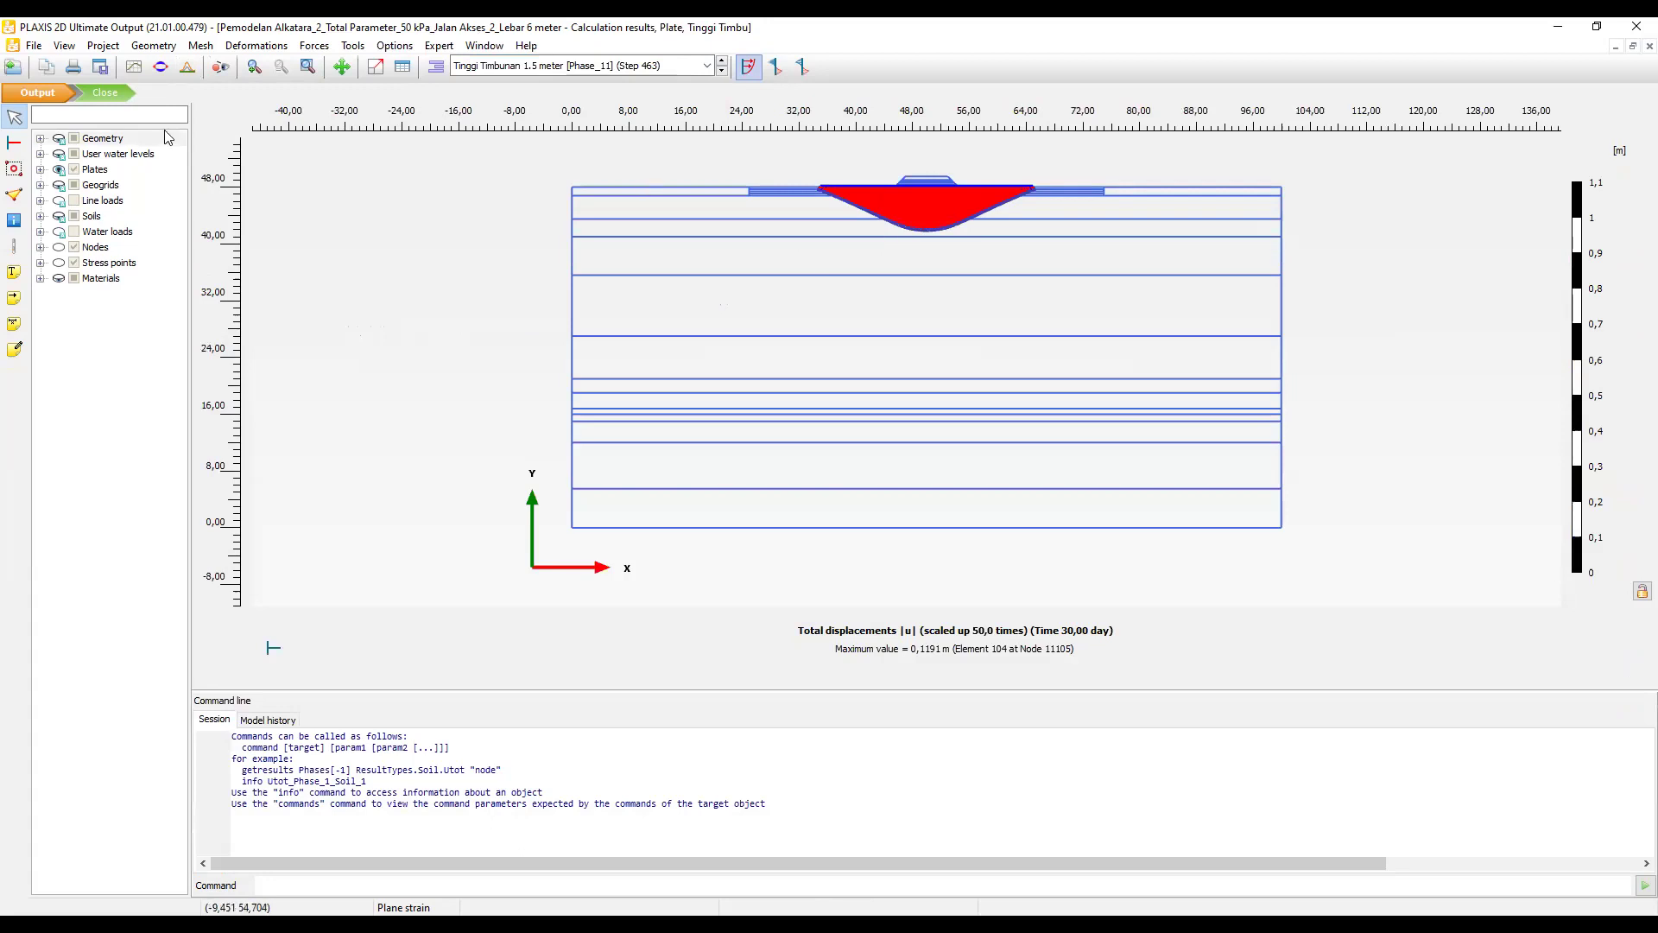
# Display the plate's bending moment M and axial forces N for Tinggi Timbunan 1.5 meter [Phase_11].
pyautogui.click(313, 49)
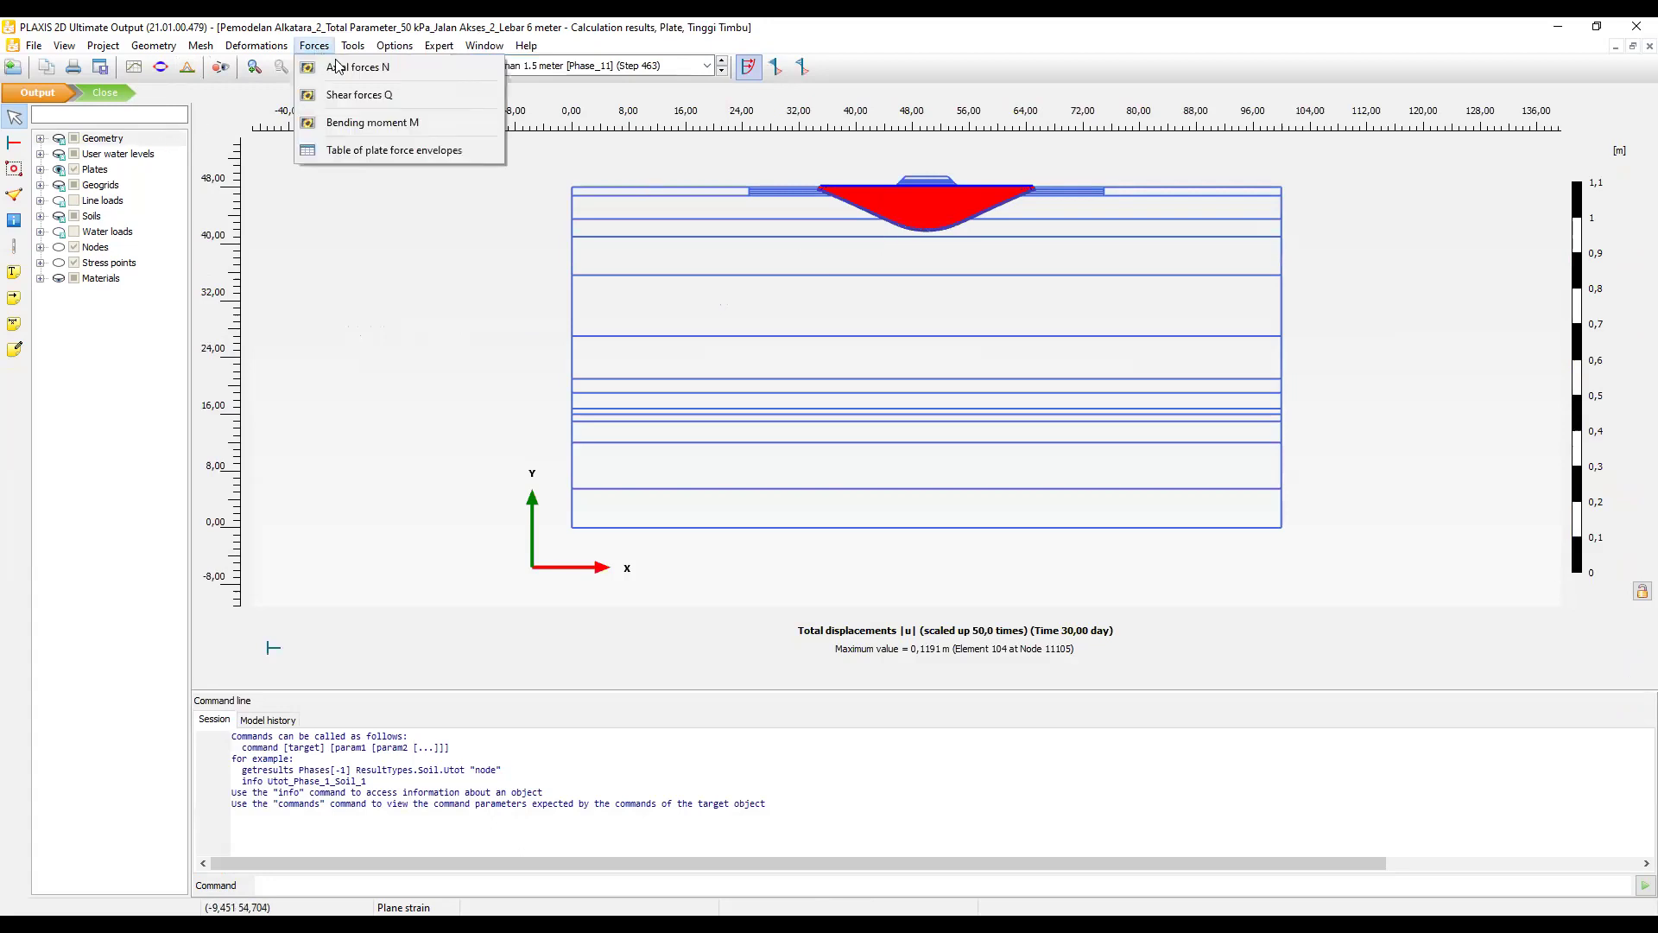
pyautogui.click(403, 128)
pyautogui.click(314, 45)
pyautogui.click(357, 66)
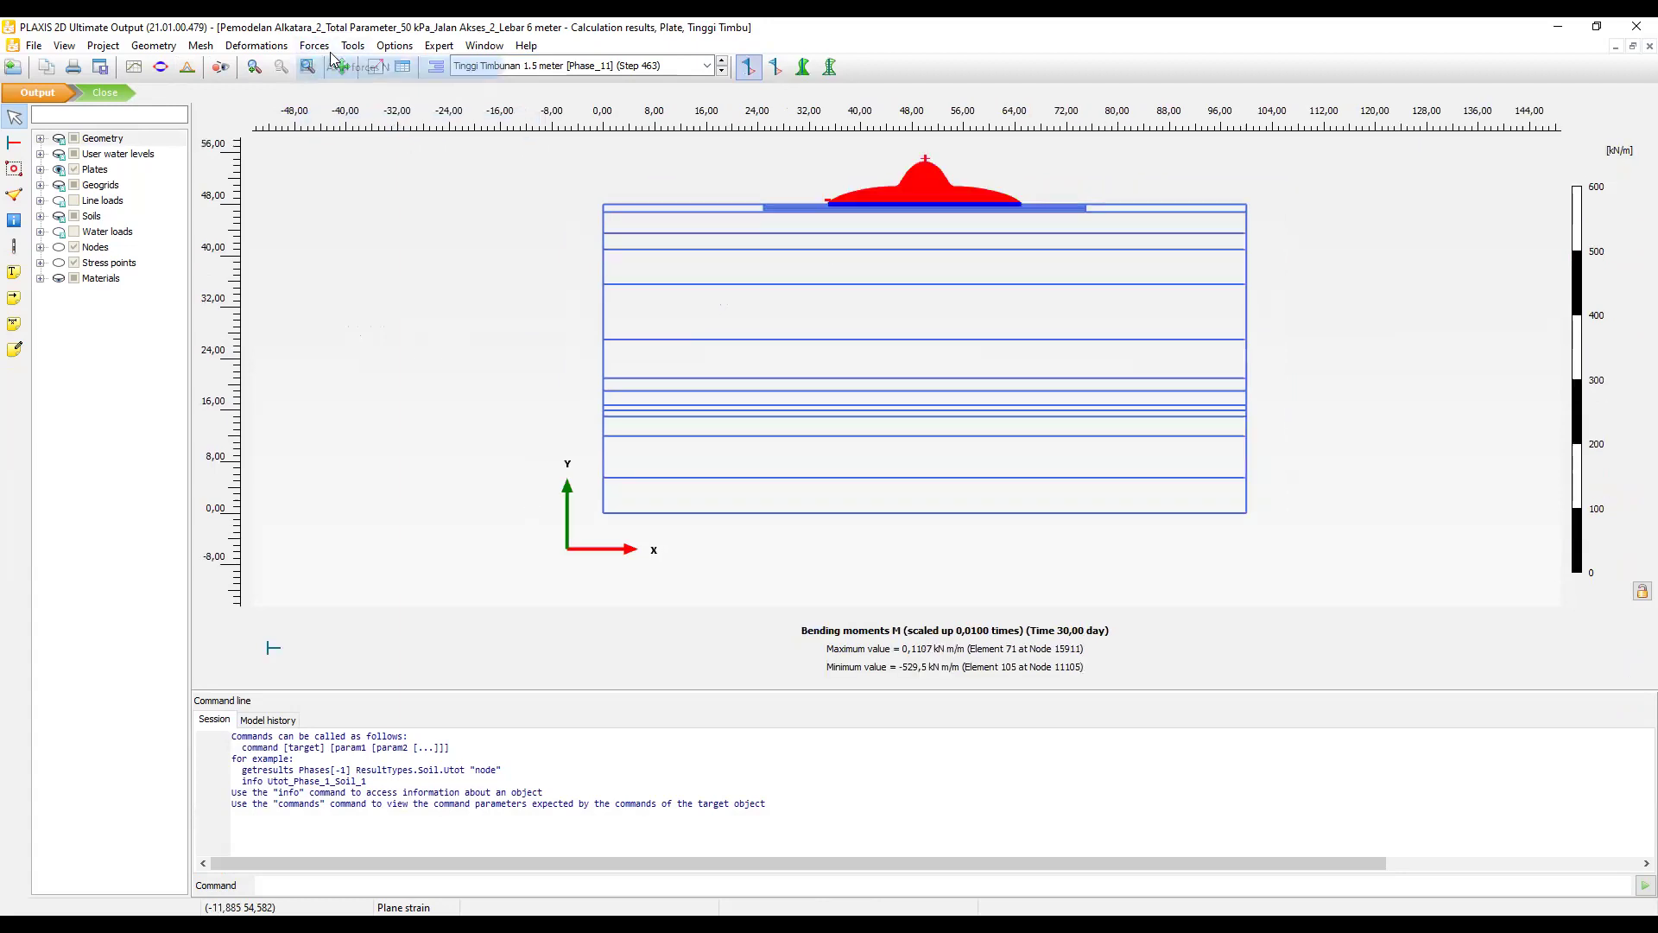
# Display the plate's shear forces Q for Tinggi Timbunan 1.5 meter [Phase_11] and close the plate results.
pyautogui.click(314, 45)
pyautogui.click(362, 97)
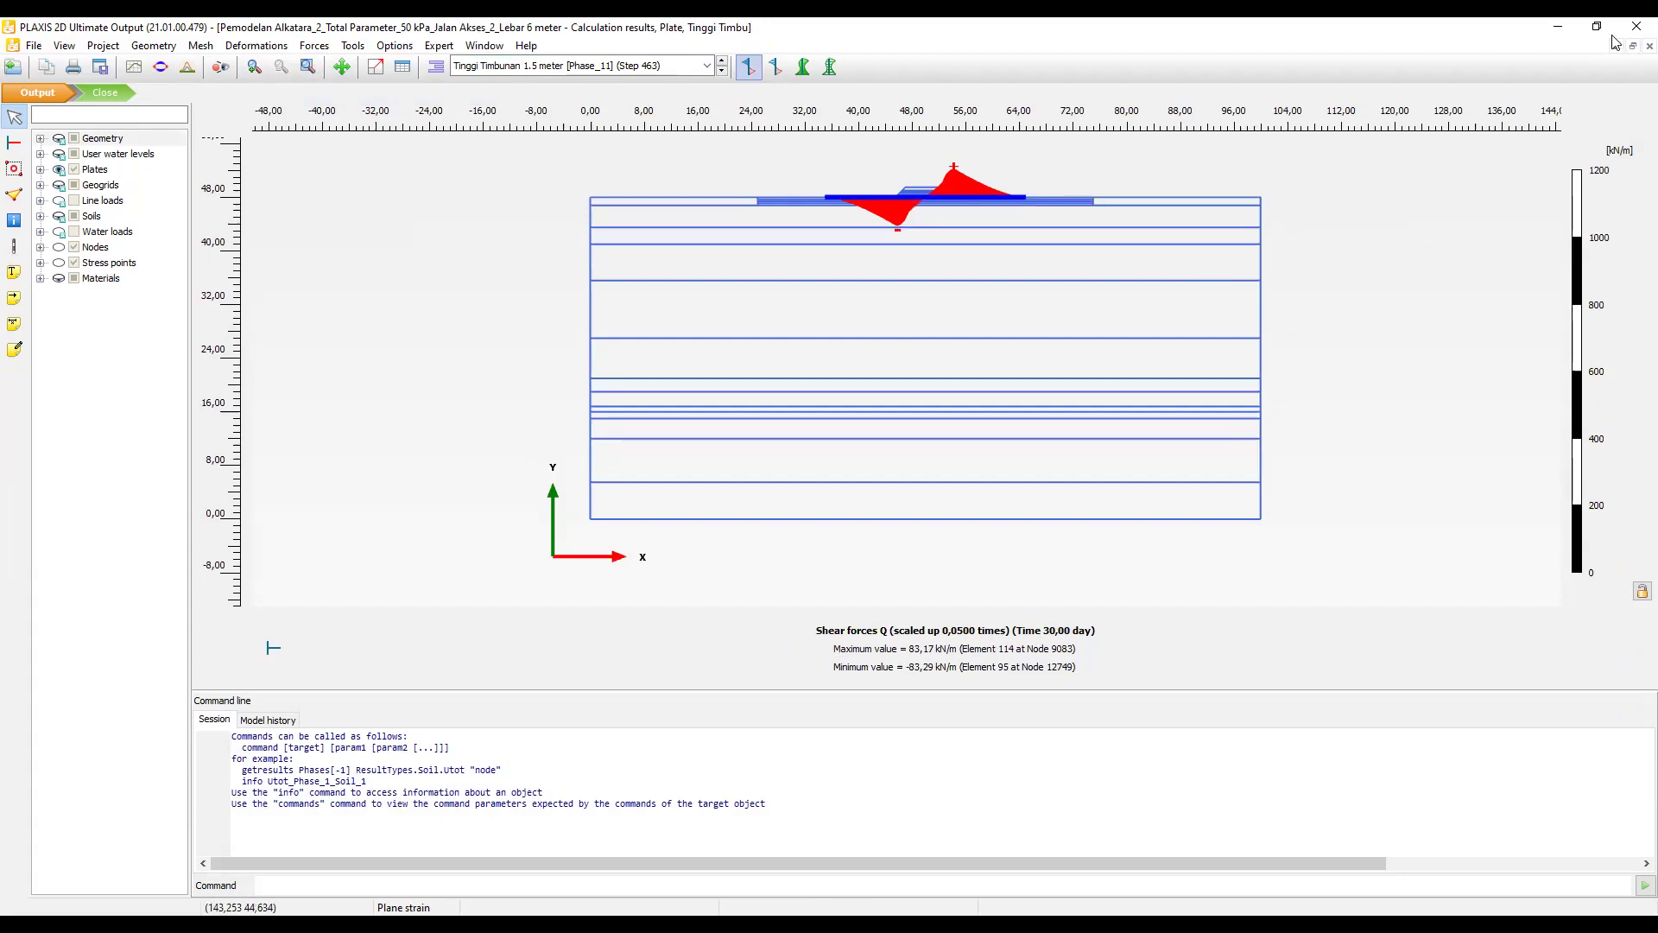
pyautogui.click(1633, 37)
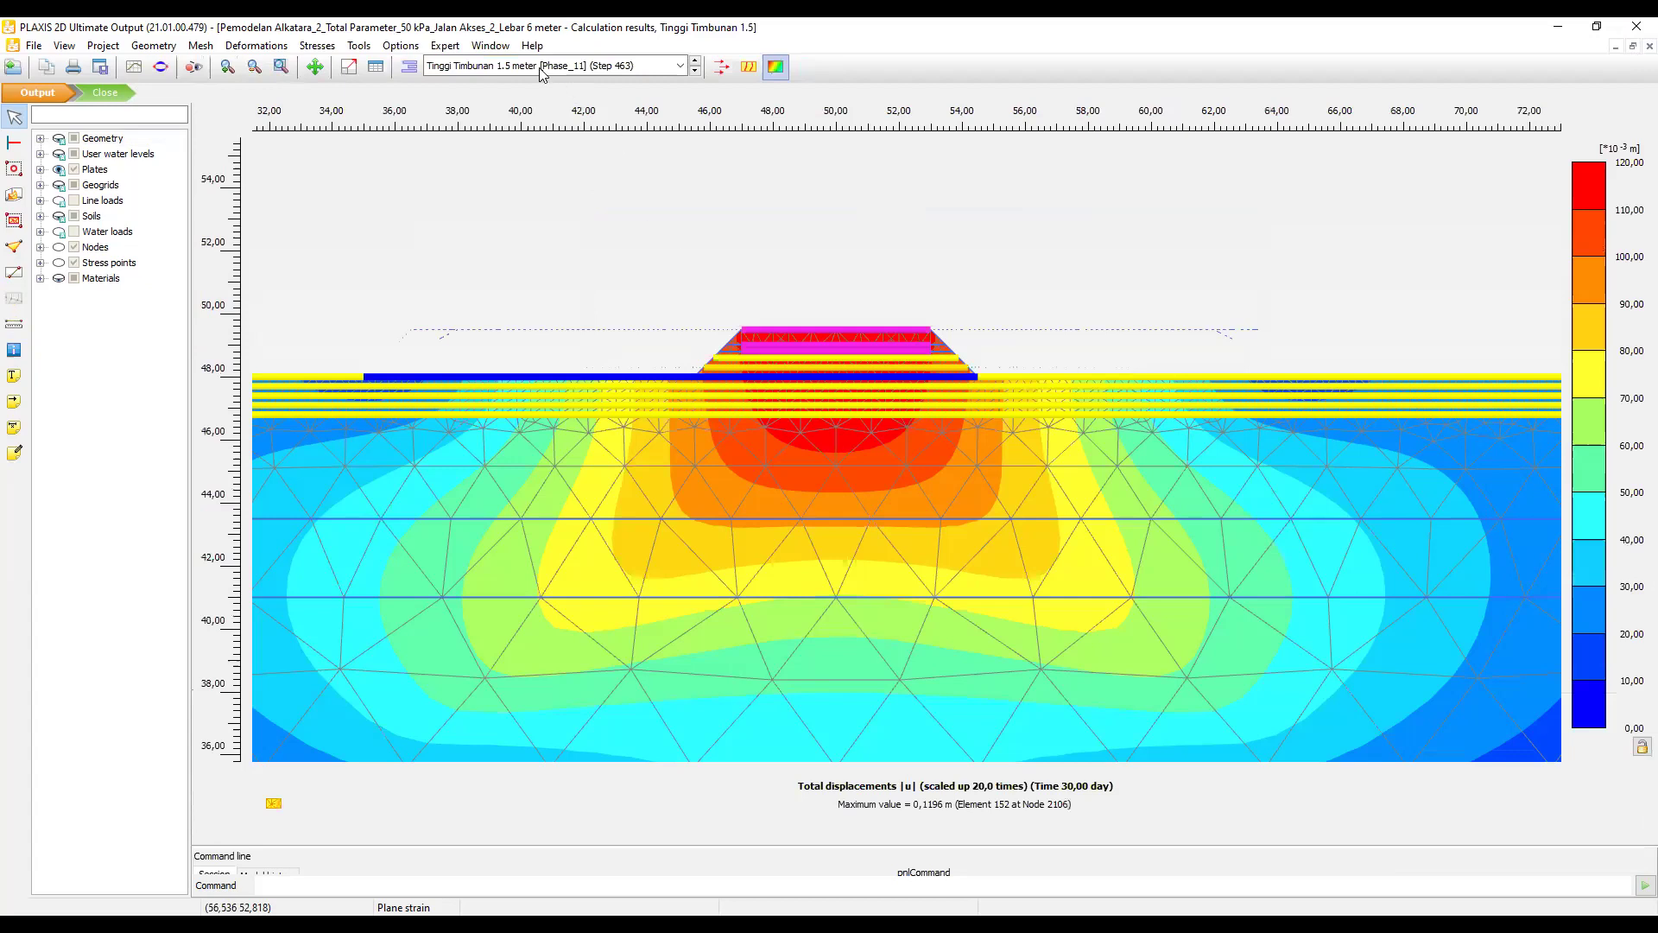
# Switch the results to Konsolidasi [Phase_2] and display the excess pore pressures p_excess.
pyautogui.click(680, 66)
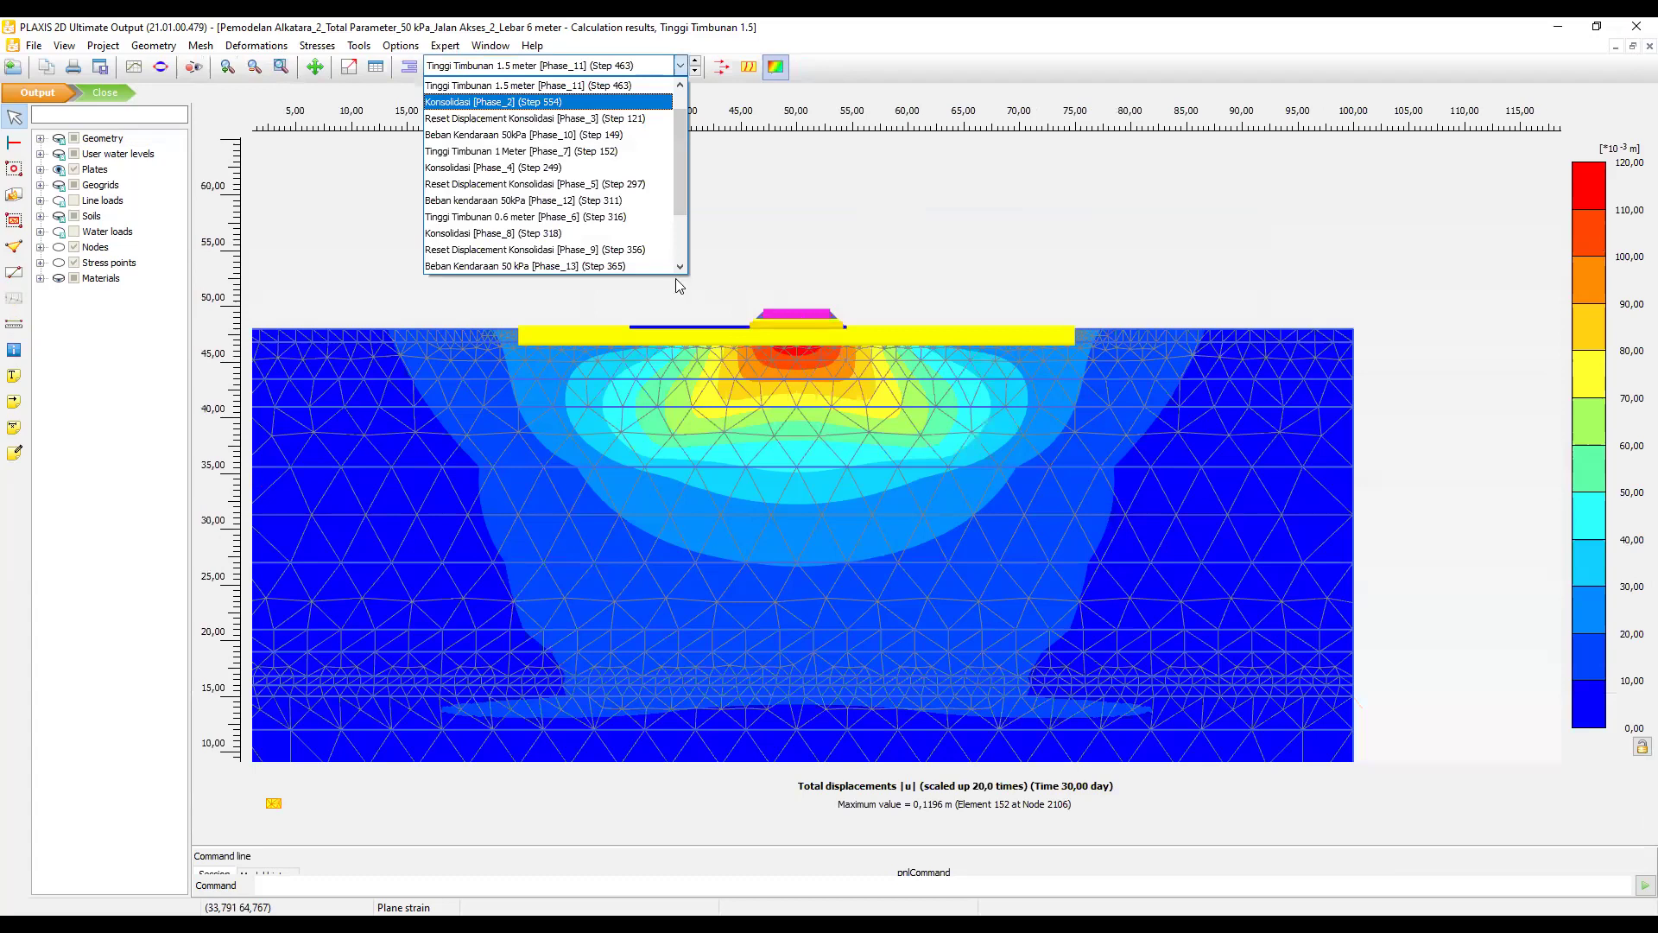
pyautogui.press('Return')
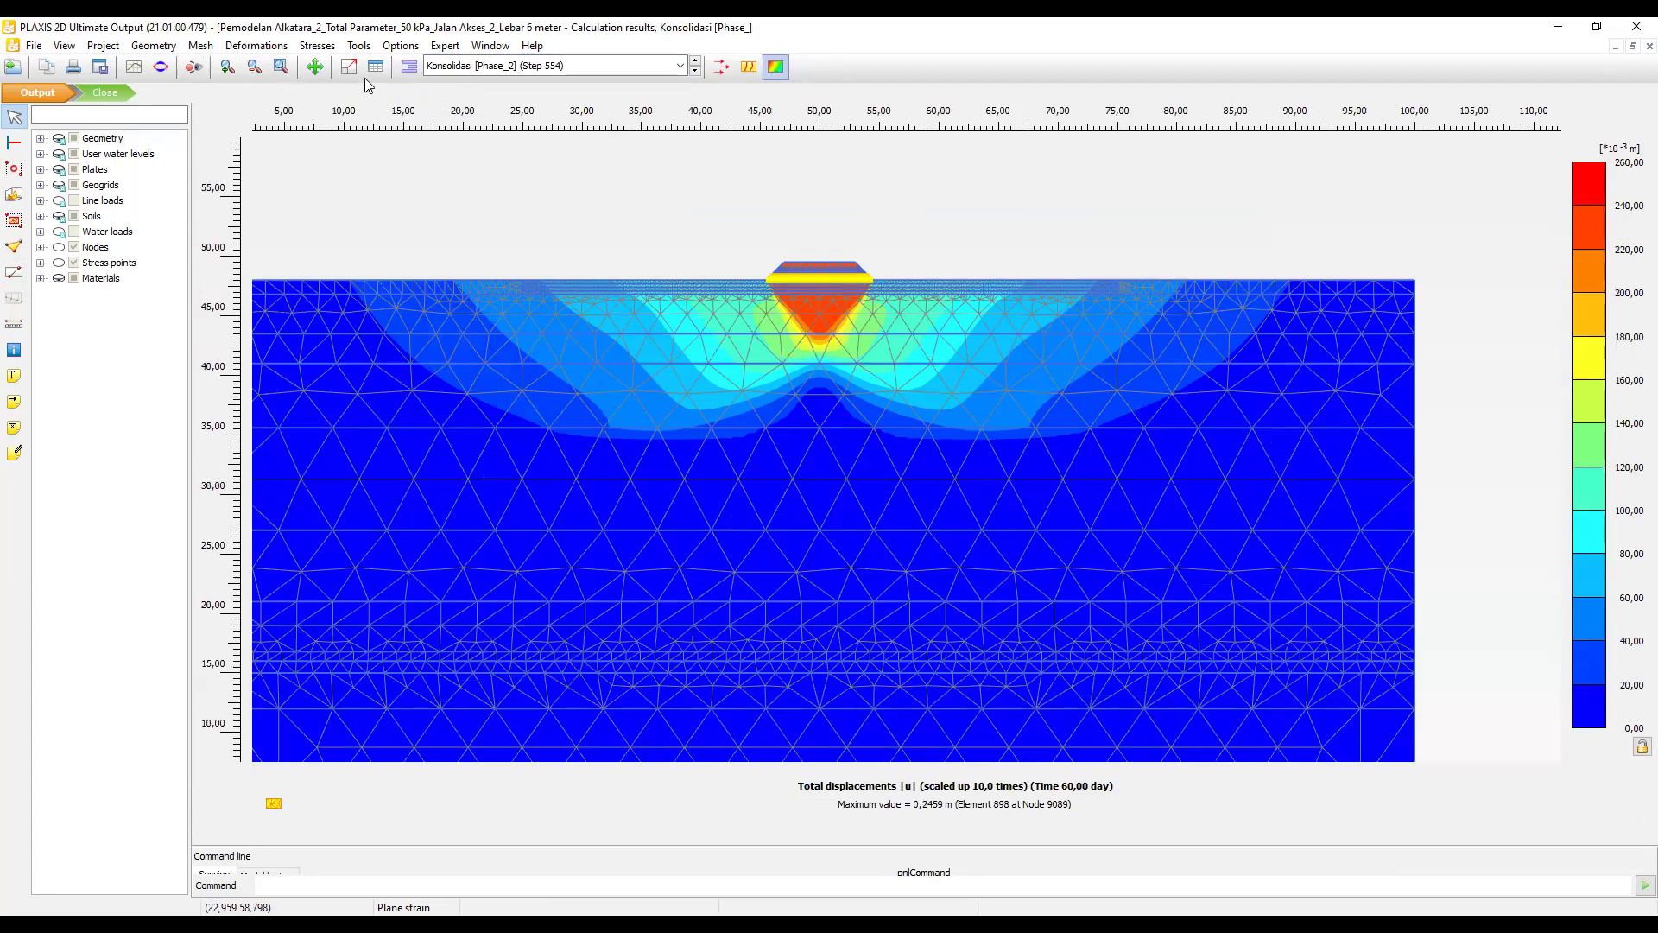
pyautogui.click(317, 46)
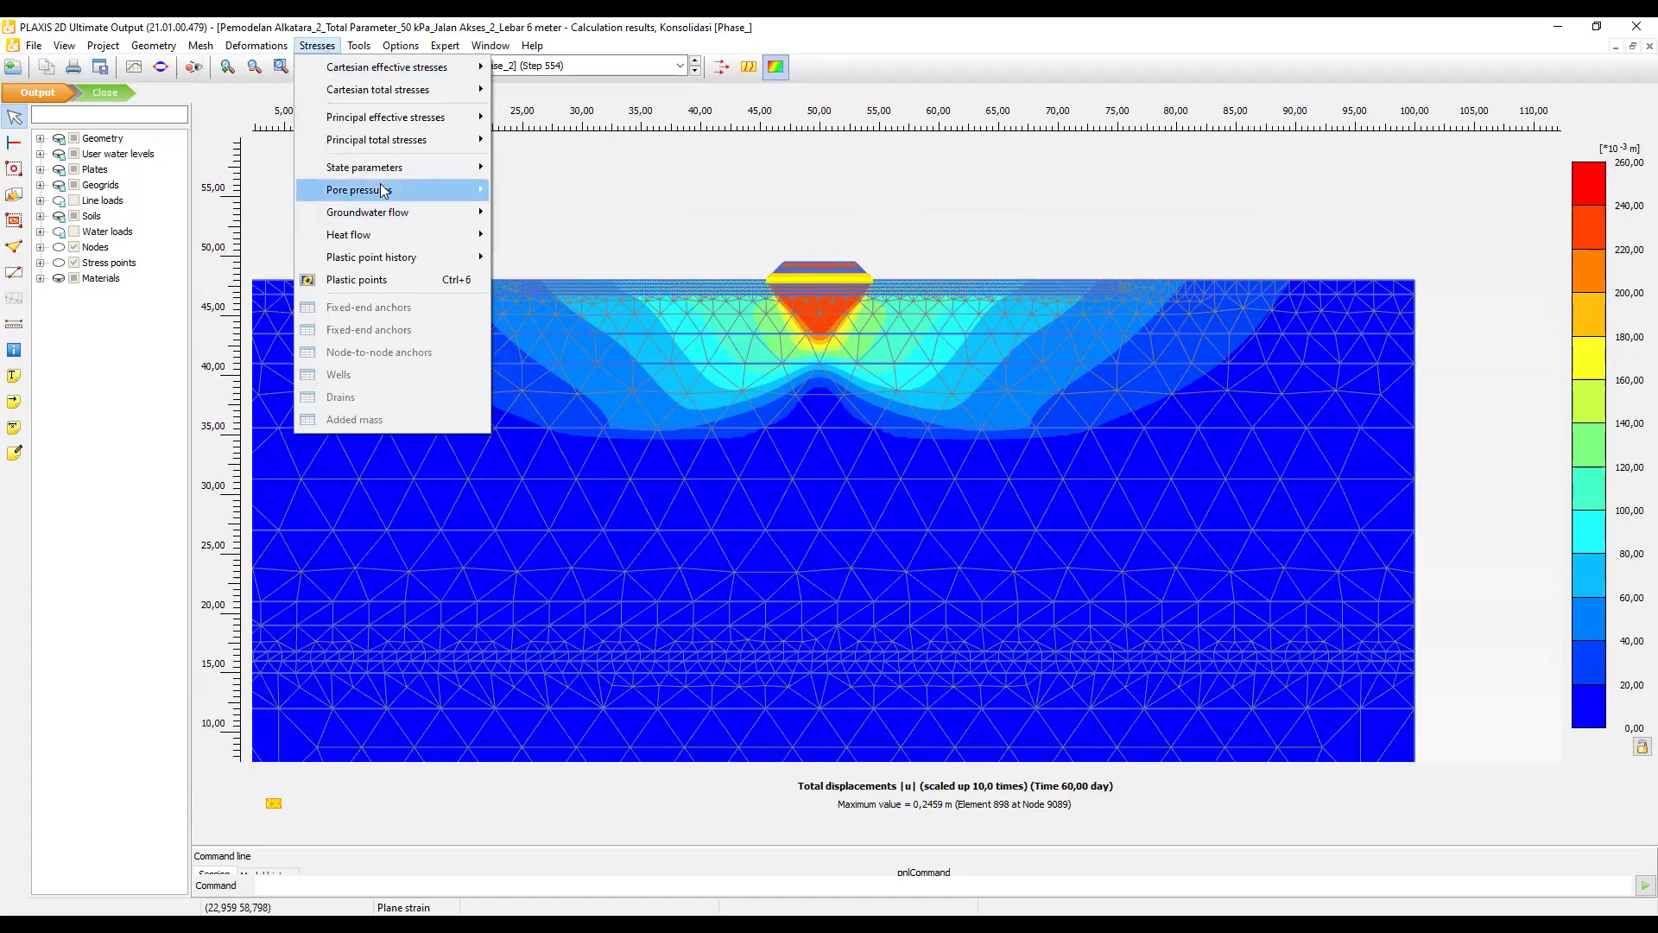
pyautogui.moveTo(385, 190)
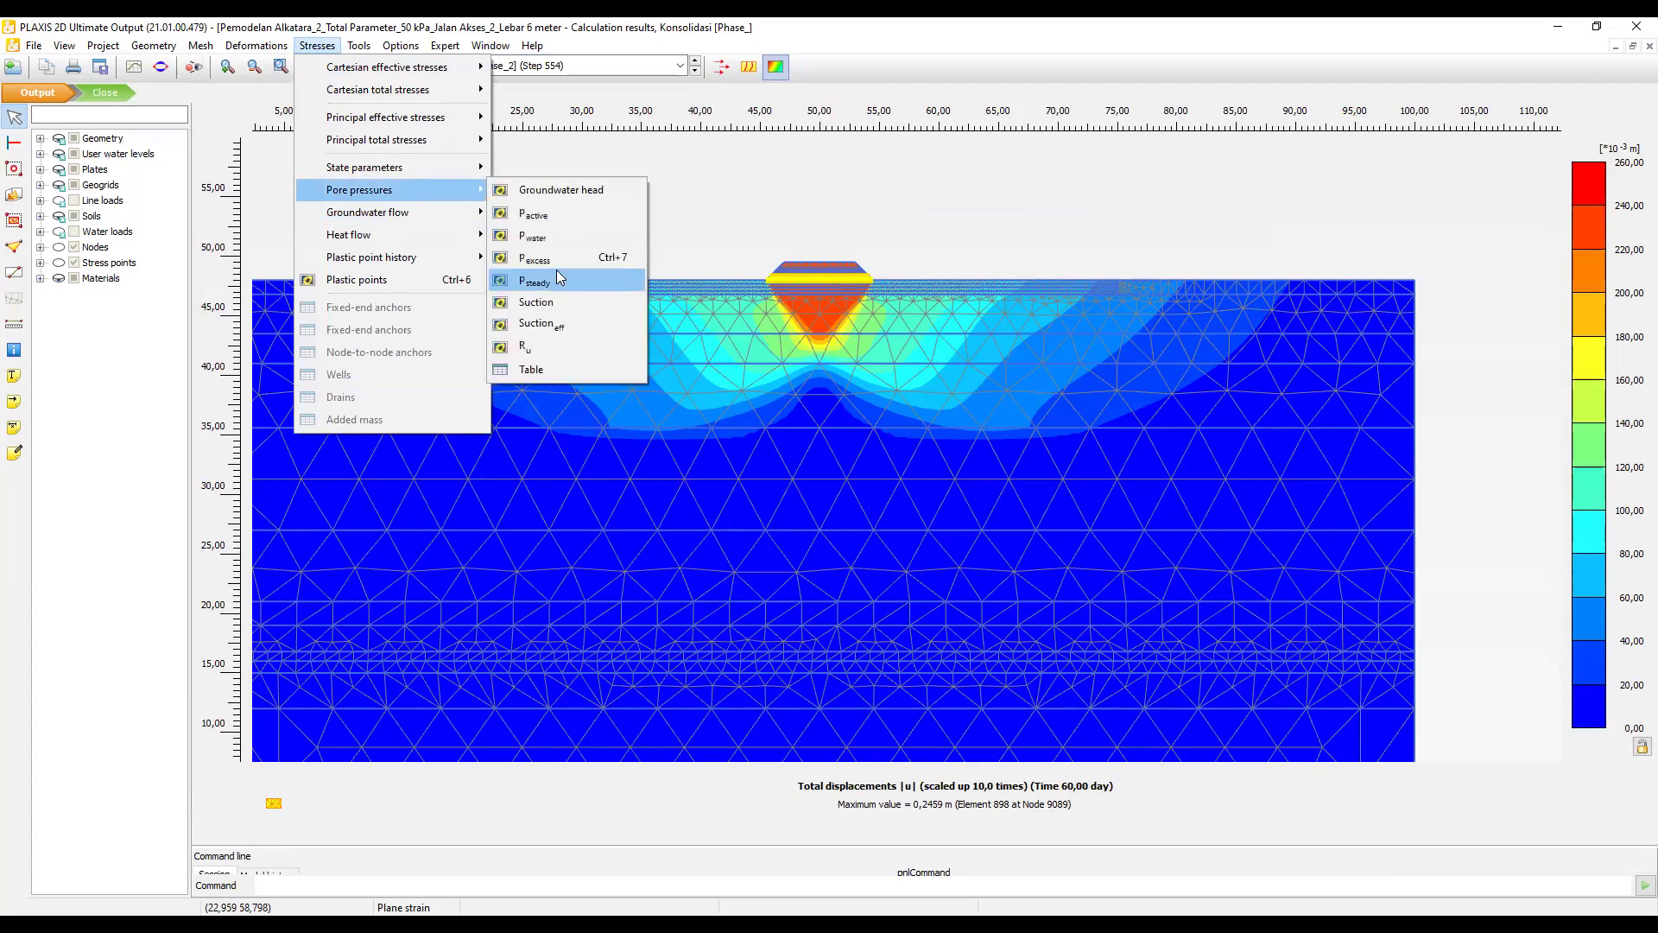
pyautogui.click(554, 259)
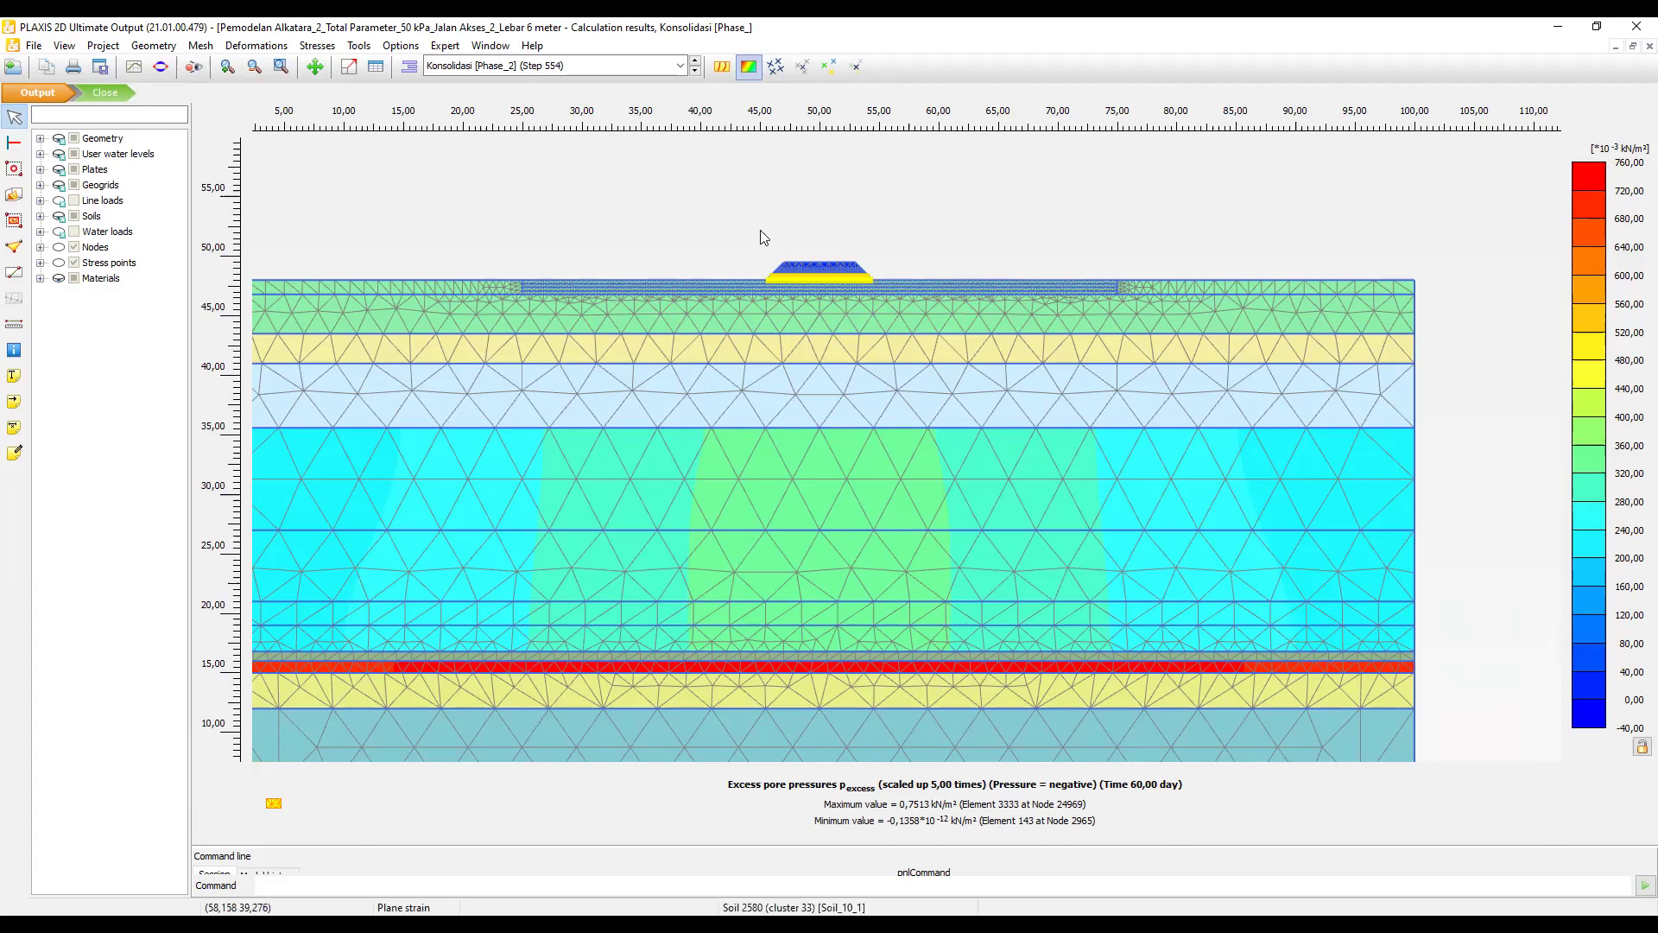
# Examine the Phase_2 excess pore pressures in the embankment body, at its geogrids and in the soil layers below.
pyautogui.scroll(1, 760, 230)
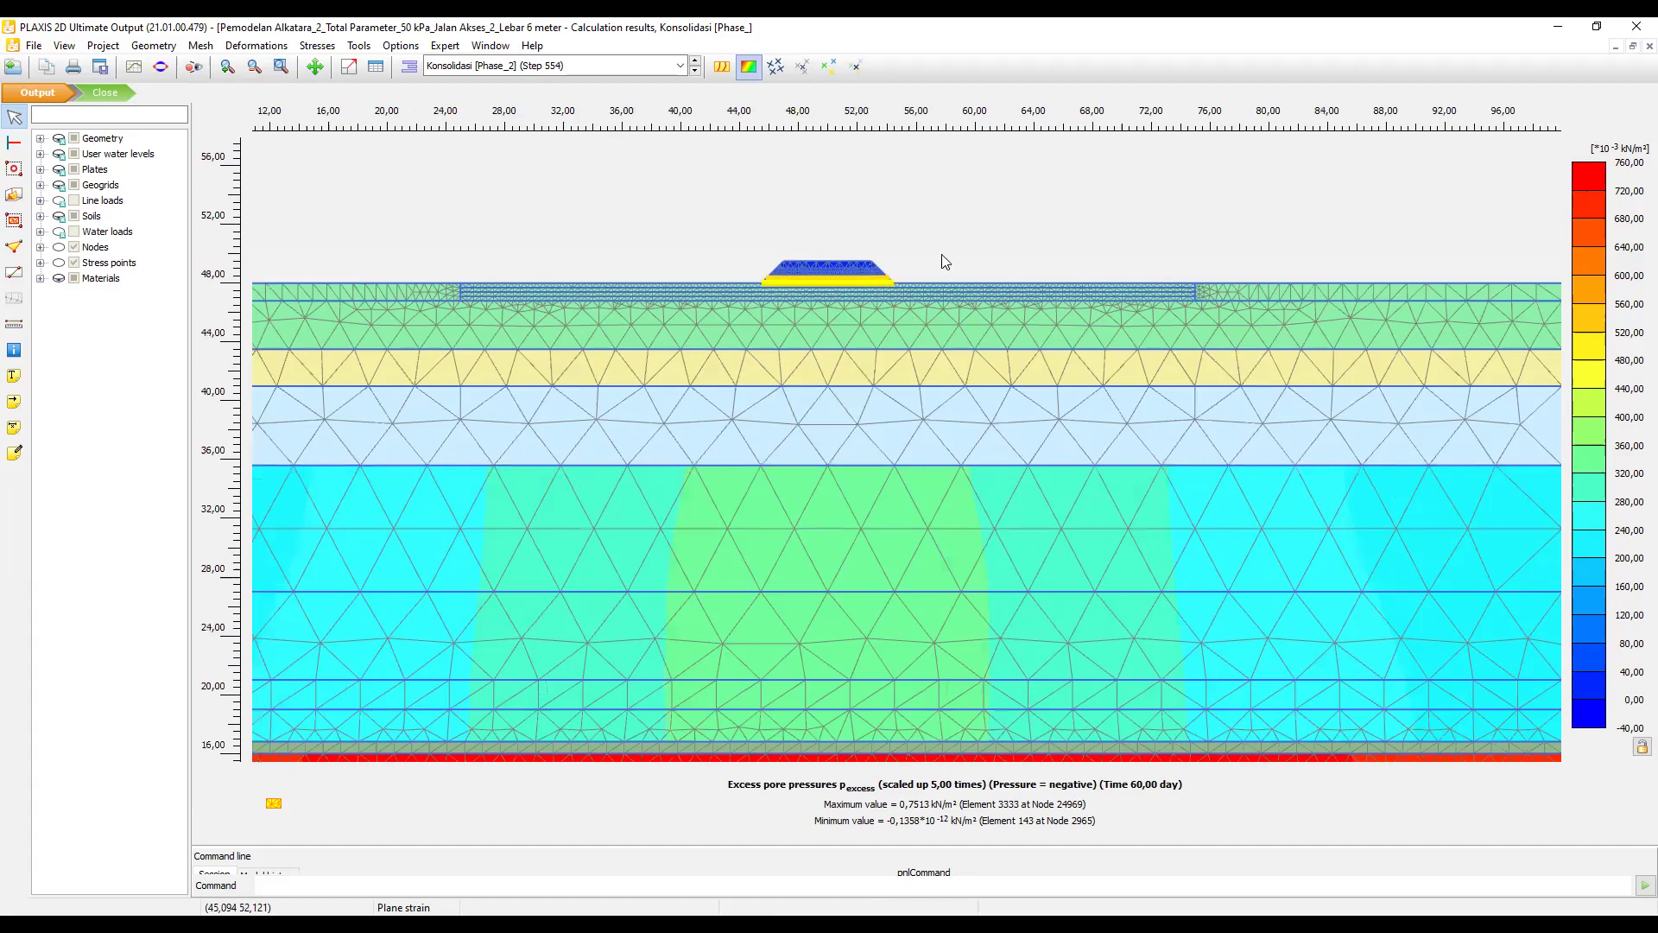
pyautogui.scroll(5, 798, 295)
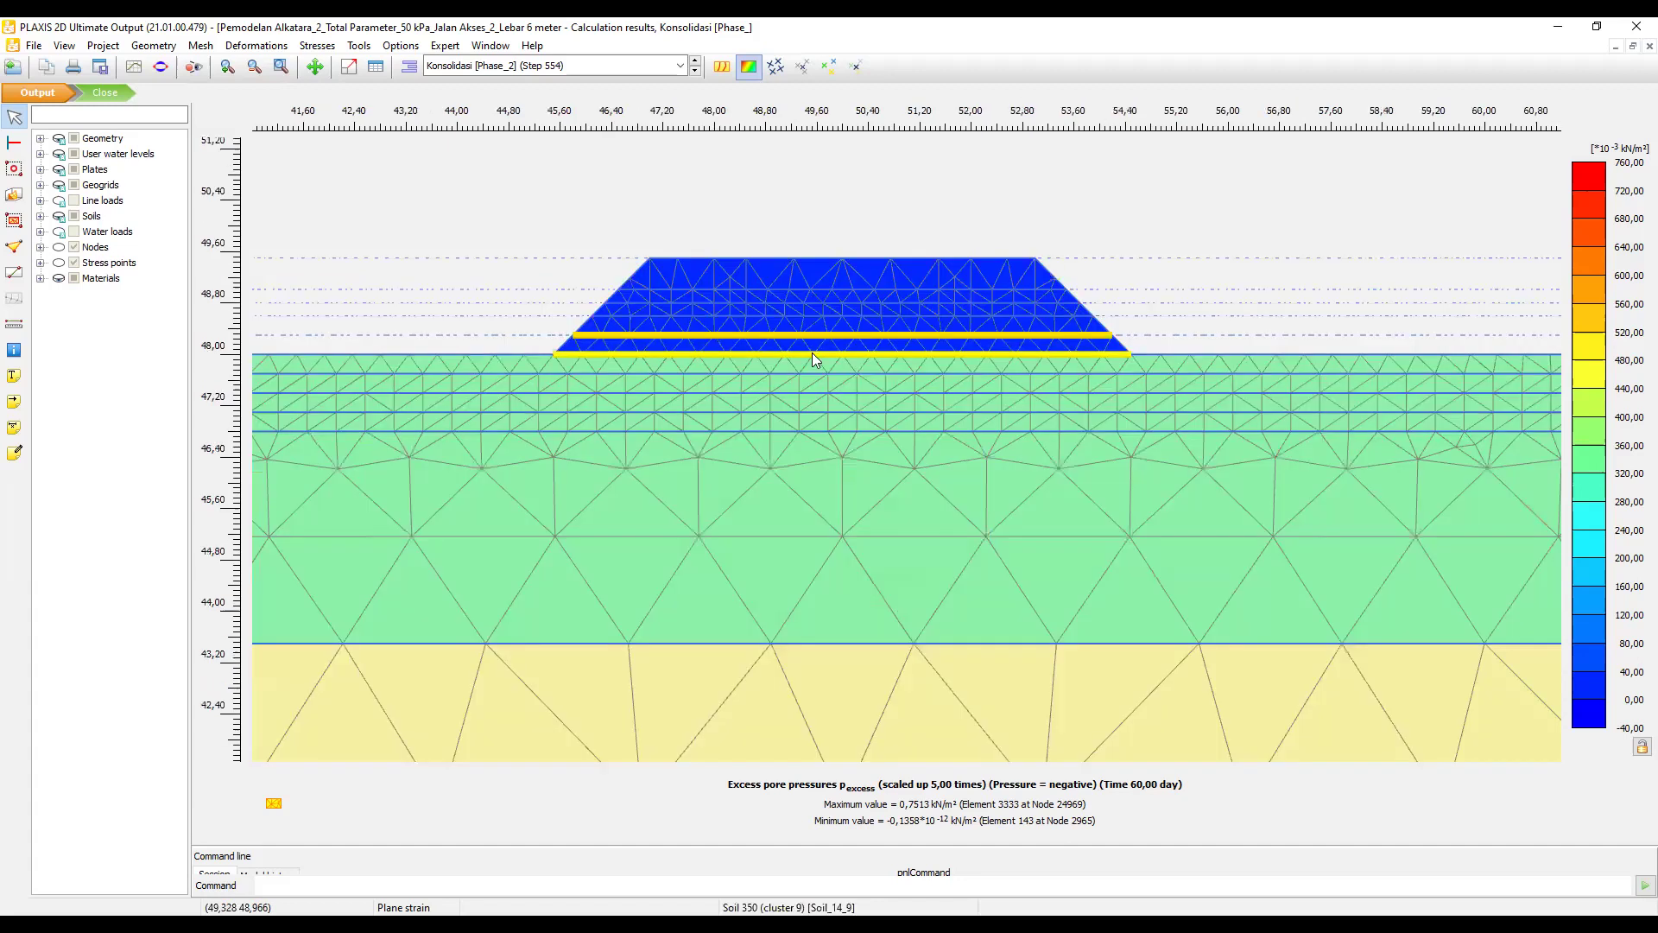
pyautogui.scroll(-2, 826, 356)
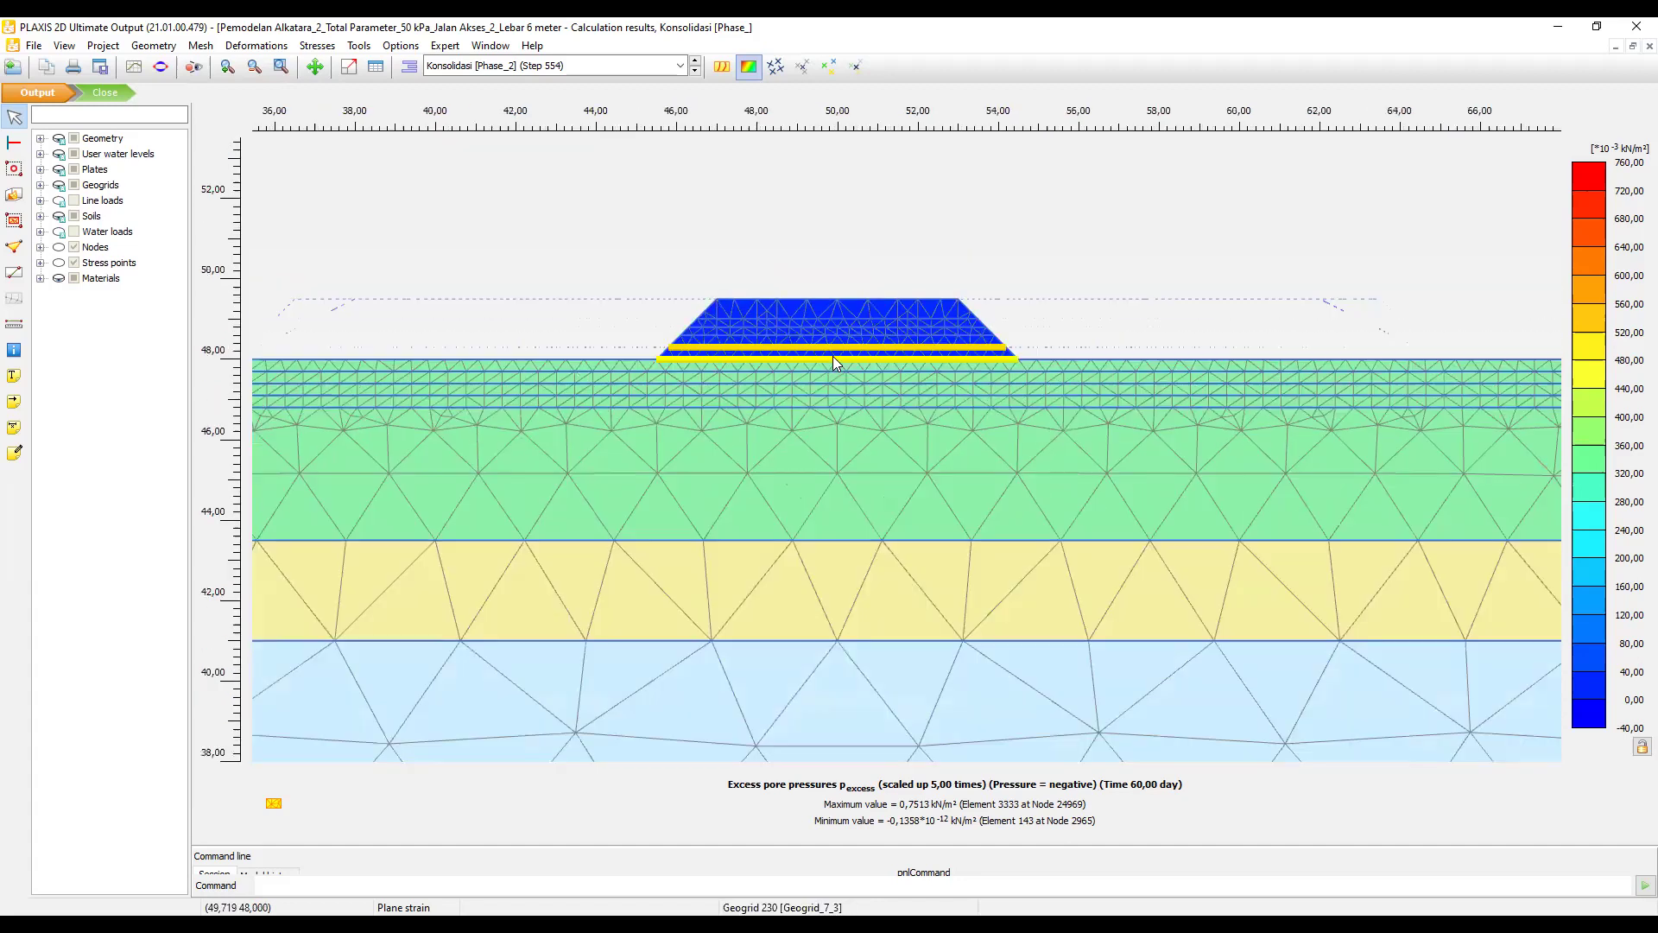
pyautogui.scroll(1, 898, 362)
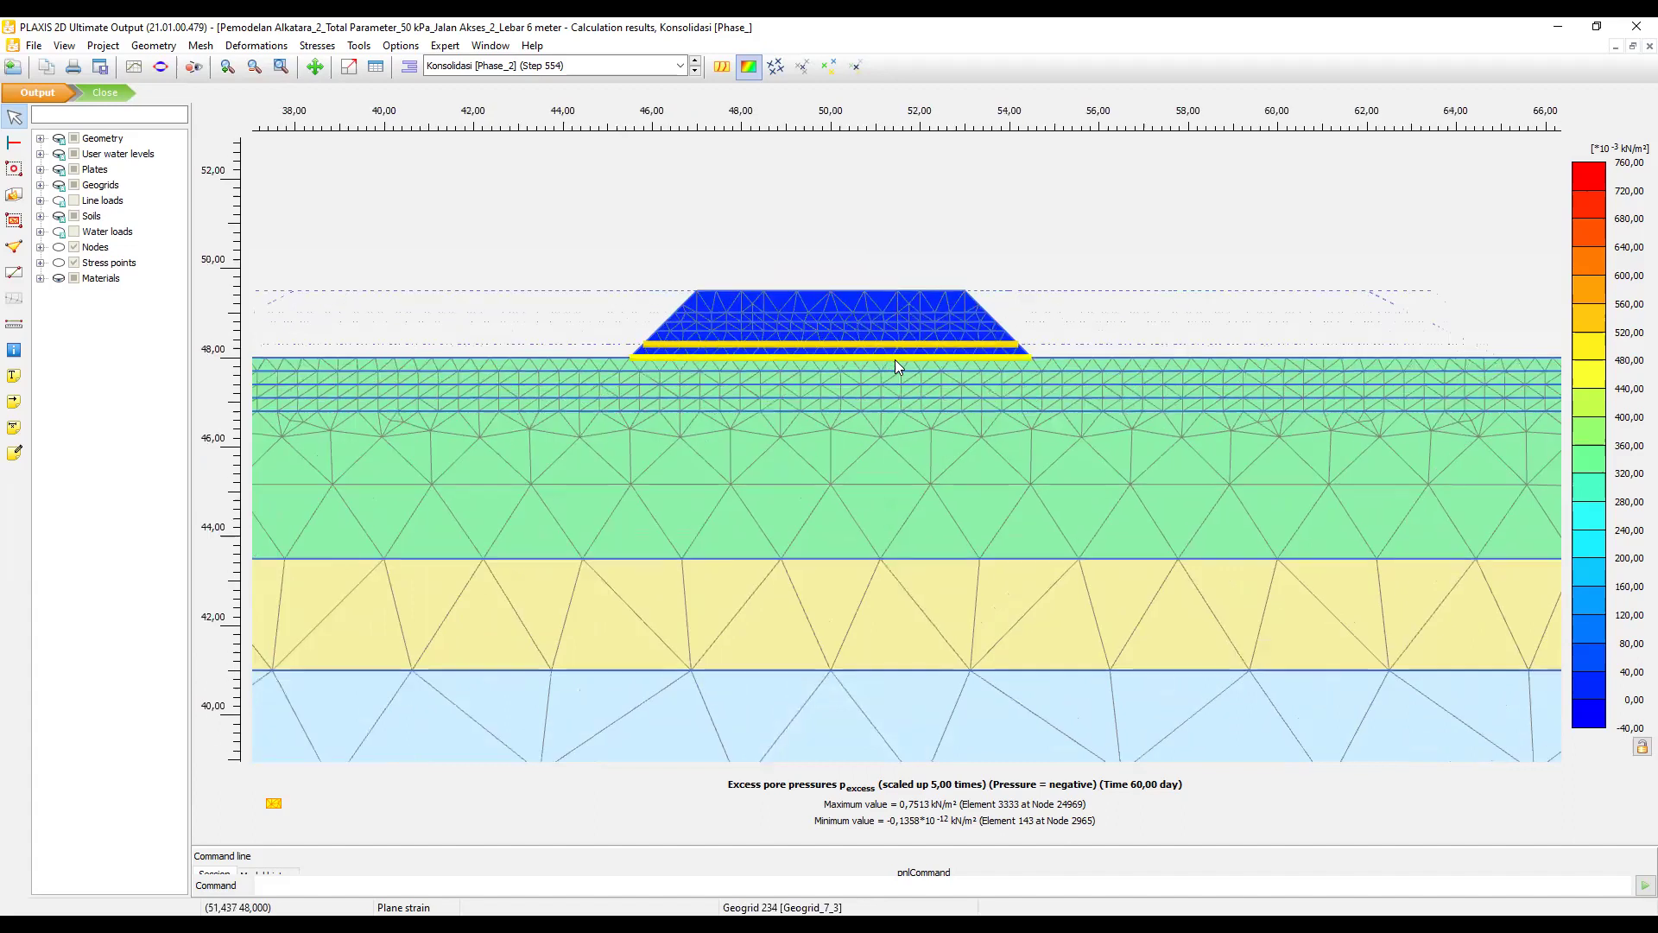
pyautogui.scroll(1, 852, 386)
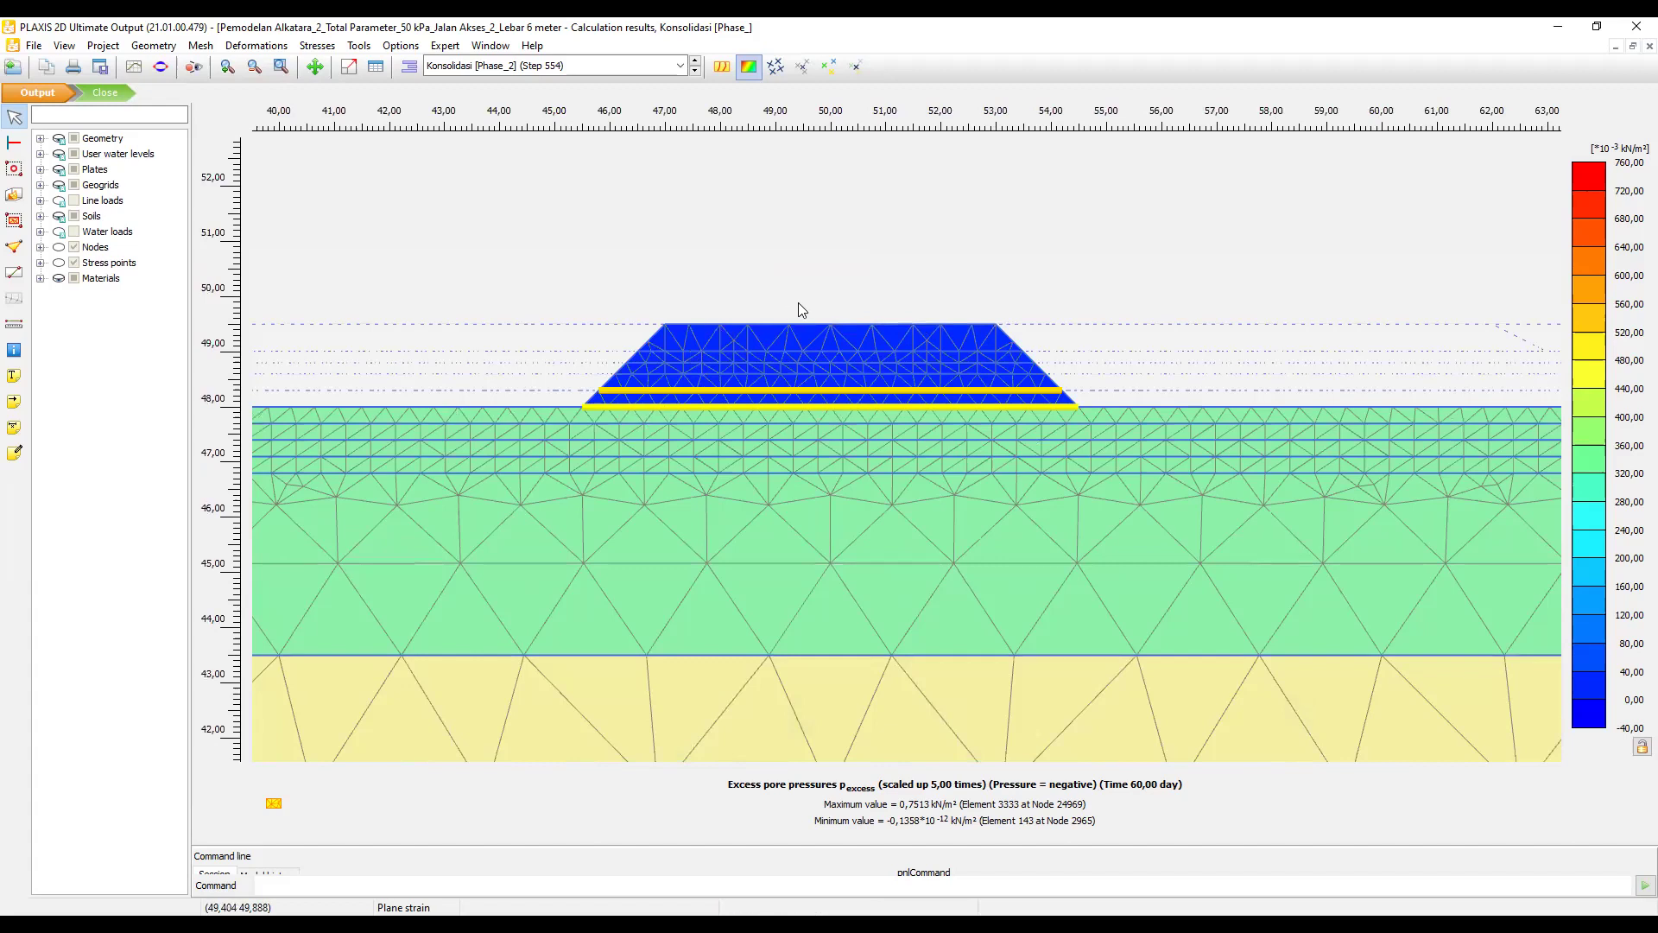
pyautogui.scroll(-1, 866, 367)
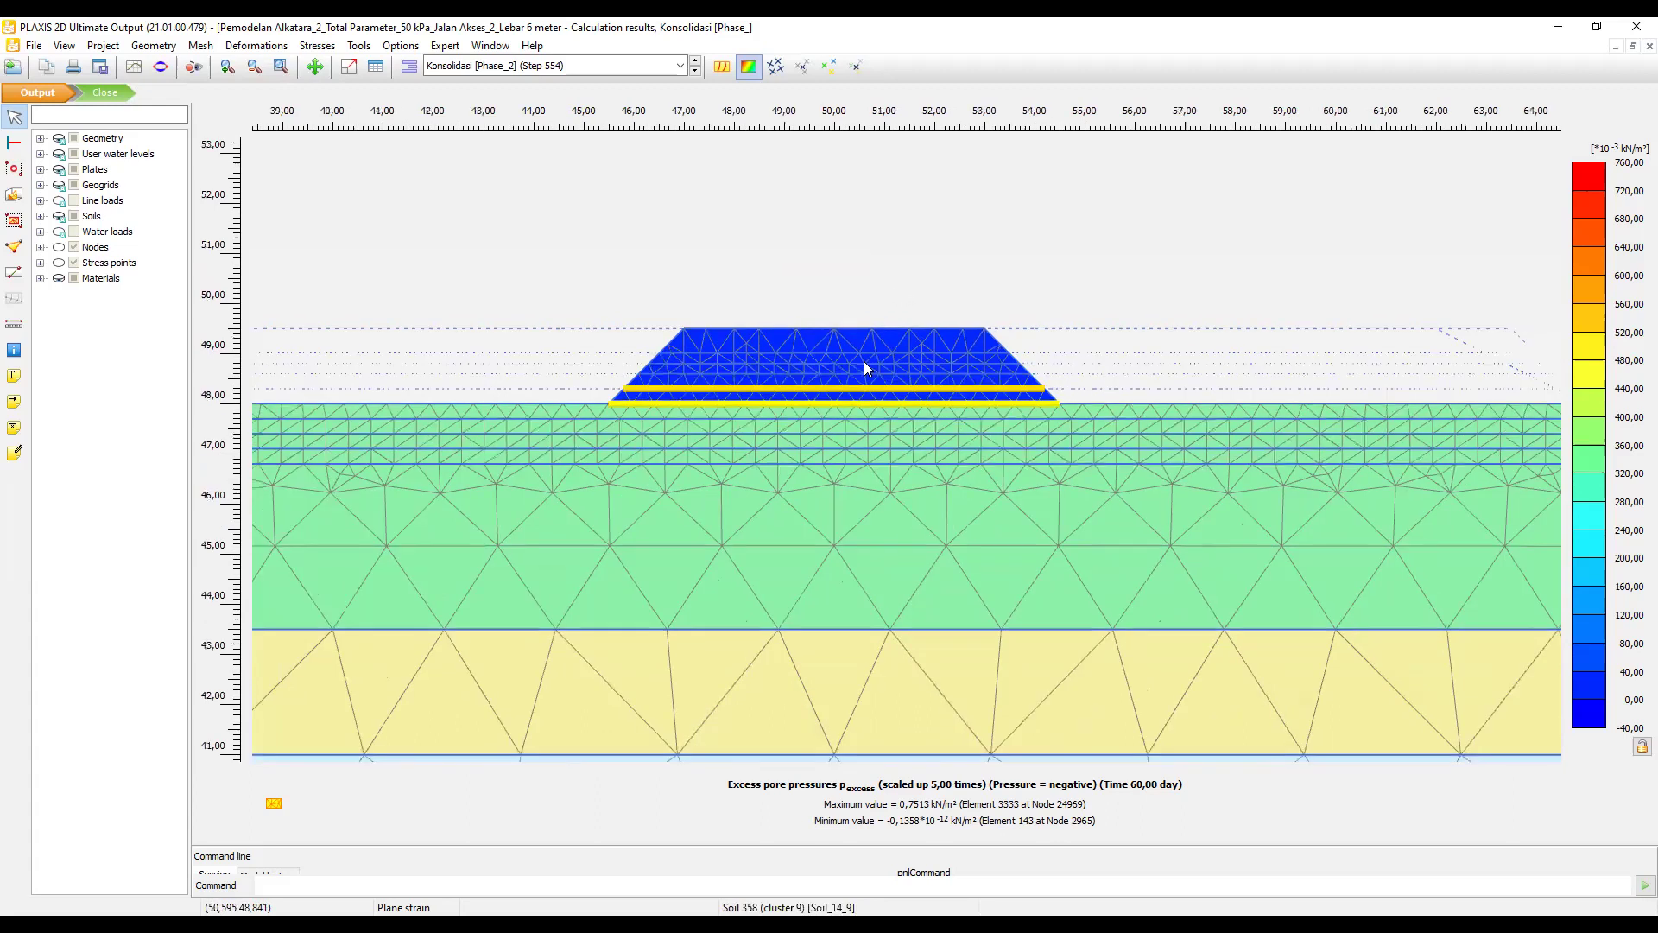
pyautogui.scroll(-3, 817, 370)
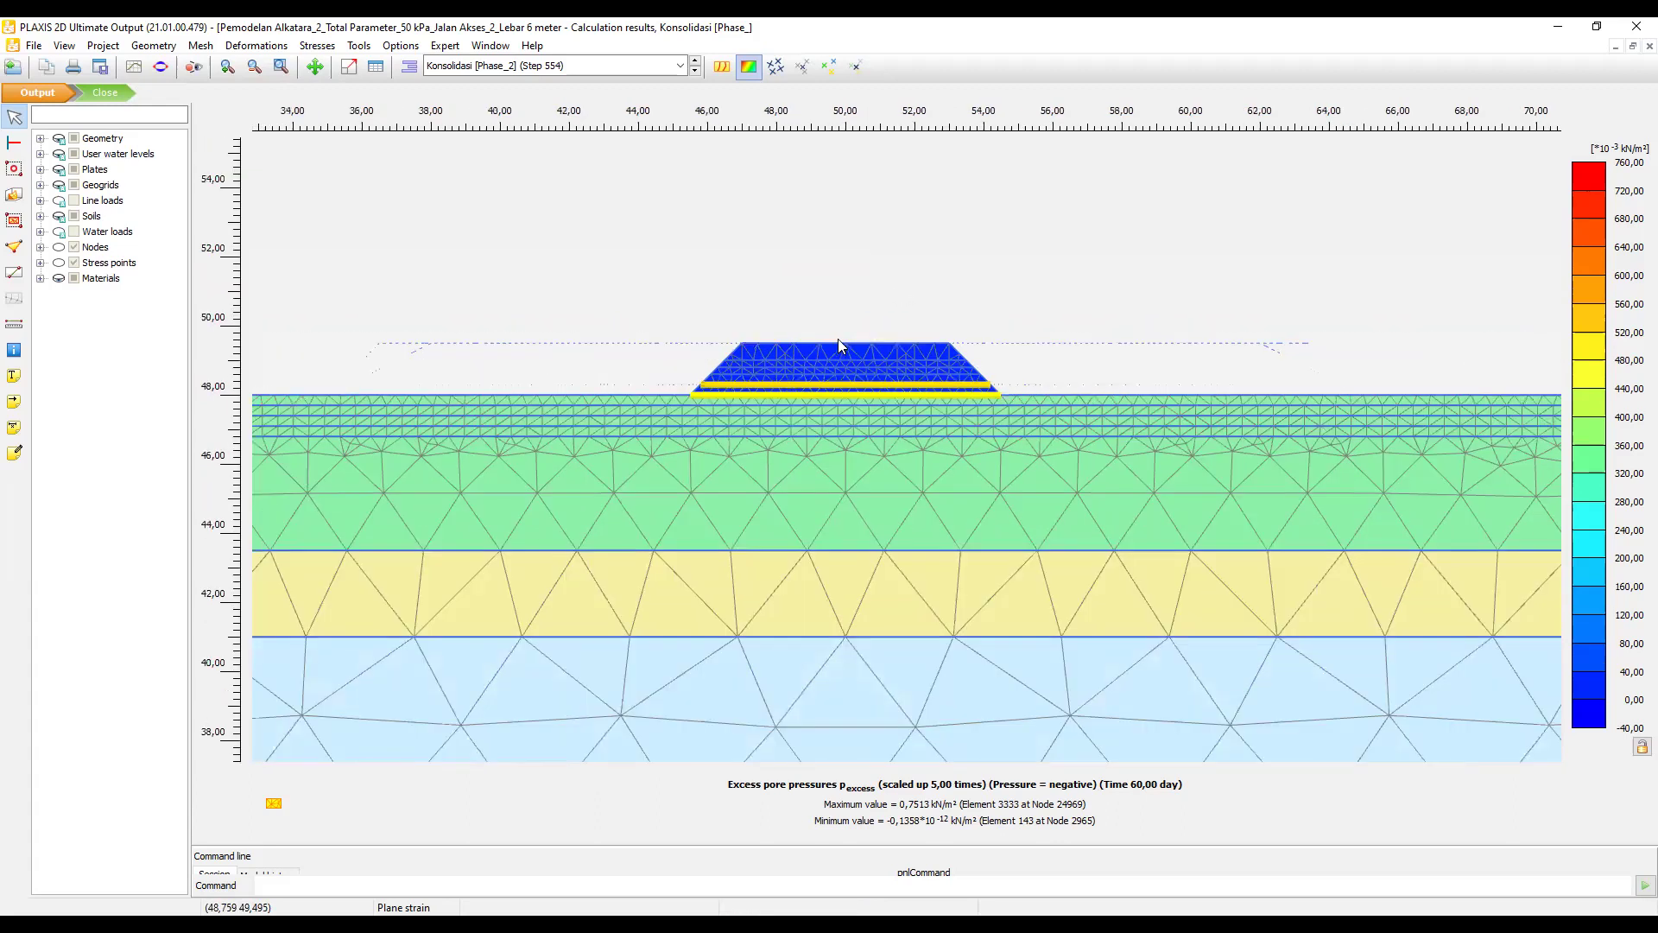
# Review the list of calculated phases, inspect the Phase_2 embankment slope and crest closely, and close the project's results.
pyautogui.click(614, 66)
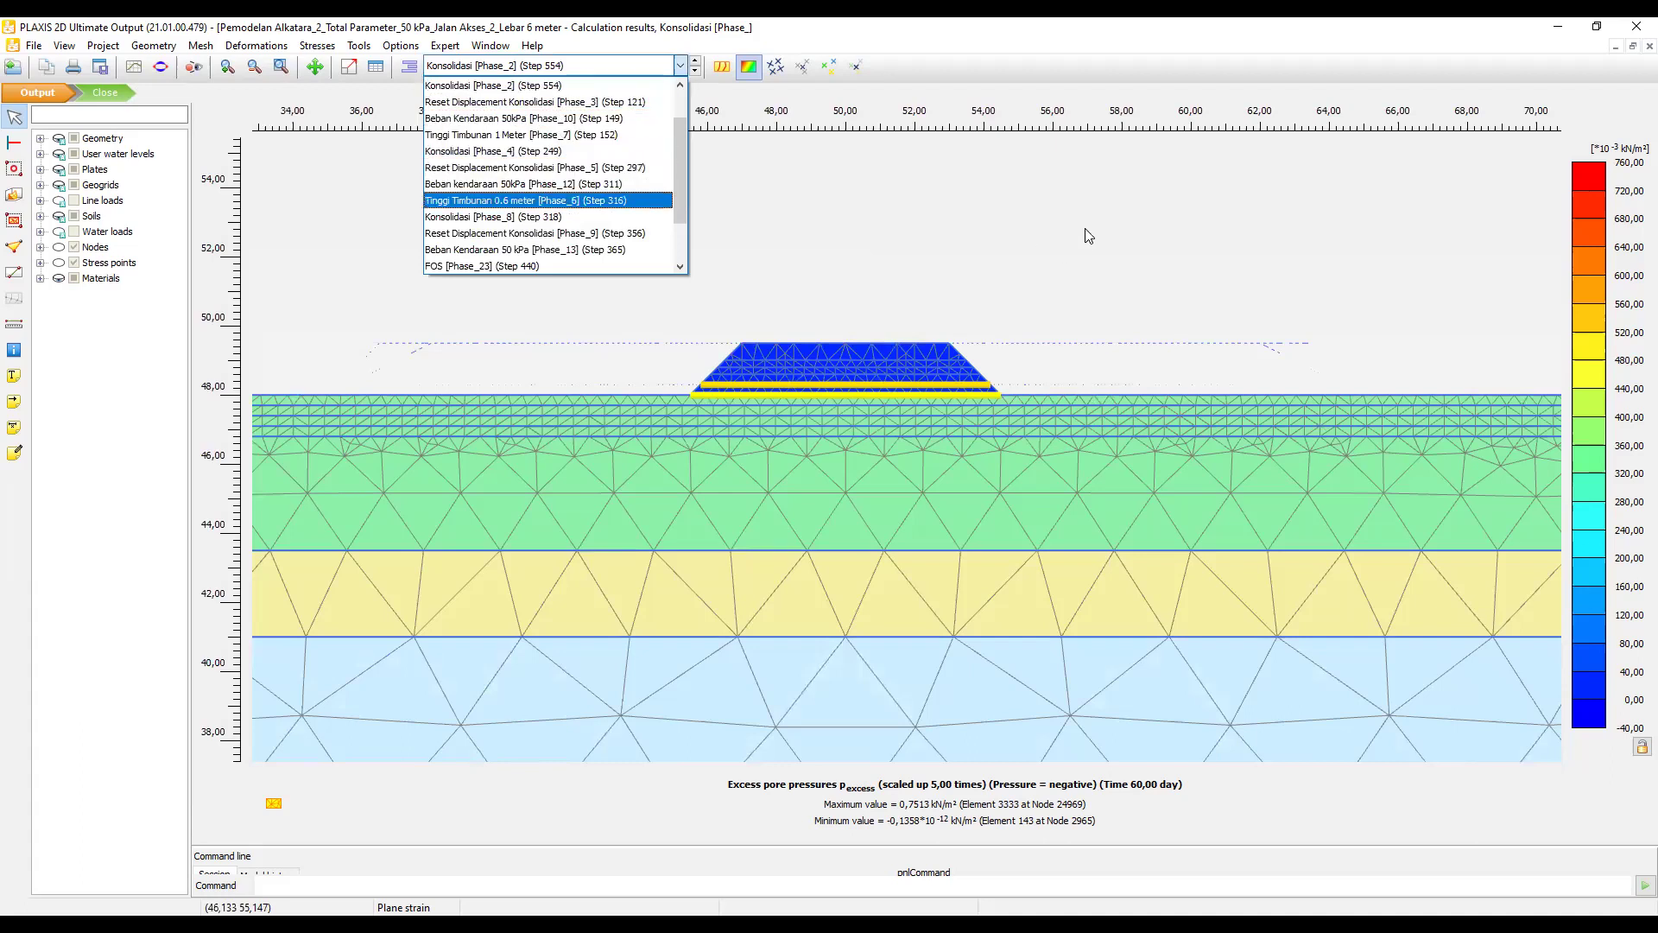
pyautogui.click(748, 342)
pyautogui.scroll(2, 748, 342)
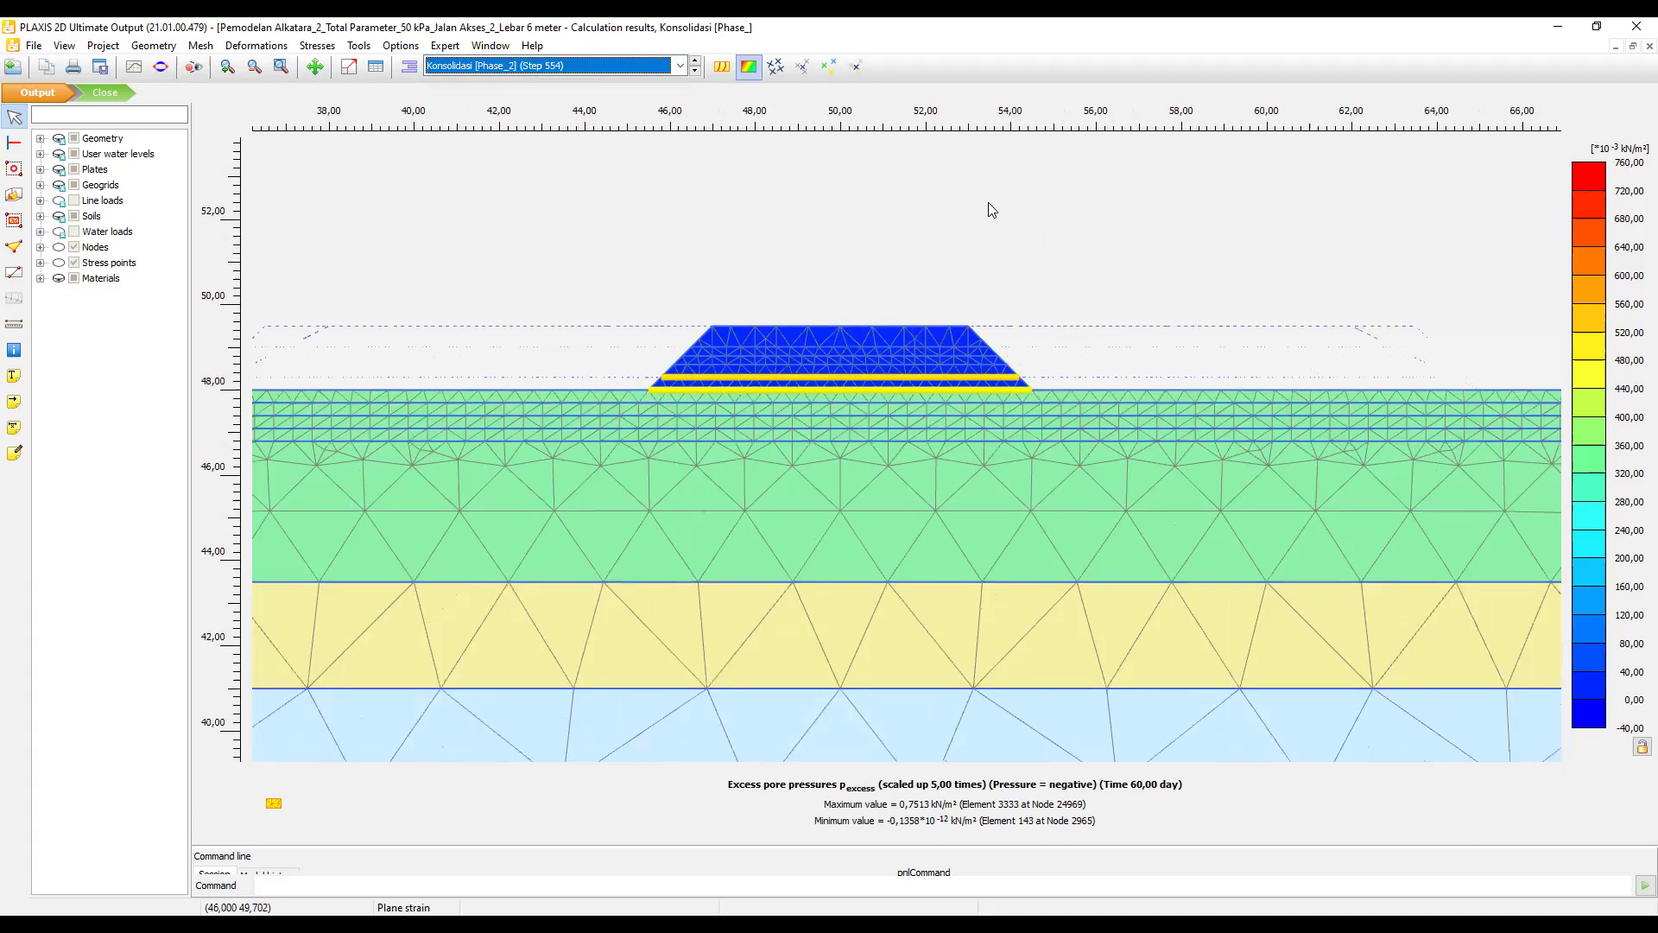
pyautogui.scroll(2, 989, 214)
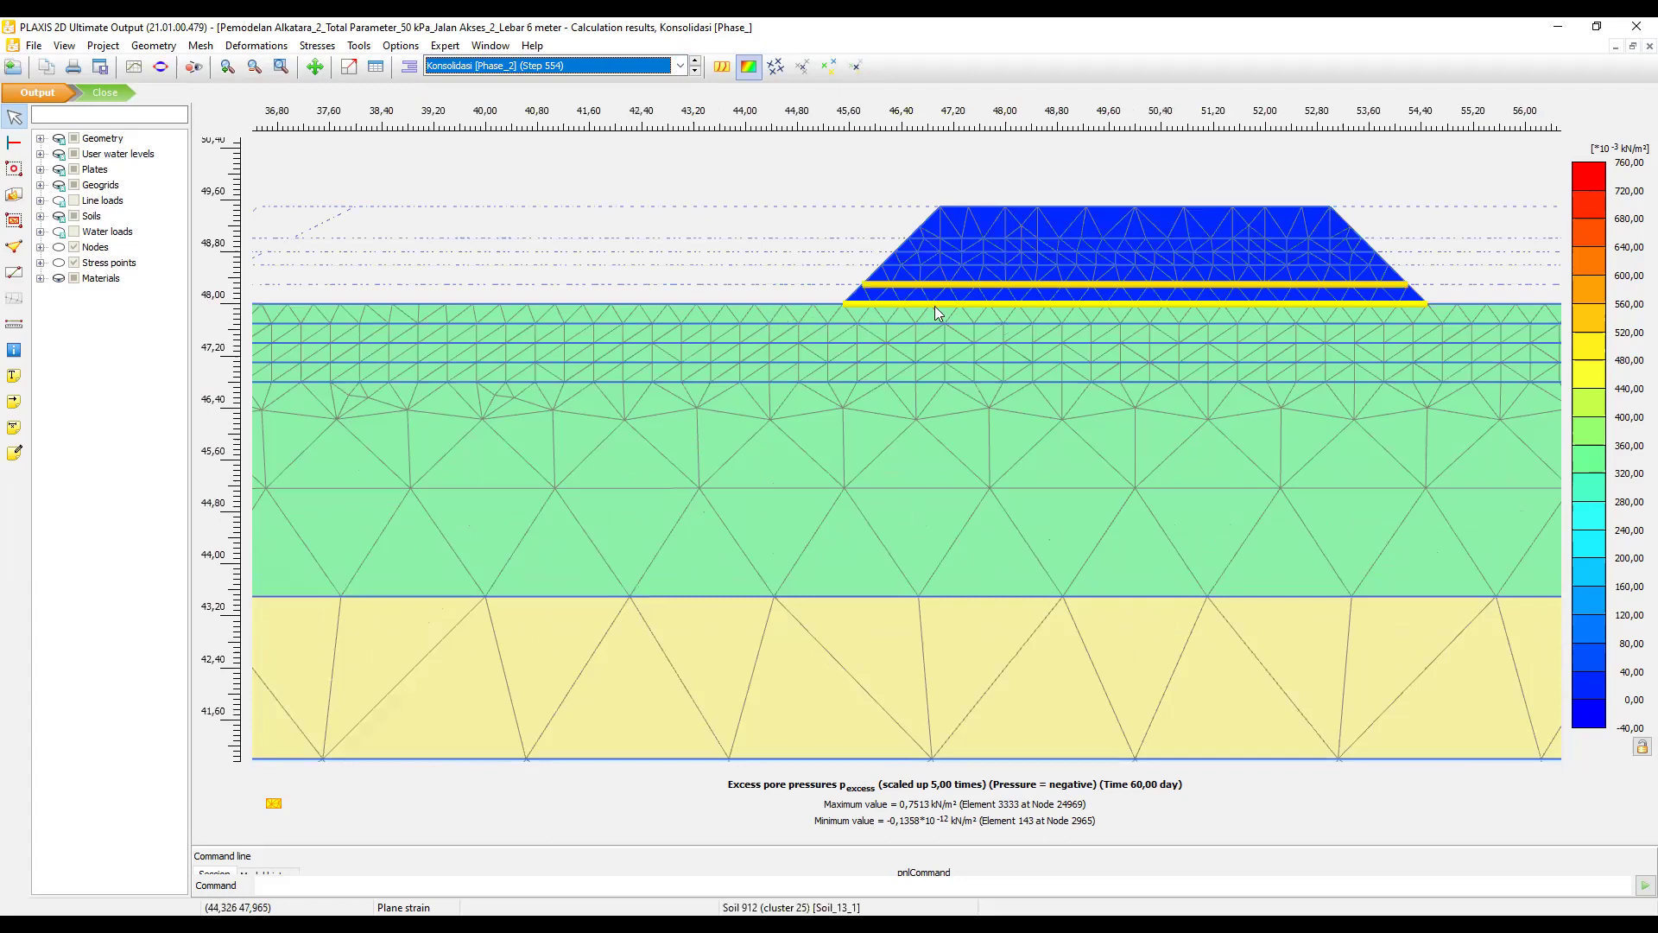
pyautogui.scroll(1, 949, 231)
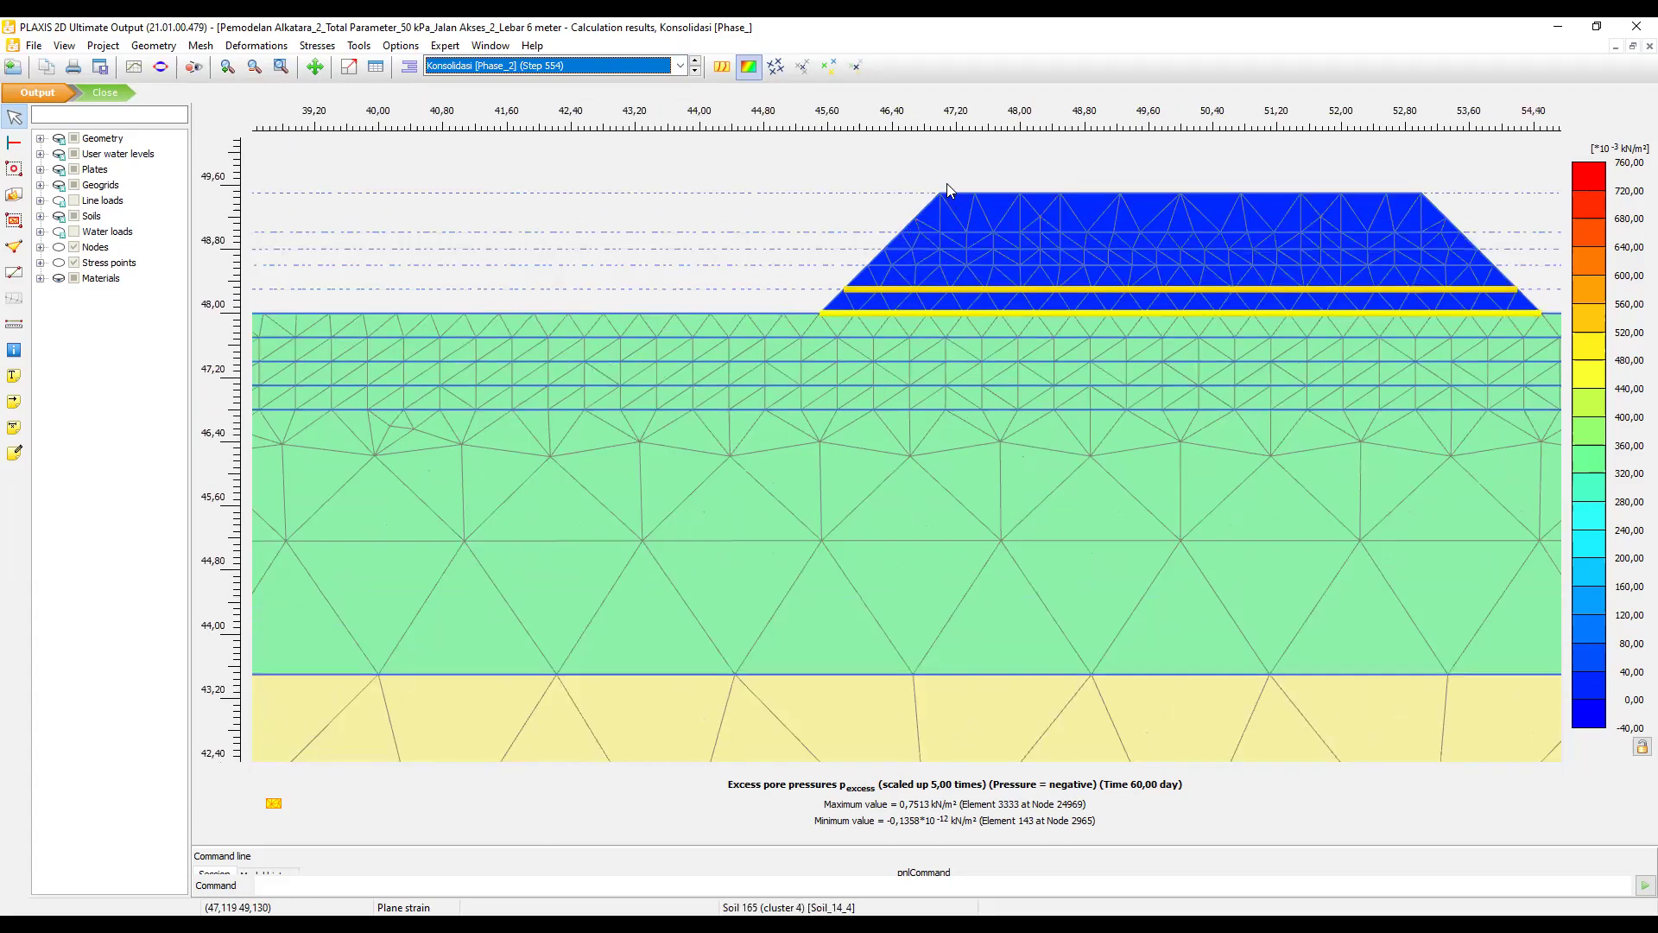
pyautogui.scroll(1, 947, 190)
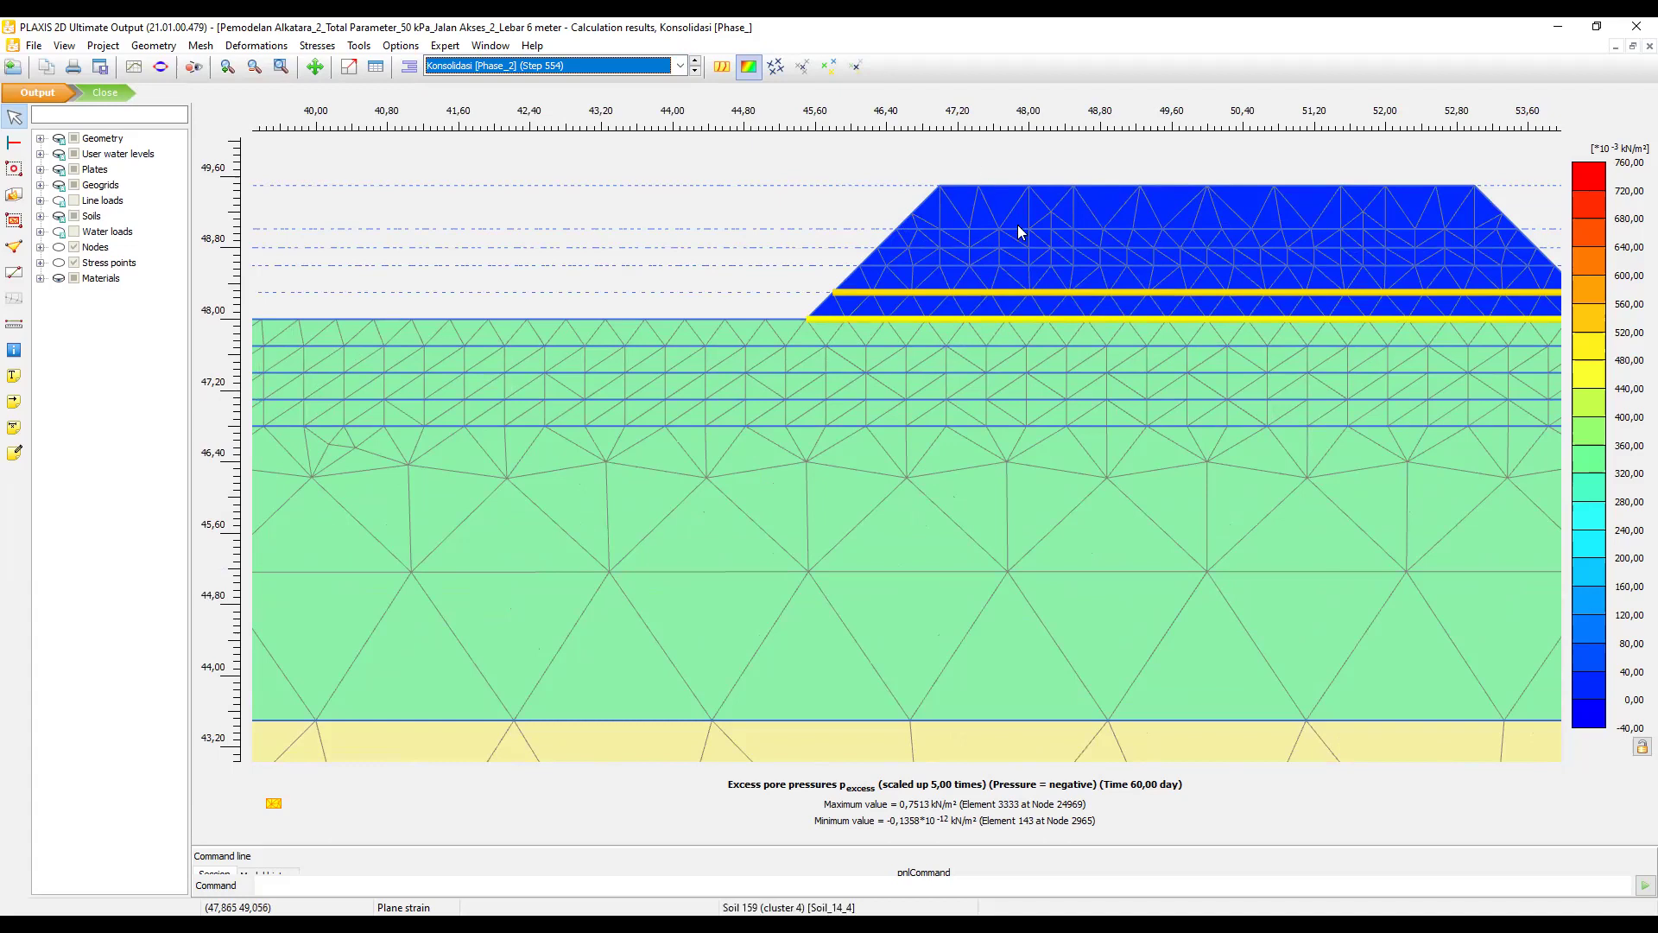
pyautogui.scroll(-1, 1044, 246)
pyautogui.moveTo(1010, 251); pyautogui.dragTo(845, 268)
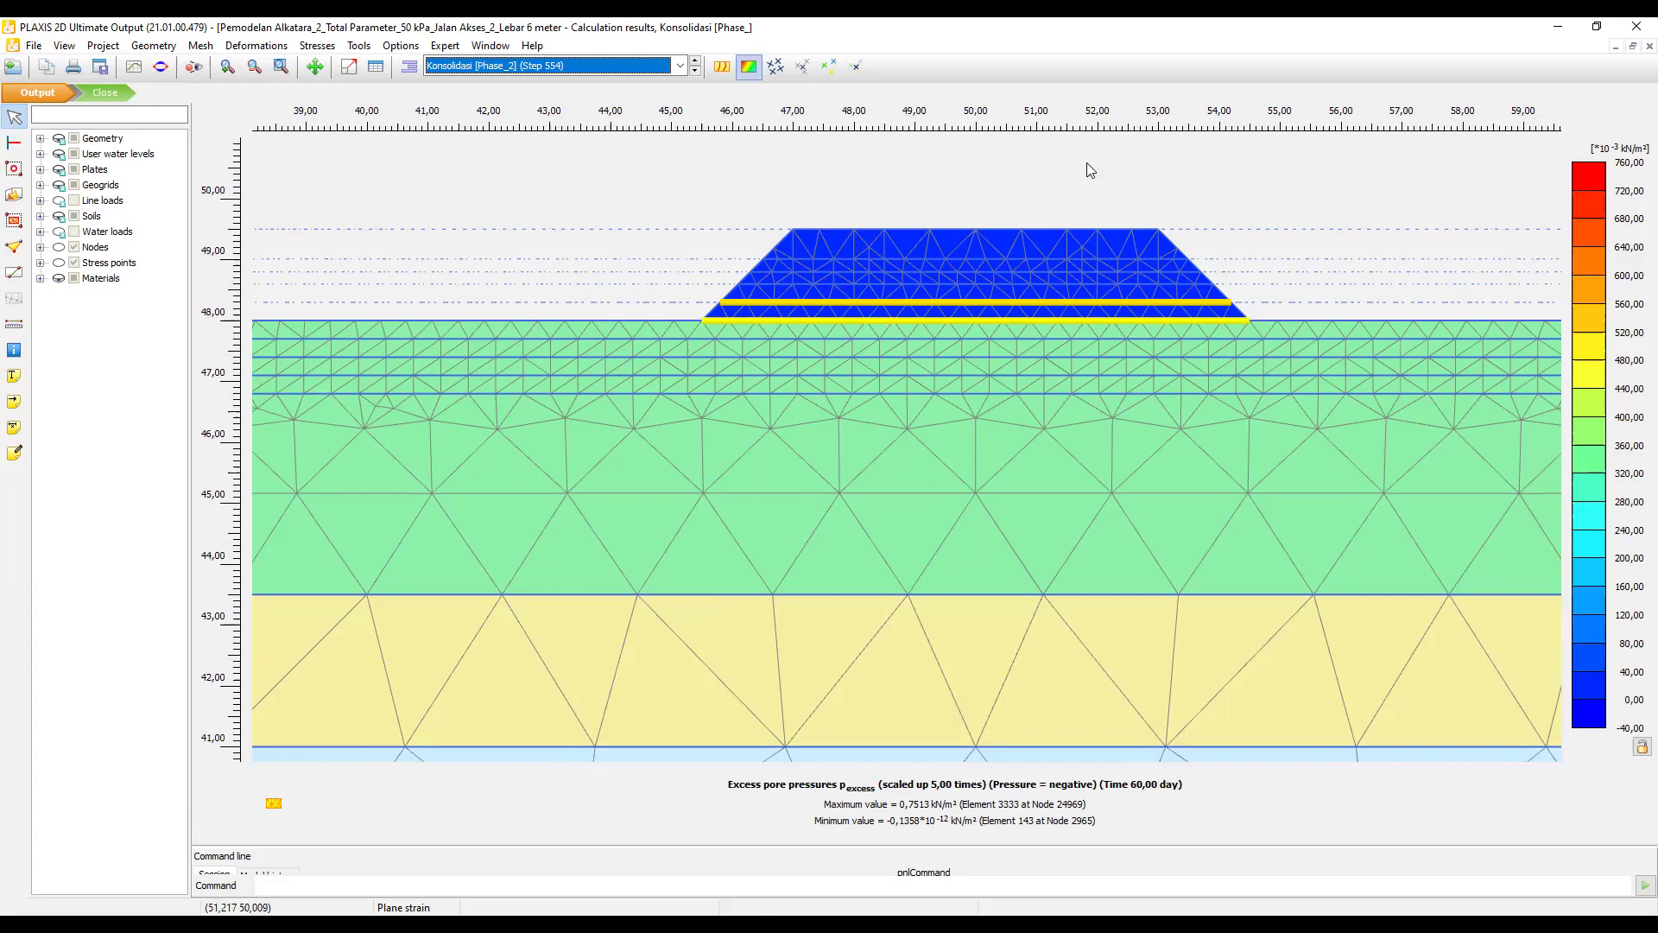
pyautogui.click(1650, 46)
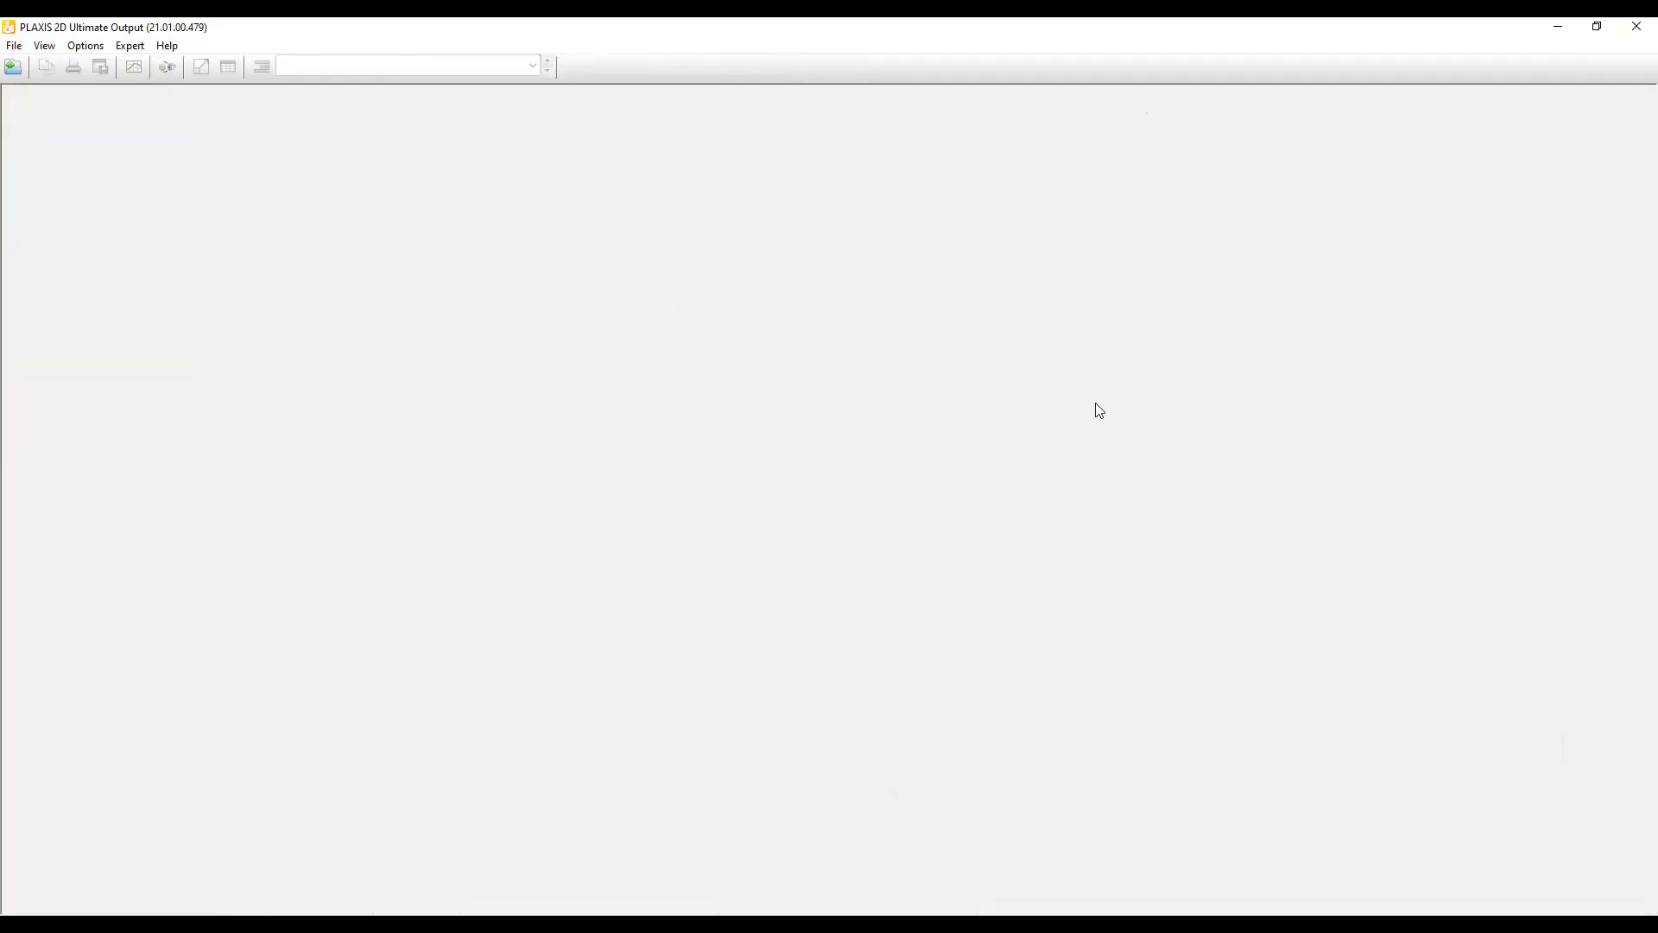